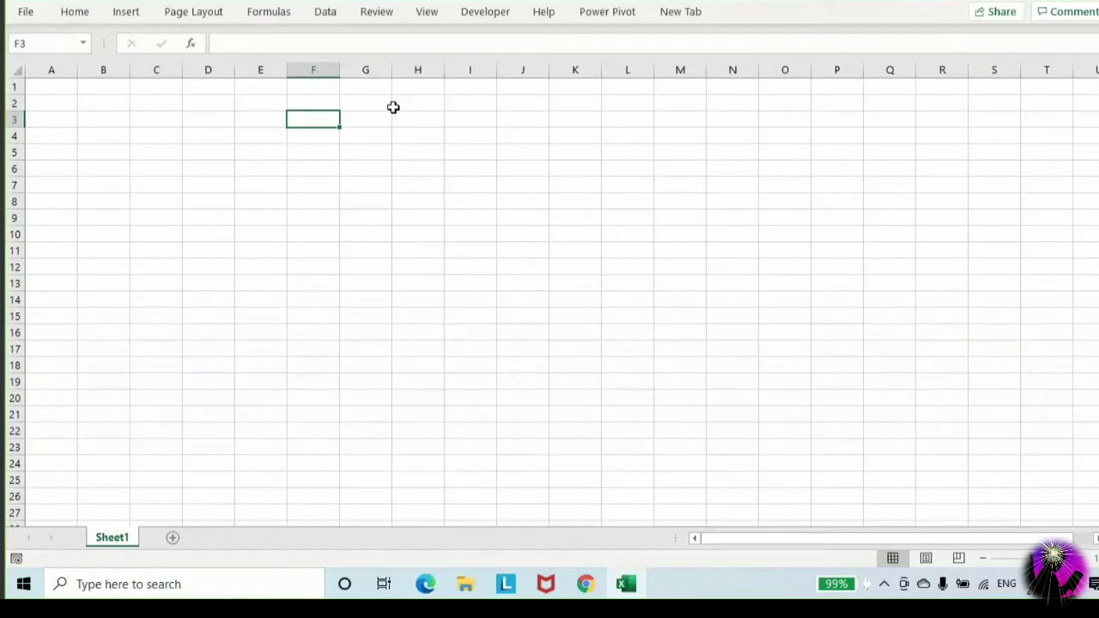
# Merge and center the cell range E1:O4 into a single title block
pyautogui.press('Up')
pyautogui.press('Up')
pyautogui.press('Left')
pyautogui.hotkey('shift', 'Down')
pyautogui.hotkey('shift', 'Down')
pyautogui.hotkey('shift', 'Down')
pyautogui.hotkey('shift', 'Right')
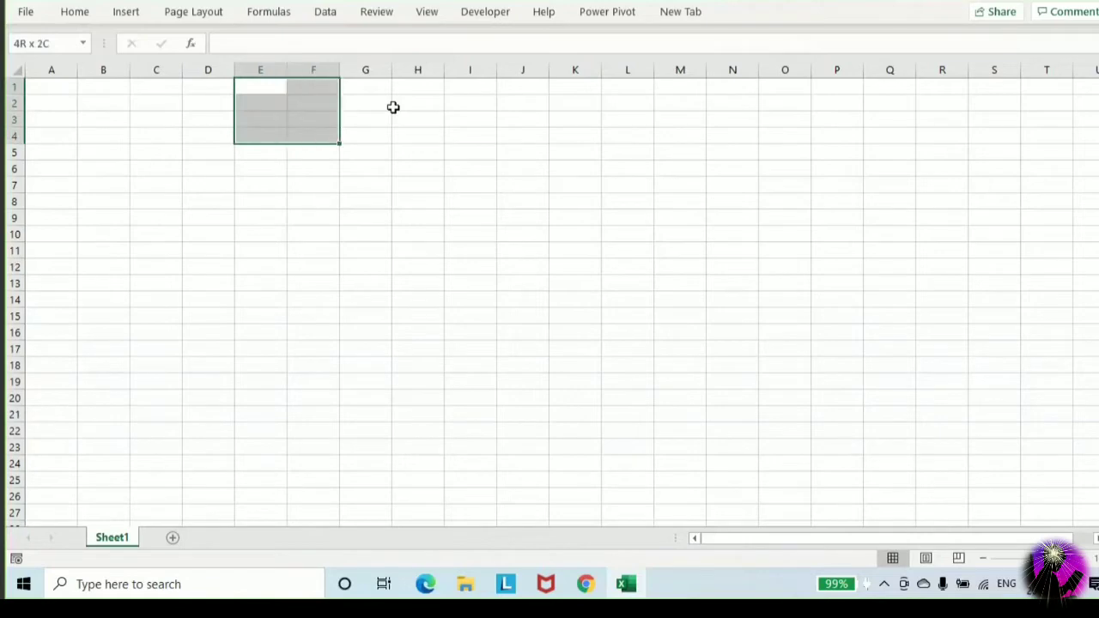
pyautogui.hotkey('shift', 'Right')
pyautogui.hotkey('shift', 'Right')
pyautogui.hotkey('shift', 'Right')
pyautogui.hotkey('shift', 'Right')
pyautogui.hotkey('shift', 'Right')
pyautogui.hotkey('shift', 'Right')
pyautogui.hotkey('shift', 'Right')
pyautogui.hotkey('shift', 'Right')
pyautogui.hotkey('shift', 'Right')
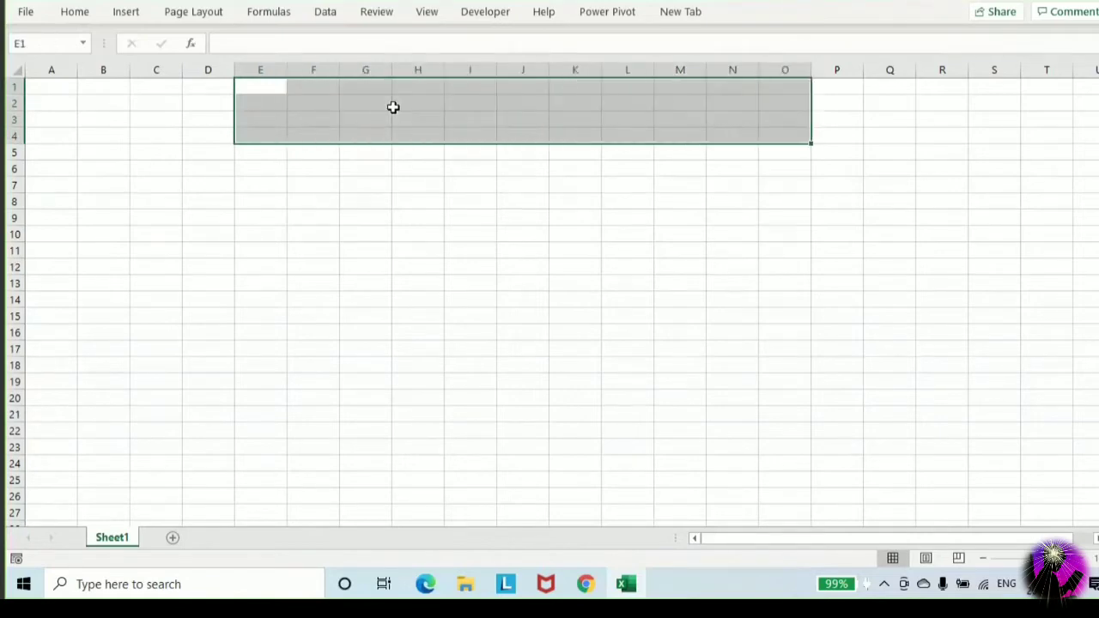
pyautogui.click(84, 12)
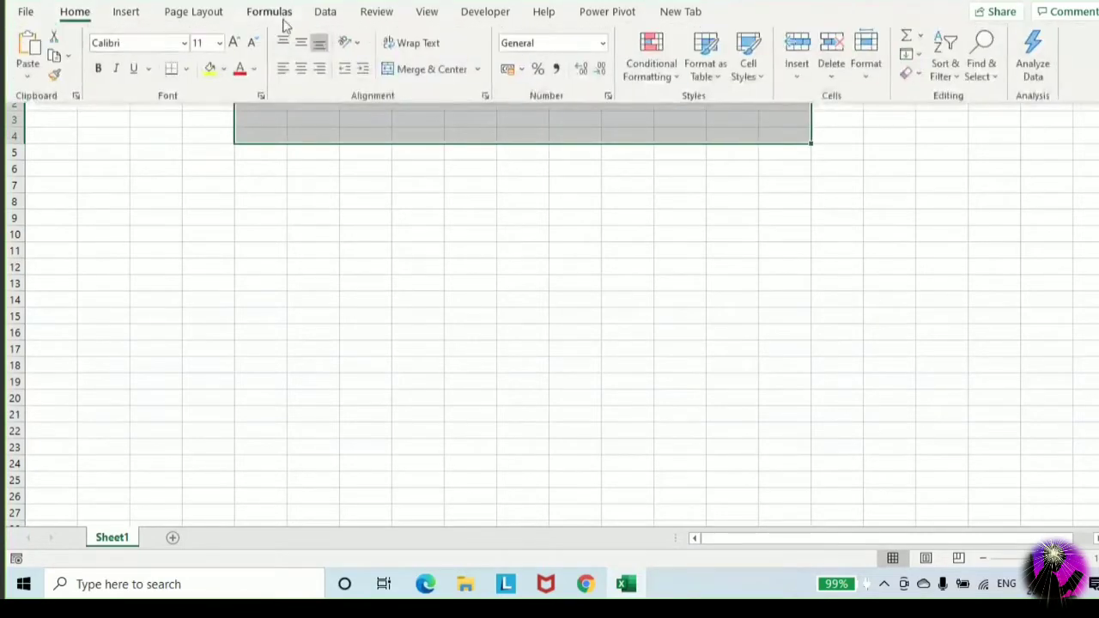
pyautogui.click(411, 70)
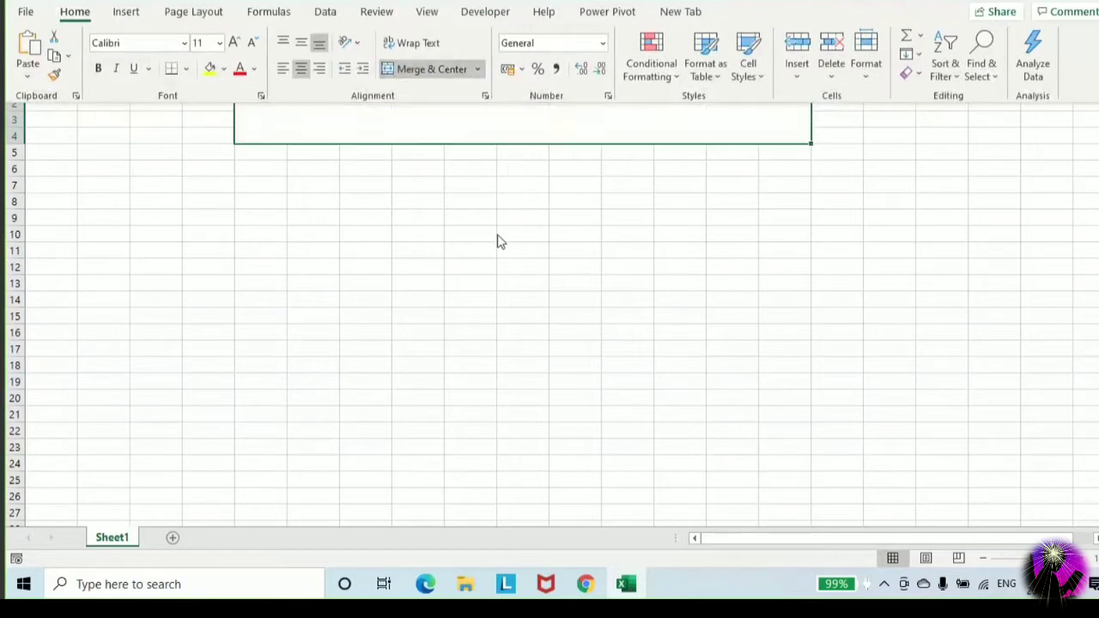
# Add an outside border around the merged title block E1:O4
pyautogui.click(75, 13)
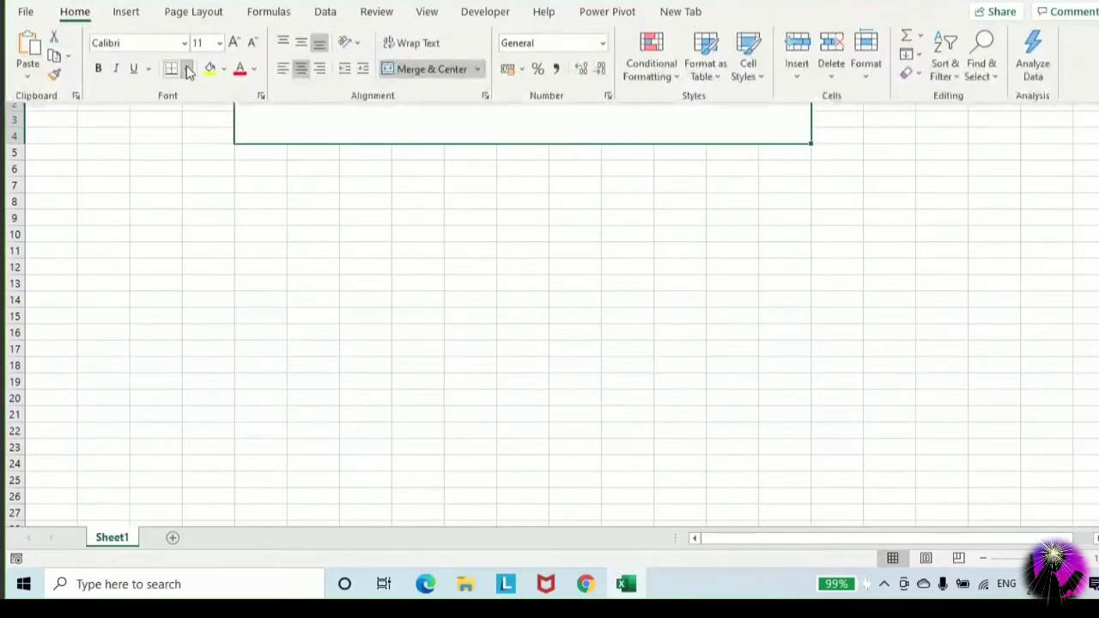
pyautogui.click(186, 69)
pyautogui.click(264, 273)
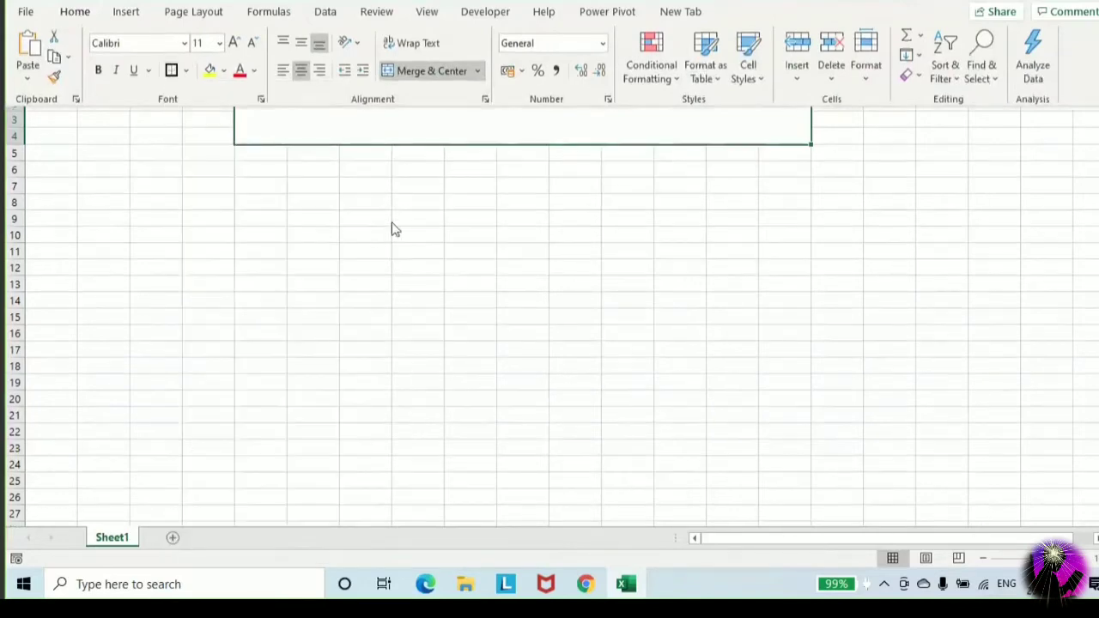
pyautogui.click(417, 184)
# Enter the title "REPORTING TIPS for Excellent Data Analysis" in the merged block at E1
pyautogui.click(539, 116)
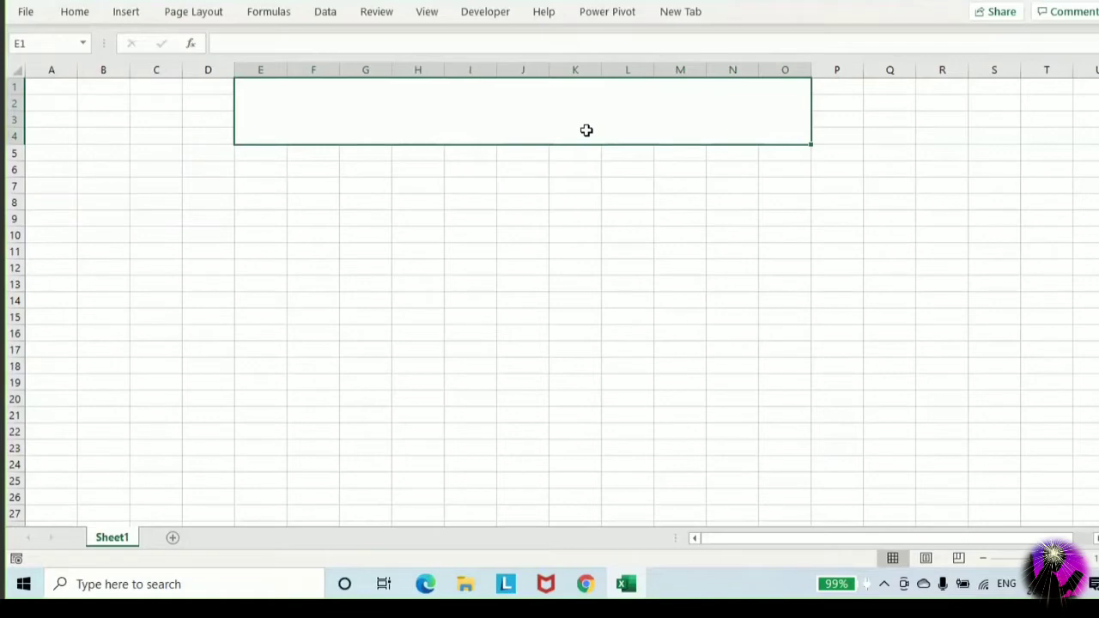
pyautogui.write('REPORTING')
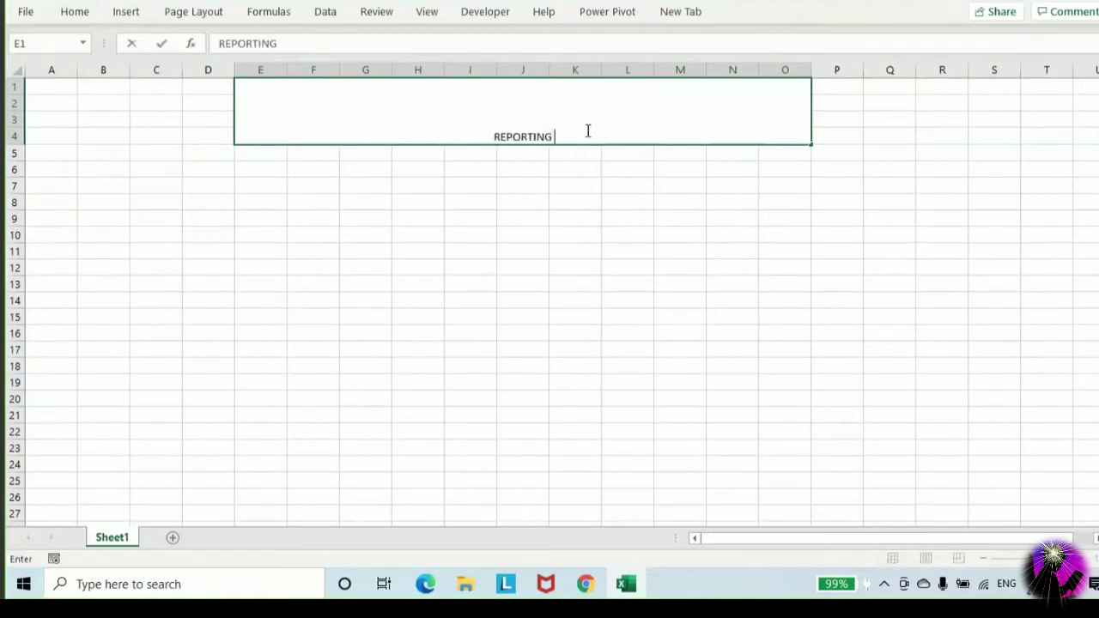
pyautogui.write(' TIPS')
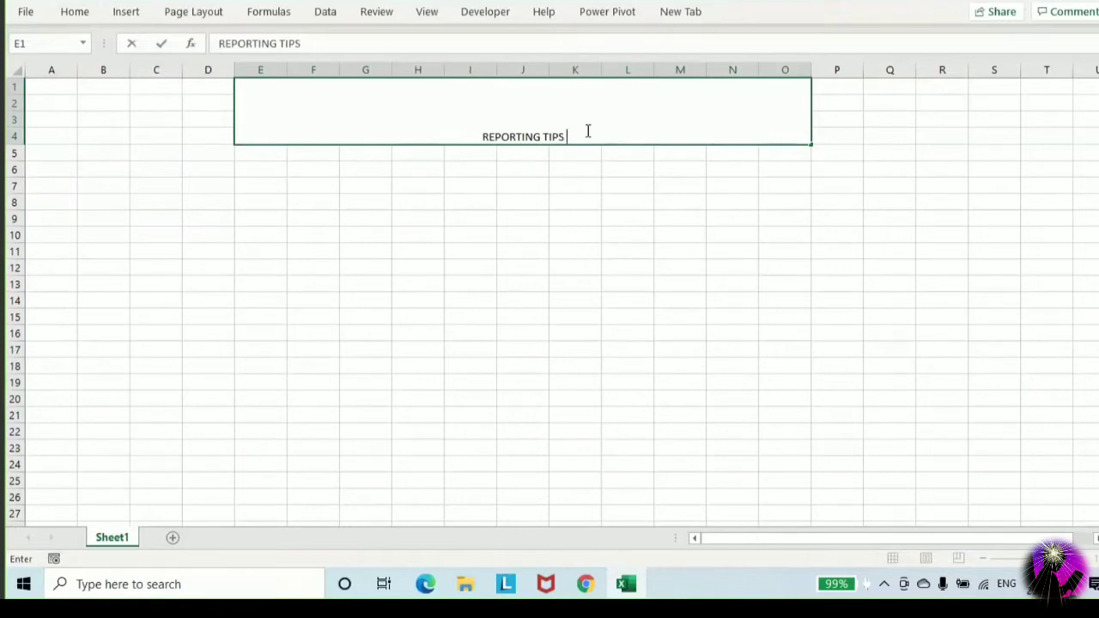
pyautogui.write(' for Excellent')
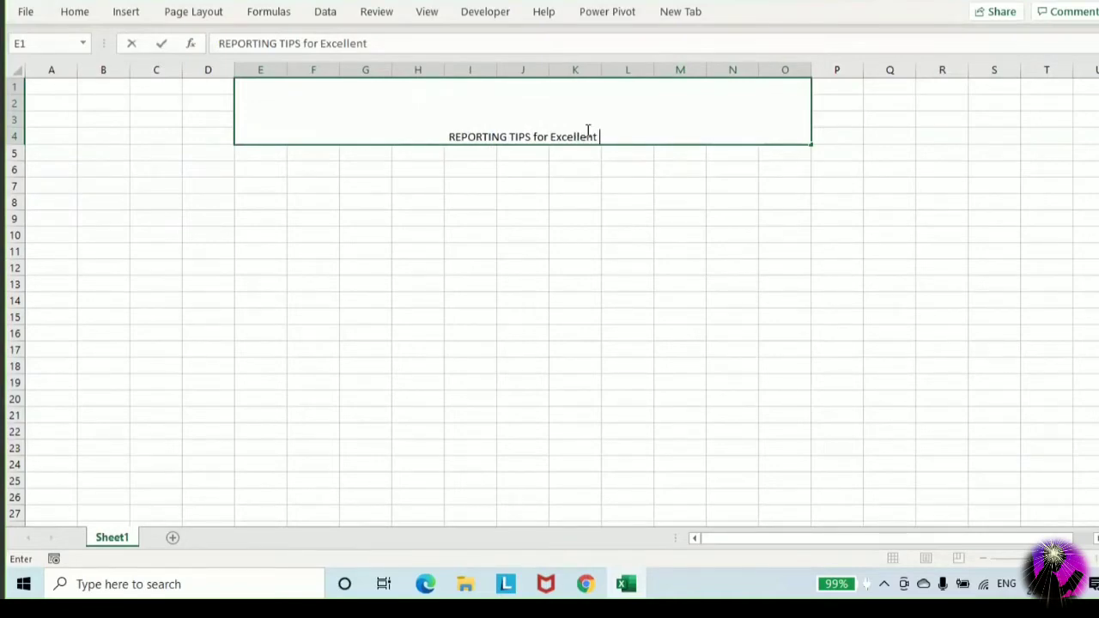
pyautogui.write(' Data Analysis')
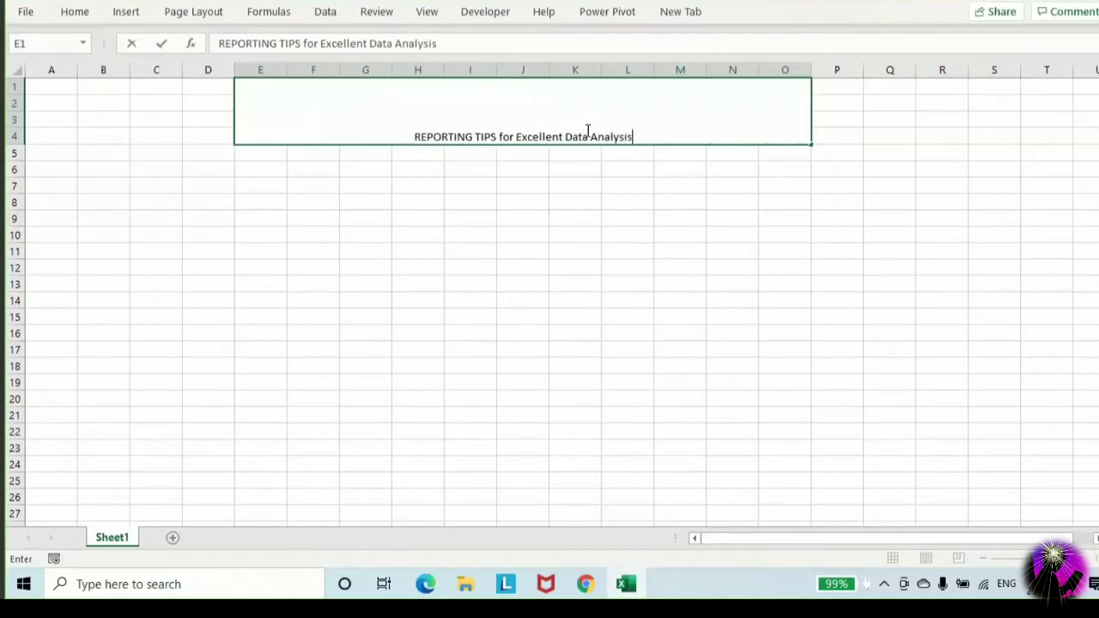
pyautogui.press('Return')
# Middle-align the title vertically in its merged cell and set its font size to 25
pyautogui.click(594, 105)
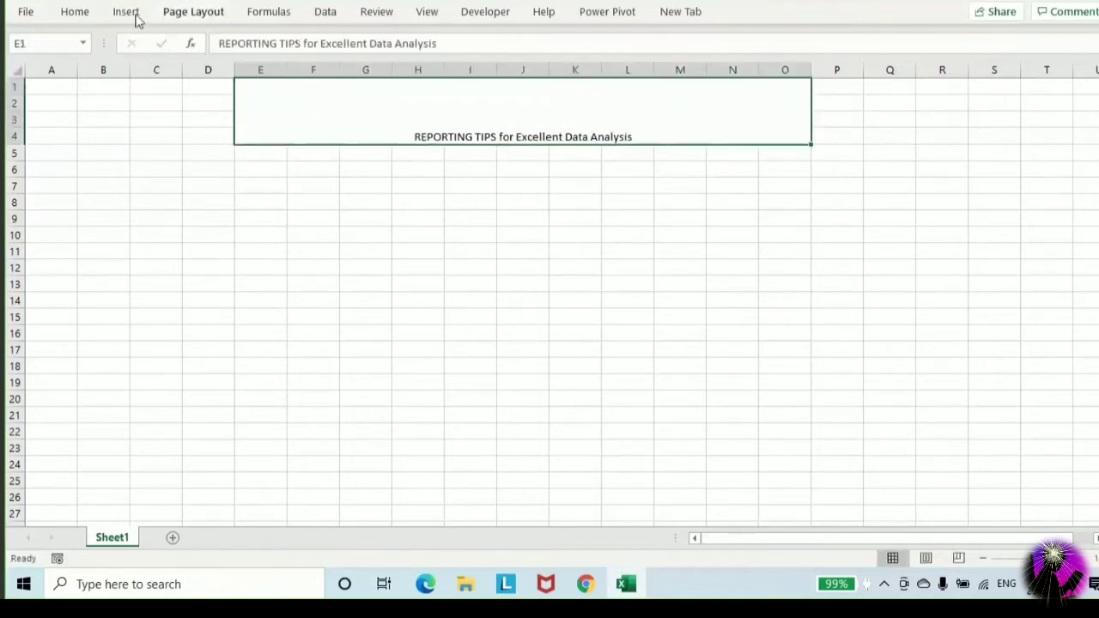
pyautogui.click(79, 13)
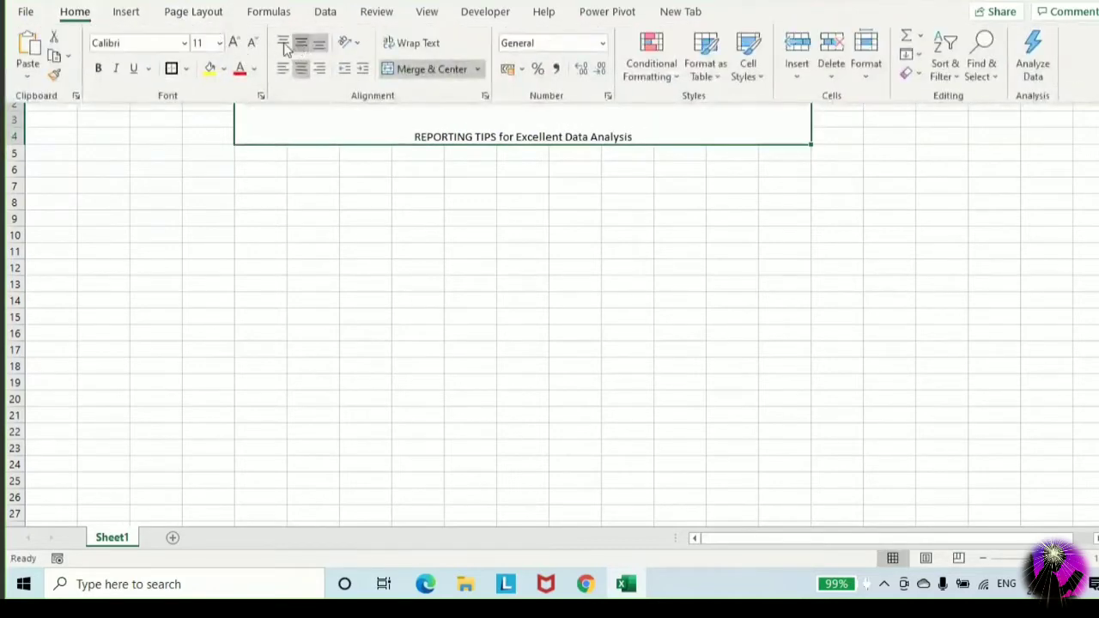
pyautogui.click(284, 43)
pyautogui.click(202, 43)
pyautogui.write('2')
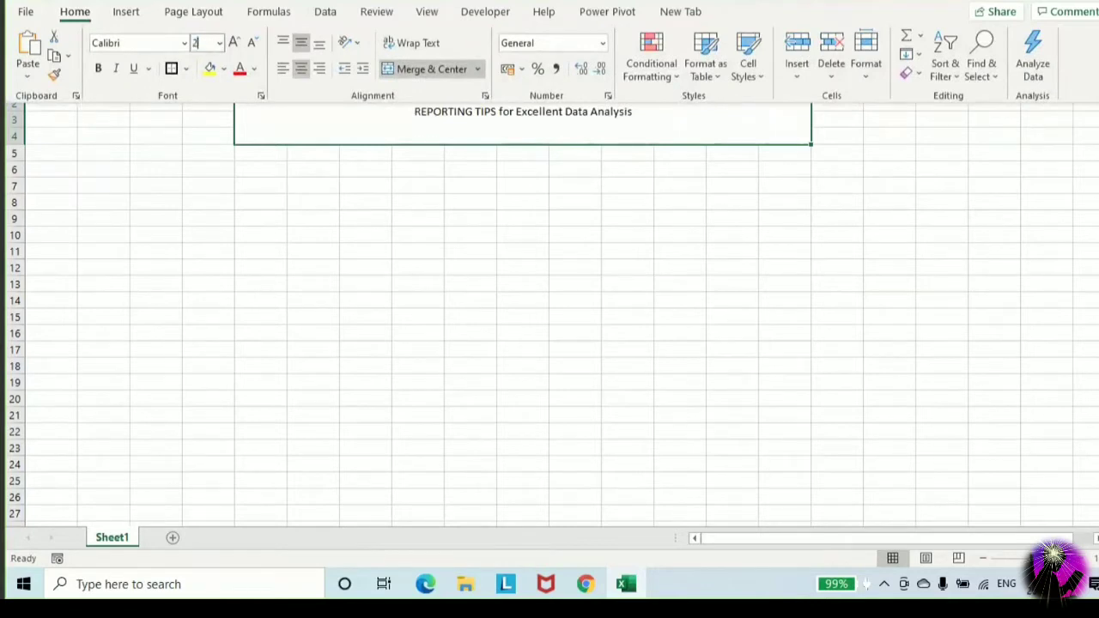
pyautogui.write('5')
pyautogui.press('Return')
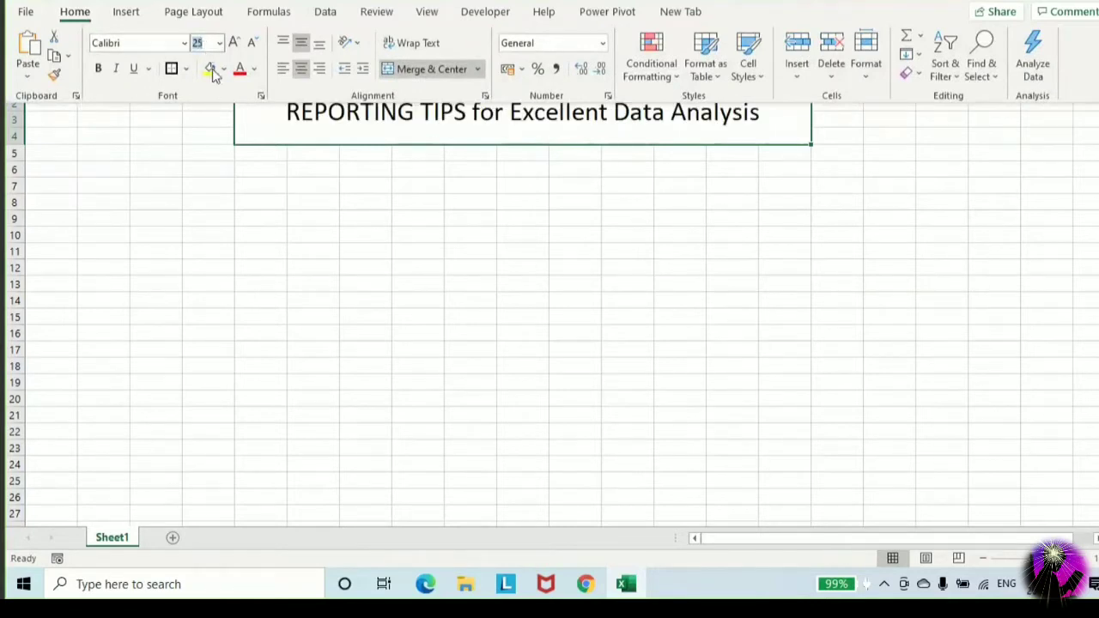
# Fill the title block with yellow and make its text bold and underlined
pyautogui.click(211, 70)
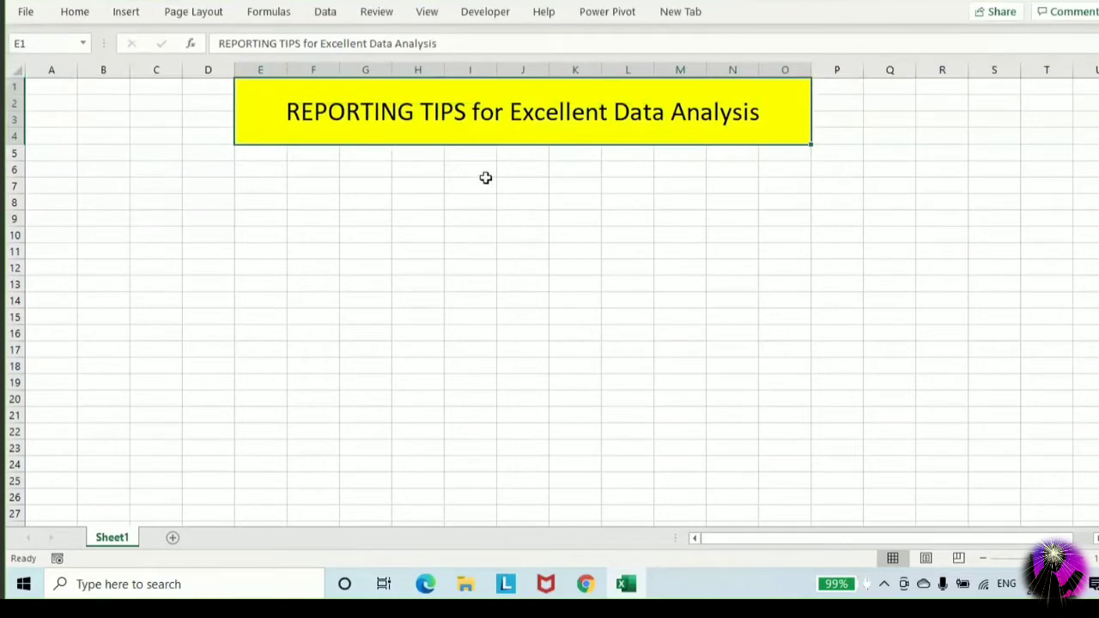
pyautogui.hotkey('ctrl', 'b')
pyautogui.hotkey('ctrl', 'u')
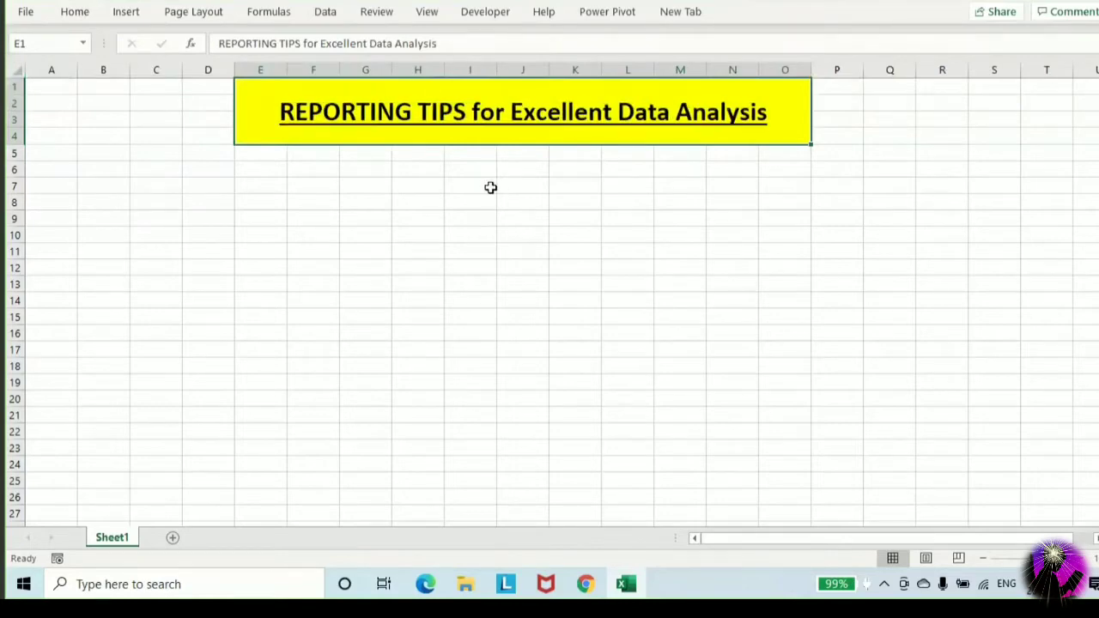
pyautogui.click(464, 204)
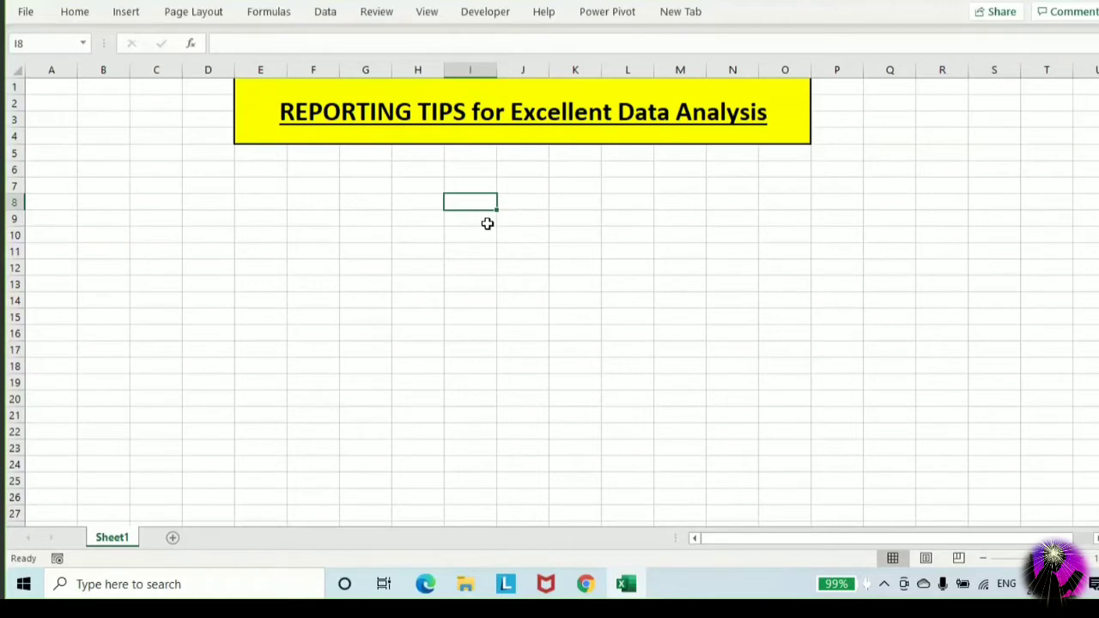
# Widen column F and enter the list heading "Reporting Tips" in F7
pyautogui.moveTo(341, 71); pyautogui.dragTo(427, 72)
pyautogui.click(357, 184)
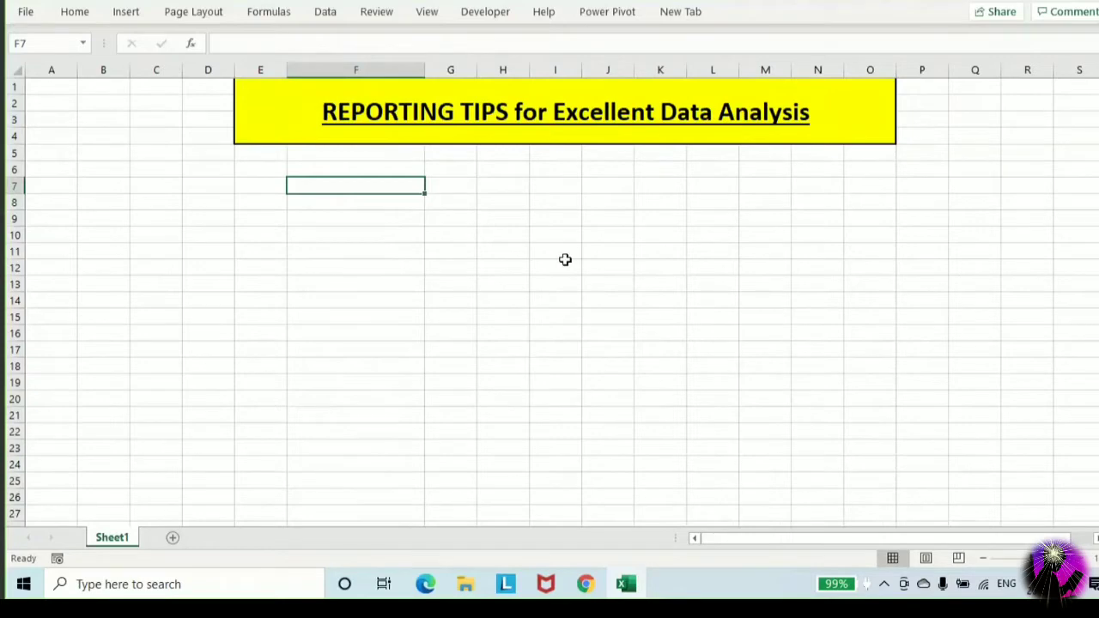
pyautogui.write('Reporting Ti')
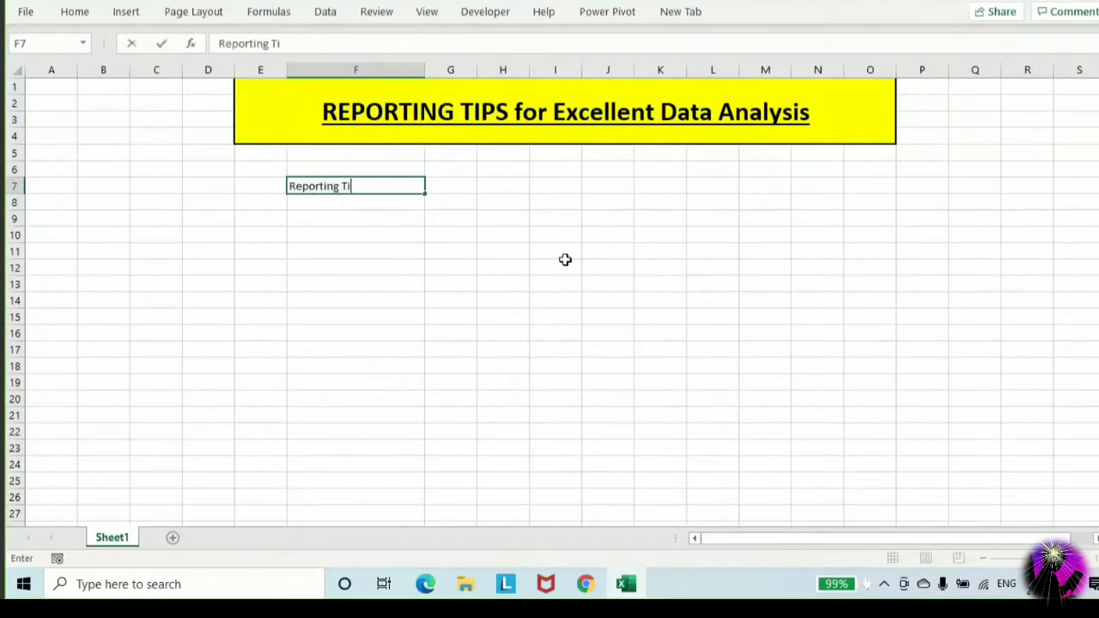
pyautogui.write('ps')
pyautogui.press('Return')
# List "Sorting", "Filter" and "Advanced Filter" in cells F8 to F10 under the heading
pyautogui.write('Sorting')
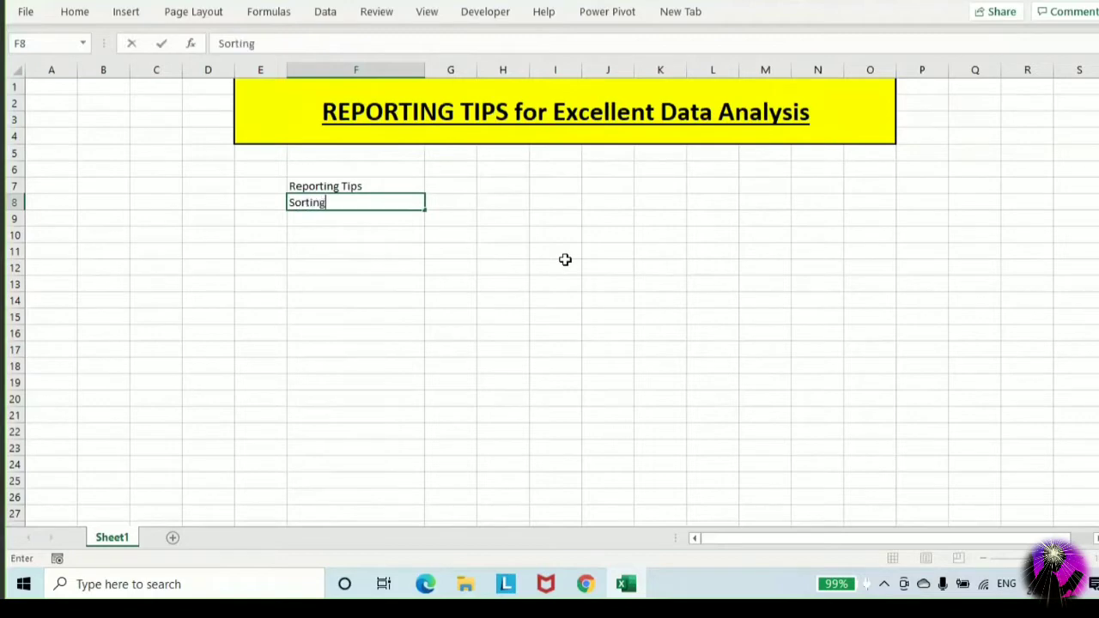
pyautogui.press('Return')
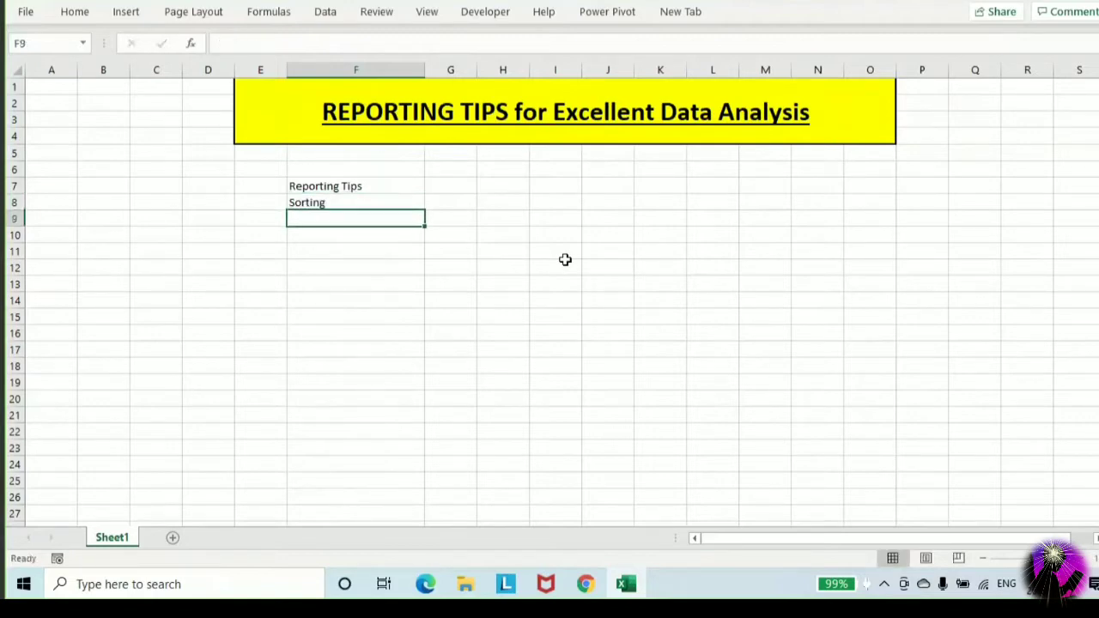
pyautogui.write('Filter')
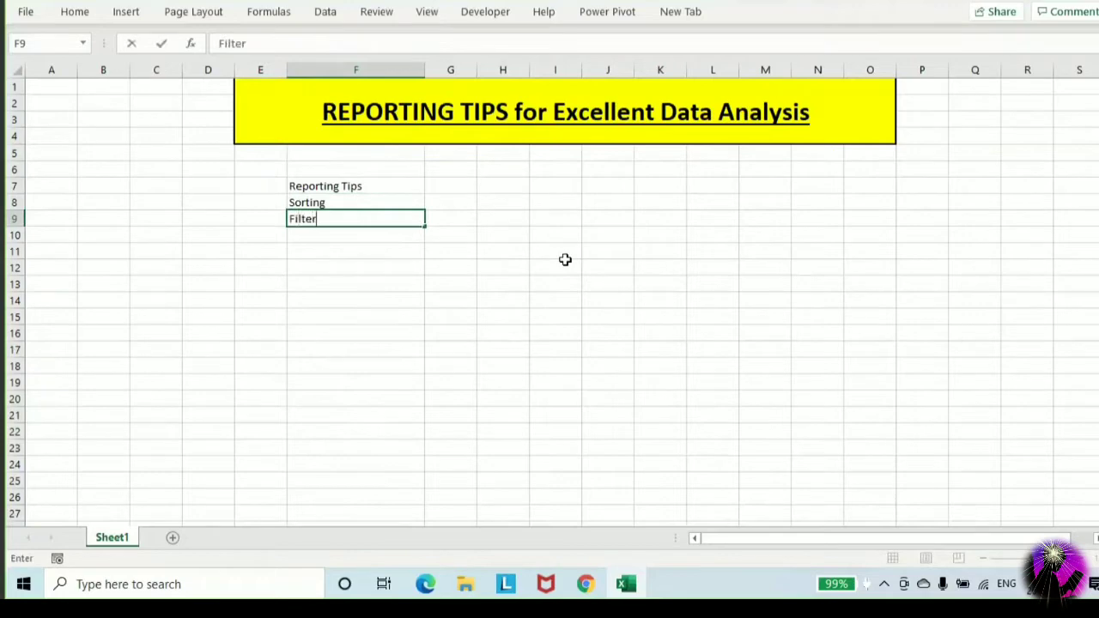
pyautogui.press('Return')
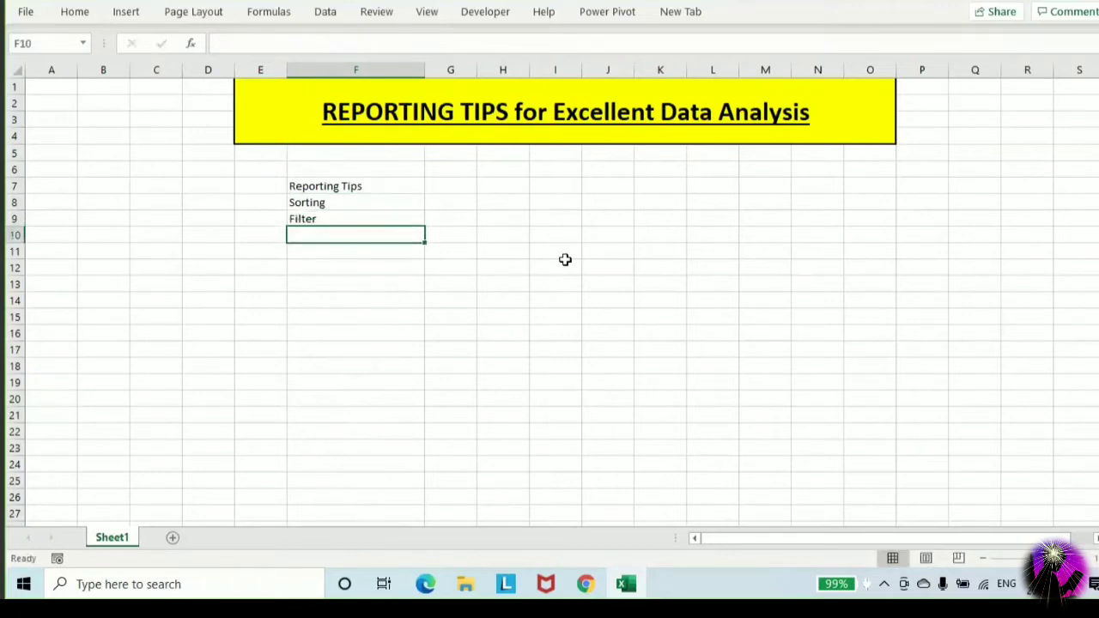
pyautogui.write('Adva')
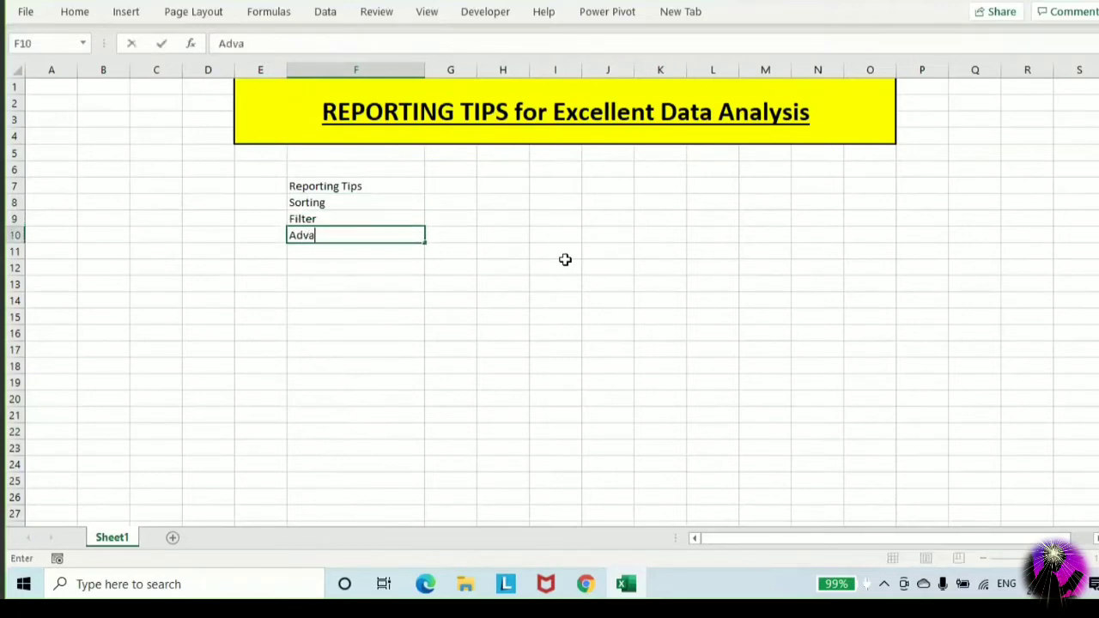
pyautogui.write('nced Filter')
pyautogui.press('Return')
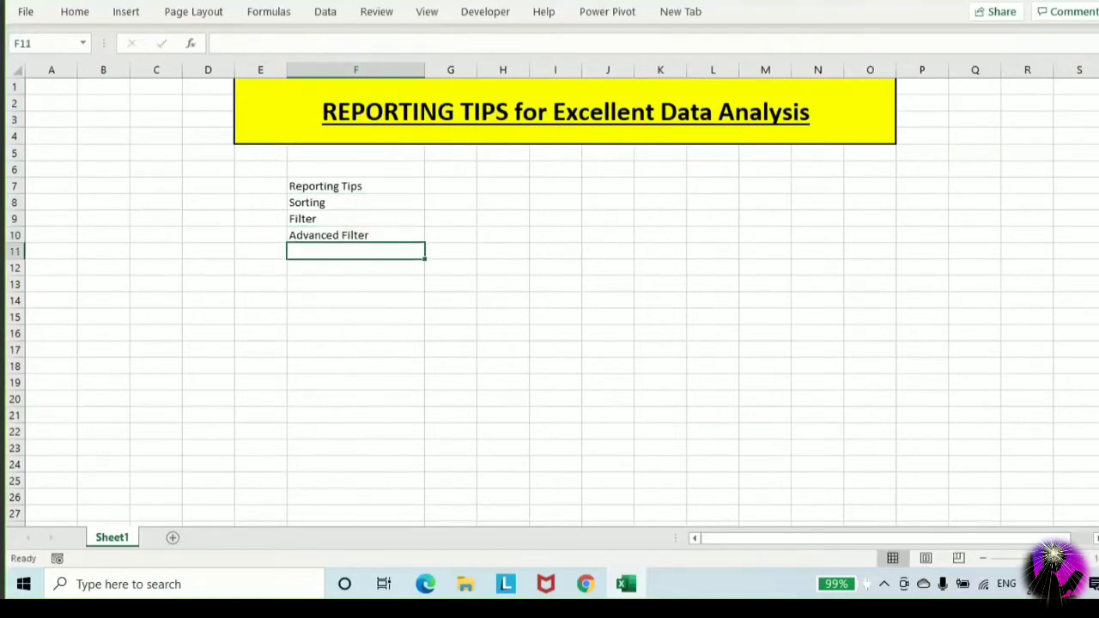
# Enlarge the worksheet view and return to the empty cell F11 beneath the tips list
pyautogui.moveTo(1033, 558); pyautogui.dragTo(1046, 558)
pyautogui.click(496, 456)
pyautogui.press('Up')
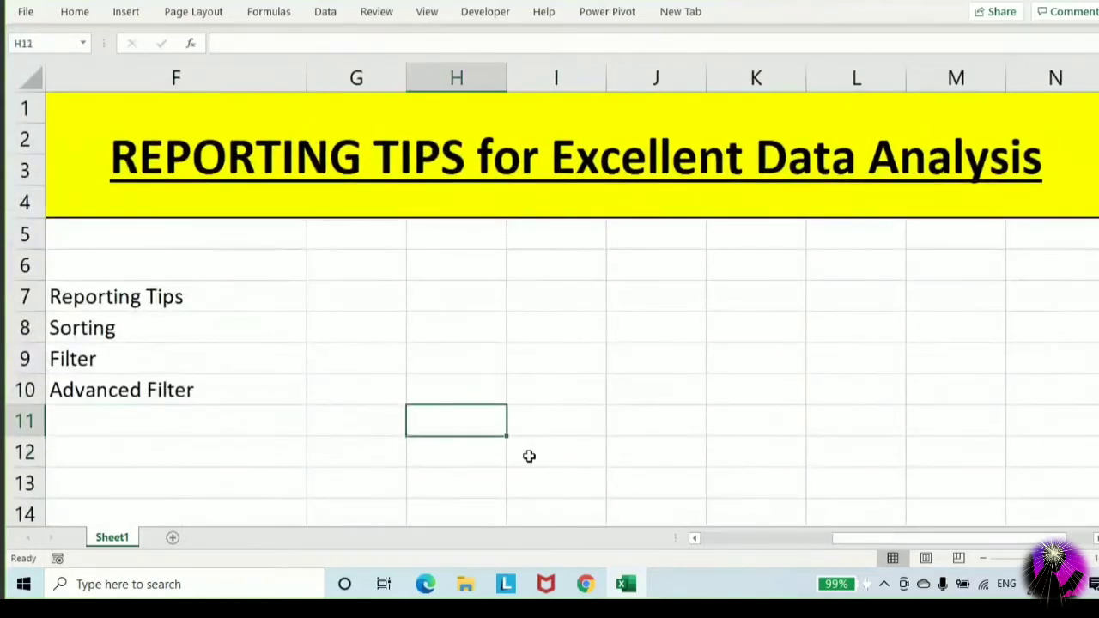
pyautogui.press('Left')
pyautogui.press('Left')
pyautogui.press('Left')
pyautogui.press('Left')
pyautogui.press('Right')
pyautogui.press('Right')
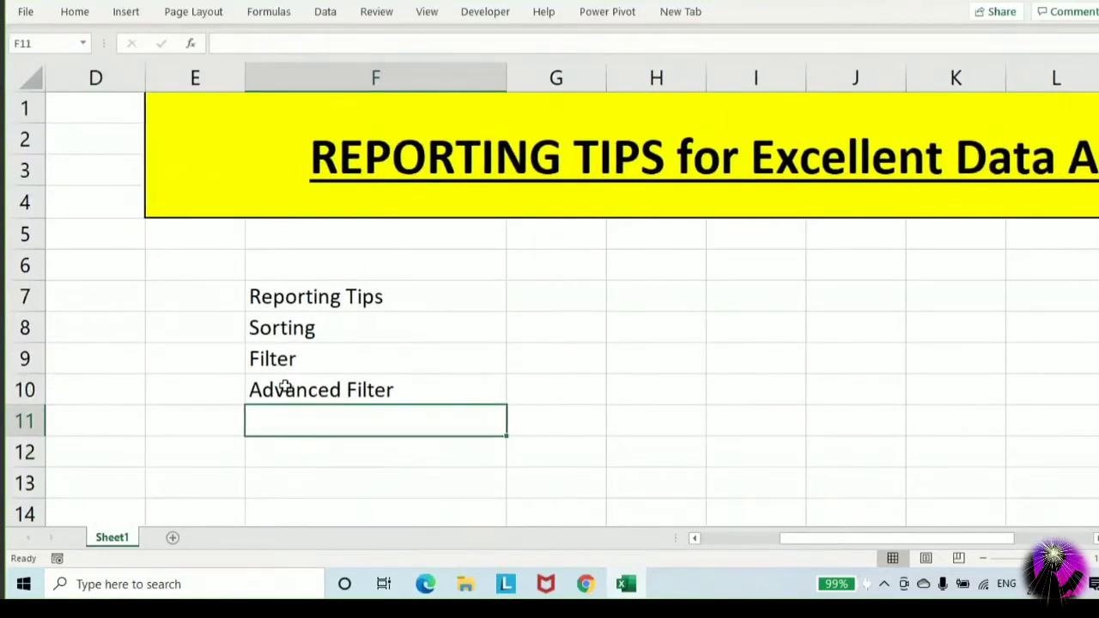
# Add the tips "Hyperlink" and "Define Name (Naming Range)" to the list in cells F11 and F12
pyautogui.rightClick(454, 275)
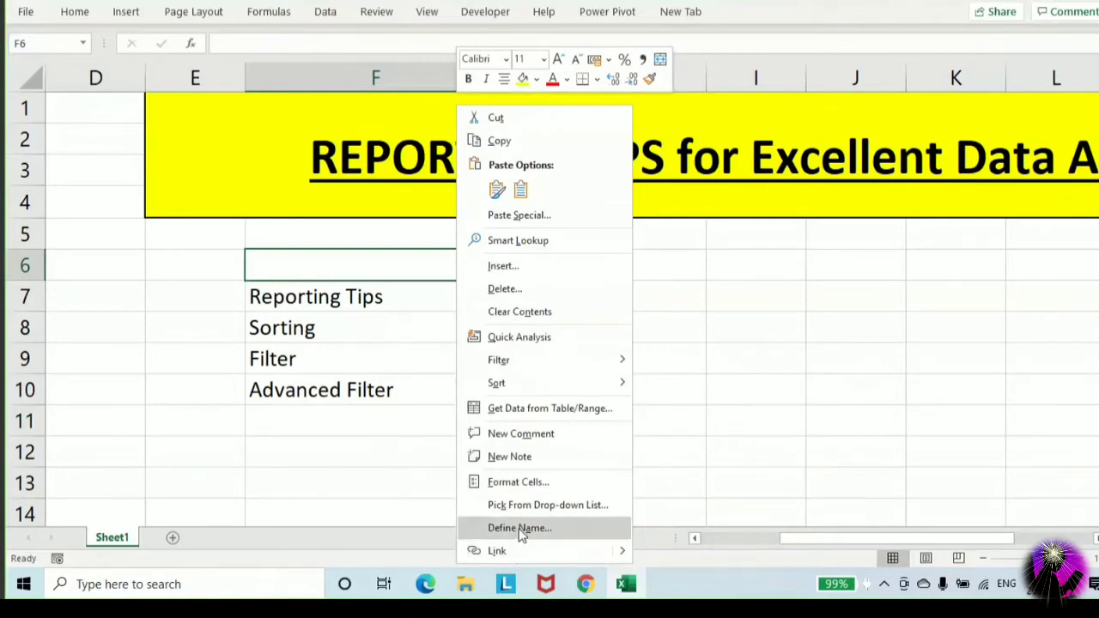
pyautogui.click(376, 411)
pyautogui.click(412, 425)
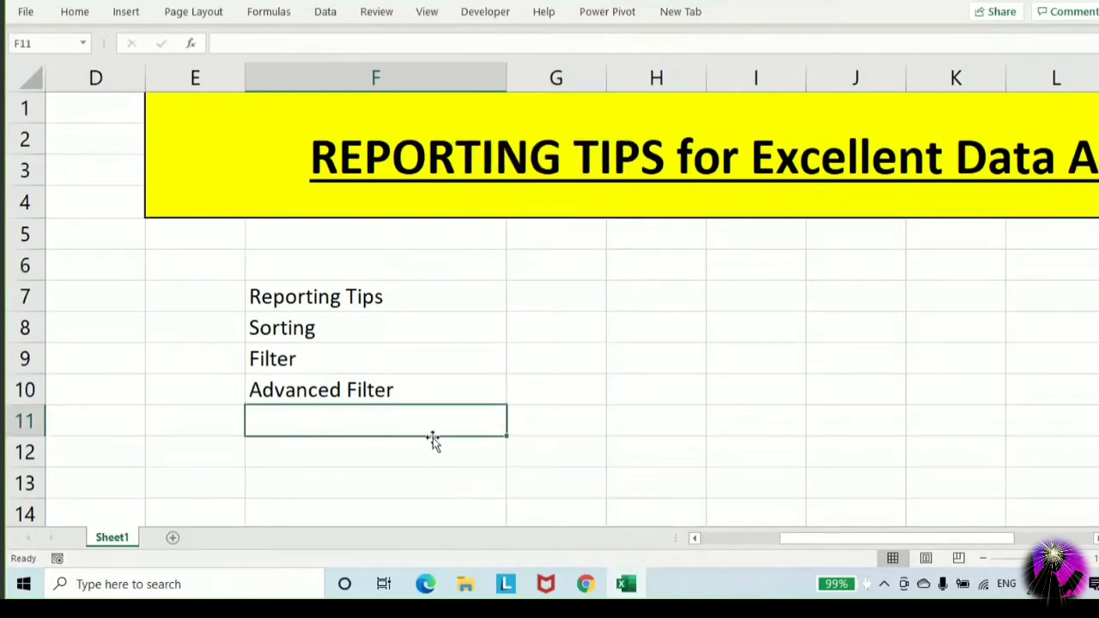
pyautogui.write('Hyperlink')
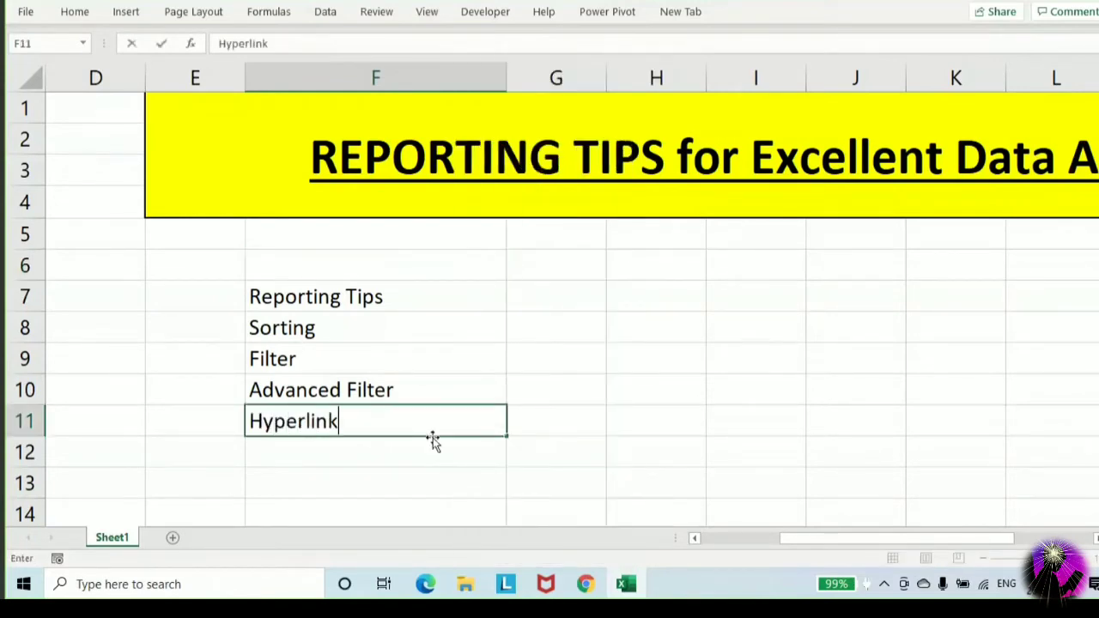
pyautogui.press('Return')
pyautogui.write('D')
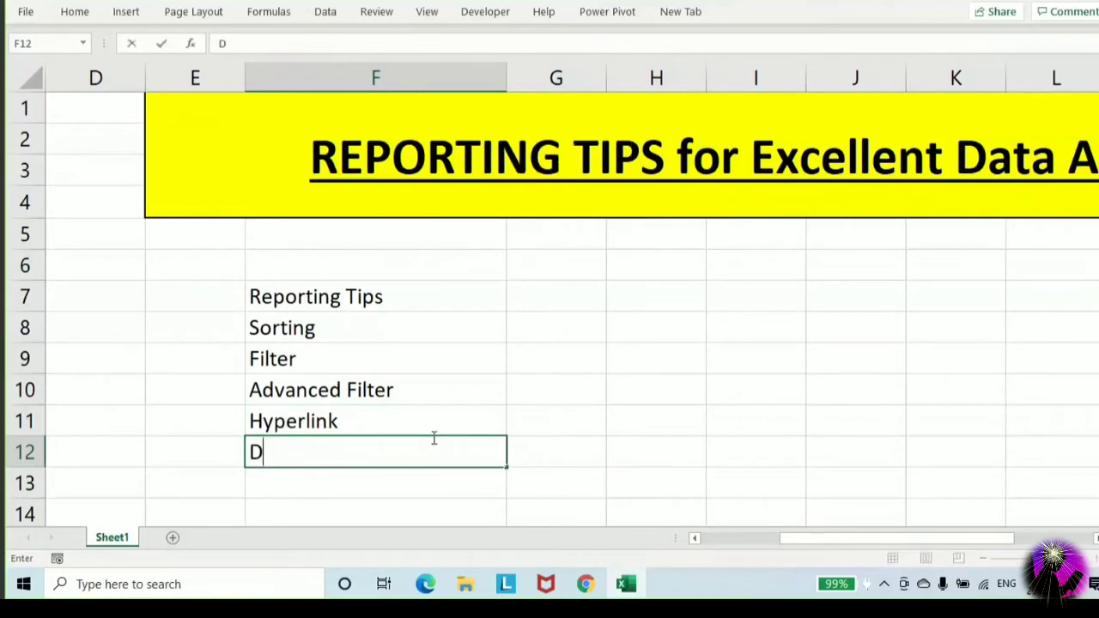
pyautogui.write('efine')
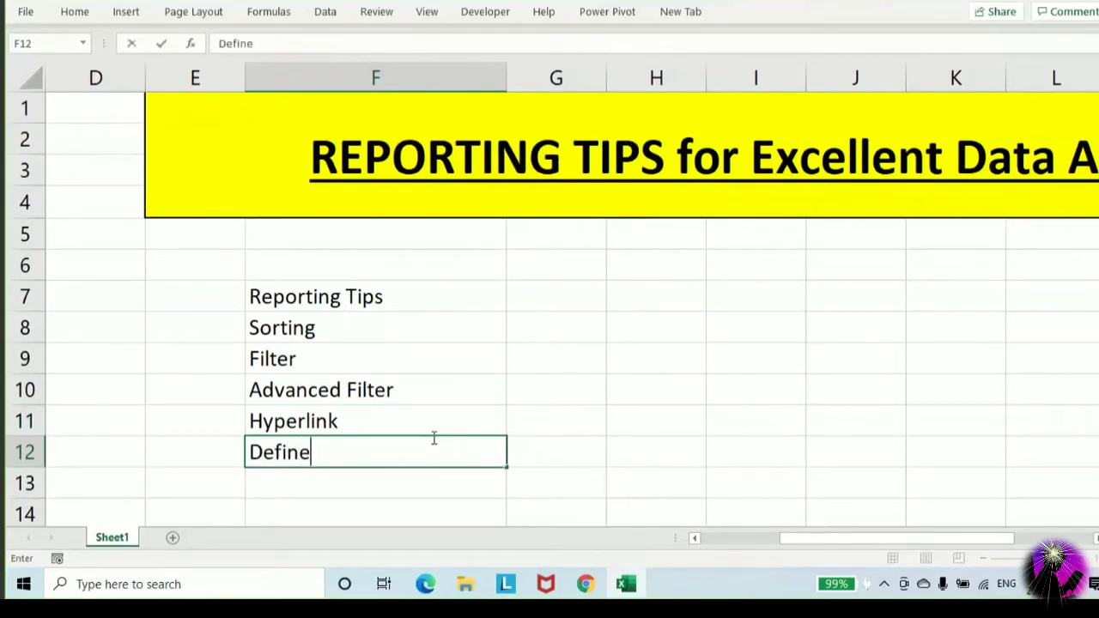
pyautogui.write(' Name (')
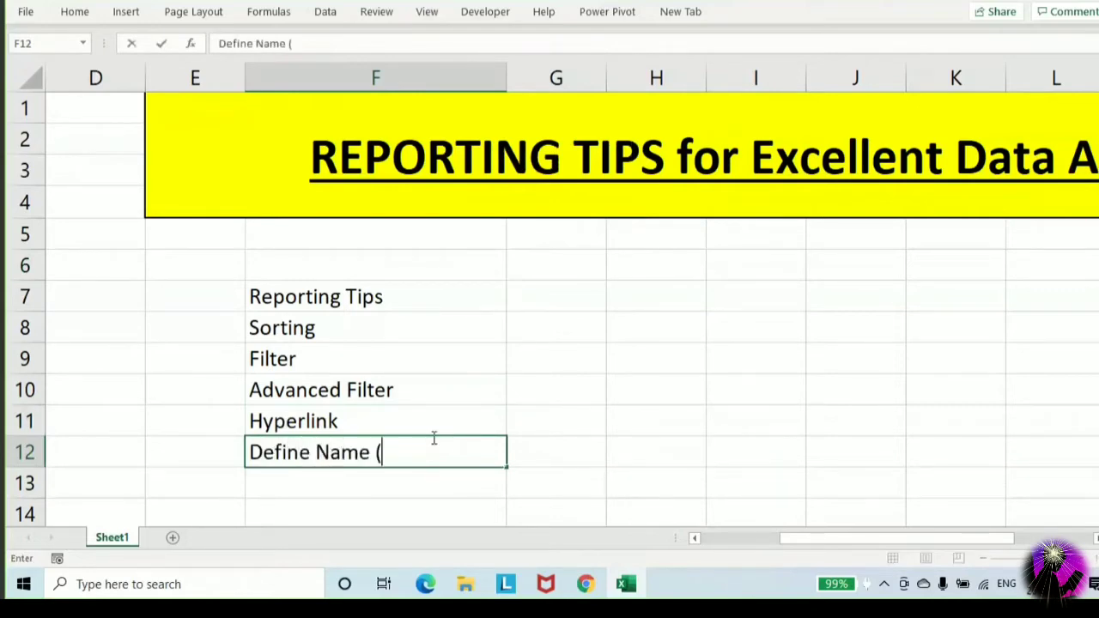
pyautogui.write('Naming Range)')
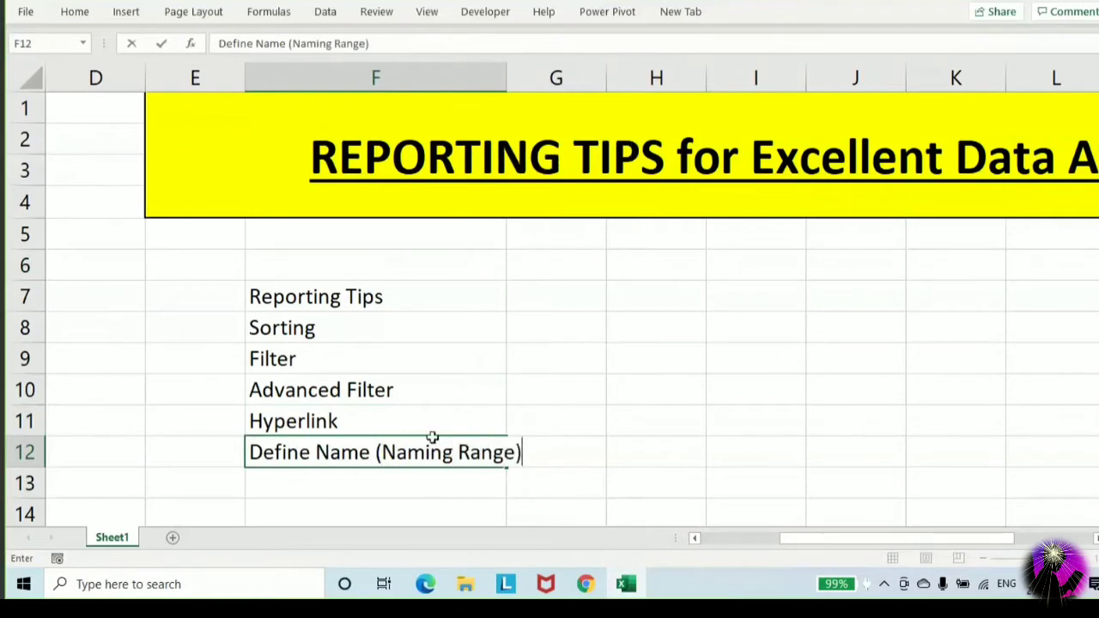
pyautogui.press('Return')
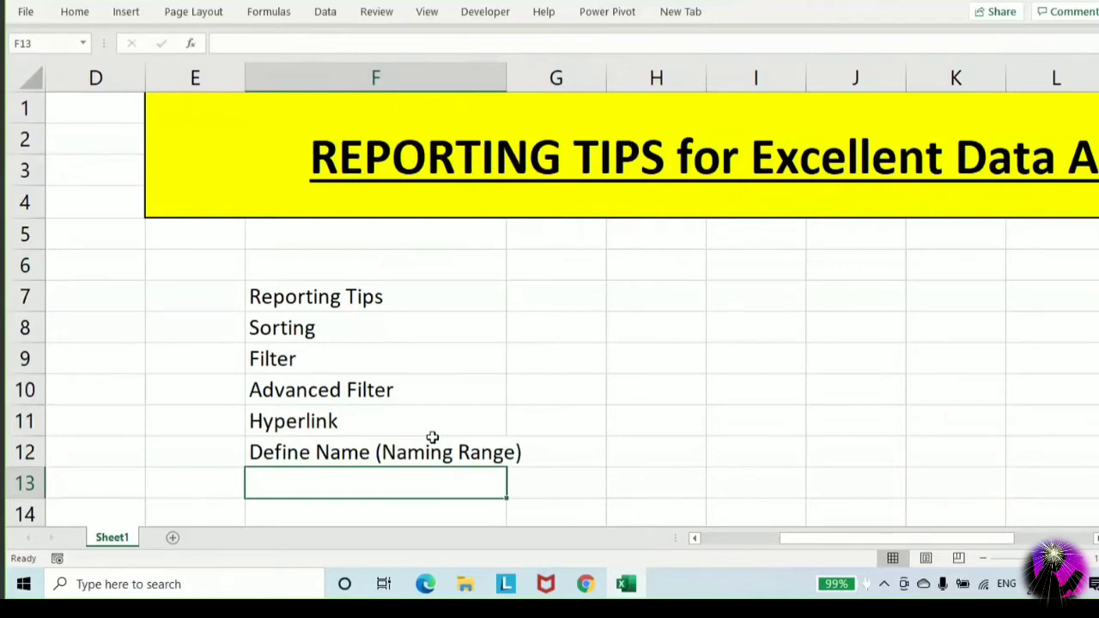
# Continue the tips list with "Smart Lookup" in F13 and "Translate" in F14
pyautogui.scroll(-1, 432, 438)
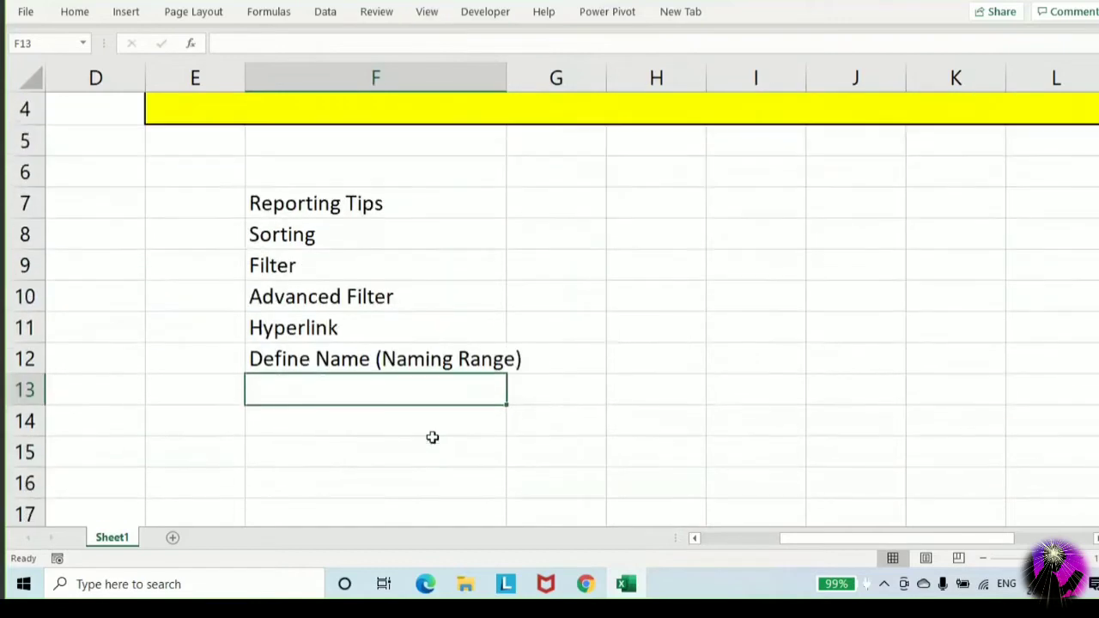
pyautogui.rightClick(452, 234)
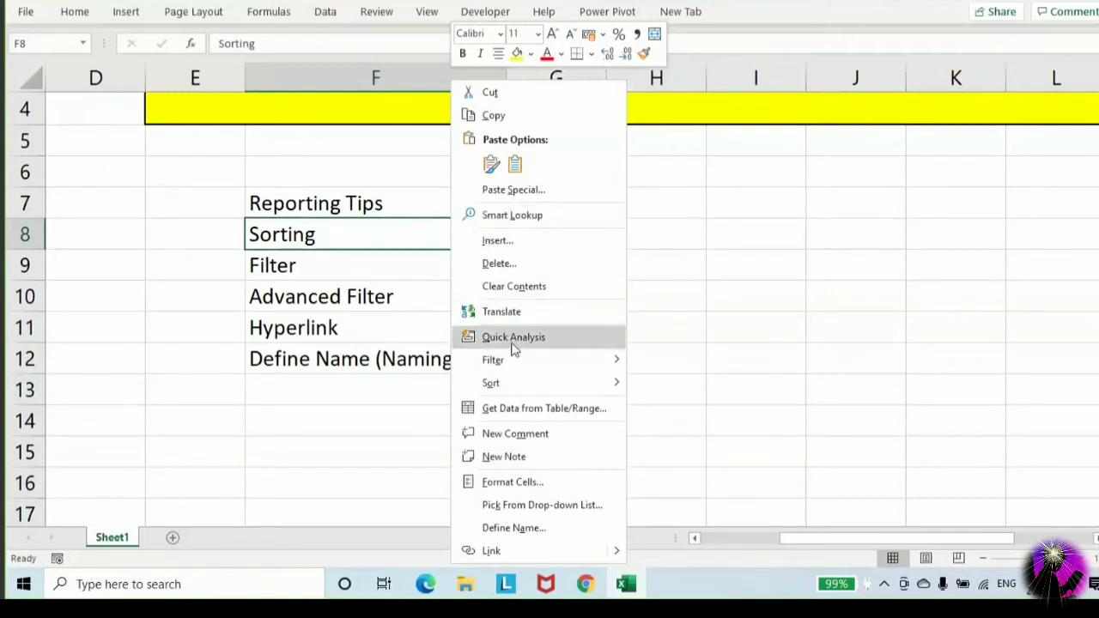
pyautogui.click(407, 469)
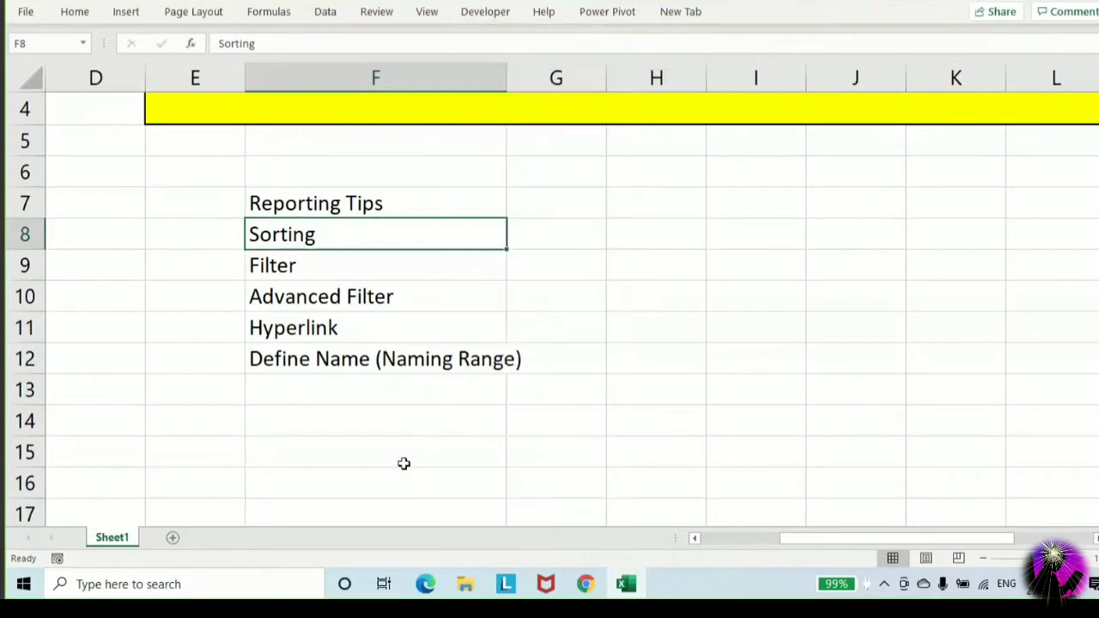
pyautogui.click(361, 387)
pyautogui.write('Sma')
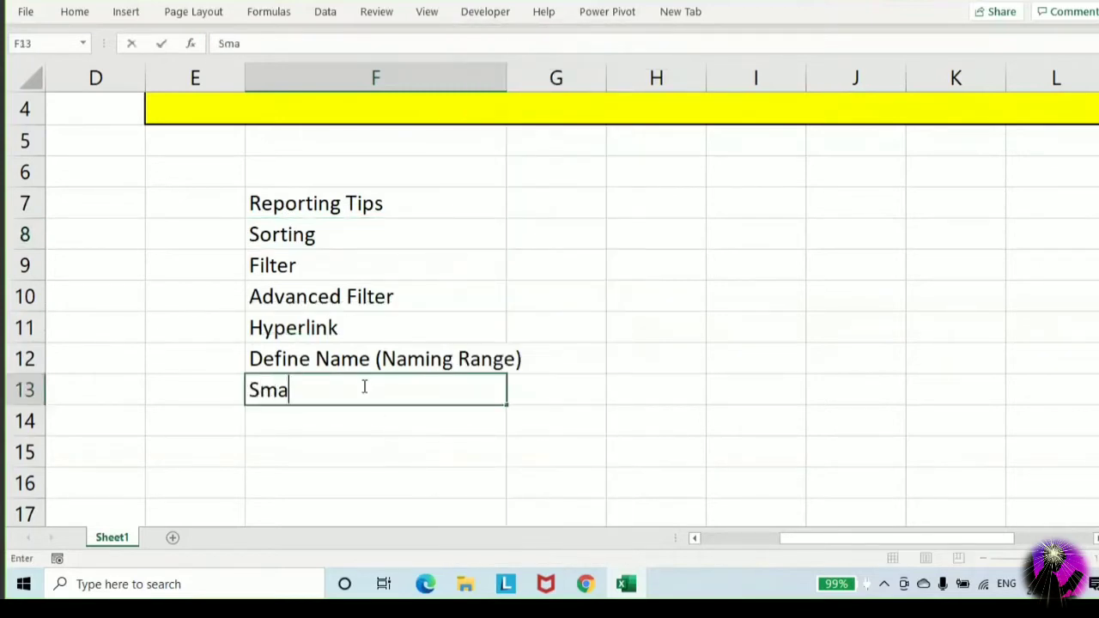
pyautogui.write('rt Lookup')
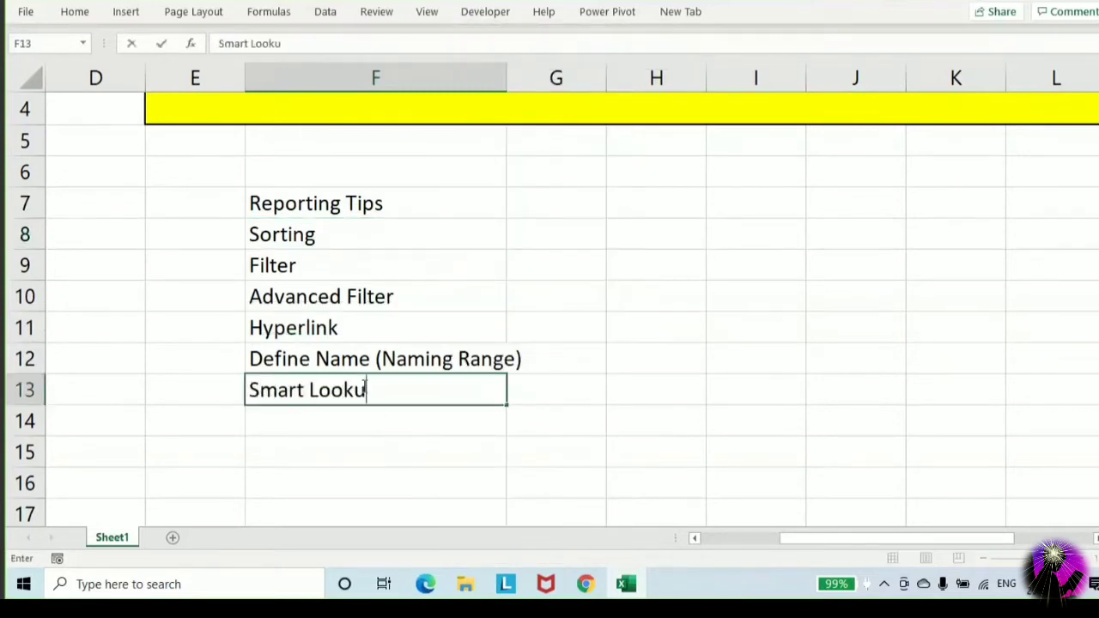
pyautogui.press('Return')
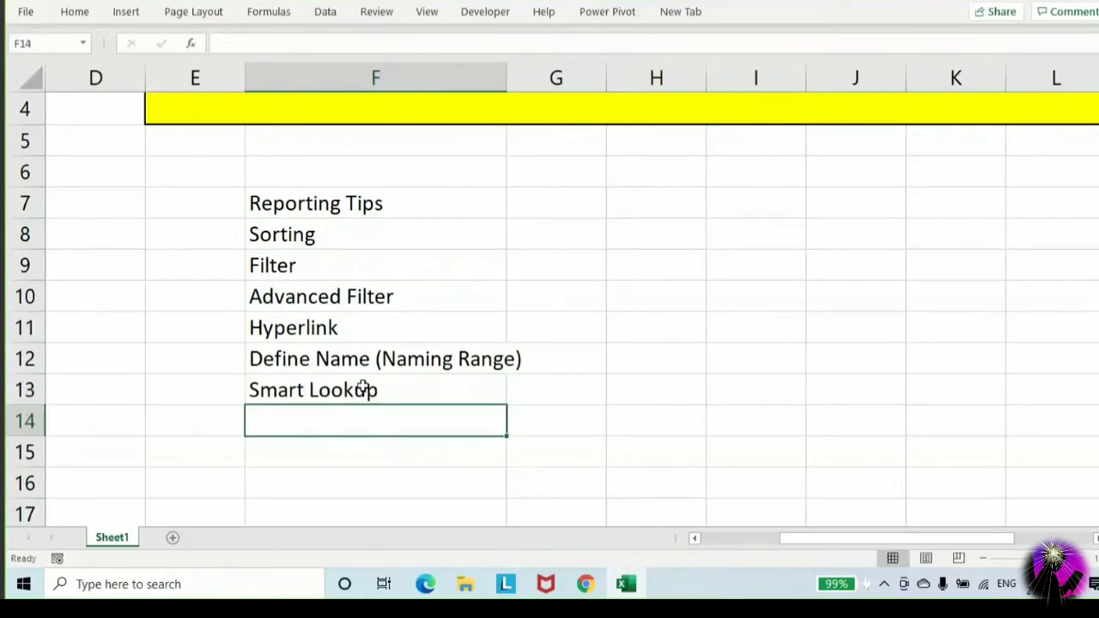
pyautogui.write('Tr ')
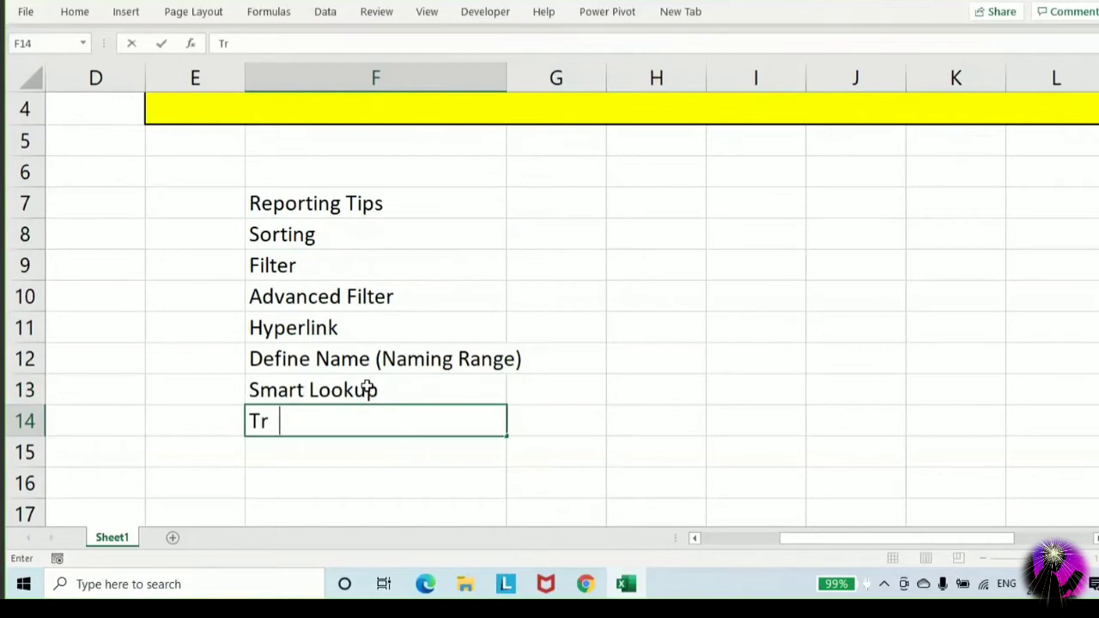
pyautogui.write('anslate')
pyautogui.press('Return')
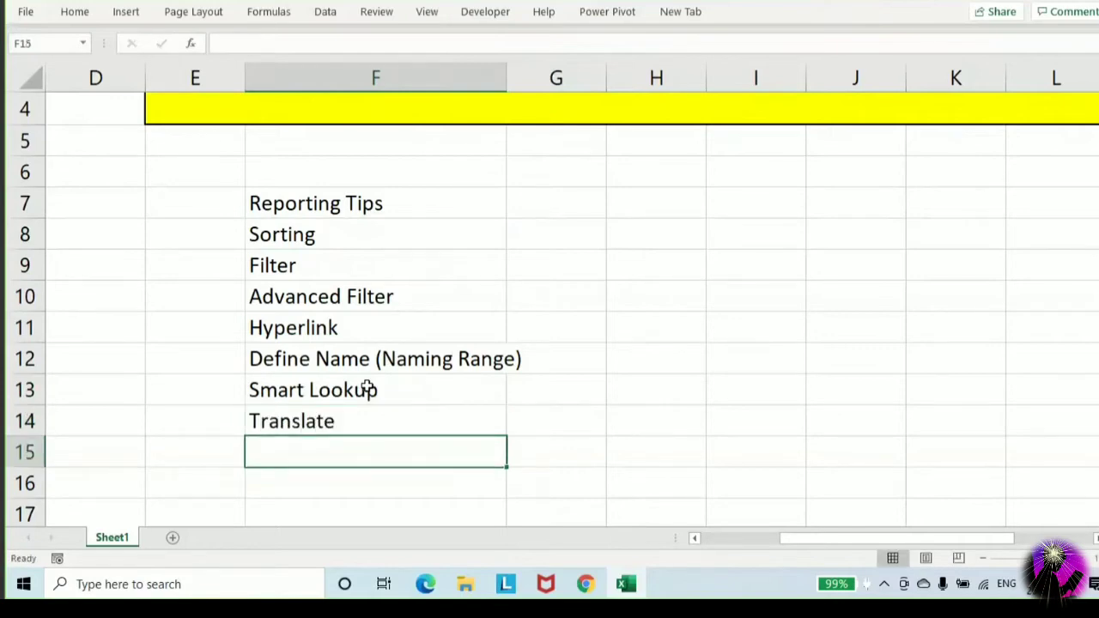
# Enter "Pick from dropd down List" as the last tip in cell F15
pyautogui.rightClick(351, 421)
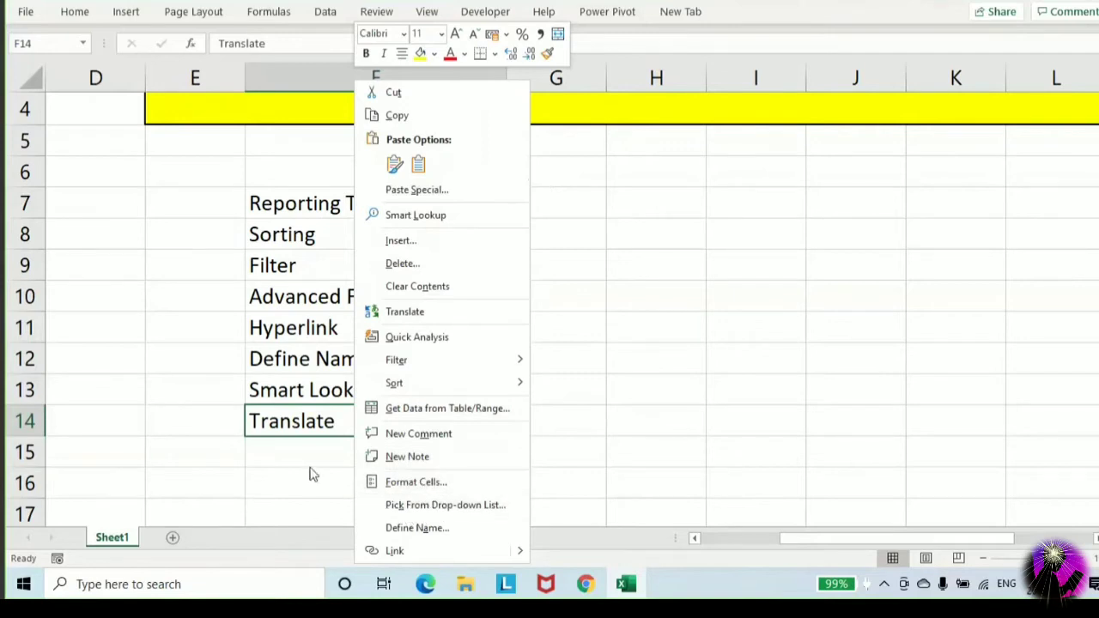
pyautogui.click(292, 444)
pyautogui.click(317, 438)
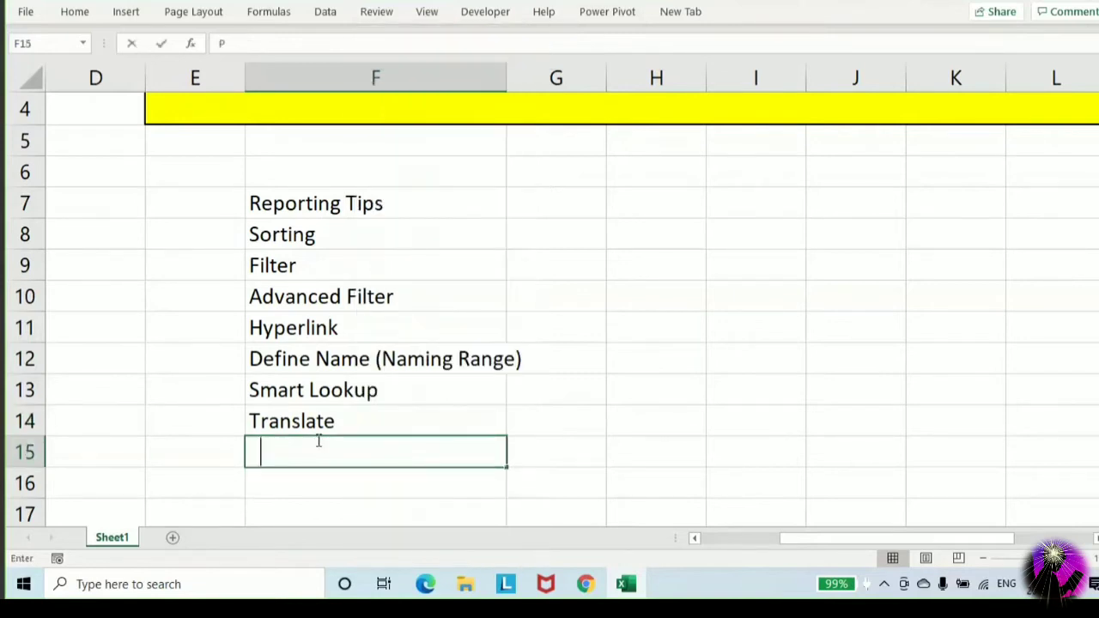
pyautogui.write('Pick from dr')
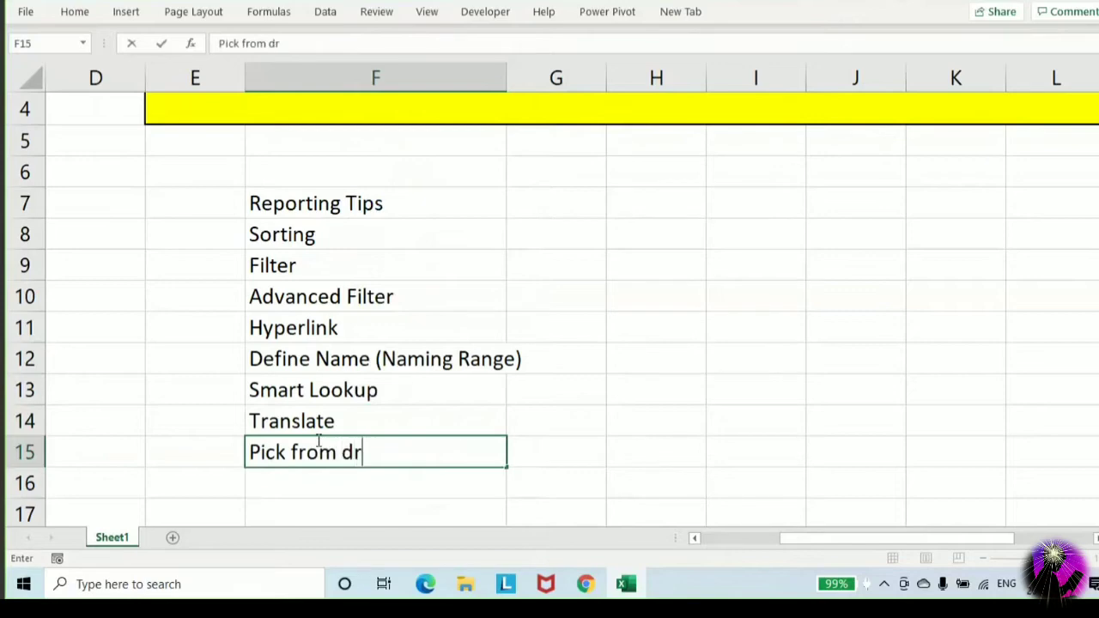
pyautogui.write('opd down List')
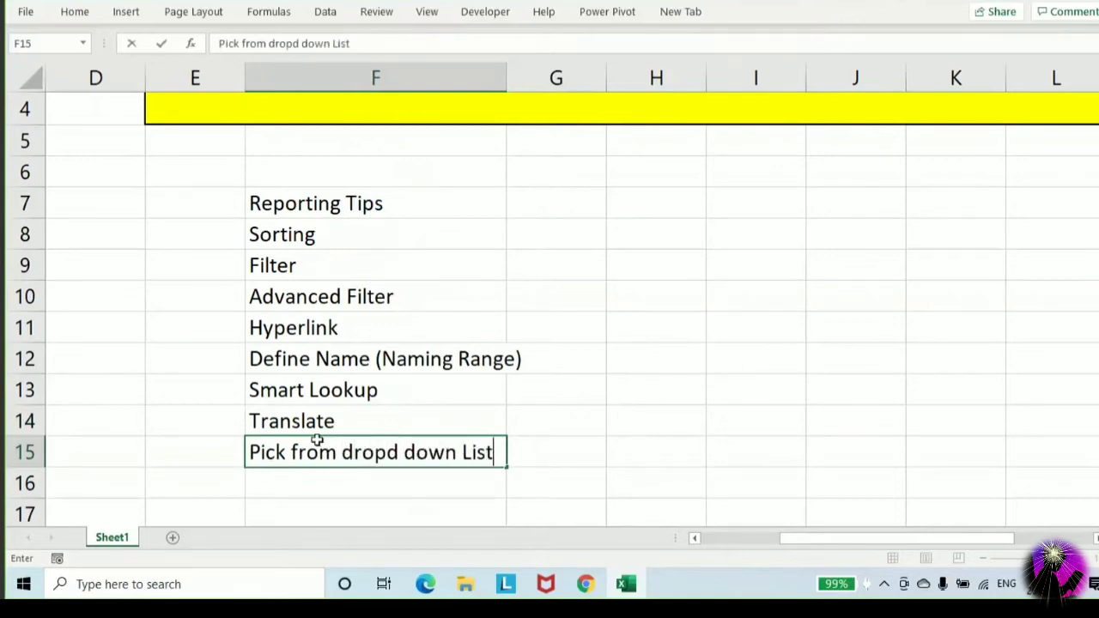
pyautogui.press('Return')
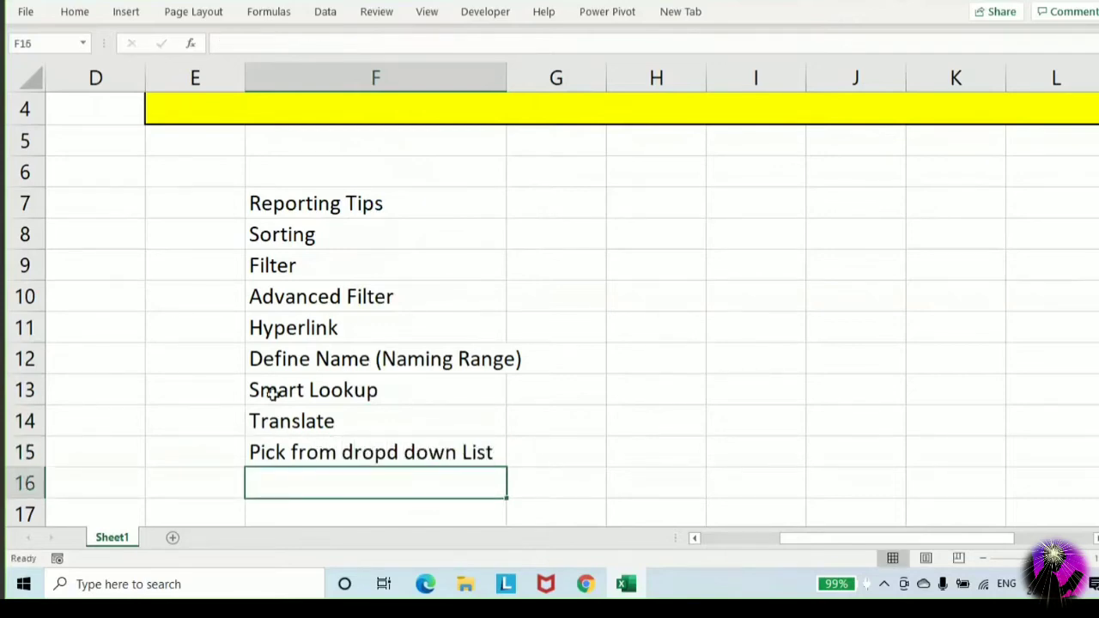
# Widen columns G and H equally beside the tips list
pyautogui.moveTo(328, 240); pyautogui.dragTo(346, 432)
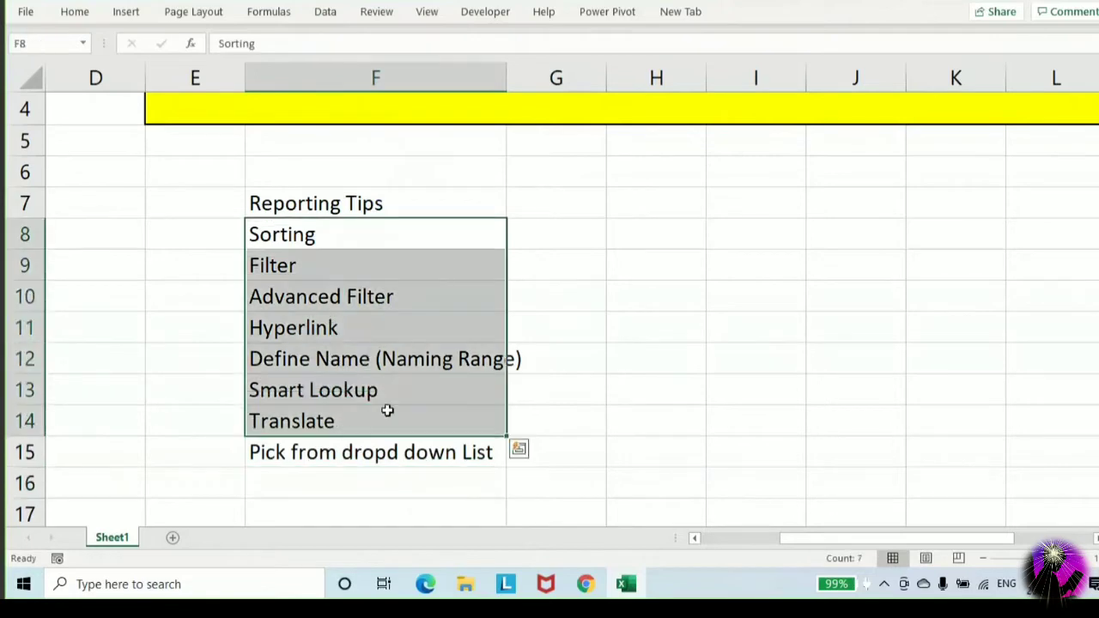
pyautogui.click(542, 198)
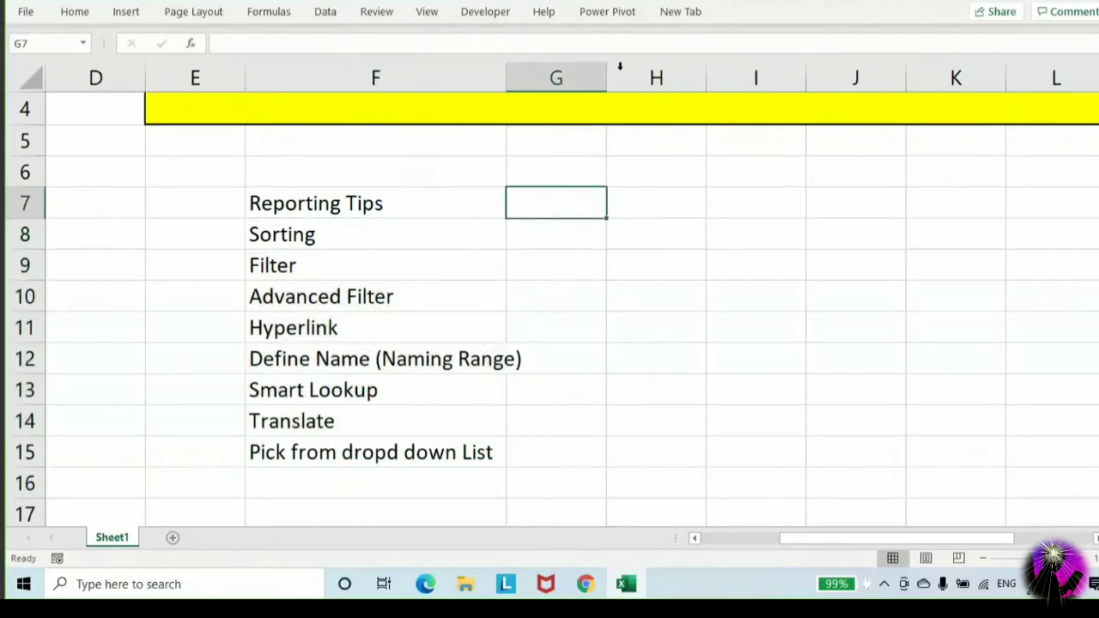
pyautogui.moveTo(596, 78); pyautogui.dragTo(701, 74)
# Enter the column heading "Sortcut Key" in cell G6
pyautogui.click(606, 187)
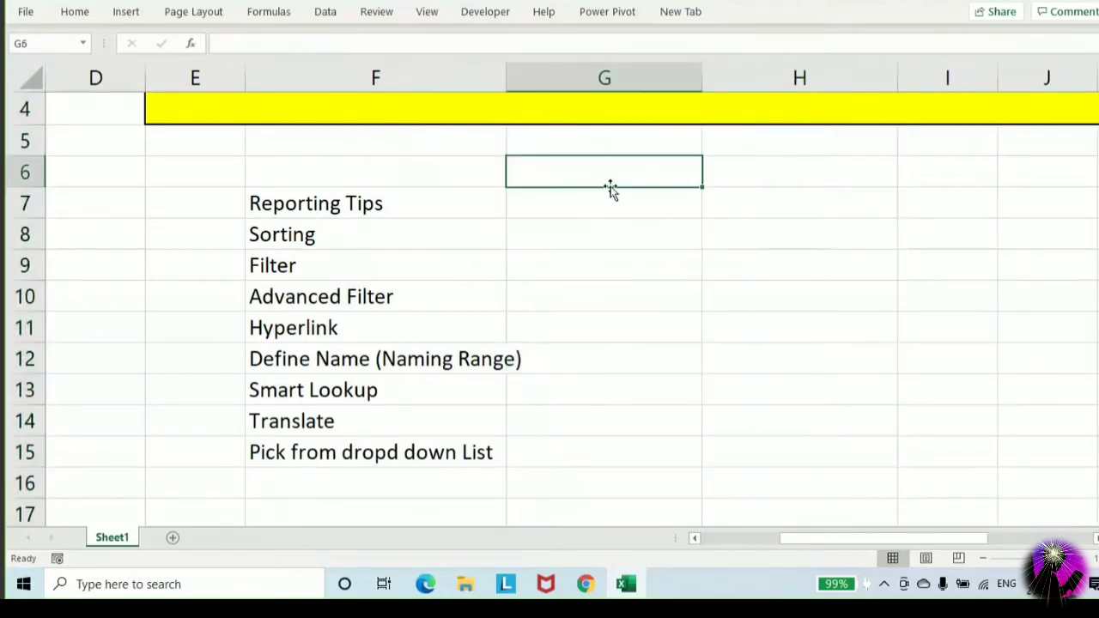
pyautogui.write('Shourt')
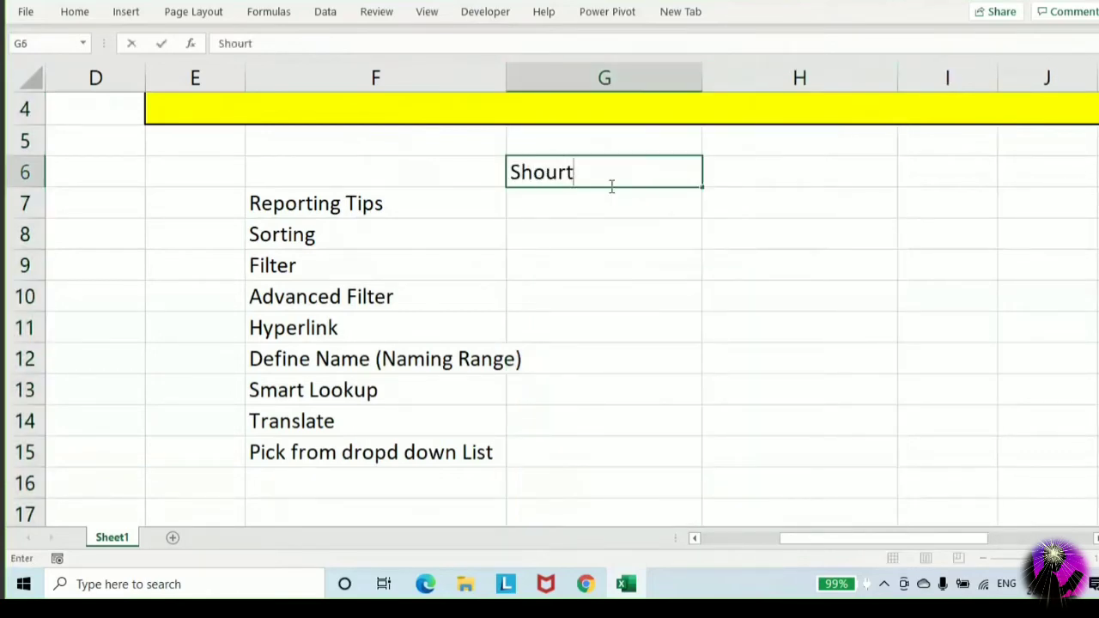
pyautogui.press('BackSpace')
pyautogui.press('BackSpace')
pyautogui.press('BackSpace')
pyautogui.press('BackSpace')
pyautogui.press('BackSpace')
pyautogui.write('ortcu')
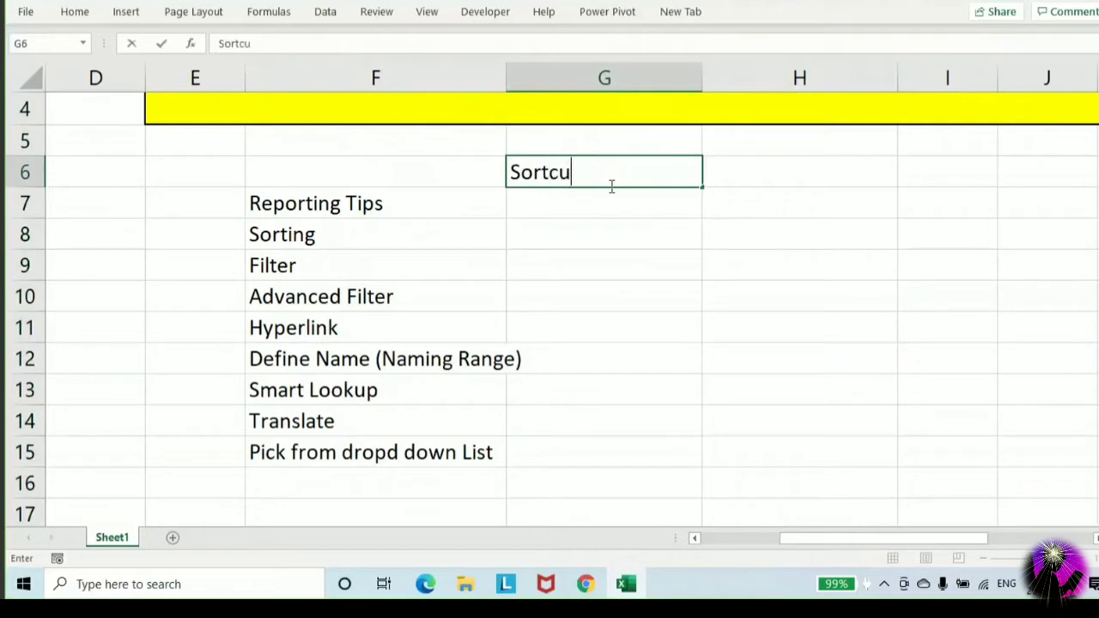
pyautogui.write('t Key')
pyautogui.press('Return')
# Move the "Sortcut Key" heading from G6 down to G7, level with the "Reporting Tips" heading
pyautogui.click(610, 185)
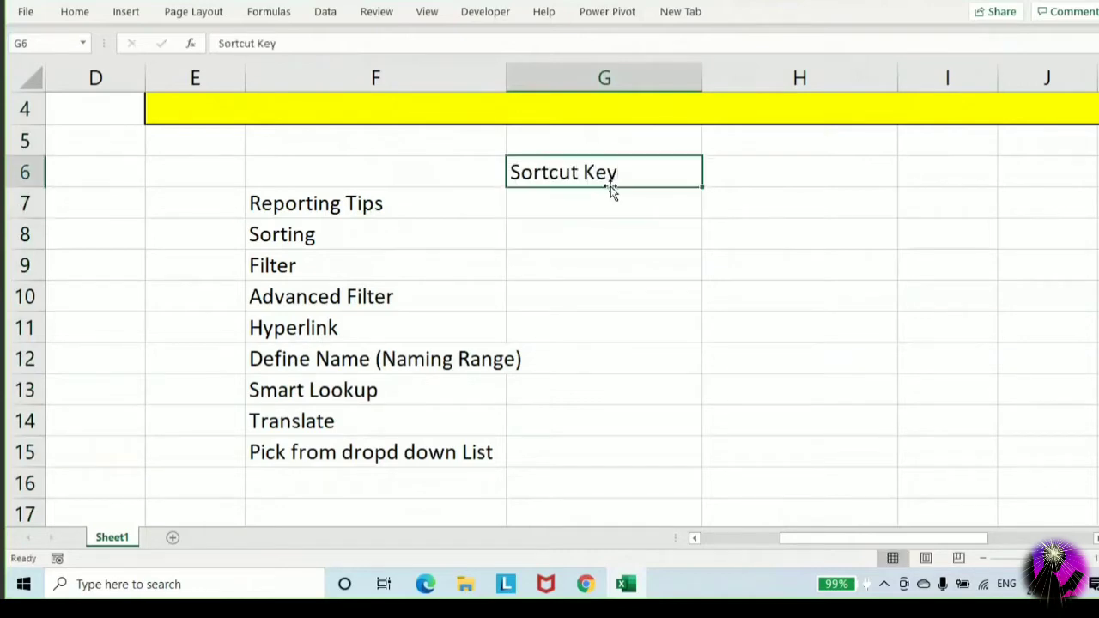
pyautogui.hotkey('ctrl', 'x')
pyautogui.press('Down')
pyautogui.hotkey('ctrl', 'v')
# Enter the third column heading "Description" in cell H7
pyautogui.press('Right')
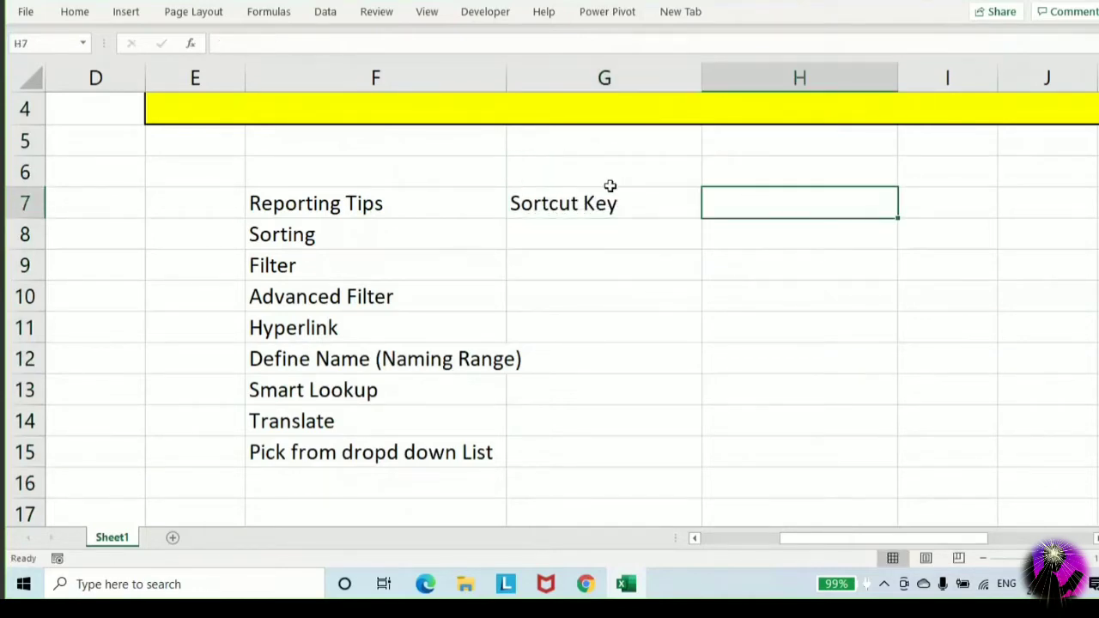
pyautogui.write('Descriptio')
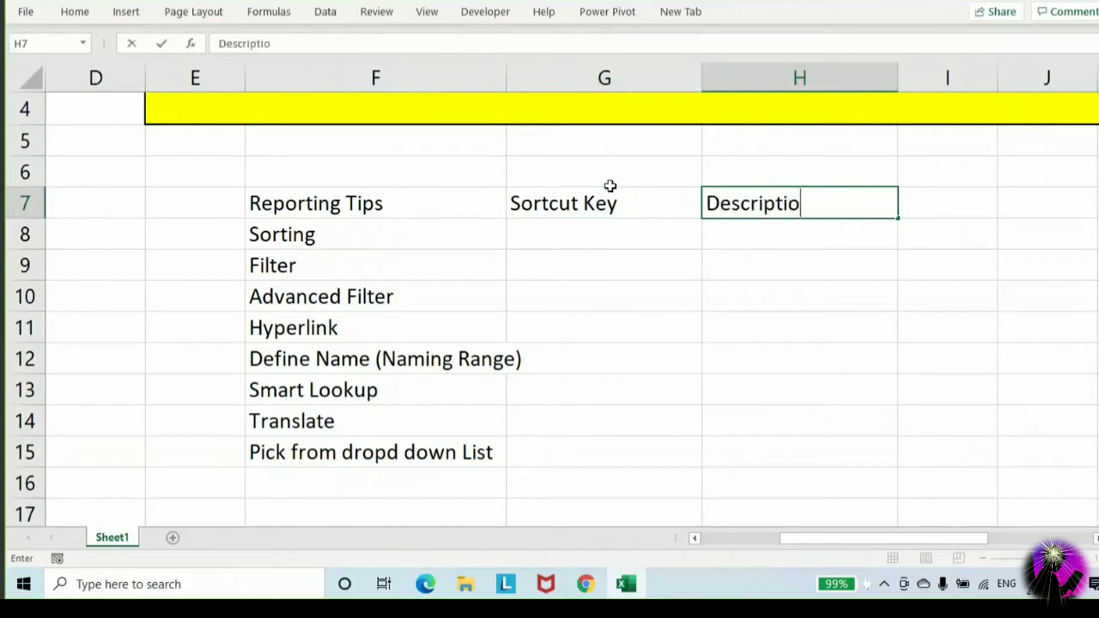
pyautogui.write('n')
pyautogui.press('Return')
# Convert the range F7:H15 into a table that uses its first row as headers
pyautogui.press('Up')
pyautogui.press('Left')
pyautogui.press('Left')
pyautogui.hotkey('shift', 'Right')
pyautogui.hotkey('shift', 'Right')
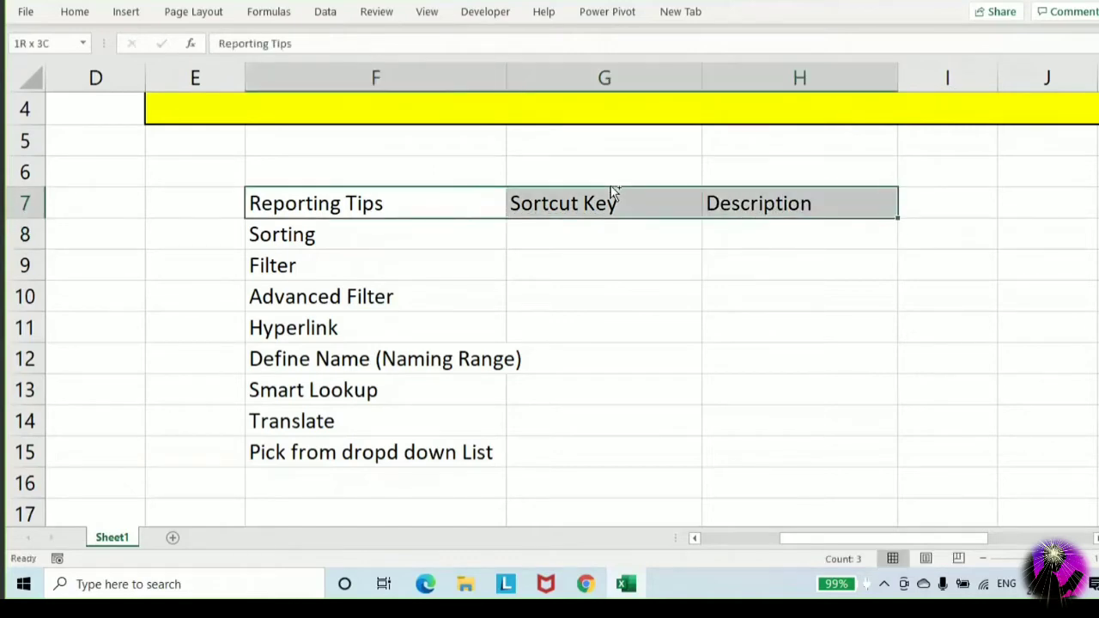
pyautogui.hotkey('ctrl', 'shift', 'Down')
pyautogui.hotkey('ctrl', 't')
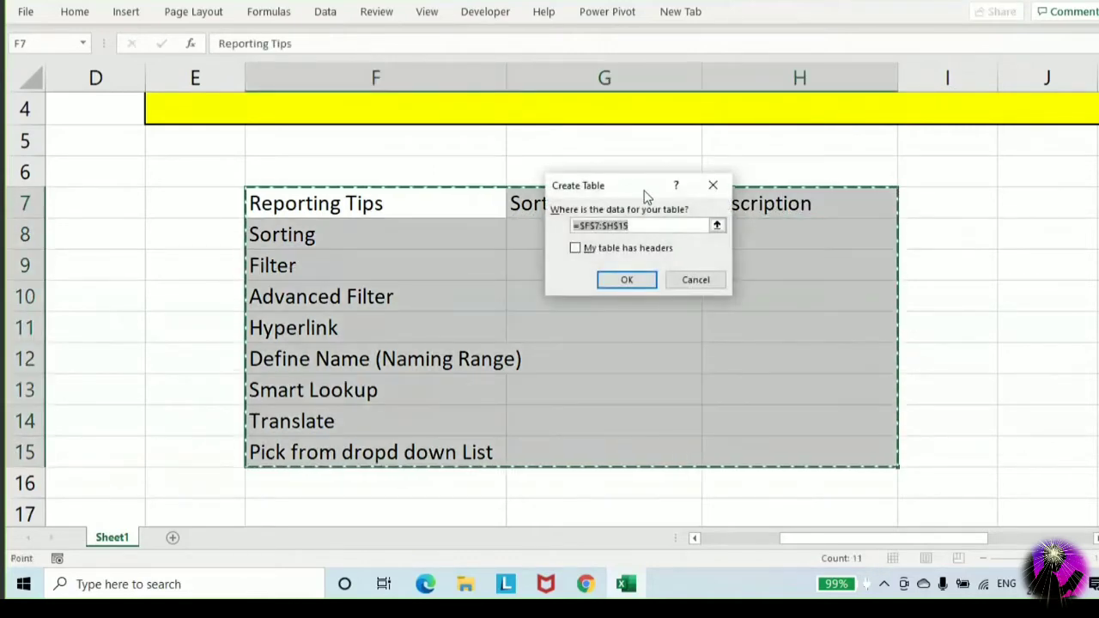
pyautogui.click(575, 248)
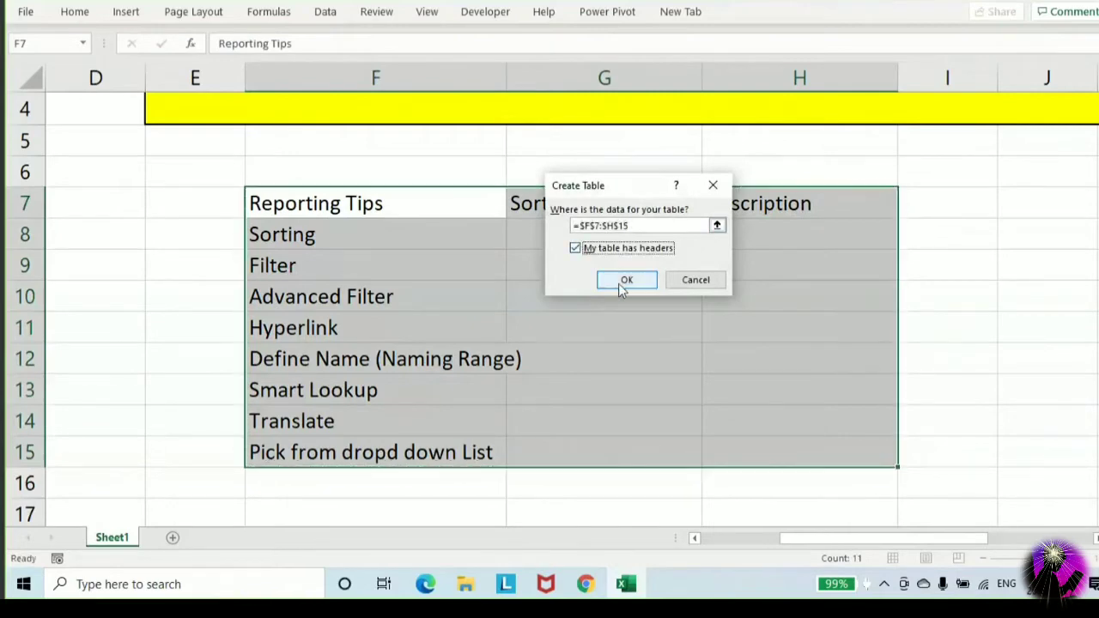
pyautogui.click(625, 282)
pyautogui.click(796, 232)
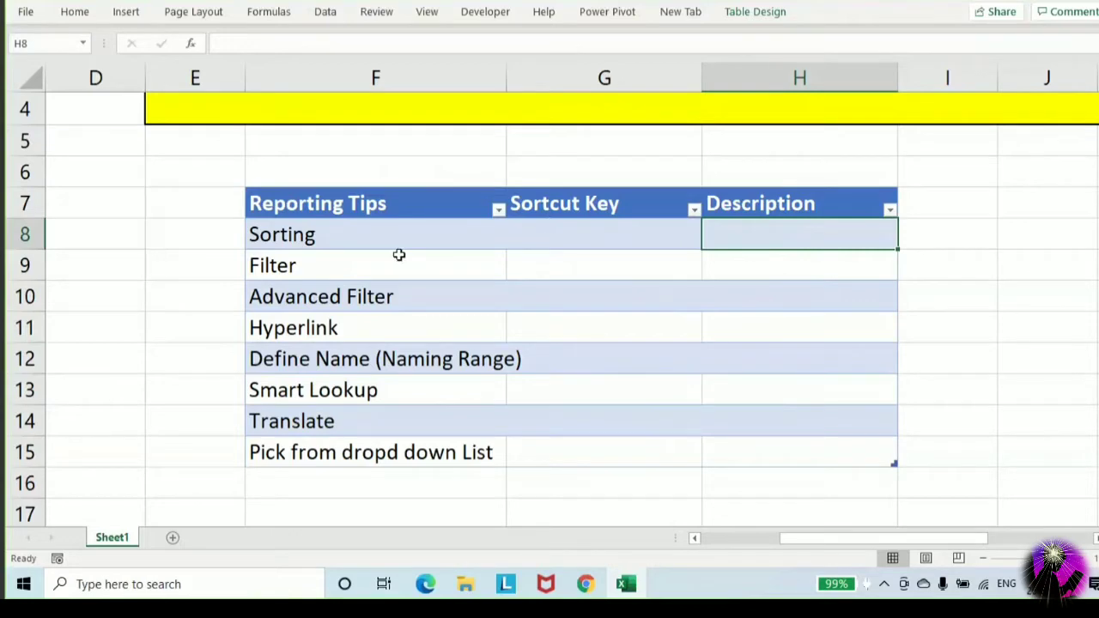
# Create a new blank workbook, leaving the "Sorting" tip selected in the tips table
pyautogui.moveTo(355, 241); pyautogui.dragTo(358, 392)
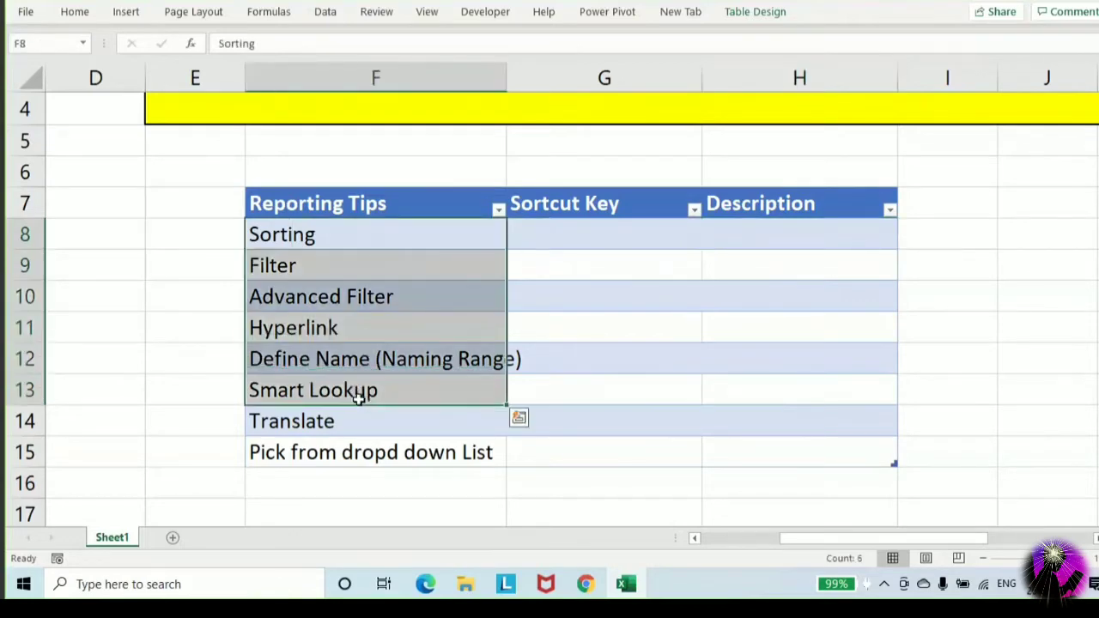
pyautogui.click(316, 241)
pyautogui.hotkey('ctrl', 'n')
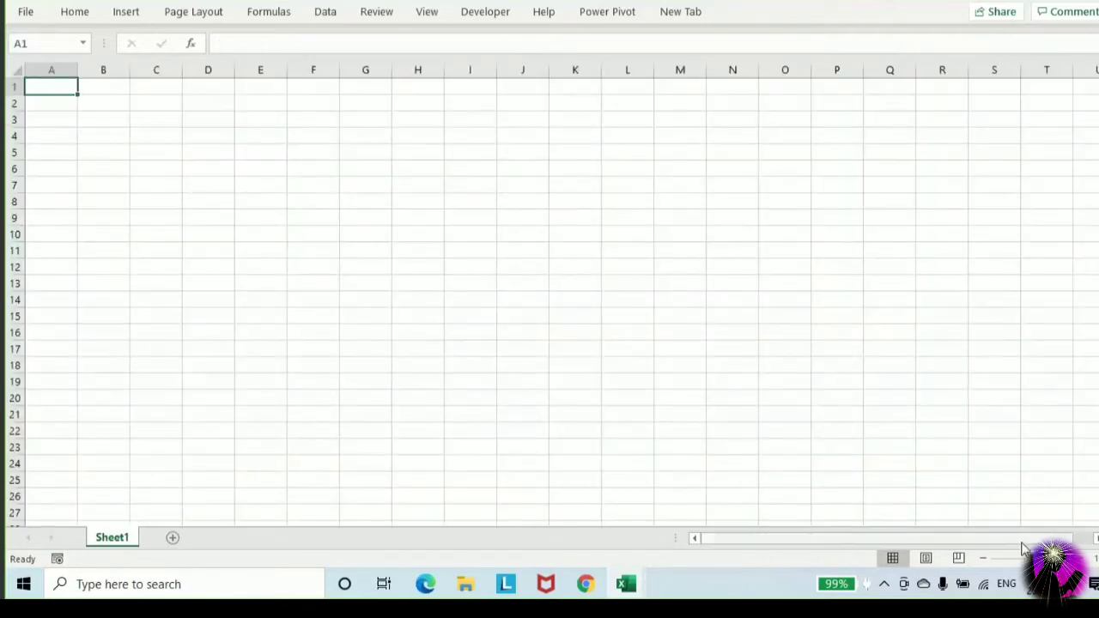
# Merge and center the range E1:L2 and enter the title "SORTING" in it
pyautogui.keyDown('ctrl'); pyautogui.scroll(3, 640, 280); pyautogui.keyUp('ctrl')
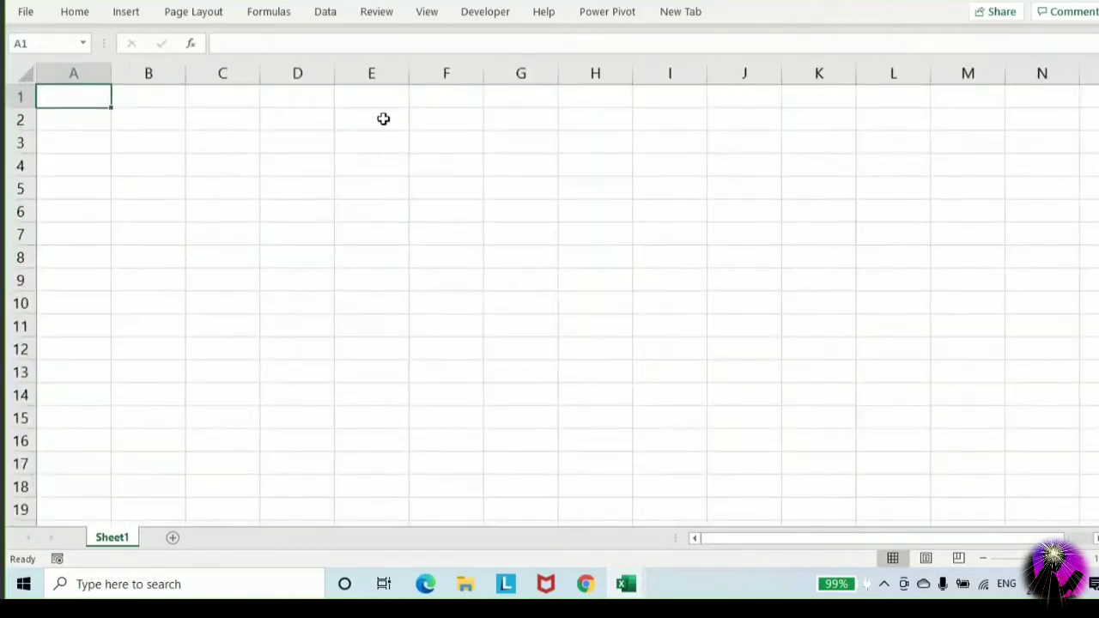
pyautogui.moveTo(378, 98); pyautogui.dragTo(874, 111)
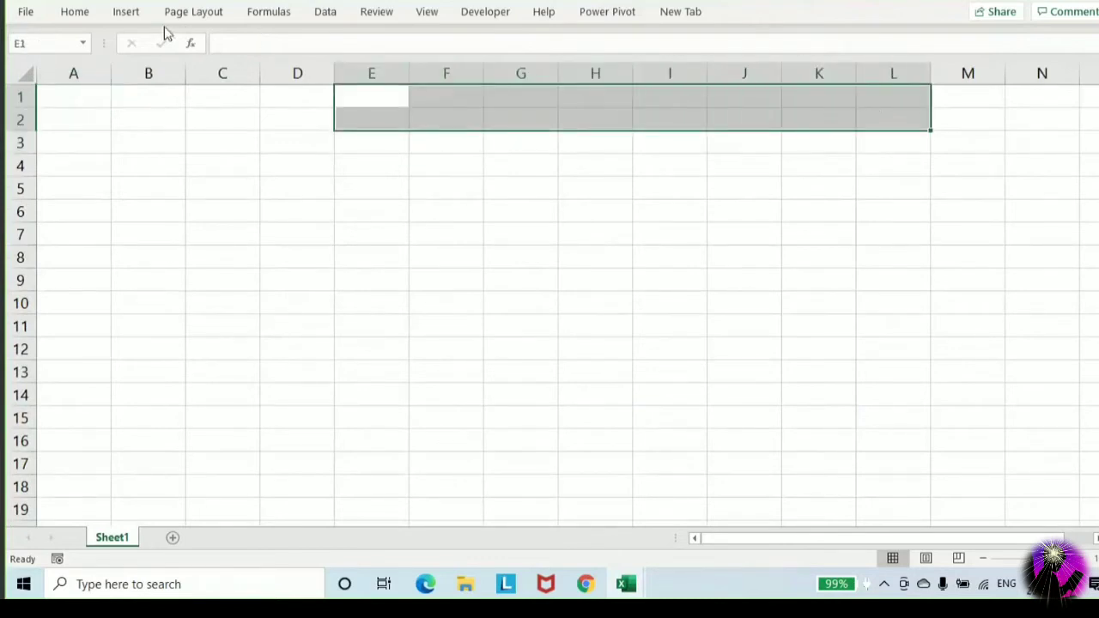
pyautogui.click(70, 14)
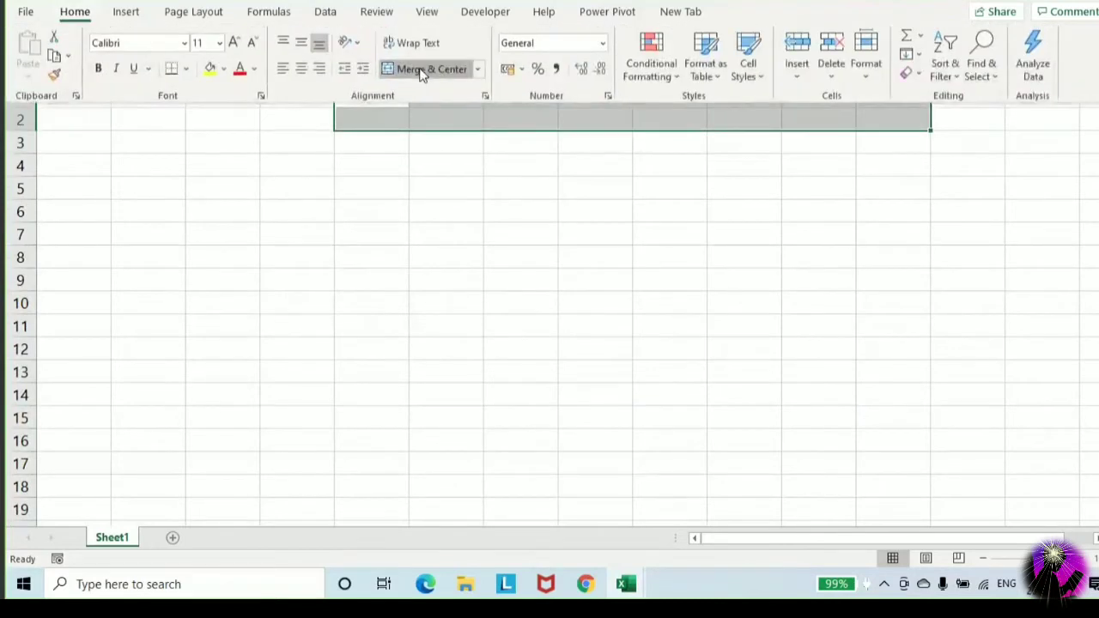
pyautogui.click(419, 69)
pyautogui.click(536, 114)
pyautogui.write('SORTING')
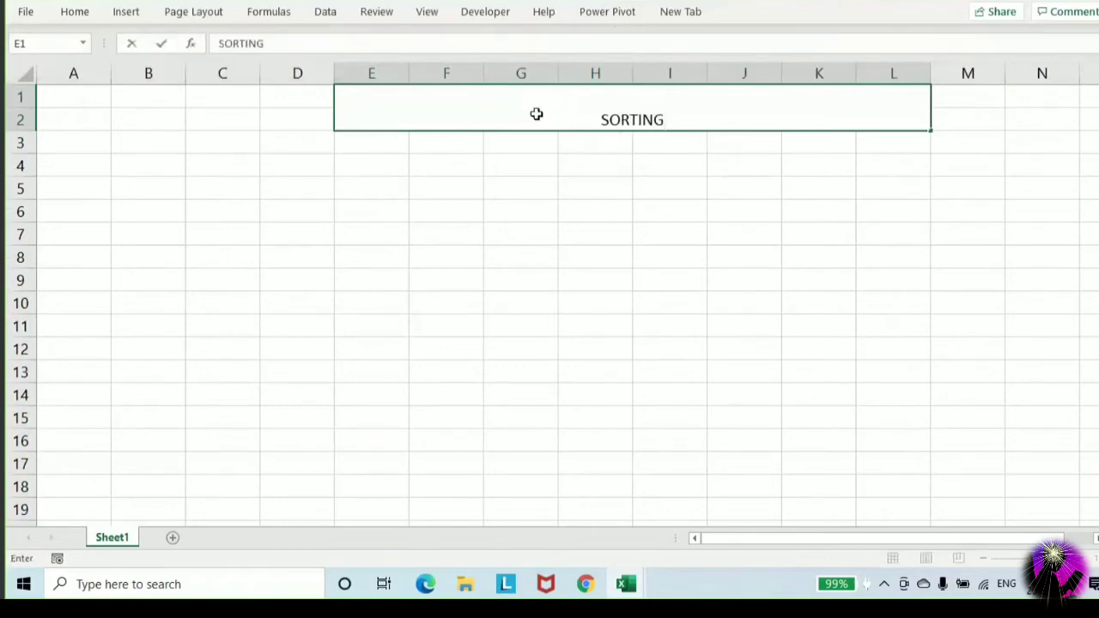
pyautogui.press('Return')
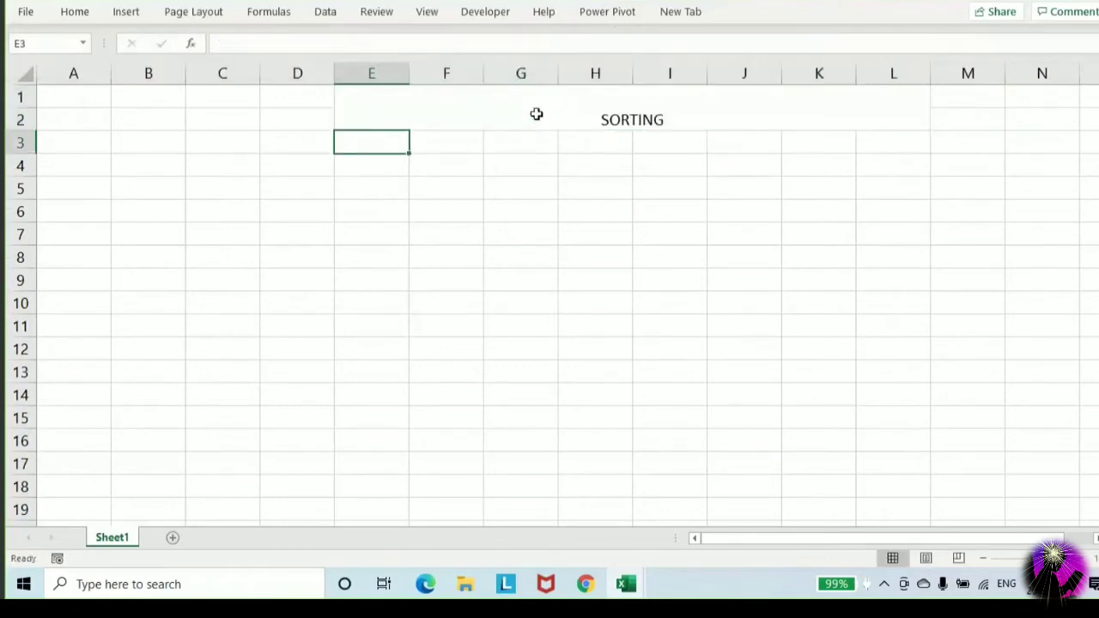
# Format the merged "SORTING" title with a yellow fill, middle vertical alignment and bold text
pyautogui.click(521, 111)
pyautogui.click(83, 16)
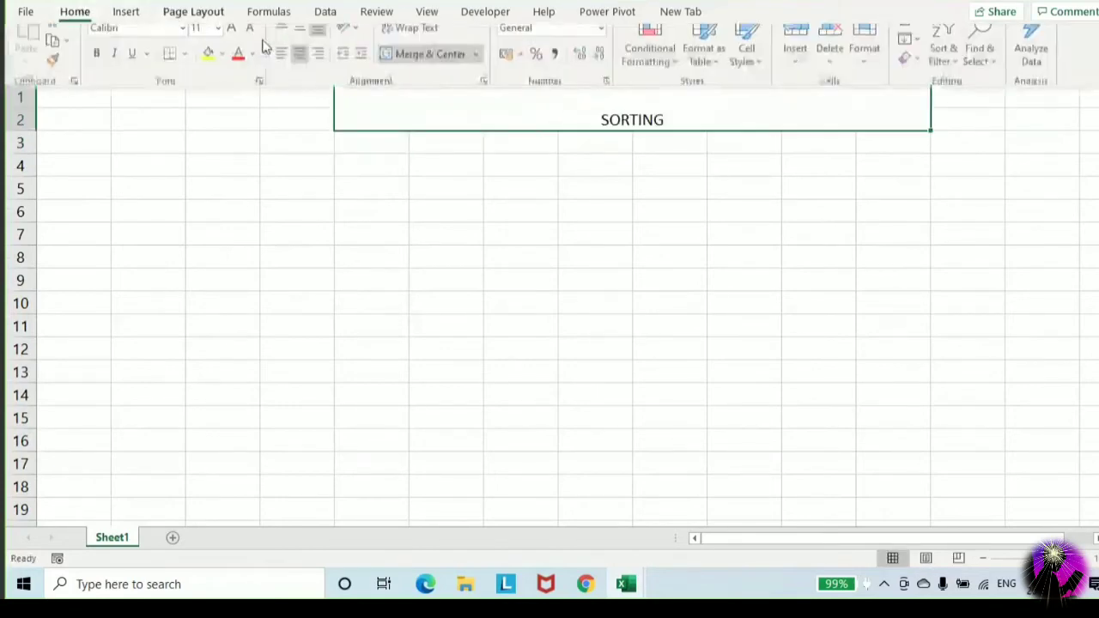
pyautogui.click(210, 70)
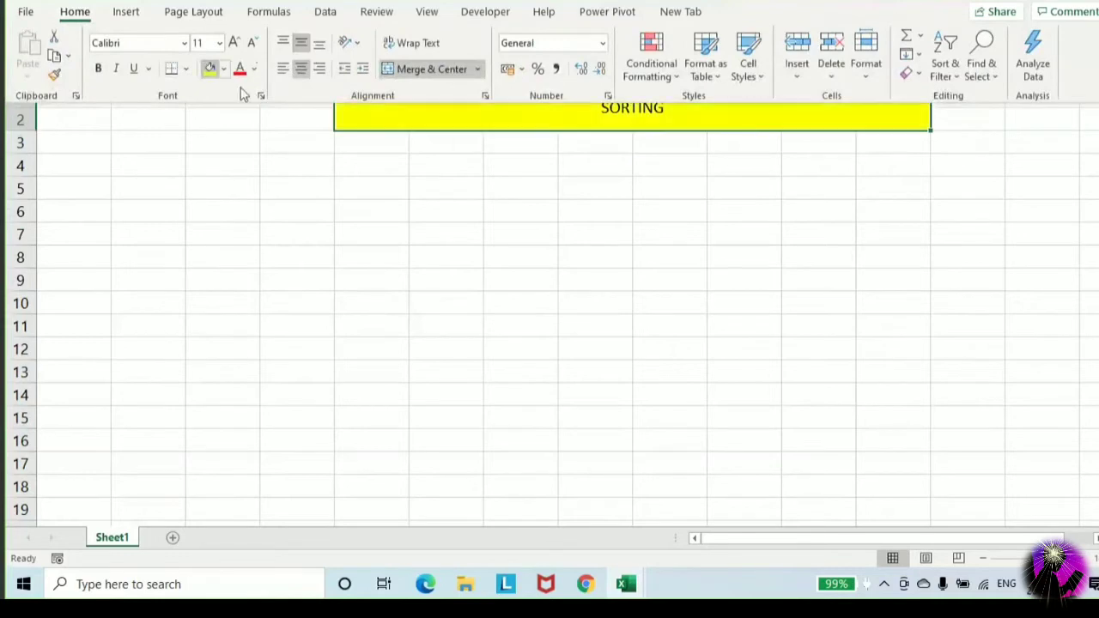
pyautogui.click(408, 127)
pyautogui.hotkey('ctrl', 'b')
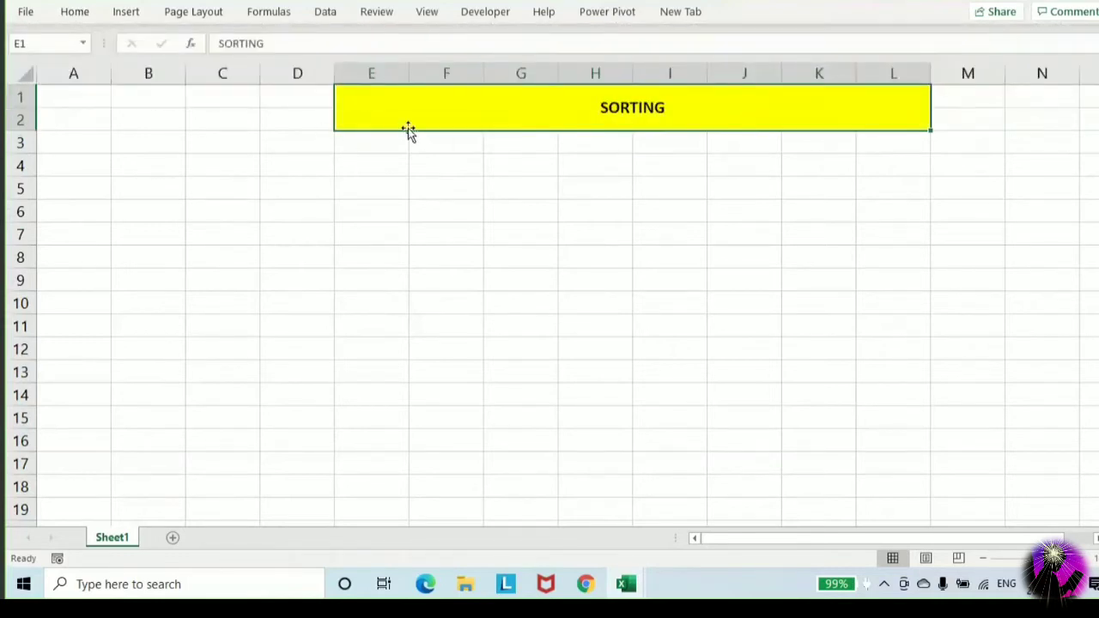
# Set the font size of the "SORTING" title to 25
pyautogui.click(77, 13)
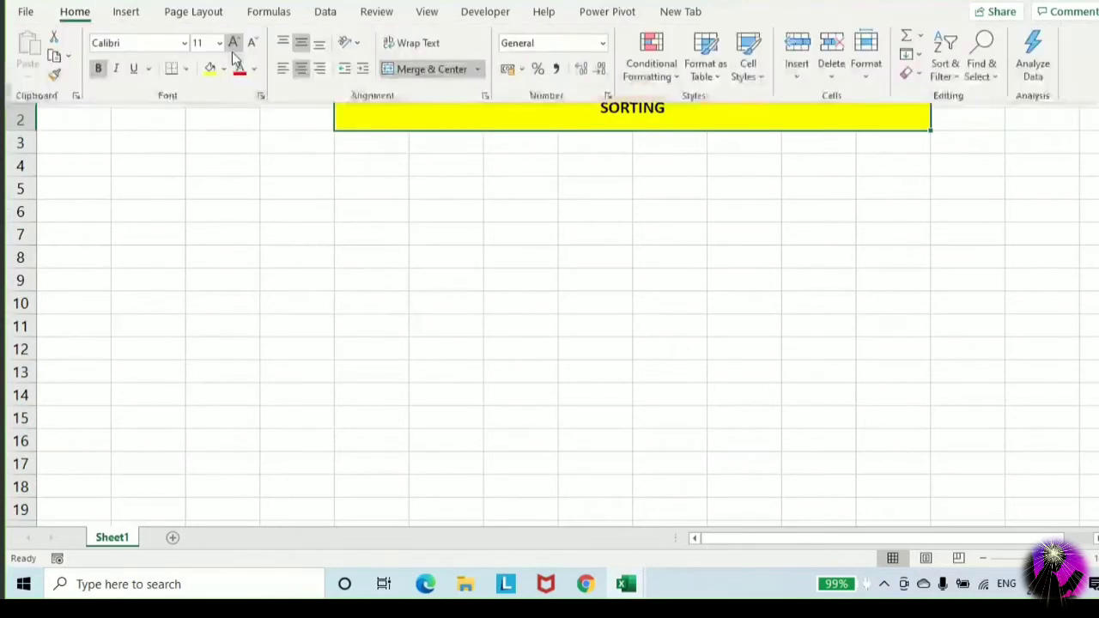
pyautogui.click(211, 43)
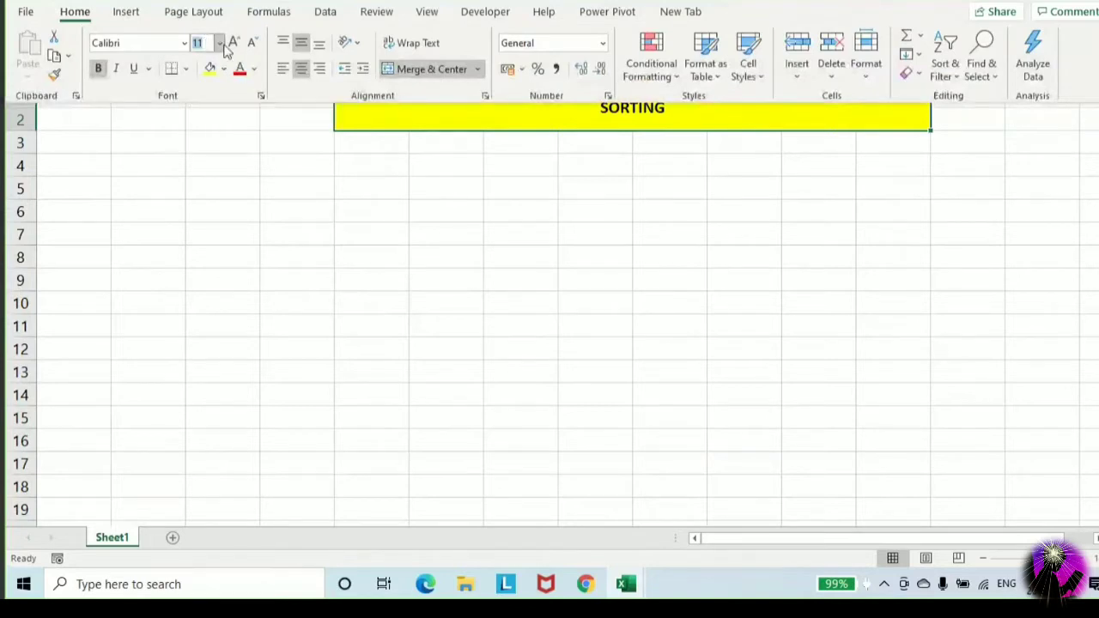
pyautogui.write('25')
pyautogui.press('Return')
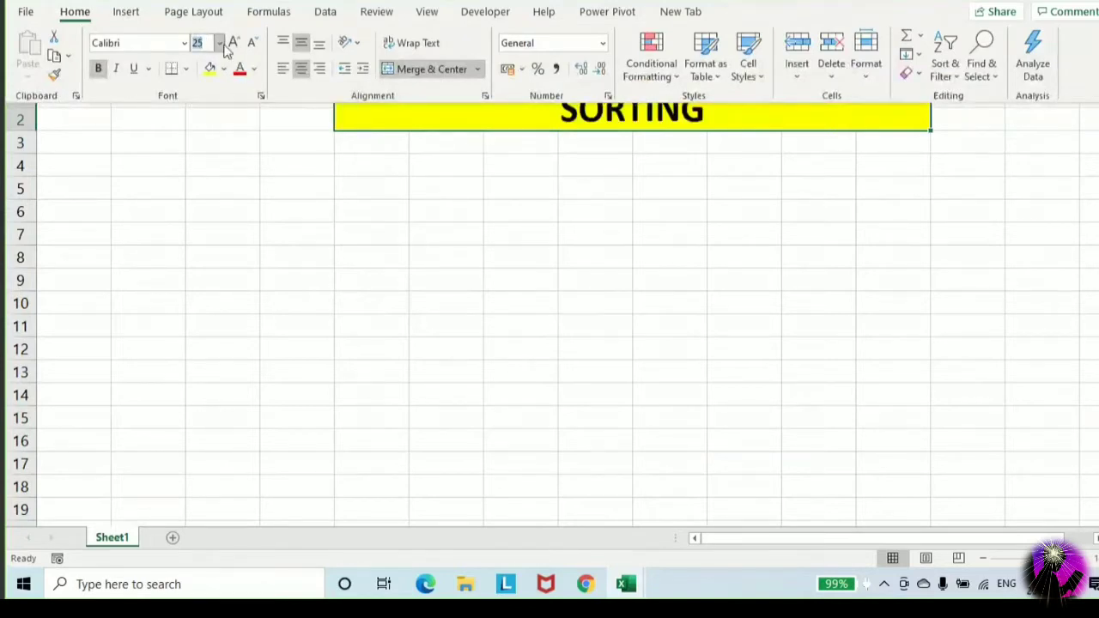
pyautogui.click(464, 224)
# Enter the label "Sorting" in cell F5
pyautogui.click(461, 183)
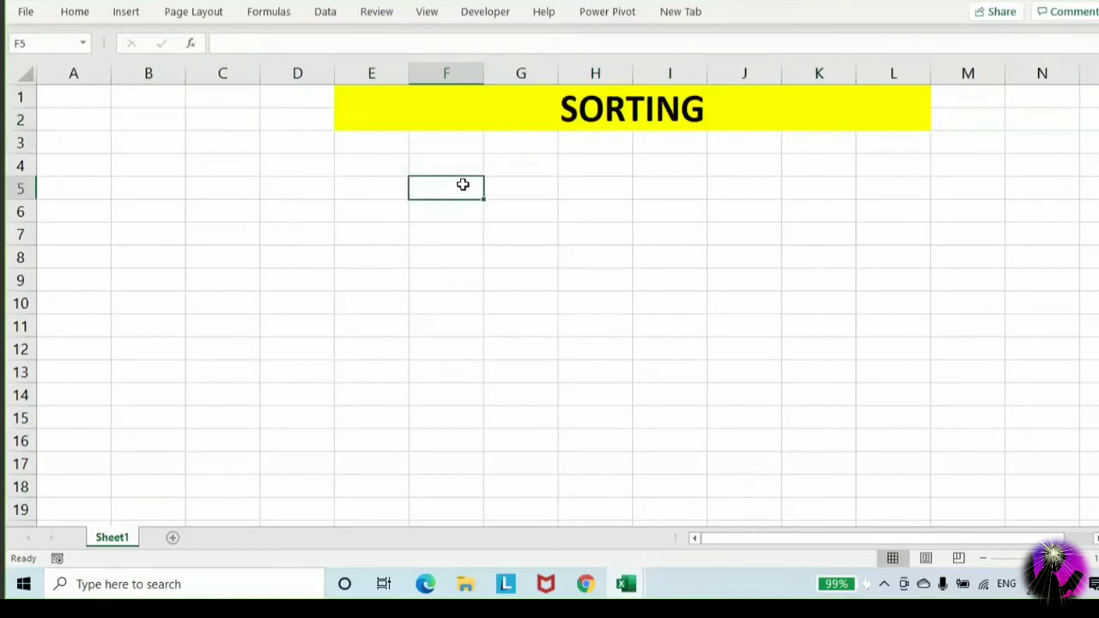
pyautogui.write('Sorting')
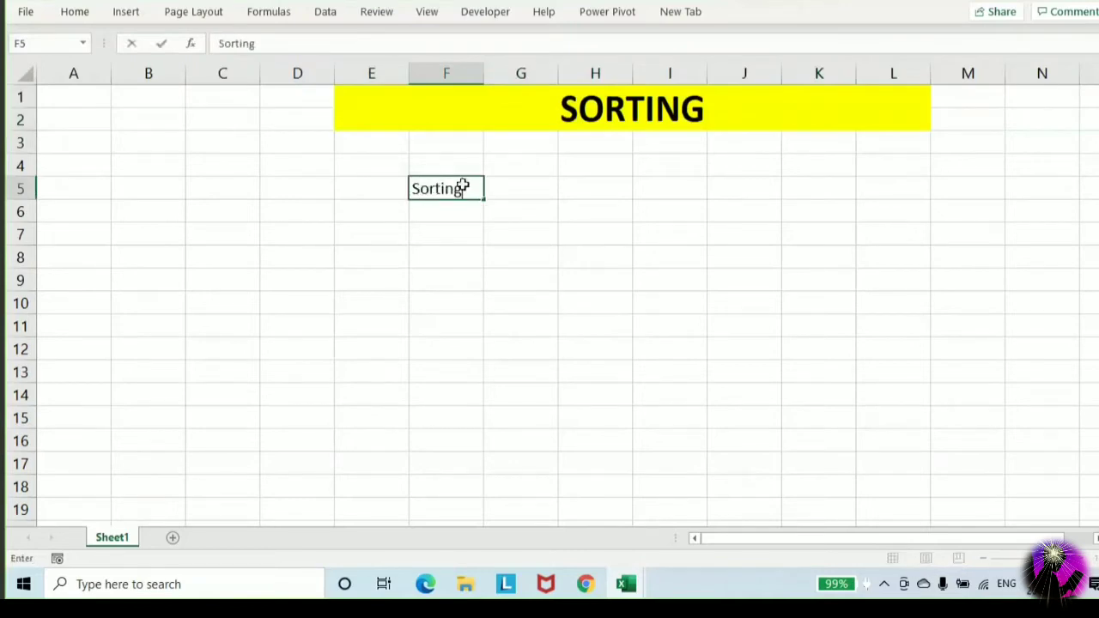
pyautogui.press('Return')
pyautogui.press('Up')
pyautogui.press('Right')
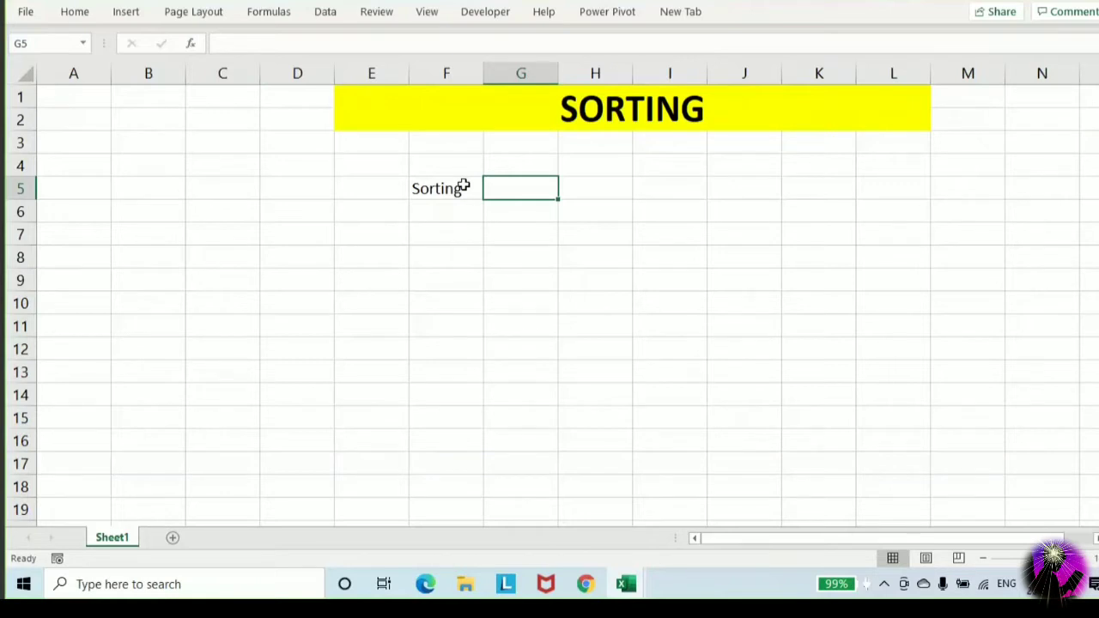
# Enter the explanation "Use to arrange data in proper format" in cell G5, beside the "Sorting" label
pyautogui.write('Use to ')
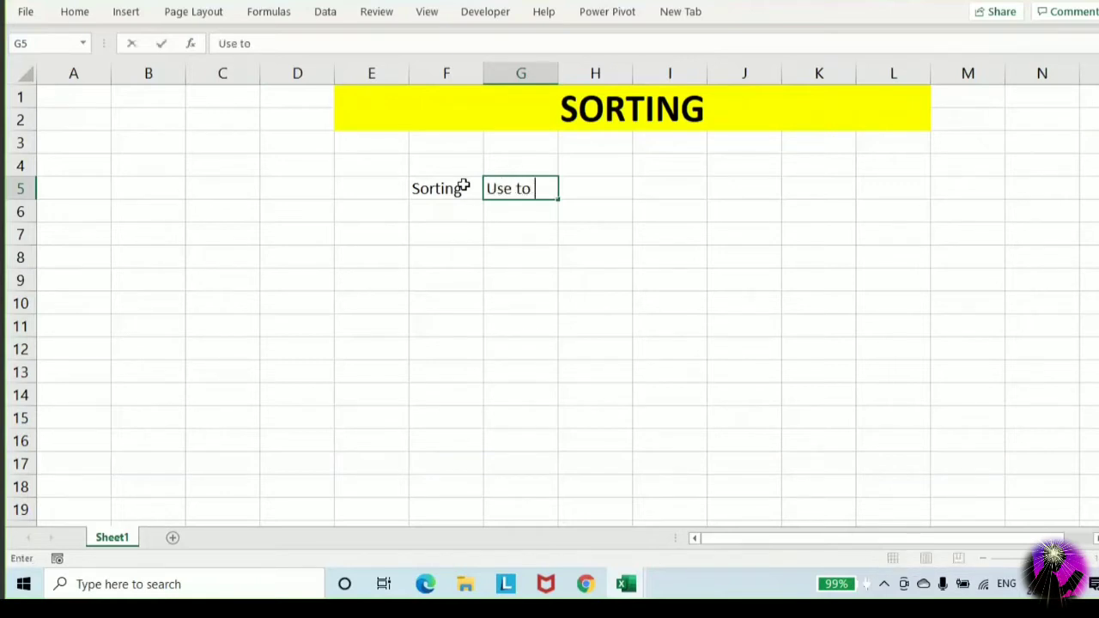
pyautogui.write('arrange data in fpro')
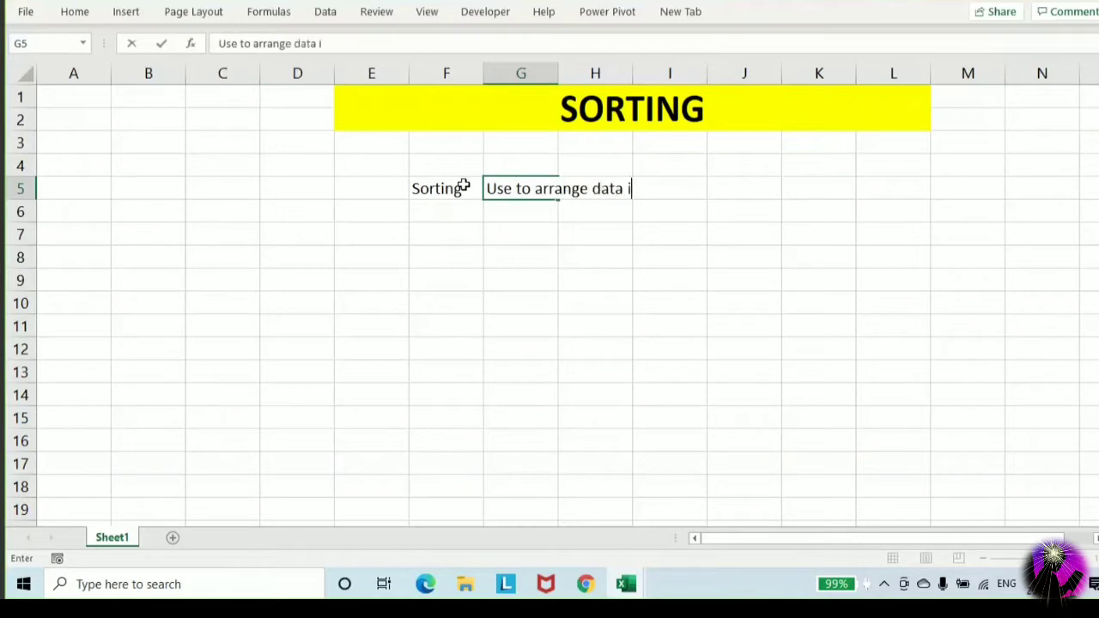
pyautogui.press('BackSpace')
pyautogui.press('BackSpace')
pyautogui.press('BackSpace')
pyautogui.press('BackSpace')
pyautogui.write('por')
pyautogui.press('BackSpace')
pyautogui.press('BackSpace')
pyautogui.write('roper format')
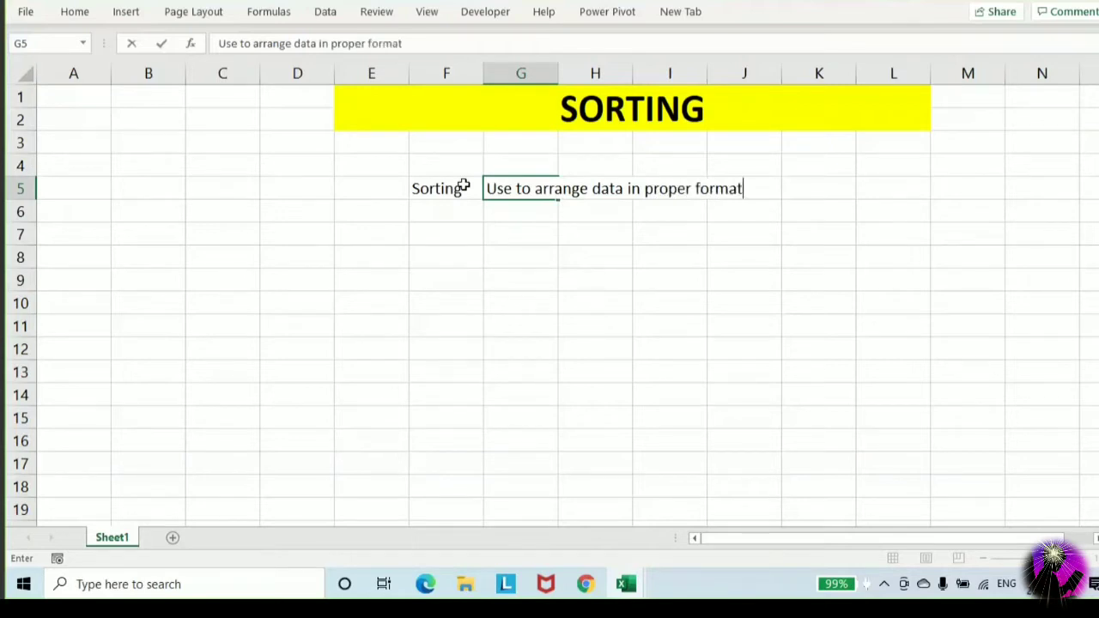
pyautogui.press('Return')
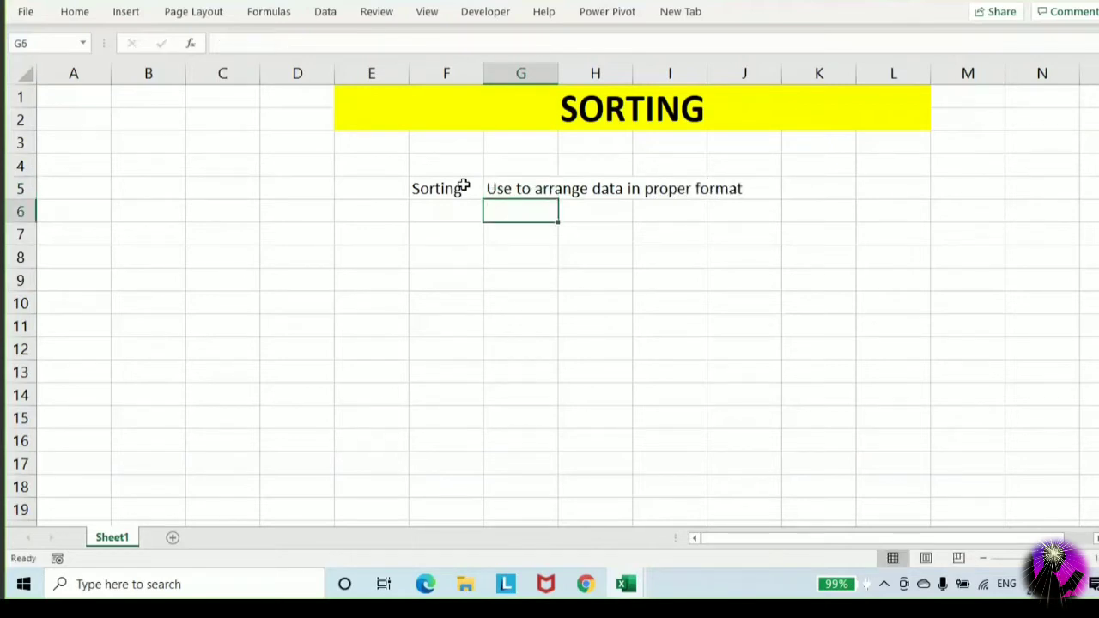
# Enter the subheading "Way to use Sorting" in cell F8
pyautogui.press('Down')
pyautogui.press('Left')
pyautogui.write('Sh')
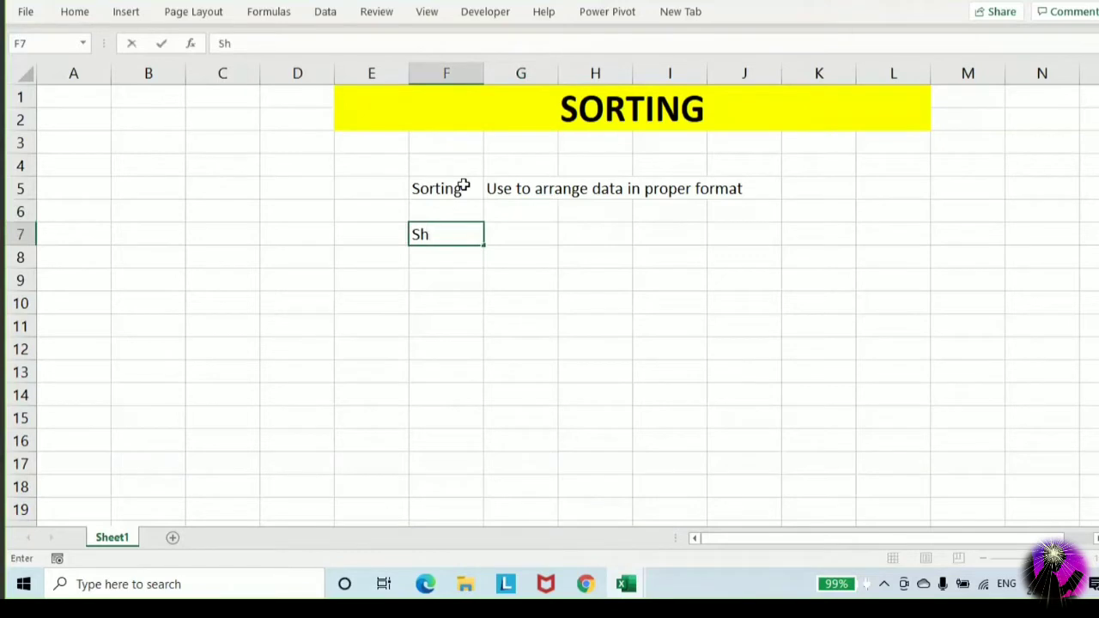
pyautogui.press('Escape')
pyautogui.press('Down')
pyautogui.write('Way to')
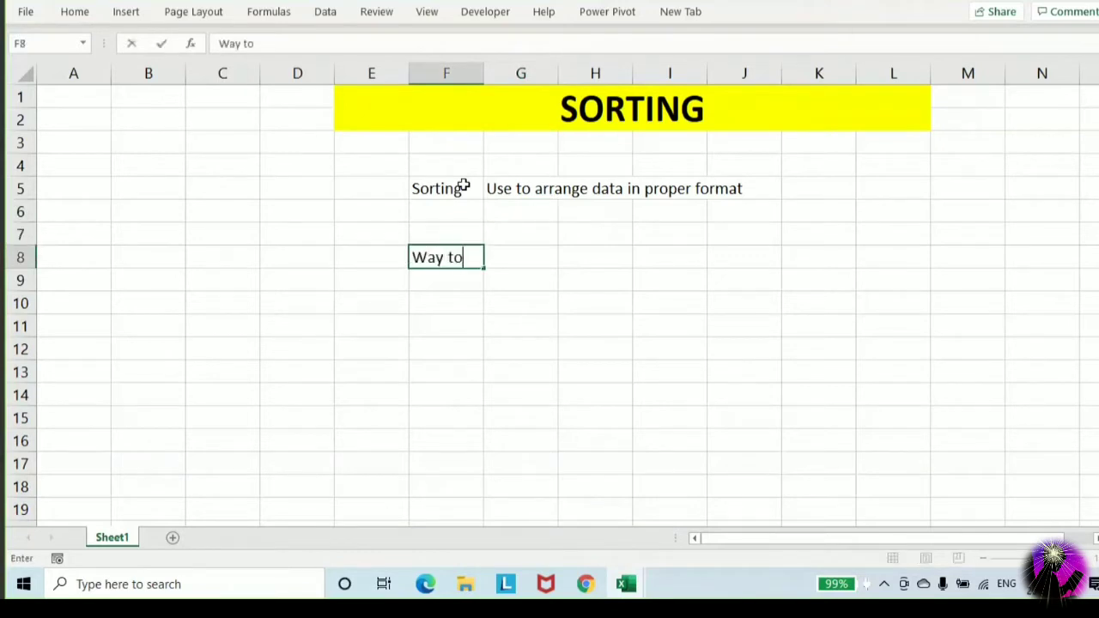
pyautogui.write(' use Sorting')
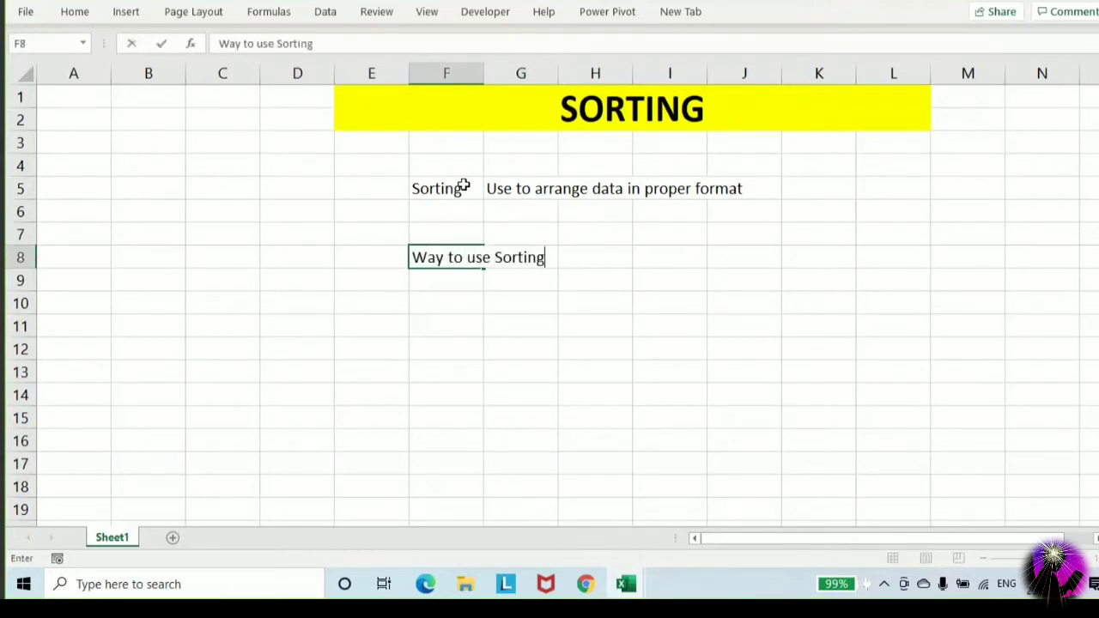
pyautogui.press('Return')
# Make the "Way to use Sorting" subheading in F8 bold and underlined
pyautogui.press('Up')
pyautogui.hotkey('ctrl', 'b')
pyautogui.hotkey('ctrl', 'u')
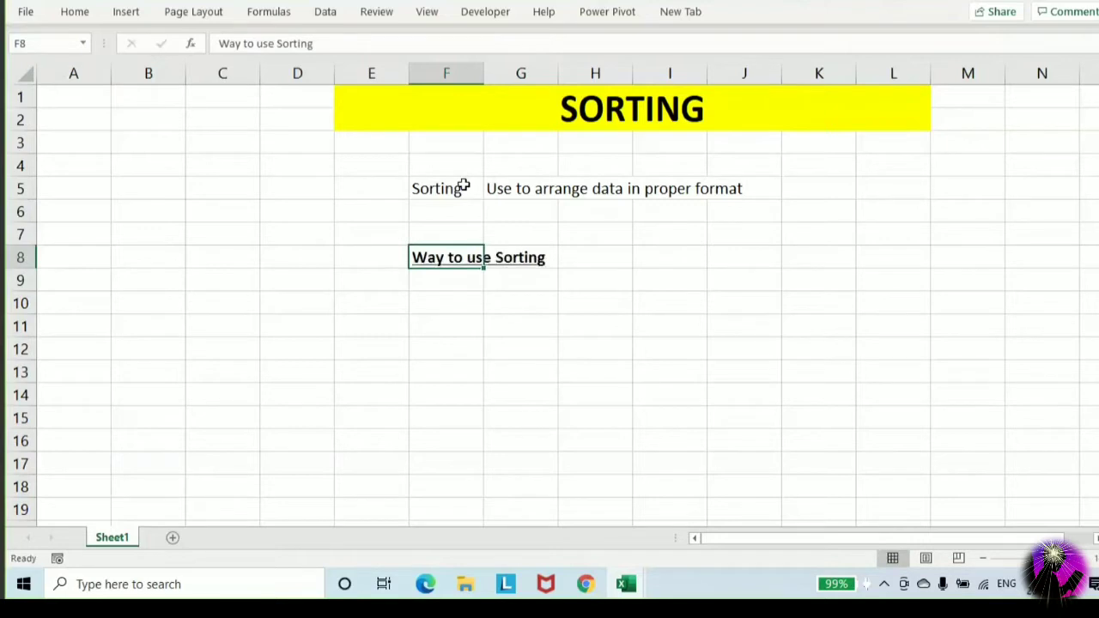
# Enter the first method "1). Right Click->Sorting" in cell F10, below the subheading
pyautogui.press('Down')
pyautogui.press('Down')
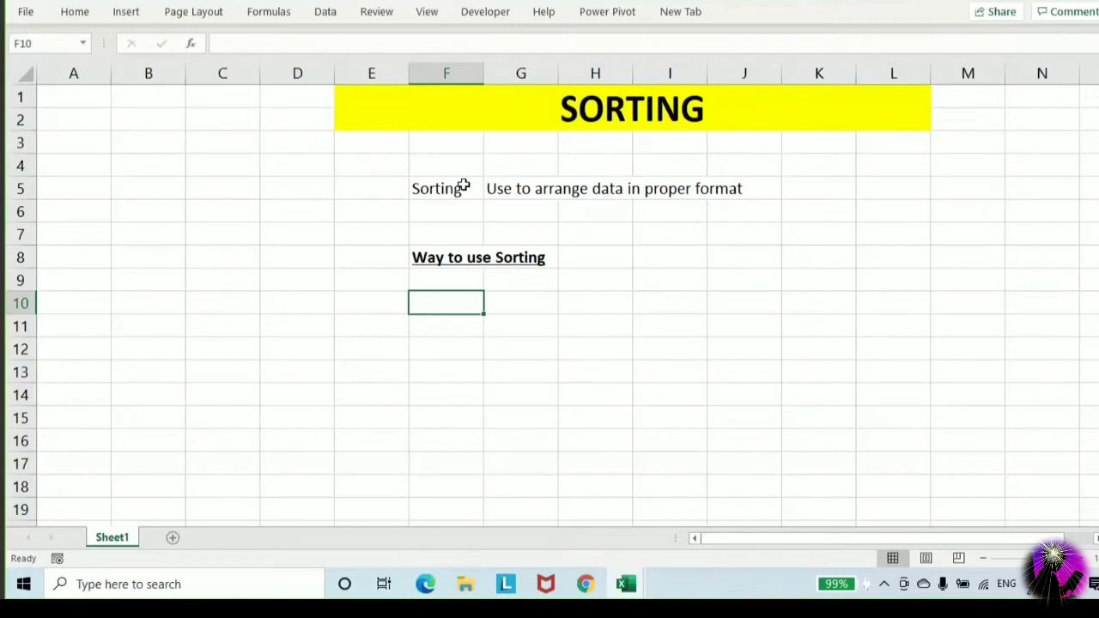
pyautogui.write('1')
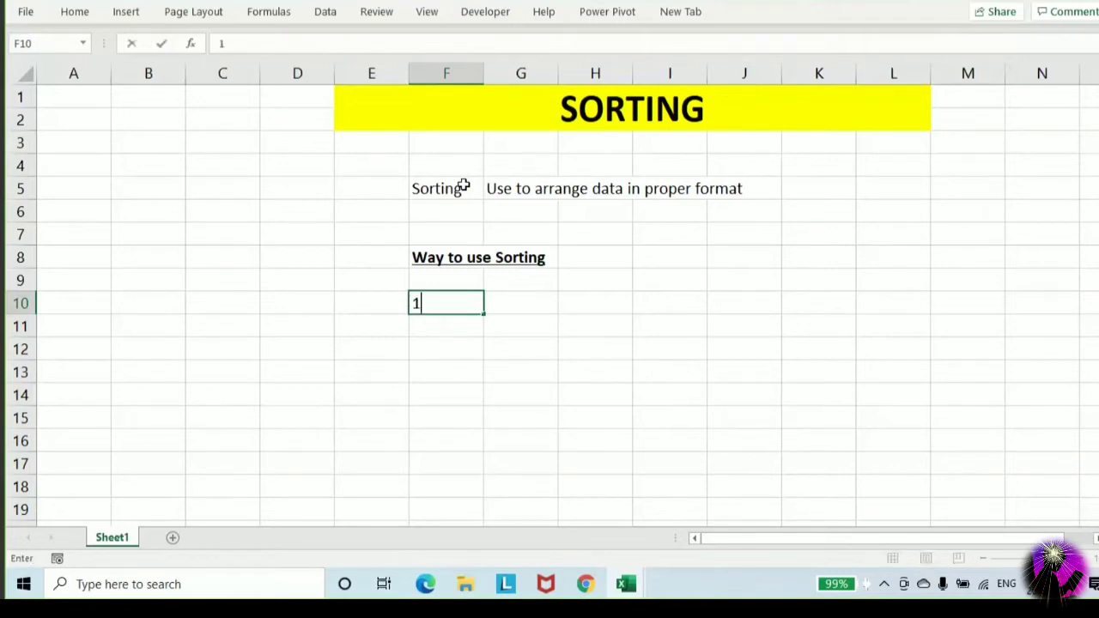
pyautogui.write('). Right')
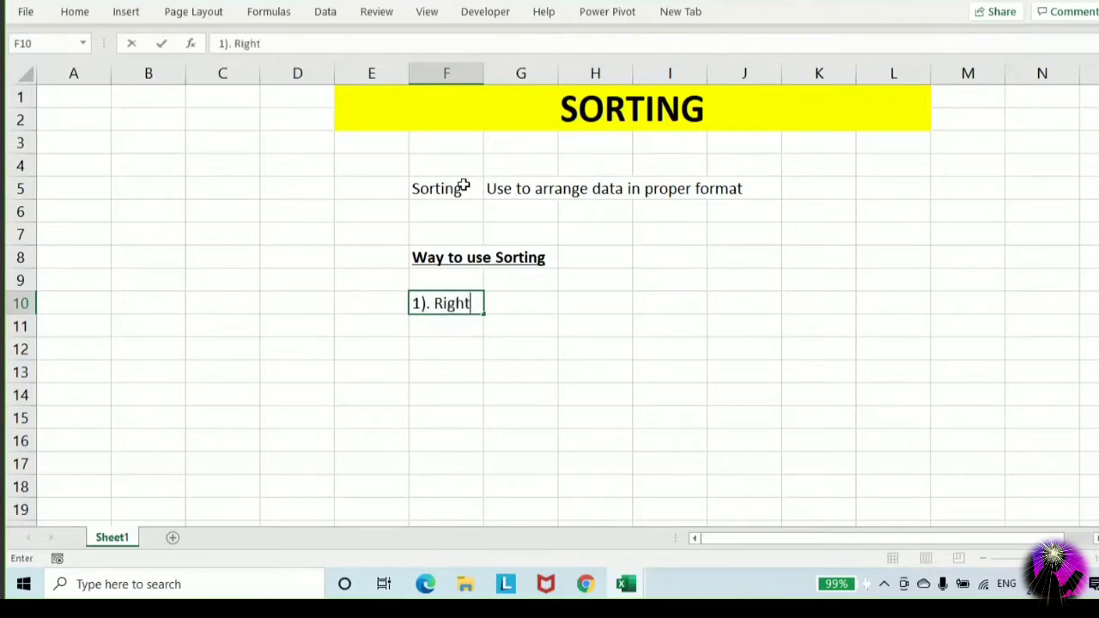
pyautogui.write(' Click->Sorting')
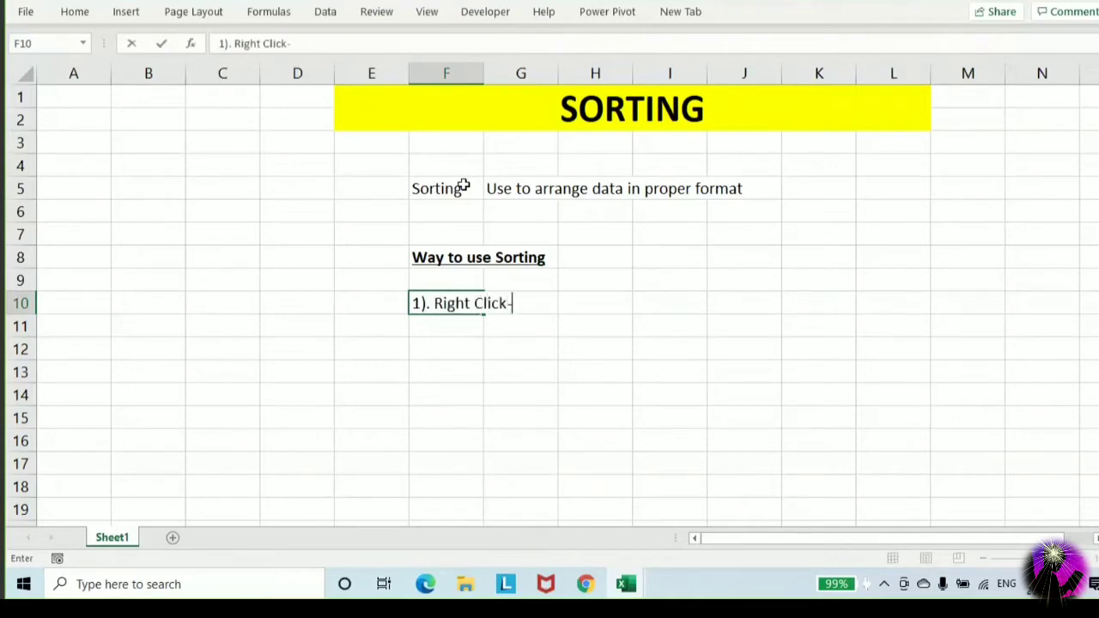
pyautogui.press('Return')
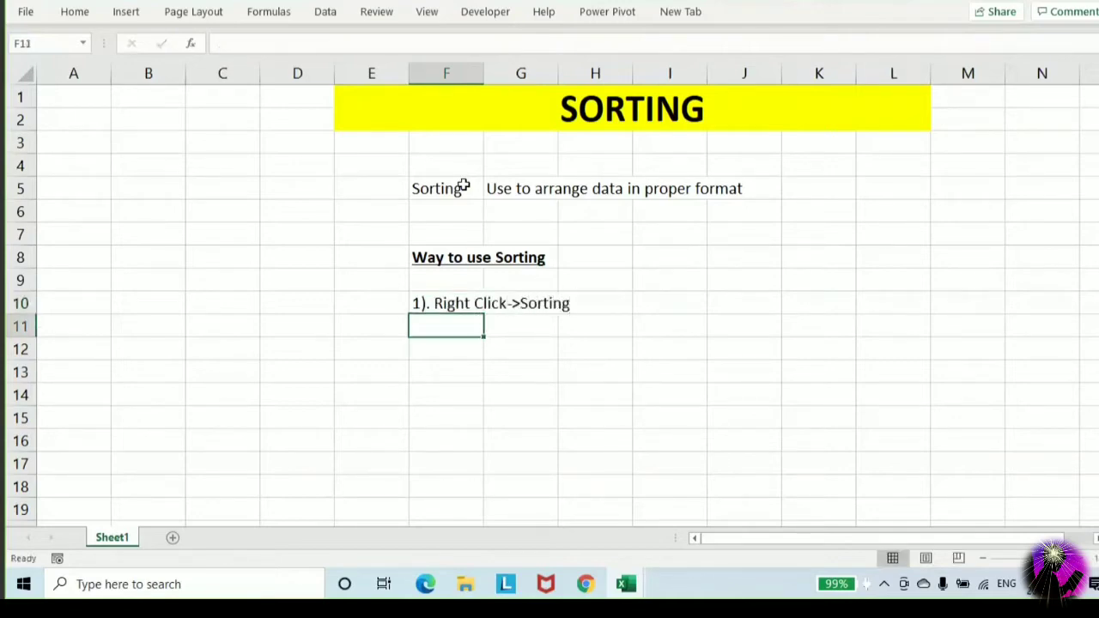
# Add the methods "2). Home->Sorting" in cell F11 and "3). Alt+D+S" in cell F12
pyautogui.write('2). ')
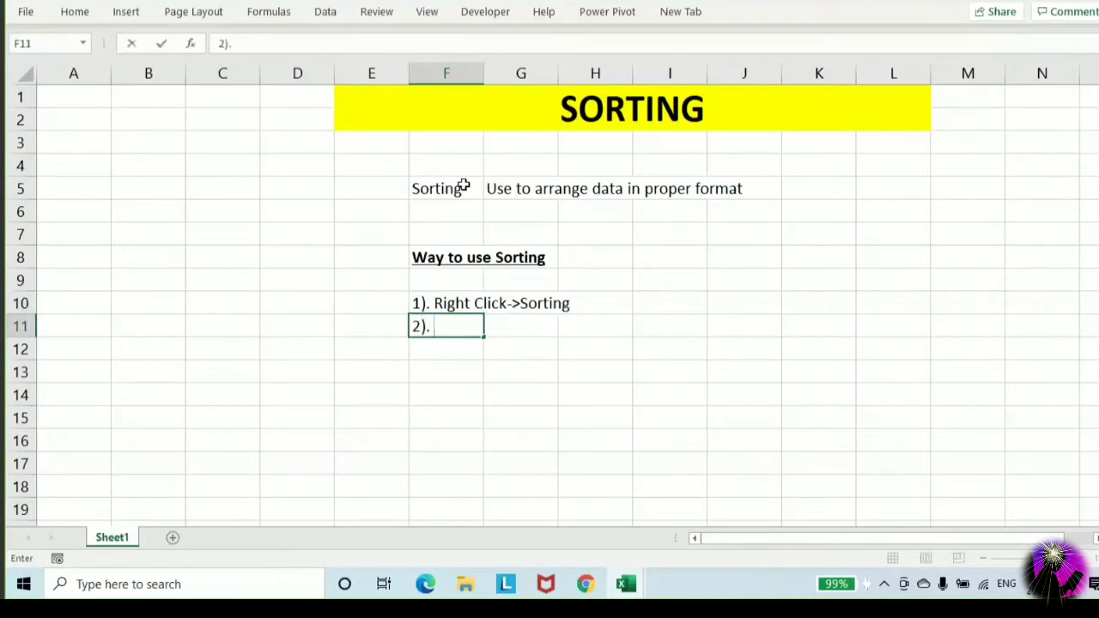
pyautogui.write('Home->Sorting')
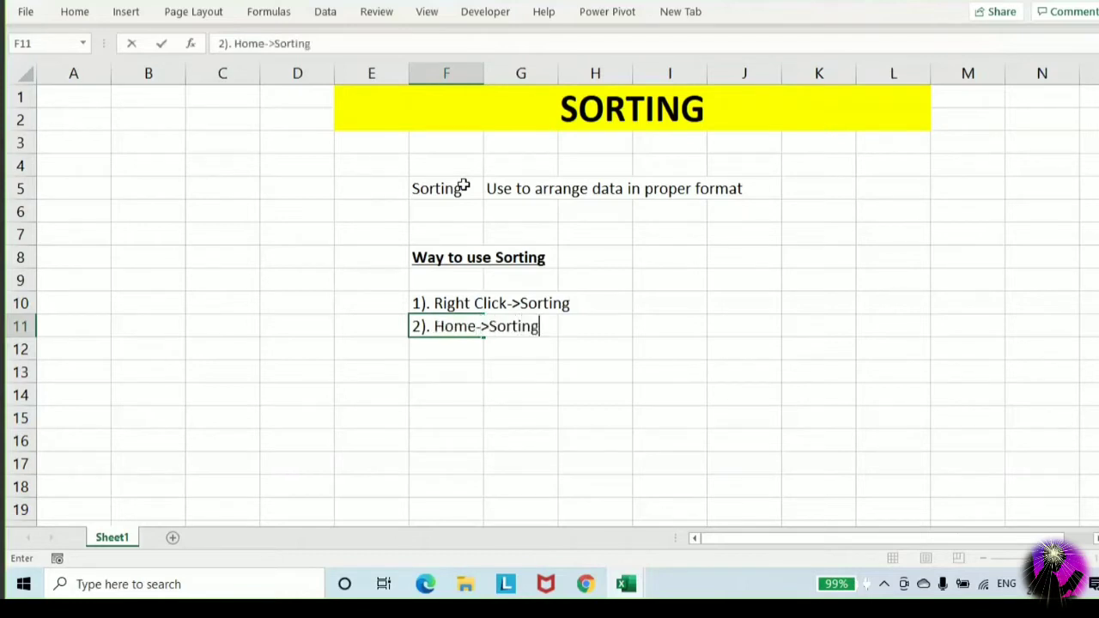
pyautogui.press('Return')
pyautogui.write('3).')
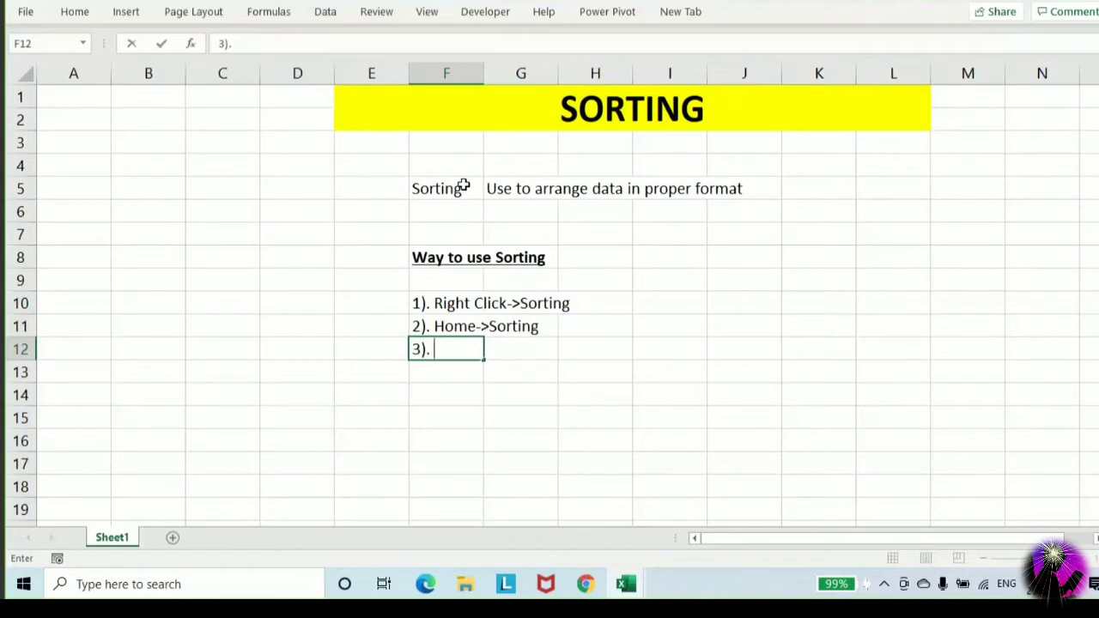
pyautogui.write('Alt+D+S')
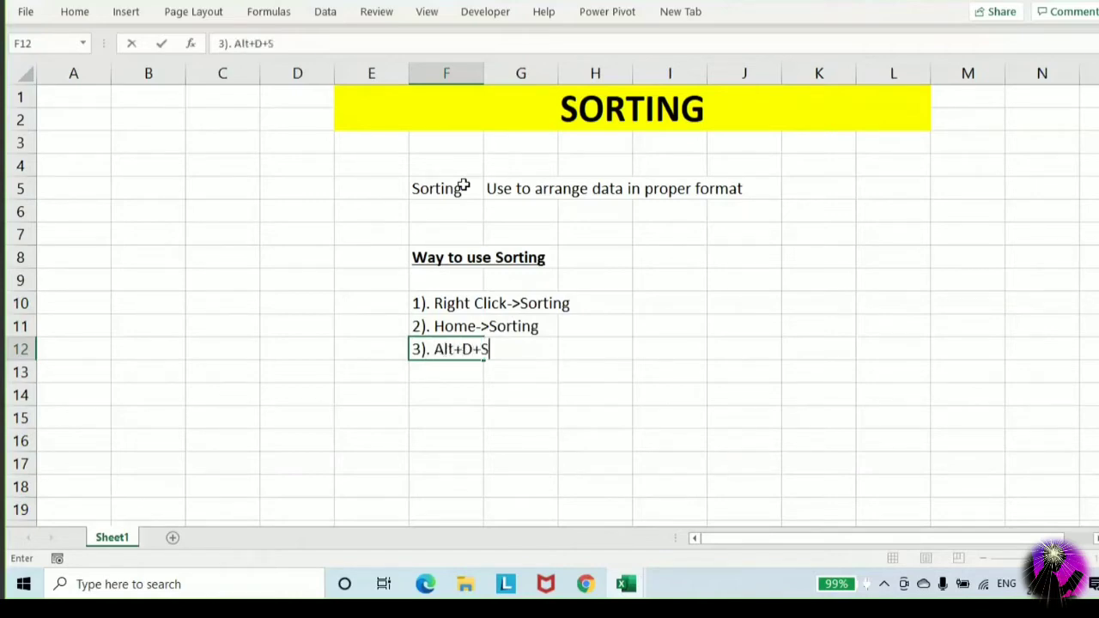
pyautogui.press('Return')
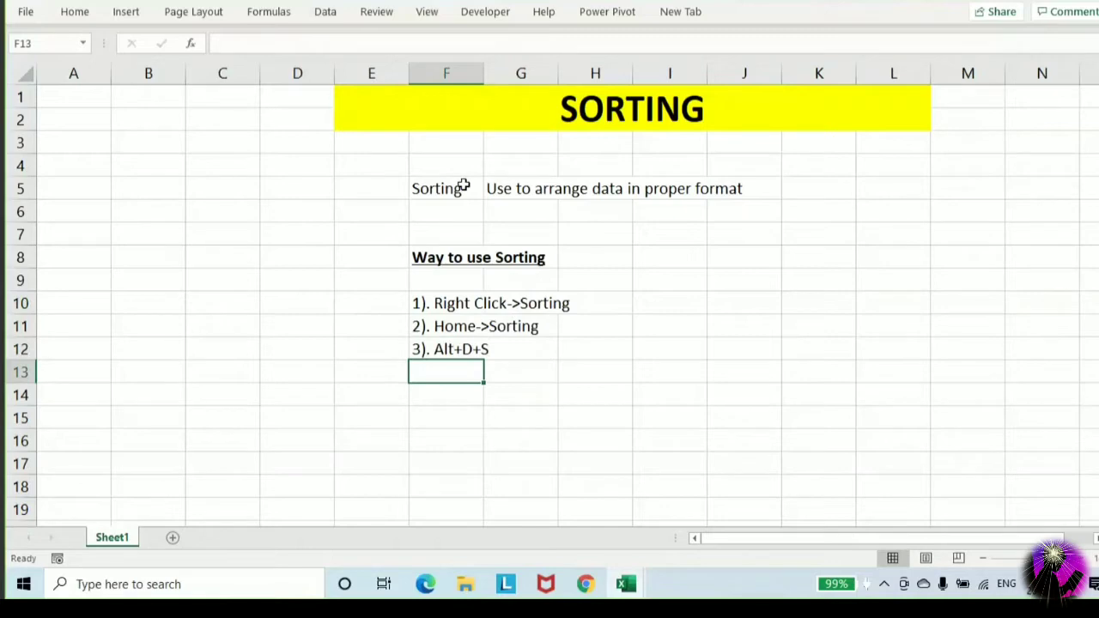
# Enter the fourth method "4). Data->Sorting" in cell F13
pyautogui.write('4).')
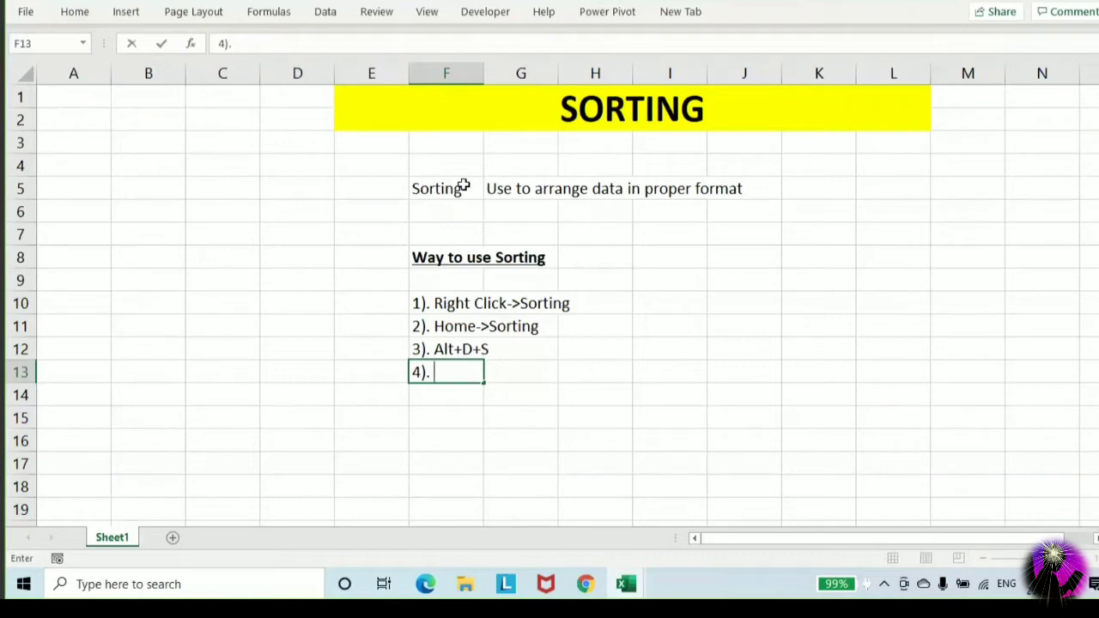
pyautogui.press('Return')
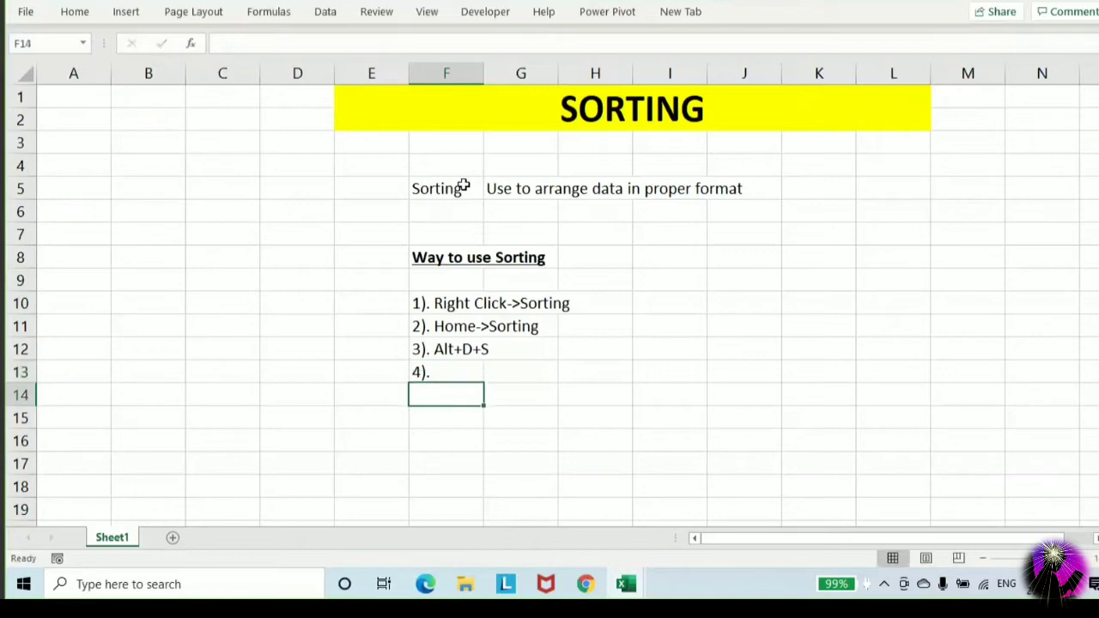
pyautogui.press('Up')
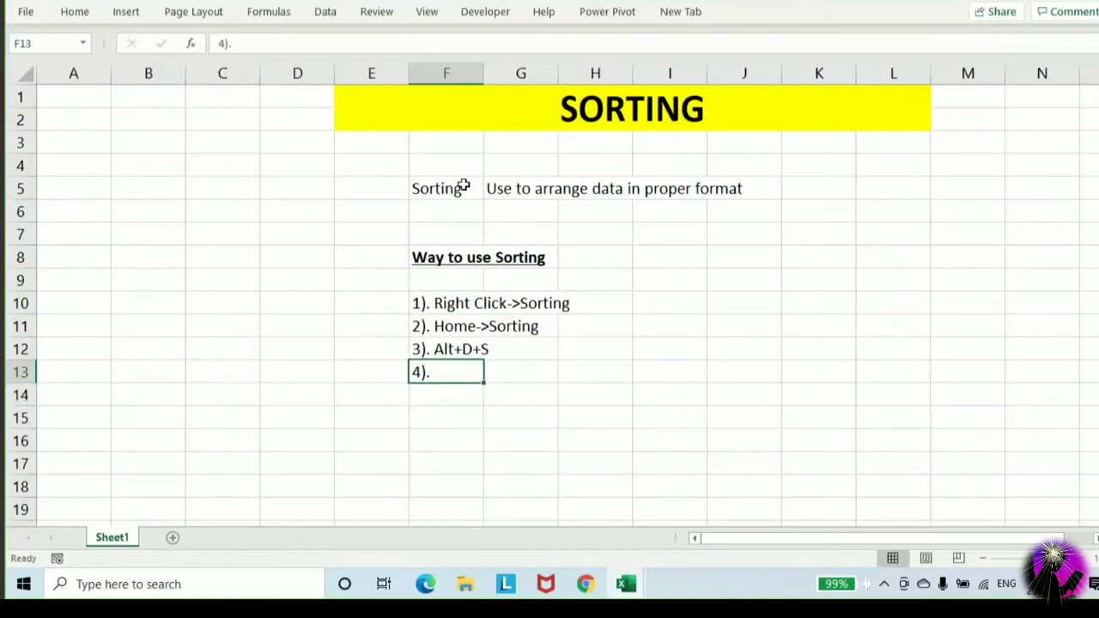
pyautogui.click(326, 12)
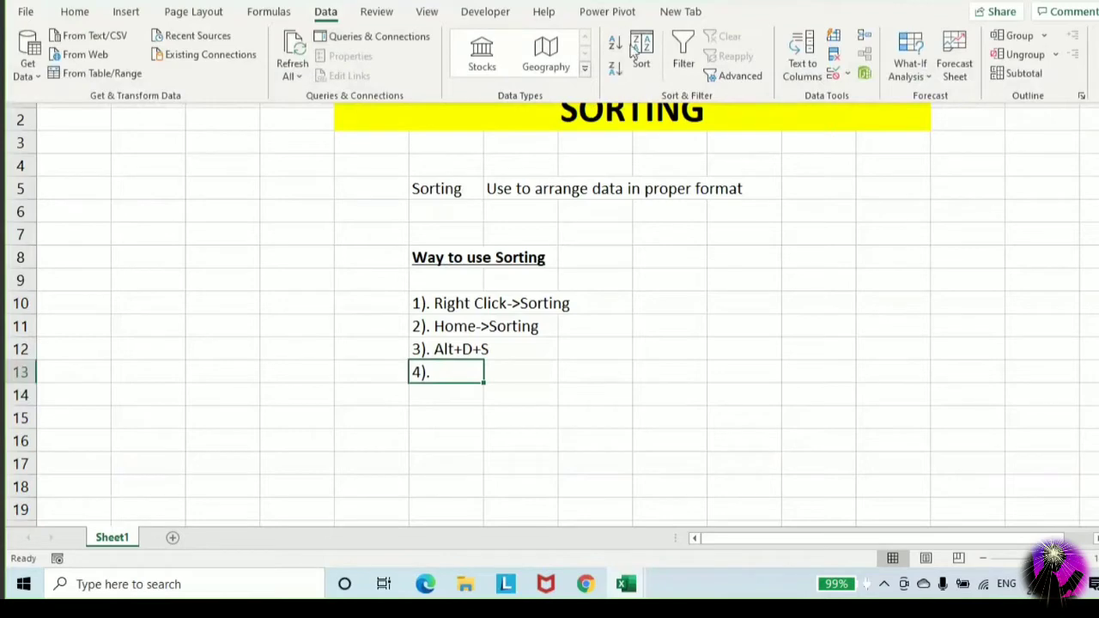
pyautogui.click(442, 361)
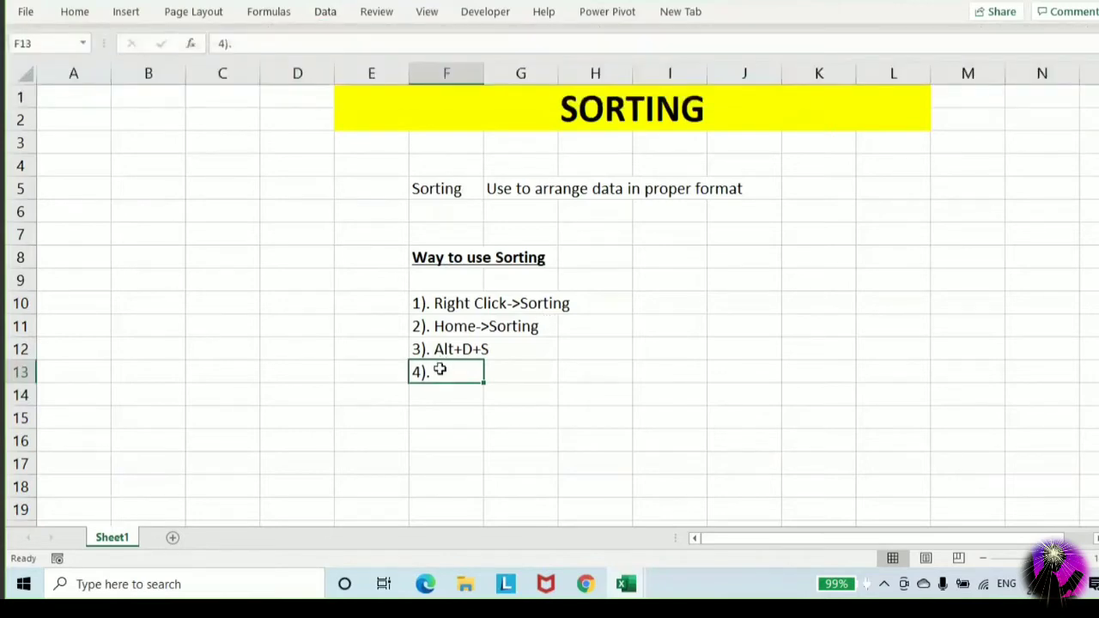
pyautogui.doubleClick(441, 371)
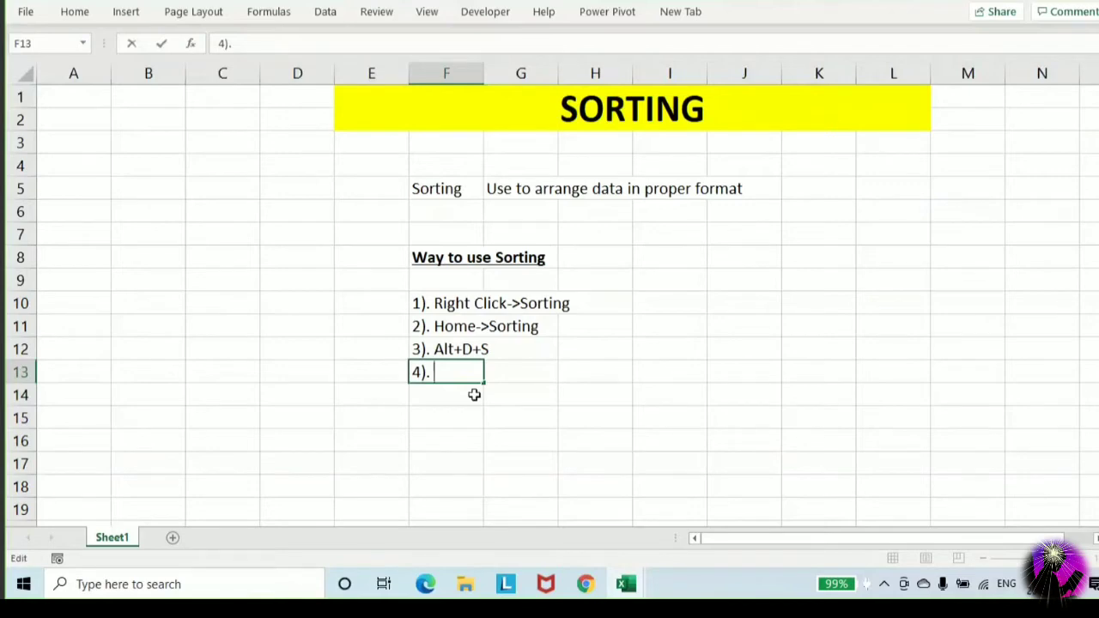
pyautogui.write('Data->S')
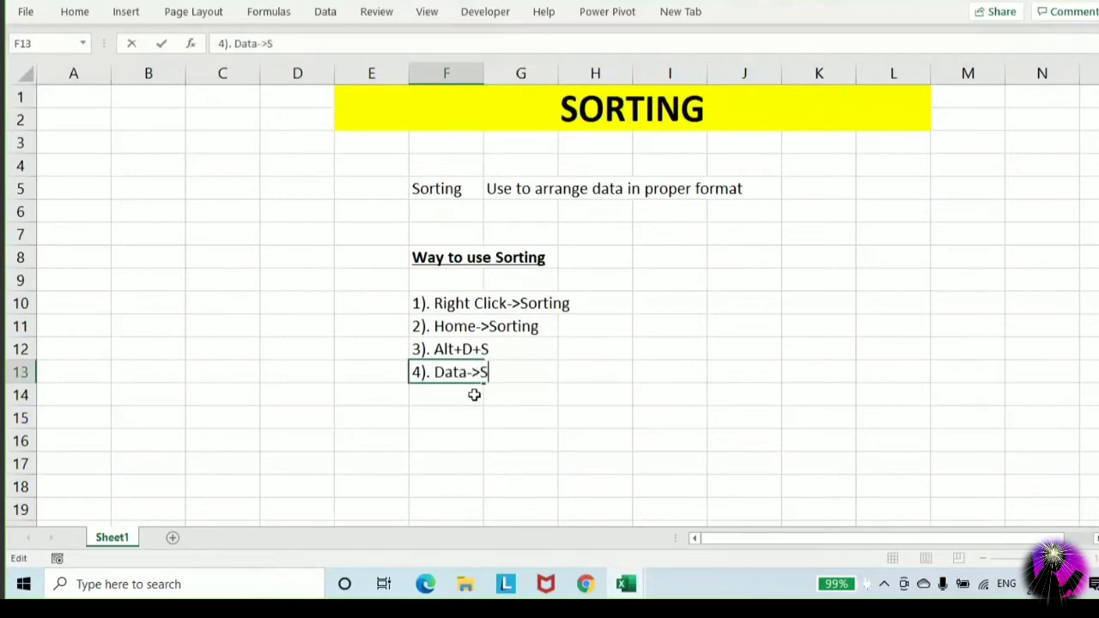
pyautogui.write('orting')
pyautogui.press('Return')
# Enter the subheading "Types of Sorting" in cell F16, below the list of methods
pyautogui.press('Return')
pyautogui.press('Return')
pyautogui.press('Return')
pyautogui.press('Return')
pyautogui.press('Return')
pyautogui.press('Return')
pyautogui.press('Return')
pyautogui.press('Return')
pyautogui.press('Return')
pyautogui.press('Return')
pyautogui.press('Return')
pyautogui.press('Return')
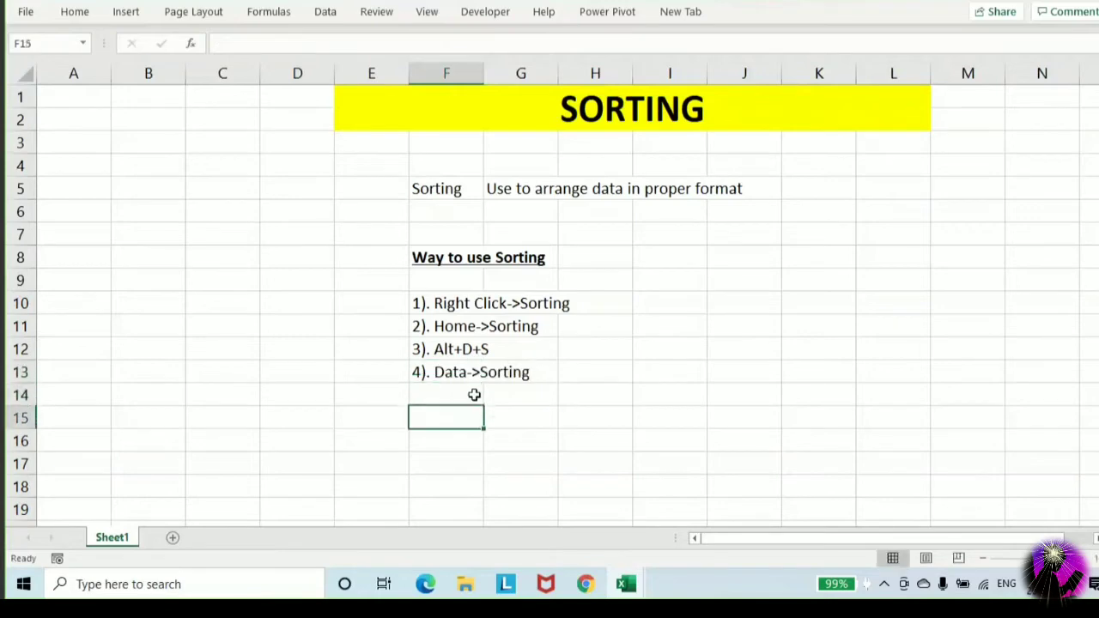
pyautogui.press('Up')
pyautogui.press('Up')
pyautogui.press('Up')
pyautogui.press('Up')
pyautogui.press('Up')
pyautogui.press('Up')
pyautogui.press('Up')
pyautogui.press('Up')
pyautogui.press('Up')
pyautogui.press('Up')
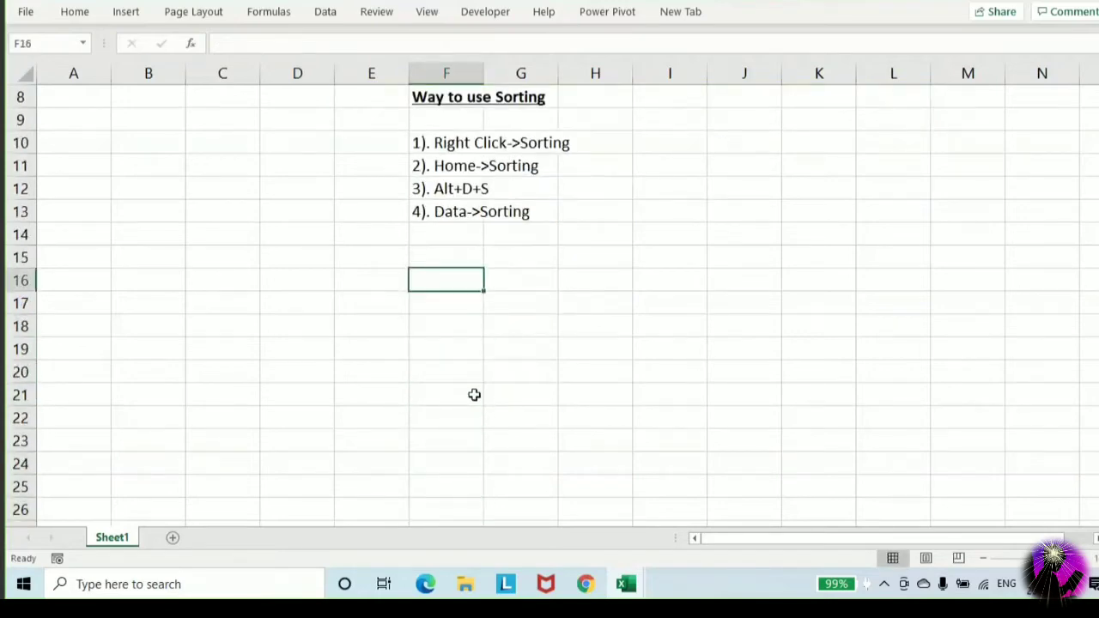
pyautogui.write('Types of So')
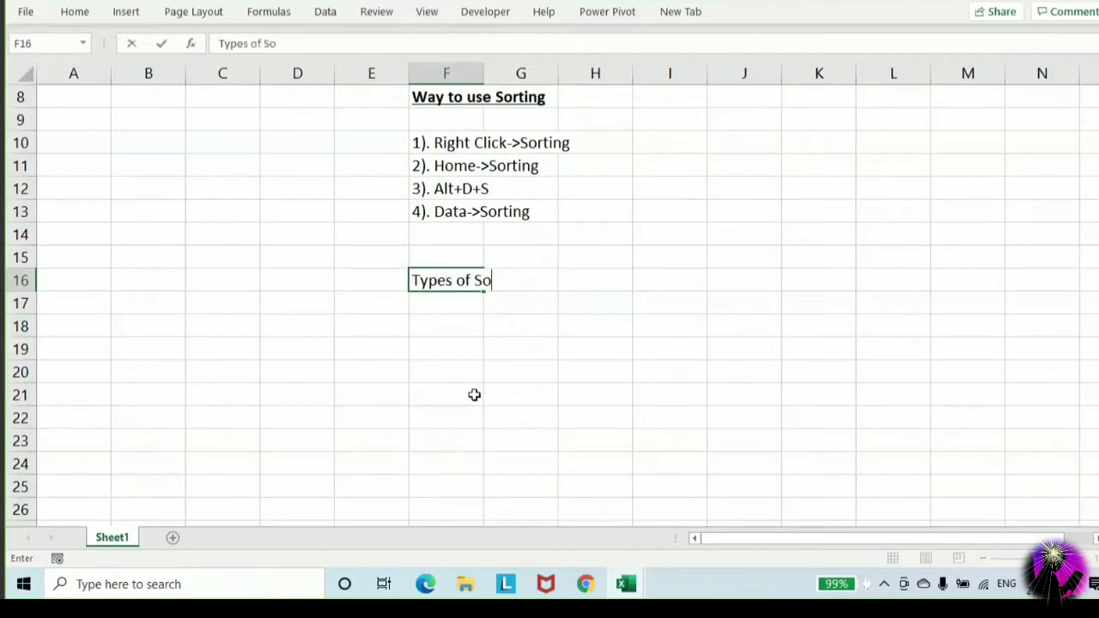
pyautogui.write('rting')
pyautogui.press('Return')
# Make the "Types of Sorting" subheading in F16 bold and underlined
pyautogui.press('Up')
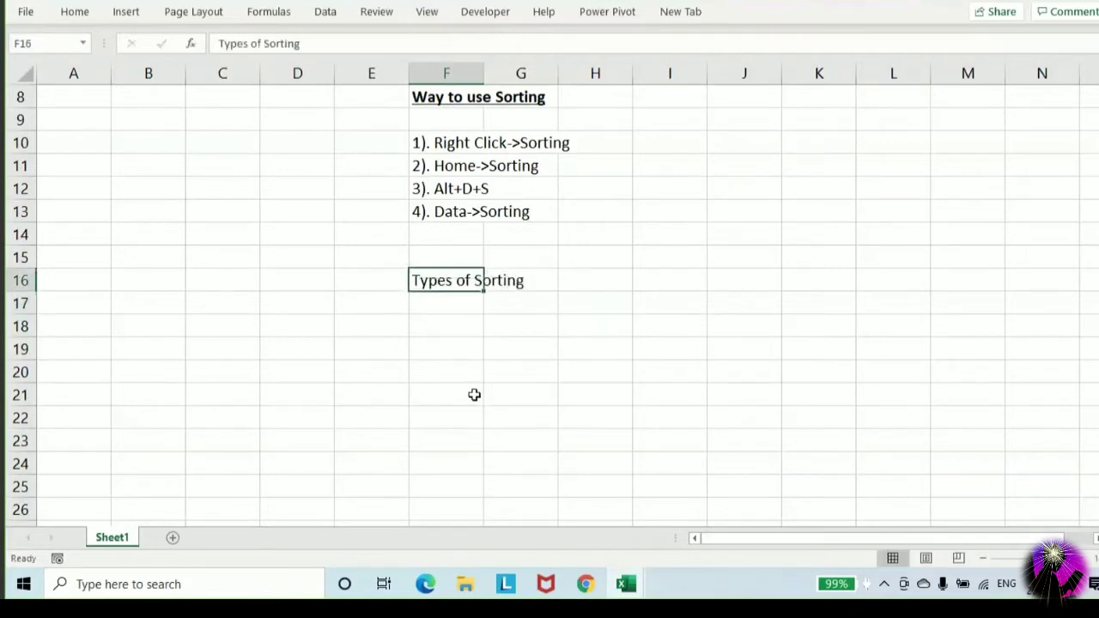
pyautogui.hotkey('ctrl', 'b')
pyautogui.hotkey('ctrl', 'u')
pyautogui.press('Down')
pyautogui.press('Down')
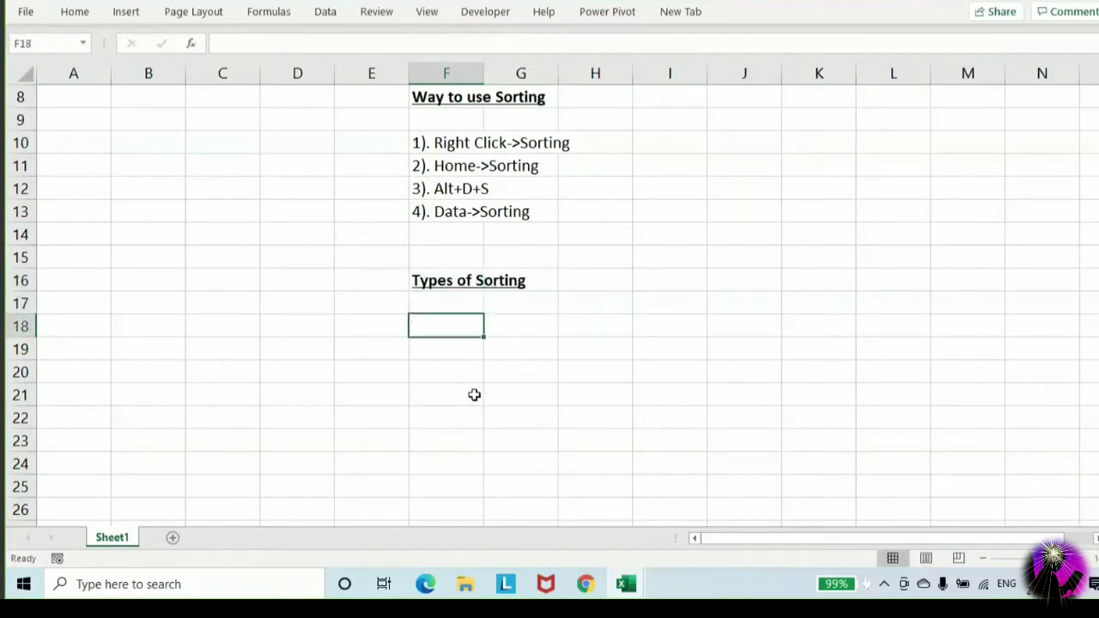
pyautogui.press('Down')
pyautogui.write('1).')
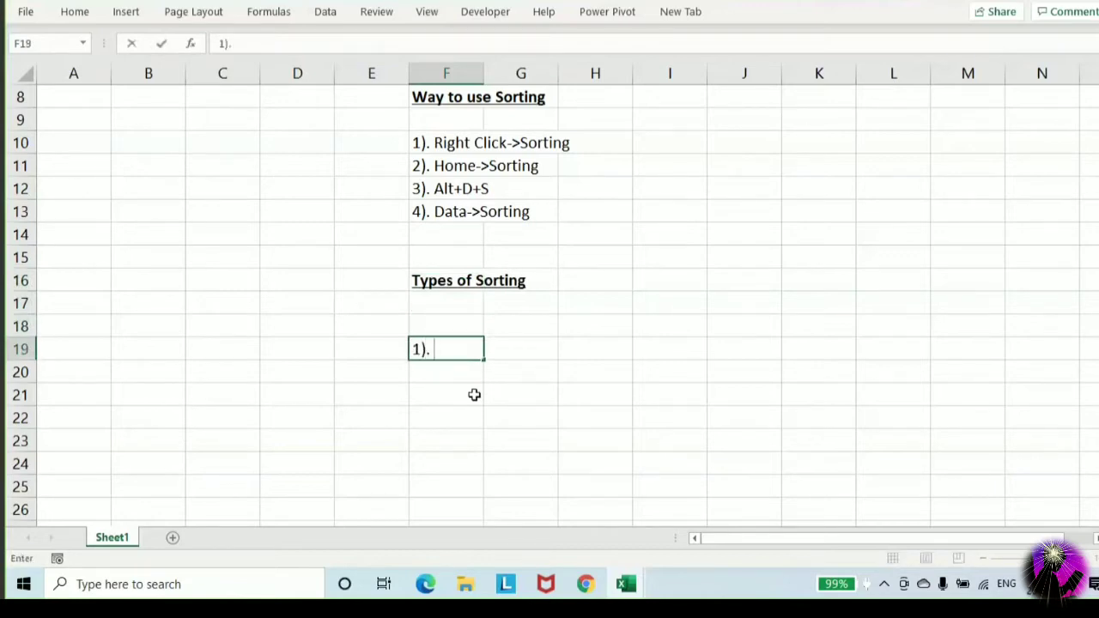
pyautogui.press('Return')
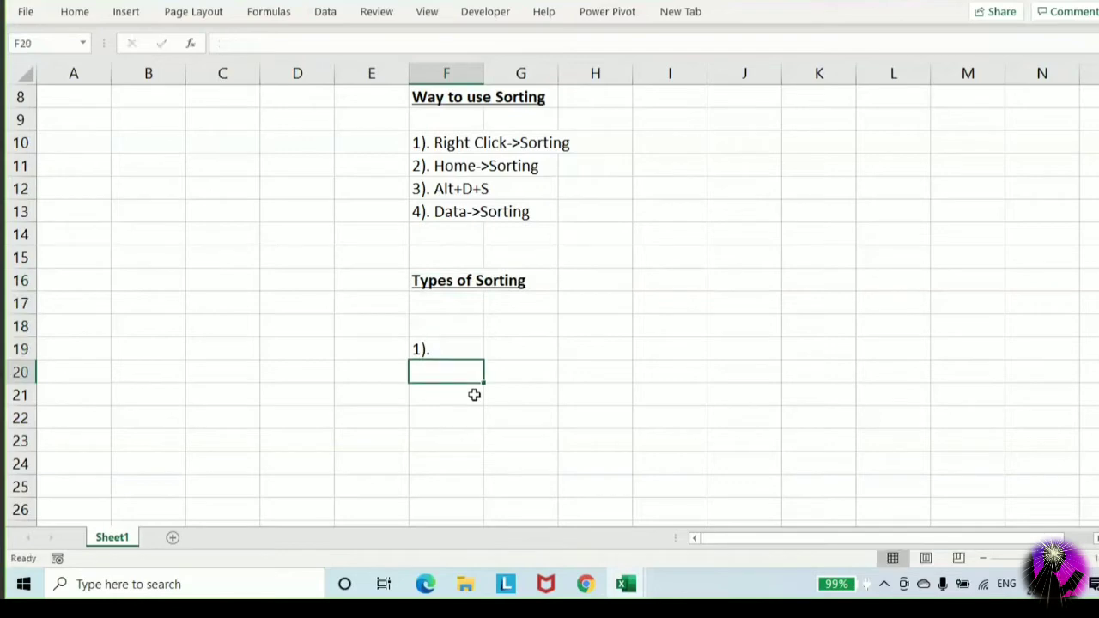
pyautogui.click(474, 394)
pyautogui.press('Down')
pyautogui.press('Down')
pyautogui.press('Up')
pyautogui.press('Up')
pyautogui.press('Up')
pyautogui.press('Up')
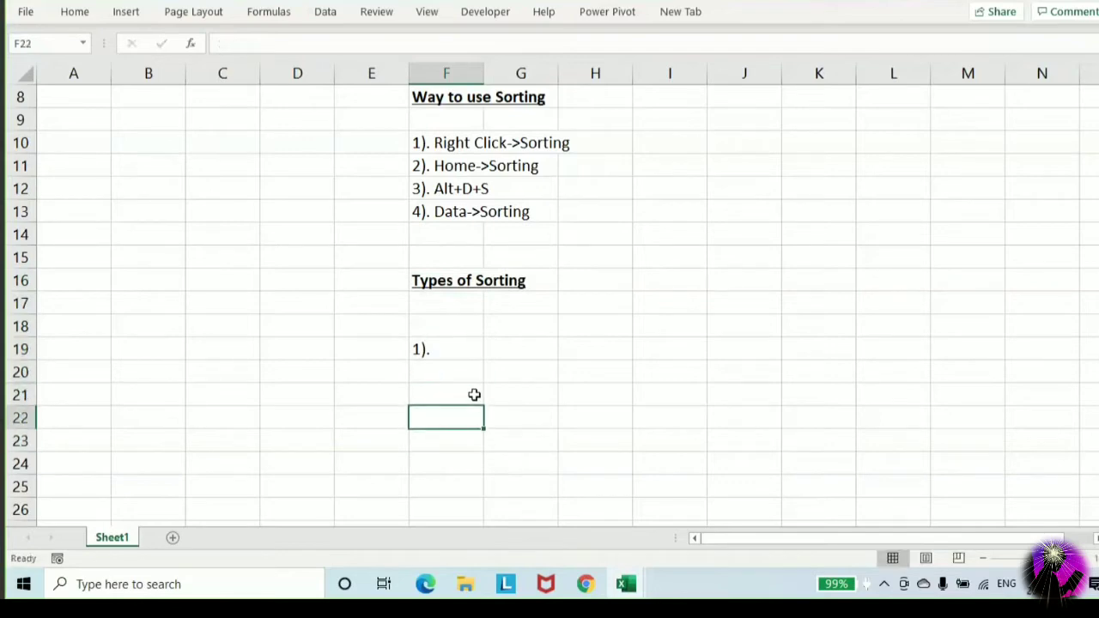
pyautogui.press('Delete')
# Enter the number 1 in cell E19 and the first type "Basic Sorting" beside it in F19
pyautogui.press('Left')
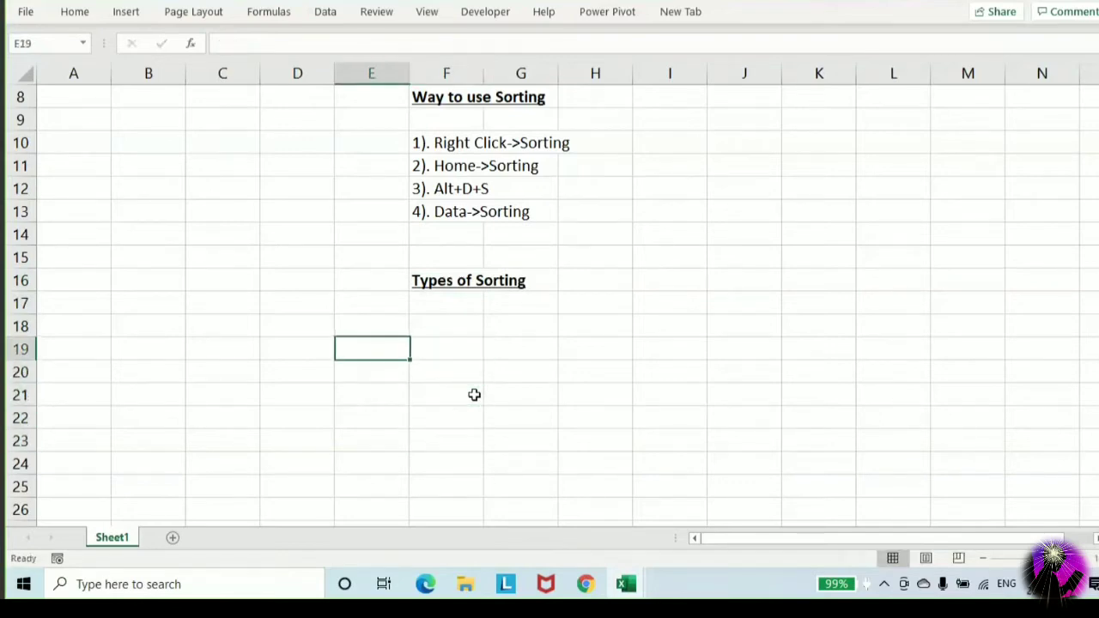
pyautogui.write('1).')
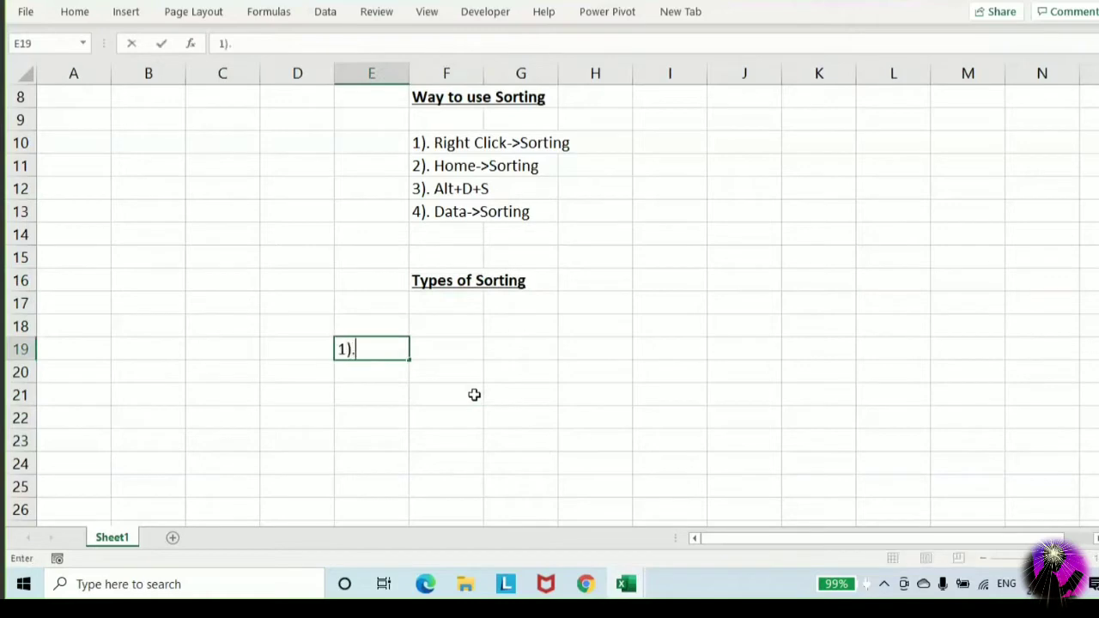
pyautogui.press('Return')
pyautogui.press('Up')
pyautogui.write('1')
pyautogui.press('Return')
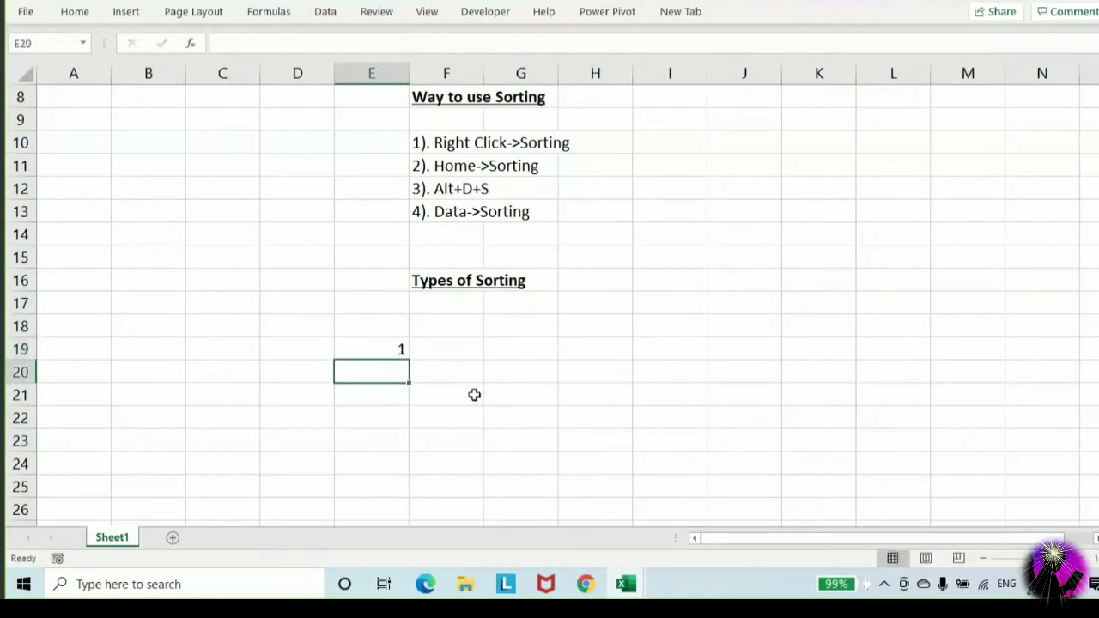
pyautogui.press('Up')
pyautogui.press('Right')
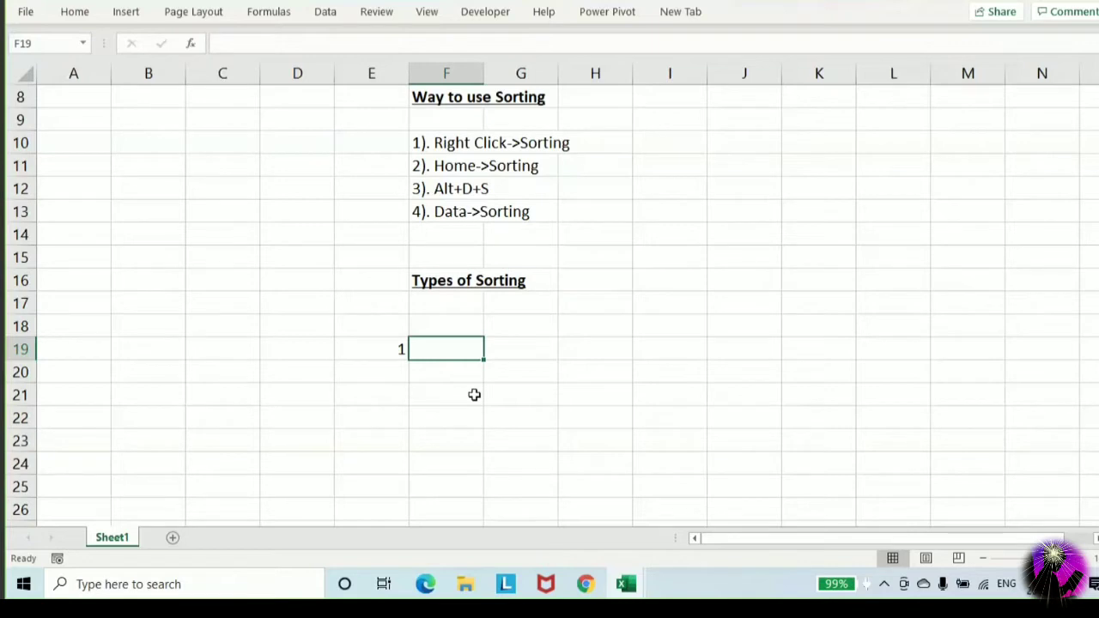
pyautogui.write('Basic Sortin')
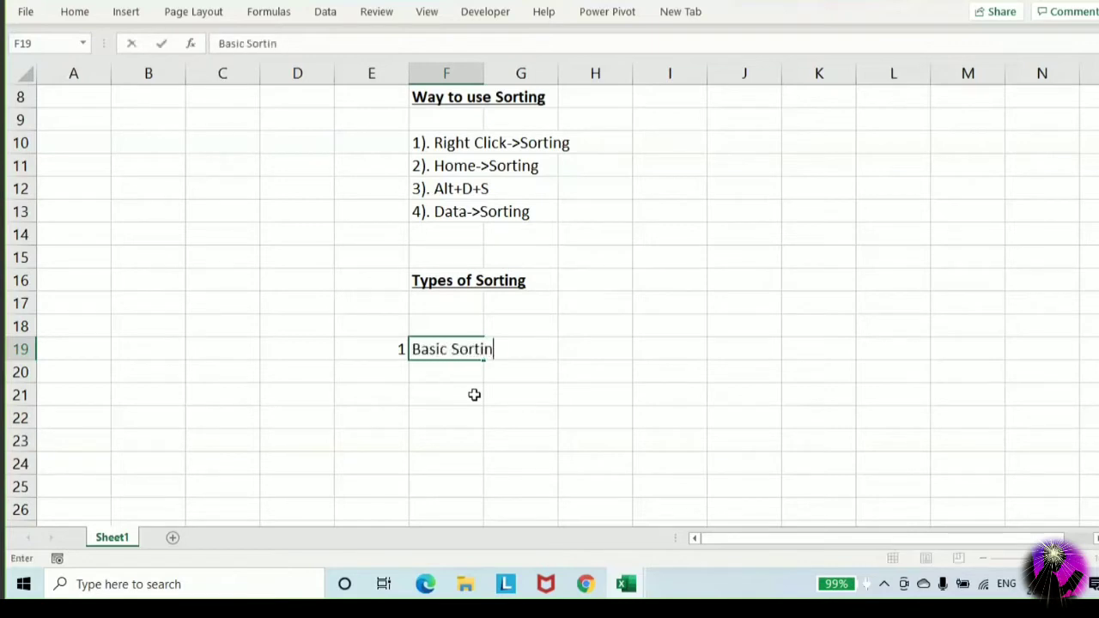
pyautogui.write('g')
pyautogui.press('Return')
# Add the second type with the number 2 in cell E20 and "Adv. Sorting" in F20
pyautogui.press('Left')
pyautogui.write('2')
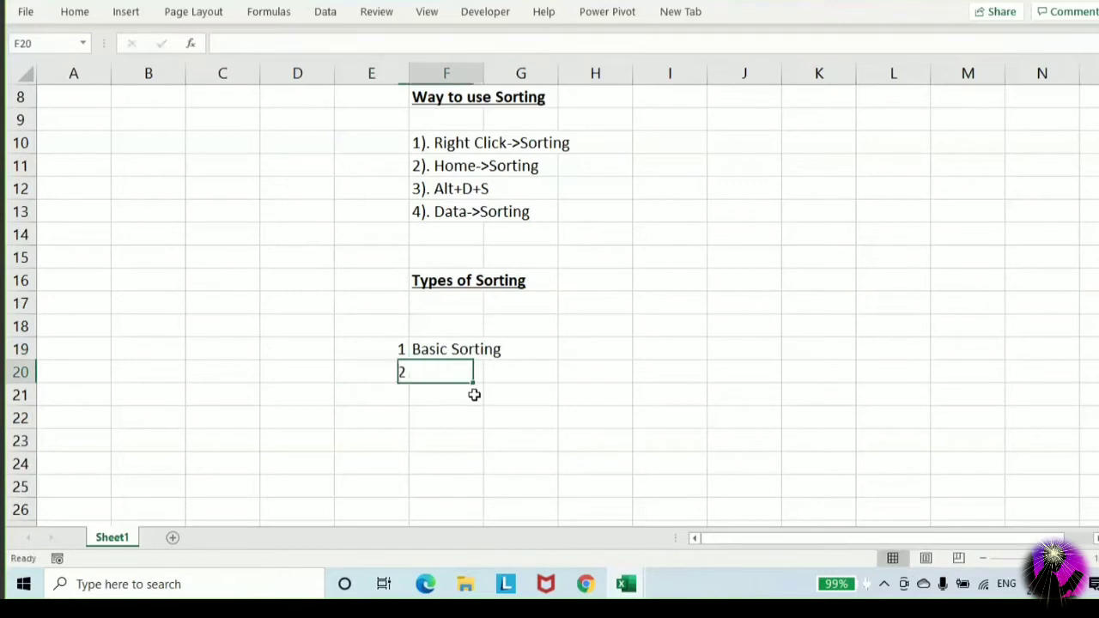
pyautogui.press('Right')
pyautogui.write('Adv. Sorting')
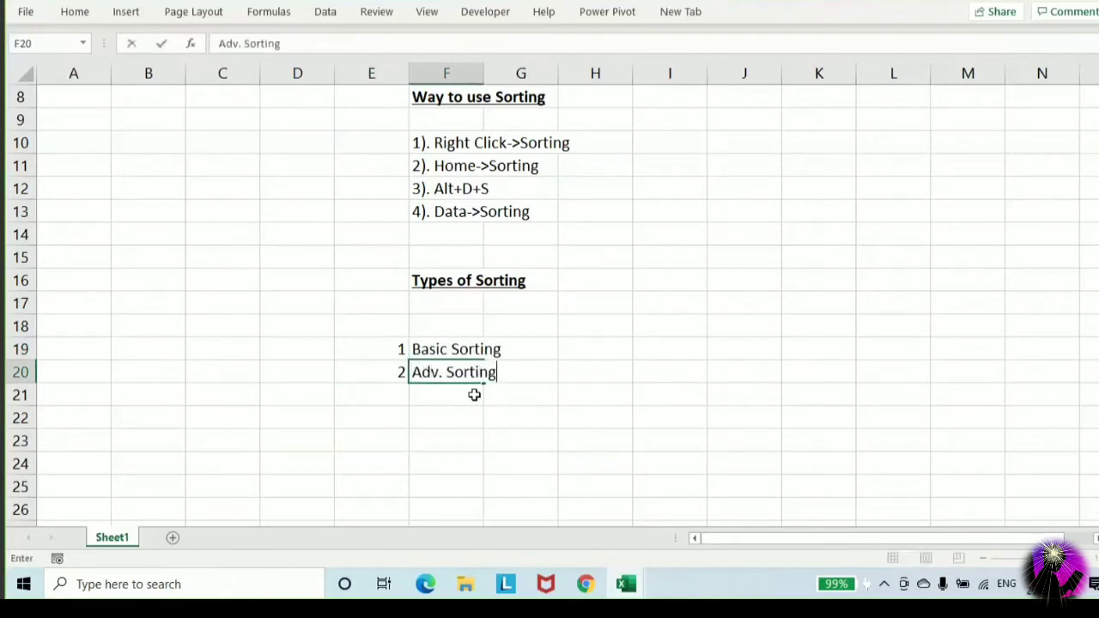
pyautogui.press('Return')
# Add the third type with the number 3 in cell E21 and "Custom Sorting" in F21
pyautogui.press('Left')
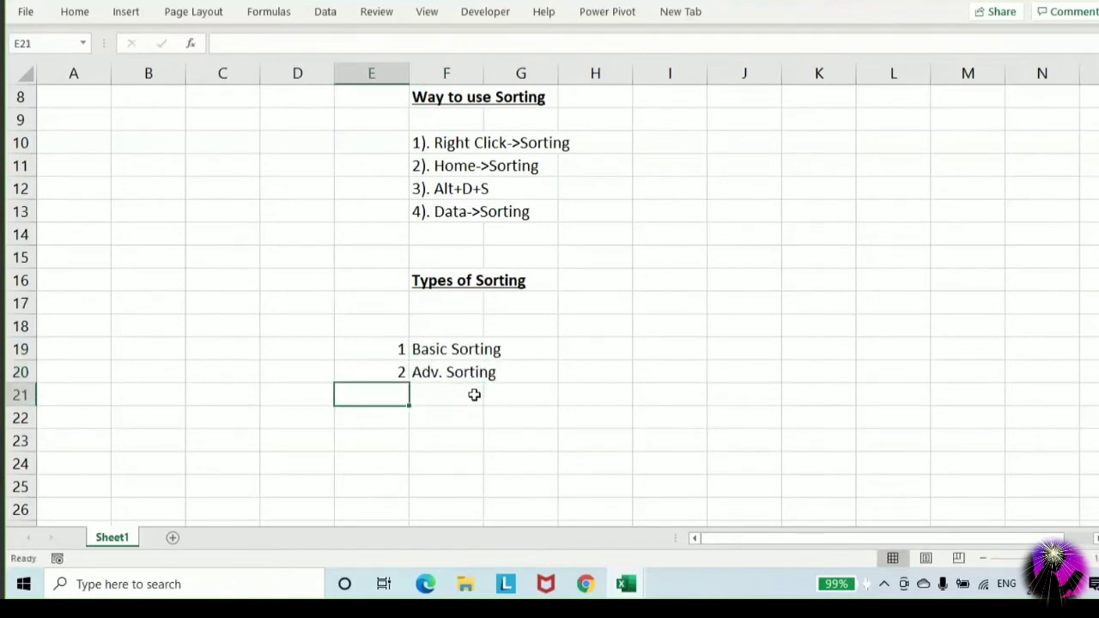
pyautogui.write('3')
pyautogui.press('Right')
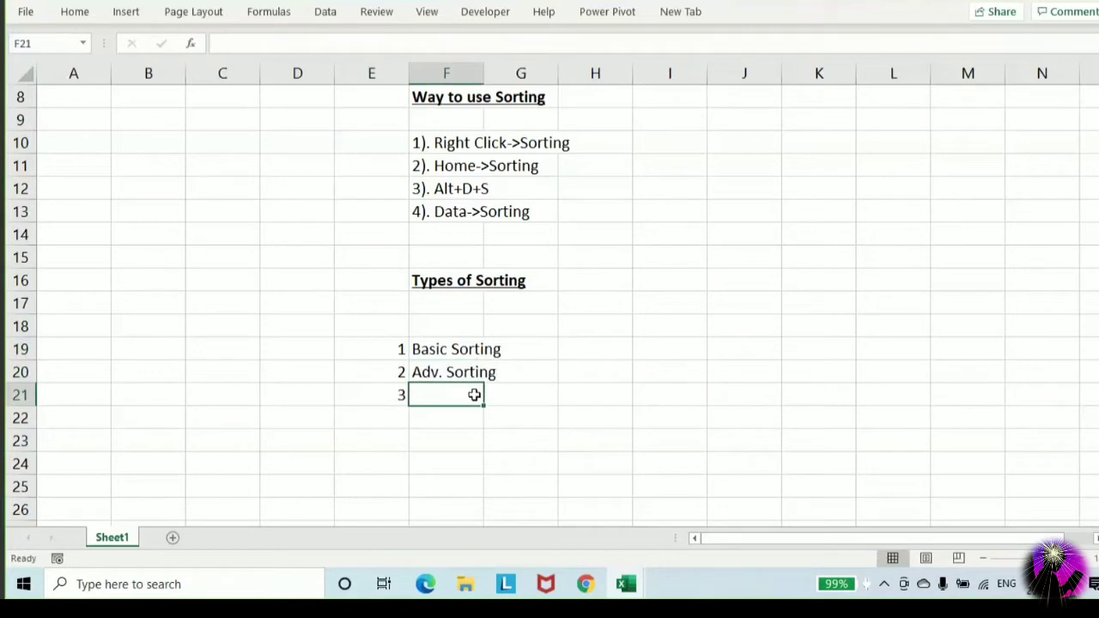
pyautogui.write('C')
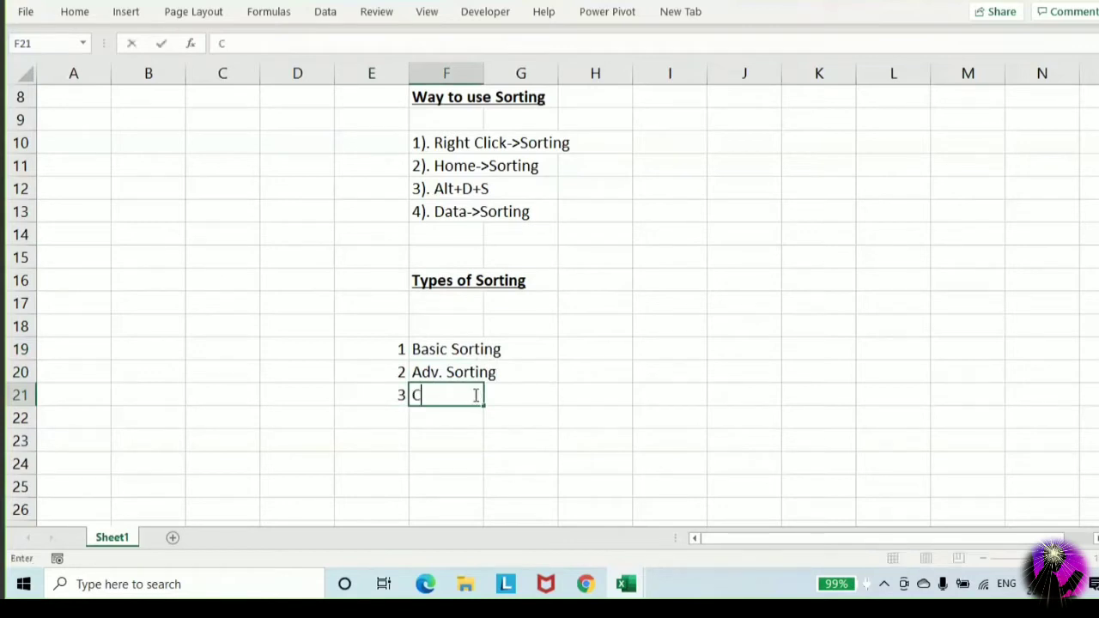
pyautogui.write('ustom Sorting')
pyautogui.press('Return')
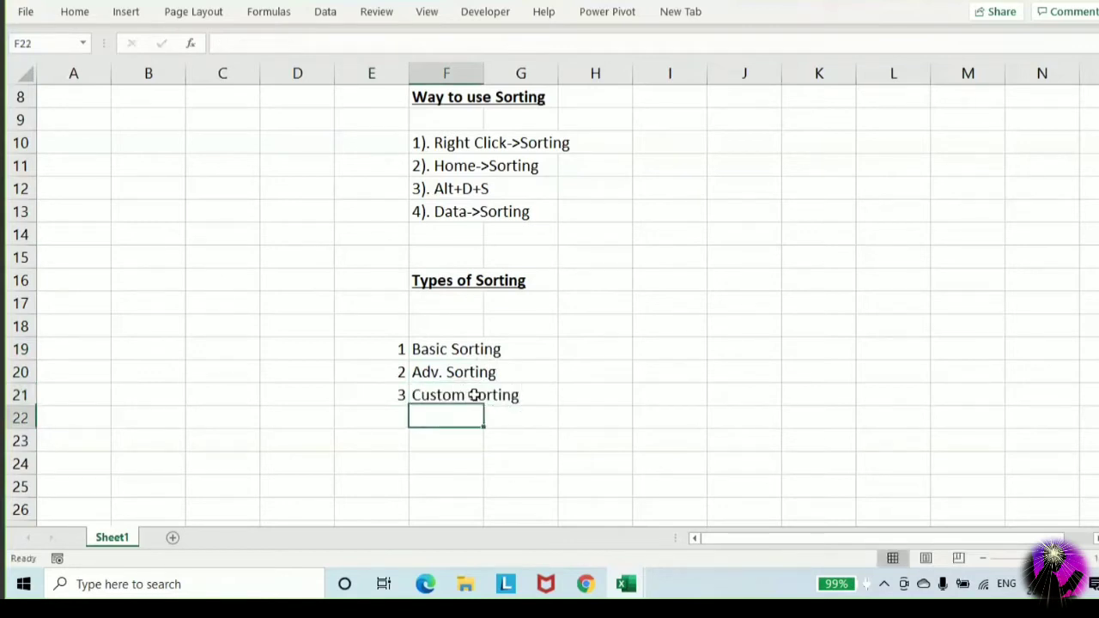
# Add the fourth type with the number 4 in cell E22 and "Horizontal Sorting" in F22
pyautogui.press('Left')
pyautogui.write('4')
pyautogui.press('Right')
pyautogui.write('Horizontl')
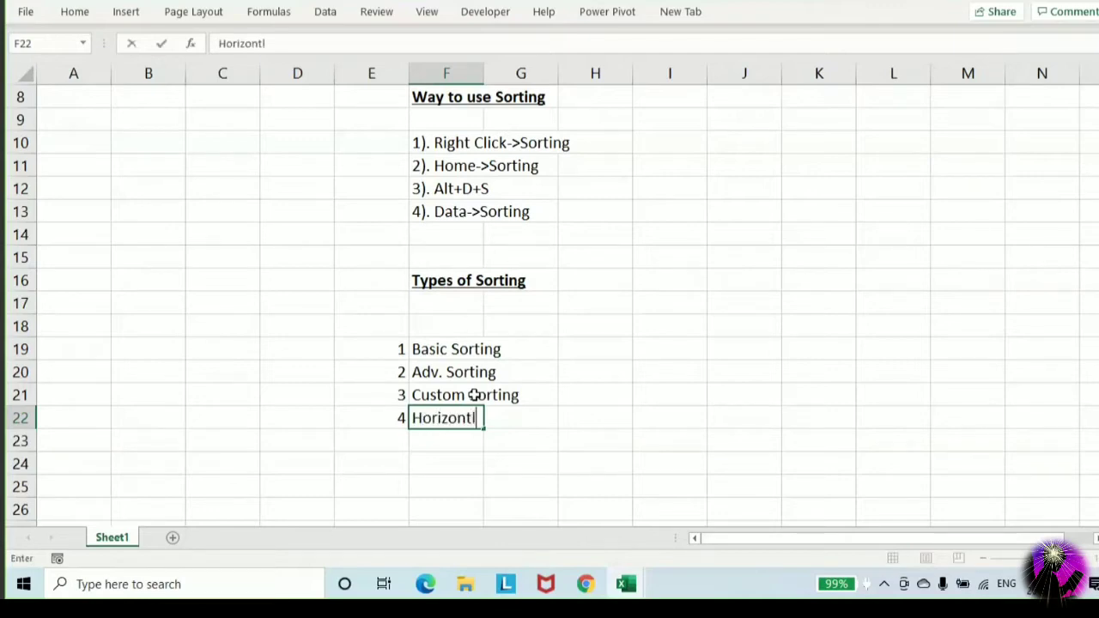
pyautogui.press('BackSpace')
pyautogui.write('al Sorting')
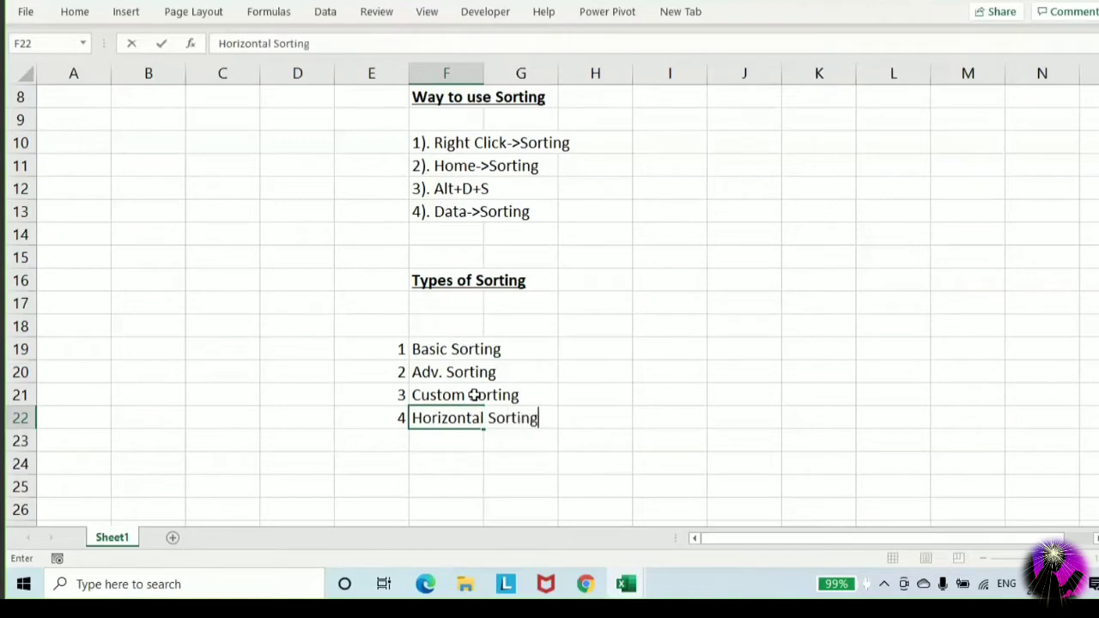
pyautogui.press('Return')
# Add the fifth type with the number 5 in cell E23 and "Color Sorting (font,cell,icon)" in F23
pyautogui.press('Left')
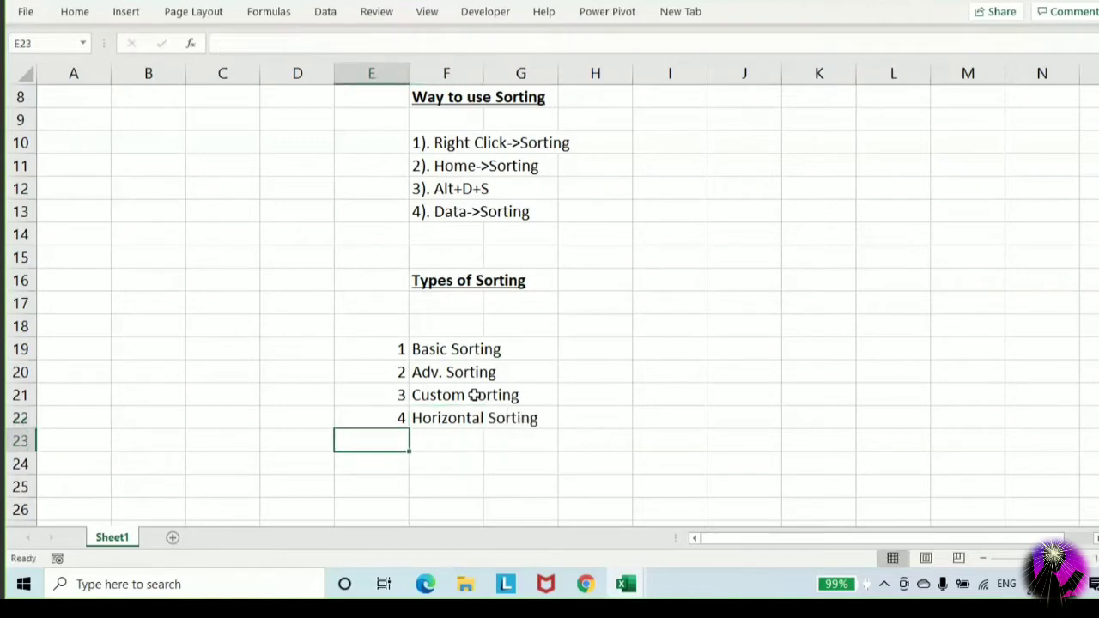
pyautogui.write('6')
pyautogui.press('BackSpace')
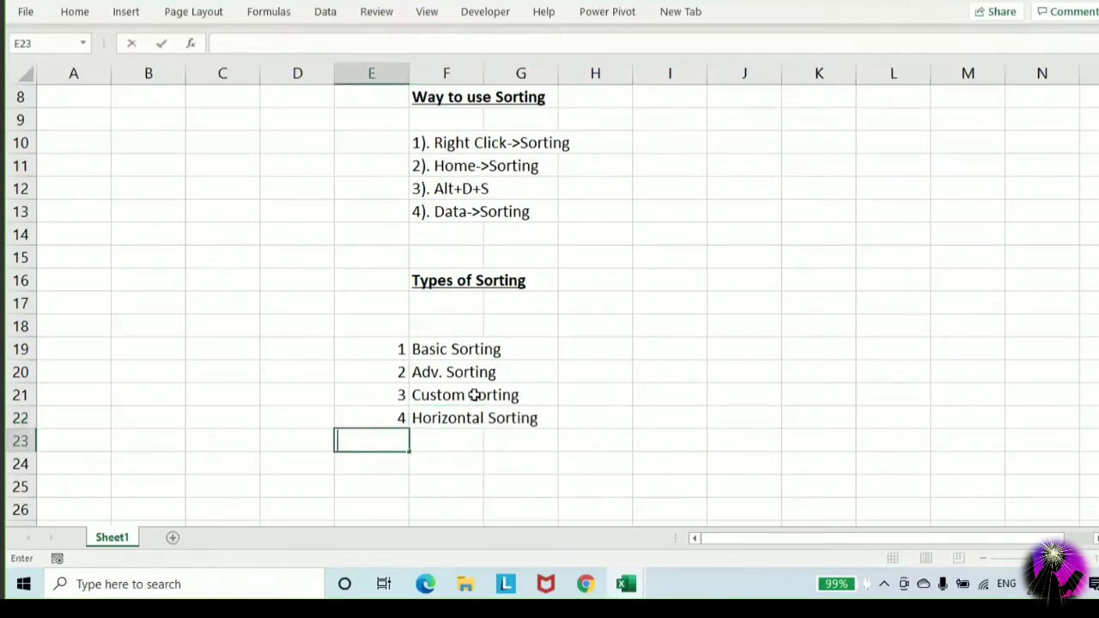
pyautogui.write('5')
pyautogui.press('Return')
pyautogui.press('Up')
pyautogui.press('Right')
pyautogui.write('Co')
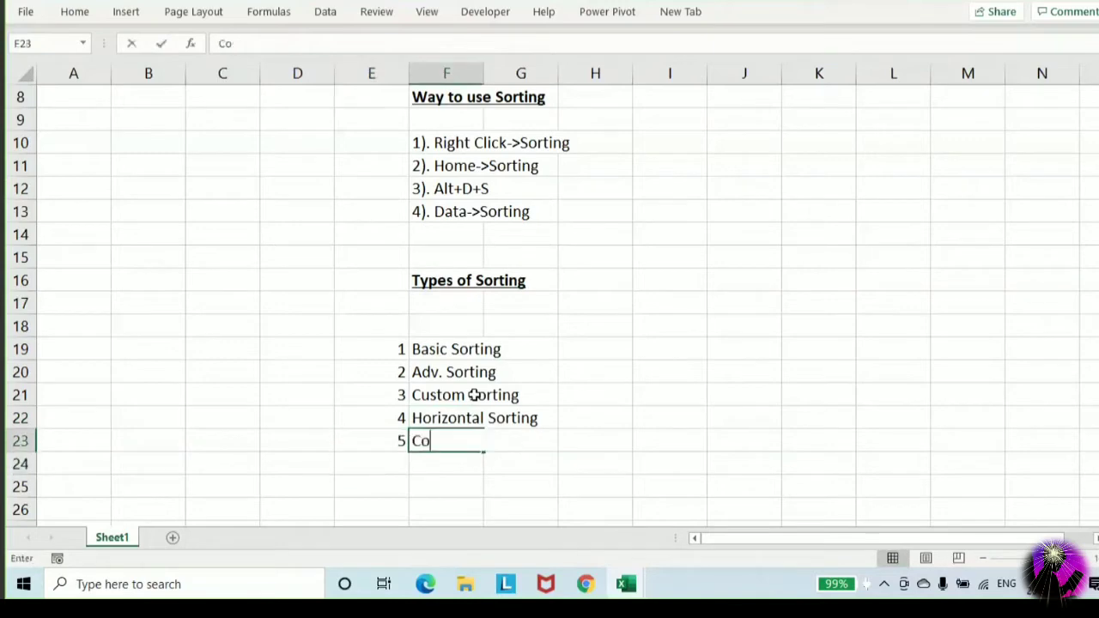
pyautogui.write('lor Sorting (')
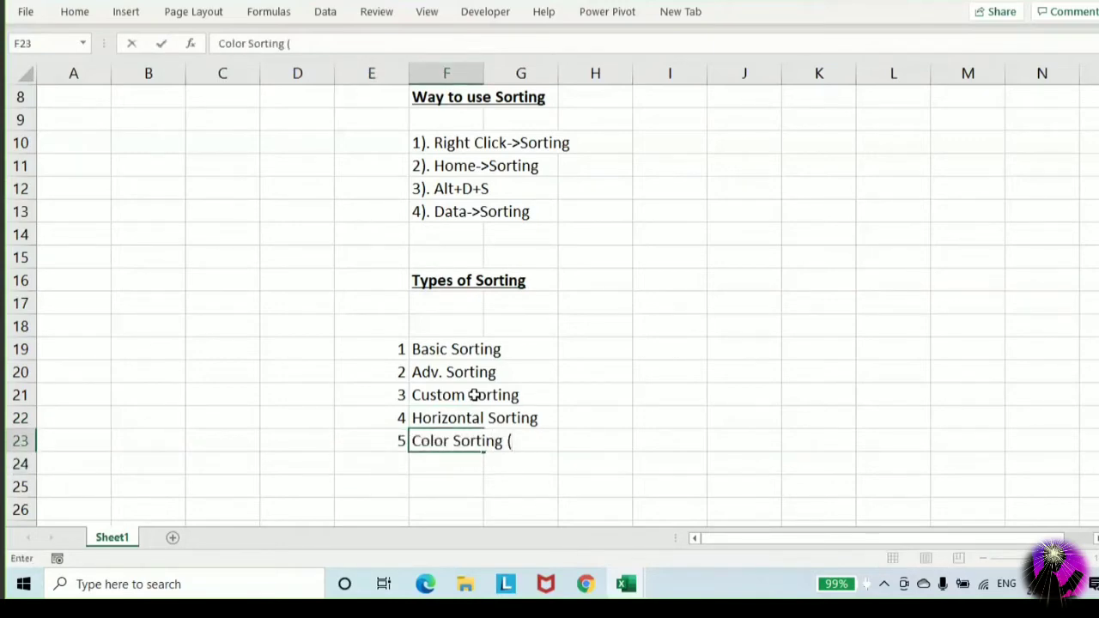
pyautogui.write('font,cell,')
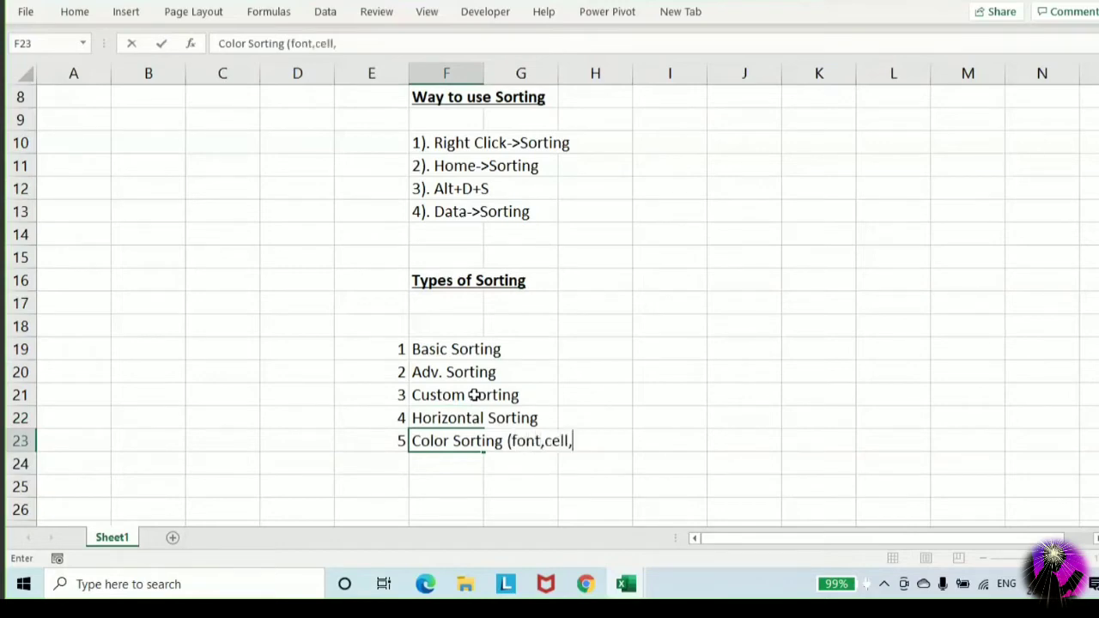
pyautogui.write('ico n)')
pyautogui.press('Return')
# Add the sixth type with the number 6 in cell E24 and "Selected Area Sorting" in F24
pyautogui.write('6')
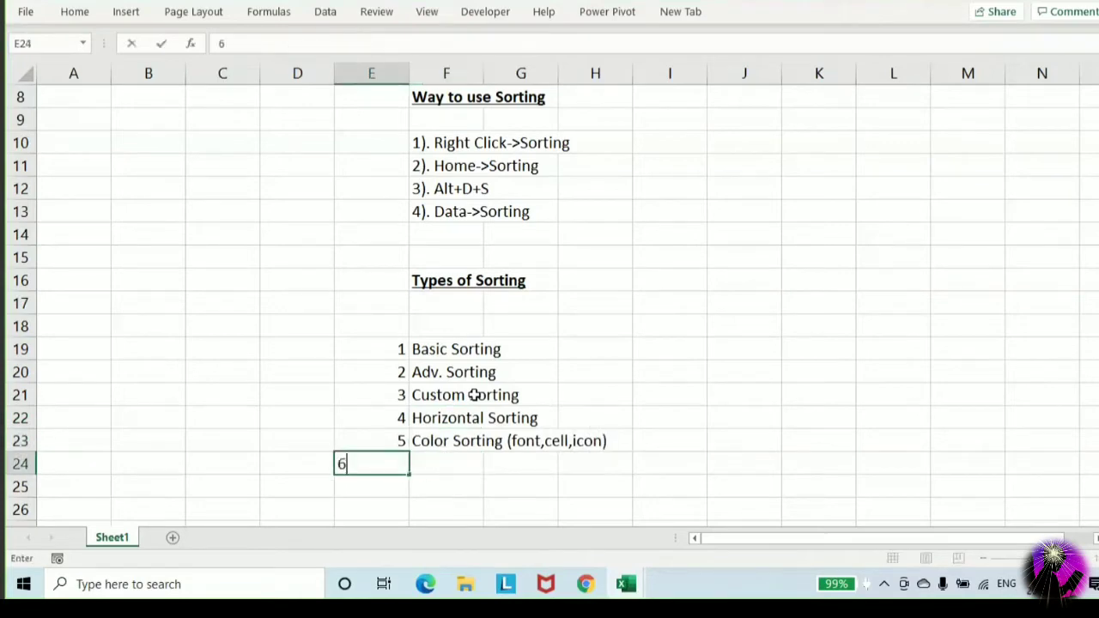
pyautogui.press('Tab')
pyautogui.write('Selec')
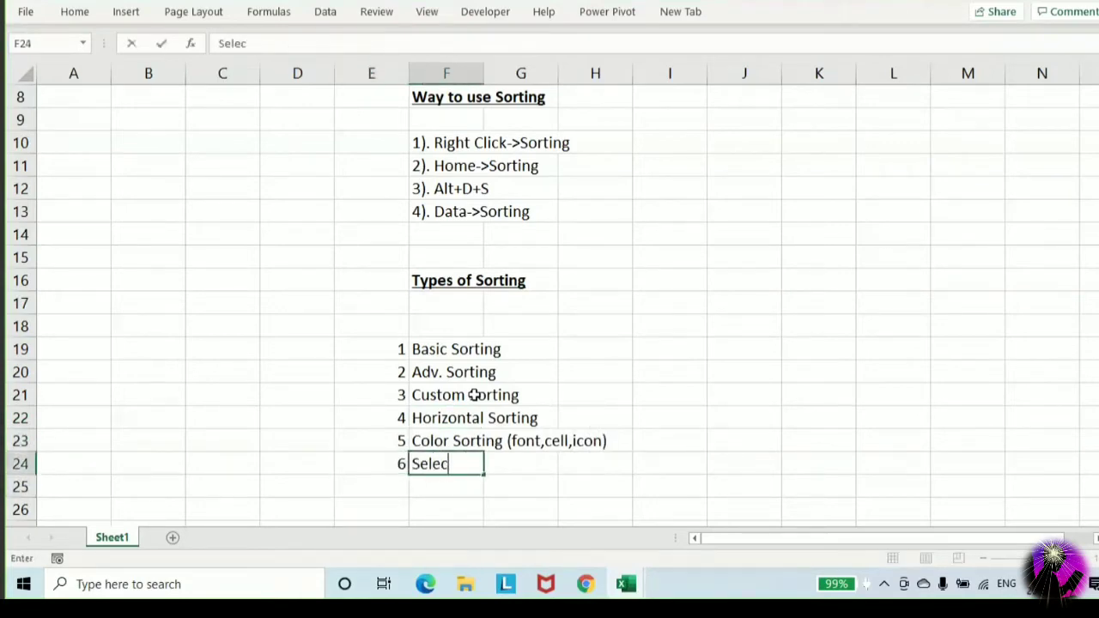
pyautogui.write('ted Areas')
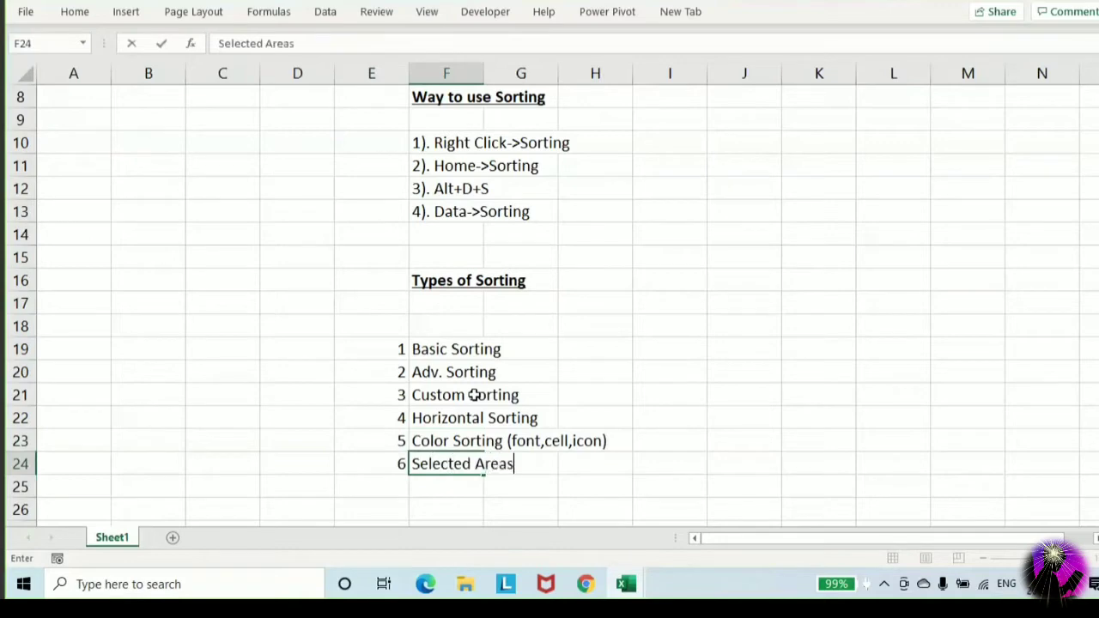
pyautogui.press('BackSpace')
pyautogui.write('Sorting')
pyautogui.press('Return')
# Add the seventh type with the number 7 in cell E25 and "Filter Sorting" in F25
pyautogui.press('Left')
pyautogui.write('7')
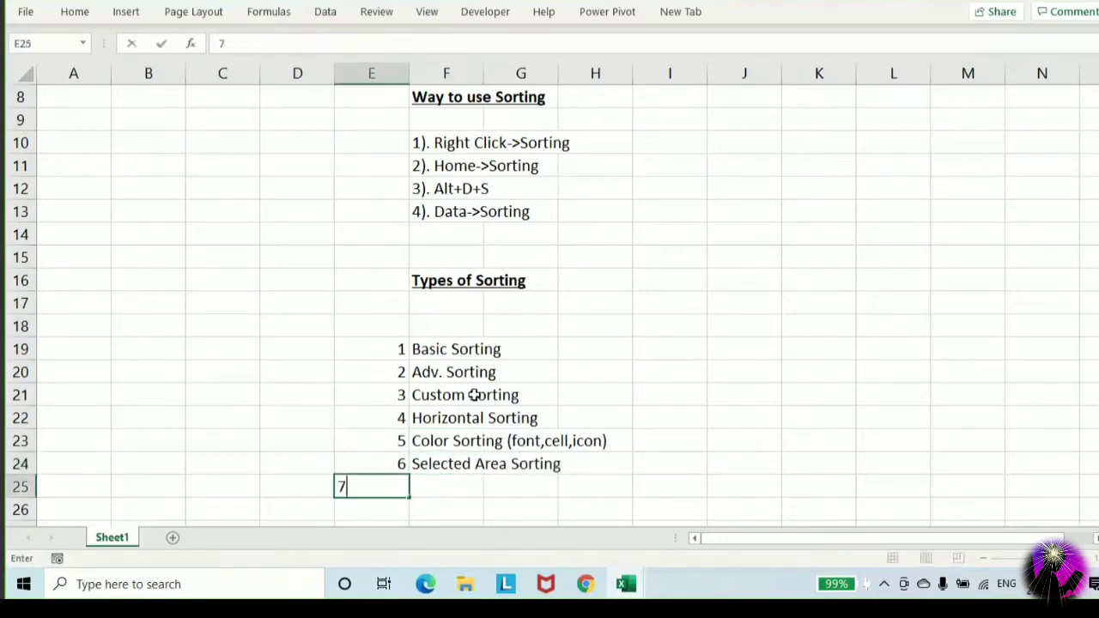
pyautogui.press('Tab')
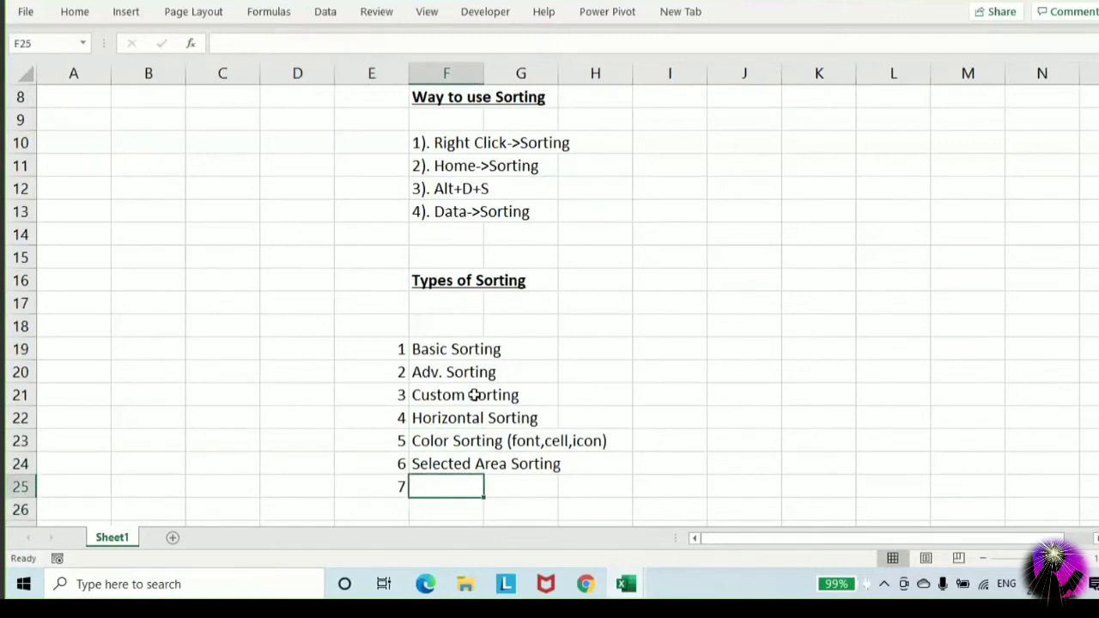
pyautogui.write('Filt')
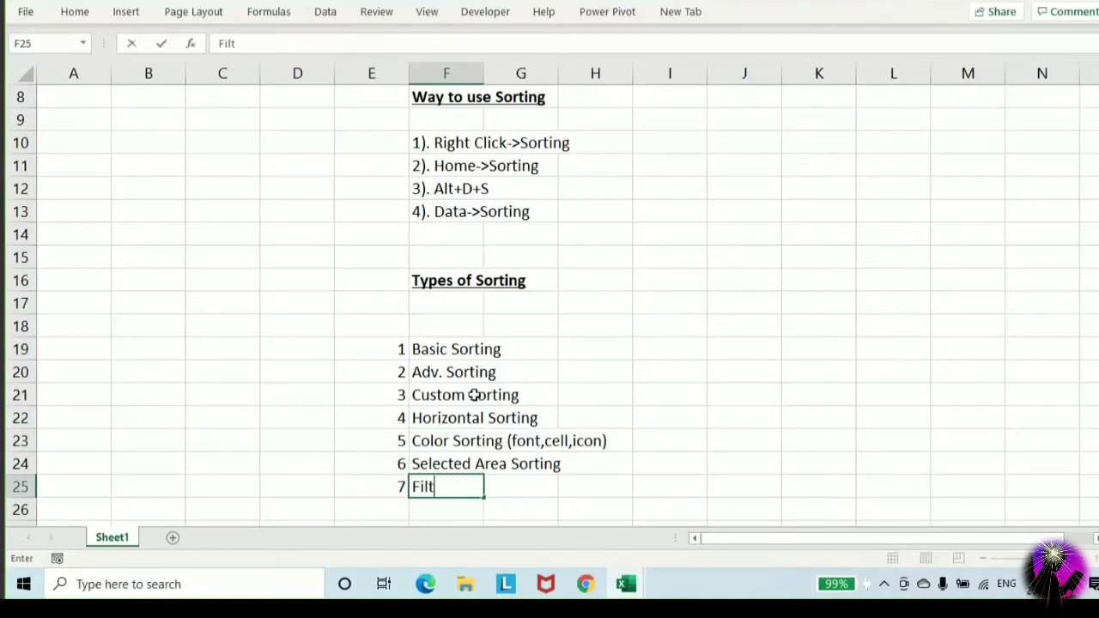
pyautogui.write('er Sorting')
pyautogui.press('Return')
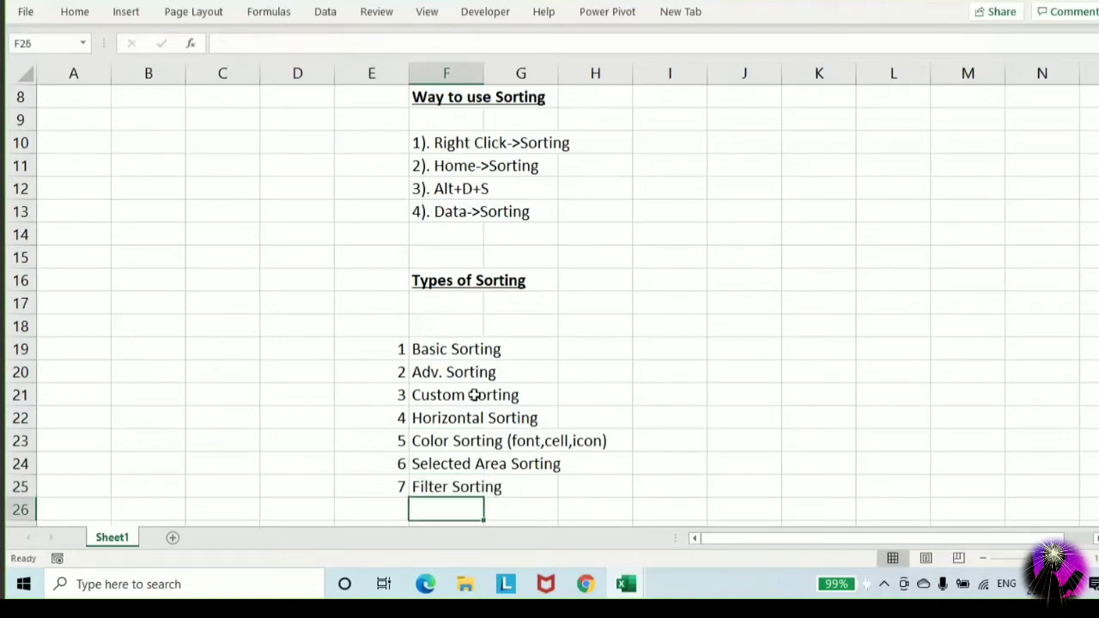
pyautogui.press('Left')
pyautogui.press('Down')
pyautogui.press('Down')
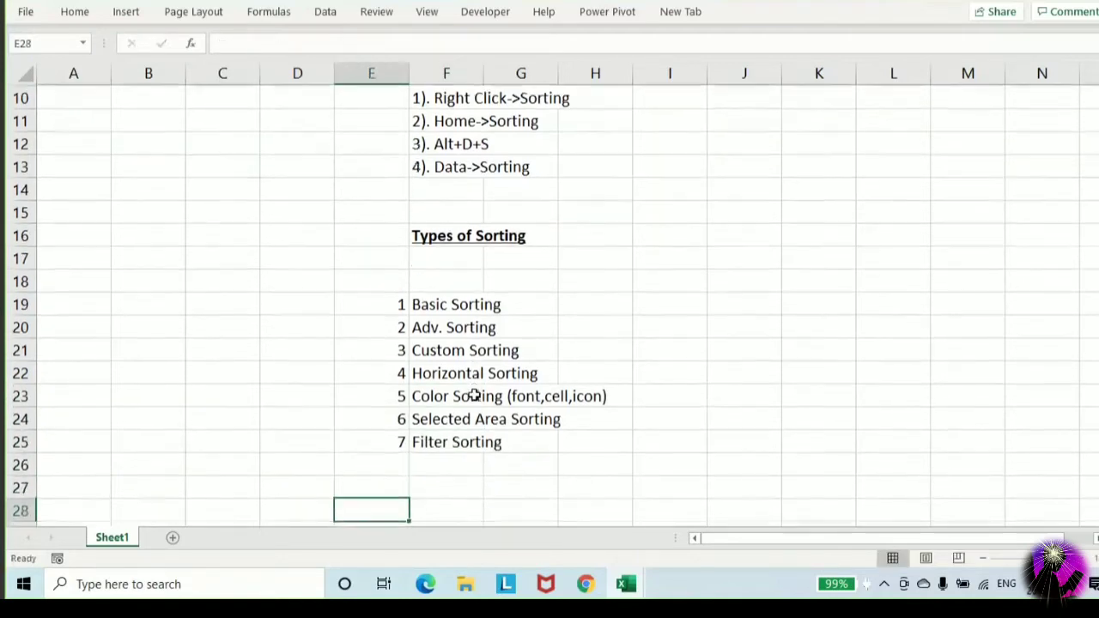
pyautogui.press('Up')
pyautogui.press('Up')
pyautogui.write('8')
pyautogui.press('Return')
pyautogui.press('Up')
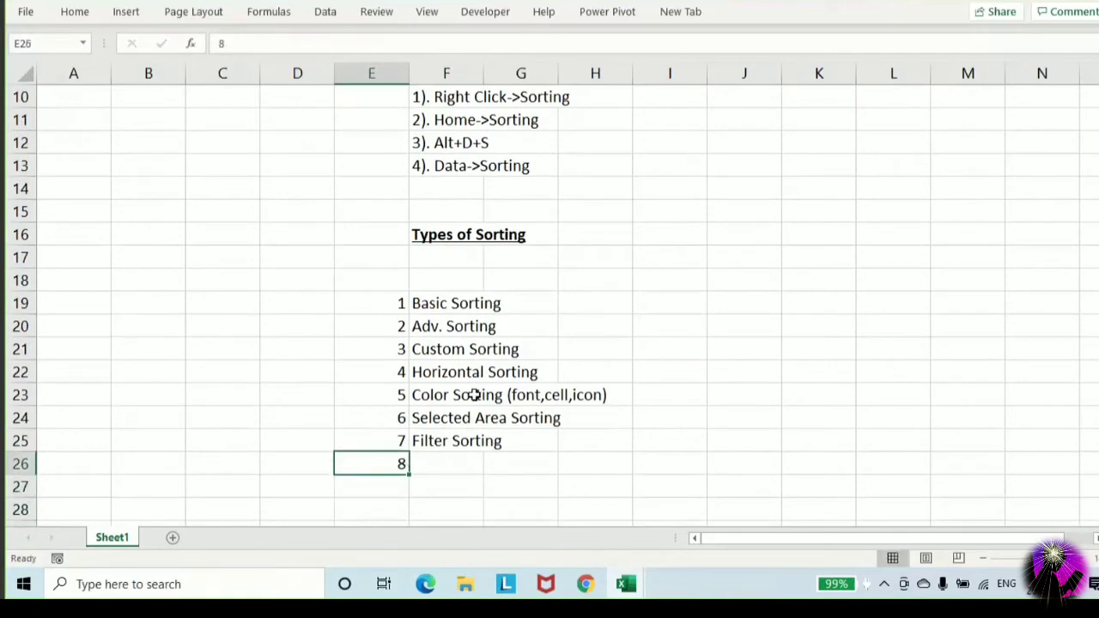
pyautogui.press('Right')
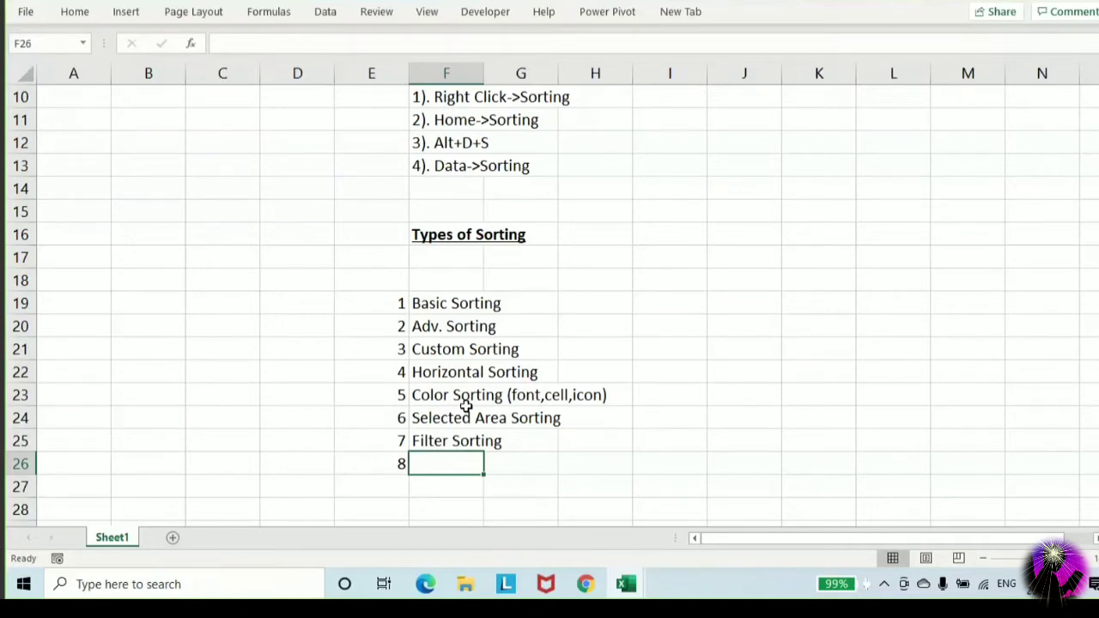
pyautogui.press('Left')
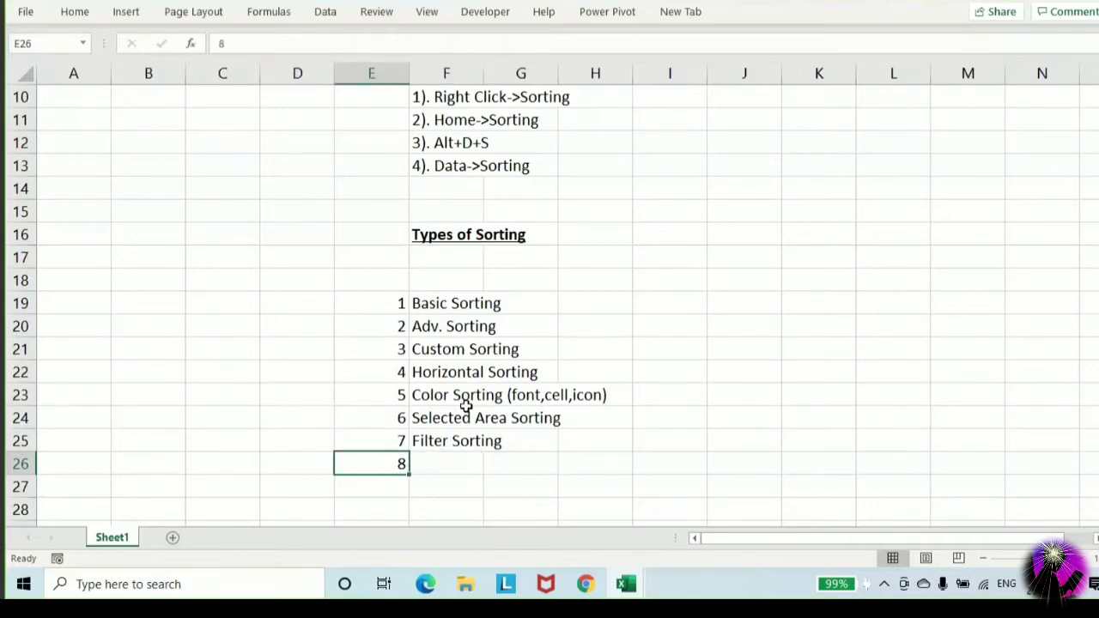
pyautogui.press('Delete')
# Enter "Sorting with Function" in cell F27, leaving one blank row below the numbered list
pyautogui.press('Down')
pyautogui.press('Right')
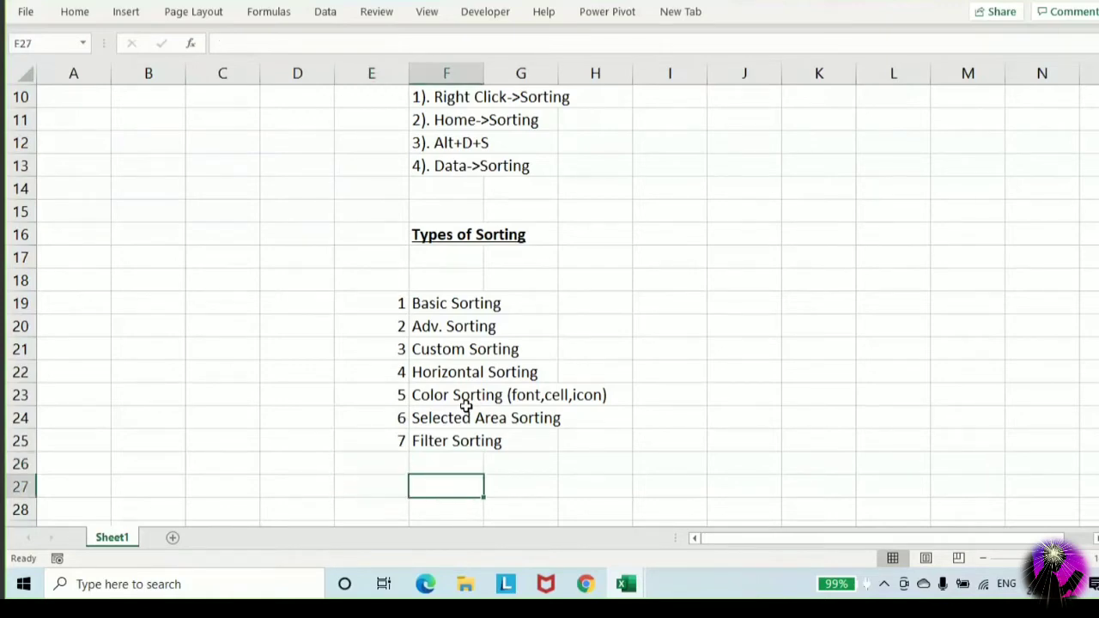
pyautogui.write('Sprt')
pyautogui.press('BackSpace')
pyautogui.press('BackSpace')
pyautogui.press('BackSpace')
pyautogui.write('or')
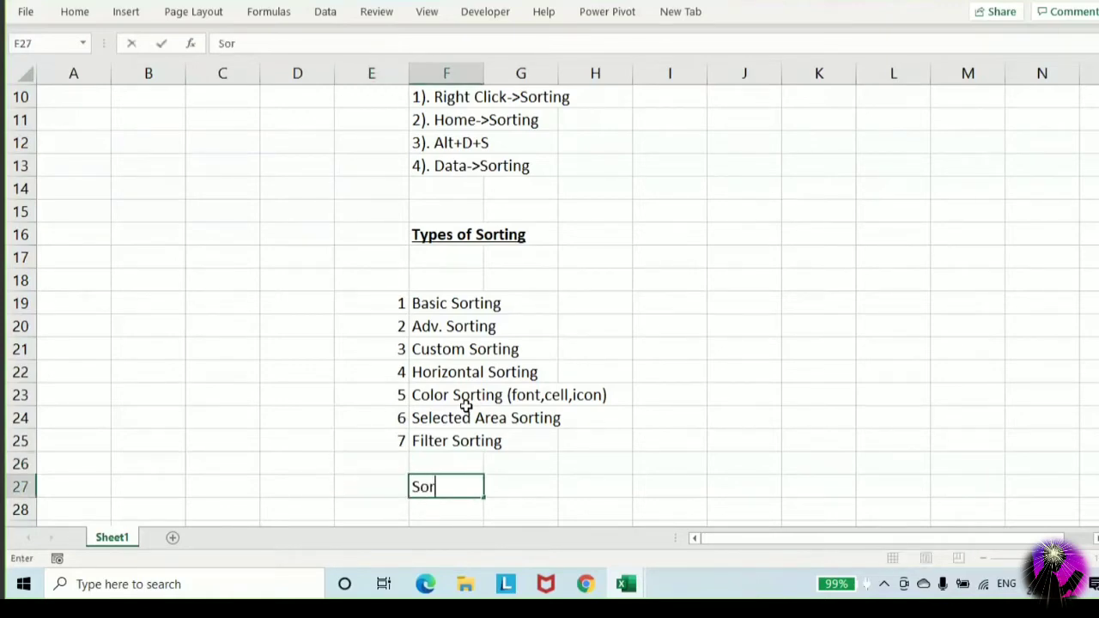
pyautogui.write('ting with Function')
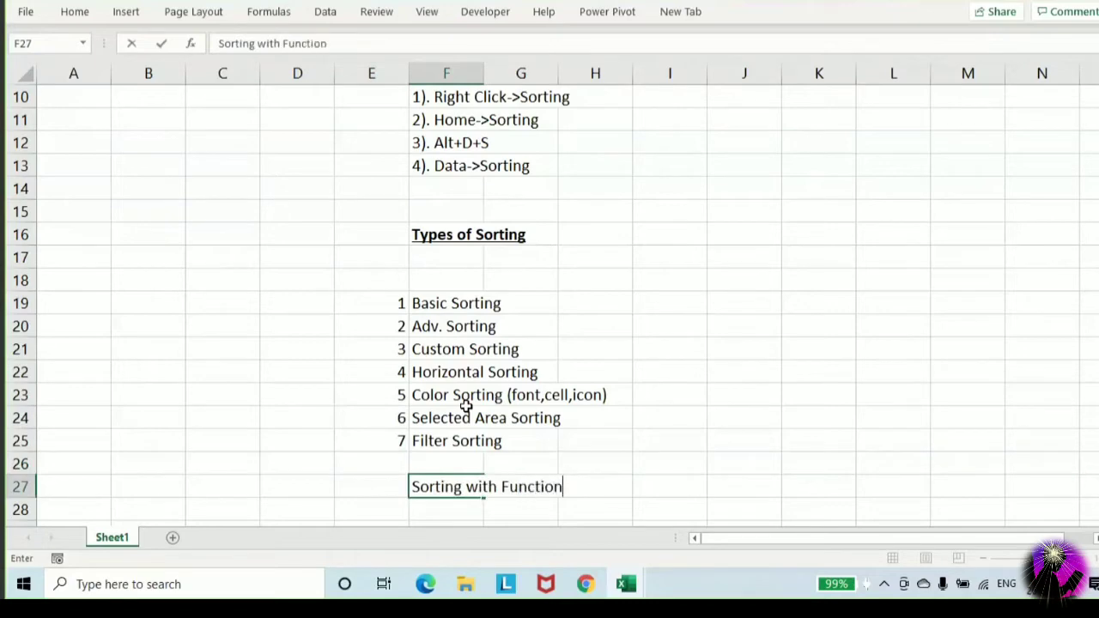
pyautogui.press('Return')
# Insert a new row at row 26 and enter "Interview Question-1" in cell F26
pyautogui.press('Up')
pyautogui.press('Up')
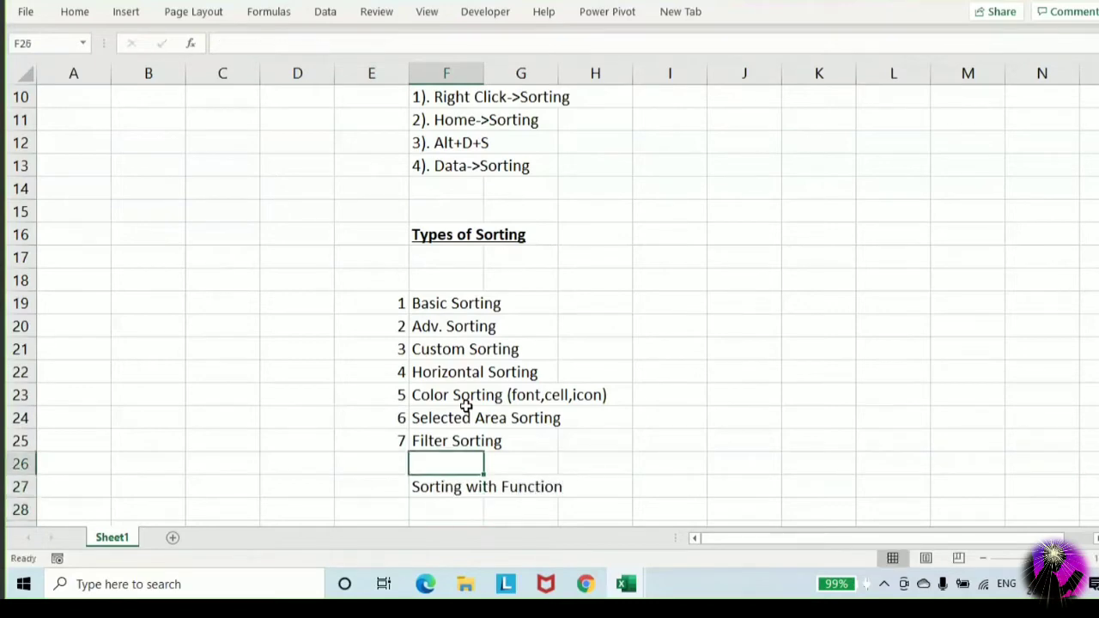
pyautogui.hotkey('shift', 'space')
pyautogui.hotkey('ctrl', 'shift', '+')
pyautogui.press('Down')
pyautogui.press('Up')
pyautogui.write('I')
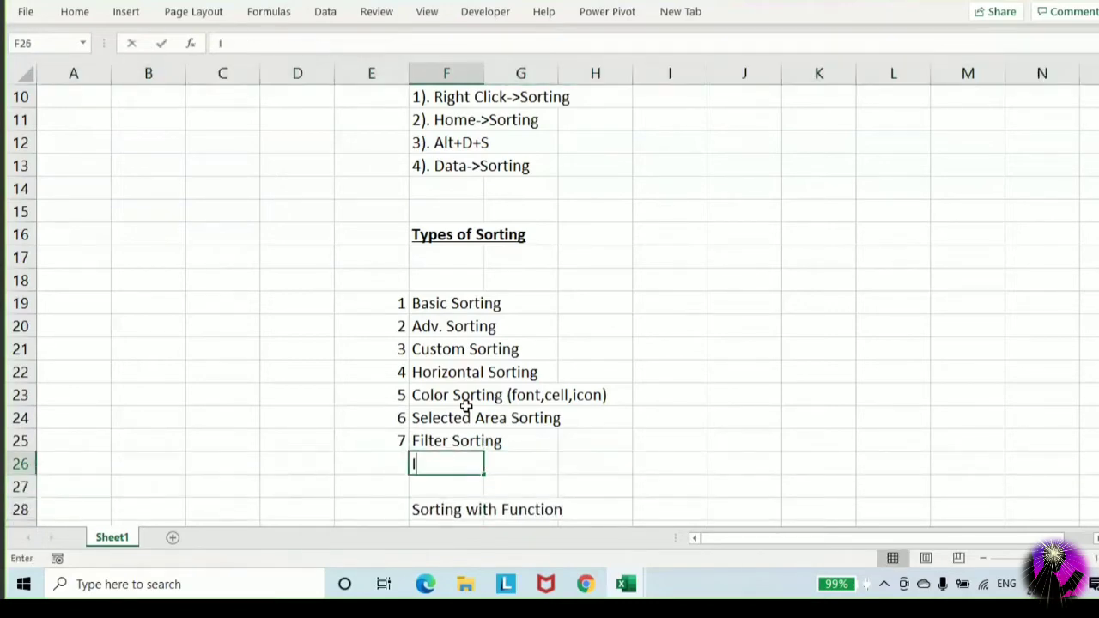
pyautogui.write('nterview Questi')
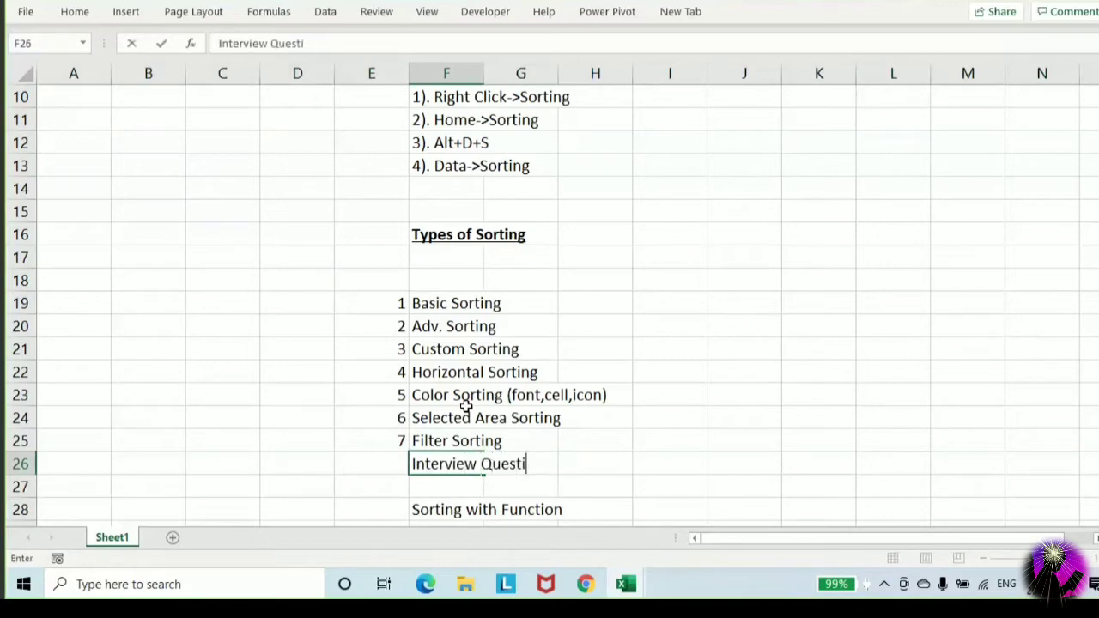
pyautogui.write('on-1')
pyautogui.press('Return')
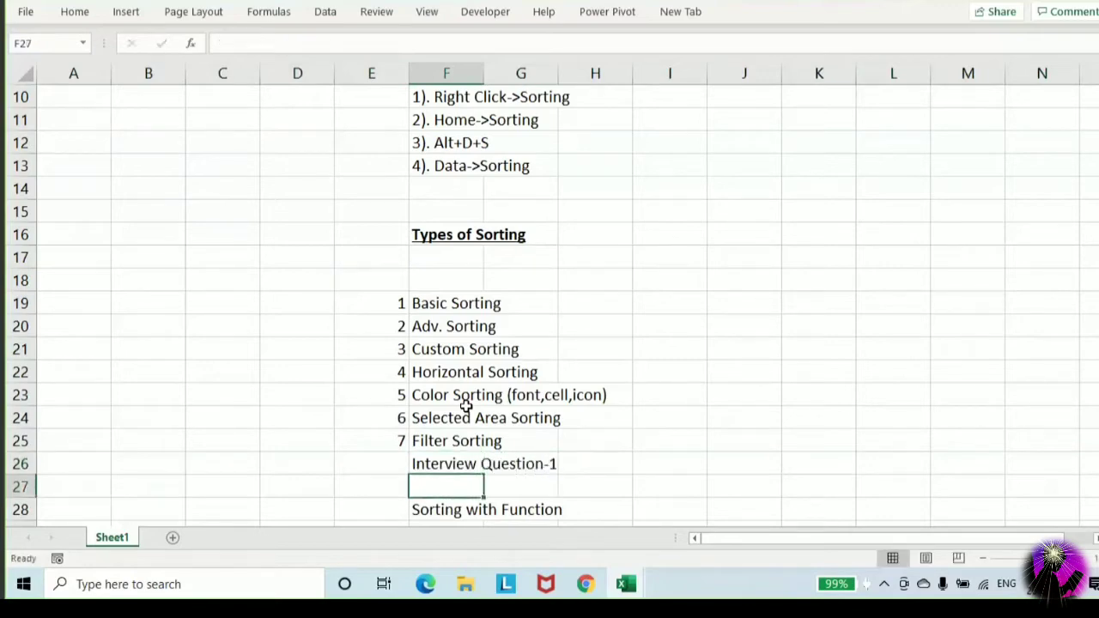
# Enter "Bold Font Sorting" in cell F29, directly below "Sorting with Function"
pyautogui.press('Down')
pyautogui.press('Down')
pyautogui.press('Down')
pyautogui.press('Down')
pyautogui.press('Down')
pyautogui.press('Down')
pyautogui.press('Down')
pyautogui.press('Down')
pyautogui.press('Down')
pyautogui.press('Down')
pyautogui.press('Up')
pyautogui.press('Up')
pyautogui.press('Up')
pyautogui.press('Up')
pyautogui.press('Up')
pyautogui.press('Up')
pyautogui.press('Up')
pyautogui.press('Up')
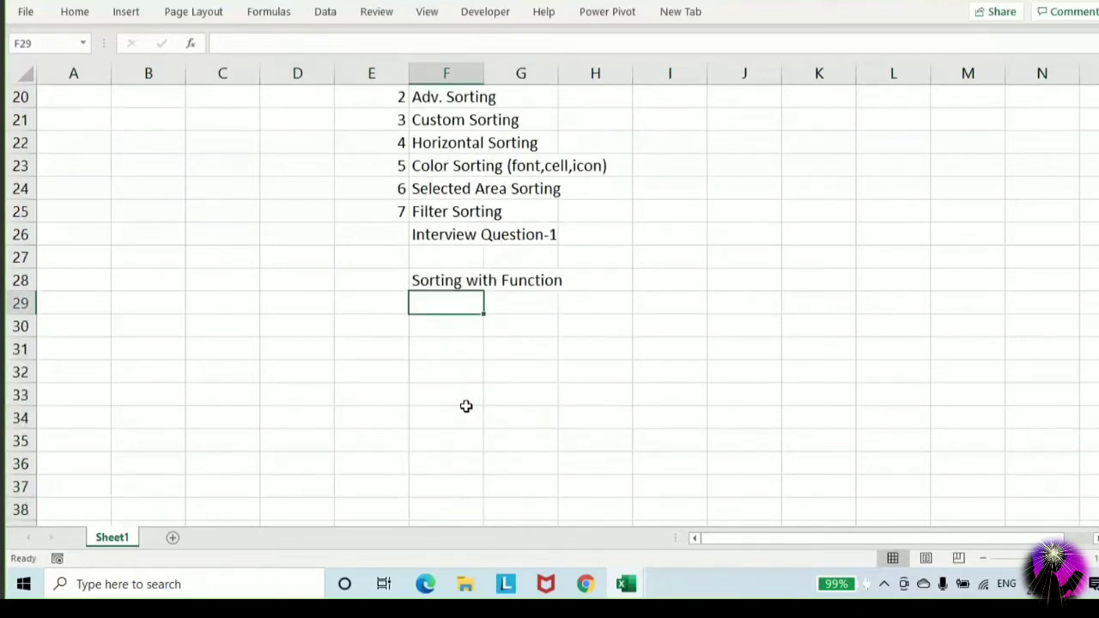
pyautogui.write('Bold ')
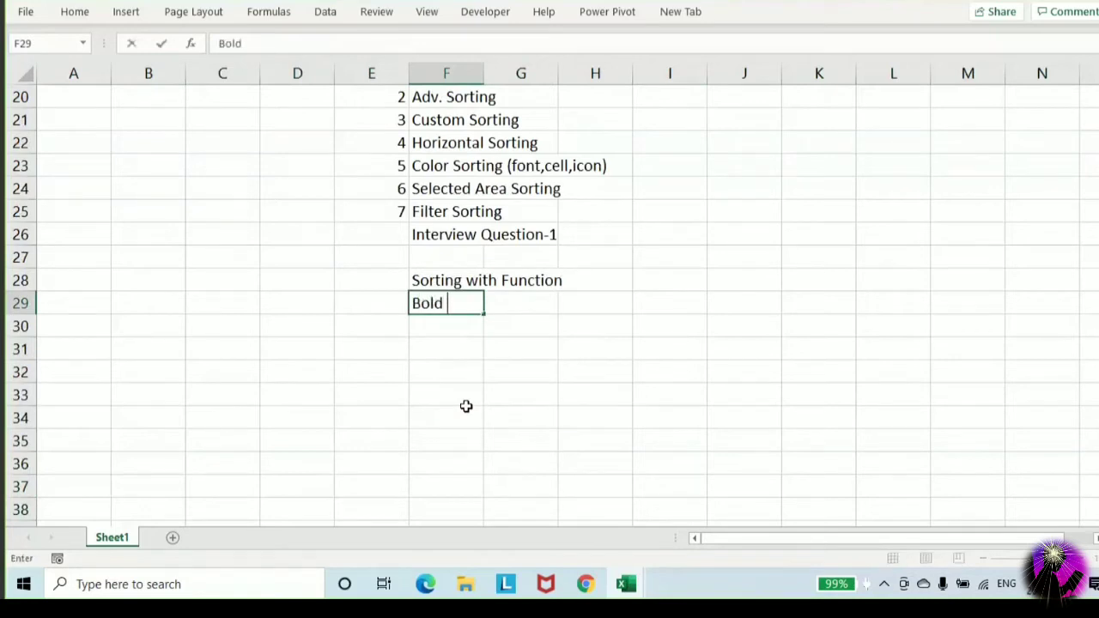
pyautogui.write('Font Sorting')
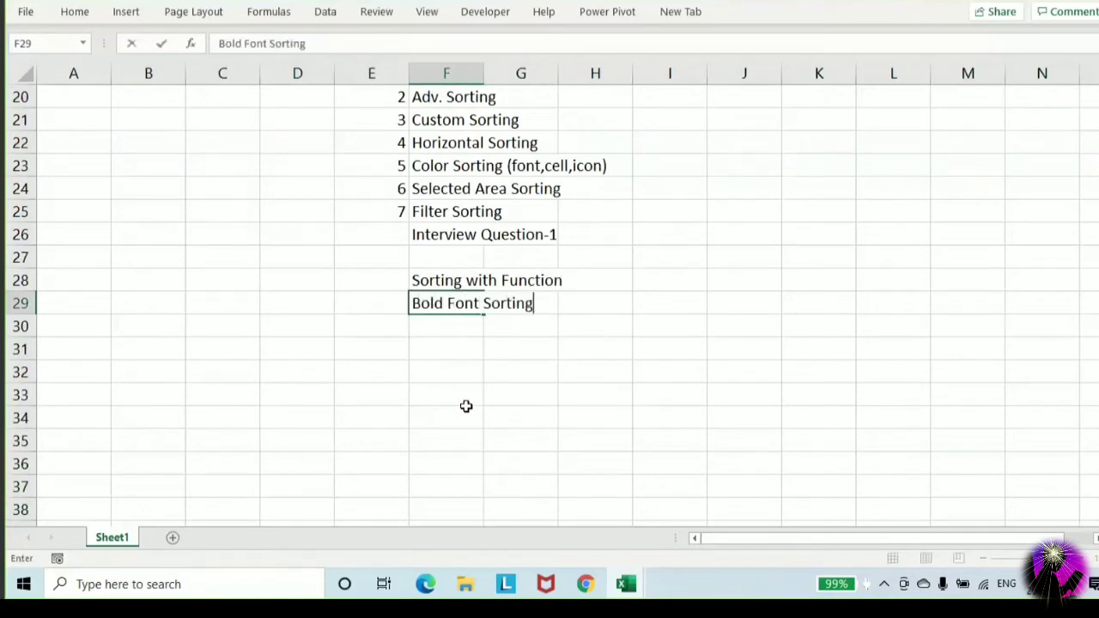
pyautogui.press('Return')
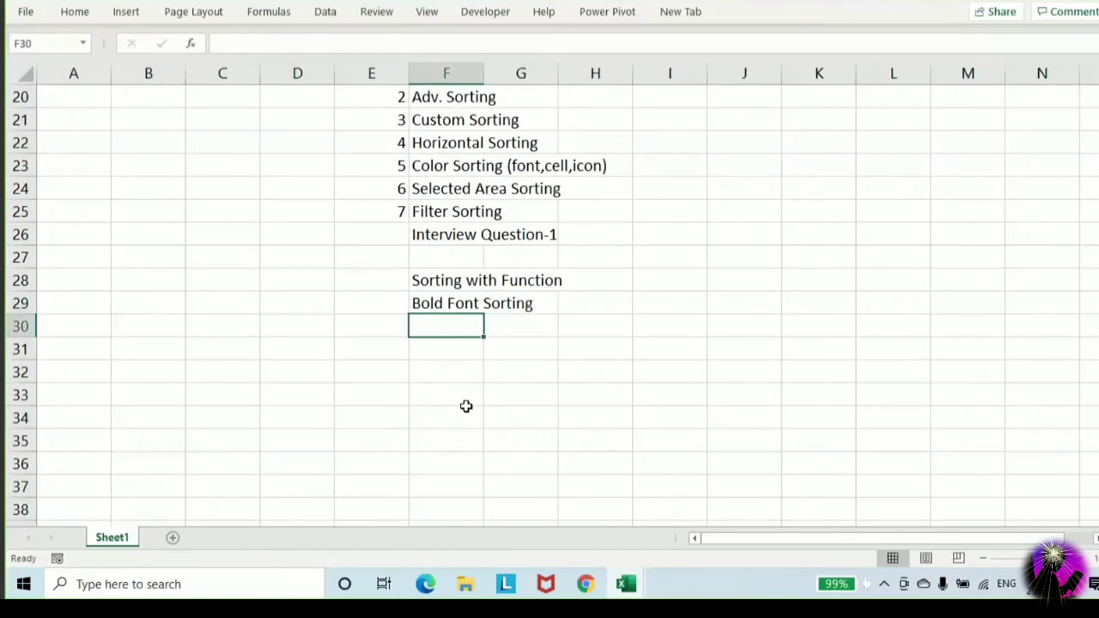
# Enter "Italic Font Sorting" in cell F30 and "Underline Font Sorting" in F31
pyautogui.write('Ital')
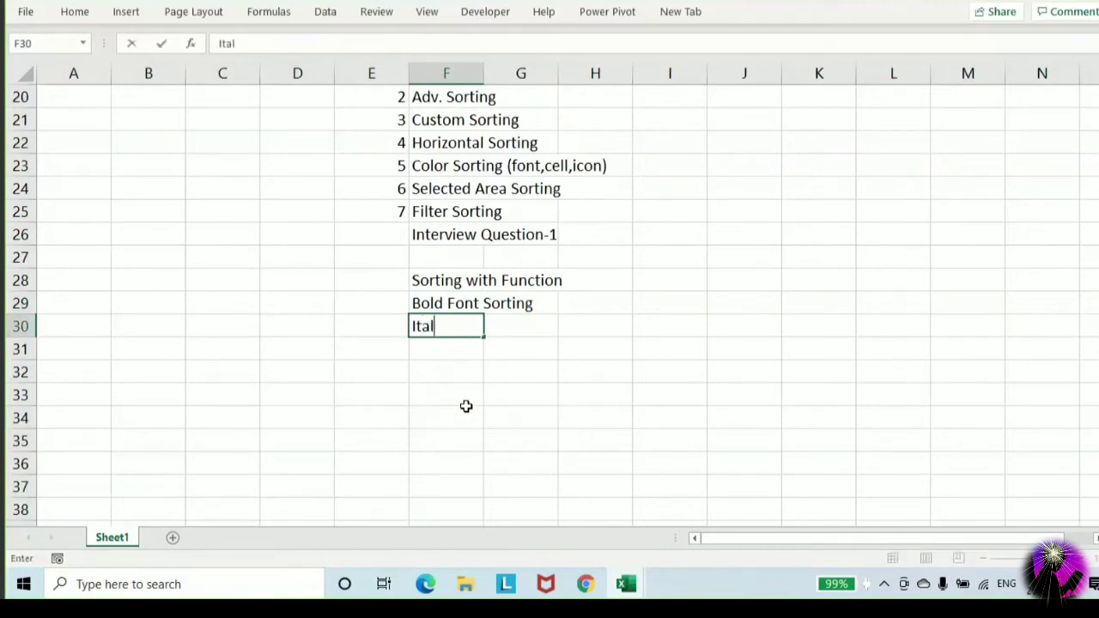
pyautogui.write('ic Font Sorting')
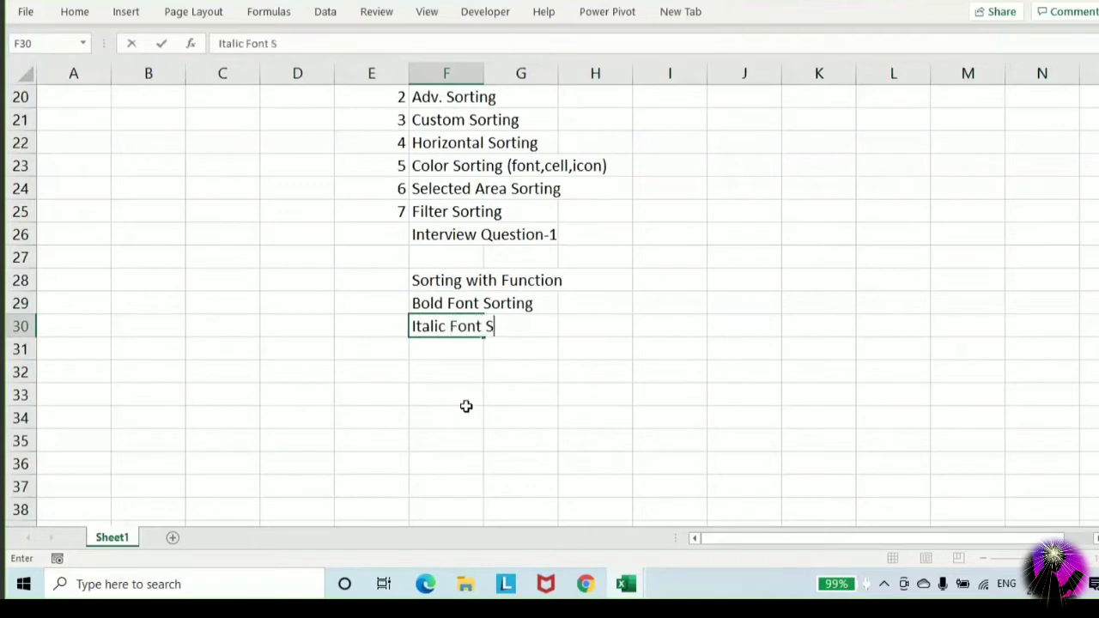
pyautogui.hotkey('ctrl', 'Return')
pyautogui.press('Down')
pyautogui.write('Under')
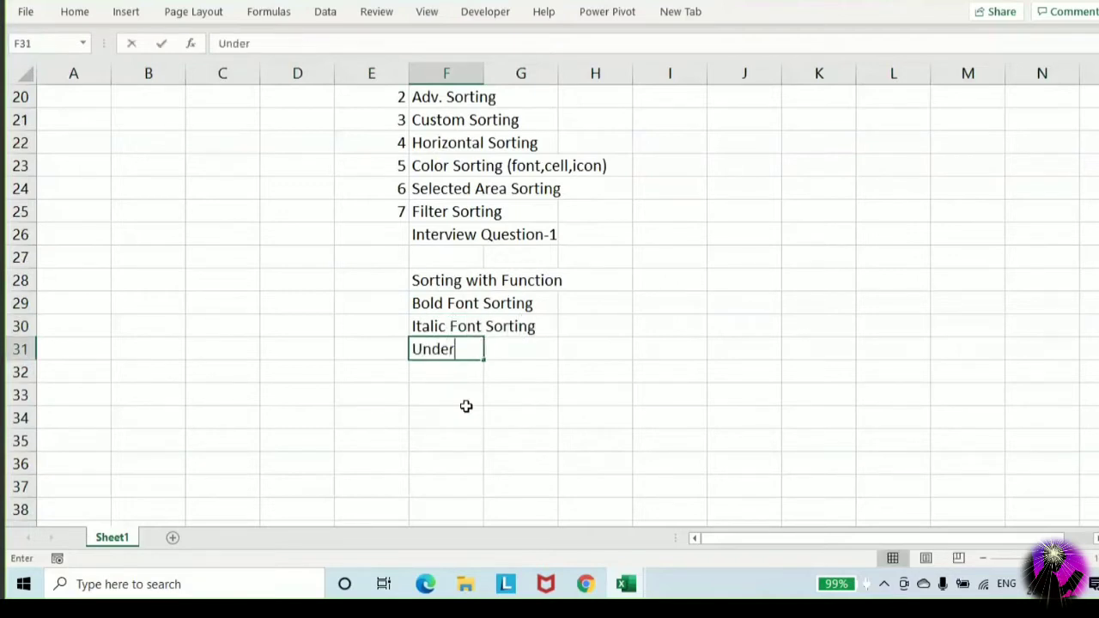
pyautogui.write('line F')
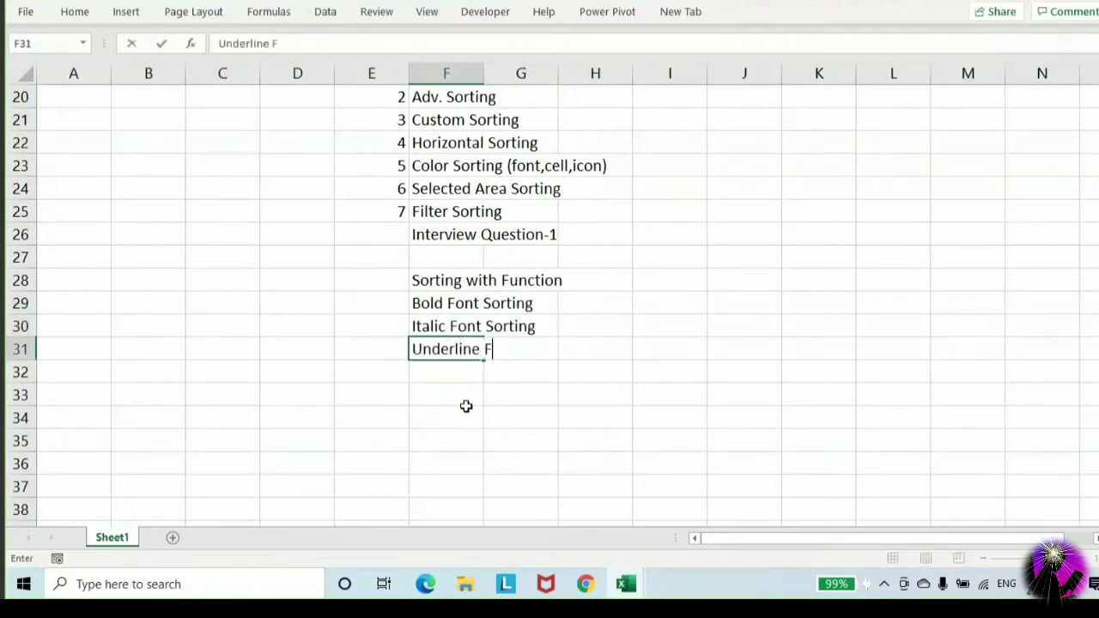
pyautogui.write('ont Sorting')
pyautogui.press('Return')
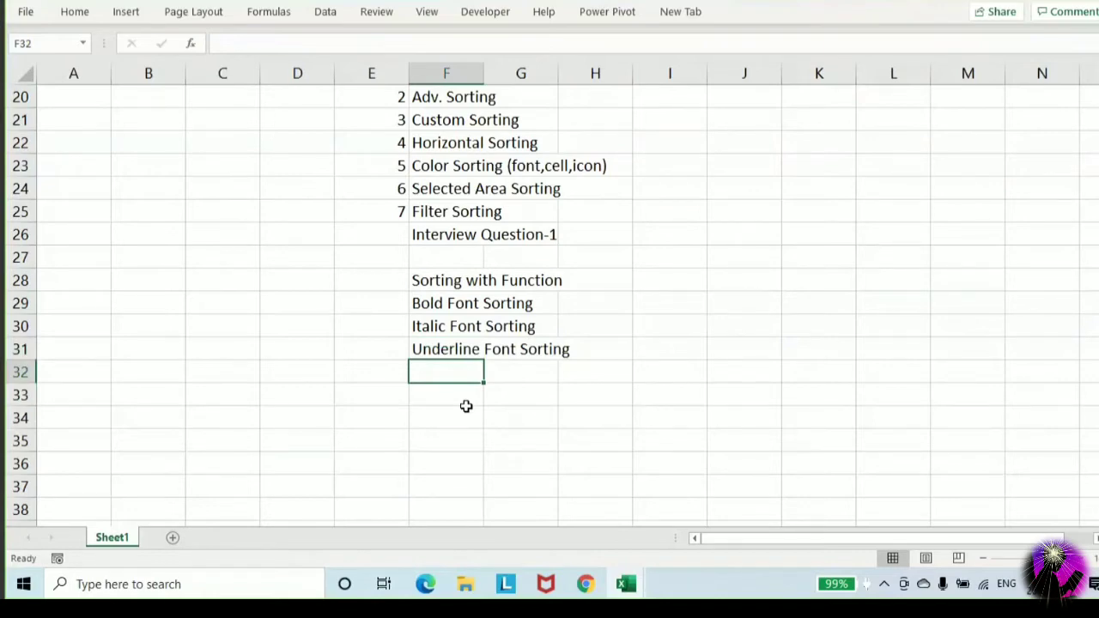
# Enter "Only Number Sorting" in cell F32 and "Only Text Sorting" in F33
pyautogui.write('Only ')
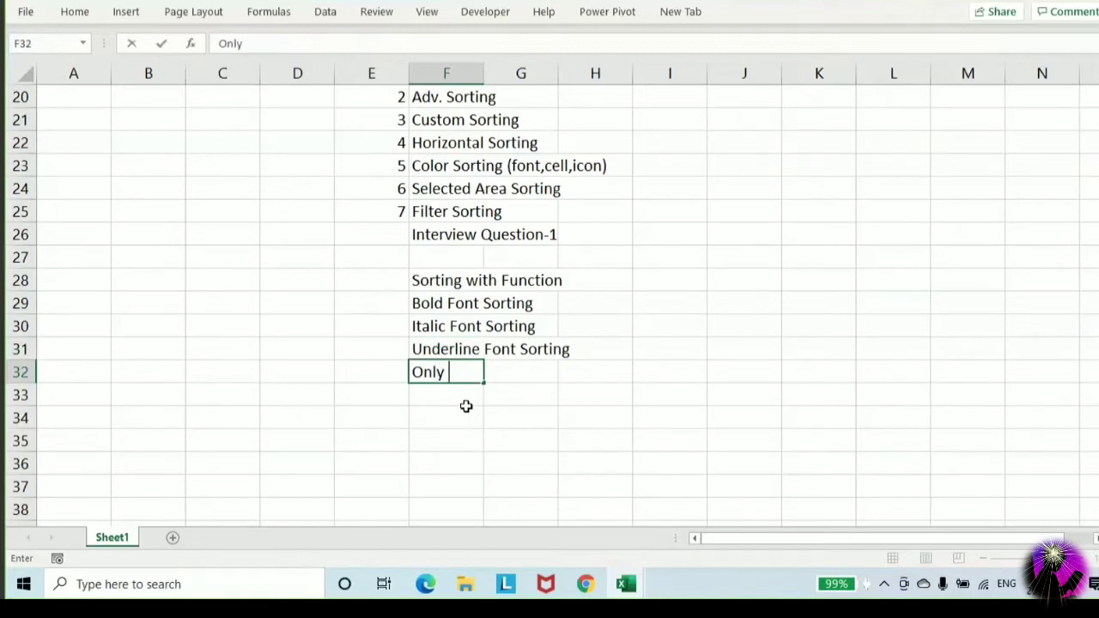
pyautogui.write('Number Sorting')
pyautogui.press('Return')
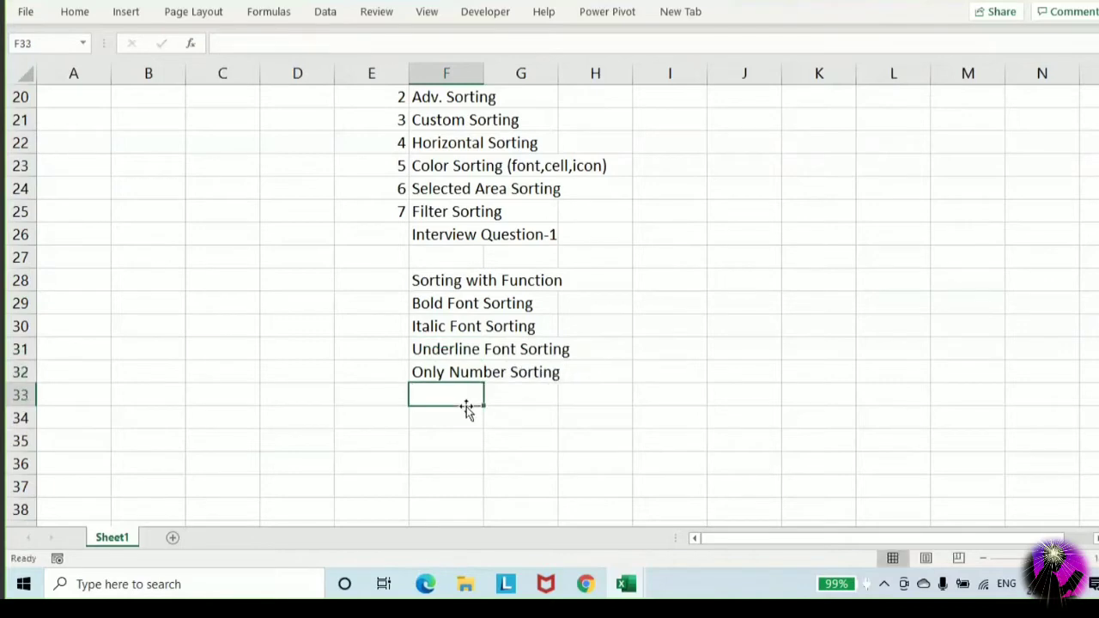
pyautogui.write('Only Sp')
pyautogui.press('BackSpace')
pyautogui.press('BackSpace')
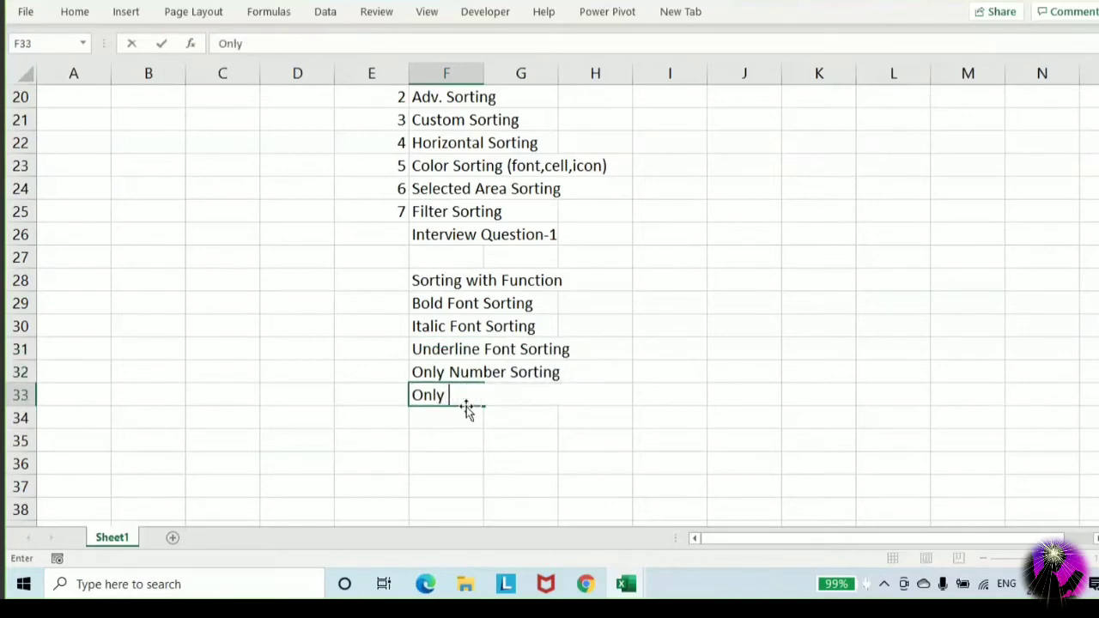
pyautogui.write('Text Sorting')
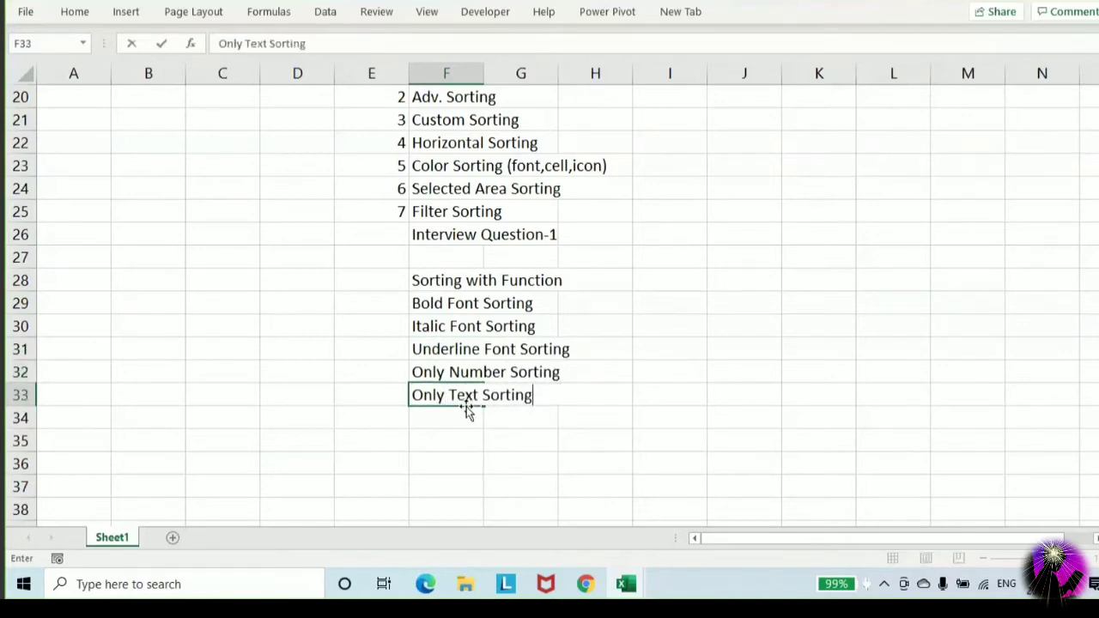
pyautogui.press('Return')
# Enter "Only SplChtr Sorting" in cell F34
pyautogui.write('Only SplC')
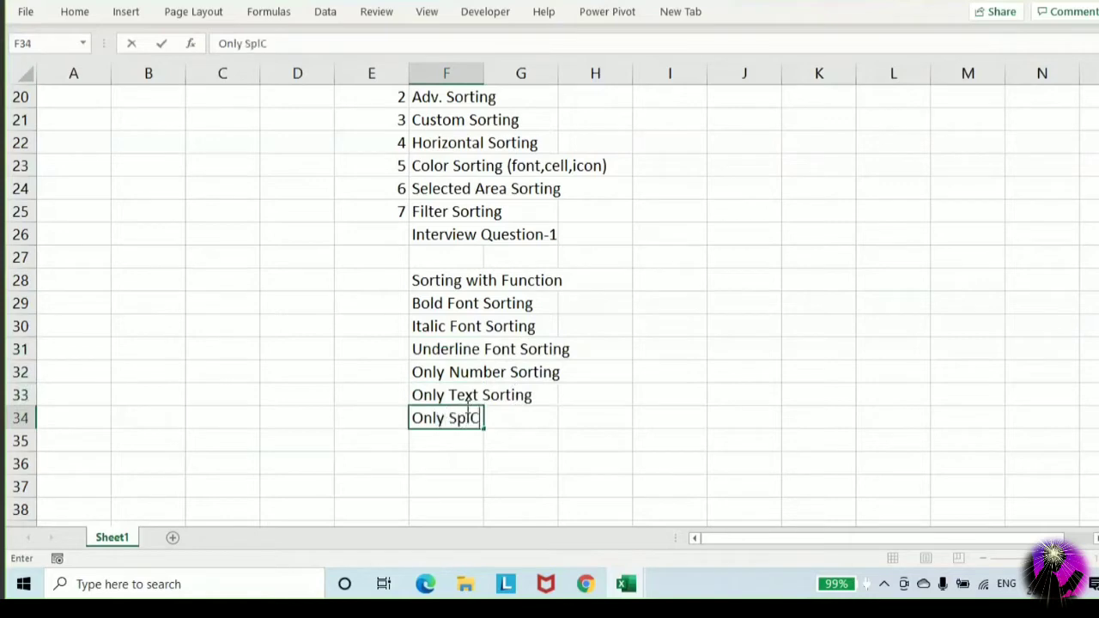
pyautogui.write('htr Sort')
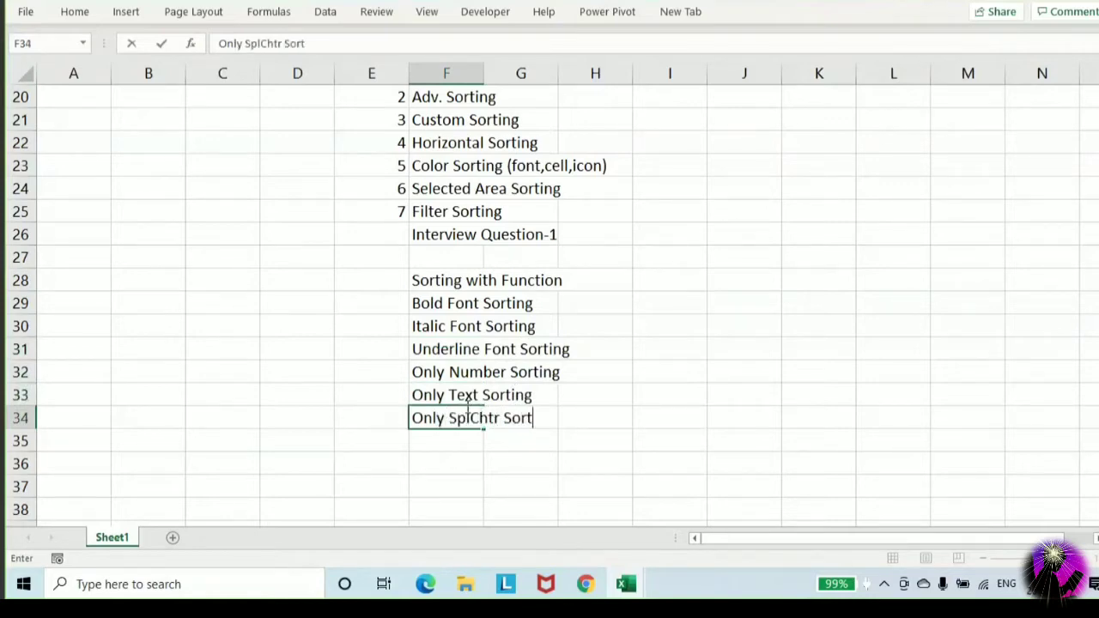
pyautogui.write('ing')
pyautogui.press('Return')
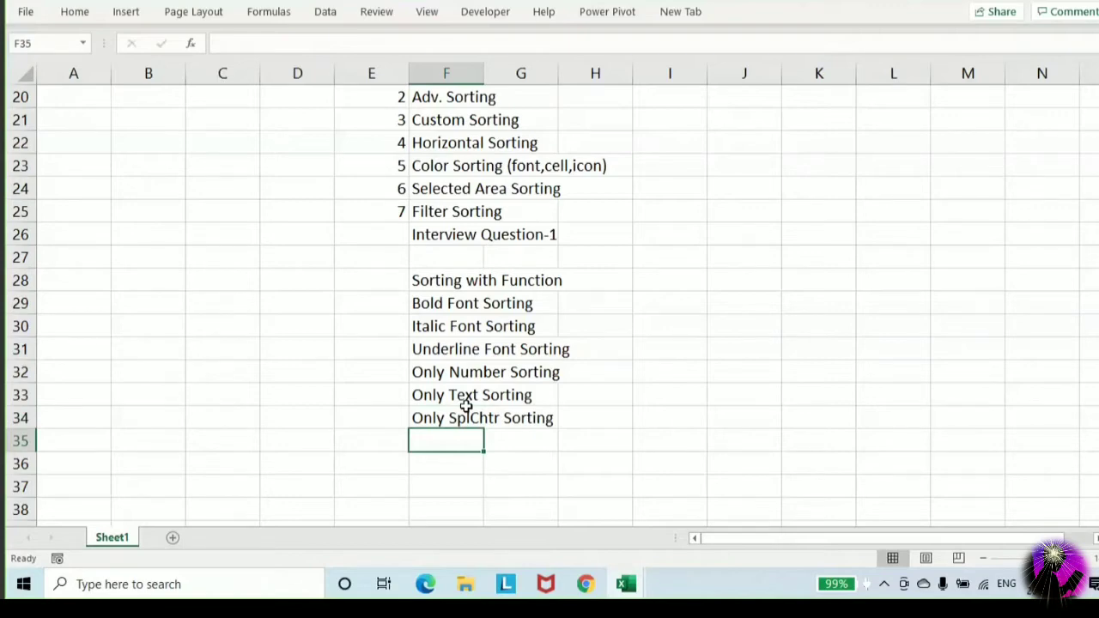
# Enter "alternate sorting" in cell F35 and "Only Error sorting" in F36
pyautogui.write('alt')
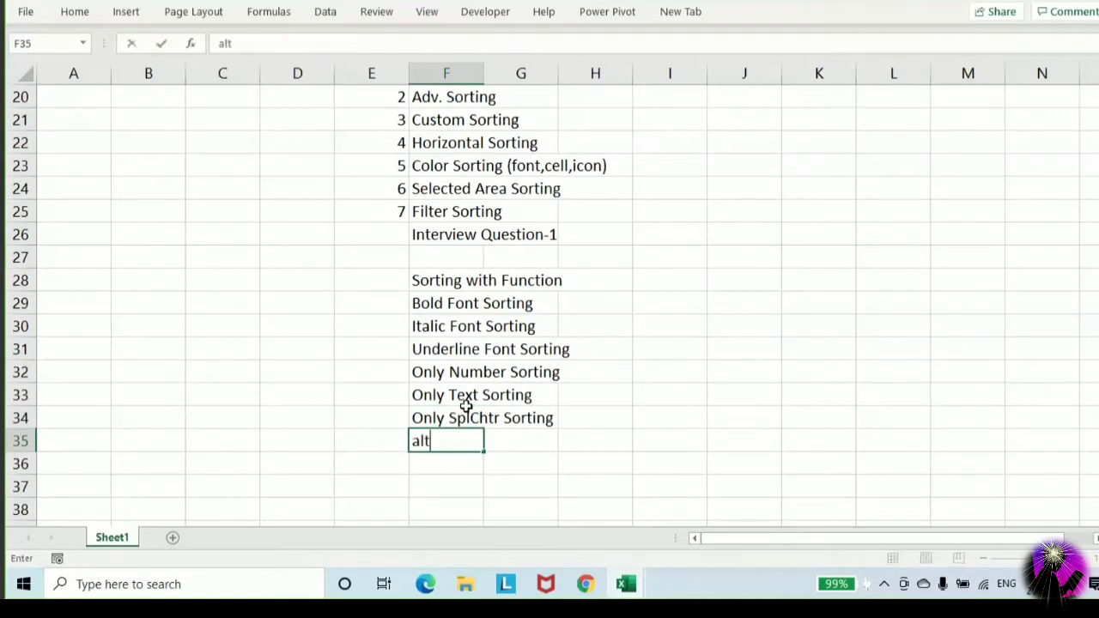
pyautogui.write('ernate sorting')
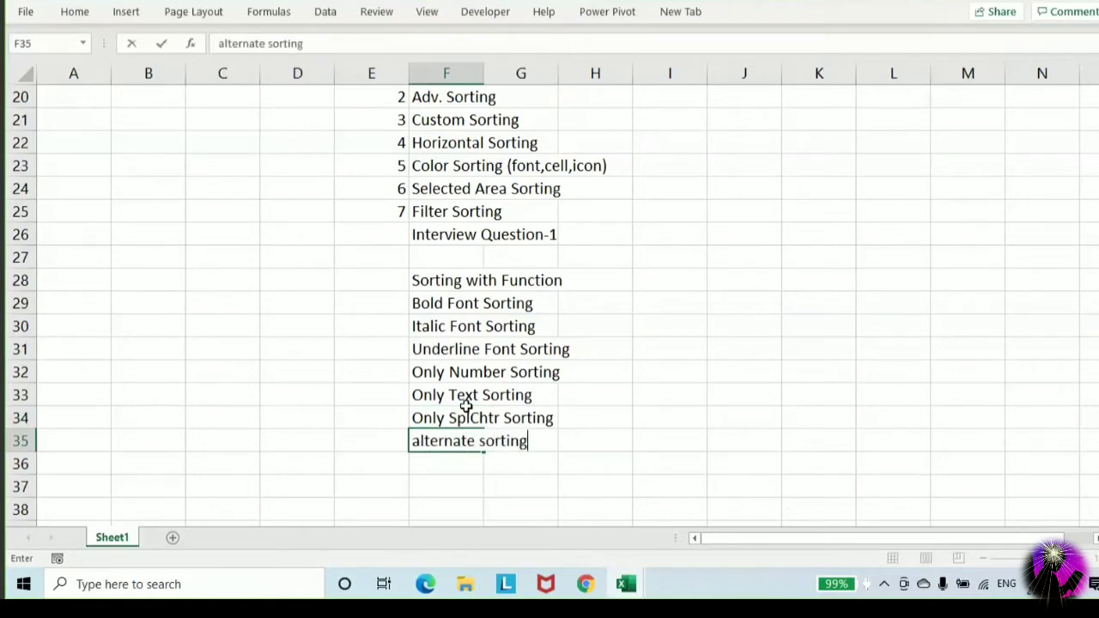
pyautogui.press('Return')
pyautogui.write('Only ')
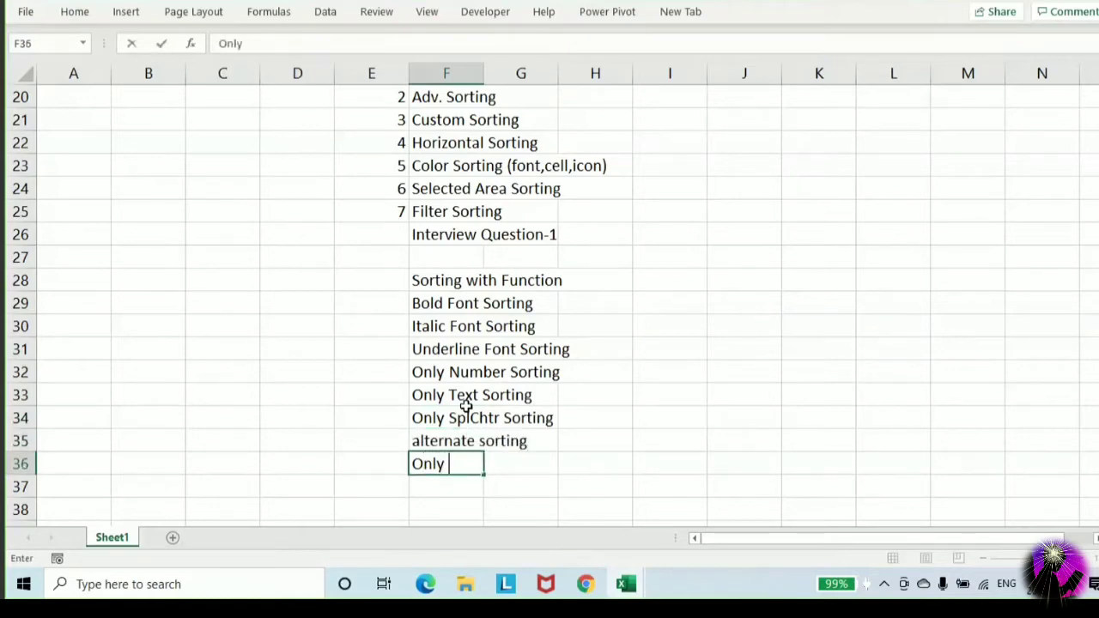
pyautogui.write('Error sorting')
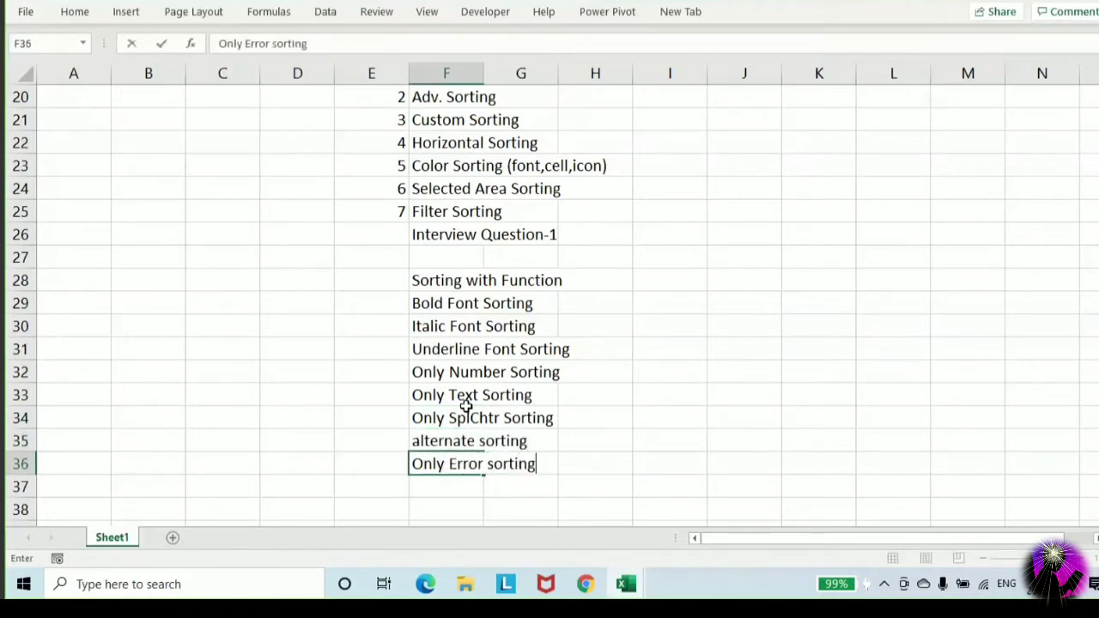
pyautogui.press('Return')
# Make the "Sorting with Function" heading in cell F28 bold and fill the cell with yellow
pyautogui.press('Up')
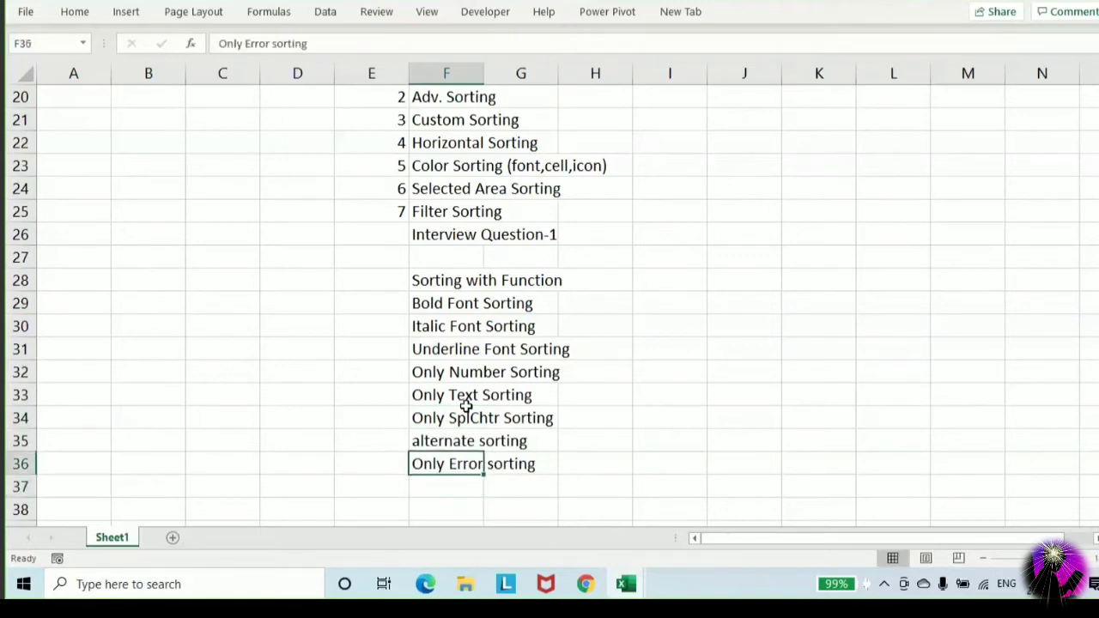
pyautogui.hotkey('ctrl', 'Up')
pyautogui.hotkey('ctrl', 'shift', 'Down')
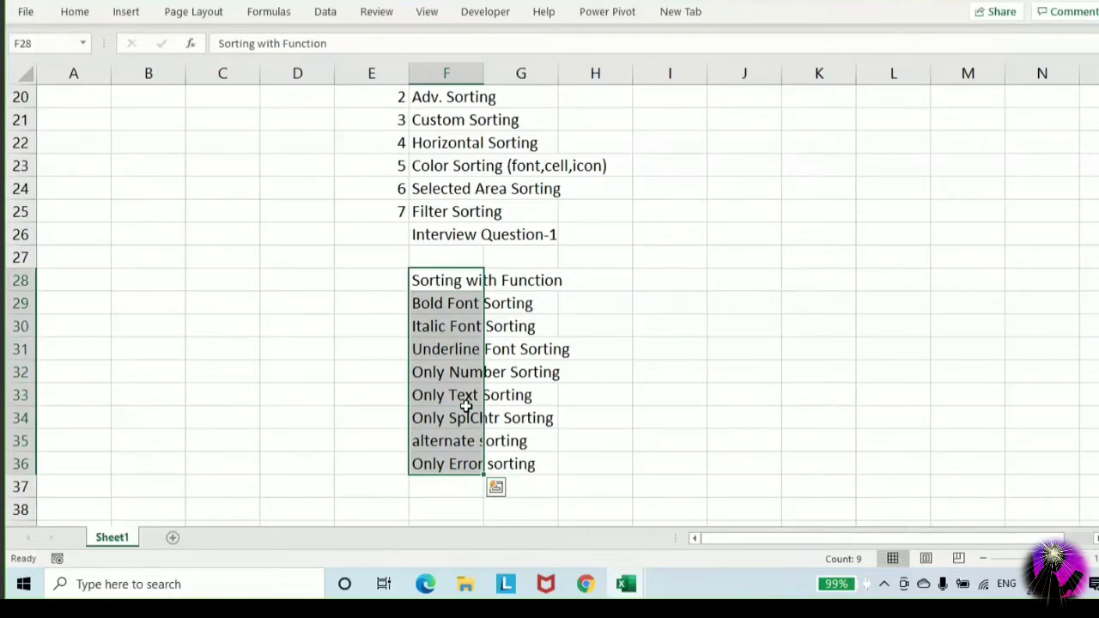
pyautogui.press('Up')
pyautogui.press('Down')
pyautogui.hotkey('ctrl', 'b')
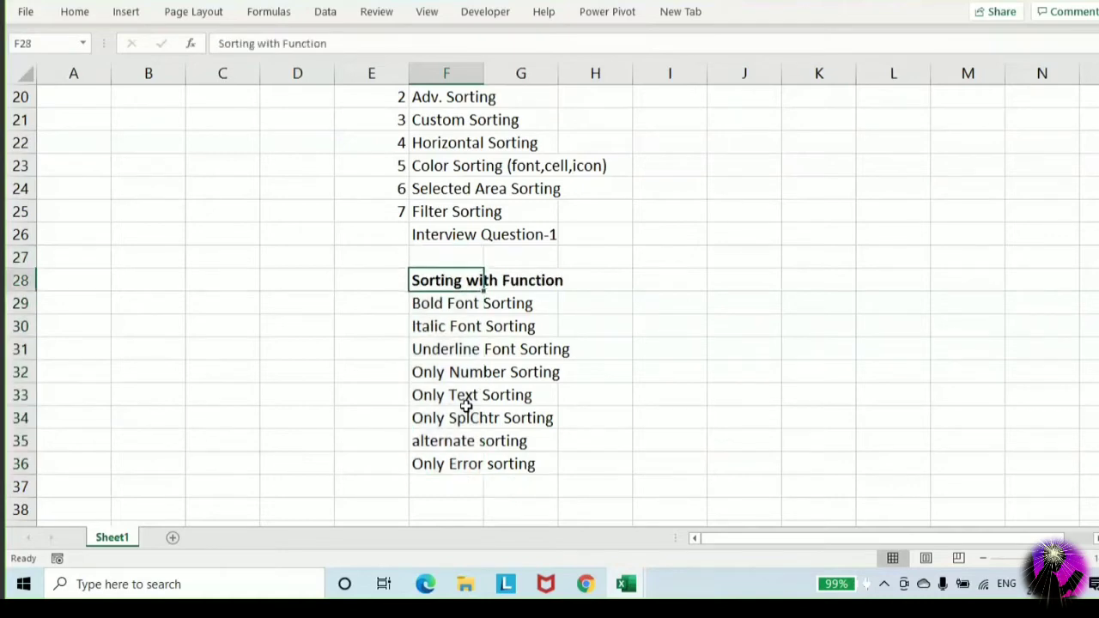
pyautogui.click(79, 12)
pyautogui.click(207, 70)
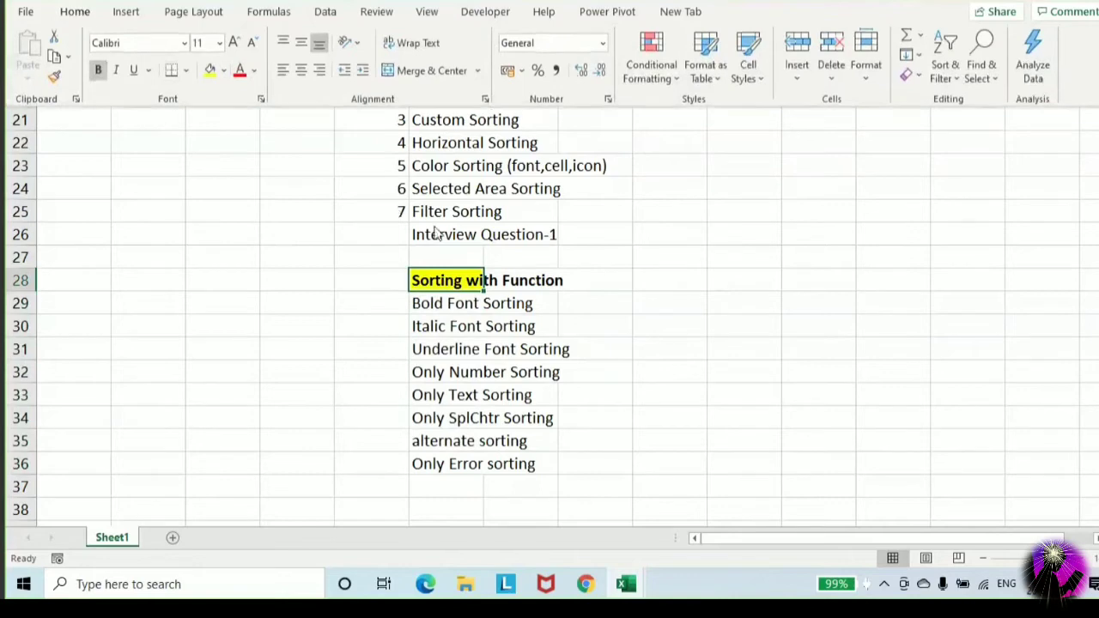
pyautogui.scroll(3, 434, 227)
pyautogui.moveTo(438, 280); pyautogui.dragTo(435, 418)
pyautogui.scroll(-1, 470, 329)
pyautogui.scroll(-1, 471, 329)
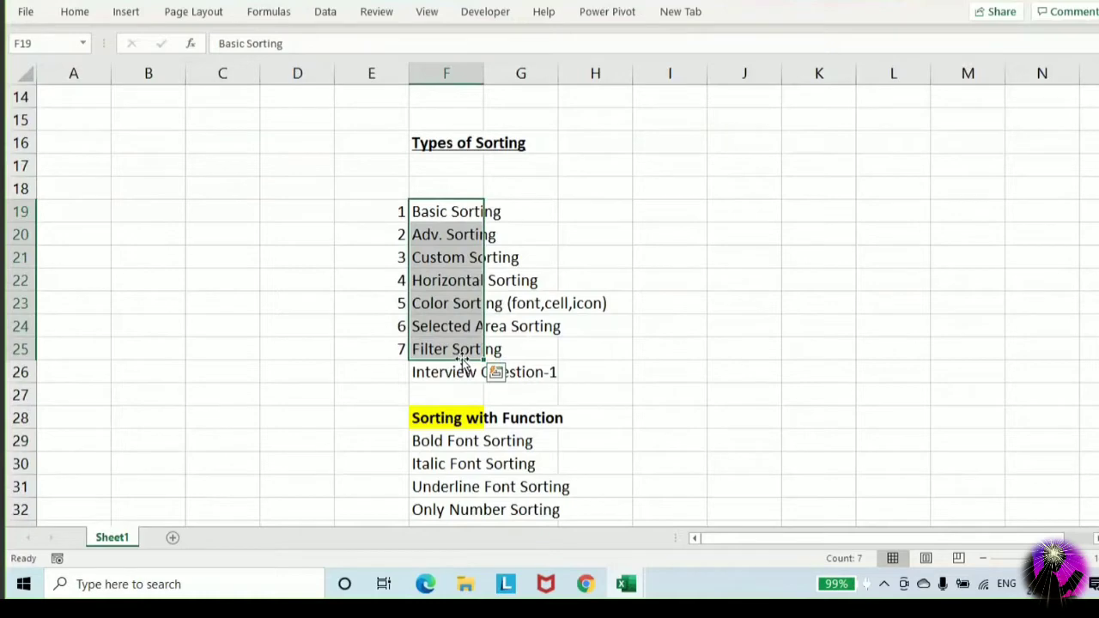
# Rename the Sheet1 worksheet as "SummarySheet"
pyautogui.rightClick(129, 542)
pyautogui.click(199, 360)
pyautogui.write('S')
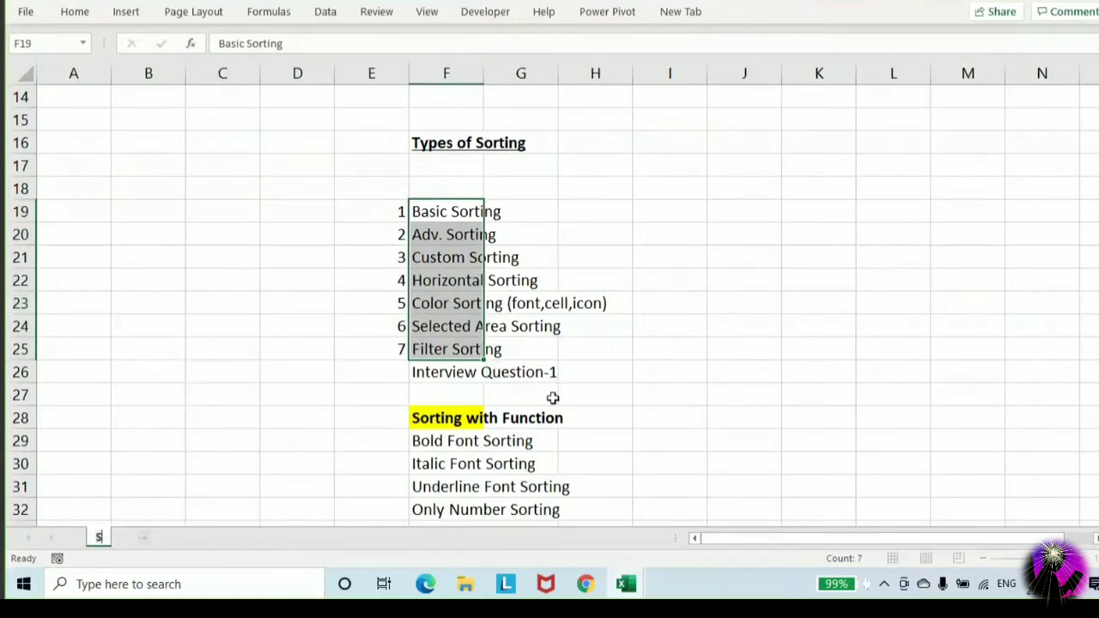
pyautogui.write('ummarySheet')
pyautogui.click(371, 256)
pyautogui.scroll(-2, 260, 383)
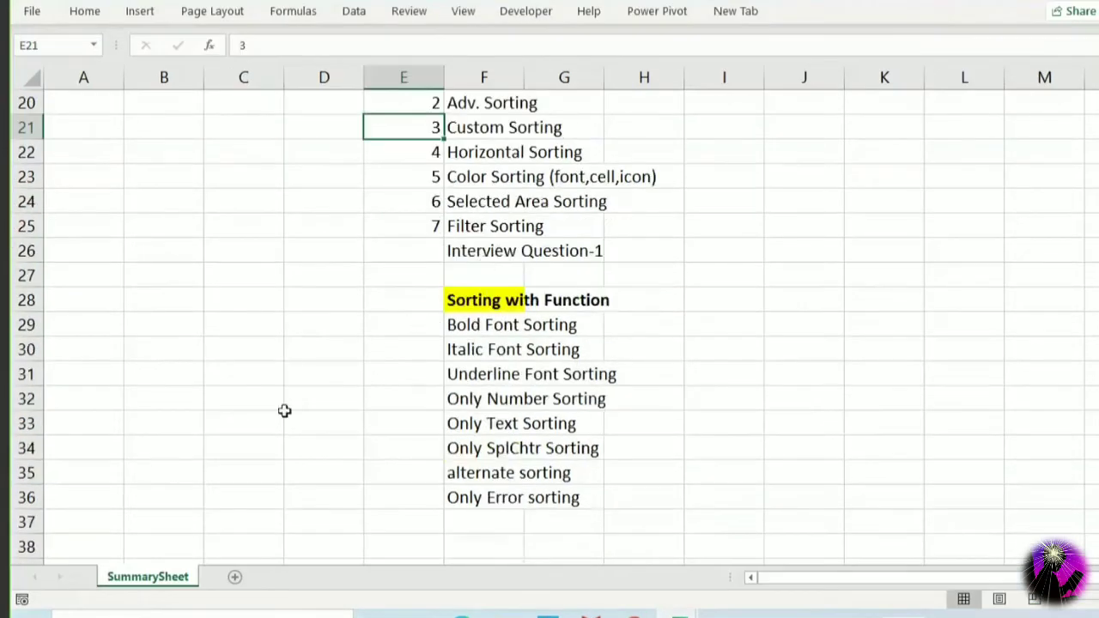
# Add a new worksheet after SummarySheet and name it "Basic Sorting"
pyautogui.click(236, 578)
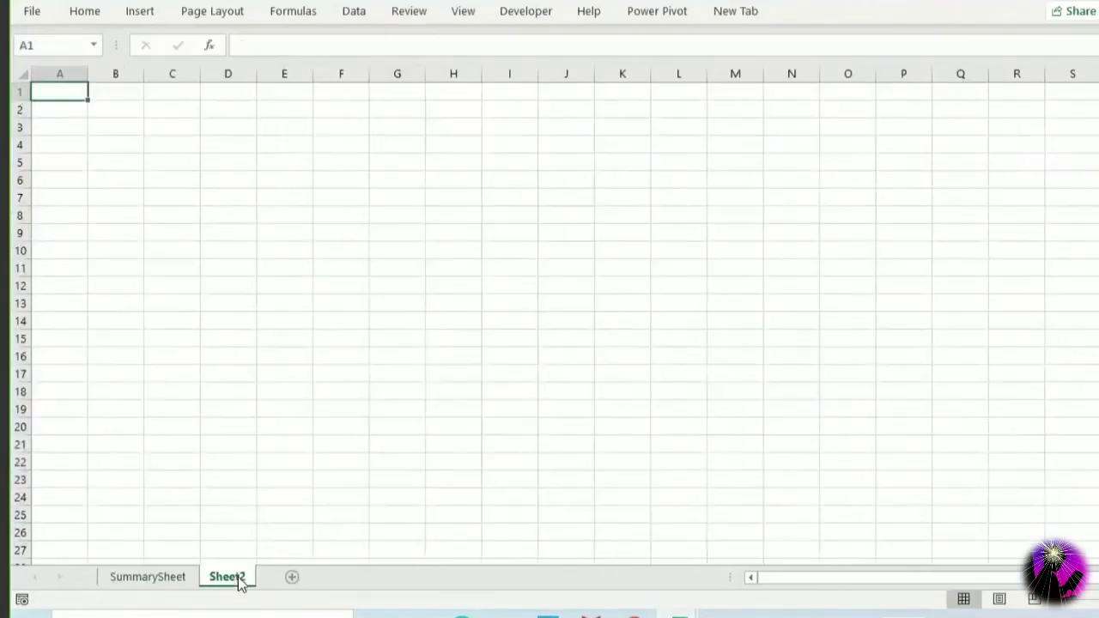
pyautogui.rightClick(228, 578)
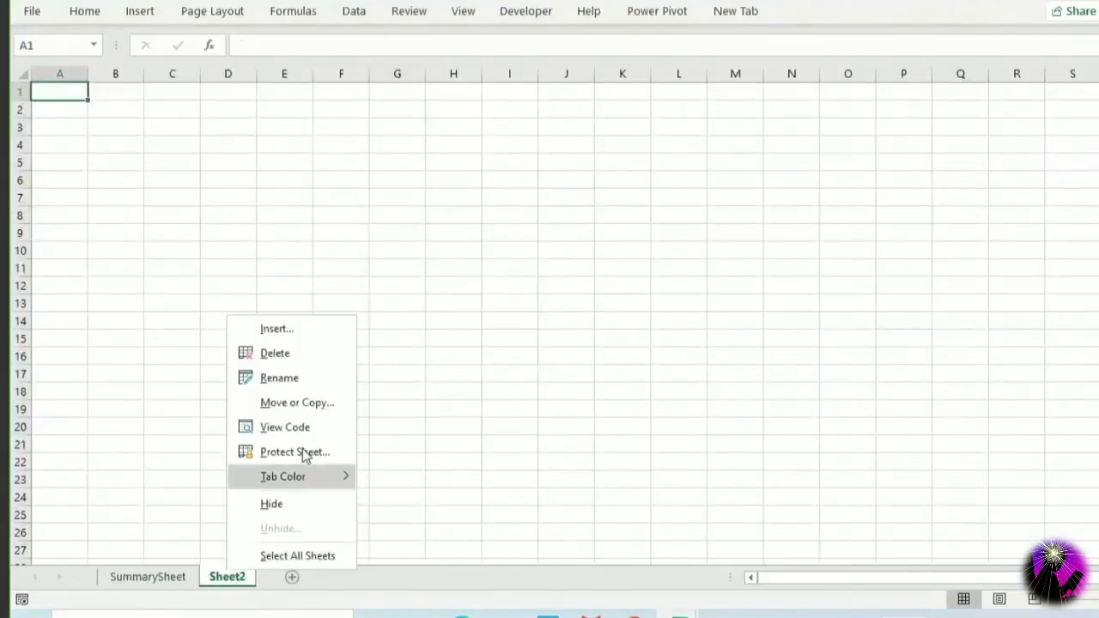
pyautogui.click(310, 379)
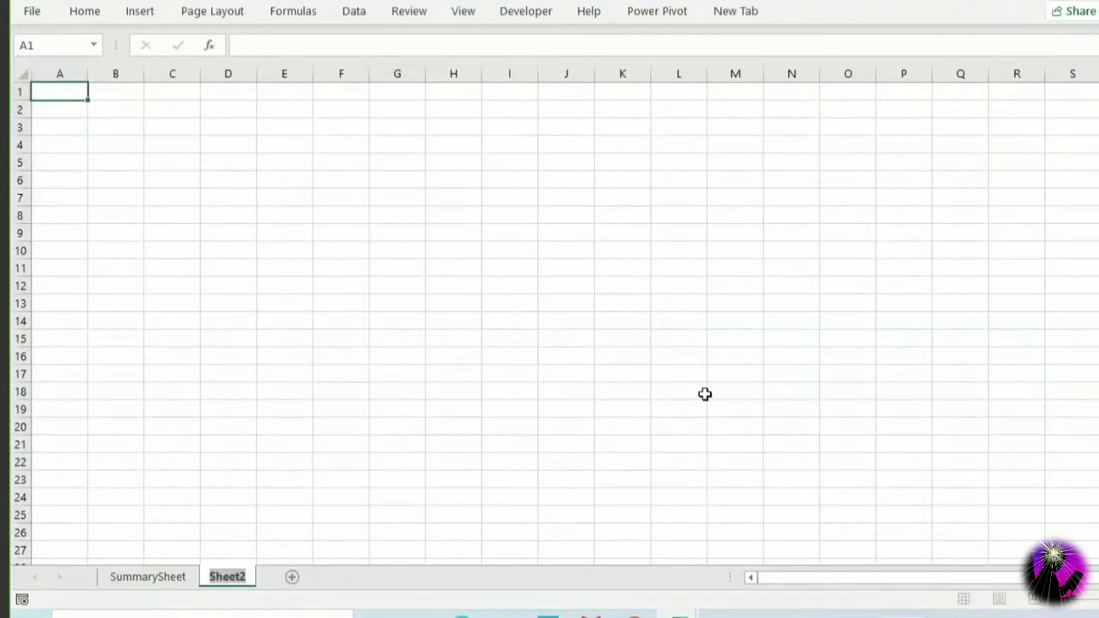
pyautogui.write('Basic Sorting')
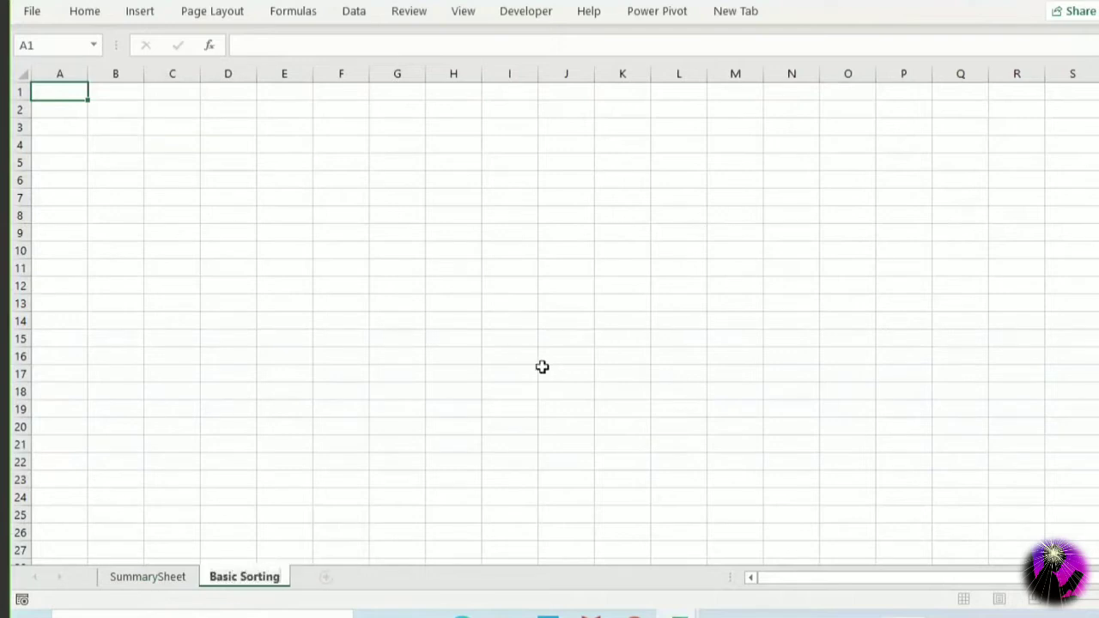
pyautogui.click(341, 269)
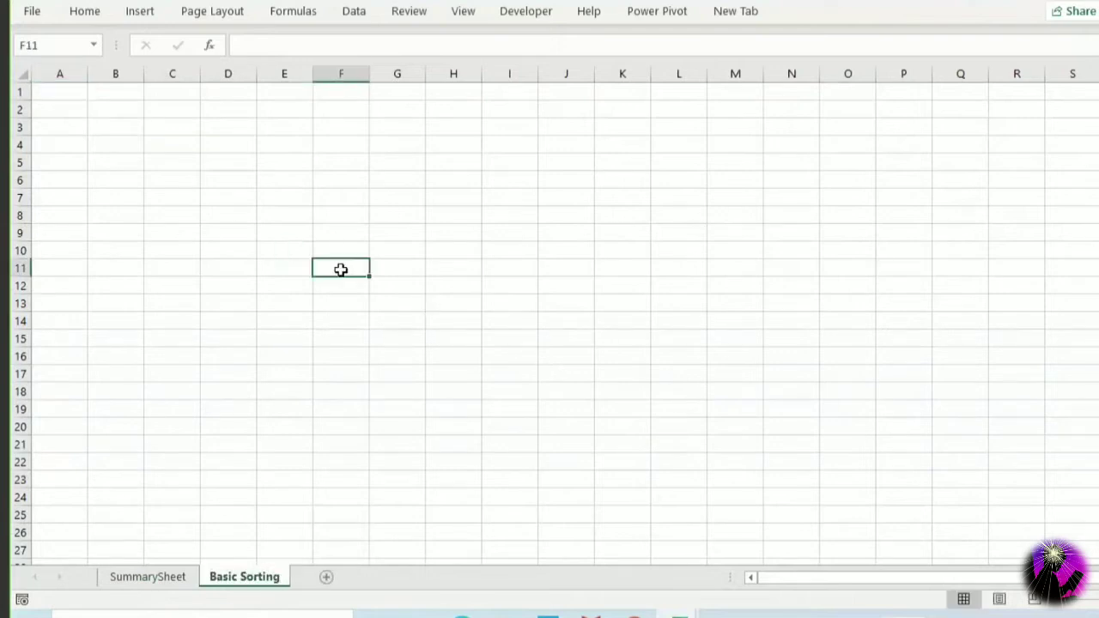
# Switch to the workbook with the agent sales data, enable editing, and copy its whole table from the Agent through the Amount column
pyautogui.click(504, 612)
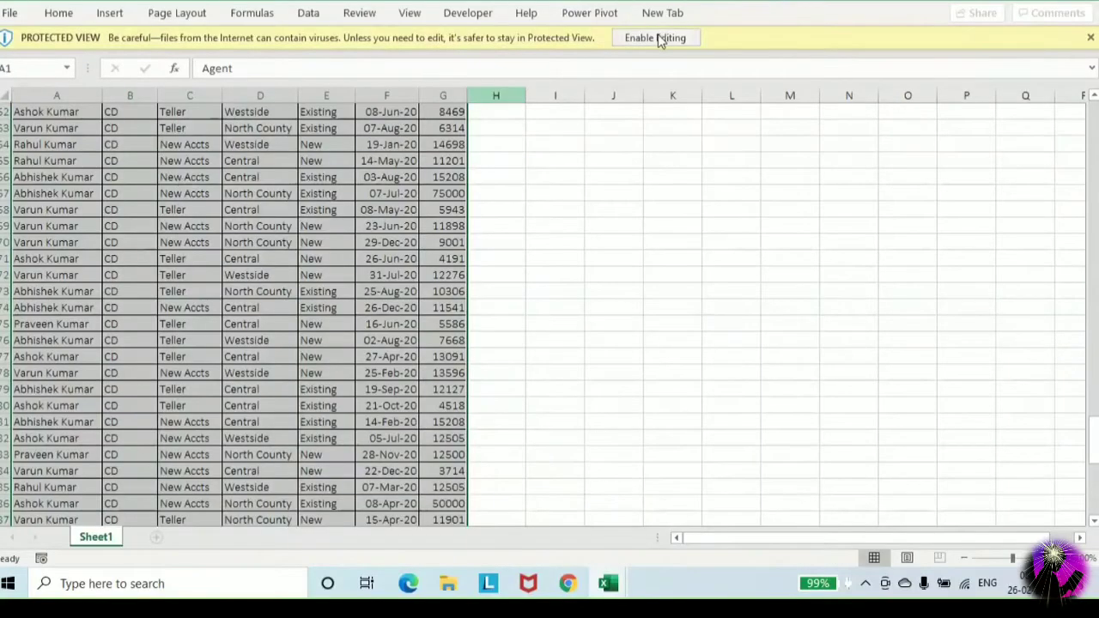
pyautogui.click(656, 38)
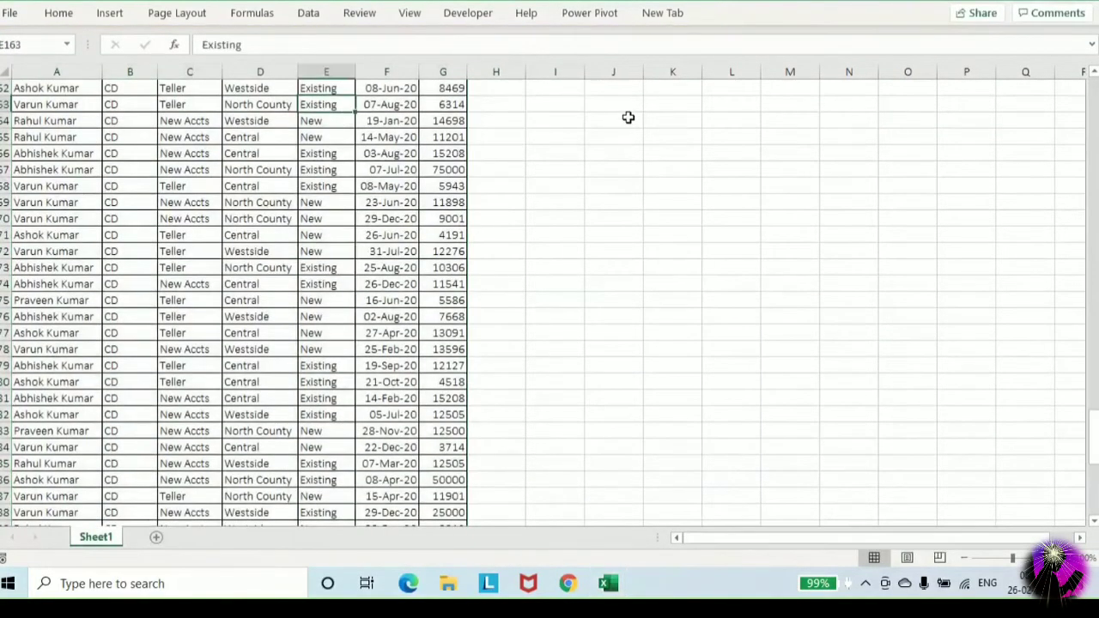
pyautogui.hotkey('ctrl', 'Up')
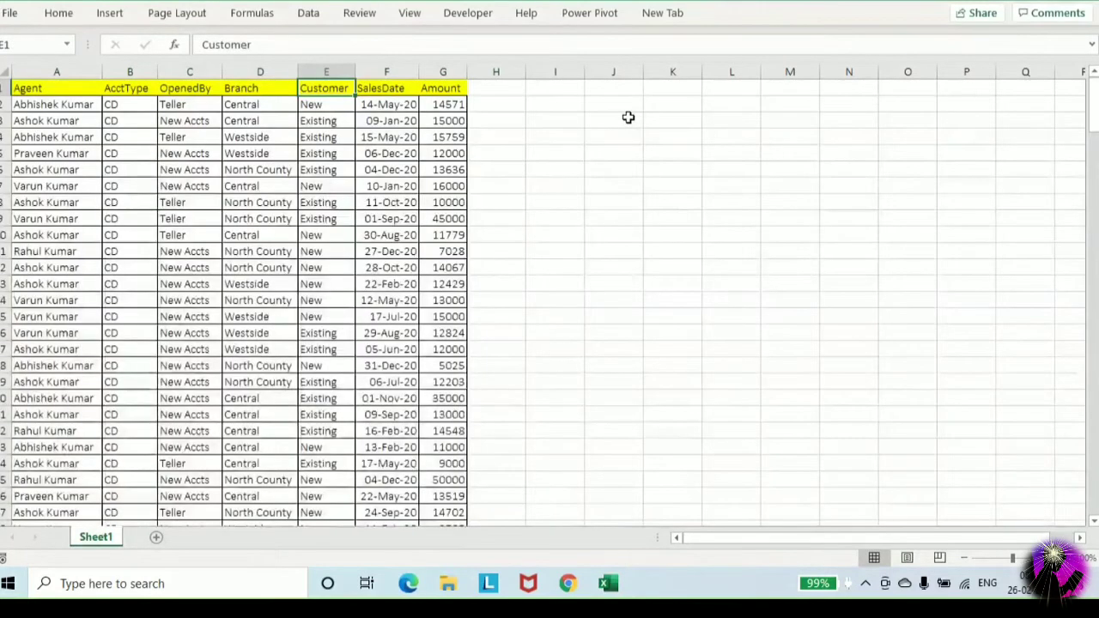
pyautogui.hotkey('ctrl', 'Left')
pyautogui.hotkey('ctrl', 'shift', 'Right')
pyautogui.hotkey('ctrl', 'shift', 'Down')
pyautogui.hotkey('ctrl', 'c')
# Paste the copied table at cell A1 of the Basic Sorting sheet and autofit its column widths
pyautogui.hotkey('ctrl', 'Tab')
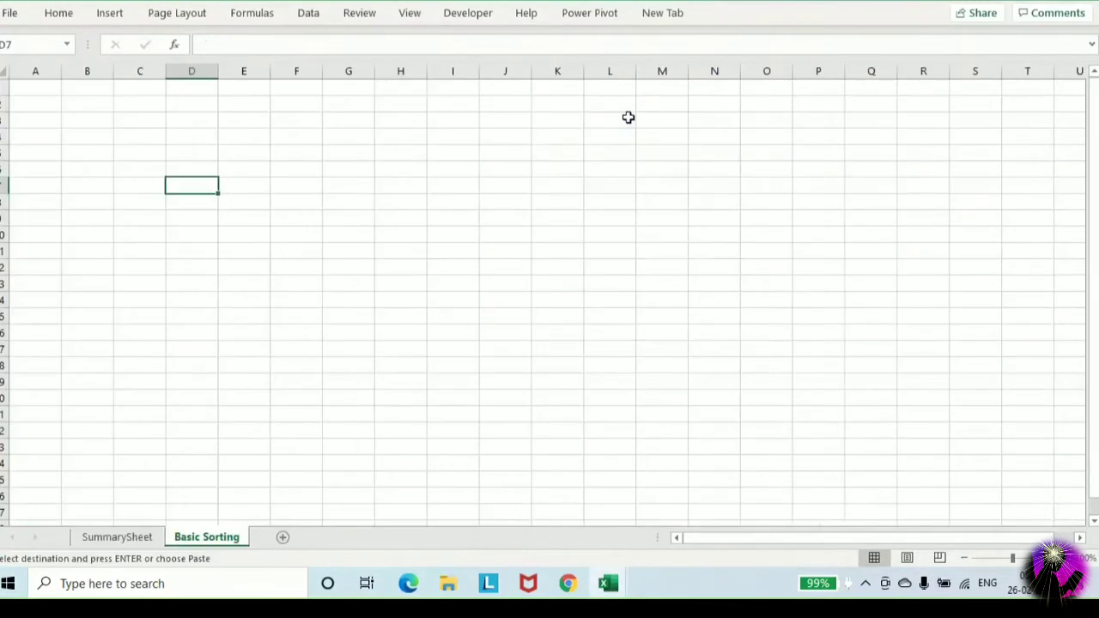
pyautogui.hotkey('ctrl', 'Up')
pyautogui.hotkey('ctrl', 'Left')
pyautogui.hotkey('ctrl', 'v')
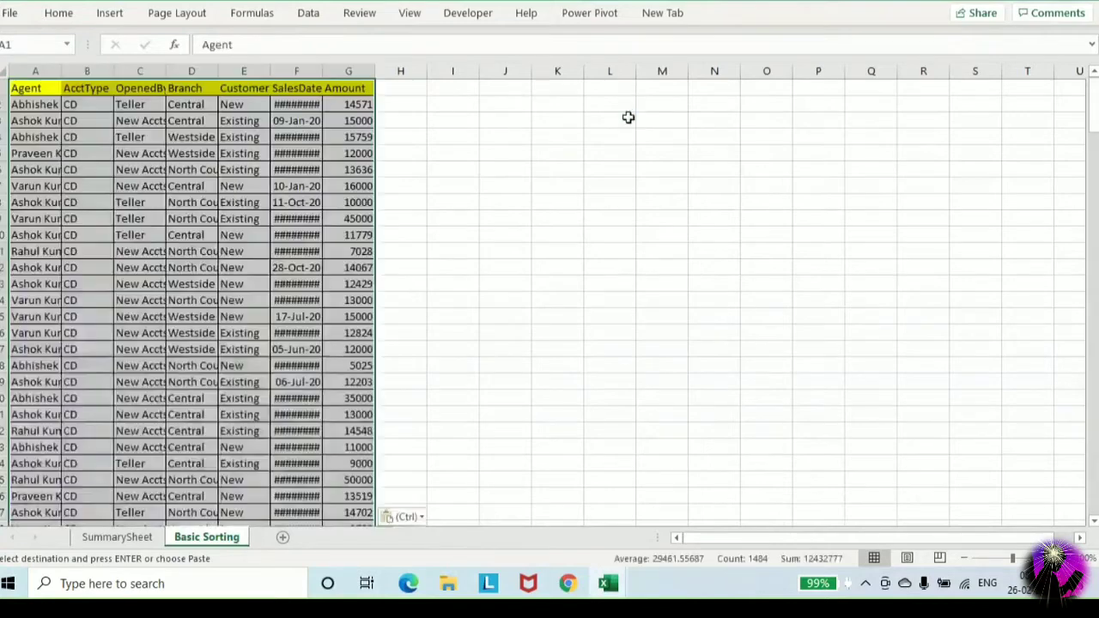
pyautogui.hotkey('alt', 'o')
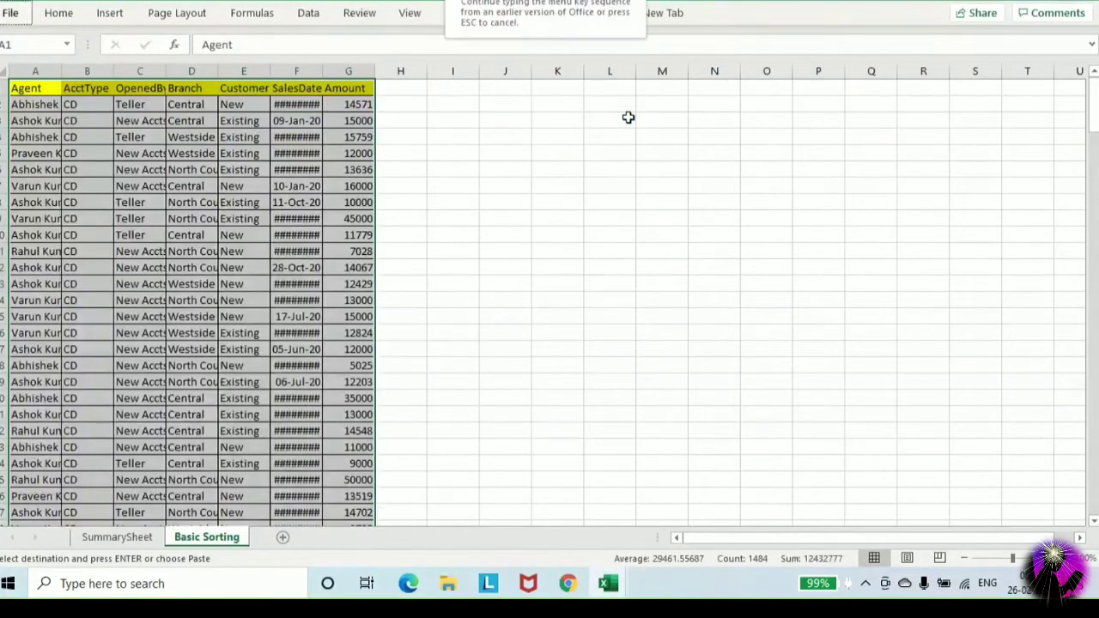
pyautogui.press('c')
pyautogui.press('a')
pyautogui.press('Down')
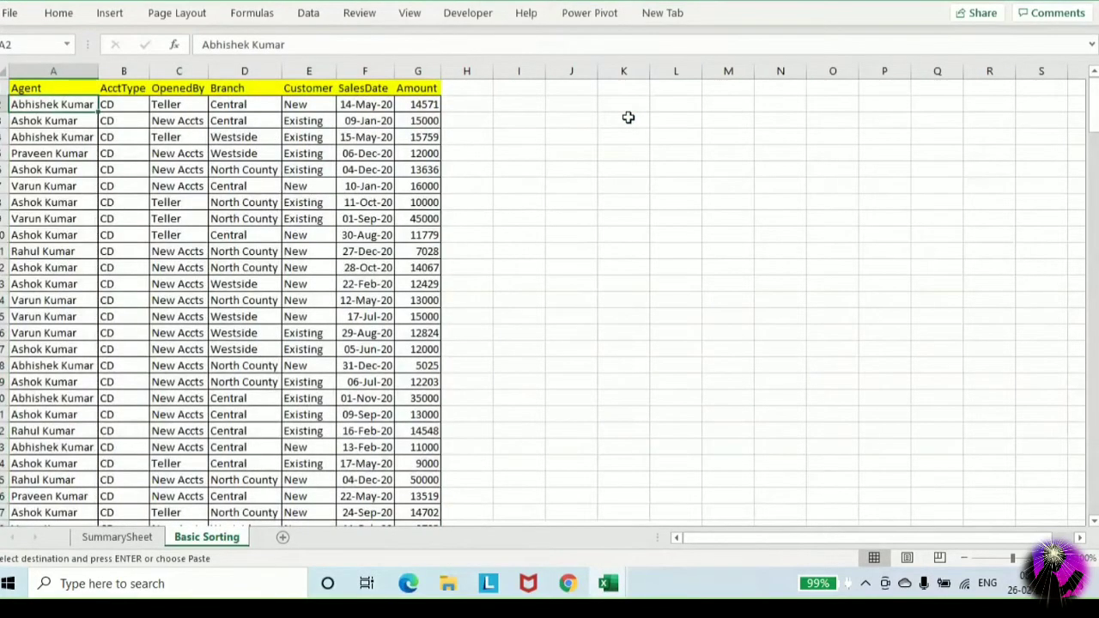
pyautogui.hotkey('ctrl', 'Down')
pyautogui.hotkey('ctrl', 'Up')
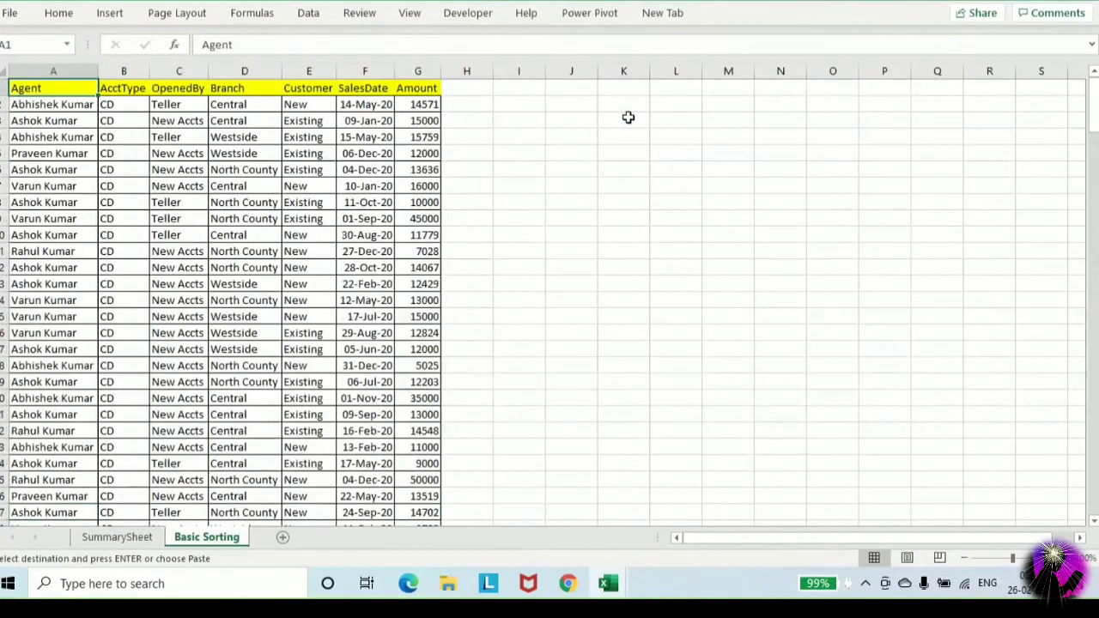
# Sort the table by the Agent column from A to Z, and again from Z to A
pyautogui.click(76, 105)
pyautogui.rightClick(75, 105)
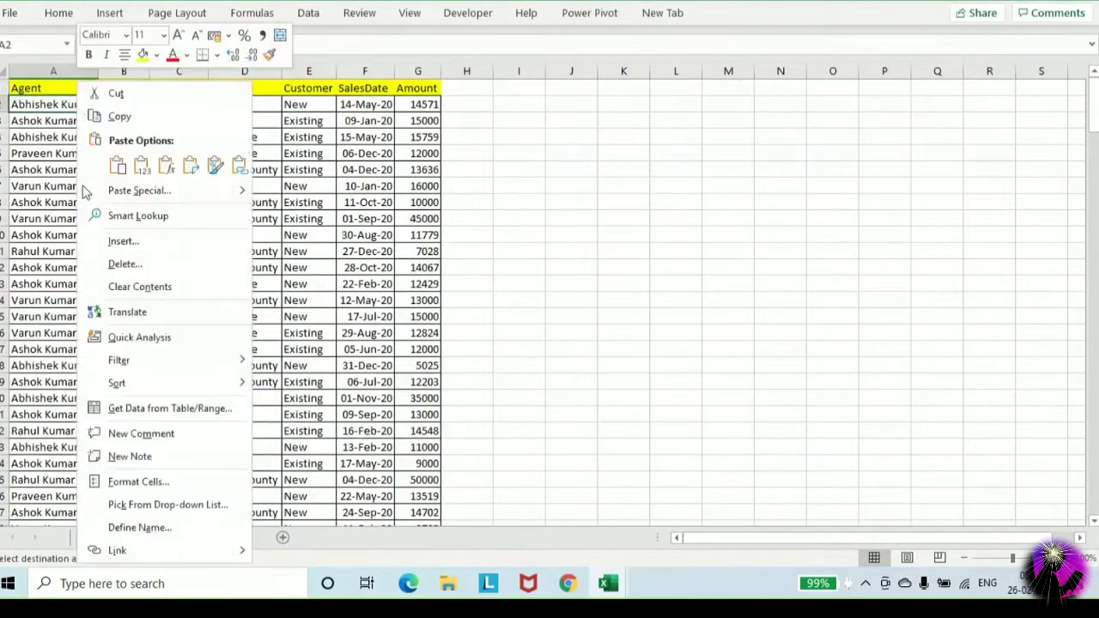
pyautogui.moveTo(180, 387)
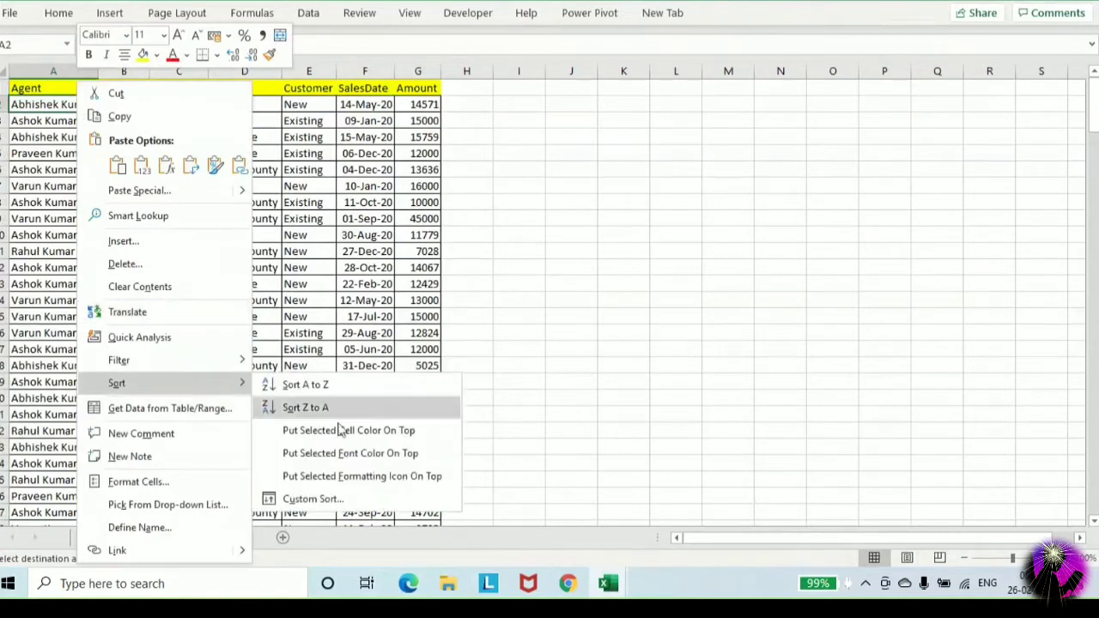
pyautogui.click(330, 383)
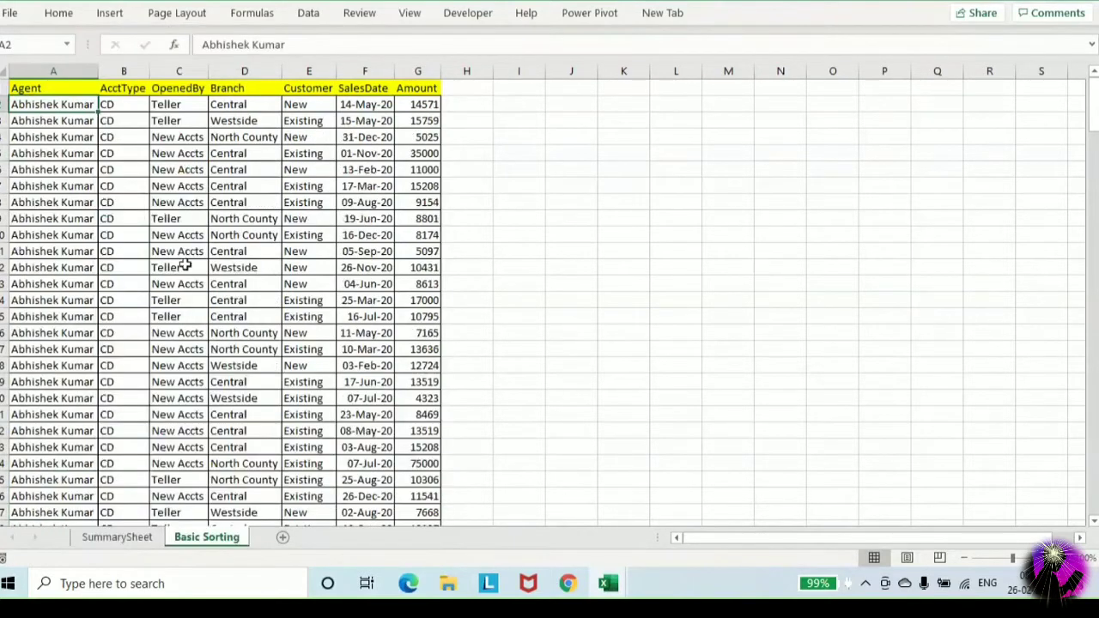
pyautogui.rightClick(63, 98)
pyautogui.moveTo(159, 387)
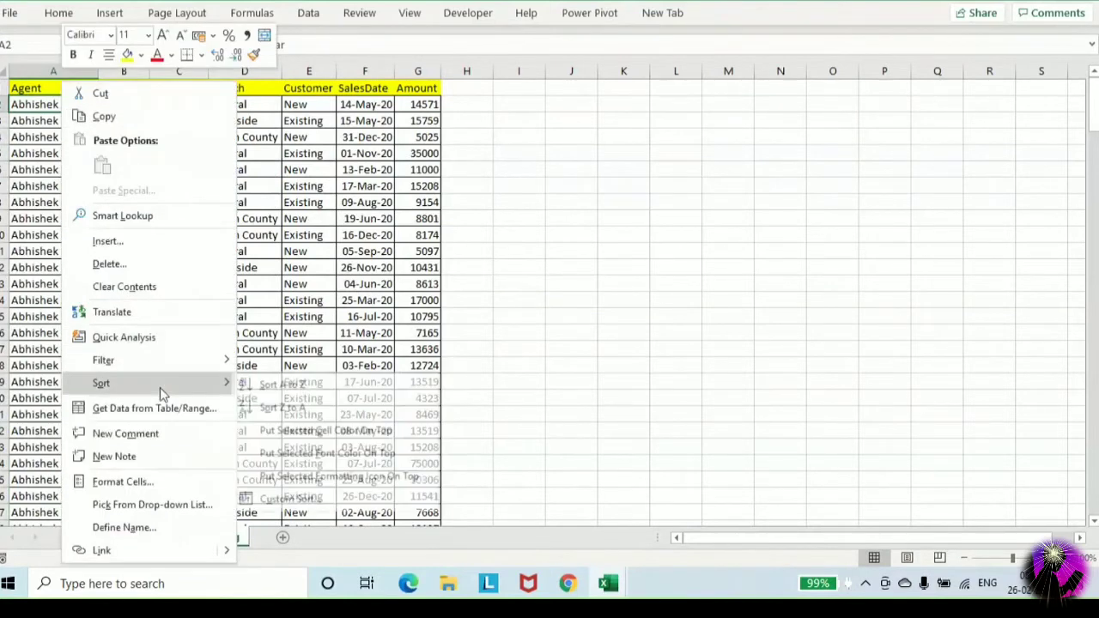
pyautogui.click(292, 411)
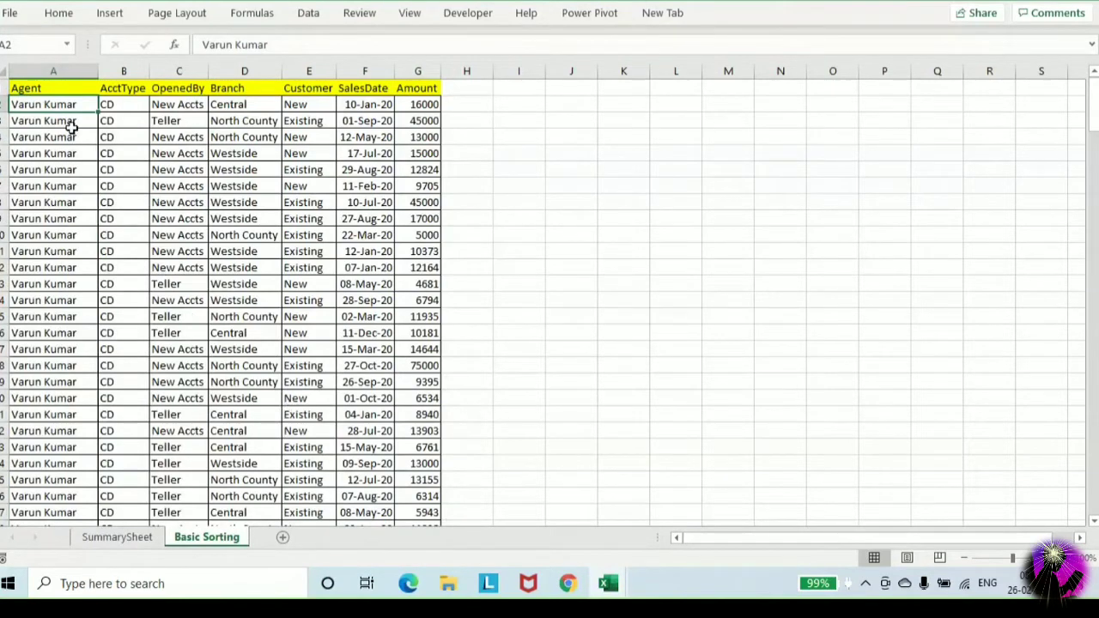
# Sort the table by the Amount column from largest to smallest
pyautogui.rightClick(420, 101)
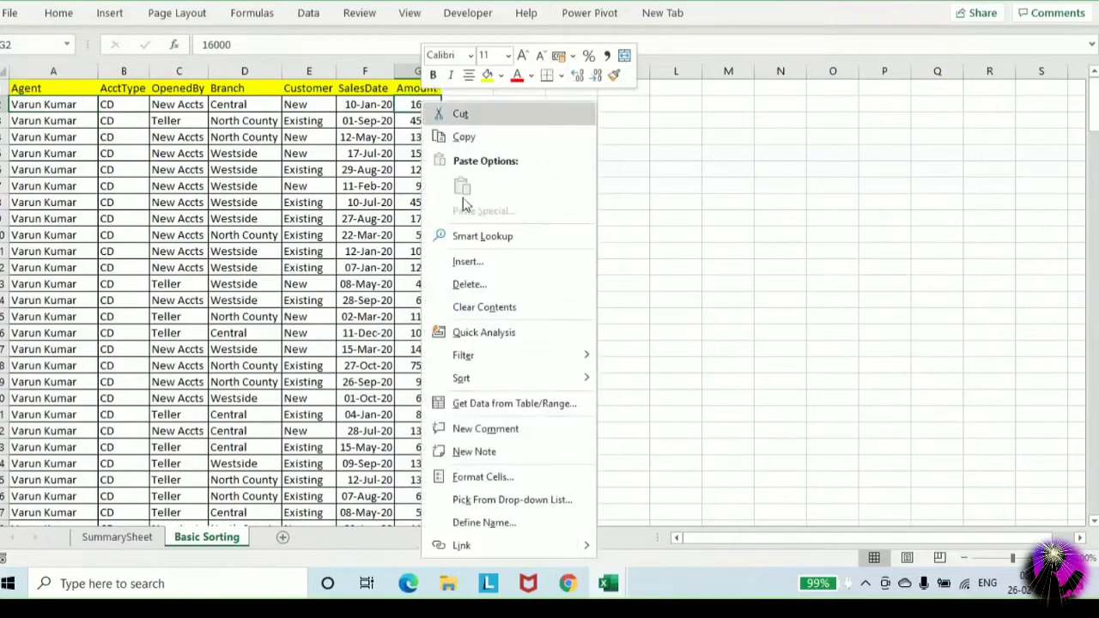
pyautogui.moveTo(505, 378)
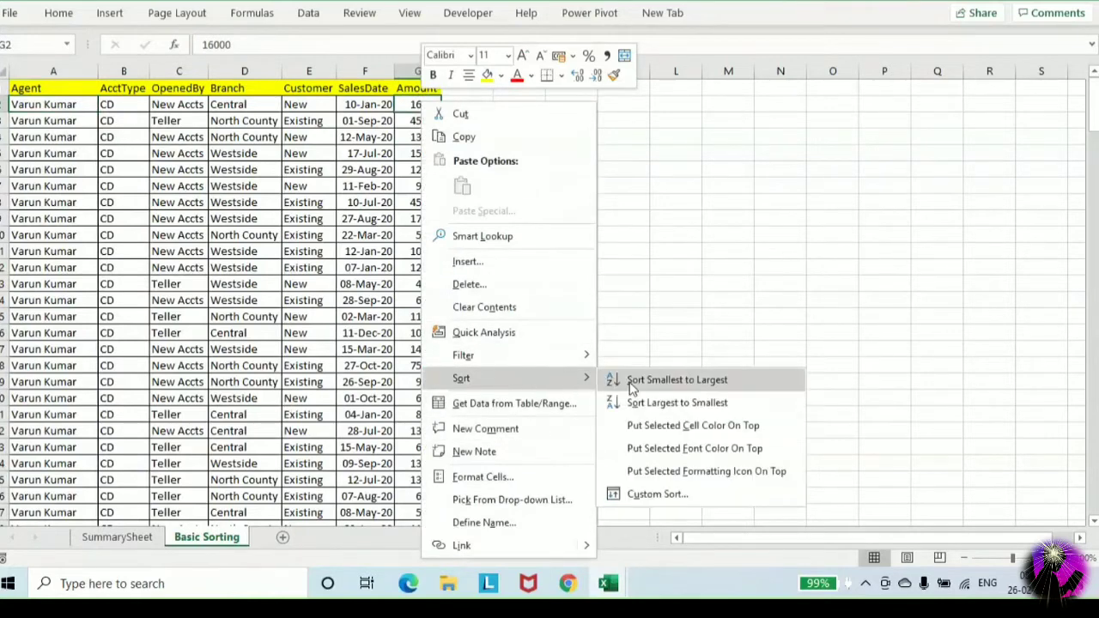
pyautogui.click(658, 402)
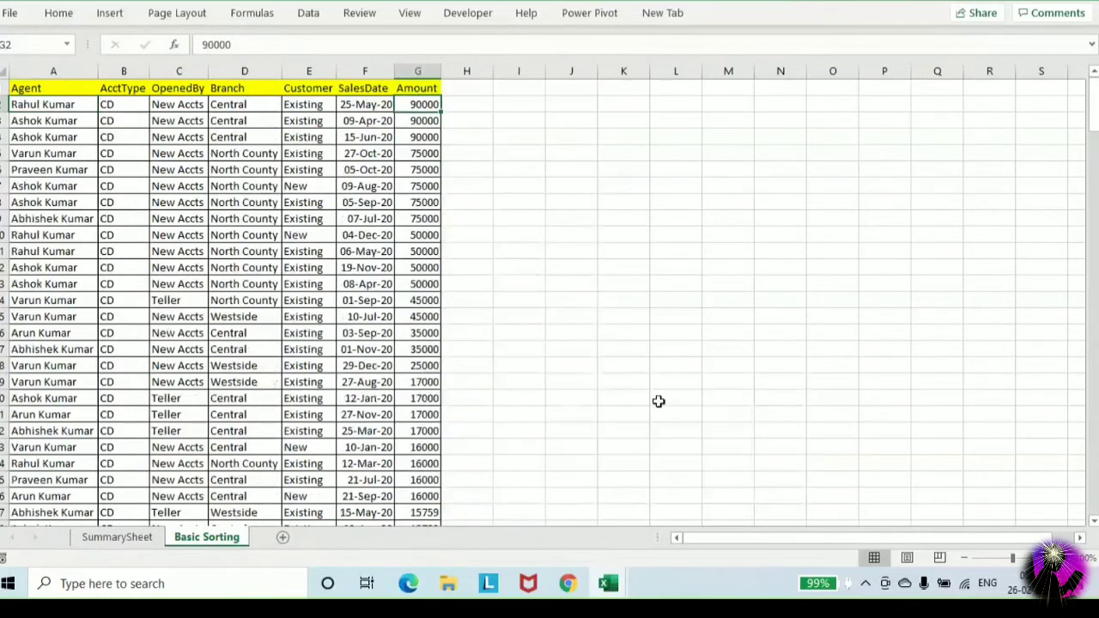
# Sort the table by the SalesDate column from oldest to newest
pyautogui.rightClick(357, 101)
pyautogui.moveTo(511, 378)
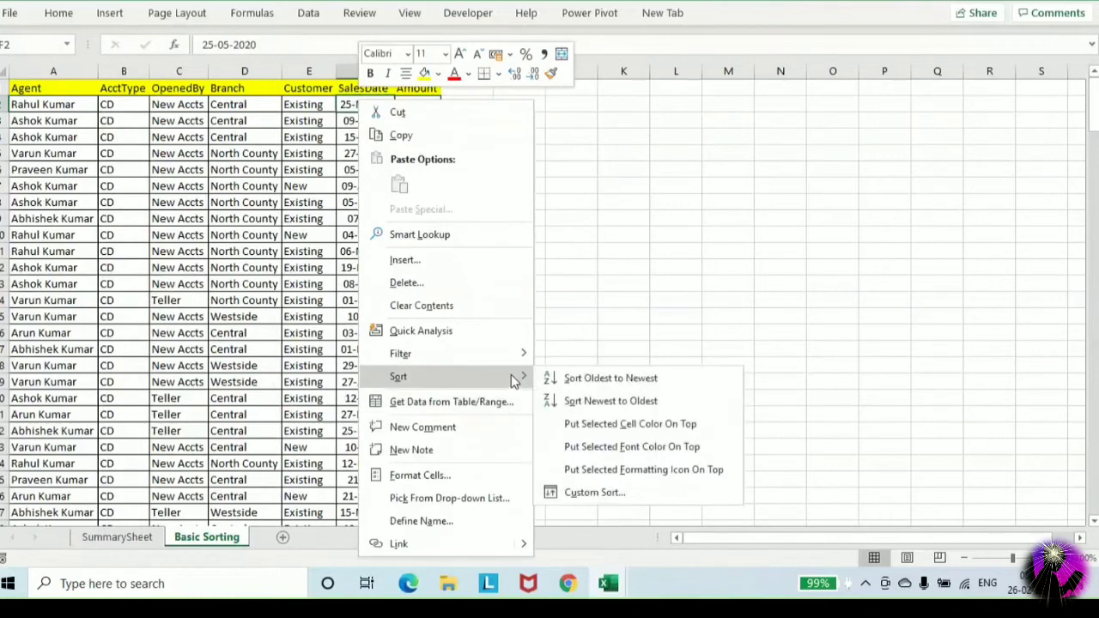
pyautogui.click(590, 380)
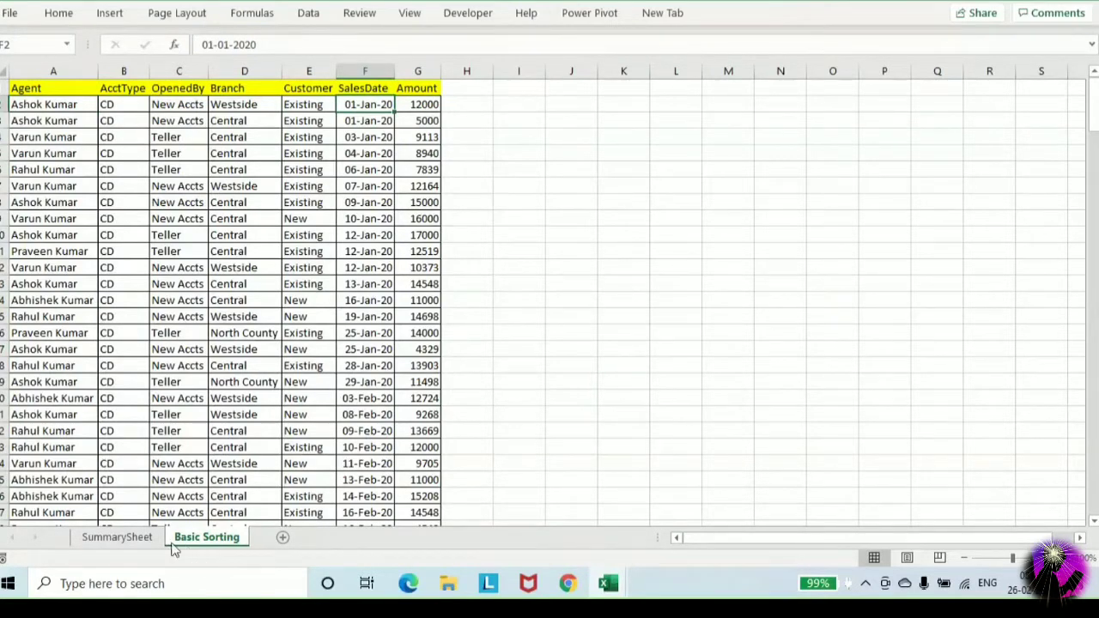
# On SummarySheet, widen column F to fit the sorting topics and enter "Done" beside Basic Sorting in G19
pyautogui.click(143, 542)
pyautogui.scroll(4, 450, 266)
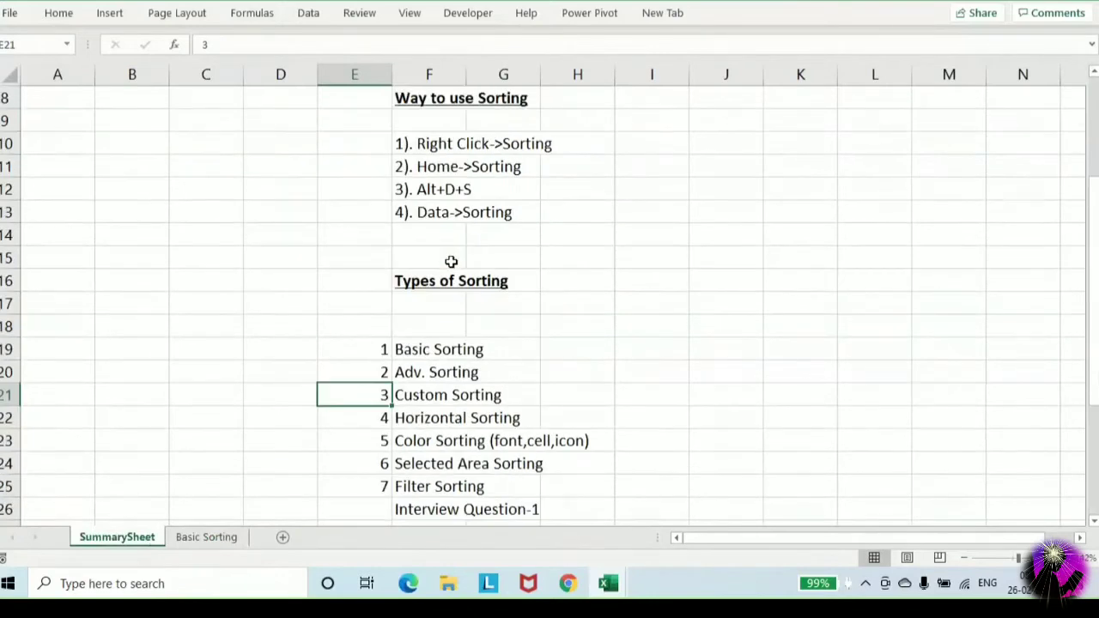
pyautogui.scroll(-2, 451, 257)
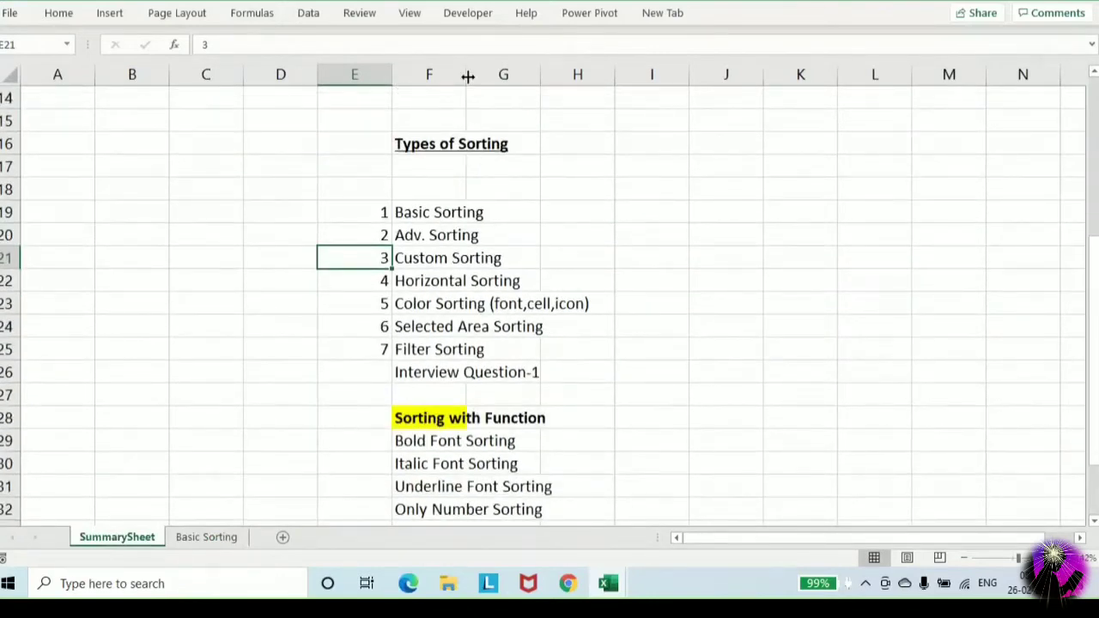
pyautogui.moveTo(467, 75); pyautogui.dragTo(590, 83)
pyautogui.click(593, 213)
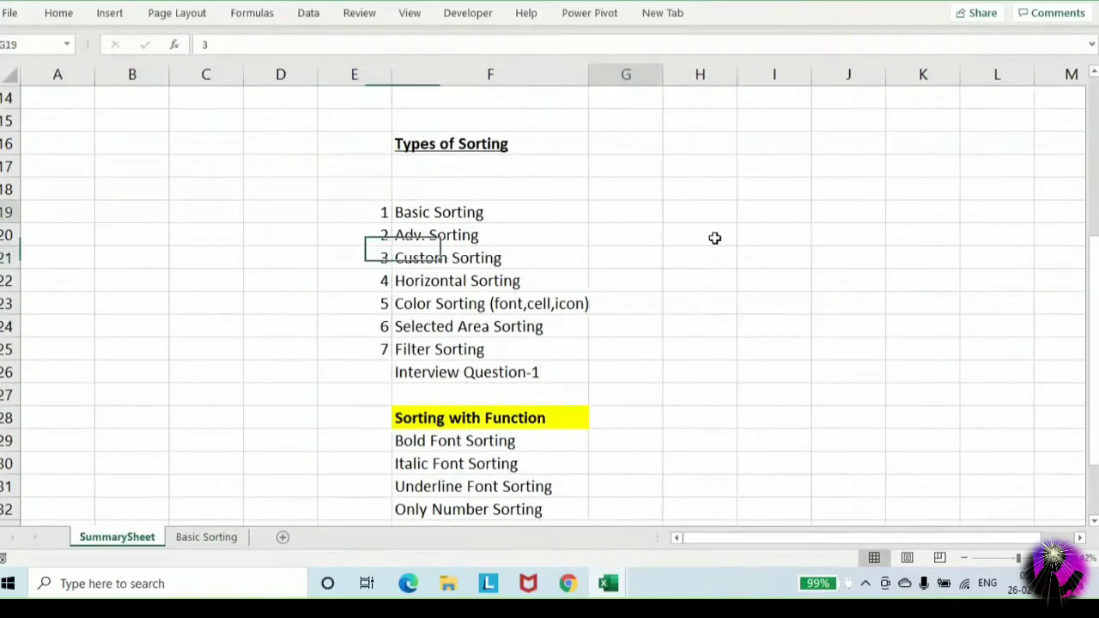
pyautogui.write('Done')
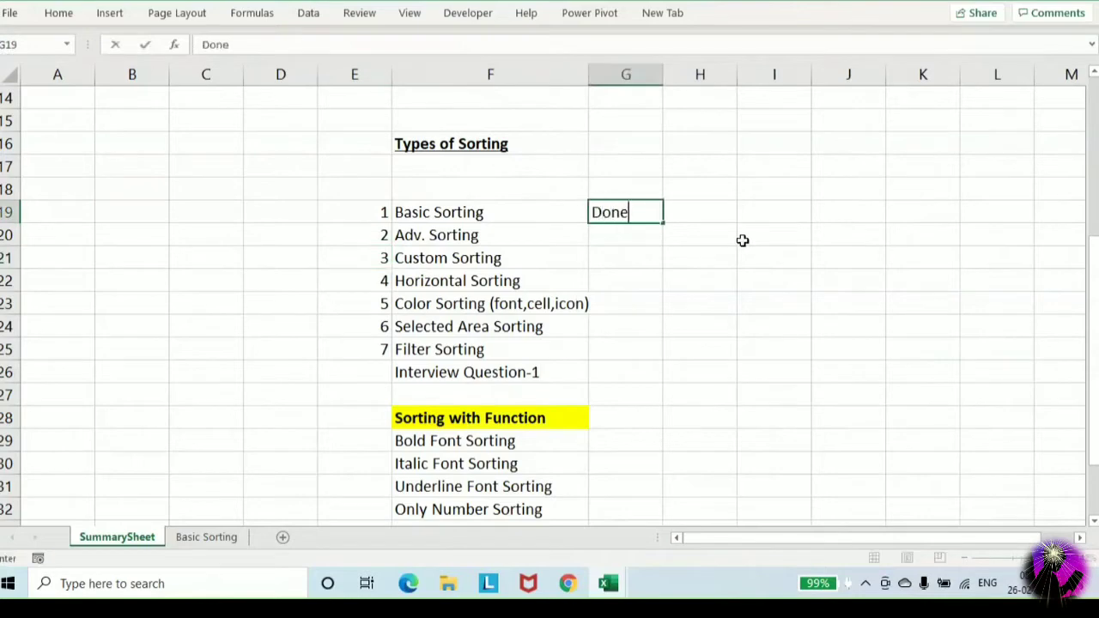
pyautogui.press('Return')
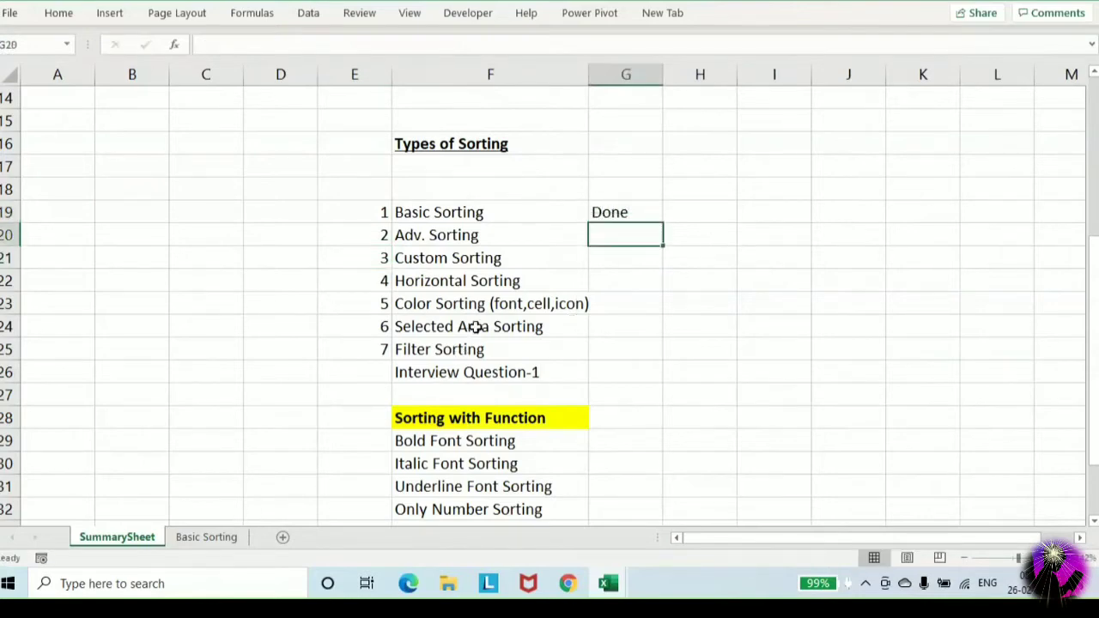
# On the Basic Sorting sheet, reapply the SalesDate sort by cell values from oldest to newest through the Sort dialog
pyautogui.click(194, 541)
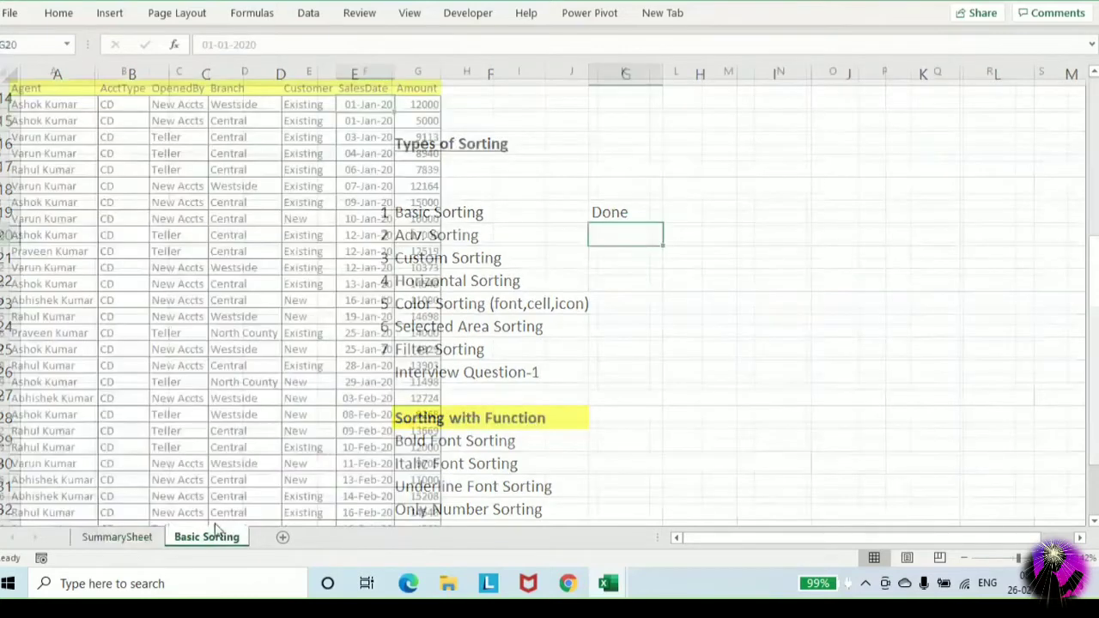
pyautogui.click(81, 106)
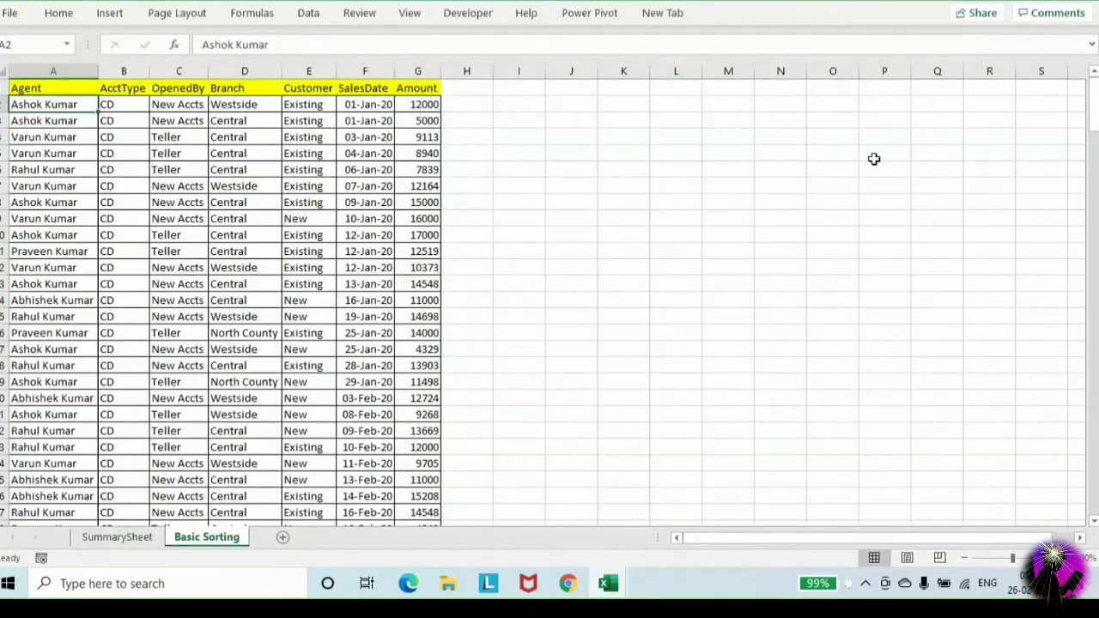
pyautogui.hotkey('alt', 'd')
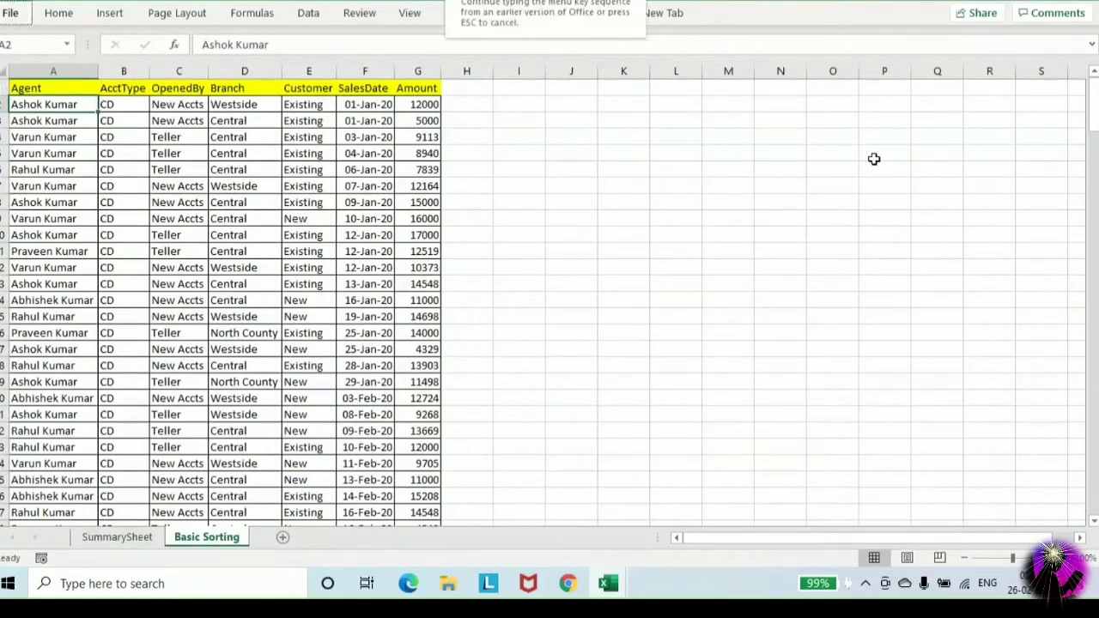
pyautogui.press('s')
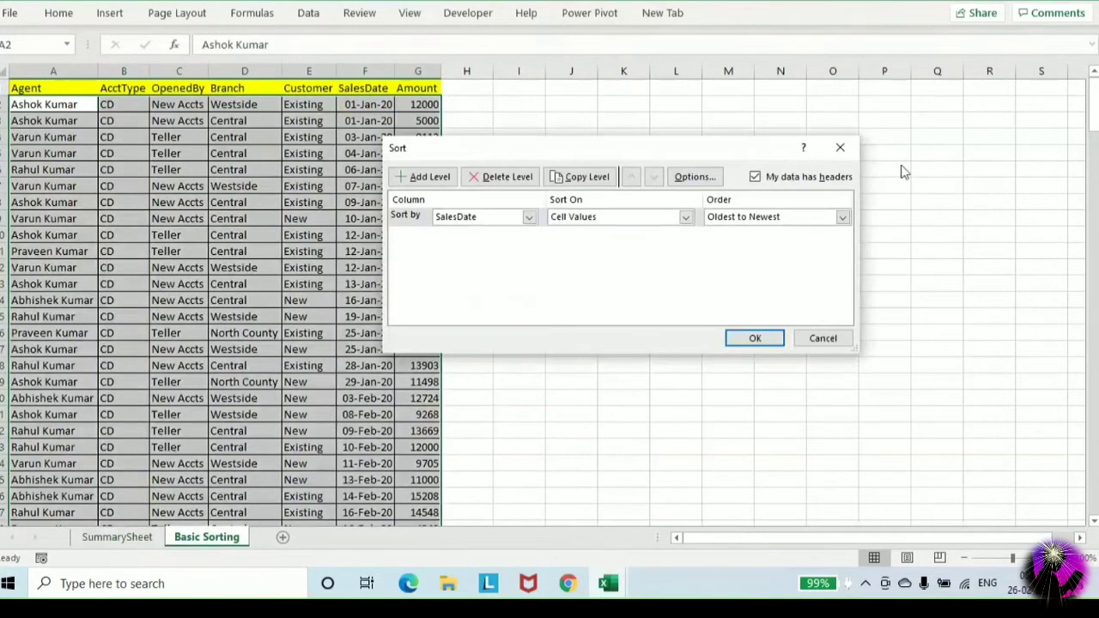
pyautogui.click(754, 340)
# Sort the Basic Sorting table by SalesDate from newest to oldest
pyautogui.hotkey('alt', 'a')
pyautogui.press('s')
pyautogui.press('s')
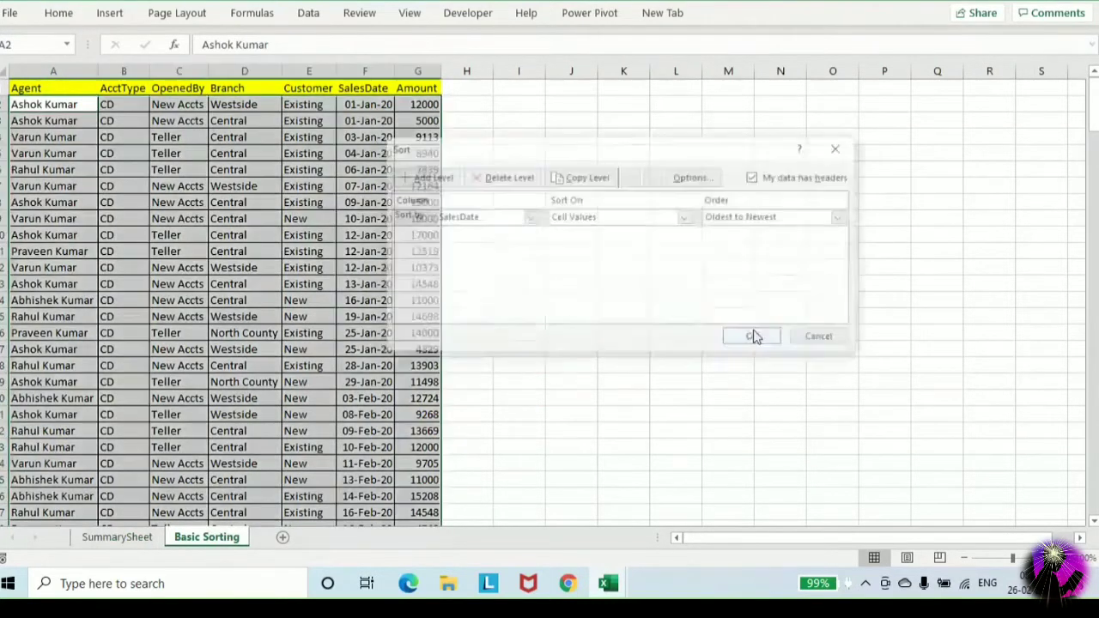
pyautogui.click(767, 218)
pyautogui.click(743, 244)
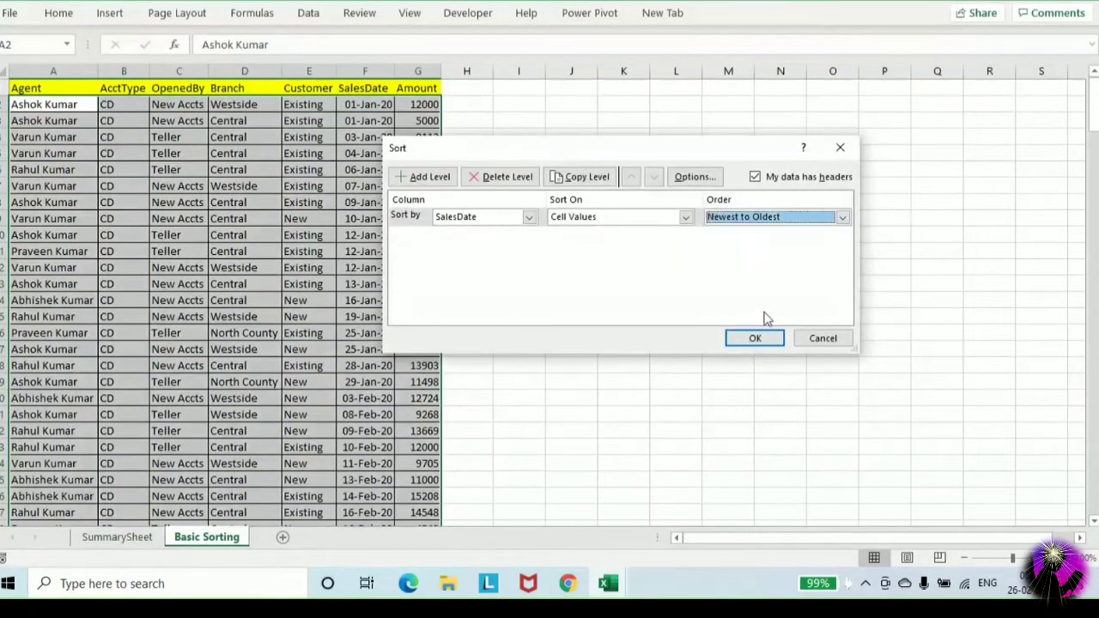
pyautogui.click(755, 340)
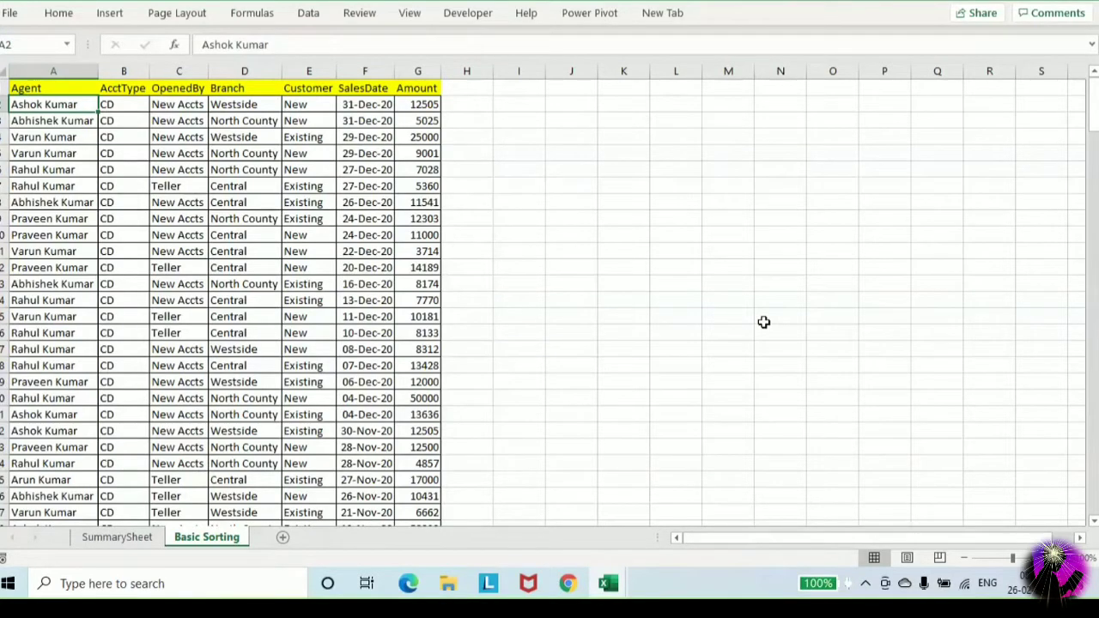
# Review the sorting topics on SummarySheet and add a blank worksheet after Basic Sorting
pyautogui.click(134, 538)
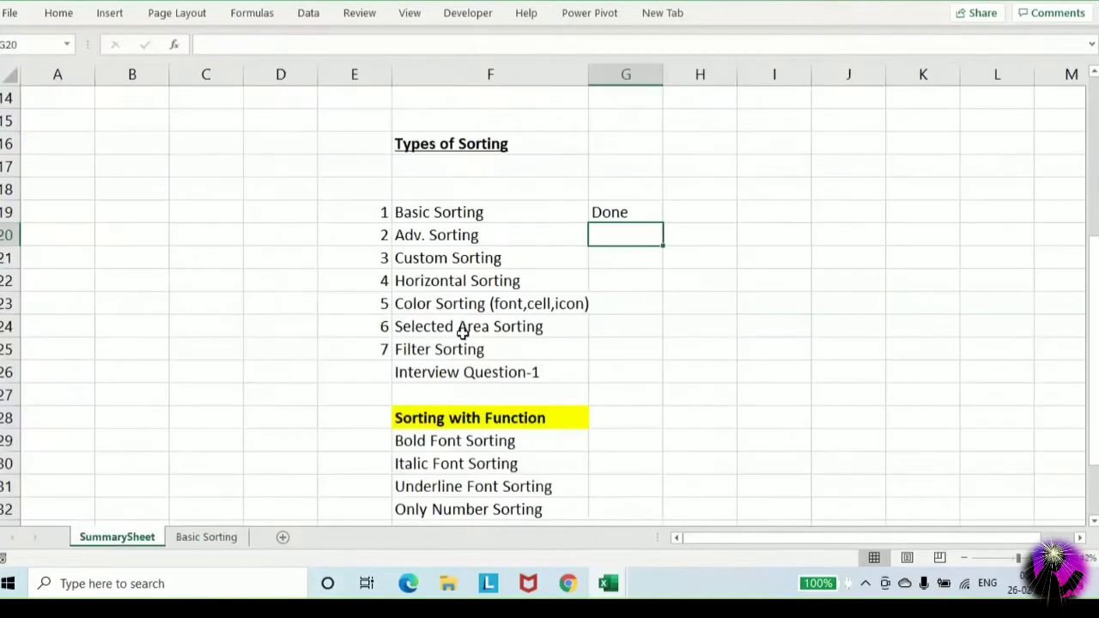
pyautogui.scroll(-1, 462, 333)
pyautogui.moveTo(458, 259); pyautogui.dragTo(646, 257)
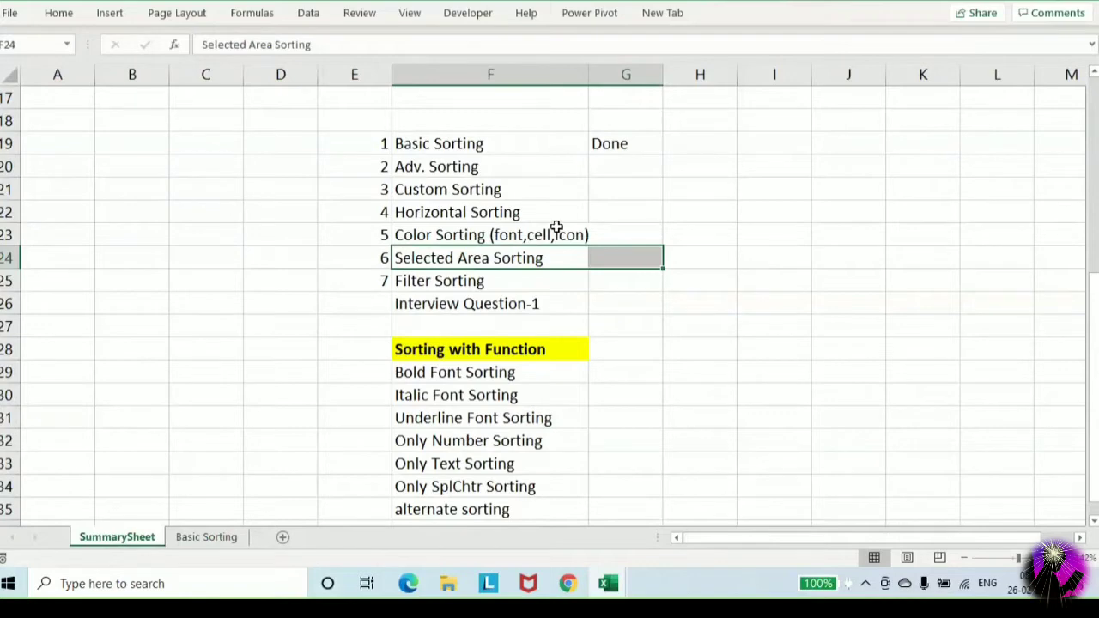
pyautogui.click(225, 541)
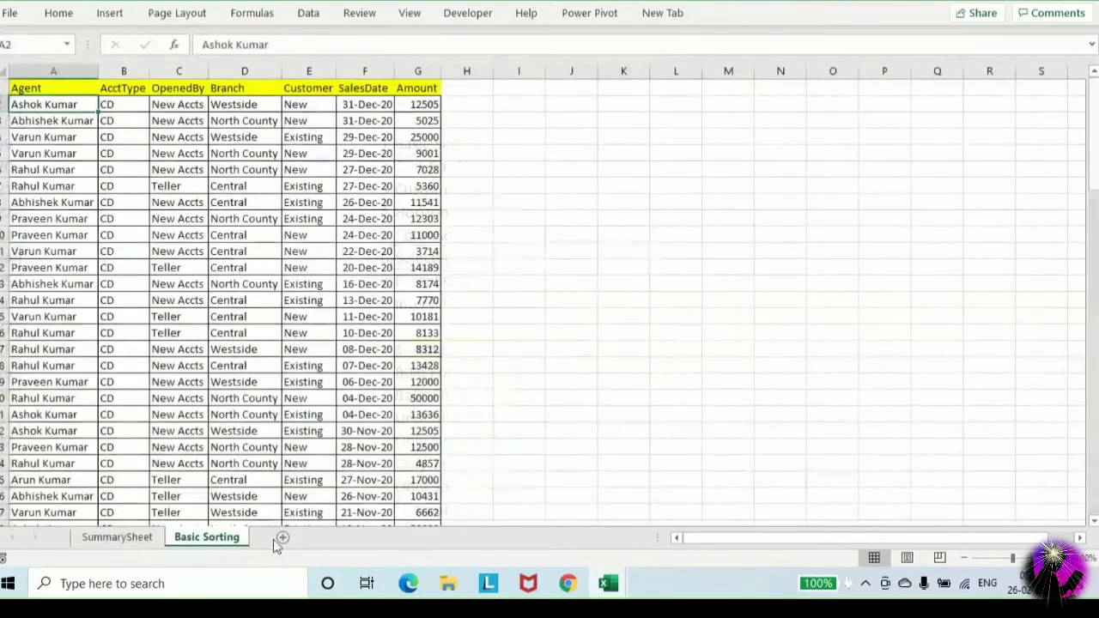
pyautogui.click(282, 537)
# Switch to File Explorer and open the workbook Pivot_Table_Example1.xlsx from the RawData folder
pyautogui.moveTo(447, 585)
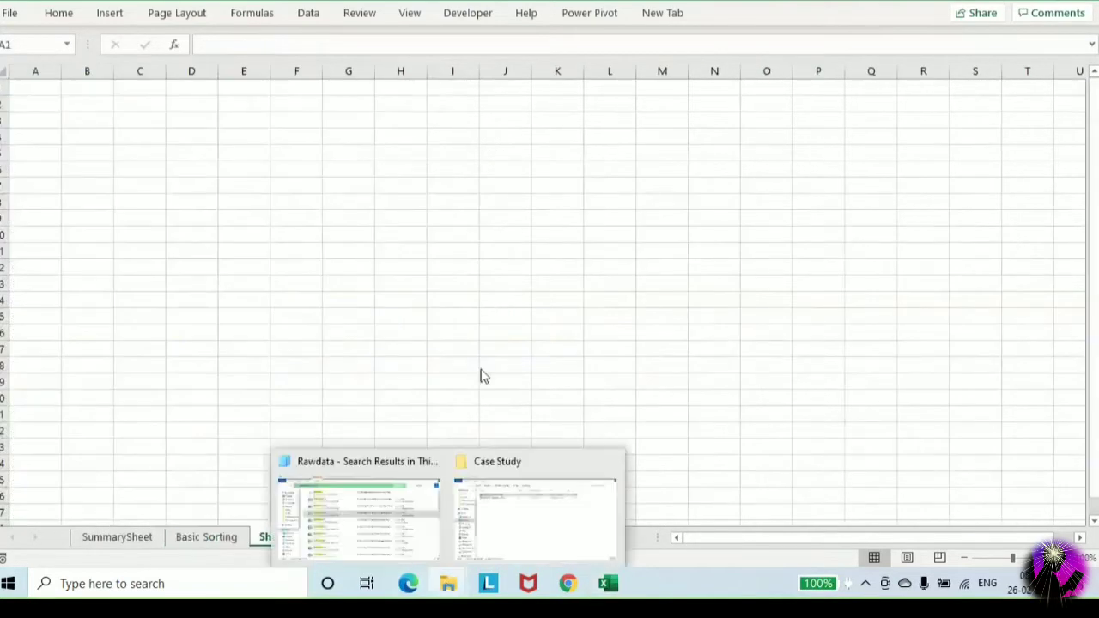
pyautogui.click(348, 520)
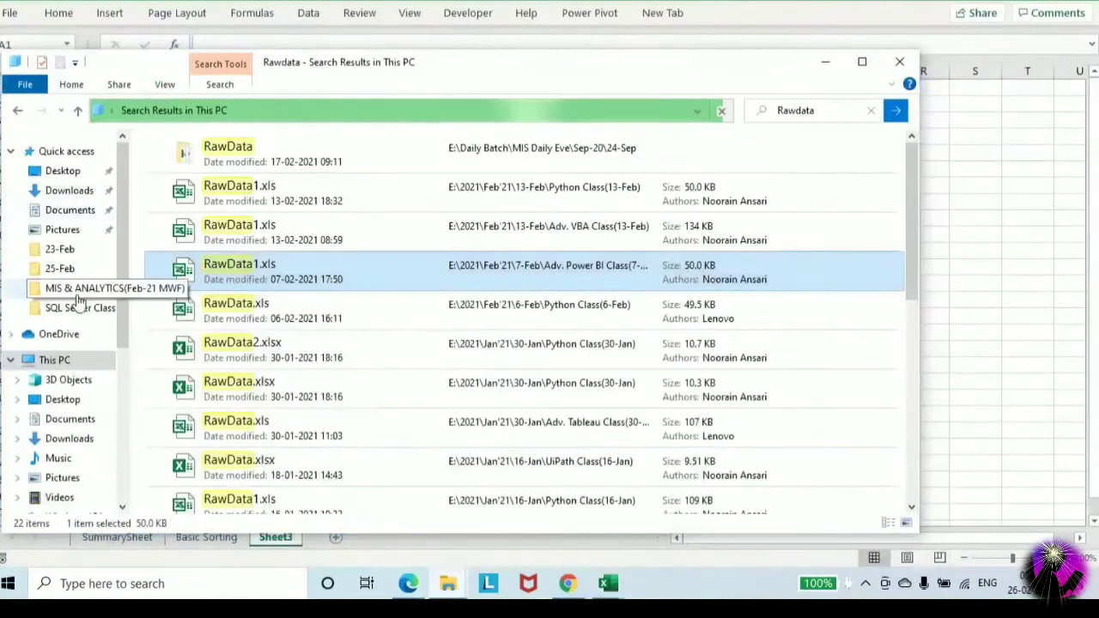
pyautogui.click(283, 159)
pyautogui.press('Return')
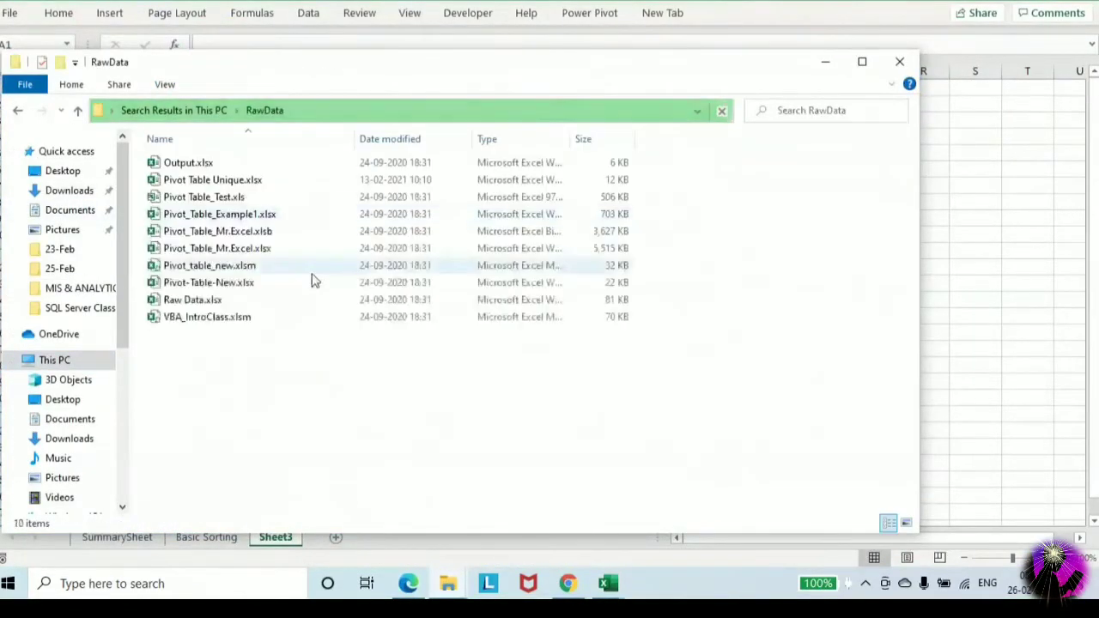
pyautogui.click(289, 220)
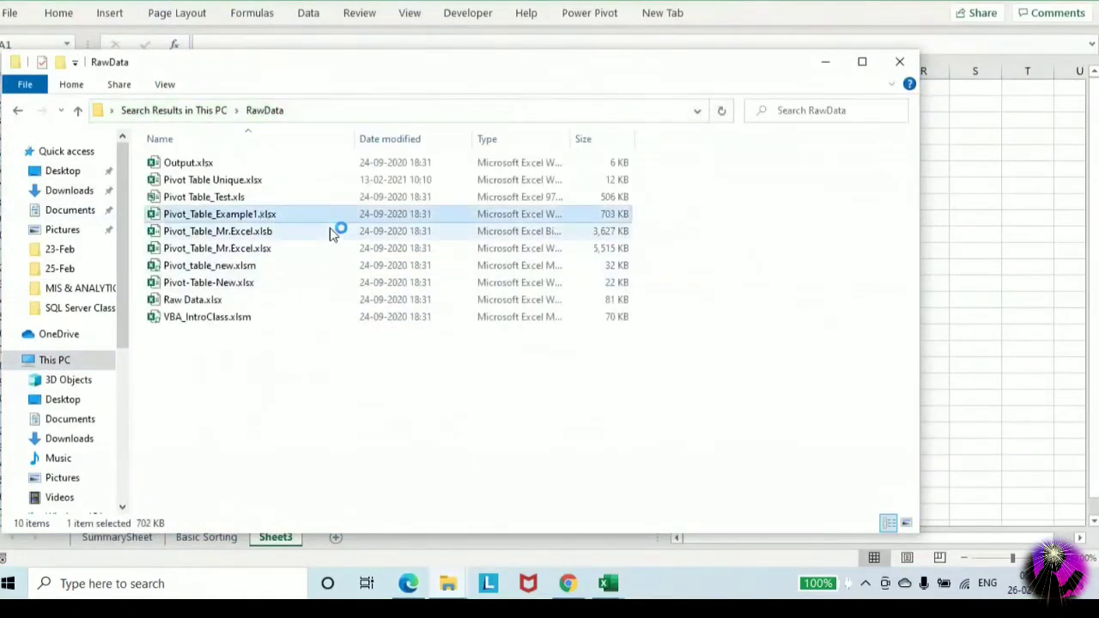
pyautogui.click(357, 215)
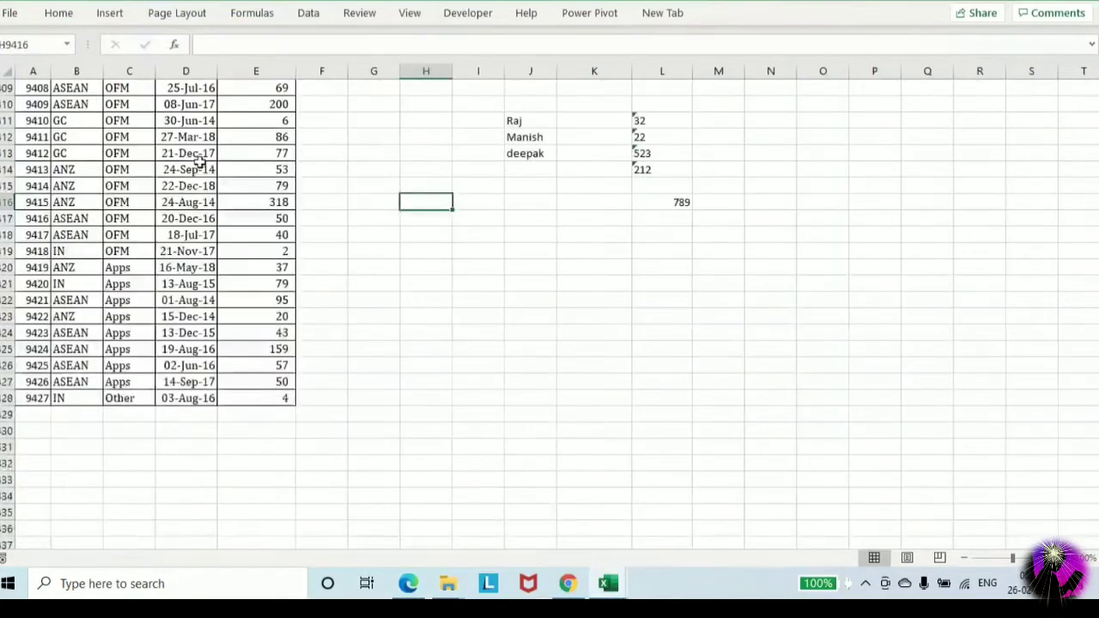
# Copy all rows of the Region, Product, Date and Grand_Total columns, including headers but excluding Sr No
pyautogui.hotkey('ctrl', 'Up')
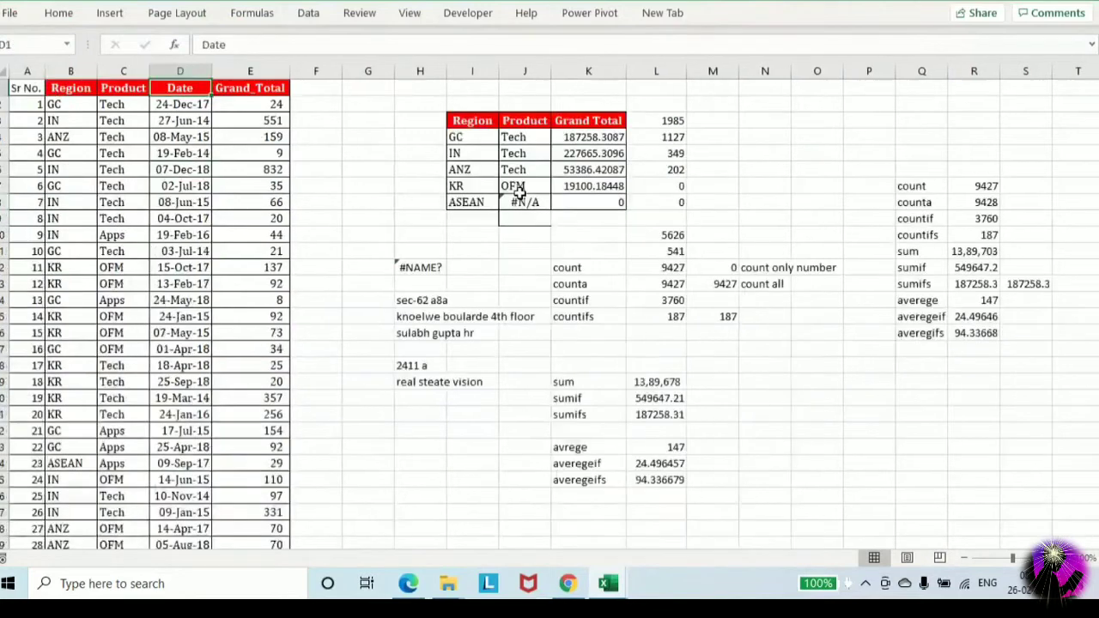
pyautogui.hotkey('ctrl', 'Left')
pyautogui.press('Right')
pyautogui.hotkey('ctrl', 'shift', 'Down')
pyautogui.hotkey('ctrl', 'shift', 'Right')
pyautogui.hotkey('ctrl', 'c')
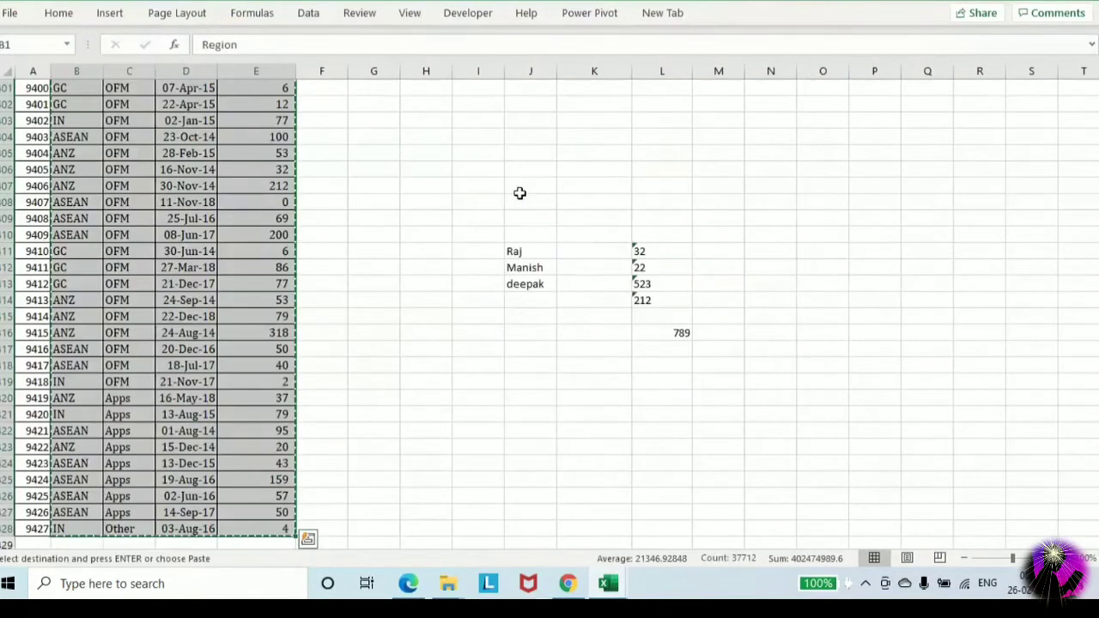
# Paste the copied table at cell A1 of Sheet3 in the sorting workbook and enlarge the sheet view
pyautogui.hotkey('alt', 'Tab')
pyautogui.hotkey('ctrl', 'Up')
pyautogui.hotkey('ctrl', 'Left')
pyautogui.hotkey('ctrl', 'v')
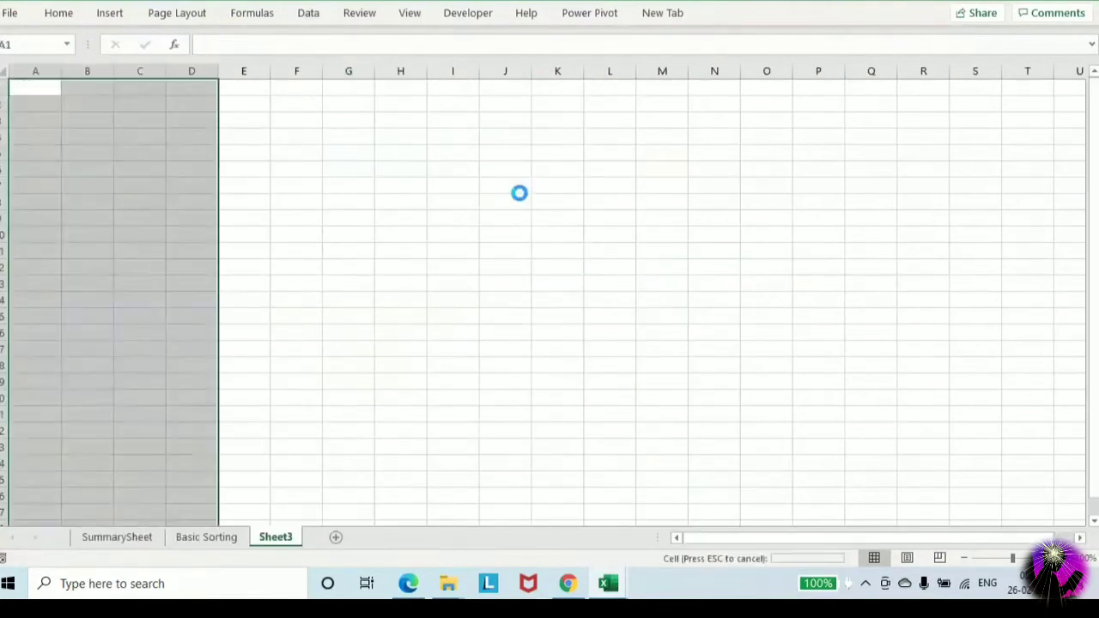
pyautogui.click(1017, 562)
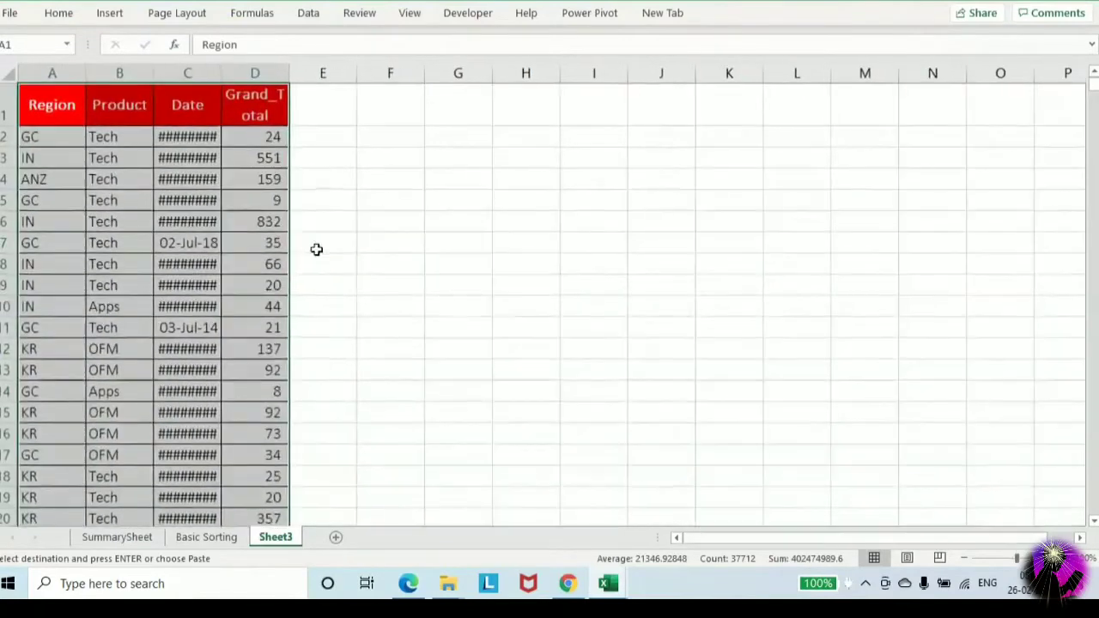
# Widen the Date and Grand_Total columns on Sheet3 and reduce the header row's height to one text line
pyautogui.click(315, 248)
pyautogui.doubleClick(219, 71)
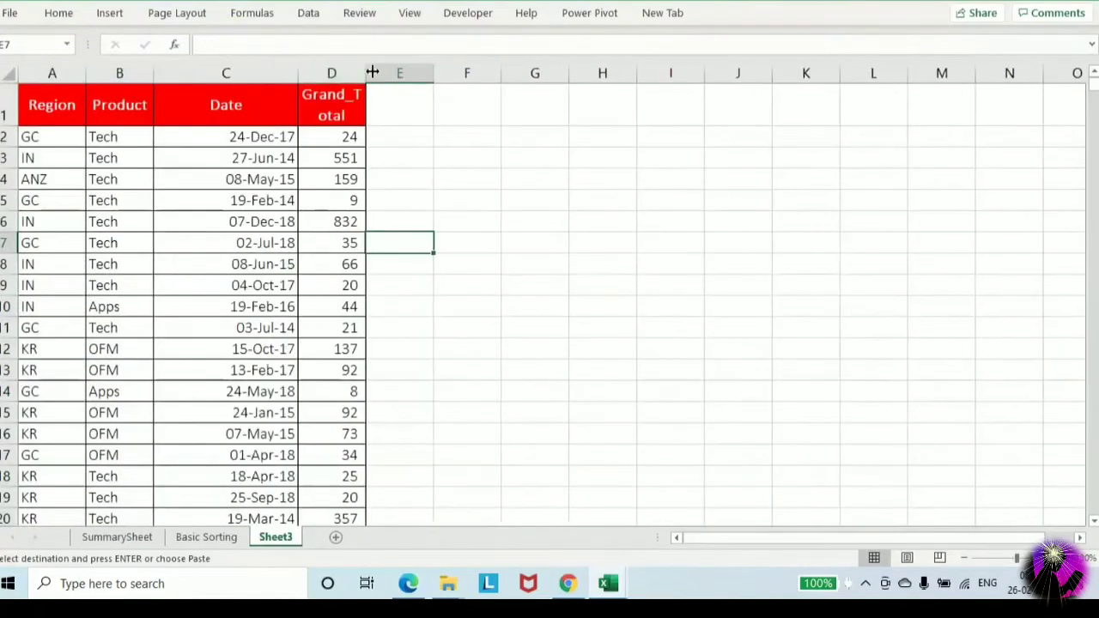
pyautogui.moveTo(366, 73); pyautogui.dragTo(451, 84)
pyautogui.click(367, 115)
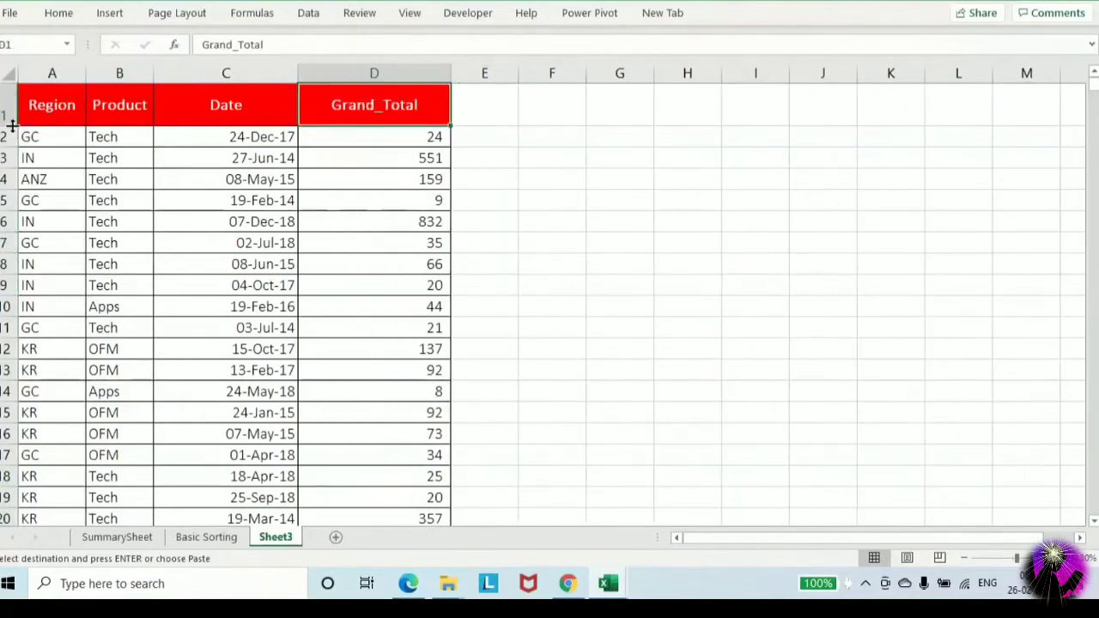
pyautogui.moveTo(12, 125); pyautogui.dragTo(12, 107)
pyautogui.click(221, 161)
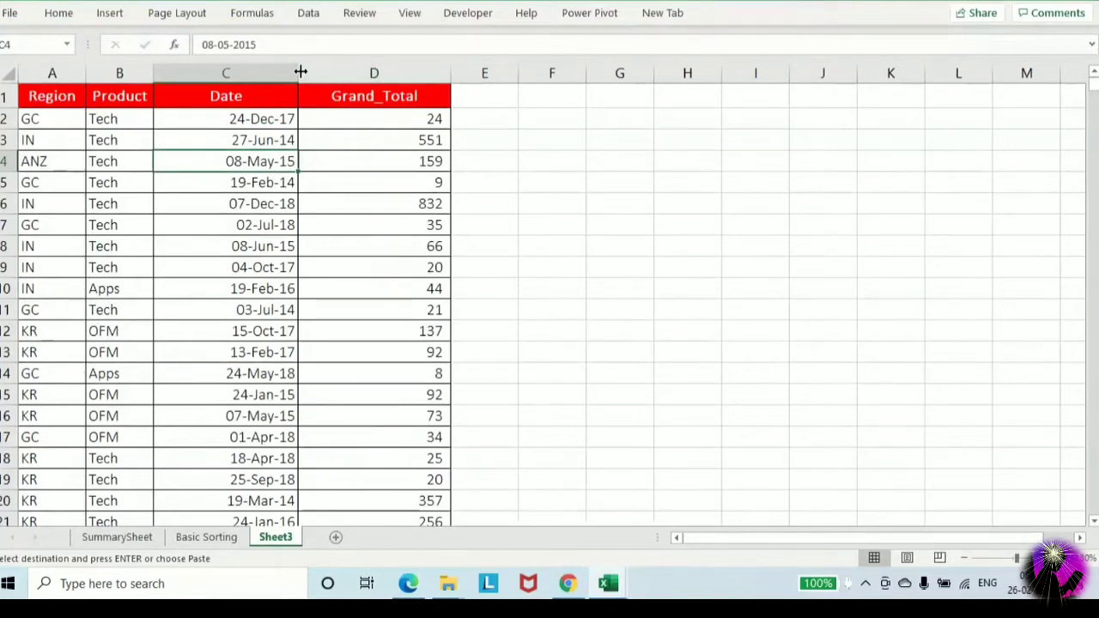
# Autofit the Date and Grand_Total columns, check the table's last row, and return to cell A1
pyautogui.doubleClick(301, 73)
pyautogui.click(302, 72)
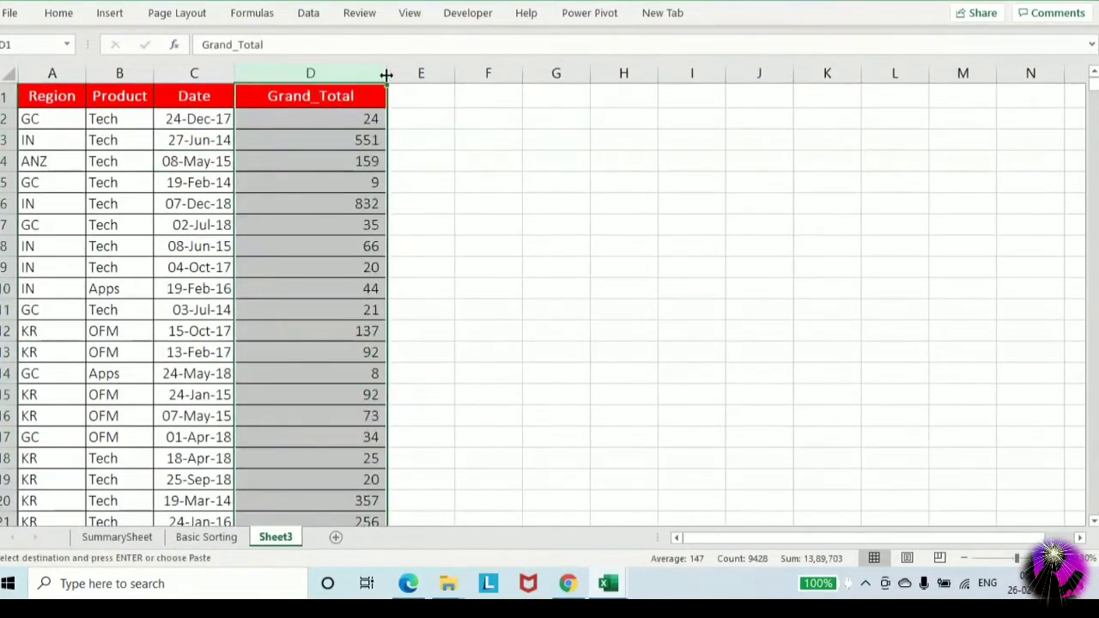
pyautogui.doubleClick(386, 74)
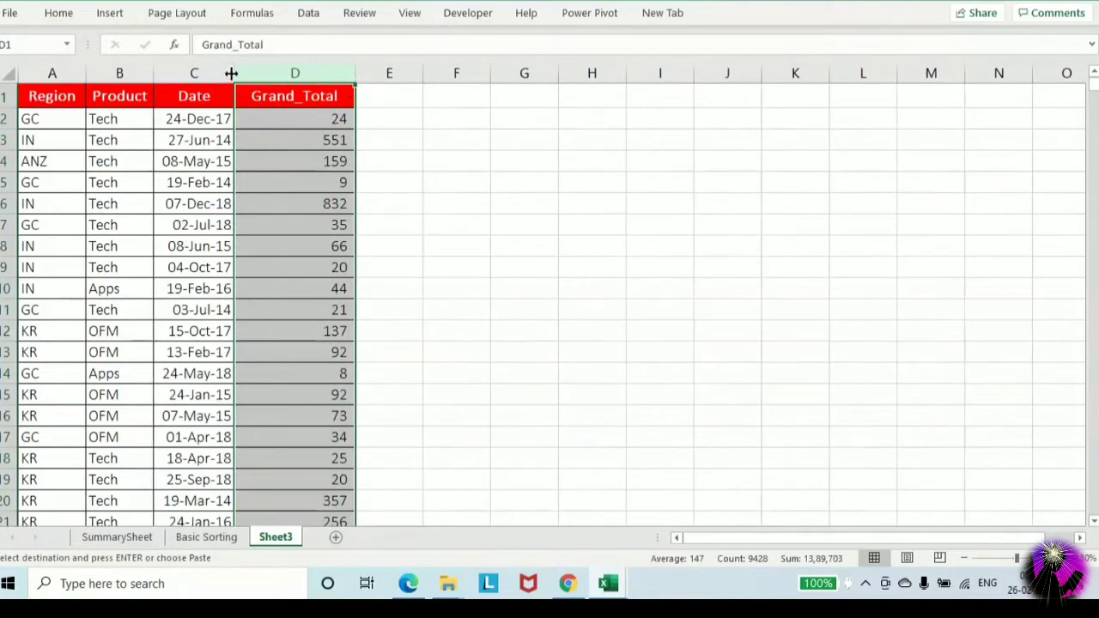
pyautogui.doubleClick(355, 73)
pyautogui.click(193, 121)
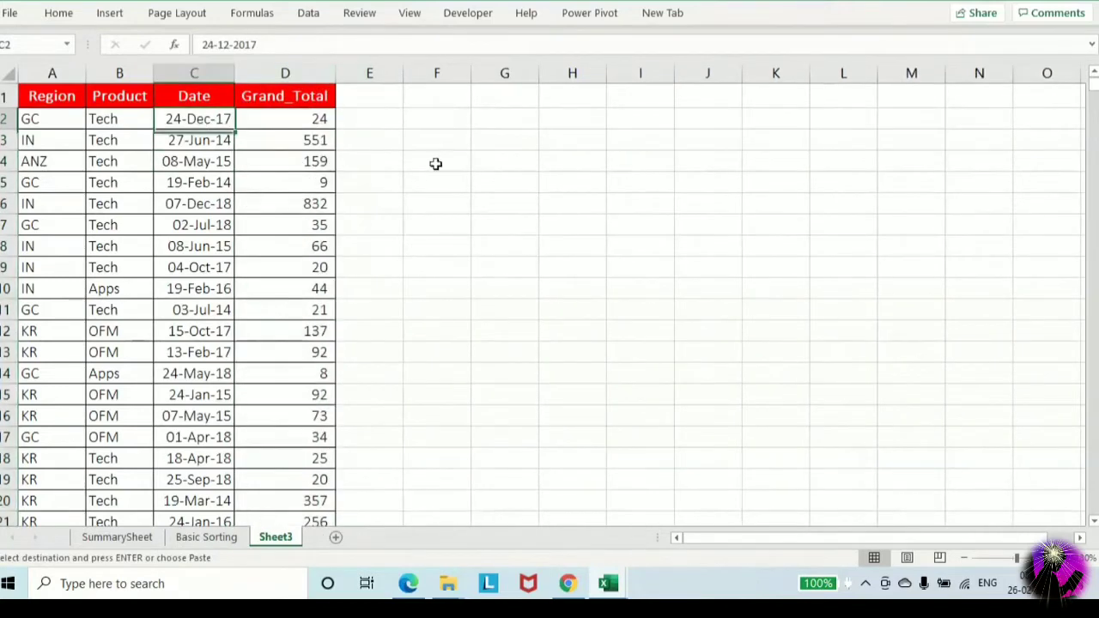
pyautogui.hotkey('ctrl', 'Down')
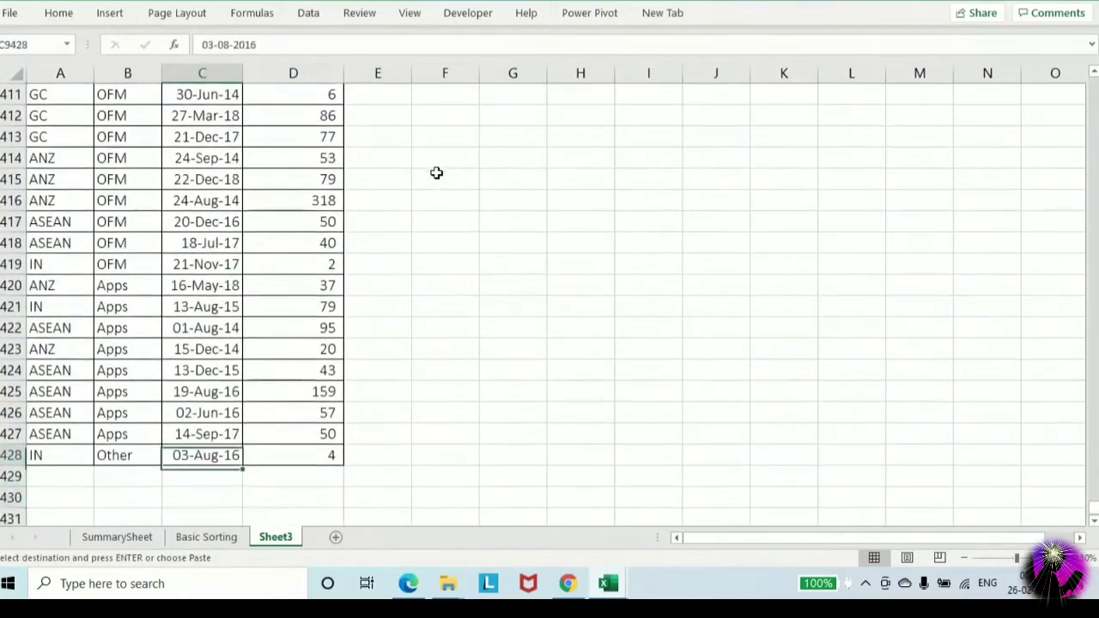
pyautogui.hotkey('ctrl', 'Left')
pyautogui.hotkey('ctrl', 'Up')
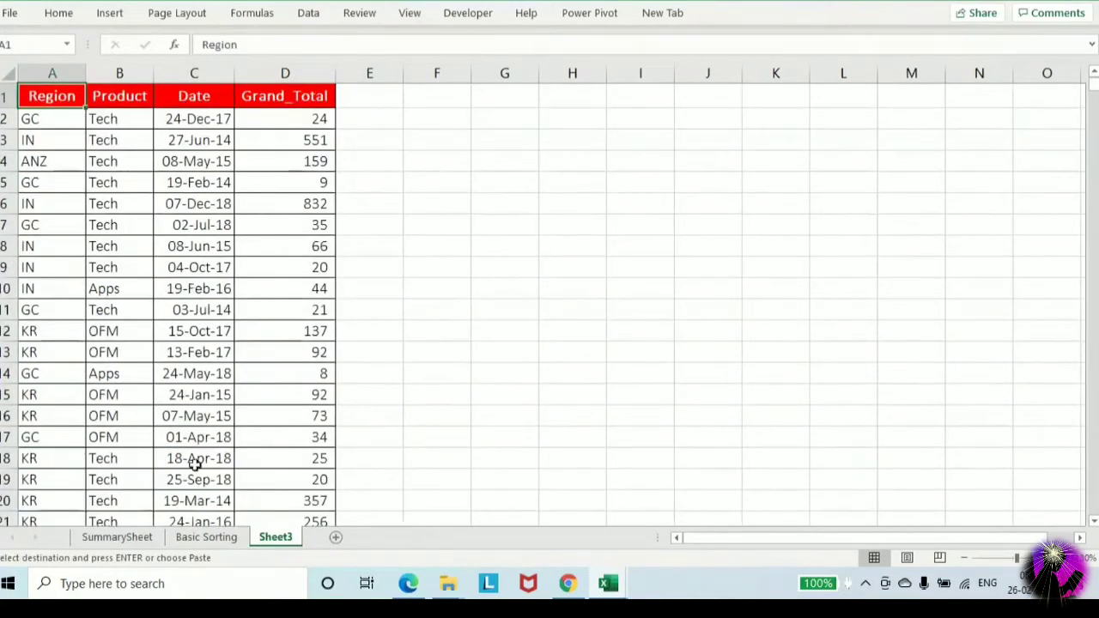
# Rename Sheet3 as "Adv. Sorting"
pyautogui.click(209, 538)
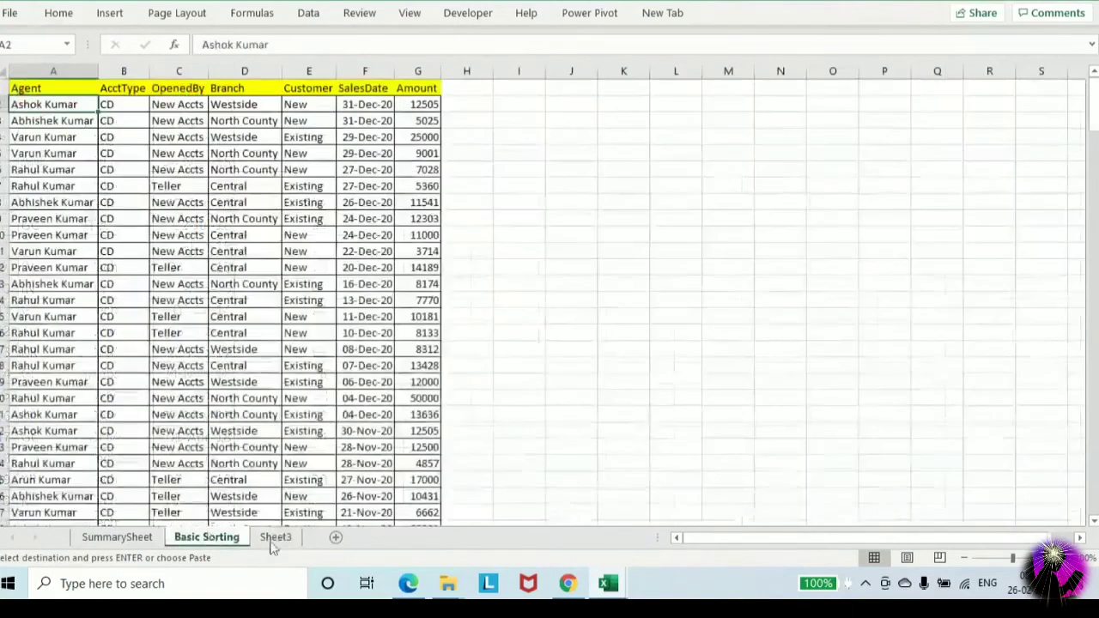
pyautogui.rightClick(276, 537)
pyautogui.click(342, 386)
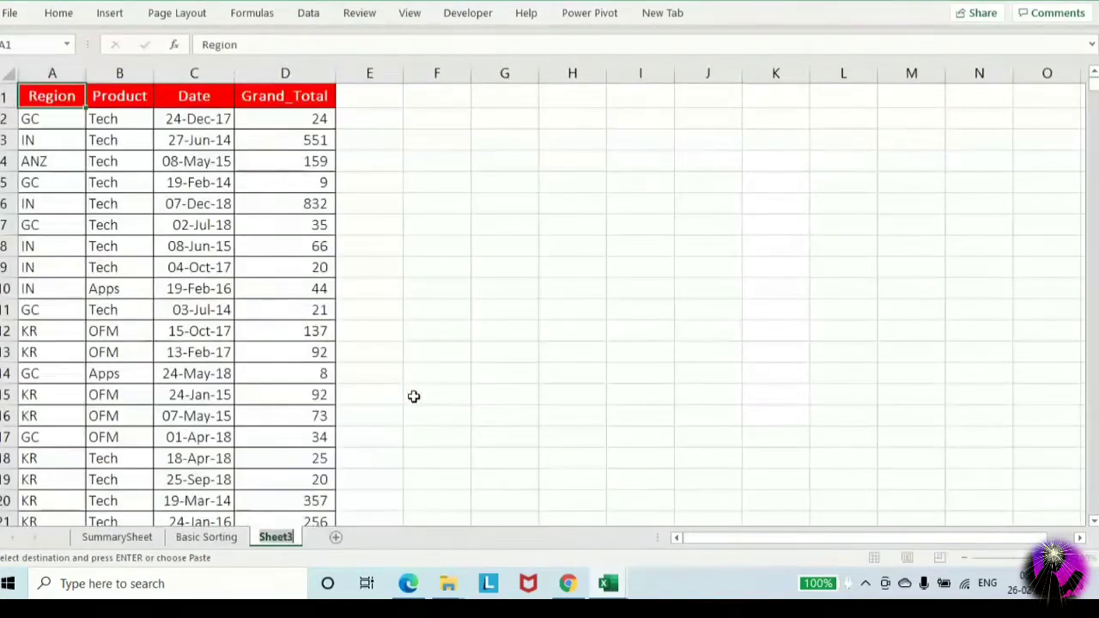
pyautogui.write('Adv. S')
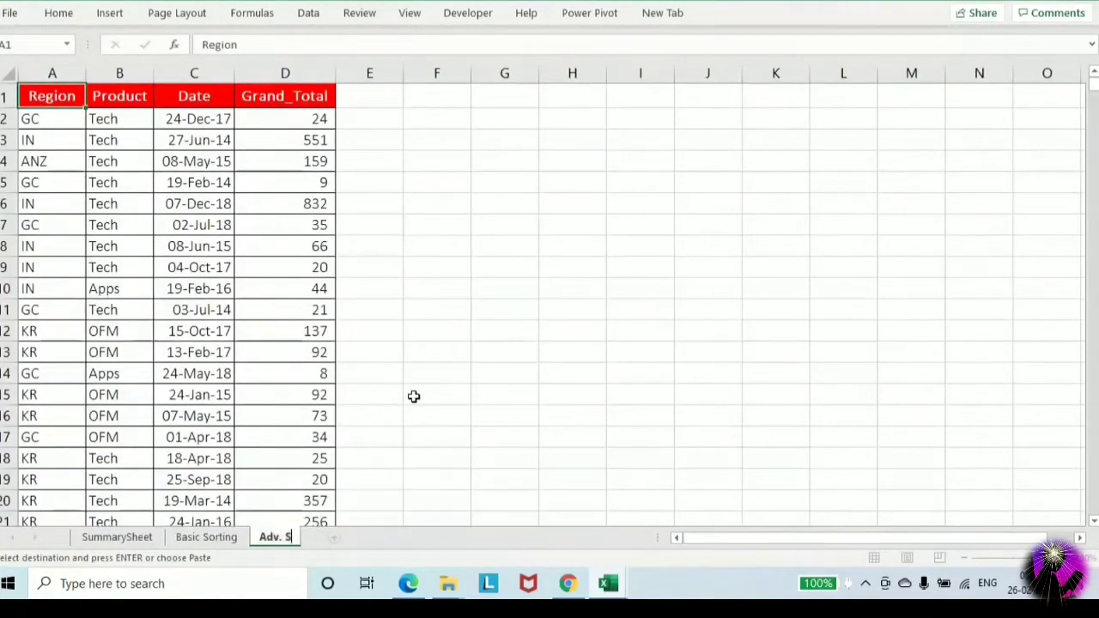
pyautogui.write('orting')
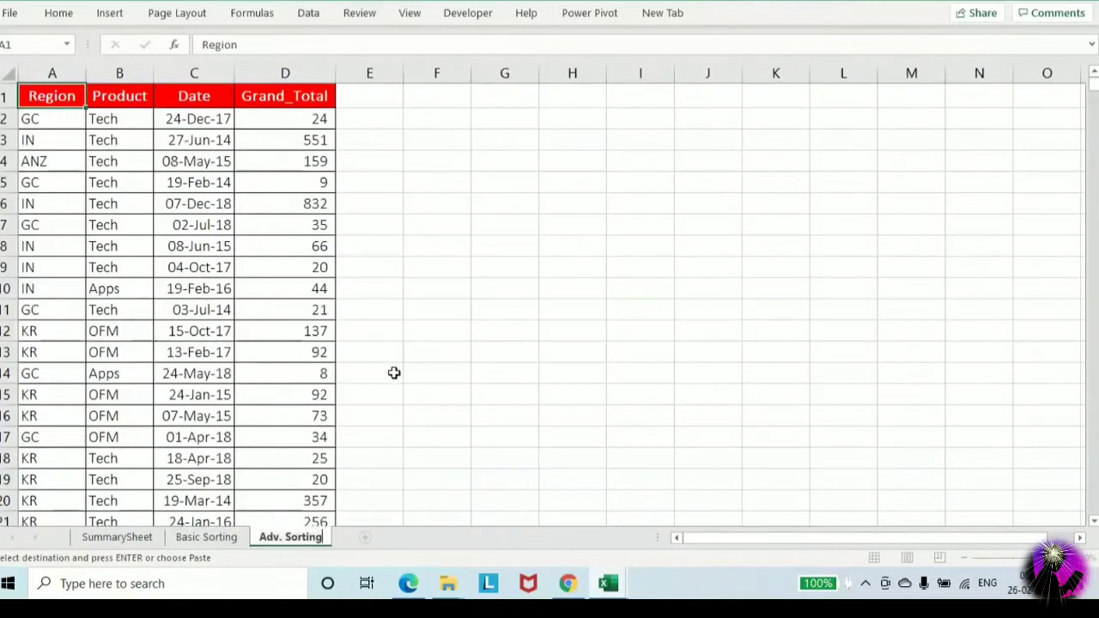
pyautogui.click(400, 313)
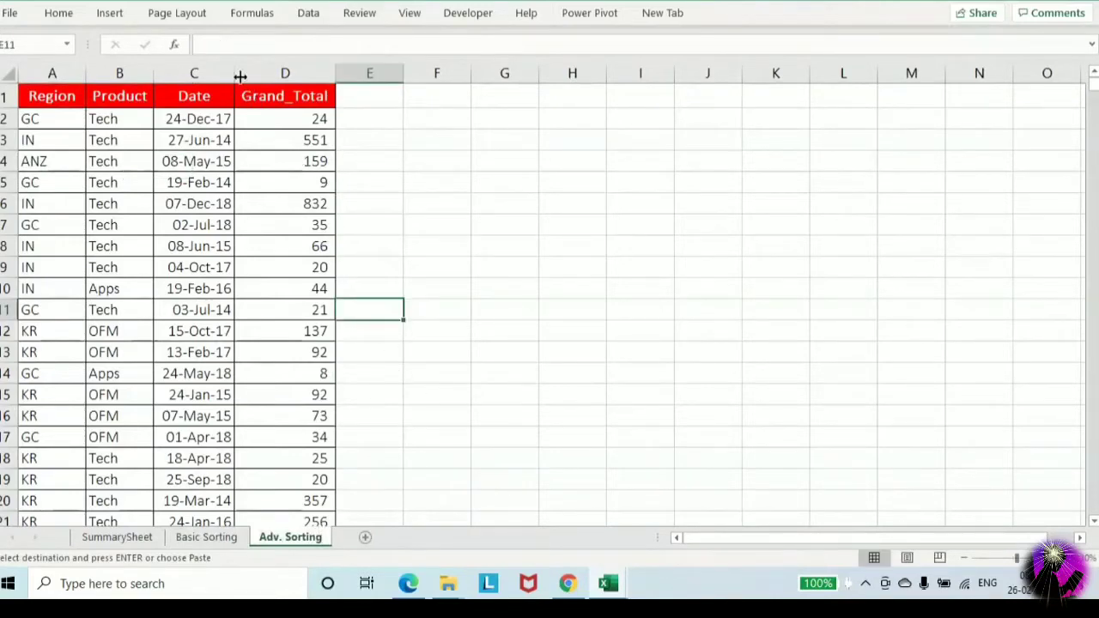
# Slightly narrow the Date, Grand_Total and Region columns so they fit their contents more closely
pyautogui.moveTo(237, 73); pyautogui.dragTo(230, 74)
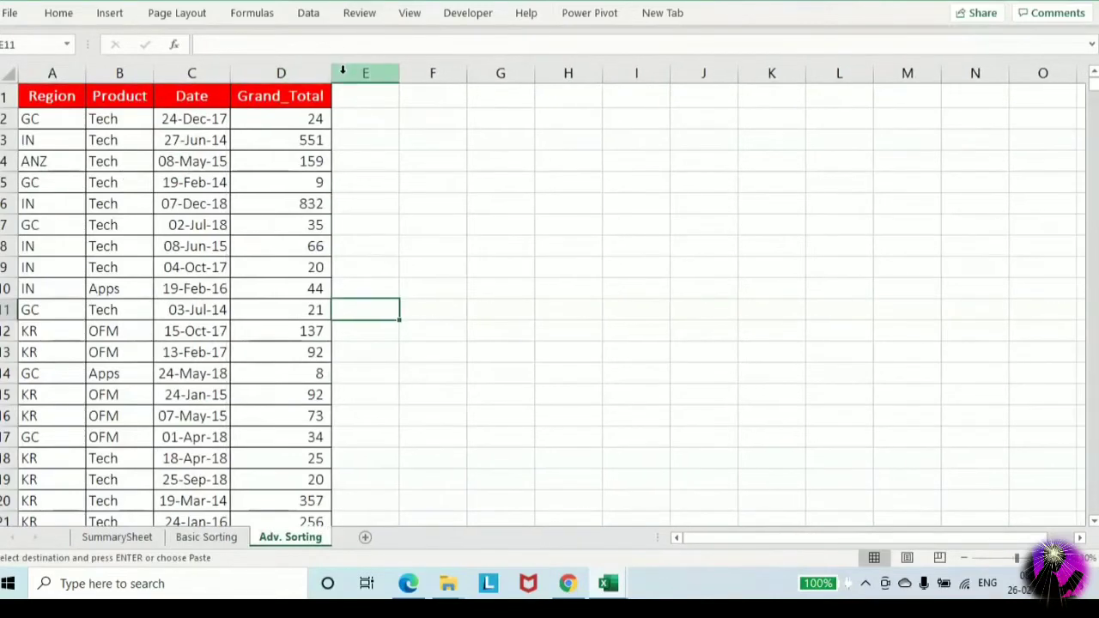
pyautogui.moveTo(338, 73); pyautogui.dragTo(325, 74)
pyautogui.click(270, 140)
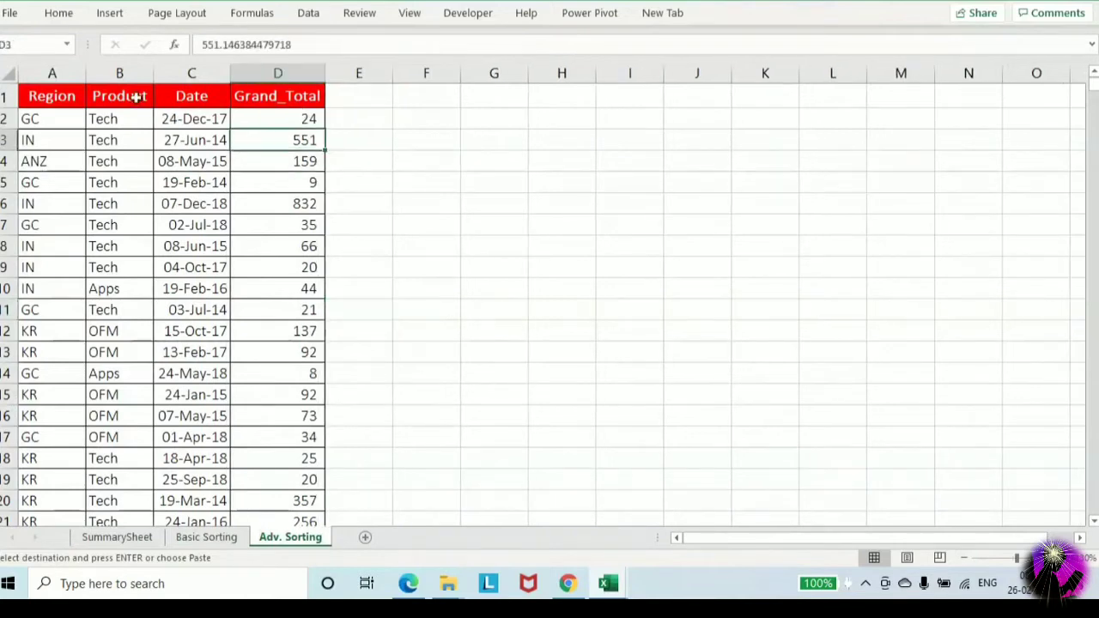
pyautogui.moveTo(87, 78); pyautogui.dragTo(78, 78)
pyautogui.click(169, 121)
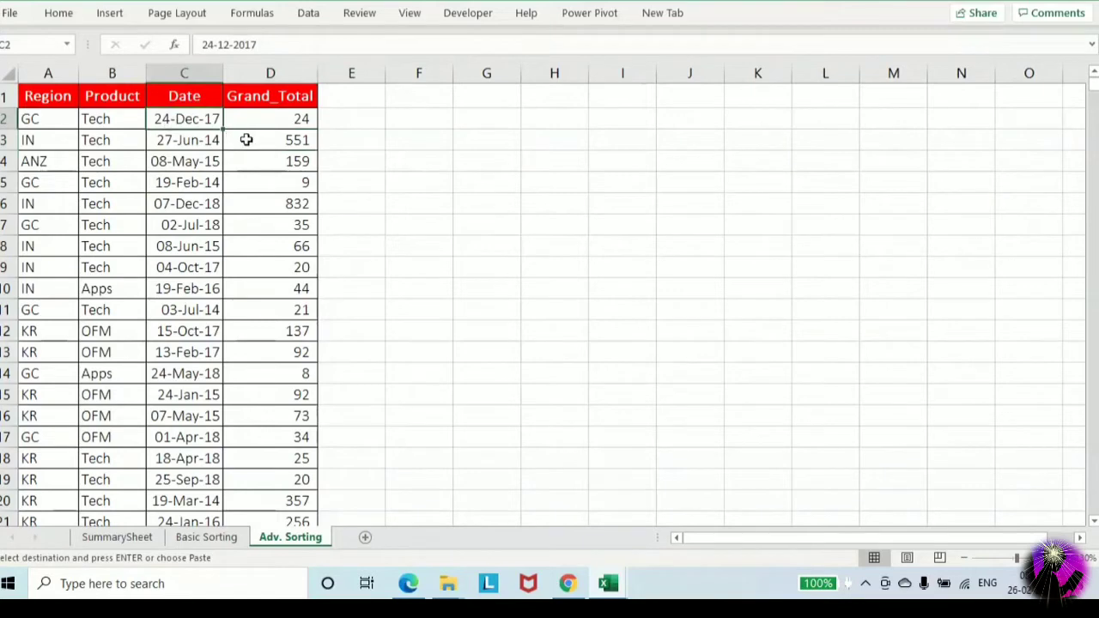
pyautogui.click(58, 118)
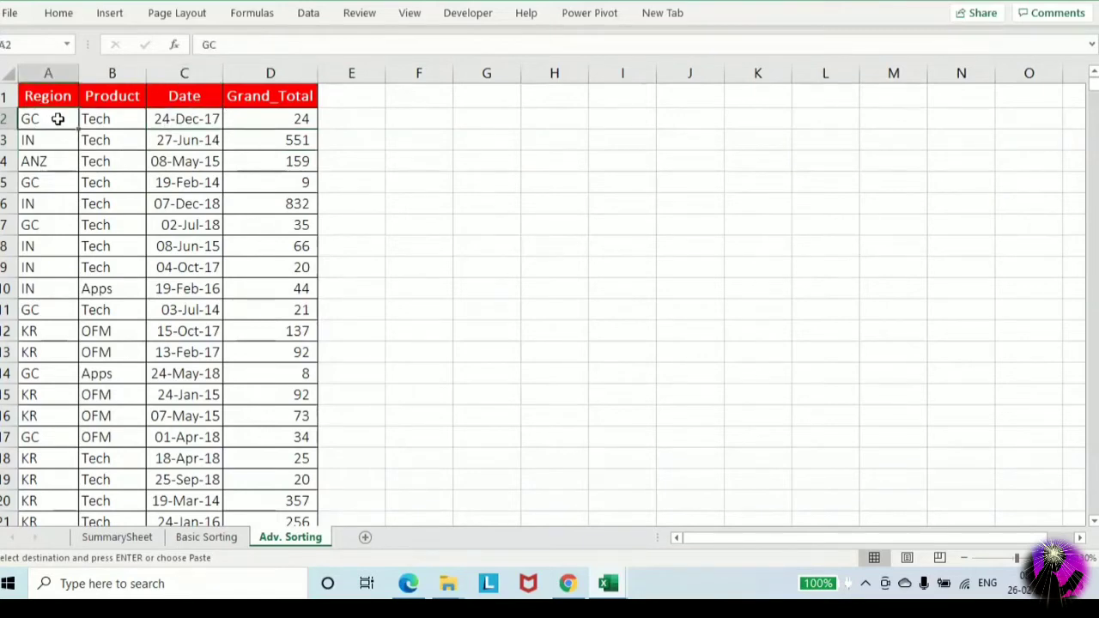
pyautogui.hotkey('alt', 'a')
pyautogui.press('s')
pyautogui.press('s')
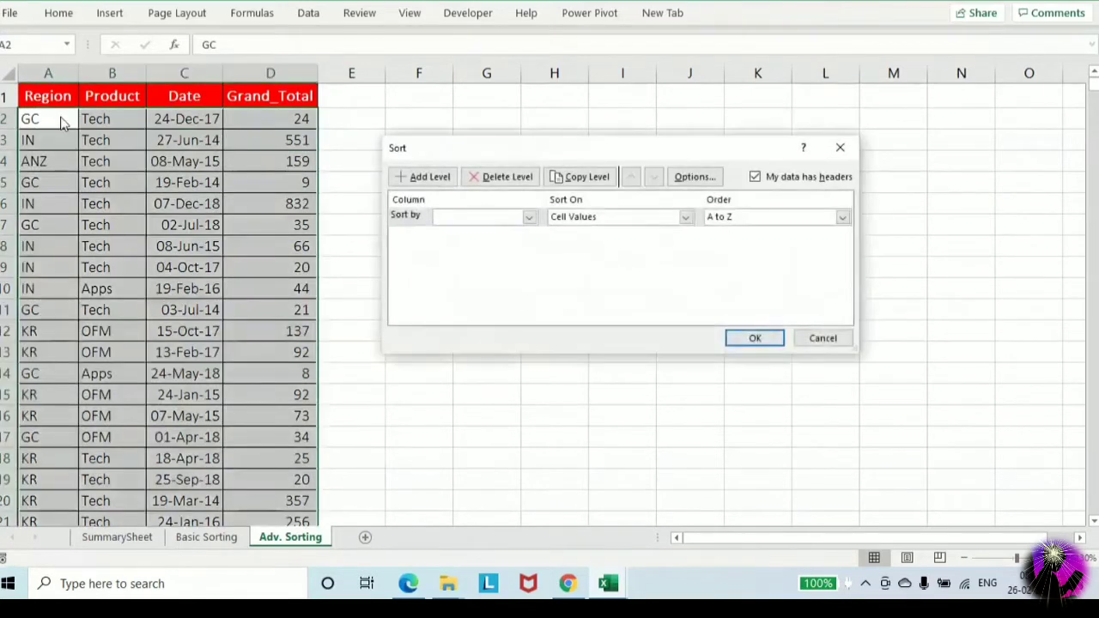
pyautogui.click(464, 222)
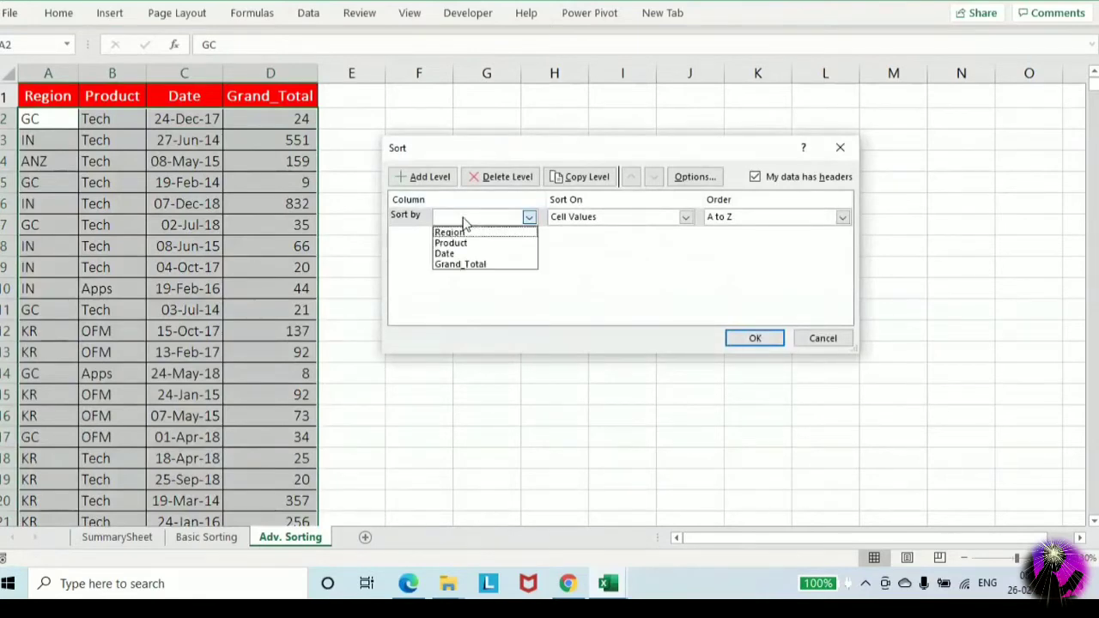
pyautogui.click(844, 341)
pyautogui.click(824, 346)
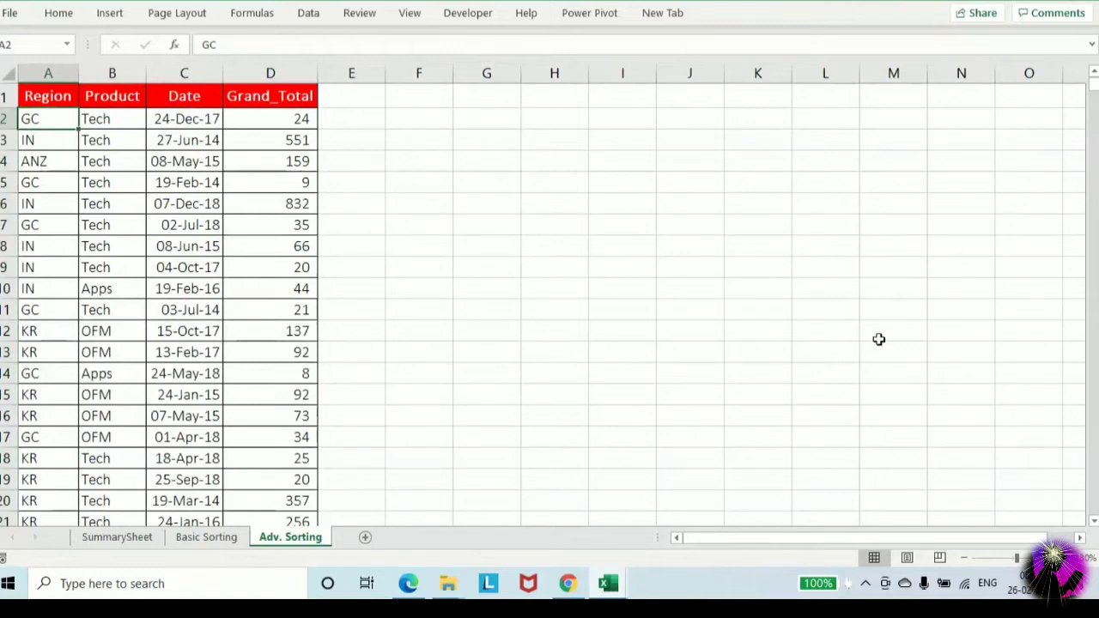
# Start a custom sort of the table with Region as the first level, on cell values from A to Z
pyautogui.hotkey('alt', 'a')
pyautogui.press('s')
pyautogui.press('s')
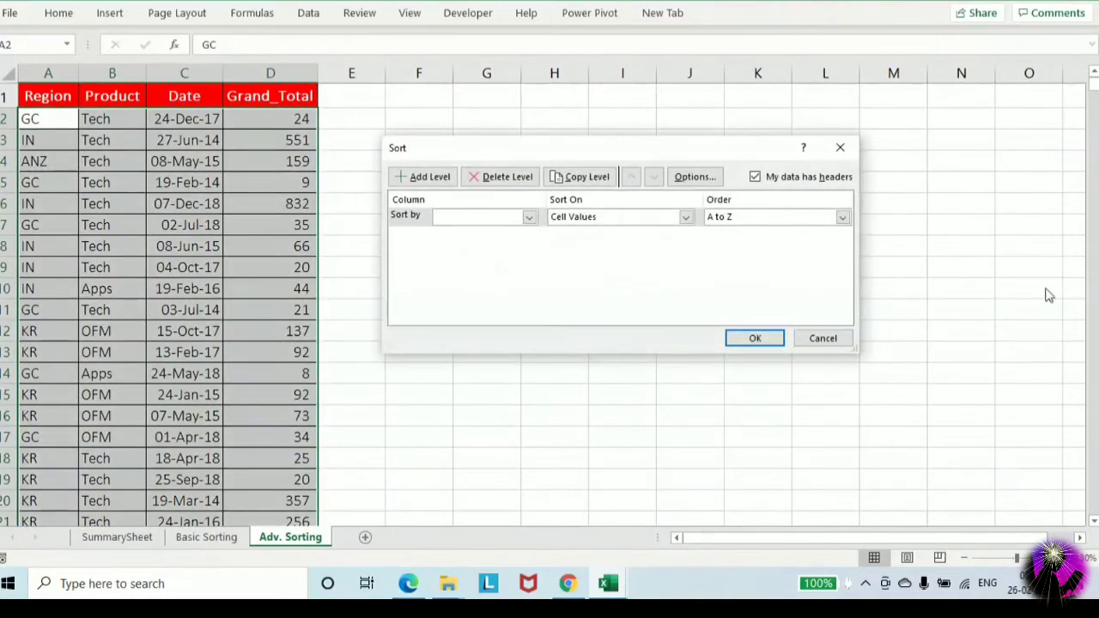
pyautogui.click(462, 220)
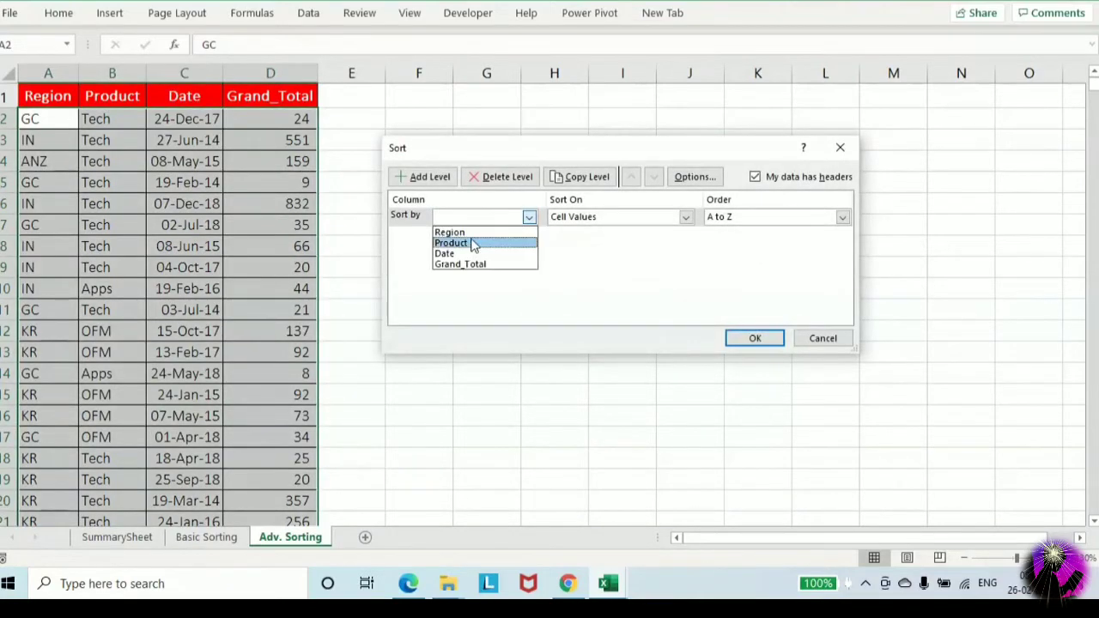
pyautogui.click(475, 233)
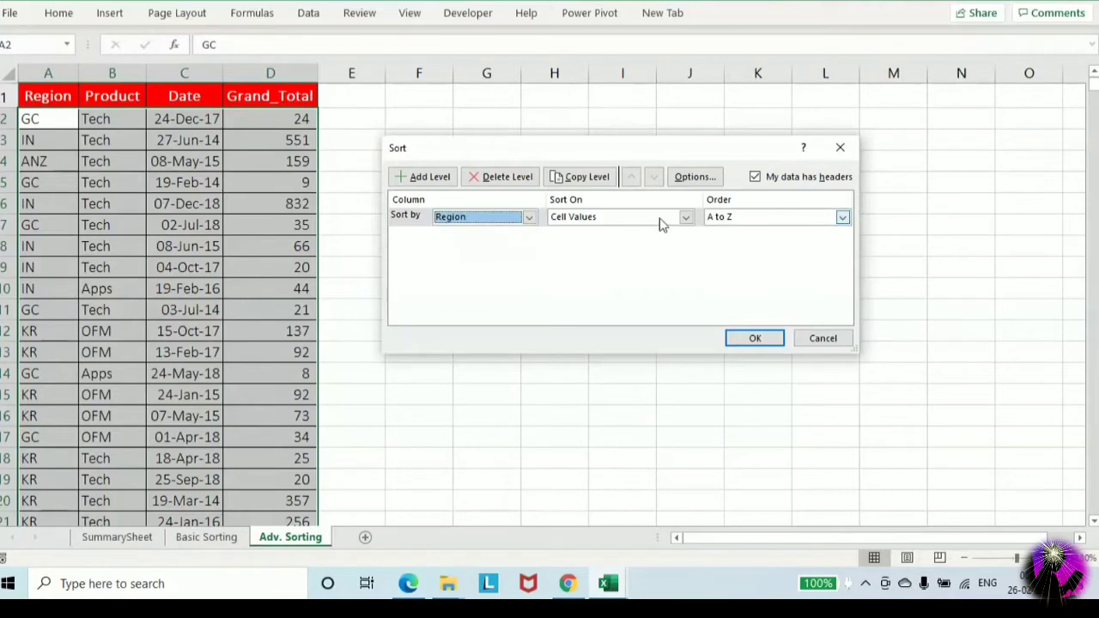
# Add a second sort level for Product, ordered Z to A
pyautogui.click(444, 183)
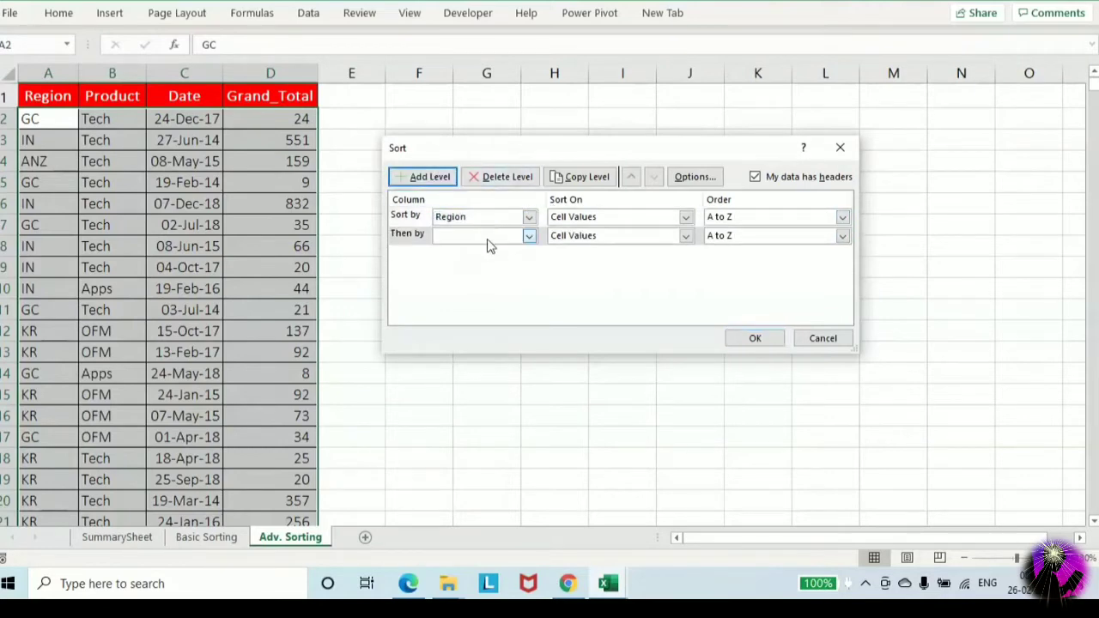
pyautogui.click(490, 236)
pyautogui.click(468, 261)
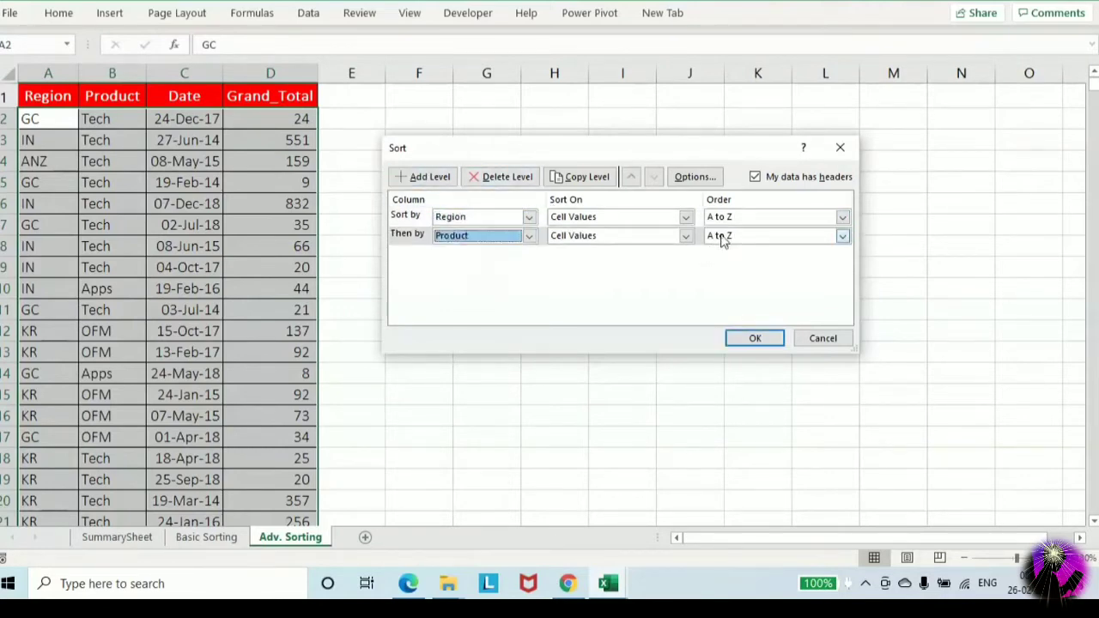
pyautogui.click(722, 236)
pyautogui.click(721, 255)
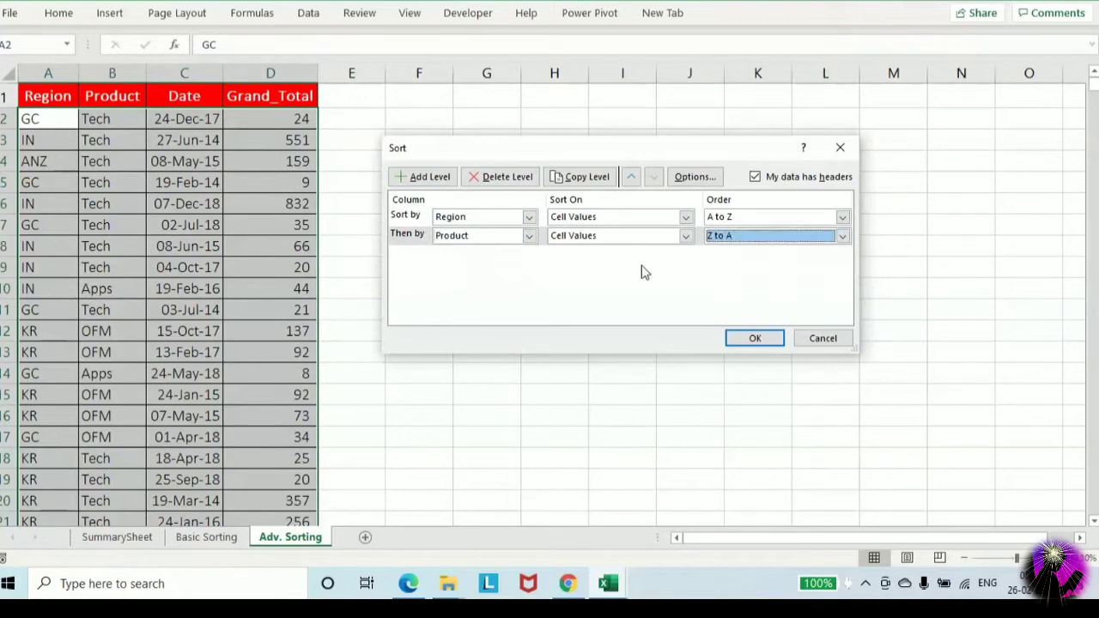
# Add a third sort level for Grand_Total ordered Largest to Smallest and apply the sort
pyautogui.click(423, 177)
pyautogui.click(529, 255)
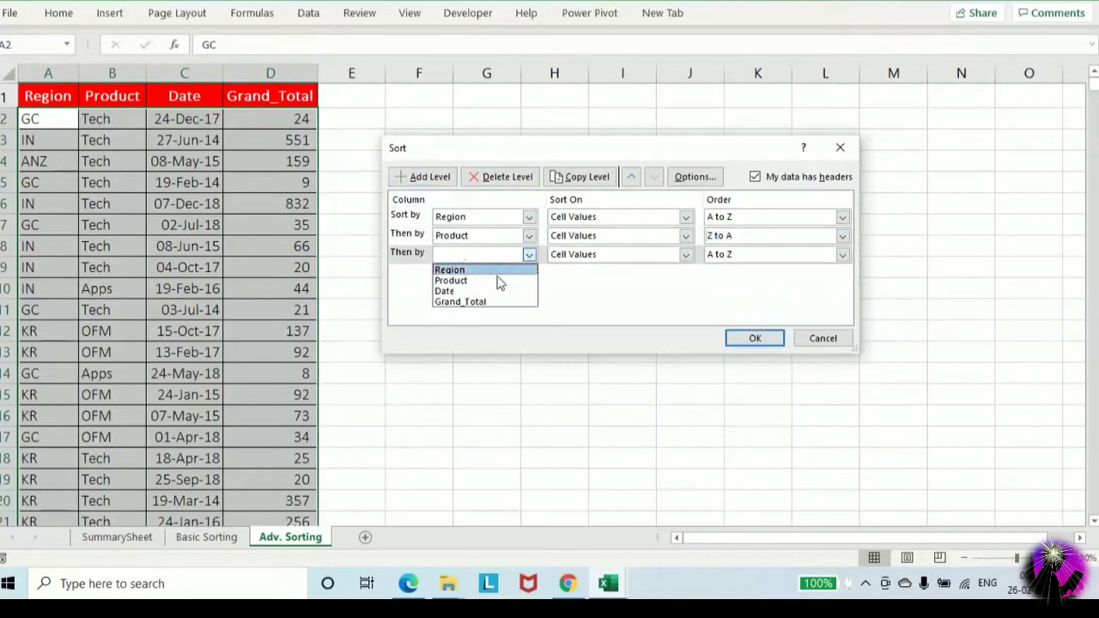
pyautogui.click(460, 301)
pyautogui.click(727, 255)
pyautogui.click(732, 281)
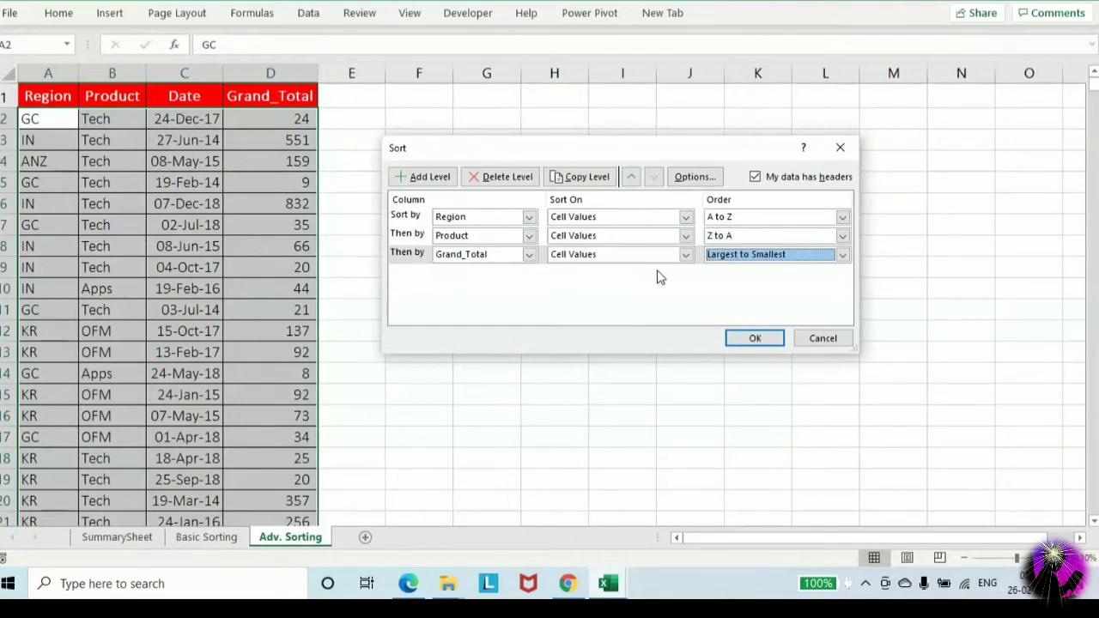
pyautogui.click(777, 342)
# Paste the captured Sort dialog picture at cell H5 and position it beside the table
pyautogui.click(577, 176)
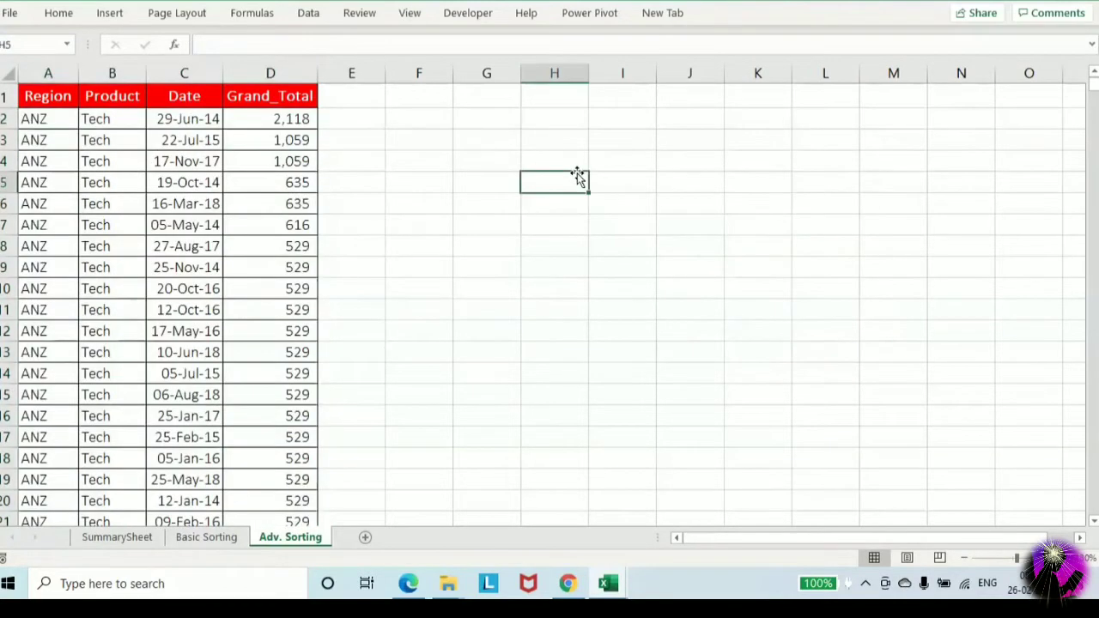
pyautogui.hotkey('ctrl', 'v')
pyautogui.moveTo(591, 180); pyautogui.dragTo(548, 188)
# Enter the heading "Adv. Sorting" in cell H4 above the pasted picture
pyautogui.click(535, 156)
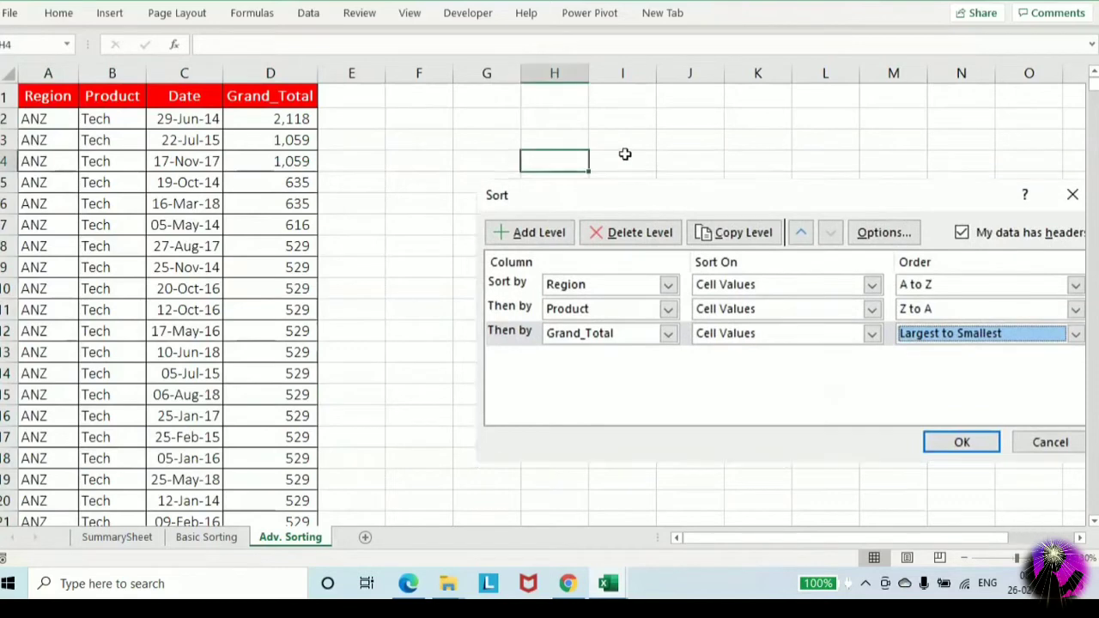
pyautogui.write('Adv.')
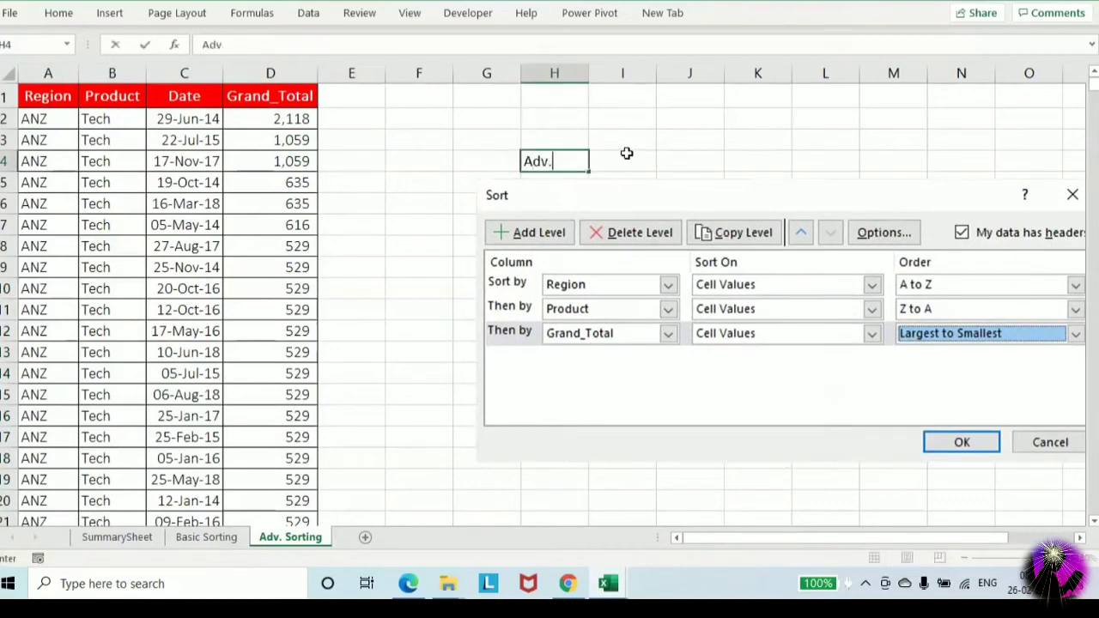
pyautogui.write(' Sorting')
pyautogui.press('Return')
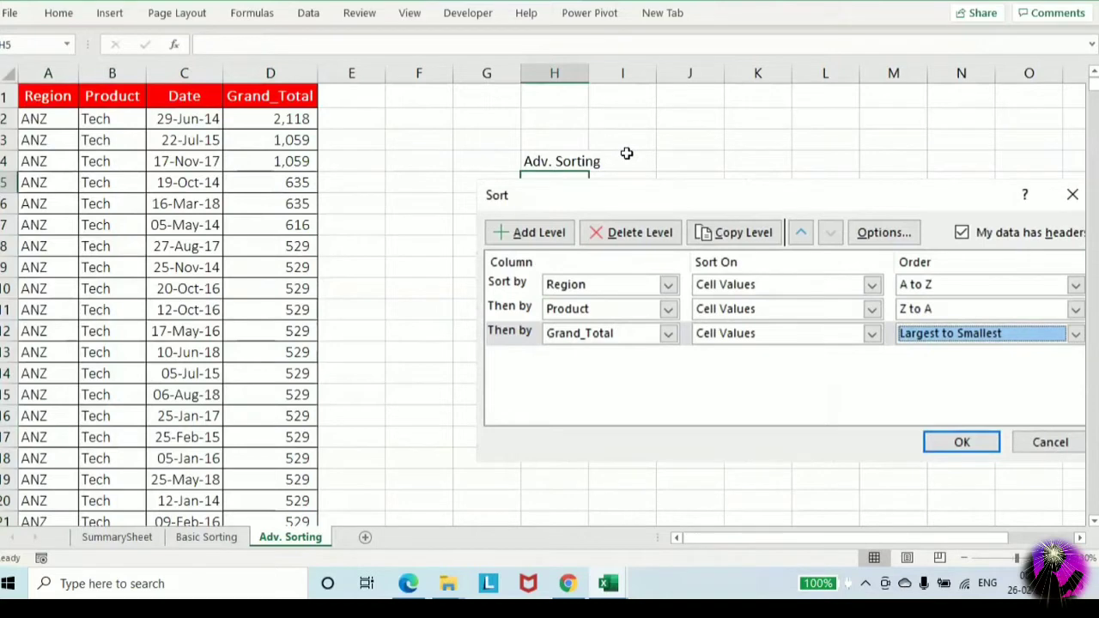
# Examine the sorted Region and Grand_Total columns against the pictured sort levels, and check the topic list on SummarySheet
pyautogui.click(54, 72)
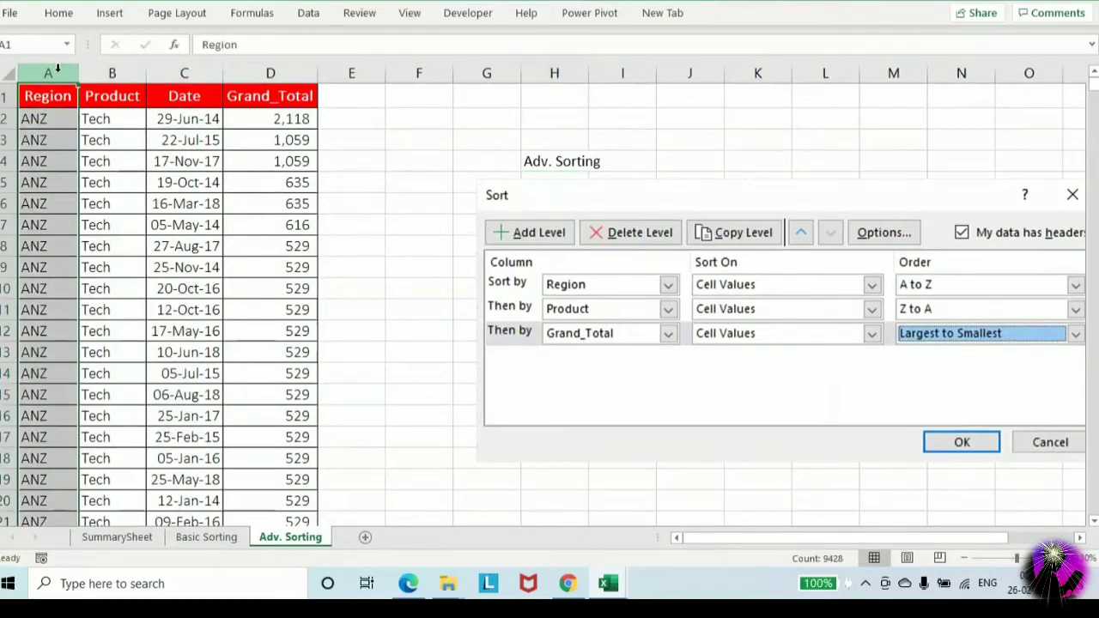
pyautogui.click(265, 63)
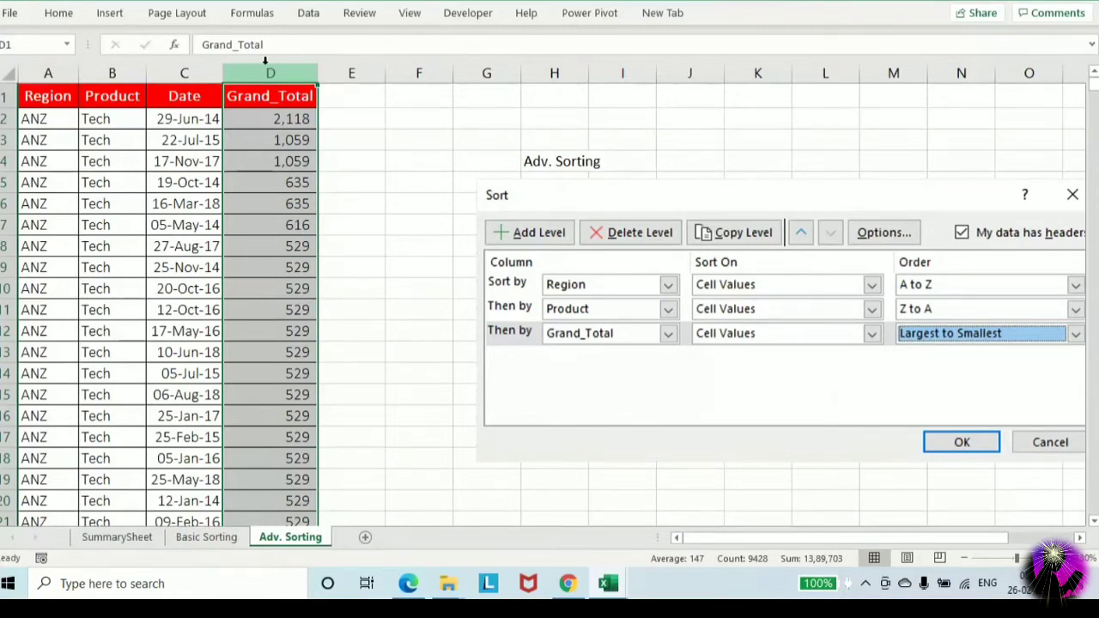
pyautogui.click(117, 536)
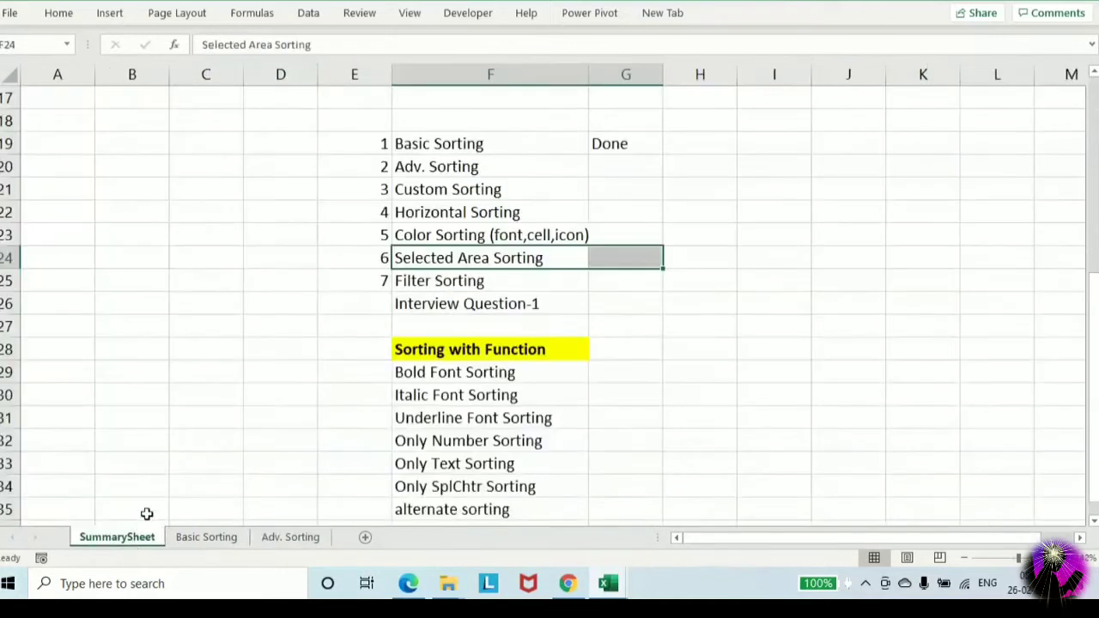
pyautogui.click(268, 538)
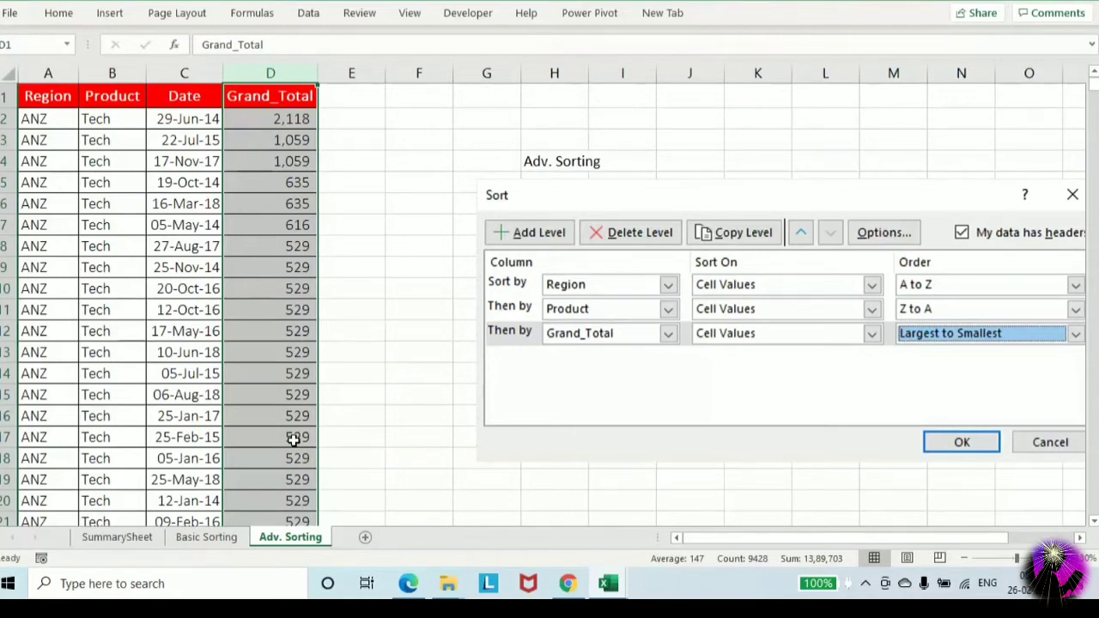
pyautogui.click(56, 69)
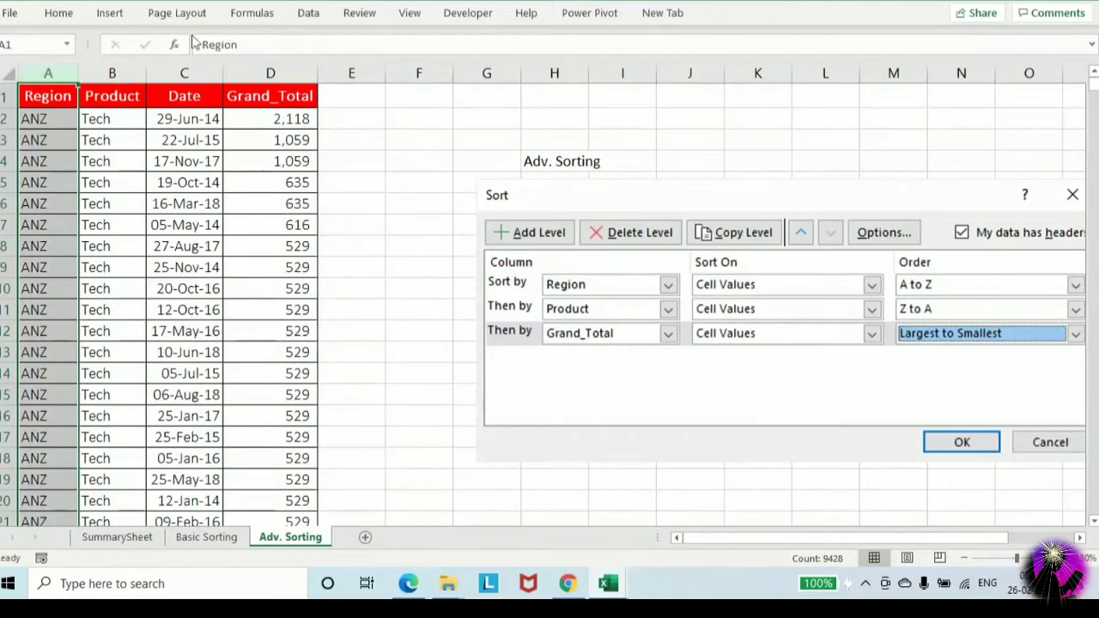
pyautogui.click(270, 112)
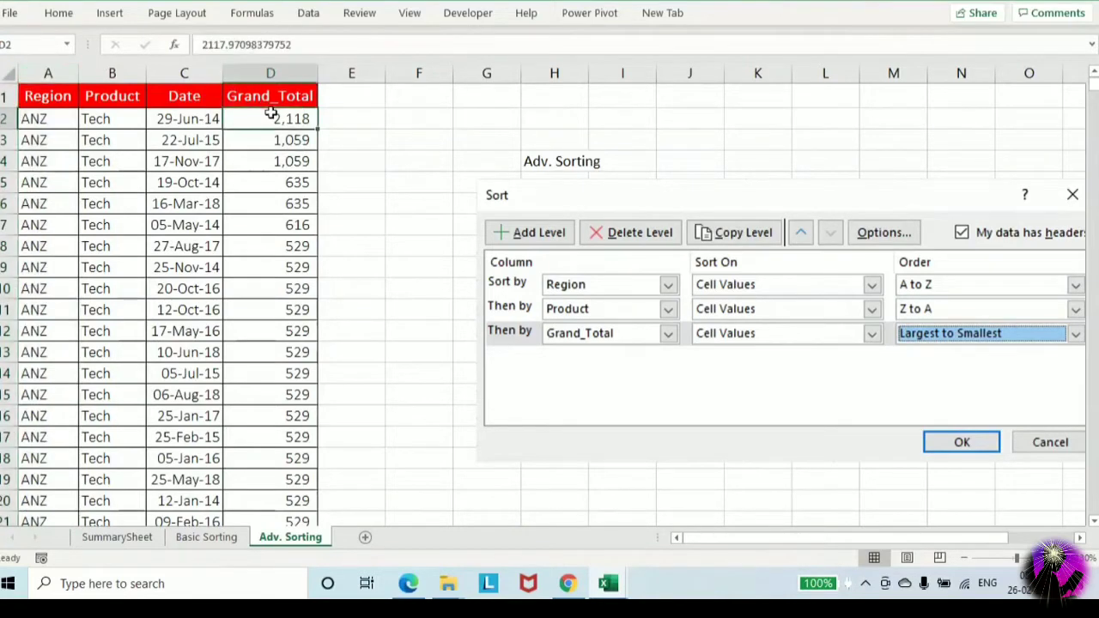
pyautogui.click(31, 73)
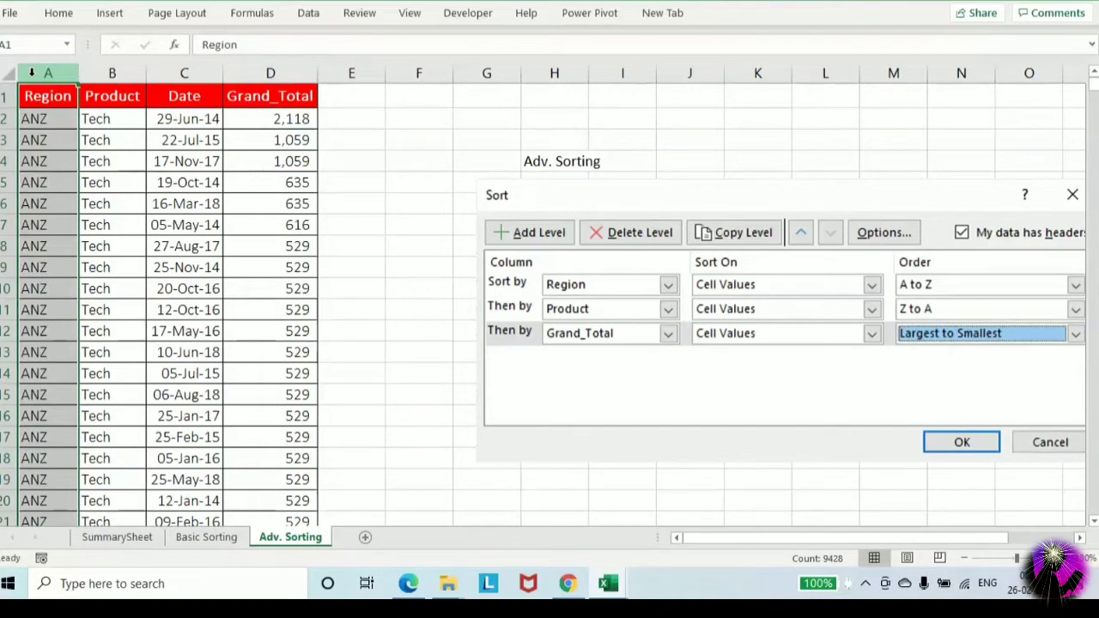
pyautogui.click(296, 73)
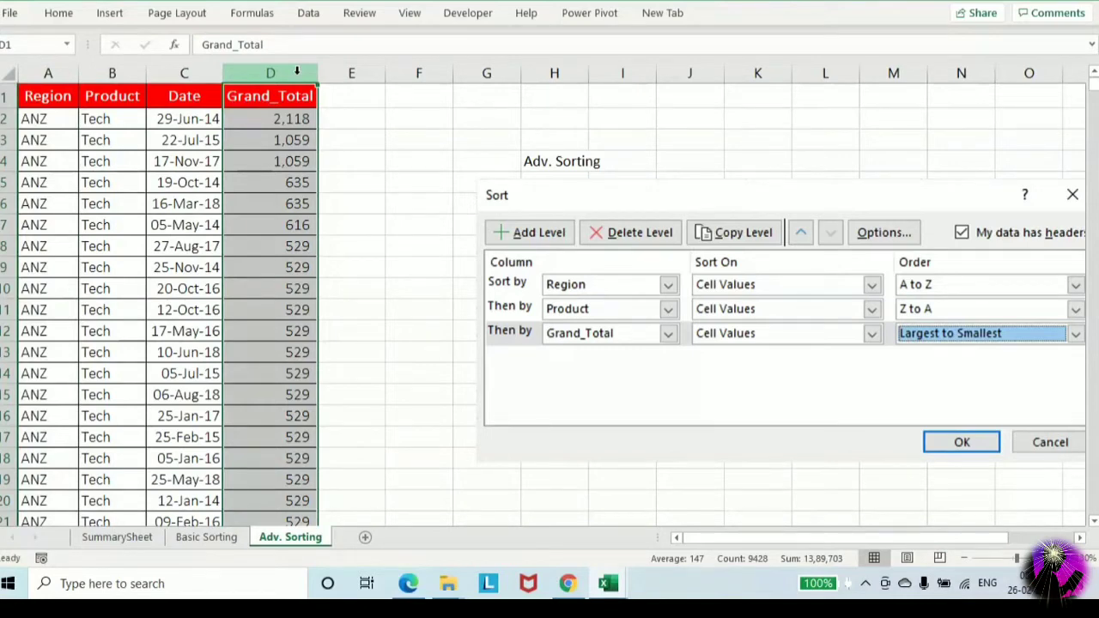
pyautogui.click(268, 137)
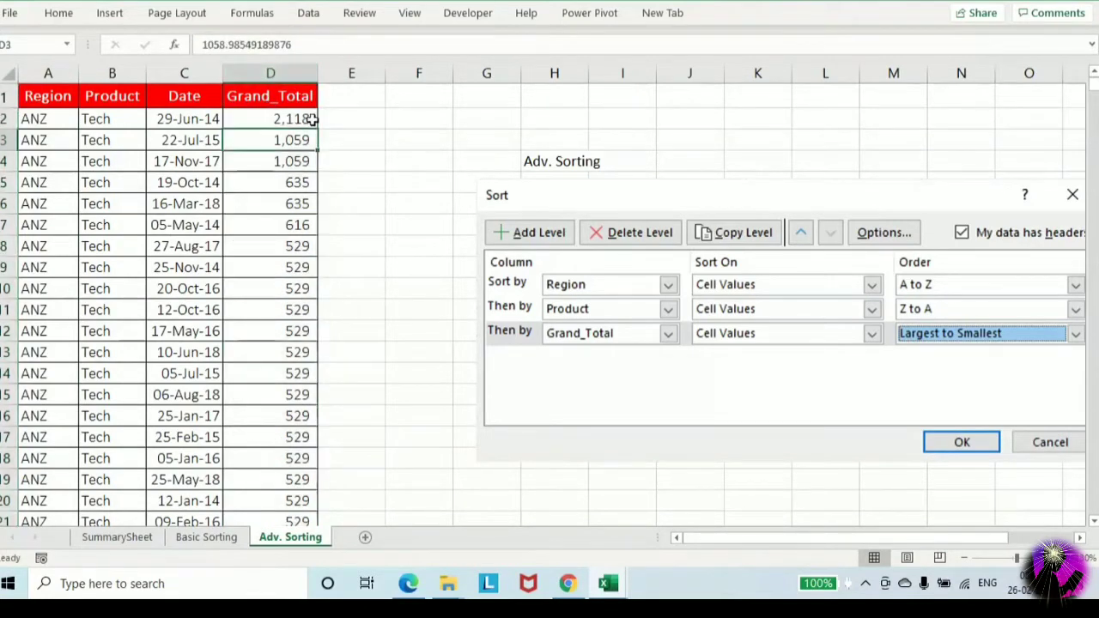
pyautogui.click(297, 123)
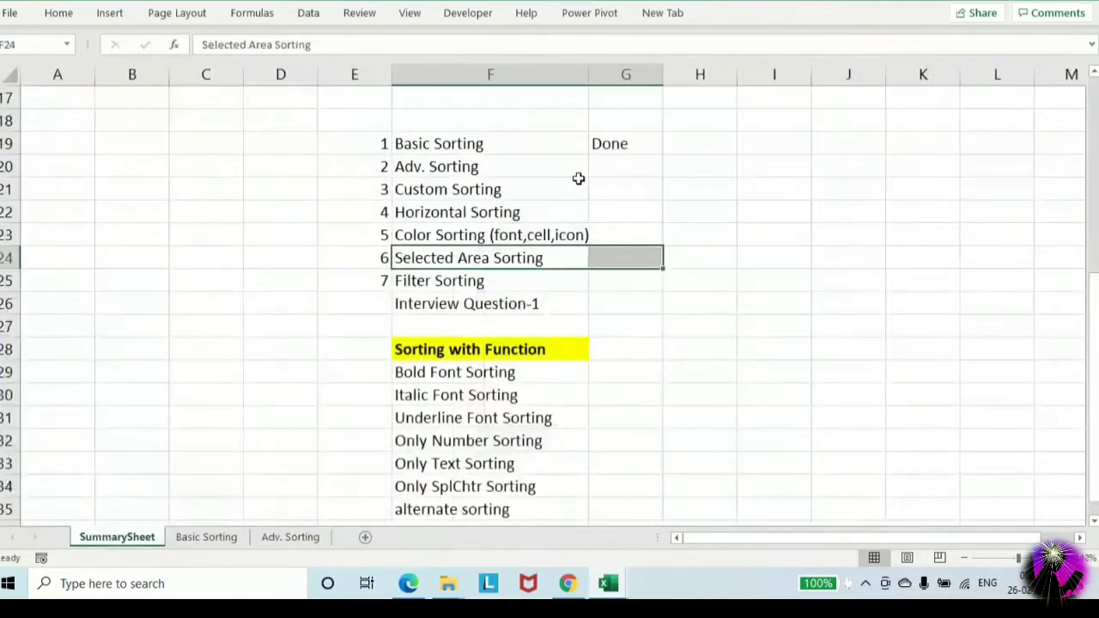
# Mark the Adv. Sorting topic on SummarySheet as "Done" in cell G20
pyautogui.click(601, 173)
pyautogui.write('Done')
pyautogui.press('Return')
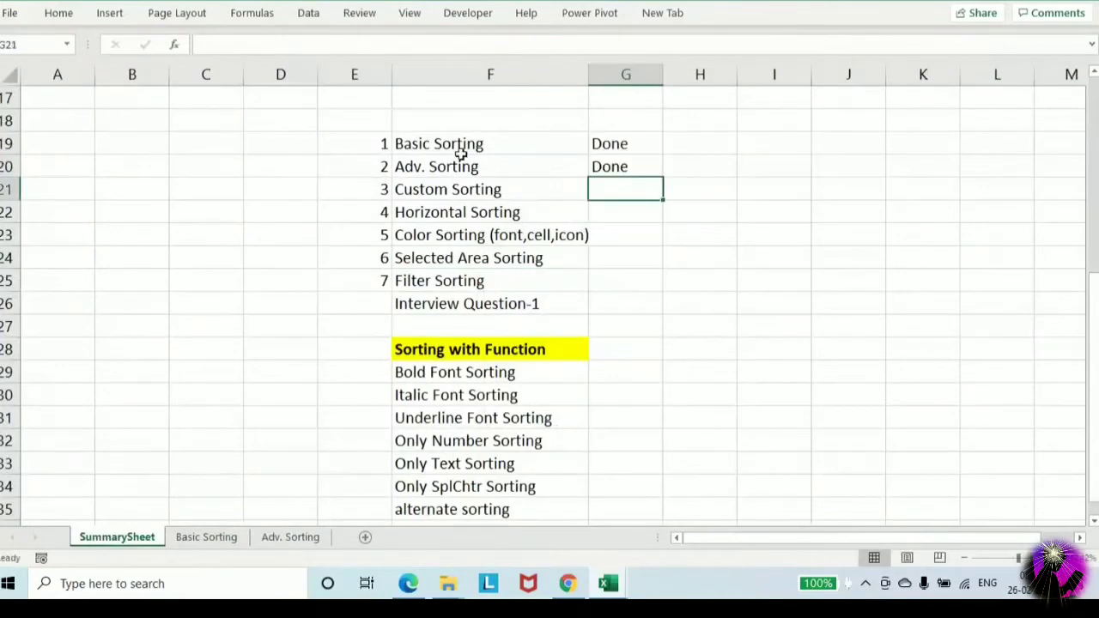
# Add a new worksheet after Adv. Sorting and name it "Custom Sorting"
pyautogui.moveTo(464, 143); pyautogui.dragTo(603, 166)
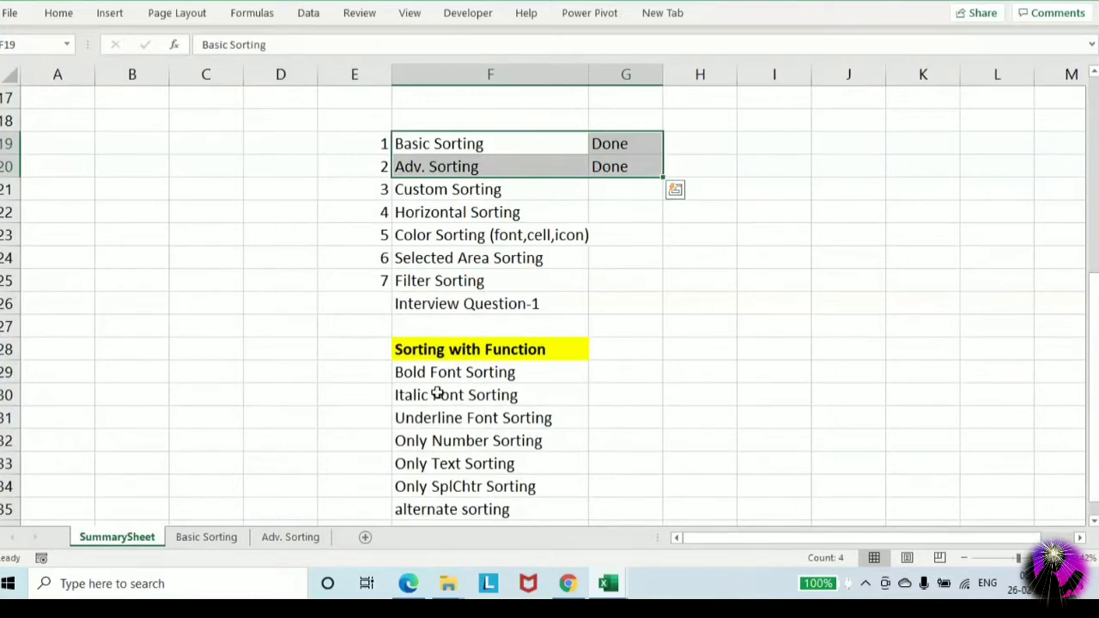
pyautogui.click(289, 537)
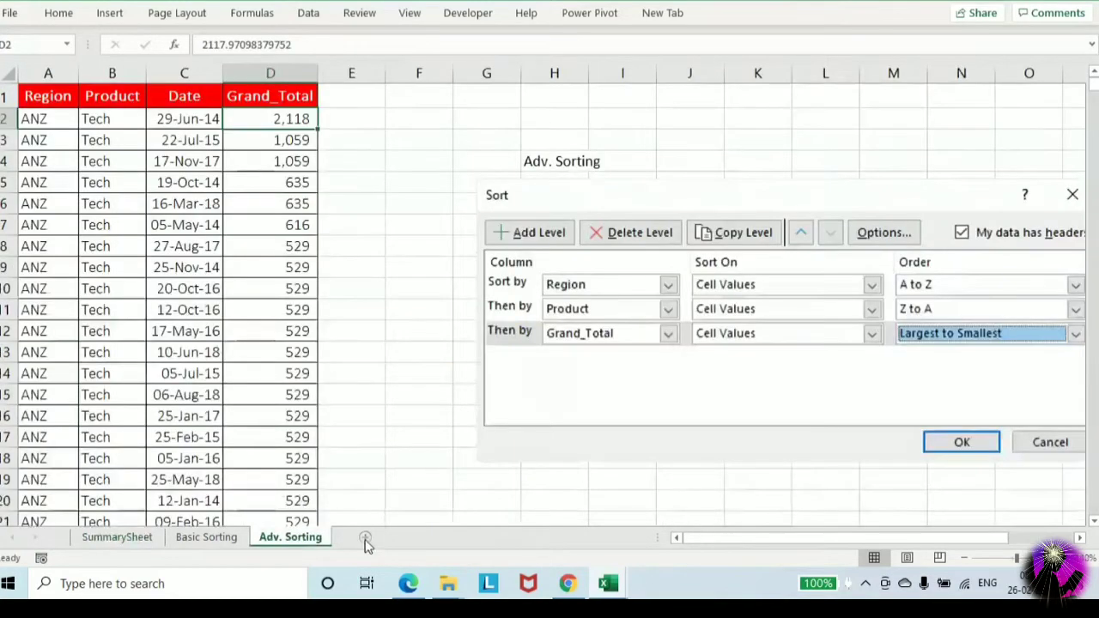
pyautogui.click(366, 539)
pyautogui.rightClick(368, 541)
pyautogui.click(400, 369)
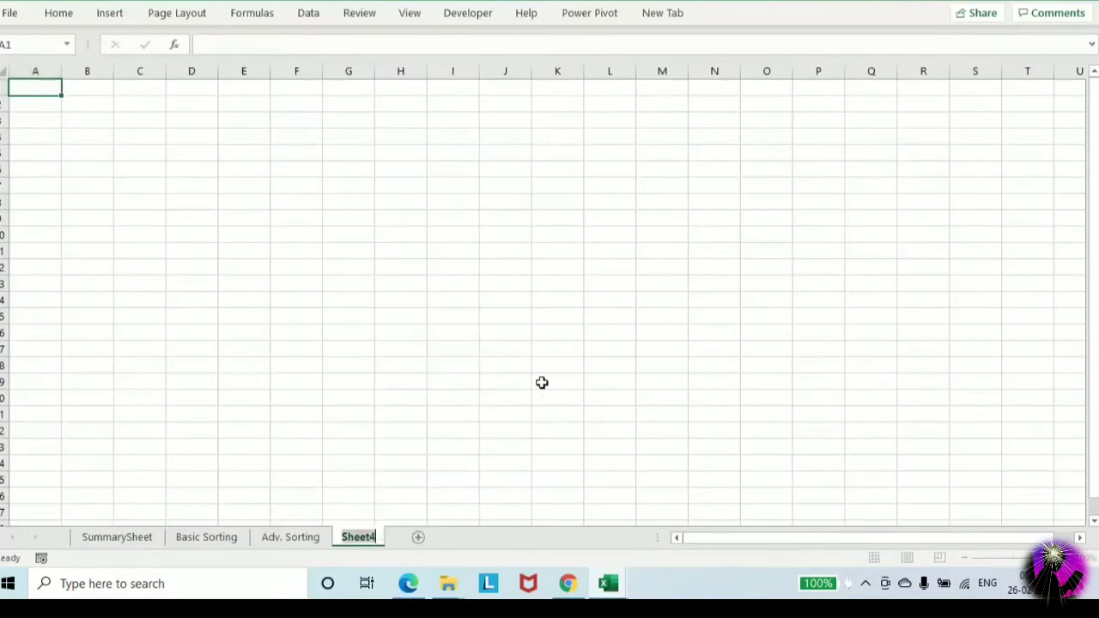
pyautogui.write('CUsto')
pyautogui.press('BackSpace')
pyautogui.press('BackSpace')
pyautogui.press('BackSpace')
pyautogui.press('BackSpace')
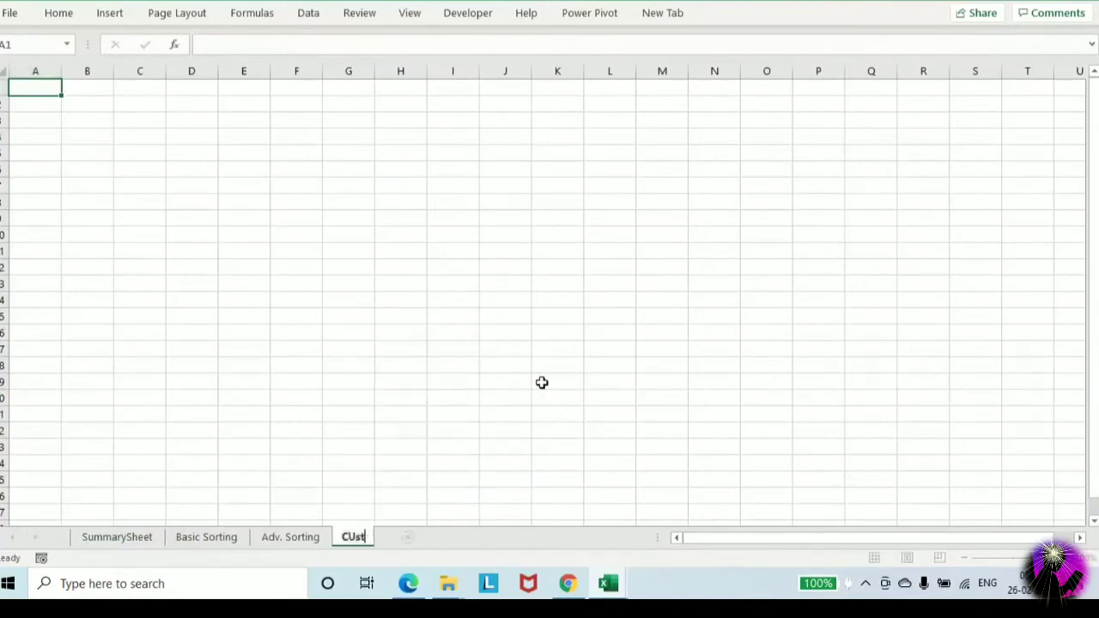
pyautogui.write('ustom Sorting')
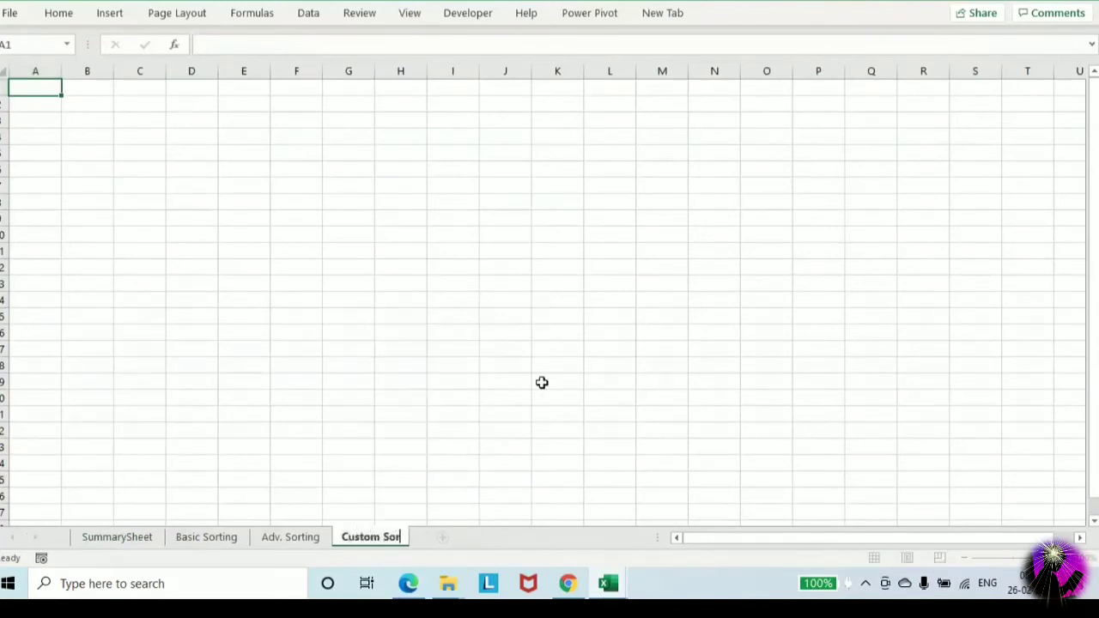
pyautogui.click(525, 363)
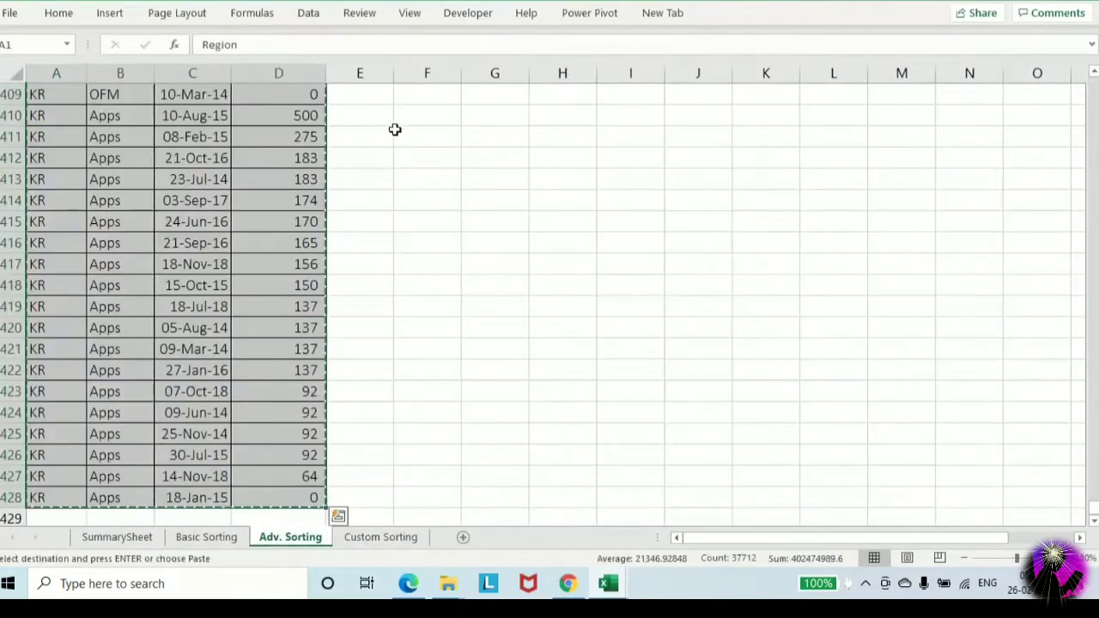
# Copy the Adv. Sorting table to cell A1 of the Custom Sorting sheet and autofit the Date column
pyautogui.click(381, 537)
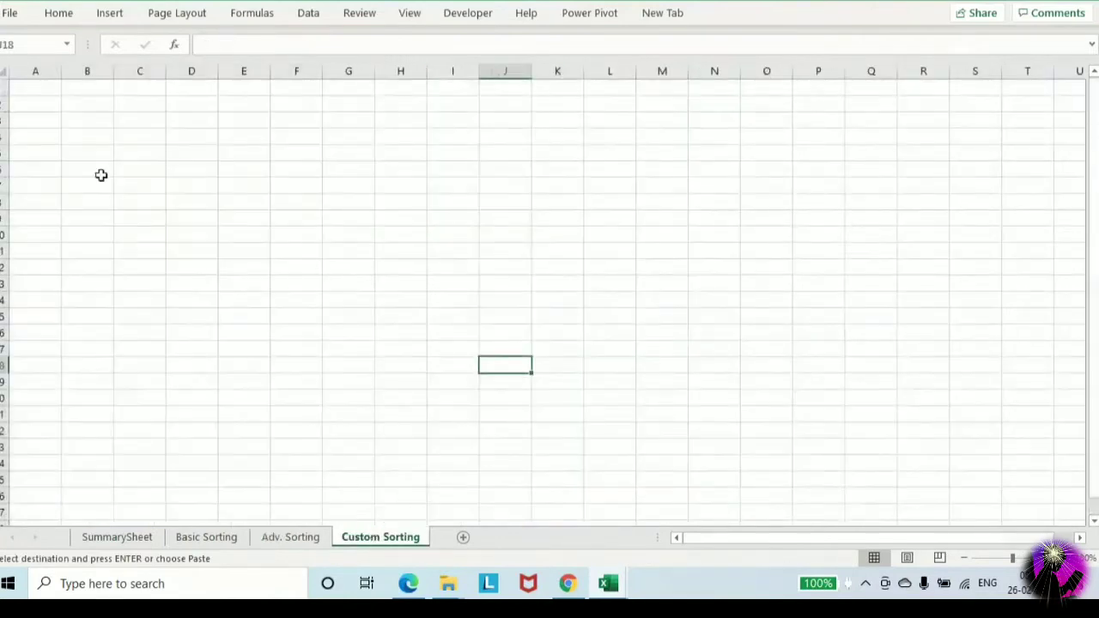
pyautogui.click(41, 87)
pyautogui.hotkey('ctrl', 'v')
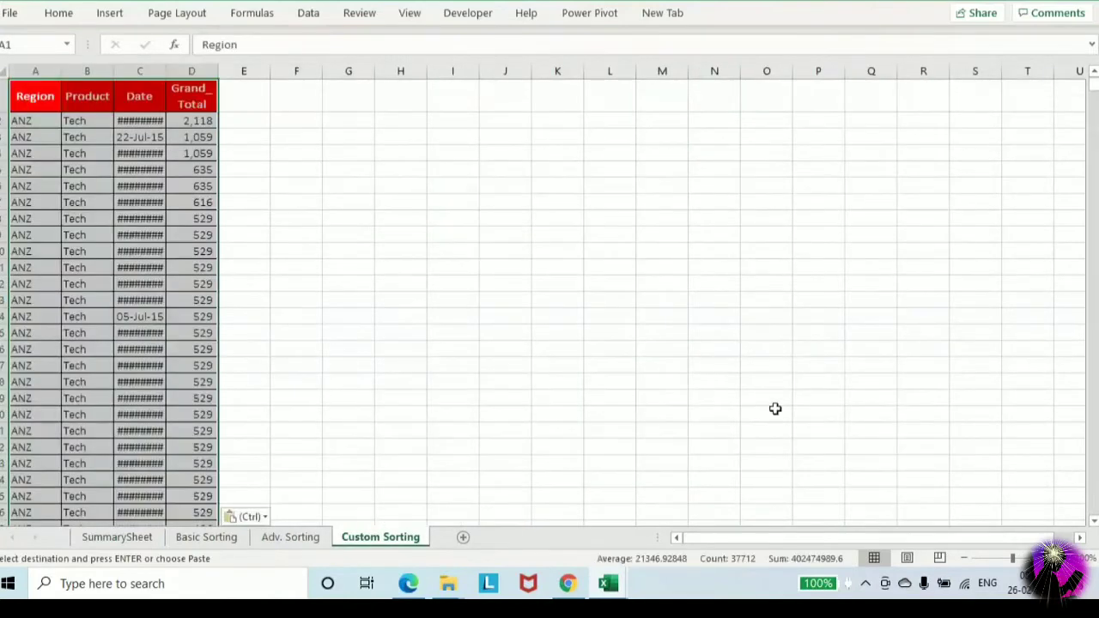
pyautogui.moveTo(1014, 559); pyautogui.dragTo(1019, 560)
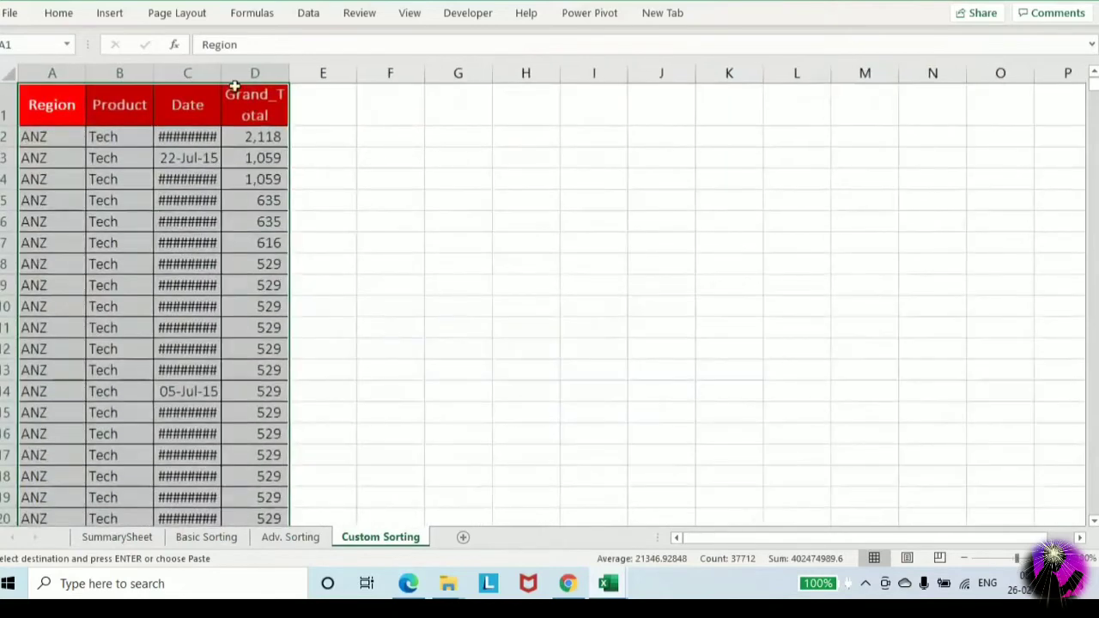
pyautogui.doubleClick(221, 73)
# Insert a new column C before Date and give it the header "Month"
pyautogui.click(221, 72)
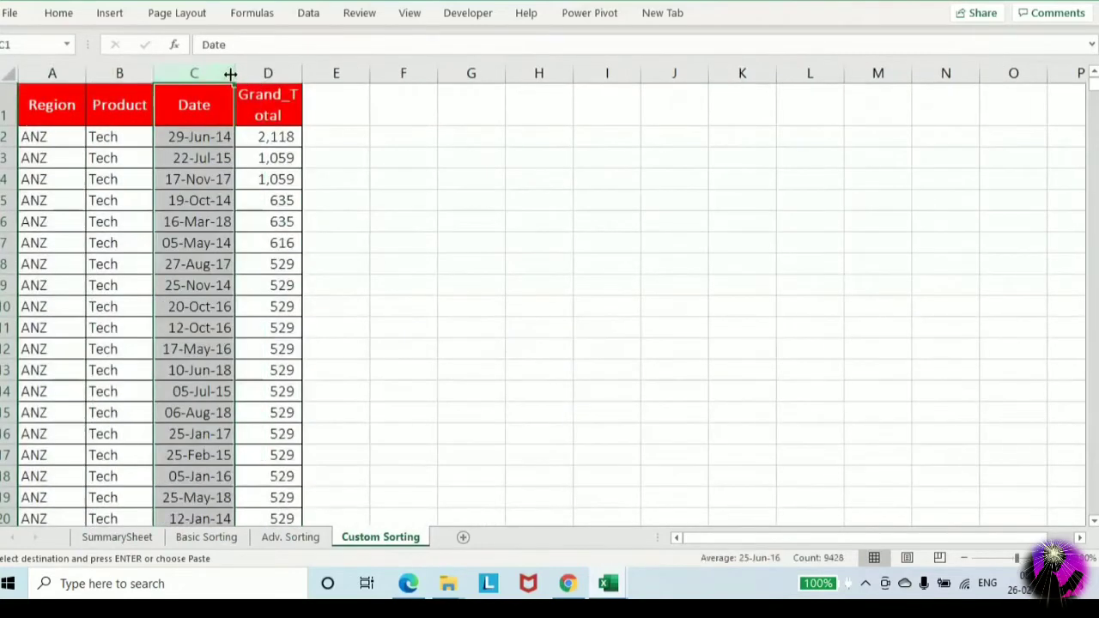
pyautogui.hotkey('ctrl', 'shift', '+')
pyautogui.press('Down')
pyautogui.press('Up')
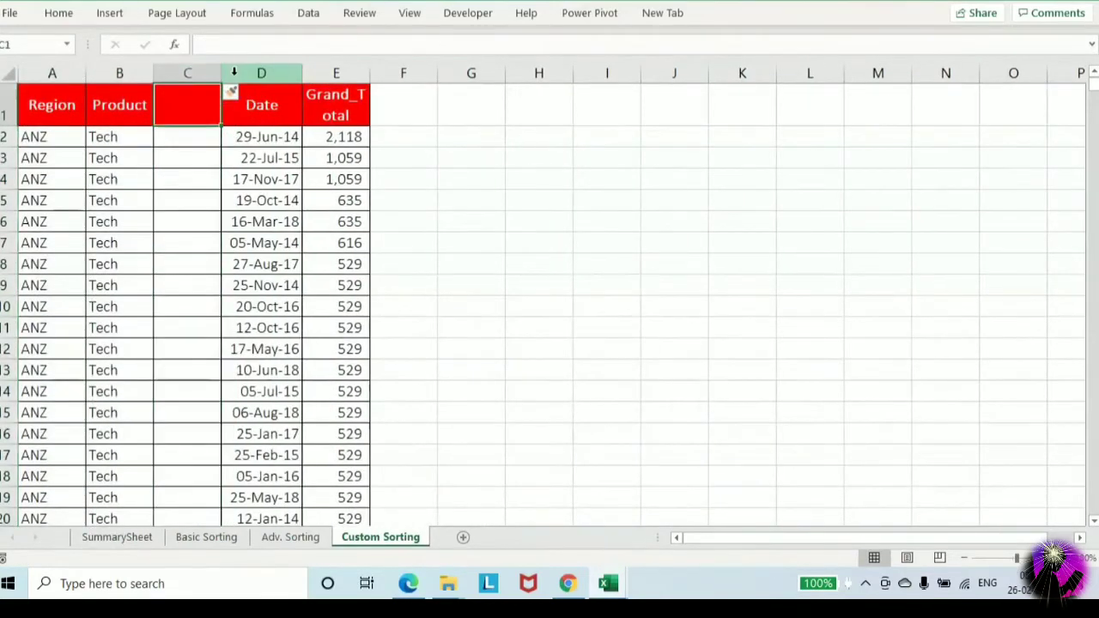
pyautogui.write('Month')
pyautogui.press('Return')
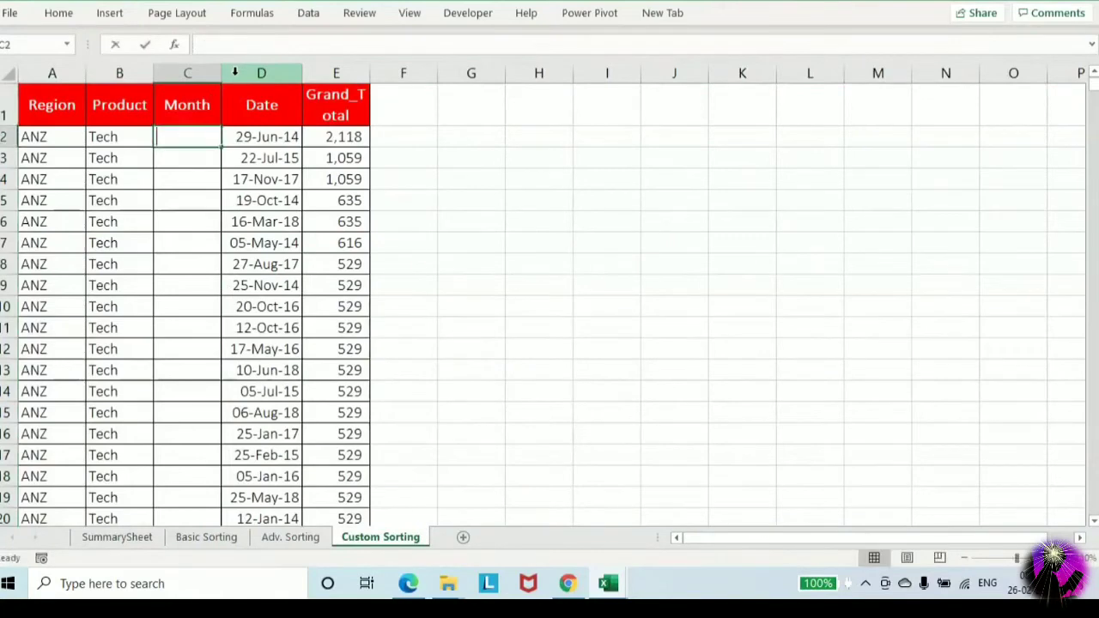
# Enter =TEXT(D2,"mmm") in C2 and fill the formula down the Month column to the last data row
pyautogui.write('=TEXT(D2,"mmm"')
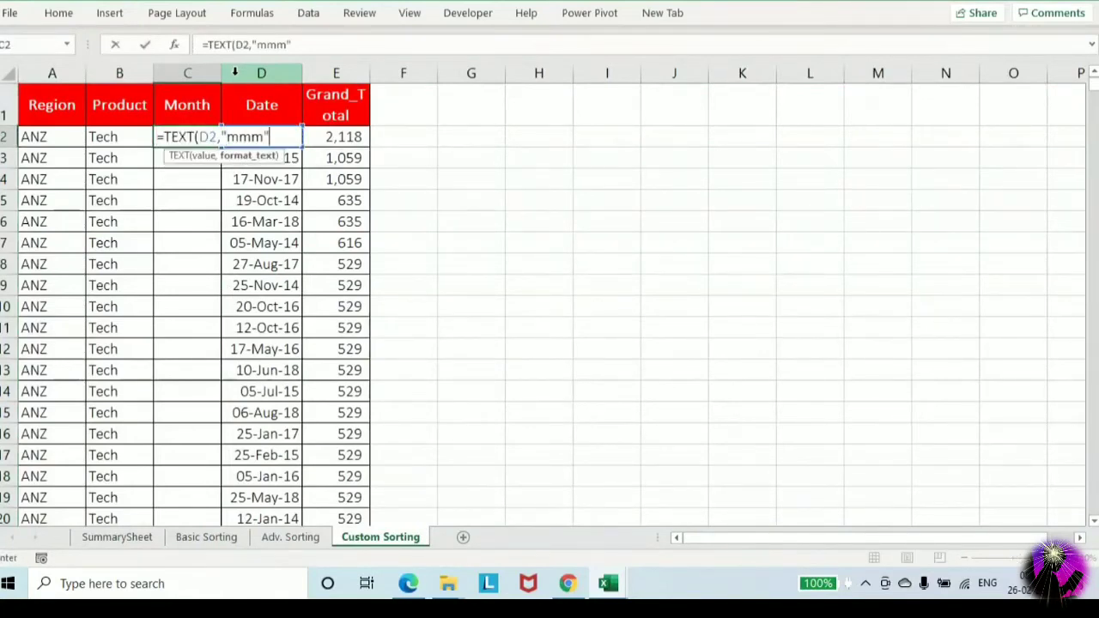
pyautogui.press('Return')
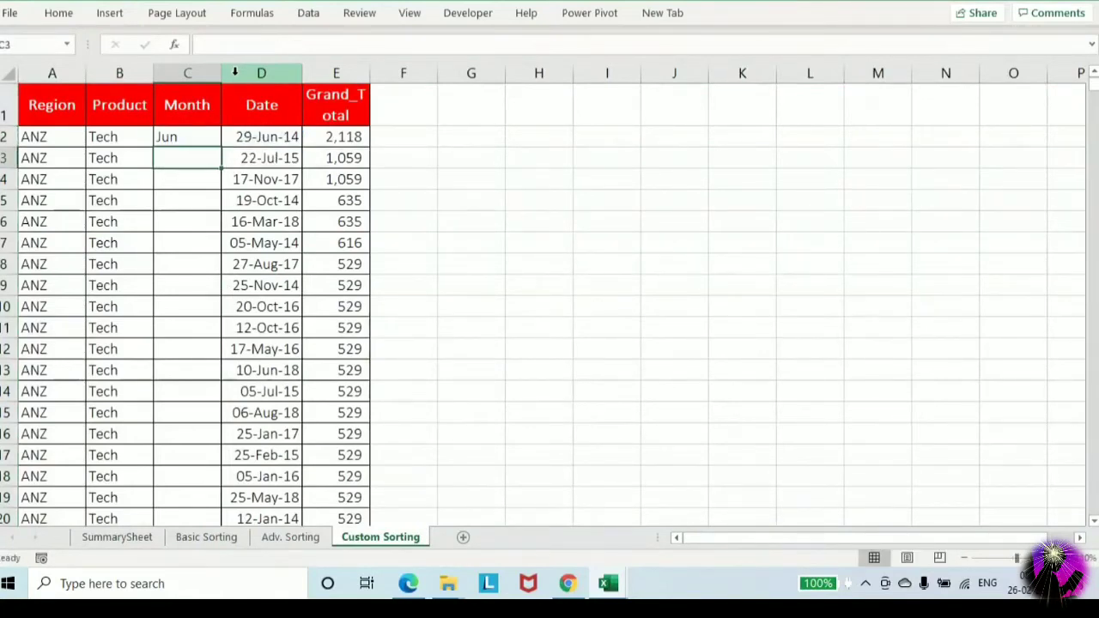
pyautogui.press('Left')
pyautogui.hotkey('ctrl', 'Down')
pyautogui.press('Right')
pyautogui.hotkey('ctrl', 'shift', 'Up')
pyautogui.hotkey('ctrl', 'd')
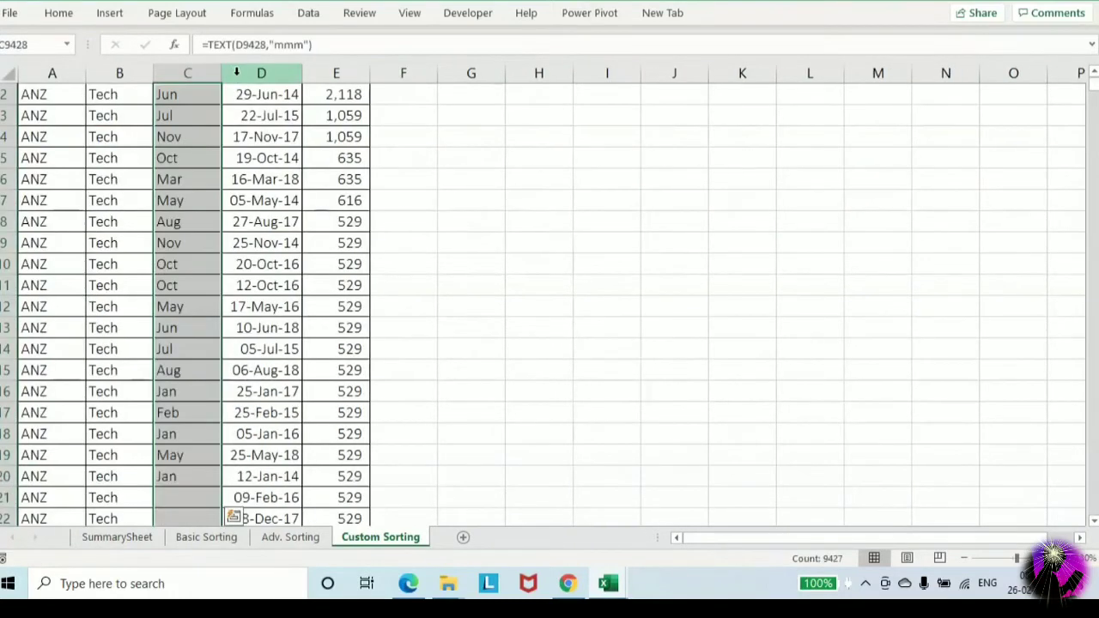
# Replace the Month column's formulas with their values from C2 down to the last row
pyautogui.hotkey('ctrl', 'Up')
pyautogui.press('Down')
pyautogui.hotkey('ctrl', 'shift', 'Down')
pyautogui.hotkey('ctrl', 'c')
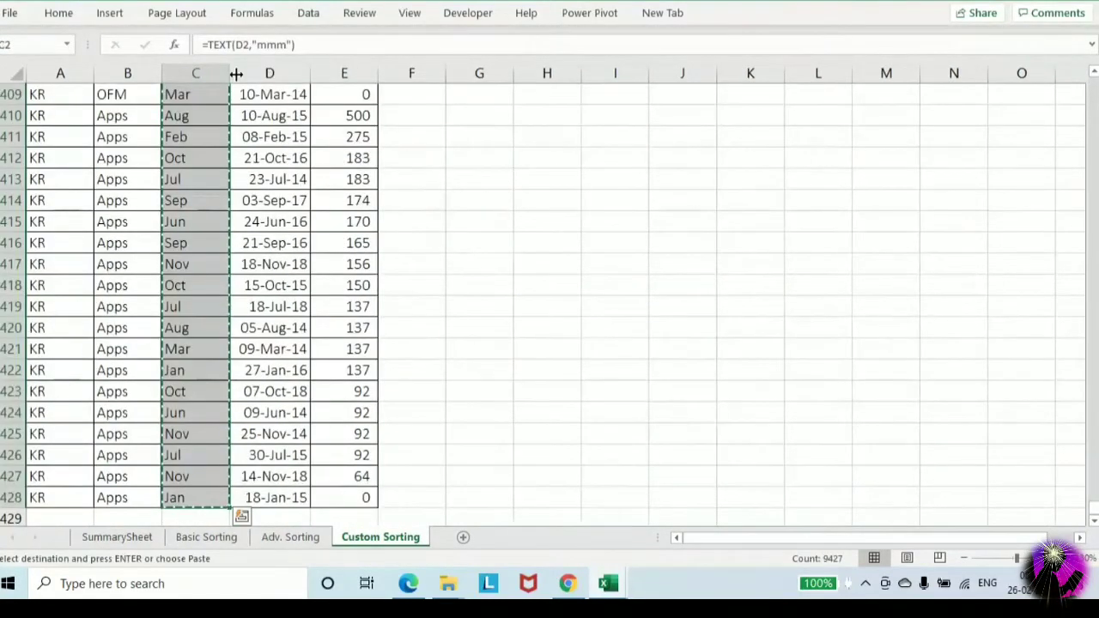
pyautogui.hotkey('ctrl', 'alt', 'v')
pyautogui.press('v')
pyautogui.press('Return')
pyautogui.press('Up')
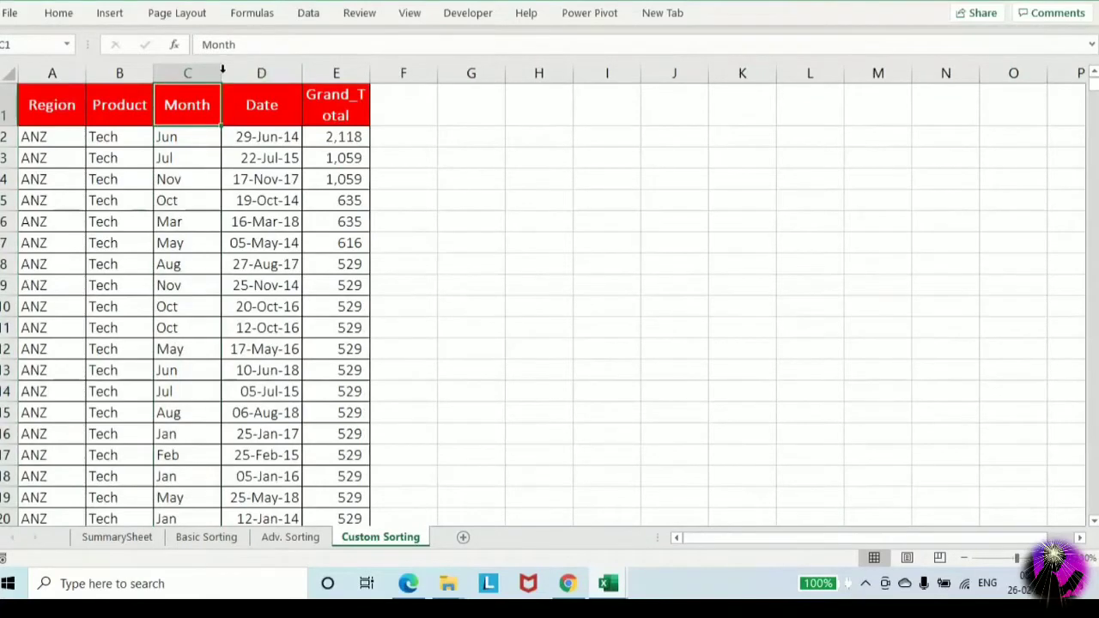
# Fit the table's column widths, widen Grand_Total so its header fits on one line, and reduce the header row's height
pyautogui.doubleClick(222, 73)
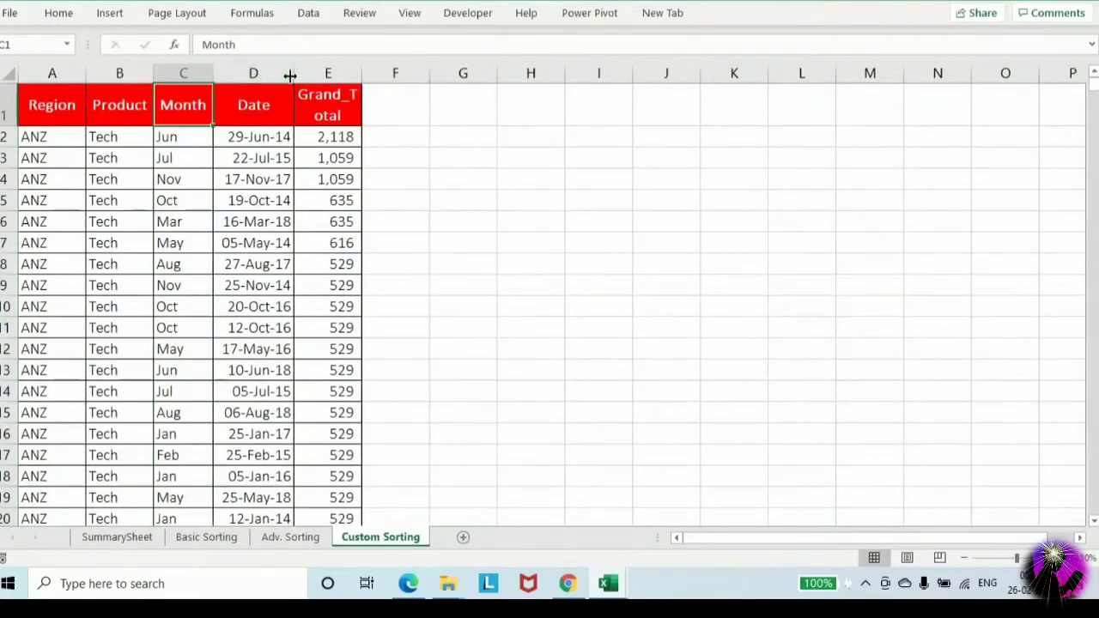
pyautogui.doubleClick(85, 73)
pyautogui.moveTo(13, 122); pyautogui.dragTo(13, 117)
pyautogui.moveTo(354, 74); pyautogui.dragTo(413, 76)
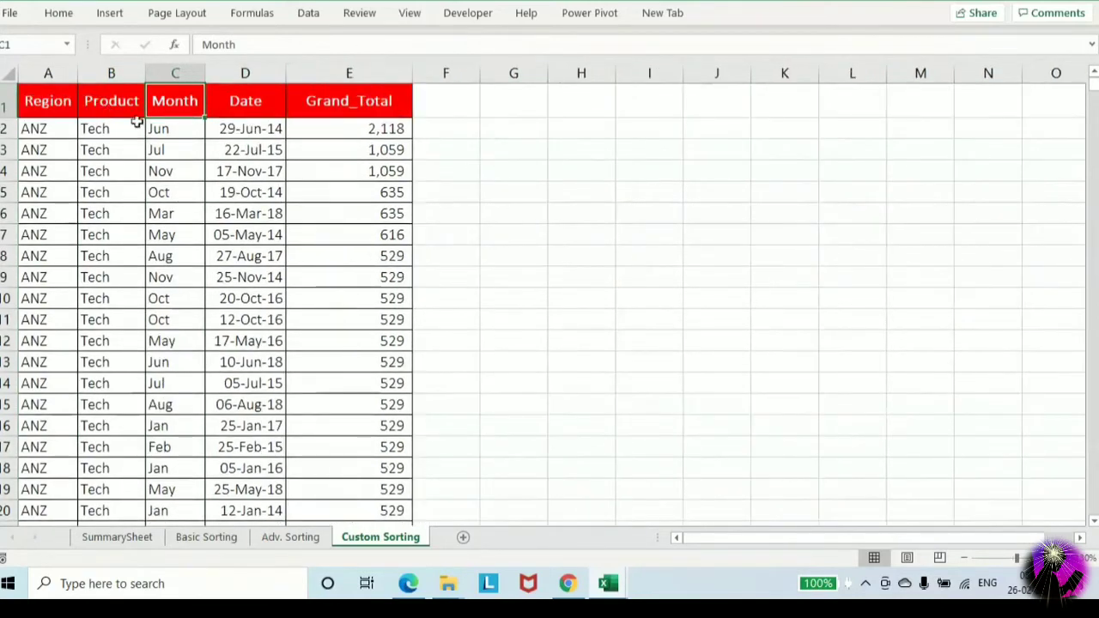
pyautogui.click(7, 108)
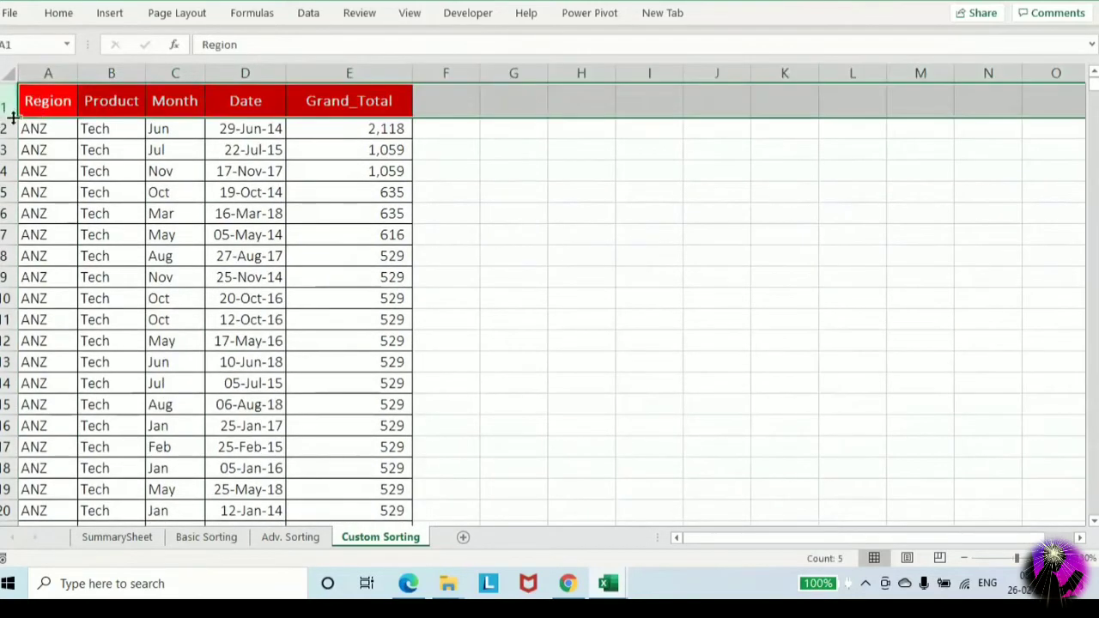
pyautogui.moveTo(7, 117); pyautogui.dragTo(8, 111)
pyautogui.click(265, 165)
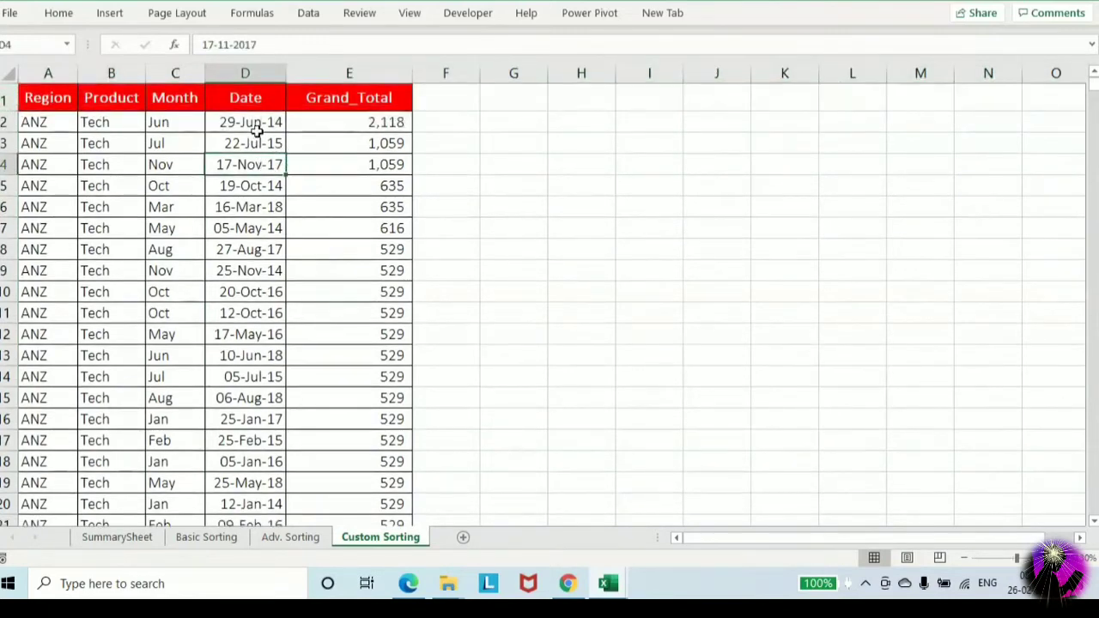
# Sort the table by the Date column from oldest to newest
pyautogui.click(257, 128)
pyautogui.press('Left')
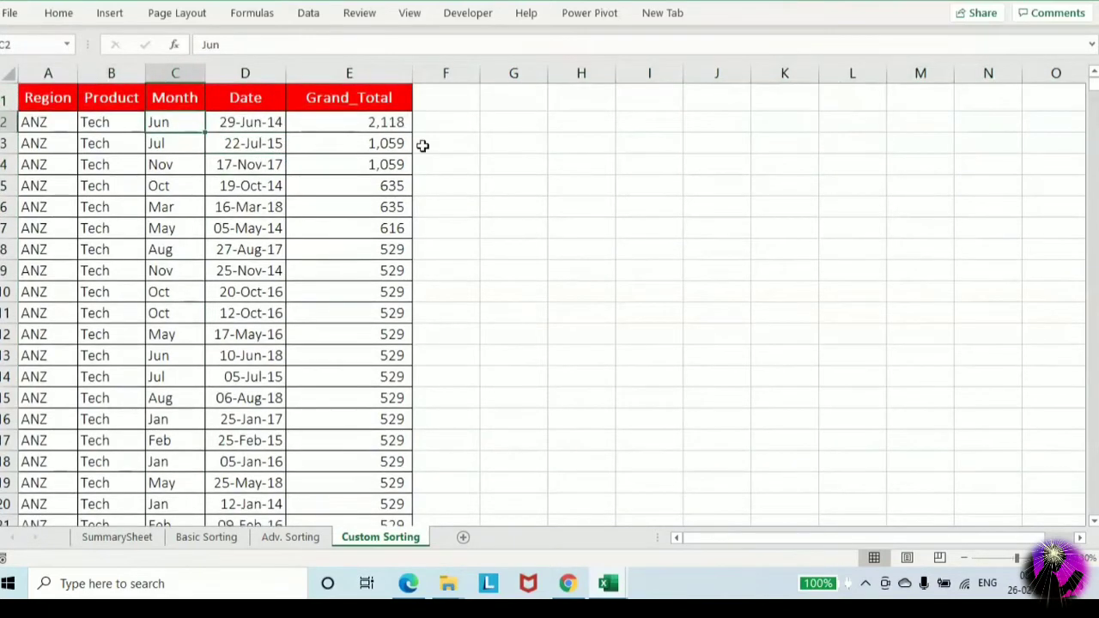
pyautogui.hotkey('ctrl', 'shift', 'Down')
pyautogui.hotkey('ctrl', 'Up')
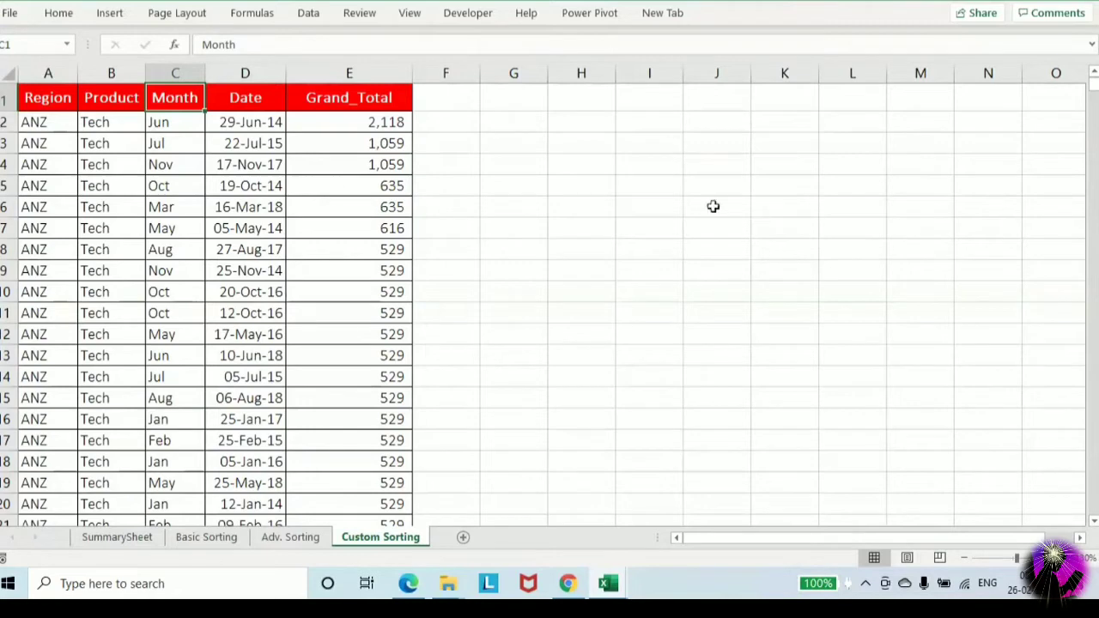
pyautogui.click(266, 124)
pyautogui.rightClick(266, 124)
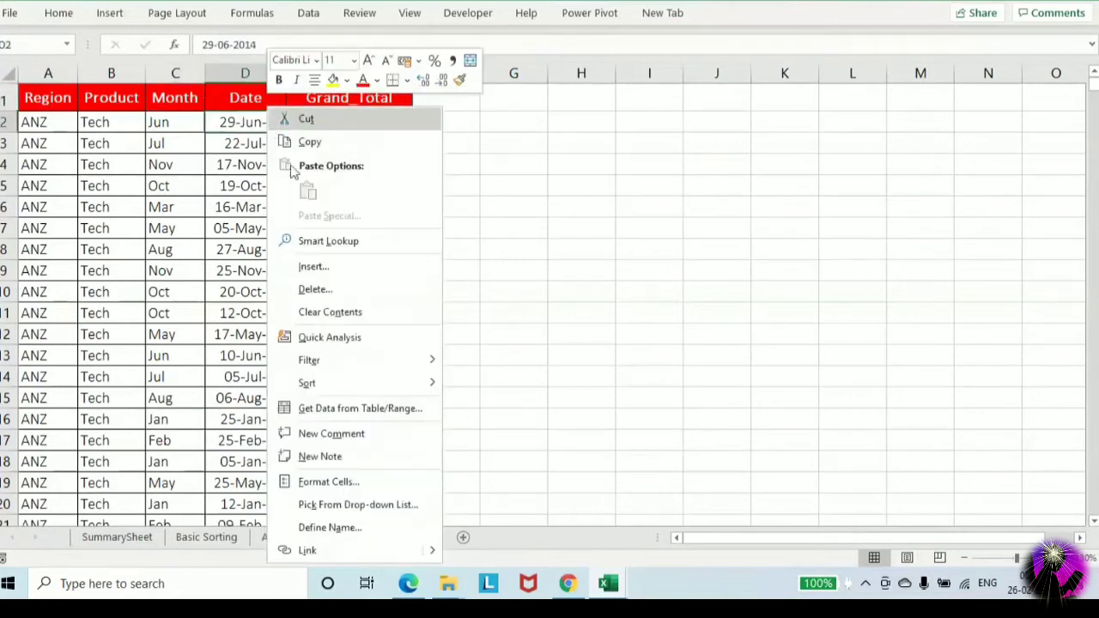
pyautogui.moveTo(348, 393)
pyautogui.click(481, 386)
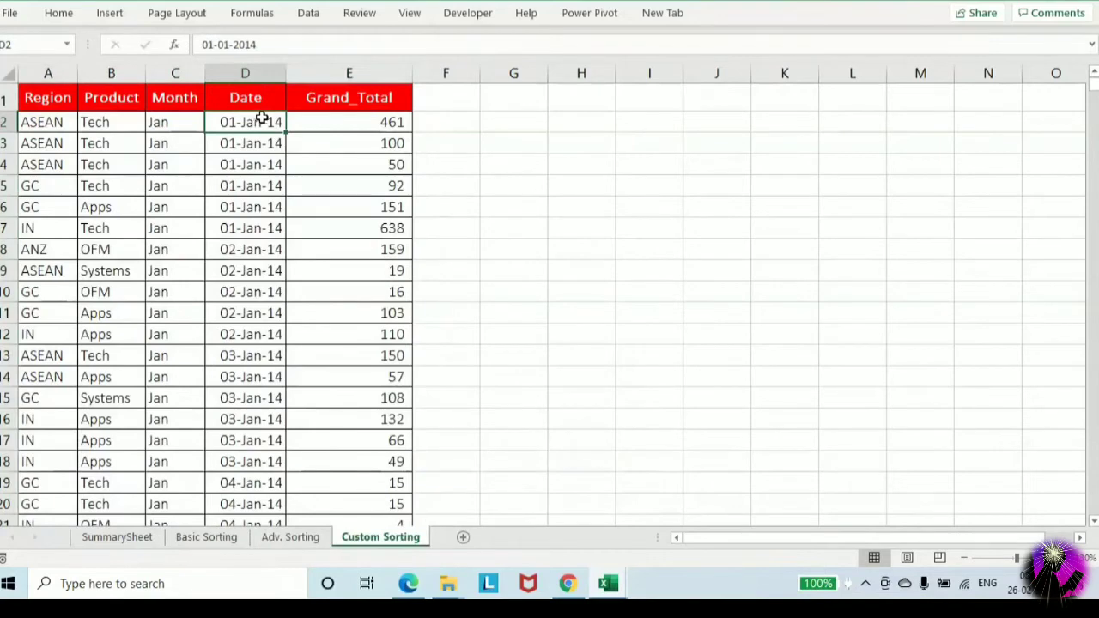
# Sort the table by the Date column from newest to oldest
pyautogui.hotkey('ctrl', 'shift', 'Down')
pyautogui.hotkey('ctrl', 'shift', 'Up')
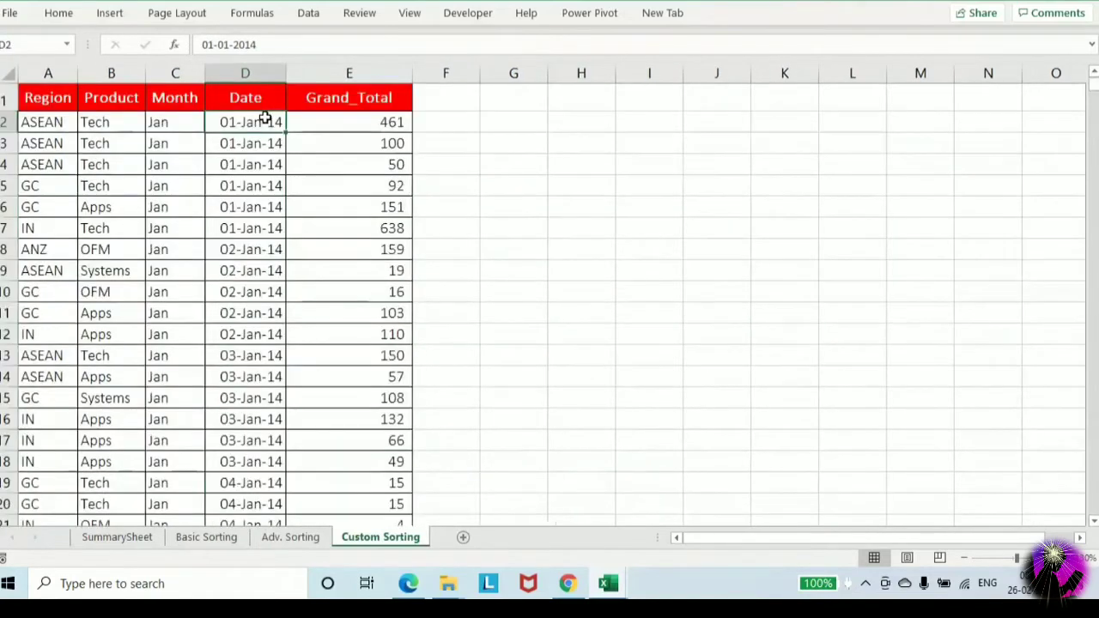
pyautogui.rightClick(265, 119)
pyautogui.moveTo(339, 385)
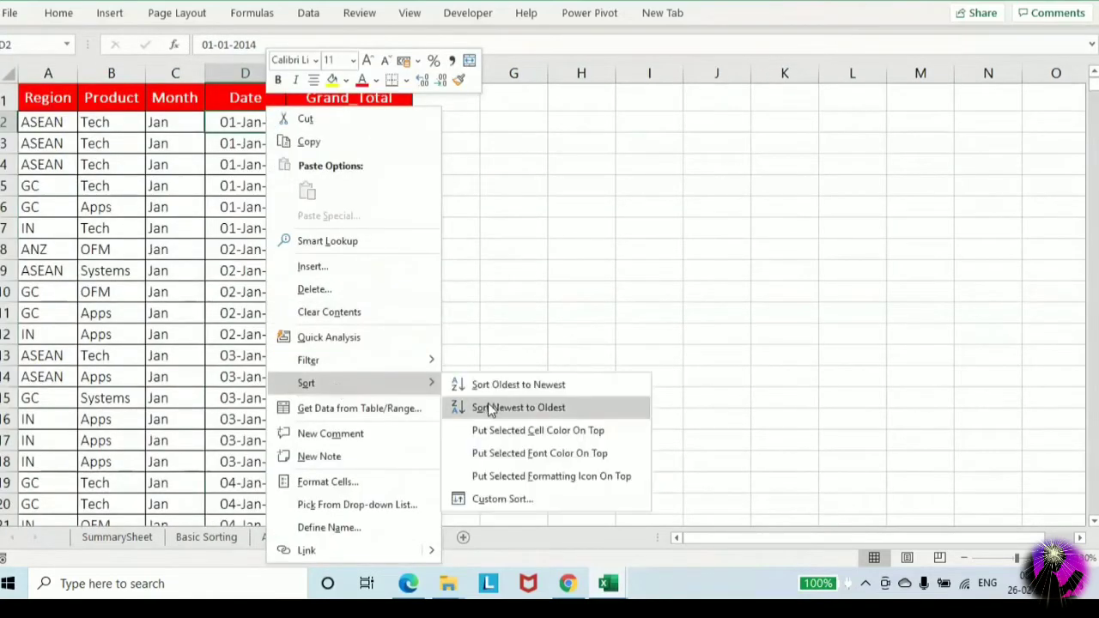
pyautogui.click(492, 409)
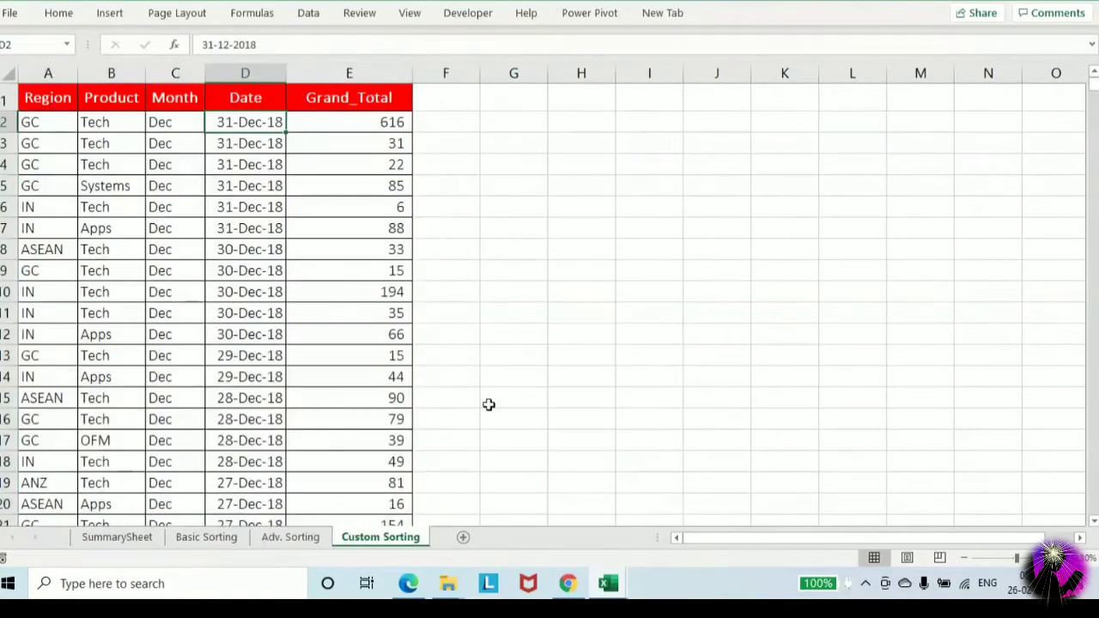
# Enter the heading "Religare Interview Question" in cell I1
pyautogui.click(571, 125)
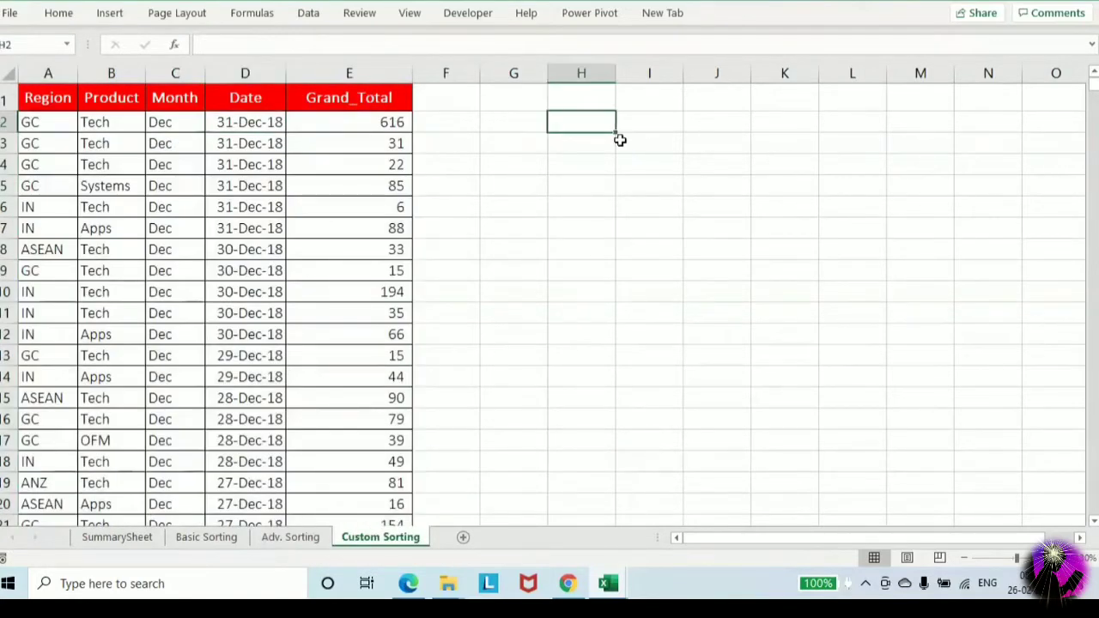
pyautogui.click(638, 94)
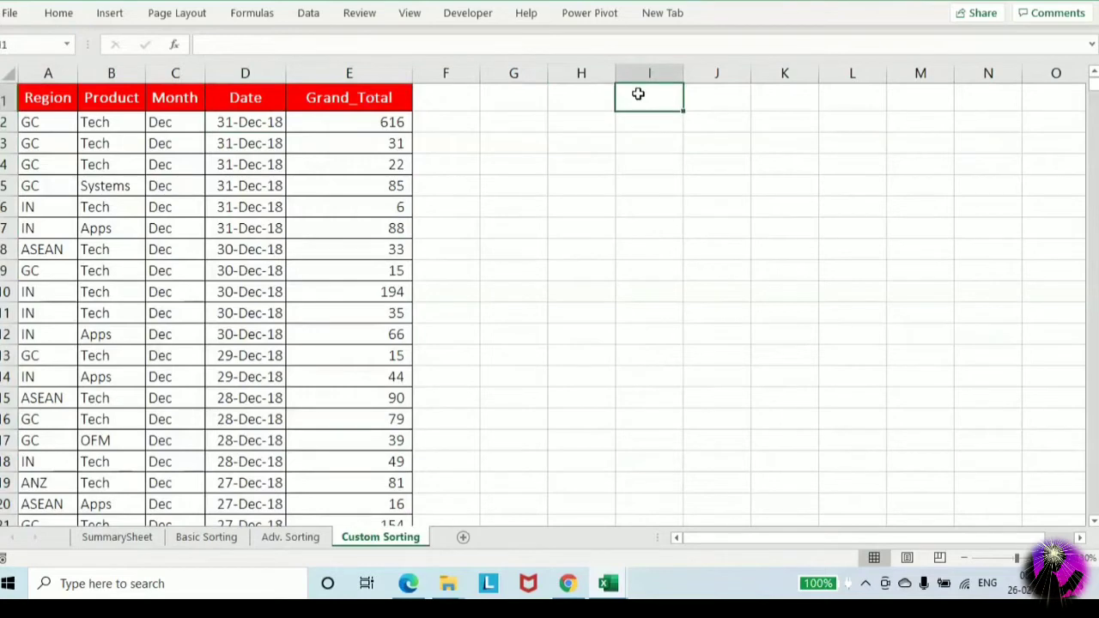
pyautogui.write('Relig')
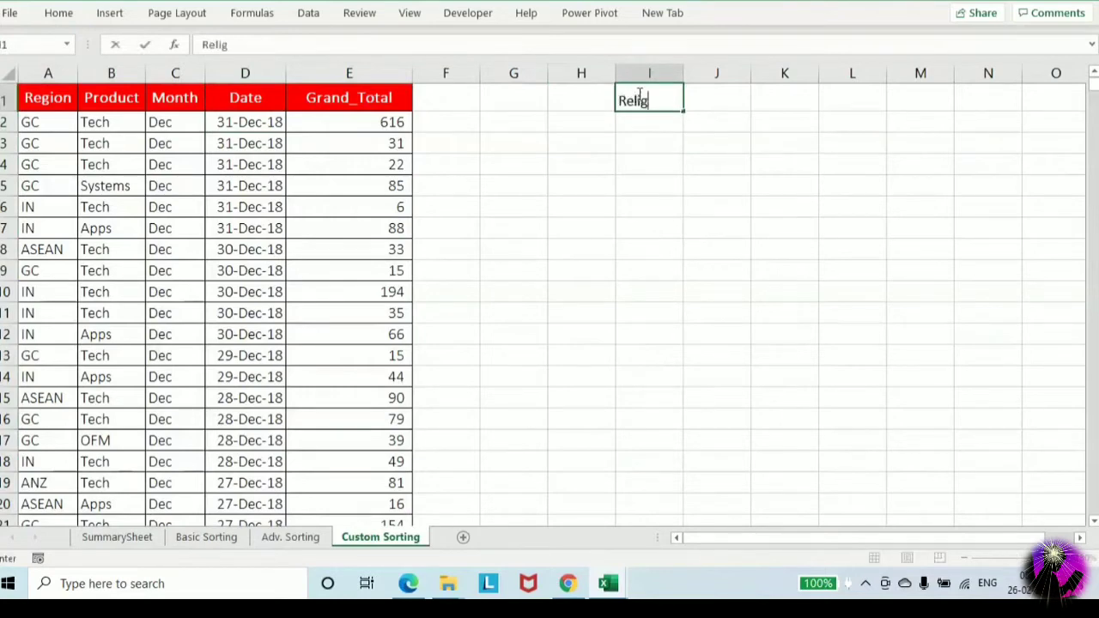
pyautogui.write('are Intervi')
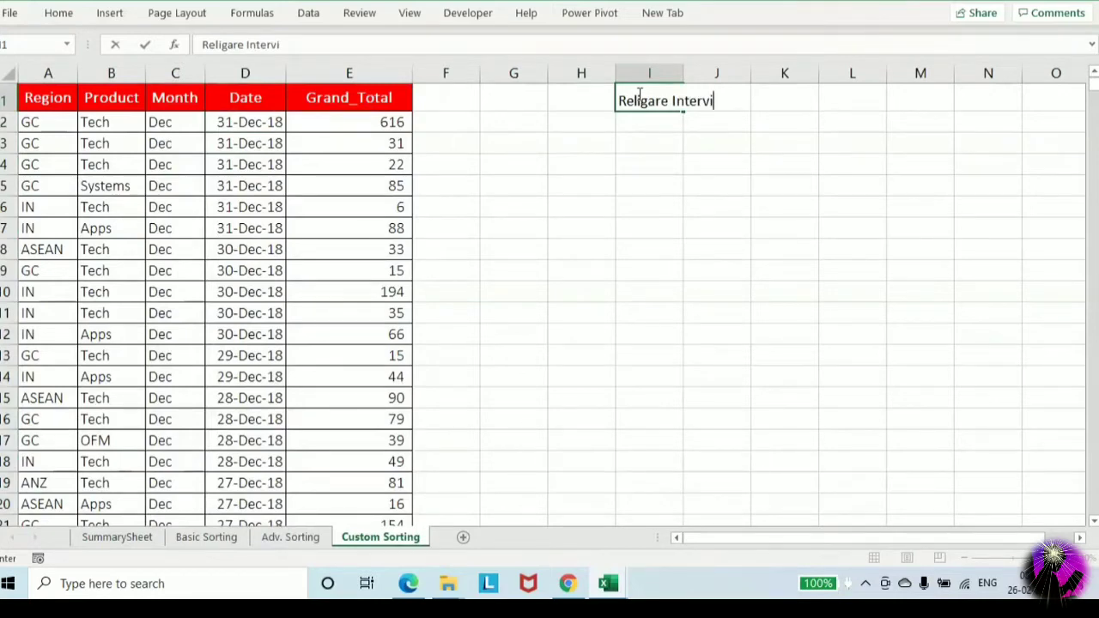
pyautogui.write('ew Question')
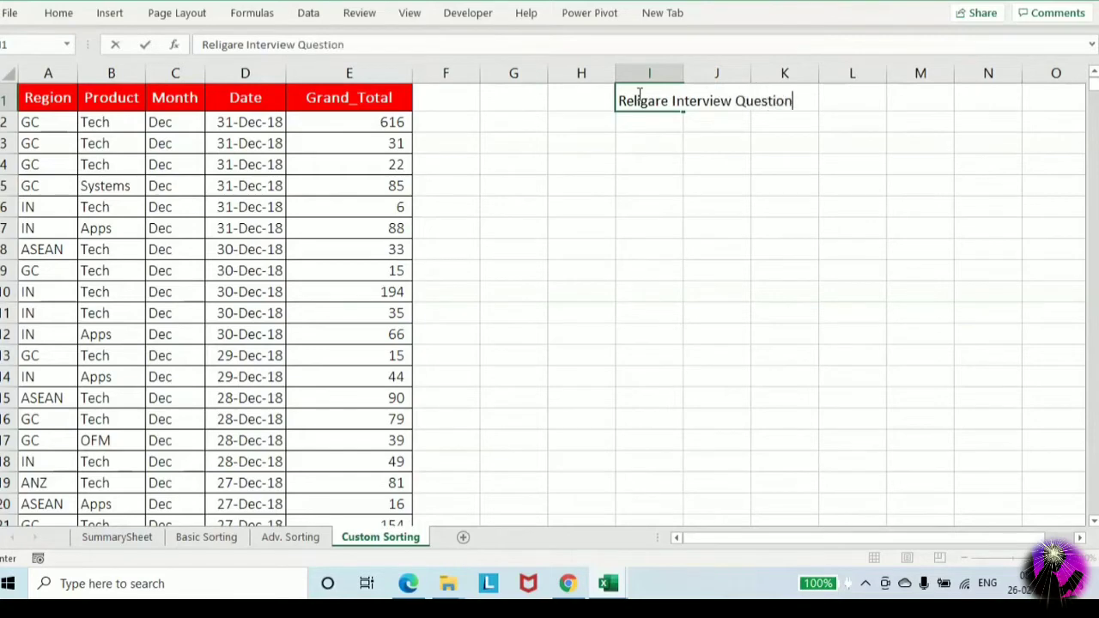
pyautogui.press('Return')
# Make the heading in cell I1 bold and underlined, and move on to cell I3
pyautogui.click(638, 95)
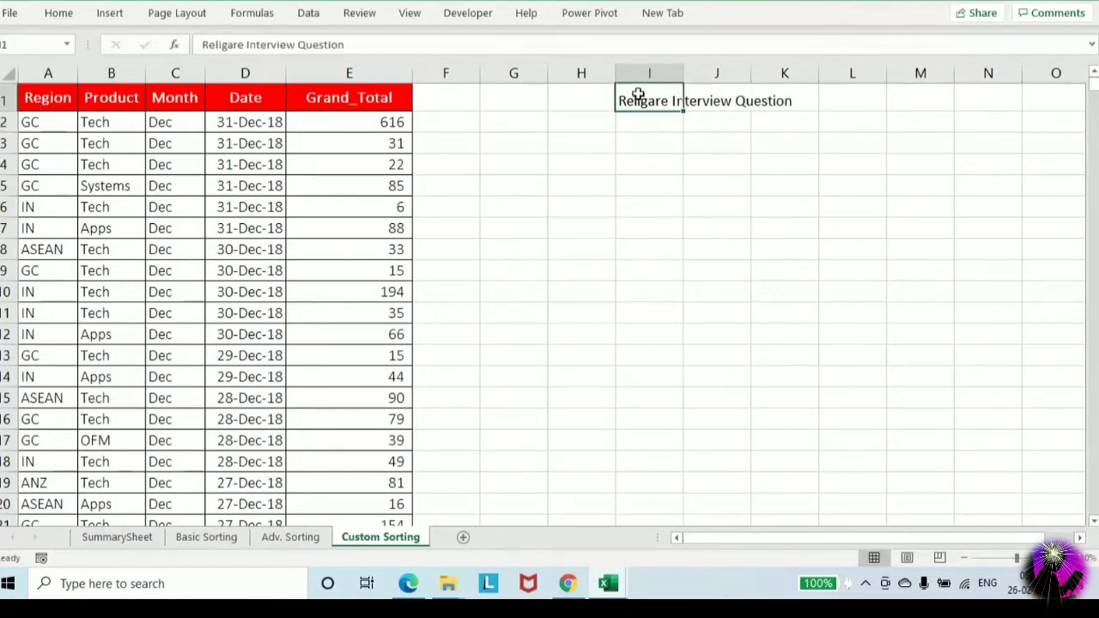
pyautogui.hotkey('ctrl', 'b')
pyautogui.hotkey('ctrl', 'u')
pyautogui.press('Return')
pyautogui.press('Return')
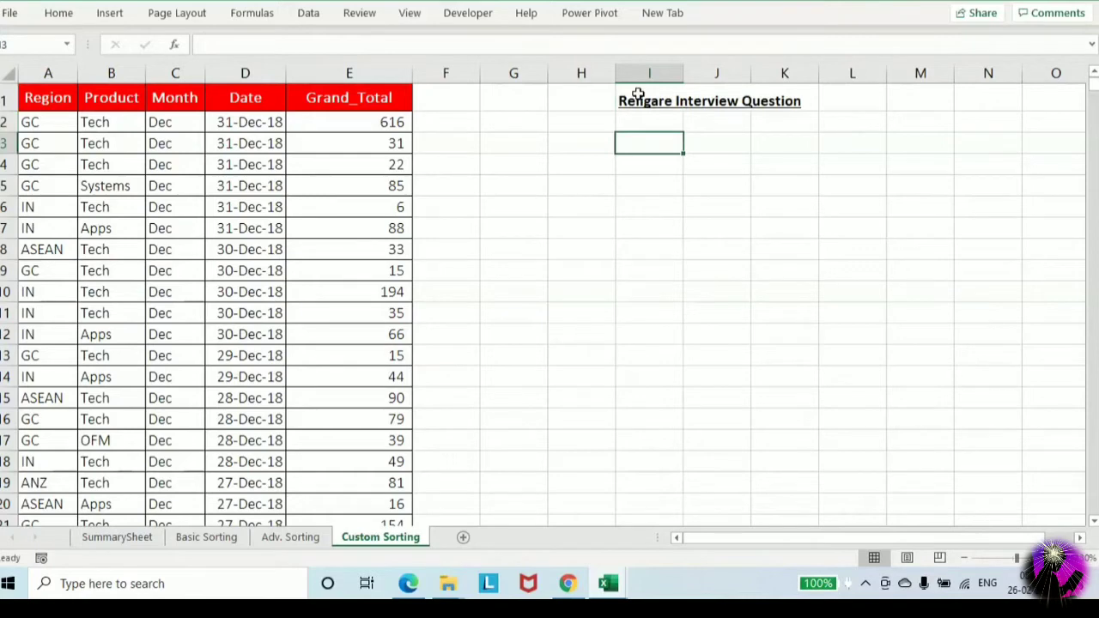
# Delete the Date column from the table and return to the first value under Month
pyautogui.click(244, 72)
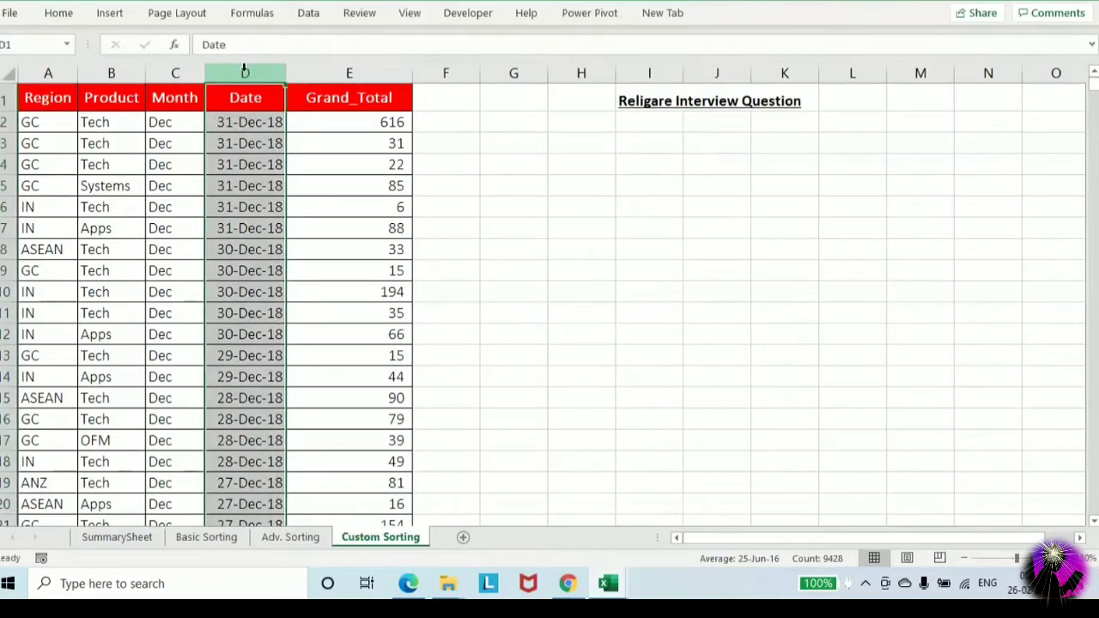
pyautogui.hotkey('ctrl', '-')
pyautogui.press('Left')
pyautogui.press('Down')
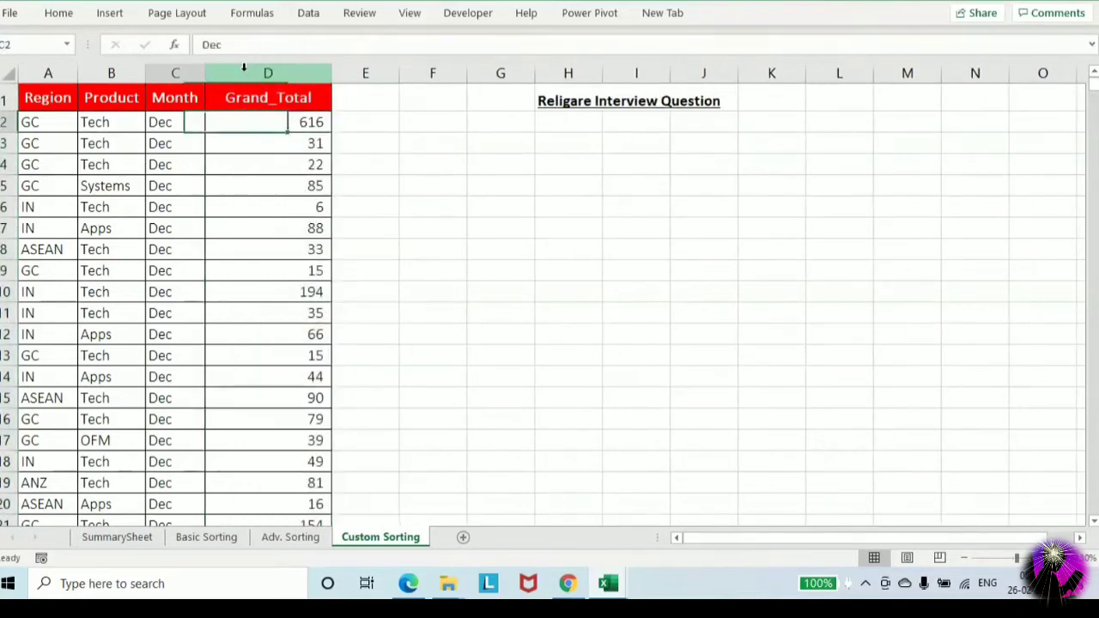
pyautogui.hotkey('ctrl', 'shift', 'Down')
pyautogui.hotkey('ctrl', 'Up')
pyautogui.press('Down')
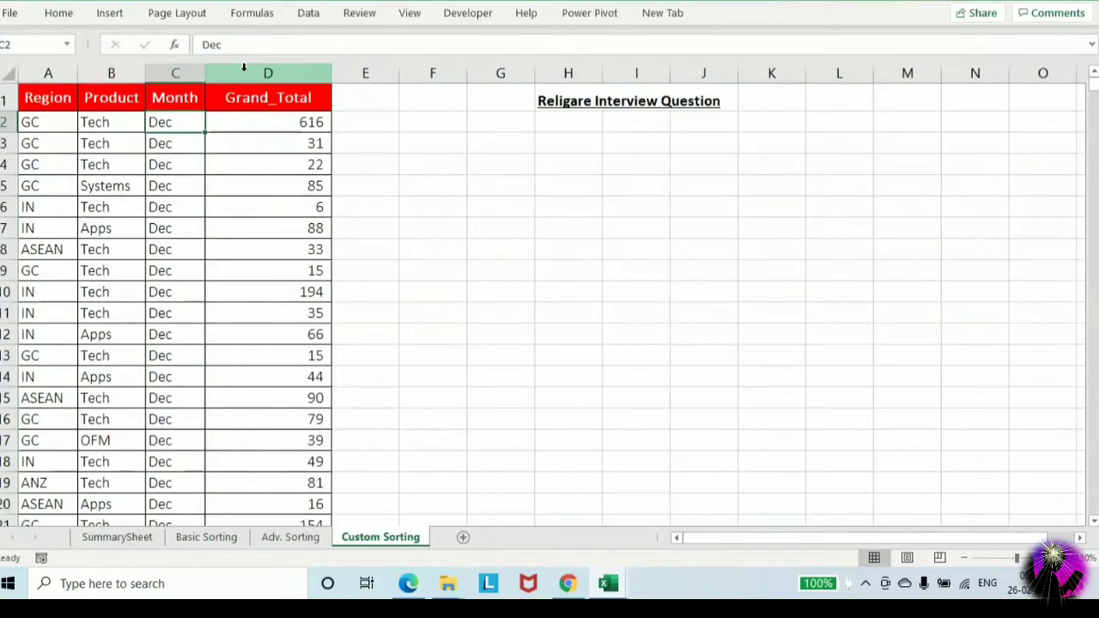
# Enter the heading "Month" in cell H3 with "Apr" and "May" in the two cells below it
pyautogui.click(570, 137)
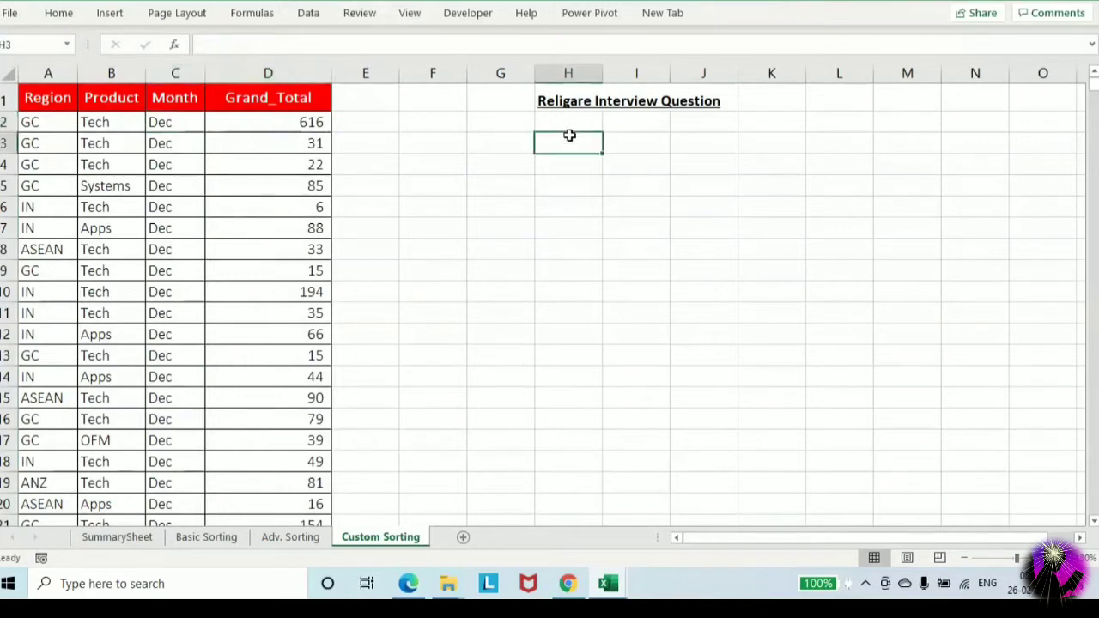
pyautogui.write('Month')
pyautogui.press('Return')
pyautogui.write('Apr')
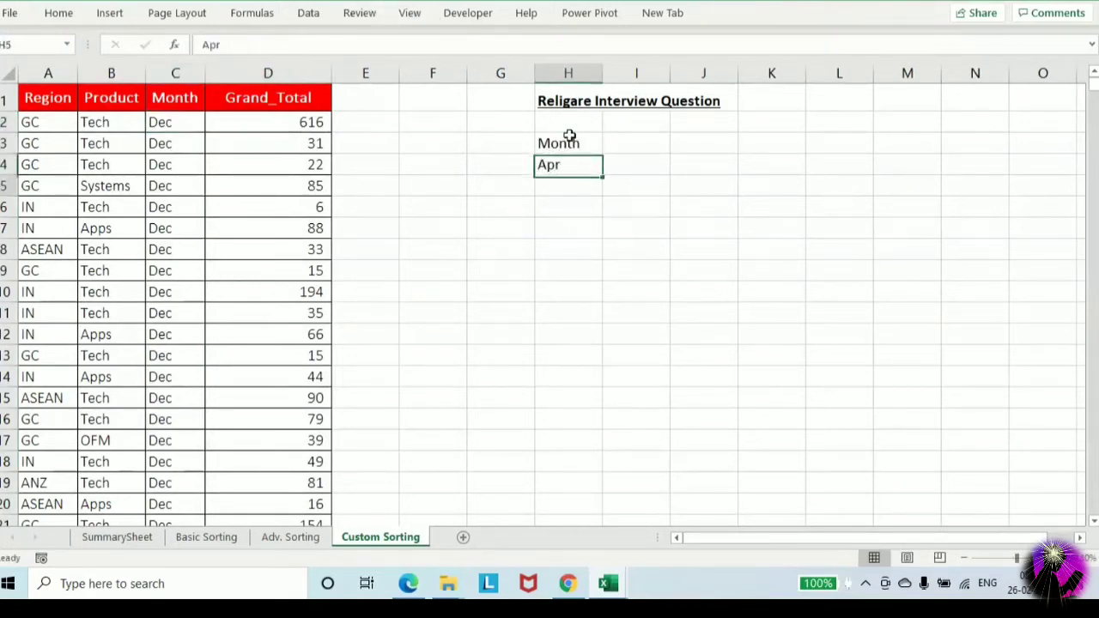
pyautogui.press('Return')
pyautogui.write('May')
pyautogui.press('Return')
pyautogui.press('Up')
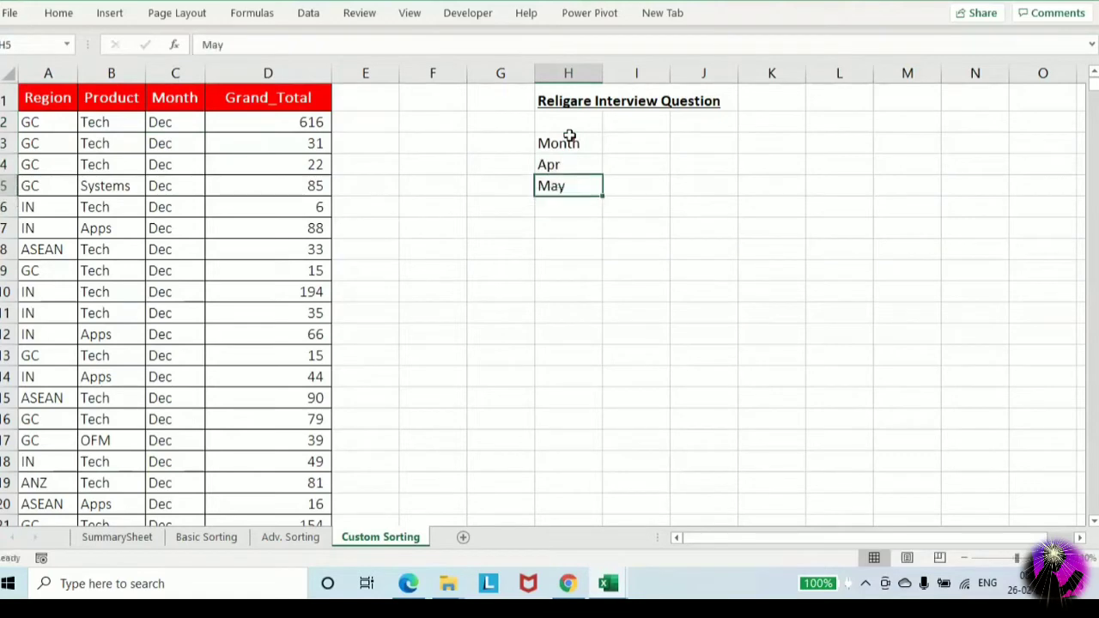
# Extend the Apr–May series down to Mar in cell H15
pyautogui.press('Up')
pyautogui.hotkey('shift', 'Down')
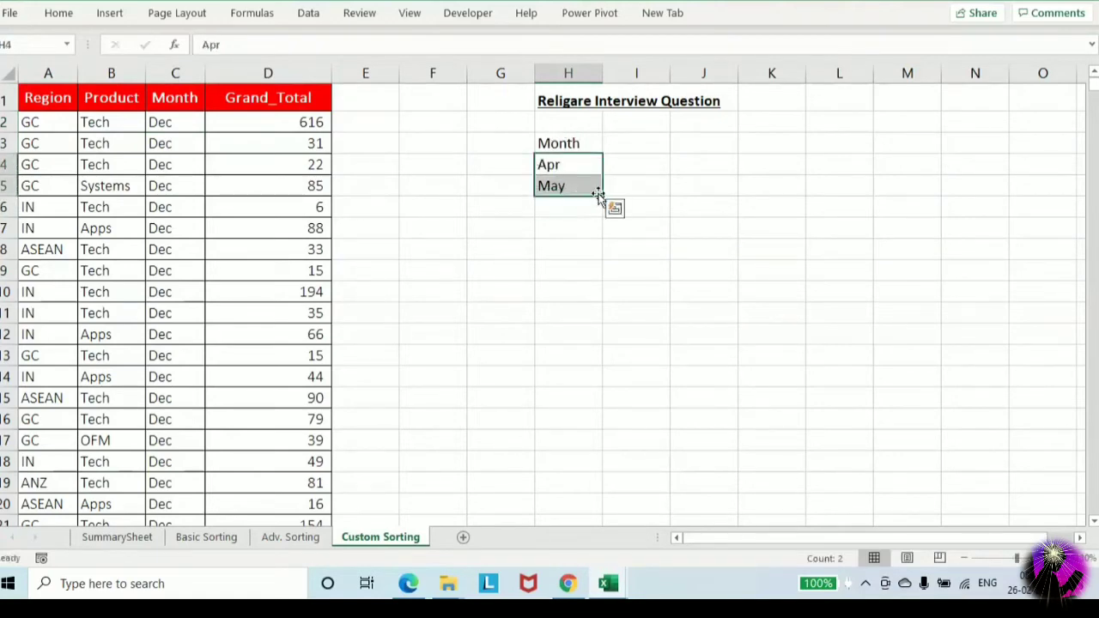
pyautogui.moveTo(604, 202); pyautogui.dragTo(596, 404)
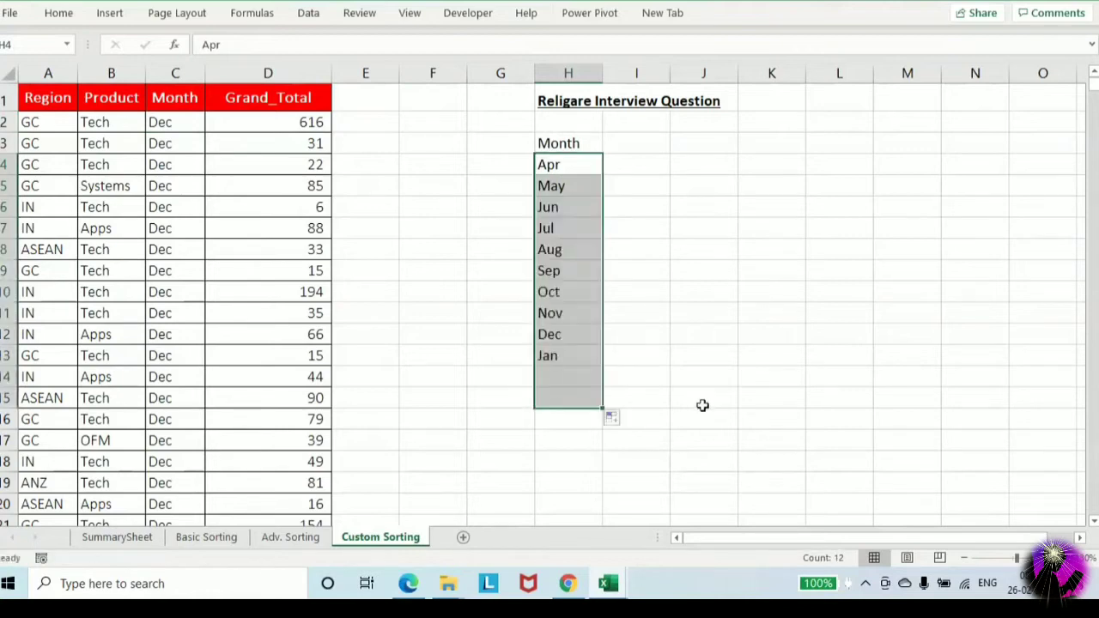
pyautogui.click(702, 405)
# Apply all borders to the month list in H4:H15 and slightly narrow column H
pyautogui.moveTo(562, 168); pyautogui.dragTo(560, 398)
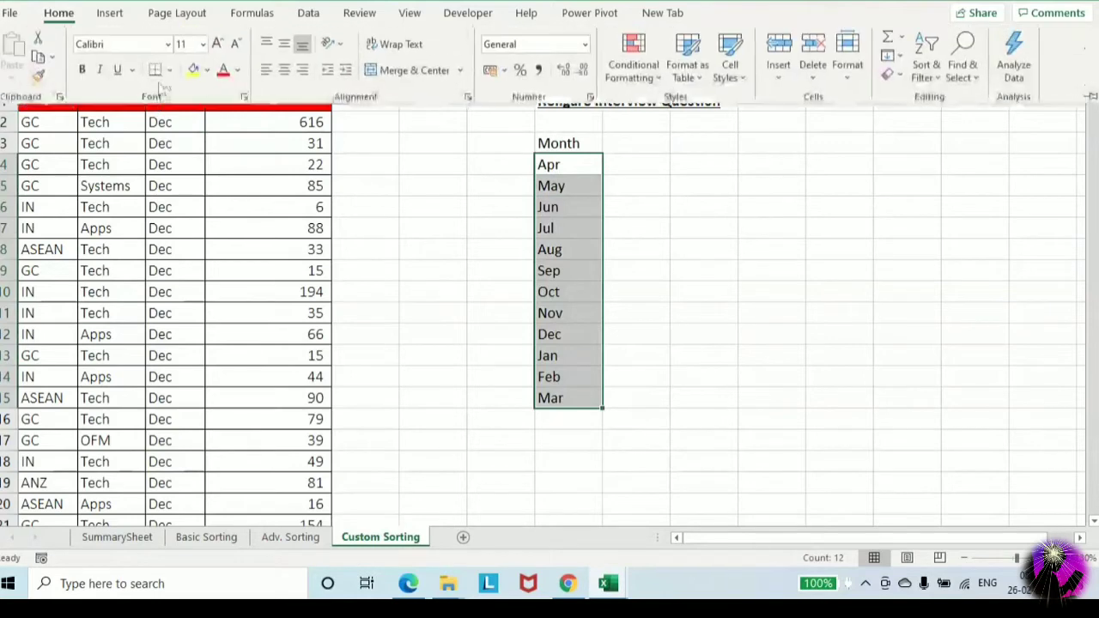
pyautogui.click(169, 69)
pyautogui.click(171, 234)
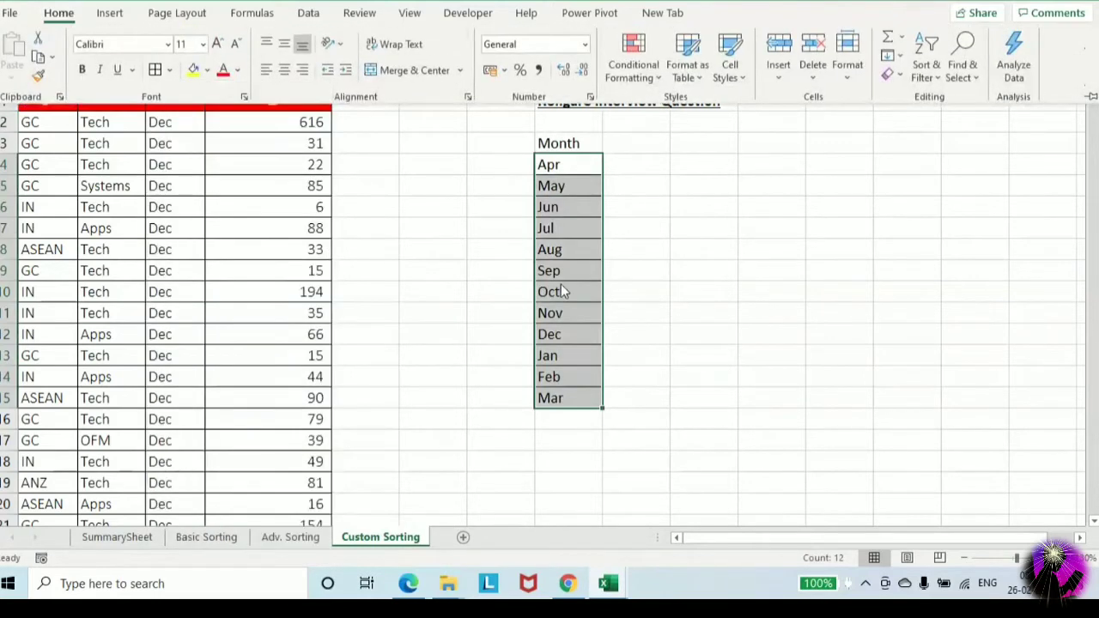
pyautogui.moveTo(602, 73); pyautogui.dragTo(592, 72)
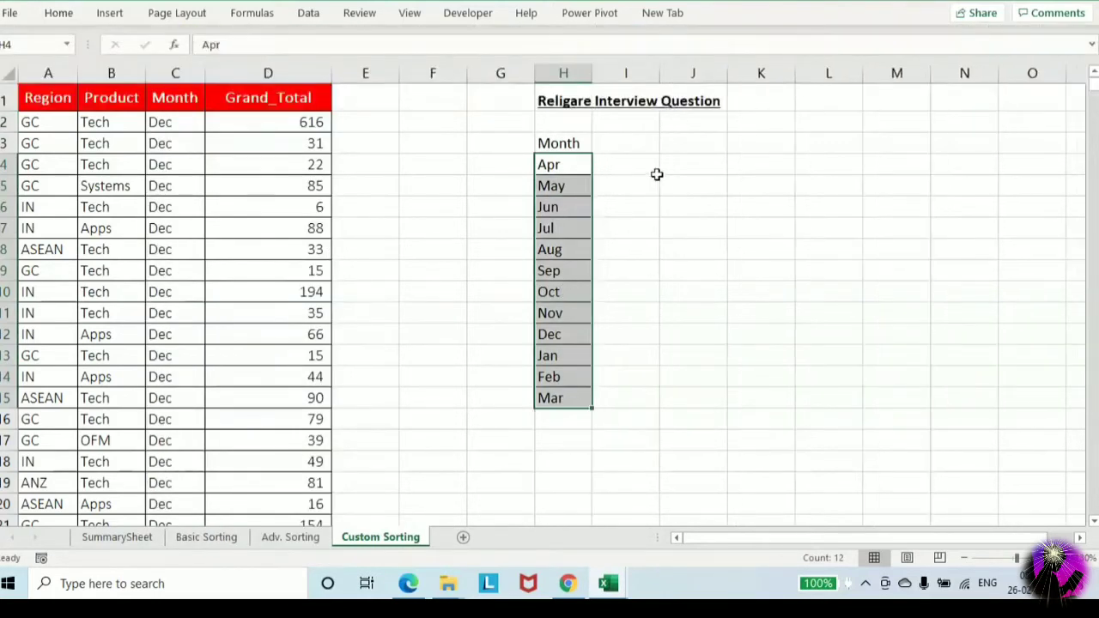
pyautogui.moveTo(625, 164); pyautogui.dragTo(625, 185)
pyautogui.moveTo(559, 175); pyautogui.dragTo(584, 395)
pyautogui.click(65, 16)
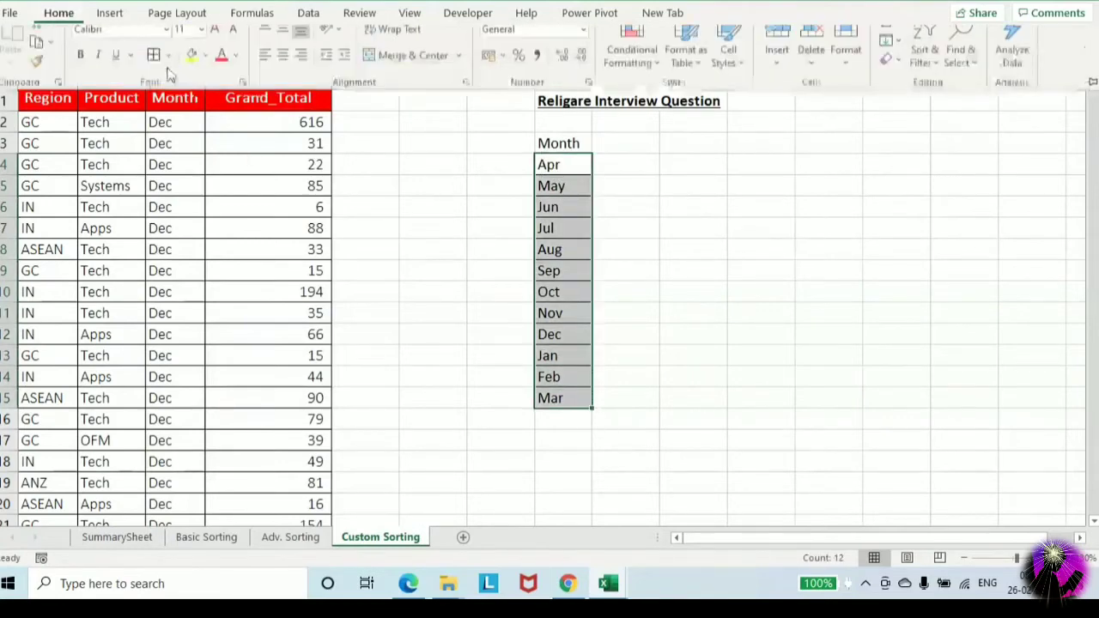
pyautogui.click(590, 262)
pyautogui.click(613, 222)
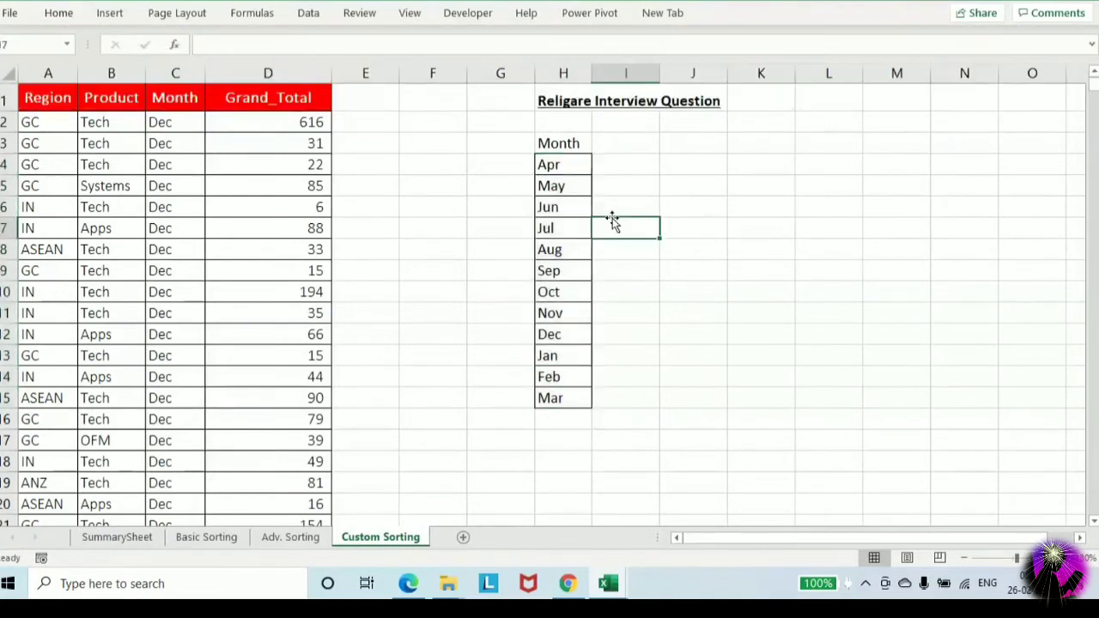
pyautogui.press('Up')
pyautogui.press('Up')
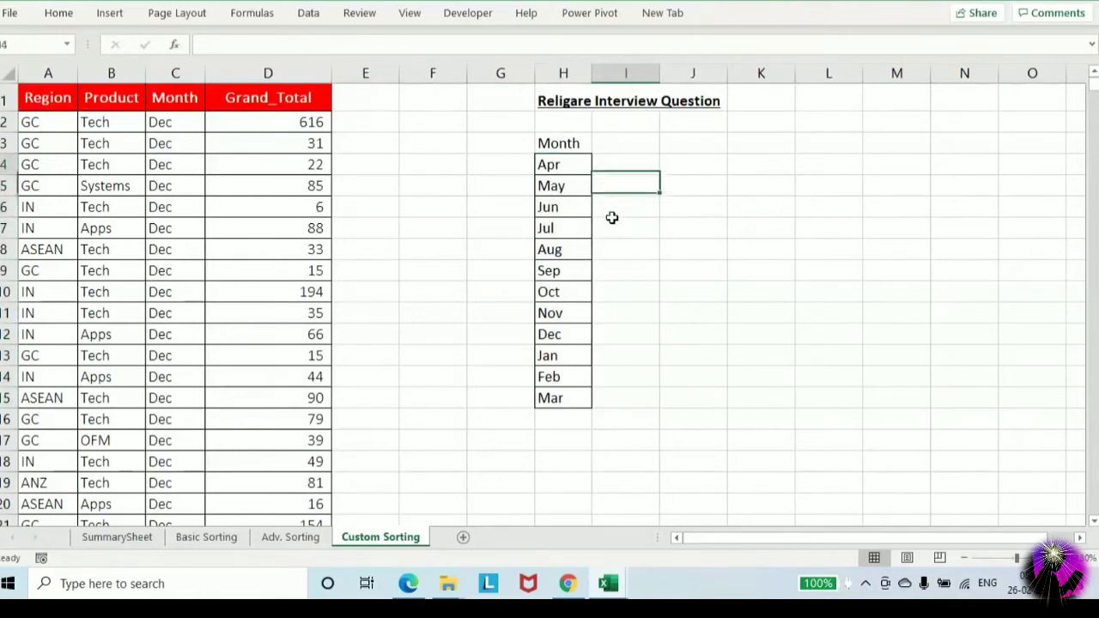
pyautogui.press('Up')
pyautogui.press('Left')
pyautogui.hotkey('ctrl', 'shift', 'Down')
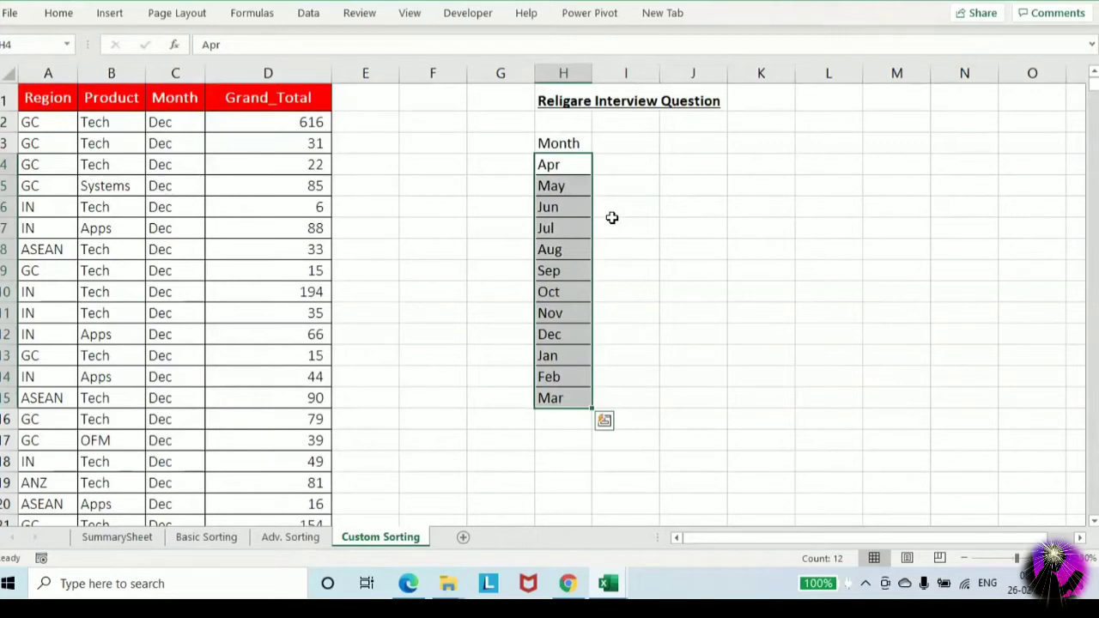
pyautogui.press('Up')
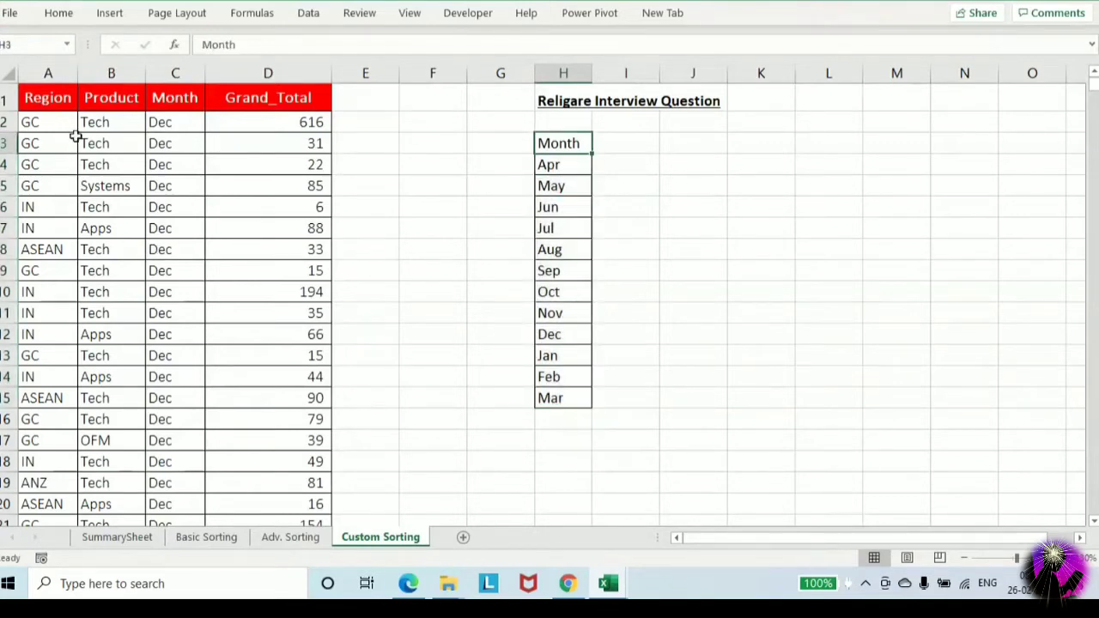
pyautogui.click(36, 116)
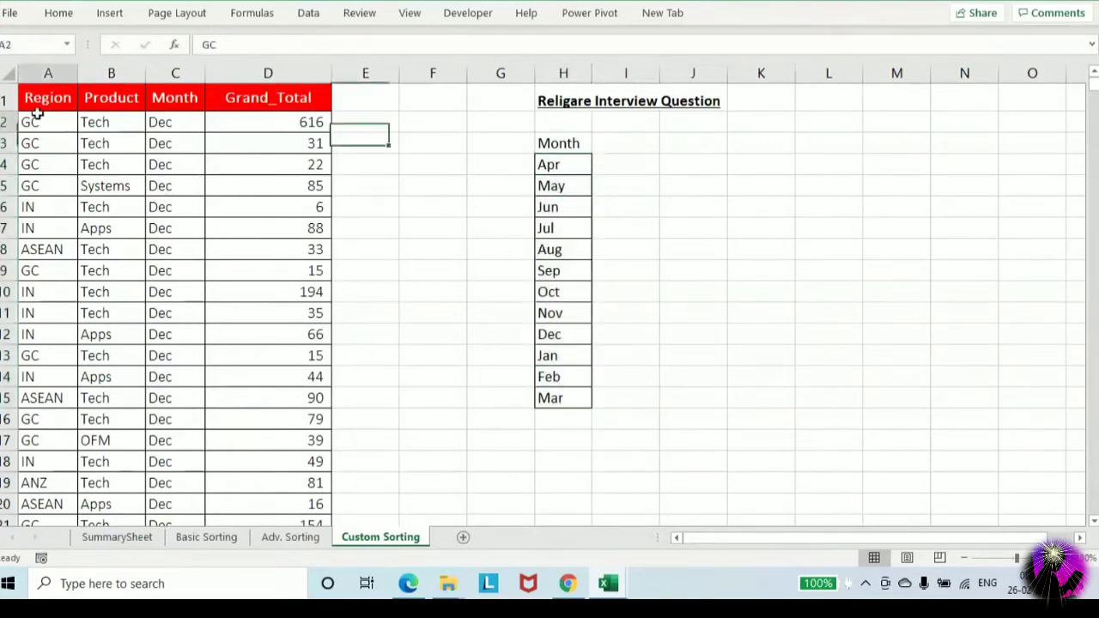
# Copy the month list H4:H15 and paste it into a new Notepad document
pyautogui.click(573, 170)
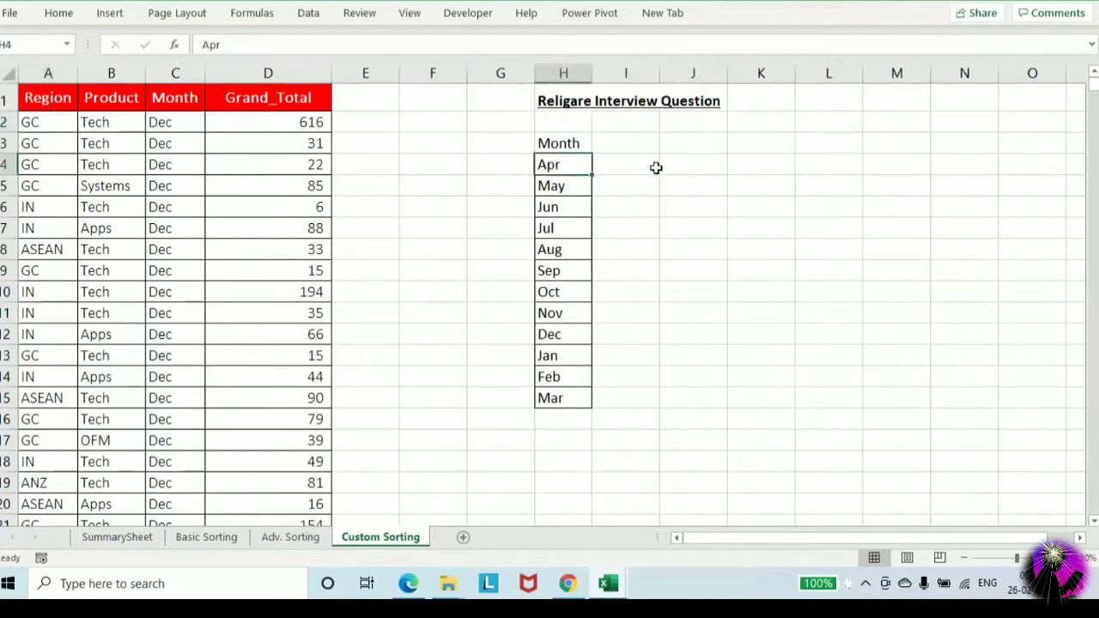
pyautogui.hotkey('ctrl', 'shift', 'Down')
pyautogui.hotkey('ctrl', 'c')
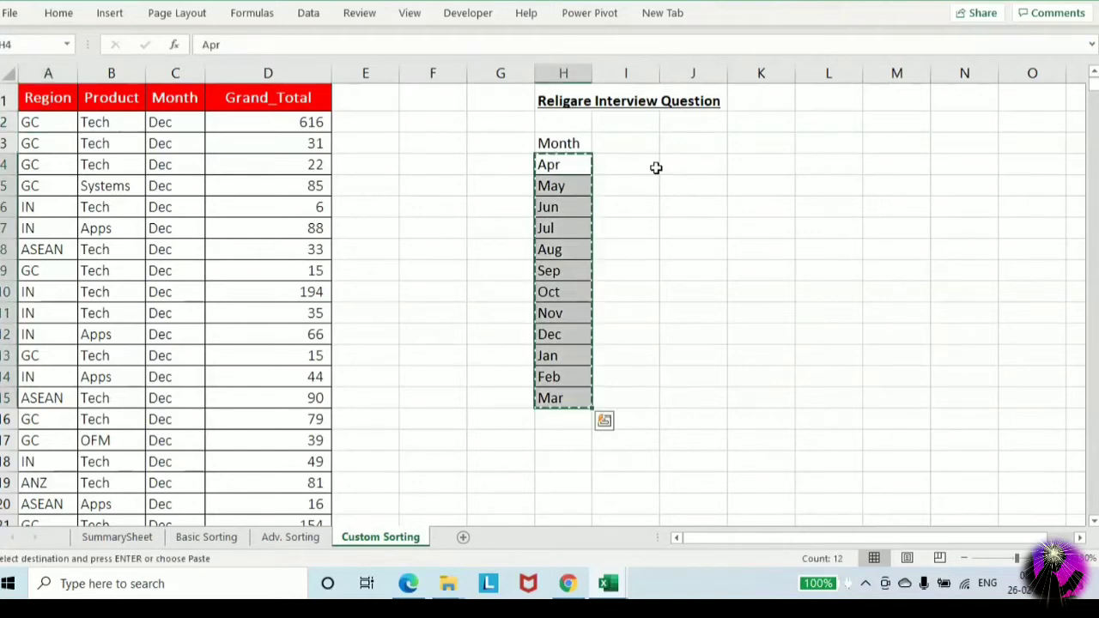
pyautogui.press('super+r')
pyautogui.write('notepad')
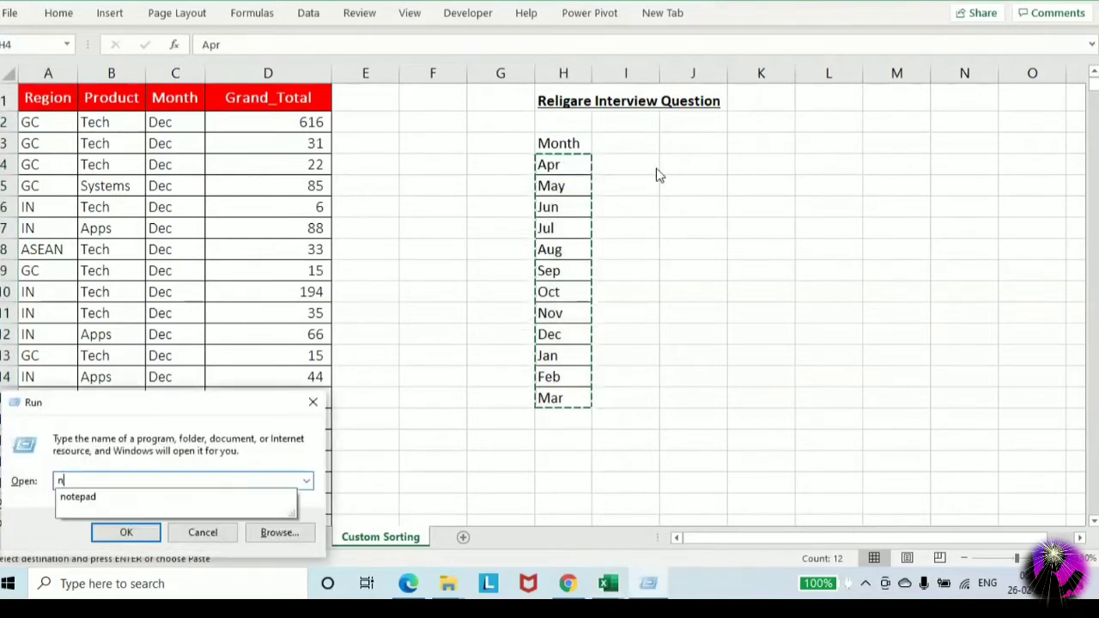
pyautogui.press('Return')
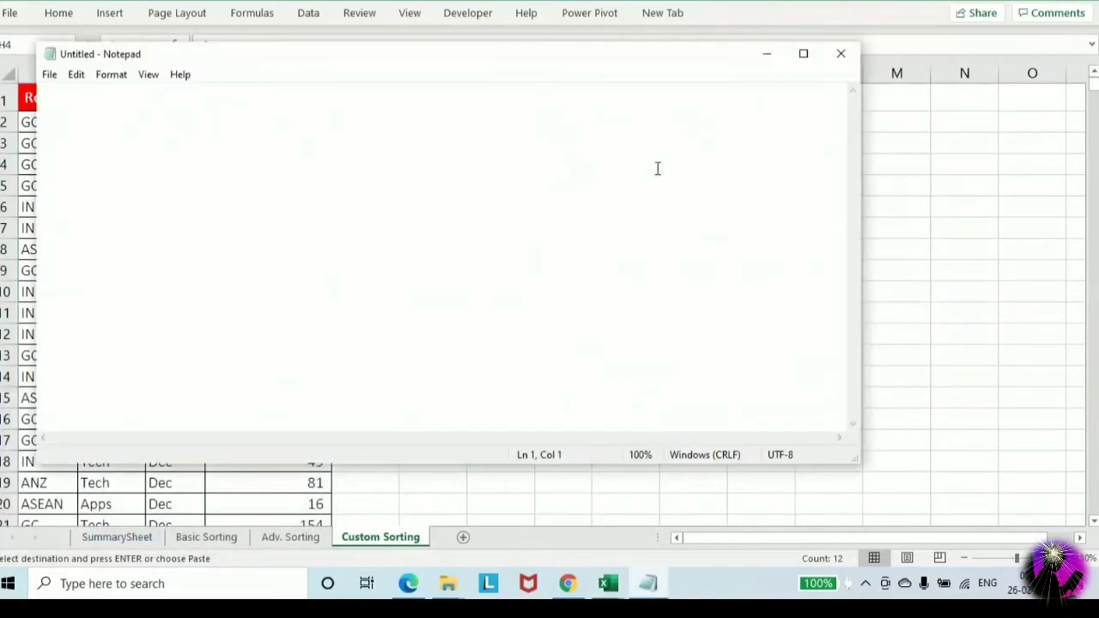
pyautogui.hotkey('ctrl', 'v')
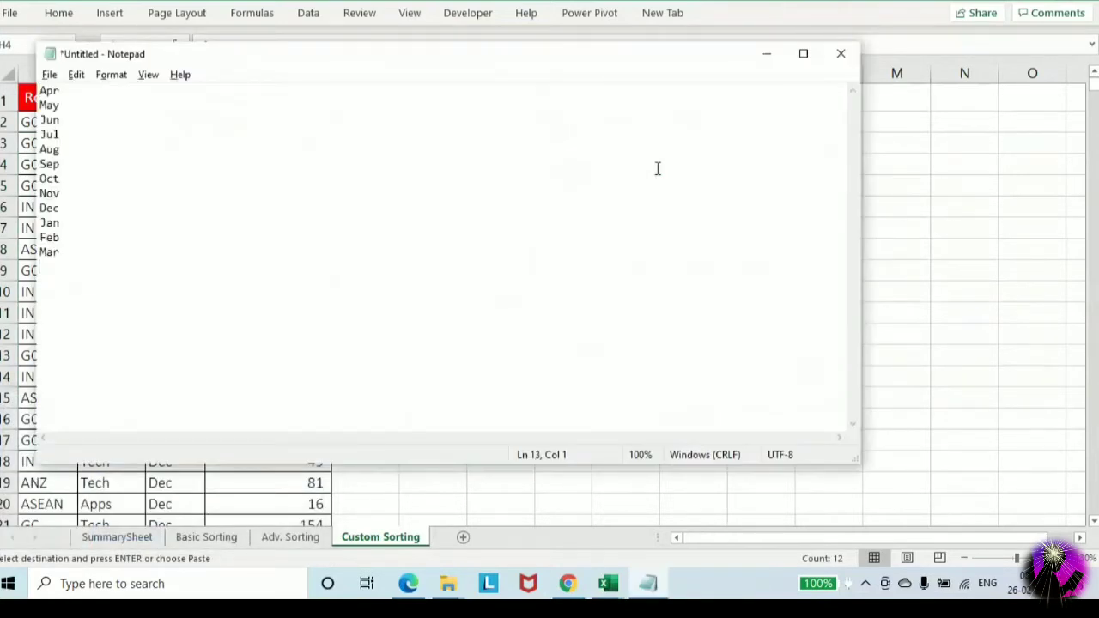
# Switch back to Excel, open the Sort dialog for the table and choose Custom List as the sort order
pyautogui.hotkey('alt', 'Tab')
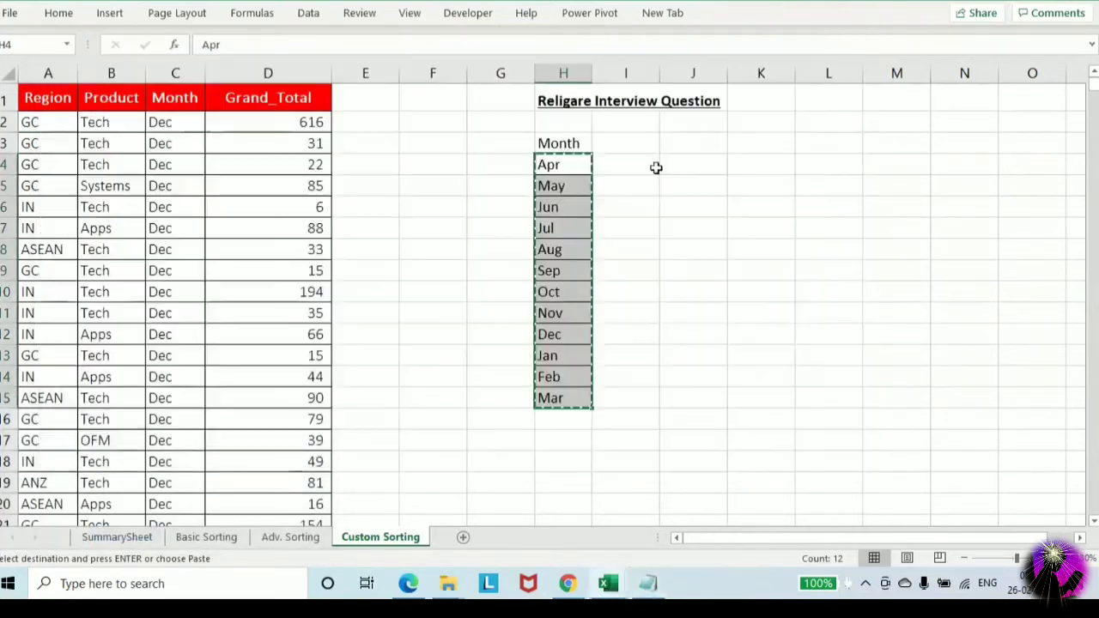
pyautogui.click(53, 99)
pyautogui.hotkey('alt', 'd')
pyautogui.press('s')
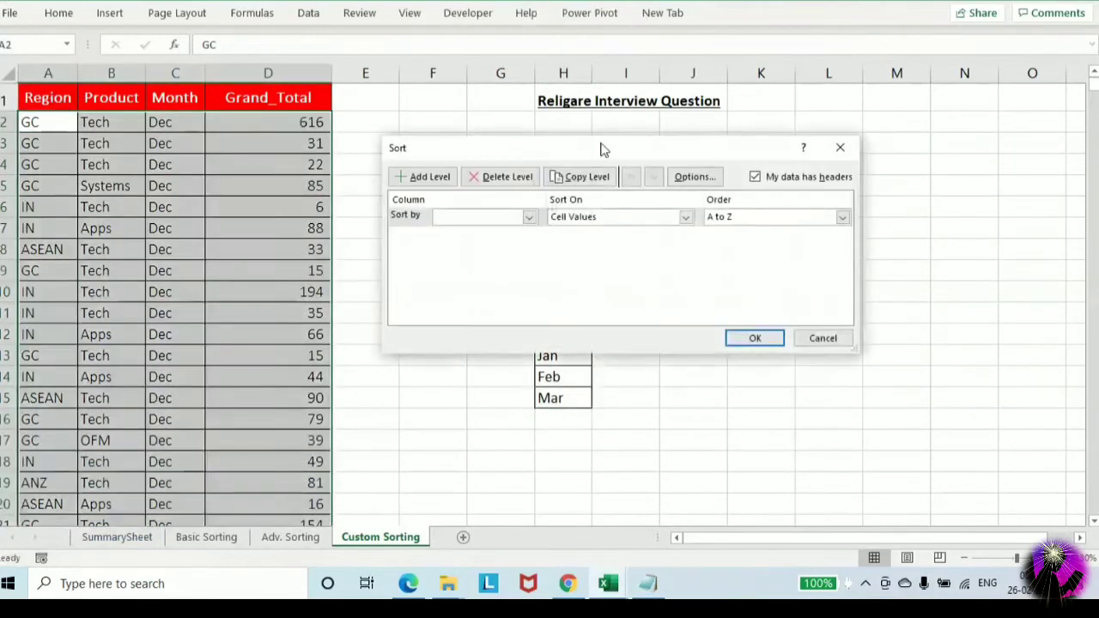
pyautogui.moveTo(601, 150); pyautogui.dragTo(472, 77)
pyautogui.click(622, 144)
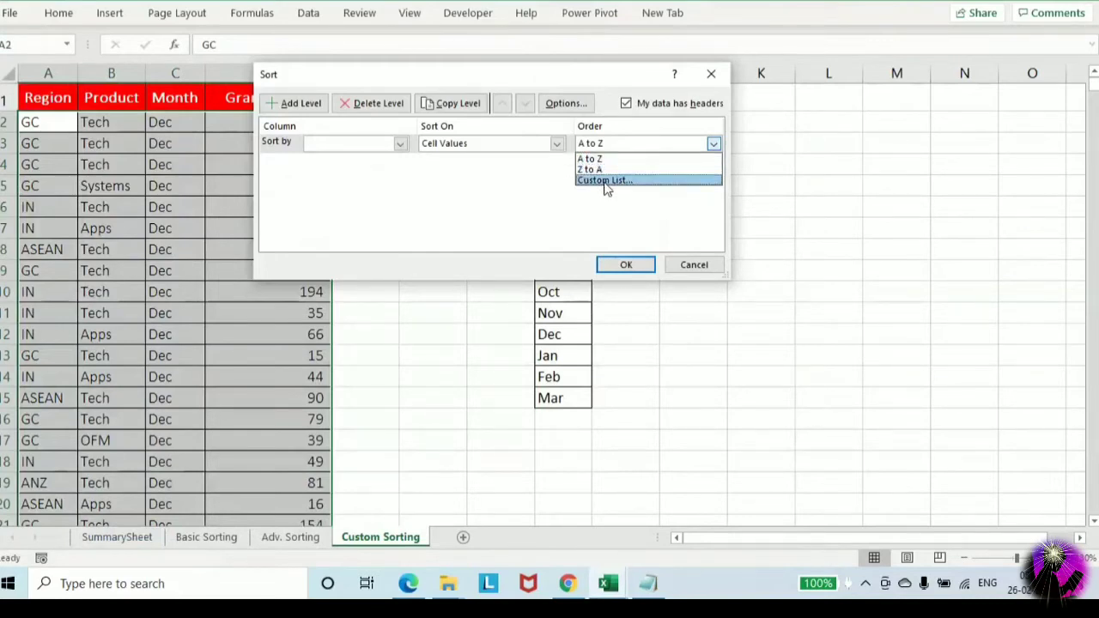
pyautogui.click(605, 182)
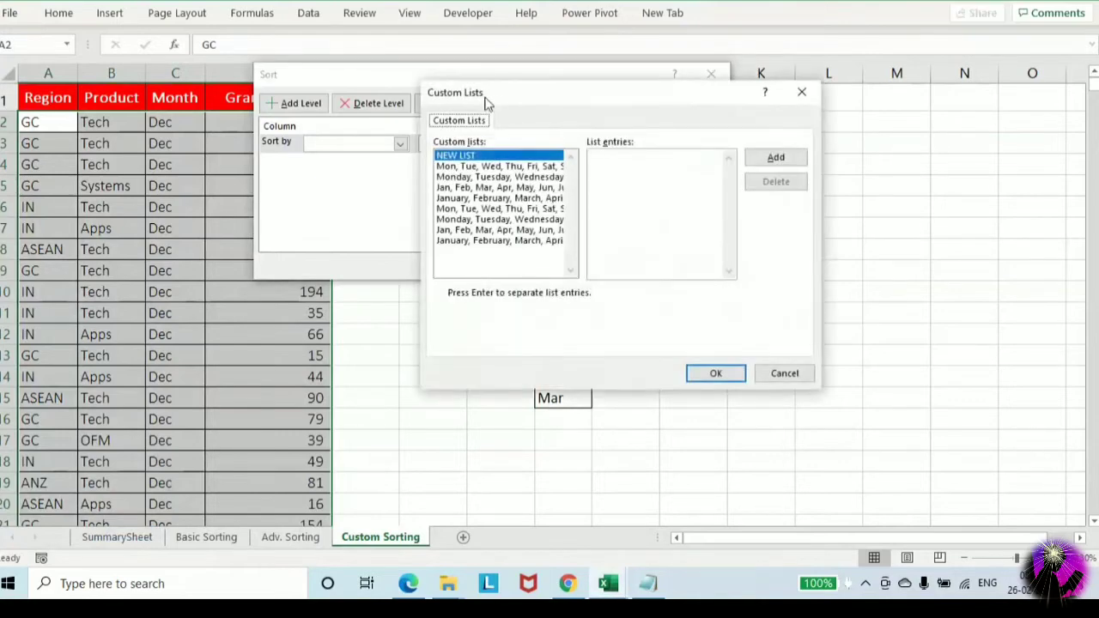
pyautogui.moveTo(448, 93); pyautogui.dragTo(286, 45)
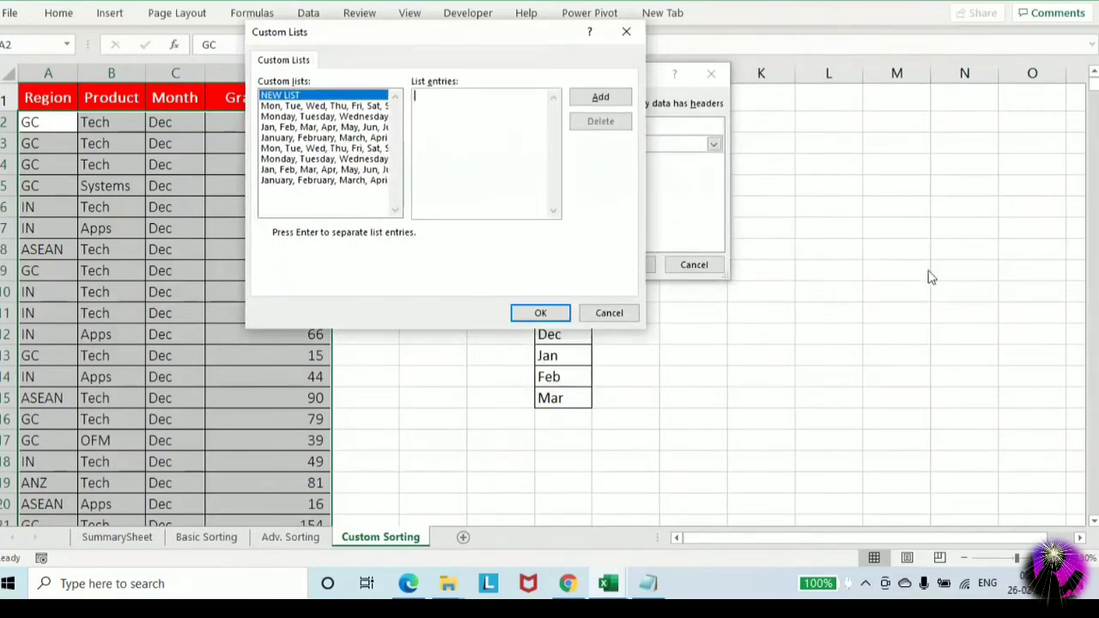
# Switch to Notepad and select all the month names from Apr to Mar for the custom list
pyautogui.click(647, 586)
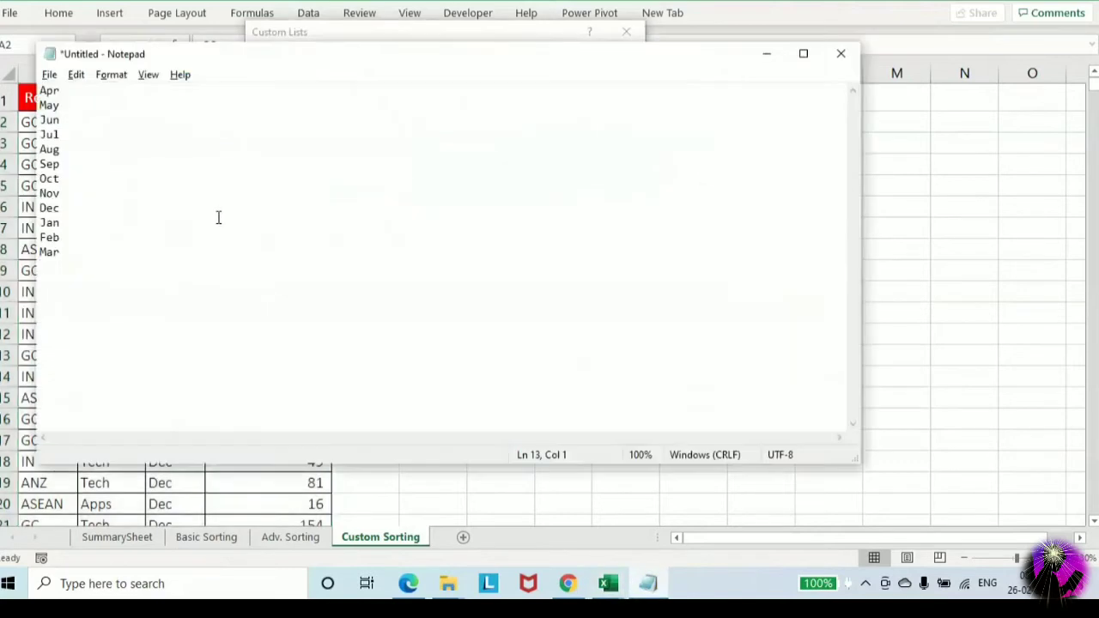
pyautogui.click(45, 91)
pyautogui.press('Home')
pyautogui.hotkey('shift', 'Down')
pyautogui.hotkey('shift', 'Down')
pyautogui.hotkey('shift', 'Down')
pyautogui.hotkey('shift', 'Down')
pyautogui.hotkey('shift', 'Down')
pyautogui.hotkey('shift', 'Down')
pyautogui.hotkey('shift', 'Down')
pyautogui.hotkey('shift', 'Down')
pyautogui.hotkey('shift', 'Down')
pyautogui.hotkey('shift', 'Down')
pyautogui.hotkey('shift', 'Down')
pyautogui.hotkey('shift', 'Down')
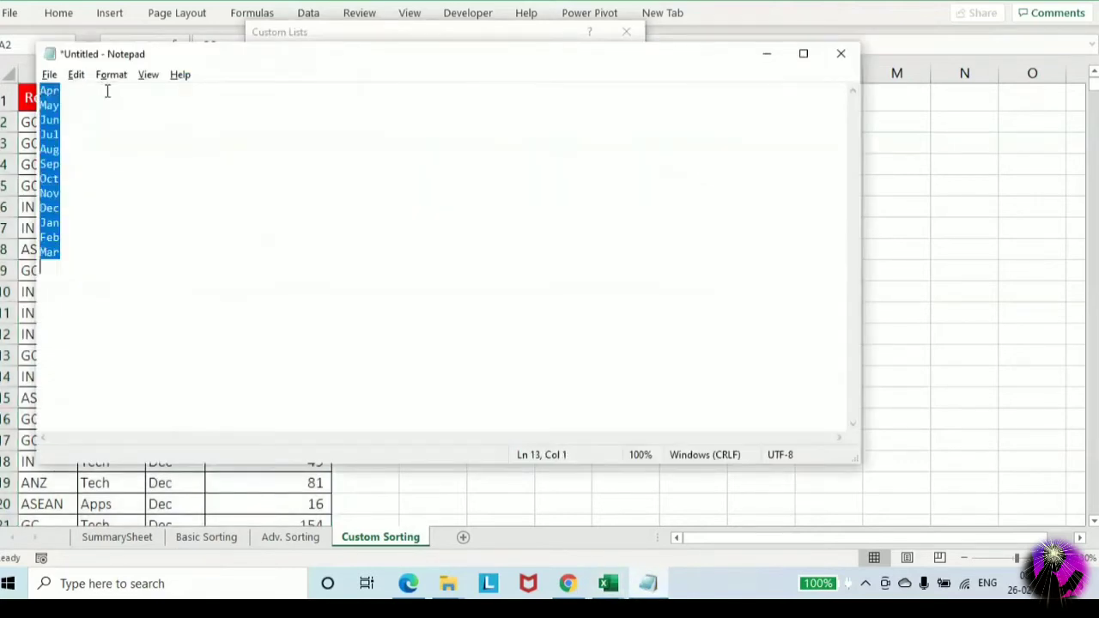
# Paste the Apr-to-Mar months into Excel's list entries, add them as a new custom list and use it as the sort order
pyautogui.hotkey('alt', 'Tab')
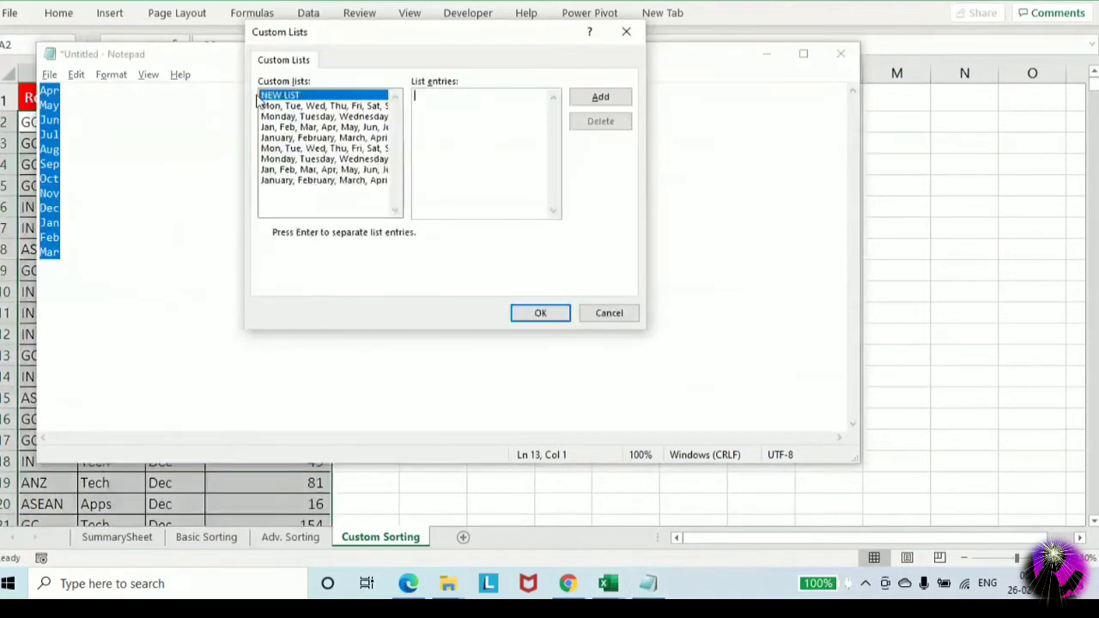
pyautogui.hotkey('ctrl', 'v')
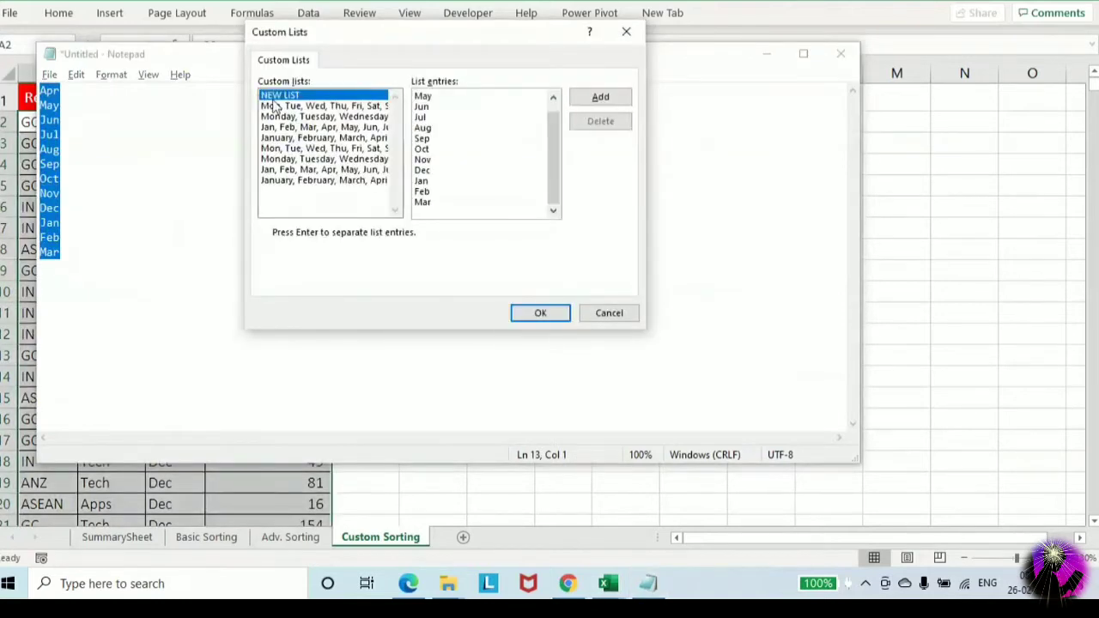
pyautogui.click(601, 97)
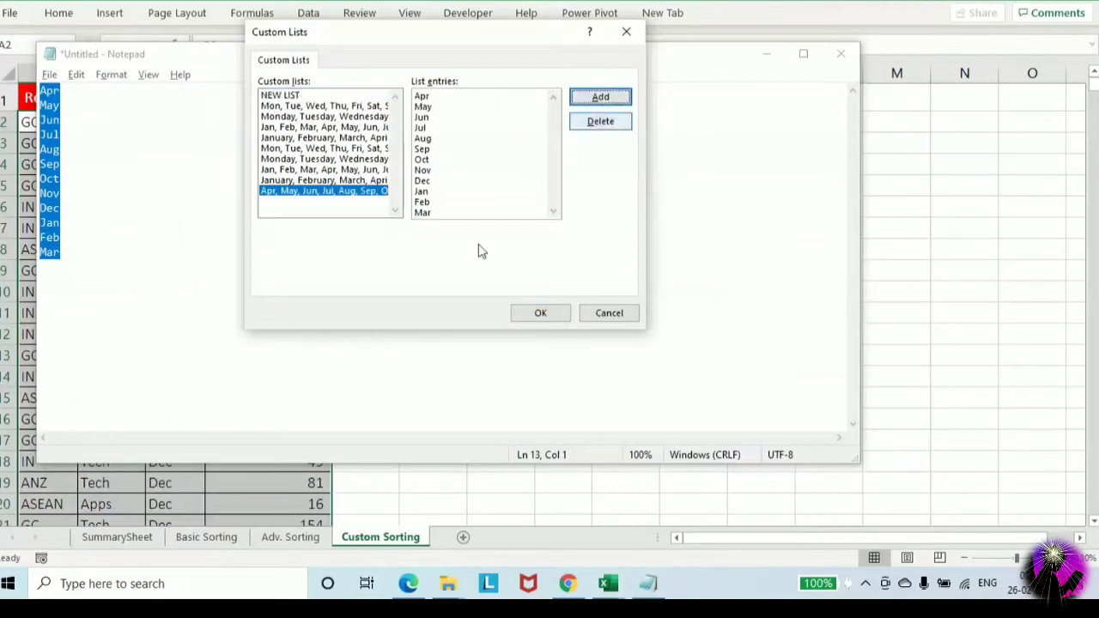
pyautogui.click(520, 313)
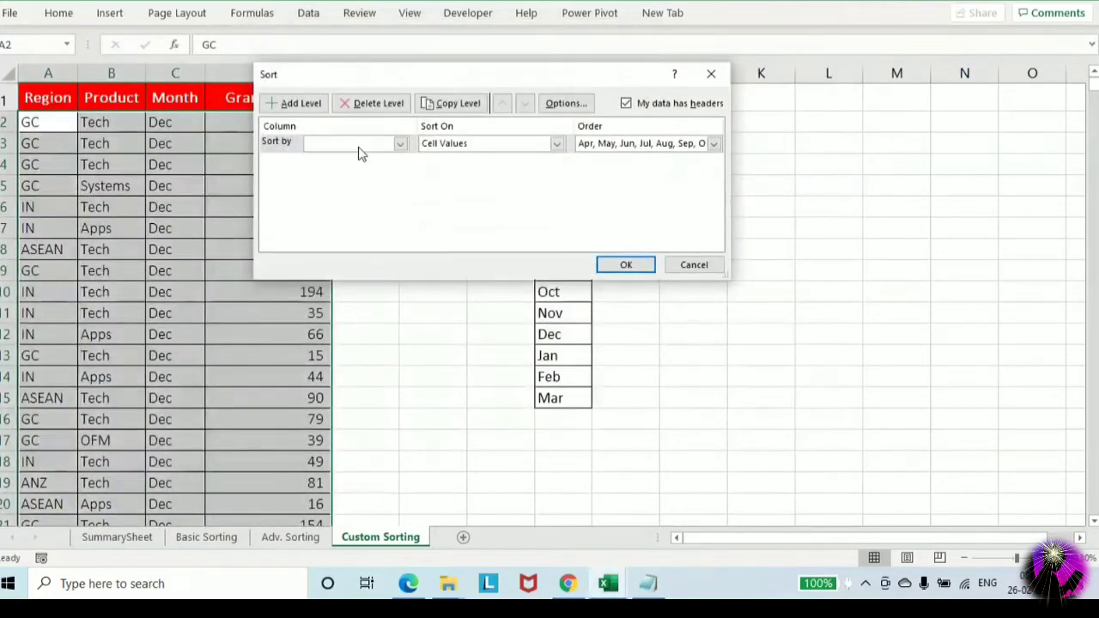
# Sort the table by the Month column using the Apr-to-Mar custom list order
pyautogui.click(359, 146)
pyautogui.click(346, 180)
pyautogui.moveTo(734, 169); pyautogui.dragTo(864, 168)
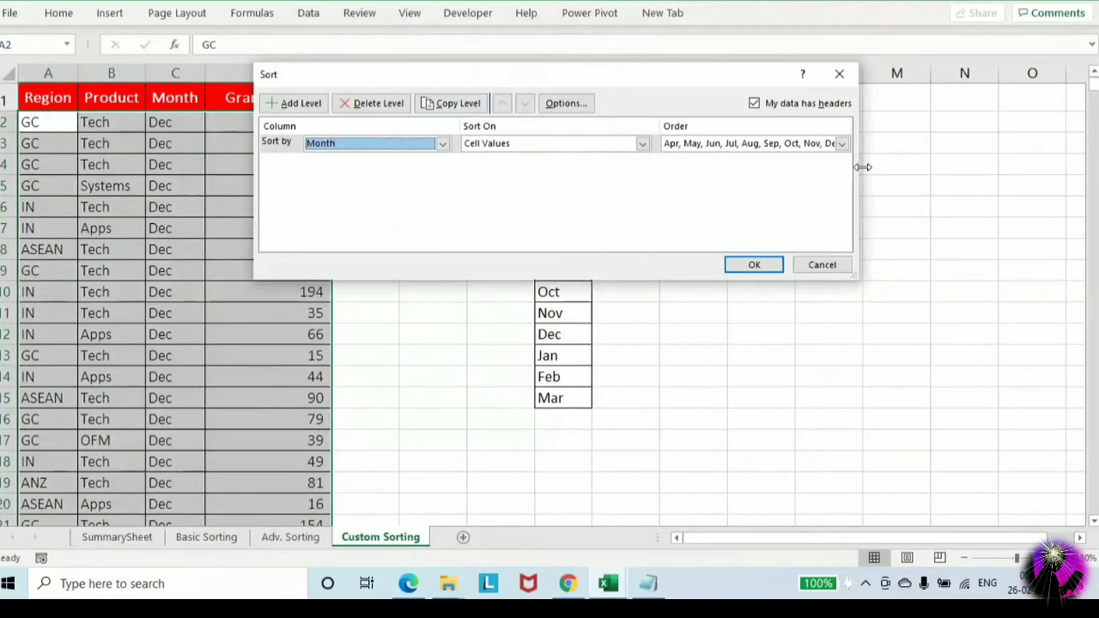
pyautogui.click(746, 266)
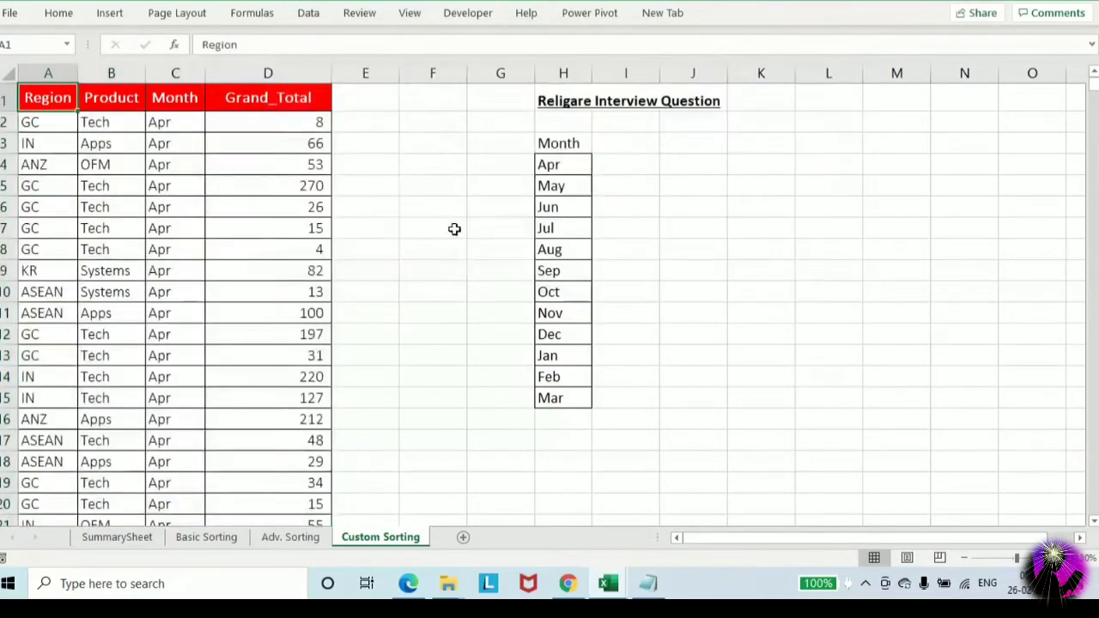
# Paste the copied screenshot of the Sort dialog at cell K4, beside the month list
pyautogui.click(174, 126)
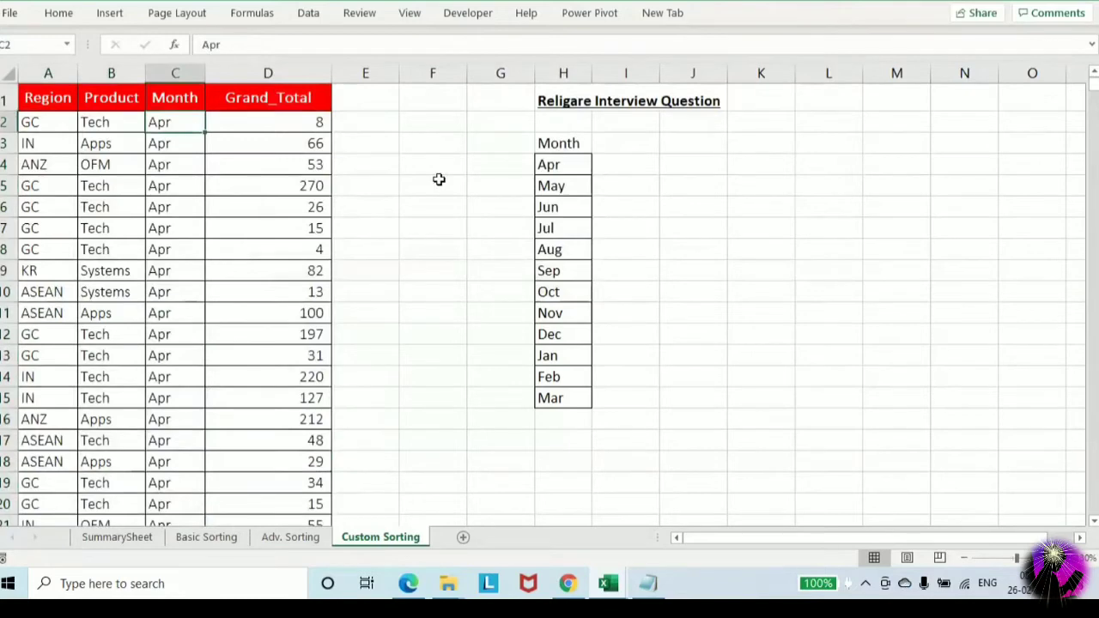
pyautogui.hotkey('ctrl', 'Down')
pyautogui.hotkey('ctrl', 'Up')
pyautogui.press('Right')
pyautogui.press('Right')
pyautogui.press('Right')
pyautogui.press('Right')
pyautogui.press('Right')
pyautogui.press('Right')
pyautogui.press('Right')
pyautogui.press('Right')
pyautogui.press('Right')
pyautogui.press('Right')
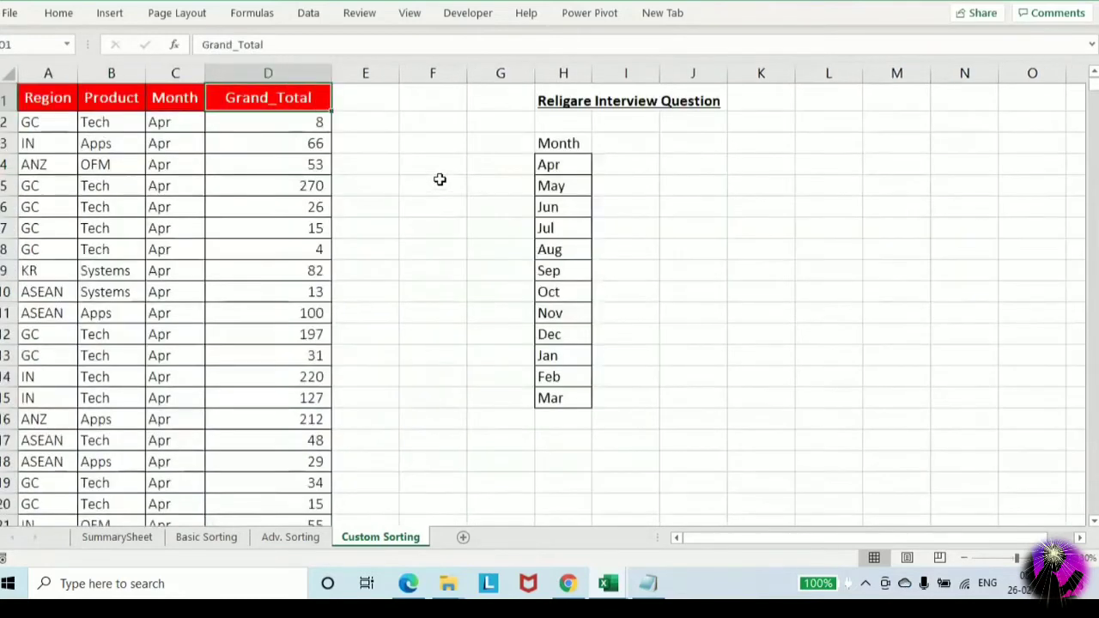
pyautogui.press('Down')
pyautogui.press('Down')
pyautogui.press('Down')
pyautogui.press('Left')
pyautogui.press('Left')
pyautogui.hotkey('ctrl', 'v')
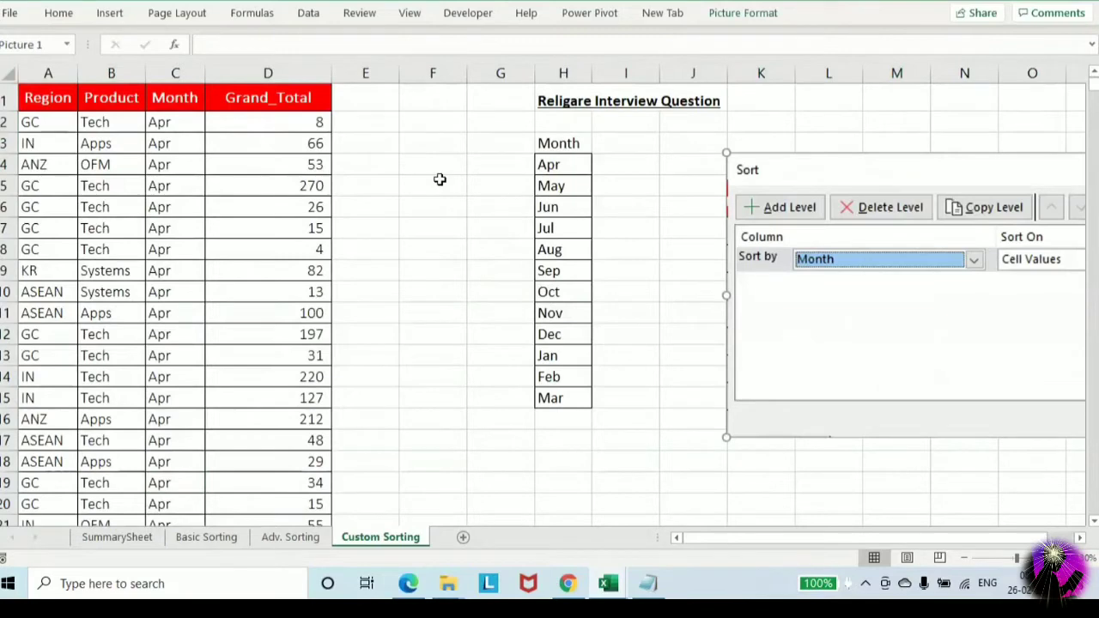
# Label the pasted screenshot by entering Way-1 in cell K3
pyautogui.click(765, 142)
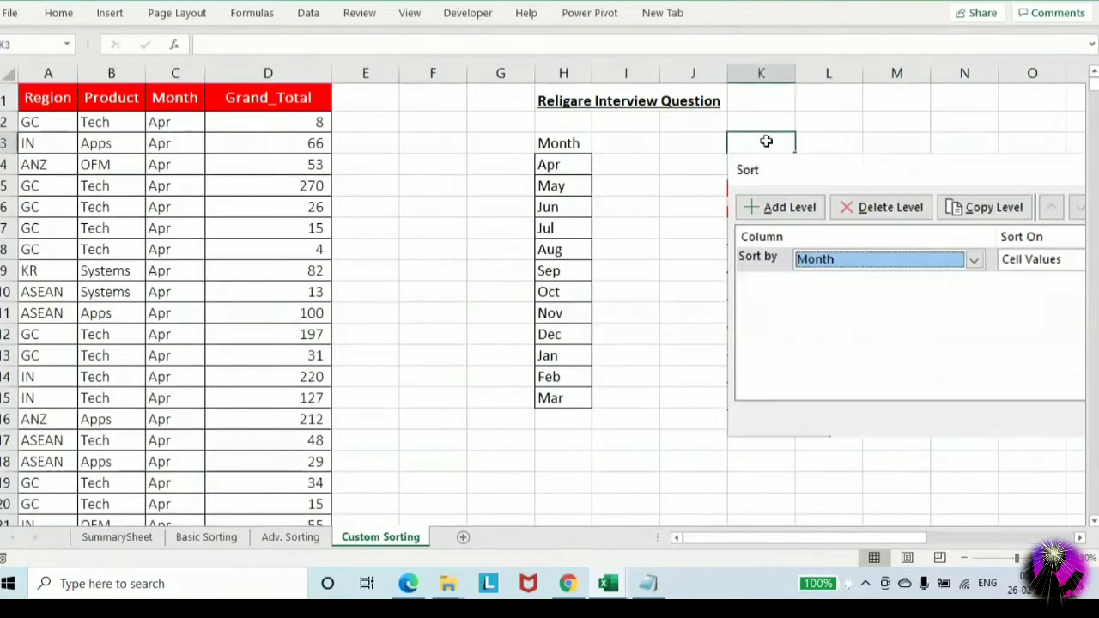
pyautogui.write('Way 1')
pyautogui.press('Return')
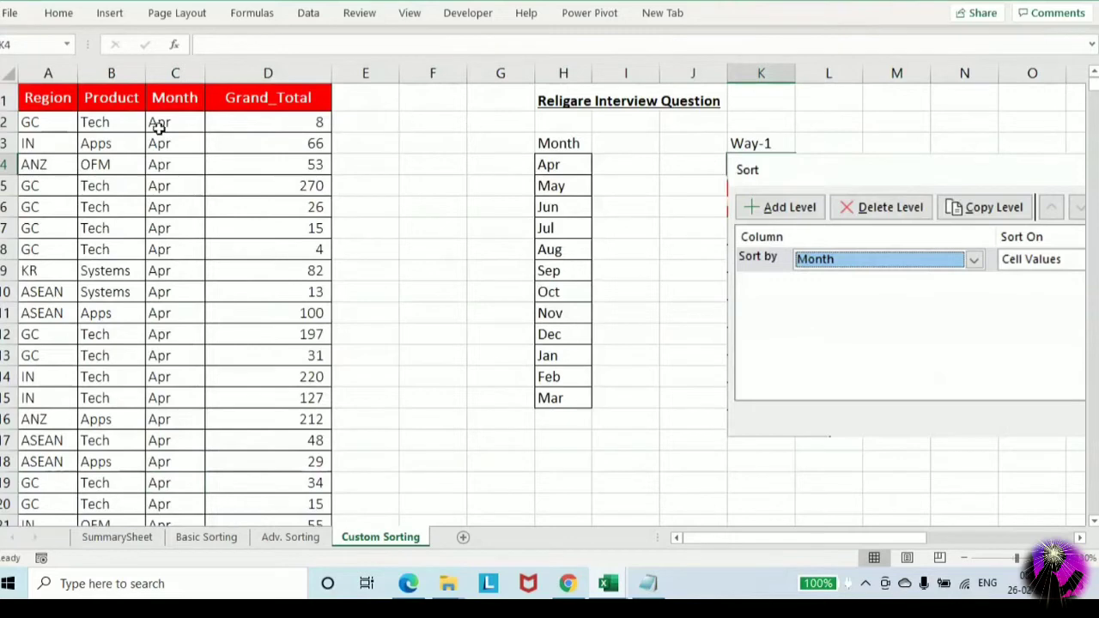
# Sort the table by Product A to Z and by Grand_Total smallest to largest, and check the resulting month order
pyautogui.rightClick(120, 123)
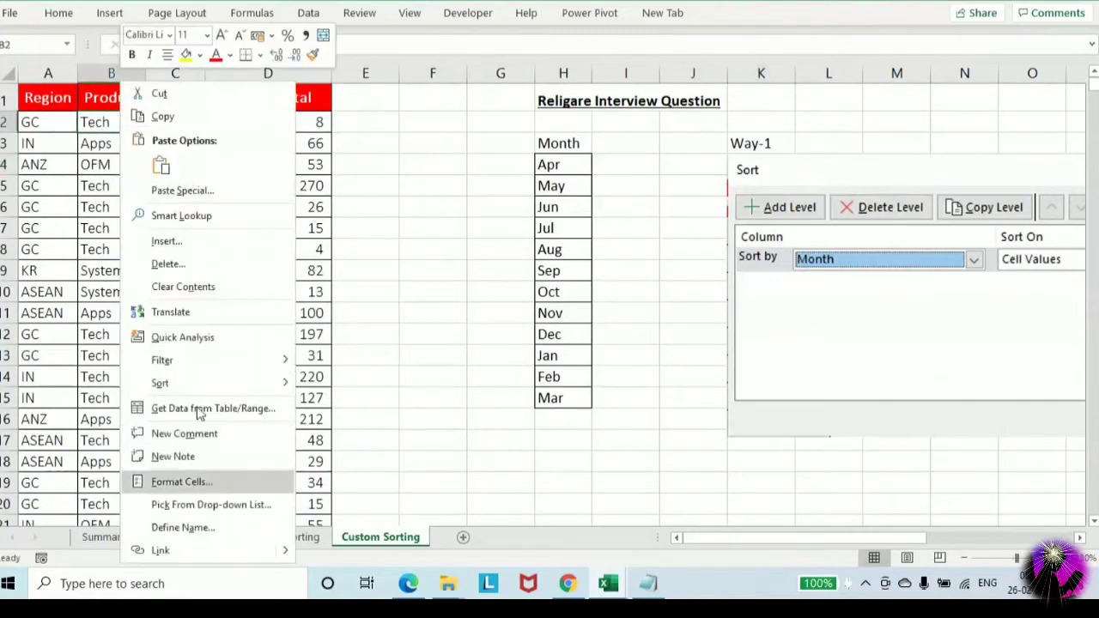
pyautogui.moveTo(203, 384)
pyautogui.click(349, 386)
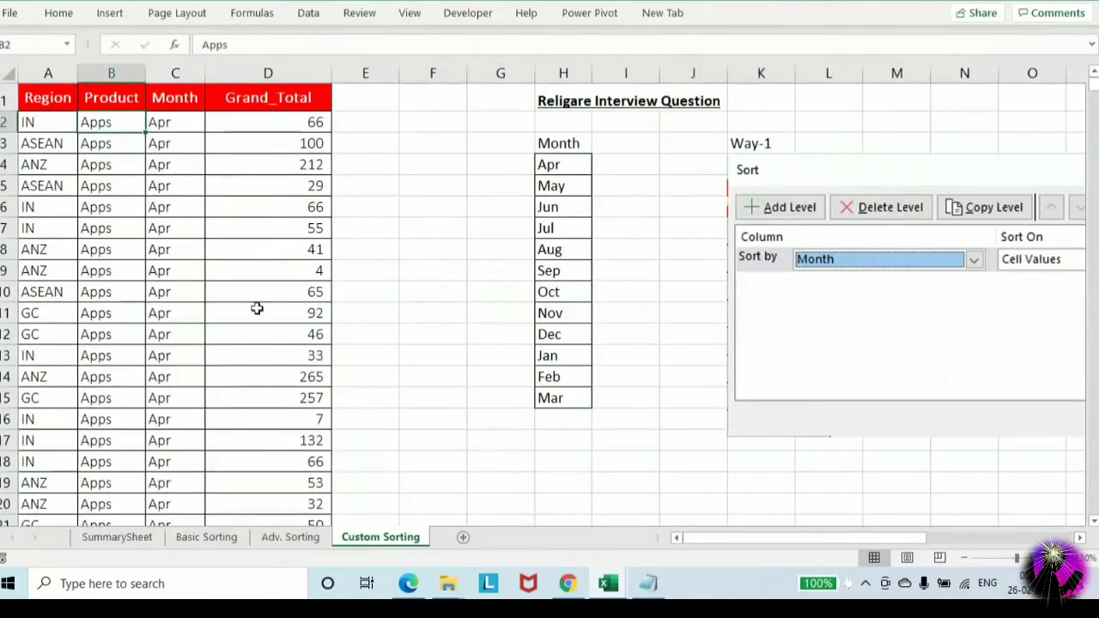
pyautogui.rightClick(311, 112)
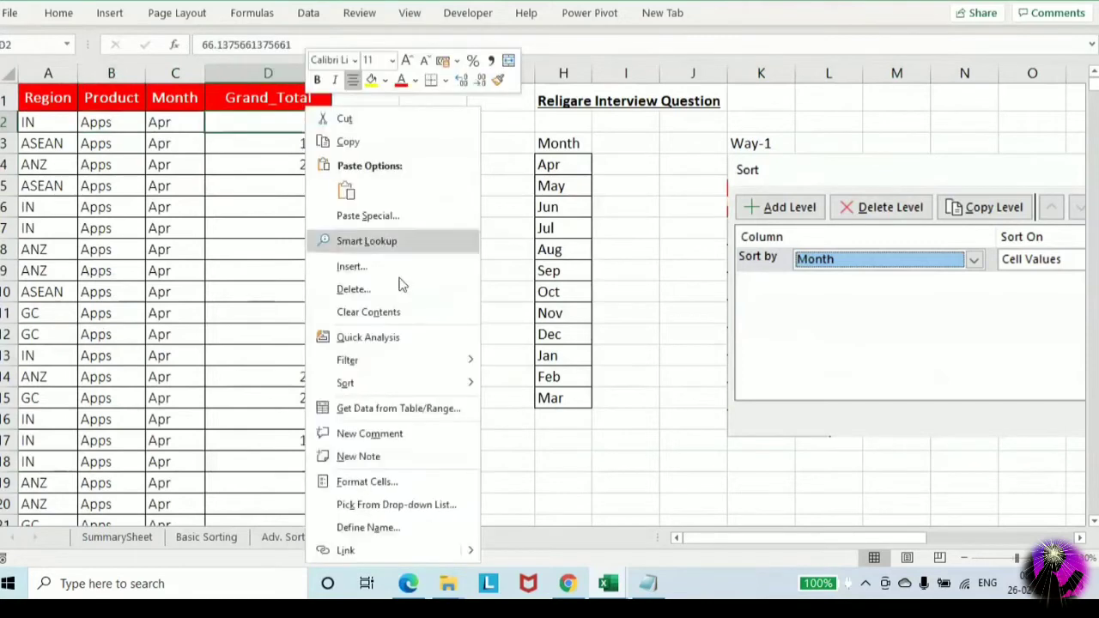
pyautogui.moveTo(463, 383)
pyautogui.click(527, 388)
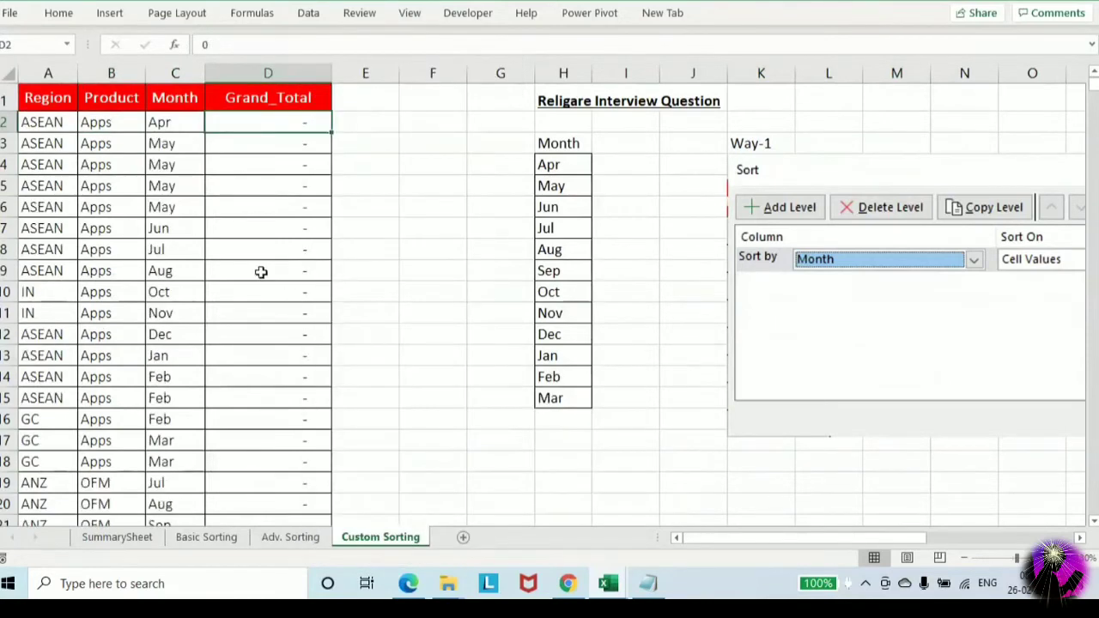
pyautogui.scroll(-5, 322, 403)
pyautogui.scroll(-9, 322, 403)
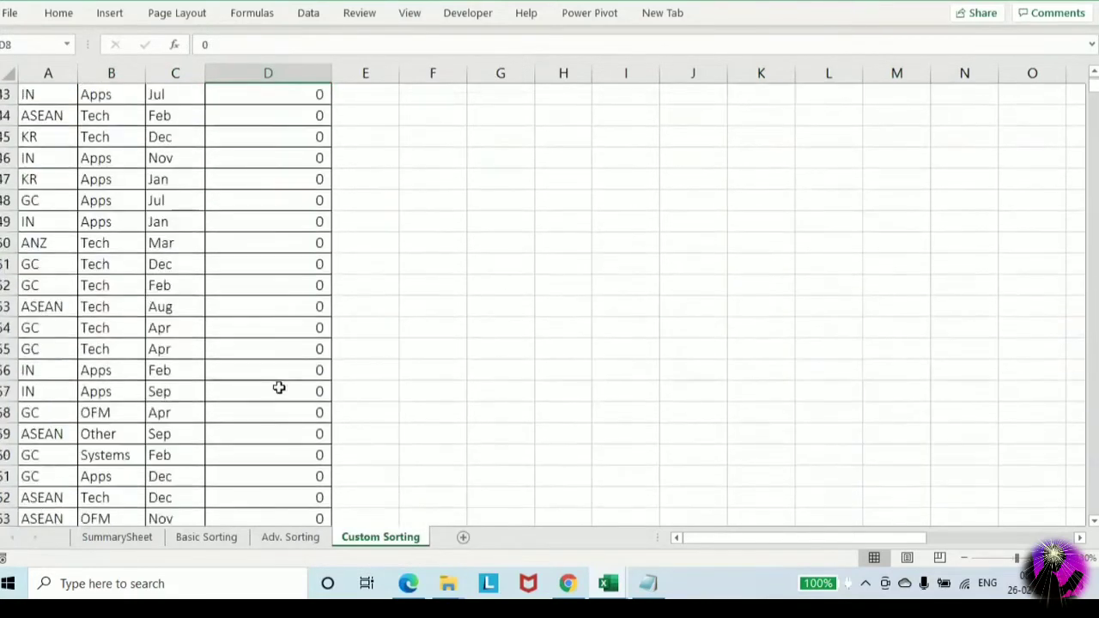
pyautogui.click(166, 179)
pyautogui.hotkey('ctrl', 'Up')
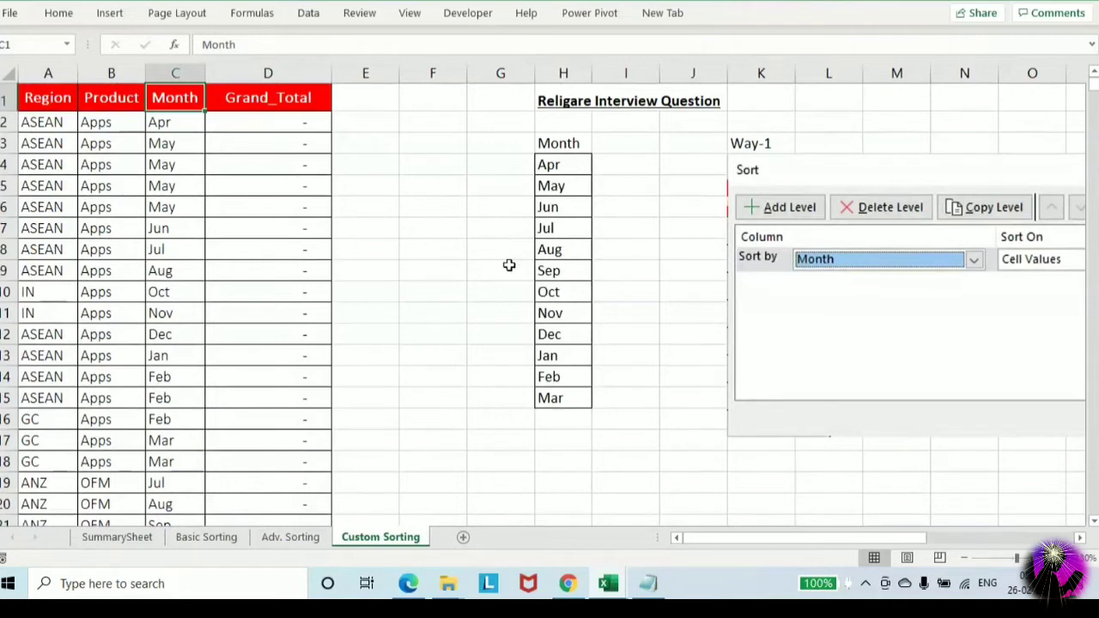
# Open the custom lists editor from Excel's advanced options and delete the existing Apr-to-Mar list
pyautogui.click(10, 13)
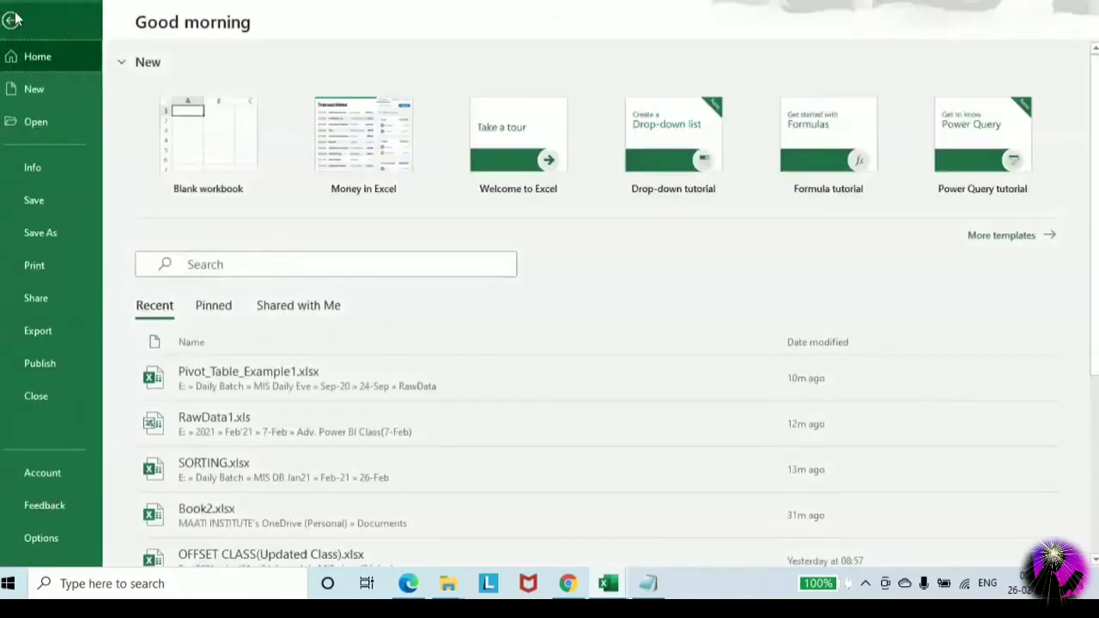
pyautogui.click(46, 537)
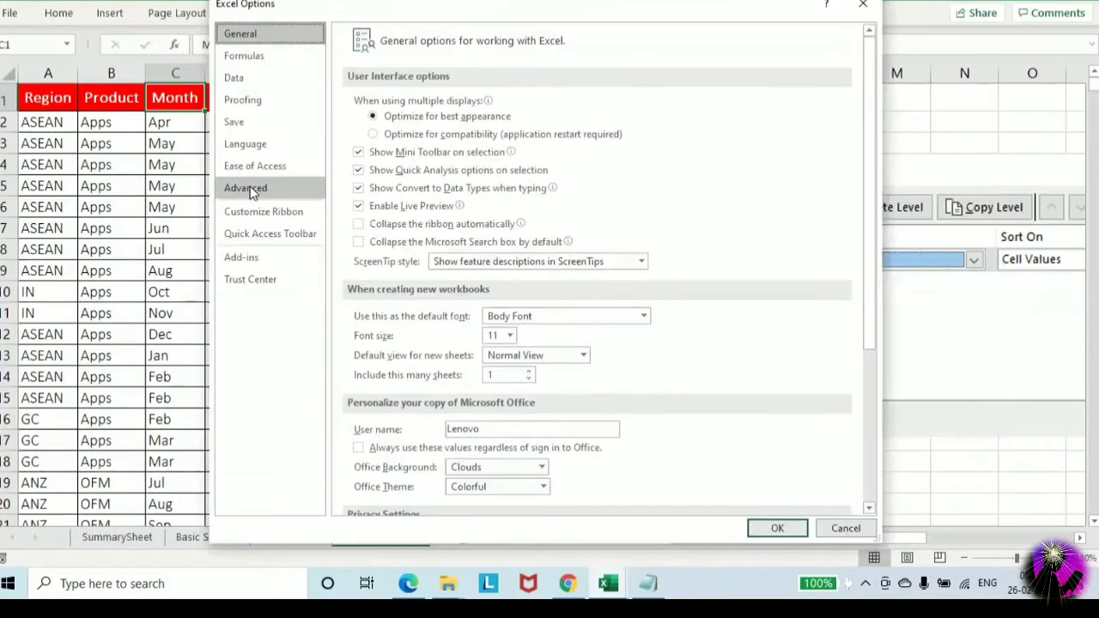
pyautogui.click(254, 194)
pyautogui.moveTo(869, 60); pyautogui.dragTo(873, 462)
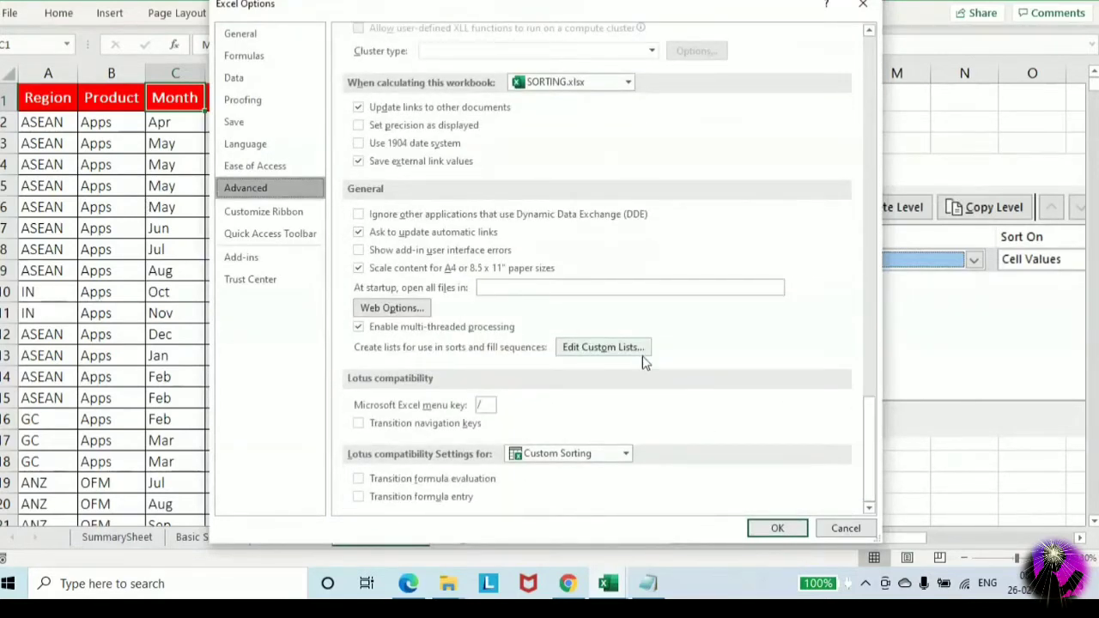
pyautogui.click(616, 356)
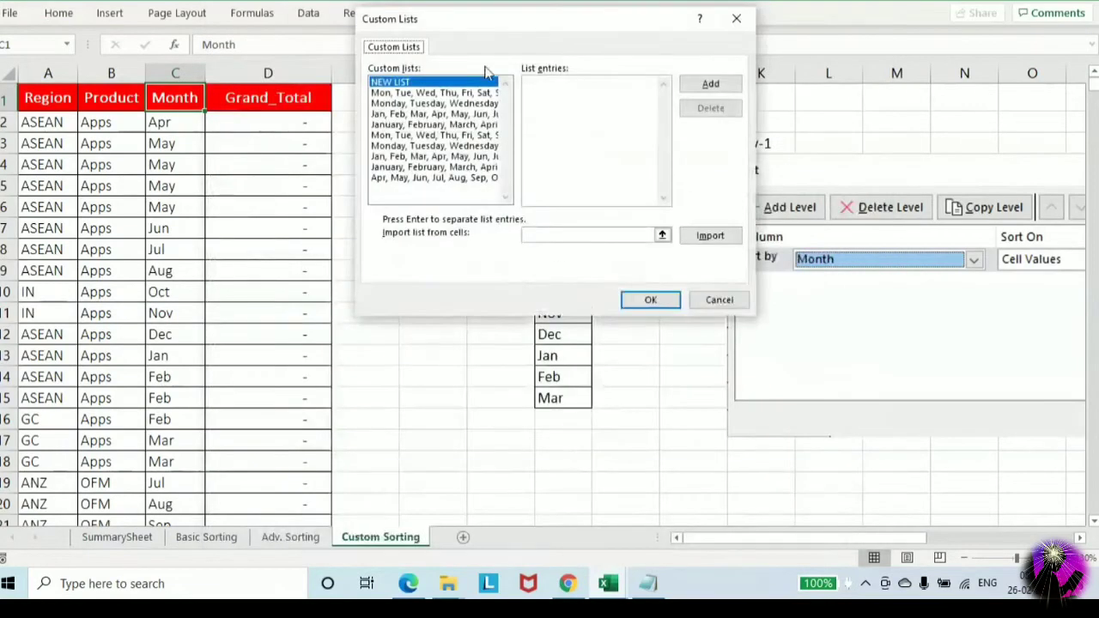
pyautogui.moveTo(437, 24); pyautogui.dragTo(373, 25)
pyautogui.click(374, 177)
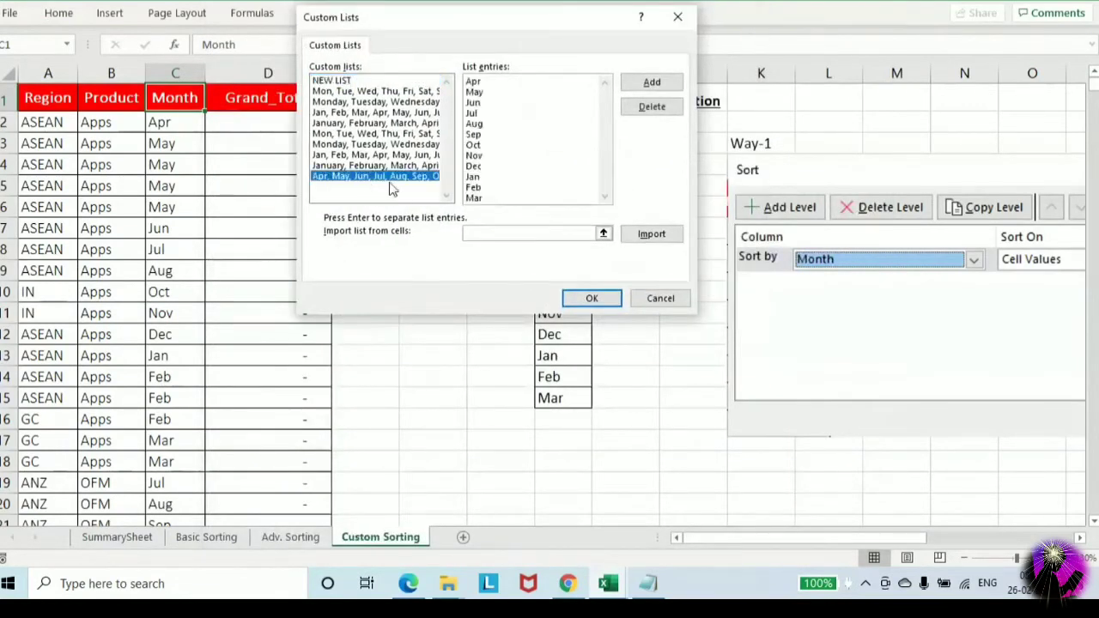
pyautogui.click(651, 108)
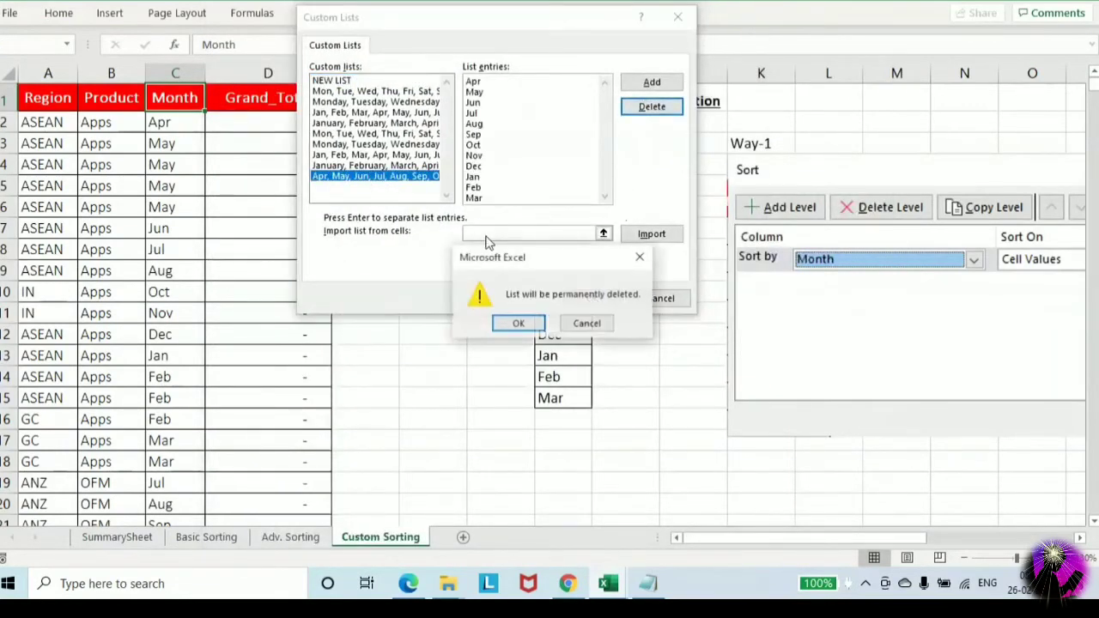
pyautogui.click(518, 321)
# Import a new custom list from the month cells H4:H15 and save the Excel options
pyautogui.moveTo(404, 17); pyautogui.dragTo(103, 45)
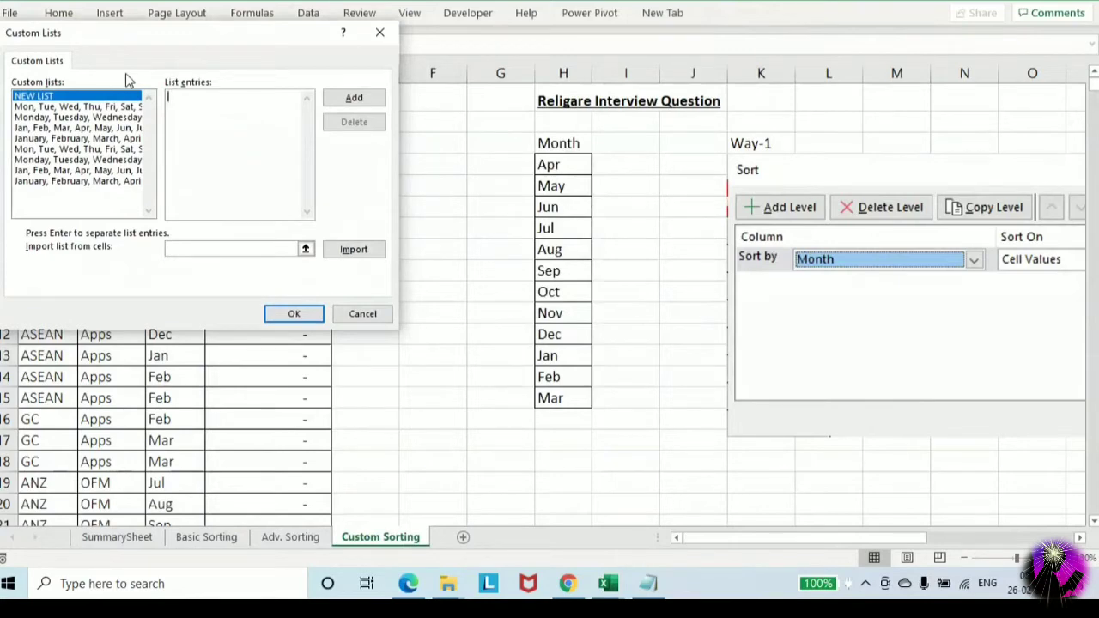
pyautogui.click(302, 249)
pyautogui.click(306, 249)
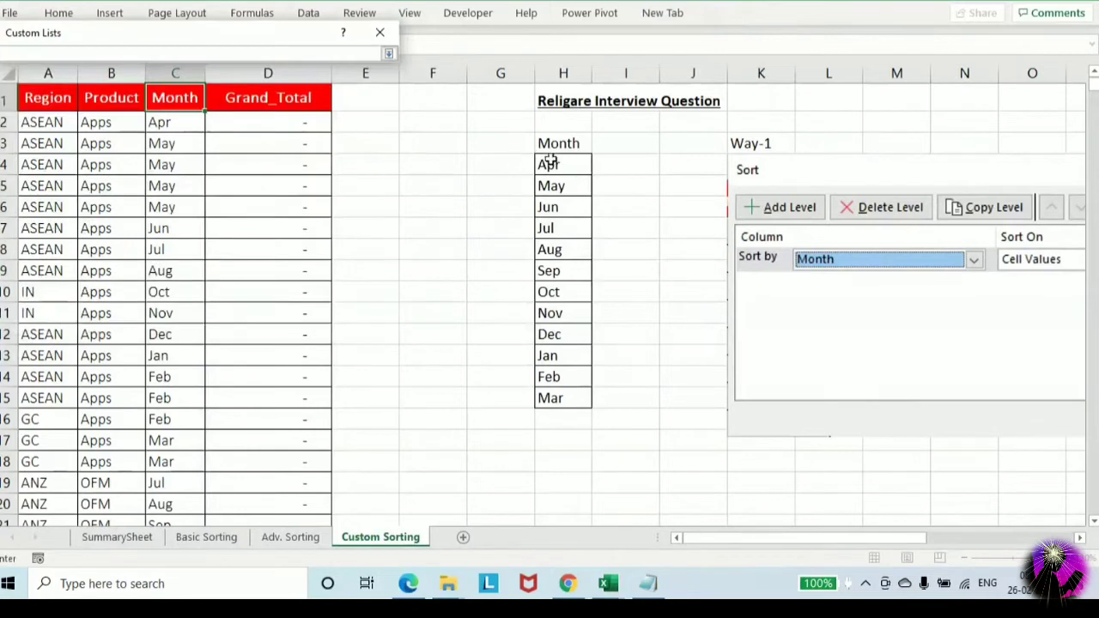
pyautogui.moveTo(549, 161); pyautogui.dragTo(569, 388)
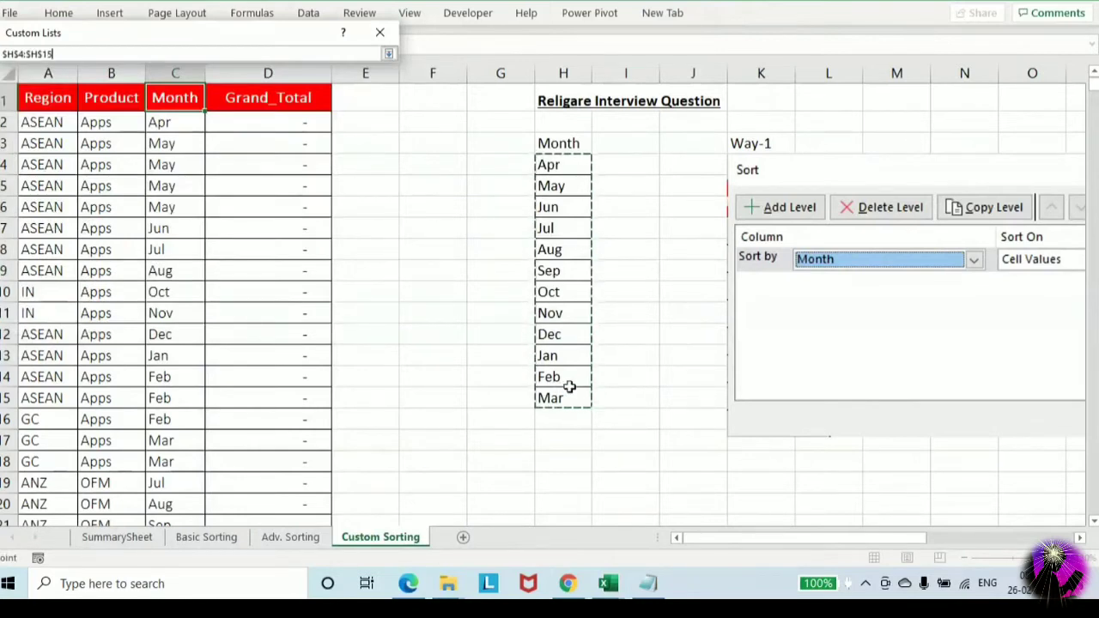
pyautogui.press('Return')
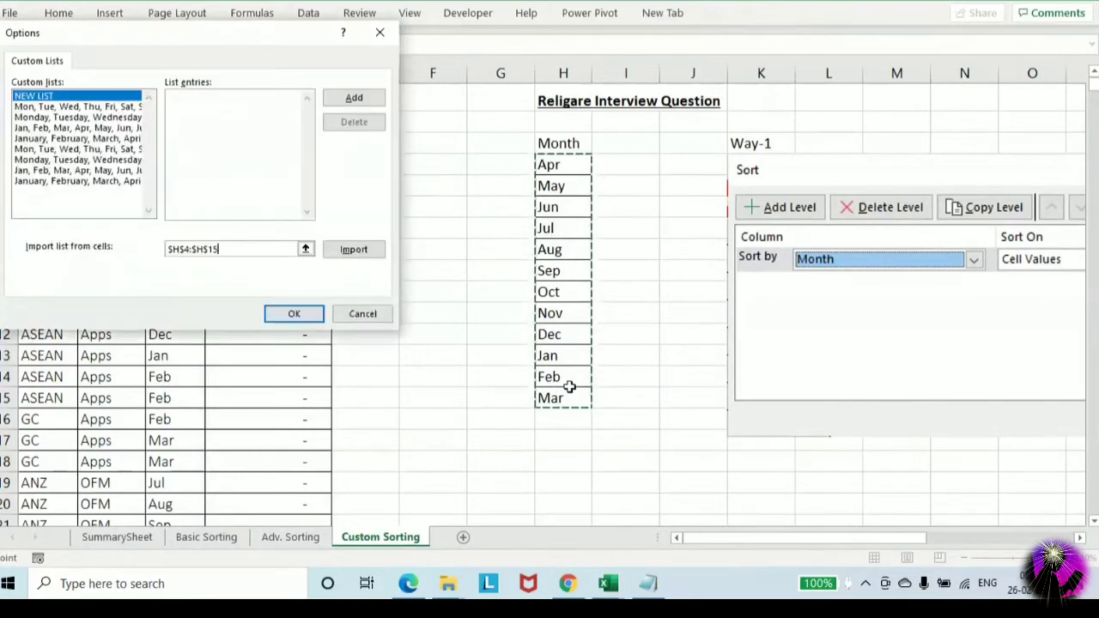
pyautogui.click(353, 250)
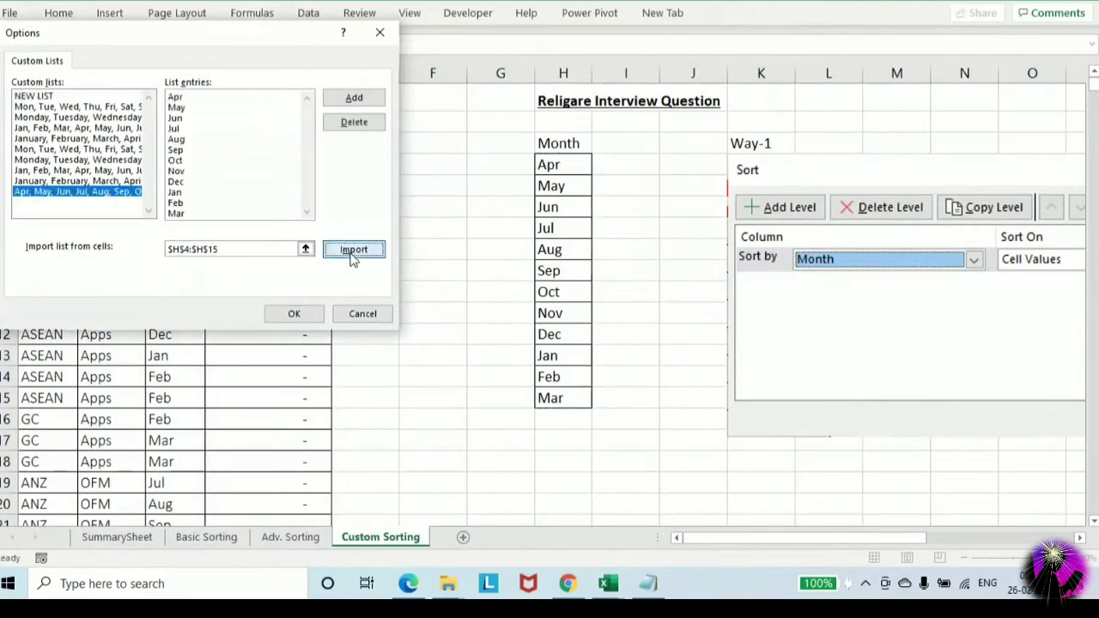
pyautogui.click(294, 315)
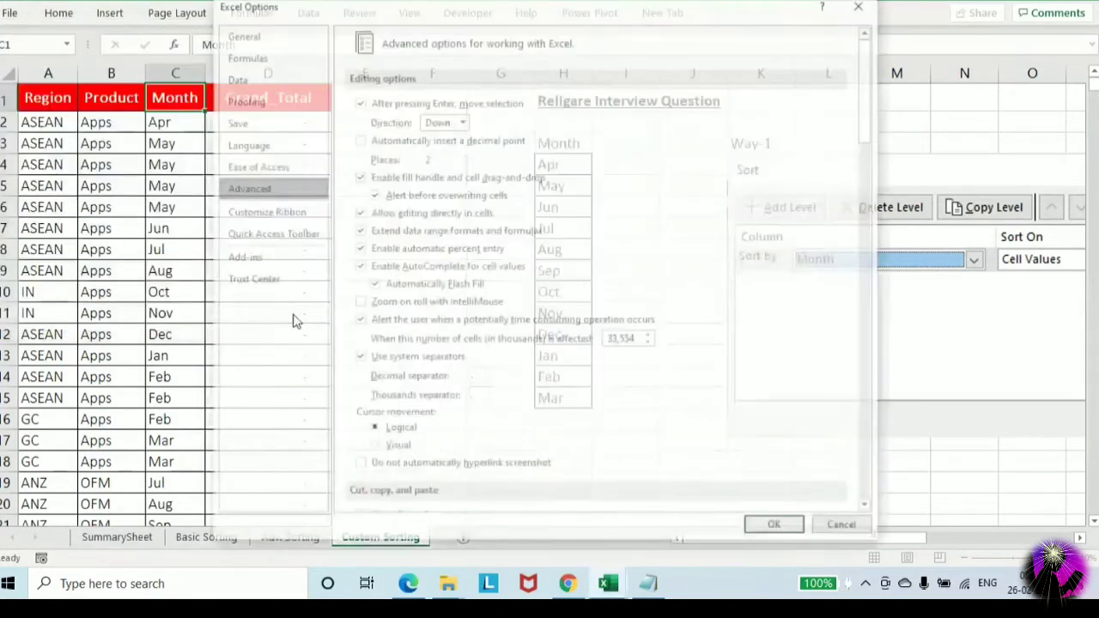
pyautogui.click(773, 526)
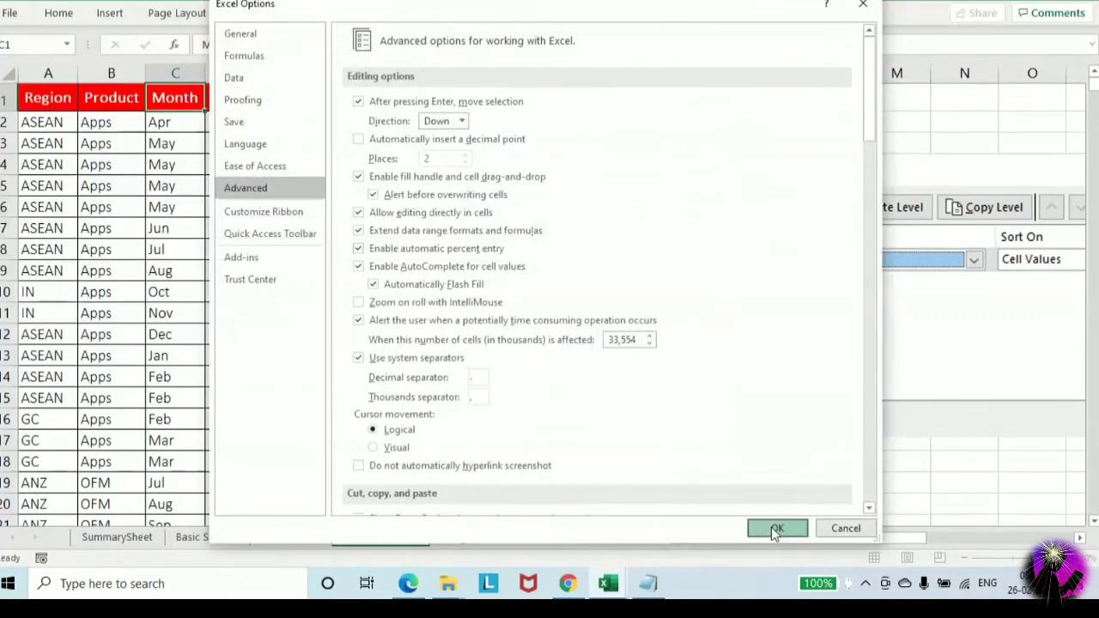
# Open the Sort dialog for the table and set Month as the column to sort by
pyautogui.click(188, 128)
pyautogui.hotkey('alt', 'a')
pyautogui.press('s')
pyautogui.press('s')
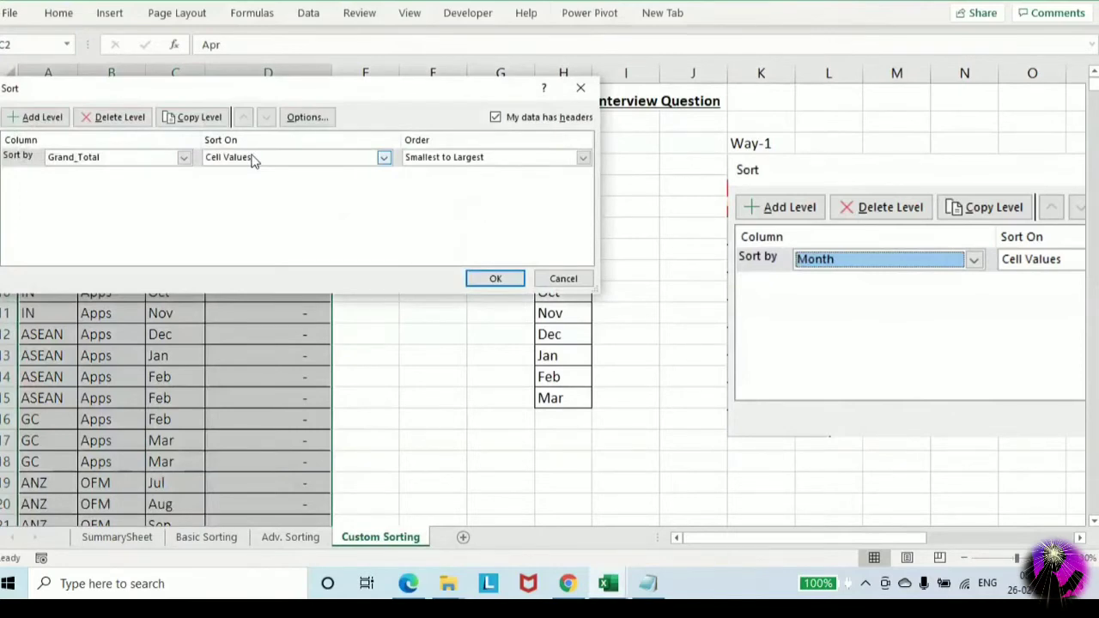
pyautogui.click(518, 160)
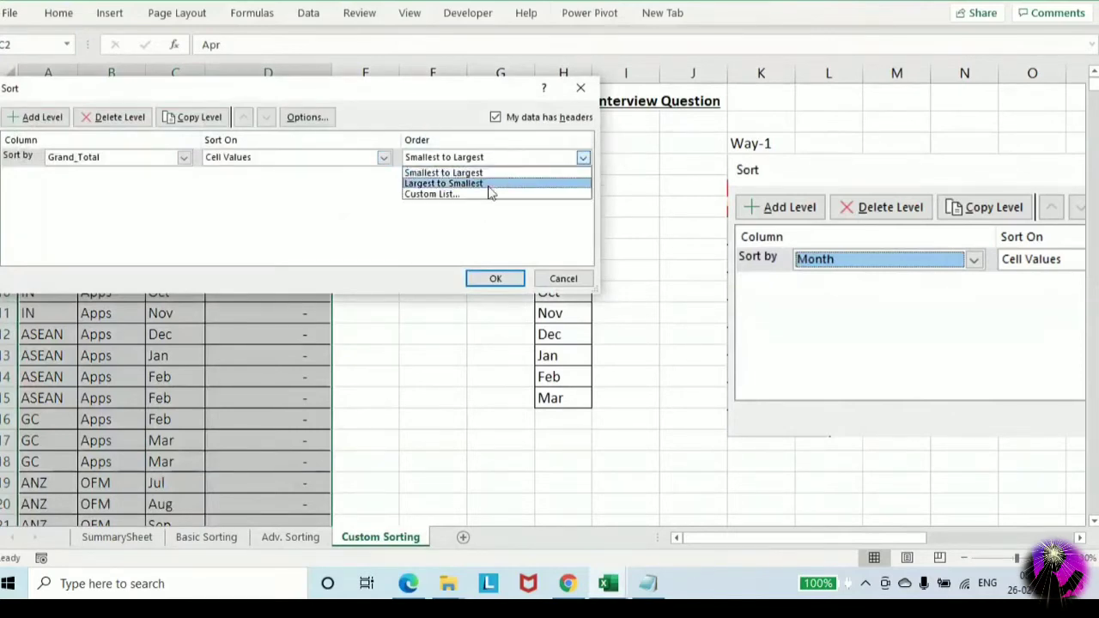
pyautogui.click(491, 182)
pyautogui.moveTo(421, 107); pyautogui.dragTo(781, 81)
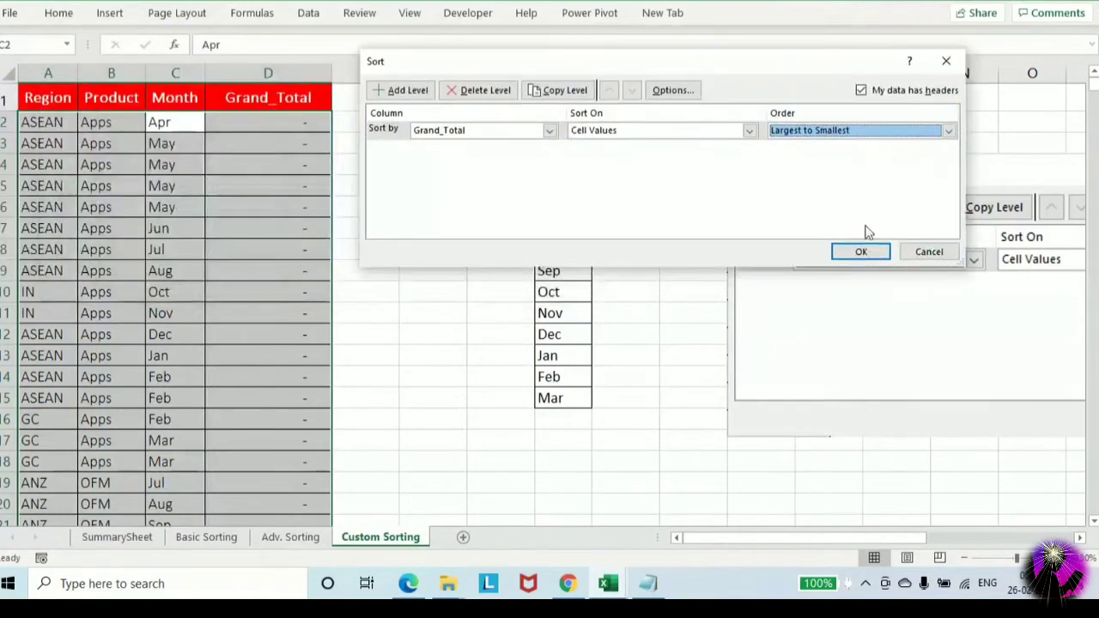
pyautogui.click(526, 130)
pyautogui.click(465, 167)
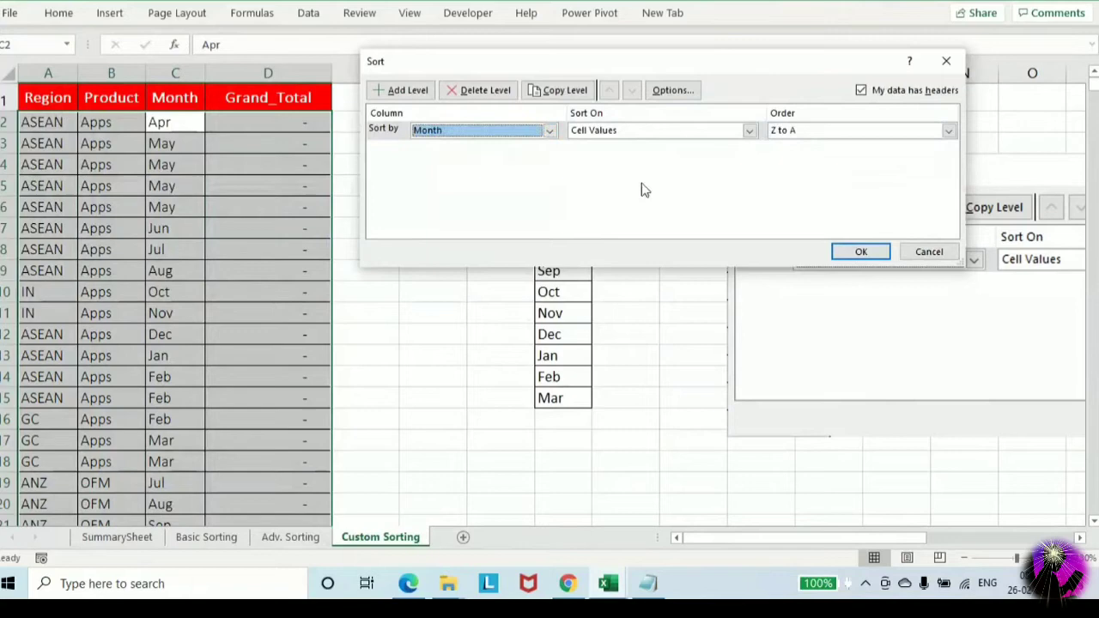
# Sort by Month using the imported Apr-to-Mar custom list as the order, and check the Month column
pyautogui.click(812, 131)
pyautogui.click(808, 167)
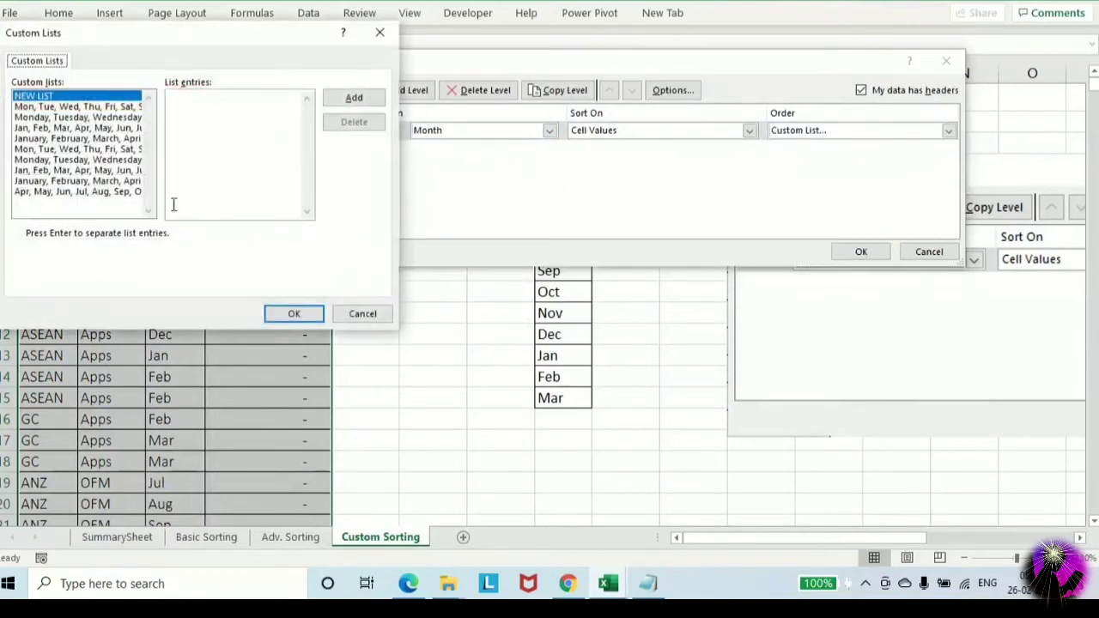
pyautogui.click(96, 191)
pyautogui.click(293, 314)
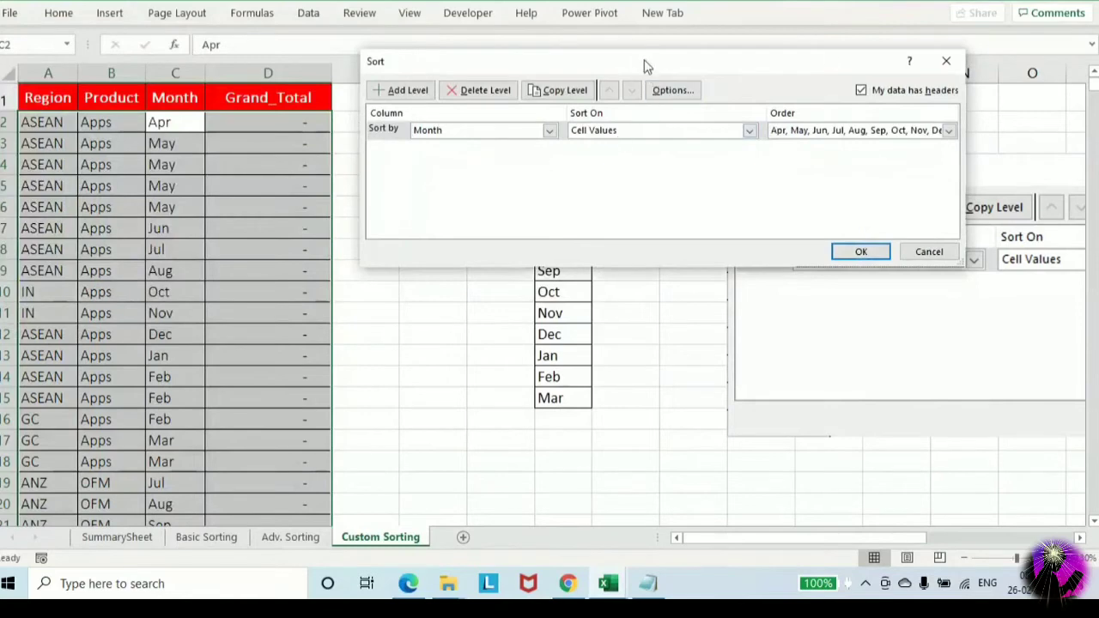
pyautogui.moveTo(831, 58); pyautogui.dragTo(668, 153)
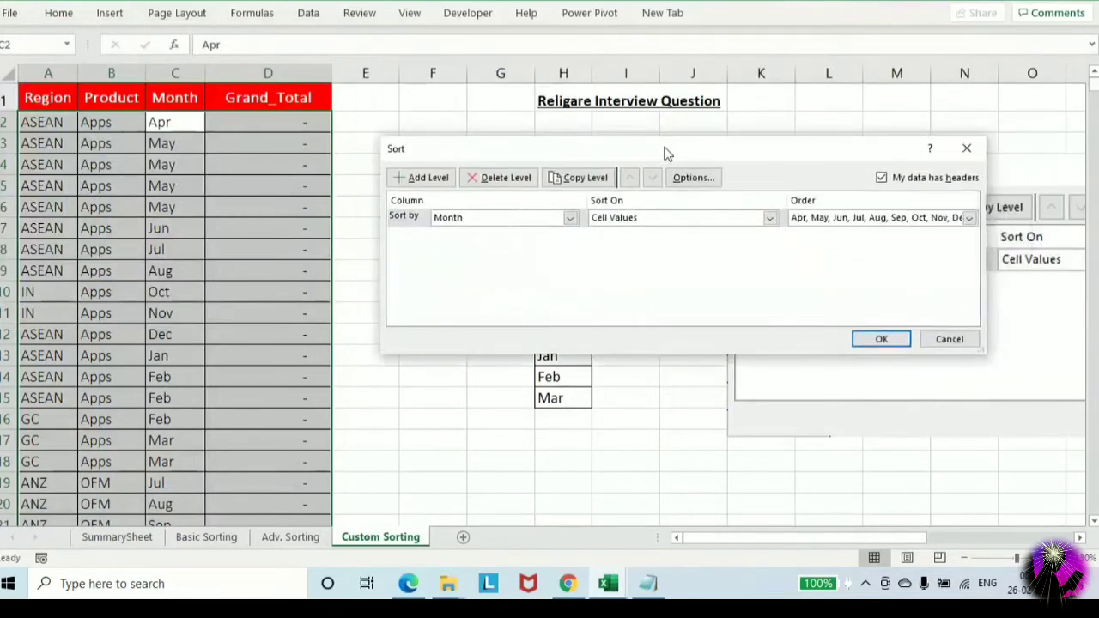
pyautogui.click(866, 339)
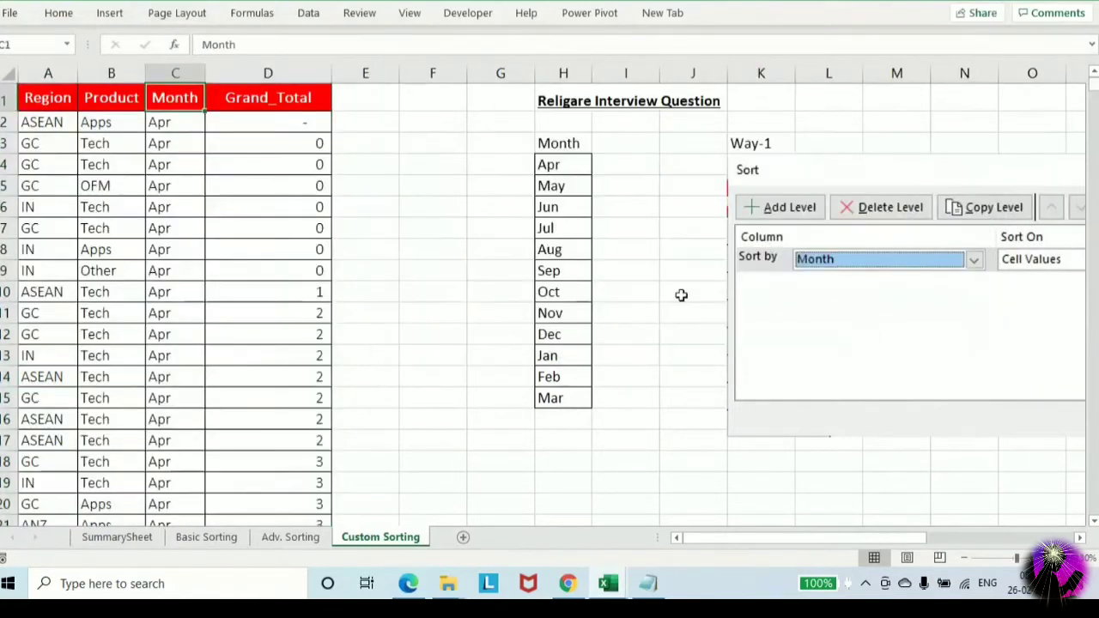
pyautogui.click(172, 127)
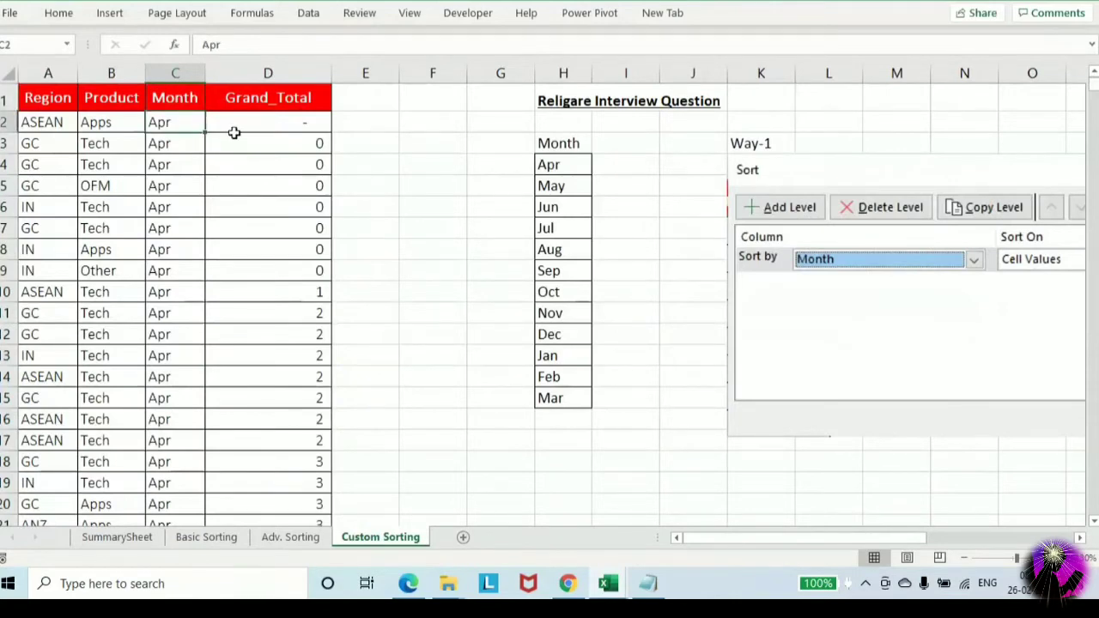
pyautogui.hotkey('ctrl', 'shift', 'Down')
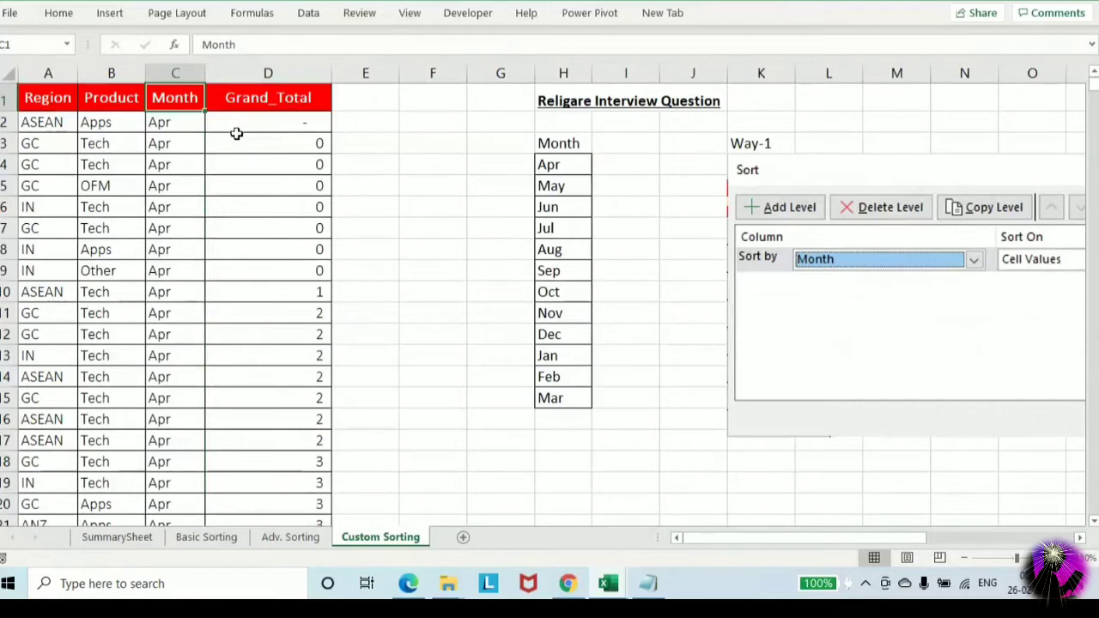
# Enter the label Way-2 in cell K20, below the pasted Sort dialog screenshot
pyautogui.scroll(-4, 696, 294)
pyautogui.scroll(1, 772, 342)
pyautogui.click(751, 306)
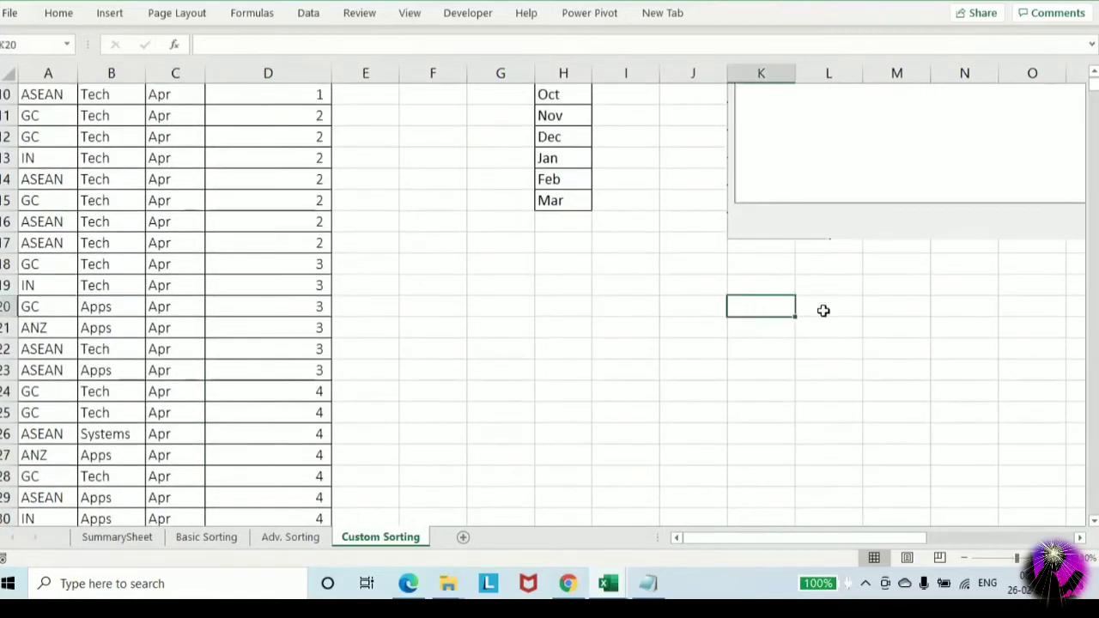
pyautogui.write('Way-')
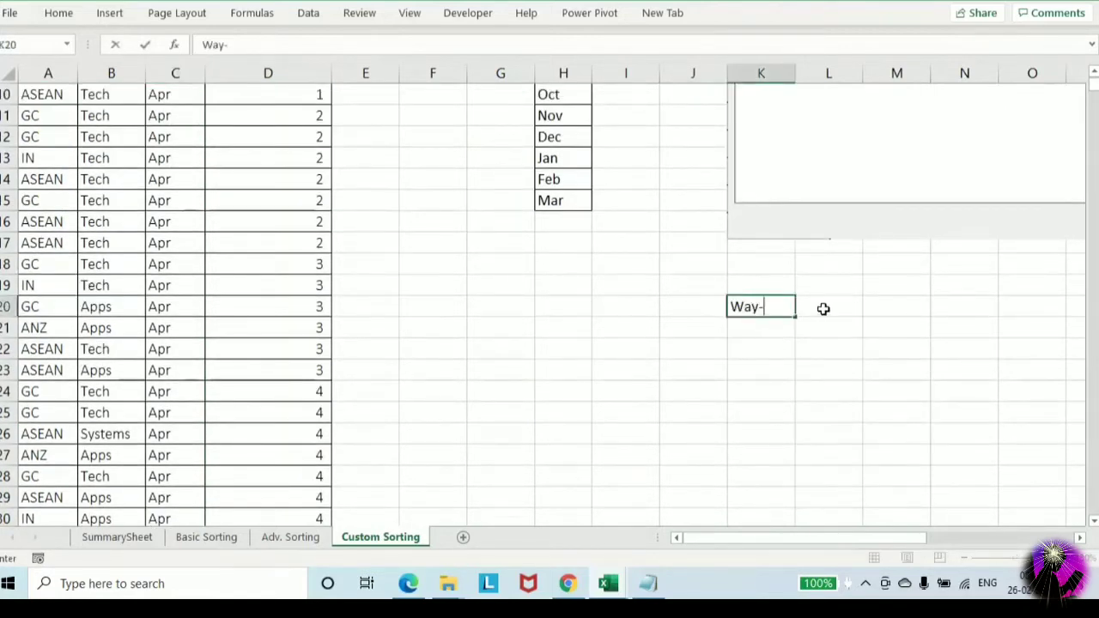
pyautogui.write('2')
pyautogui.press('Return')
pyautogui.press('Return')
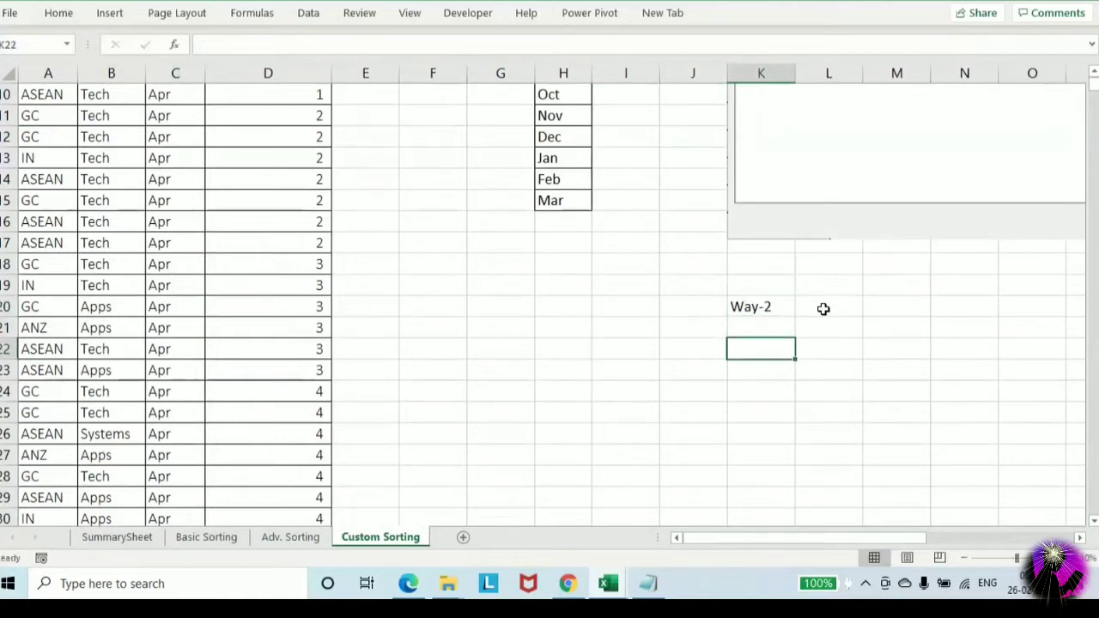
# Write a note in cell K22 giving the path "File->Option->Advan" for the second method
pyautogui.write('File-')
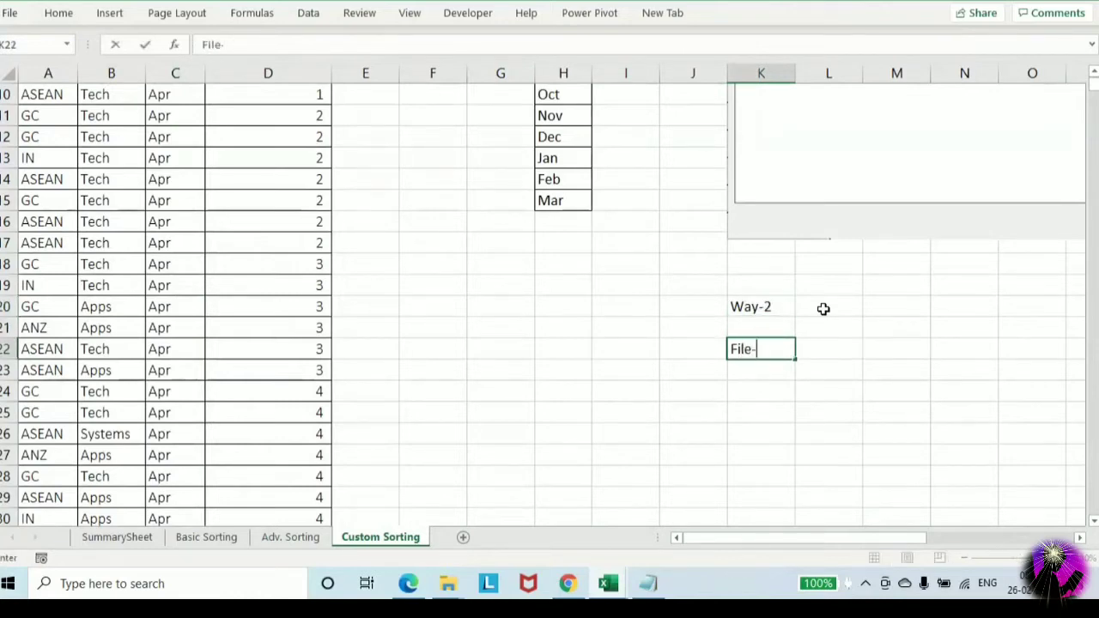
pyautogui.write('>Option')
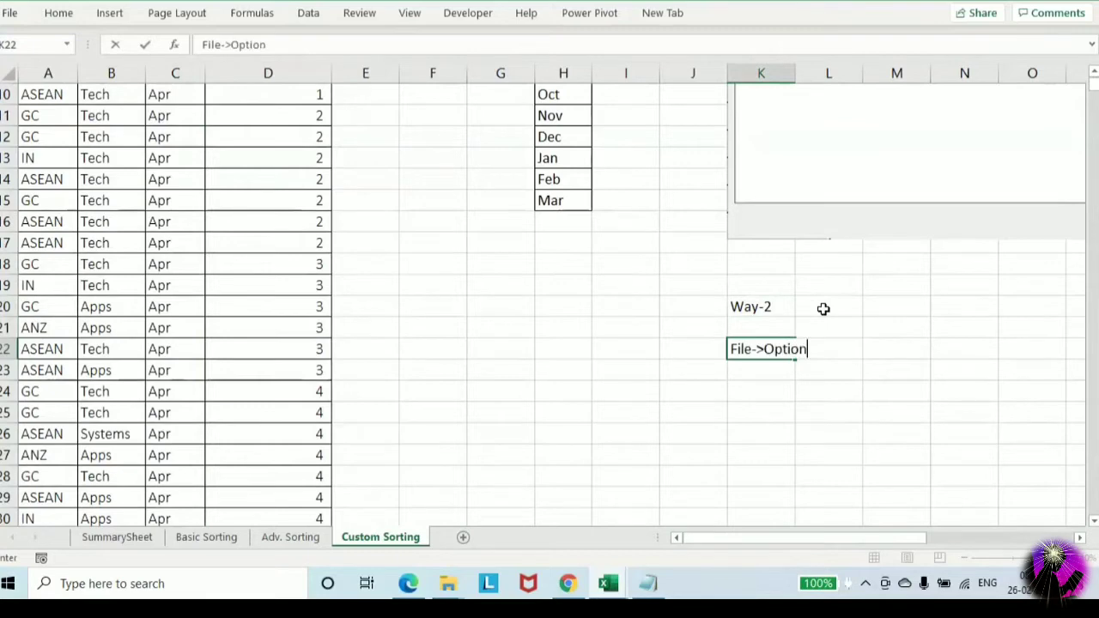
pyautogui.write('->')
pyautogui.write('Advan')
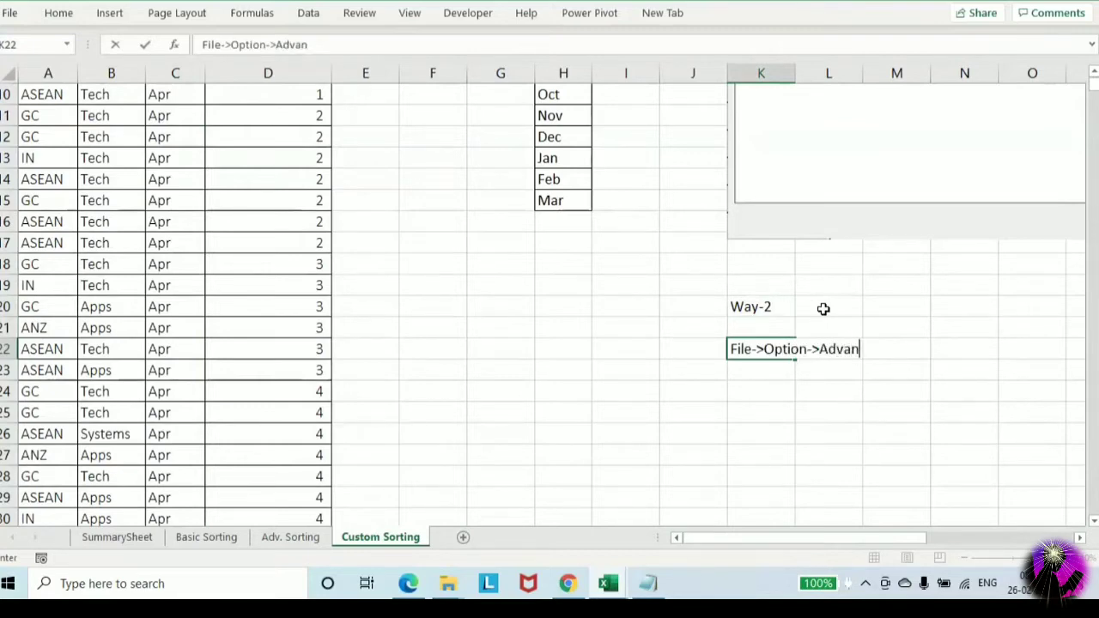
# Complete the note in K22 as File->Option->Advanced->Edit Custom List and make it bold and underlined
pyautogui.write('ced->E')
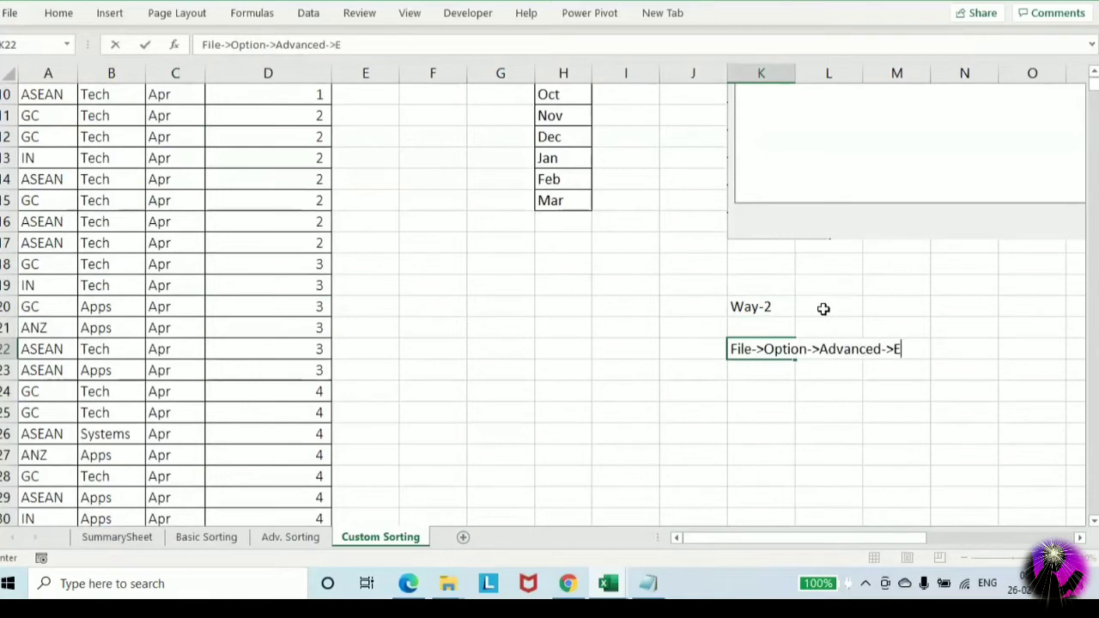
pyautogui.write('dit Custom List')
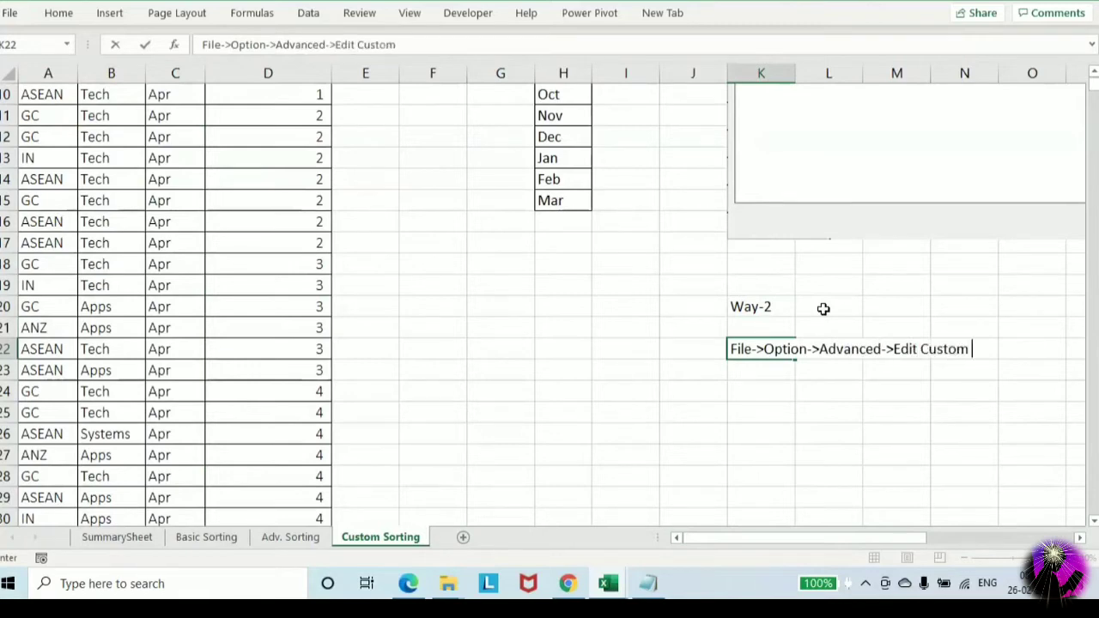
pyautogui.press('Return')
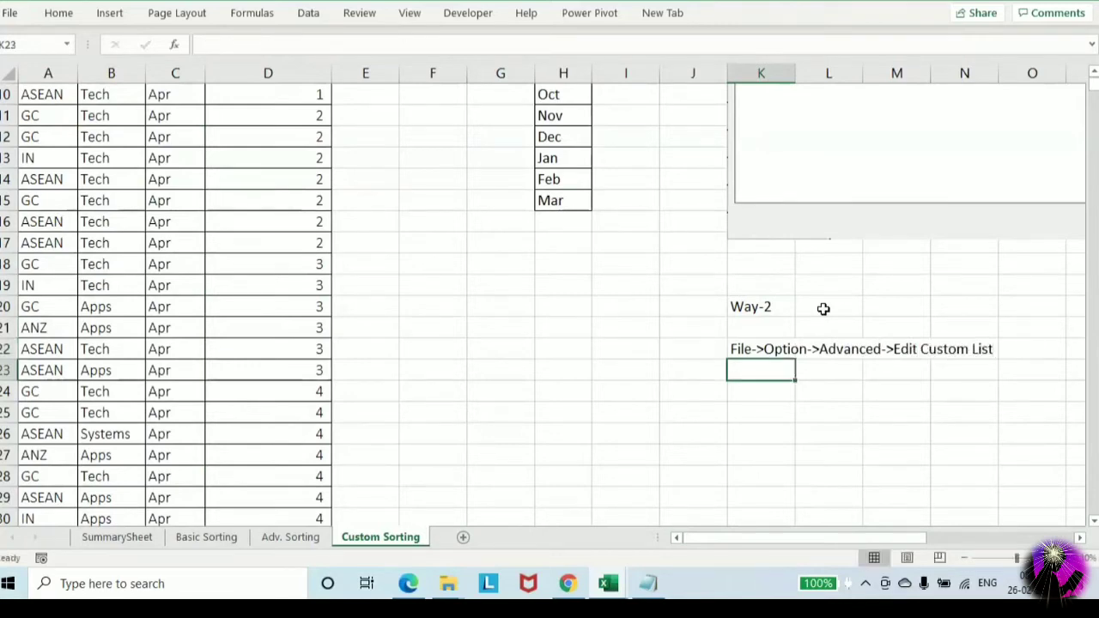
pyautogui.press('Up')
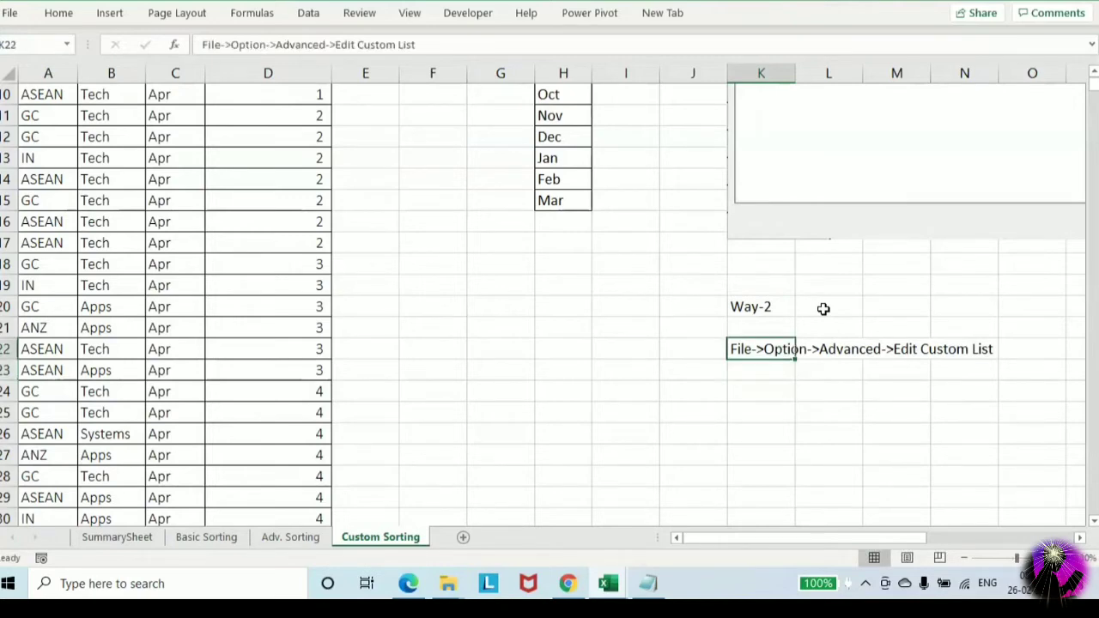
pyautogui.hotkey('ctrl', 'b')
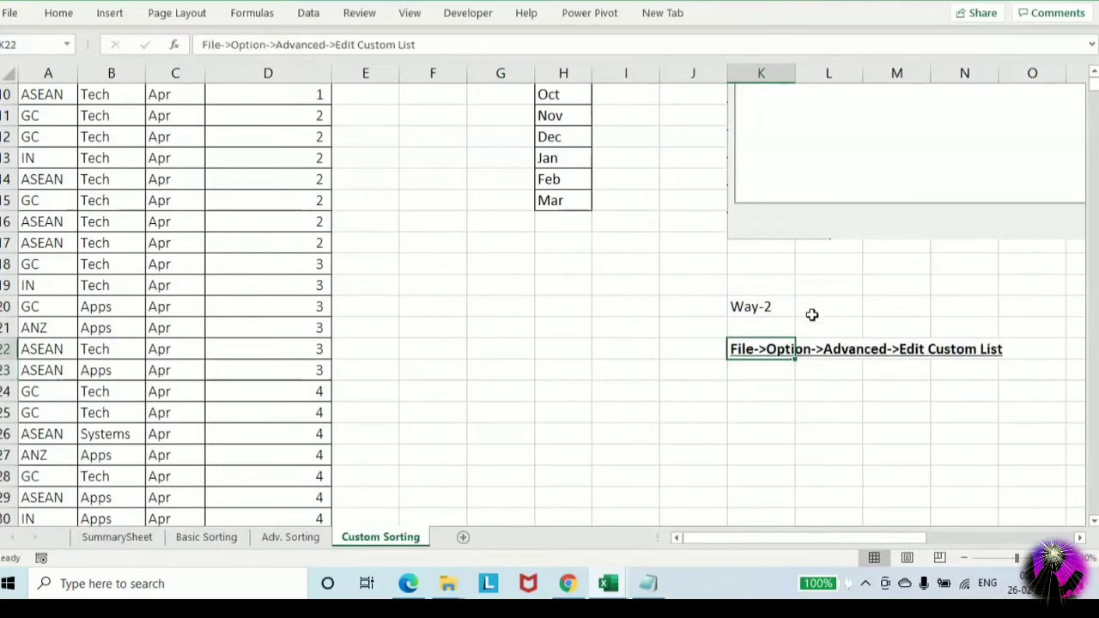
pyautogui.click(544, 352)
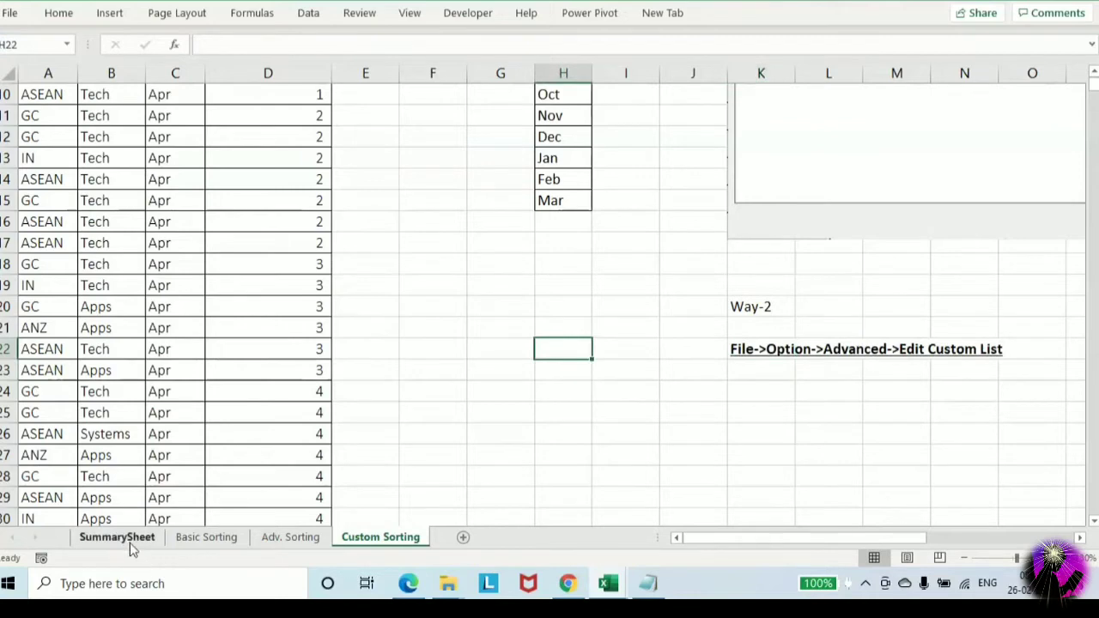
# Mark the Custom Sorting topic as Done in cell G21 of SummarySheet
pyautogui.click(130, 546)
pyautogui.click(626, 192)
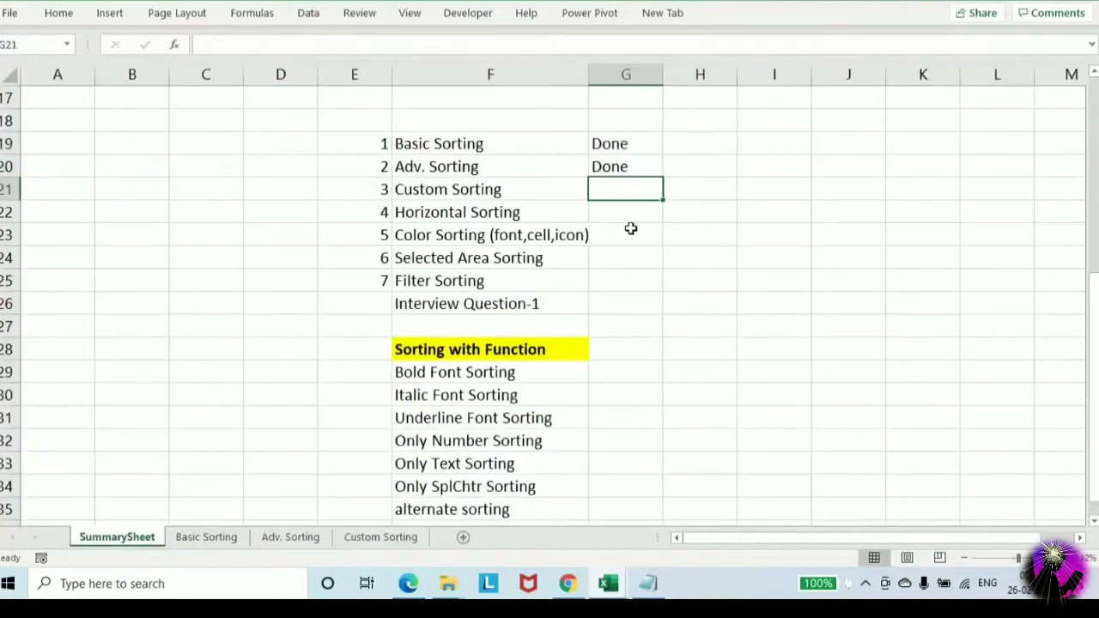
pyautogui.write('Done')
pyautogui.click(630, 230)
pyautogui.moveTo(404, 213); pyautogui.dragTo(650, 214)
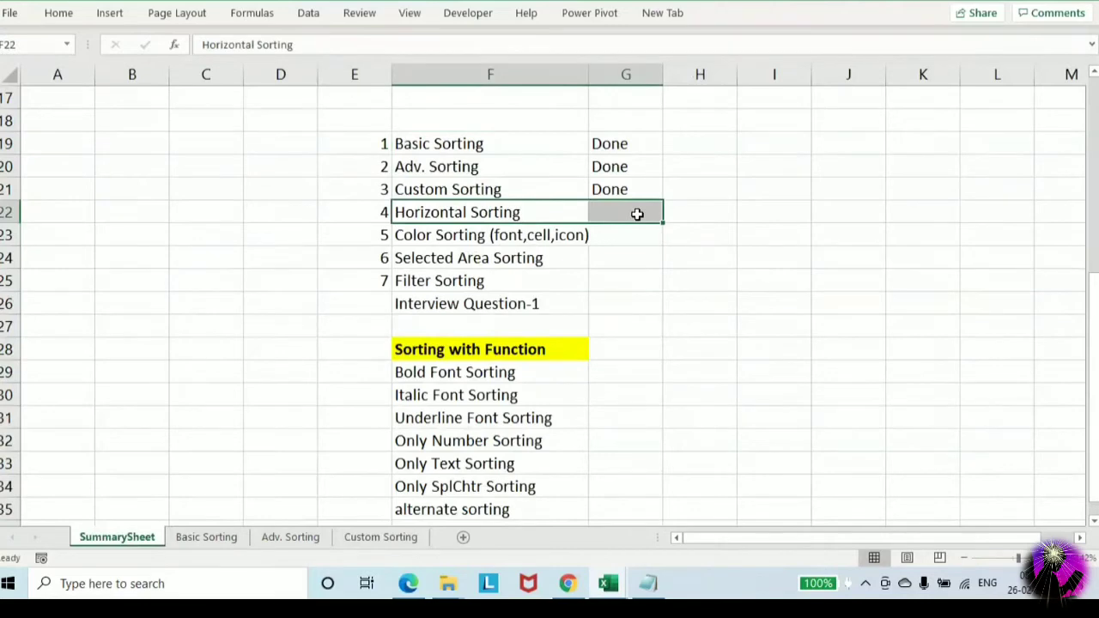
# Add a new worksheet after Custom Sorting and name it Horizontal Sorting
pyautogui.click(395, 538)
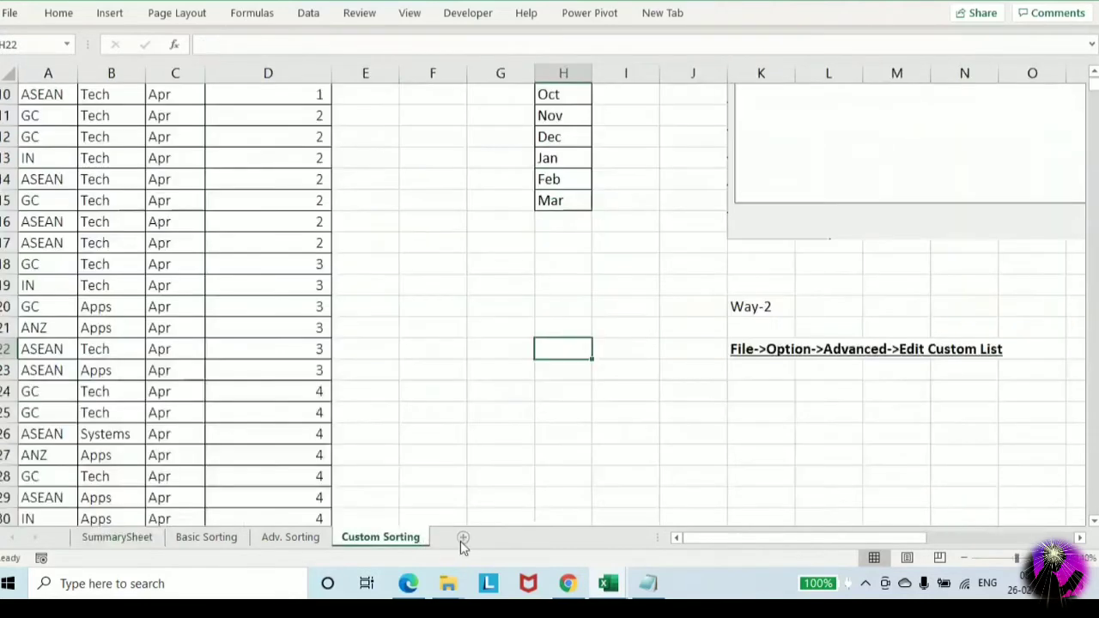
pyautogui.click(462, 538)
pyautogui.rightClick(462, 539)
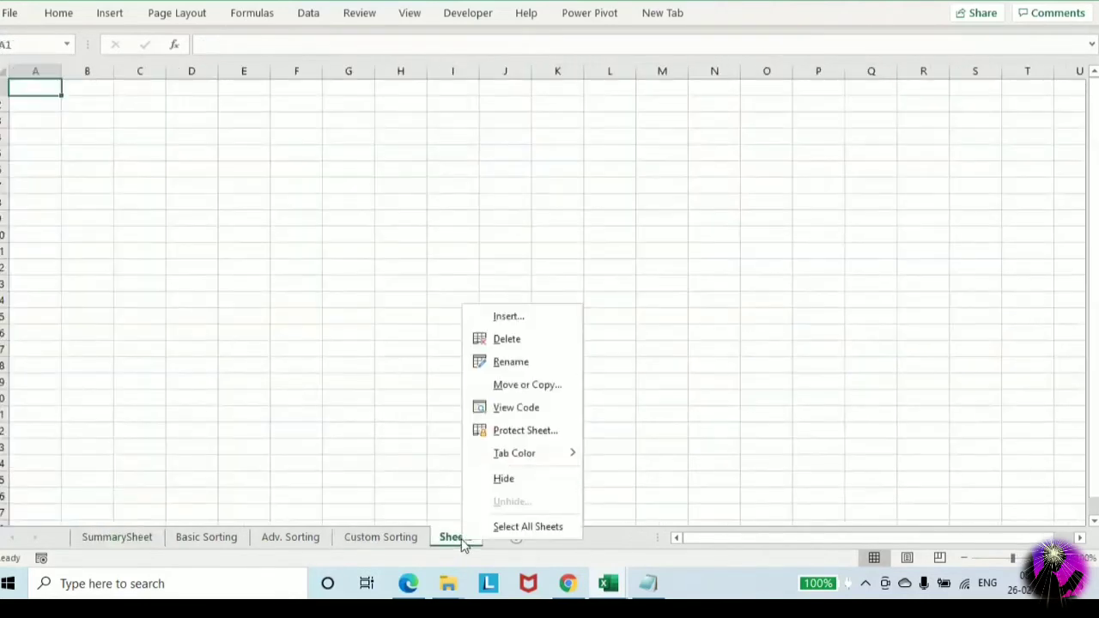
pyautogui.click(511, 363)
pyautogui.write('Hior')
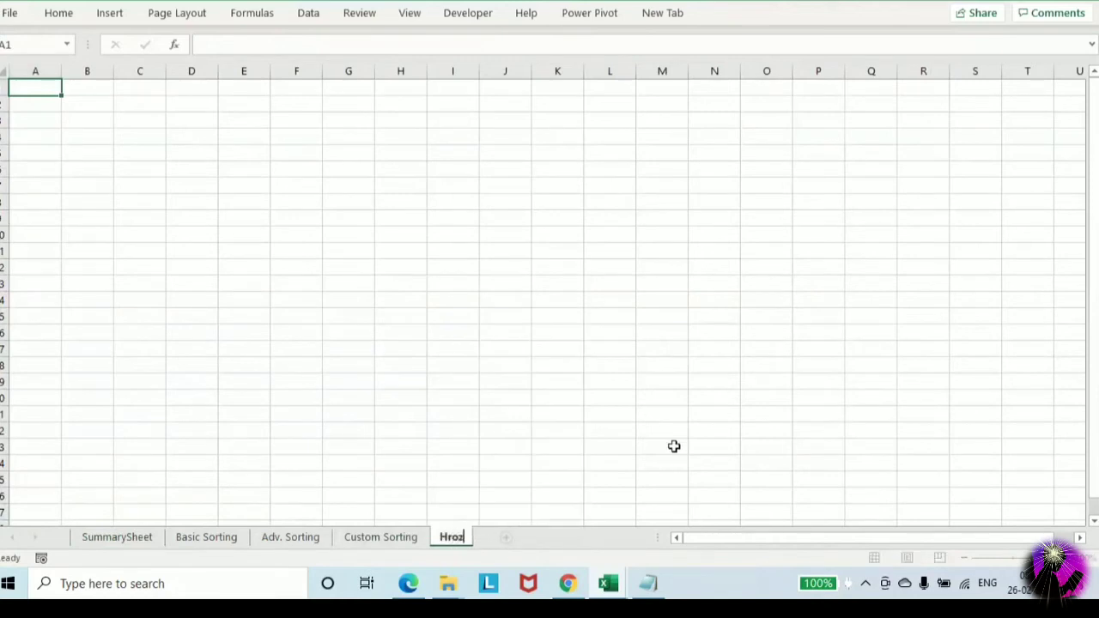
pyautogui.press('BackSpace')
pyautogui.press('BackSpace')
pyautogui.press('BackSpace')
pyautogui.write('orizontal')
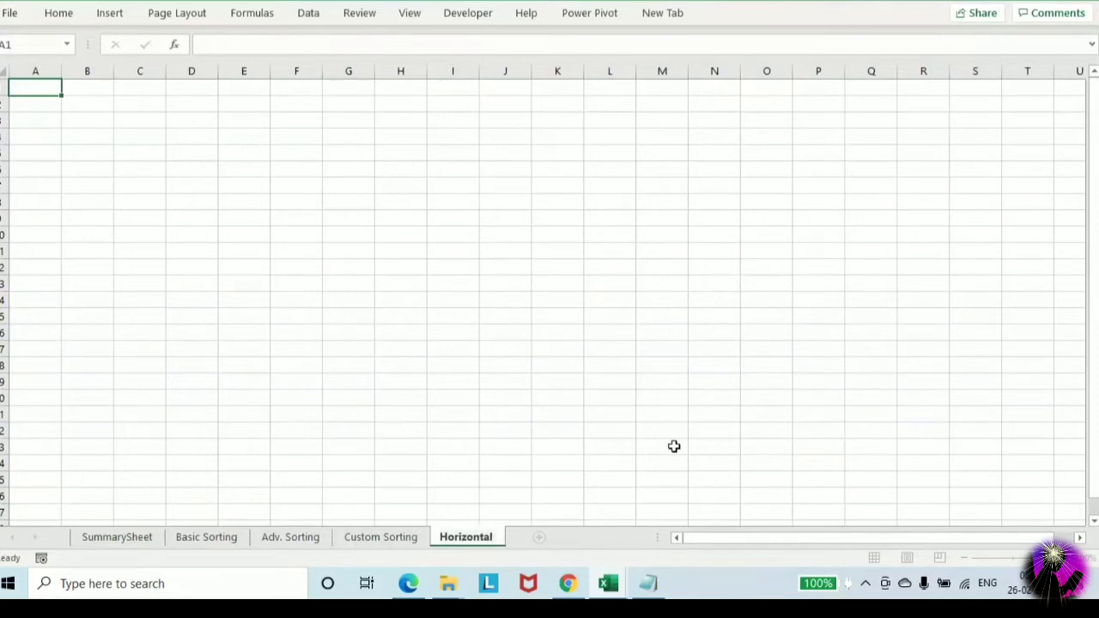
pyautogui.write(' Sorting')
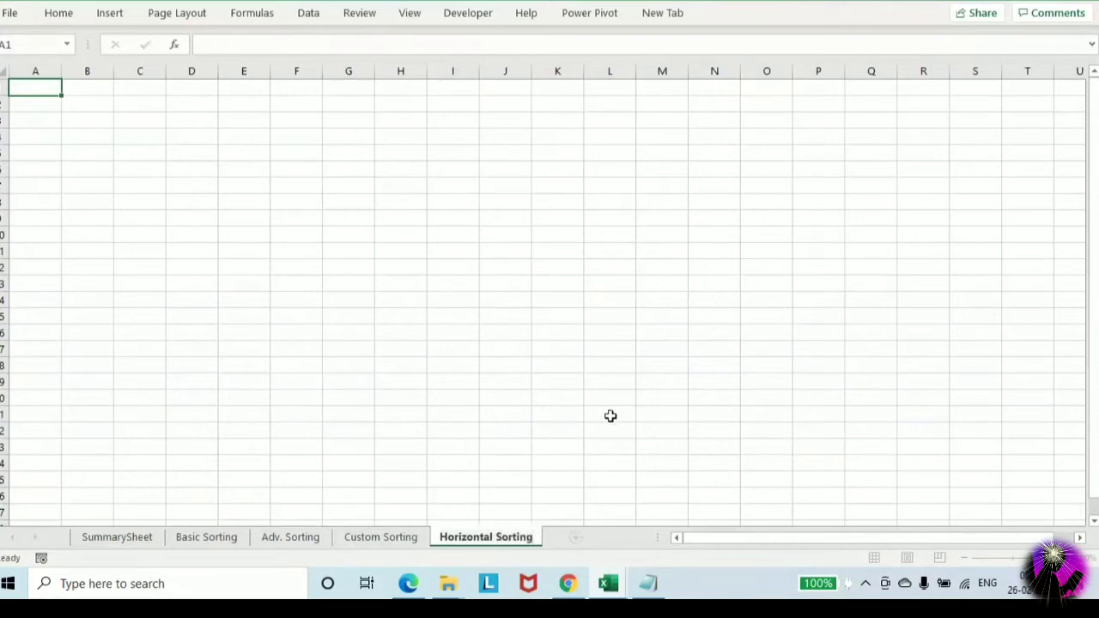
# Enter the heading WNS Interview Question in H2 and make it bold and underlined
pyautogui.click(409, 101)
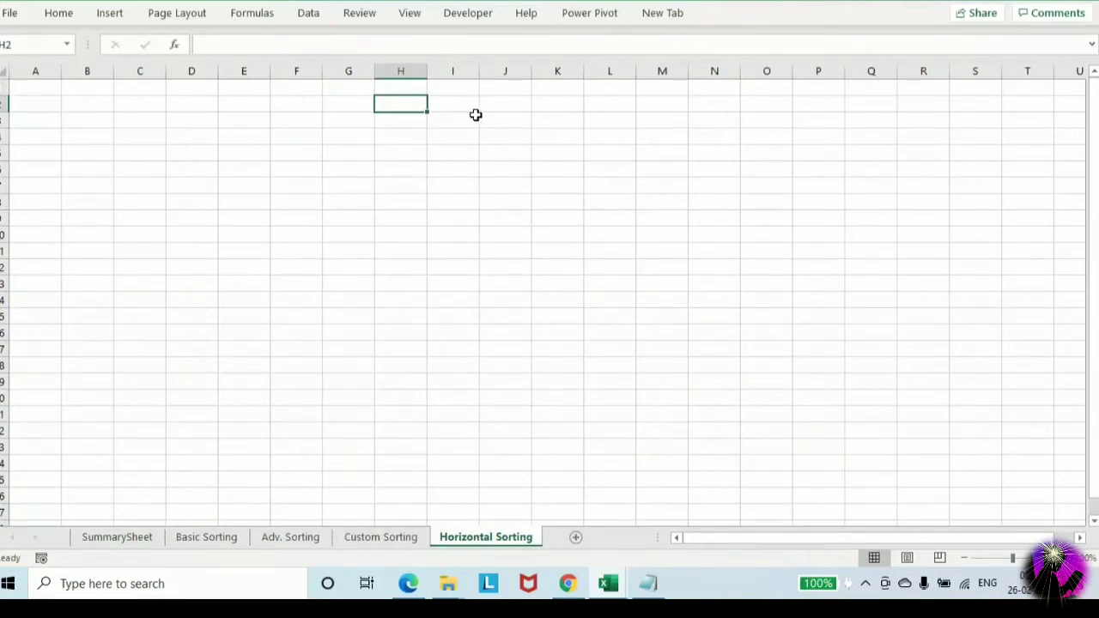
pyautogui.write('WNS')
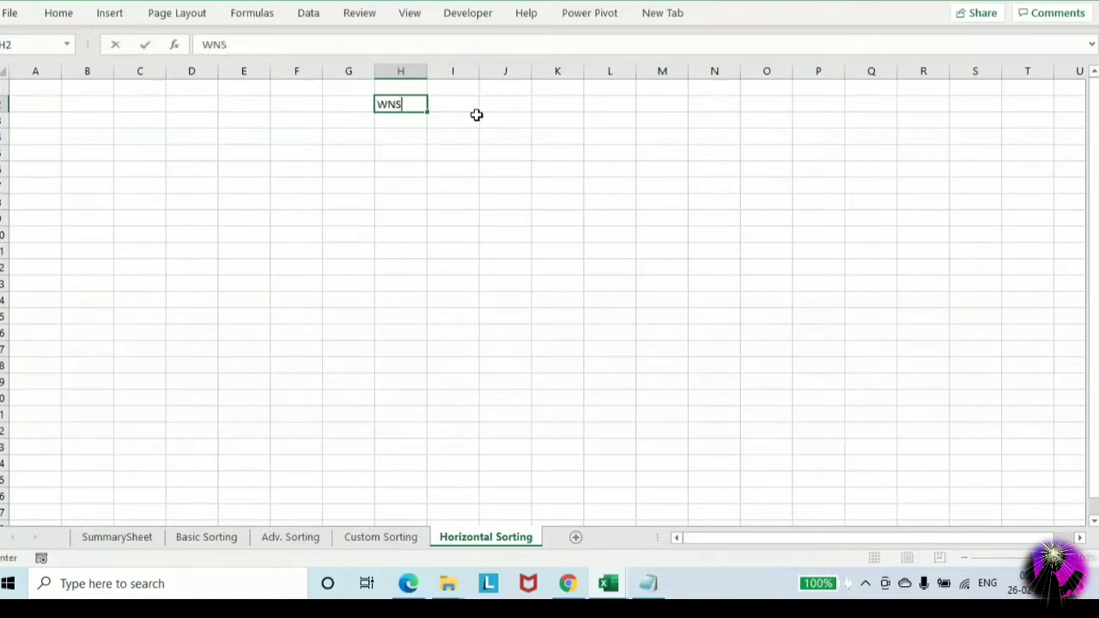
pyautogui.write(' Interview Question')
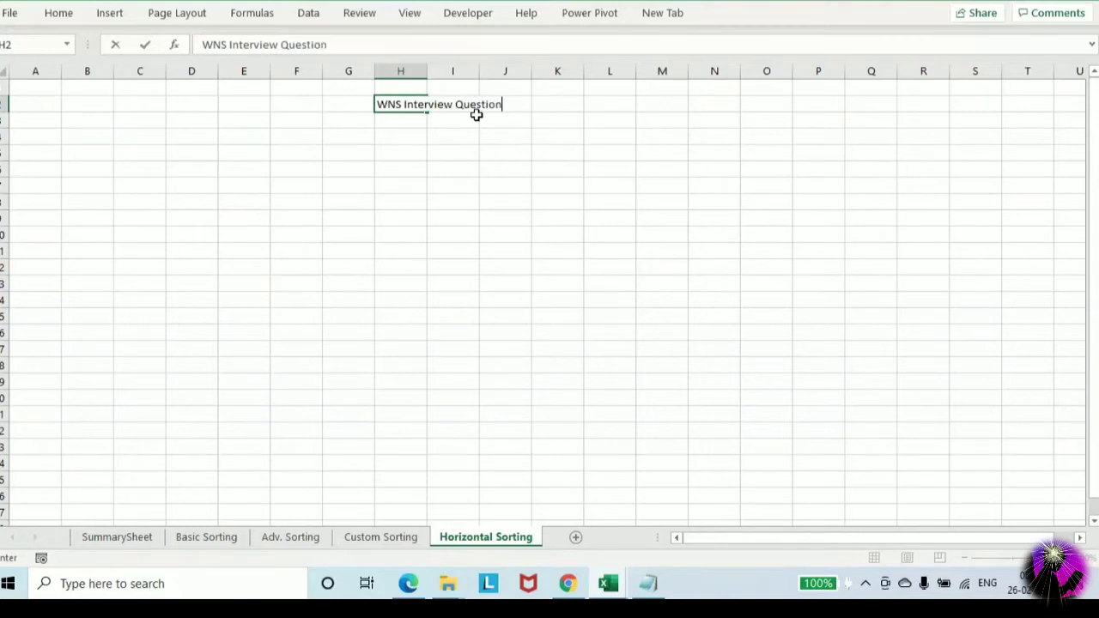
pyautogui.press('Return')
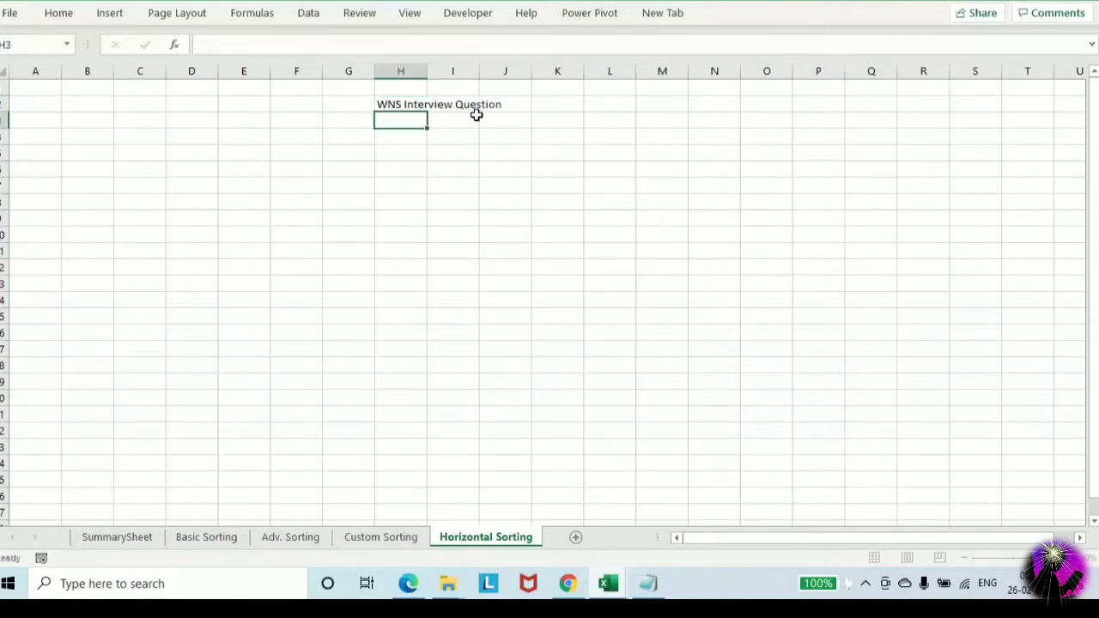
pyautogui.click(1019, 558)
pyautogui.click(550, 120)
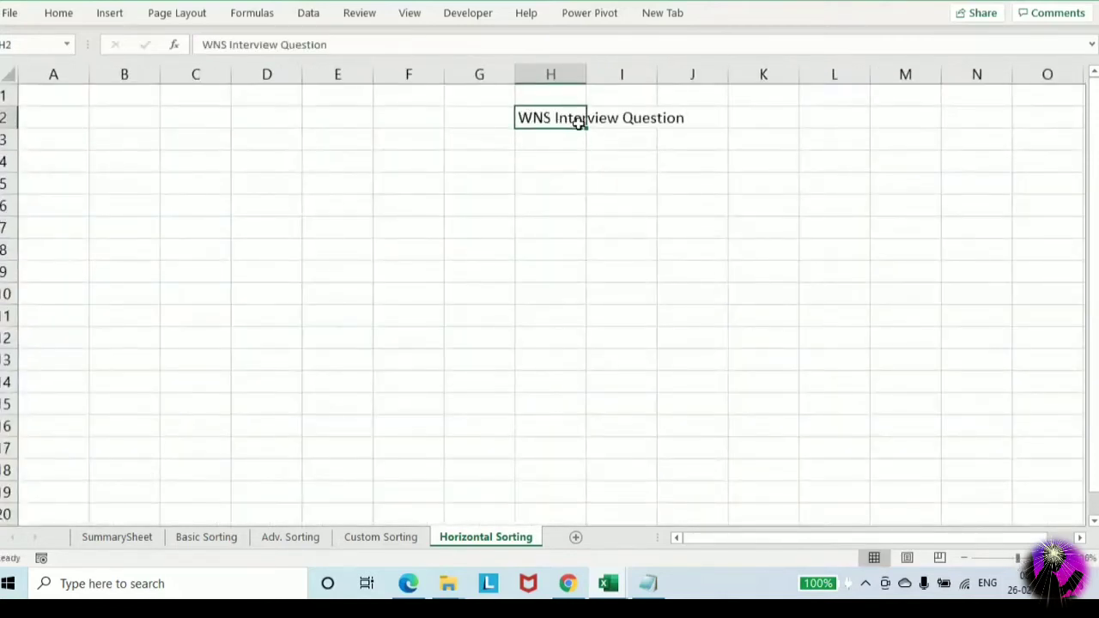
pyautogui.hotkey('ctrl', 'b')
pyautogui.hotkey('ctrl', 'u')
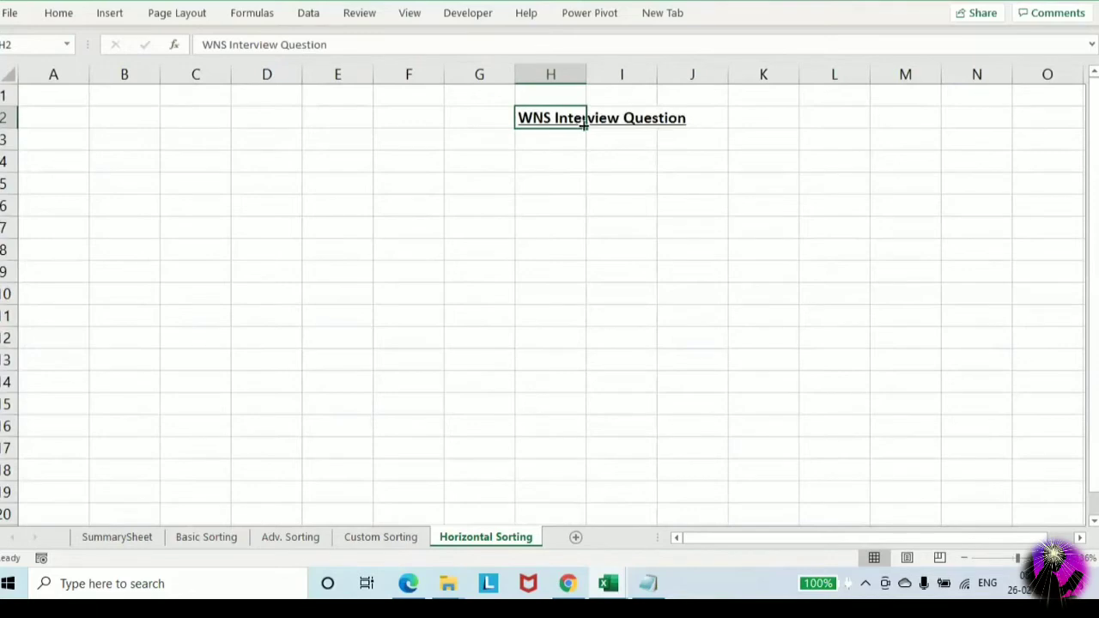
# Enter a RANDBETWEEN formula in F7 that returns a random number from 1 to 50
pyautogui.click(410, 225)
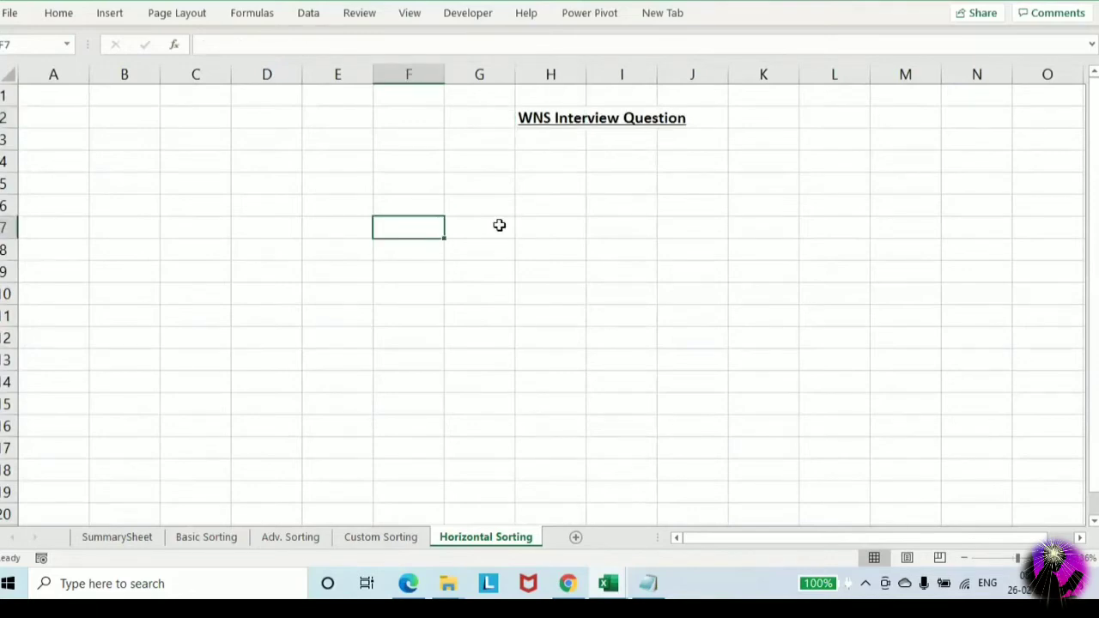
pyautogui.write('=rand')
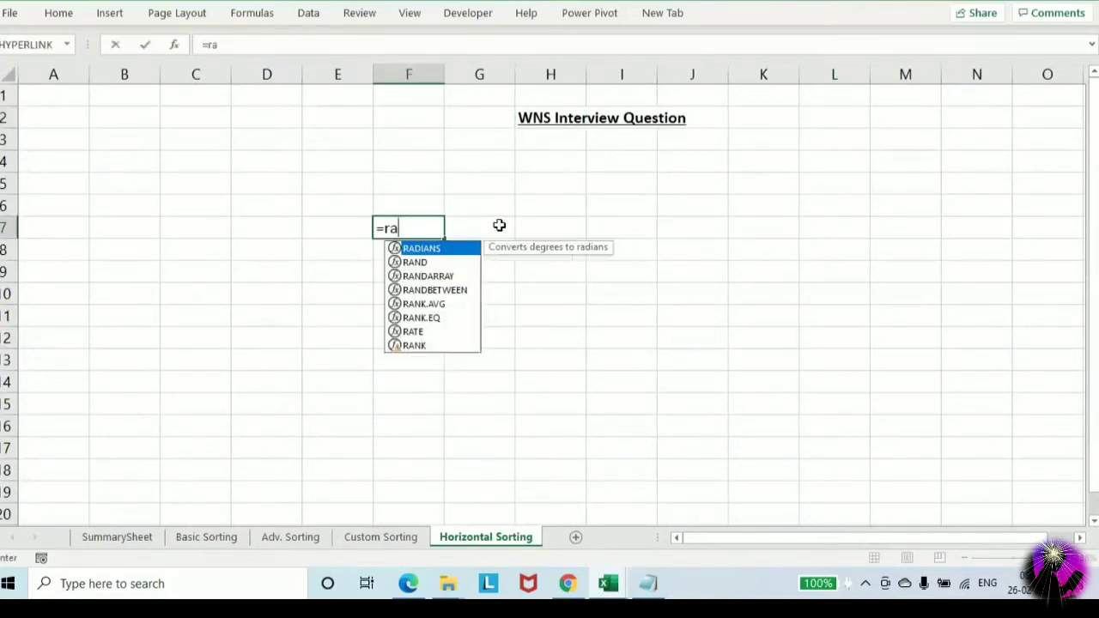
pyautogui.press('Down')
pyautogui.press('Down')
pyautogui.press('Tab')
pyautogui.write('1,')
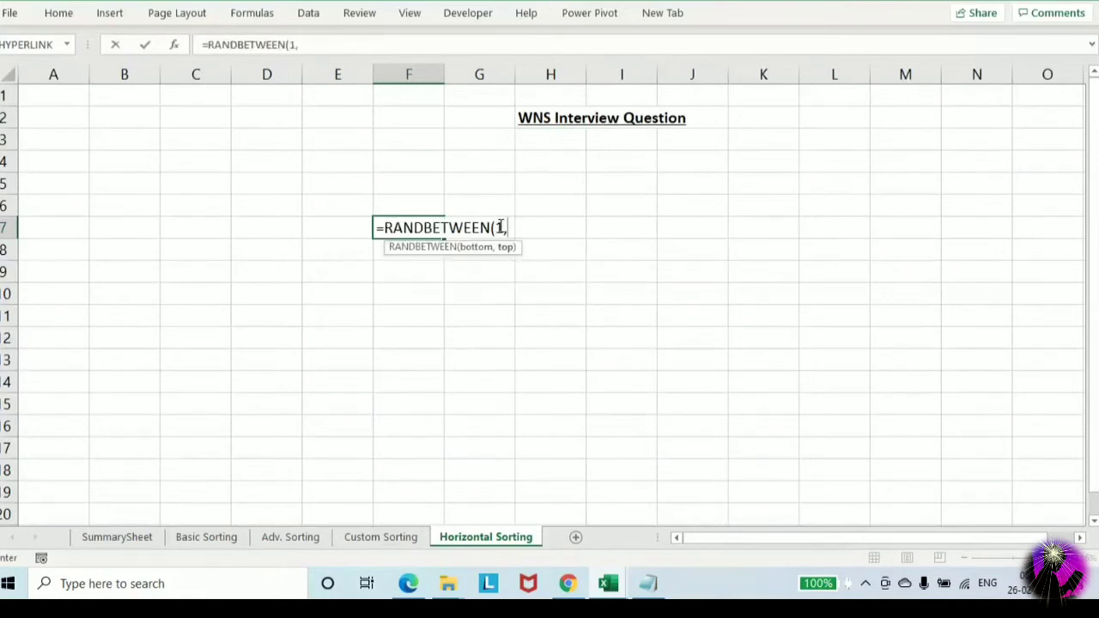
pyautogui.write('50')
pyautogui.press('Return')
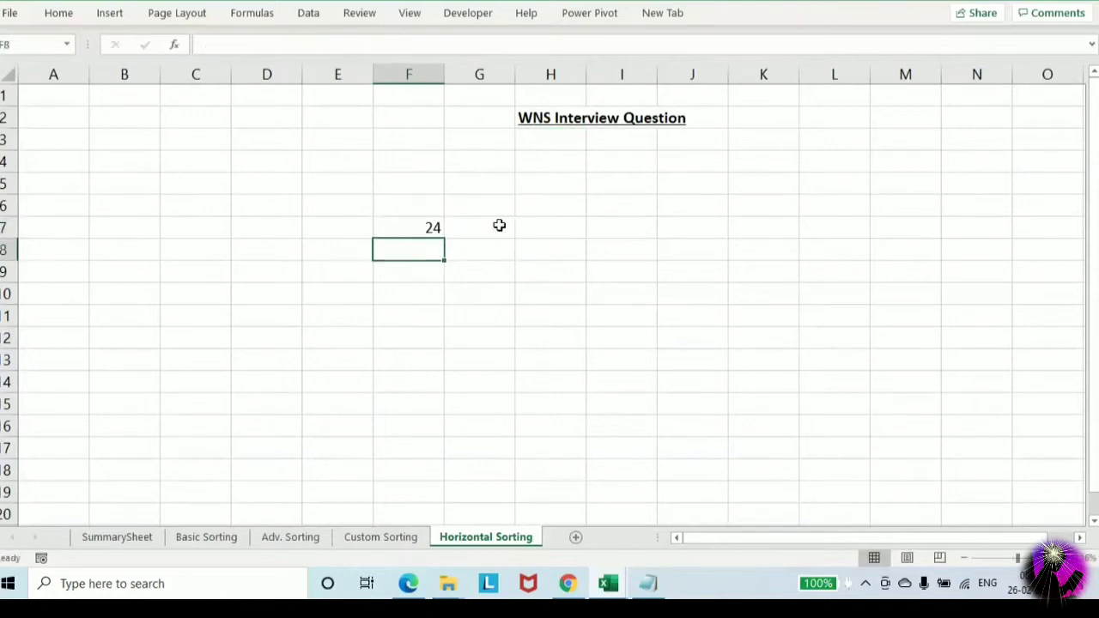
# Fill the random number formula from F7 across row 7 through P7
pyautogui.press('Up')
pyautogui.hotkey('shift', 'Right')
pyautogui.hotkey('shift', 'Right')
pyautogui.hotkey('shift', 'Right')
pyautogui.hotkey('shift', 'Right')
pyautogui.hotkey('shift', 'Right')
pyautogui.hotkey('shift', 'Right')
pyautogui.hotkey('shift', 'Right')
pyautogui.hotkey('shift', 'Right')
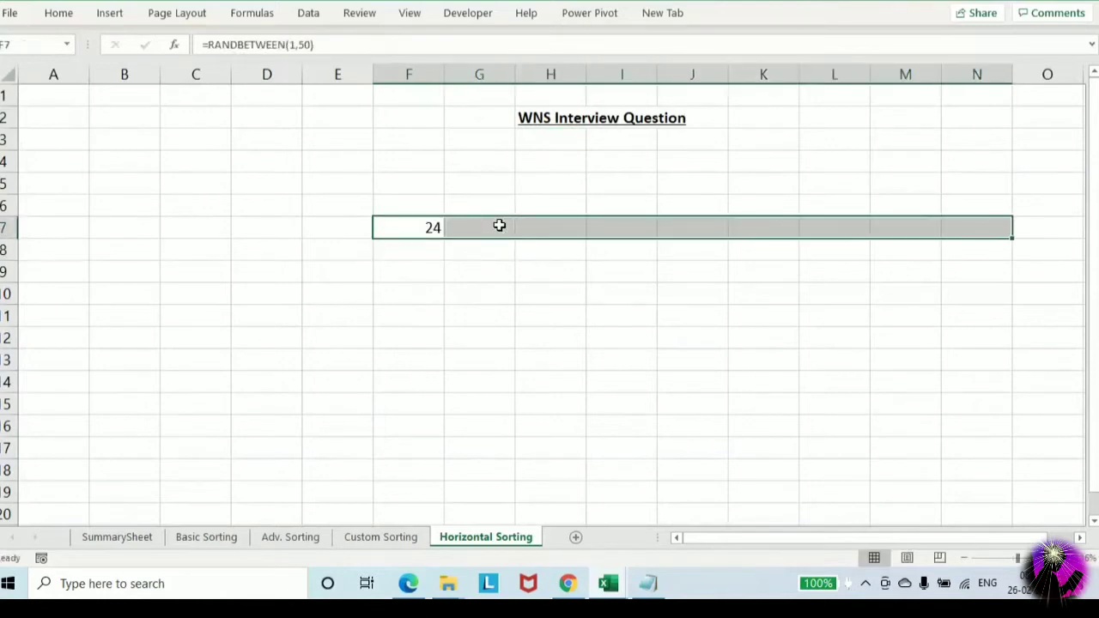
pyautogui.hotkey('ctrl', 'r')
pyautogui.hotkey('shift', 'Right')
pyautogui.hotkey('shift', 'Right')
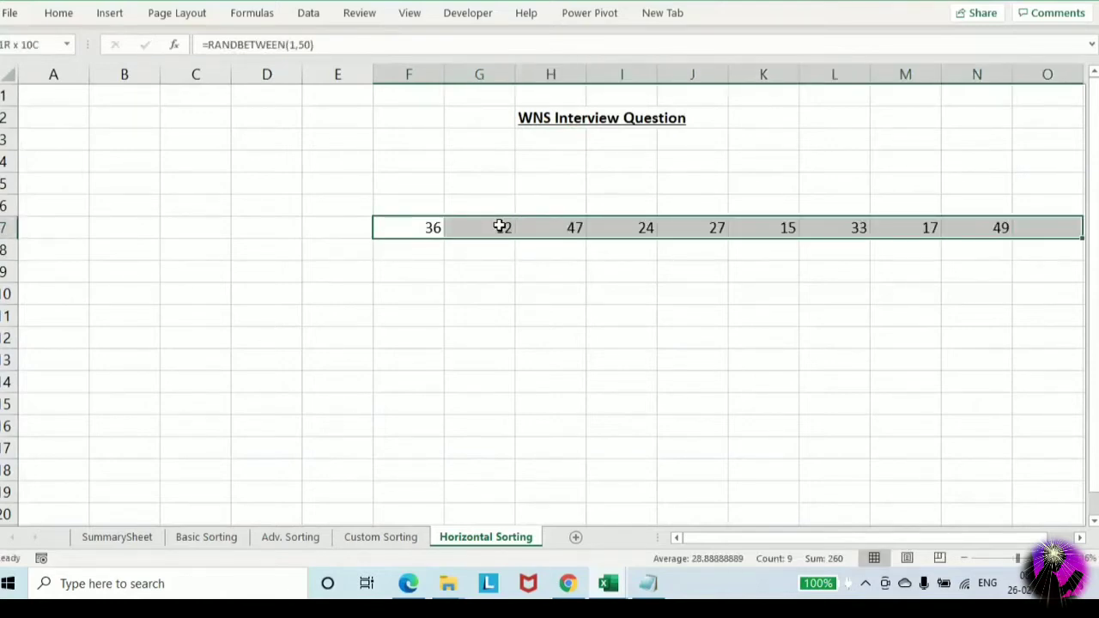
pyautogui.hotkey('ctrl', 'r')
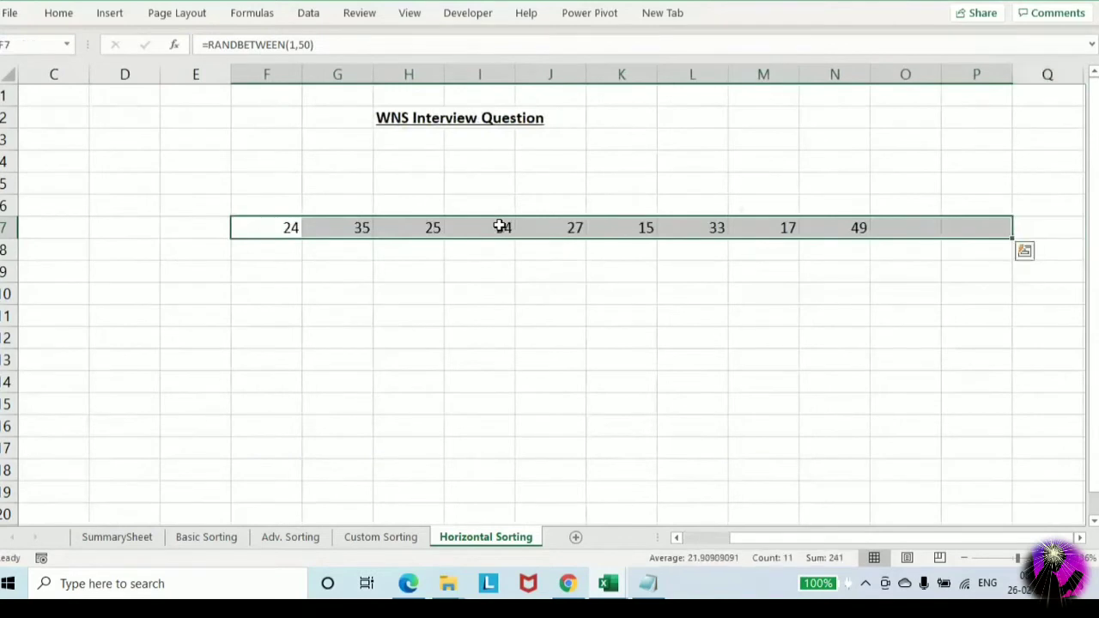
# Replace the formulas in F7:P7 with their values in place
pyautogui.hotkey('ctrl', 'shift', 'Left')
pyautogui.hotkey('ctrl', 'shift', 'Right')
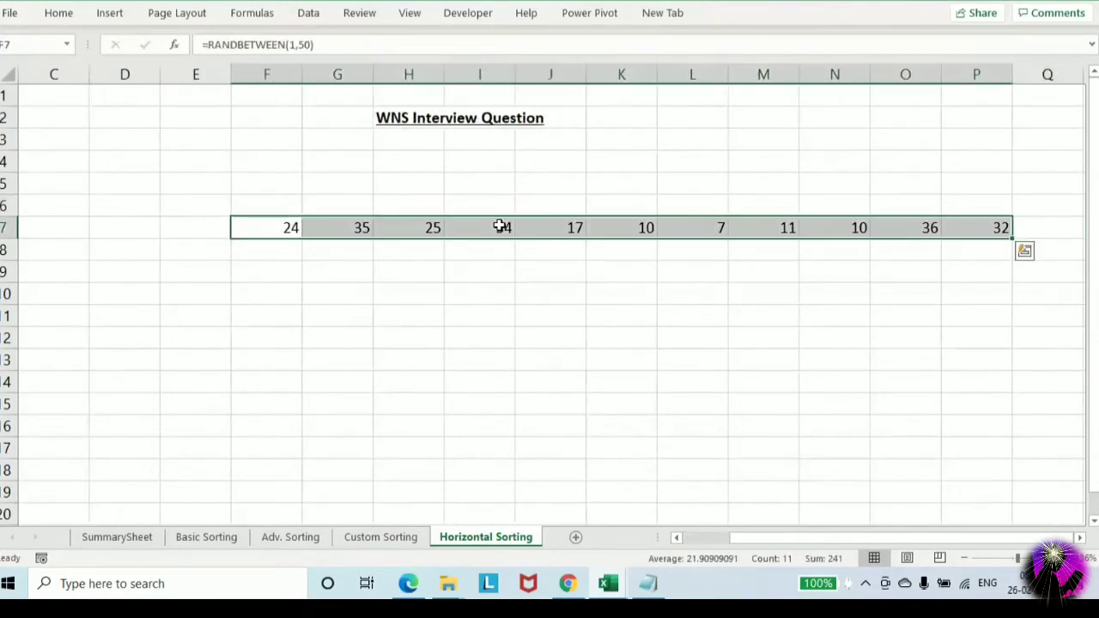
pyautogui.hotkey('ctrl', 'c')
pyautogui.hotkey('ctrl', 'alt', 'v')
pyautogui.press('v')
pyautogui.press('Return')
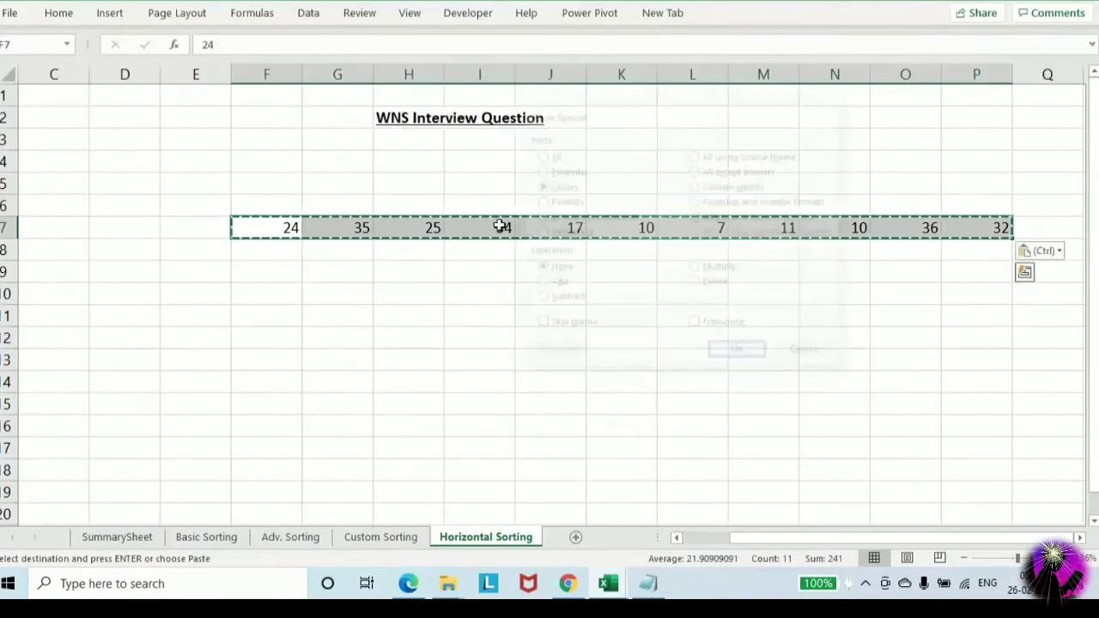
pyautogui.press('Escape')
# Change the sample numbers in row 7 by setting L7 to 1 and P7 to 90
pyautogui.press('Right')
pyautogui.press('Right')
pyautogui.press('Right')
pyautogui.press('Right')
pyautogui.press('Right')
pyautogui.press('Right')
pyautogui.write('1')
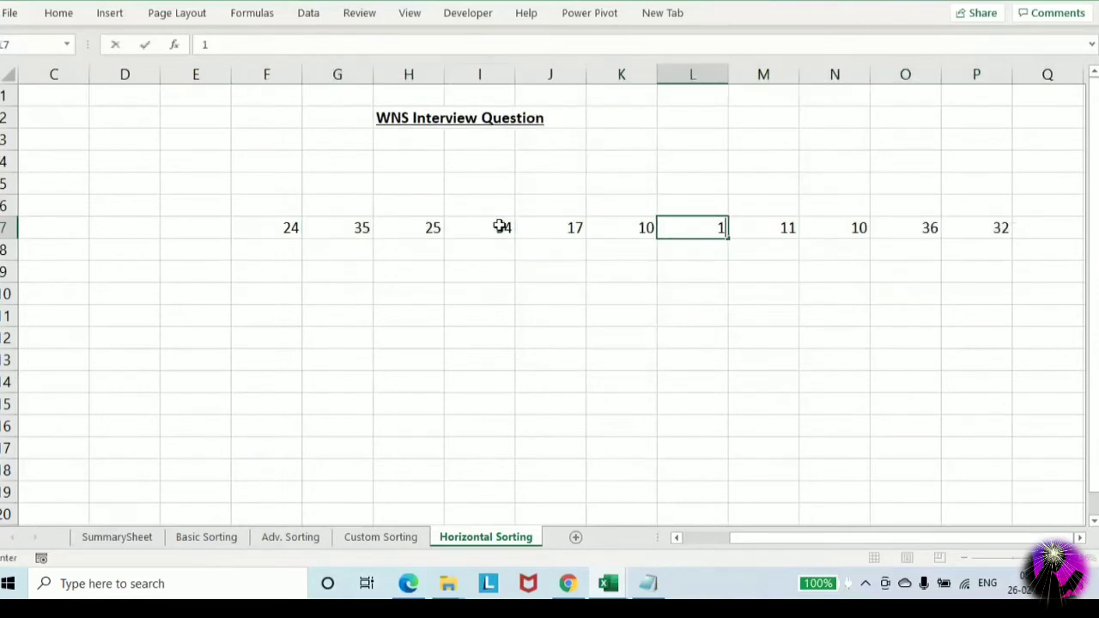
pyautogui.press('Right')
pyautogui.press('Right')
pyautogui.press('Right')
pyautogui.press('Right')
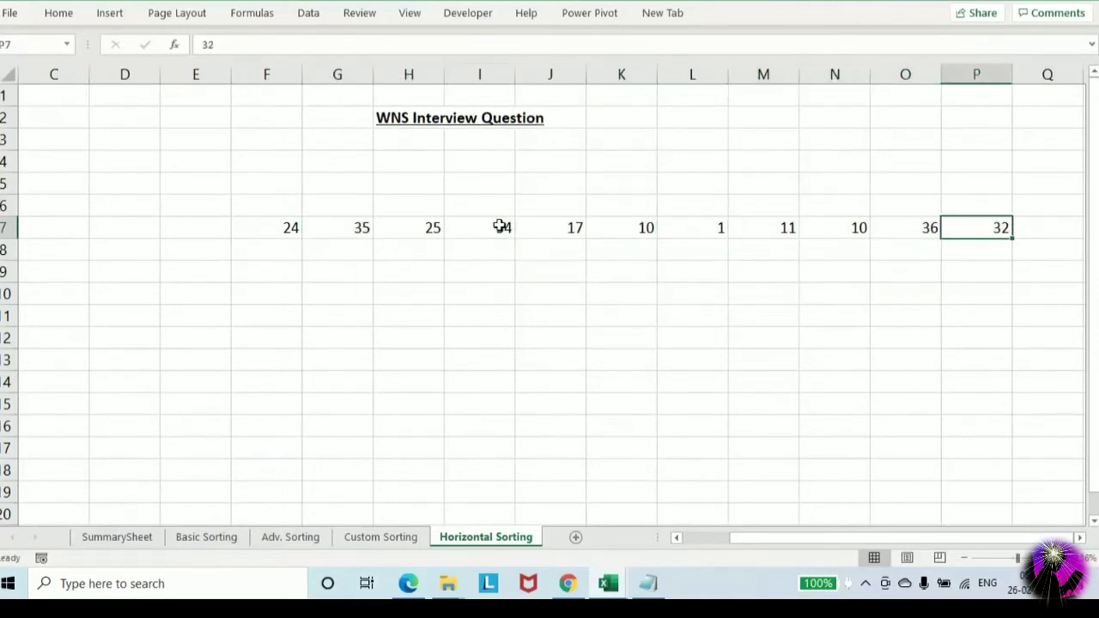
pyautogui.write('90')
pyautogui.press('Return')
# Set G7 to 10 and I7 to 2 in the row of sample numbers
pyautogui.press('Left')
pyautogui.press('Left')
pyautogui.press('Left')
pyautogui.press('Left')
pyautogui.press('Left')
pyautogui.press('Left')
pyautogui.press('Left')
pyautogui.press('Left')
pyautogui.press('Up')
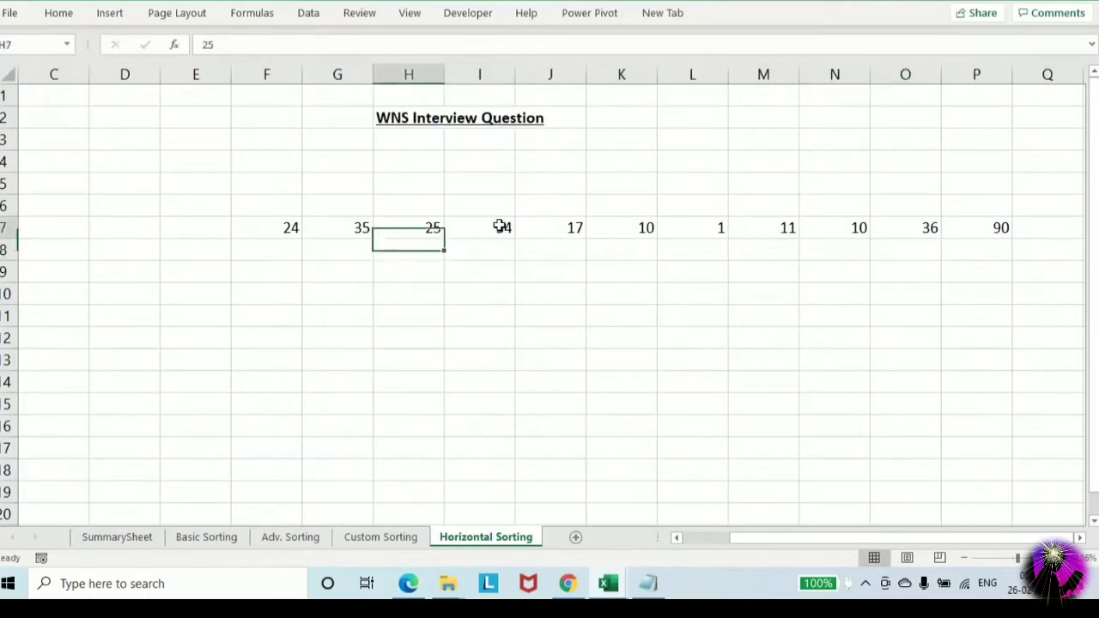
pyautogui.press('Left')
pyautogui.write('10')
pyautogui.press('Return')
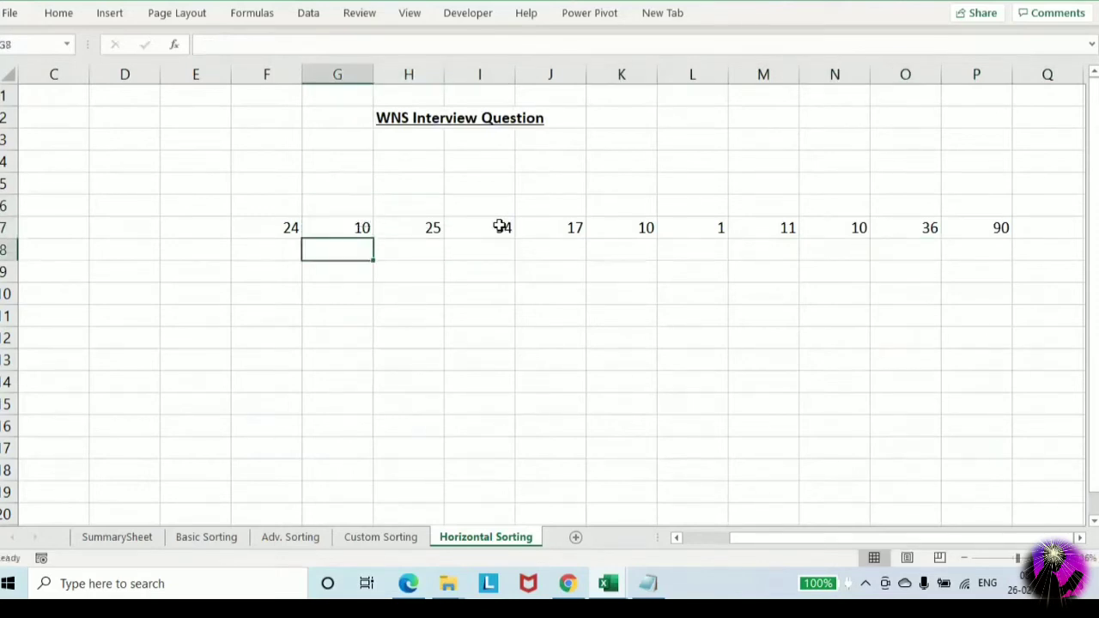
pyautogui.press('Up')
pyautogui.press('Right')
pyautogui.press('Right')
pyautogui.write('2')
pyautogui.press('Right')
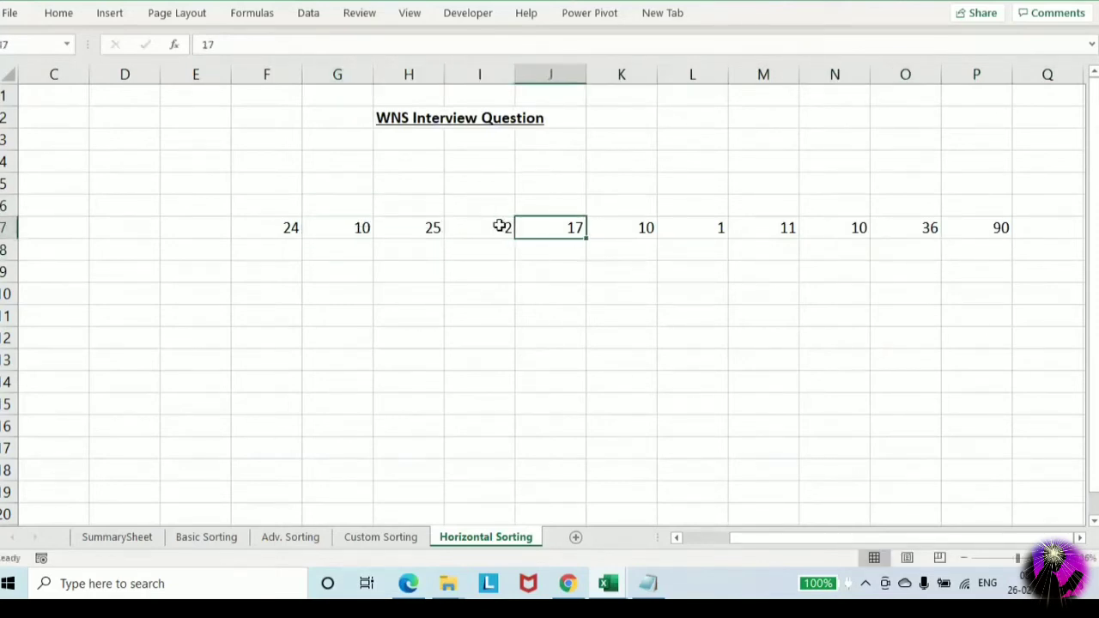
# Set the first sample number, in F7, to 3 and return to that cell
pyautogui.press('Left')
pyautogui.press('Left')
pyautogui.press('Left')
pyautogui.press('Left')
pyautogui.write('3')
pyautogui.press('Return')
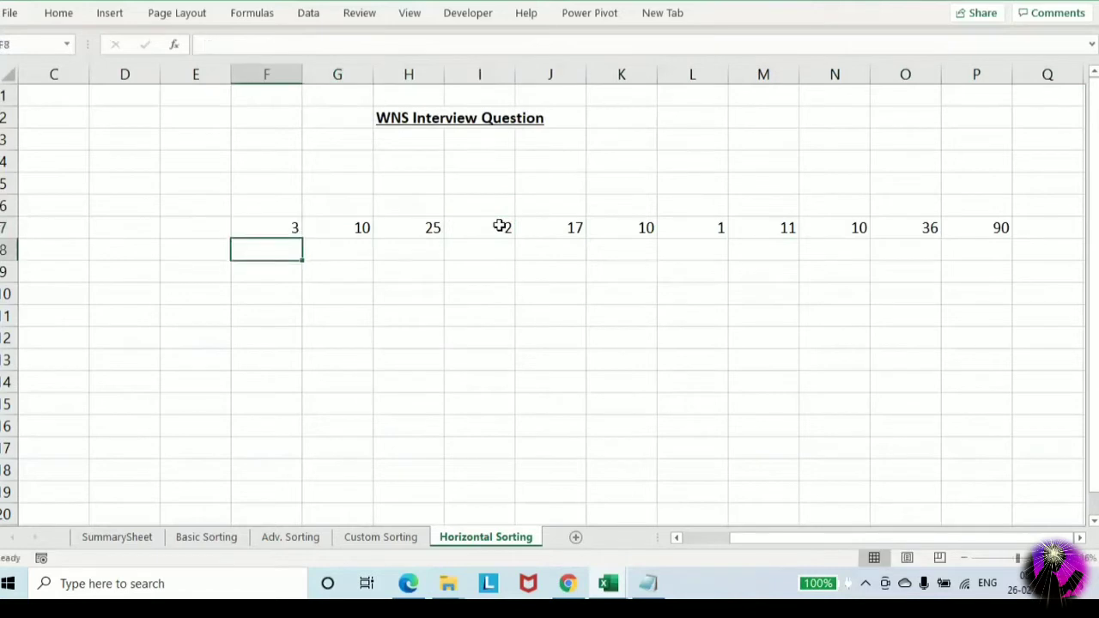
pyautogui.press('Up')
pyautogui.press('End')
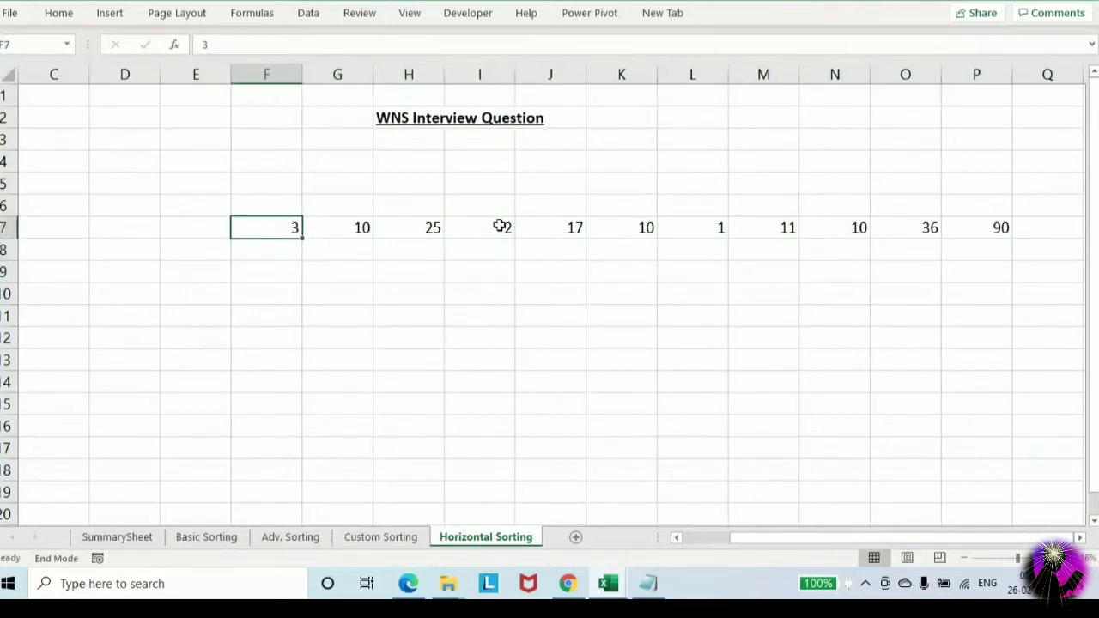
pyautogui.press('Right')
pyautogui.press('Left')
pyautogui.press('Left')
pyautogui.press('Left')
pyautogui.press('Left')
pyautogui.hotkey('ctrl', 'Left')
pyautogui.hotkey('ctrl', 'shift', 'Right')
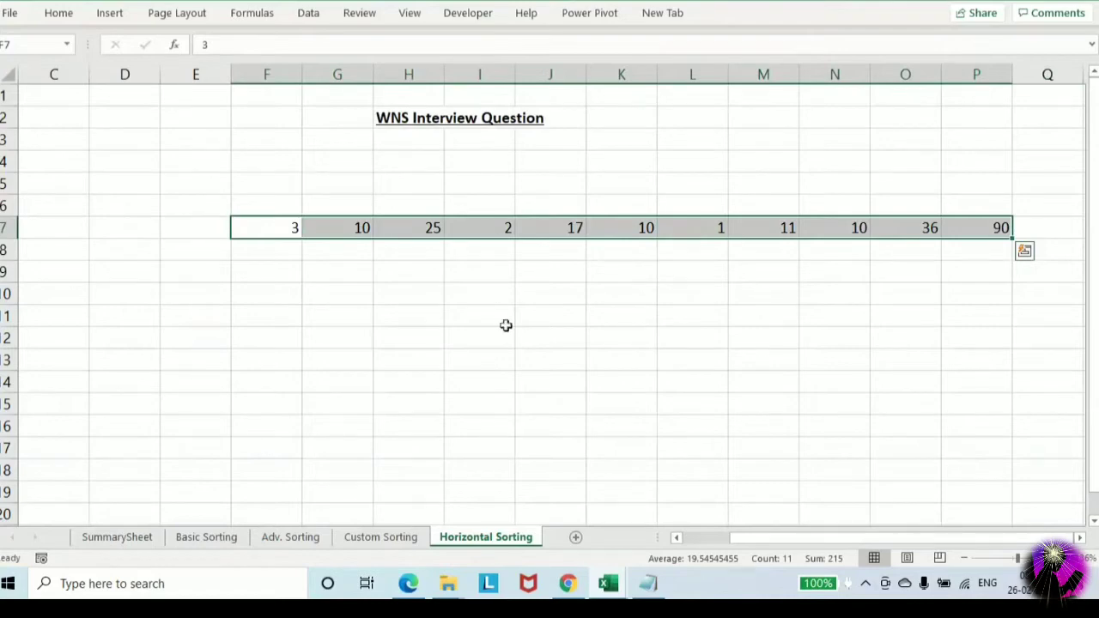
pyautogui.click(417, 342)
# Try to sort the selected row F7:P7 with the ordinary Smallest to Largest and Largest to Smallest sorts
pyautogui.moveTo(294, 233); pyautogui.dragTo(991, 224)
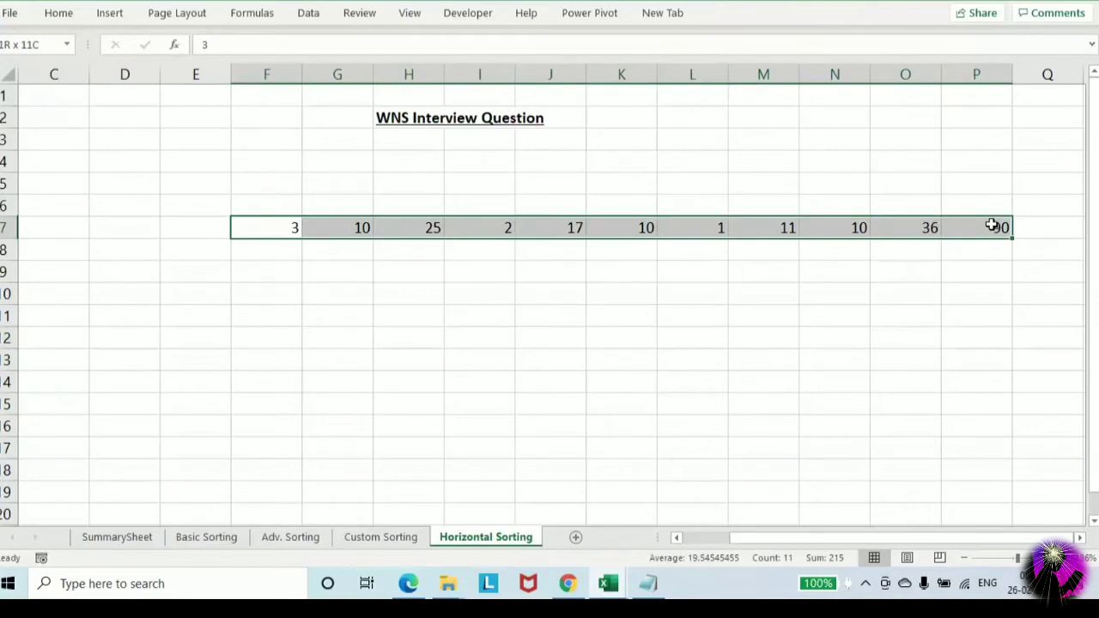
pyautogui.rightClick(288, 227)
pyautogui.moveTo(391, 384)
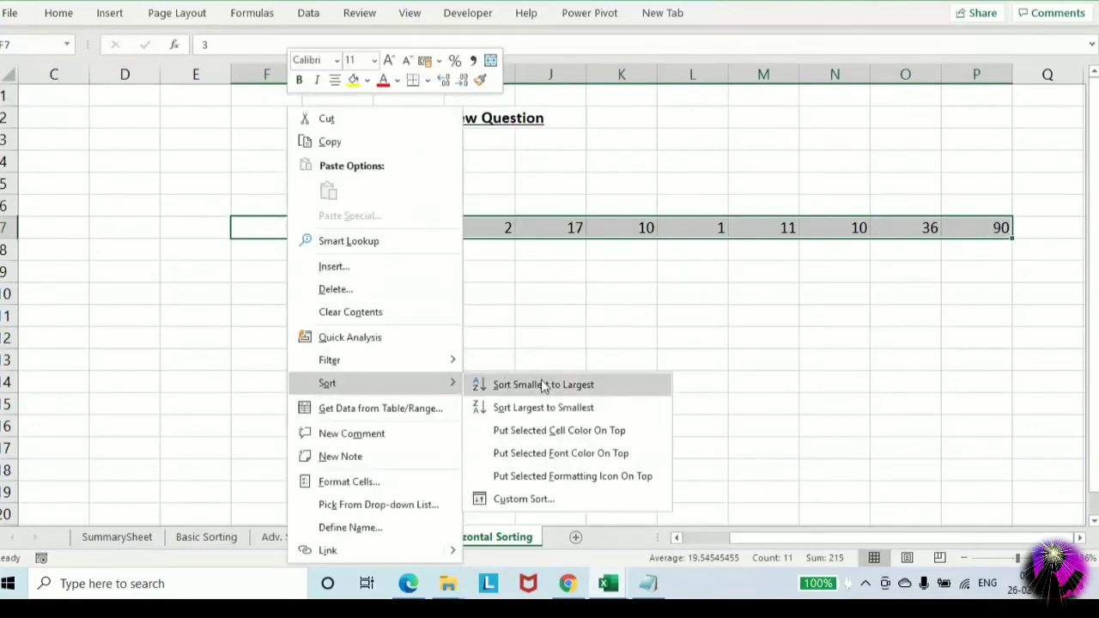
pyautogui.click(545, 386)
pyautogui.rightClick(288, 227)
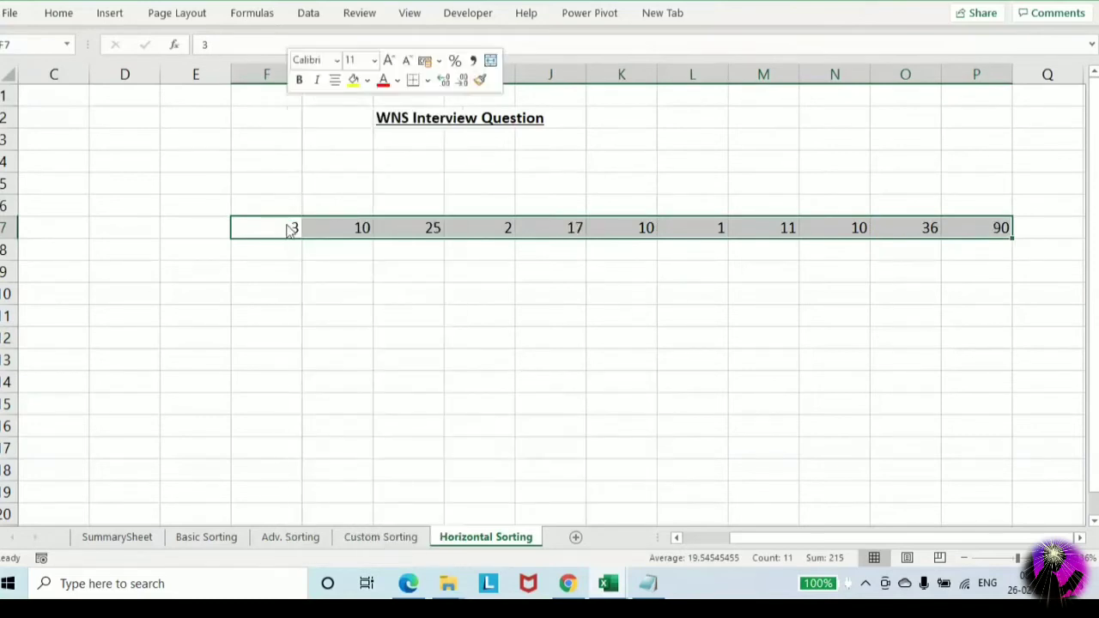
pyautogui.moveTo(451, 381)
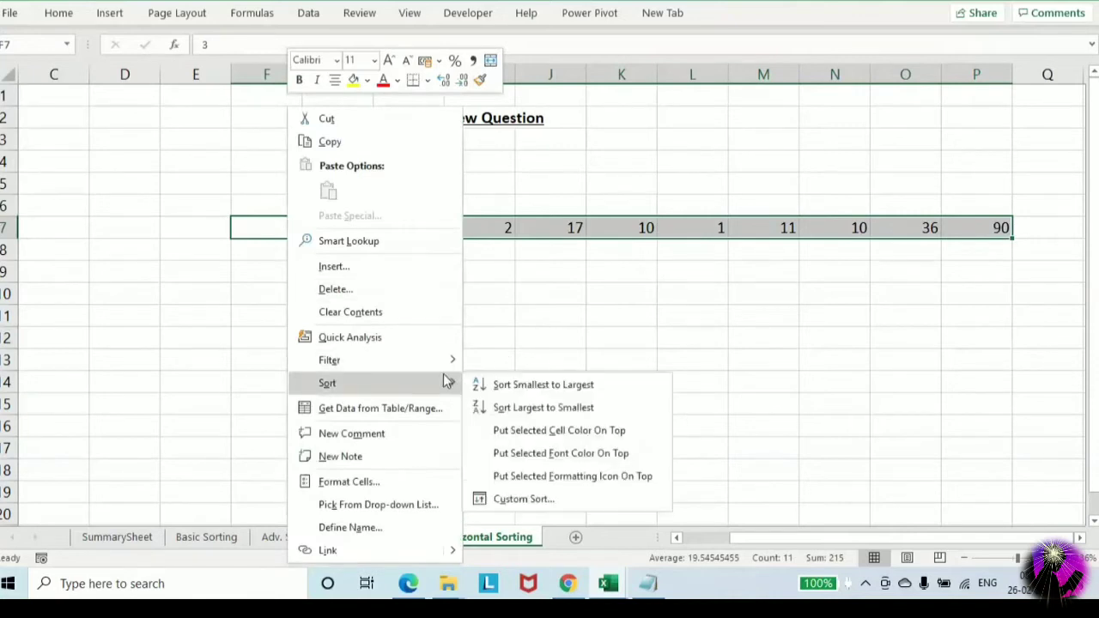
pyautogui.click(515, 407)
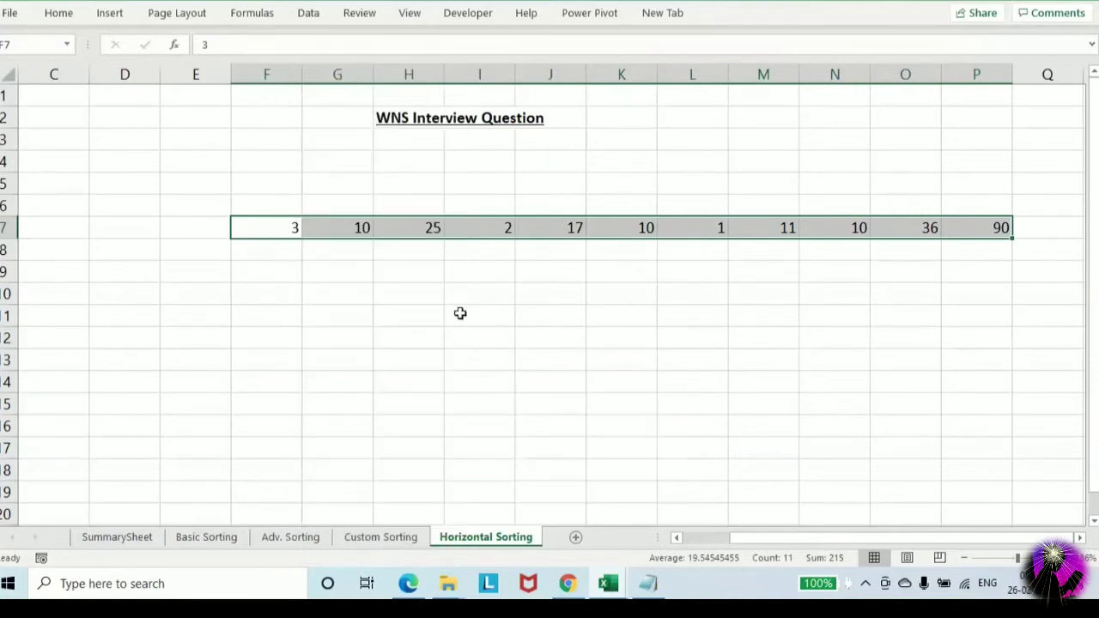
# Try both ordinary sorts, smallest to largest and largest to smallest, with only cell F7 selected
pyautogui.click(348, 256)
pyautogui.click(289, 225)
pyautogui.rightClick(289, 225)
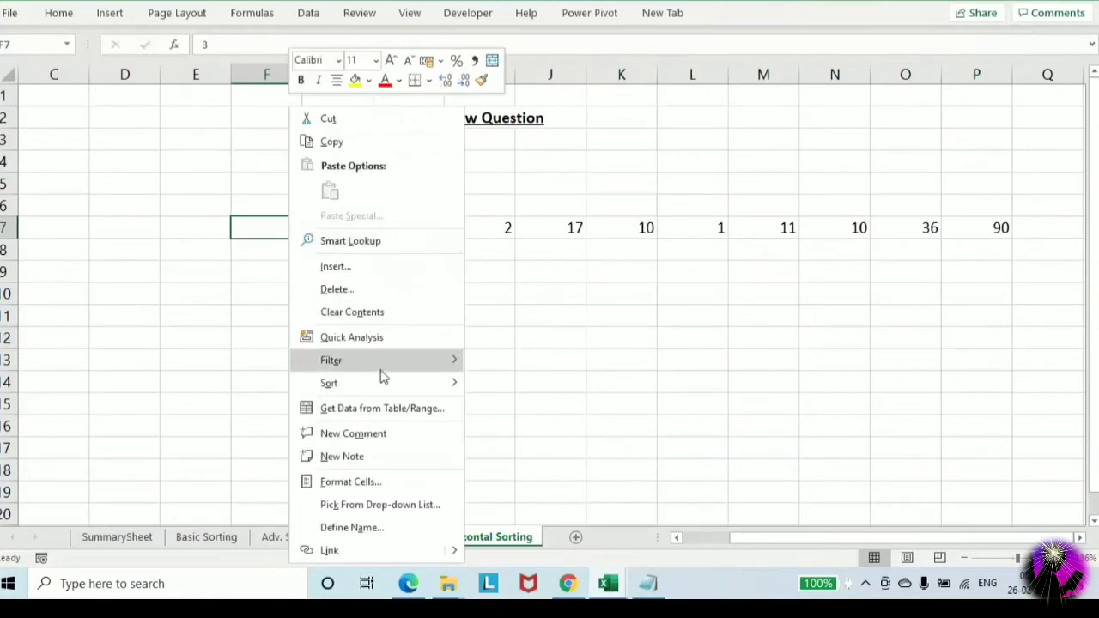
pyautogui.moveTo(393, 383)
pyautogui.click(525, 385)
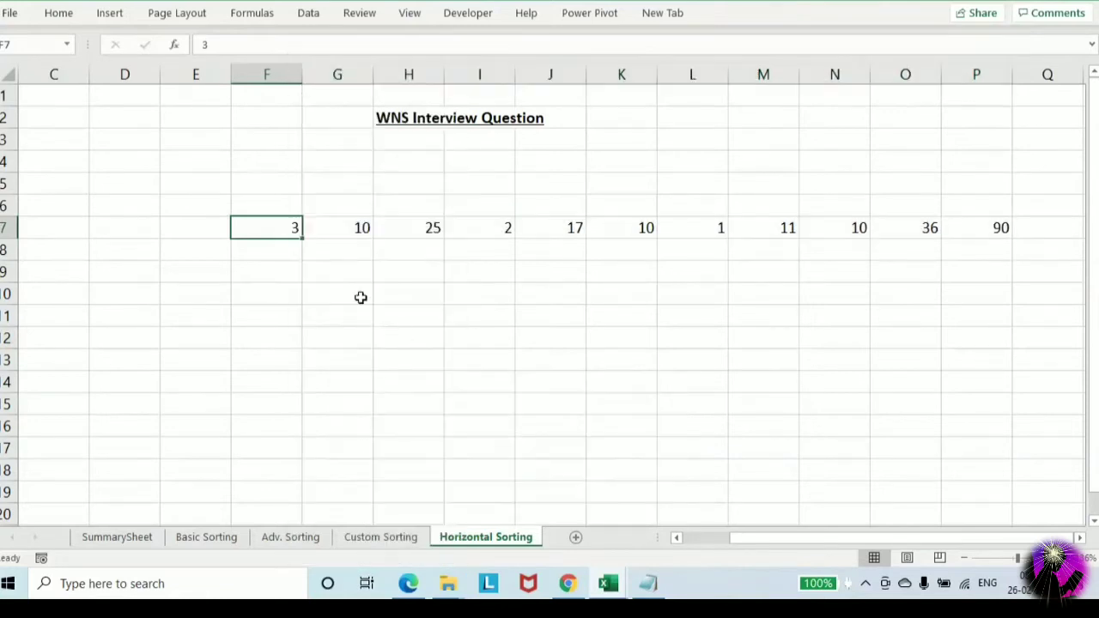
pyautogui.rightClick(285, 226)
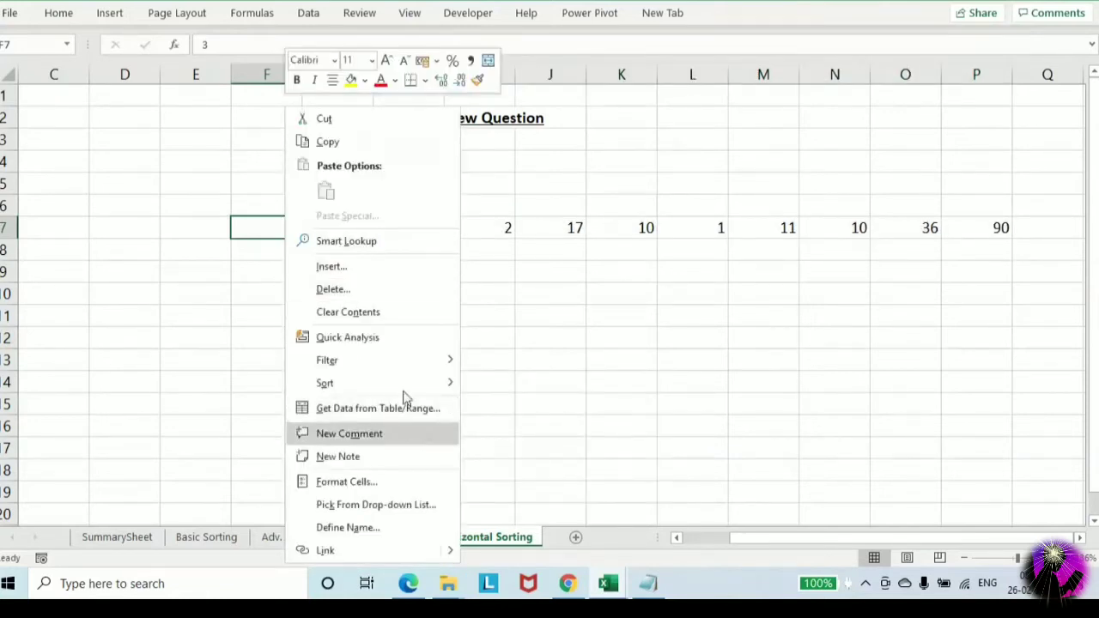
pyautogui.moveTo(436, 384)
pyautogui.click(502, 408)
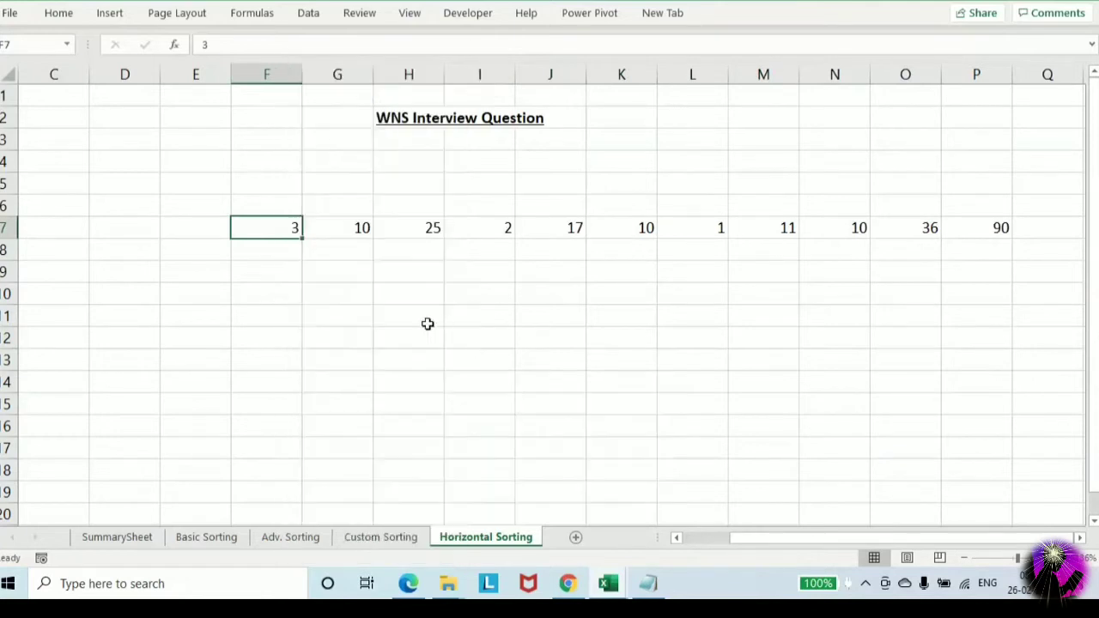
pyautogui.click(428, 324)
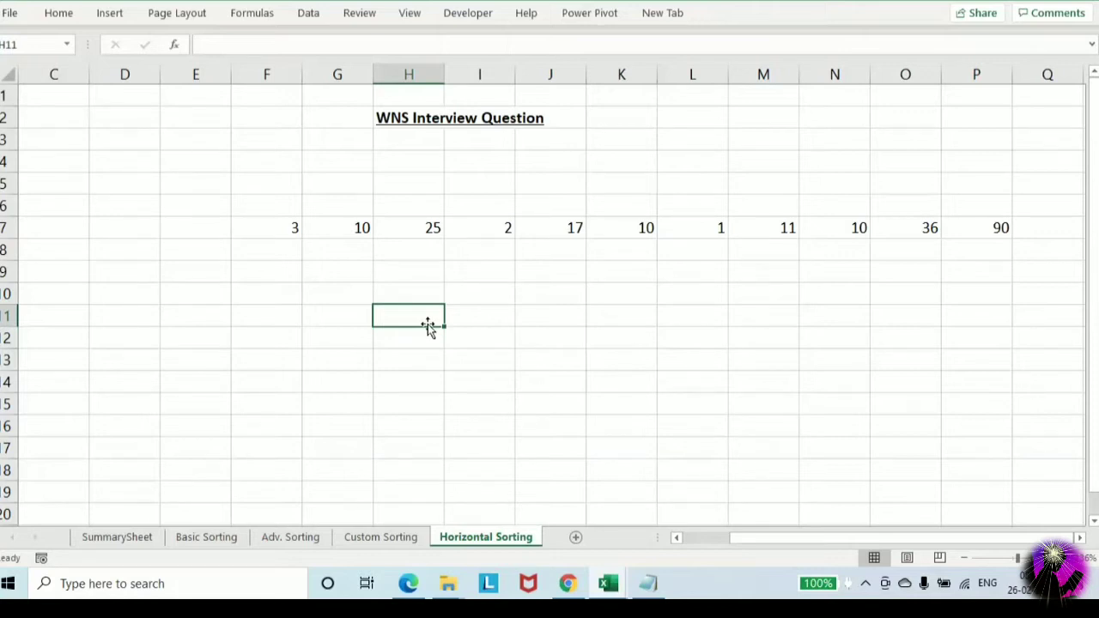
# Open the Sort dialog for F7:P7 and set the sort orientation to Sort left to right
pyautogui.click(277, 229)
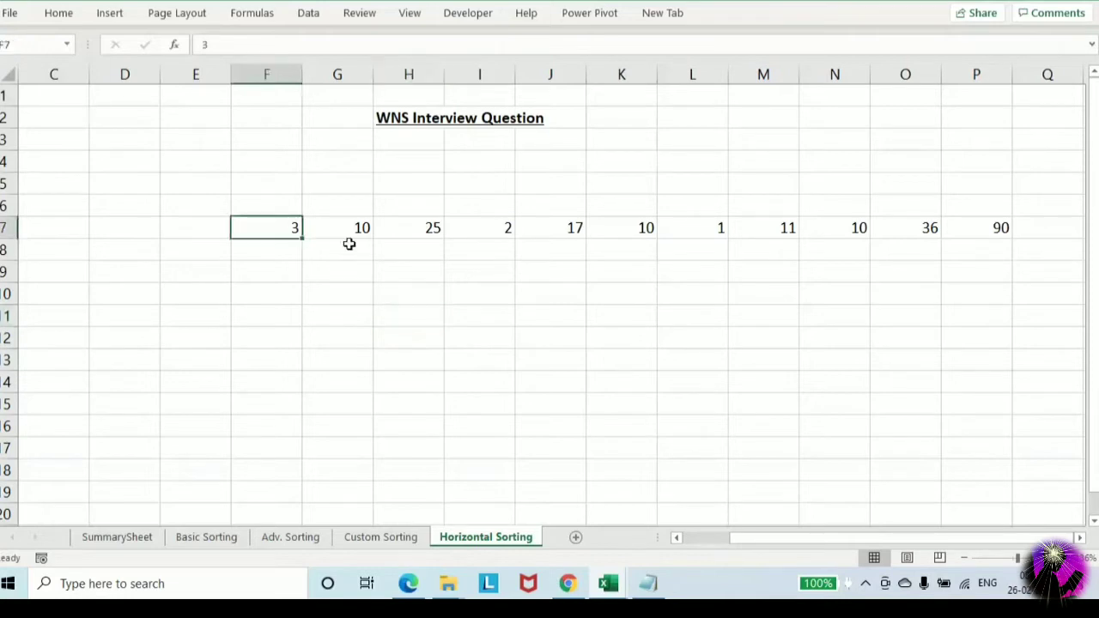
pyautogui.hotkey('ctrl', 'shift', 'Right')
pyautogui.hotkey('alt', 'a')
pyautogui.press('s')
pyautogui.press('s')
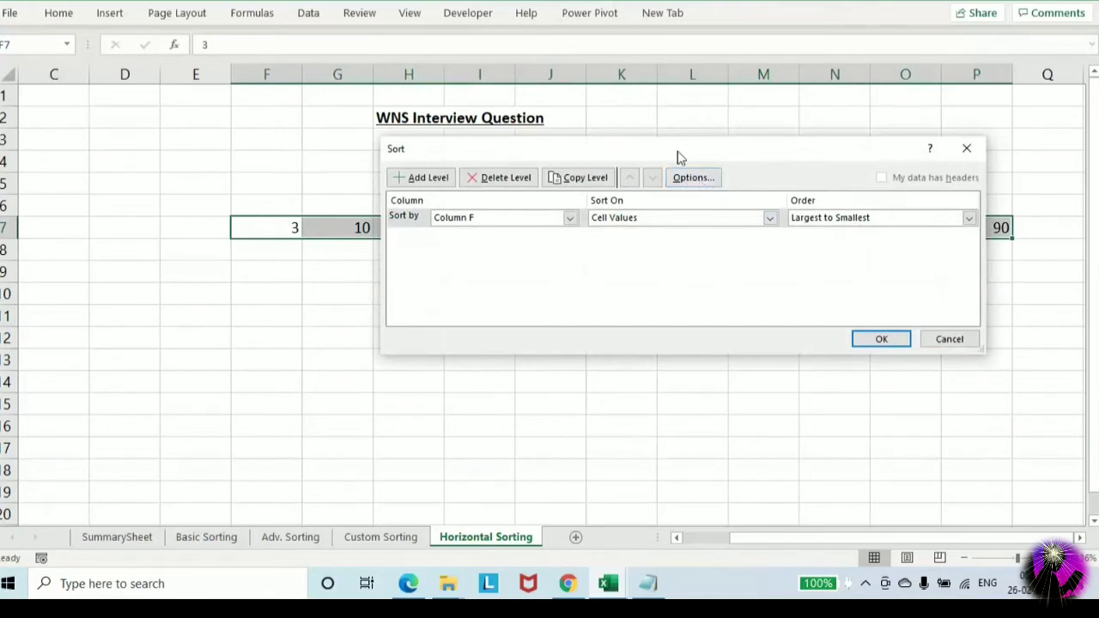
pyautogui.moveTo(677, 151); pyautogui.dragTo(605, 272)
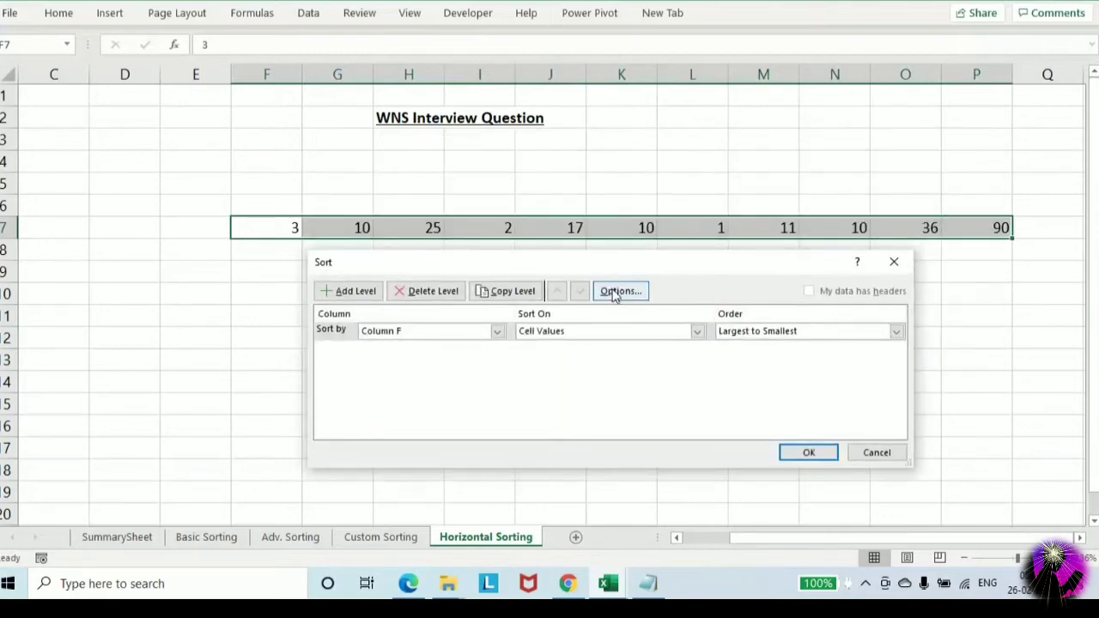
pyautogui.click(618, 291)
pyautogui.moveTo(661, 191); pyautogui.dragTo(654, 355)
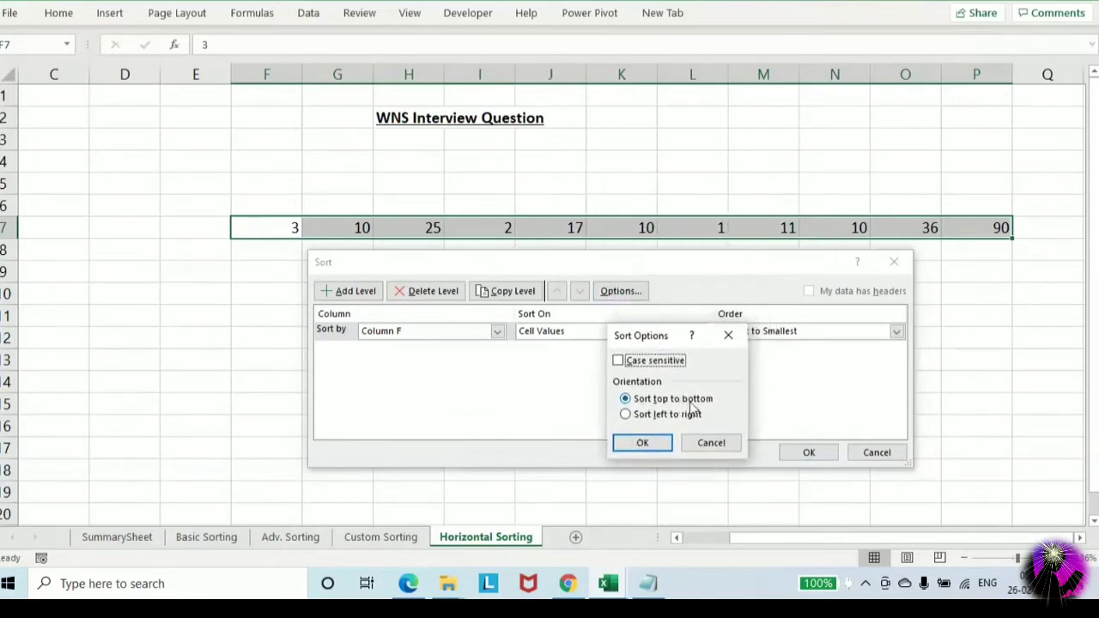
pyautogui.click(637, 420)
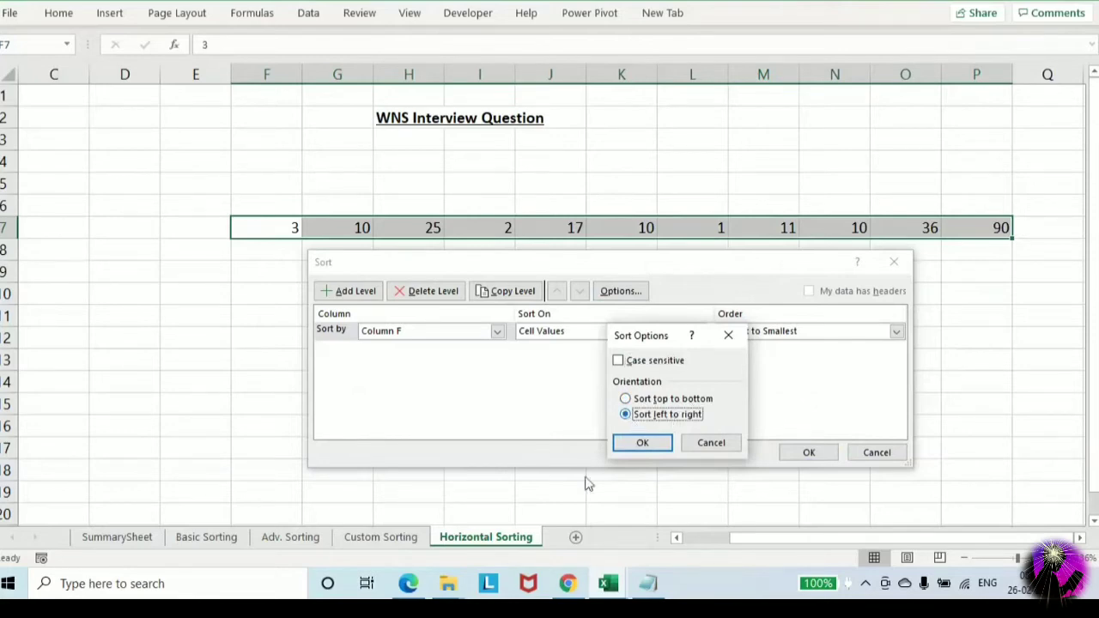
# Switch to the Snipping Tool and capture a rectangular snip of the Sort dialog together with its Sort Options
pyautogui.click(184, 589)
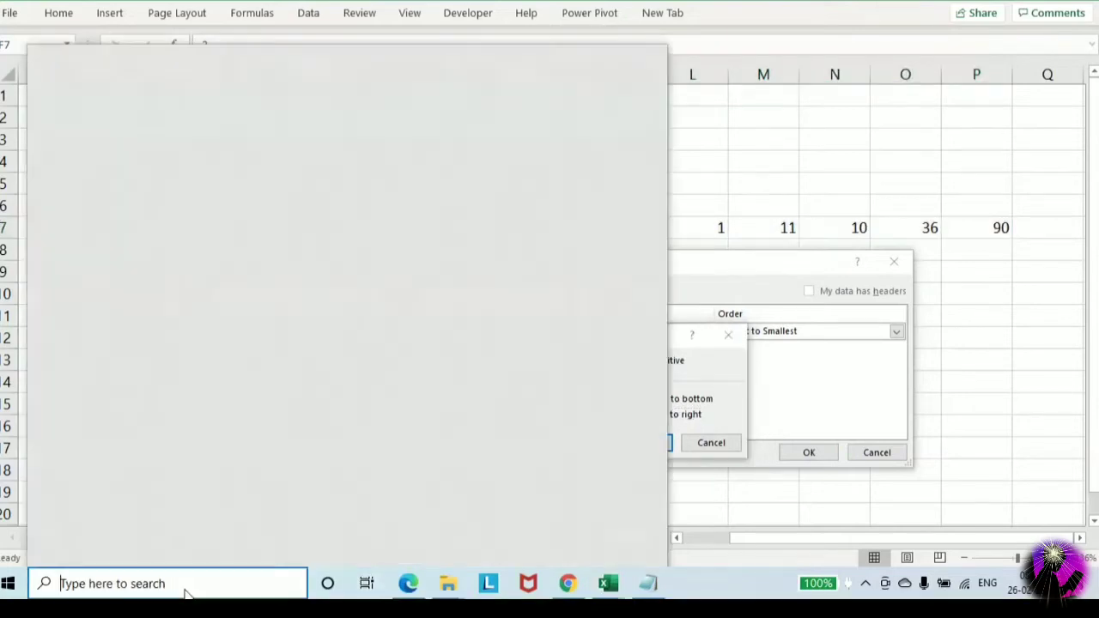
pyautogui.write('snip')
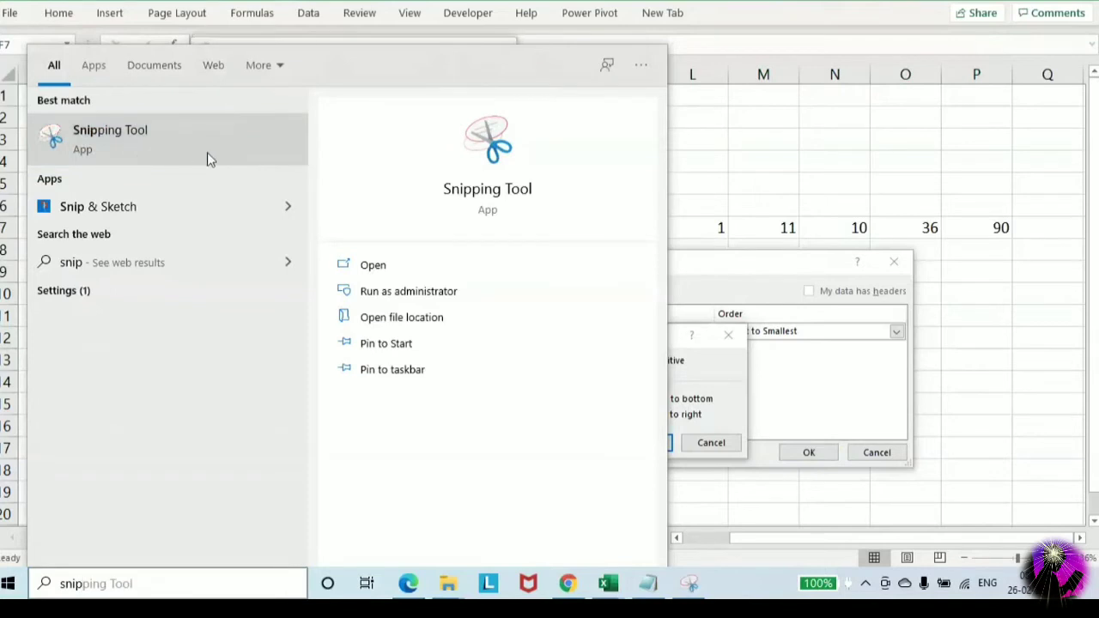
pyautogui.click(73, 144)
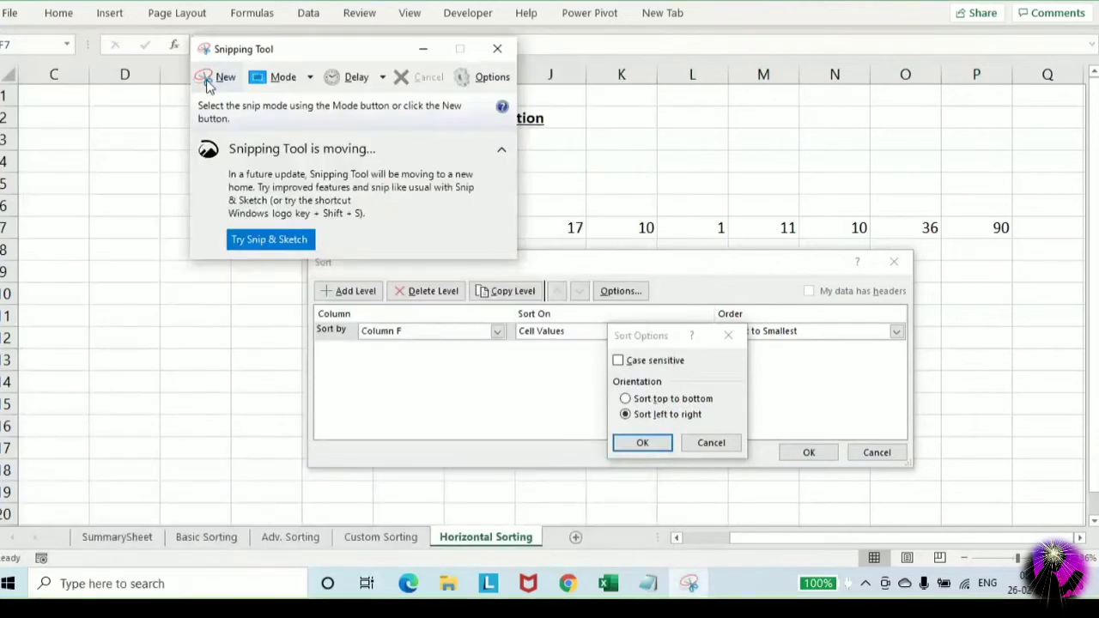
pyautogui.click(211, 78)
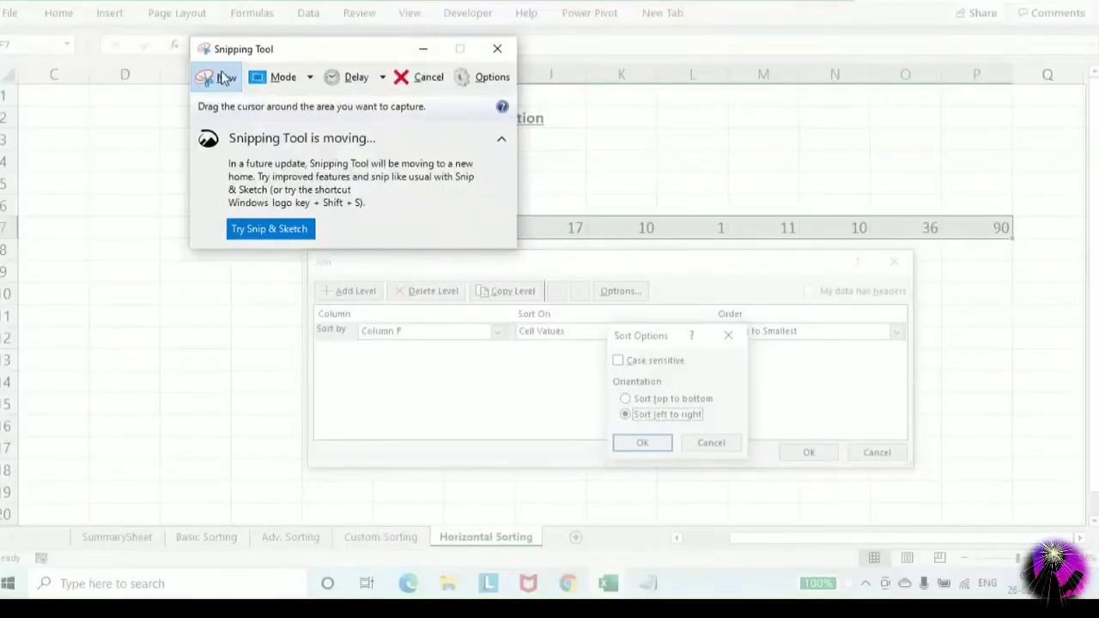
pyautogui.click(222, 78)
pyautogui.click(219, 78)
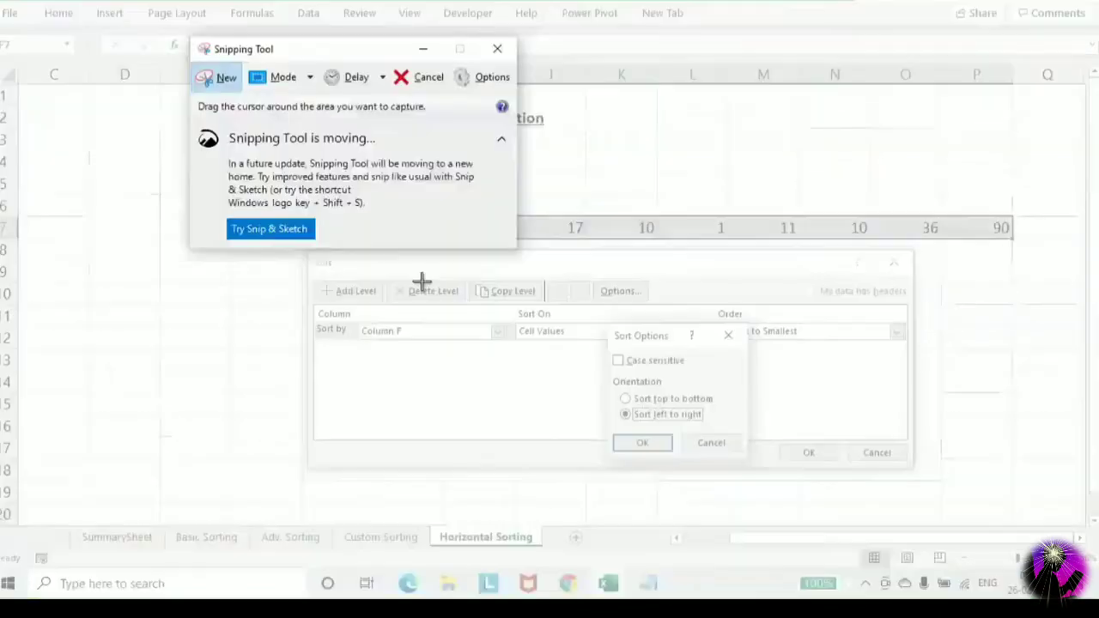
pyautogui.moveTo(310, 256); pyautogui.dragTo(920, 473)
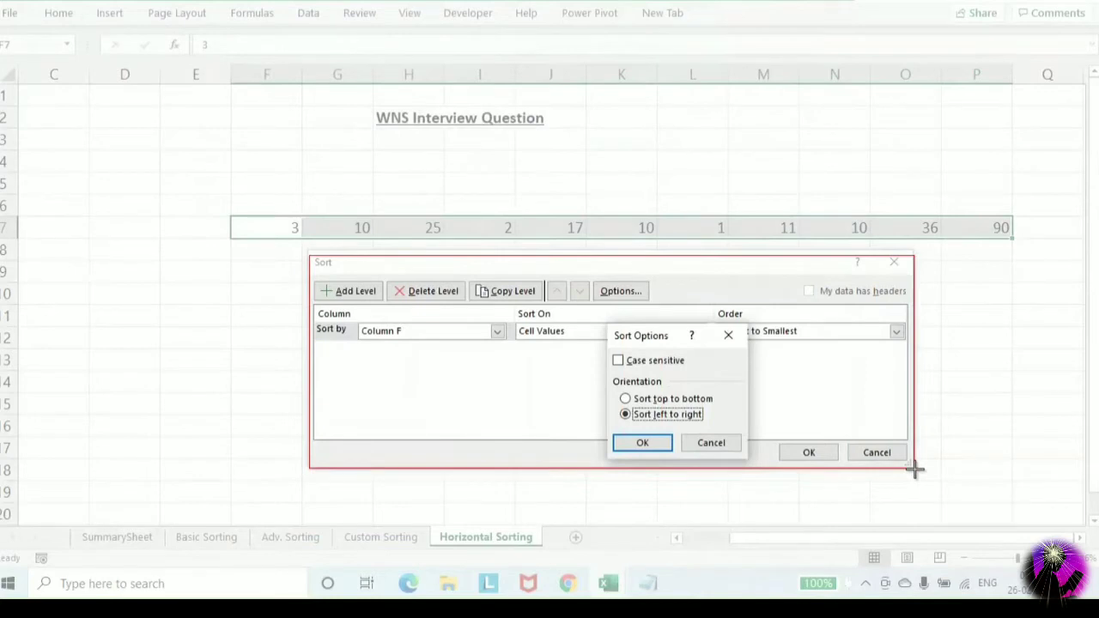
pyautogui.moveTo(913, 468); pyautogui.dragTo(915, 470)
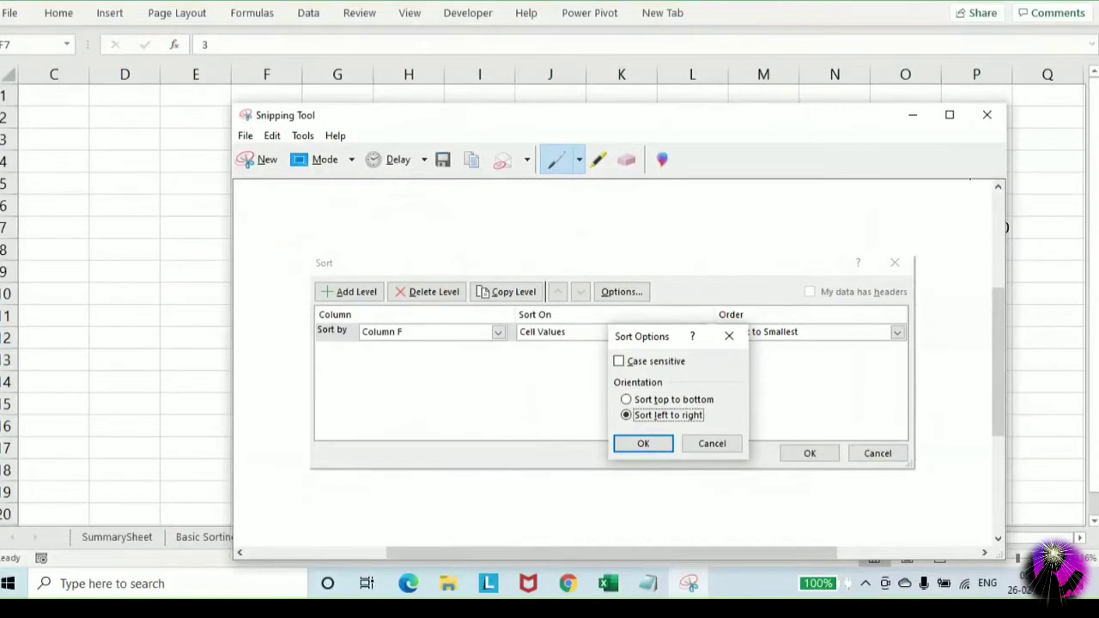
pyautogui.click(914, 117)
# Accept the left-to-right orientation and sort the numbers by Row 7 on cell values, Smallest to Largest
pyautogui.click(643, 443)
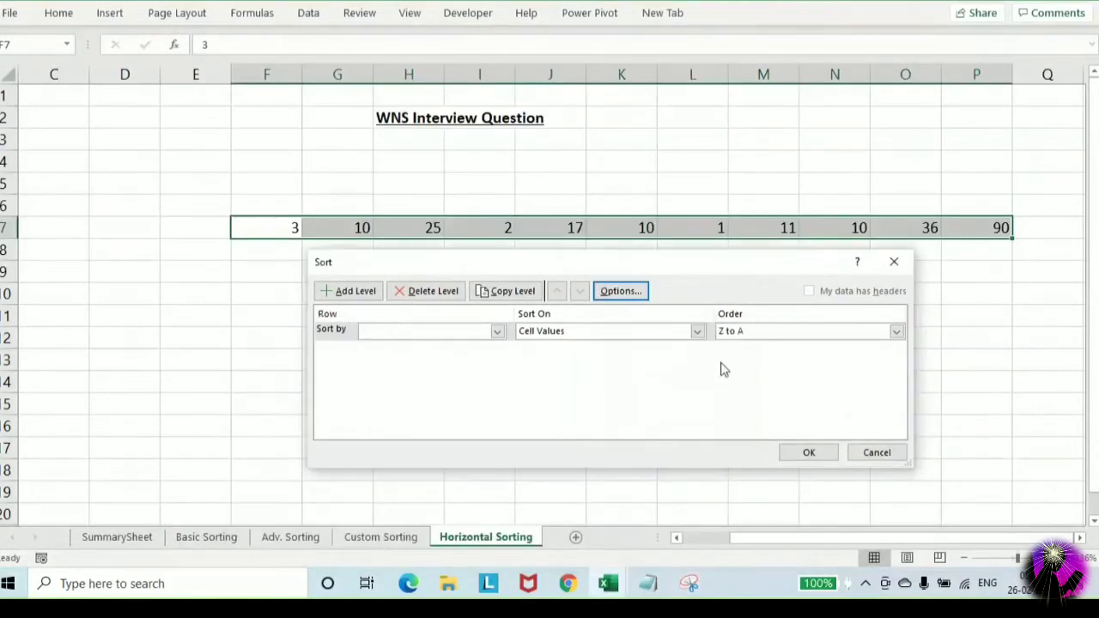
pyautogui.click(468, 333)
pyautogui.click(452, 349)
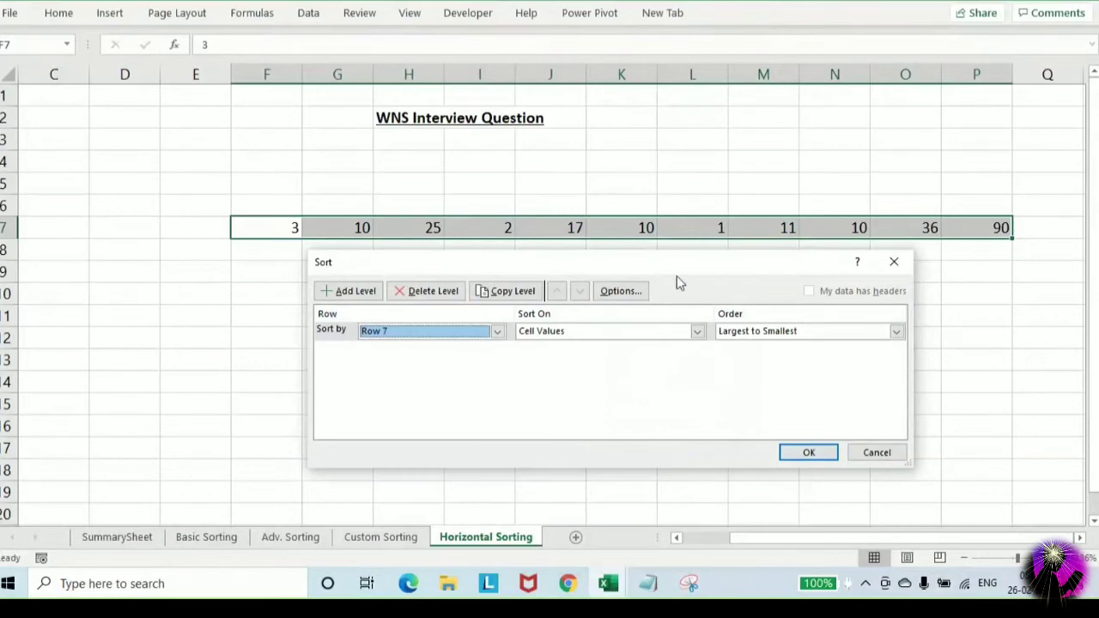
pyautogui.click(767, 334)
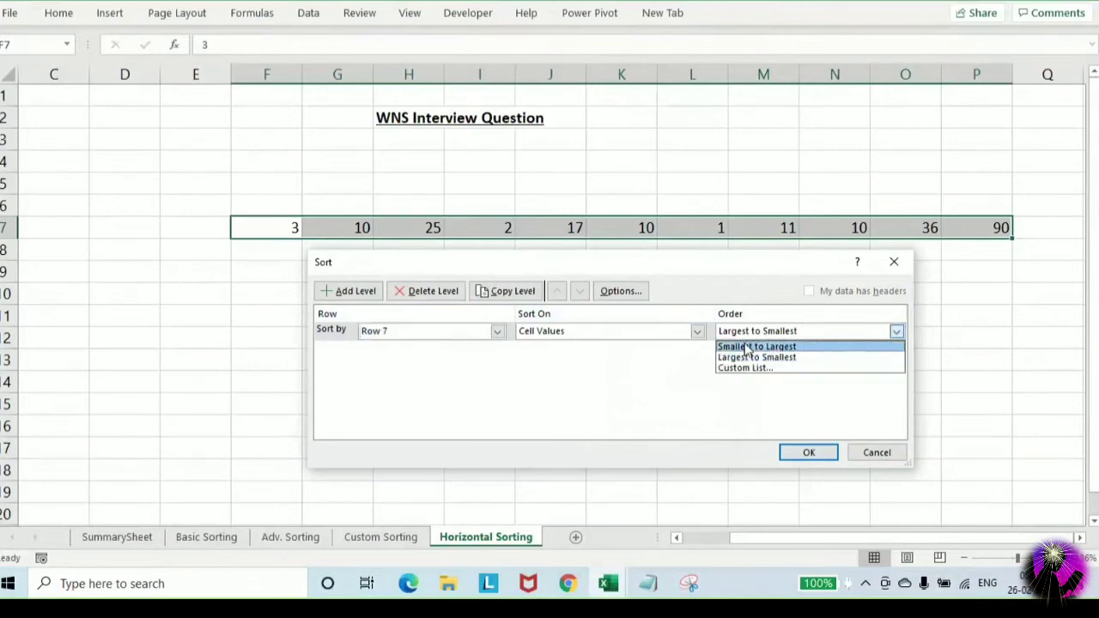
pyautogui.click(747, 348)
pyautogui.click(810, 453)
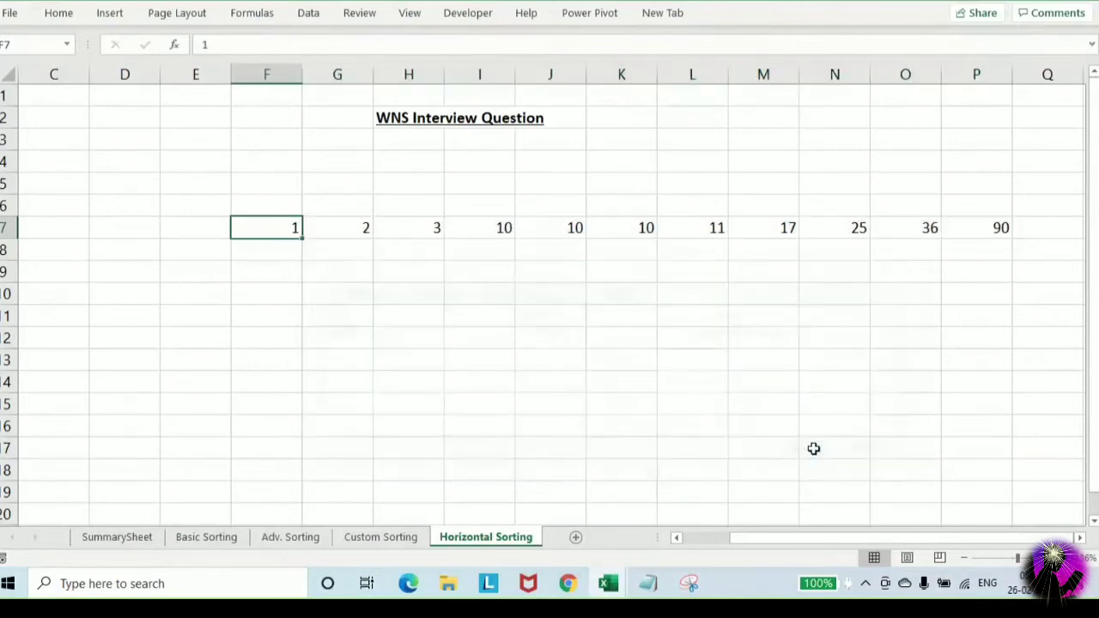
# Paste the captured dialog picture at H12, below the row of numbers, and select I11 above it
pyautogui.click(411, 338)
pyautogui.hotkey('ctrl', 'v')
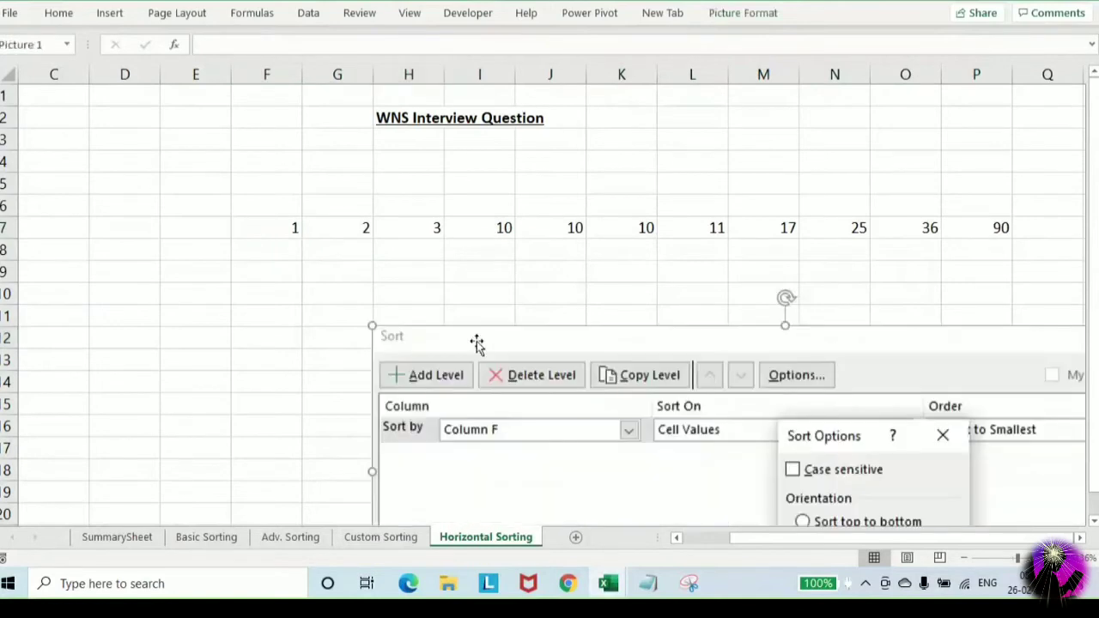
pyautogui.click(495, 311)
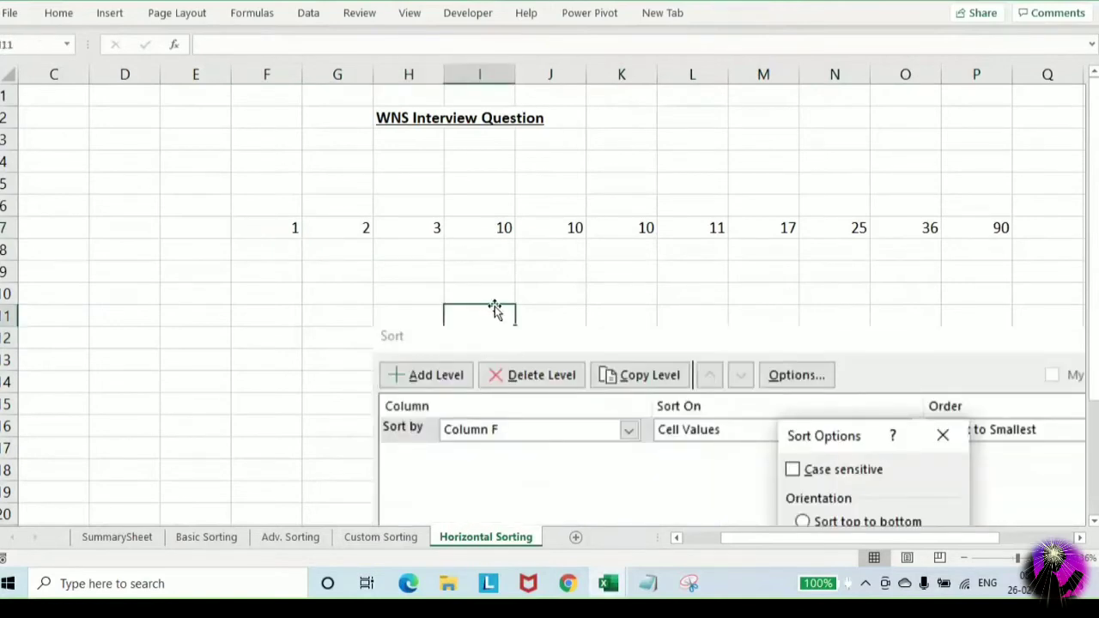
pyautogui.write('File-')
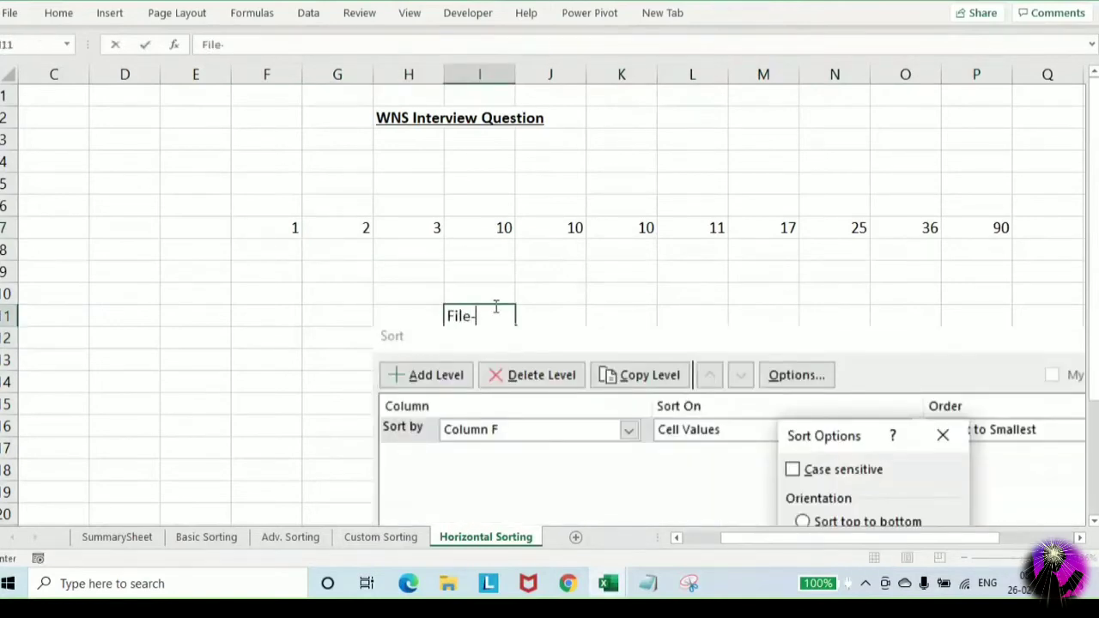
pyautogui.write('>Opti')
pyautogui.press('Escape')
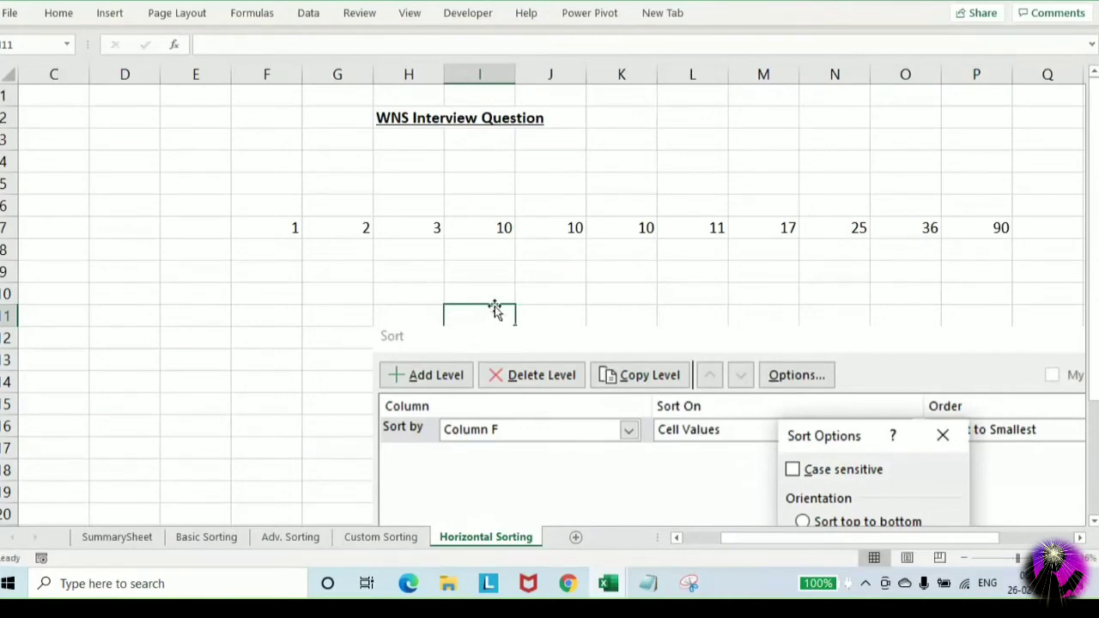
# Enter the shortcut note "Alt+d+S (Option)" in I11, above the pasted dialog picture
pyautogui.write('Alt+d')
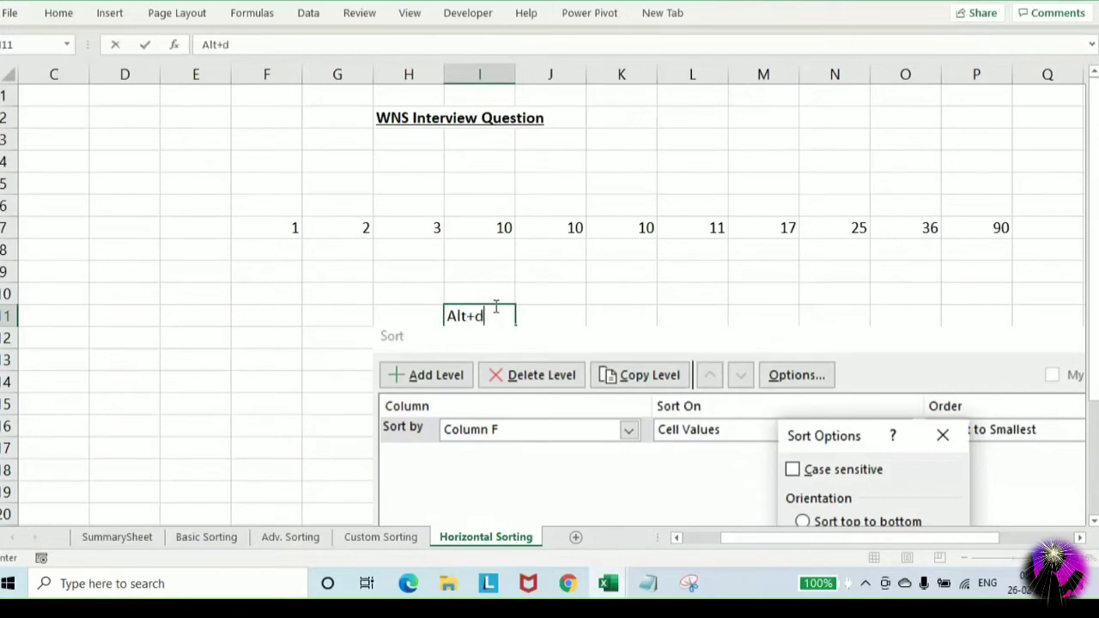
pyautogui.write('+S (Option)')
pyautogui.press('Return')
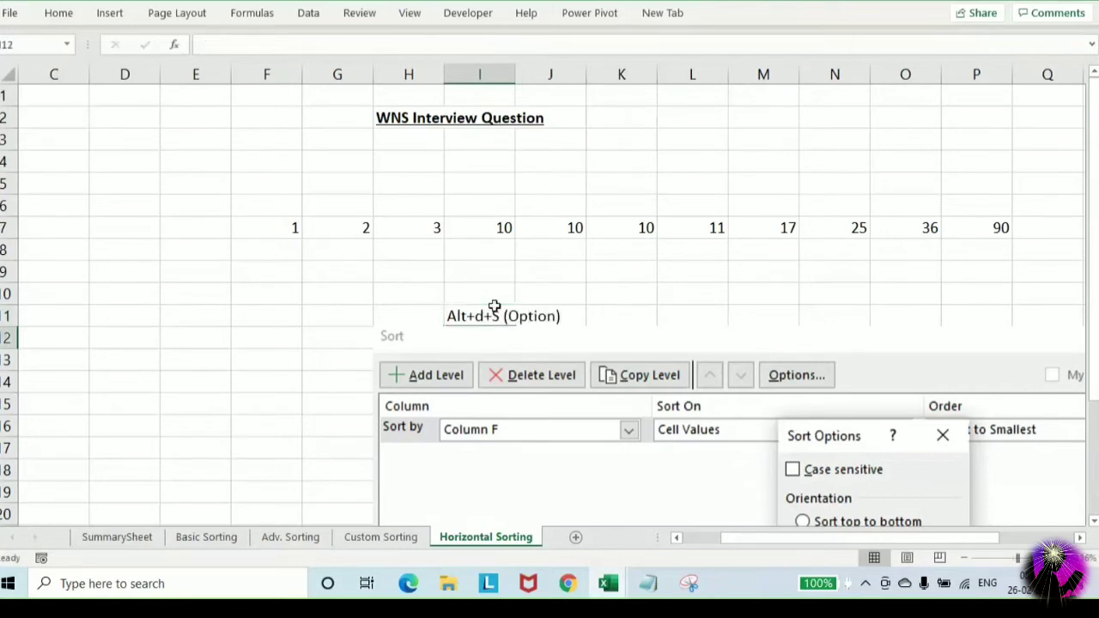
# Draw a straight arrow from the shortcut note in I11 to the "Sort left to right" option in the pasted dialog picture
pyautogui.click(120, 15)
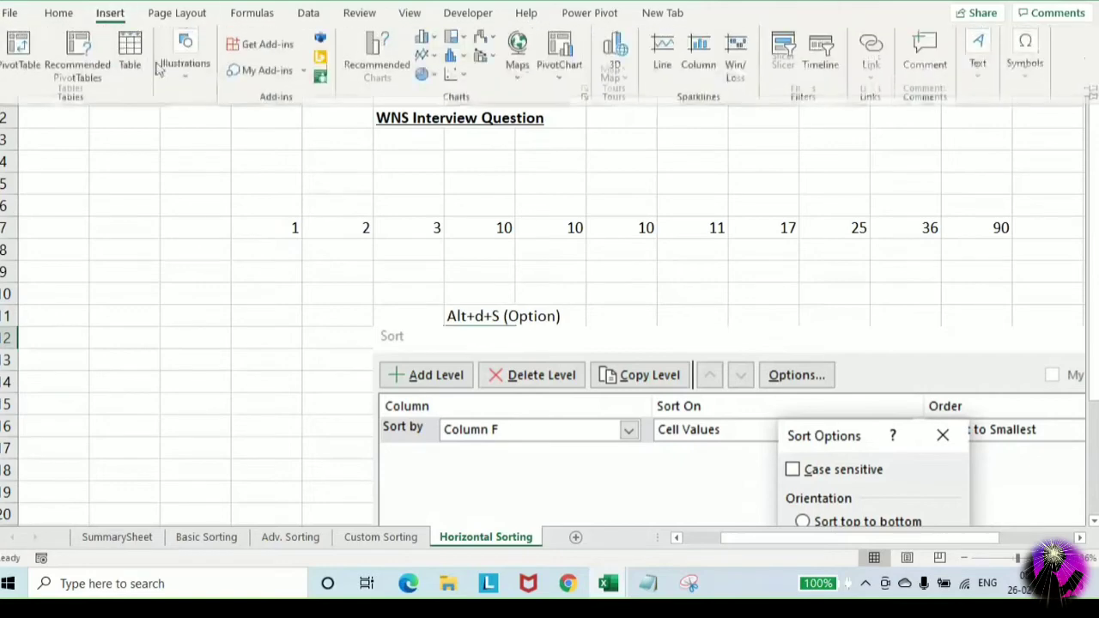
pyautogui.click(182, 75)
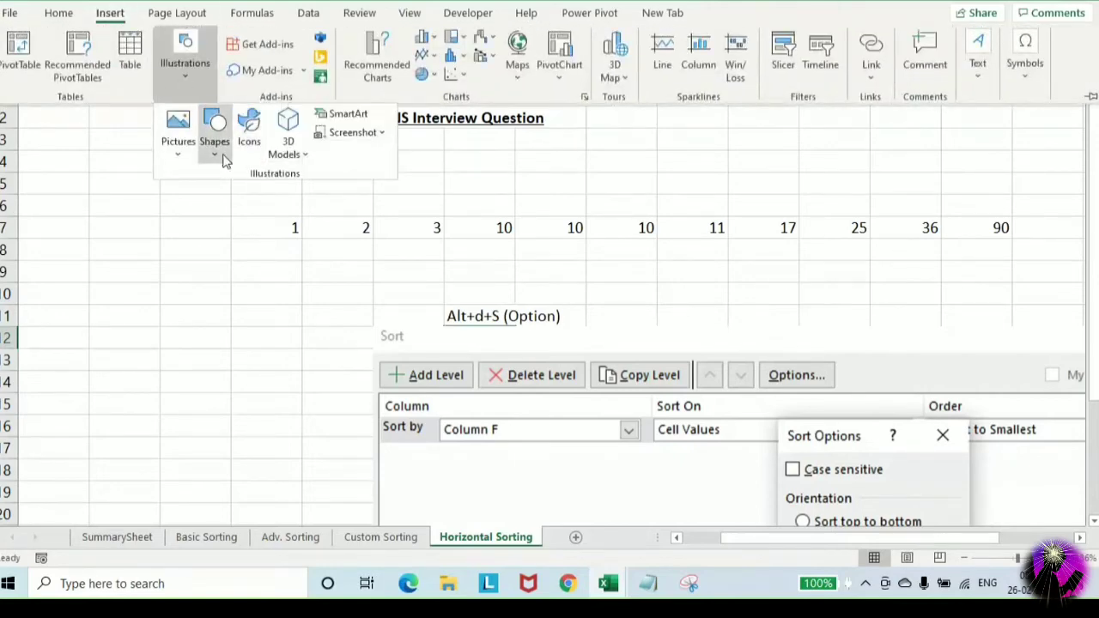
pyautogui.click(220, 153)
pyautogui.click(242, 197)
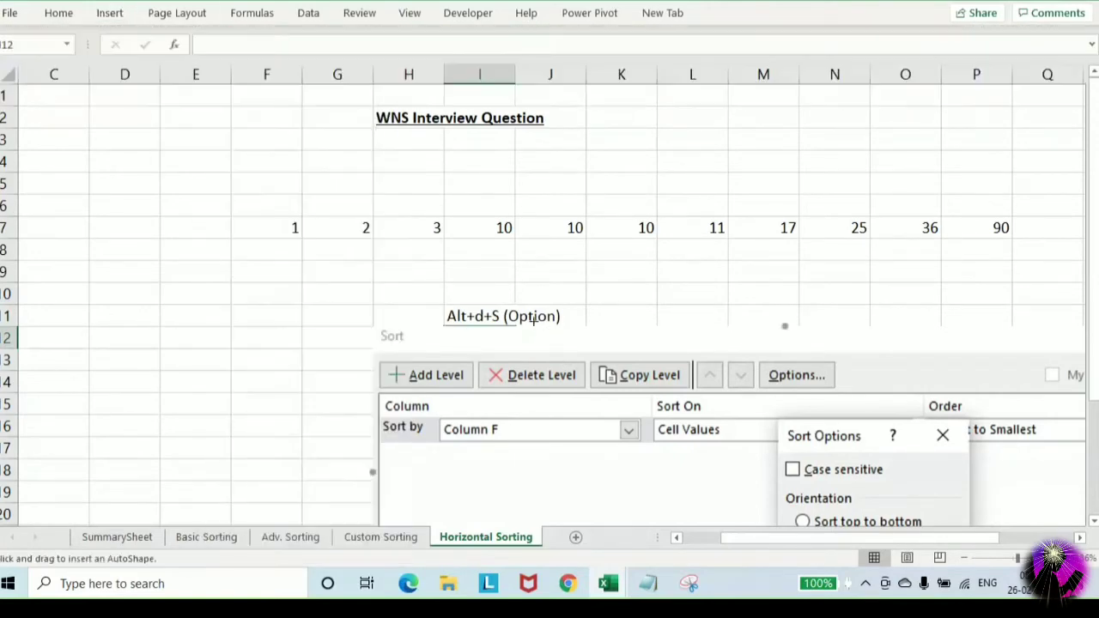
pyautogui.moveTo(532, 316)
pyautogui.mouseDown()
pyautogui.moveTo(787, 481)
pyautogui.moveTo(808, 521)
pyautogui.mouseUp()
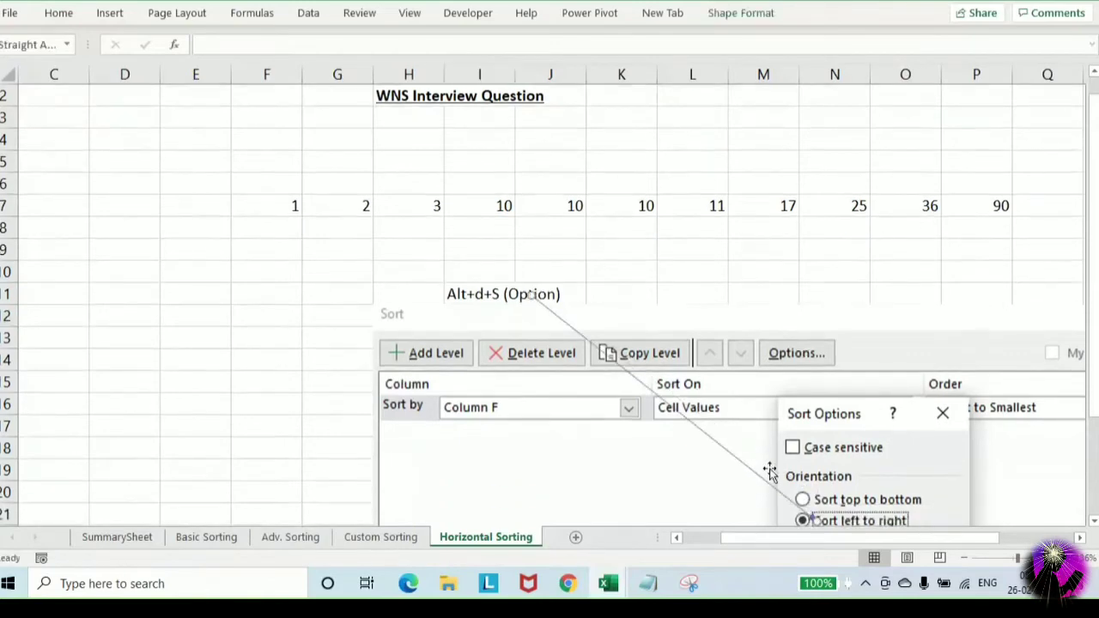
pyautogui.scroll(-3, 755, 455)
pyautogui.scroll(3, 748, 441)
# Apply all borders to the sorted numbers in F7:P7
pyautogui.moveTo(287, 206); pyautogui.dragTo(981, 194)
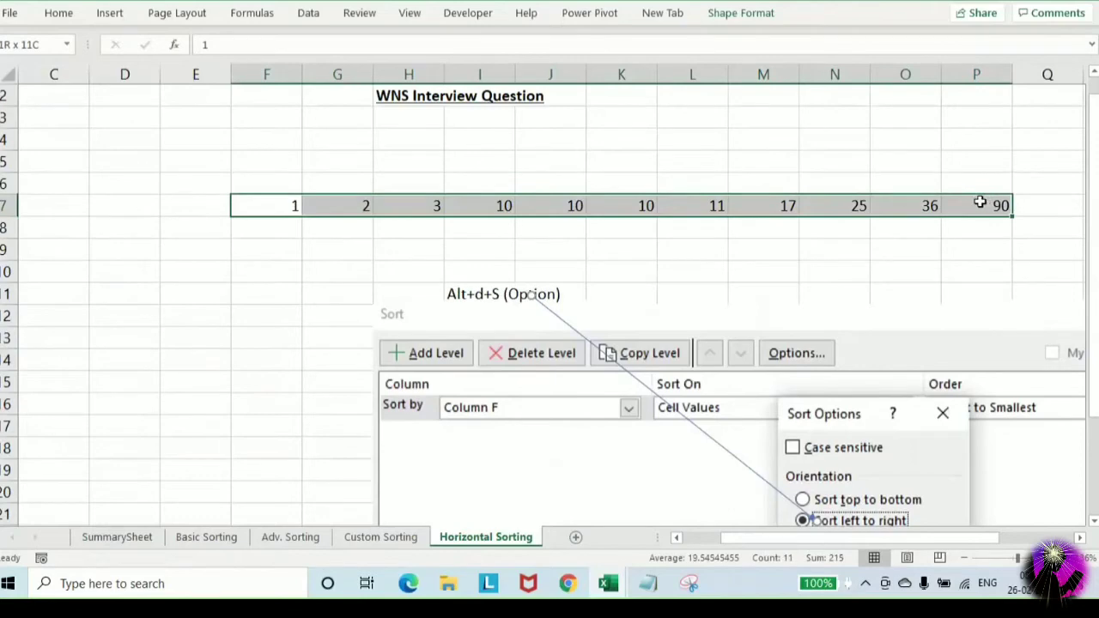
pyautogui.click(60, 13)
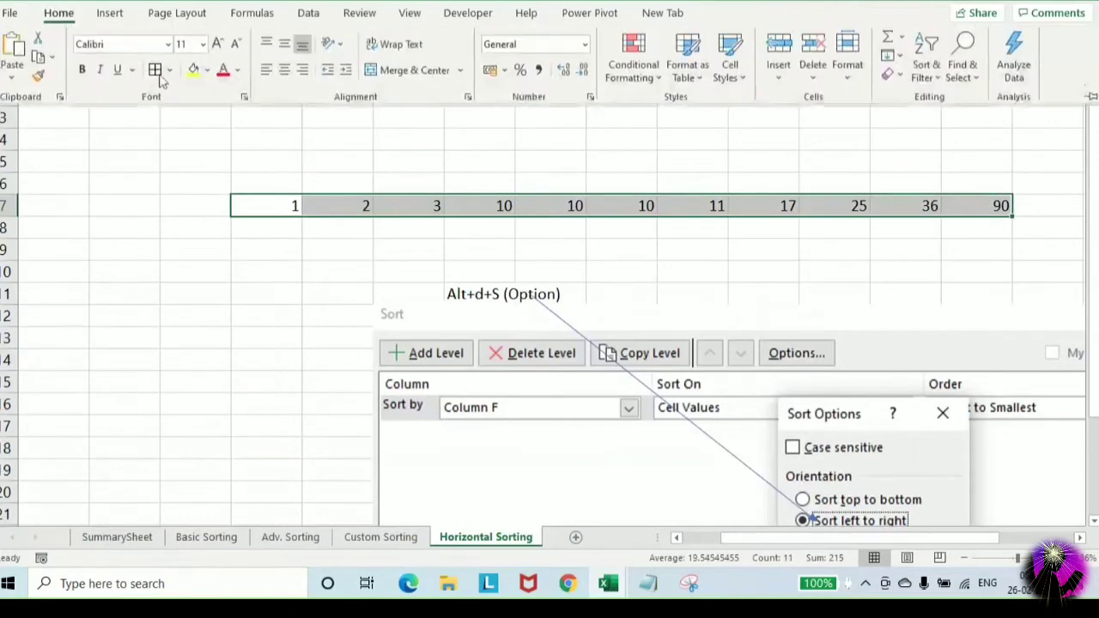
pyautogui.click(305, 152)
pyautogui.click(359, 151)
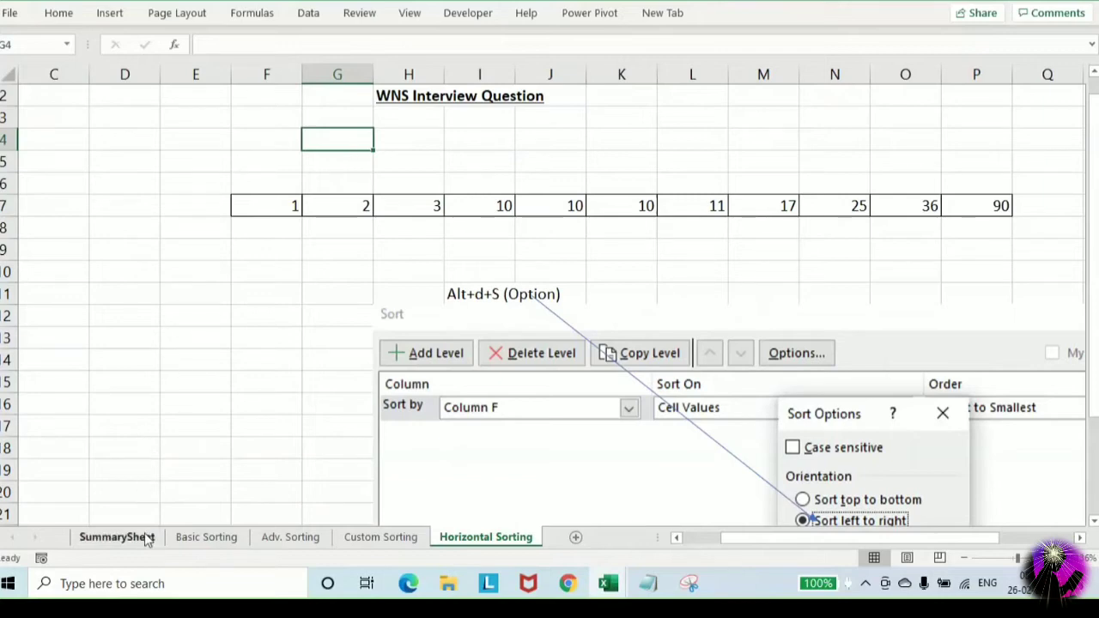
# On SummarySheet, enter "Done" in G22 beside Horizontal Sorting and select the Color Sorting entry in F23
pyautogui.click(117, 536)
pyautogui.click(645, 263)
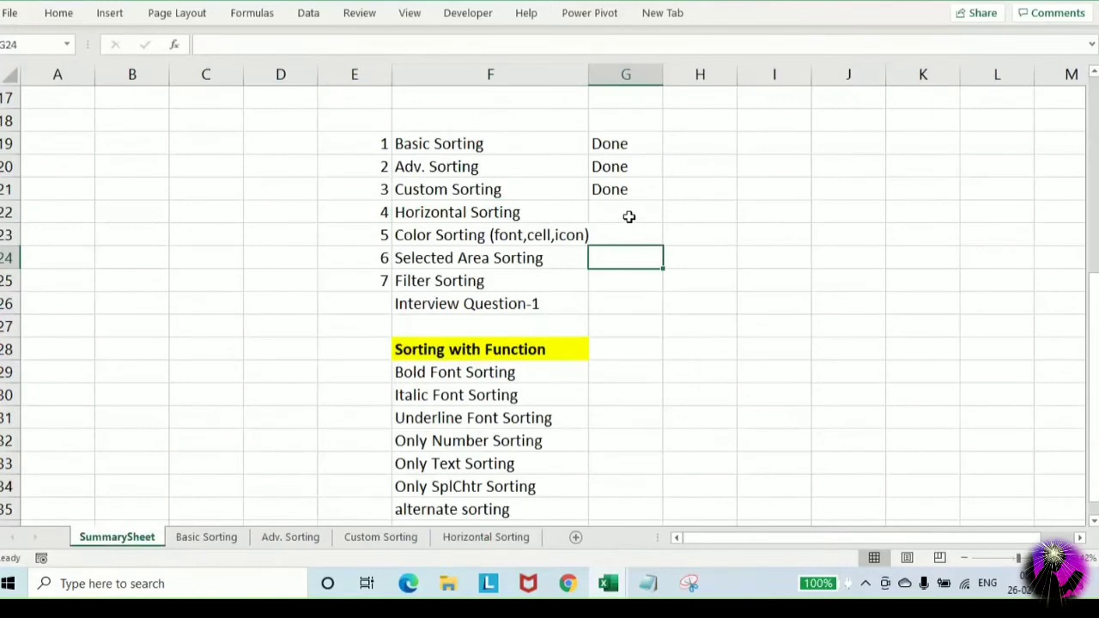
pyautogui.click(628, 217)
pyautogui.write('Done')
pyautogui.click(628, 275)
pyautogui.click(452, 234)
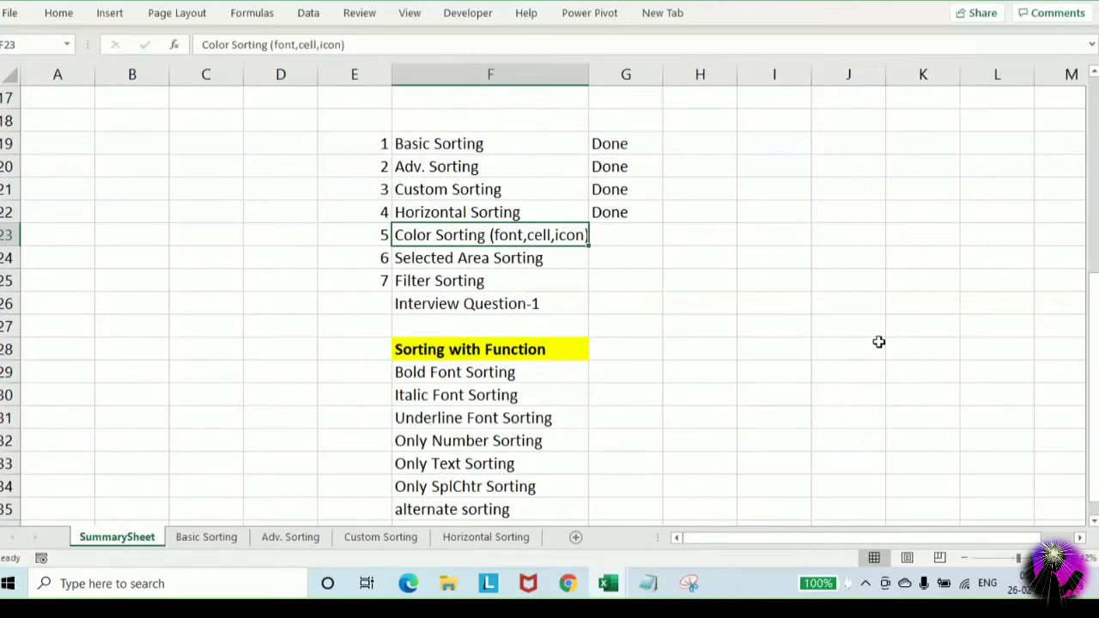
# Add a new worksheet after Horizontal Sorting and name it "Color Sorting(Cell,Font,Icon)"
pyautogui.click(521, 539)
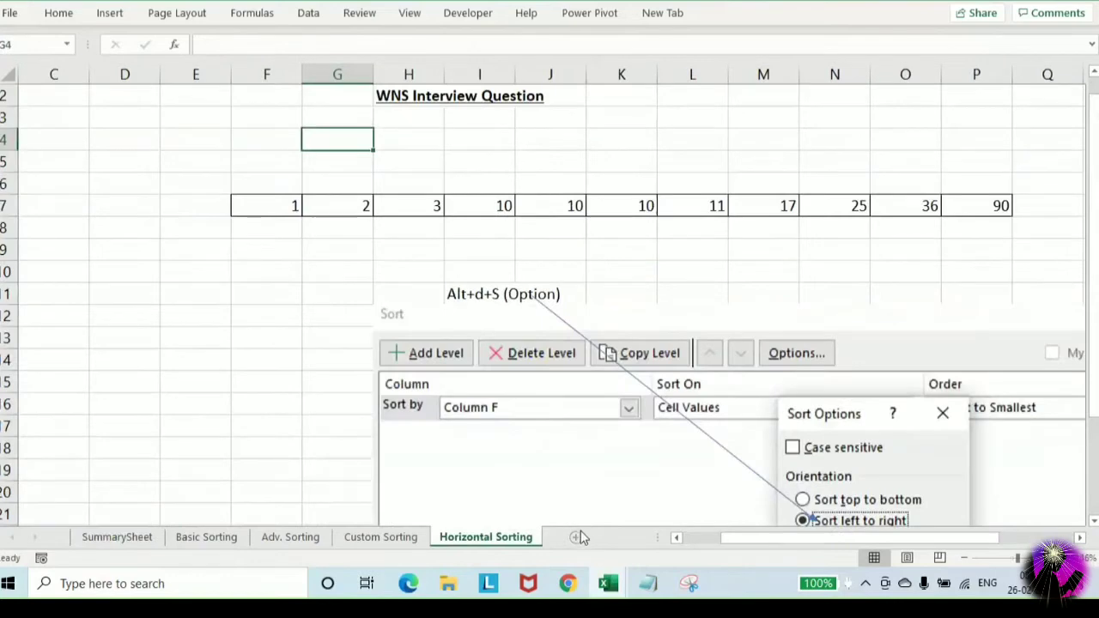
pyautogui.click(578, 536)
pyautogui.rightClick(580, 539)
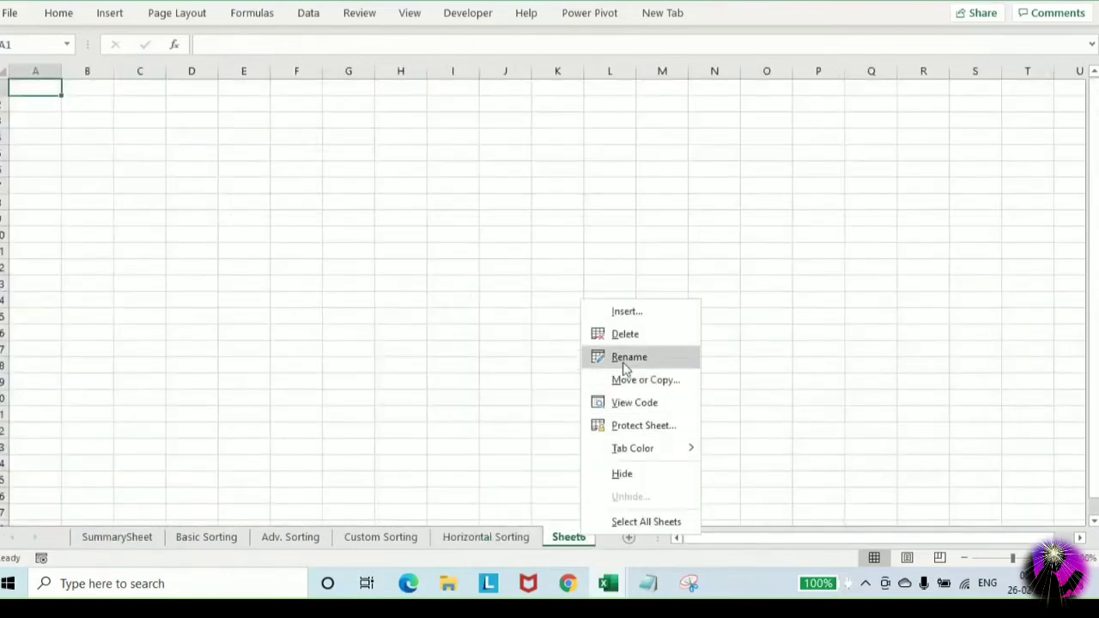
pyautogui.click(622, 357)
pyautogui.write('Col')
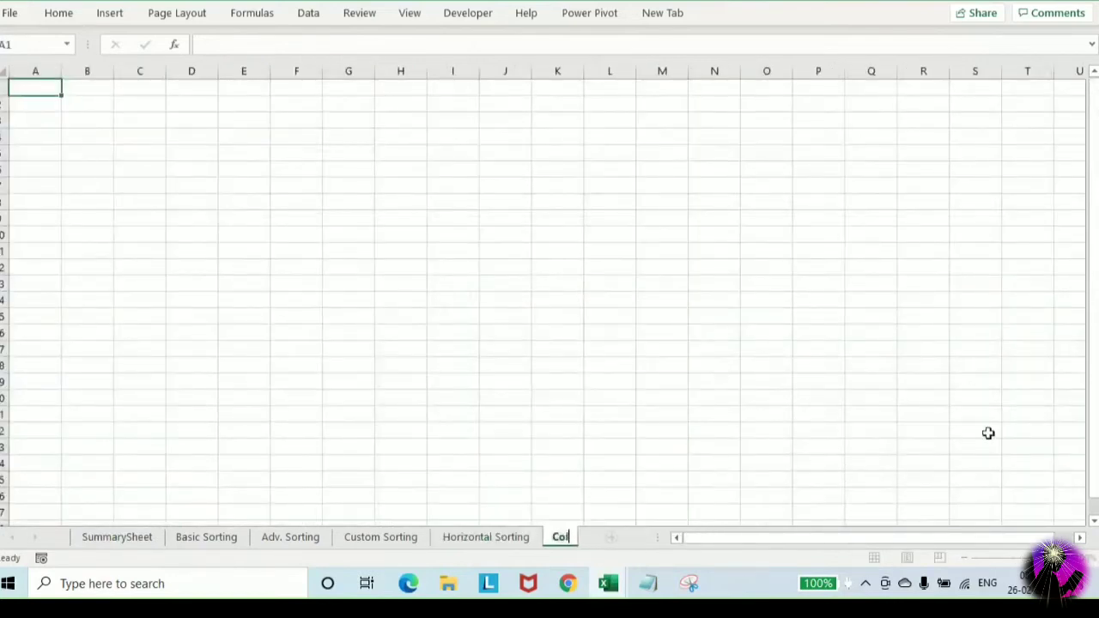
pyautogui.write('or Sorting(')
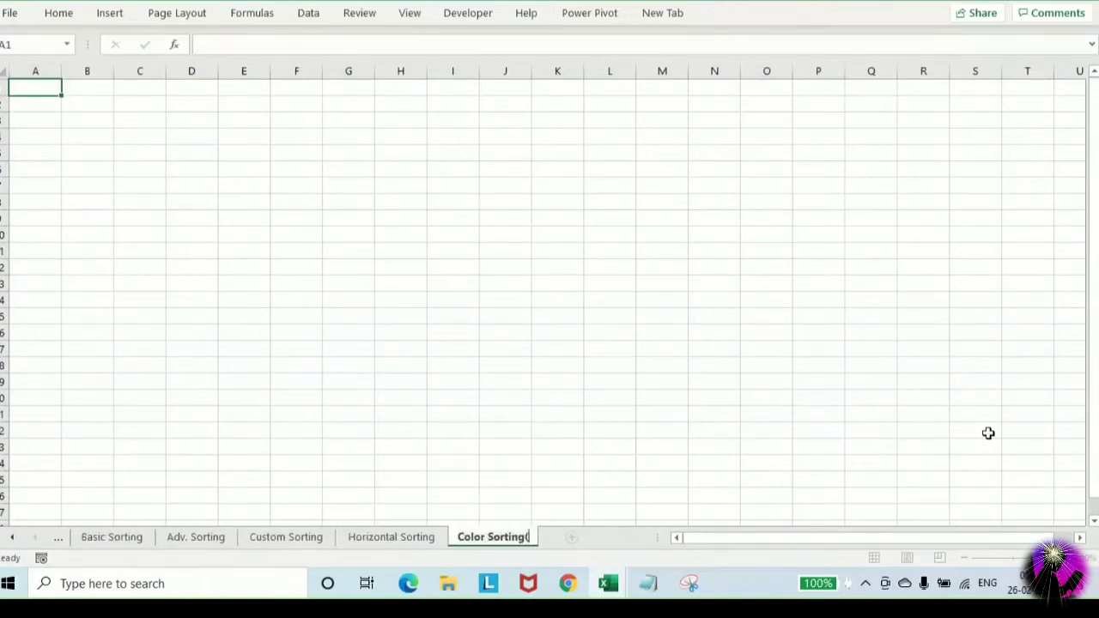
pyautogui.write('Cell,Font,')
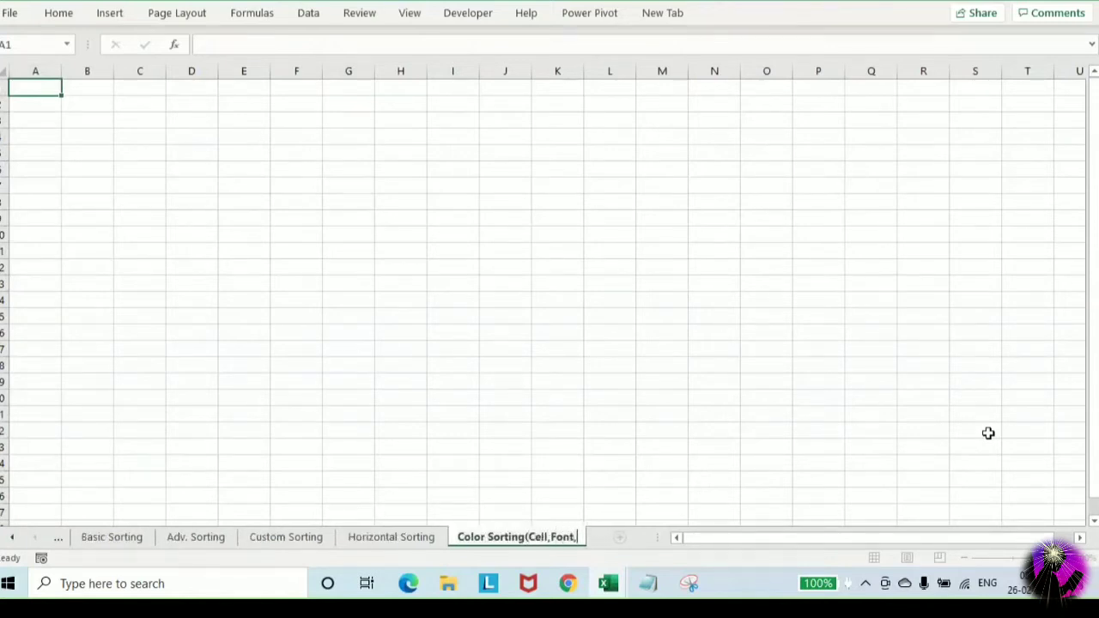
pyautogui.write('Icon)')
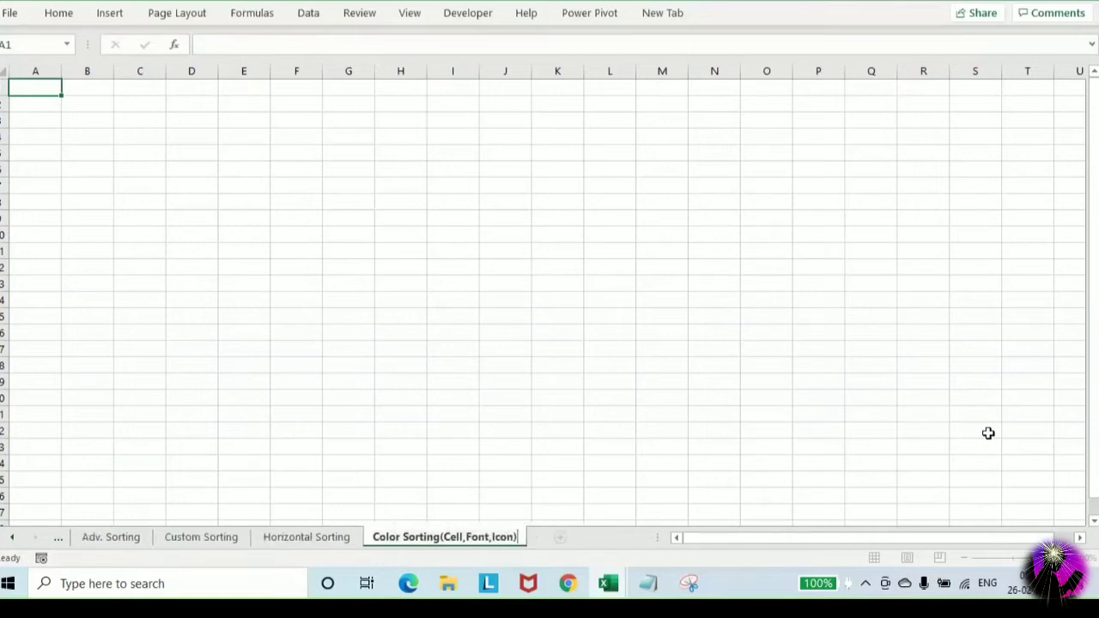
pyautogui.click(462, 234)
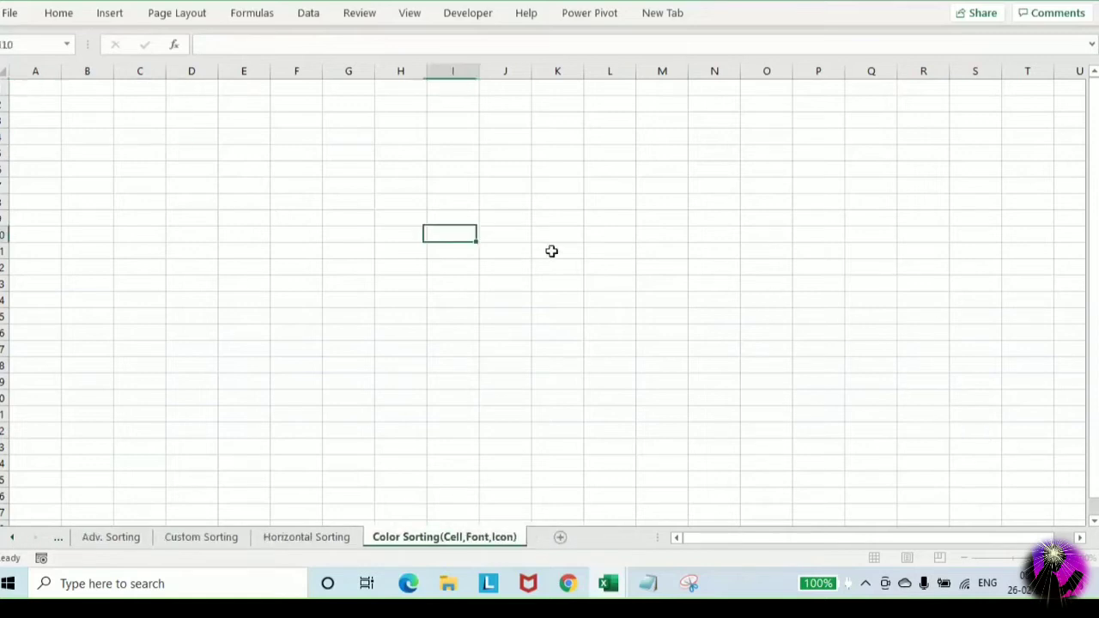
# Widen column A to about three times its width and enter the header "Cell Color" in A1
pyautogui.click(1018, 560)
pyautogui.click(65, 96)
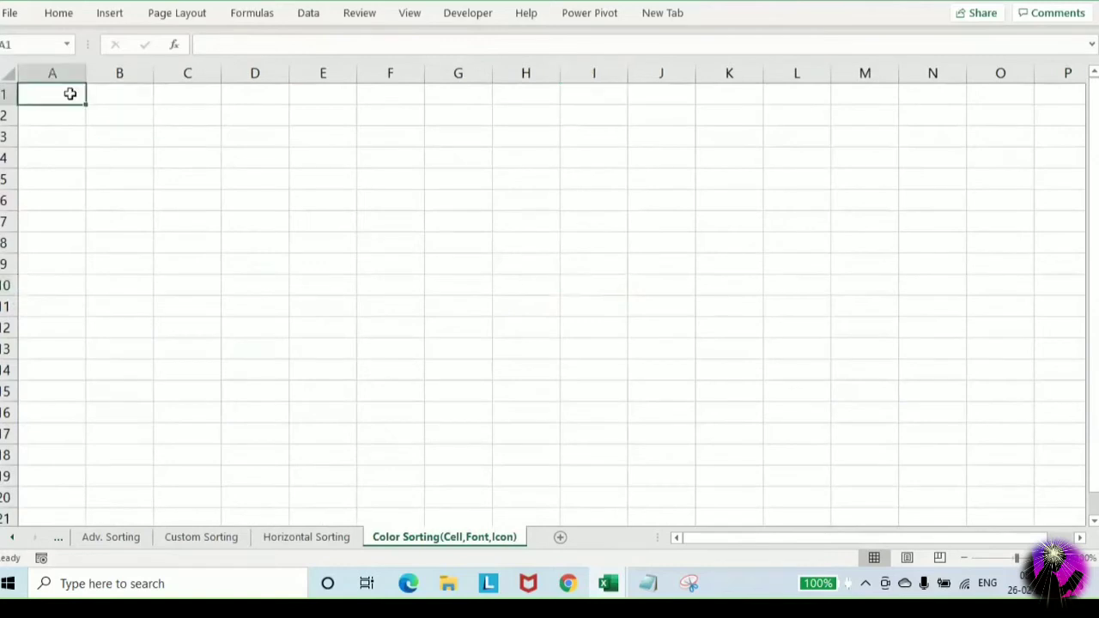
pyautogui.moveTo(85, 75); pyautogui.dragTo(221, 76)
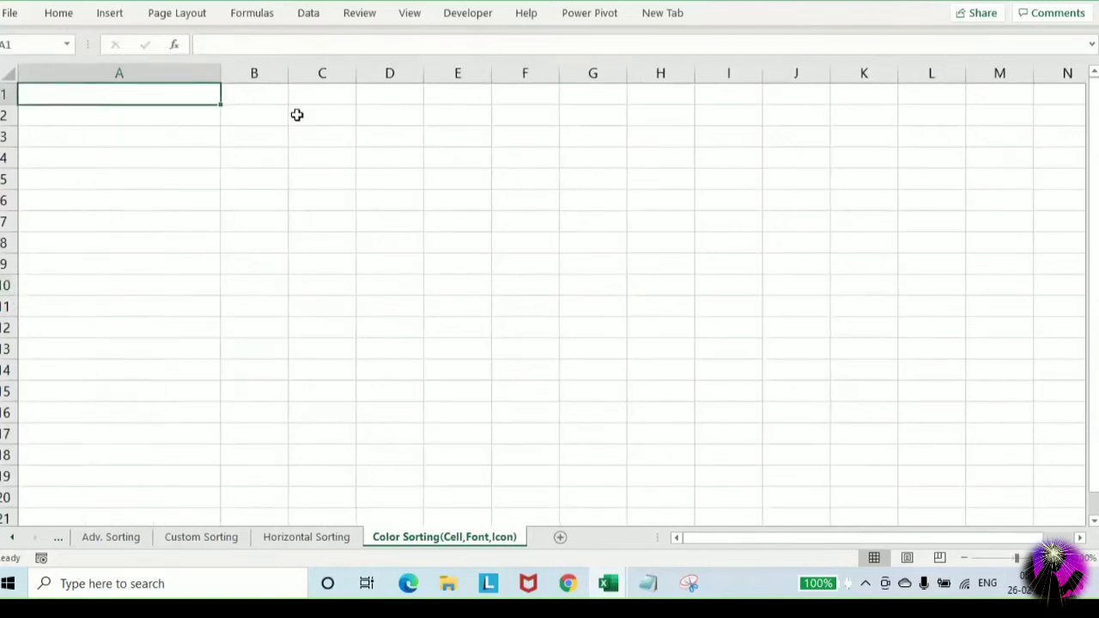
pyautogui.write('Cell Col')
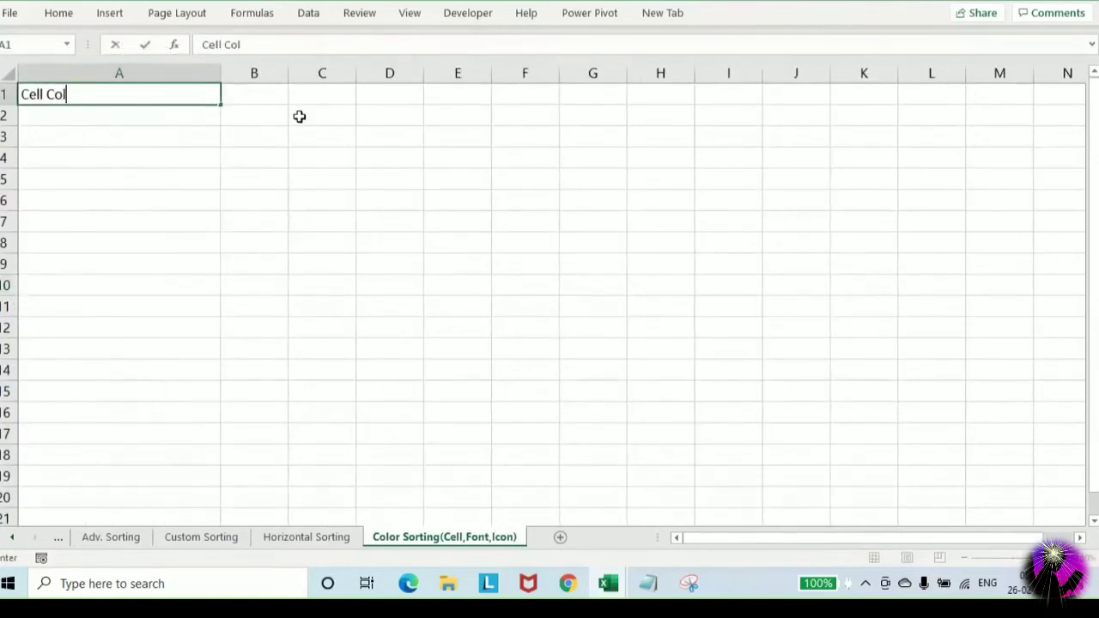
pyautogui.write('or')
pyautogui.press('Return')
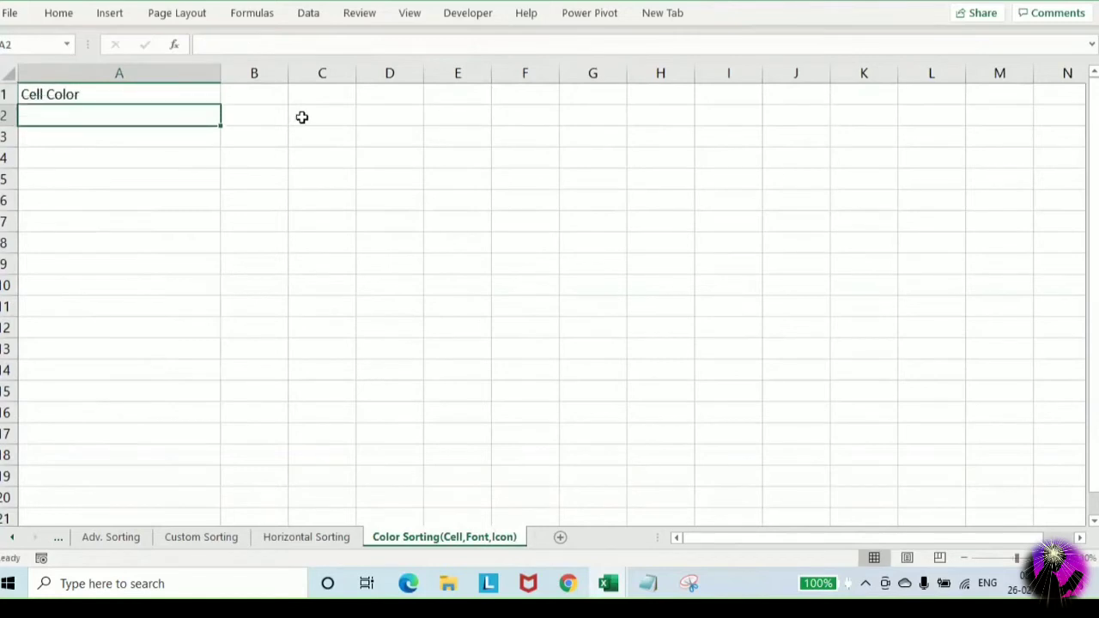
# Enter =RANDBETWEEN(1,1000) in A2 and fill the formula down through A20
pyautogui.write('=rand')
pyautogui.press('Down')
pyautogui.press('Down')
pyautogui.press('Tab')
pyautogui.write('1,1')
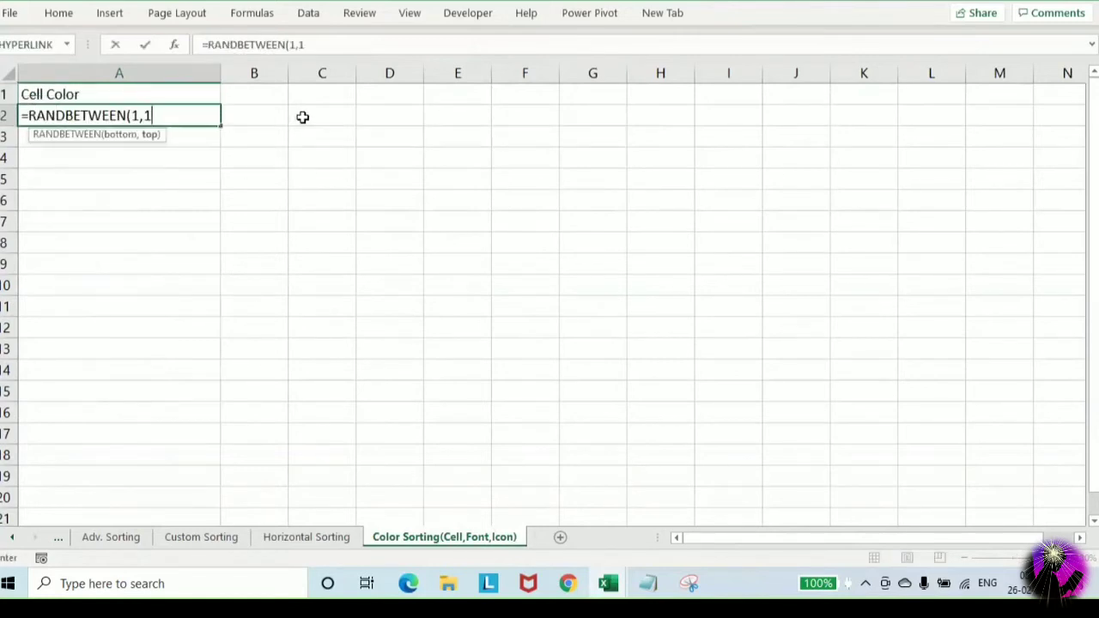
pyautogui.write('000')
pyautogui.press('Return')
pyautogui.press('Up')
pyautogui.hotkey('shift', 'Down')
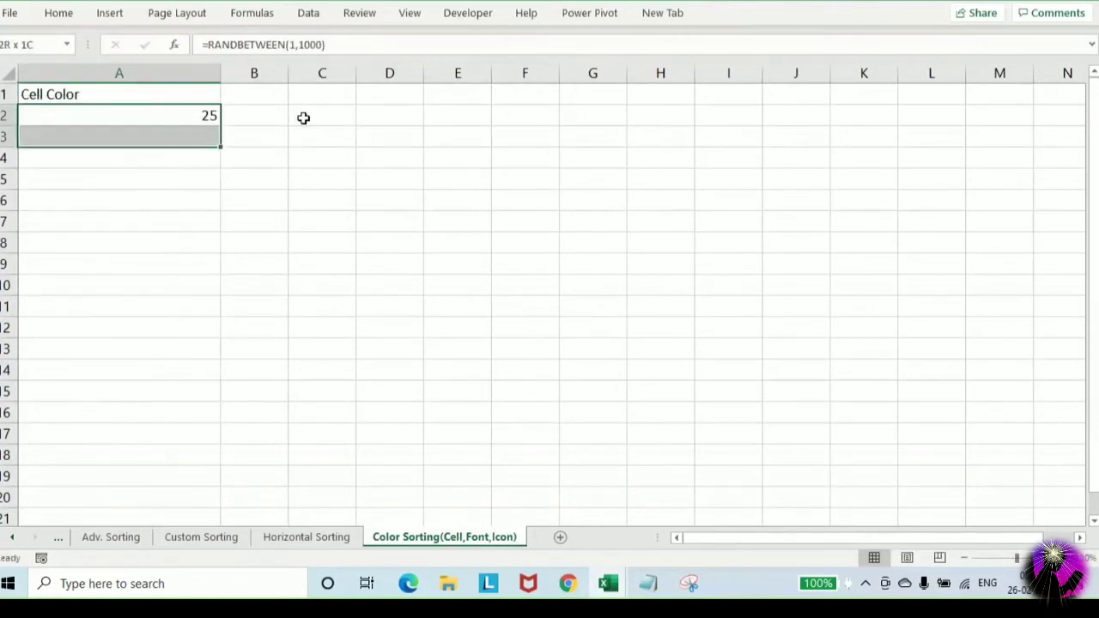
pyautogui.hotkey('shift', 'Down')
pyautogui.hotkey('shift', 'Down')
pyautogui.hotkey('shift', 'Down')
pyautogui.hotkey('shift', 'Down')
pyautogui.hotkey('shift', 'Down')
pyautogui.hotkey('shift', 'Down')
pyautogui.hotkey('shift', 'Down')
pyautogui.hotkey('shift', 'Down')
pyautogui.hotkey('shift', 'Down')
pyautogui.hotkey('shift', 'Down')
pyautogui.hotkey('shift', 'Down')
pyautogui.hotkey('shift', 'Down')
pyautogui.hotkey('shift', 'Down')
pyautogui.hotkey('shift', 'Down')
pyautogui.hotkey('shift', 'Down')
pyautogui.hotkey('shift', 'Down')
pyautogui.hotkey('shift', 'Down')
pyautogui.hotkey('ctrl', 'd')
pyautogui.press('Up')
pyautogui.press('Down')
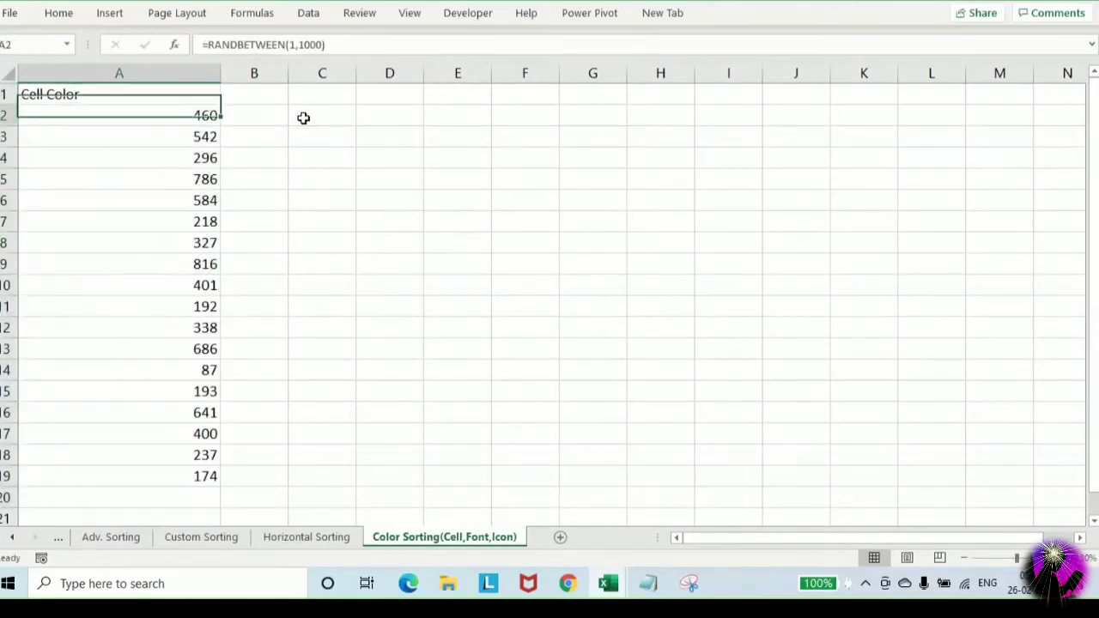
# Replace the random-number formulas in A2:A20 with their values using Paste Special
pyautogui.hotkey('ctrl', 'shift', 'Down')
pyautogui.hotkey('ctrl', 'c')
pyautogui.hotkey('ctrl', 'alt', 'v')
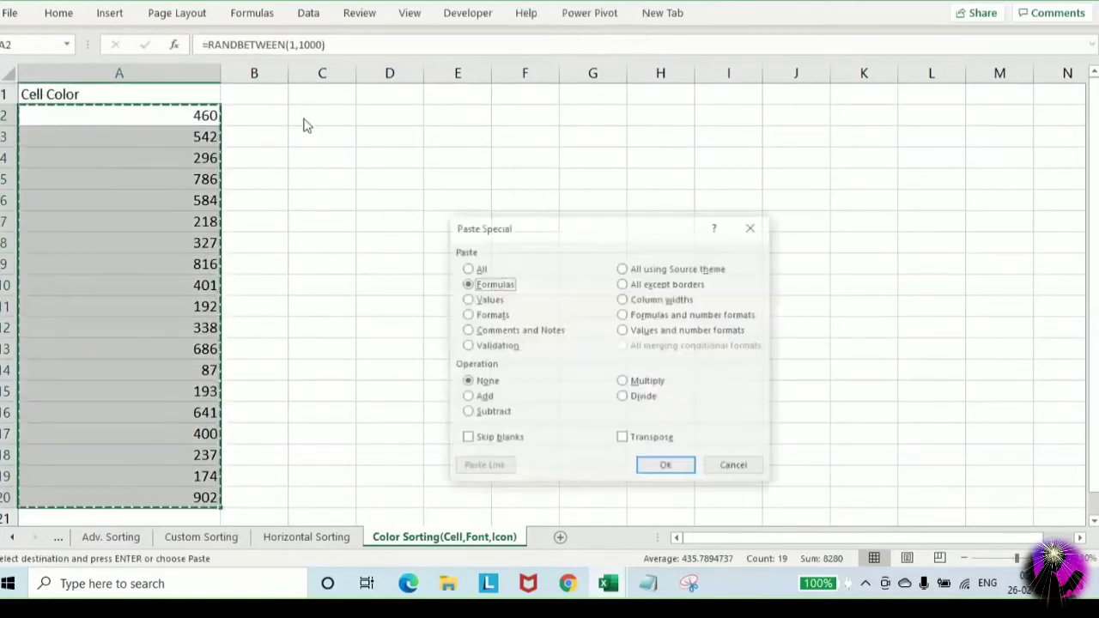
pyautogui.press('Down')
pyautogui.press('Return')
# Copy the Cell Color list with its header from A1:A20 to columns E and I, starting in row 1
pyautogui.press('Up')
pyautogui.press('Down')
pyautogui.press('Up')
pyautogui.hotkey('ctrl', 'shift', 'Down')
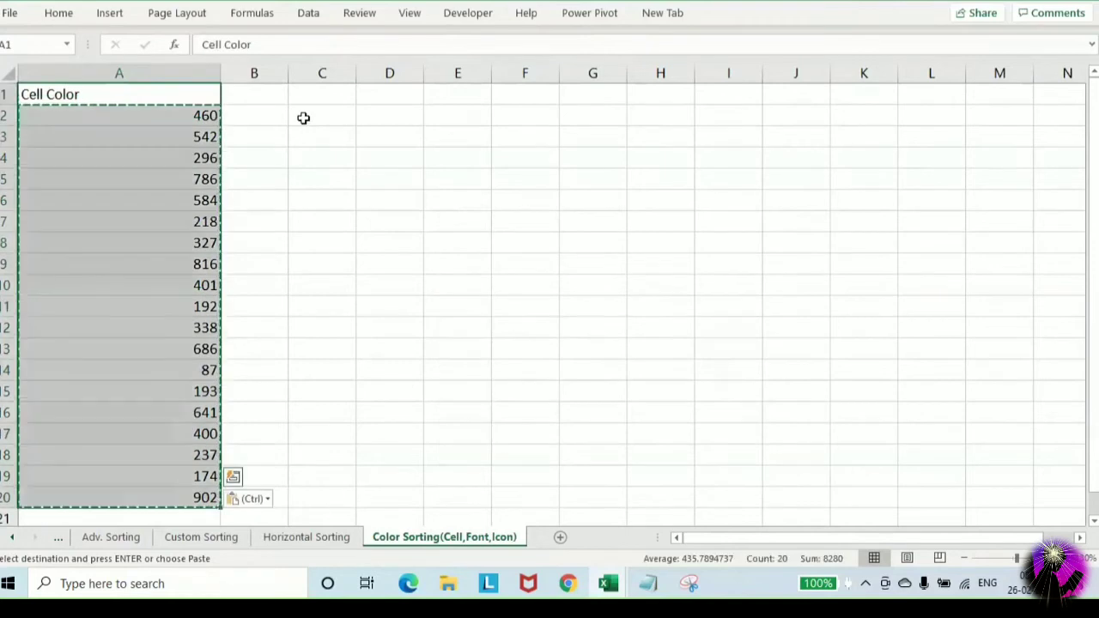
pyautogui.press('Right')
pyautogui.press('Right')
pyautogui.press('Right')
pyautogui.press('Right')
pyautogui.hotkey('ctrl', 'v')
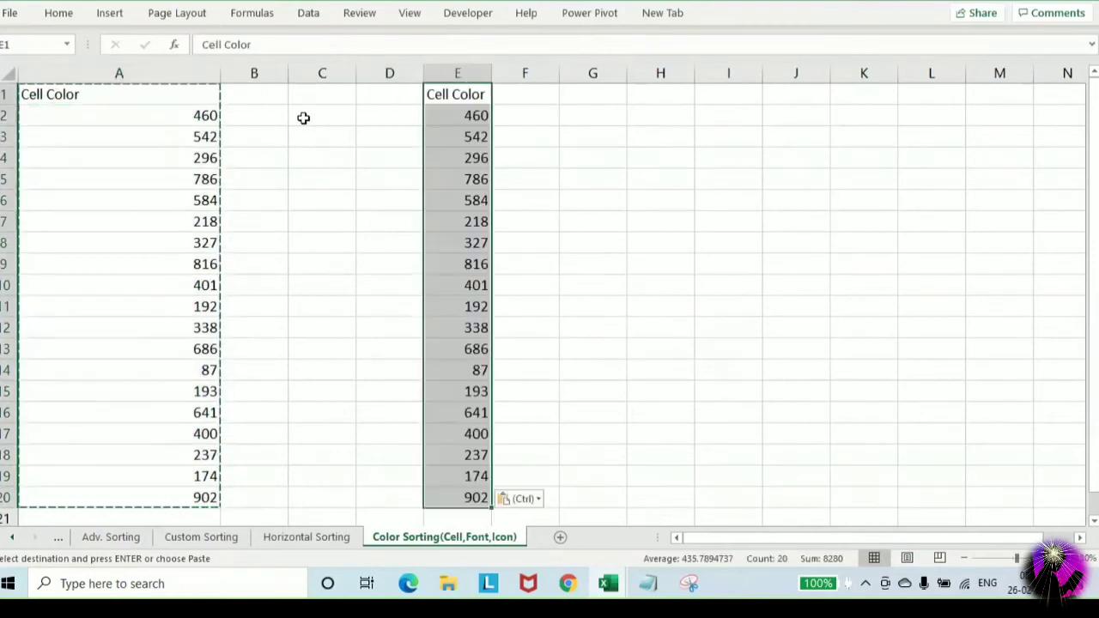
pyautogui.press('Right')
pyautogui.press('Right')
pyautogui.press('Right')
pyautogui.press('Right')
pyautogui.hotkey('ctrl', 'v')
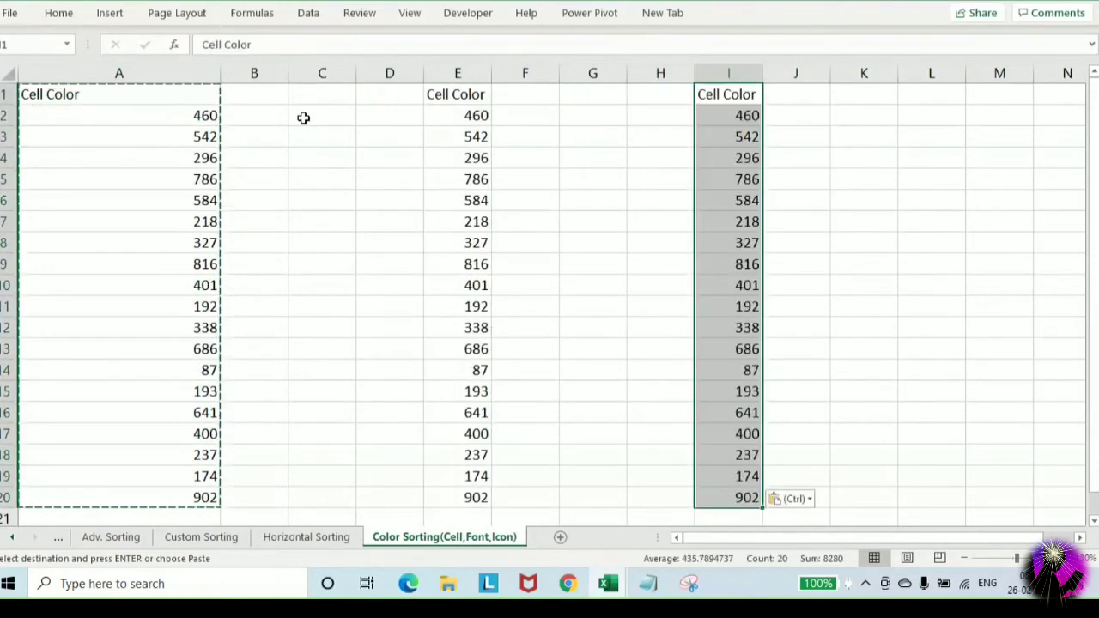
# Change the header in E1 to "Font Color"
pyautogui.press('Left')
pyautogui.press('Left')
pyautogui.press('Left')
pyautogui.press('Left')
pyautogui.write('Font C')
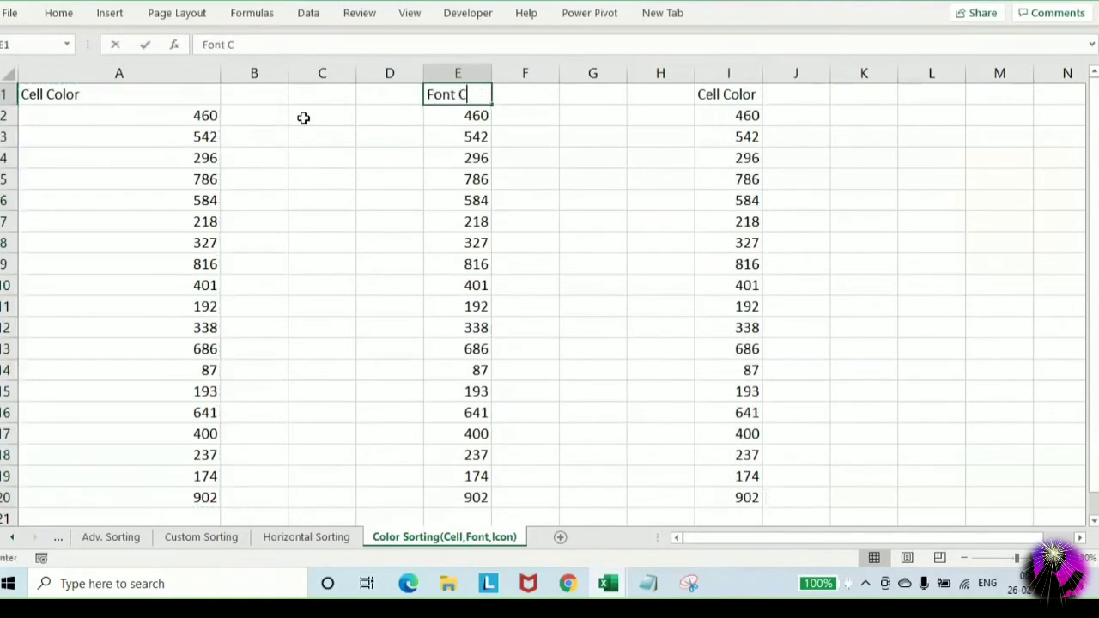
pyautogui.write('olor')
pyautogui.press('Return')
# Change the header in I1 to "Icon Color"
pyautogui.press('Up')
pyautogui.press('Right')
pyautogui.press('Right')
pyautogui.press('Right')
pyautogui.press('Right')
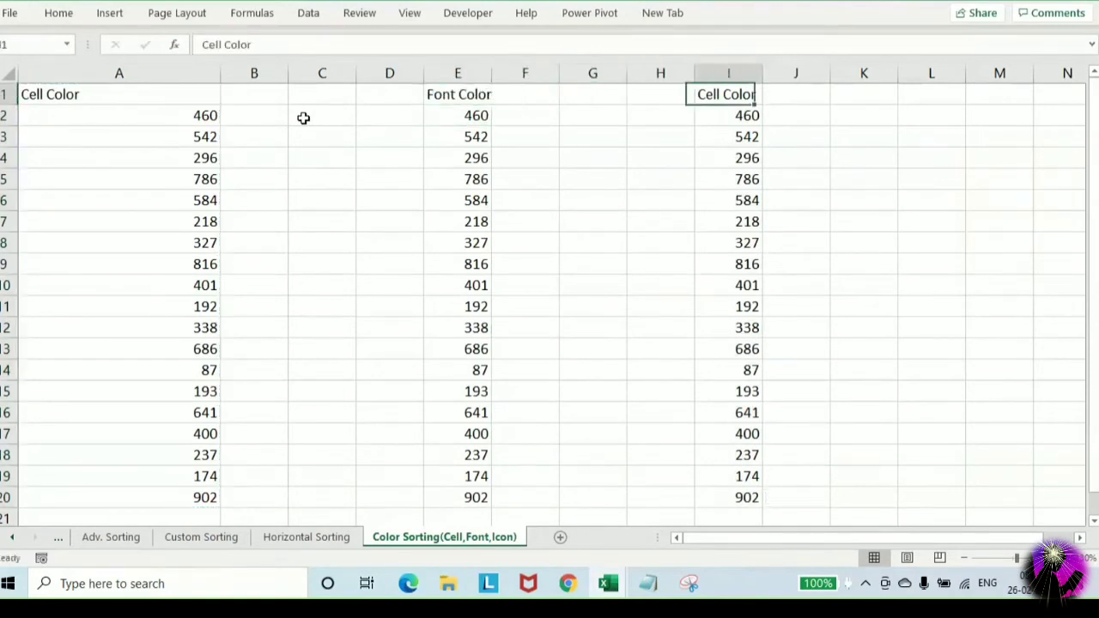
pyautogui.write('Icon')
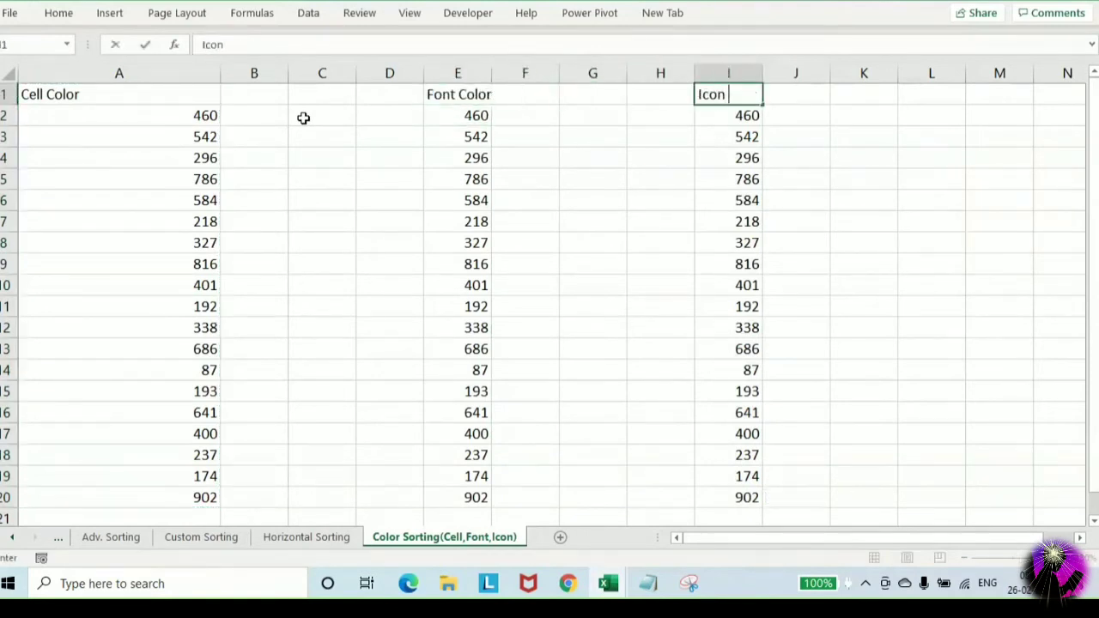
pyautogui.write(' Color')
pyautogui.press('Return')
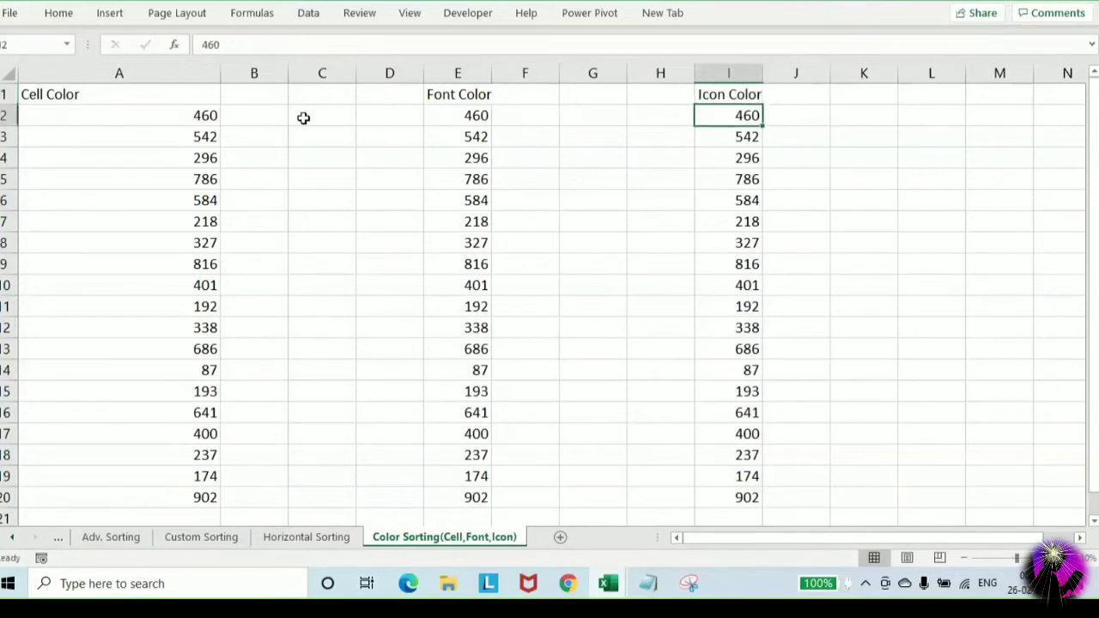
# Widen column I to nearly double its width and column E slightly so their headers fit
pyautogui.moveTo(761, 68); pyautogui.dragTo(837, 69)
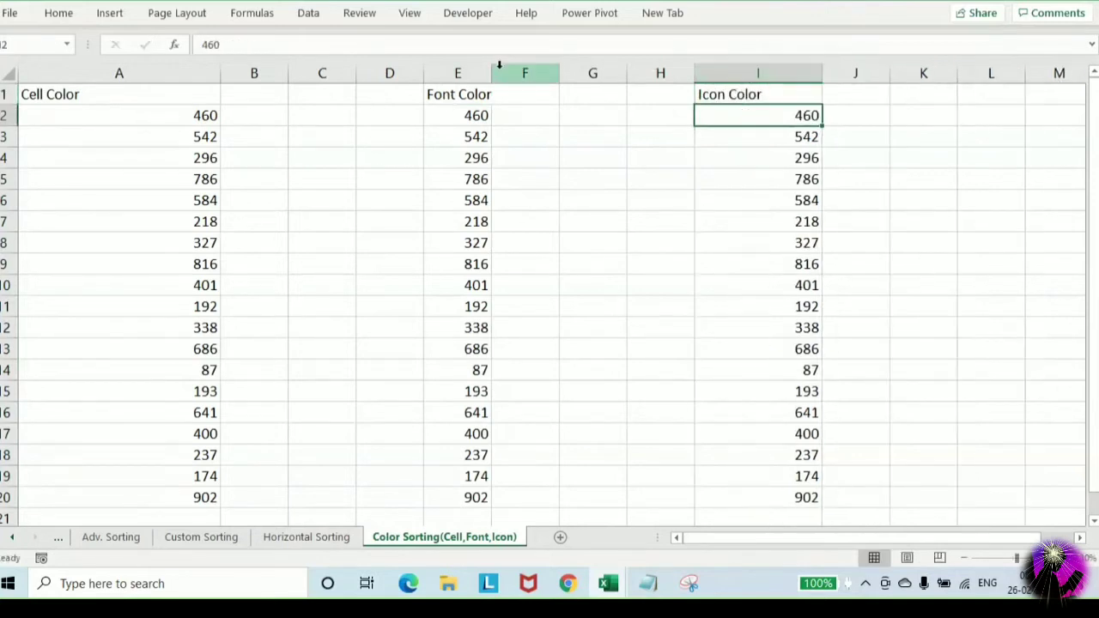
pyautogui.moveTo(491, 69); pyautogui.dragTo(506, 68)
pyautogui.scroll(-1, 564, 170)
pyautogui.scroll(1, 214, 197)
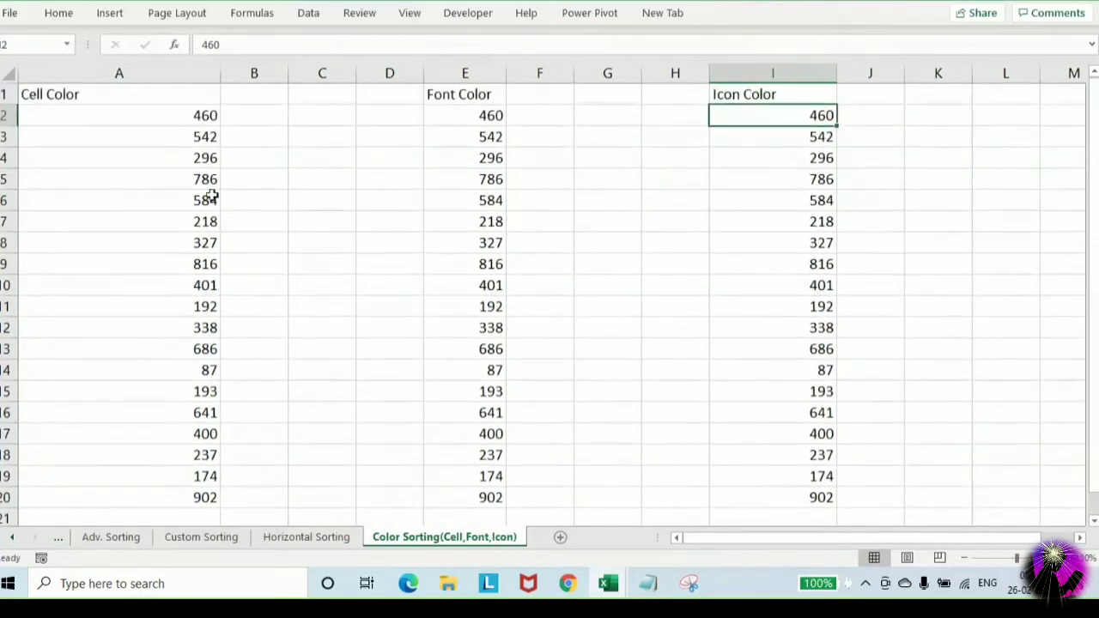
# Fill cells A4, A6, A9, A13 and A16 of the Cell Color list with yellow
pyautogui.click(197, 156)
pyautogui.keyDown('ctrl'); pyautogui.click(200, 200); pyautogui.keyUp('ctrl')
pyautogui.keyDown('ctrl'); pyautogui.click(179, 263); pyautogui.keyUp('ctrl')
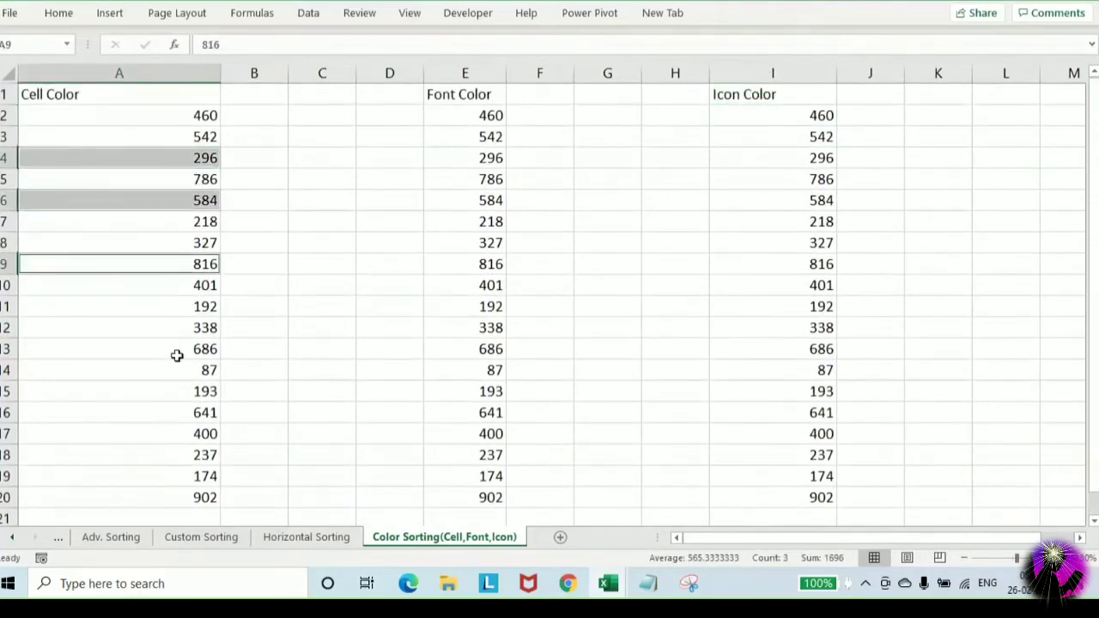
pyautogui.keyDown('ctrl'); pyautogui.click(178, 349); pyautogui.keyUp('ctrl')
pyautogui.keyDown('ctrl'); pyautogui.click(178, 412); pyautogui.keyUp('ctrl')
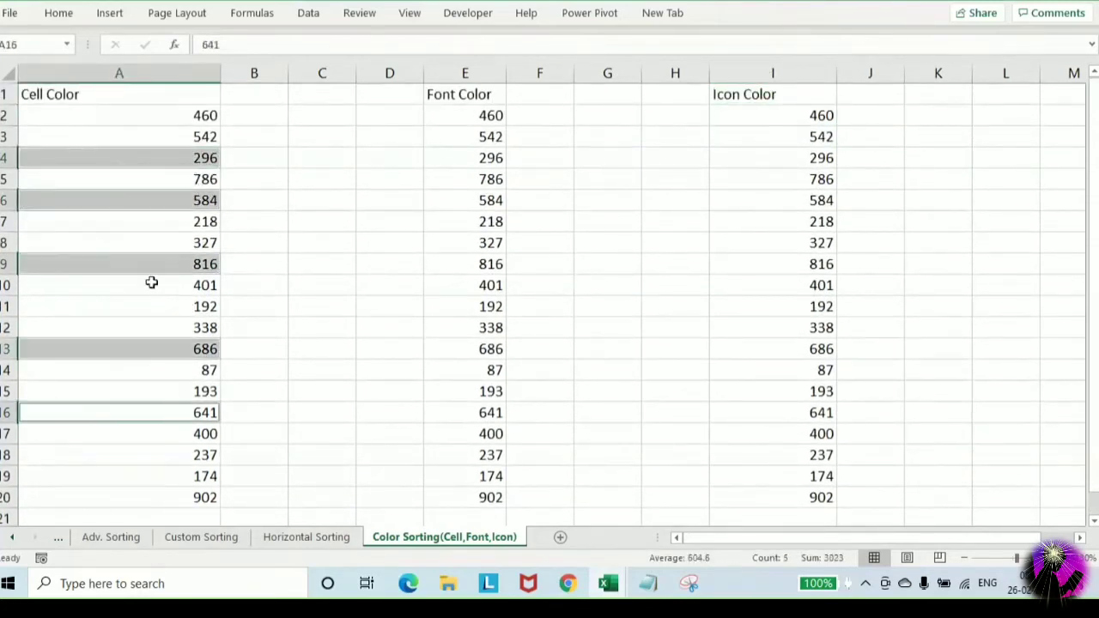
pyautogui.click(60, 13)
pyautogui.click(194, 70)
pyautogui.click(290, 203)
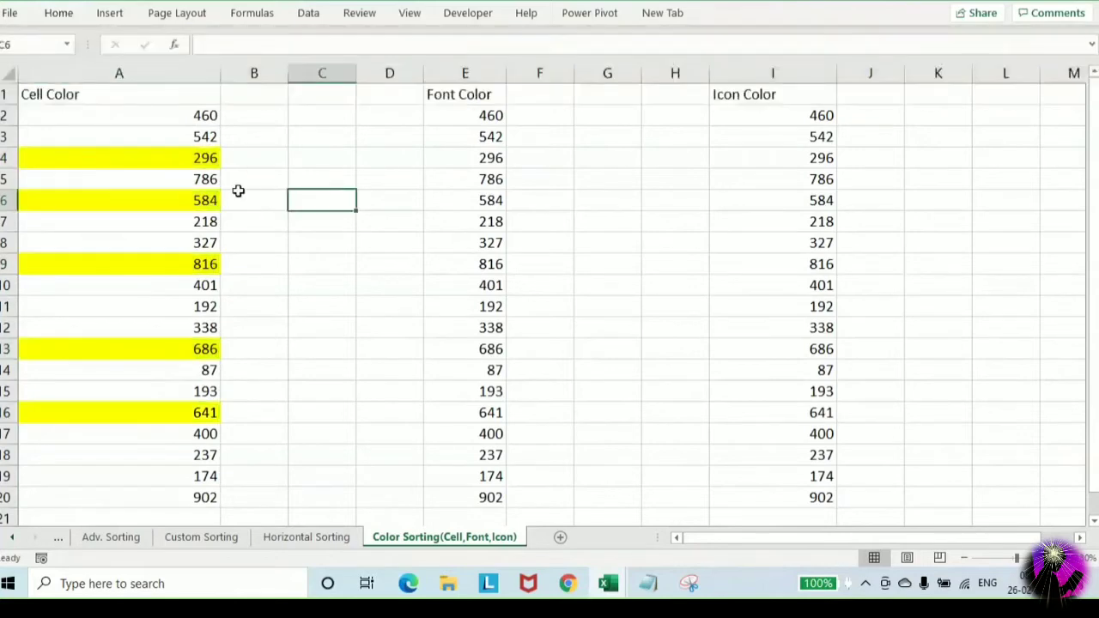
# Fill cells A5, A8, A11 and A18 of the Cell Color list with standard red
pyautogui.click(225, 181)
pyautogui.click(191, 180)
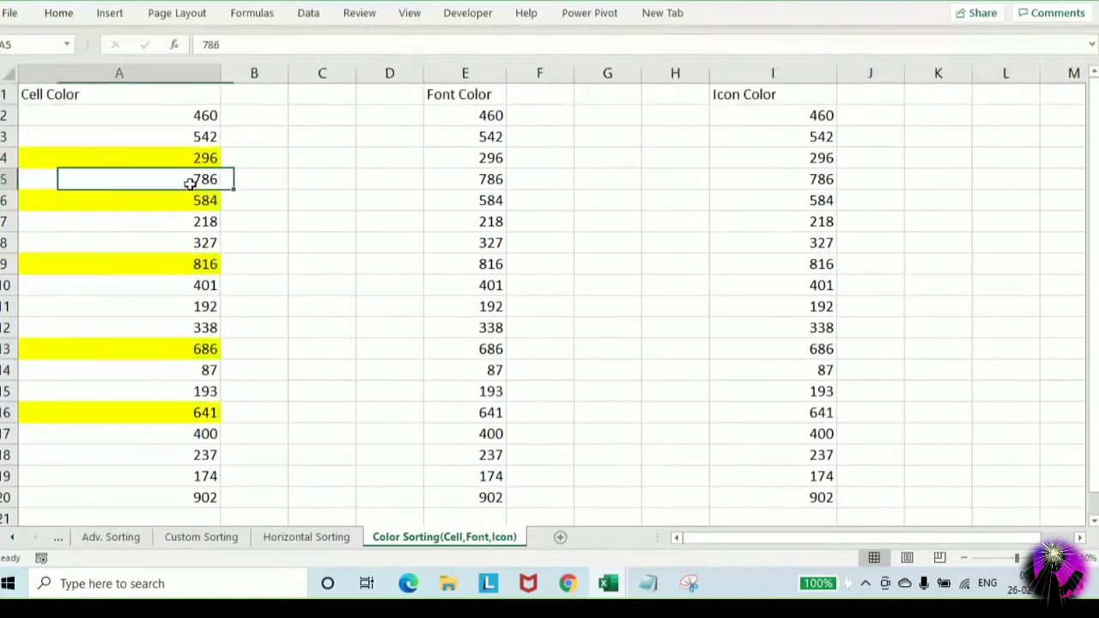
pyautogui.keyDown('ctrl'); pyautogui.click(201, 243); pyautogui.keyUp('ctrl')
pyautogui.keyDown('ctrl'); pyautogui.click(206, 307); pyautogui.keyUp('ctrl')
pyautogui.keyDown('ctrl'); pyautogui.click(197, 457); pyautogui.keyUp('ctrl')
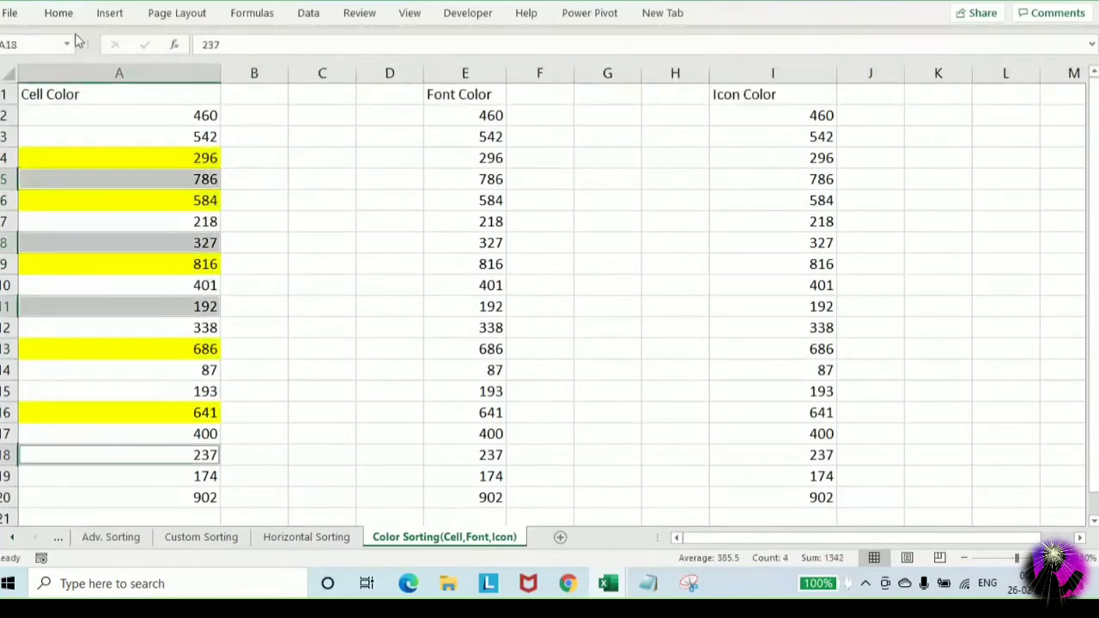
pyautogui.click(59, 12)
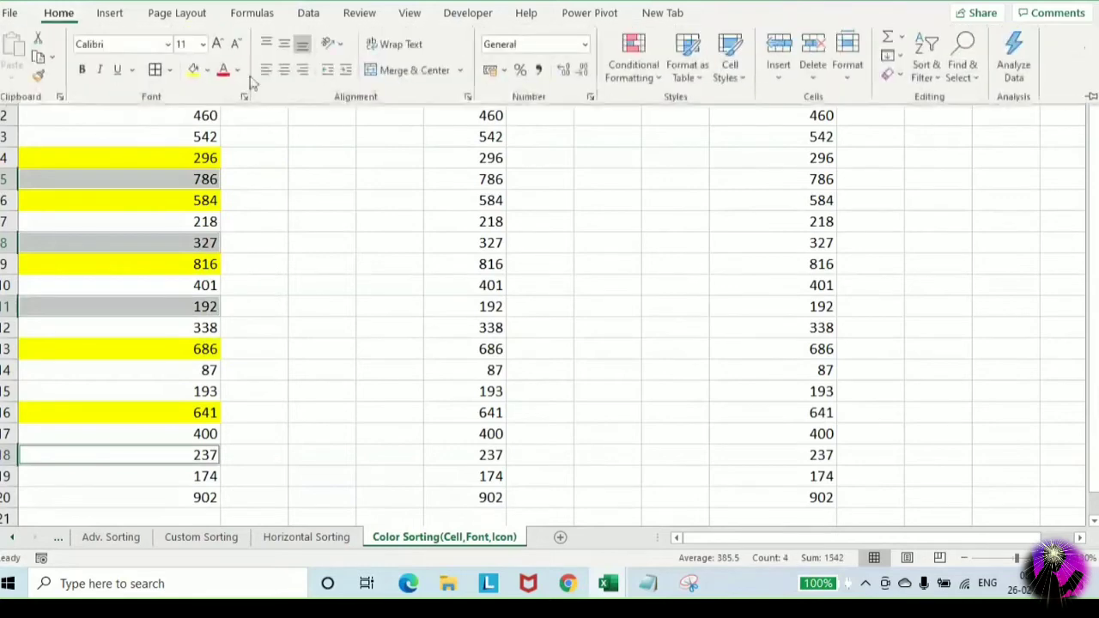
pyautogui.click(207, 71)
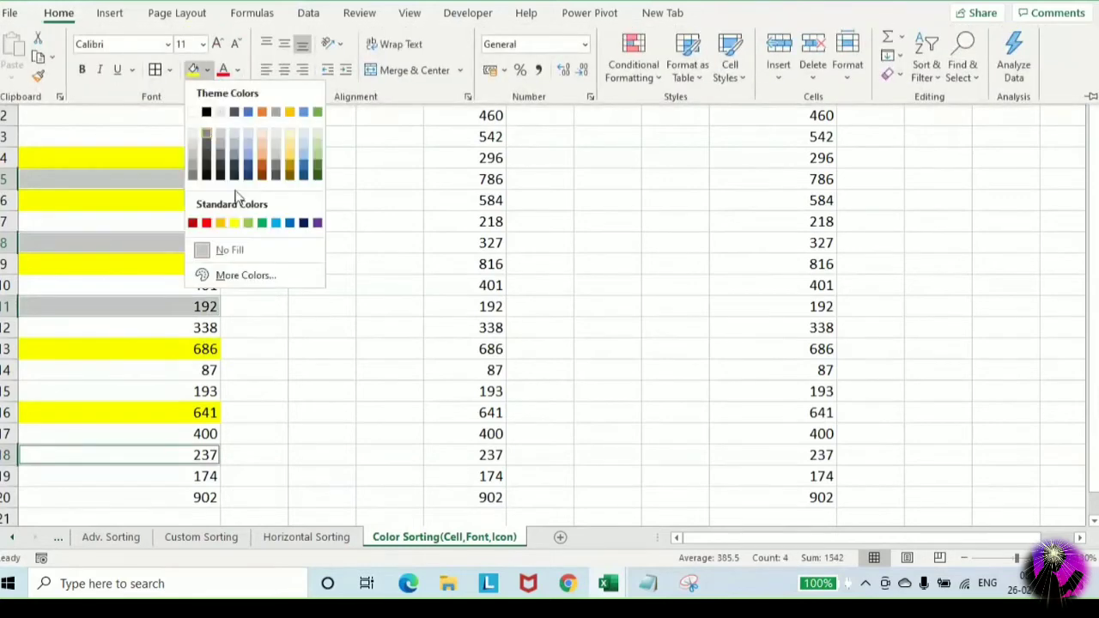
pyautogui.click(205, 222)
pyautogui.click(297, 279)
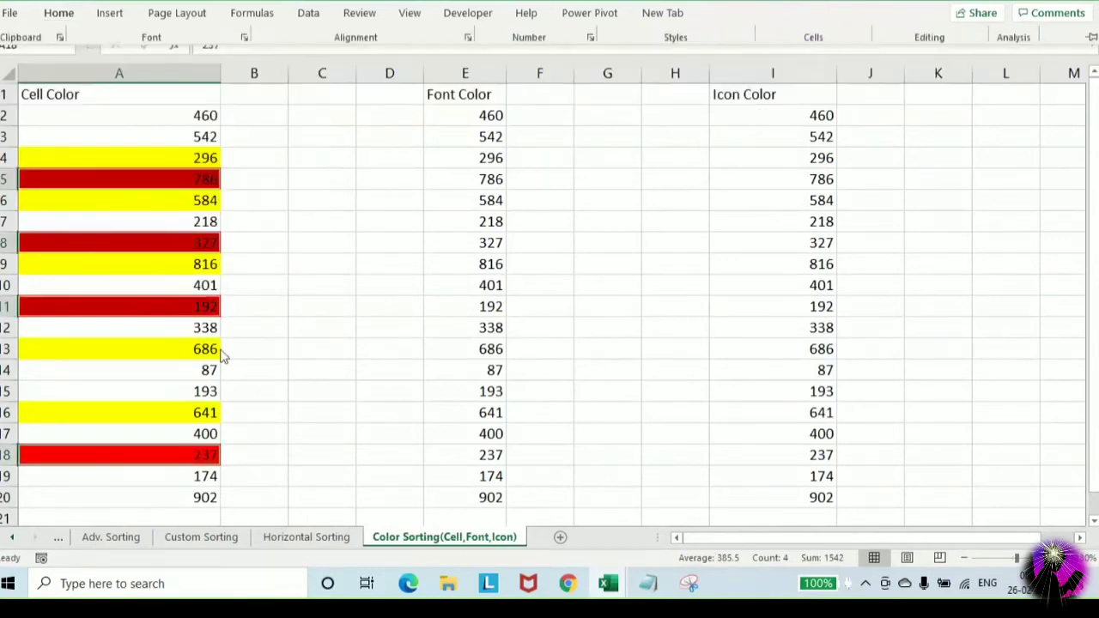
# Fill cells A3 and A15 of the Cell Color list with standard green
pyautogui.click(191, 388)
pyautogui.keyDown('ctrl'); pyautogui.click(192, 137); pyautogui.keyUp('ctrl')
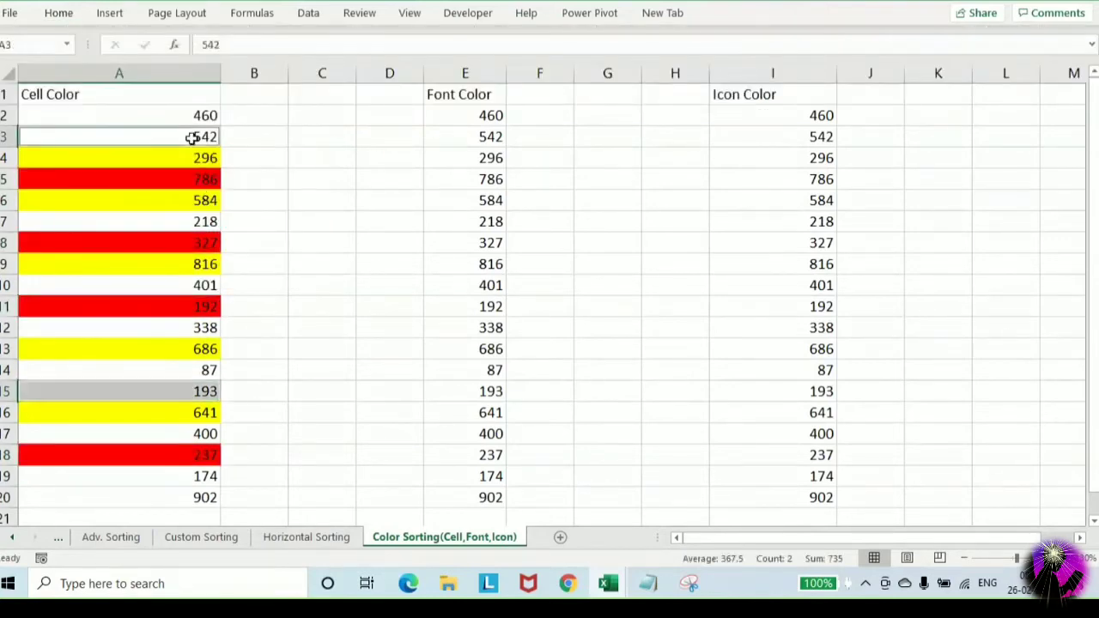
pyautogui.click(58, 13)
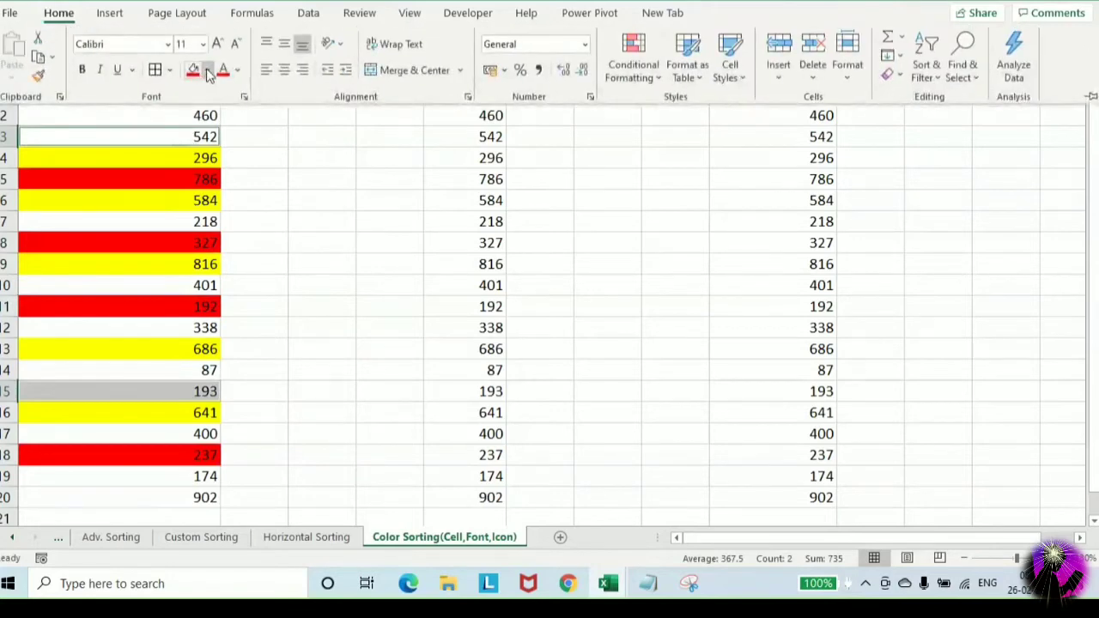
pyautogui.click(206, 69)
pyautogui.click(262, 223)
pyautogui.click(360, 269)
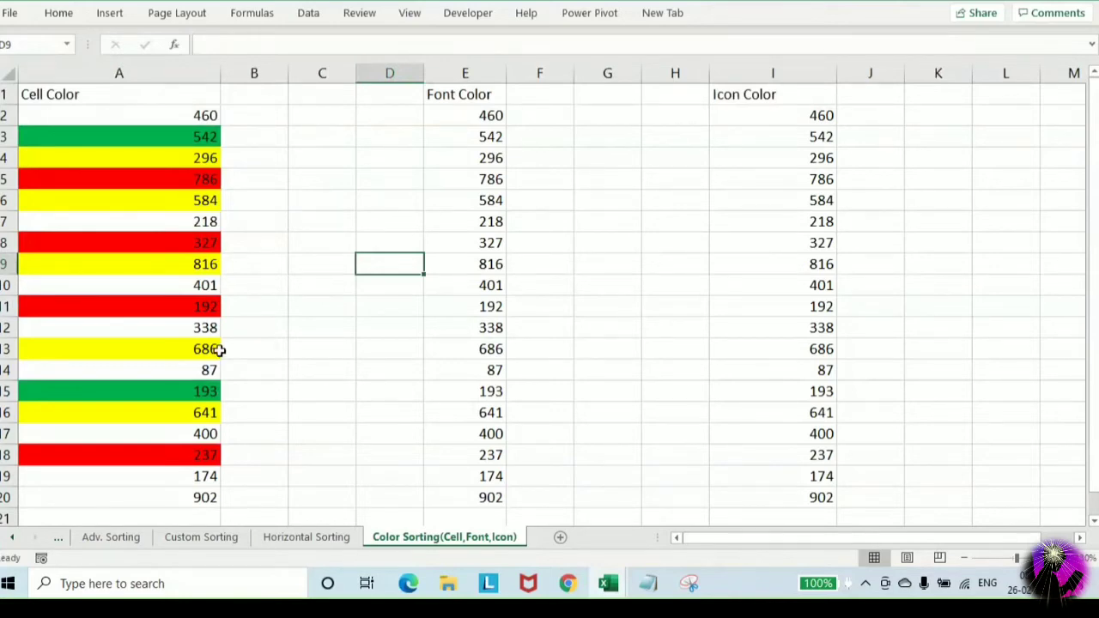
# Sort the Cell Color list so that the yellow cells are on top, using yellow cell A13 as the reference
pyautogui.rightClick(204, 350)
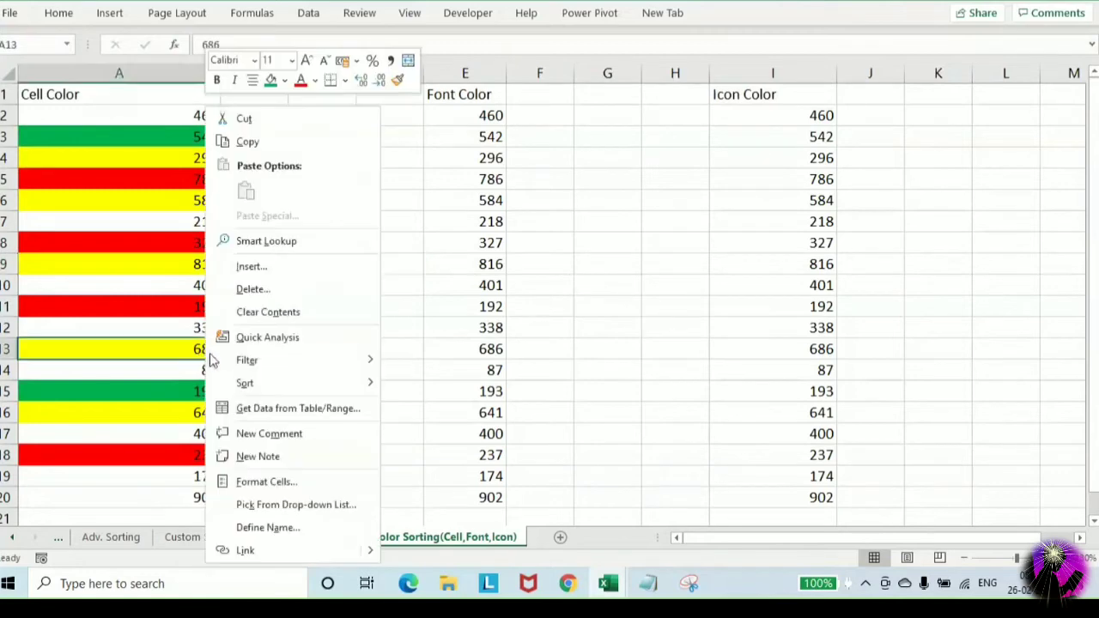
pyautogui.moveTo(245, 385)
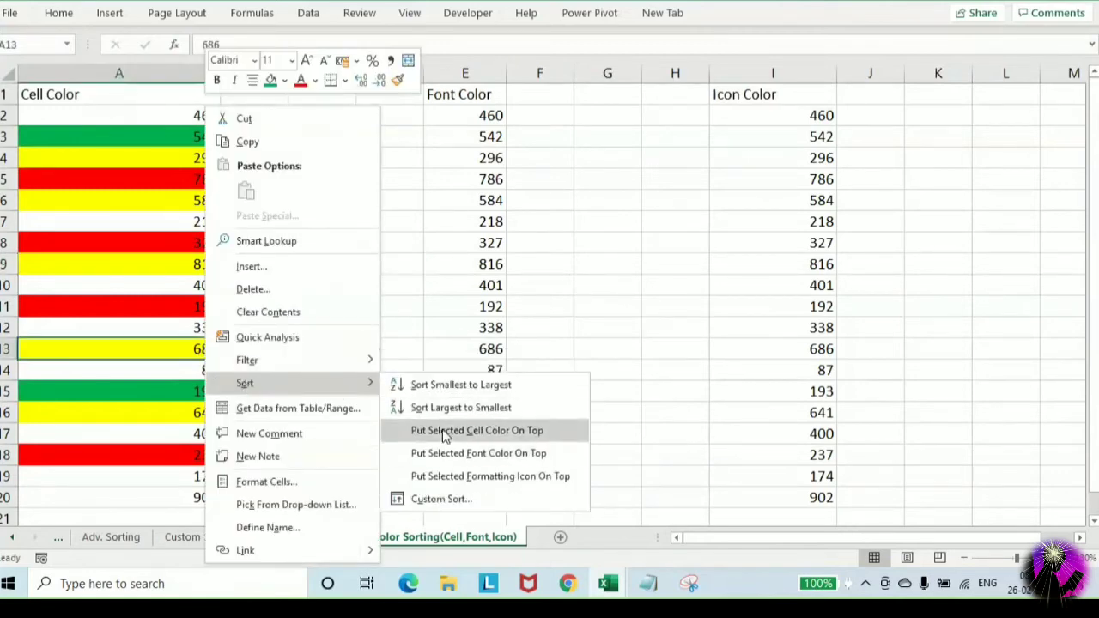
pyautogui.click(521, 433)
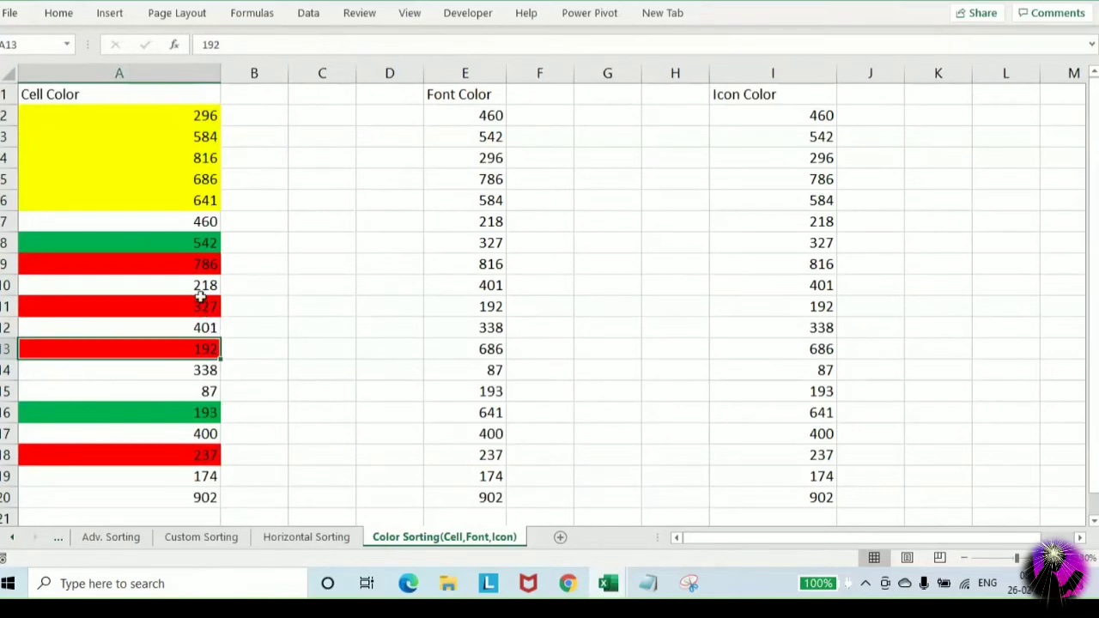
# Sort the Cell Color list by the fill of green cell A8, putting the green cells on top
pyautogui.rightClick(203, 244)
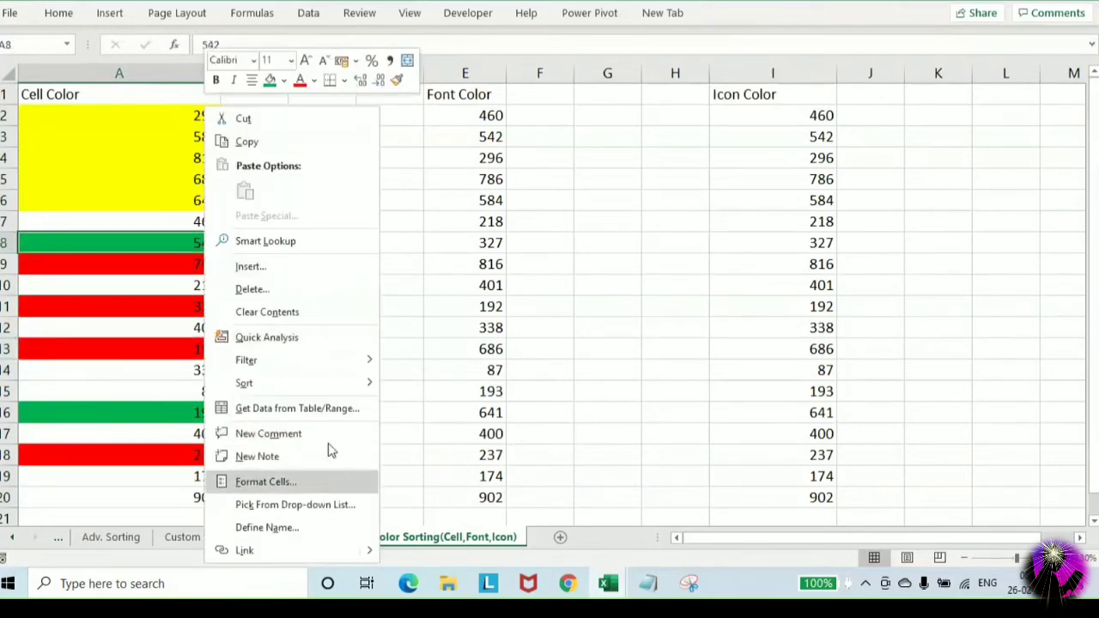
pyautogui.moveTo(348, 386)
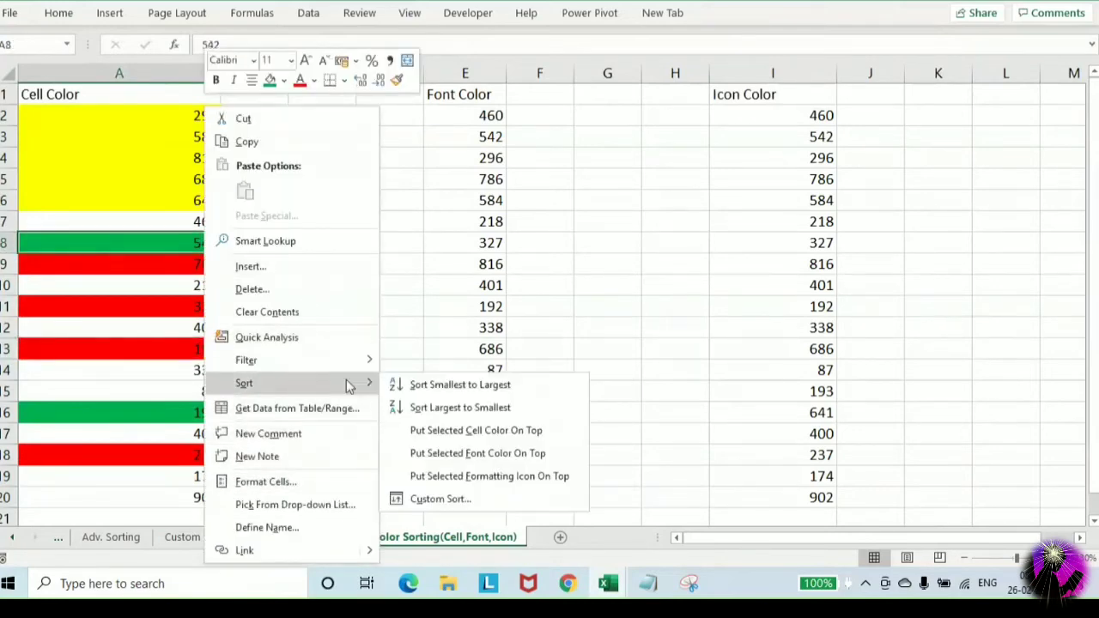
pyautogui.click(459, 430)
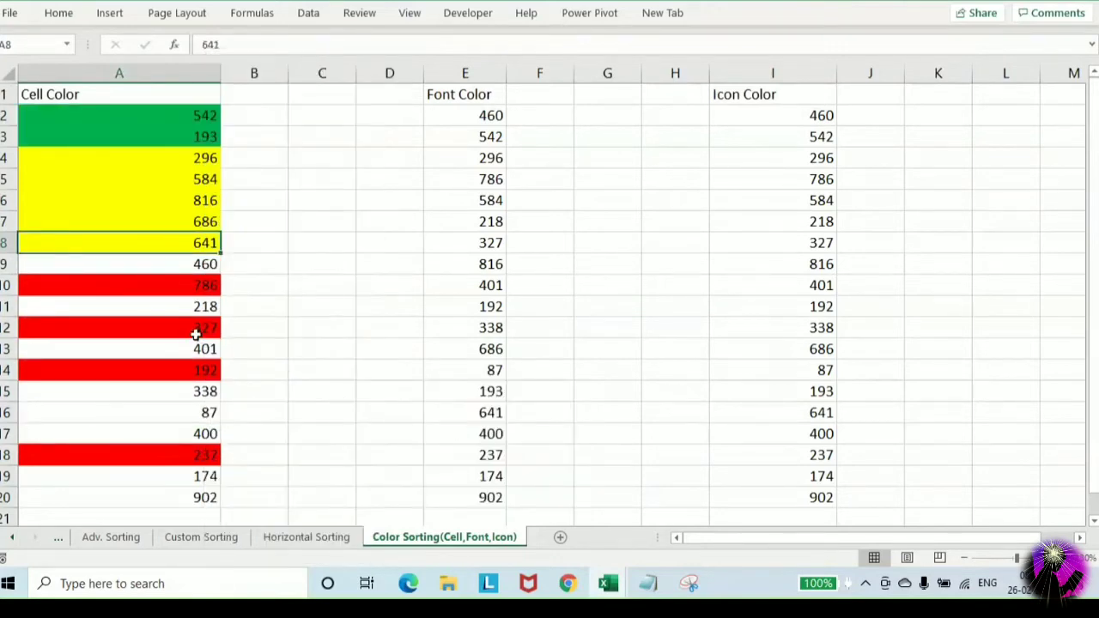
# Sort the Cell Color list by the fill of red cell A12, putting the red cells on top
pyautogui.rightClick(196, 334)
pyautogui.moveTo(356, 386)
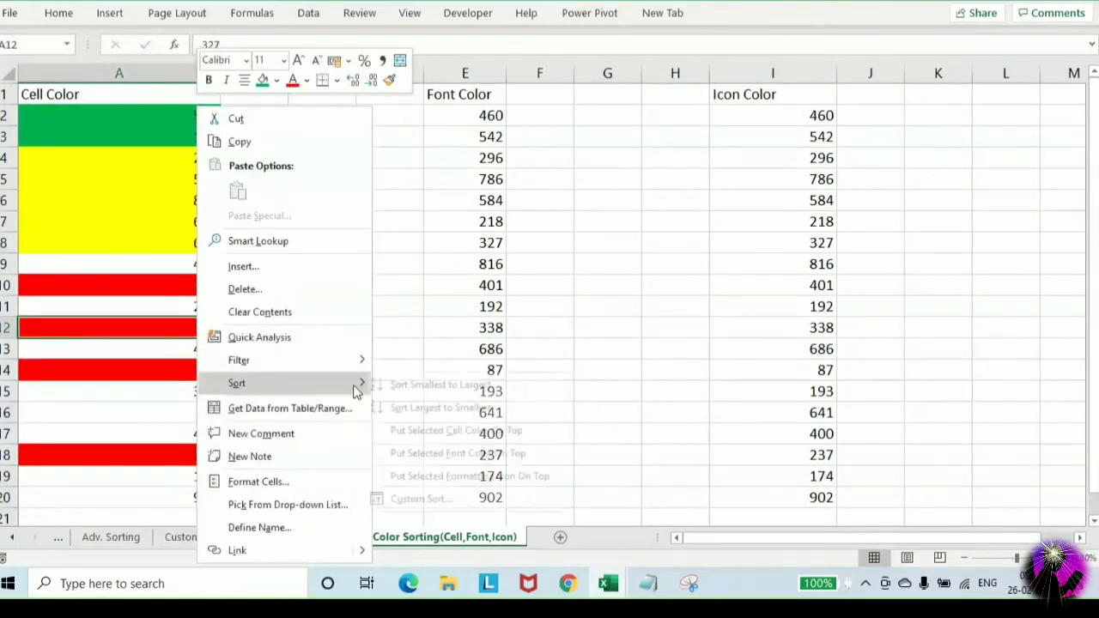
pyautogui.click(453, 432)
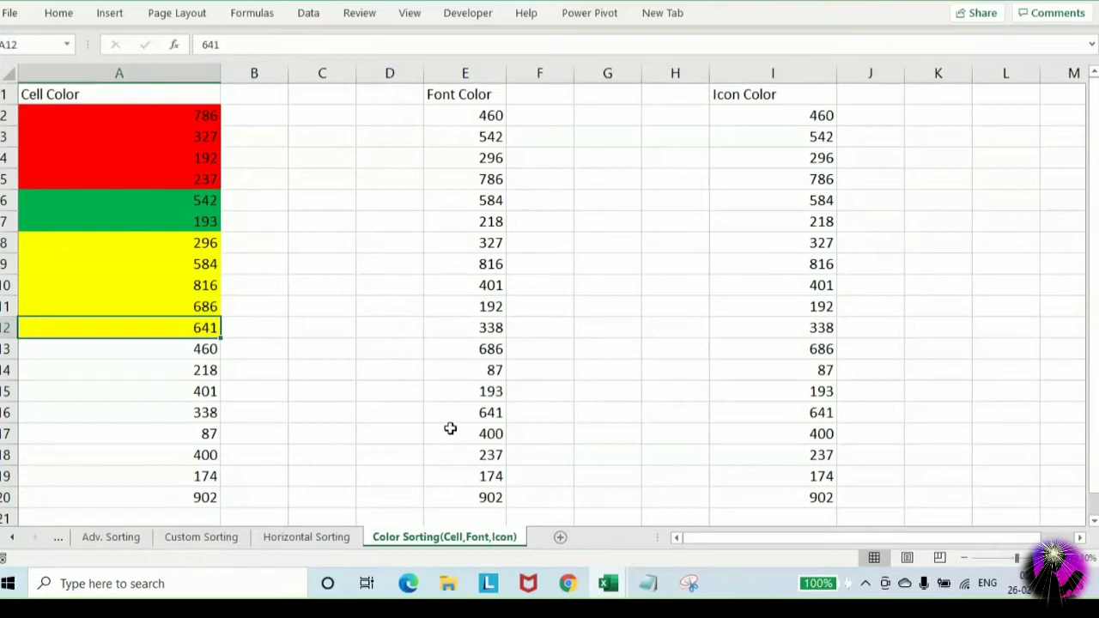
# Custom-sort the Cell Color list by cell color with red On Top, adding a second cell color level with green On Bottom
pyautogui.hotkey('alt', 'd')
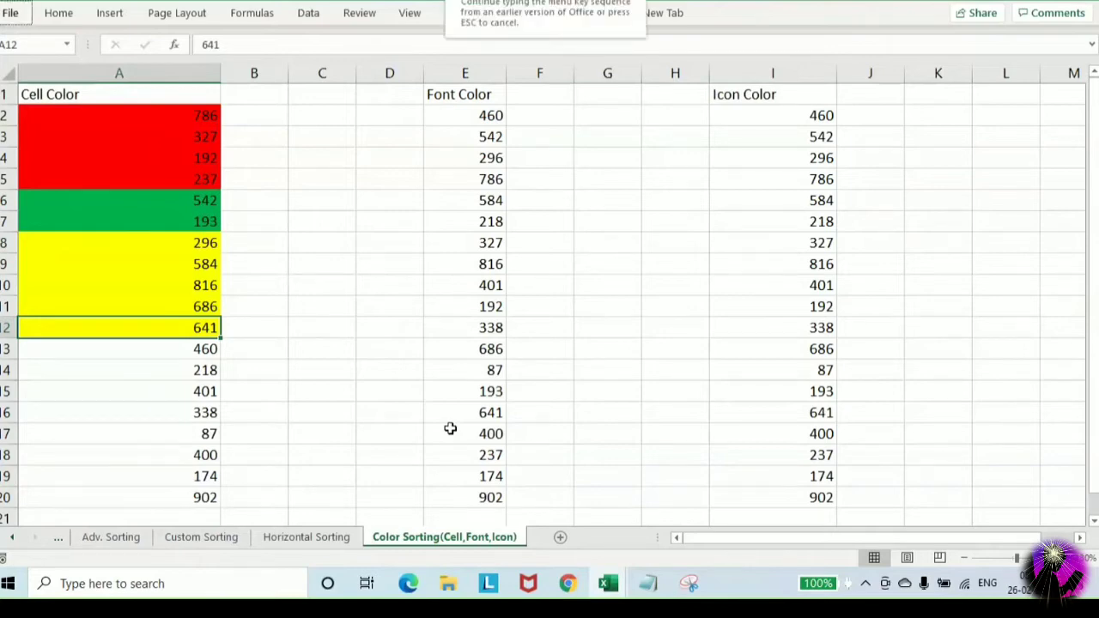
pyautogui.press('s')
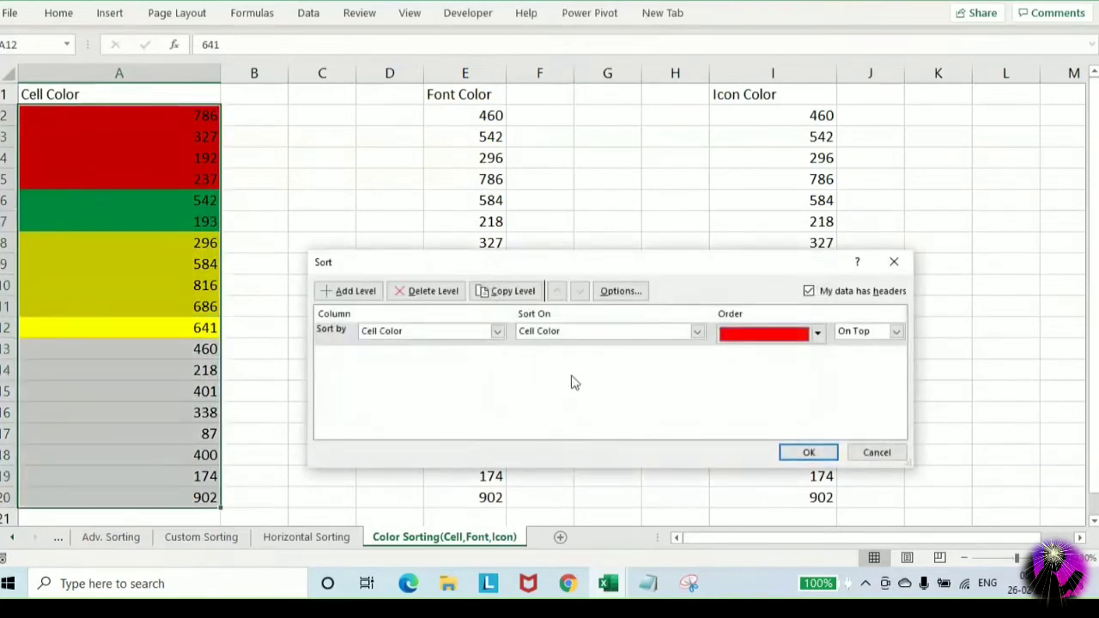
pyautogui.click(348, 290)
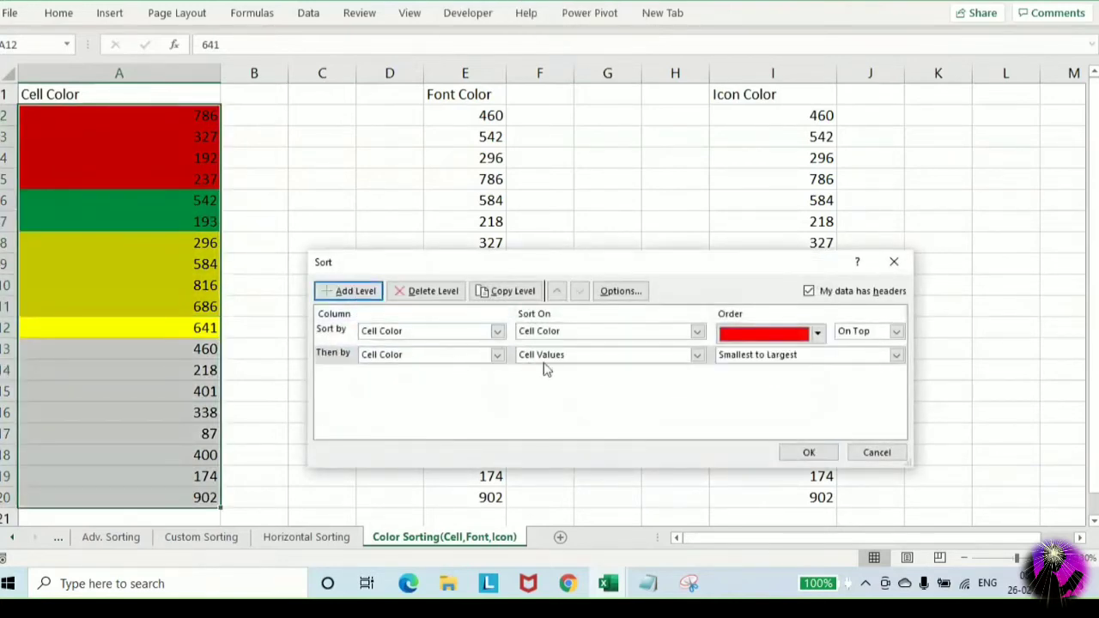
pyautogui.click(567, 359)
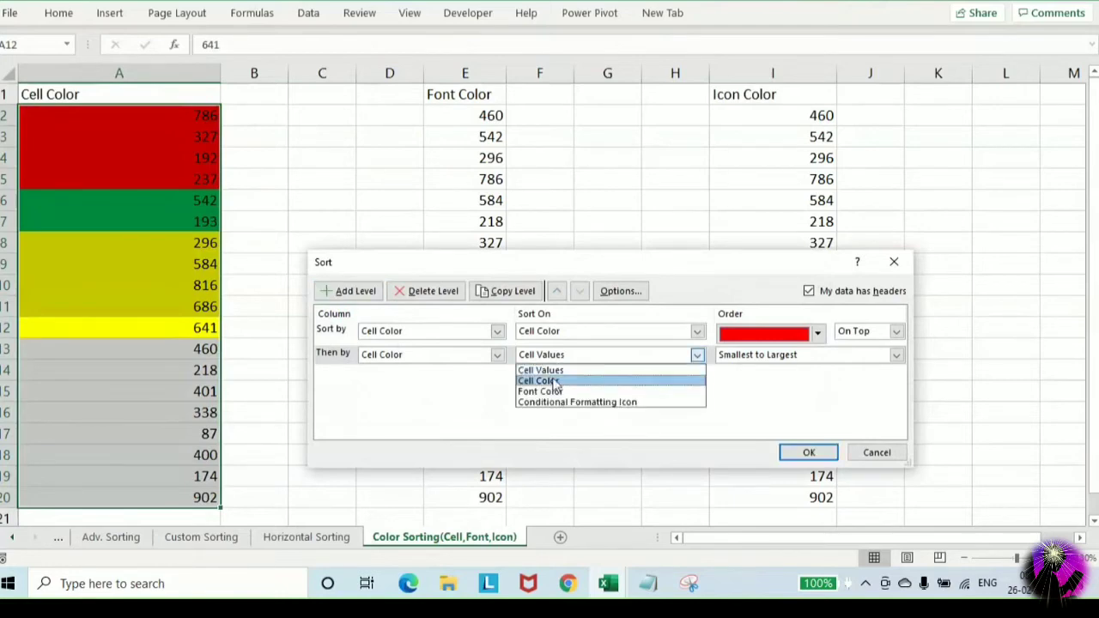
pyautogui.click(541, 380)
pyautogui.click(818, 358)
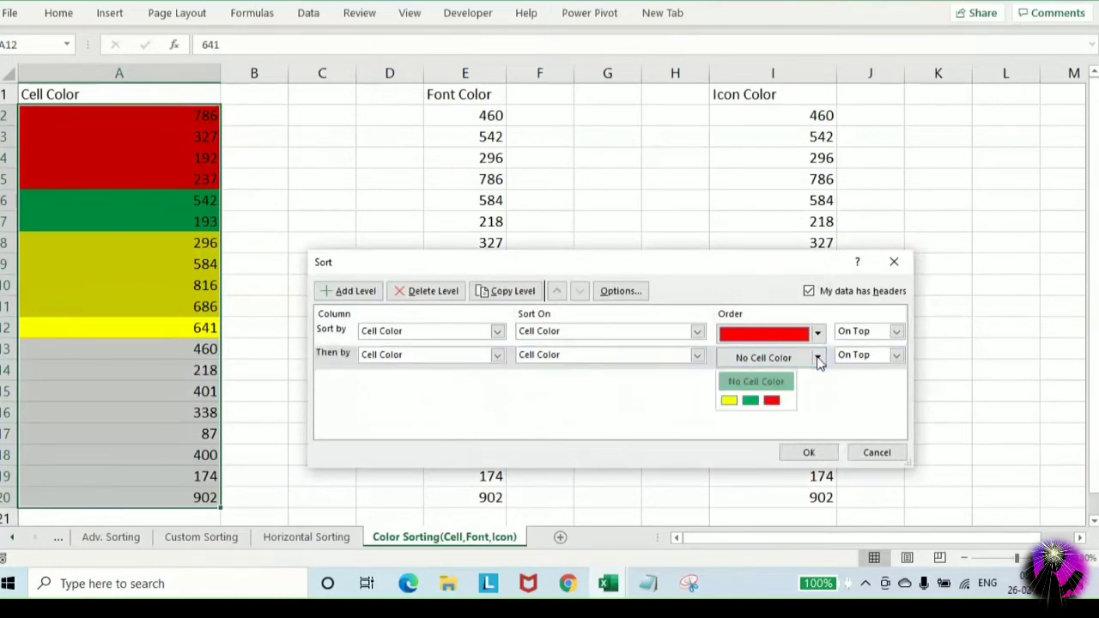
pyautogui.click(749, 400)
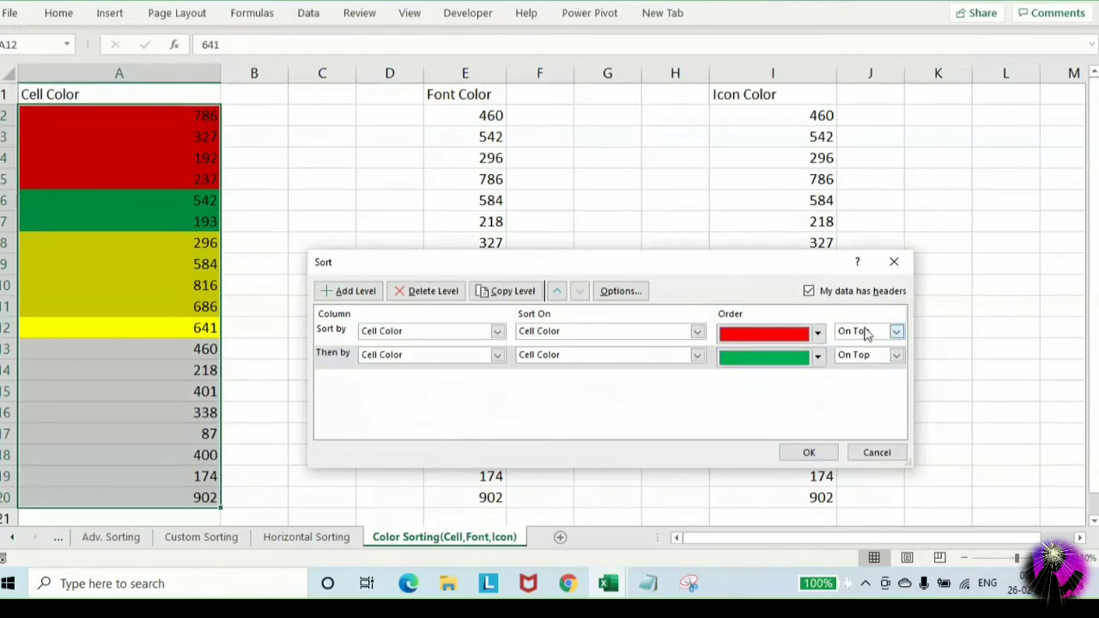
pyautogui.click(859, 356)
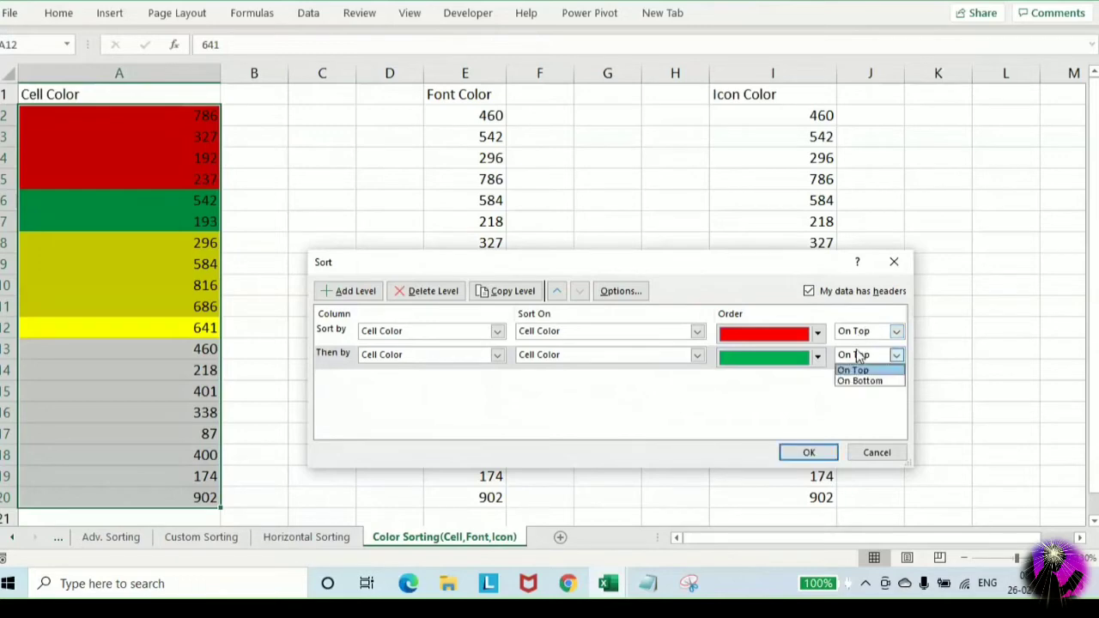
pyautogui.click(859, 381)
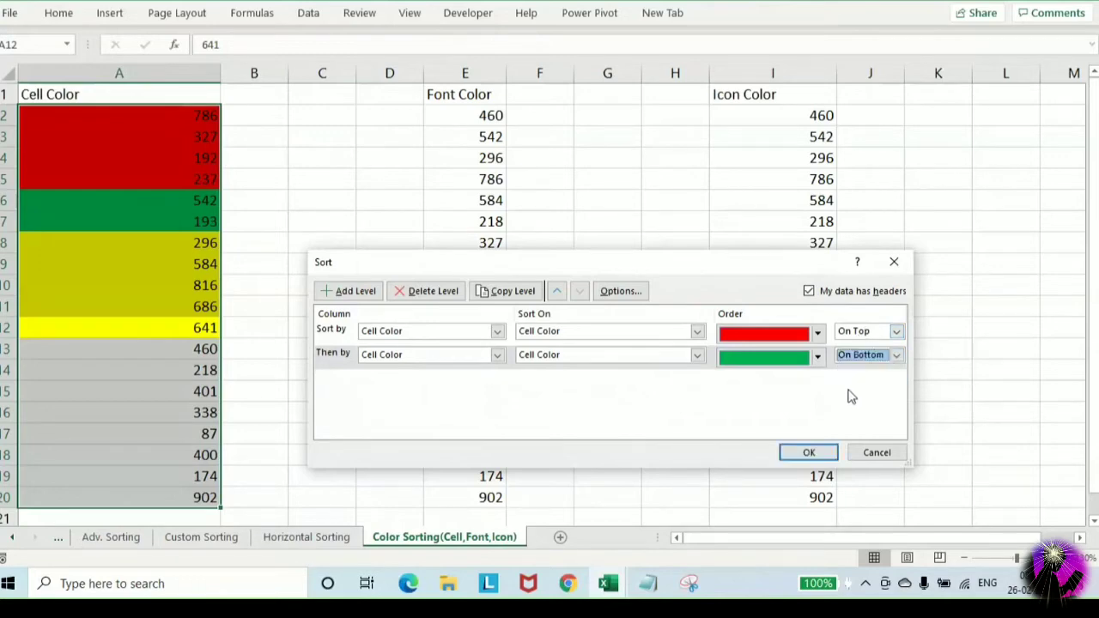
pyautogui.click(808, 452)
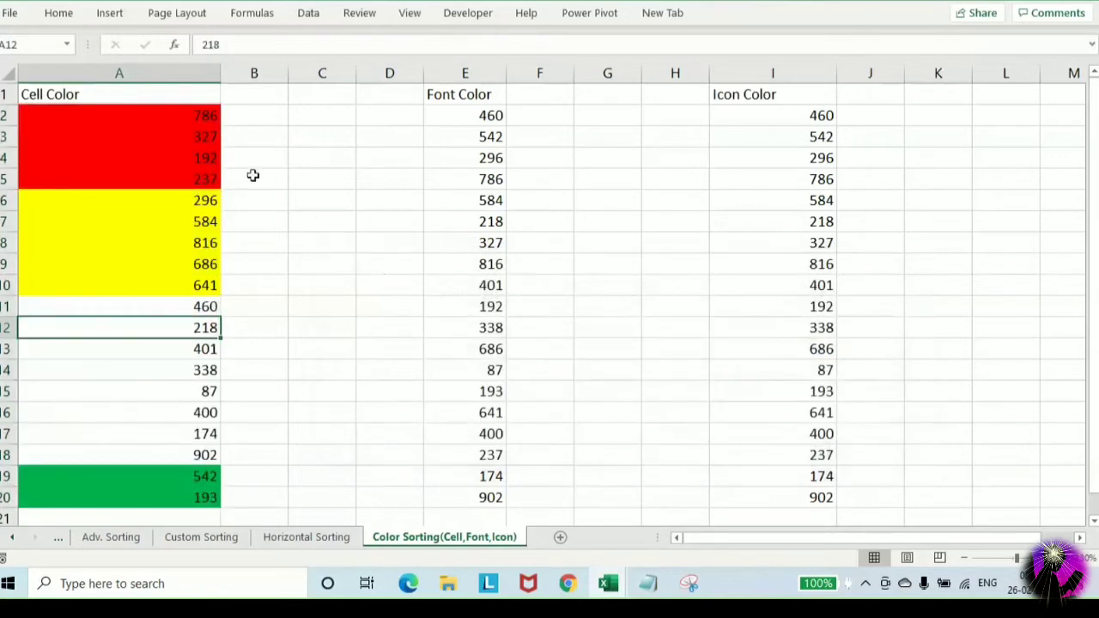
# Examine the positions of the red and green groups in the sorted Cell Color list
pyautogui.moveTo(207, 116); pyautogui.dragTo(206, 177)
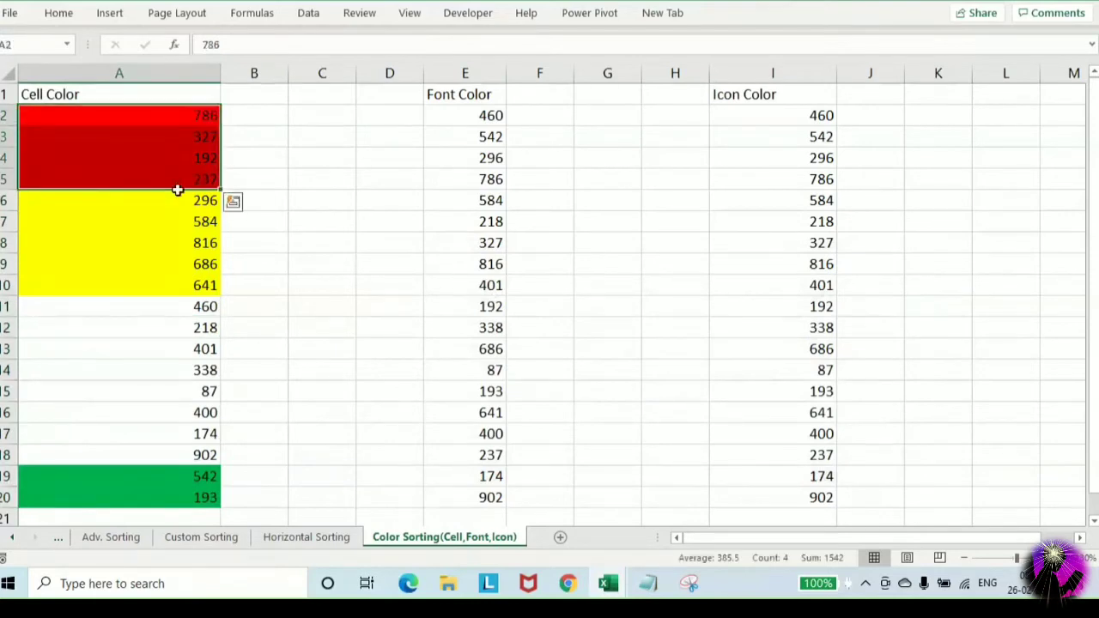
pyautogui.scroll(-2, 198, 335)
pyautogui.moveTo(197, 358); pyautogui.dragTo(57, 375)
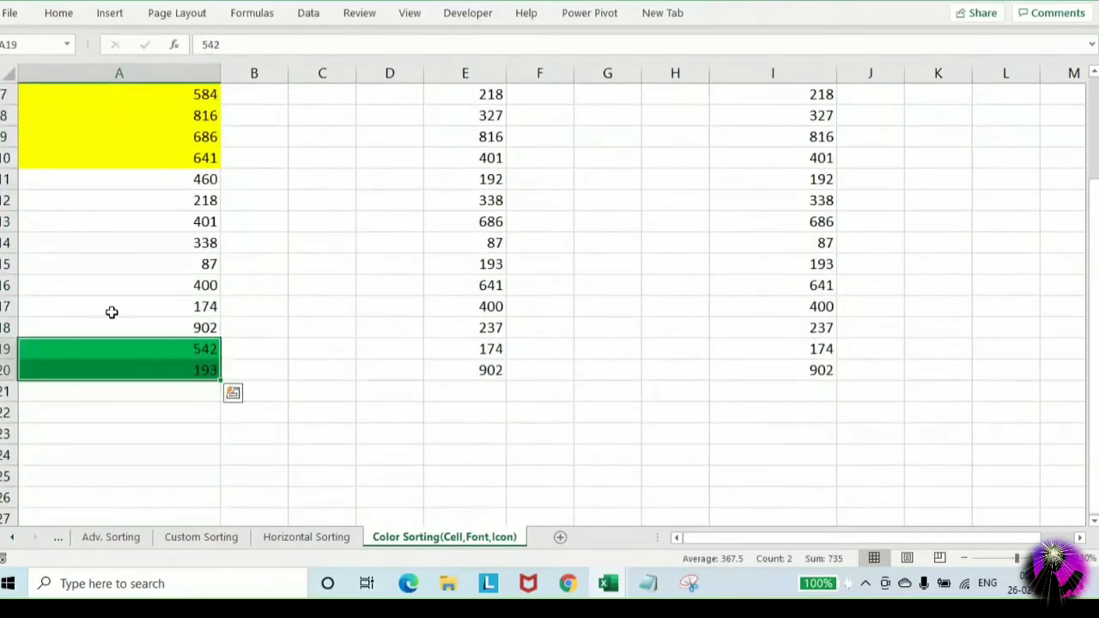
pyautogui.scroll(1, 219, 296)
pyautogui.scroll(2, 219, 296)
pyautogui.click(250, 218)
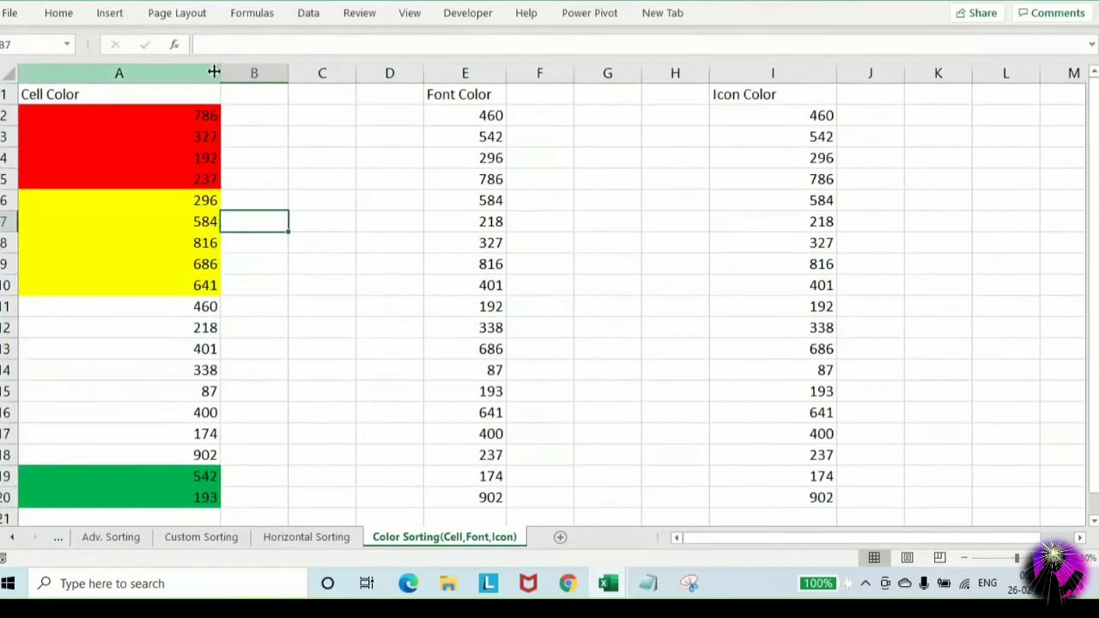
# Narrow column A to less than half its width so it just fits the Cell Color header
pyautogui.moveTo(219, 73); pyautogui.dragTo(107, 74)
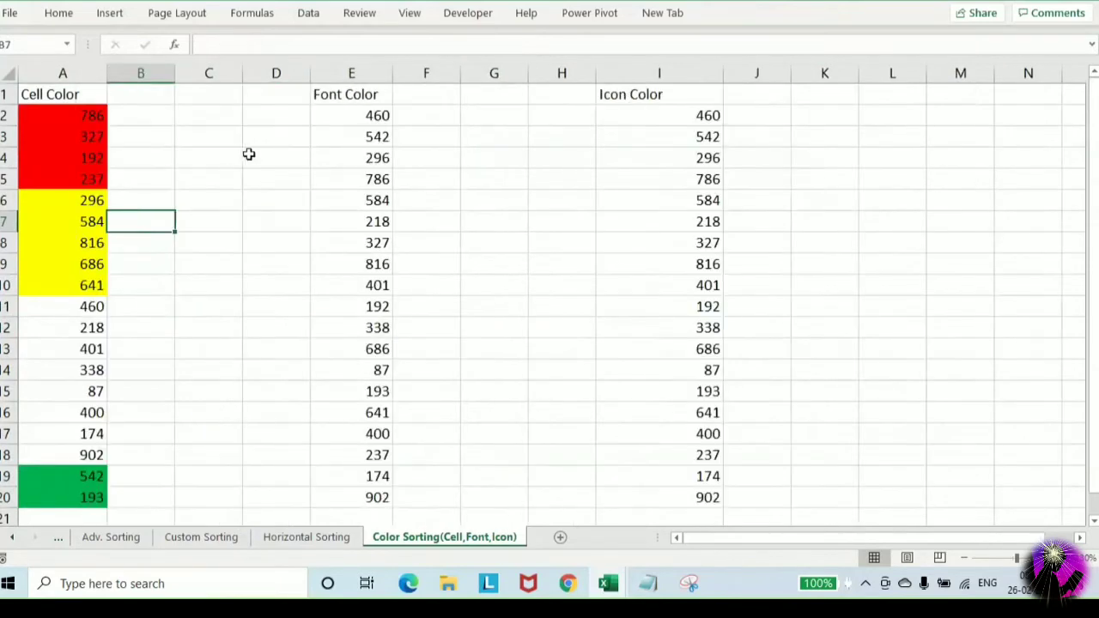
pyautogui.click(248, 154)
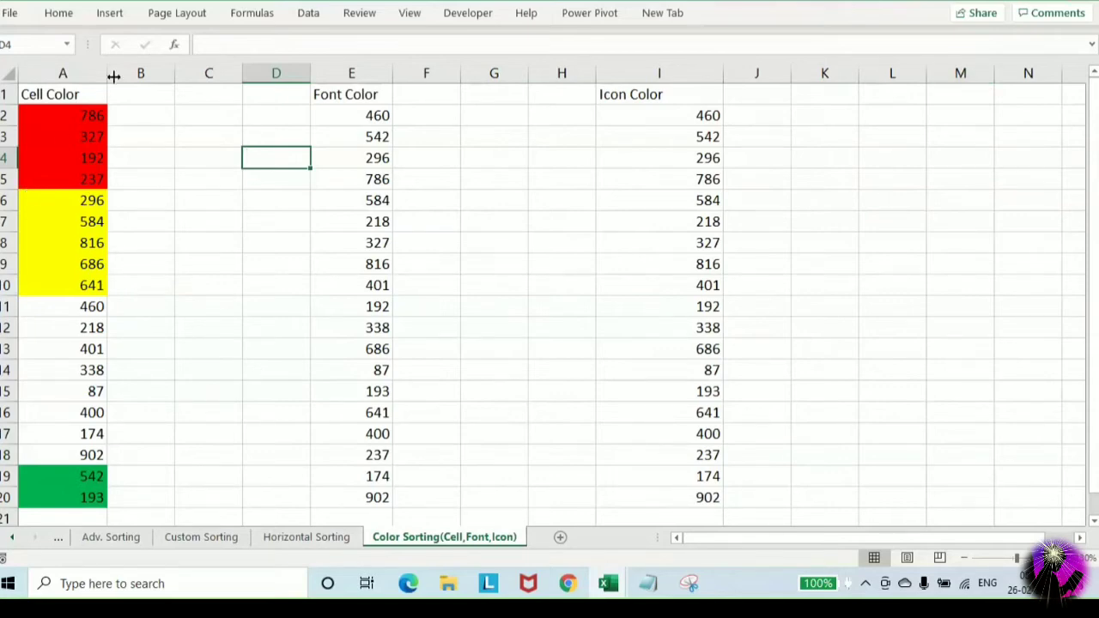
pyautogui.moveTo(106, 72); pyautogui.dragTo(90, 72)
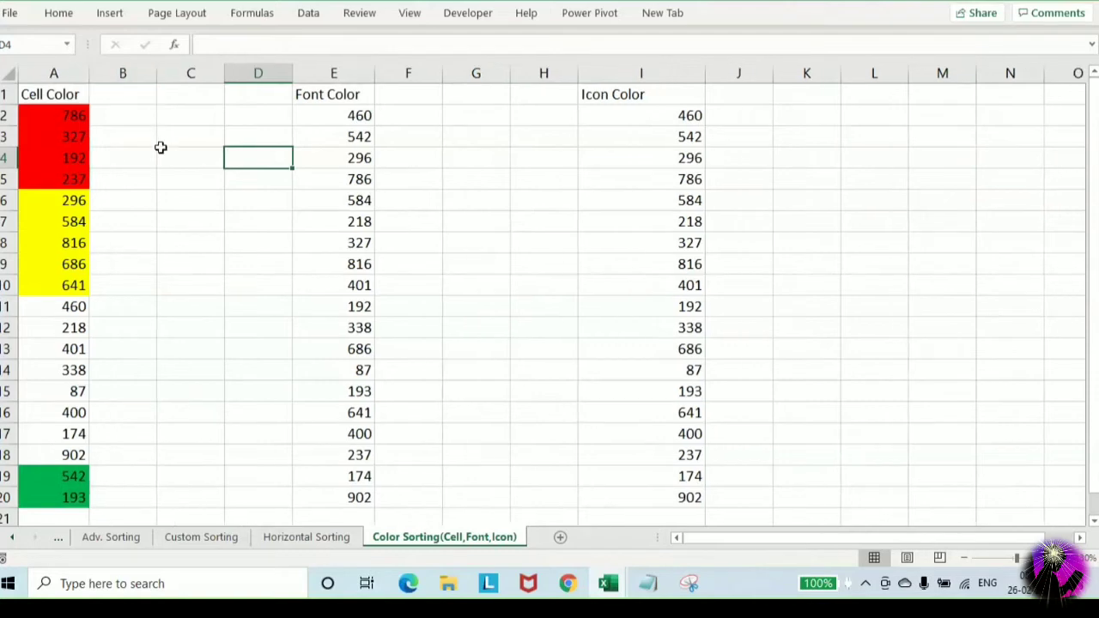
pyautogui.click(161, 153)
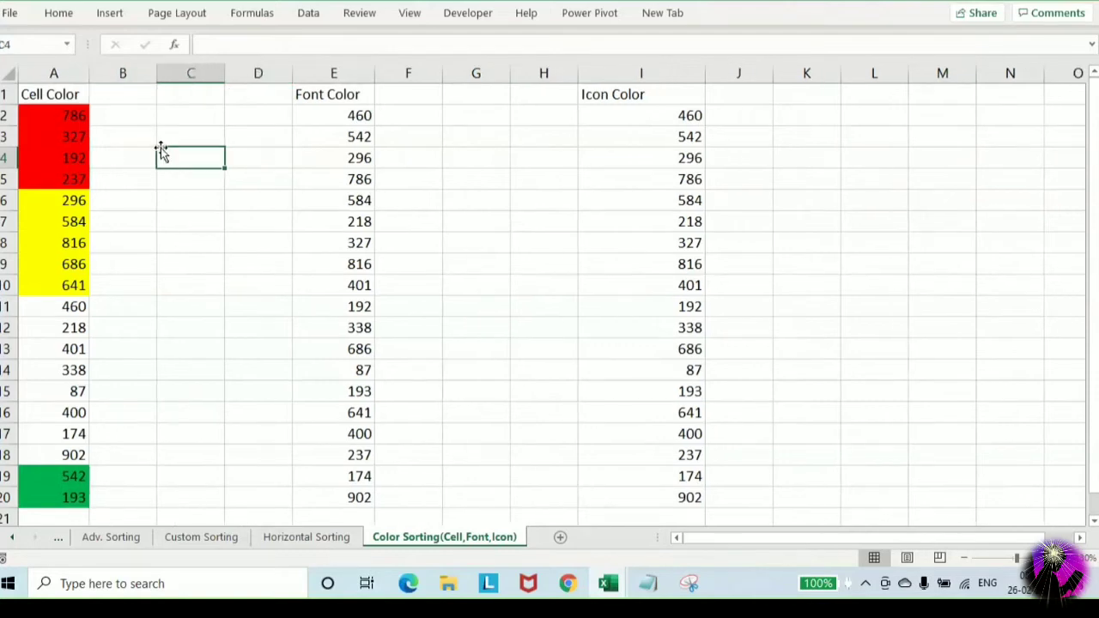
# Apply a red font color to cells E3, E6, E10 and E16 in the Font Color list
pyautogui.click(365, 140)
pyautogui.keyDown('ctrl'); pyautogui.click(350, 204); pyautogui.keyUp('ctrl')
pyautogui.keyDown('ctrl'); pyautogui.click(349, 277); pyautogui.keyUp('ctrl')
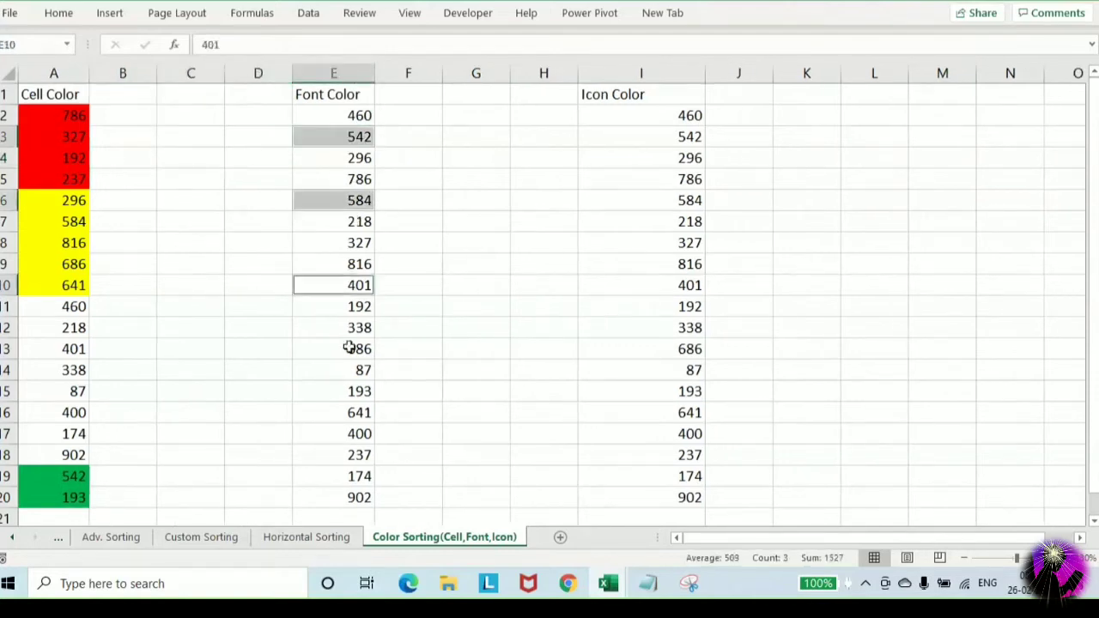
pyautogui.keyDown('ctrl'); pyautogui.click(350, 416); pyautogui.keyUp('ctrl')
pyautogui.click(58, 12)
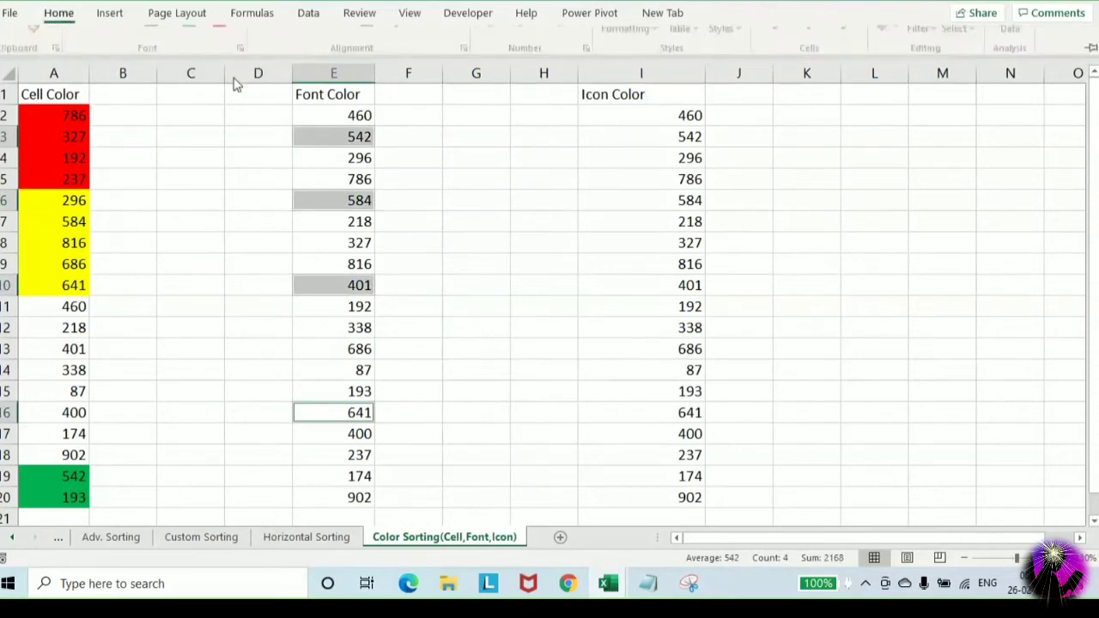
pyautogui.click(222, 71)
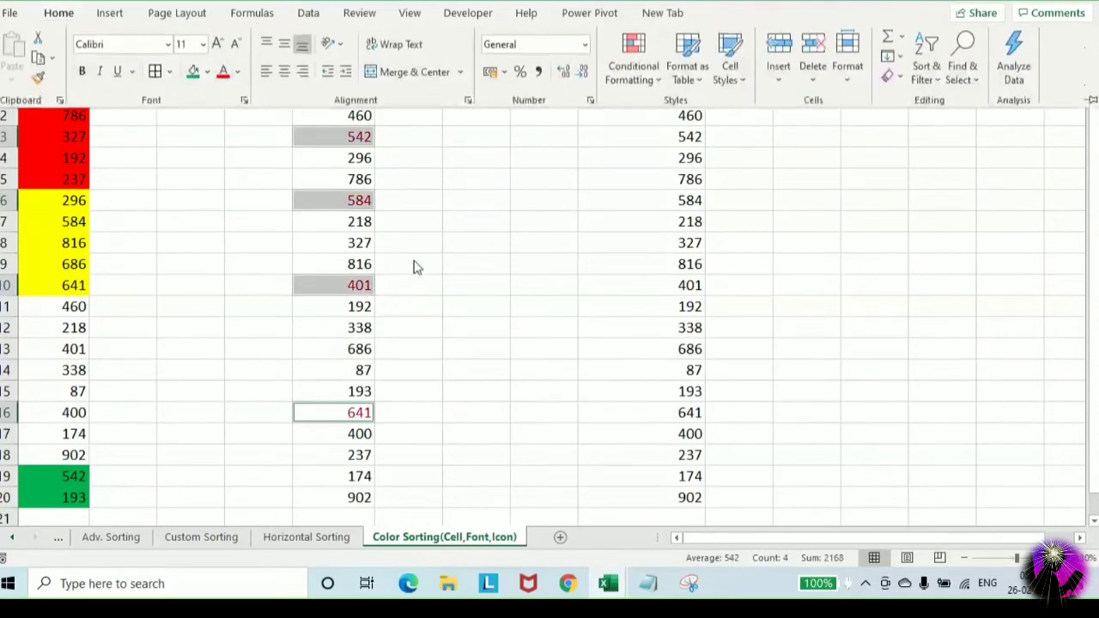
# Apply a blue font color to cells E8, E13 and E18 in the Font Color list
pyautogui.click(365, 244)
pyautogui.keyDown('ctrl'); pyautogui.click(358, 348); pyautogui.keyUp('ctrl')
pyautogui.keyDown('ctrl'); pyautogui.click(360, 453); pyautogui.keyUp('ctrl')
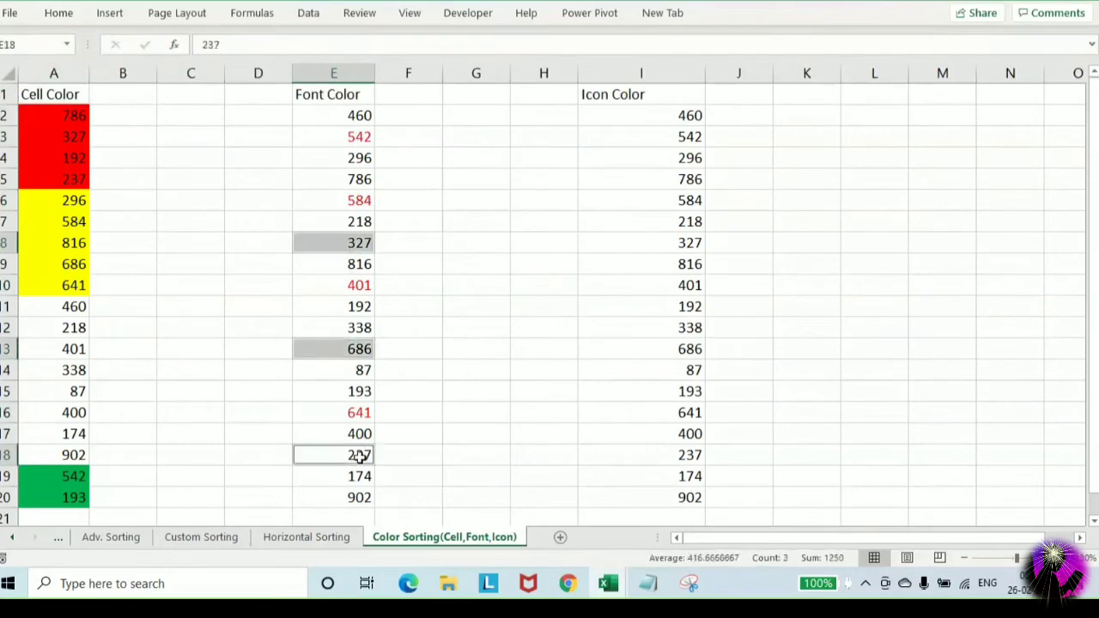
pyautogui.click(58, 12)
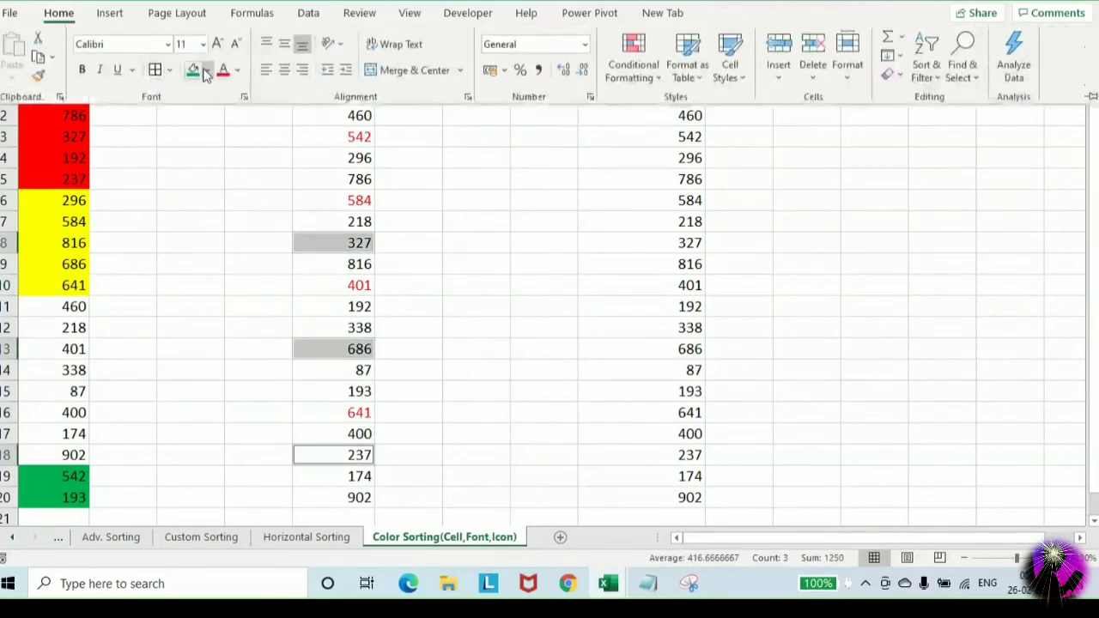
pyautogui.click(207, 69)
pyautogui.click(289, 222)
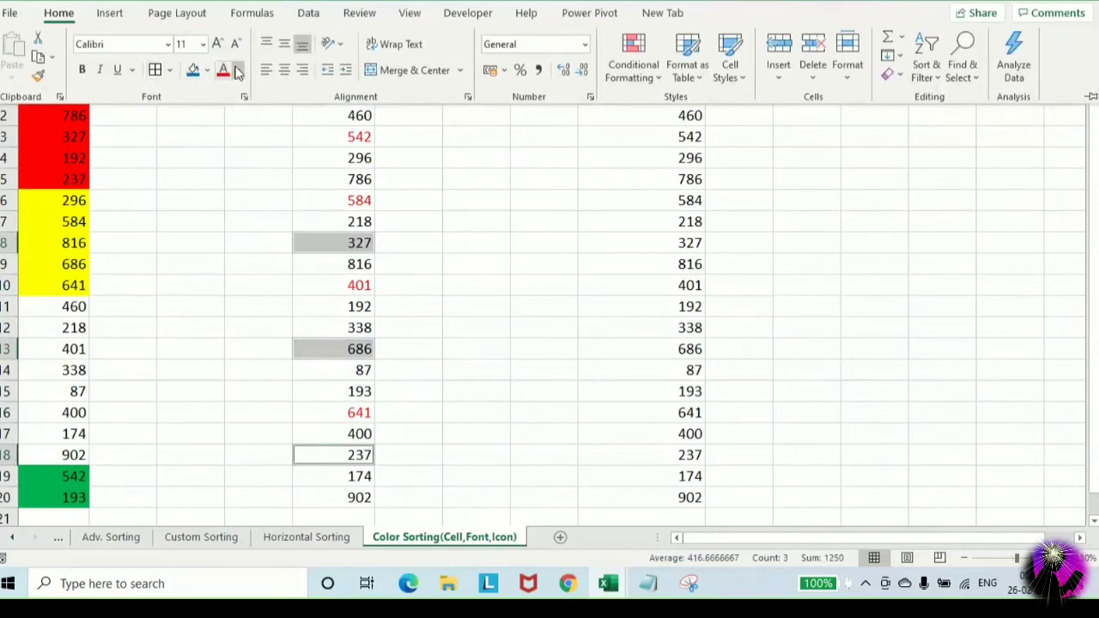
pyautogui.click(237, 70)
pyautogui.click(321, 249)
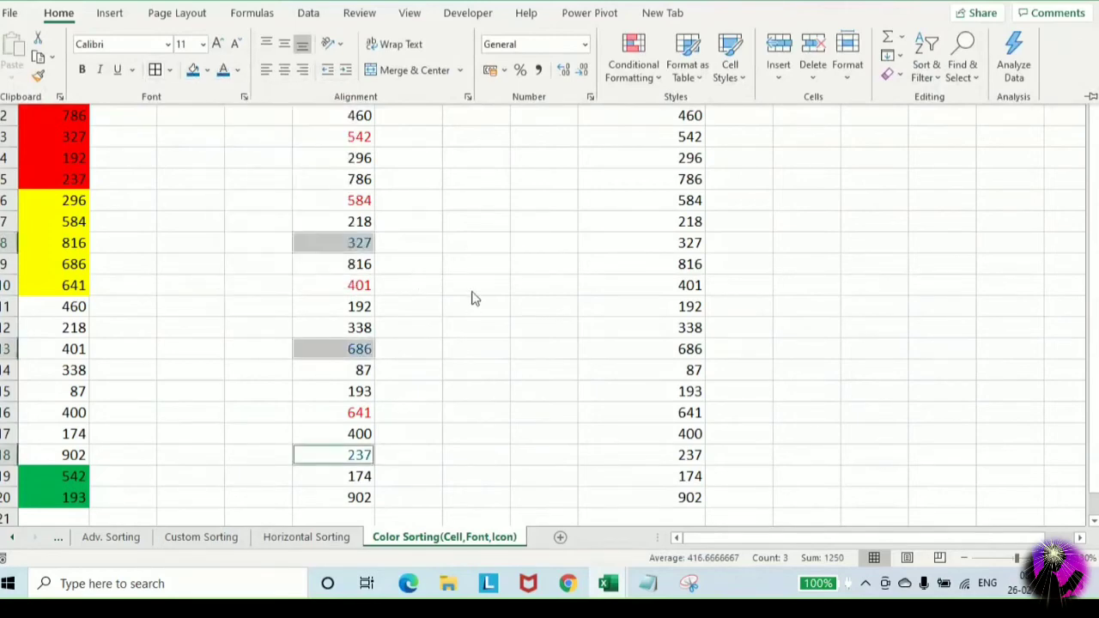
pyautogui.click(358, 179)
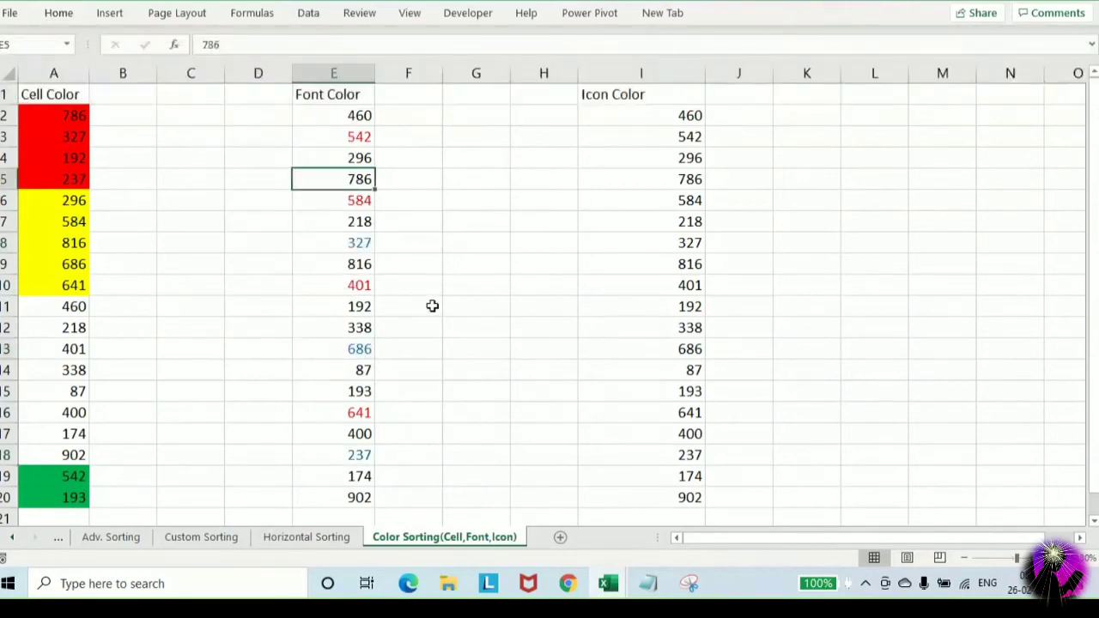
# Sort the Font Color list by the font color of blue cell E13, putting the blue values on top
pyautogui.rightClick(356, 350)
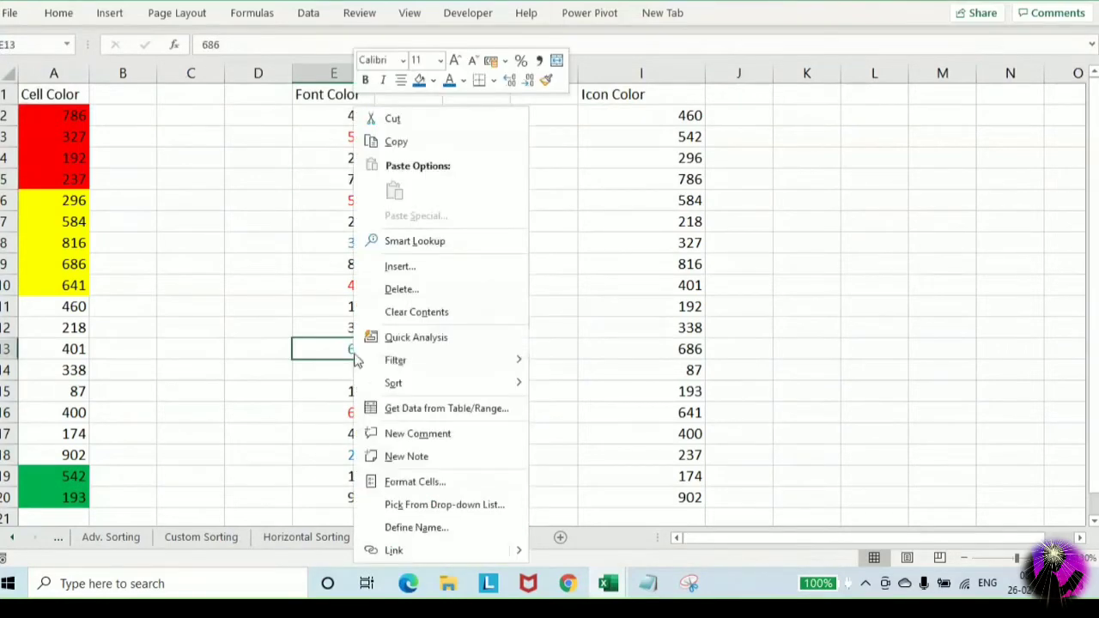
pyautogui.moveTo(383, 387)
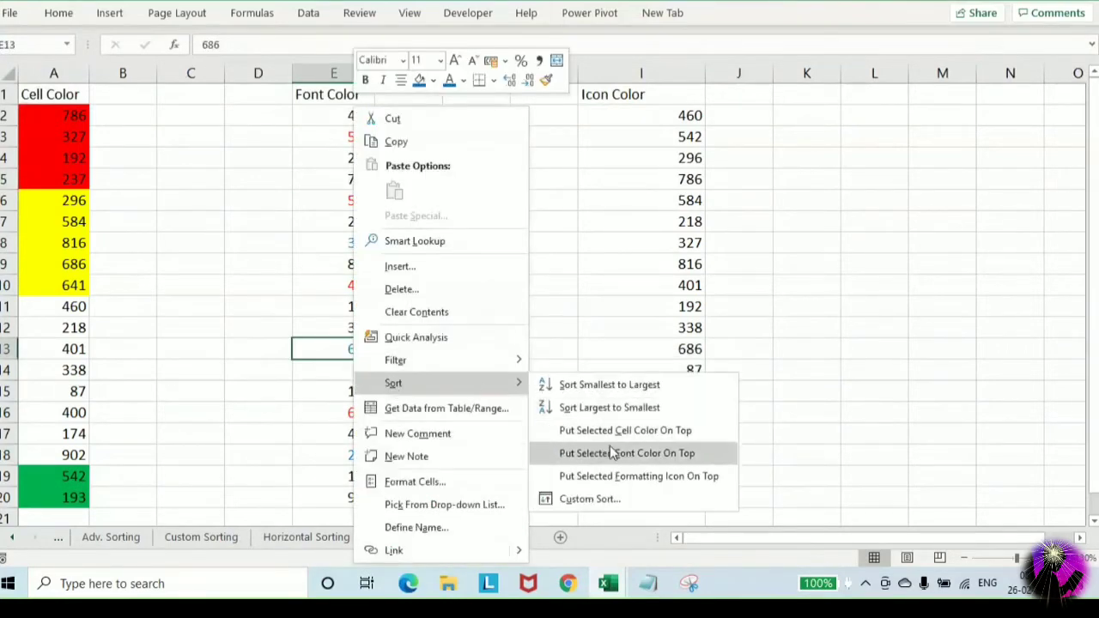
pyautogui.click(616, 448)
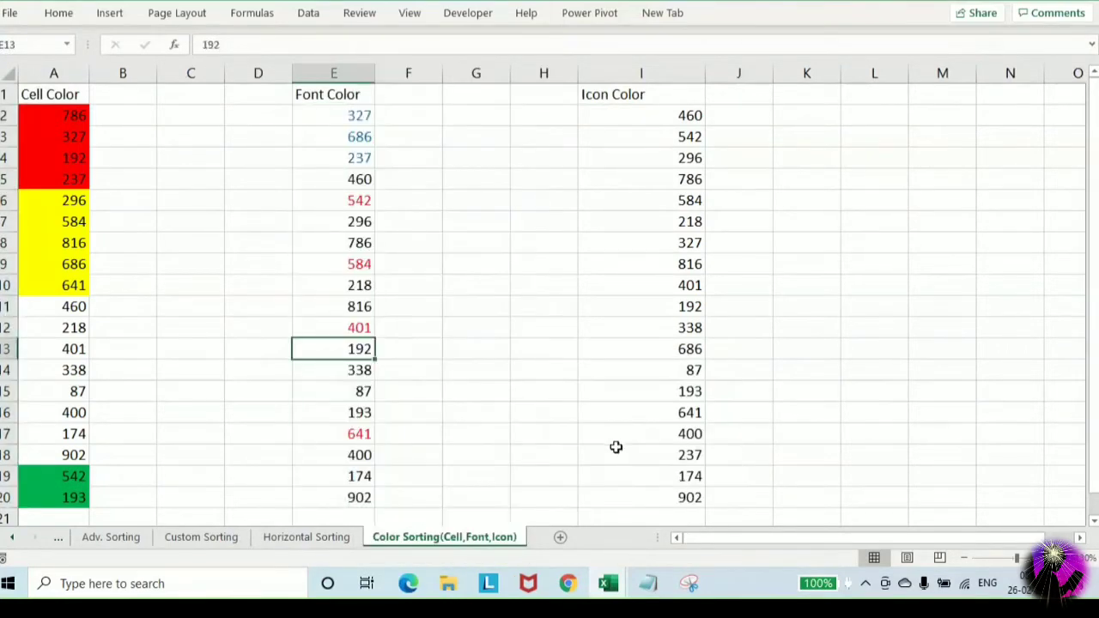
# Sort the Font Color list by the font color of red cell E9, putting the red values on top
pyautogui.rightClick(356, 263)
pyautogui.moveTo(496, 387)
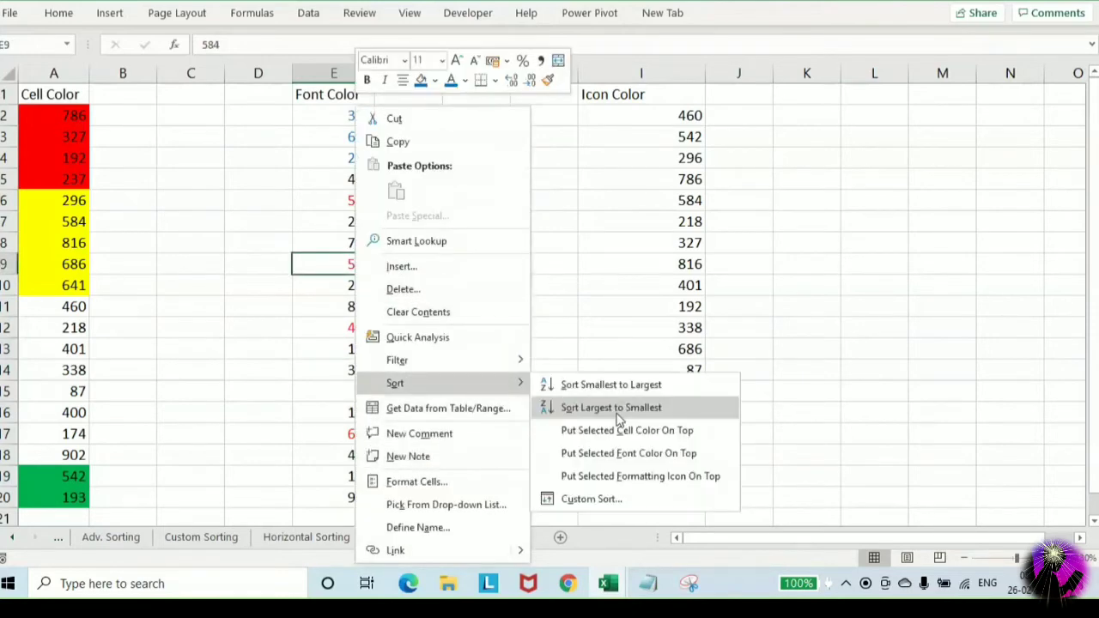
pyautogui.click(623, 453)
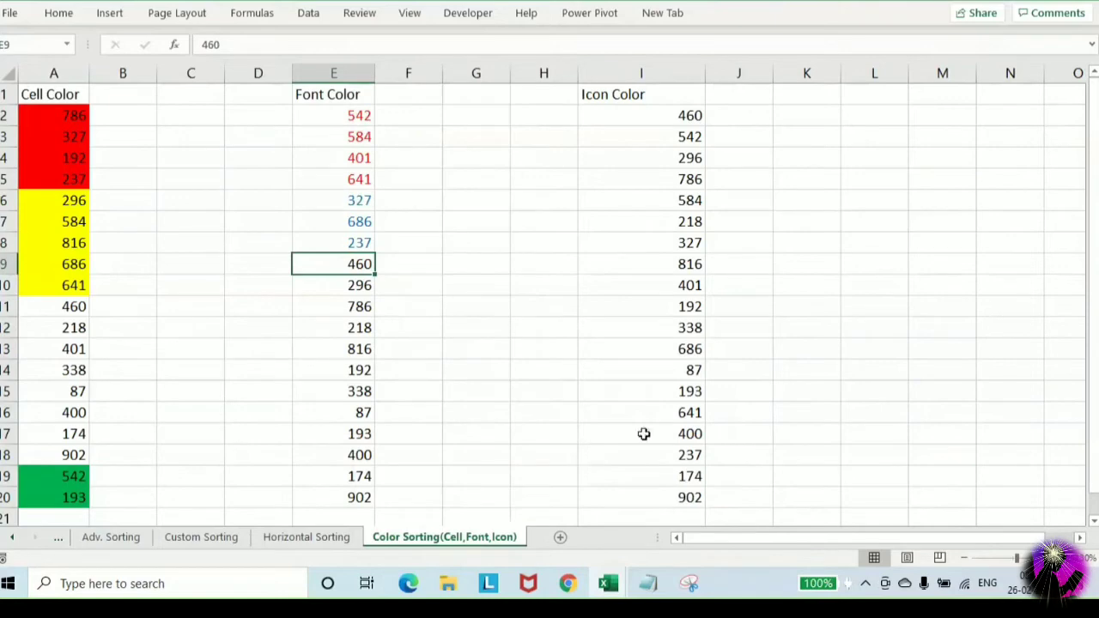
# Apply the conditional formatting icon set with circled check, exclamation and cross symbols to the Icon Color values in I2:I20
pyautogui.moveTo(689, 117); pyautogui.dragTo(675, 494)
pyautogui.click(60, 16)
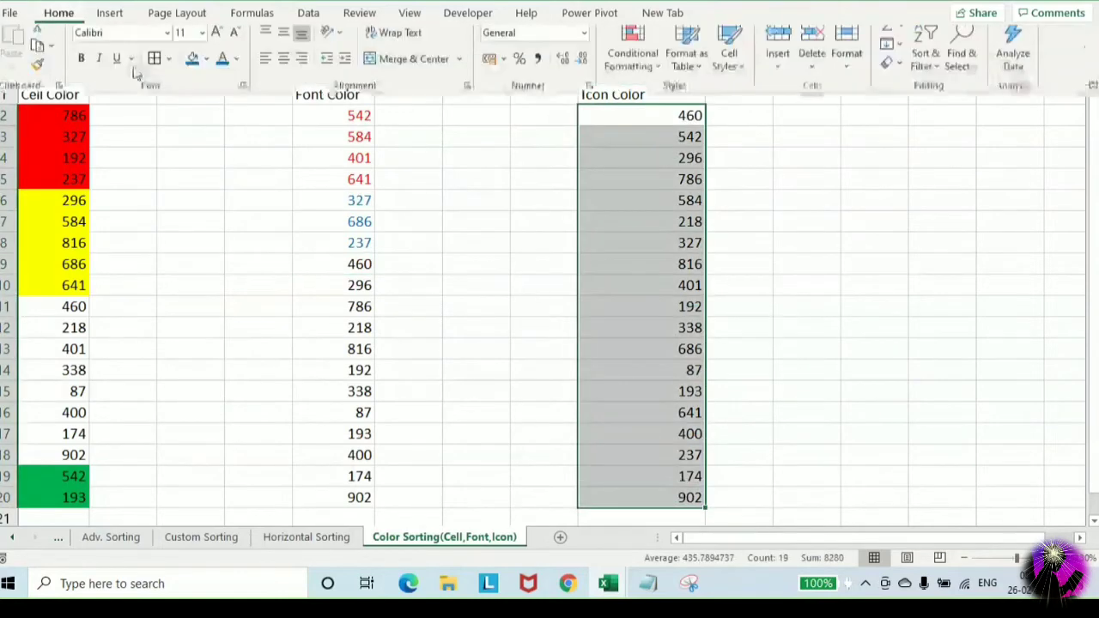
pyautogui.click(633, 64)
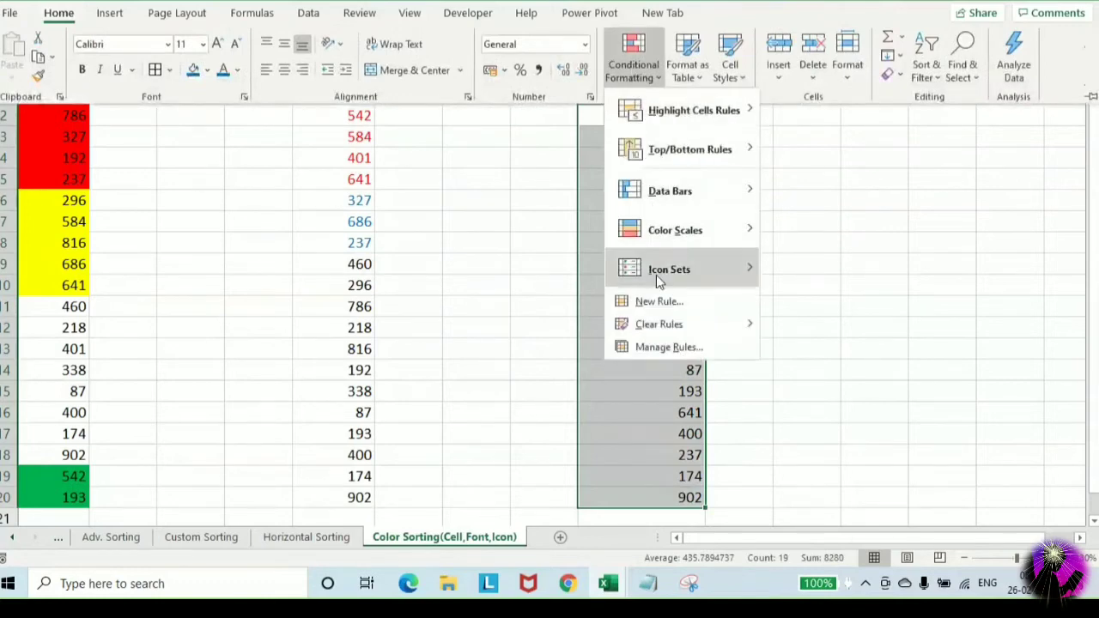
pyautogui.moveTo(656, 273)
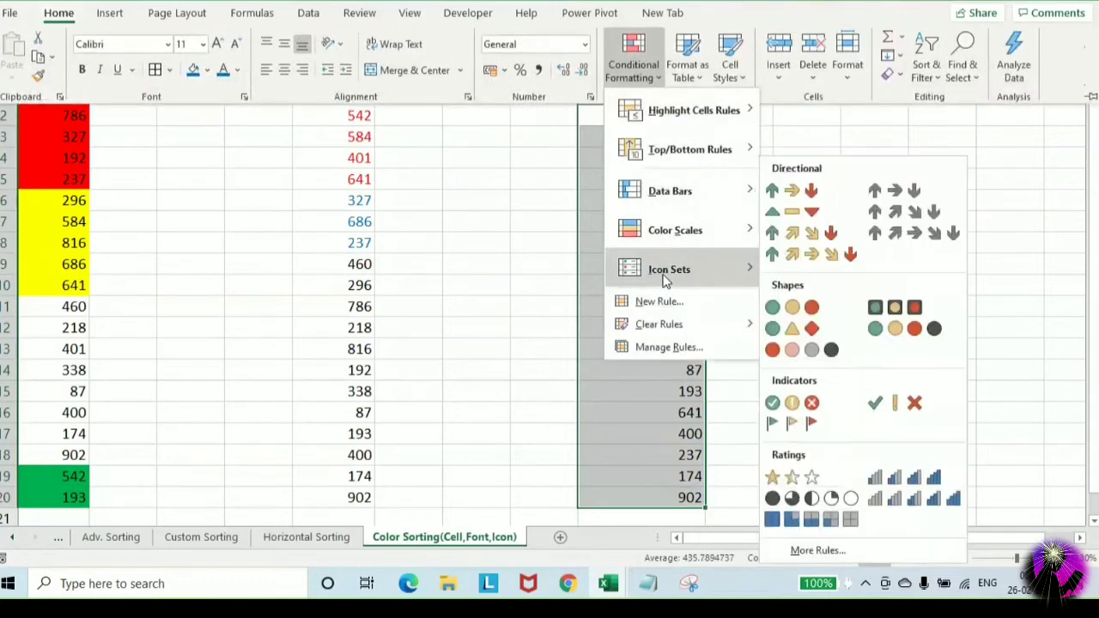
pyautogui.click(809, 396)
pyautogui.click(854, 371)
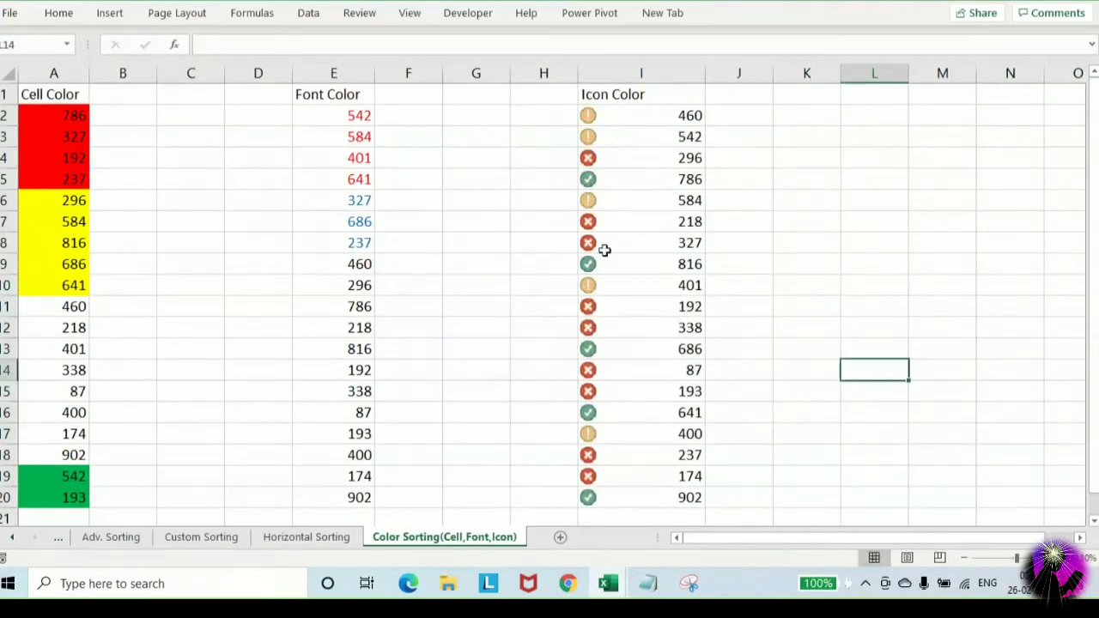
# Sort the Icon Color list by the formatting icon of cell I7, putting the red crosses on top, and review that group
pyautogui.click(593, 222)
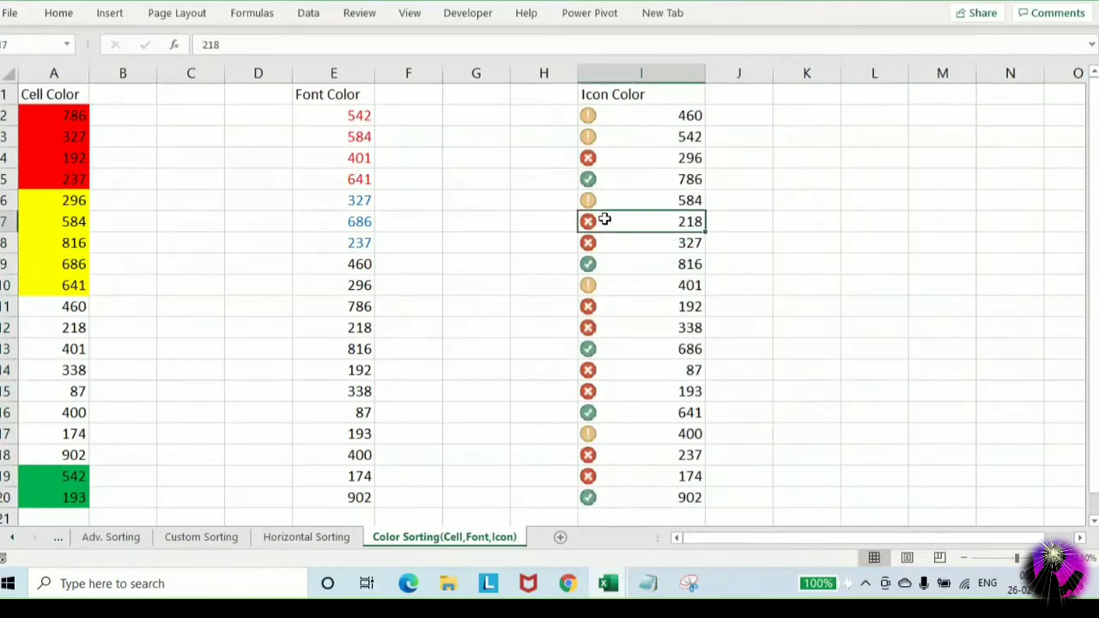
pyautogui.rightClick(601, 221)
pyautogui.moveTo(670, 385)
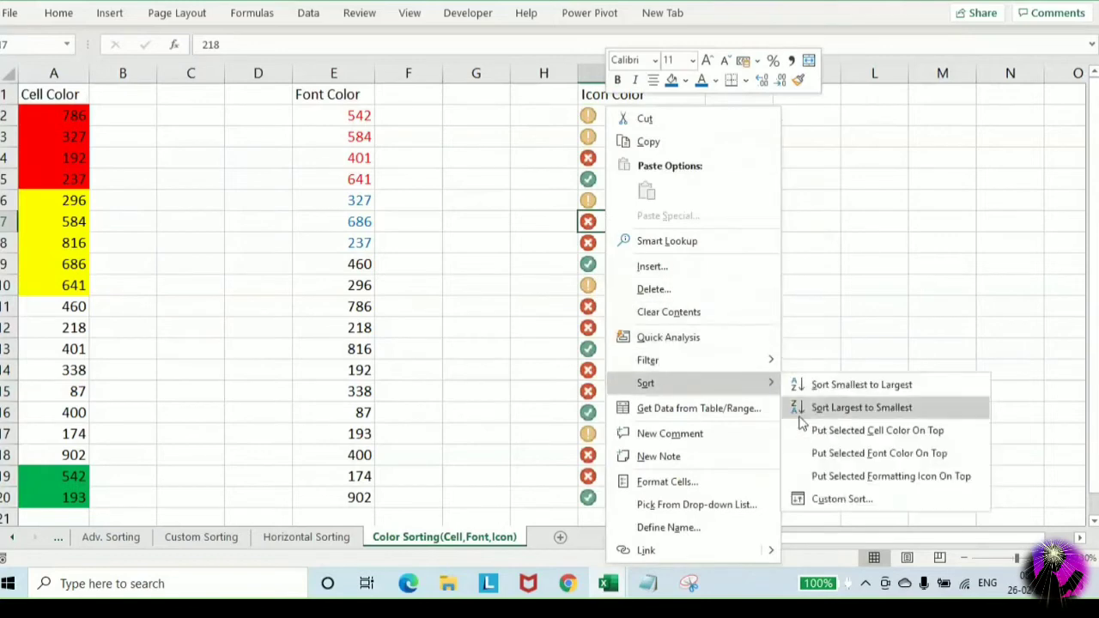
pyautogui.click(856, 474)
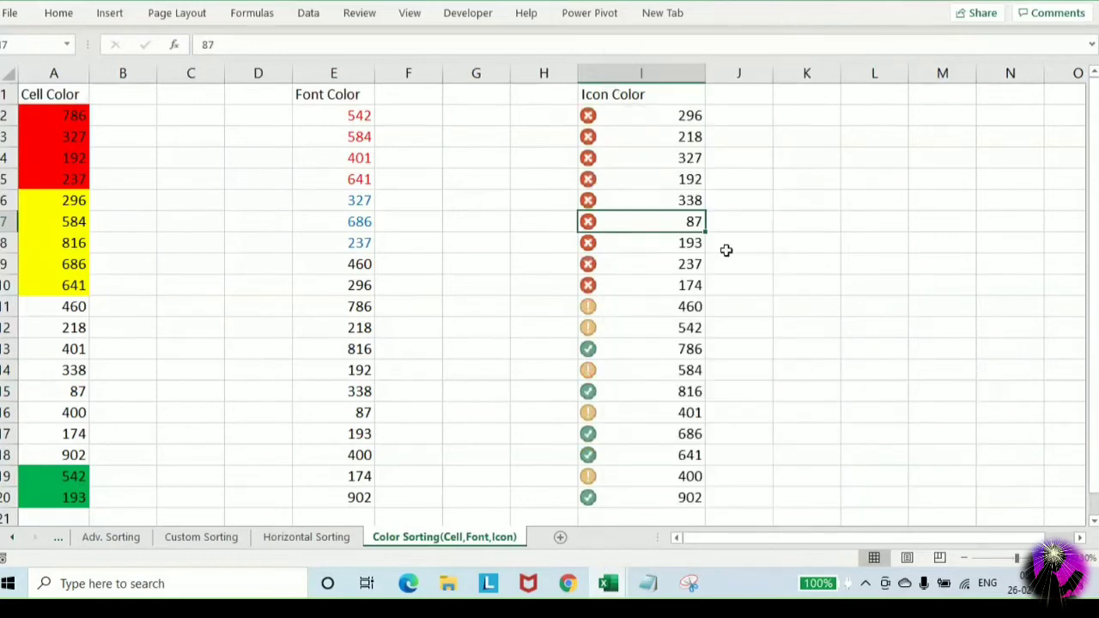
pyautogui.moveTo(601, 111); pyautogui.dragTo(615, 276)
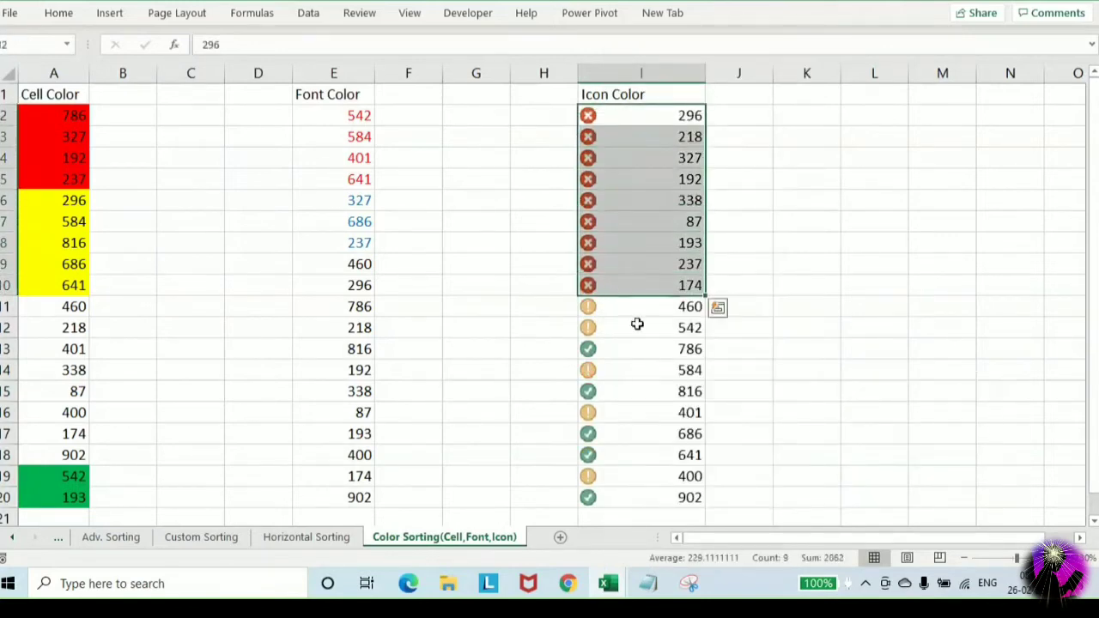
# Sort the Icon Color list by the formatting icon of cell I13, putting the green check marks on top
pyautogui.rightClick(678, 349)
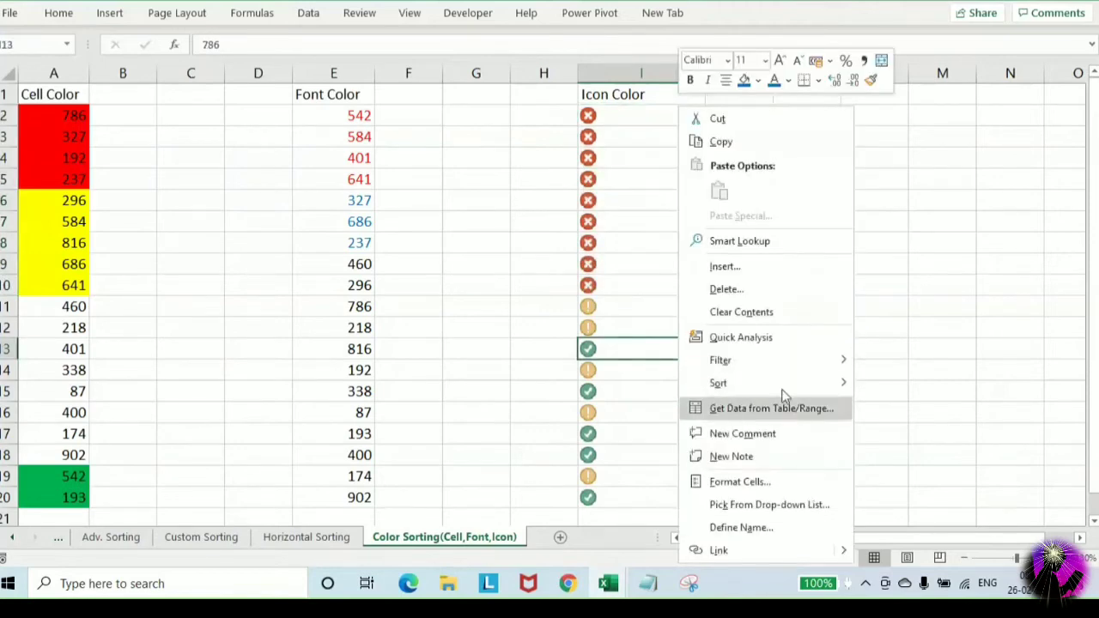
pyautogui.moveTo(785, 385)
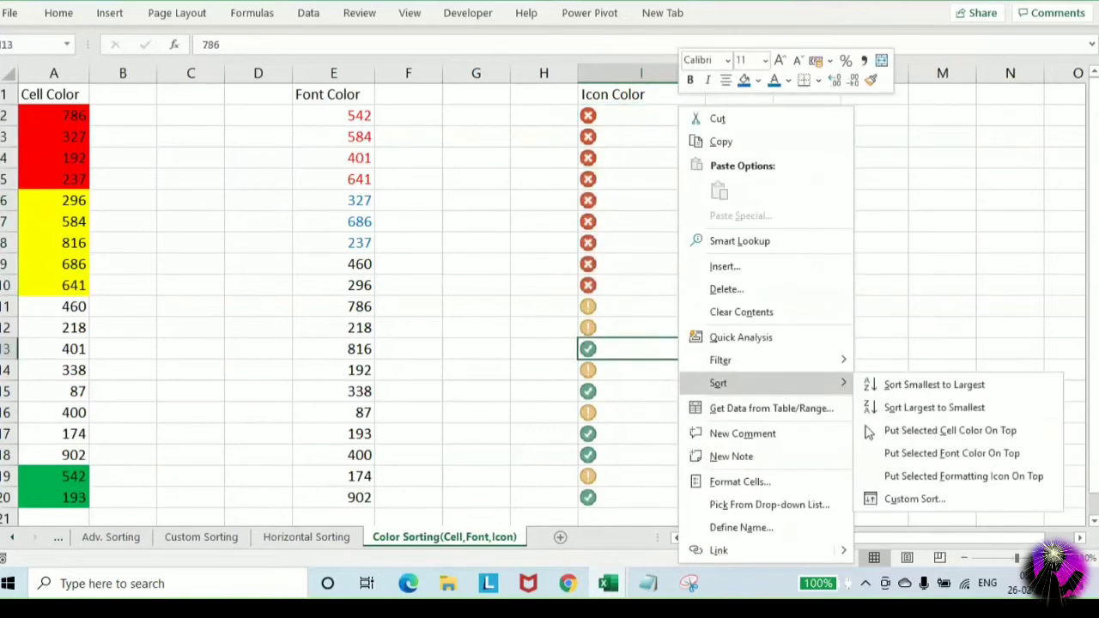
pyautogui.click(927, 477)
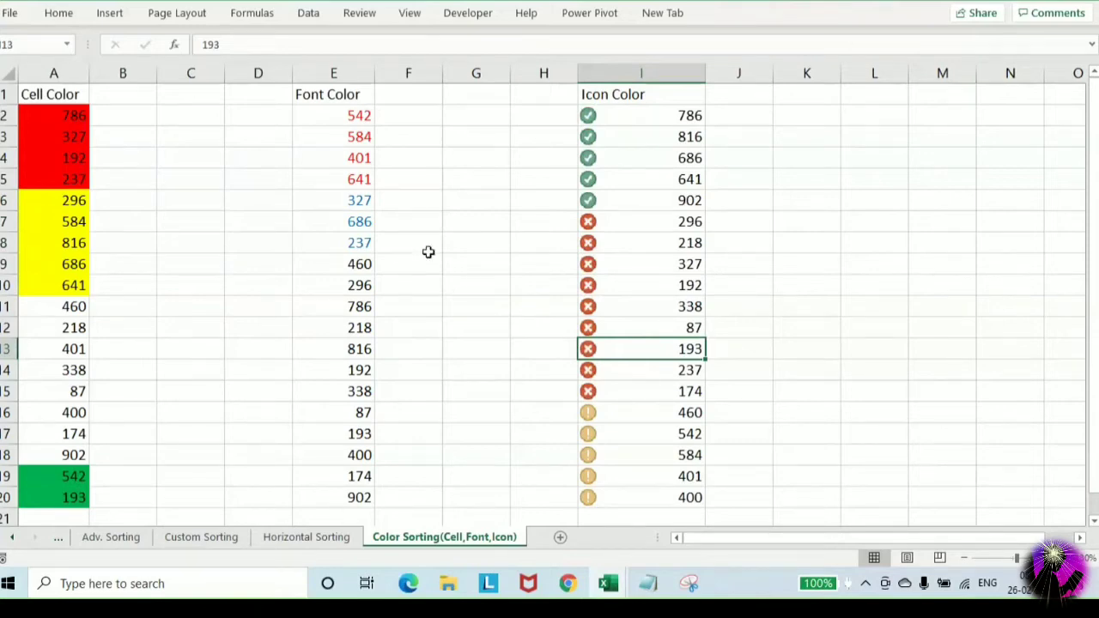
pyautogui.click(66, 116)
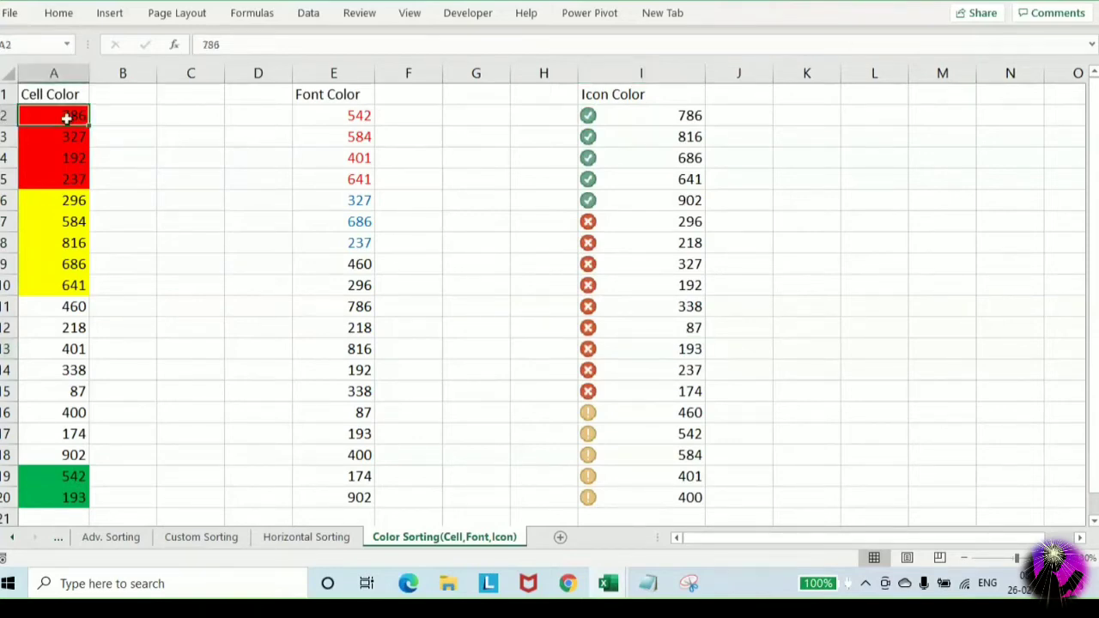
pyautogui.hotkey('alt', 'a')
pyautogui.press('s')
pyautogui.press('s')
pyautogui.moveTo(542, 258); pyautogui.dragTo(439, 112)
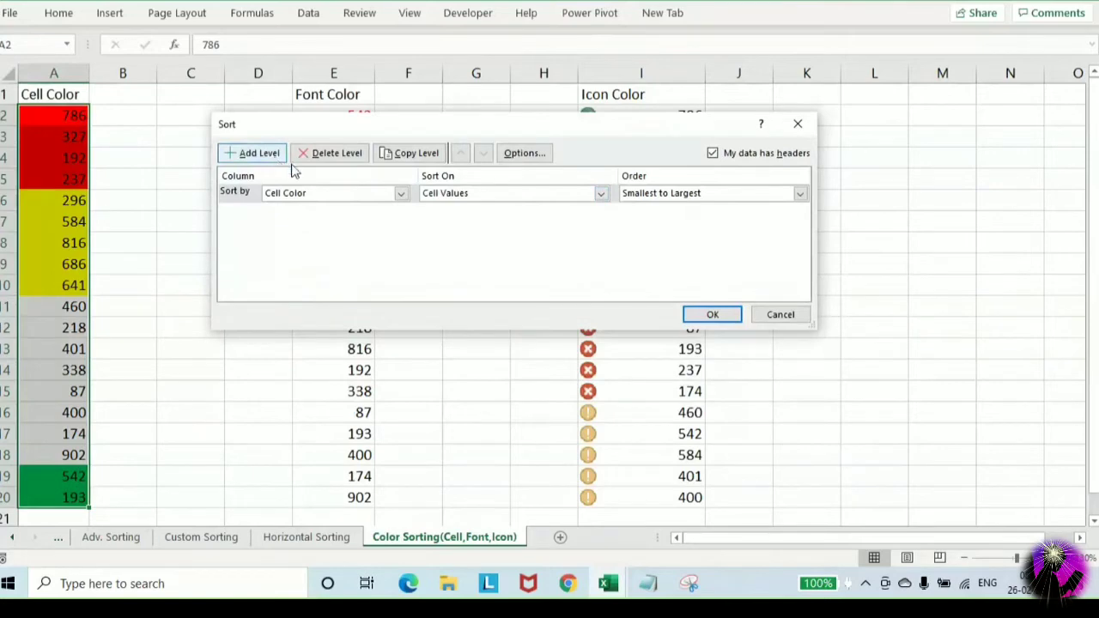
pyautogui.click(457, 195)
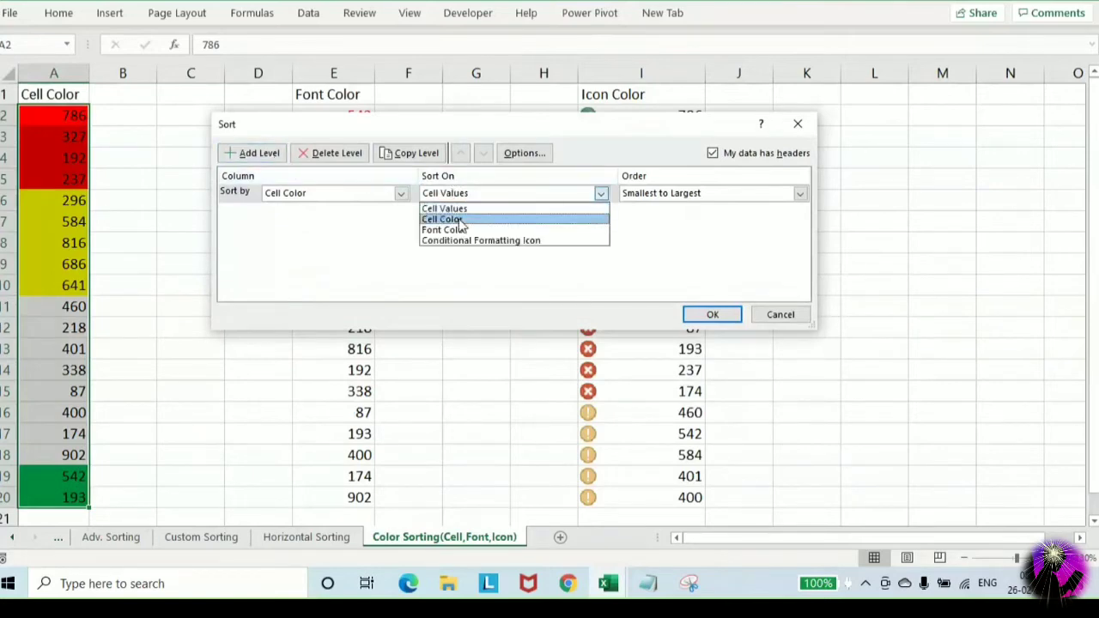
pyautogui.click(443, 219)
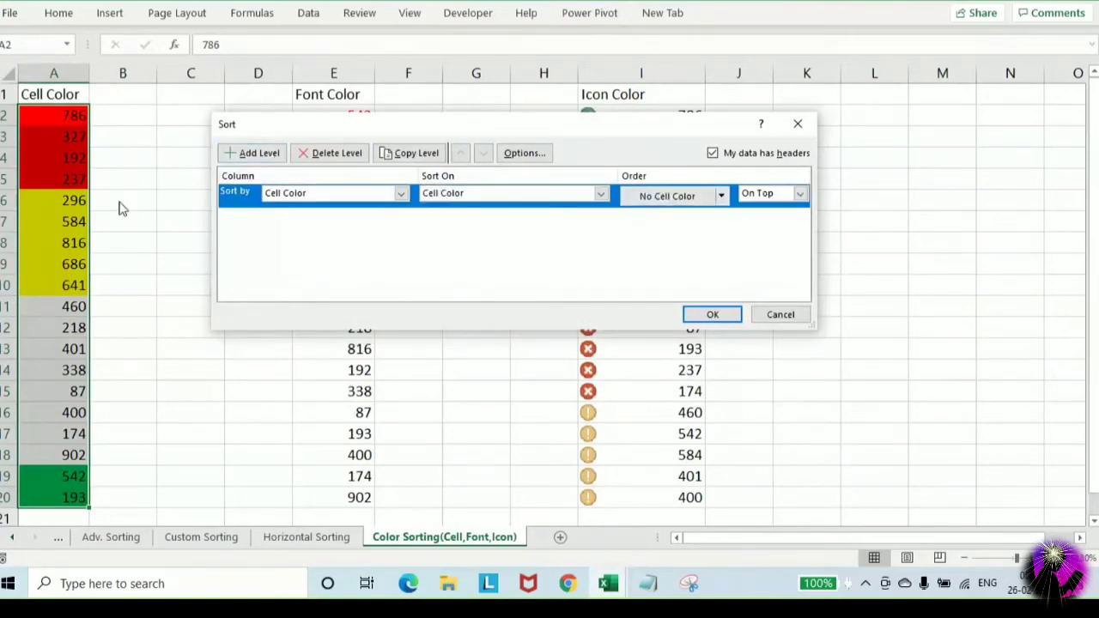
pyautogui.click(721, 197)
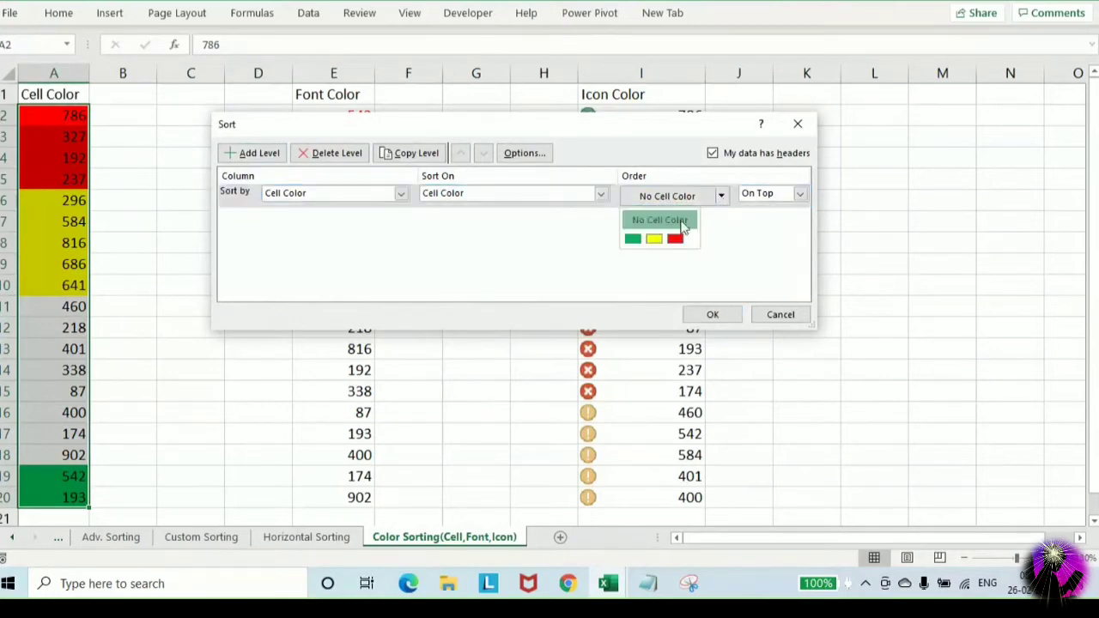
pyautogui.click(654, 239)
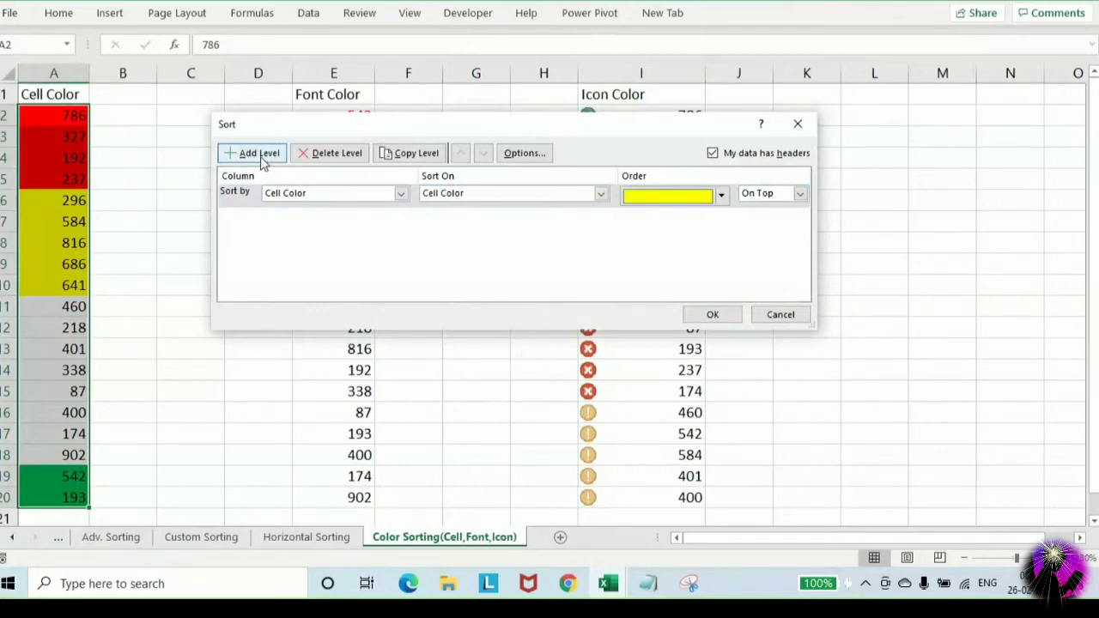
pyautogui.click(760, 196)
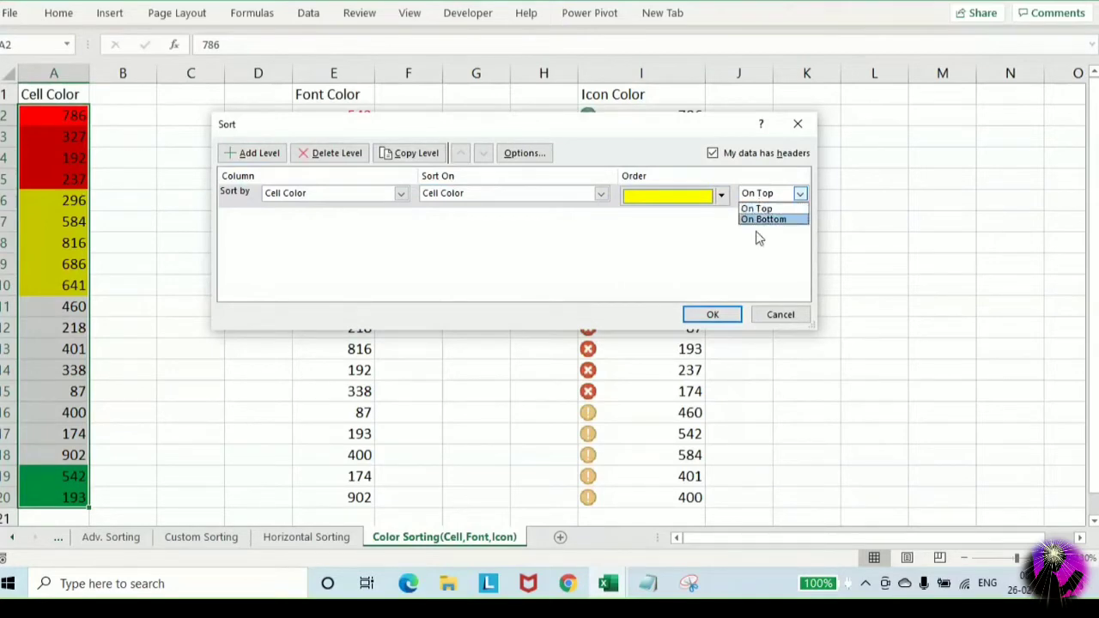
pyautogui.click(777, 312)
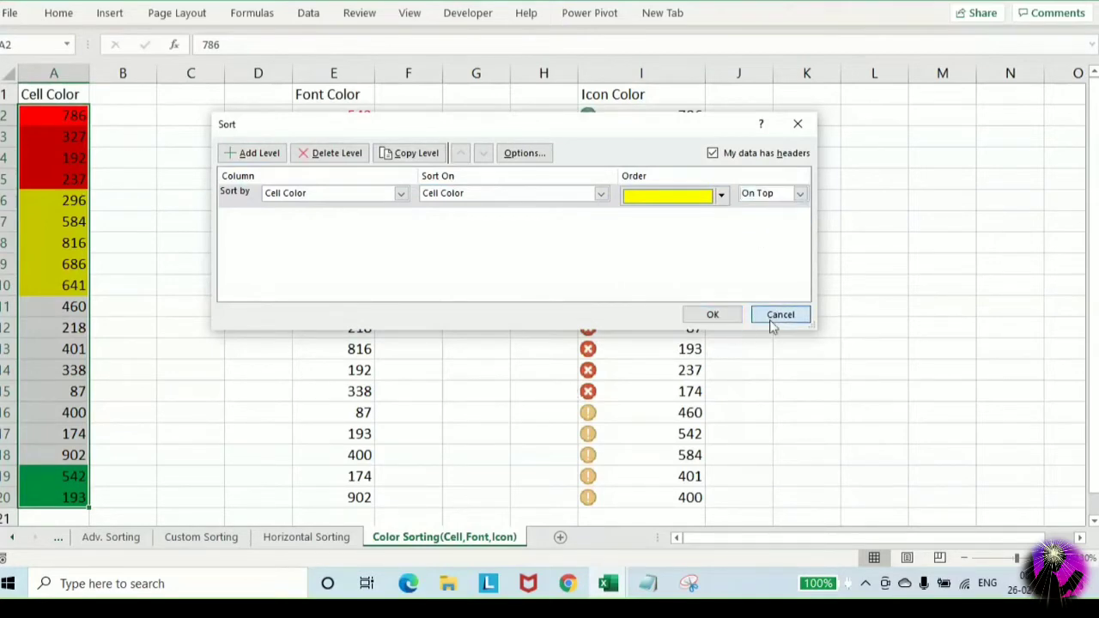
pyautogui.click(778, 315)
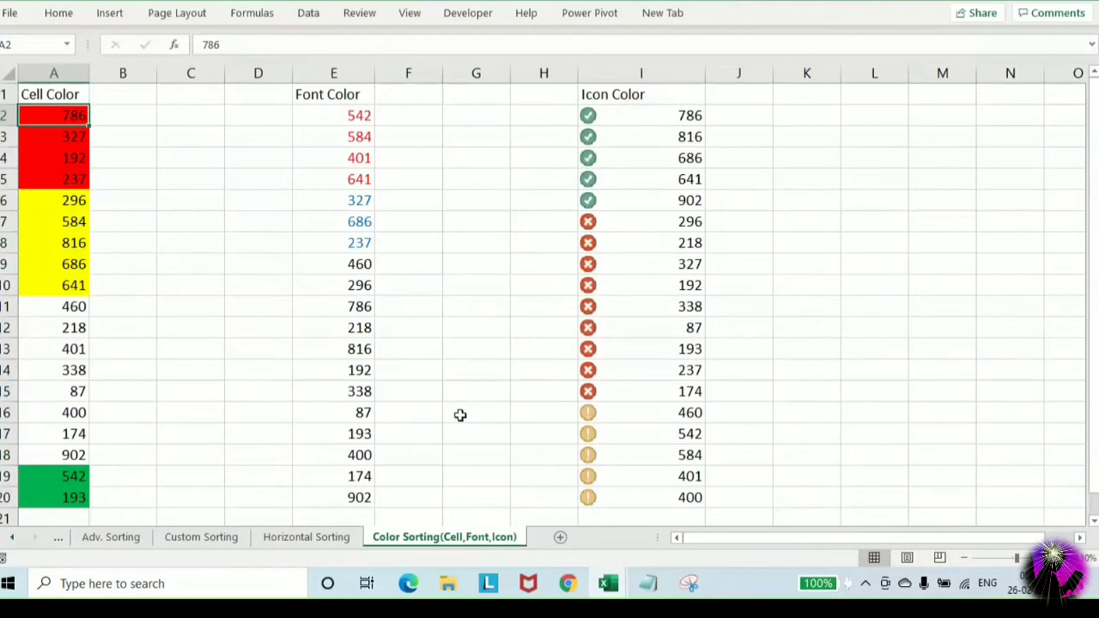
# Enter "c" in cell G23 beside the Color Sorting item on the SummarySheet
pyautogui.click(12, 537)
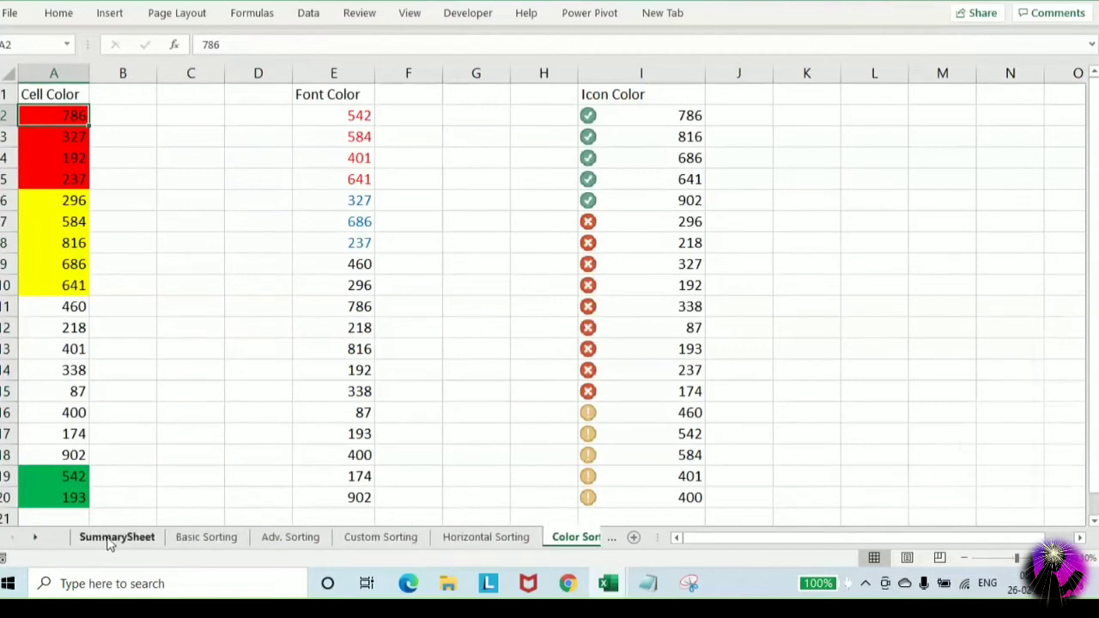
pyautogui.click(109, 538)
pyautogui.write('c')
pyautogui.press('Return')
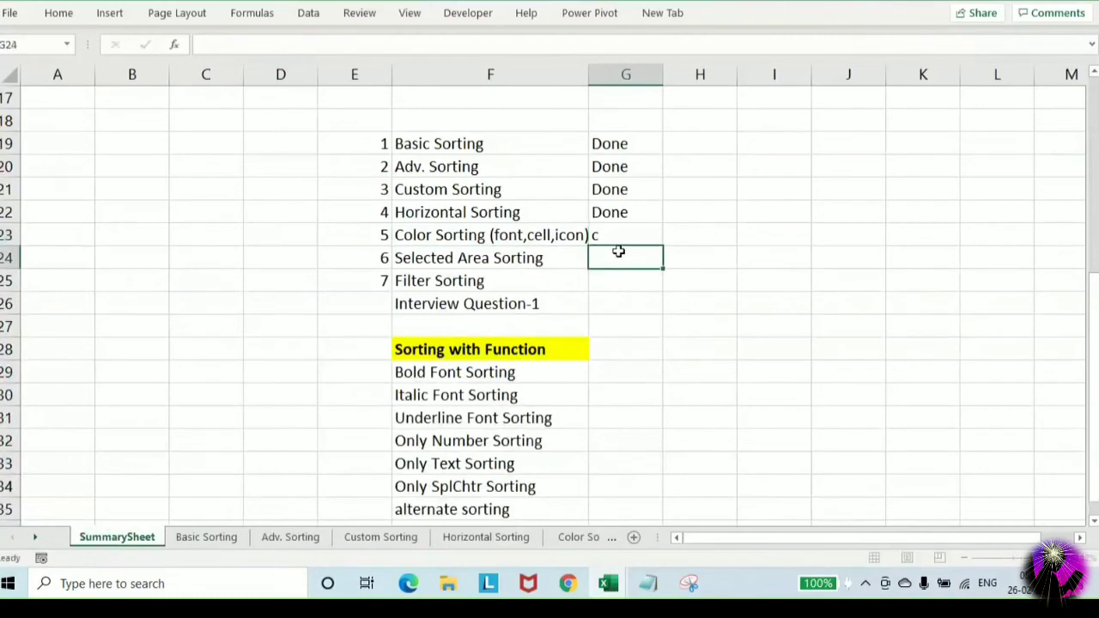
# Replace the entry in G23 beside the Color Sorting item with "Done"
pyautogui.click(618, 238)
pyautogui.write('Done')
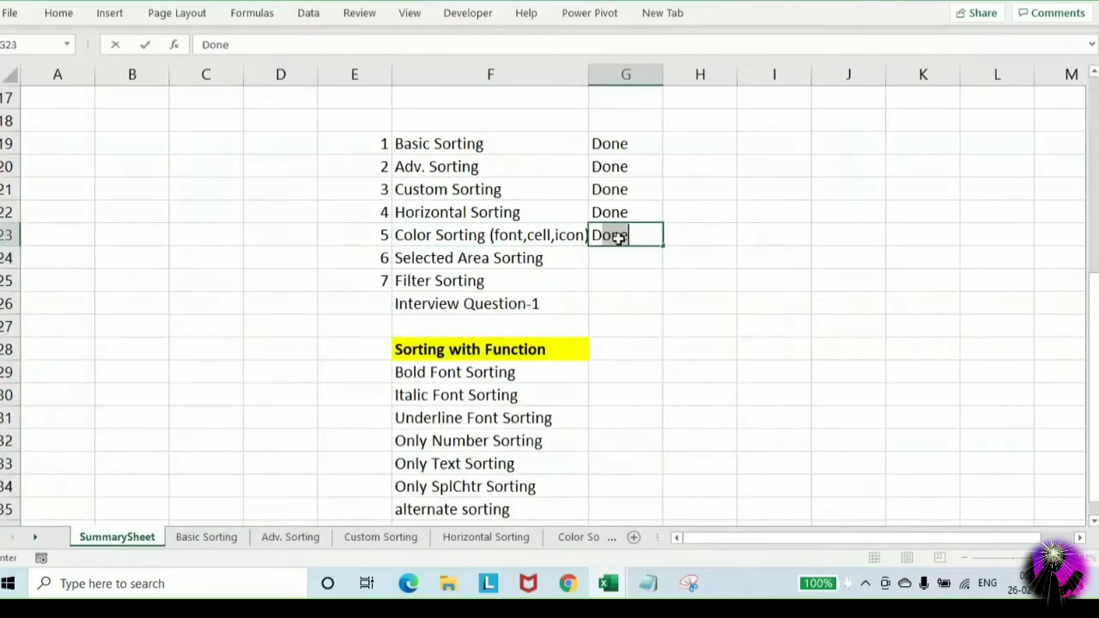
pyautogui.press('Return')
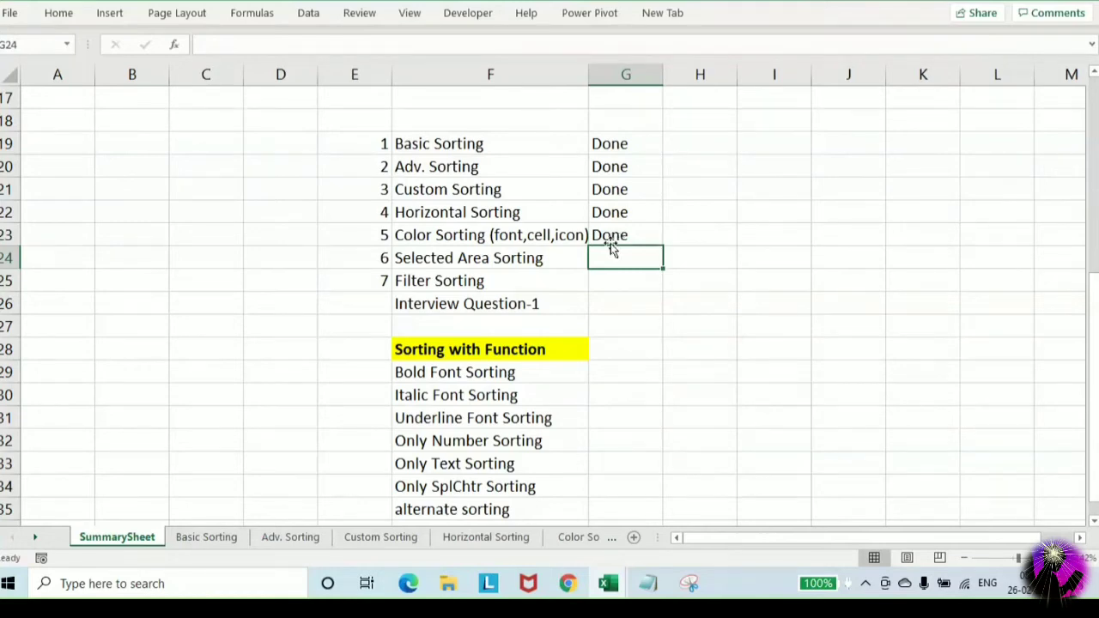
# Add a new sheet after the Color Sorting(Cell,Font,Icon) sheet and name it "Selected Area Sorting"
pyautogui.moveTo(481, 257); pyautogui.dragTo(602, 256)
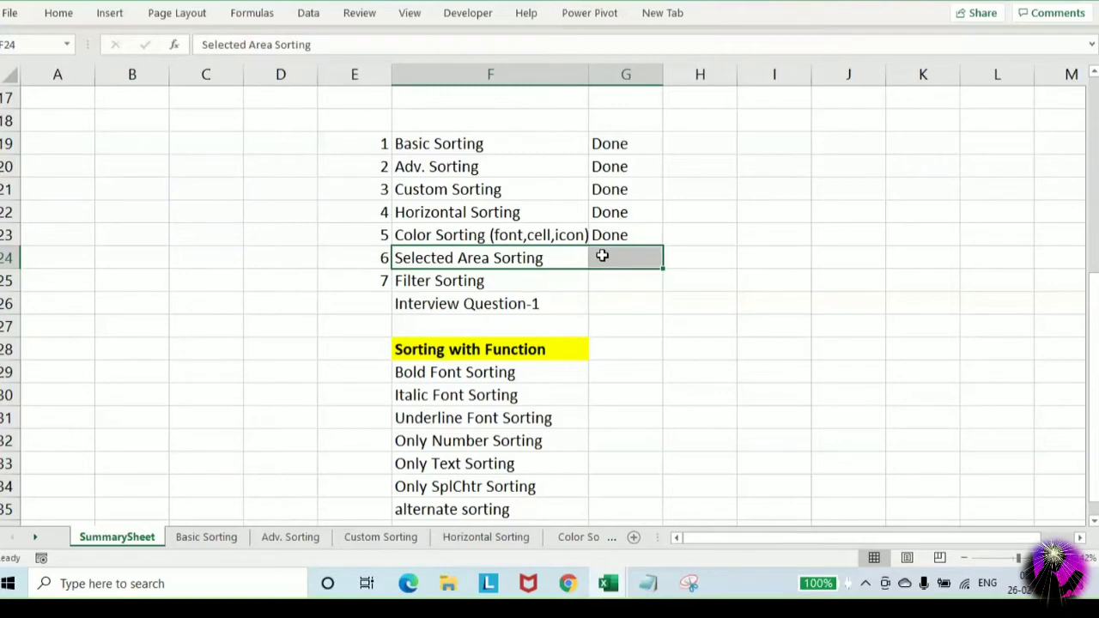
pyautogui.click(698, 7)
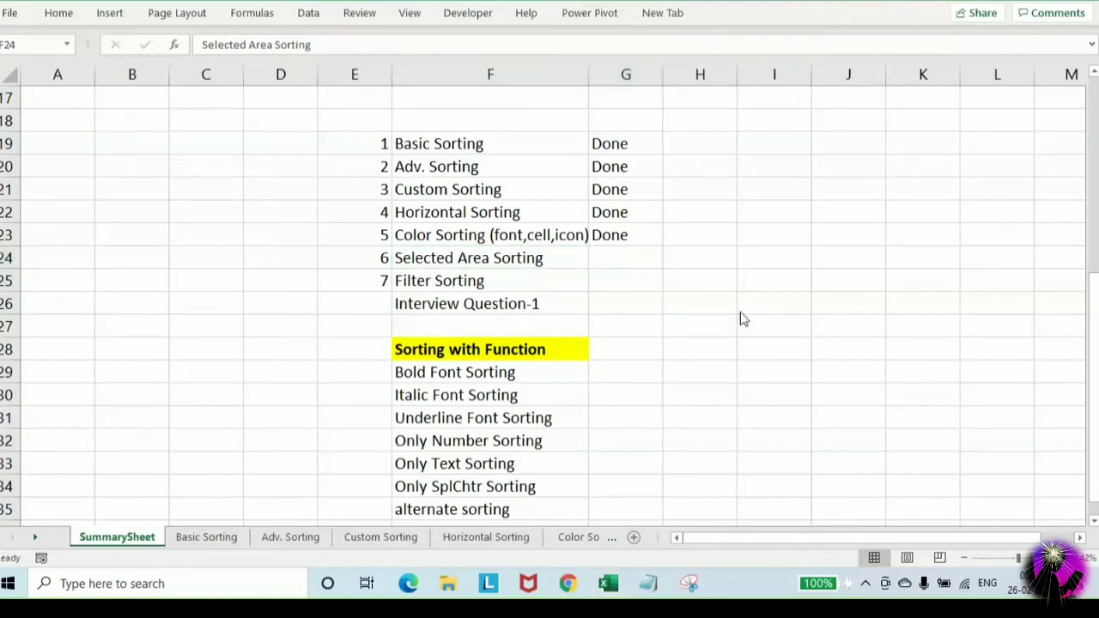
pyautogui.click(579, 537)
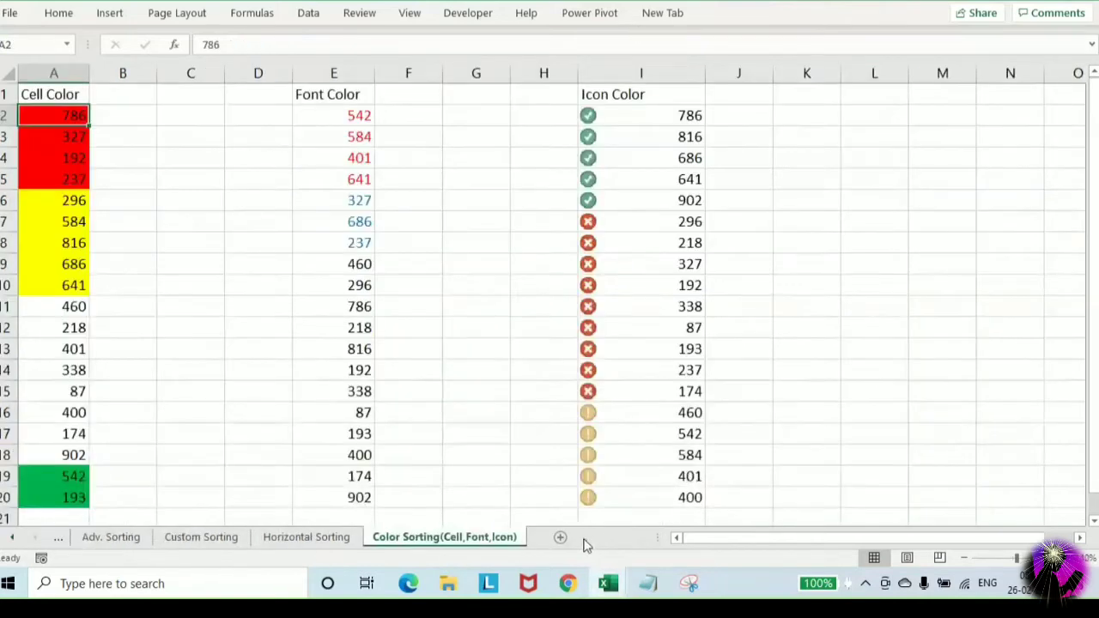
pyautogui.click(559, 541)
pyautogui.rightClick(562, 538)
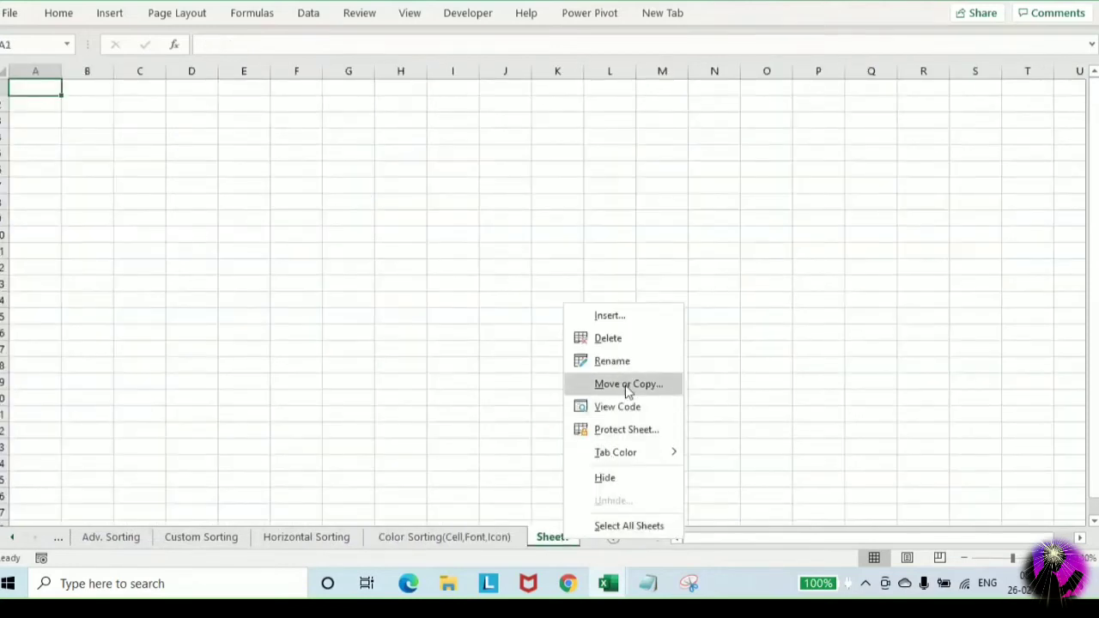
pyautogui.click(613, 362)
pyautogui.write('S')
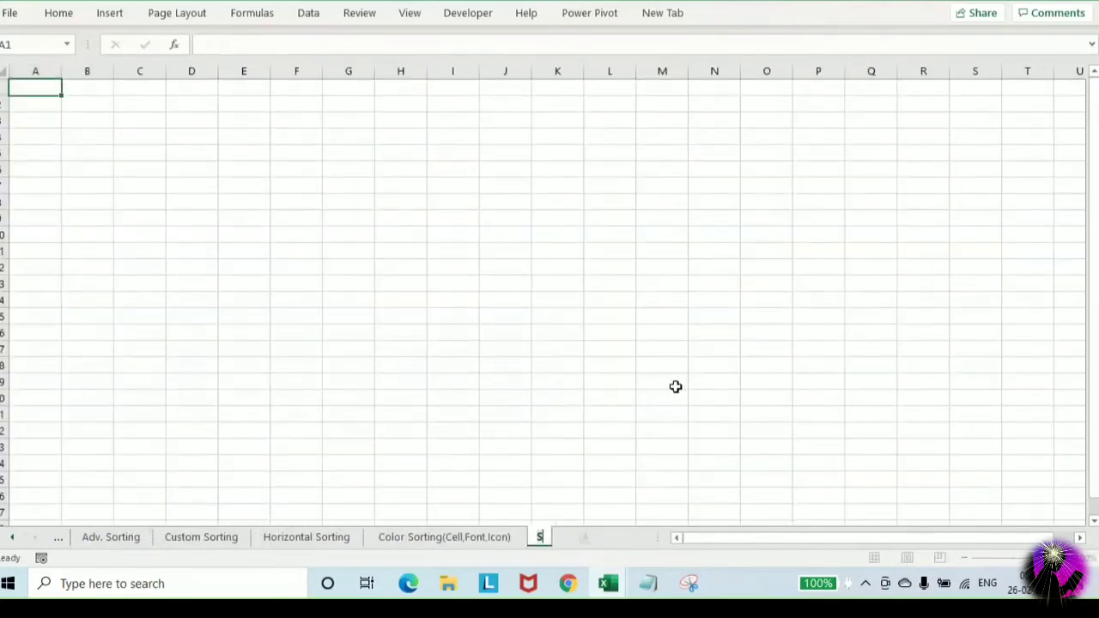
pyautogui.write('elected Area Sorting')
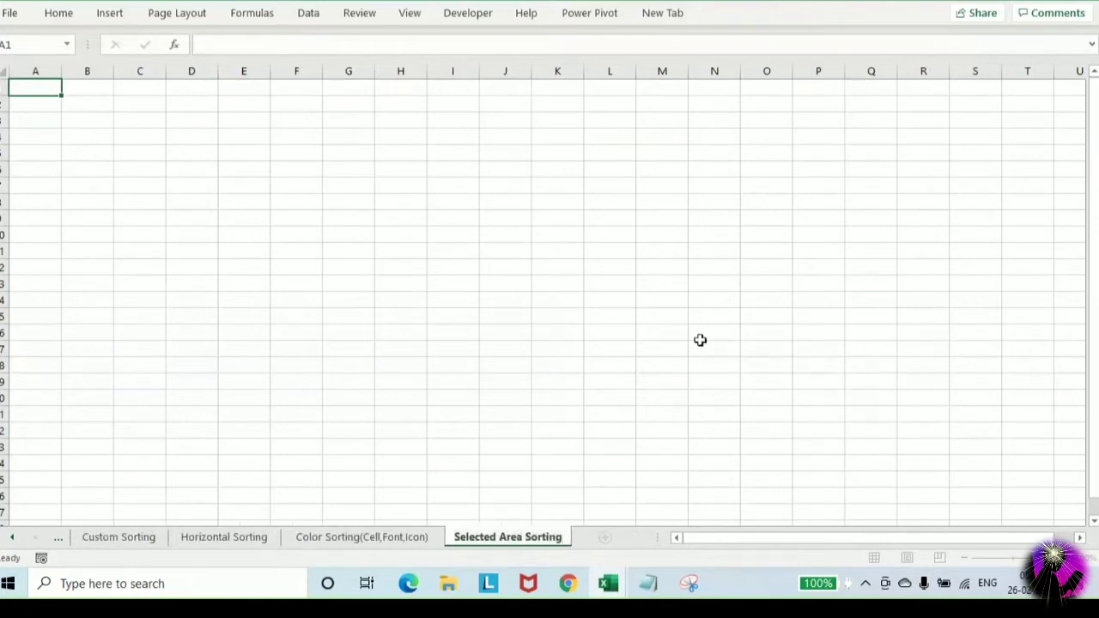
pyautogui.click(464, 300)
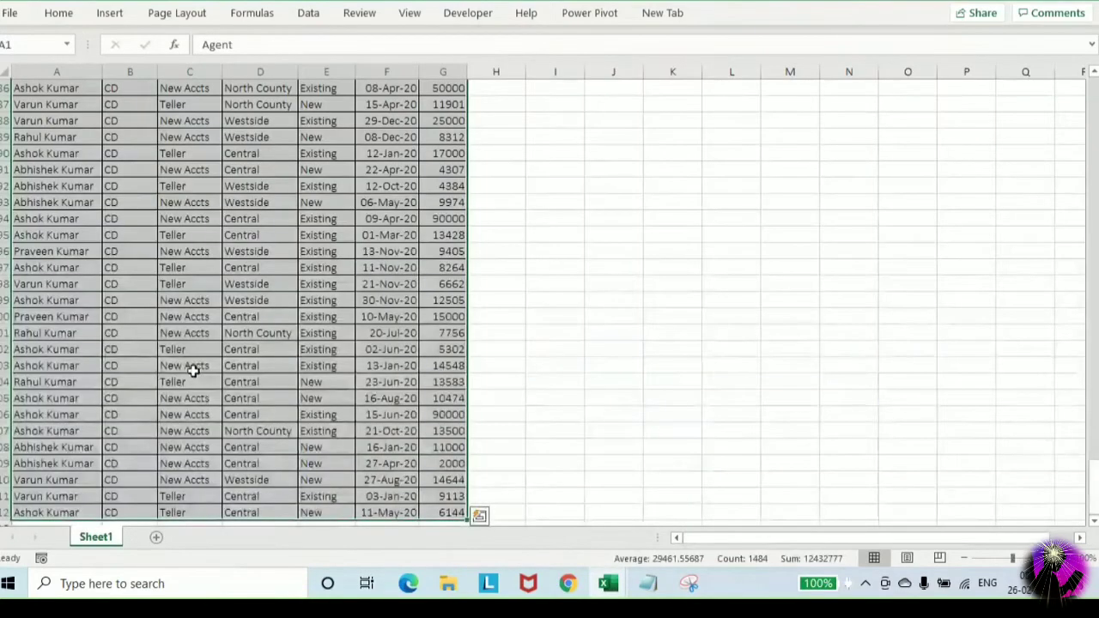
pyautogui.click(214, 314)
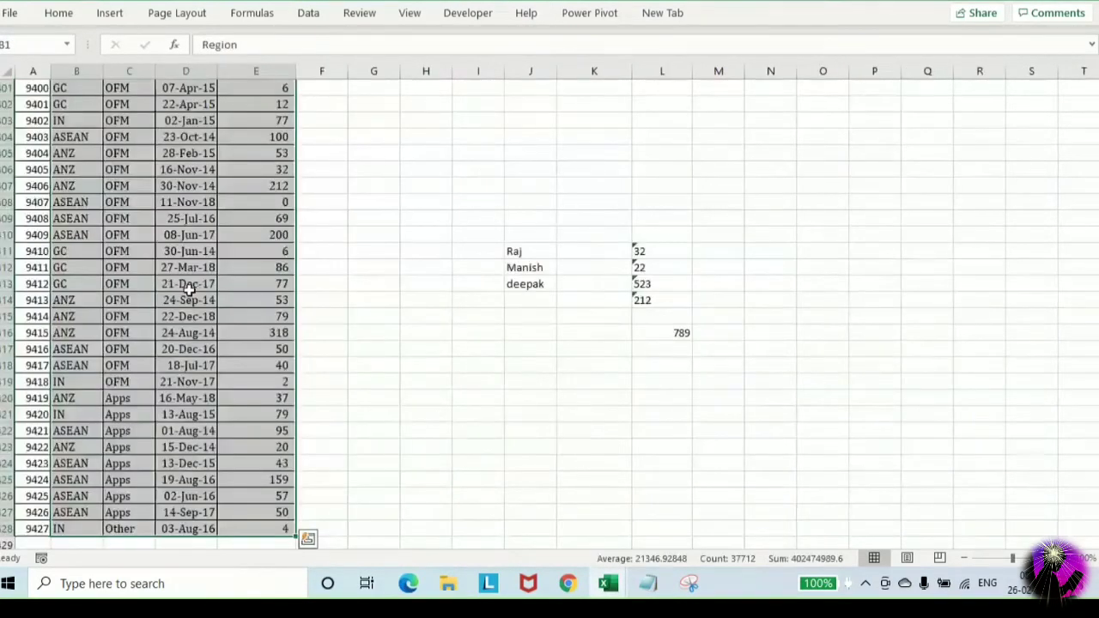
pyautogui.click(183, 287)
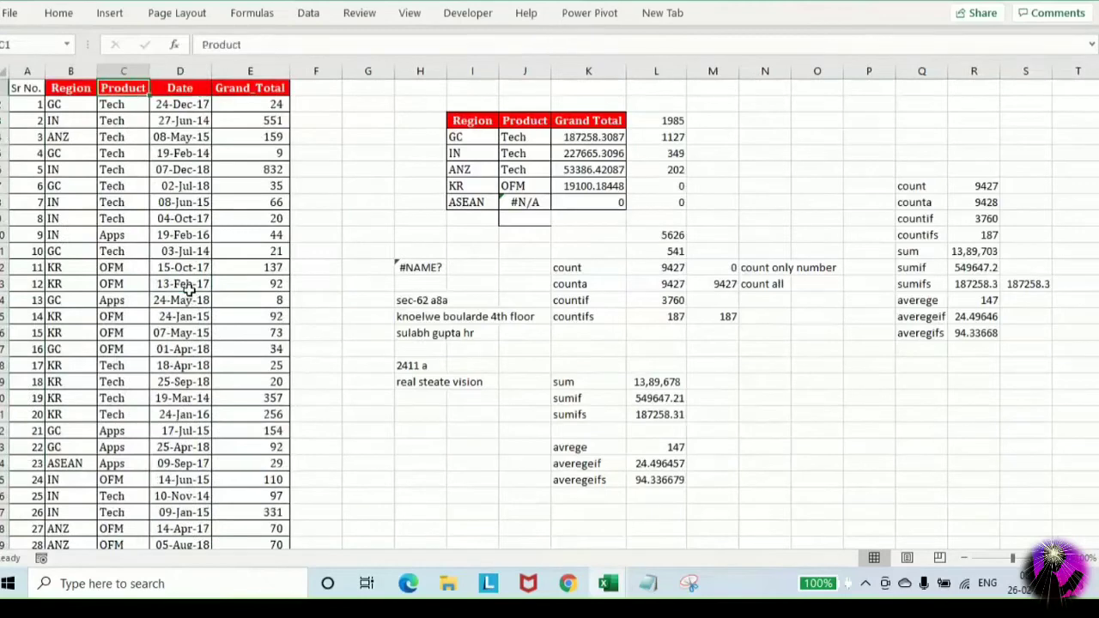
pyautogui.press('Left')
pyautogui.hotkey('ctrl', 'shift', 'Right')
pyautogui.hotkey('ctrl', 'shift', 'Down')
pyautogui.hotkey('ctrl', 'c')
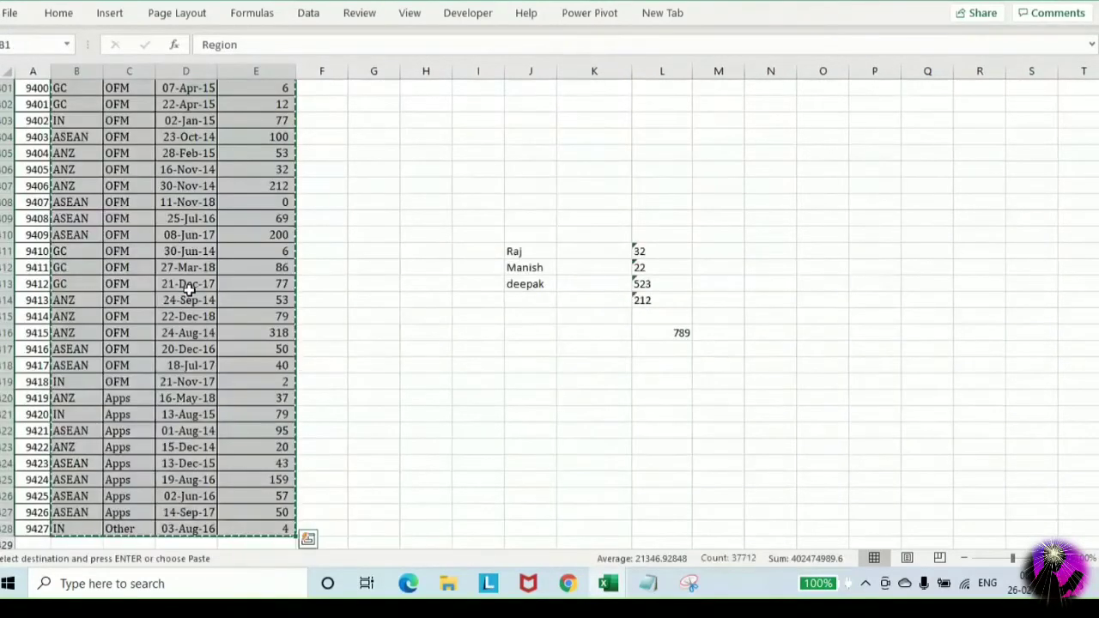
pyautogui.hotkey('alt', 'Tab')
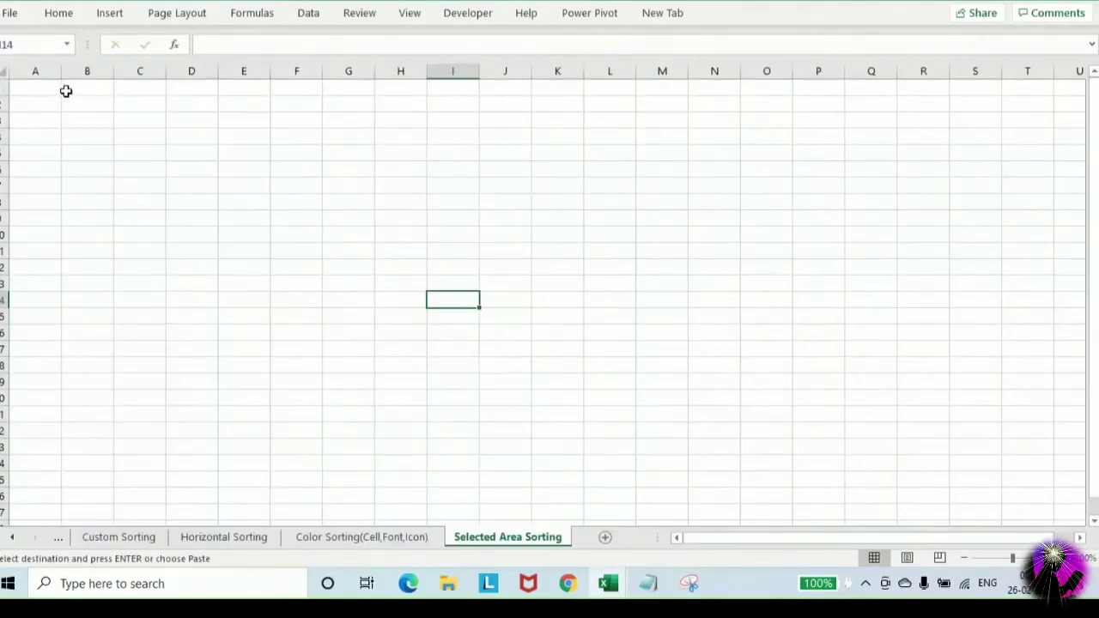
# Copy the Sr No. to Grand_Total table from the data workbook into A1 of Selected Area Sorting, and widen the Date column to show full dates
pyautogui.hotkey('ctrl', 'Tab')
pyautogui.hotkey('ctrl', 'Tab')
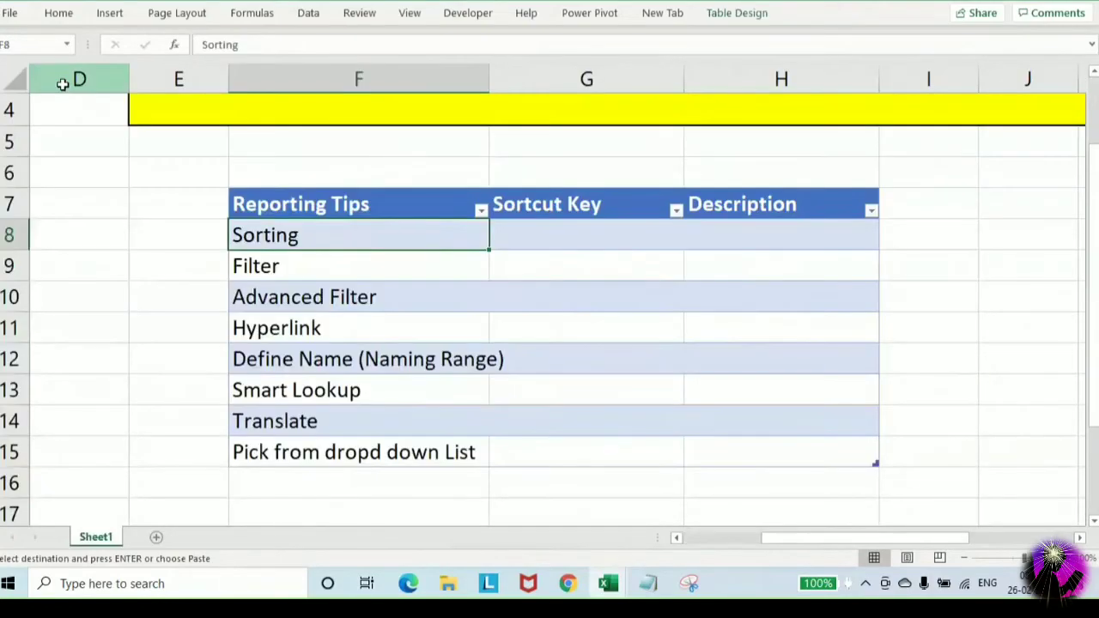
pyautogui.hotkey('ctrl', 'Tab')
pyautogui.hotkey('ctrl', 'Tab')
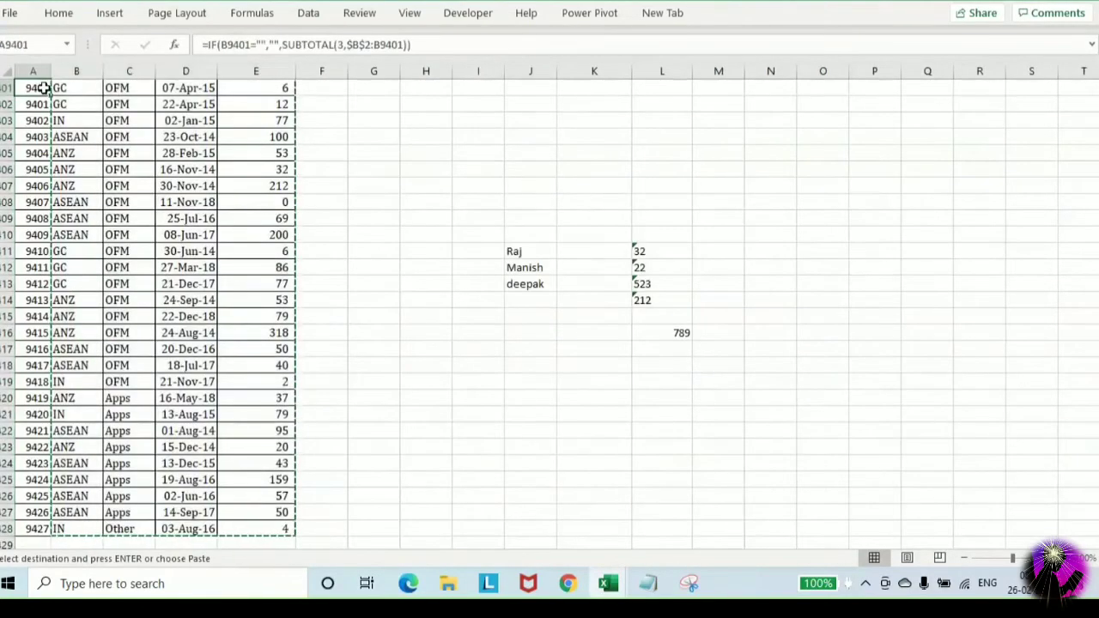
pyautogui.hotkey('ctrl', 'Tab')
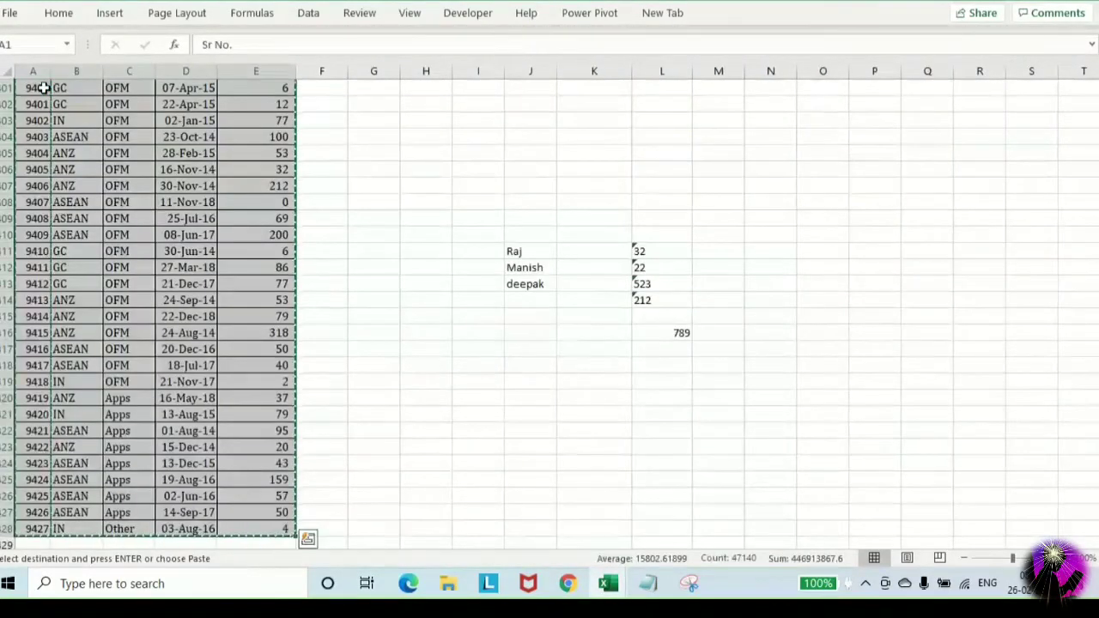
pyautogui.hotkey('ctrl', 'Tab')
pyautogui.hotkey('ctrl', 'v')
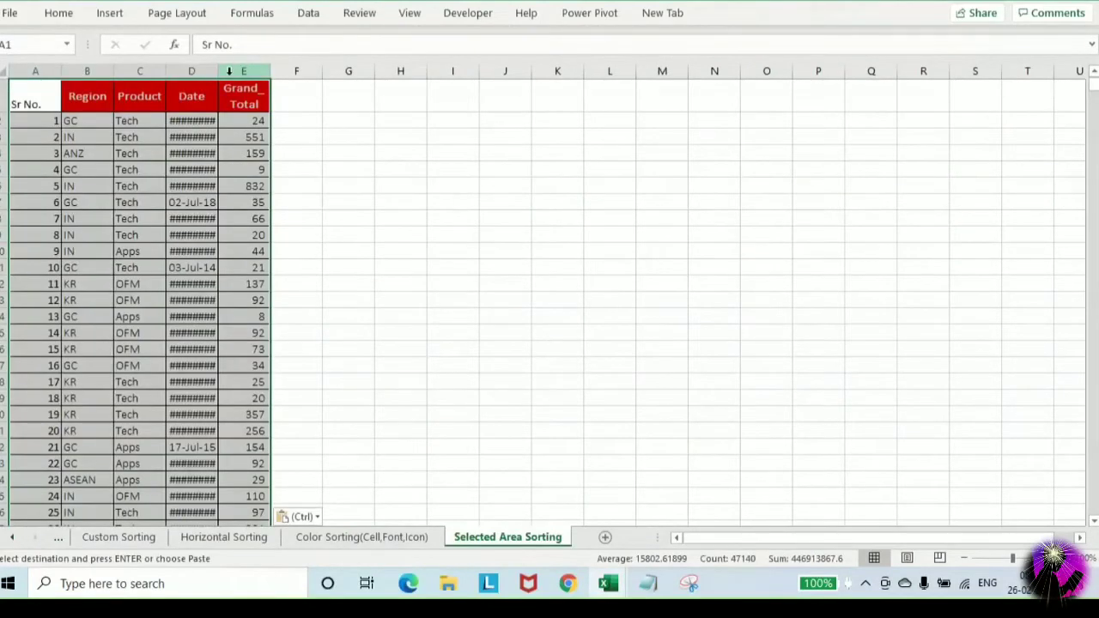
pyautogui.moveTo(218, 71); pyautogui.dragTo(373, 72)
pyautogui.click(411, 153)
# Sort the pasted table by Grand_Total from smallest to largest
pyautogui.click(412, 121)
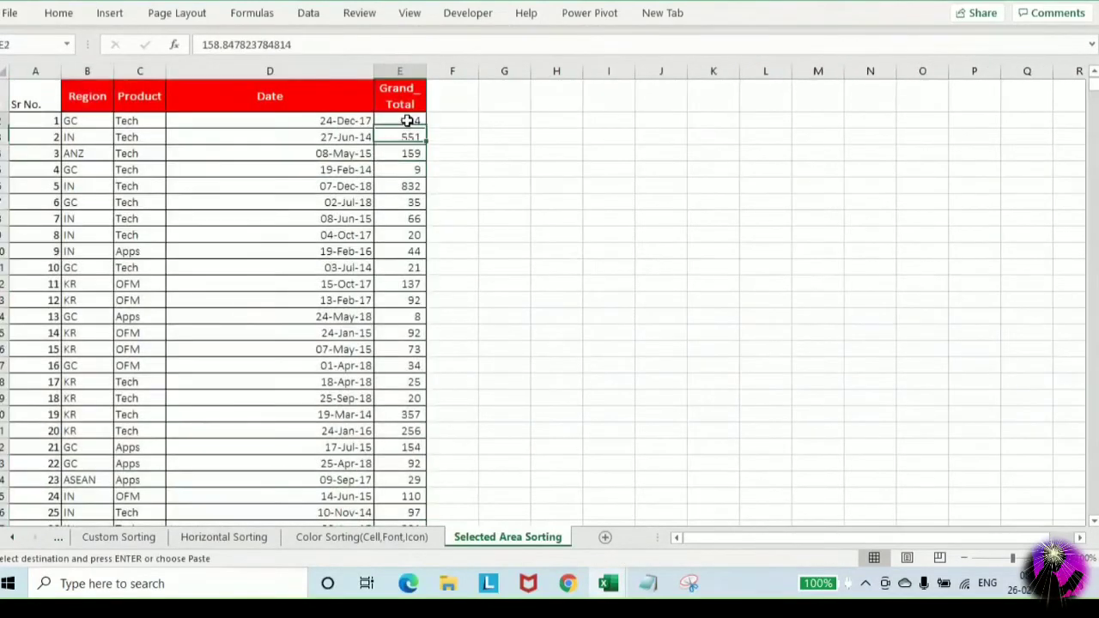
pyautogui.rightClick(412, 121)
pyautogui.moveTo(494, 383)
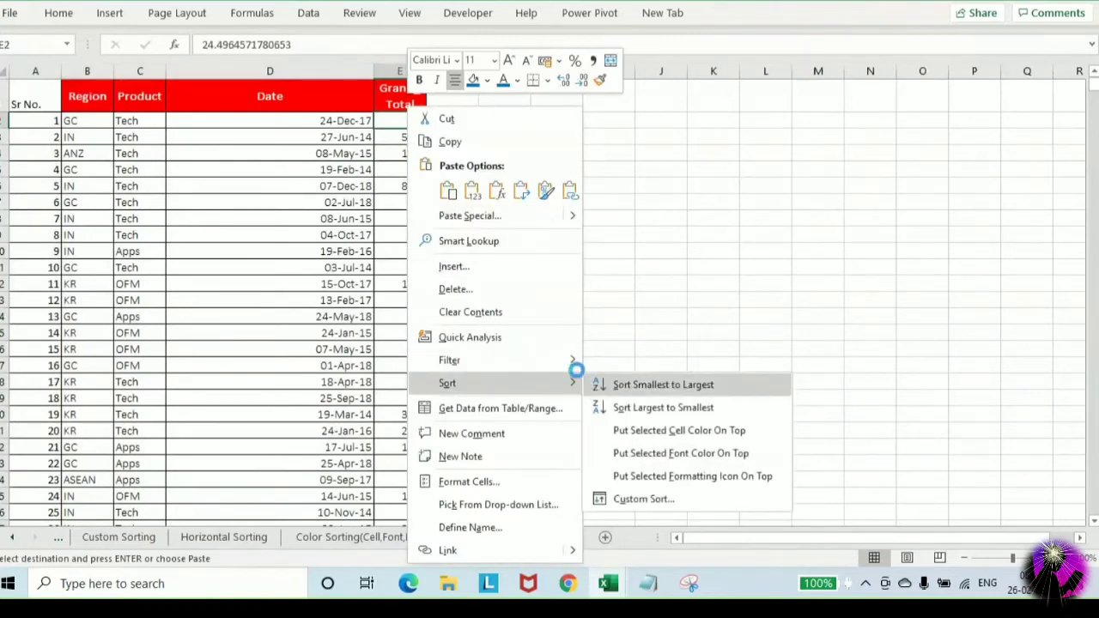
pyautogui.click(652, 383)
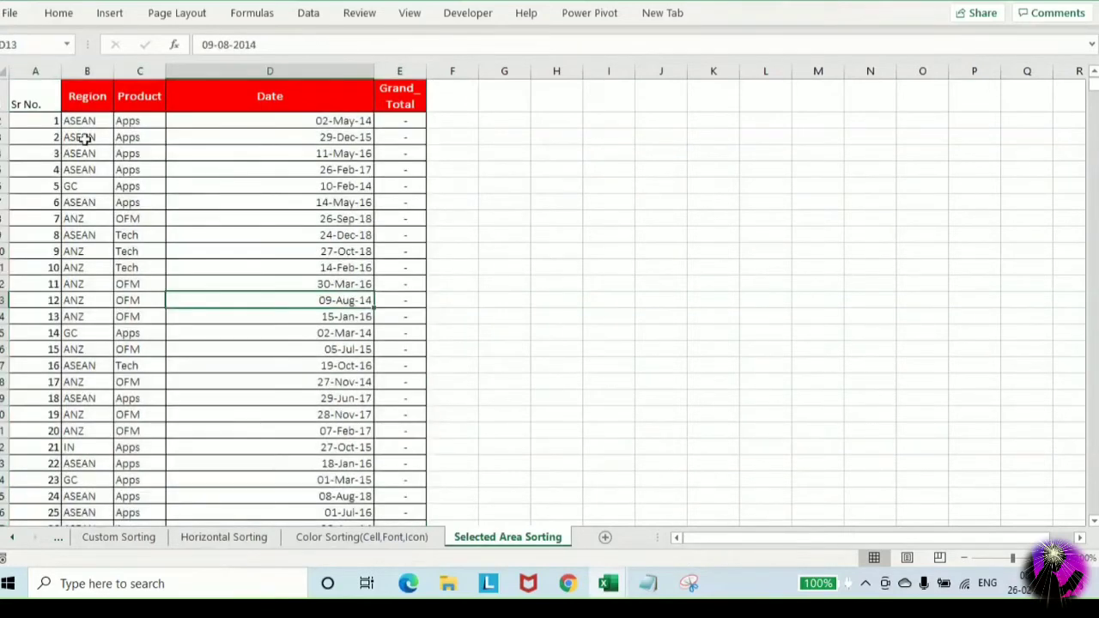
# Convert the Sr No. formulas from A2 down to the end of the list into static values using Paste Special
pyautogui.click(52, 122)
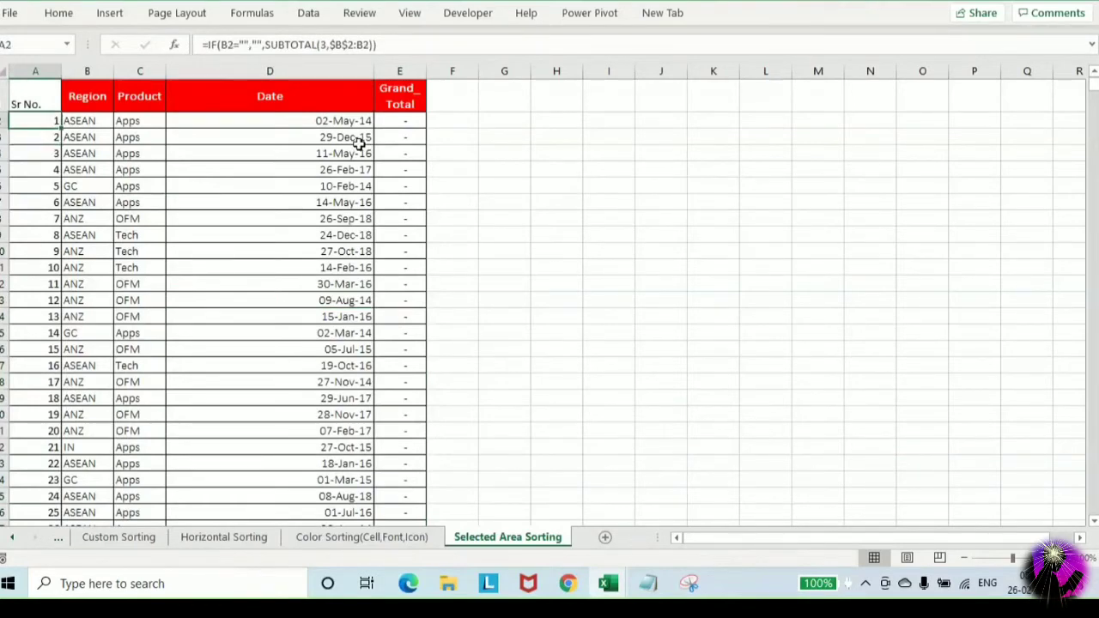
pyautogui.hotkey('ctrl', 'shift', 'Down')
pyautogui.hotkey('ctrl', 'c')
pyautogui.hotkey('ctrl', 'alt', 'v')
pyautogui.press('v')
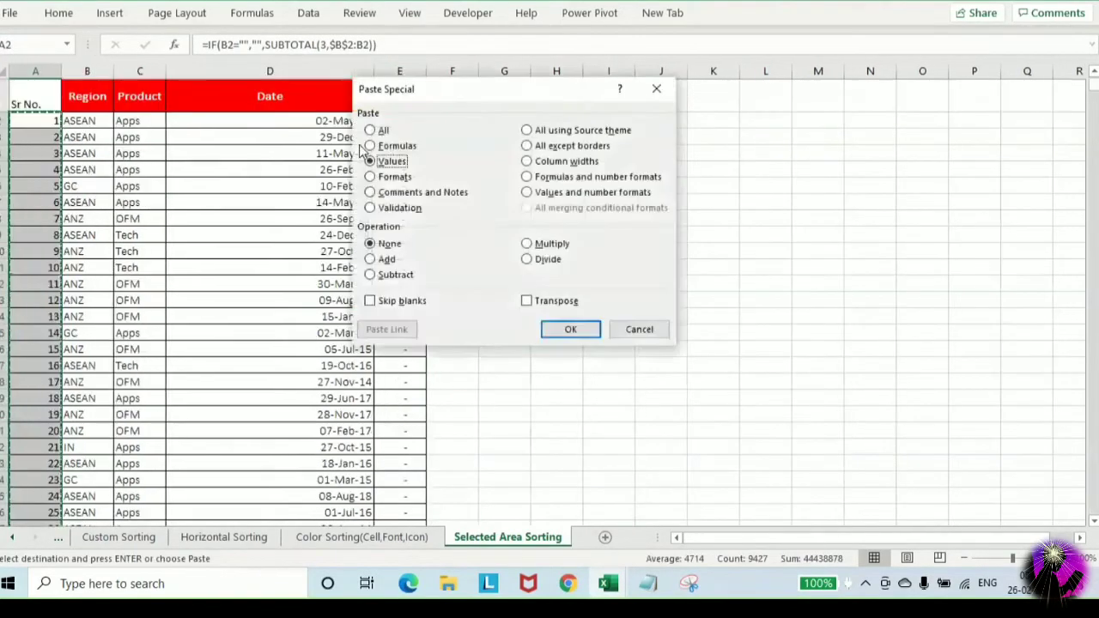
pyautogui.press('Return')
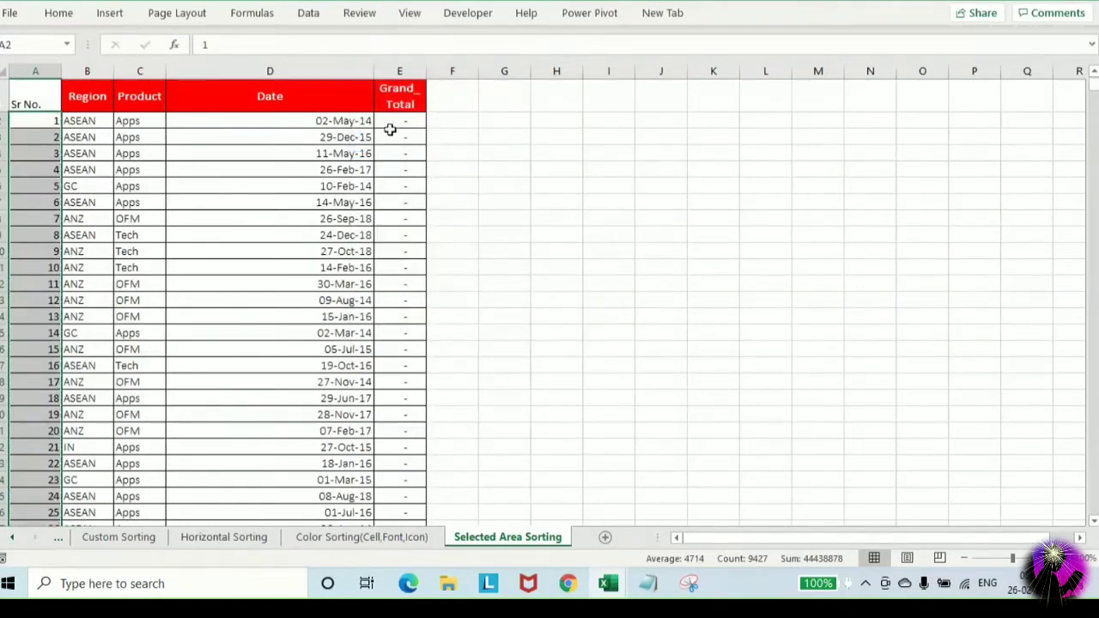
# Sort the table by Grand_Total from smallest to largest again, and re-sort it from largest to smallest
pyautogui.rightClick(393, 125)
pyautogui.moveTo(533, 384)
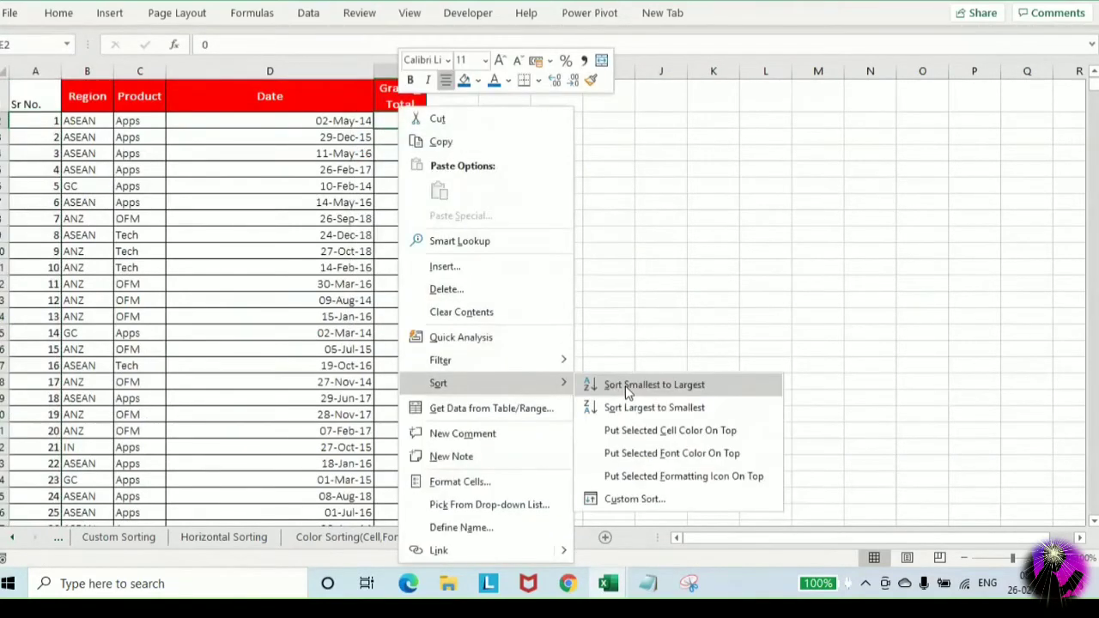
pyautogui.click(626, 386)
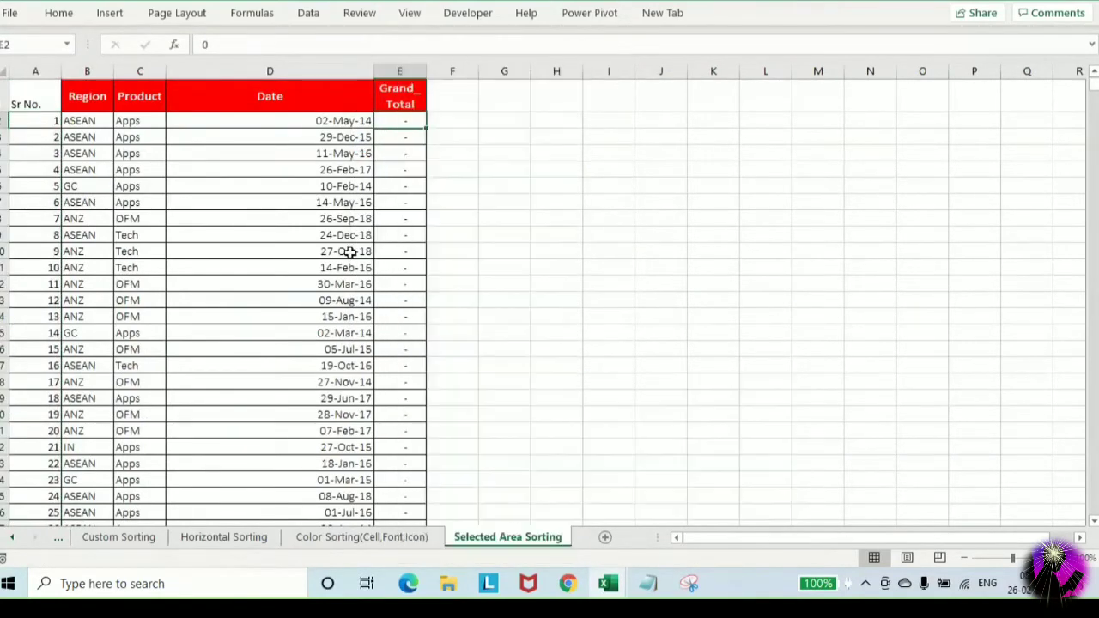
pyautogui.rightClick(402, 117)
pyautogui.moveTo(525, 384)
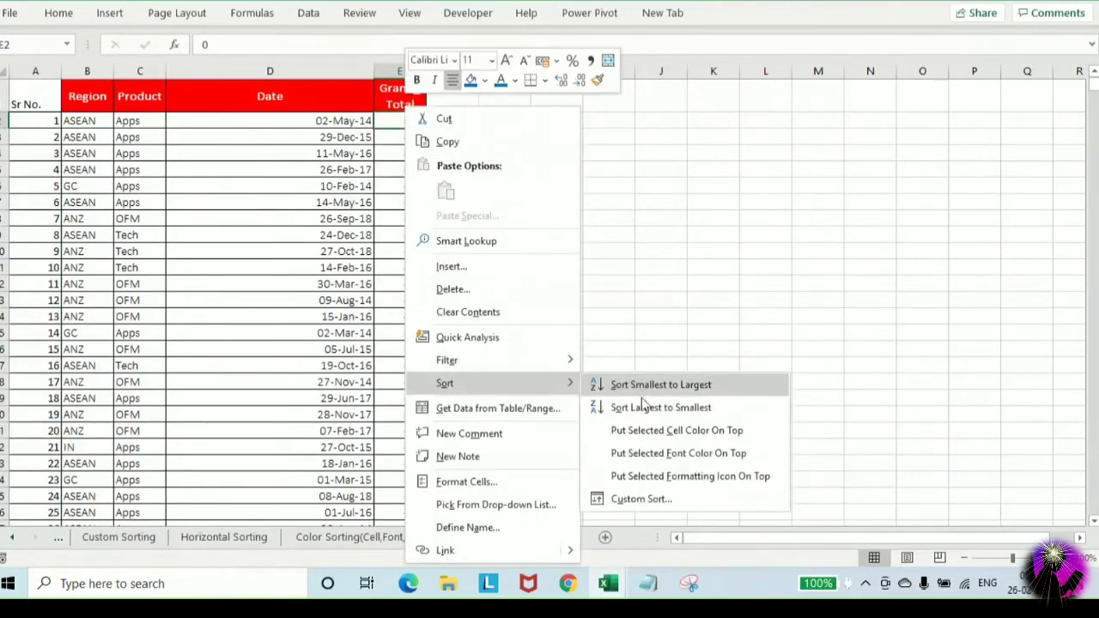
pyautogui.click(644, 403)
pyautogui.click(314, 249)
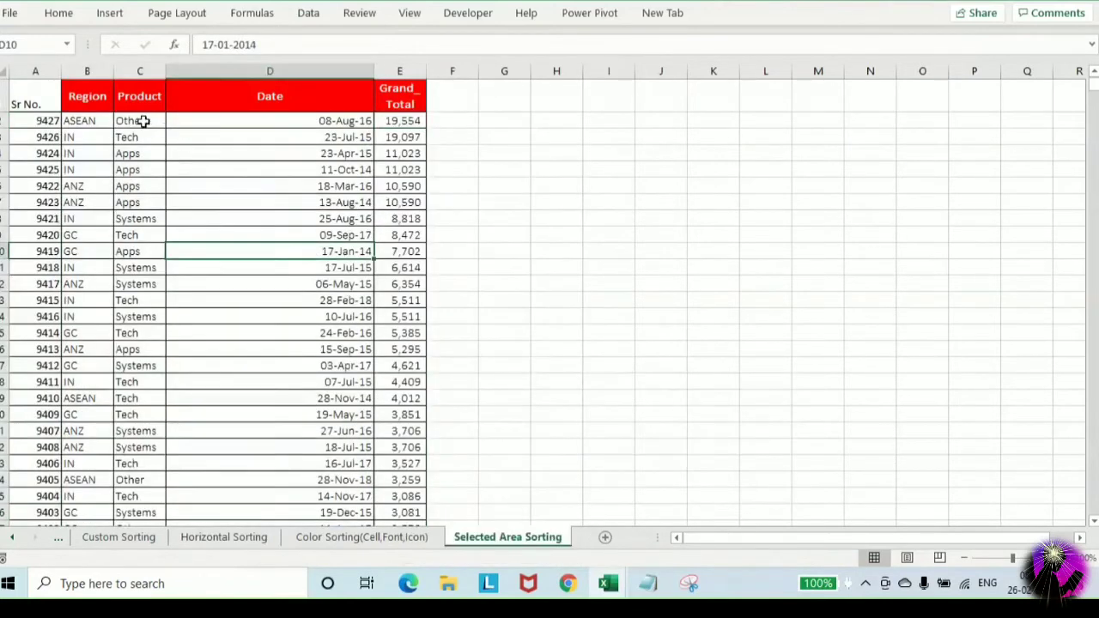
# Sort the table by Product from A to Z and by Region from A to Z, and review the sorted rows
pyautogui.rightClick(143, 120)
pyautogui.moveTo(289, 383)
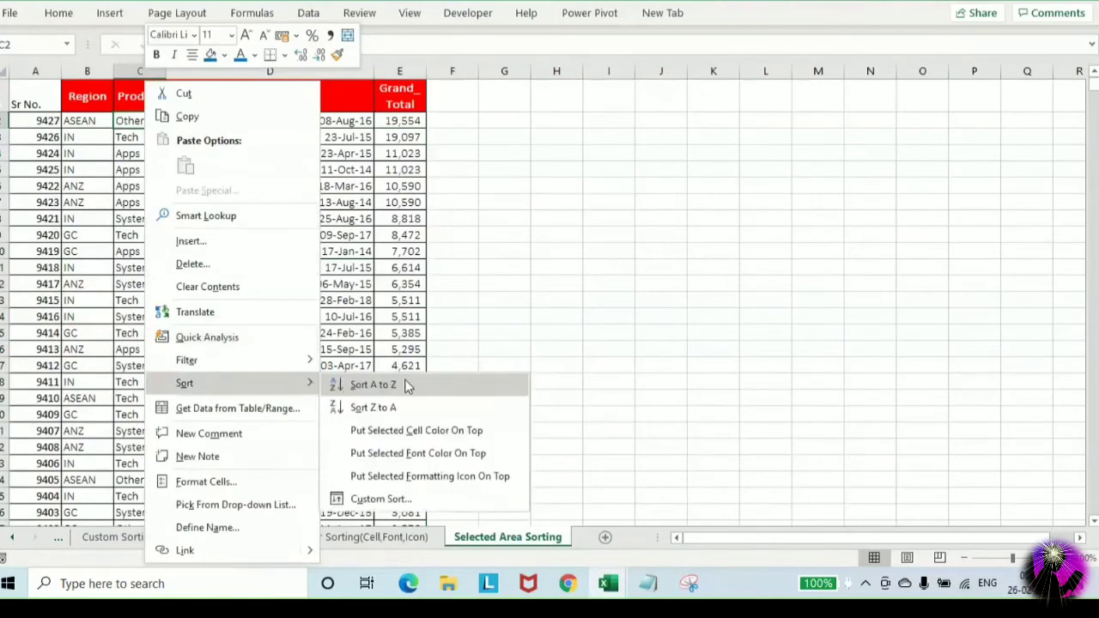
pyautogui.click(372, 384)
pyautogui.rightClick(85, 122)
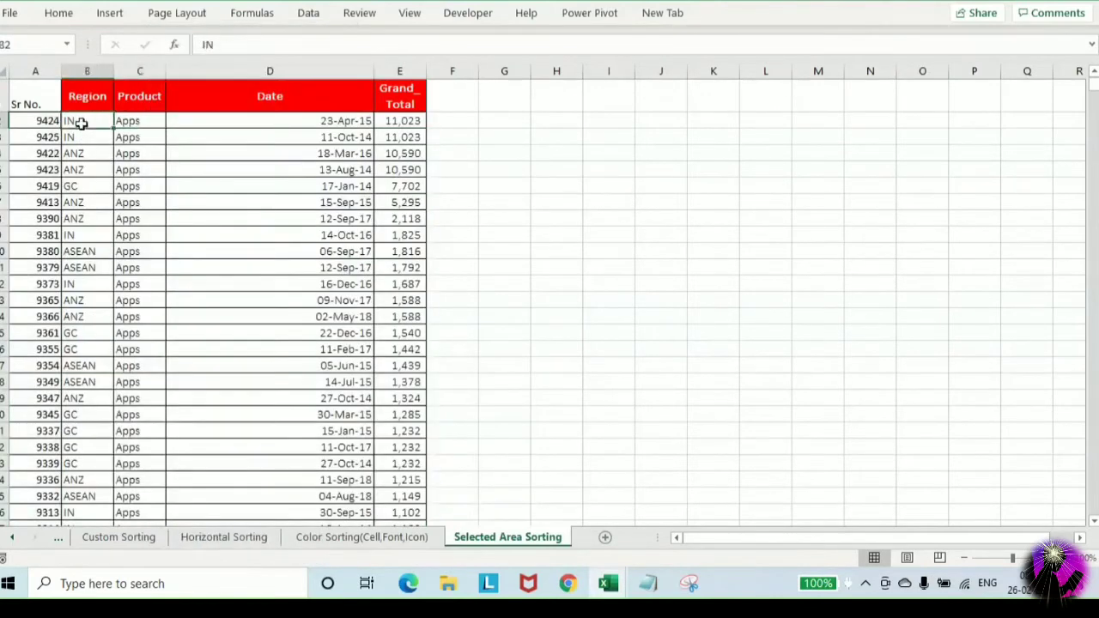
pyautogui.moveTo(215, 383)
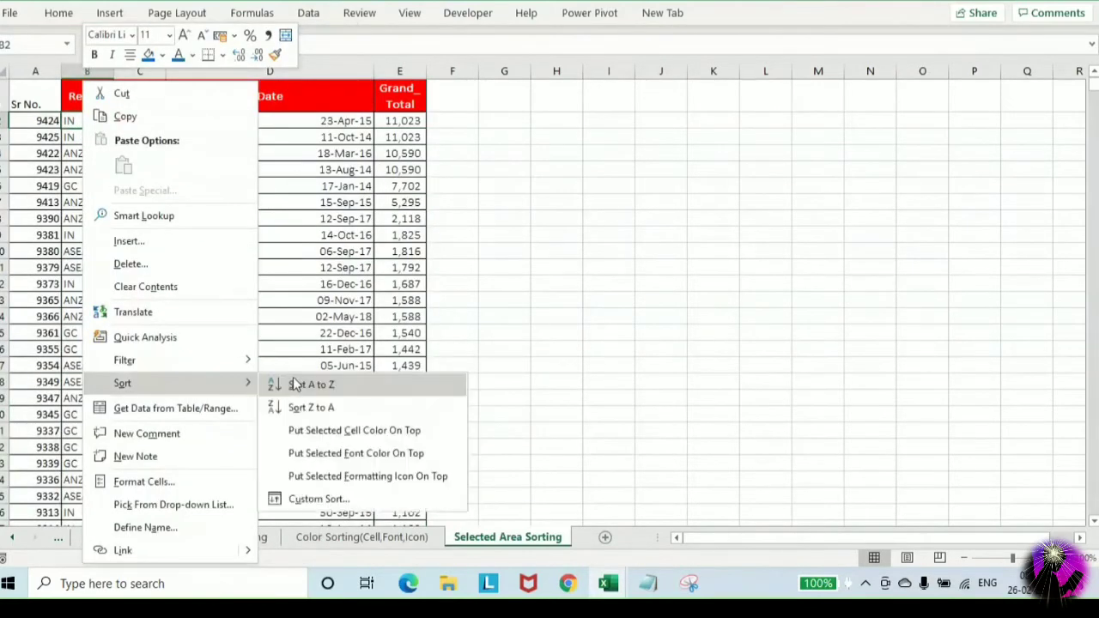
pyautogui.click(293, 379)
pyautogui.scroll(-5, 129, 228)
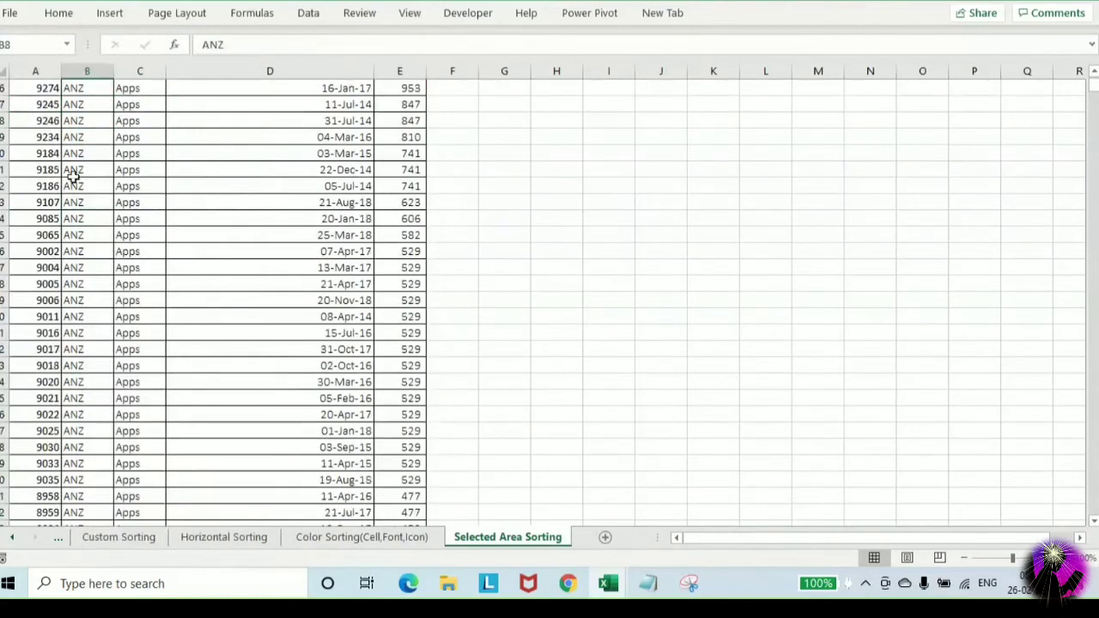
# Examine the Sr No. order from A2 down against the Region to Grand_Total columns beside it
pyautogui.click(12, 125)
pyautogui.hotkey('ctrl', 'Home')
pyautogui.click(12, 125)
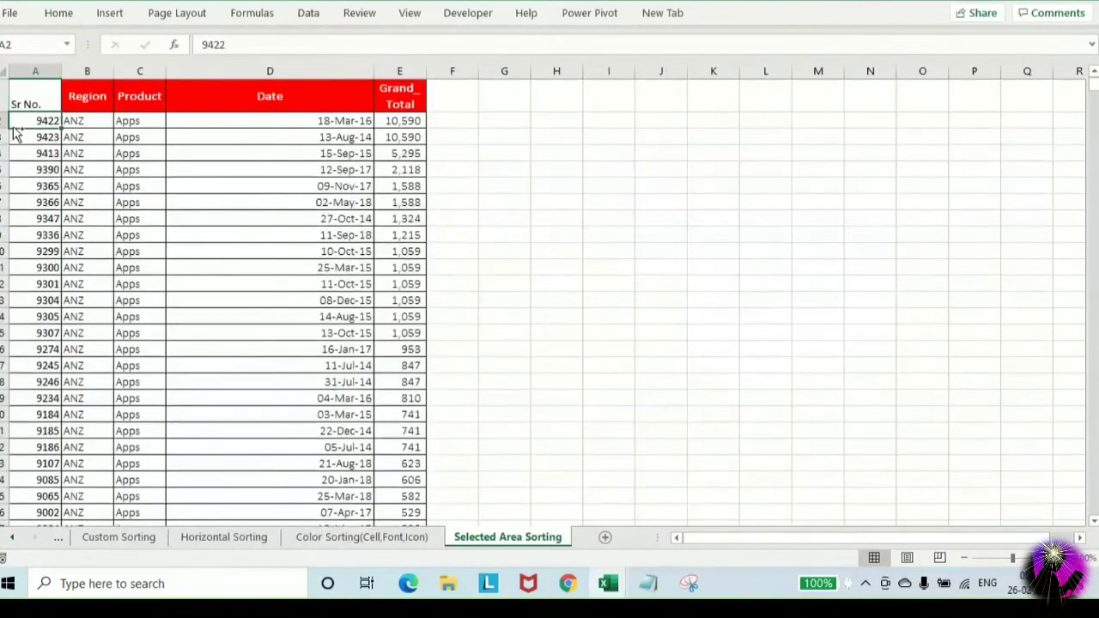
pyautogui.hotkey('ctrl', 'shift', 'Down')
pyautogui.hotkey('ctrl', 'Home')
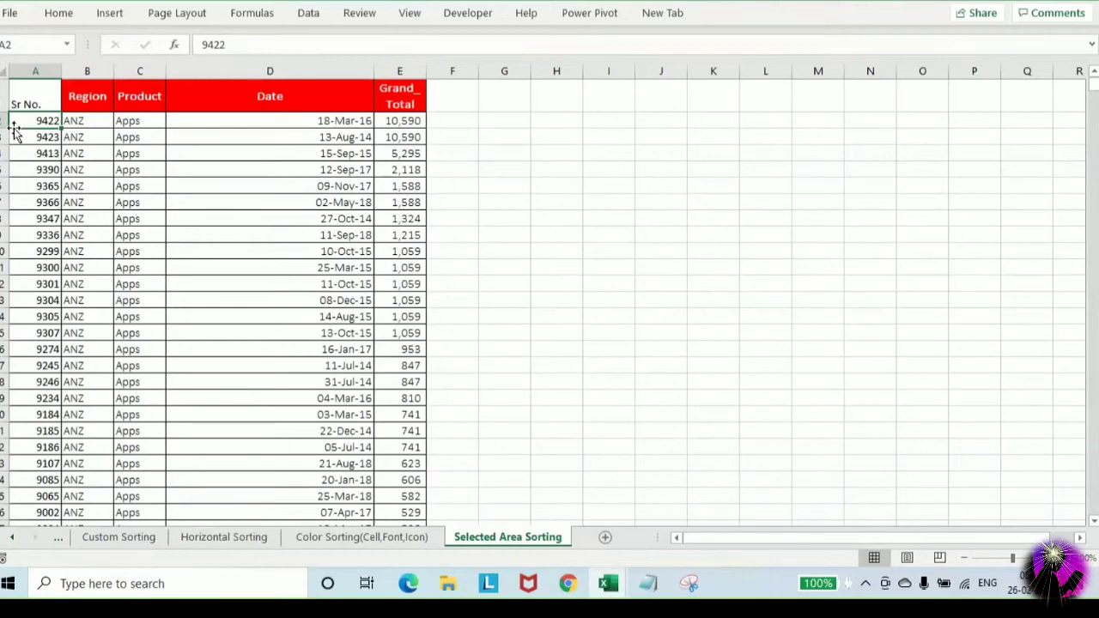
pyautogui.press('Up')
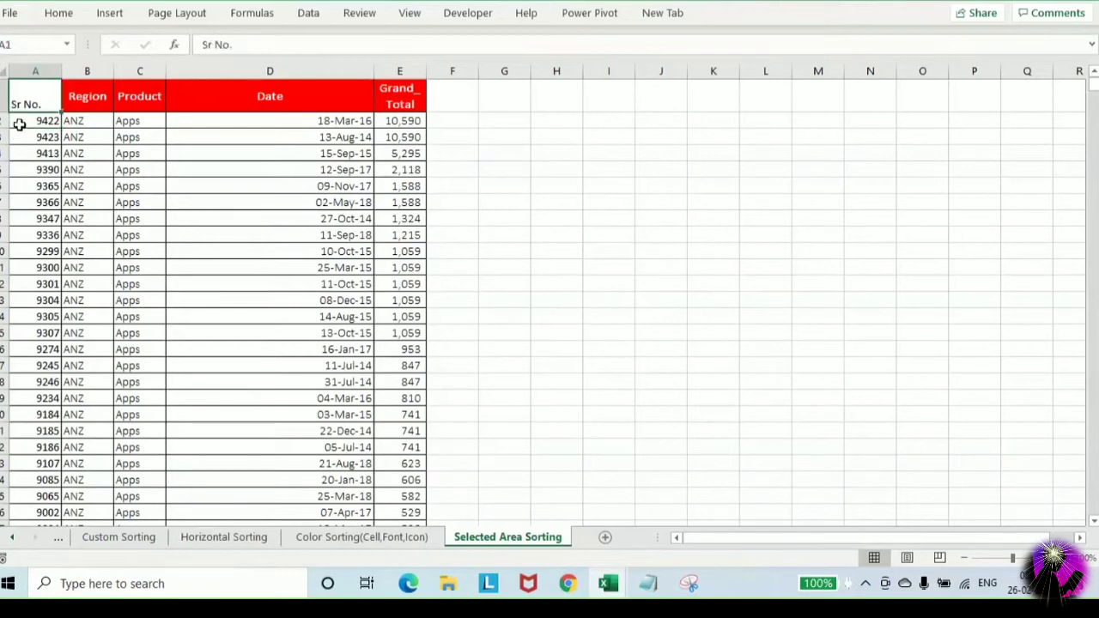
pyautogui.click(19, 117)
pyautogui.moveTo(97, 72); pyautogui.dragTo(393, 380)
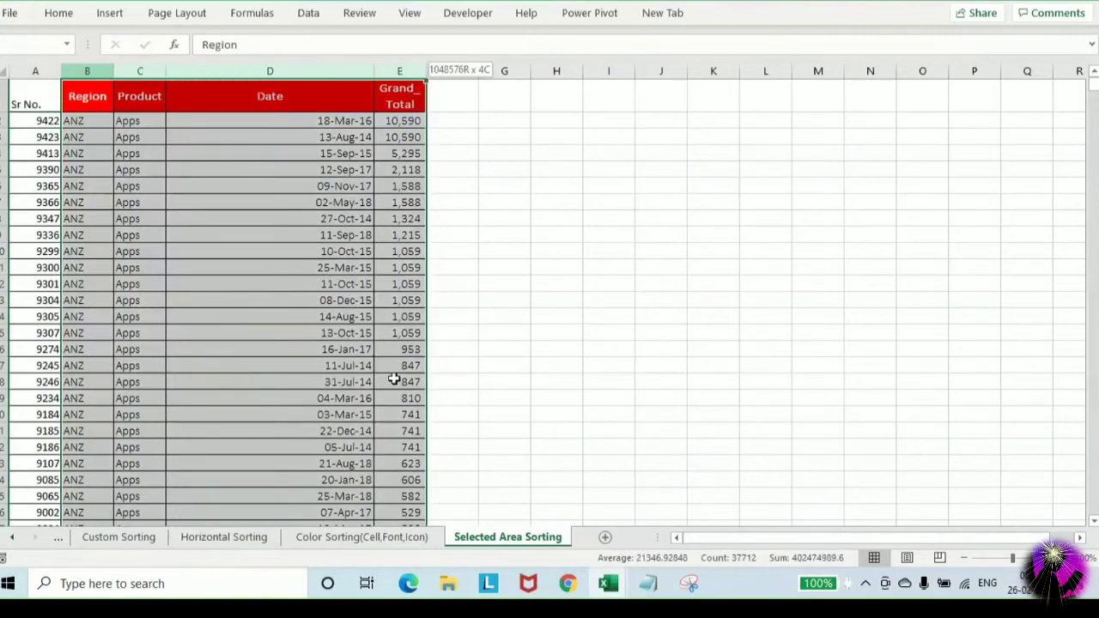
# Sort only the Sr No. values from A2 down from smallest to largest, continuing with the current selection instead of expanding it
pyautogui.click(38, 121)
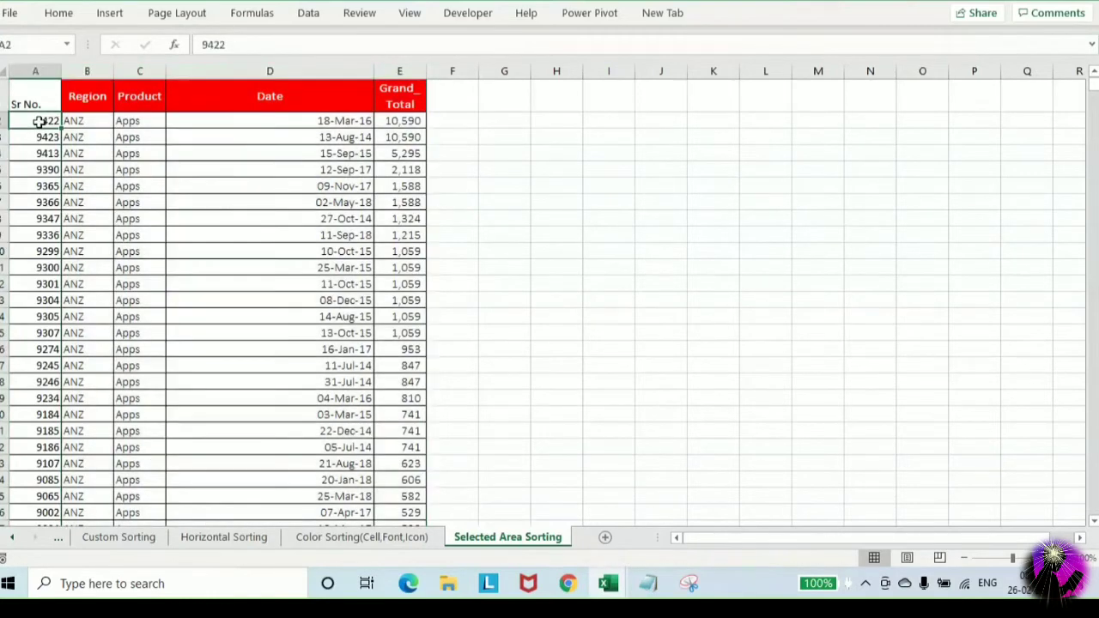
pyautogui.hotkey('ctrl', 'shift', 'Down')
pyautogui.hotkey('ctrl', 'shift', 'Down')
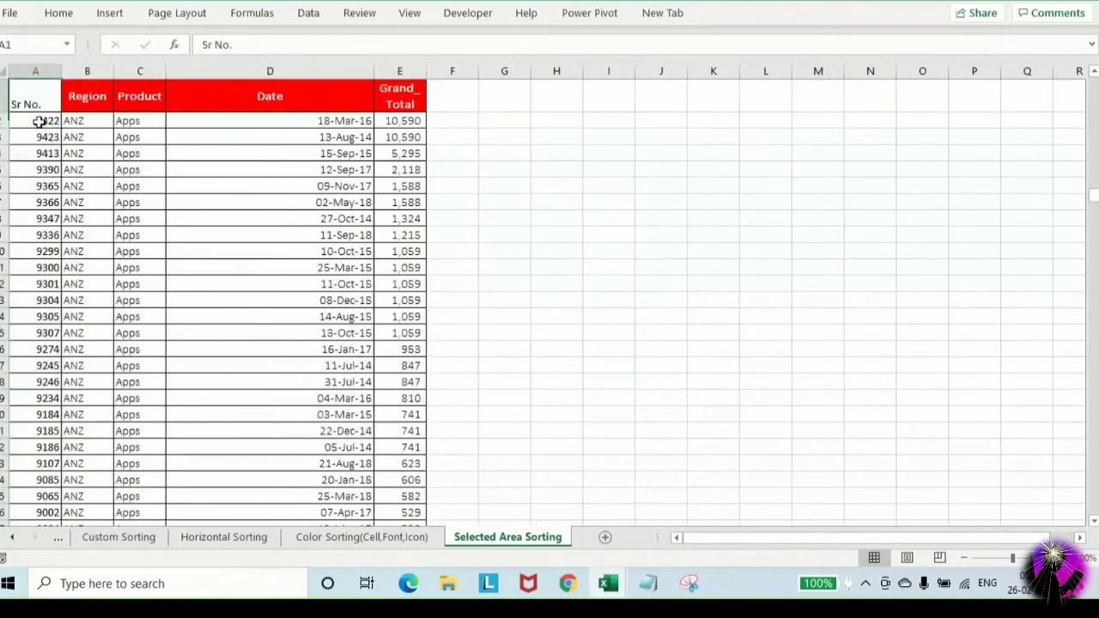
pyautogui.click(38, 121)
pyautogui.hotkey('ctrl', 'shift', 'Down')
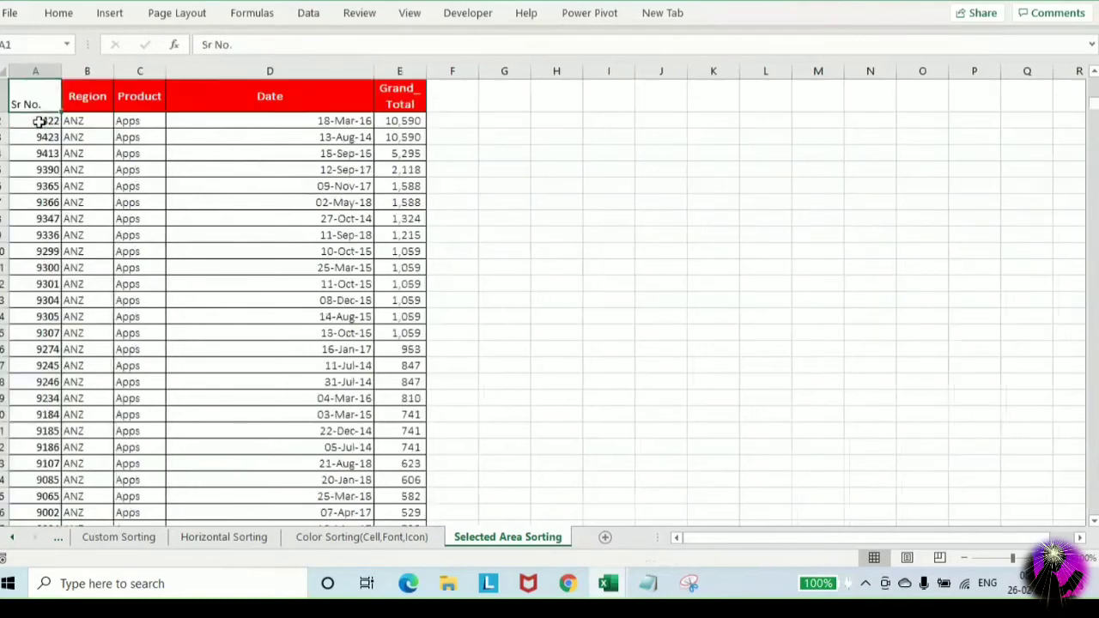
pyautogui.click(39, 121)
pyautogui.hotkey('ctrl', 'shift', 'Down')
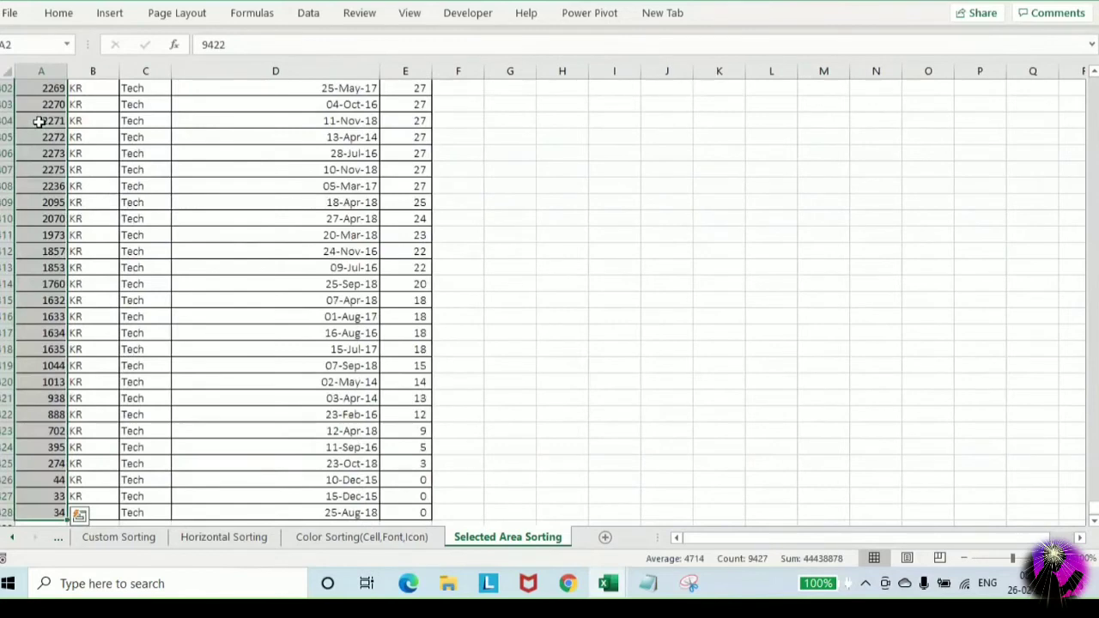
pyautogui.hotkey('alt', 'd')
pyautogui.press('s')
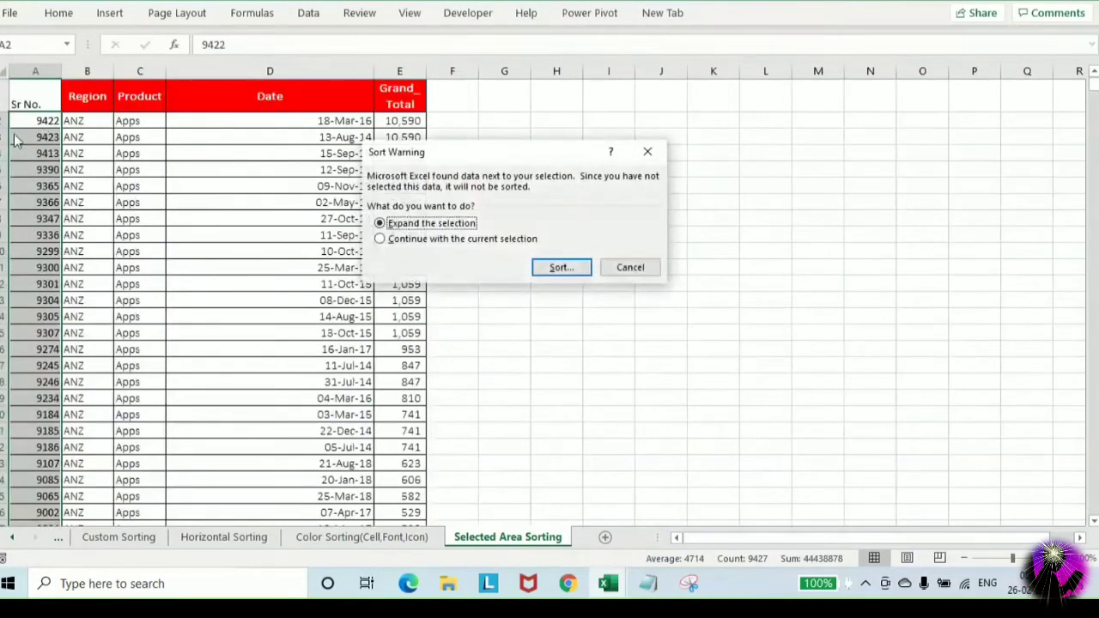
pyautogui.click(380, 239)
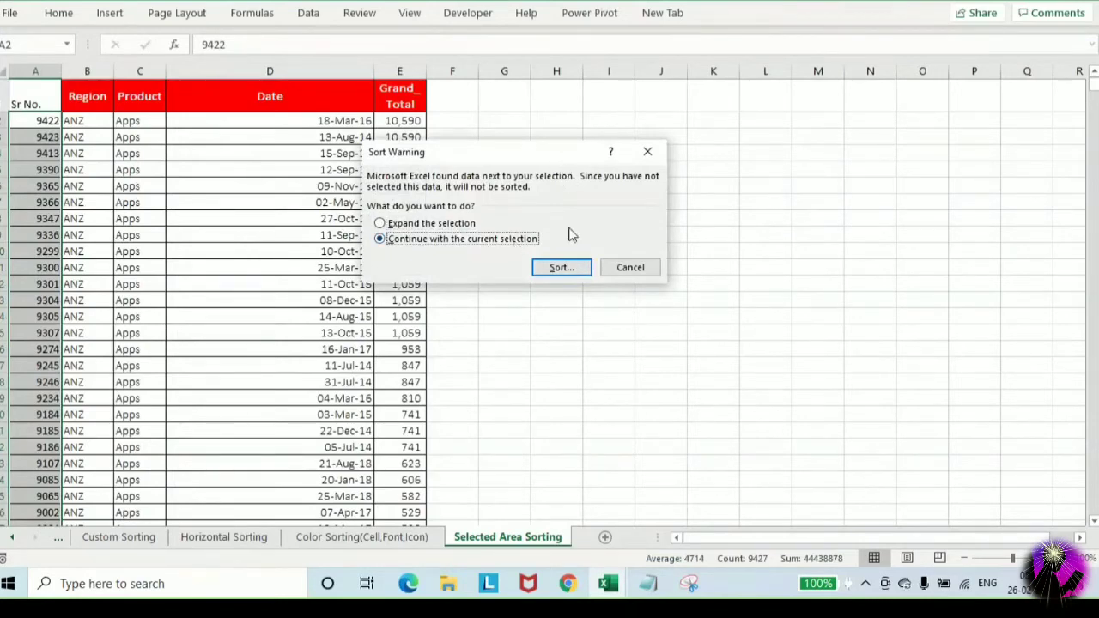
pyautogui.click(570, 270)
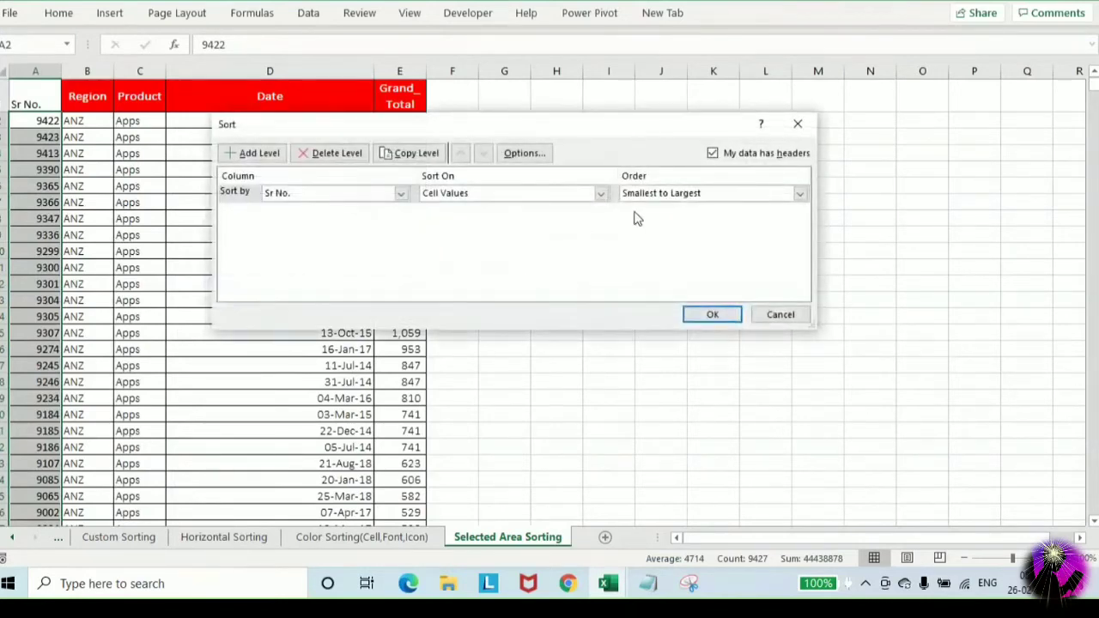
pyautogui.click(709, 314)
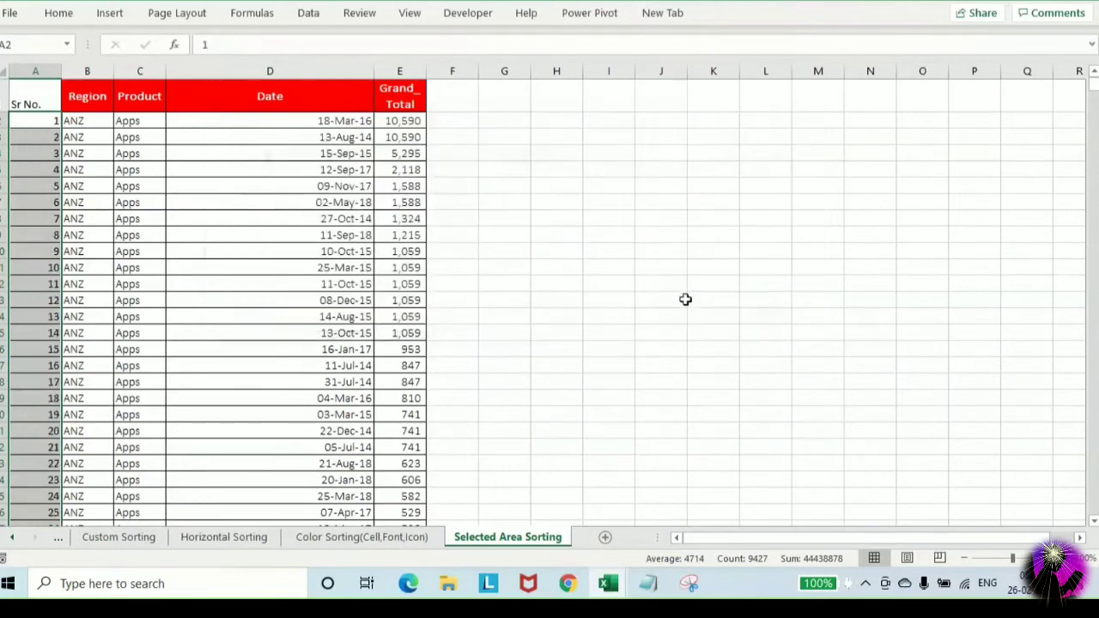
# Paste the copied Sort Warning screenshot beside the table and place it just below cell I6
pyautogui.click(591, 146)
pyautogui.hotkey('ctrl', 'v')
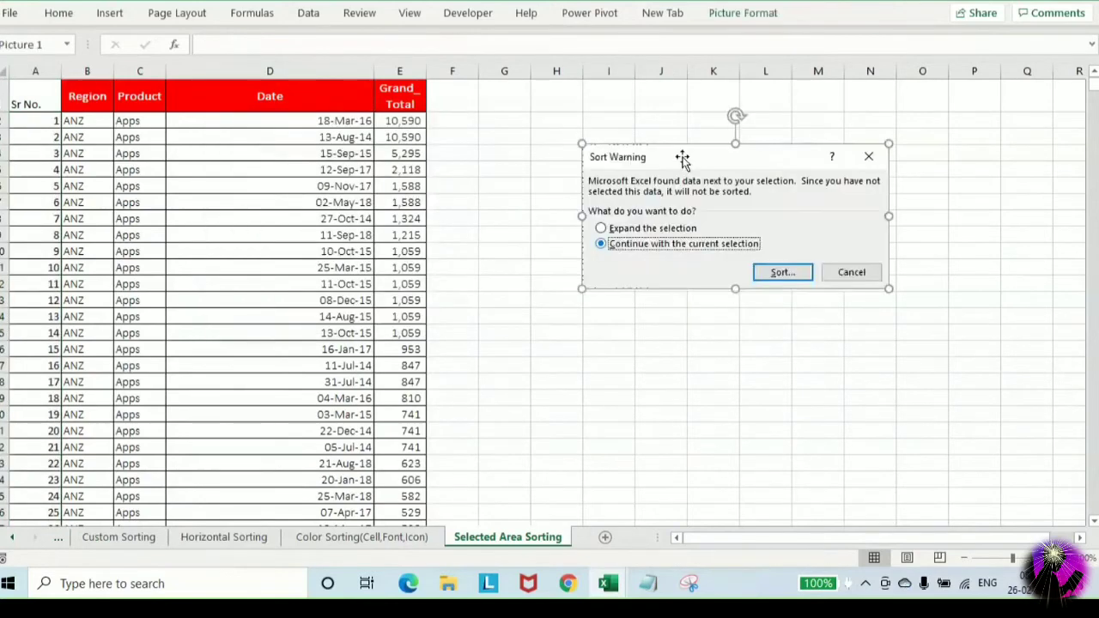
pyautogui.moveTo(582, 152); pyautogui.dragTo(614, 227)
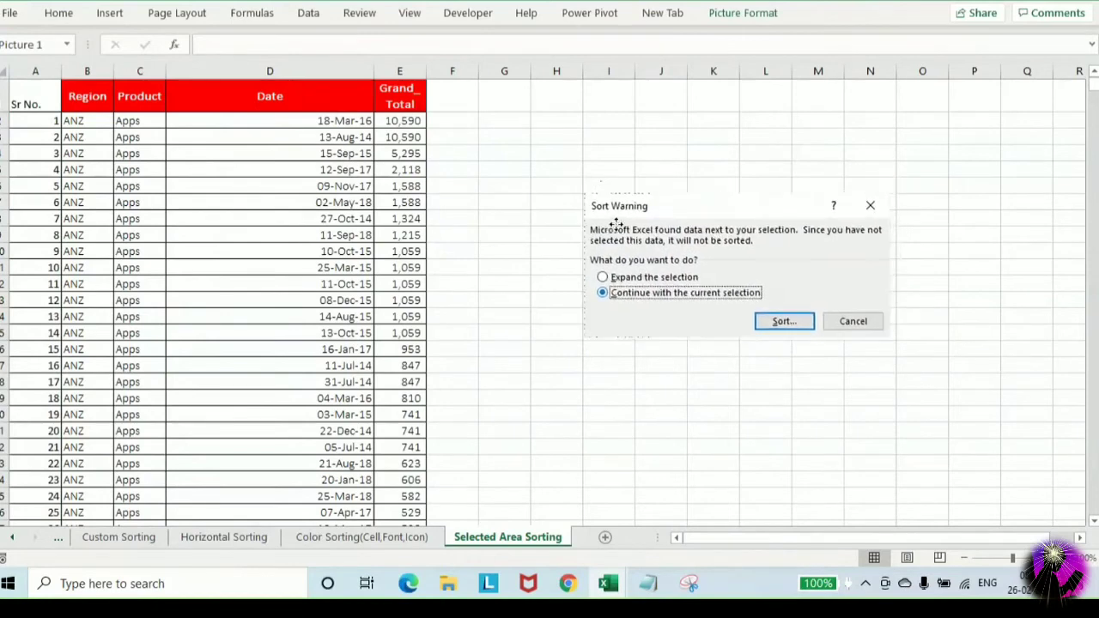
# Add the bold, underlined heading "Selected Area Sorting" in I6 and shift the Sort Warning picture slightly clear of it
pyautogui.click(610, 186)
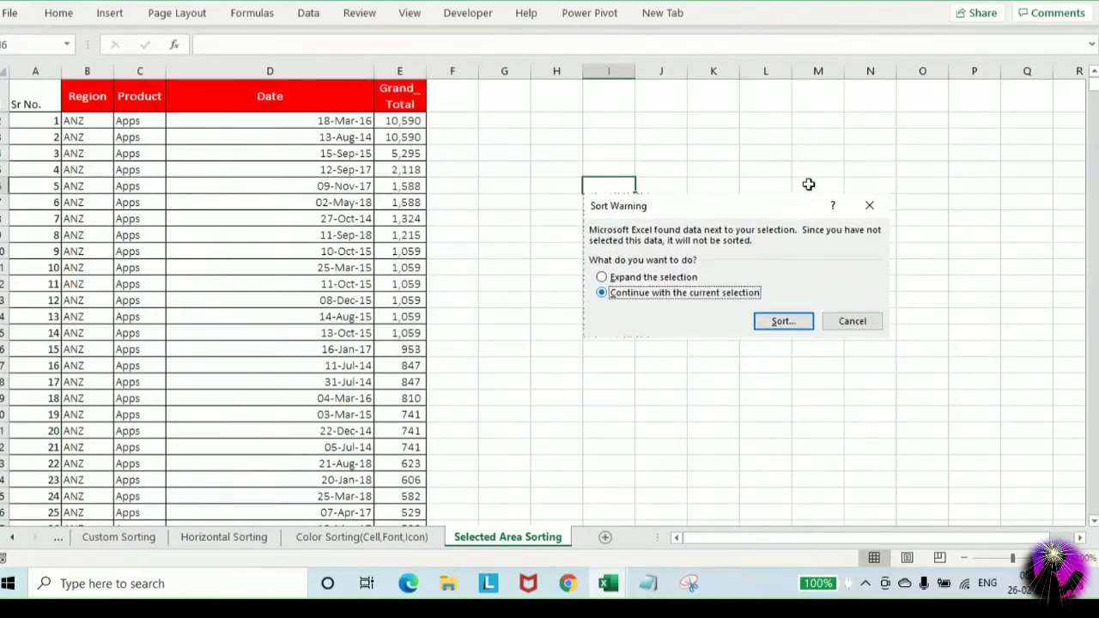
pyautogui.write('Selecte')
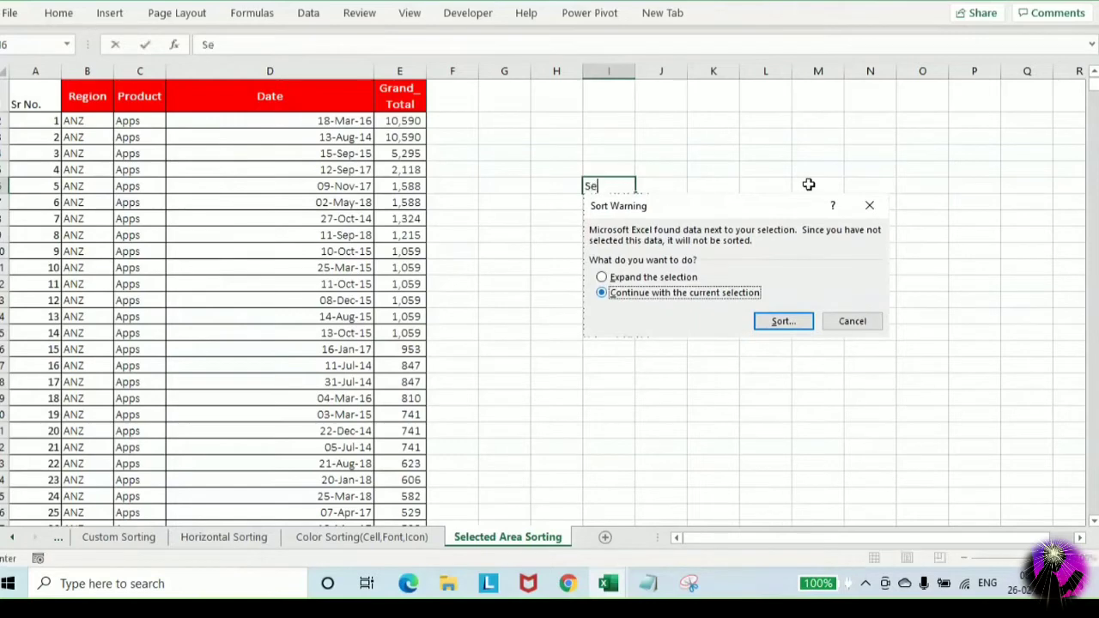
pyautogui.write('rea Sorting')
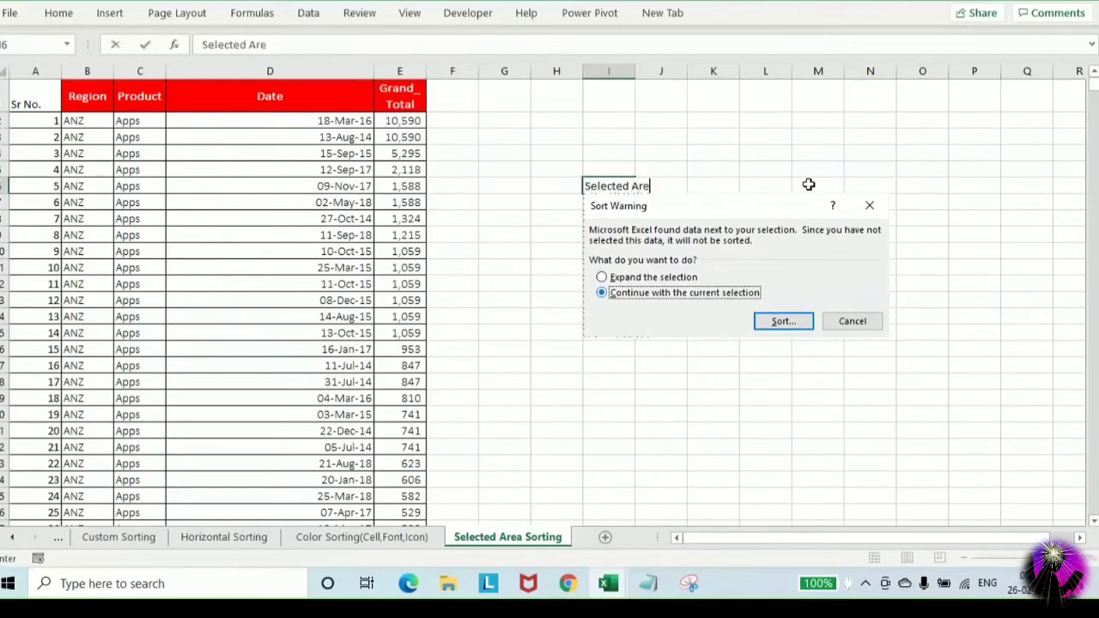
pyautogui.press('Return')
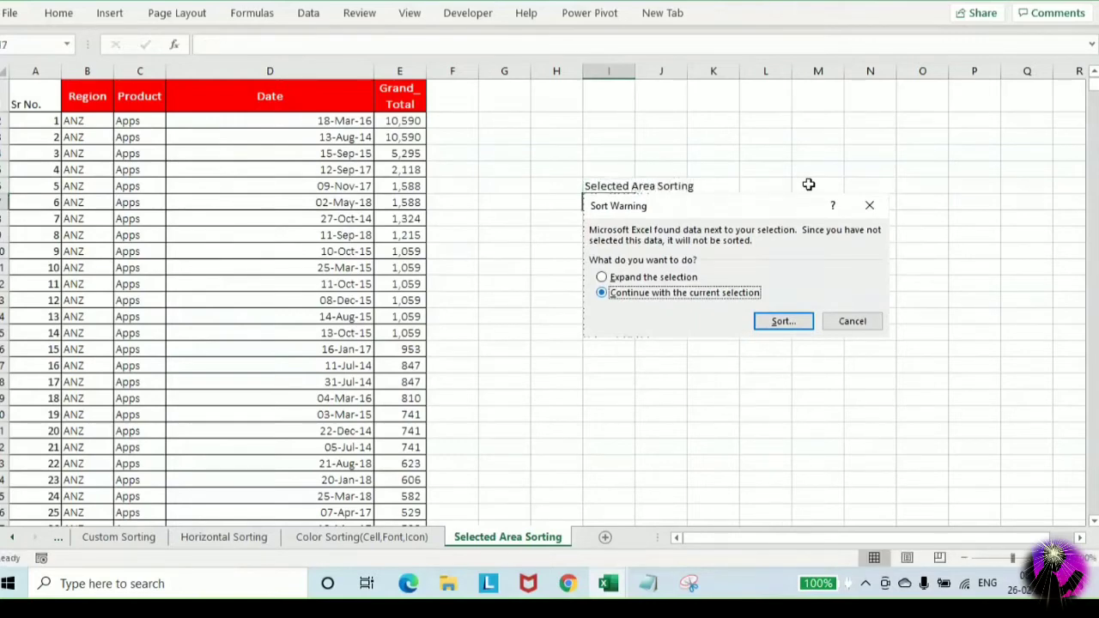
pyautogui.press('Up')
pyautogui.hotkey('ctrl', 'b')
pyautogui.hotkey('ctrl', 'u')
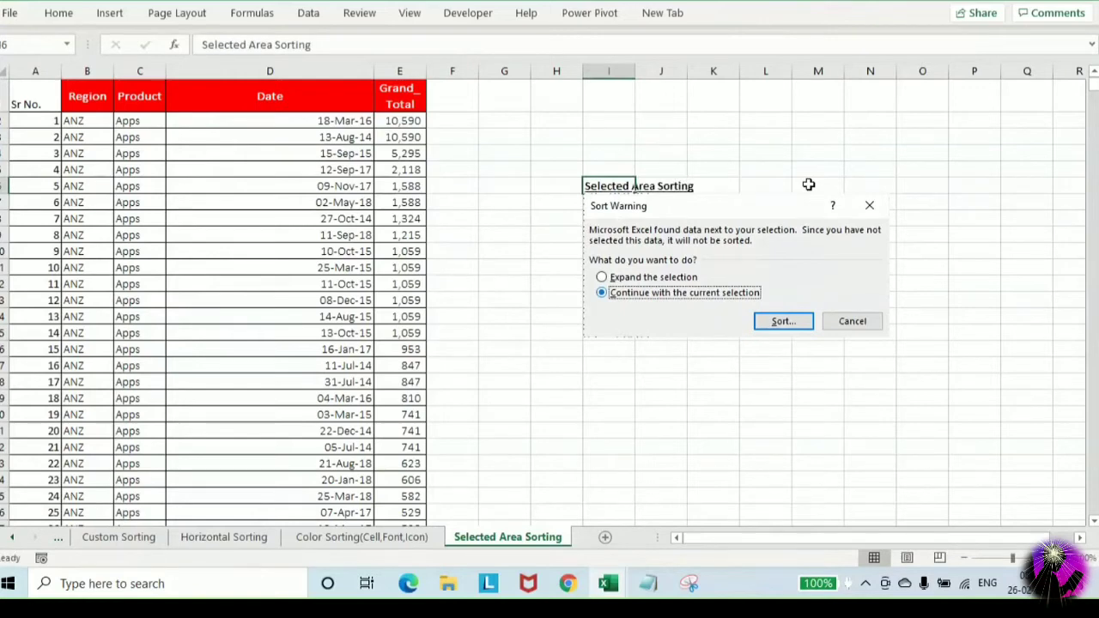
pyautogui.moveTo(711, 233)
pyautogui.mouseDown()
pyautogui.moveTo(706, 244)
pyautogui.moveTo(720, 240)
pyautogui.mouseUp()
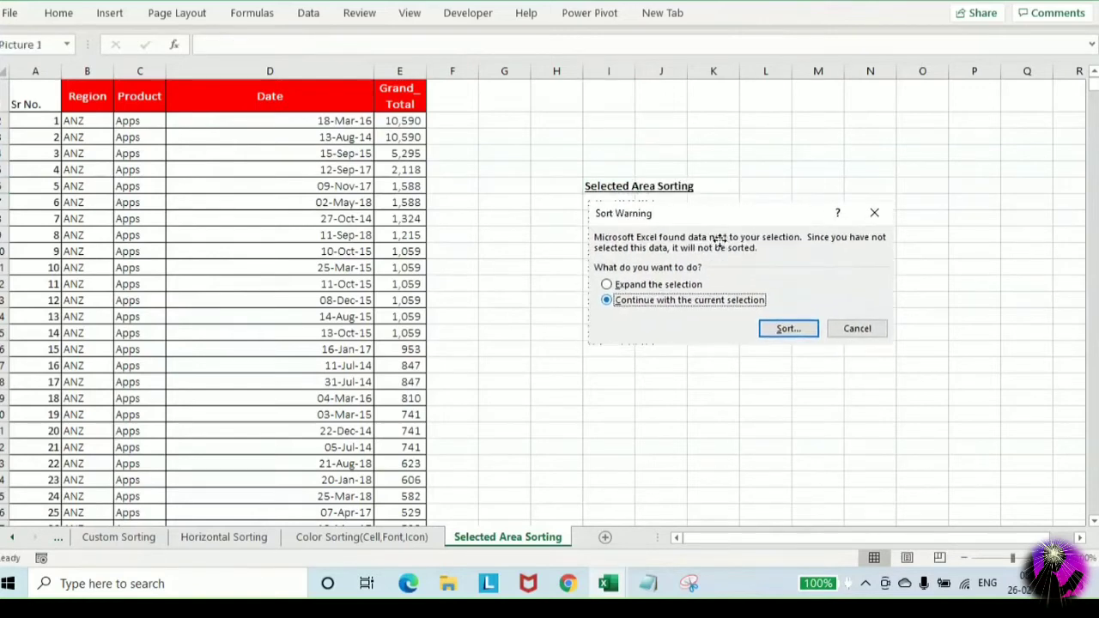
pyautogui.click(558, 139)
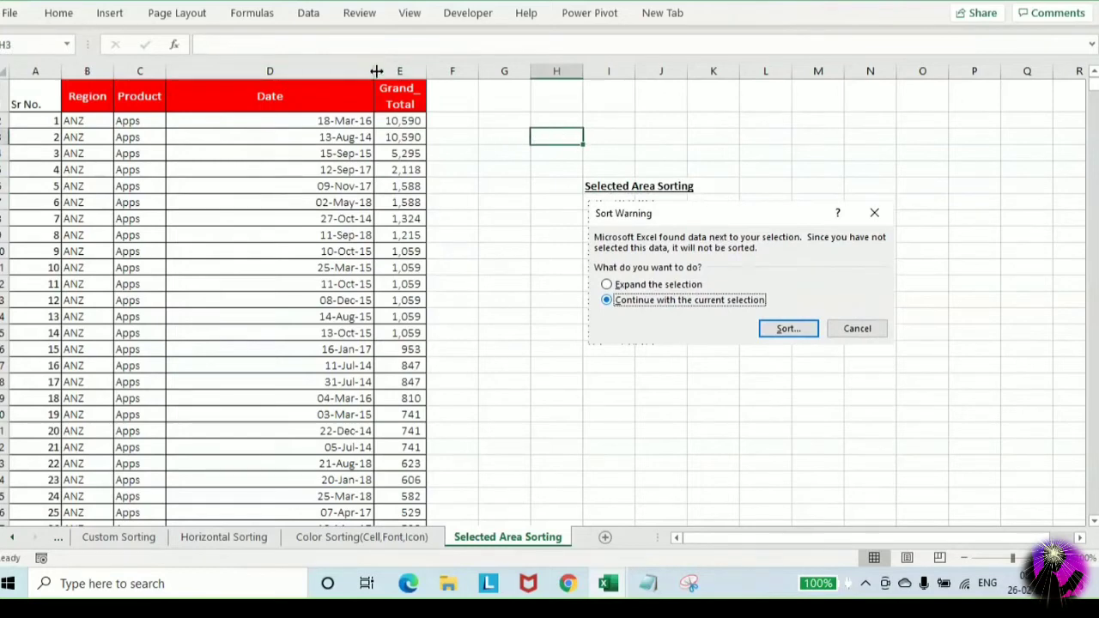
# Narrow the Date column, widen the Grand_Total column to fit its header on one line, and return to cell A2
pyautogui.moveTo(376, 72); pyautogui.dragTo(340, 73)
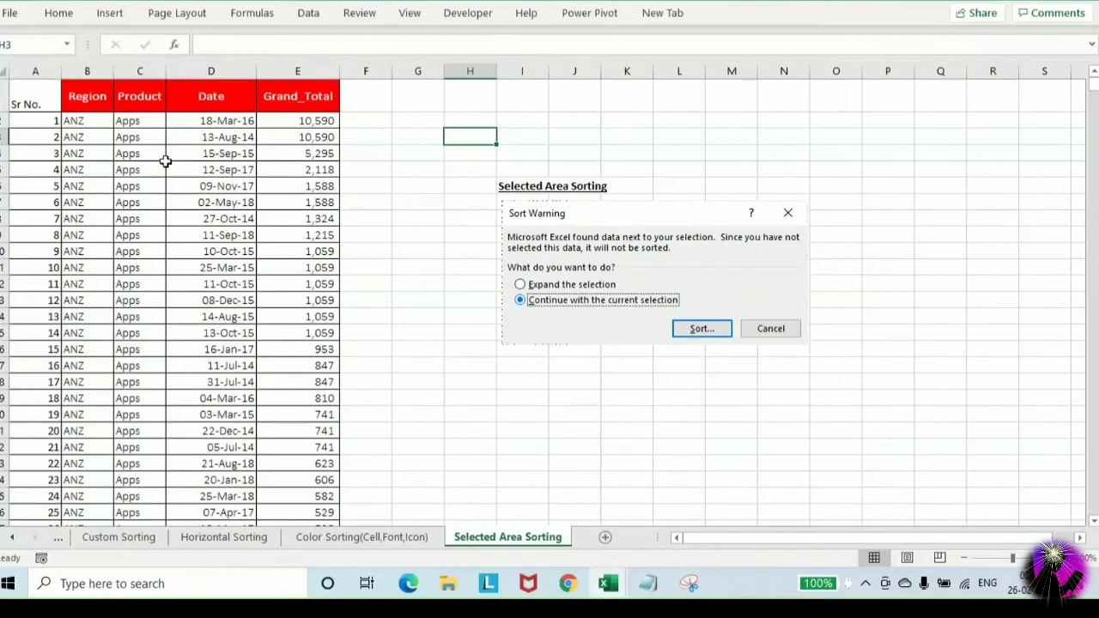
pyautogui.press('Left')
pyautogui.press('Left')
pyautogui.press('Left')
pyautogui.press('Left')
pyautogui.press('Left')
pyautogui.press('Left')
pyautogui.press('Left')
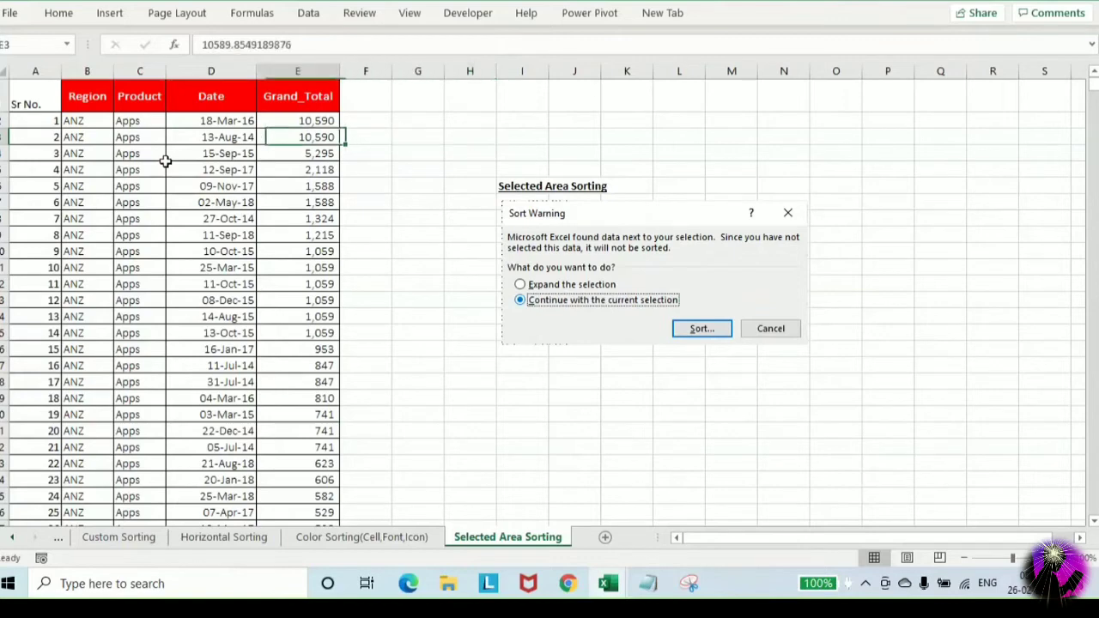
pyautogui.press('Up')
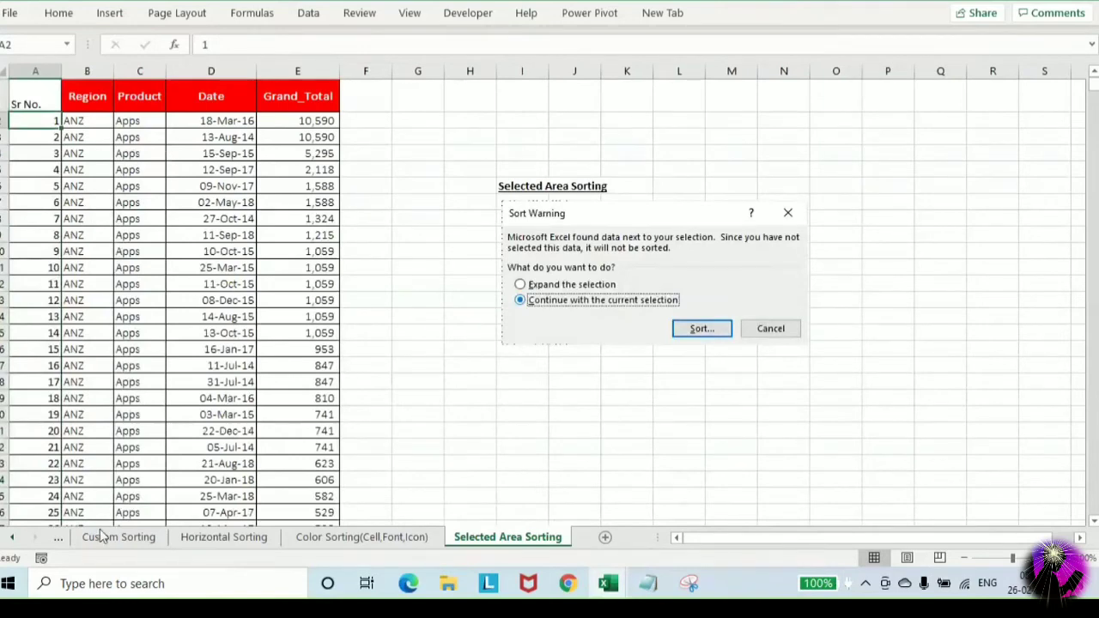
# Mark Selected Area Sorting as Done in G24 of the SummarySheet and select the Filter Sorting entry below it
pyautogui.click(10, 541)
pyautogui.click(11, 541)
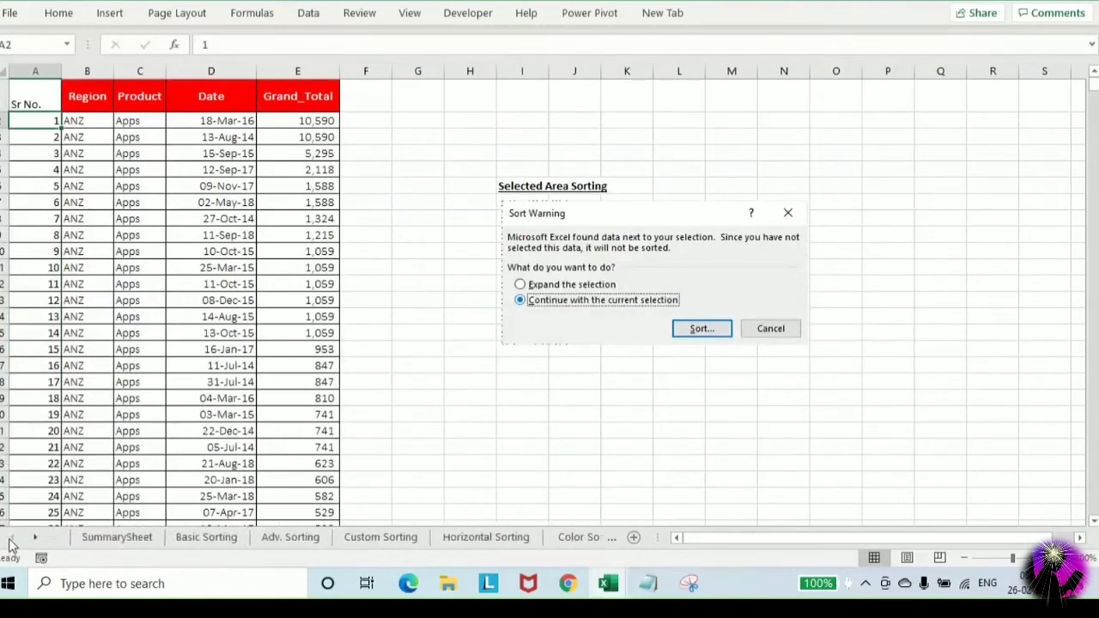
pyautogui.click(90, 539)
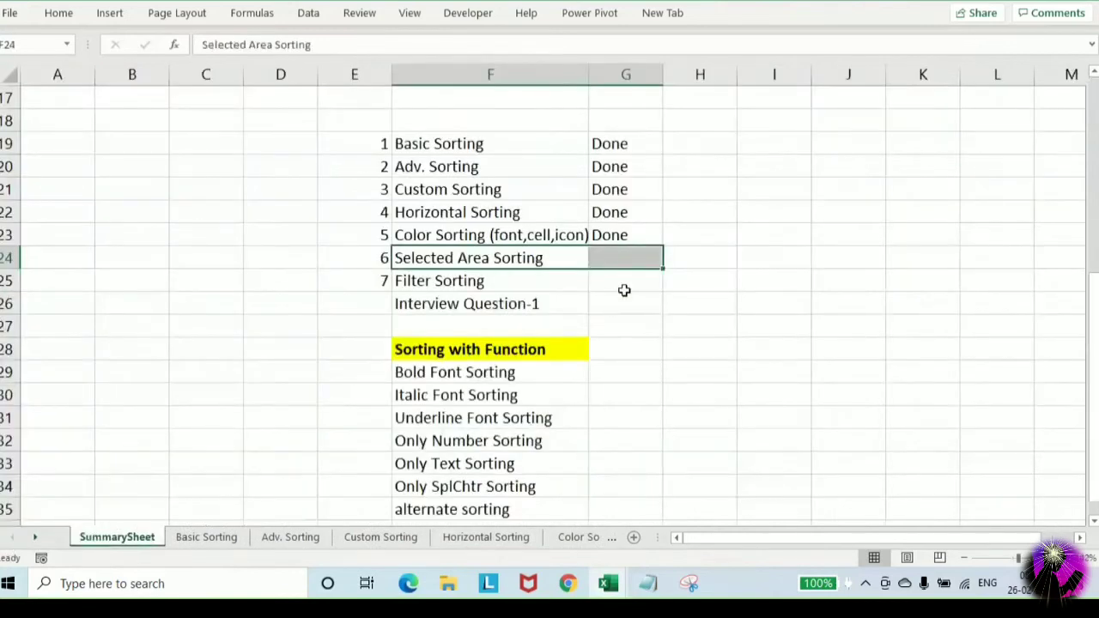
pyautogui.click(626, 257)
pyautogui.write('Done')
pyautogui.press('Return')
pyautogui.click(506, 280)
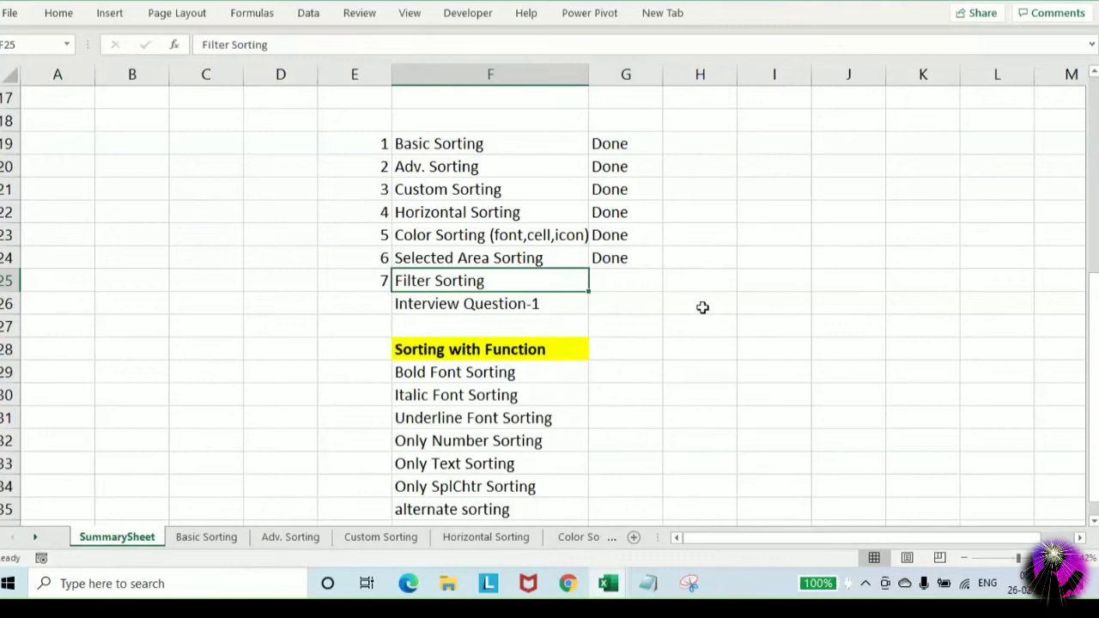
# Add a new sheet after Selected Area Sorting and name it Filter Sorting
pyautogui.click(587, 537)
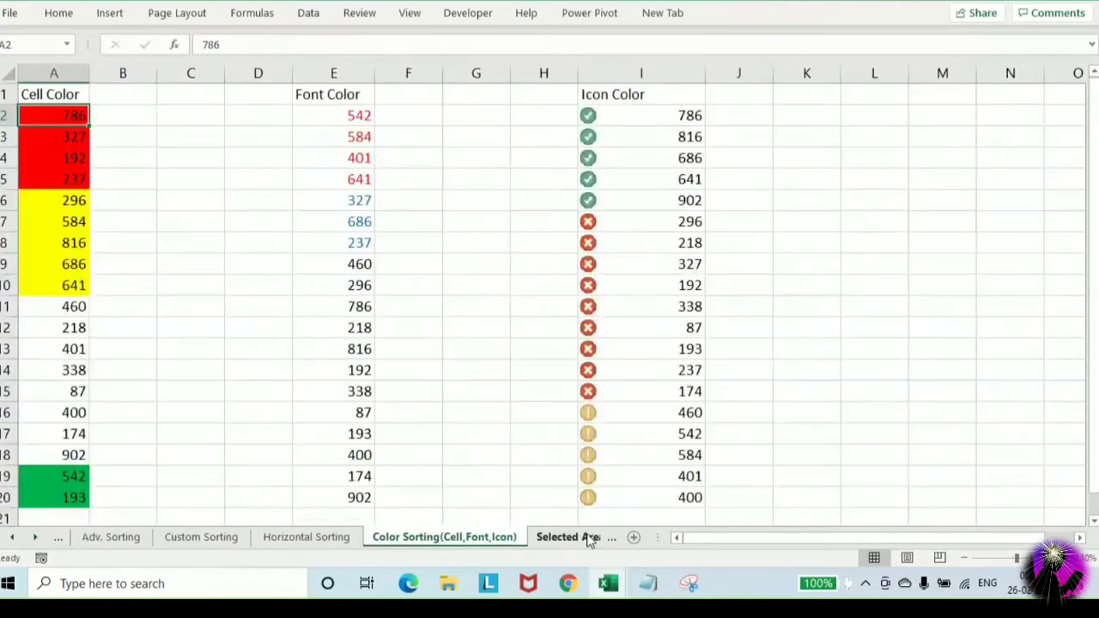
pyautogui.click(587, 537)
pyautogui.click(606, 539)
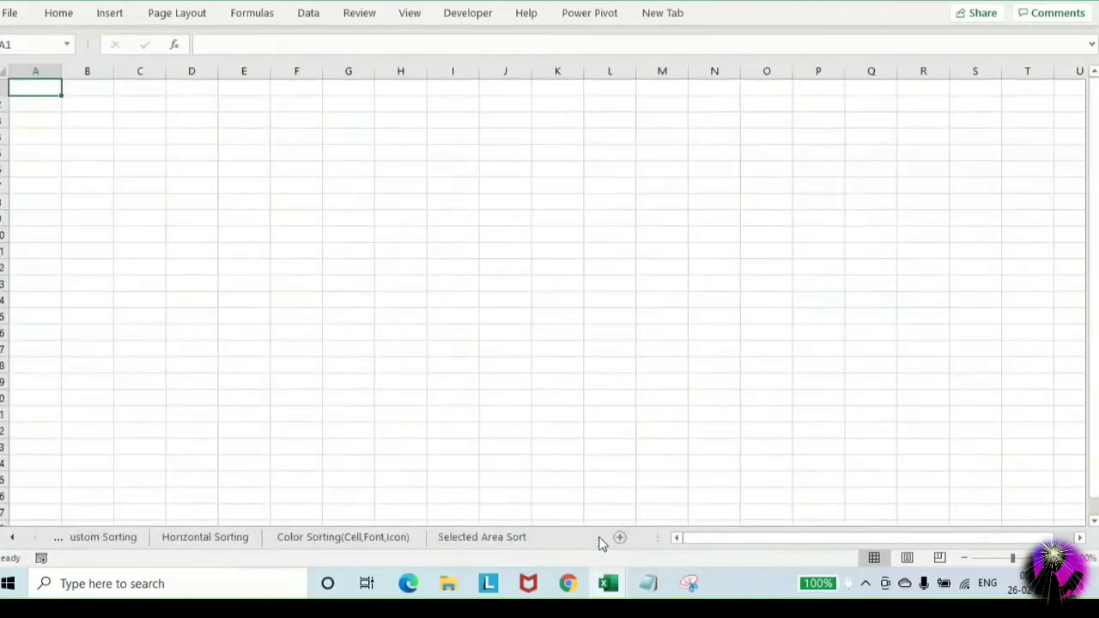
pyautogui.rightClick(505, 537)
pyautogui.click(604, 364)
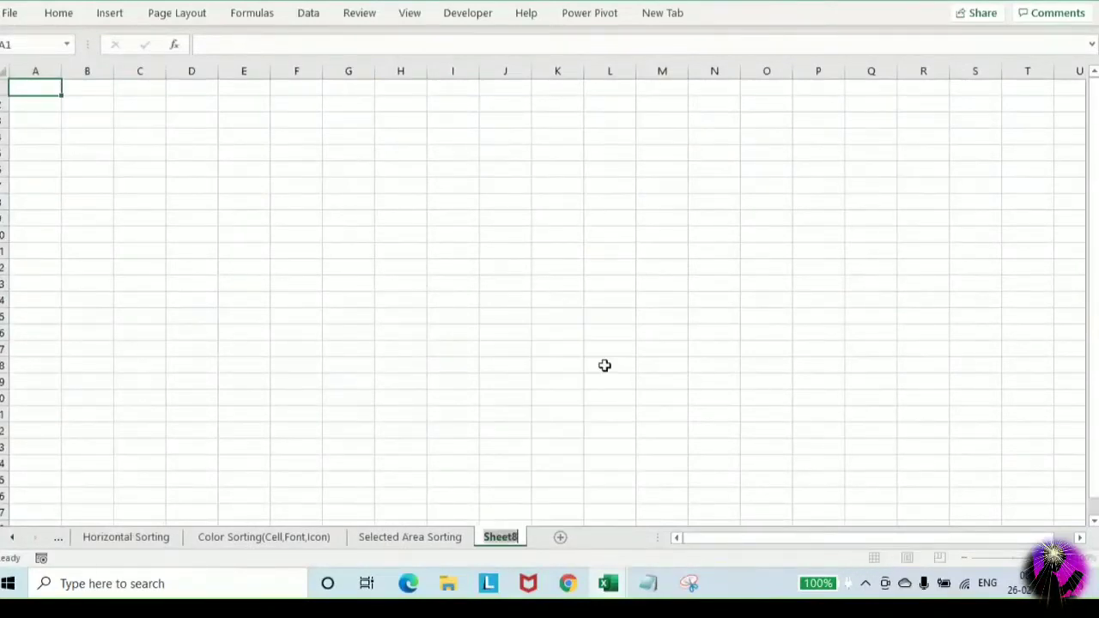
pyautogui.write('Filter ')
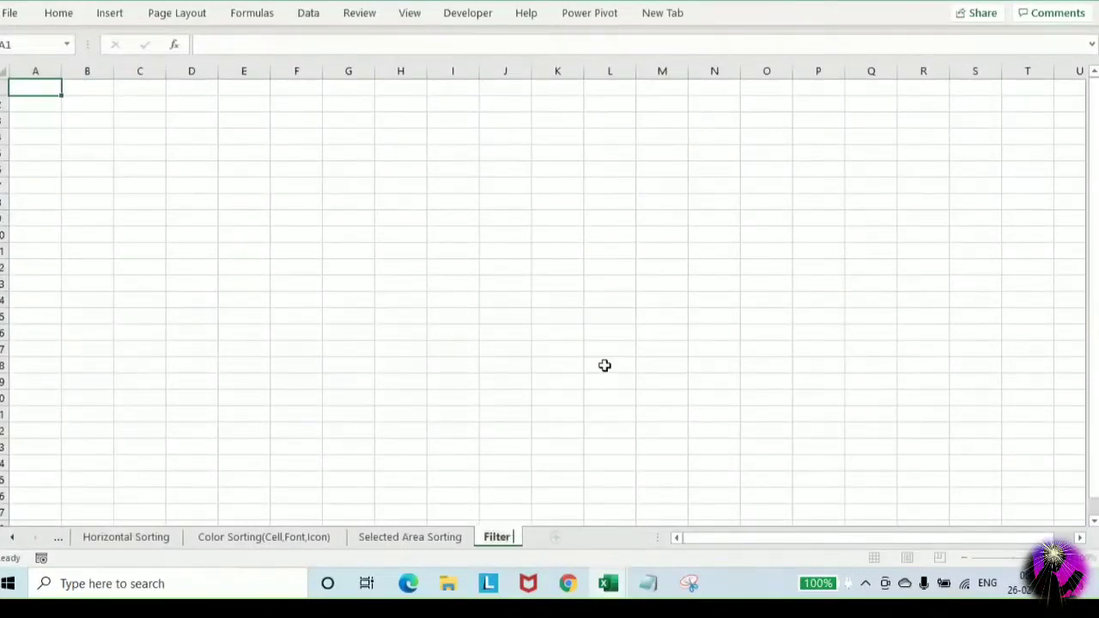
pyautogui.write('Sorting')
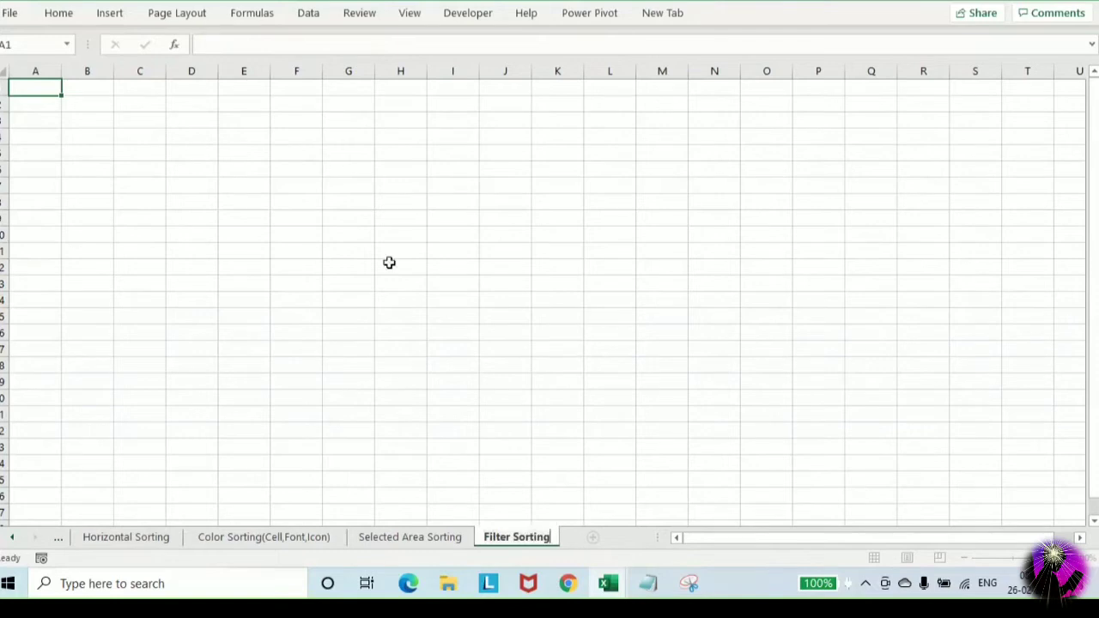
pyautogui.click(39, 89)
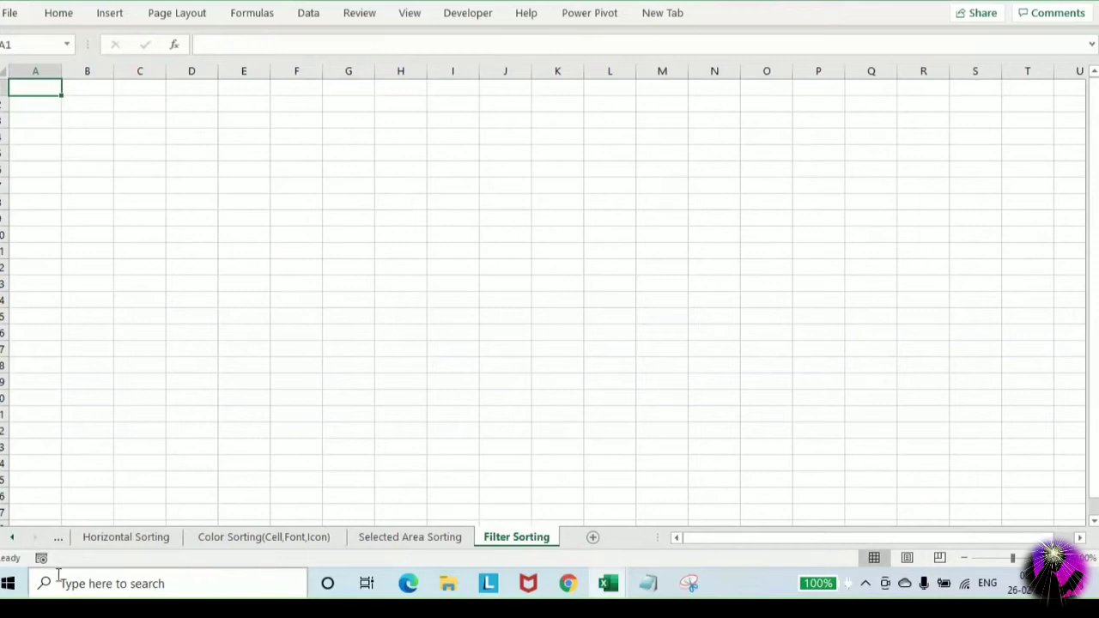
# Check the Filter Sorting entry and its status cell in the SummarySheet, and return to the Filter Sorting sheet
pyautogui.click(12, 538)
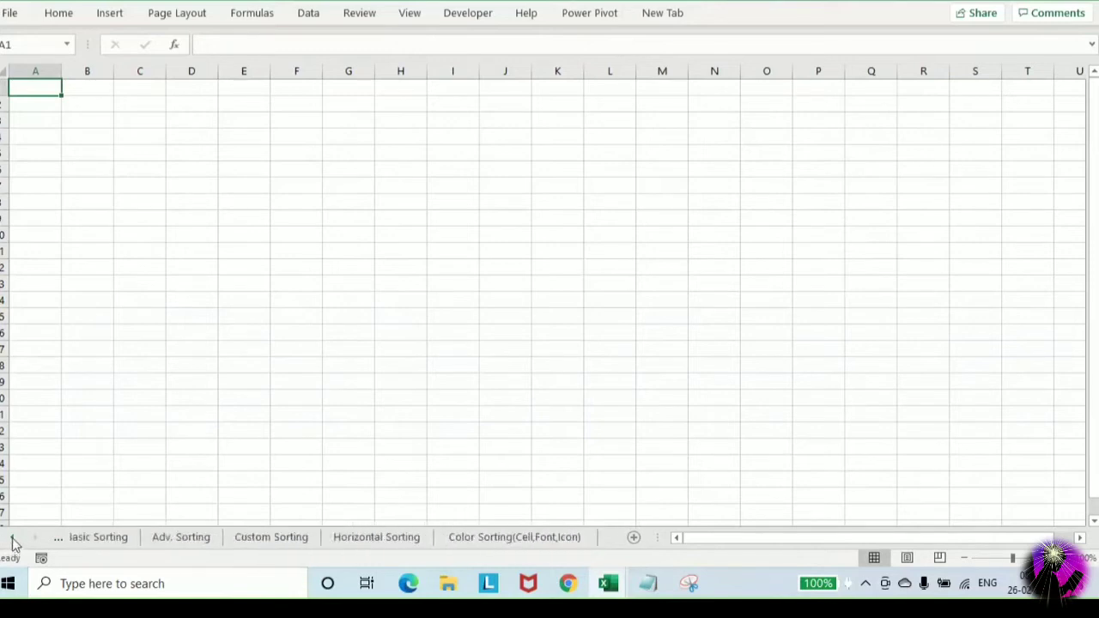
pyautogui.click(98, 539)
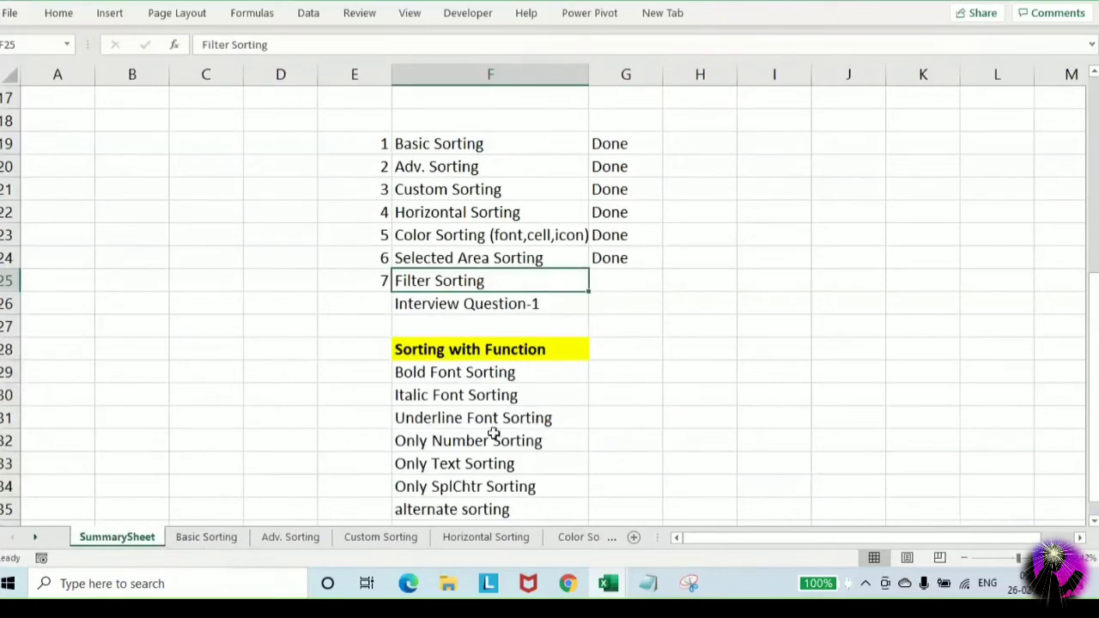
pyautogui.click(615, 282)
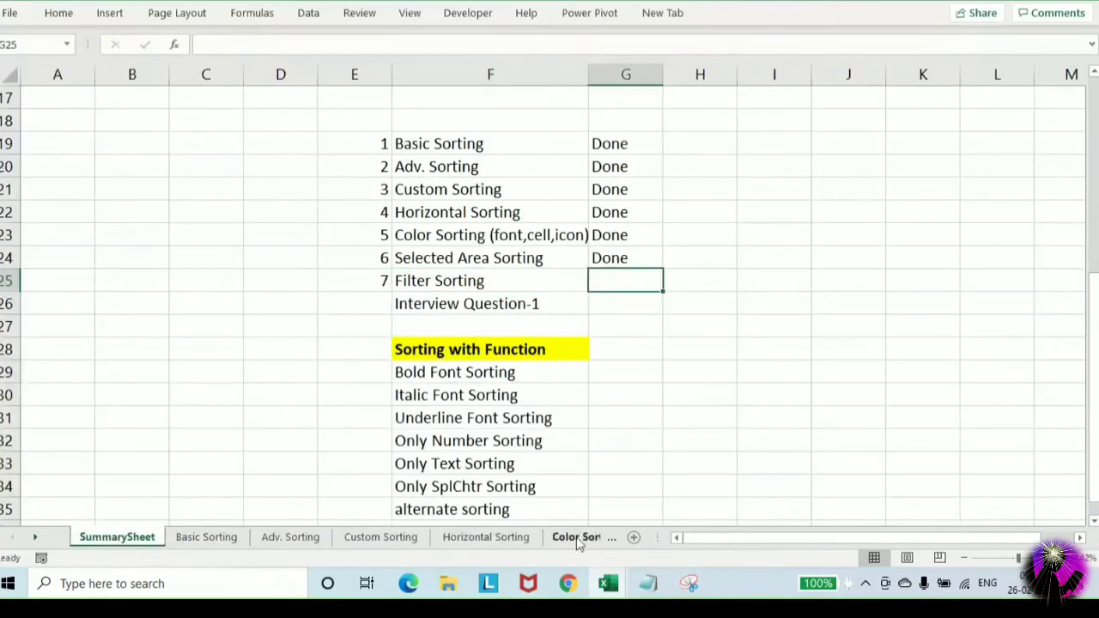
pyautogui.click(589, 539)
pyautogui.click(589, 538)
pyautogui.click(593, 539)
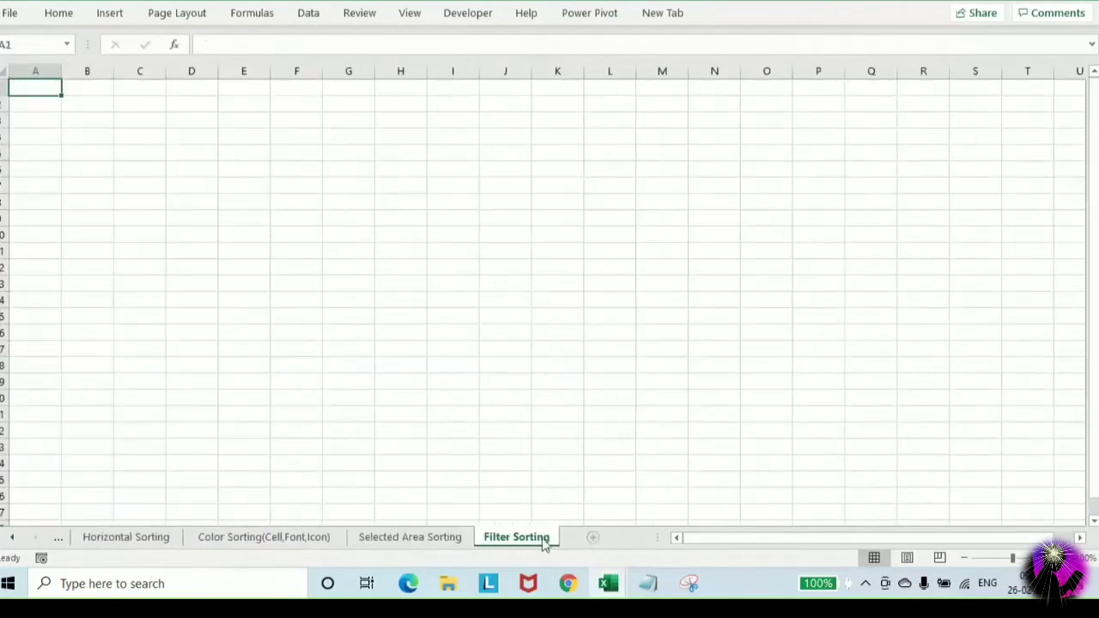
# Narrow the Sr No. column in Selected Area Sorting and copy the Region to Grand_Total data into A1 of Filter Sorting
pyautogui.click(456, 538)
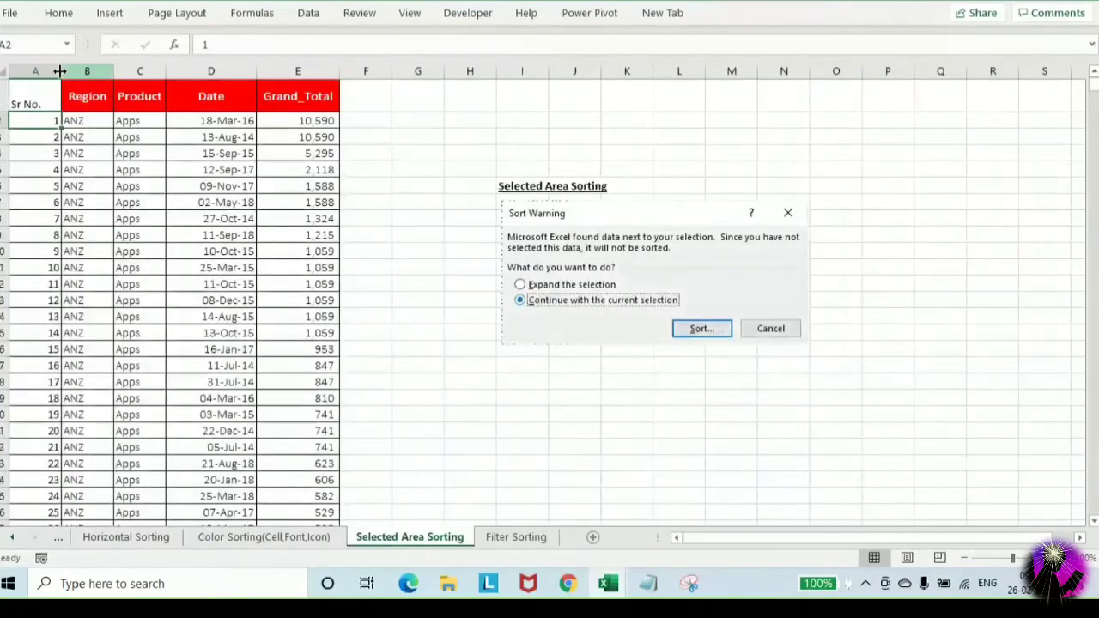
pyautogui.moveTo(62, 71); pyautogui.dragTo(45, 74)
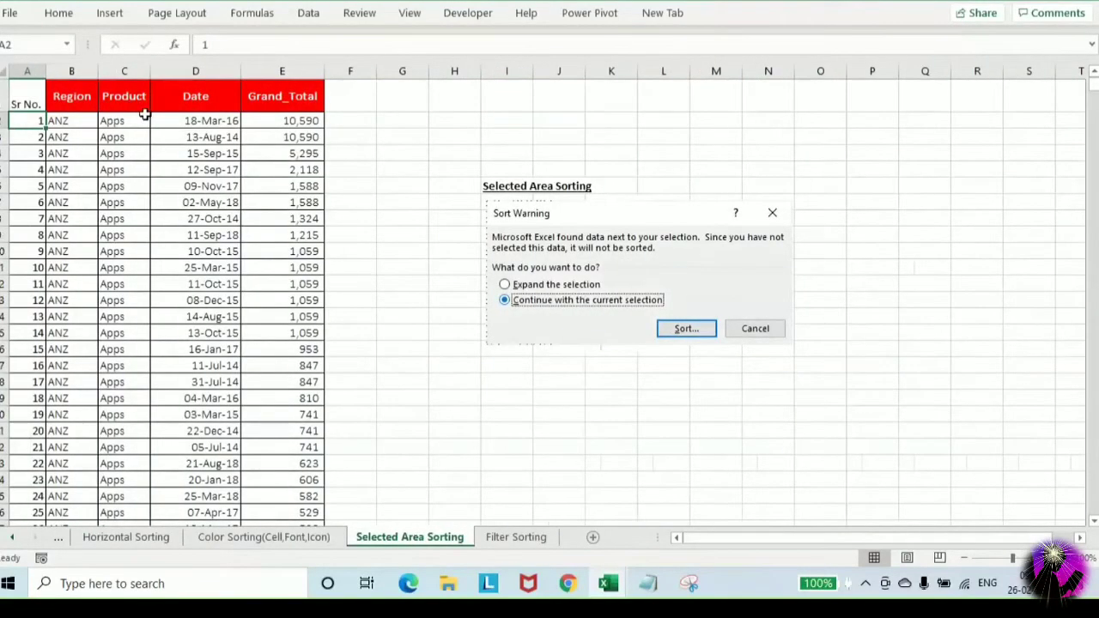
pyautogui.click(129, 121)
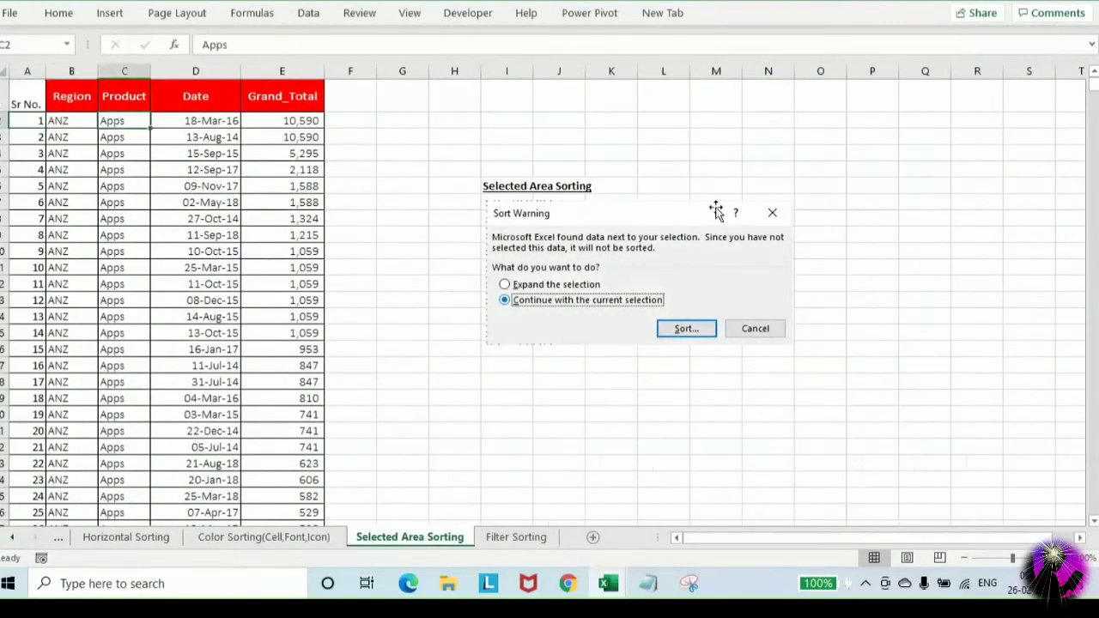
pyautogui.press('Up')
pyautogui.press('Left')
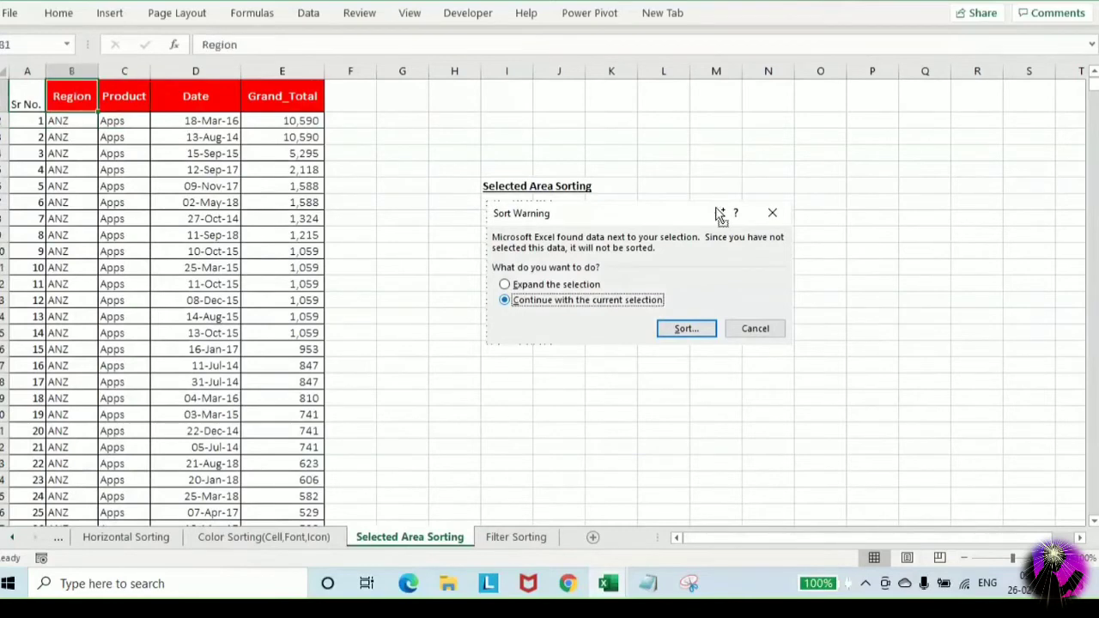
pyautogui.hotkey('ctrl', 'shift', 'Right')
pyautogui.hotkey('ctrl', 'shift', 'Down')
pyautogui.hotkey('ctrl', 'c')
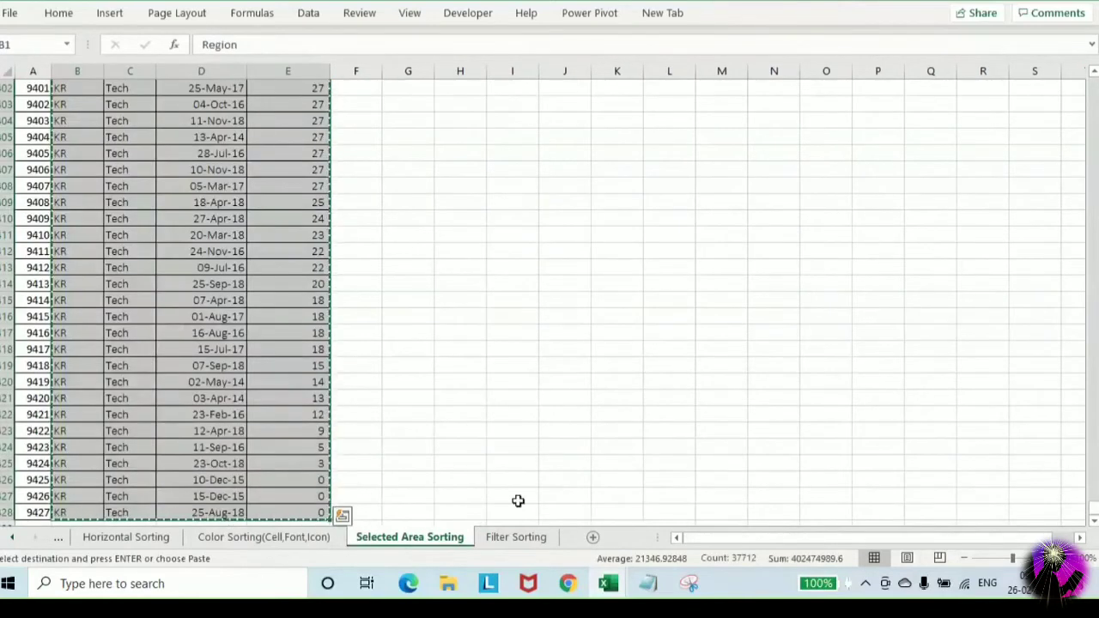
pyautogui.click(515, 537)
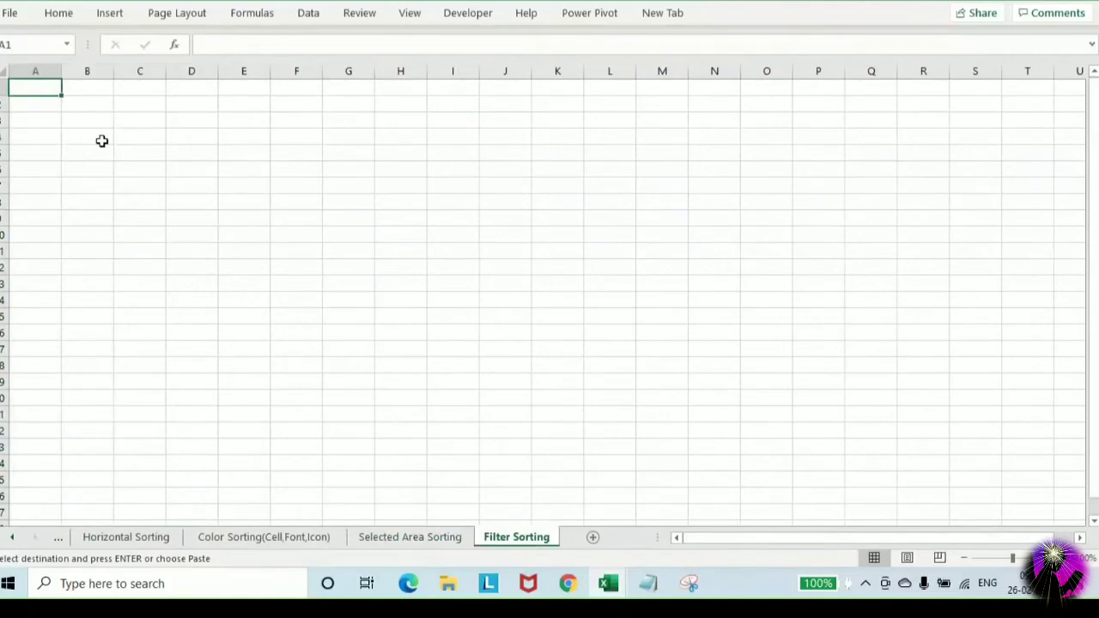
pyautogui.hotkey('ctrl', 'v')
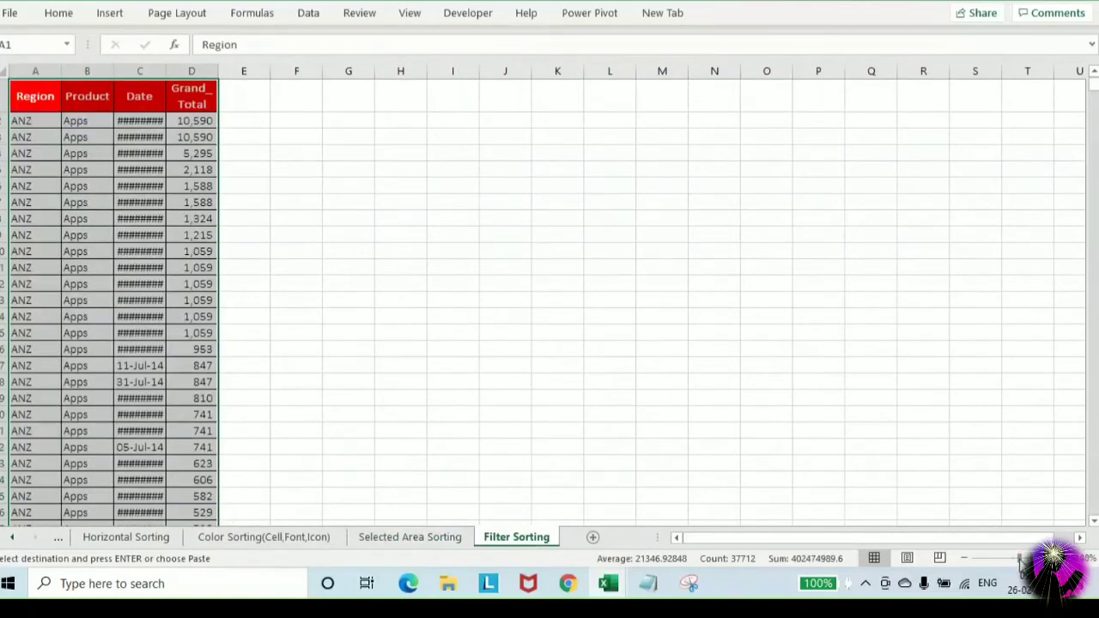
# Fit the Date column to its contents, widen Grand_Total to hold its header on one line, and reduce the header row's height
pyautogui.click(1020, 559)
pyautogui.moveTo(251, 77); pyautogui.dragTo(342, 86)
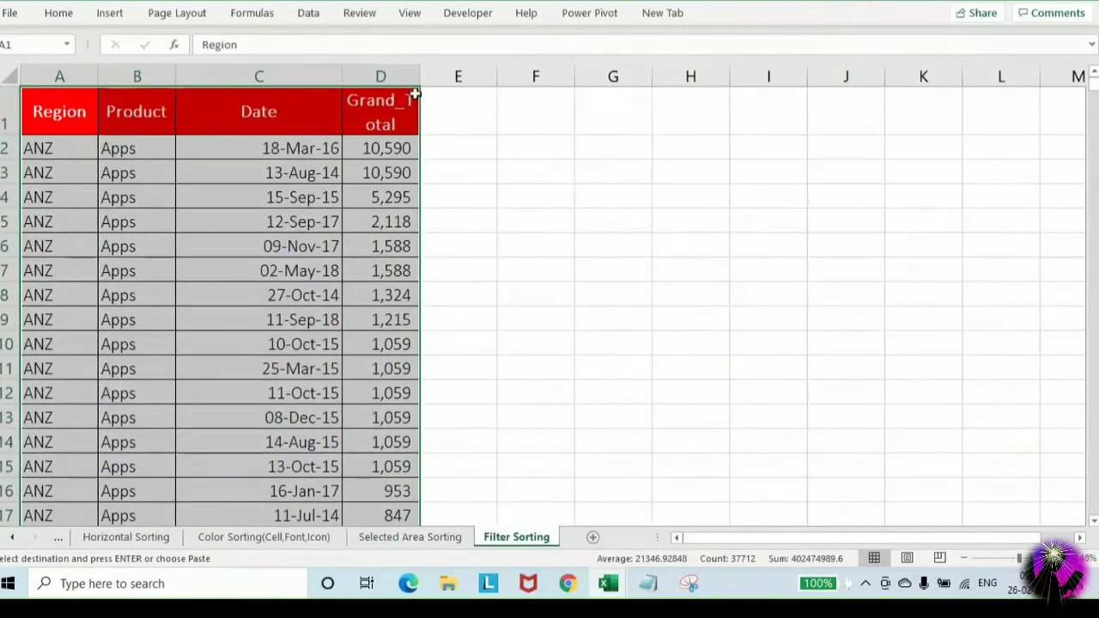
pyautogui.moveTo(418, 76); pyautogui.dragTo(528, 76)
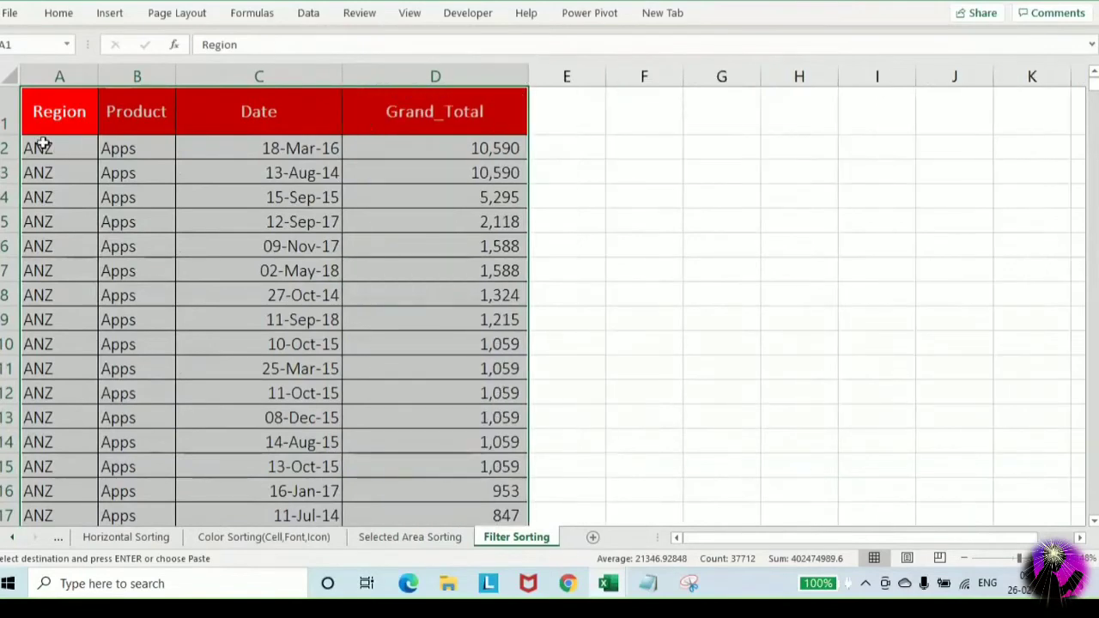
pyautogui.moveTo(9, 135); pyautogui.dragTo(8, 118)
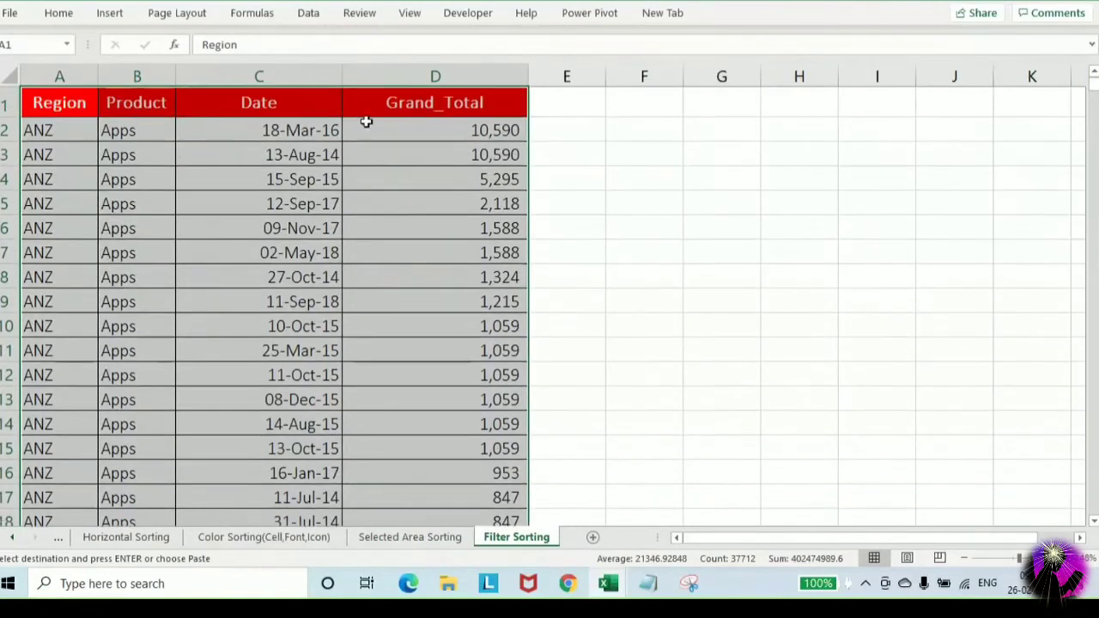
pyautogui.click(386, 160)
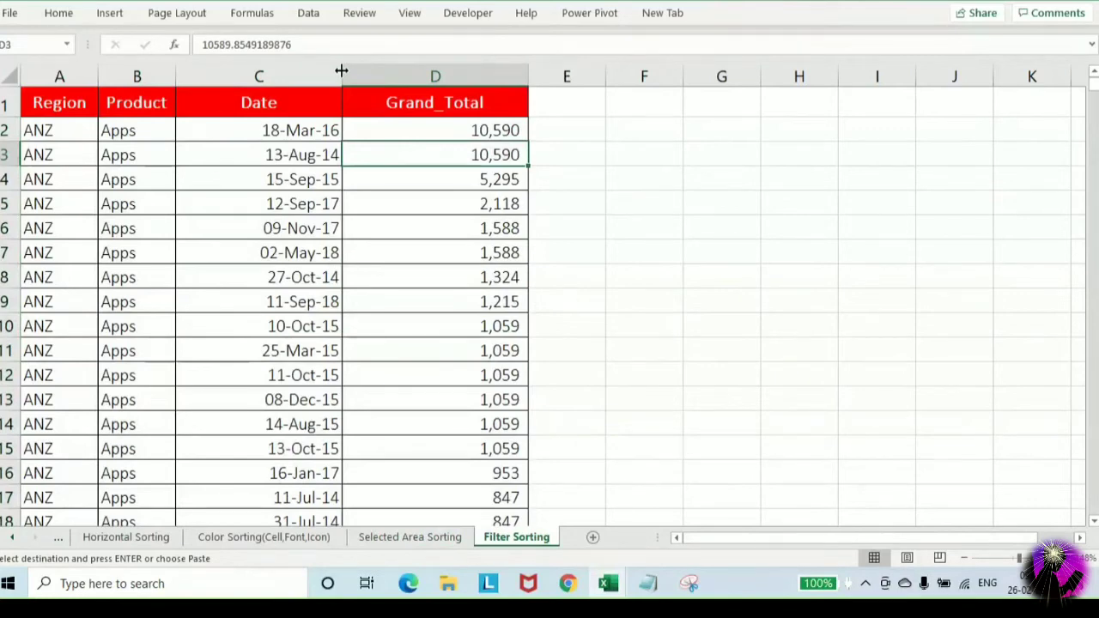
pyautogui.doubleClick(341, 70)
pyautogui.click(378, 181)
pyautogui.click(386, 231)
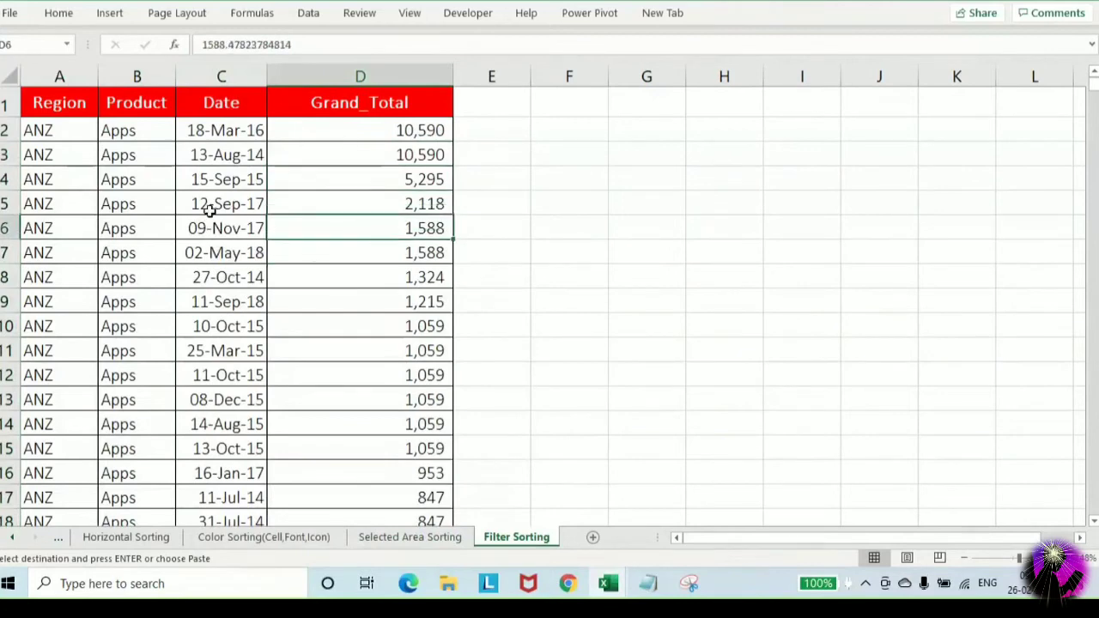
# Turn on filtering for the header row A1:D1 of the Filter Sorting table
pyautogui.moveTo(53, 106); pyautogui.dragTo(432, 104)
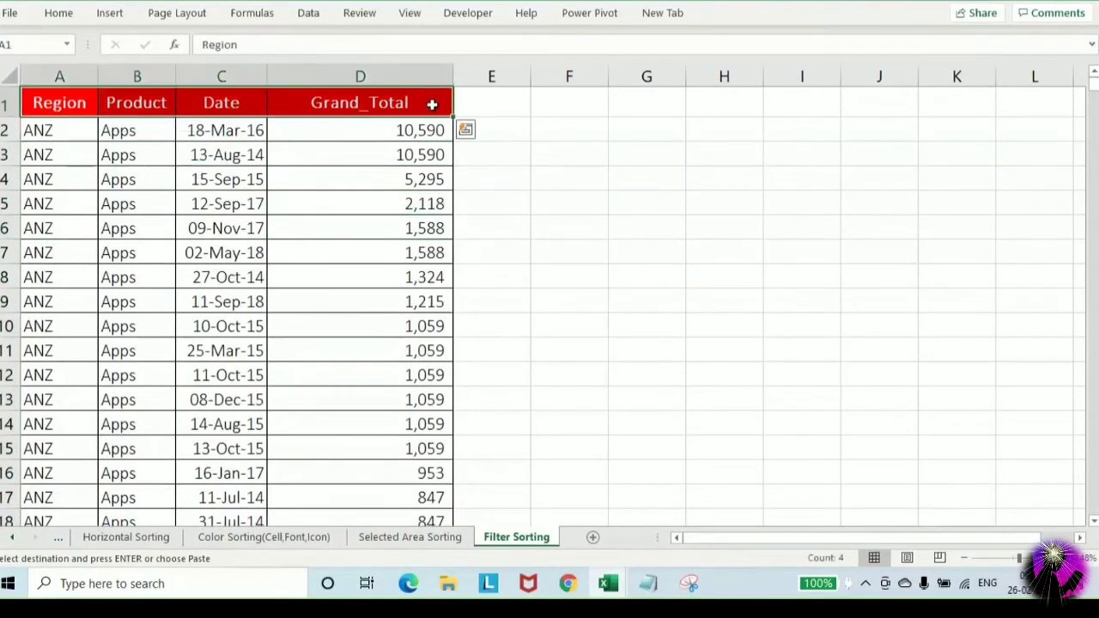
pyautogui.hotkey('alt', 'd')
pyautogui.press('f')
pyautogui.press('f')
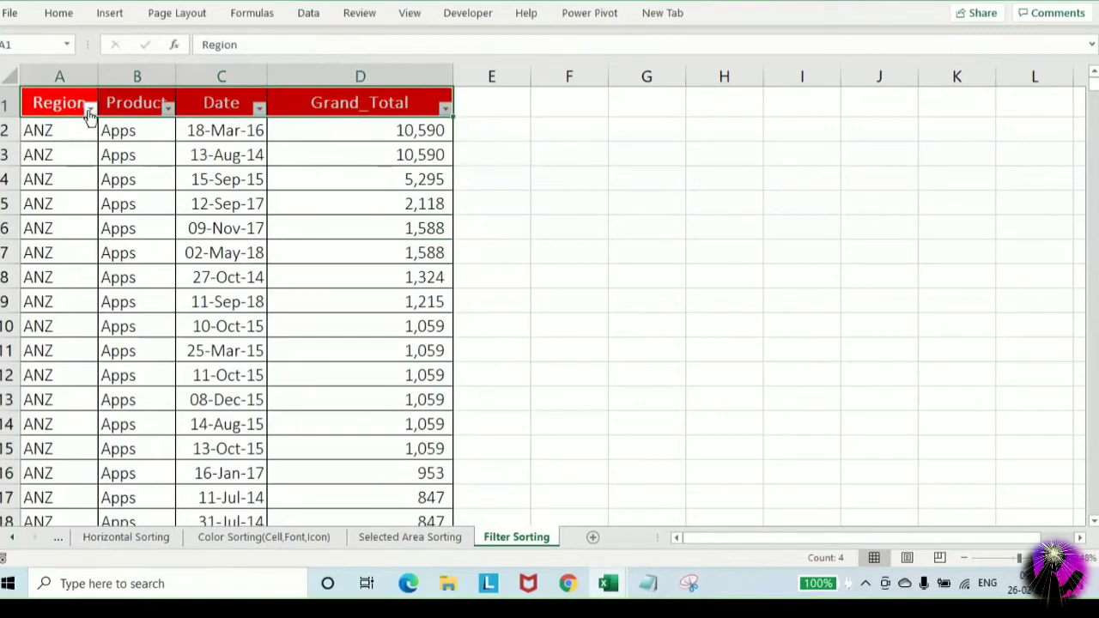
# Filter the Region column to show only GC records
pyautogui.click(89, 108)
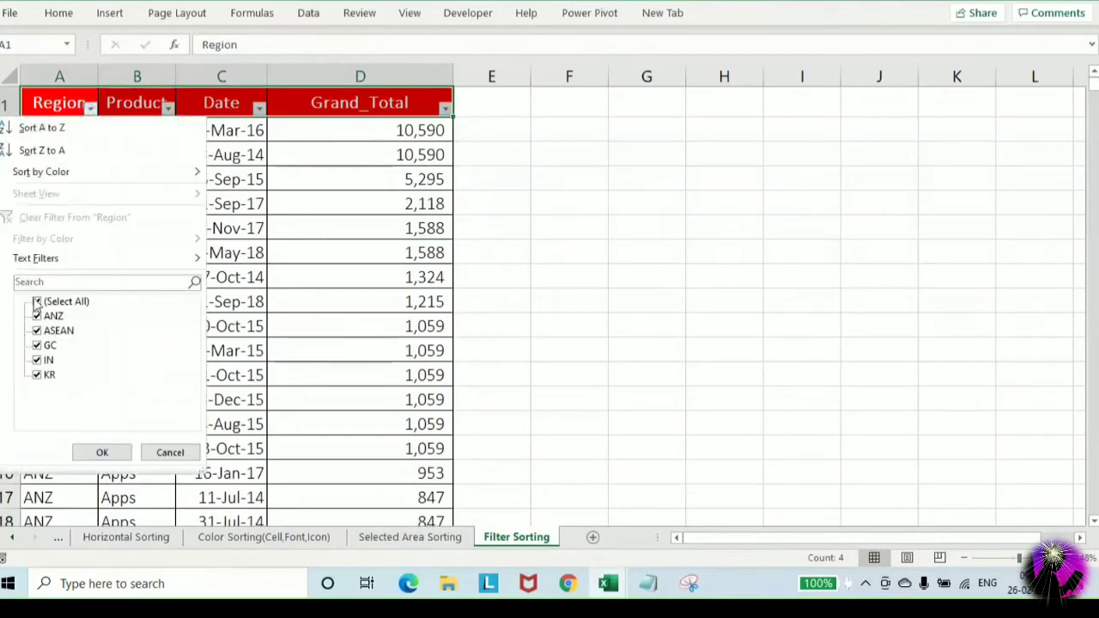
pyautogui.click(36, 303)
pyautogui.click(37, 345)
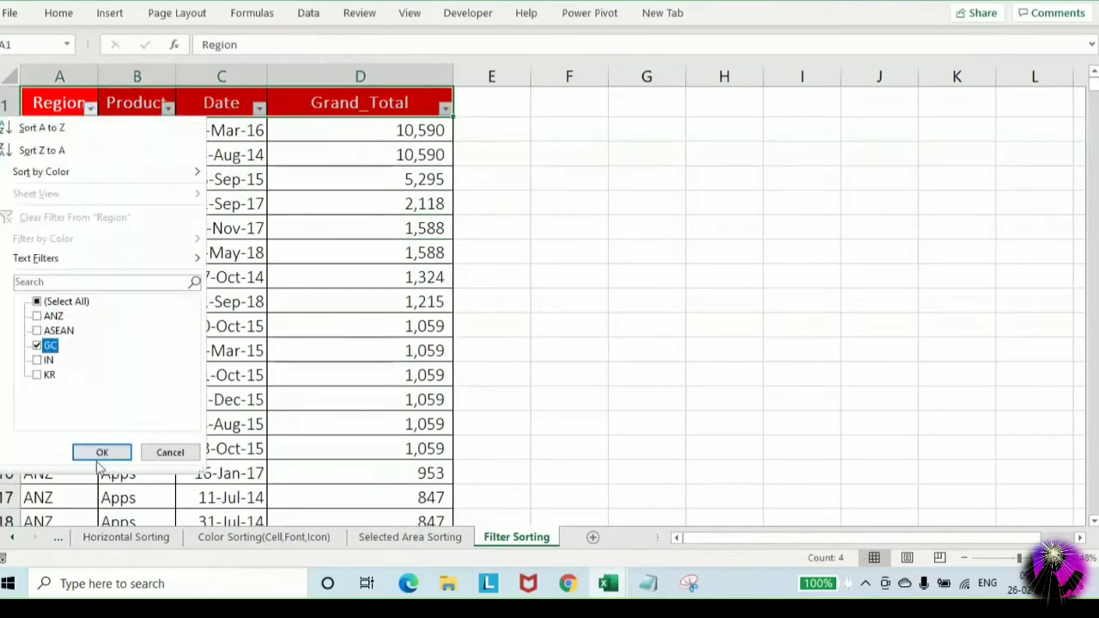
pyautogui.click(101, 453)
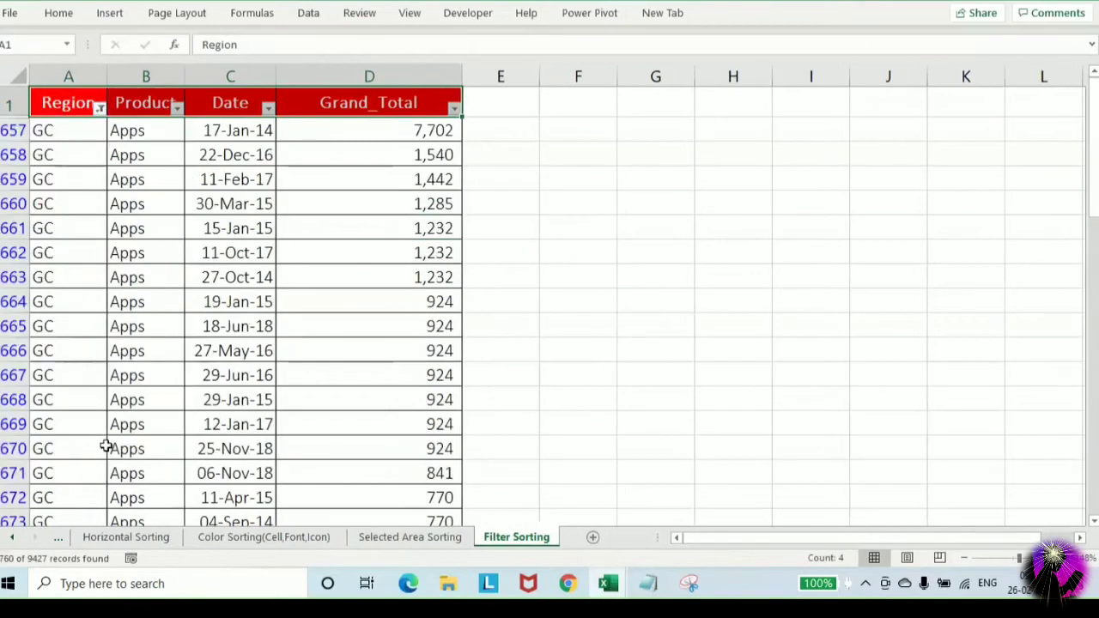
# Sort the filtered GC records by Date from newest to oldest
pyautogui.click(269, 109)
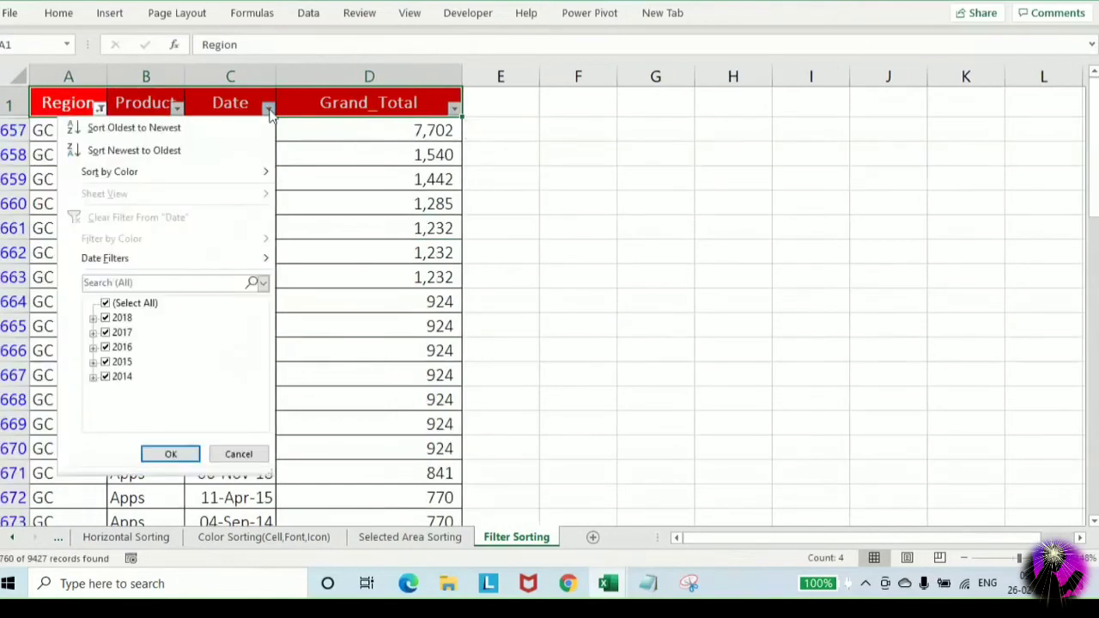
pyautogui.click(347, 198)
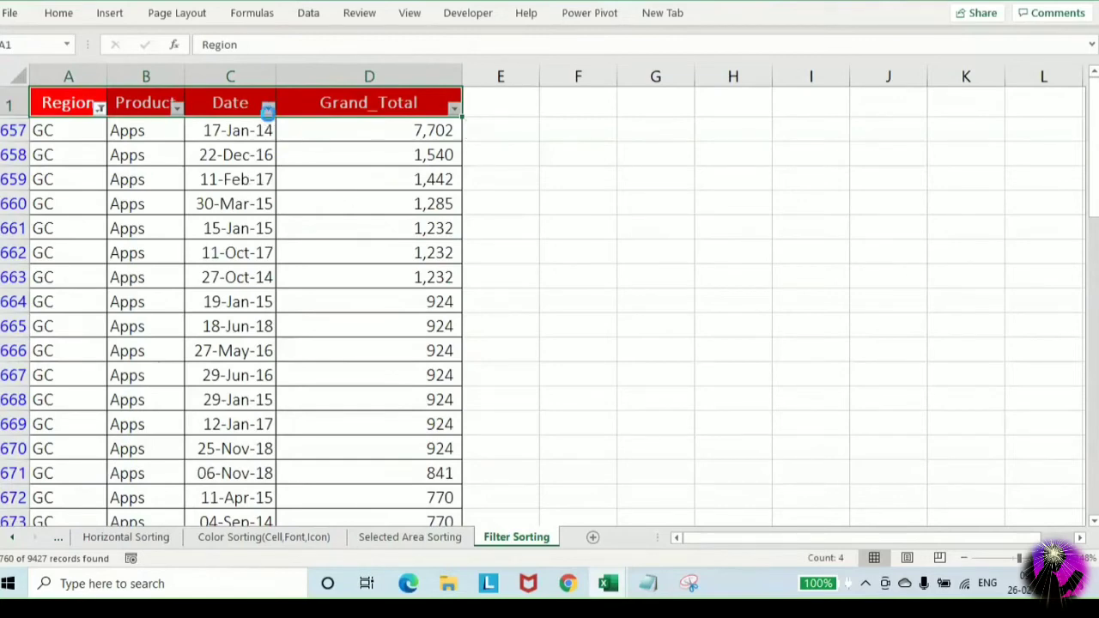
pyautogui.click(268, 110)
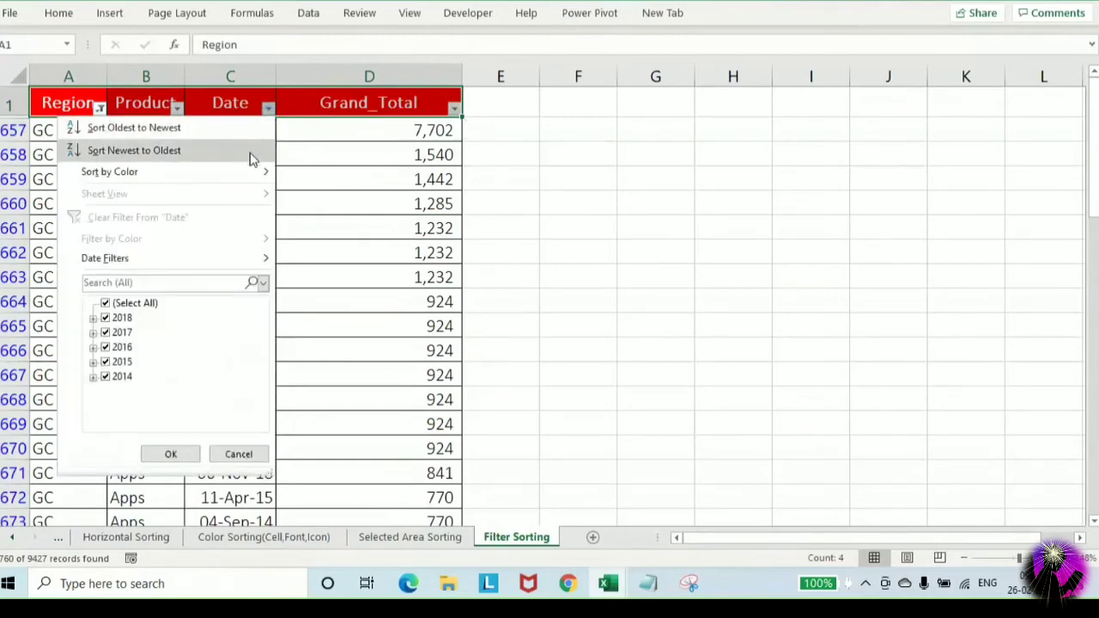
pyautogui.click(134, 151)
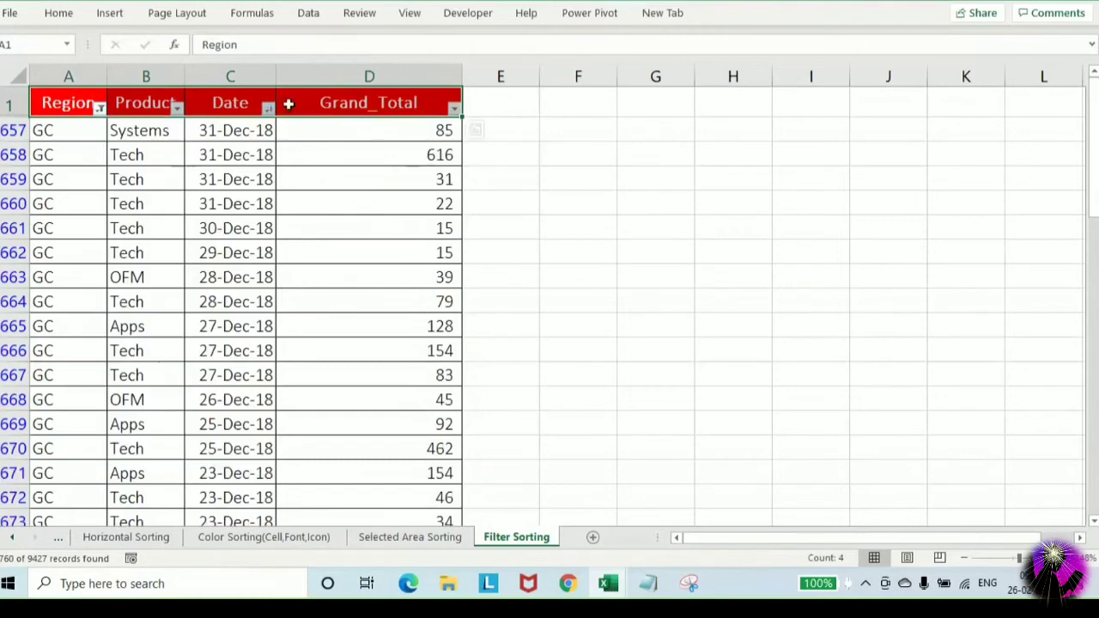
# Sort the filtered GC records by Date from oldest to newest and check the order down the Date column
pyautogui.click(268, 110)
pyautogui.click(202, 128)
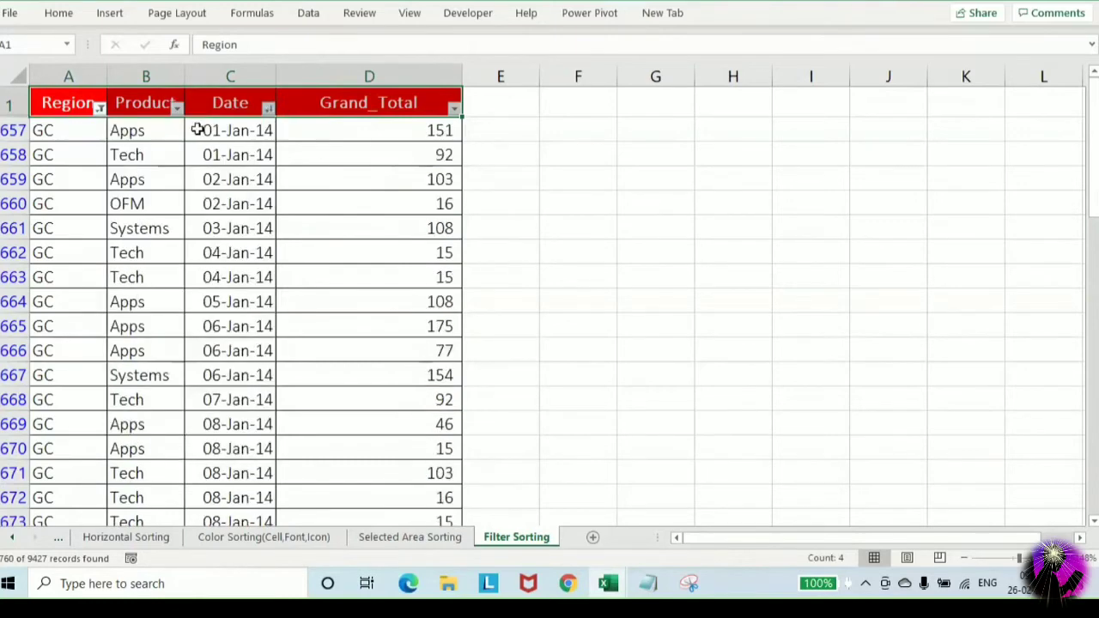
pyautogui.click(238, 135)
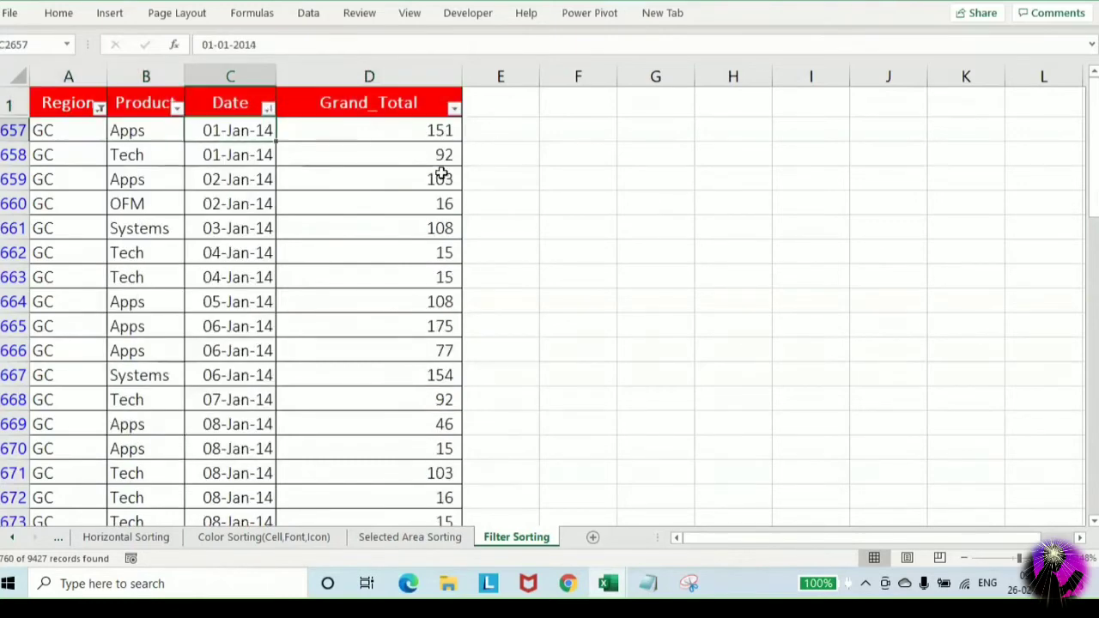
pyautogui.hotkey('ctrl', 'shift', 'Down')
pyautogui.hotkey('ctrl', 'shift', 'Up')
# Change the Region filter from GC to show only IN records
pyautogui.click(99, 108)
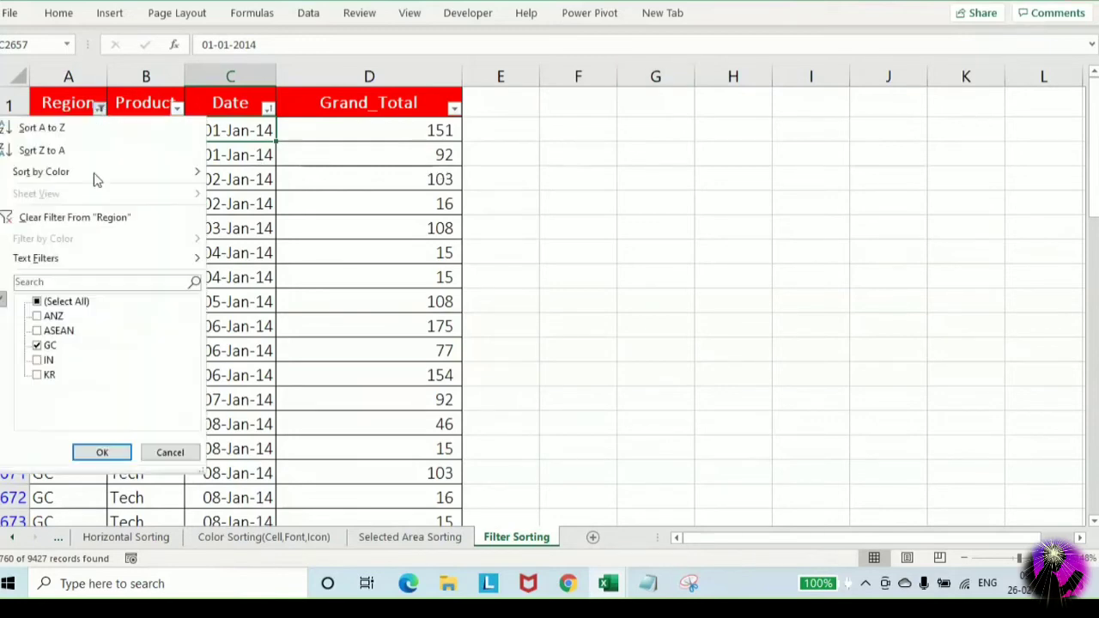
pyautogui.click(37, 346)
pyautogui.click(38, 361)
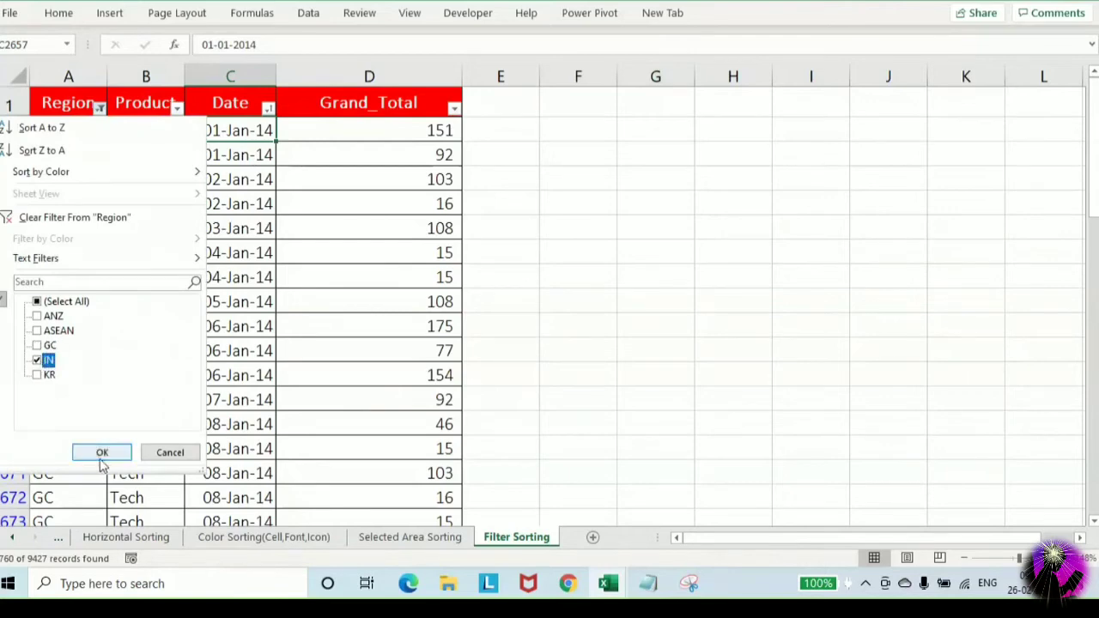
pyautogui.click(102, 452)
# Examine the sort options and date filter choices offered for the Date column, leaving them unapplied
pyautogui.click(268, 109)
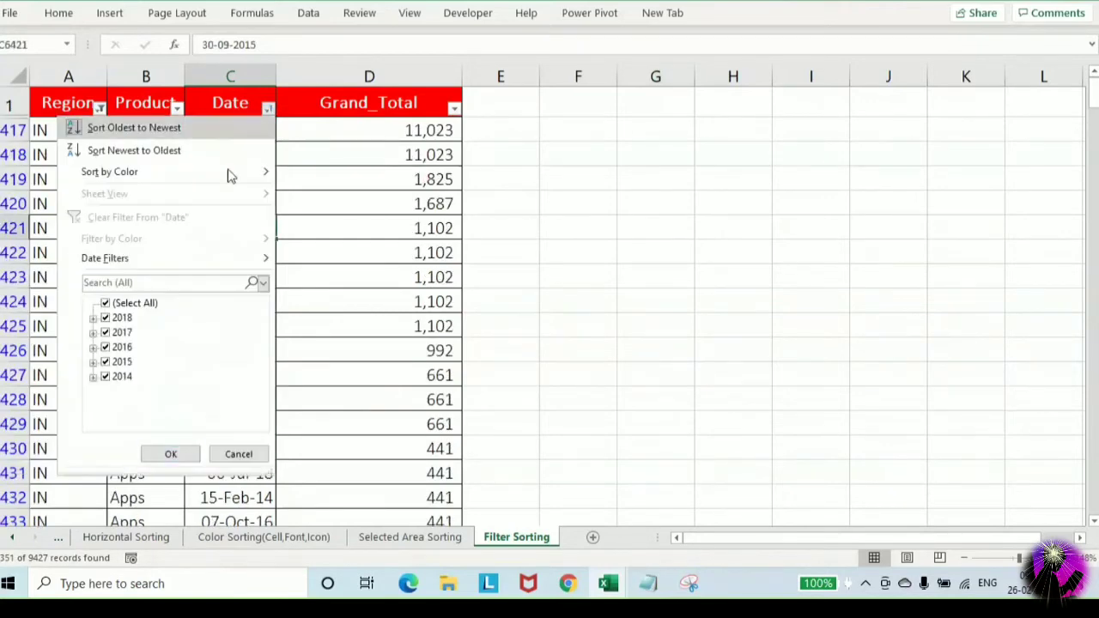
pyautogui.moveTo(194, 259)
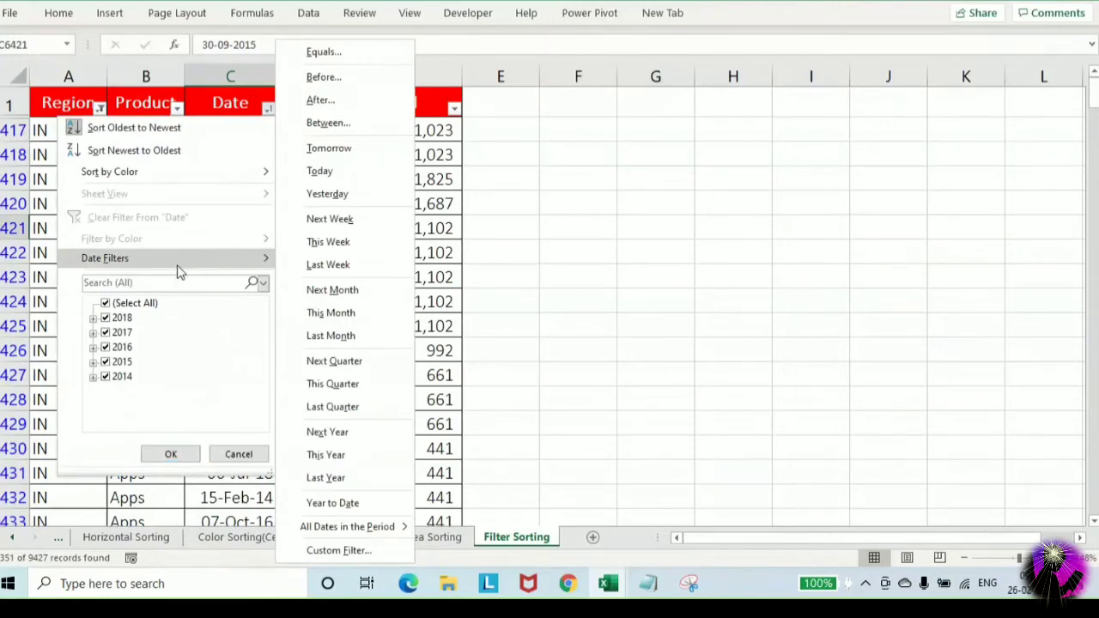
pyautogui.click(483, 333)
pyautogui.click(249, 251)
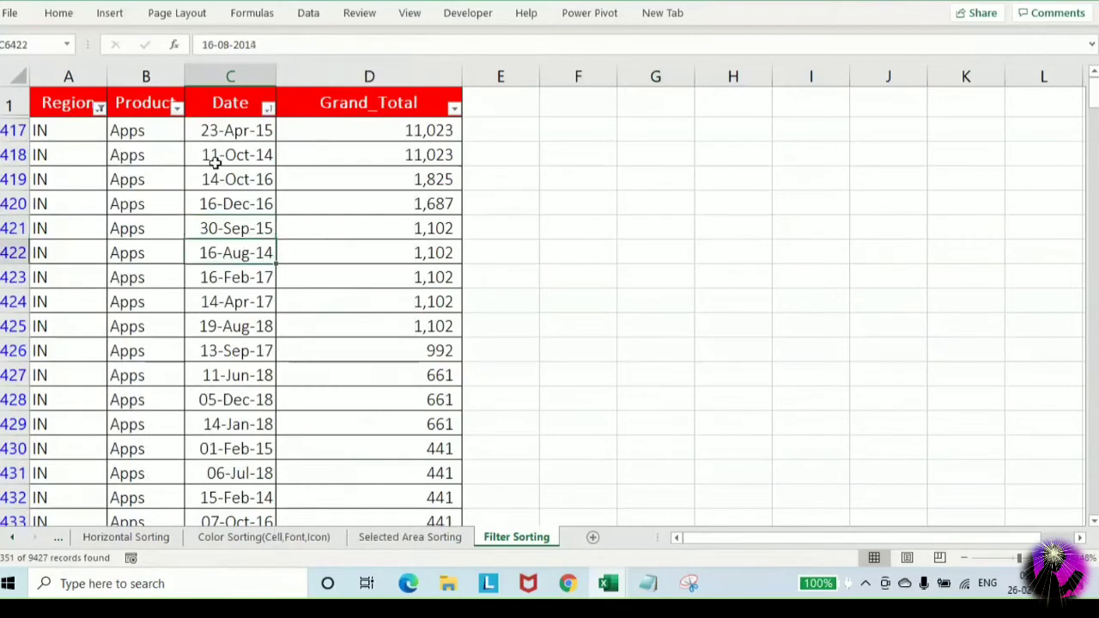
pyautogui.click(267, 109)
pyautogui.moveTo(241, 177)
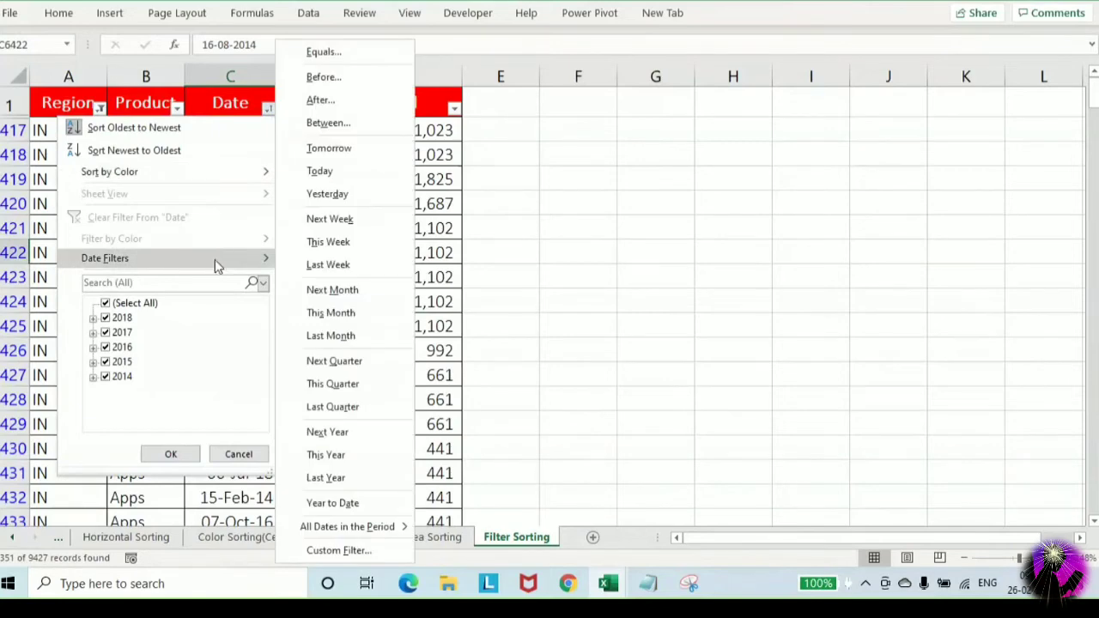
pyautogui.click(571, 214)
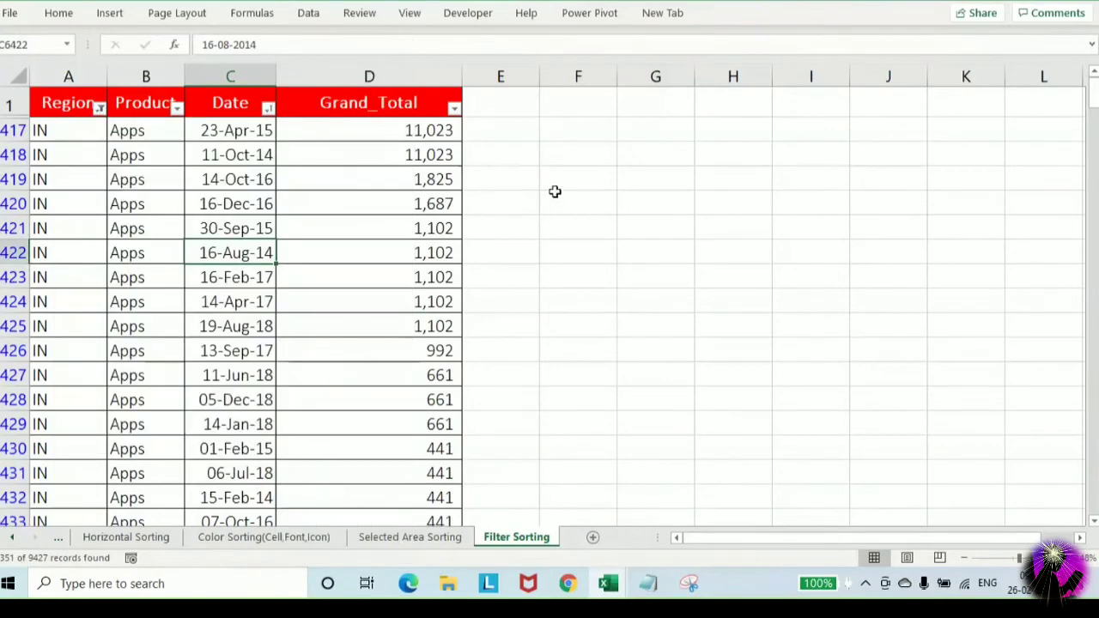
pyautogui.click(249, 134)
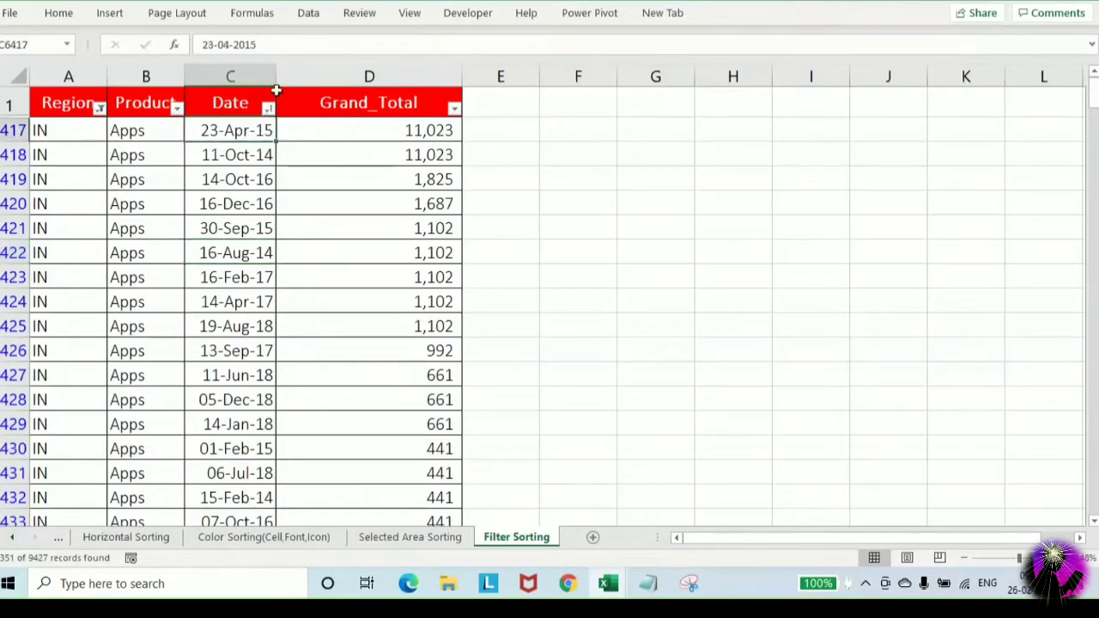
# Narrow the Grand_Total column so it sits more closely around its values
pyautogui.moveTo(275, 71); pyautogui.dragTo(275, 70)
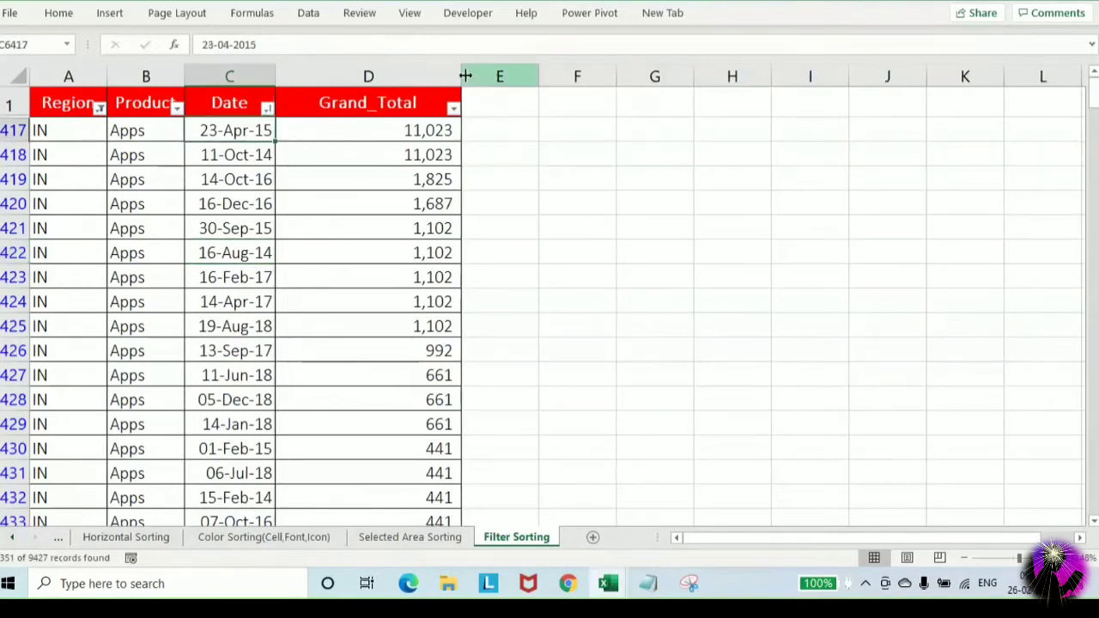
pyautogui.moveTo(461, 76); pyautogui.dragTo(421, 84)
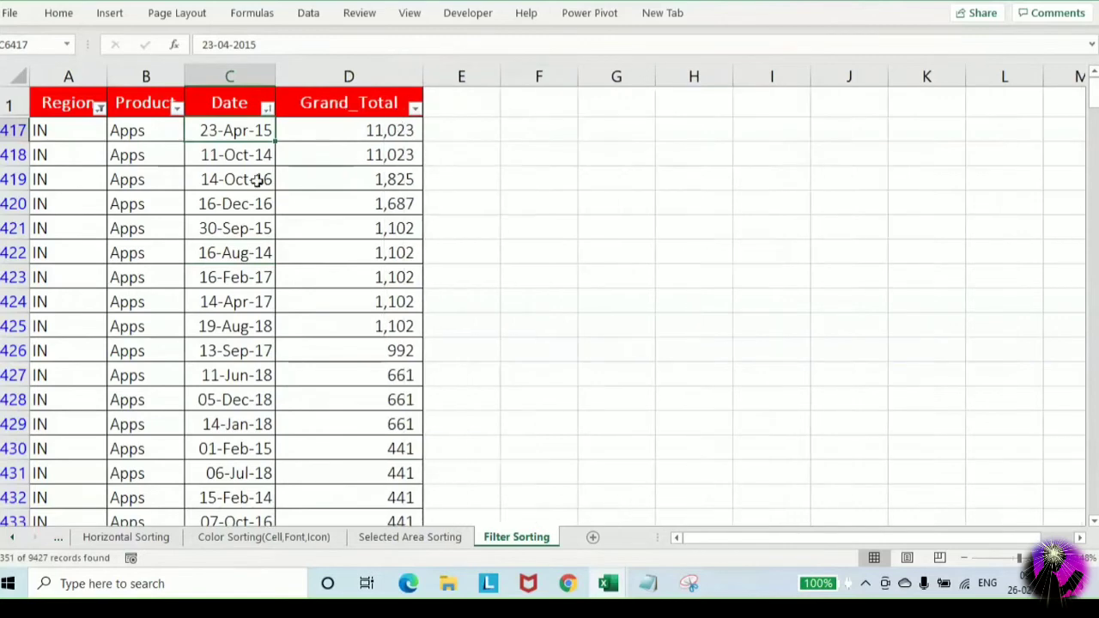
pyautogui.click(162, 134)
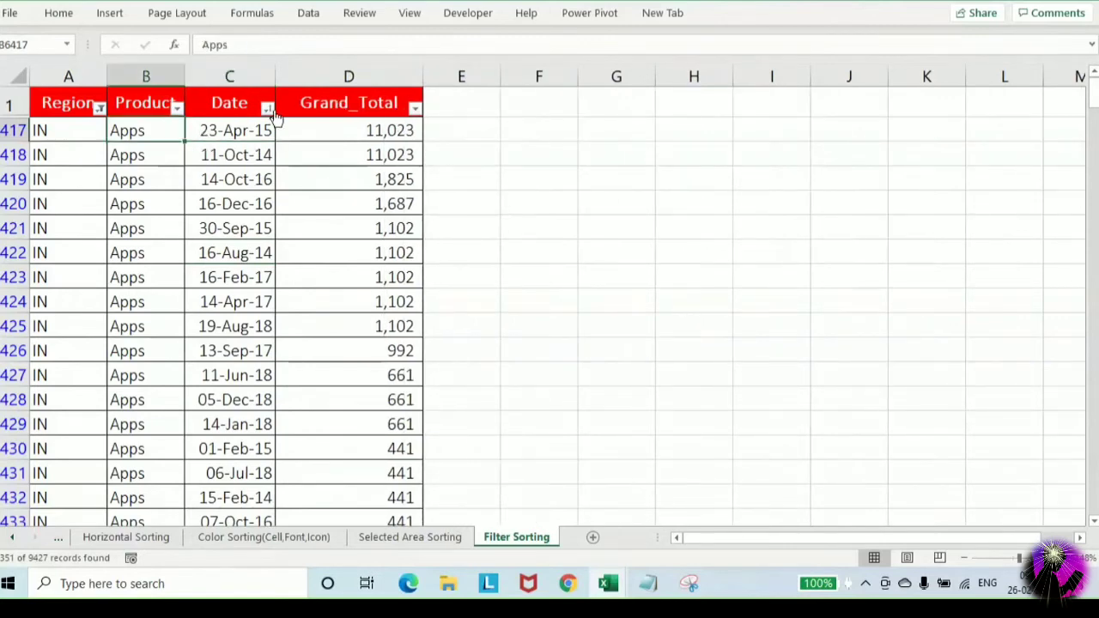
pyautogui.click(269, 108)
pyautogui.moveTo(194, 256)
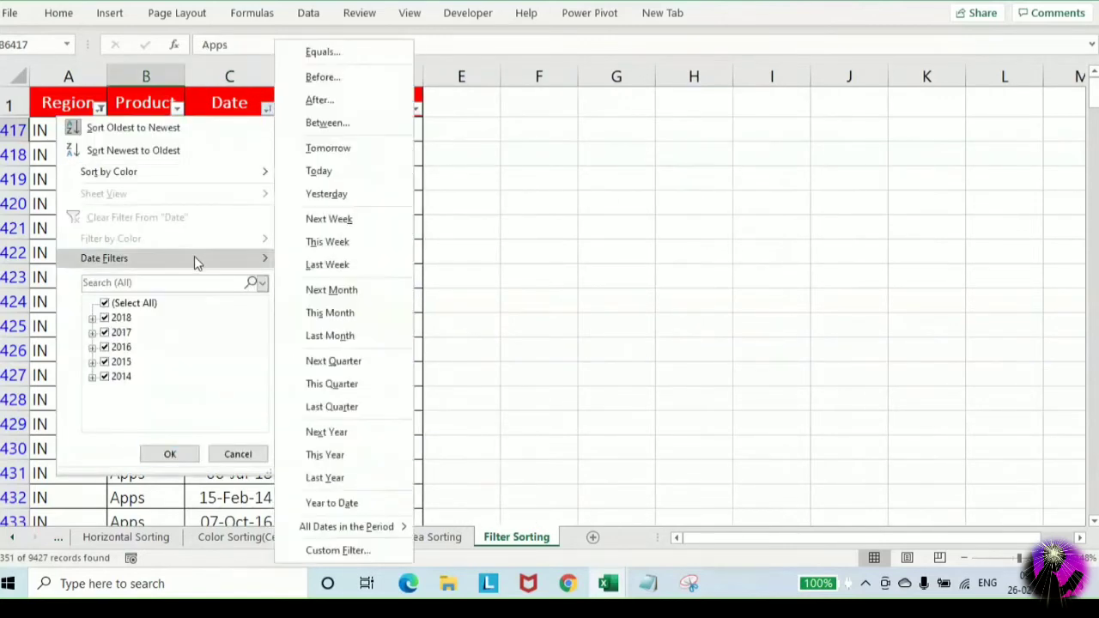
pyautogui.press('Escape')
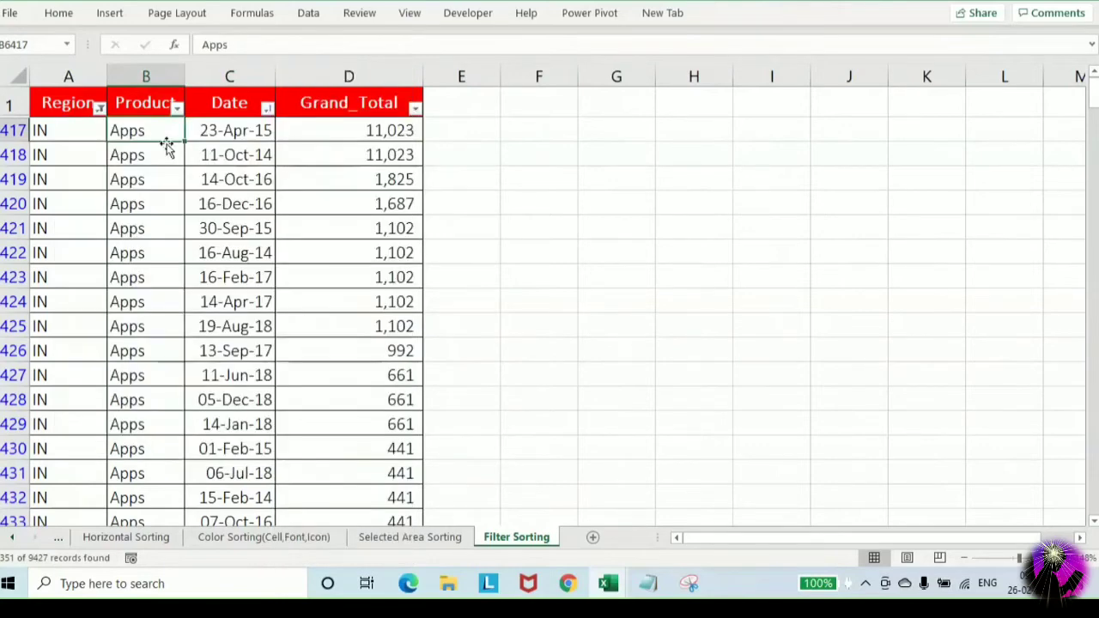
# Sort the filtered IN records by Product from Z to A
pyautogui.click(177, 107)
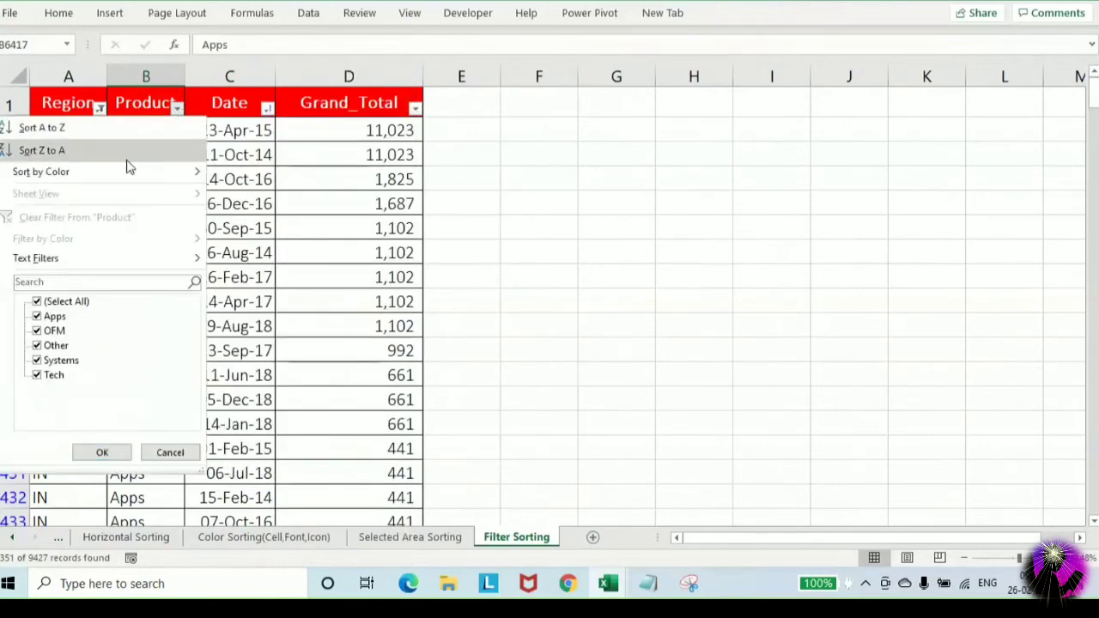
pyautogui.click(116, 155)
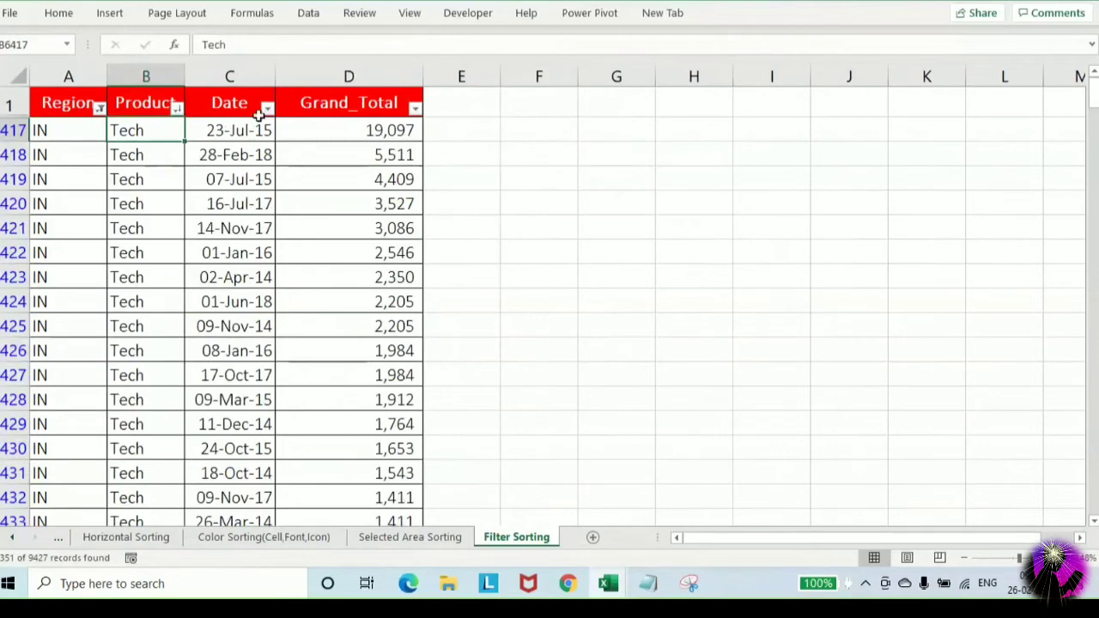
# Turn off the filter on the header row to restore all regions, and turn it back on for every column
pyautogui.click(63, 100)
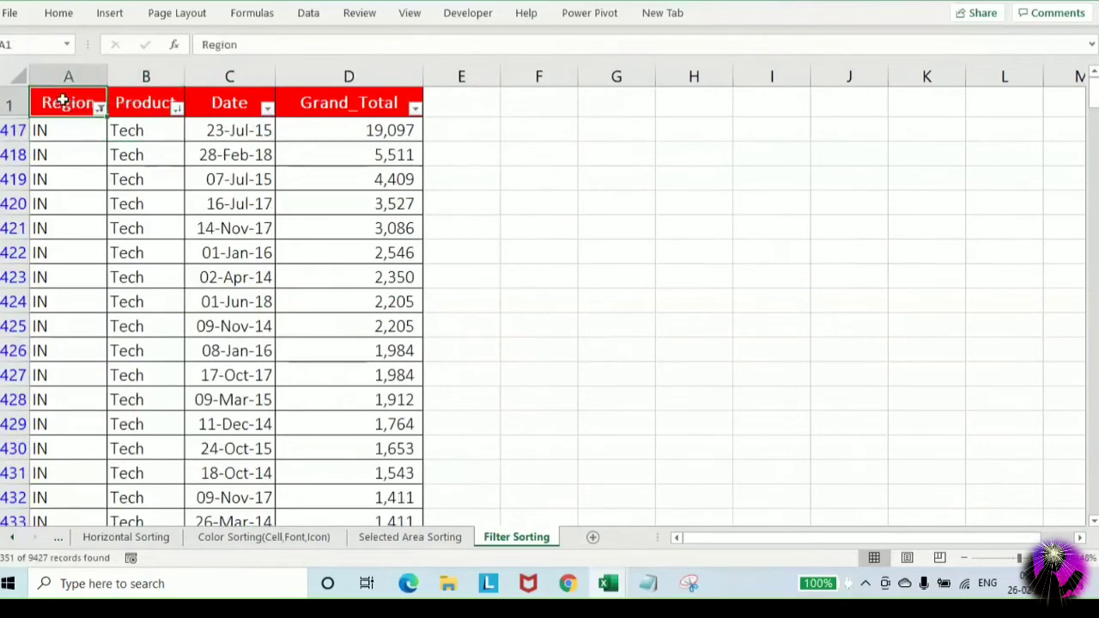
pyautogui.hotkey('ctrl', 'shift', 'l')
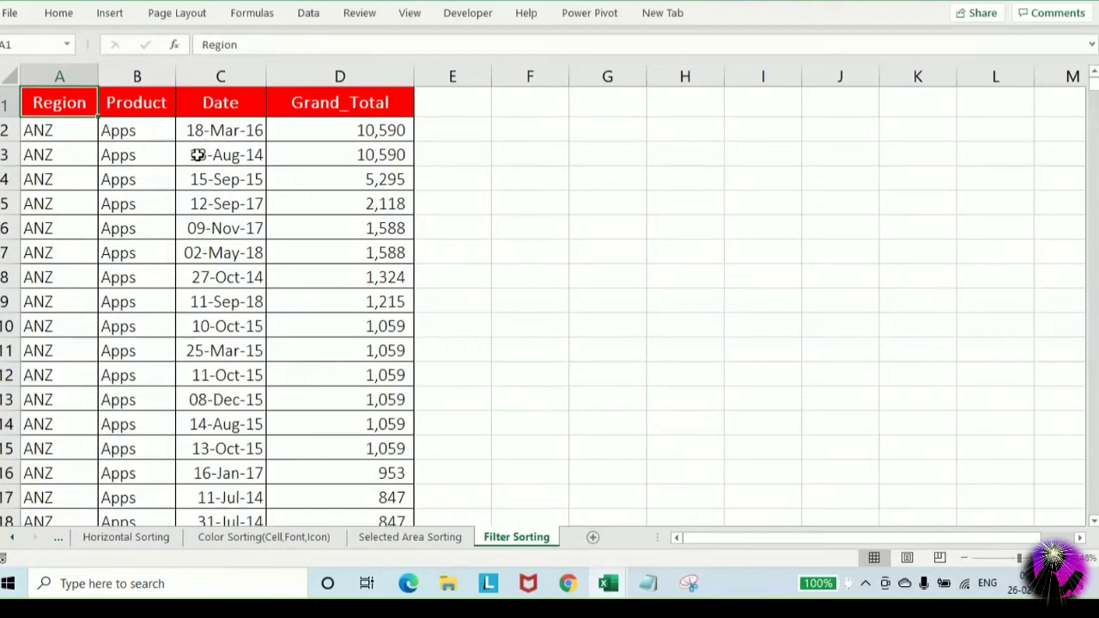
pyautogui.hotkey('ctrl', 'shift', 'l')
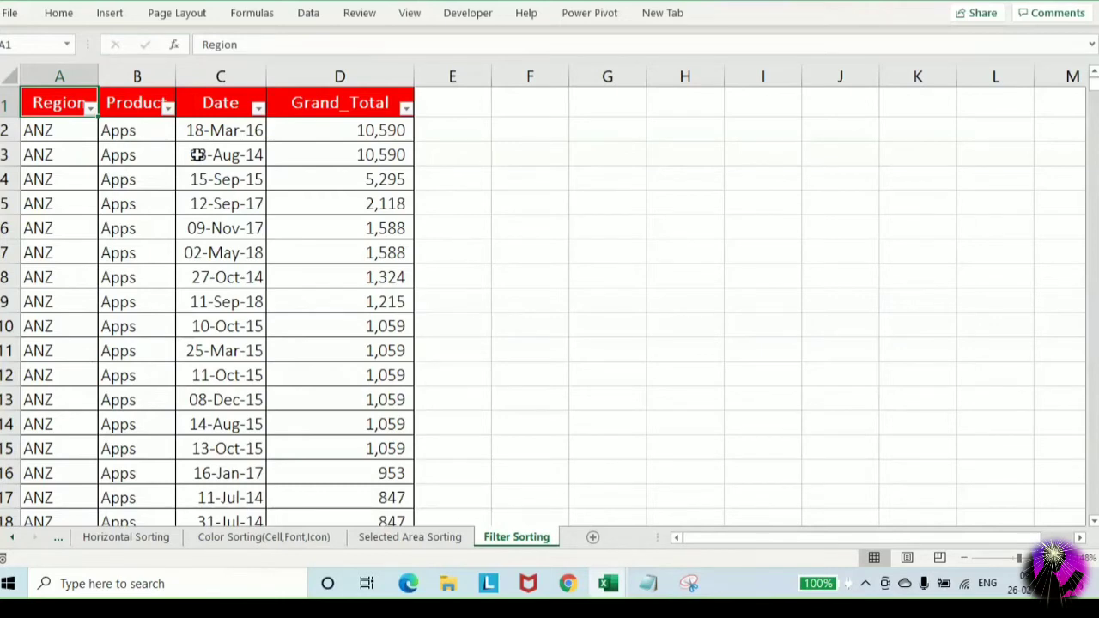
pyautogui.hotkey('ctrl', 'shift', 'l')
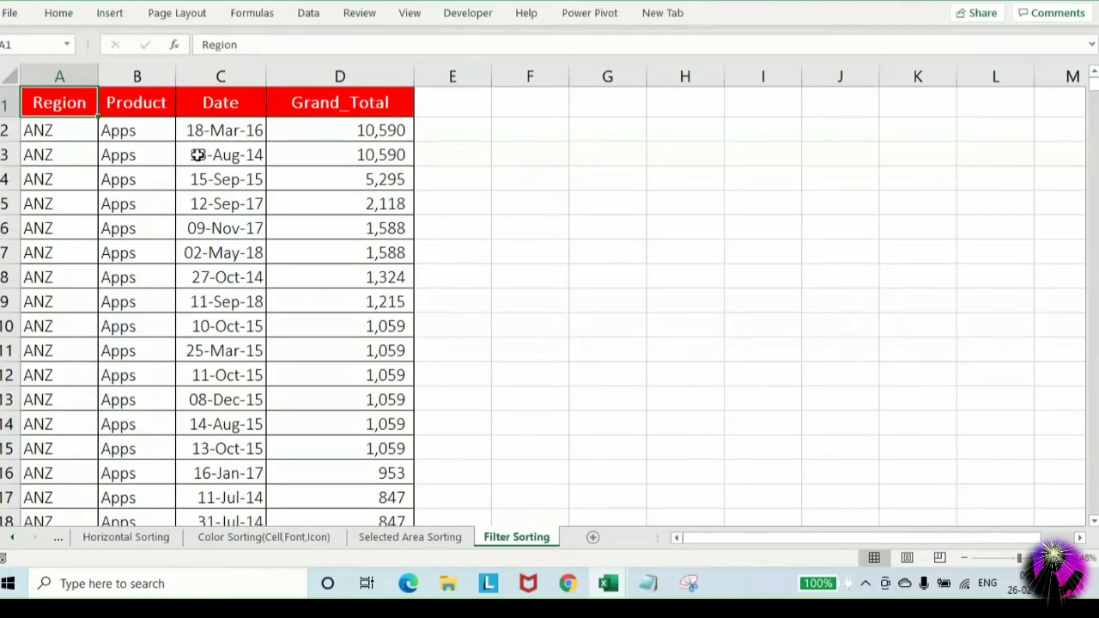
pyautogui.hotkey('ctrl', 'shift', 'l')
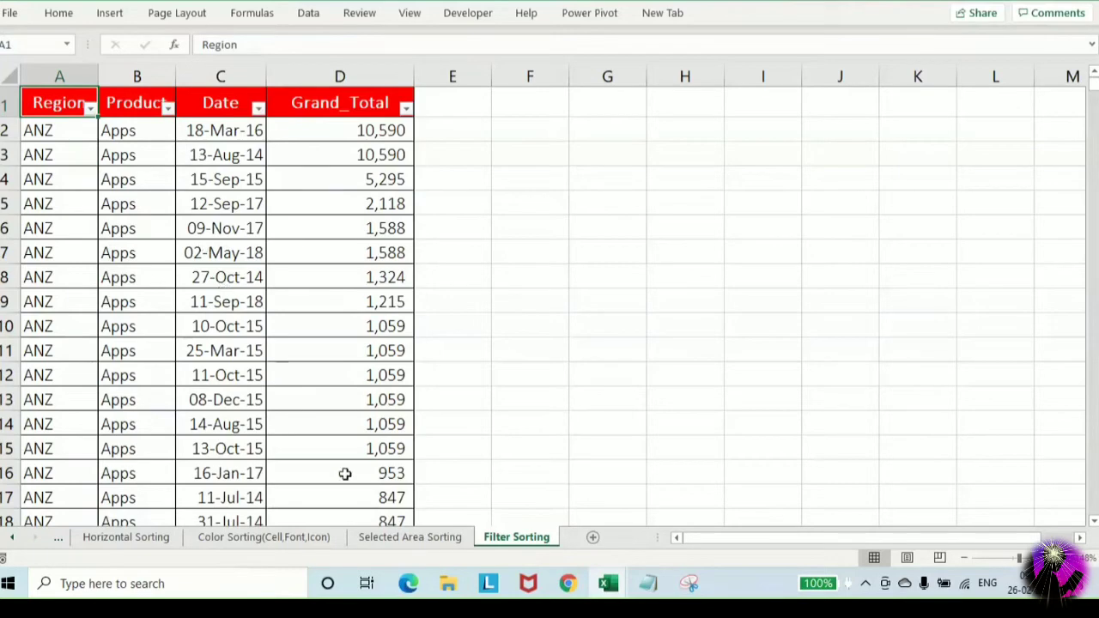
# Add a new worksheet after Filter Sorting and name it Interview Question
pyautogui.click(592, 539)
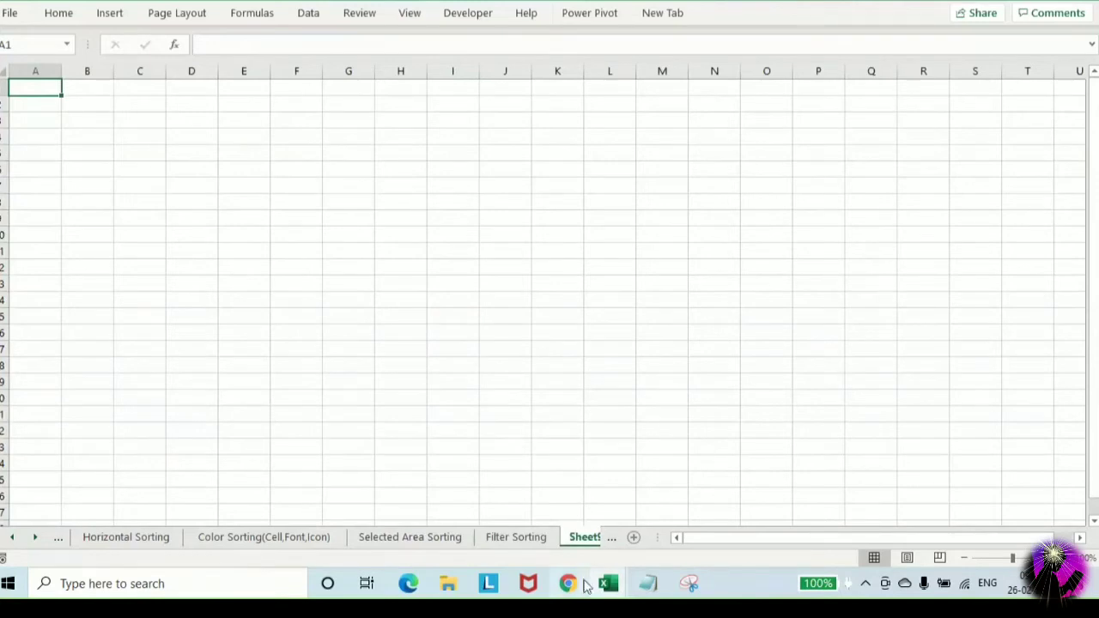
pyautogui.rightClick(568, 538)
pyautogui.click(614, 357)
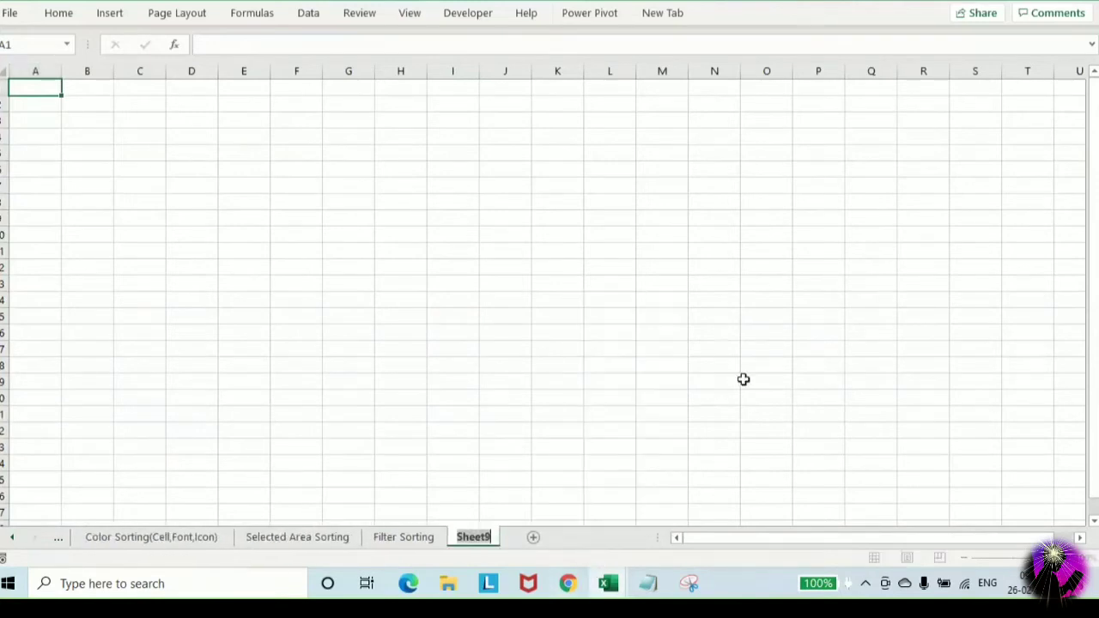
pyautogui.write('Interview')
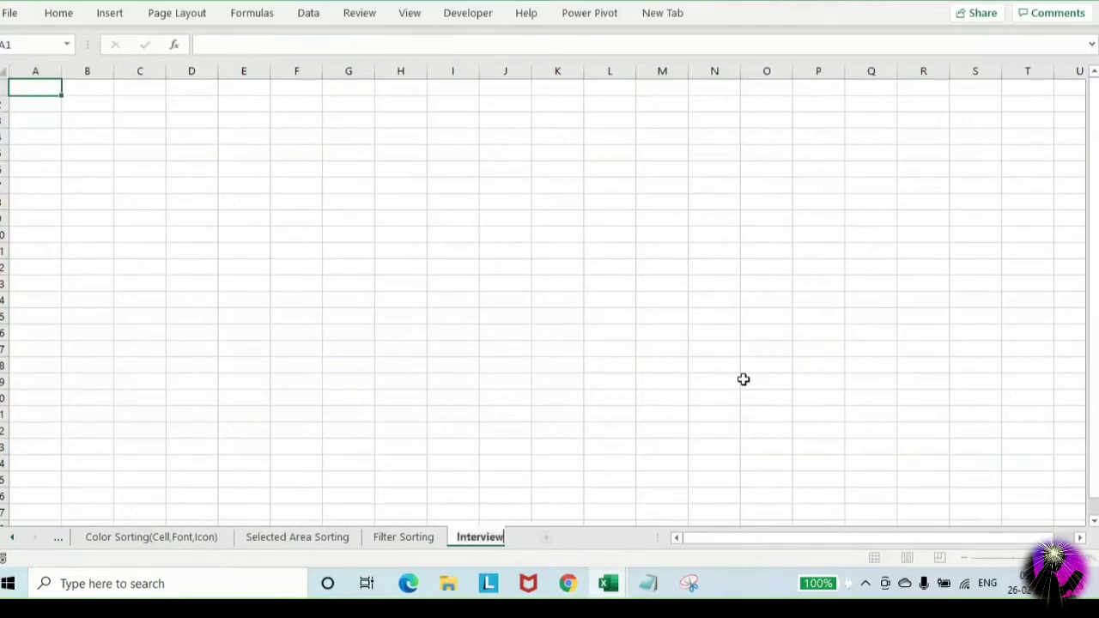
pyautogui.write(' Question')
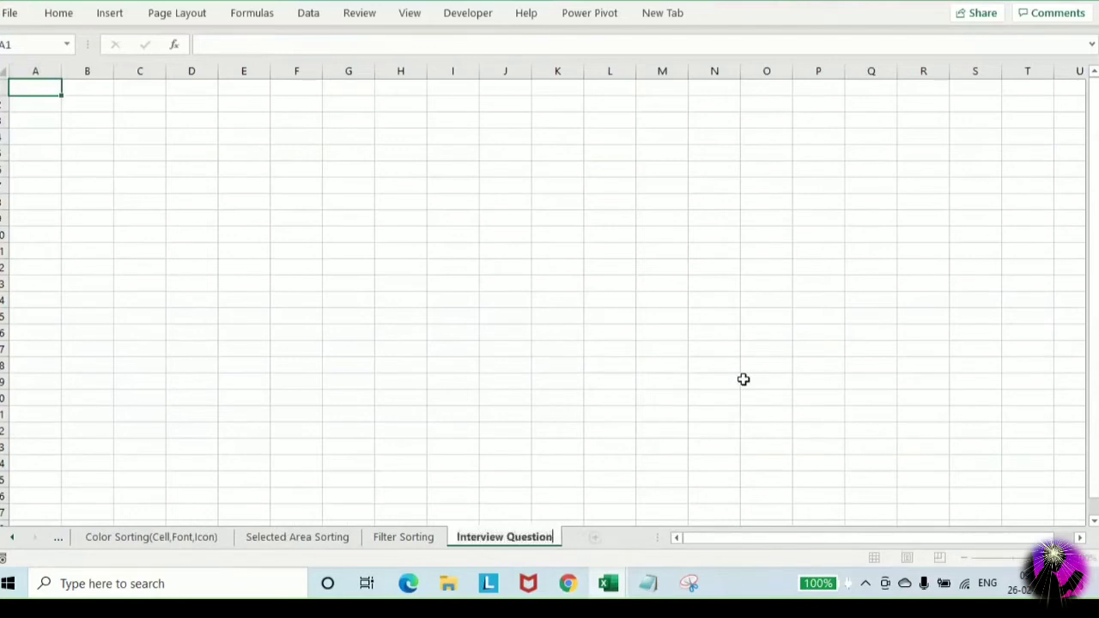
pyautogui.press('Return')
# Widen column A slightly and enter the heading Company in cell A1
pyautogui.click(120, 187)
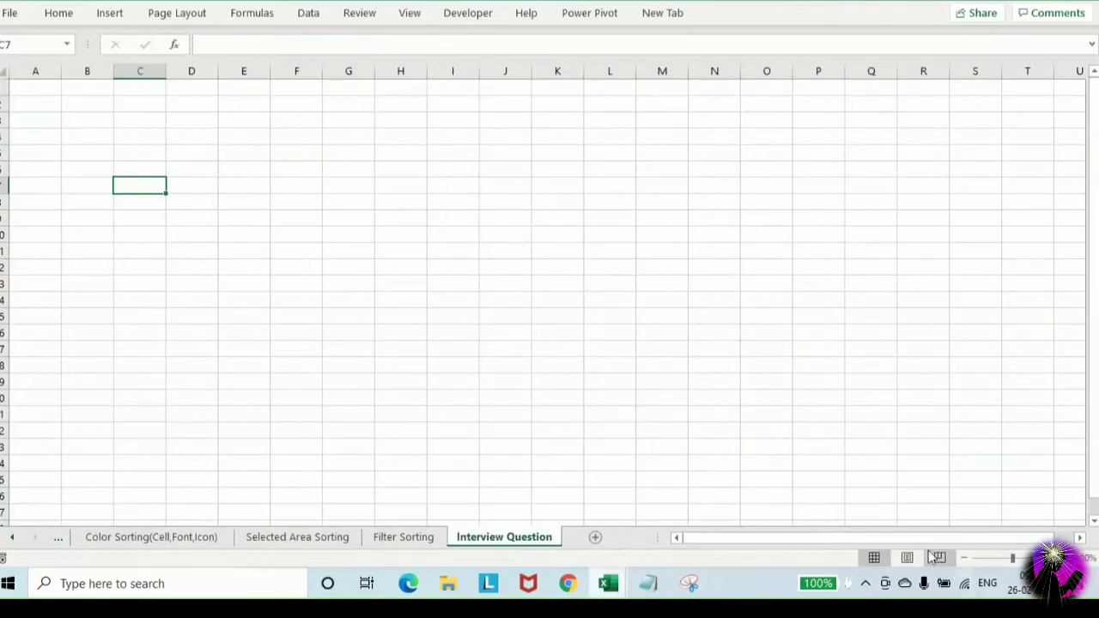
pyautogui.moveTo(1014, 558); pyautogui.dragTo(1020, 560)
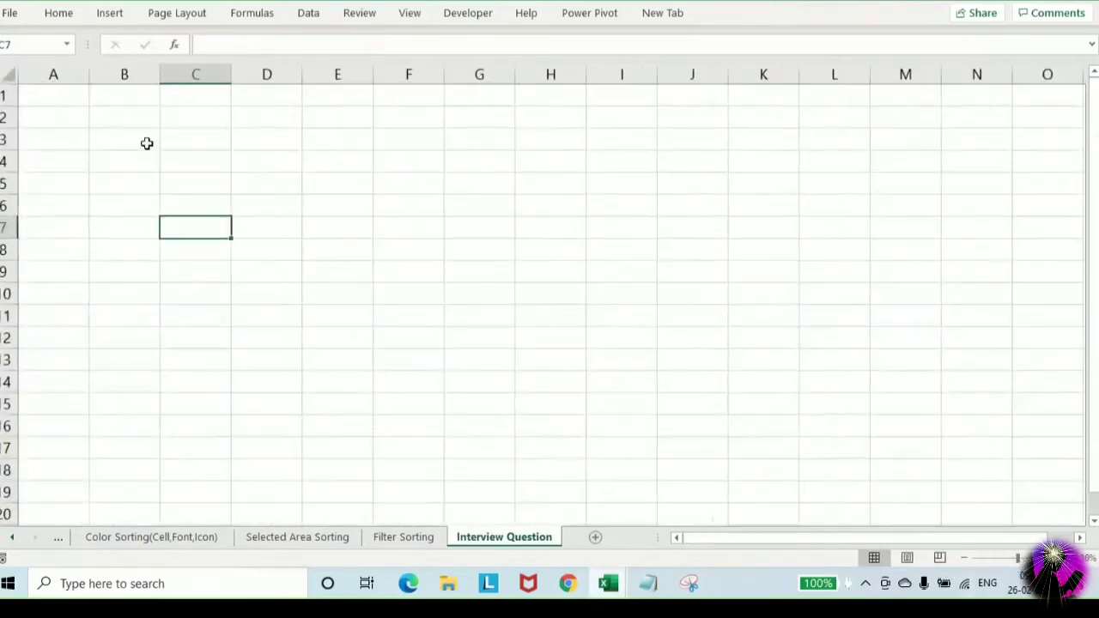
pyautogui.moveTo(90, 79); pyautogui.dragTo(108, 79)
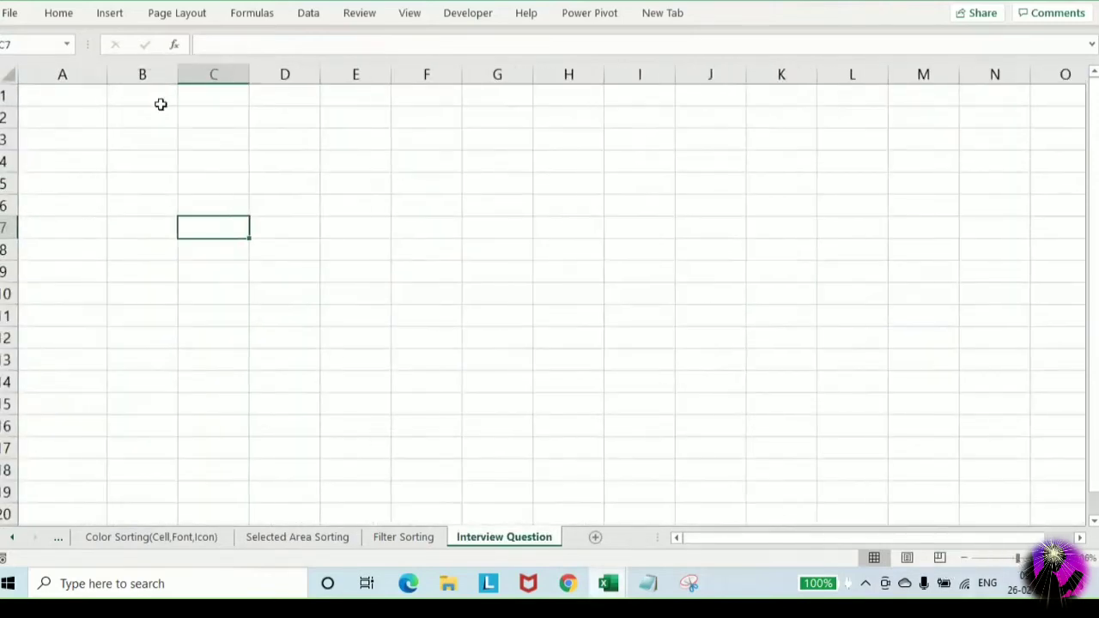
pyautogui.click(95, 101)
pyautogui.write('Company')
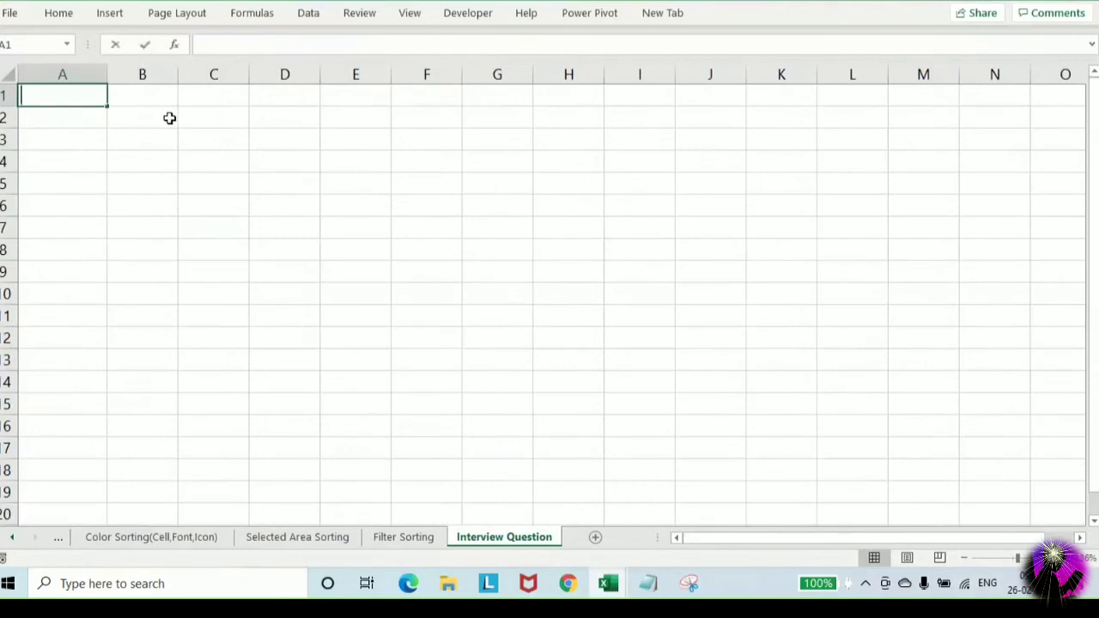
pyautogui.press('Return')
# List the companies EXL, CSC, WNS, UHG and TCS in cells A2 to A6 under the Company heading
pyautogui.write('EXL')
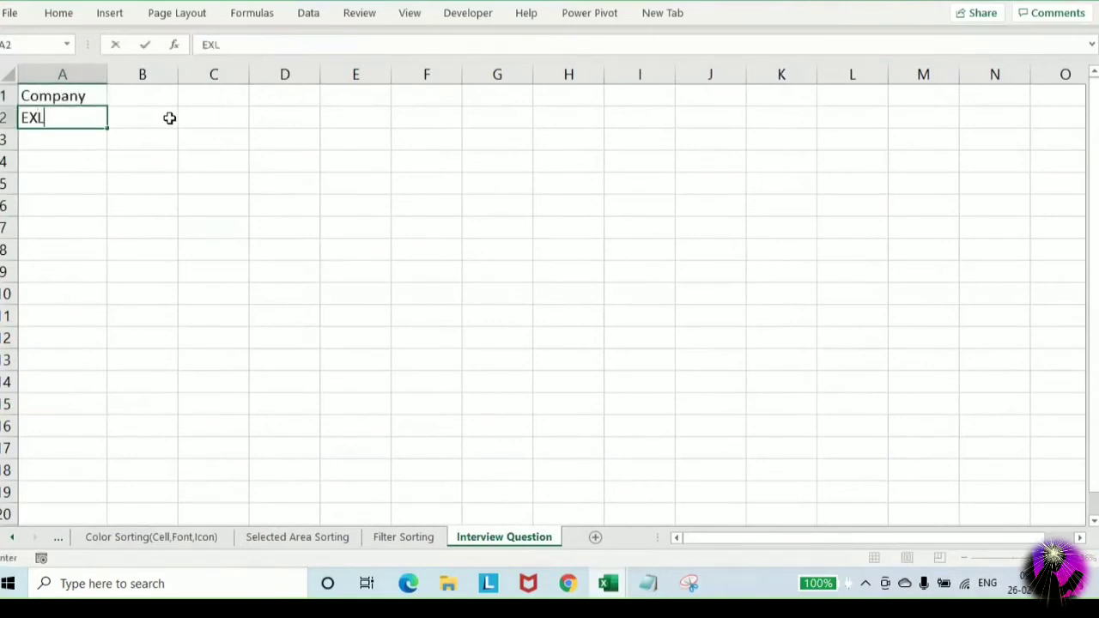
pyautogui.press('Return')
pyautogui.write('CSCW')
pyautogui.press('BackSpace')
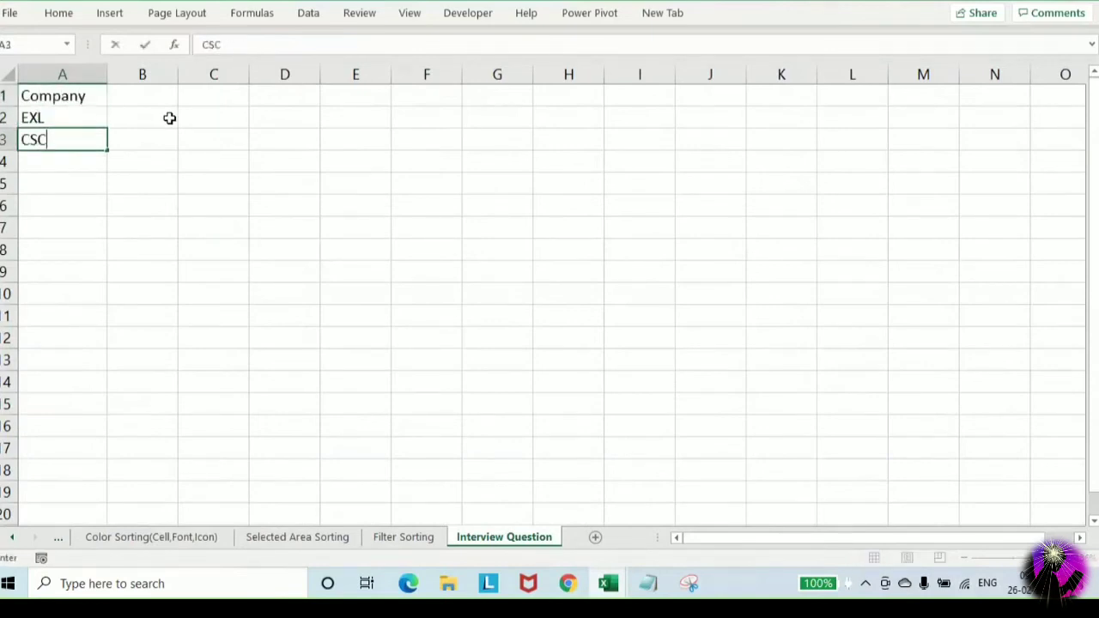
pyautogui.press('Return')
pyautogui.write('WBS')
pyautogui.press('Return')
pyautogui.write('U')
pyautogui.press('Up')
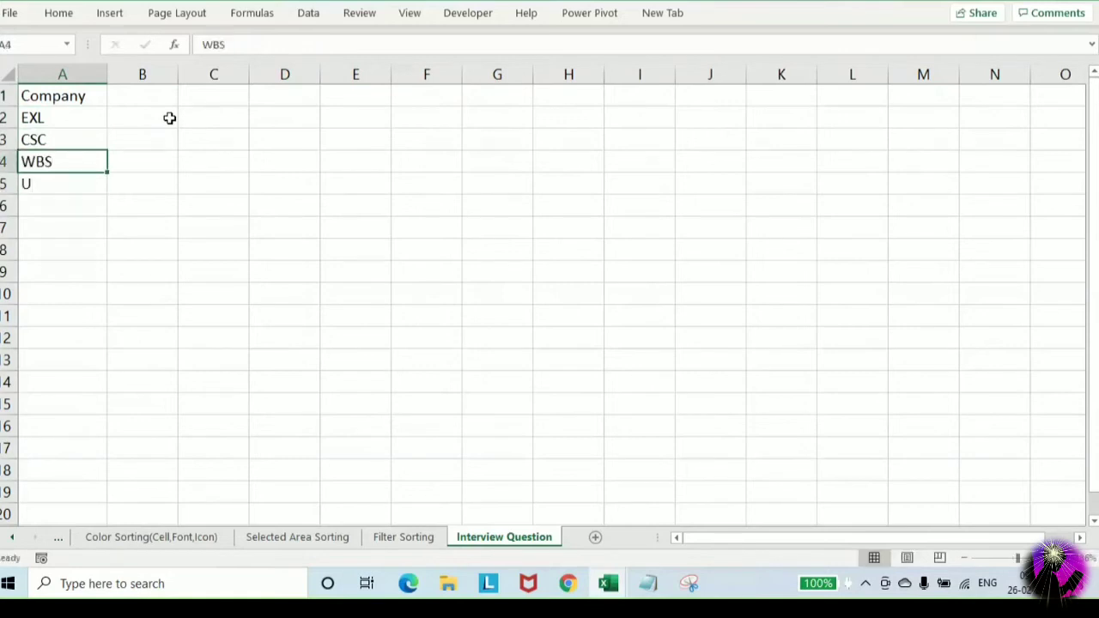
pyautogui.write('WNS')
pyautogui.press('Return')
pyautogui.write('UHG')
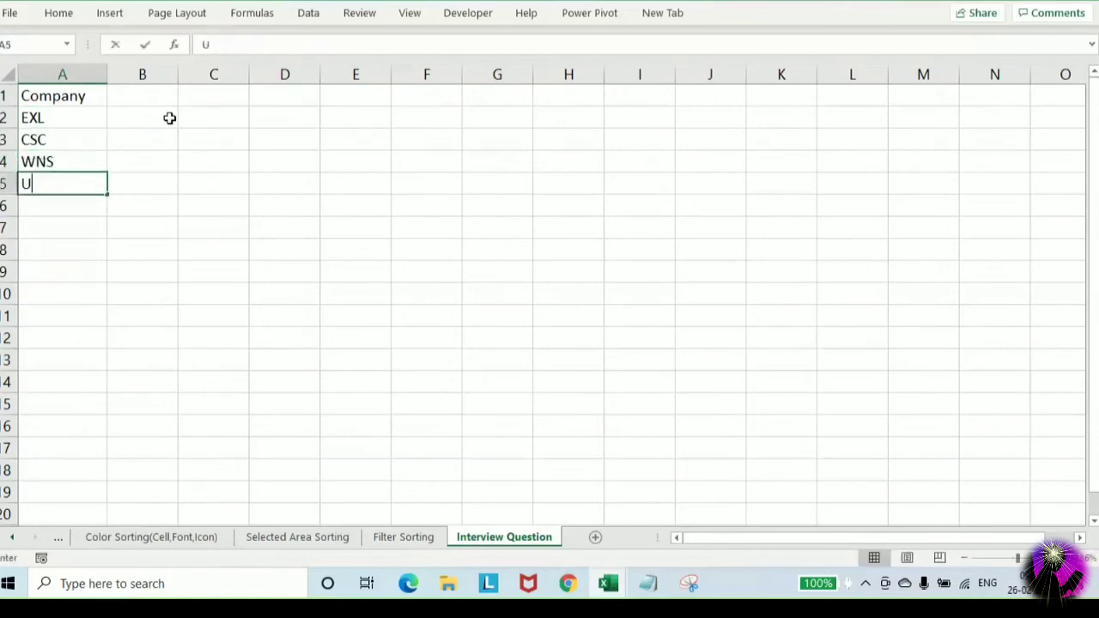
pyautogui.press('Return')
pyautogui.write('TCS')
pyautogui.press('Return')
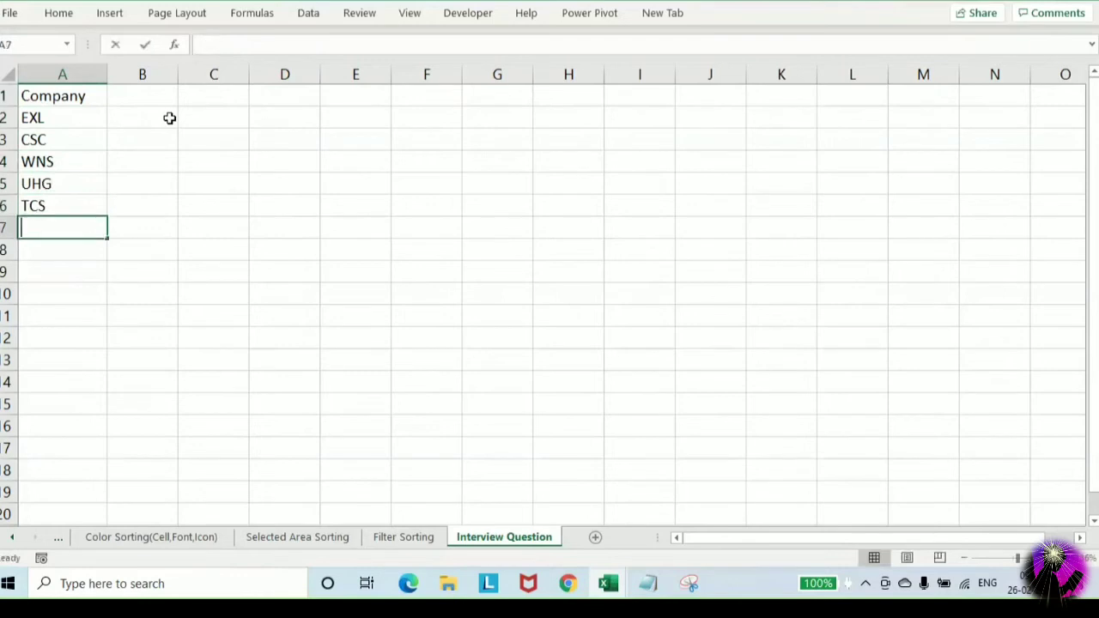
# Continue the company list with KPMG, HCL, IBM and PWC in cells A7 to A10
pyautogui.write('KPMG')
pyautogui.press('Return')
pyautogui.write('HCL')
pyautogui.press('Return')
pyautogui.write('IBM')
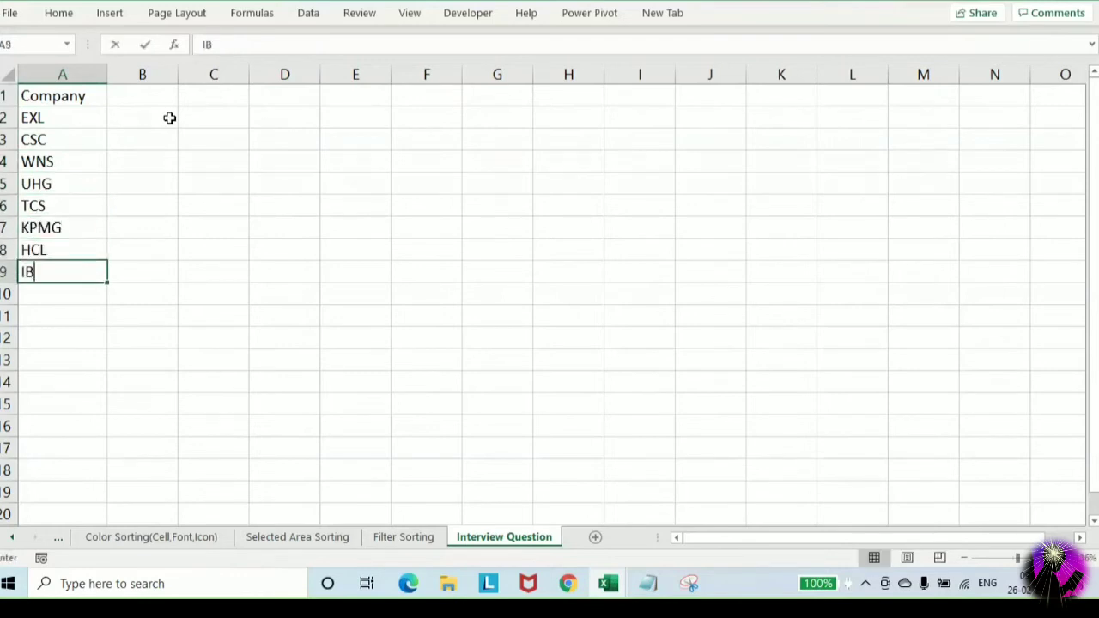
pyautogui.press('Up')
pyautogui.write('P')
pyautogui.press('Escape')
pyautogui.press('Down')
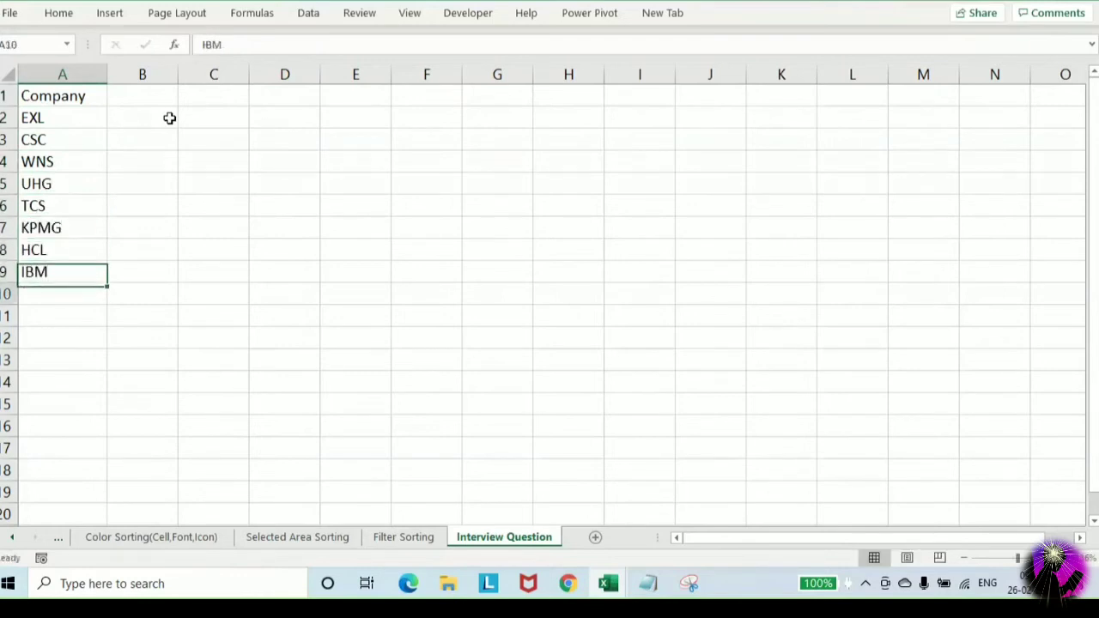
pyautogui.press('Down')
pyautogui.write('PC')
pyautogui.press('Up')
pyautogui.press('Down')
pyautogui.write('PWC')
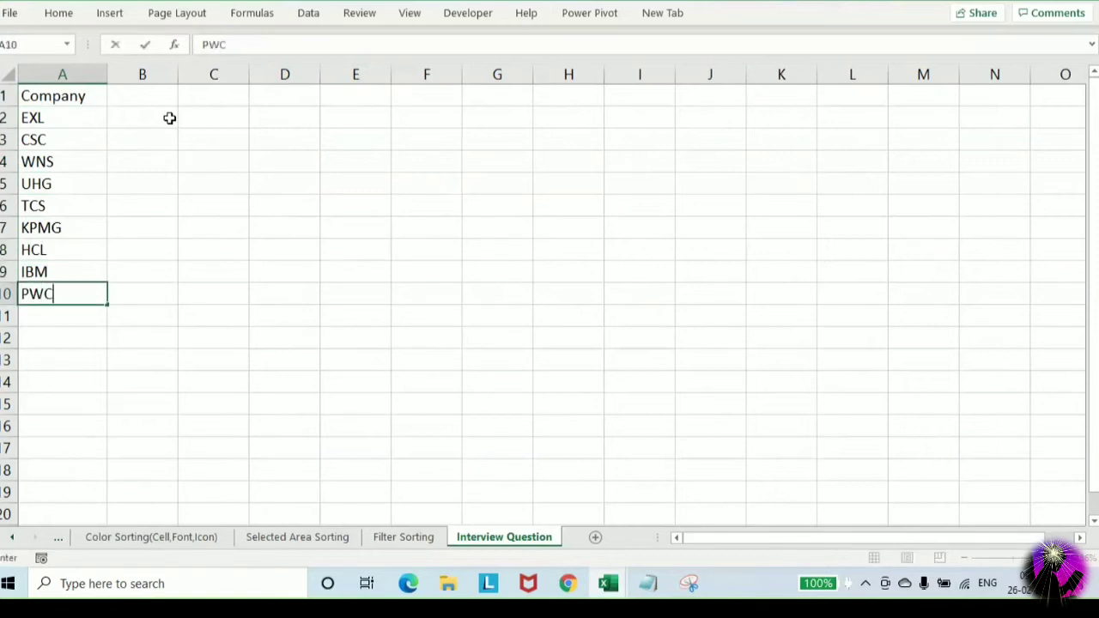
pyautogui.press('Return')
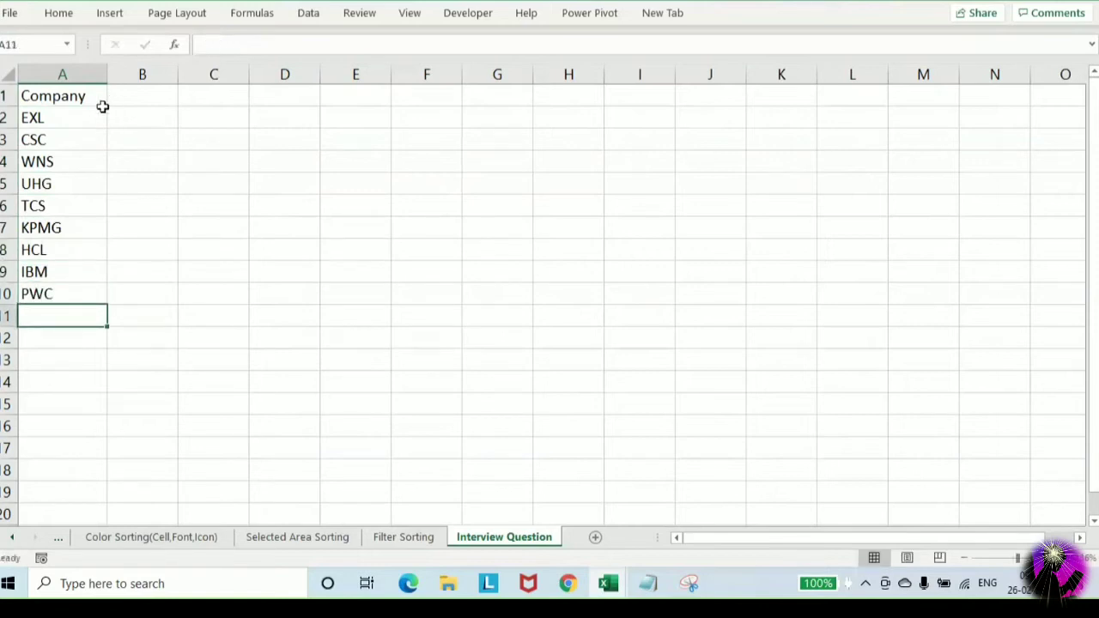
# Apply all borders to the company names in A2:A10 and narrow column A slightly
pyautogui.moveTo(81, 117); pyautogui.dragTo(64, 299)
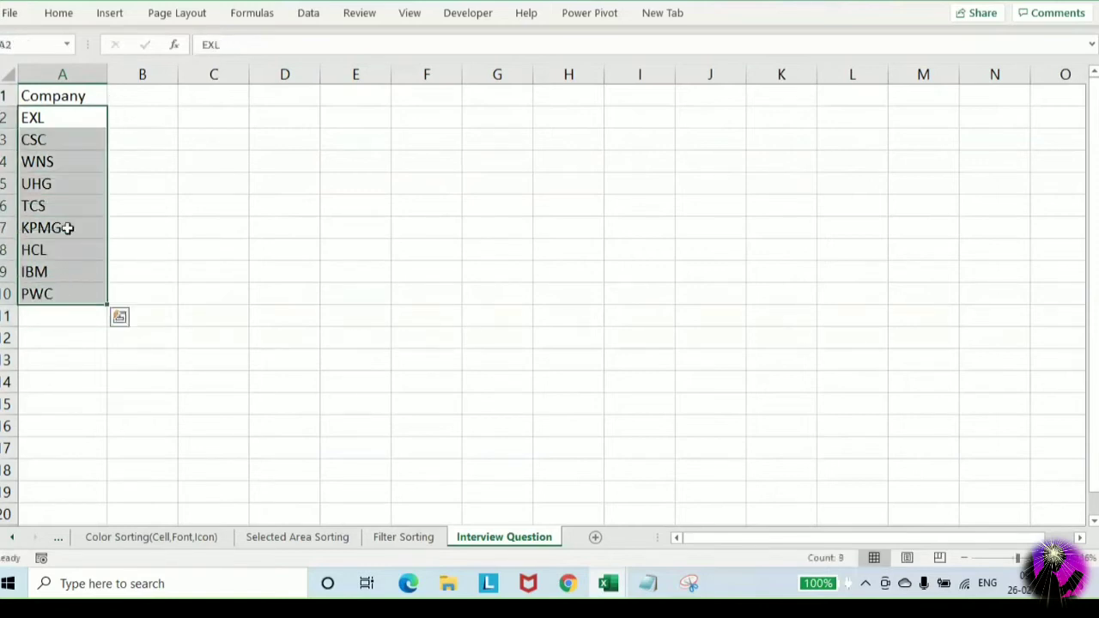
pyautogui.click(55, 14)
pyautogui.click(158, 72)
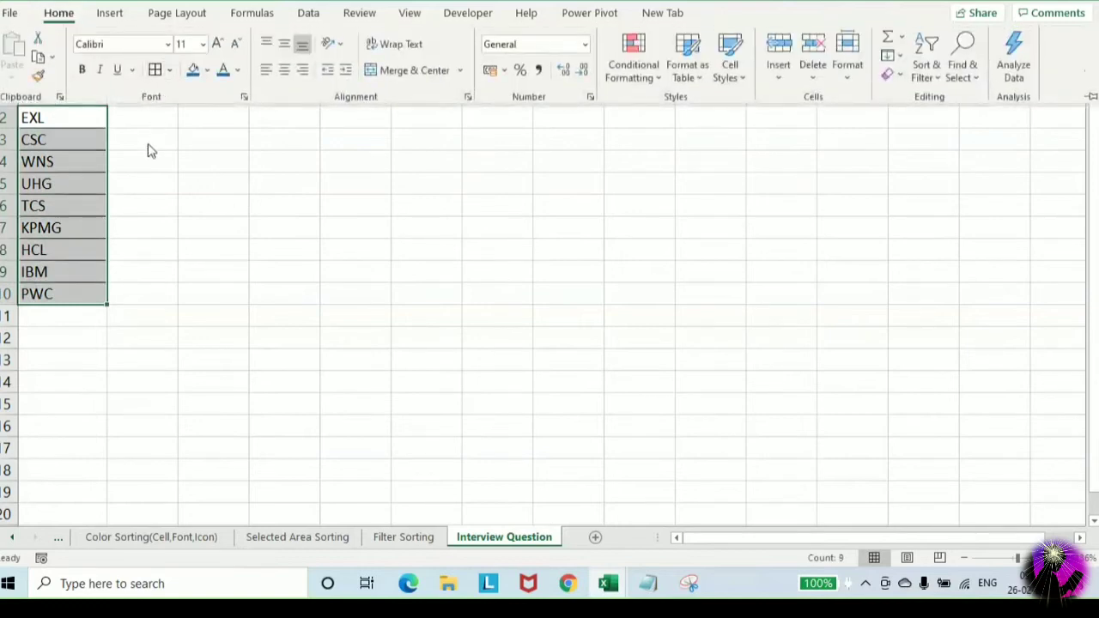
pyautogui.click(147, 148)
pyautogui.moveTo(108, 76); pyautogui.dragTo(103, 80)
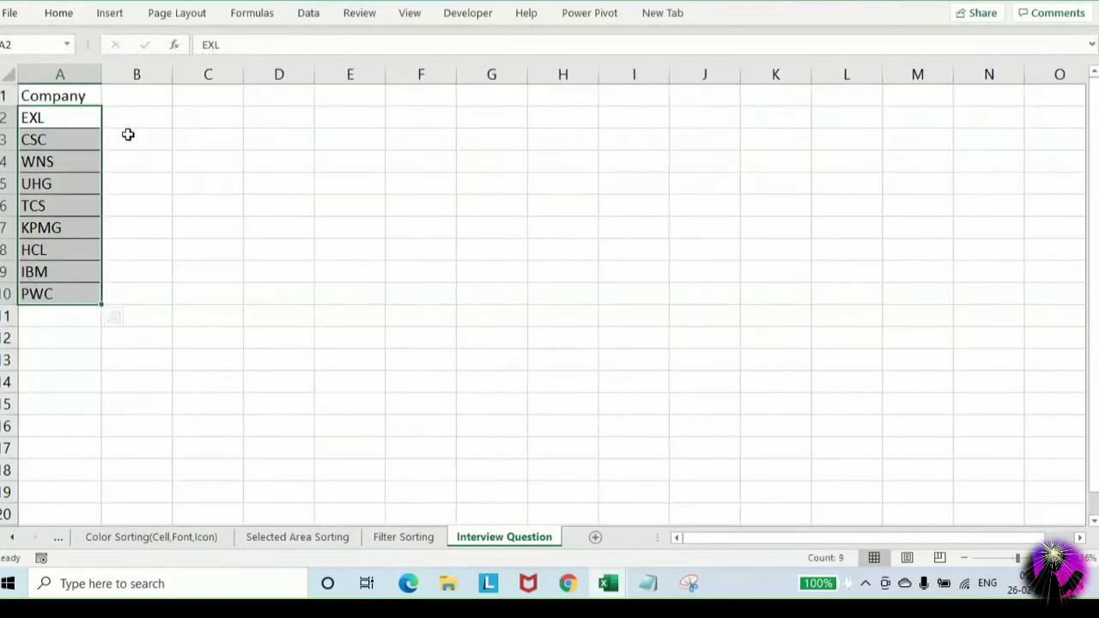
pyautogui.click(128, 134)
pyautogui.press('Left')
pyautogui.press('Up')
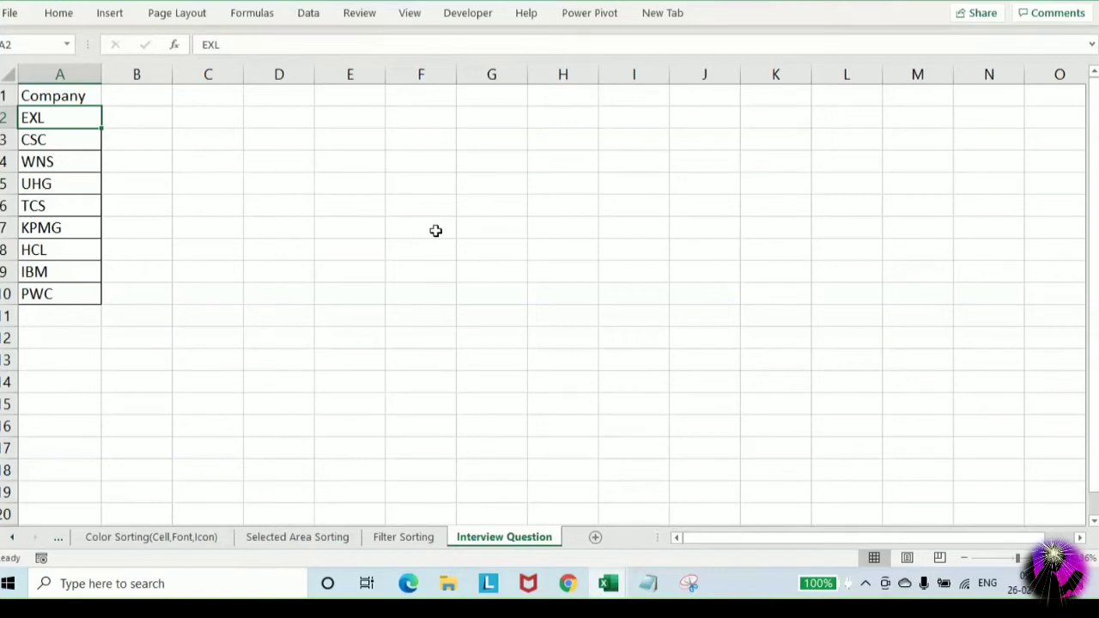
# Enter the title EXL Interview Question in cell H1 and format it bold and underlined
pyautogui.click(547, 94)
pyautogui.write('EXL I')
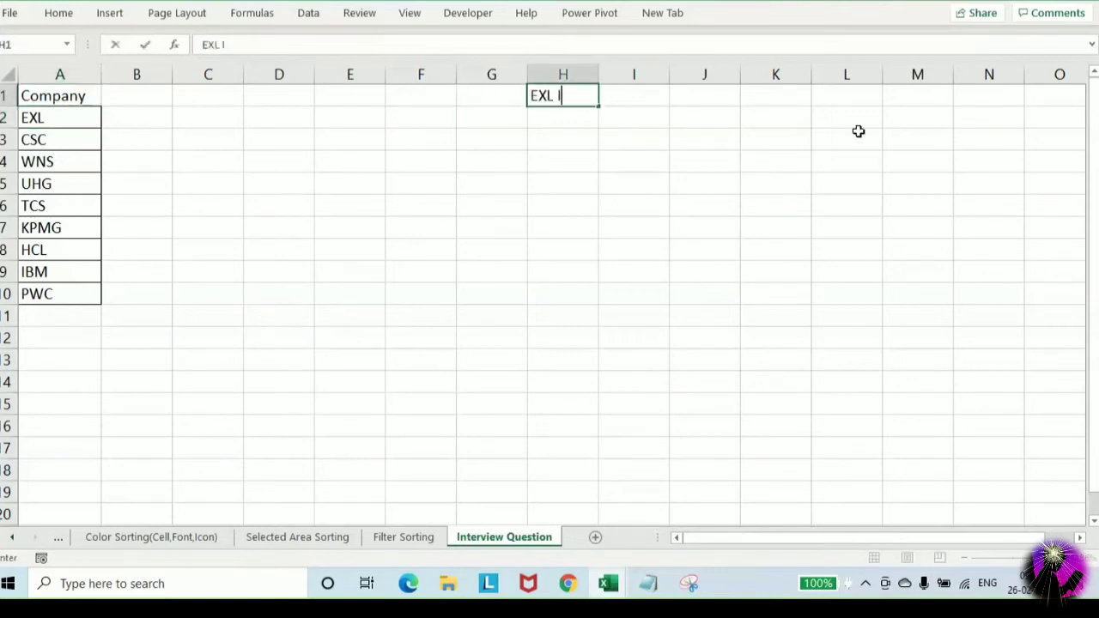
pyautogui.write('nterview Quets')
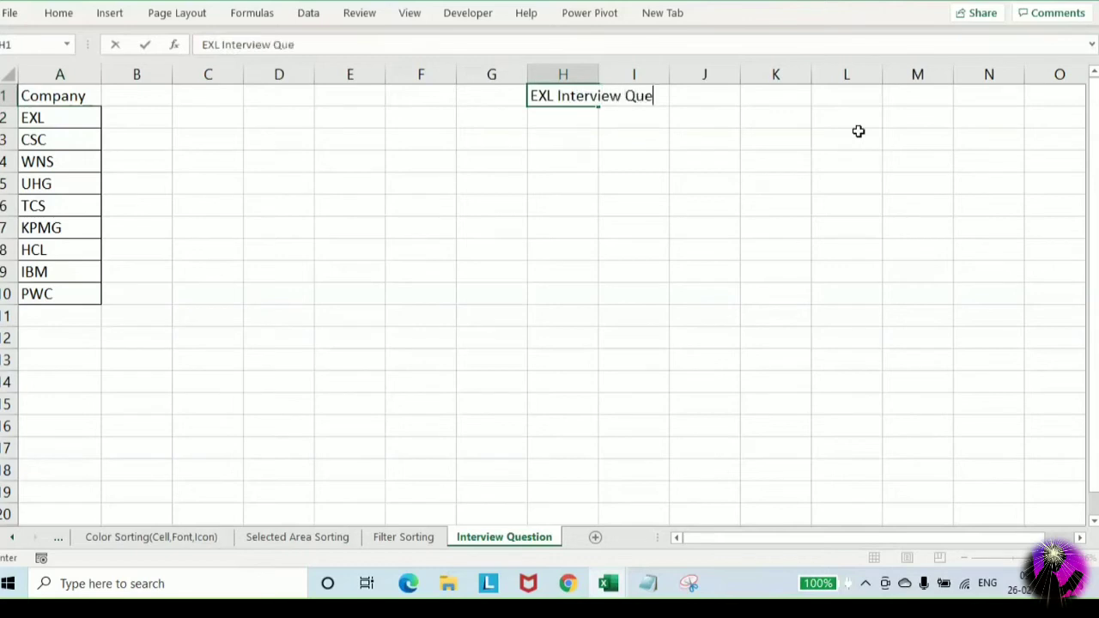
pyautogui.press('BackSpace')
pyautogui.press('BackSpace')
pyautogui.write('stion')
pyautogui.press('Return')
pyautogui.press('Up')
pyautogui.hotkey('ctrl', 'b')
pyautogui.hotkey('ctrl', 'u')
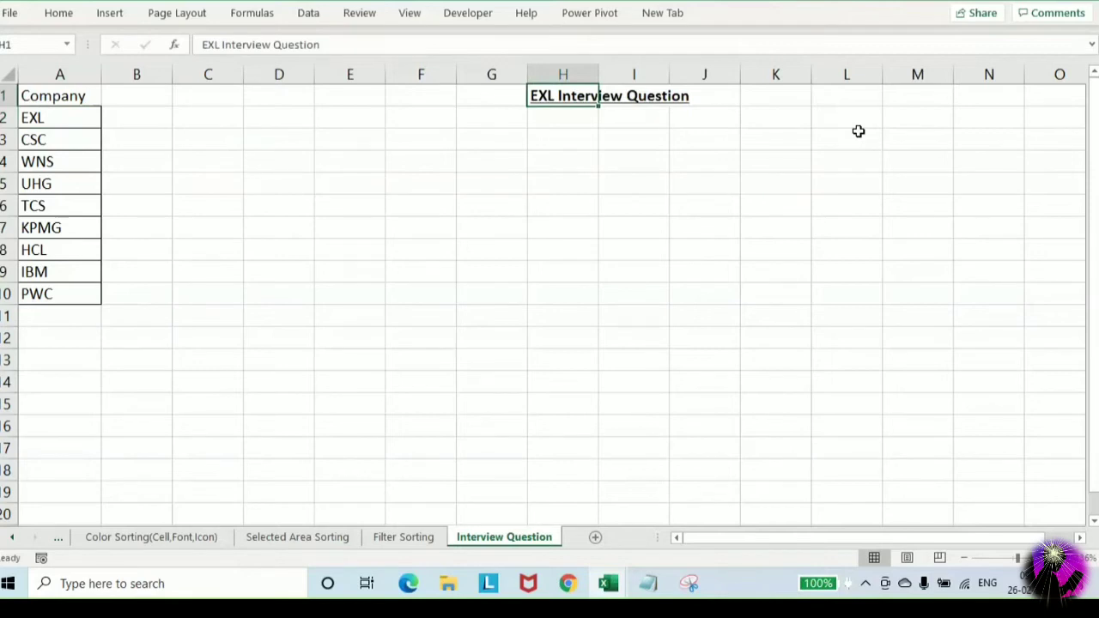
# Insert a new column before the Company column and give it the heading Sr.No. in A1
pyautogui.click(56, 118)
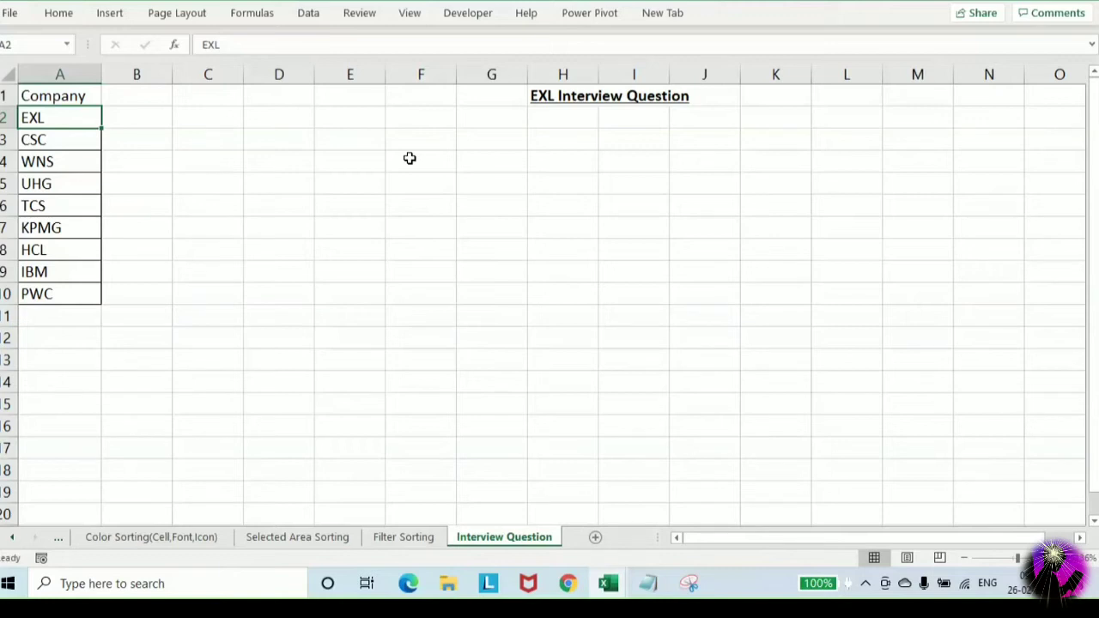
pyautogui.press('Up')
pyautogui.hotkey('alt', 'i')
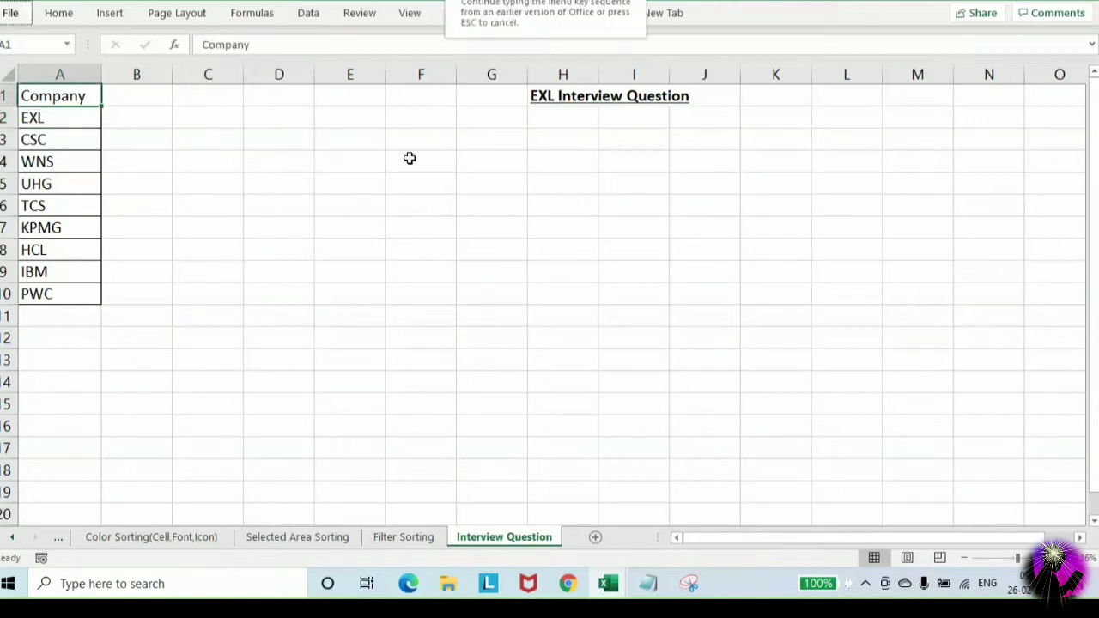
pyautogui.press('c')
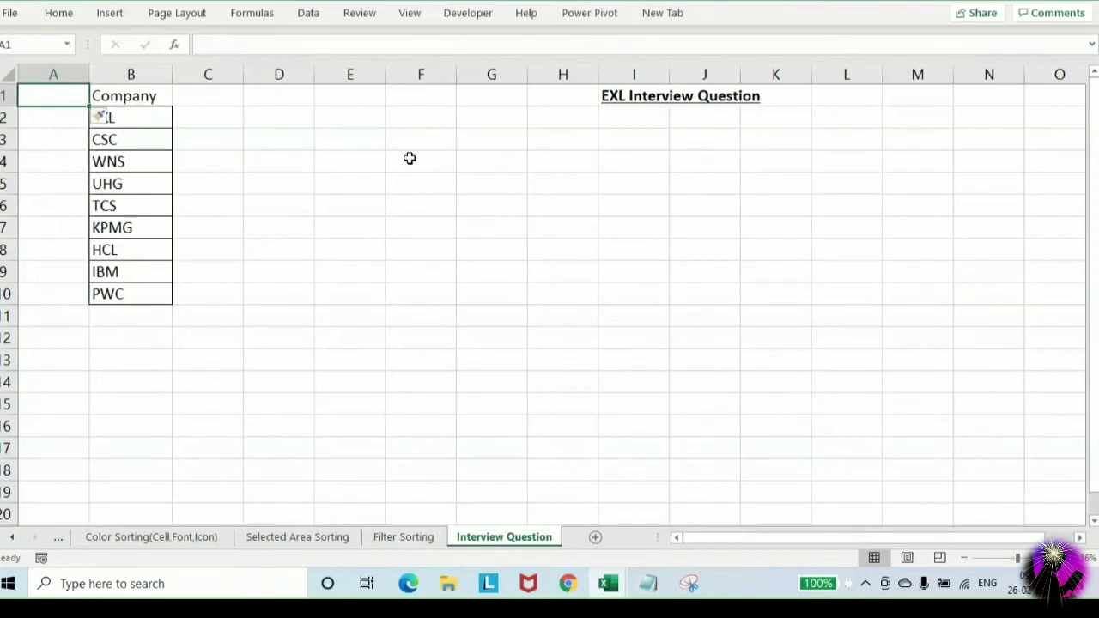
pyautogui.write('Sr.No.')
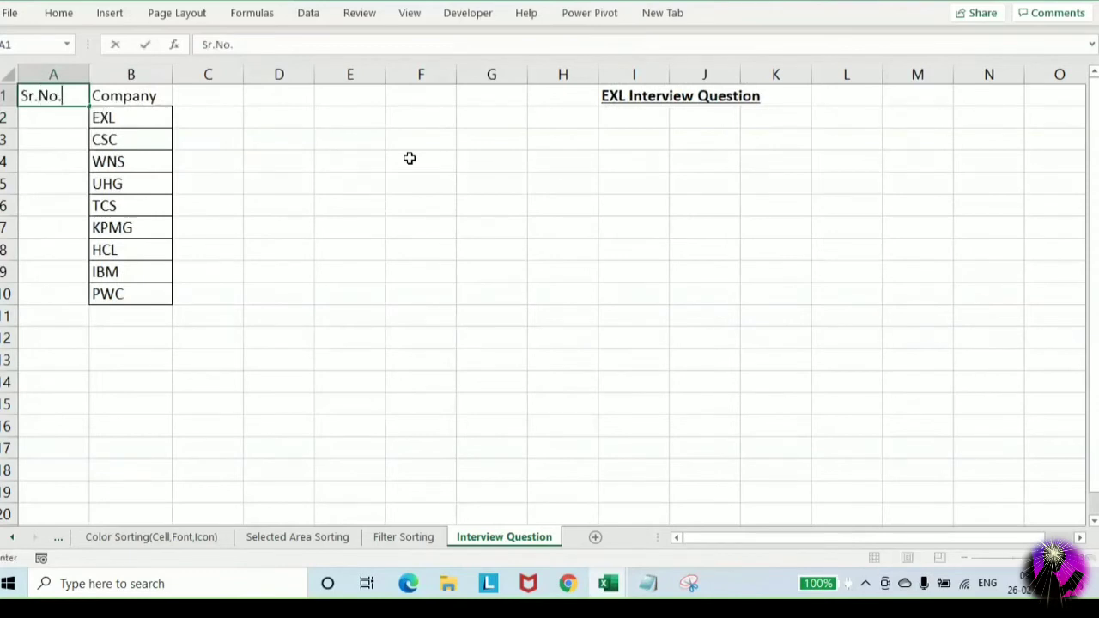
pyautogui.press('Return')
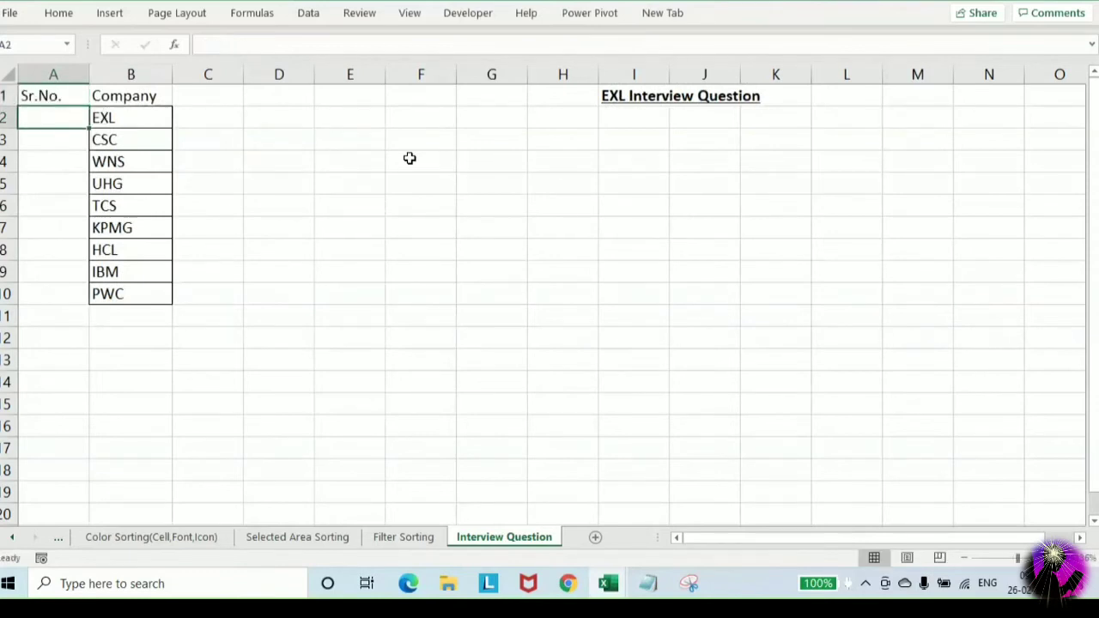
# Number the companies 1 to 9 in cells A2 to A10 under the Sr.No. heading
pyautogui.write('1')
pyautogui.press('Return')
pyautogui.write('2')
pyautogui.press('Return')
pyautogui.write('3')
pyautogui.press('Return')
pyautogui.write('4 5')
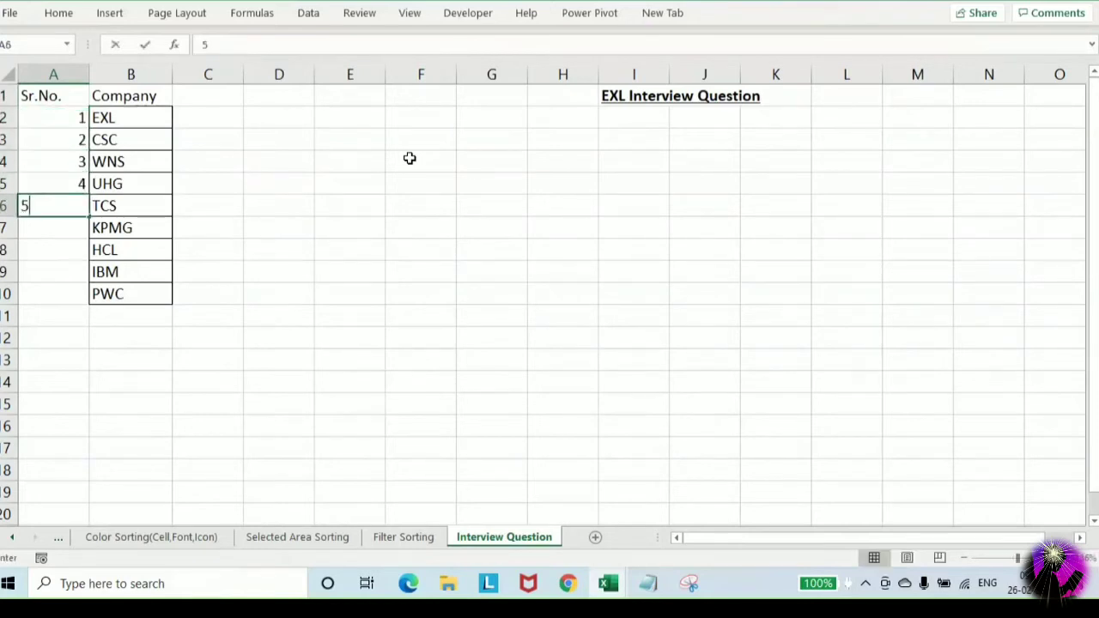
pyautogui.press('Return')
pyautogui.write('6')
pyautogui.press('Return')
pyautogui.write('7')
pyautogui.press('Return')
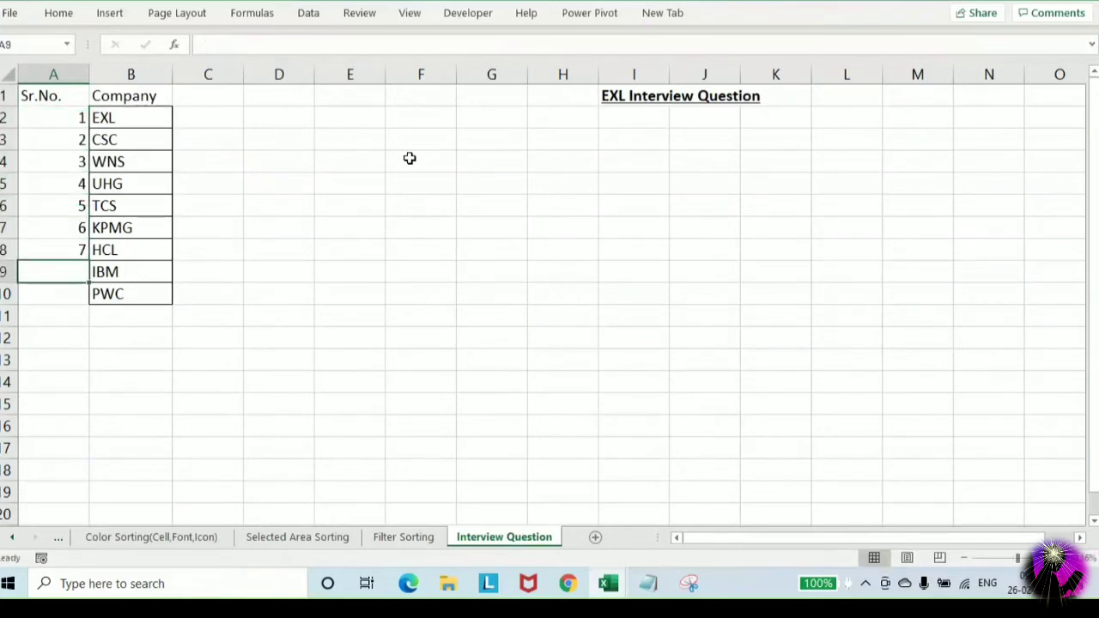
pyautogui.write('8')
pyautogui.press('Return')
pyautogui.write('9')
pyautogui.press('Return')
pyautogui.press('Up')
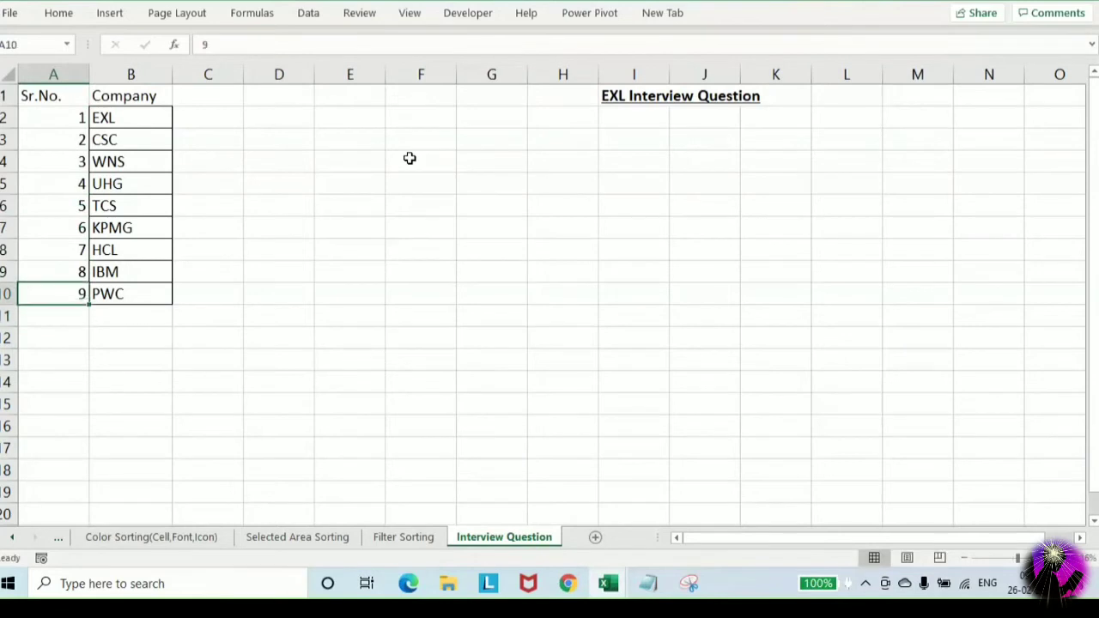
# Copy the serial numbers in A2:A10 and paste the series five times in consecutive blocks from A11 down
pyautogui.hotkey('ctrl', 'Up')
pyautogui.press('Down')
pyautogui.hotkey('ctrl', 'shift', 'Down')
pyautogui.hotkey('ctrl', 'c')
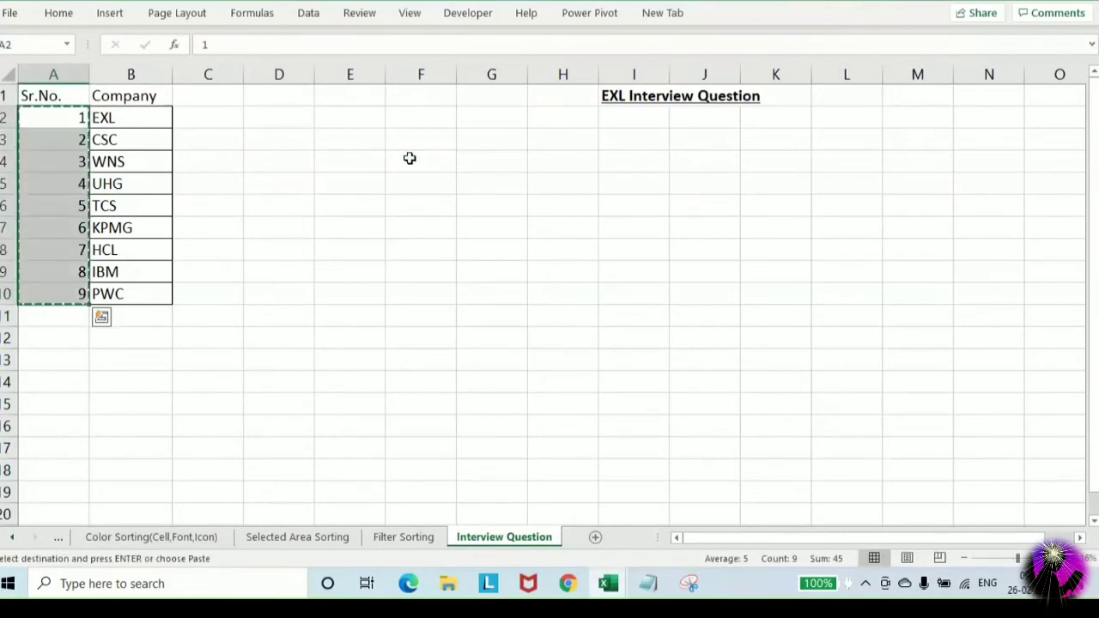
pyautogui.hotkey('ctrl', 'Down')
pyautogui.press('Down')
pyautogui.hotkey('ctrl', 'v')
pyautogui.hotkey('ctrl', 'Down')
pyautogui.press('Down')
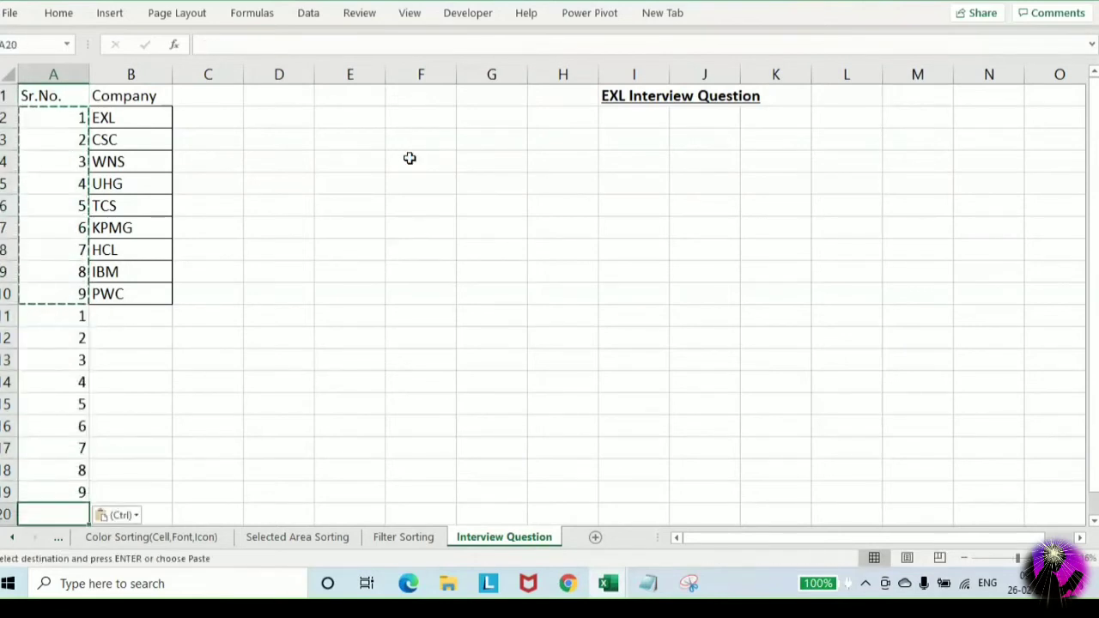
pyautogui.hotkey('ctrl', 'v')
pyautogui.hotkey('ctrl', 'Down')
pyautogui.press('Down')
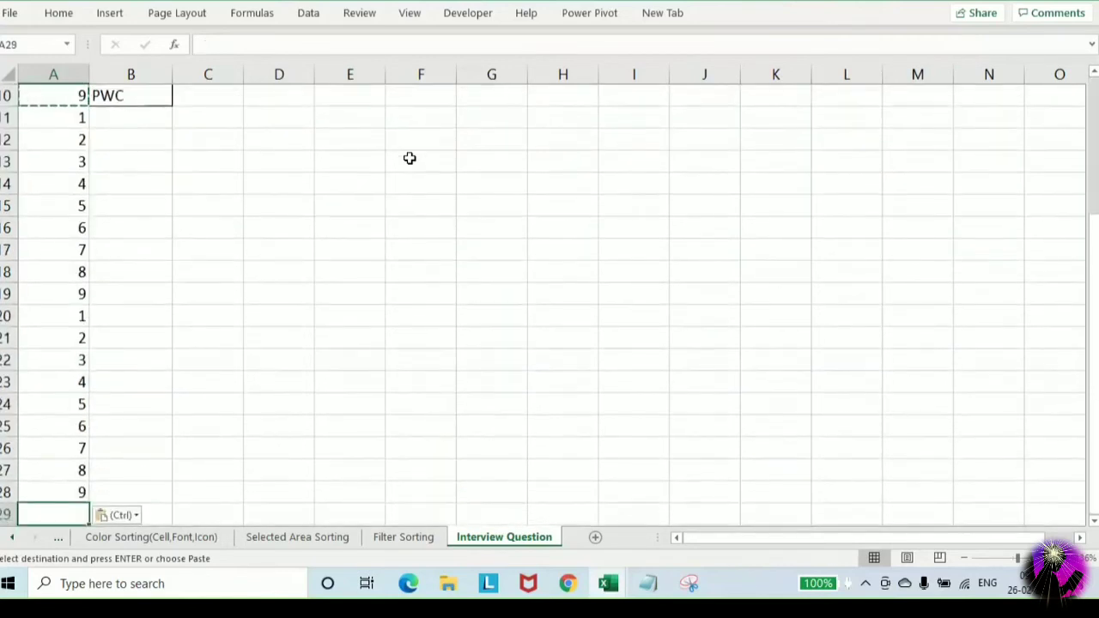
pyautogui.hotkey('ctrl', 'v')
pyautogui.hotkey('ctrl', 'Down')
pyautogui.press('Down')
pyautogui.hotkey('ctrl', 'v')
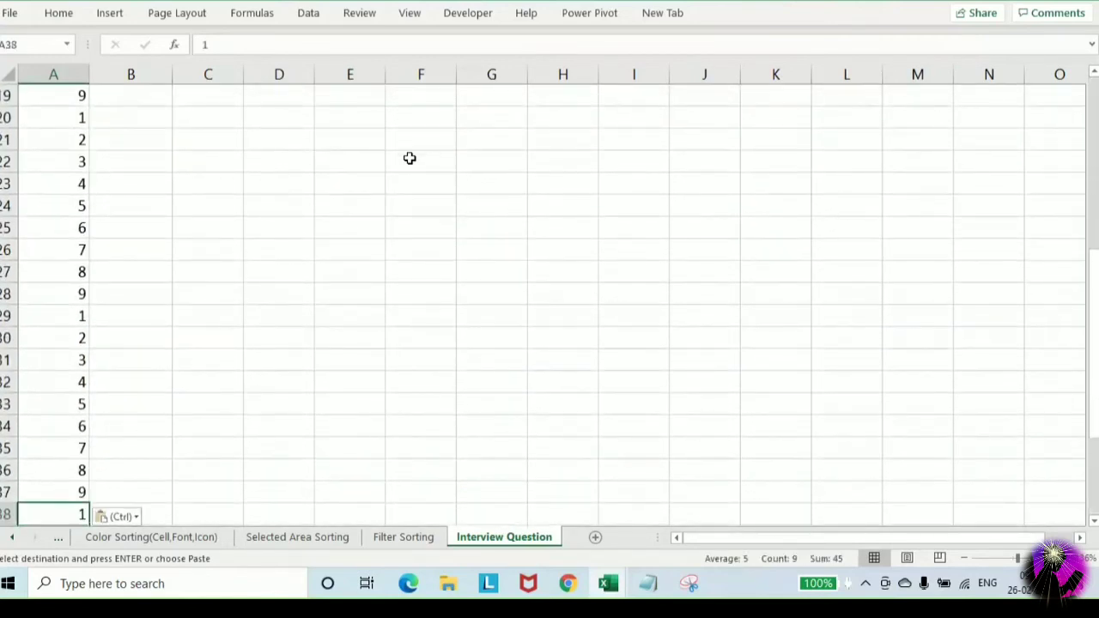
pyautogui.hotkey('ctrl', 'Home')
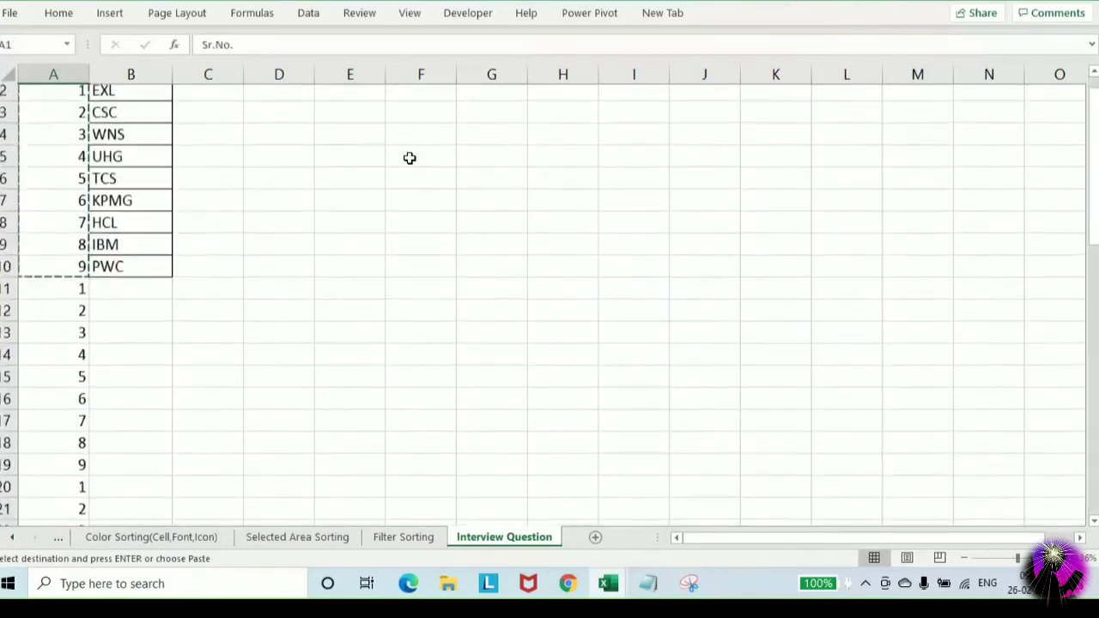
# Sort the data by Sr.No. from smallest to largest and delete the Sr.No. column
pyautogui.rightClick(82, 113)
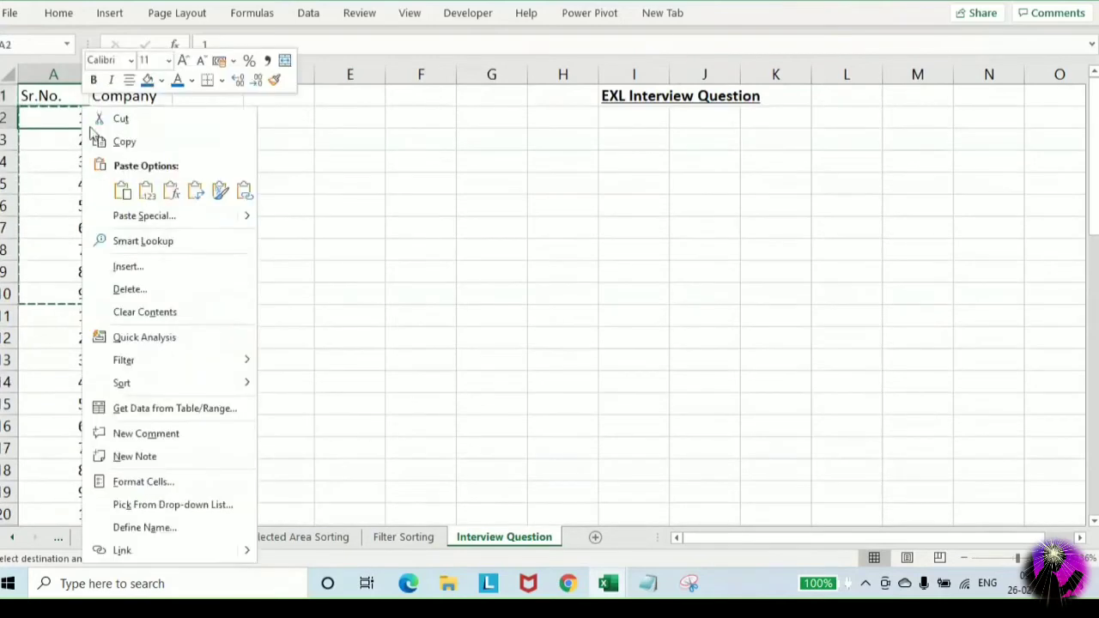
pyautogui.moveTo(142, 383)
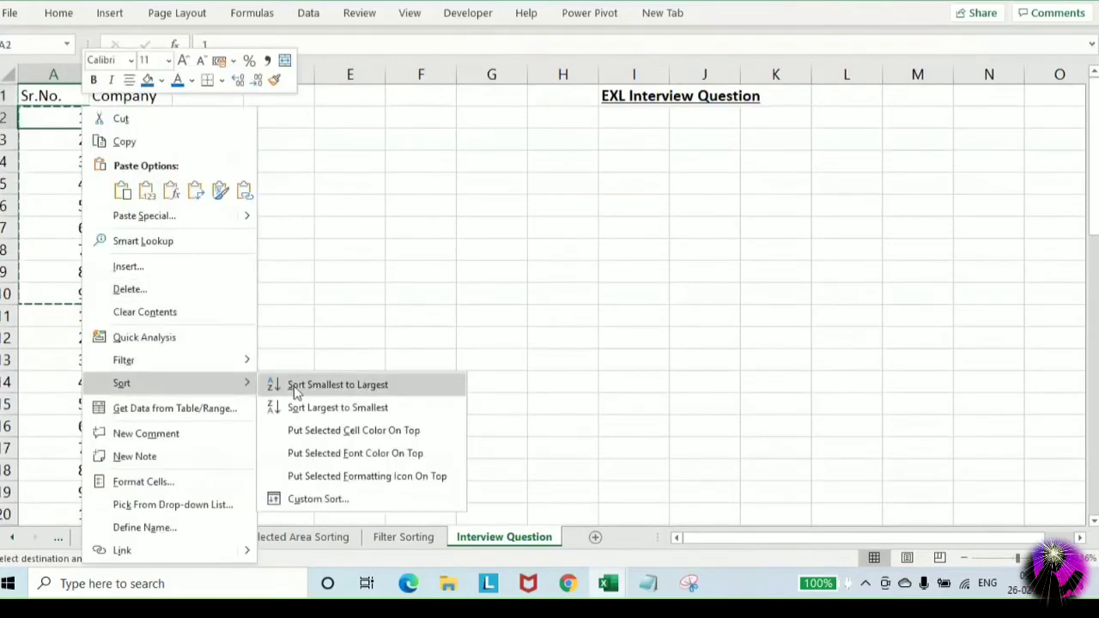
pyautogui.click(294, 386)
pyautogui.click(273, 293)
pyautogui.click(55, 74)
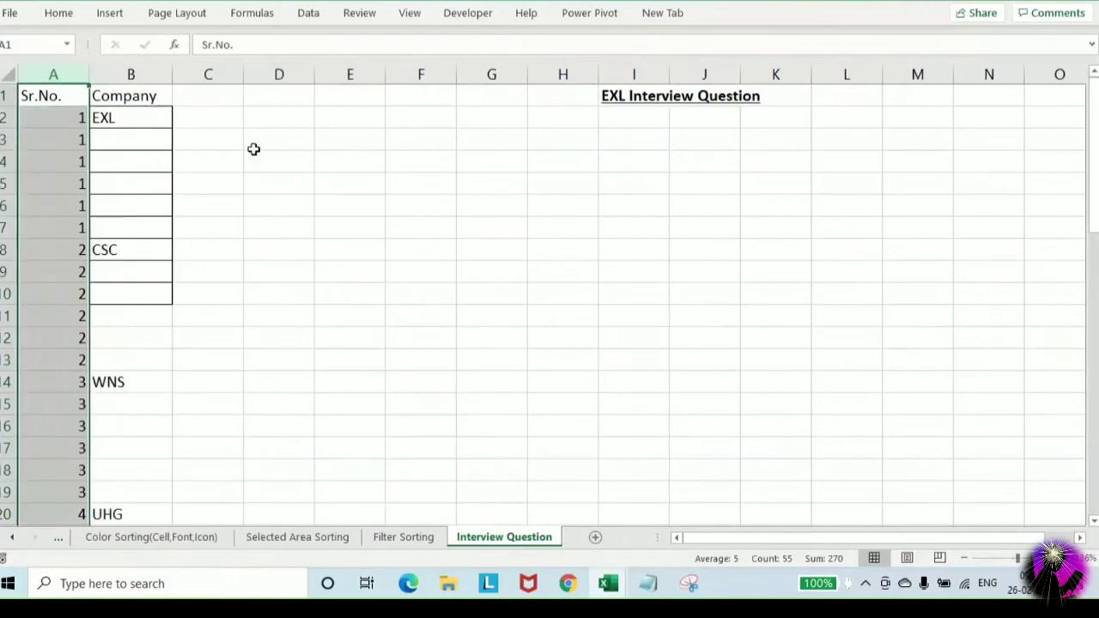
pyautogui.hotkey('ctrl', '-')
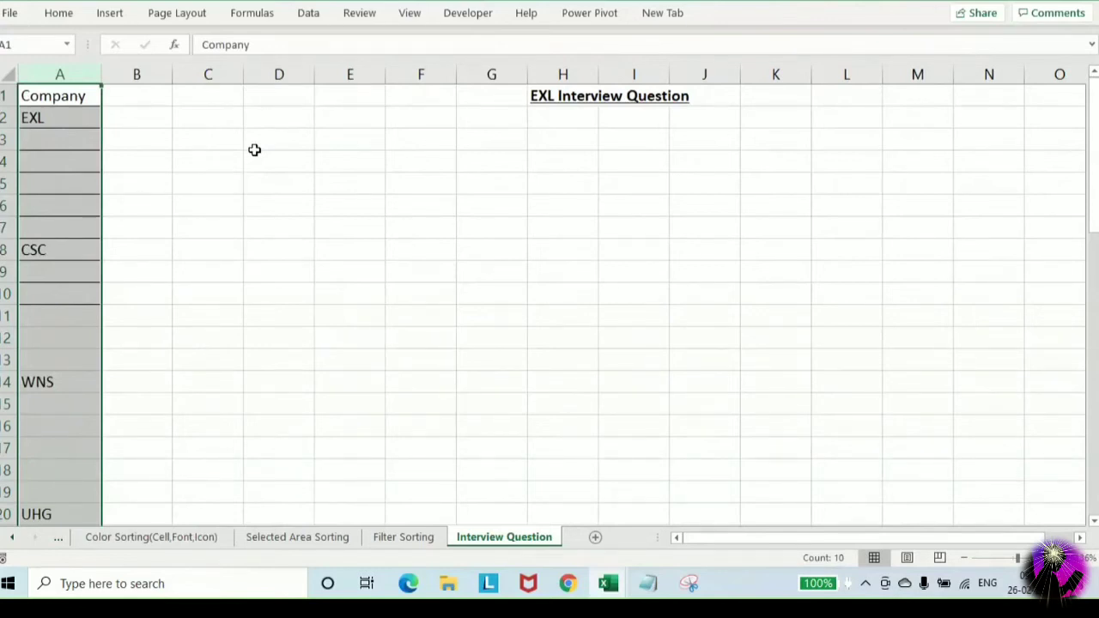
# Undo the column deletion, the sort, the pasted series and the serial numbers entered beside UHG and below
pyautogui.hotkey('ctrl', 'z')
pyautogui.hotkey('ctrl', 'z')
pyautogui.hotkey('ctrl', 'z')
pyautogui.hotkey('ctrl', 'z')
pyautogui.hotkey('ctrl', 'z')
pyautogui.hotkey('ctrl', 'z')
pyautogui.hotkey('ctrl', 'z')
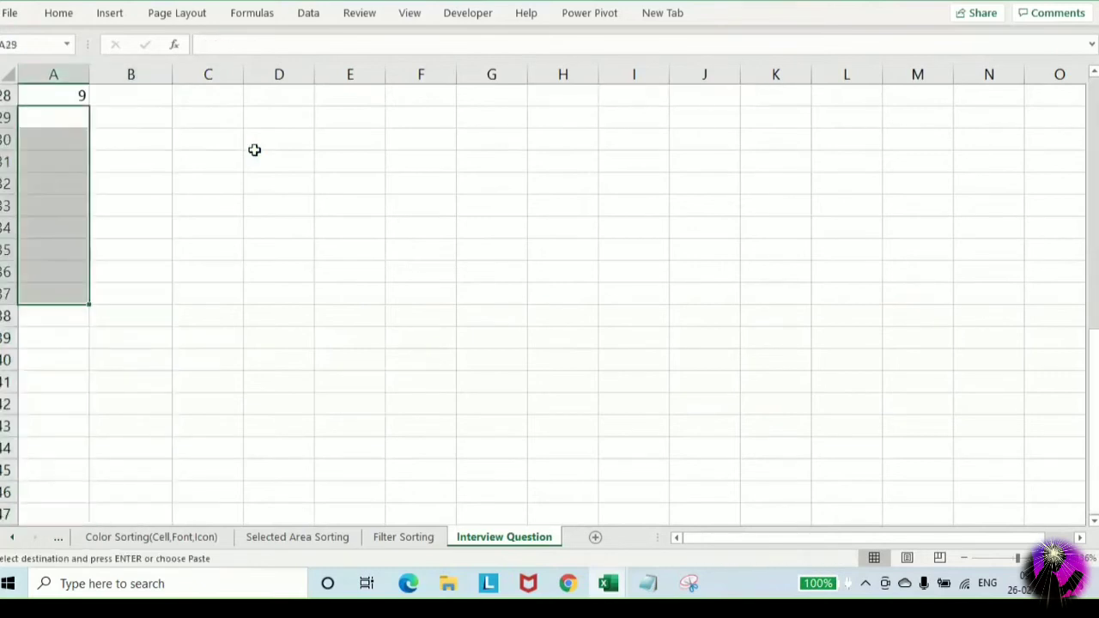
pyautogui.hotkey('ctrl', 'z')
pyautogui.hotkey('ctrl', 'z')
pyautogui.hotkey('ctrl', 'z')
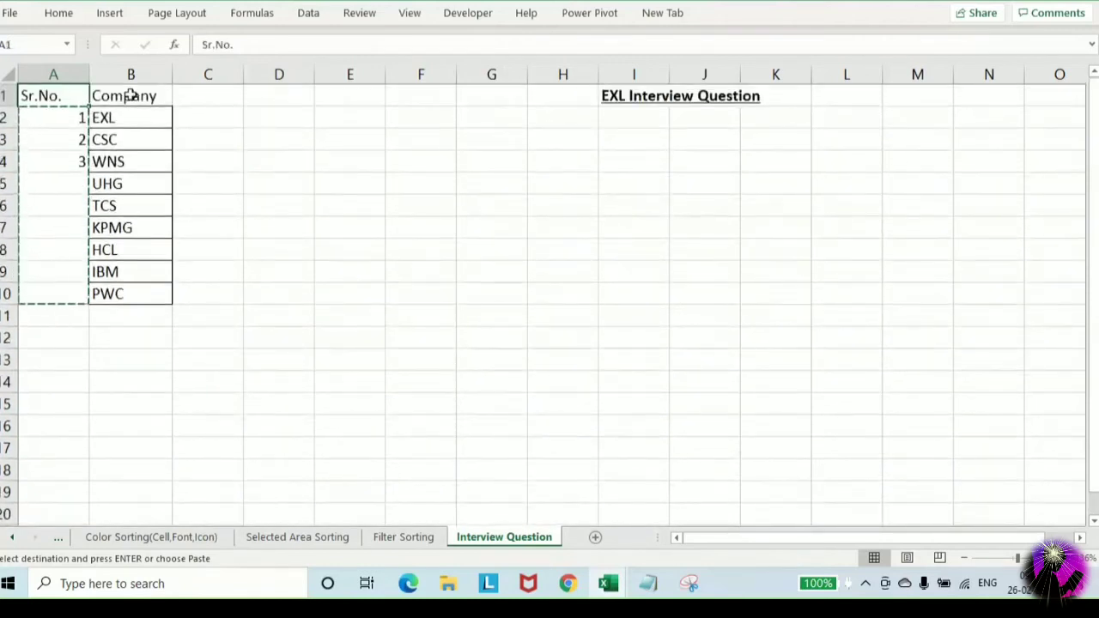
# Delete the partly numbered Sr.No. column so the Company list is in column A
pyautogui.click(51, 76)
pyautogui.hotkey('ctrl', '-')
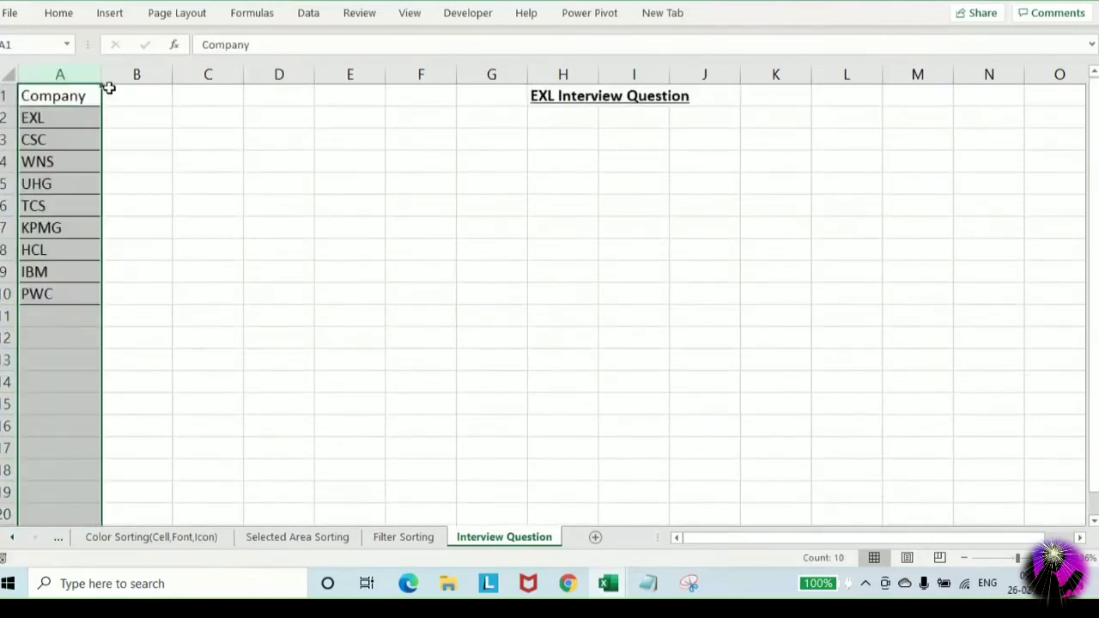
pyautogui.press('Down')
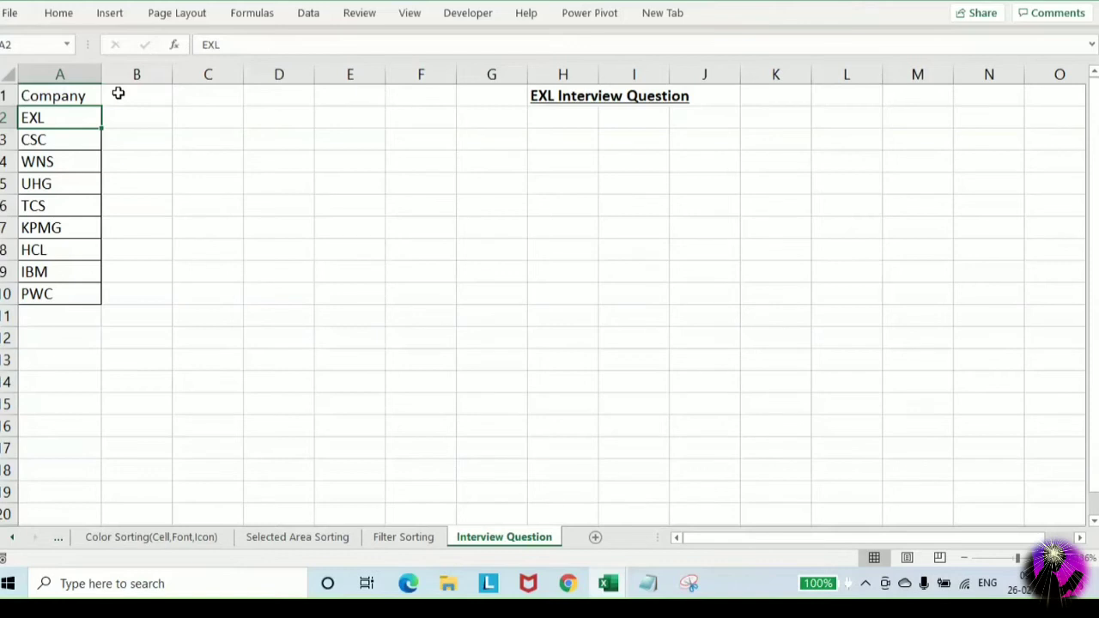
# Insert a new column before the Company column and enter the heading SrNo in A1
pyautogui.press('Up')
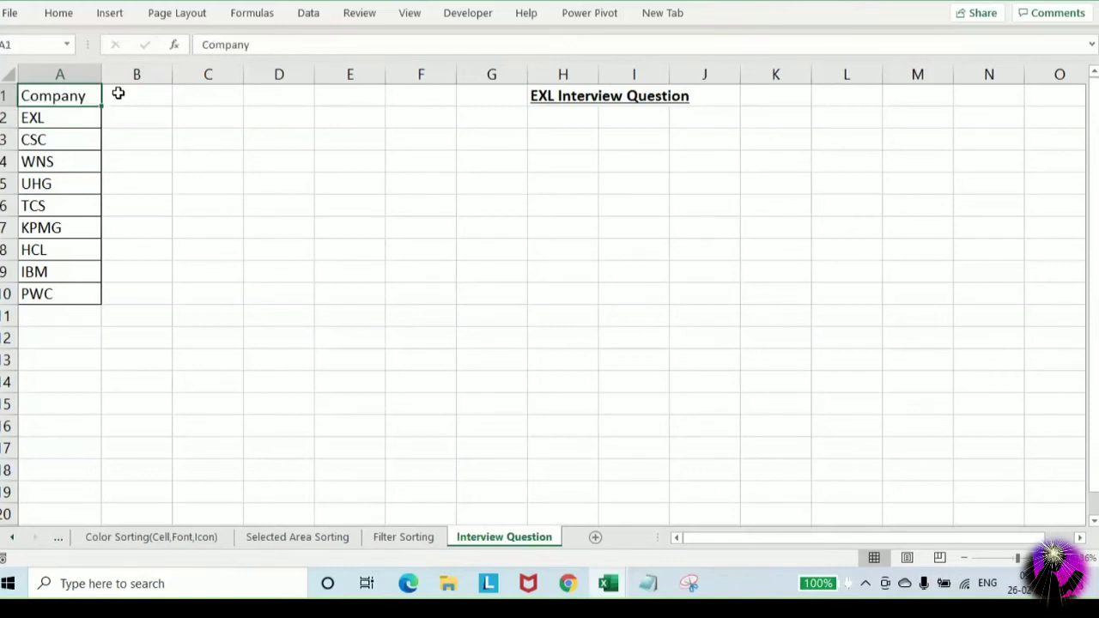
pyautogui.hotkey('alt', 'i')
pyautogui.press('c')
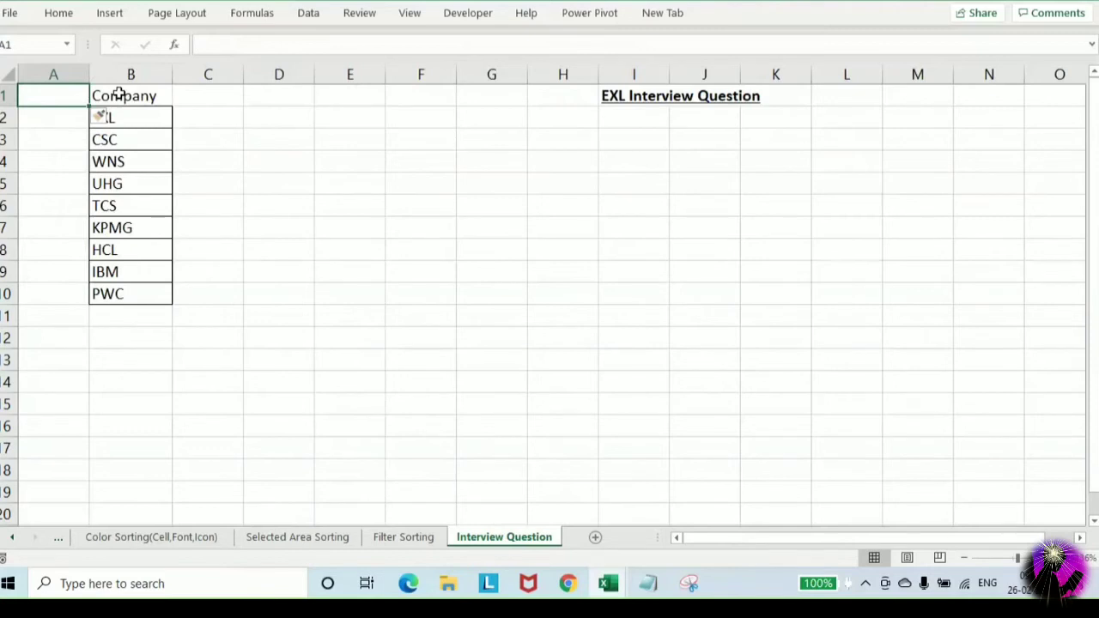
pyautogui.write('SrN')
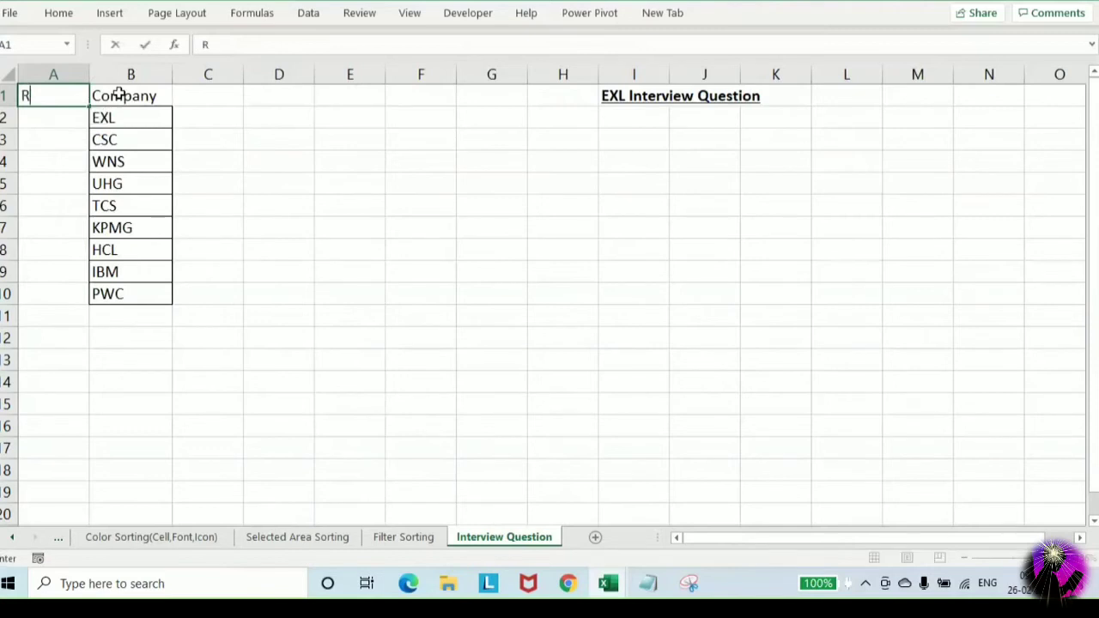
pyautogui.write('o')
pyautogui.press('Return')
# Fill cells A2 to A10 under SrNo with the serial numbers 1 to 9
pyautogui.write('1')
pyautogui.press('Return')
pyautogui.write('2')
pyautogui.press('Return')
pyautogui.write('3')
pyautogui.press('Return')
pyautogui.write('4')
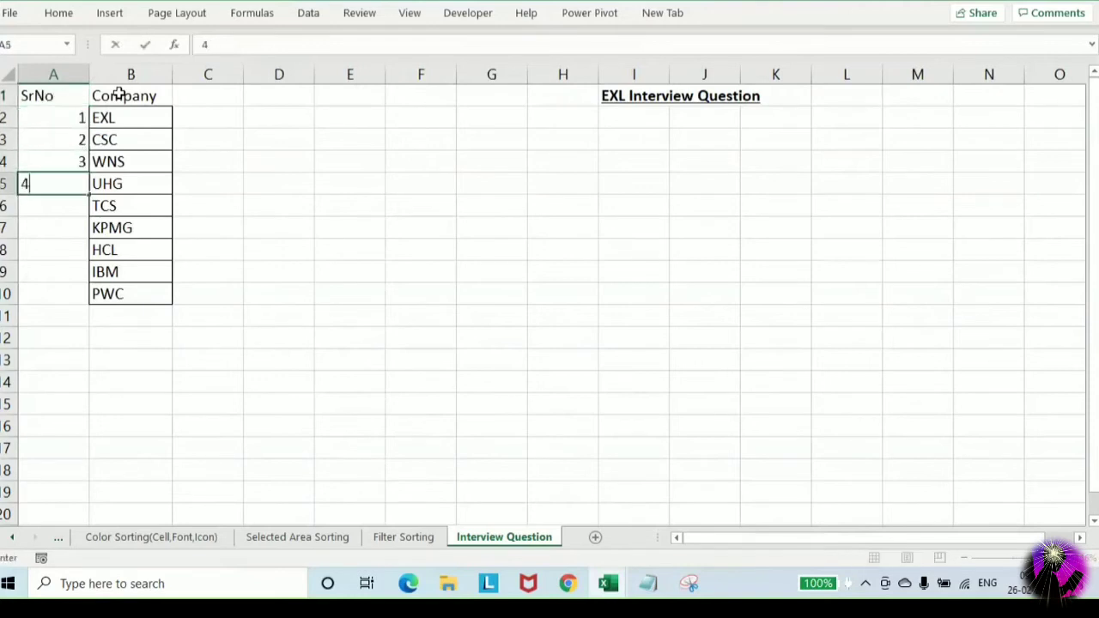
pyautogui.press('Return')
pyautogui.write('5')
pyautogui.press('Return')
pyautogui.write('6')
pyautogui.press('Return')
pyautogui.write('7')
pyautogui.press('Return')
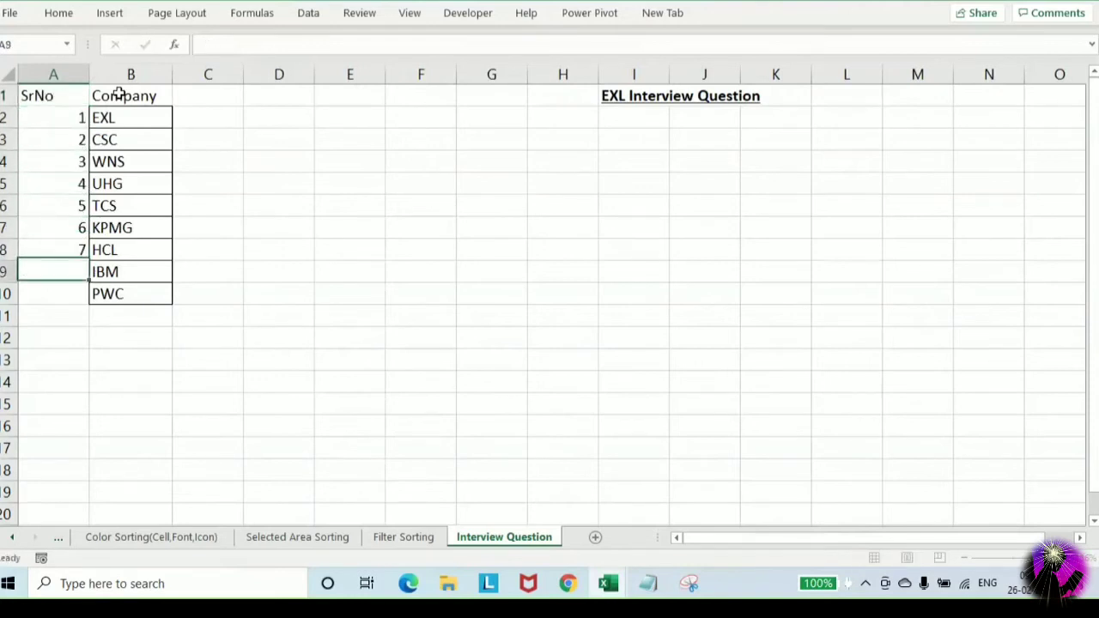
pyautogui.write('8')
pyautogui.press('Return')
pyautogui.write('9')
pyautogui.press('Return')
# Copy the serial numbers in A2:A10 and paste them in consecutive blocks starting at A11, A20, A29 and A38
pyautogui.press('Up')
pyautogui.press('Up')
pyautogui.press('Up')
pyautogui.press('Up')
pyautogui.press('Up')
pyautogui.press('Up')
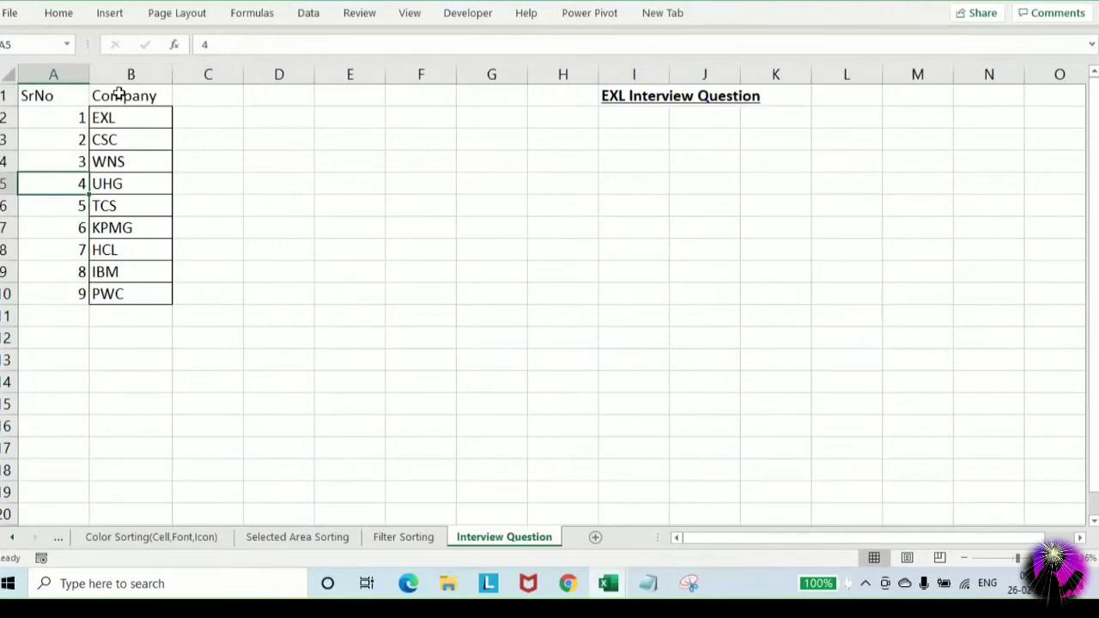
pyautogui.press('Up')
pyautogui.press('Up')
pyautogui.press('Up')
pyautogui.hotkey('ctrl', 'shift', 'Down')
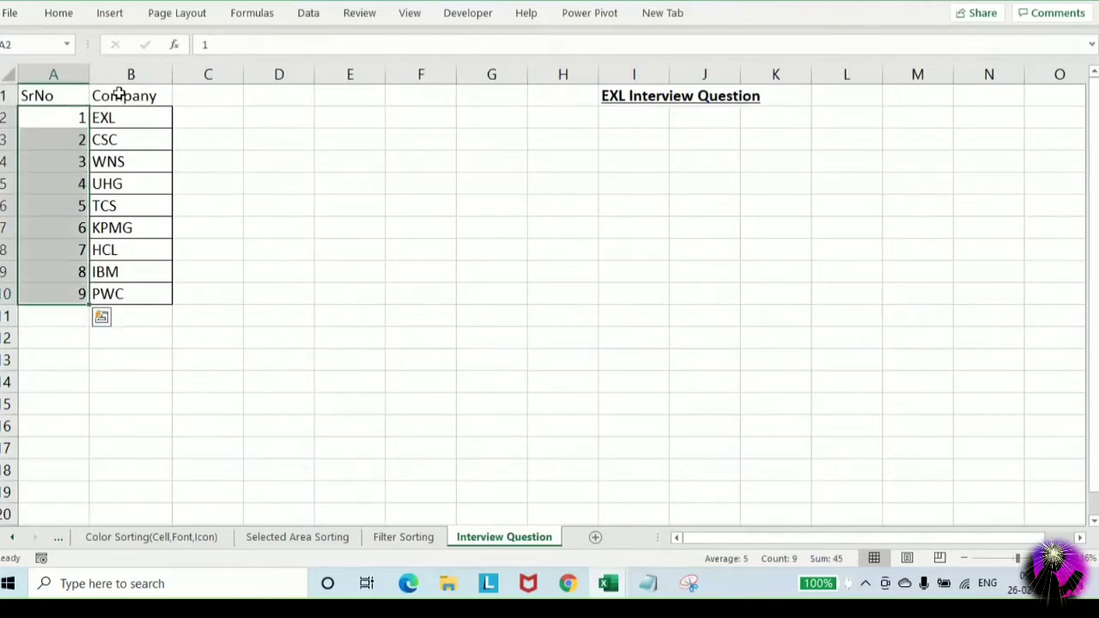
pyautogui.hotkey('ctrl', 'c')
pyautogui.hotkey('ctrl', 'Down')
pyautogui.press('Down')
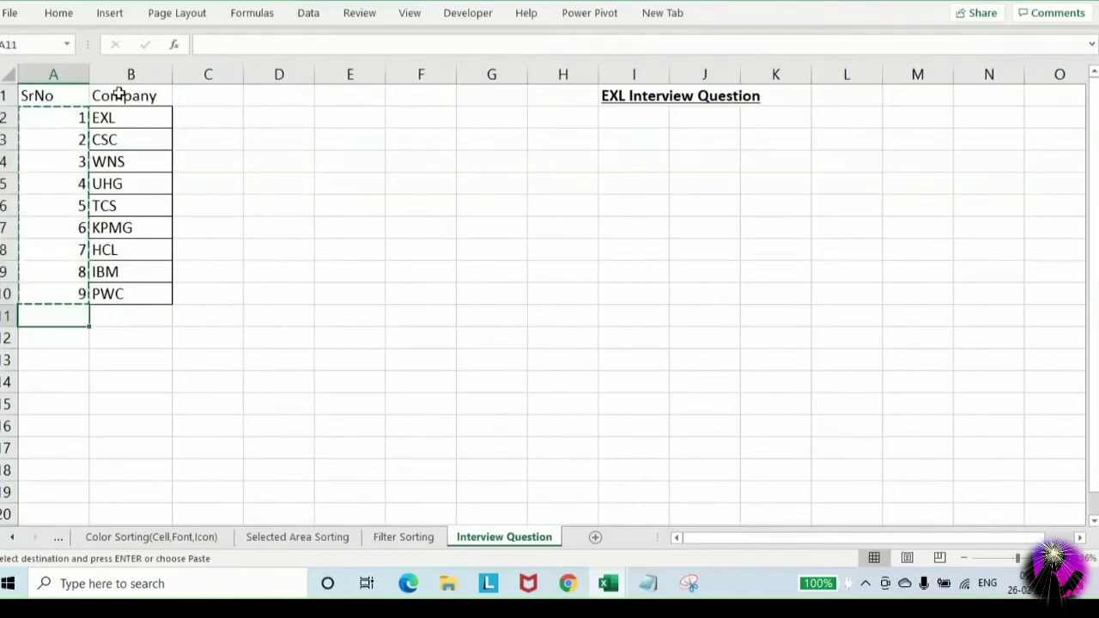
pyautogui.hotkey('ctrl', 'v')
pyautogui.hotkey('ctrl', 'Down')
pyautogui.press('Down')
pyautogui.hotkey('ctrl', 'v')
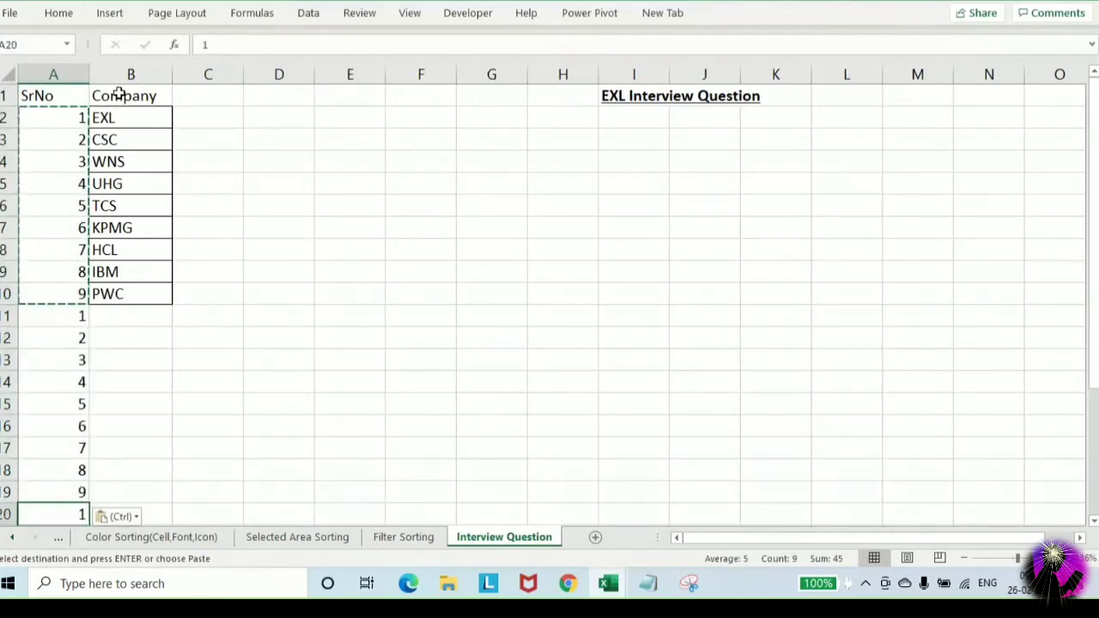
pyautogui.hotkey('ctrl', 'Down')
pyautogui.press('Down')
pyautogui.hotkey('ctrl', 'v')
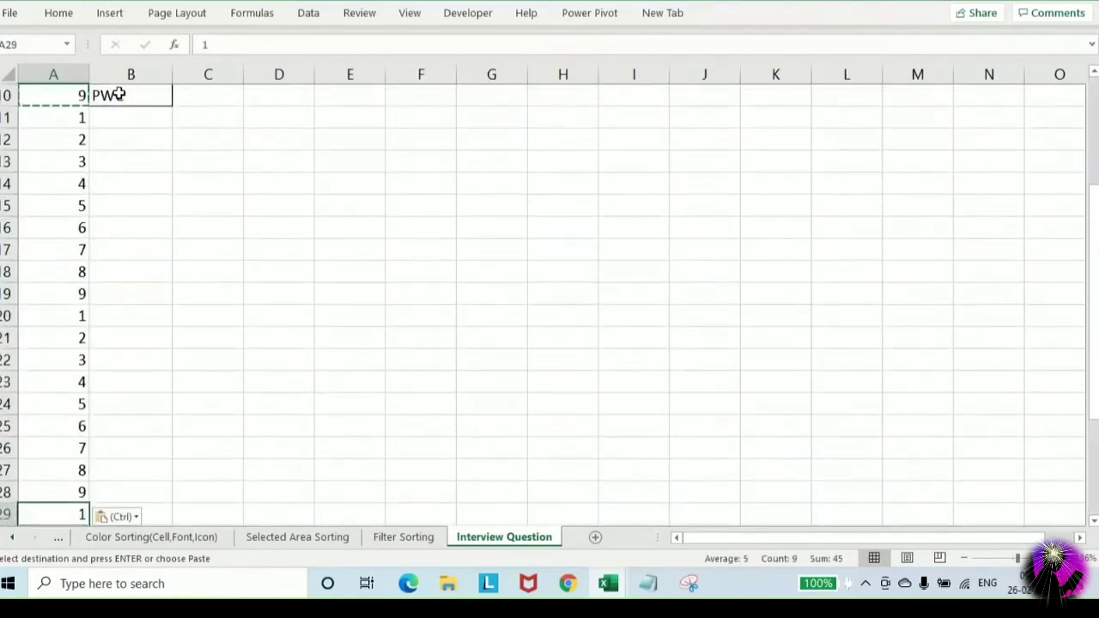
pyautogui.hotkey('ctrl', 'Down')
pyautogui.press('Down')
pyautogui.hotkey('ctrl', 'v')
pyautogui.hotkey('ctrl', 'Home')
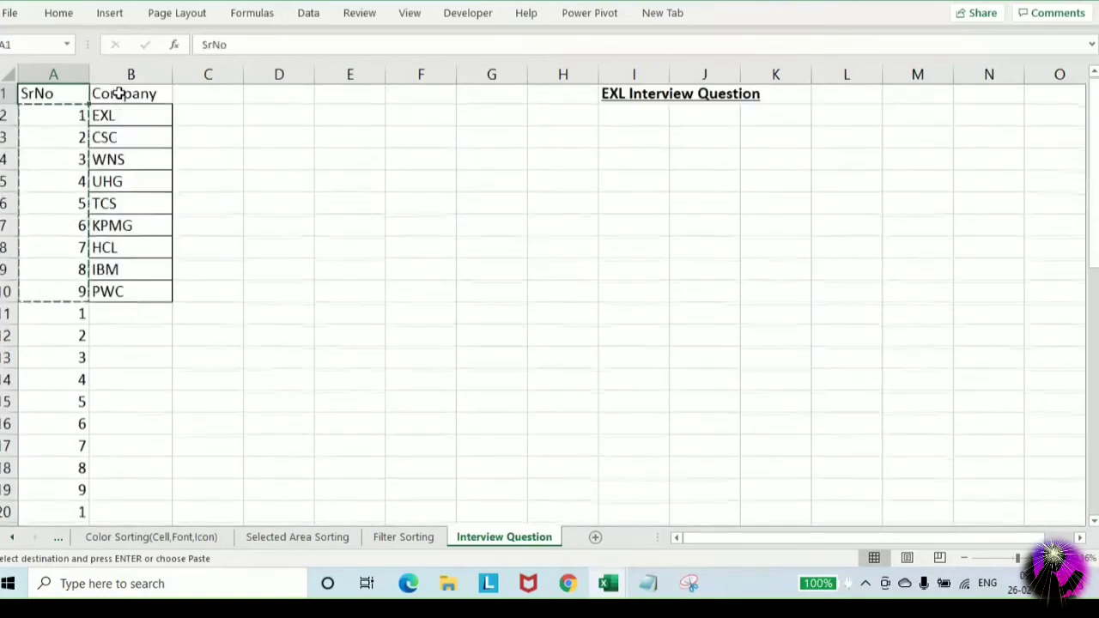
# Sort the list by the SrNo column from smallest to largest
pyautogui.click(78, 115)
pyautogui.rightClick(79, 113)
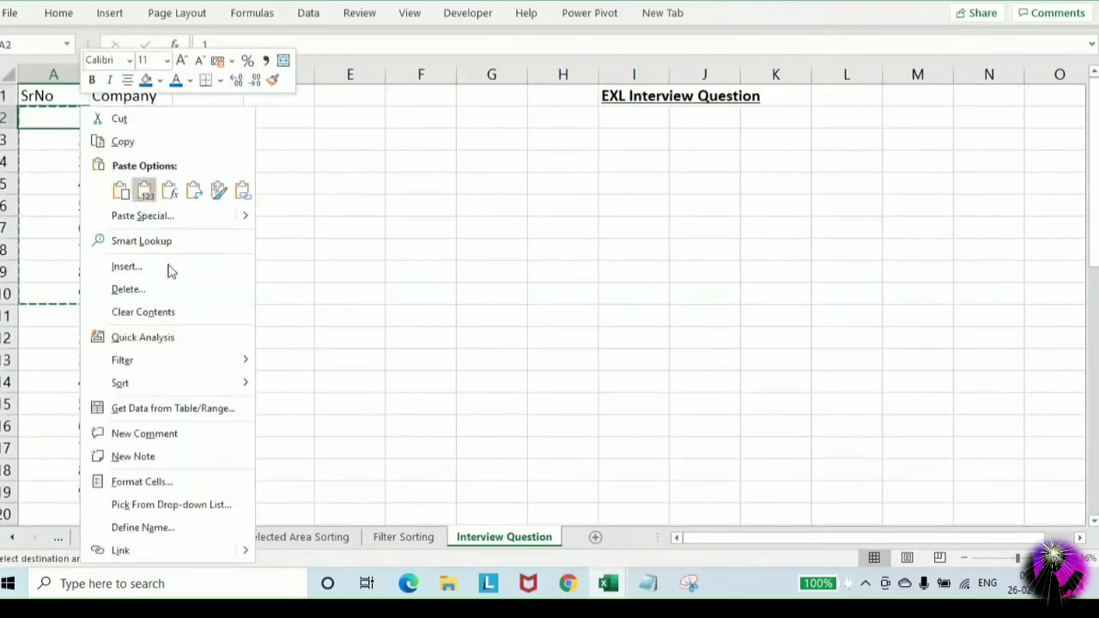
pyautogui.moveTo(181, 383)
pyautogui.click(290, 383)
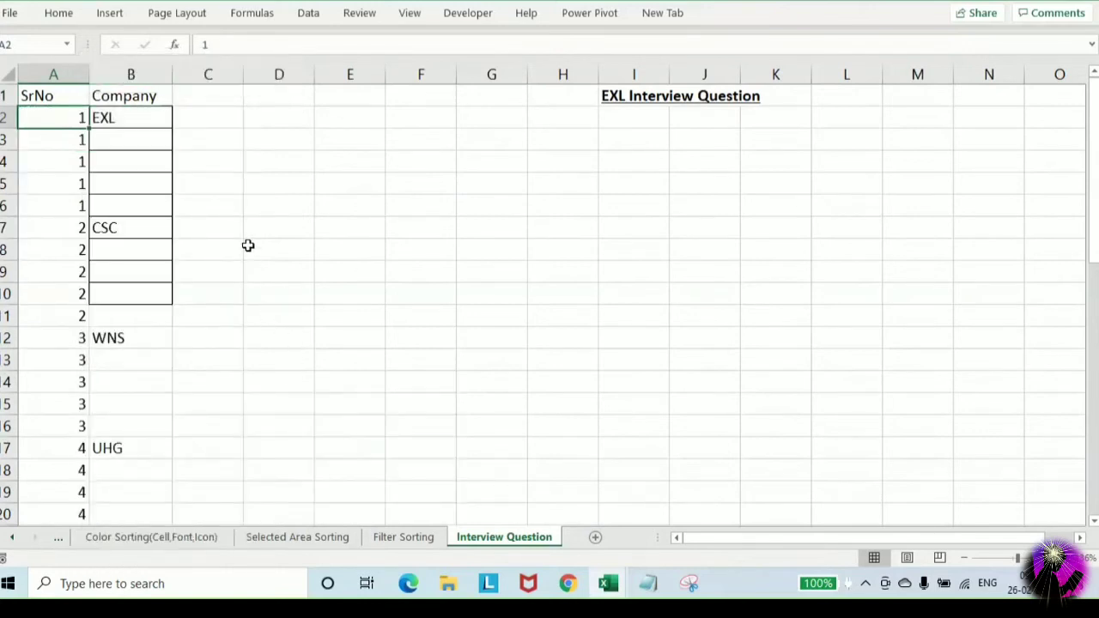
# Autofit the width of the SrNo column to its contents
pyautogui.click(55, 65)
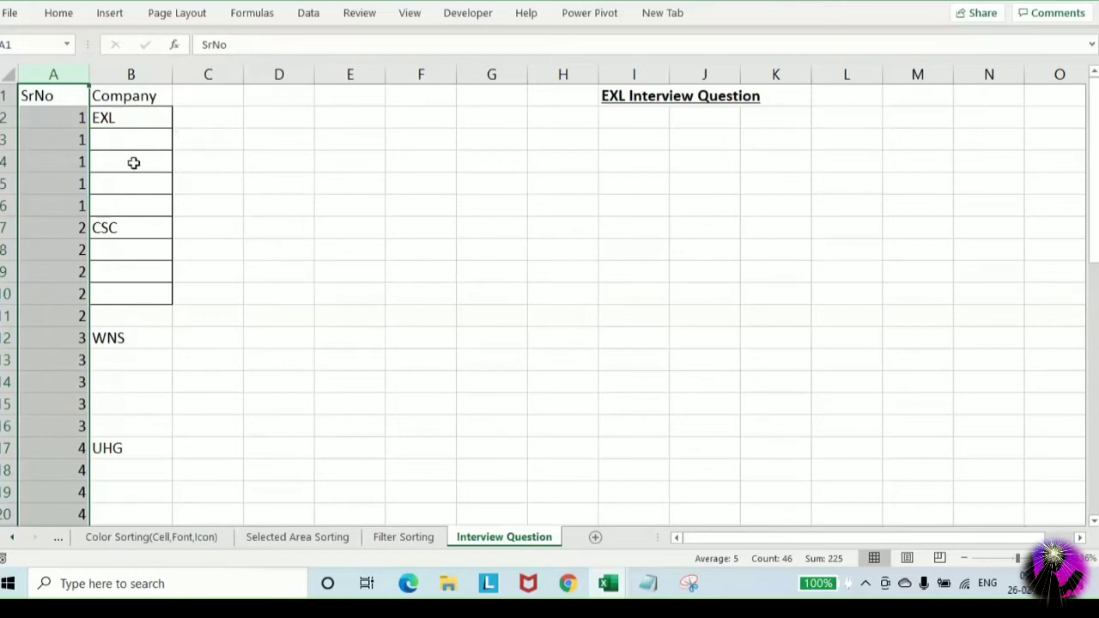
pyautogui.click(96, 117)
pyautogui.keyDown('shift'); pyautogui.click(82, 117); pyautogui.keyUp('shift')
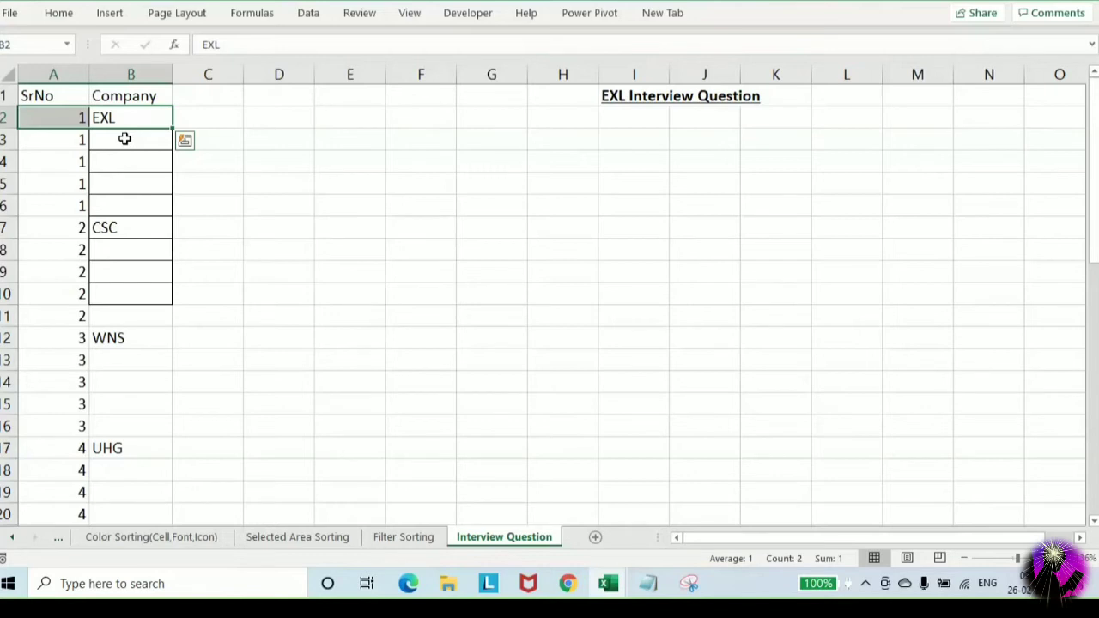
pyautogui.doubleClick(90, 80)
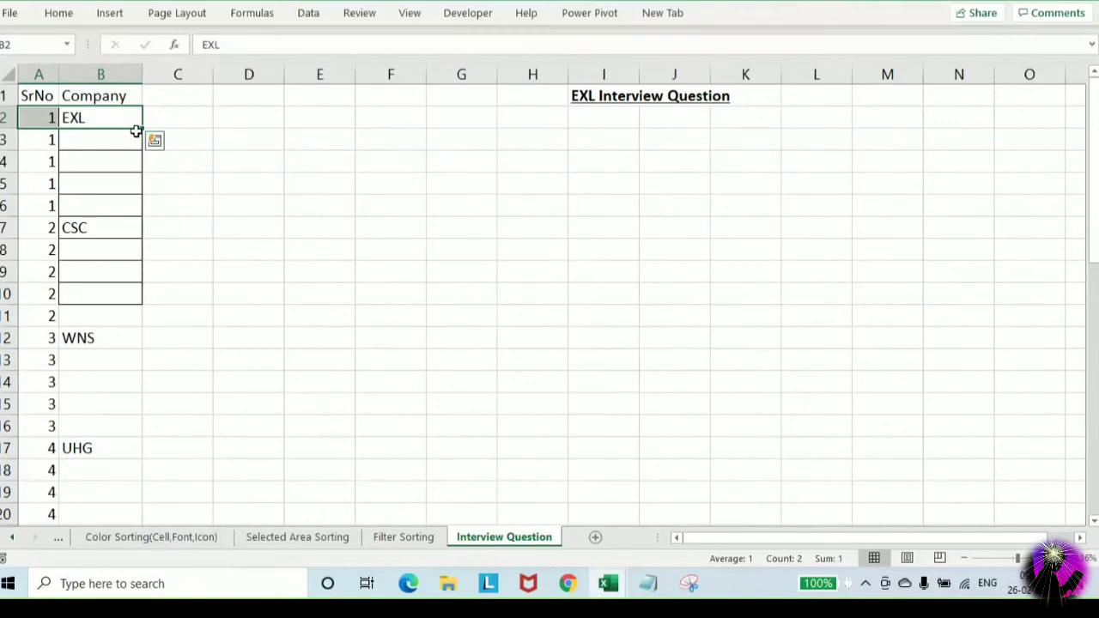
pyautogui.click(87, 182)
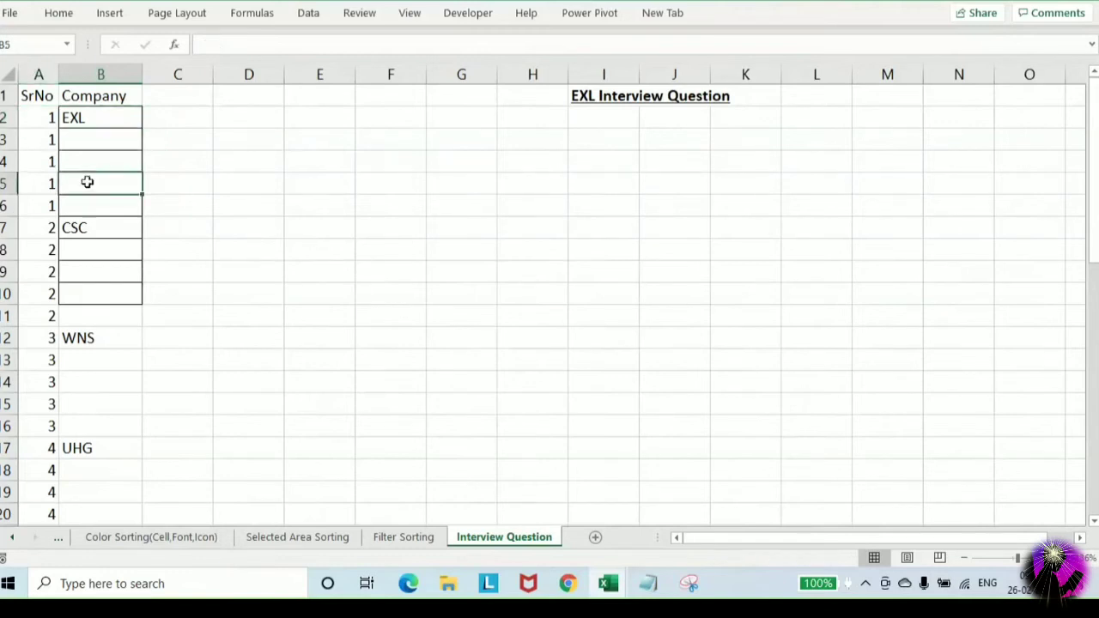
pyautogui.doubleClick(57, 81)
# Check the spaced list down to its last row, and delete the SrNo helper column before undoing the deletion
pyautogui.press('Left')
pyautogui.press('Up')
pyautogui.press('Up')
pyautogui.press('Up')
pyautogui.hotkey('ctrl', 'Down')
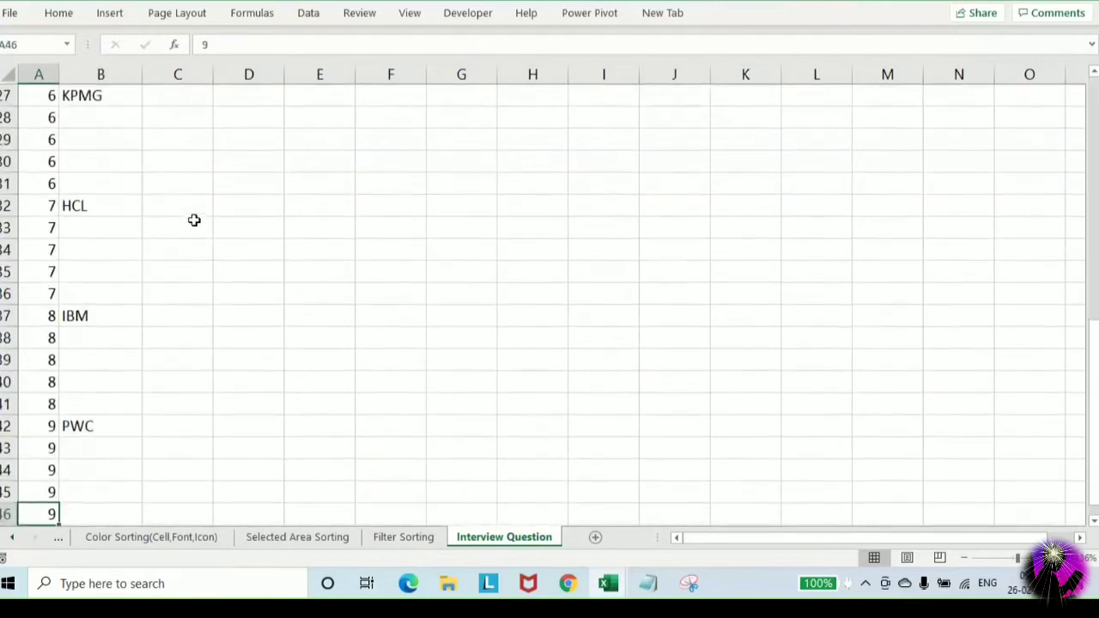
pyautogui.hotkey('ctrl', 'Up')
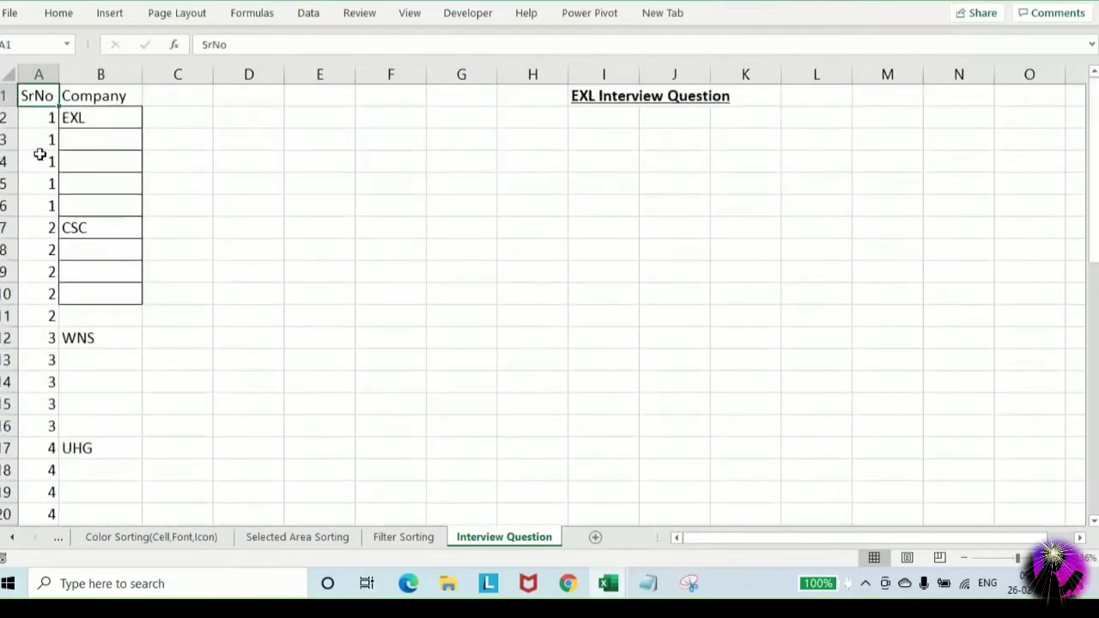
pyautogui.rightClick(38, 65)
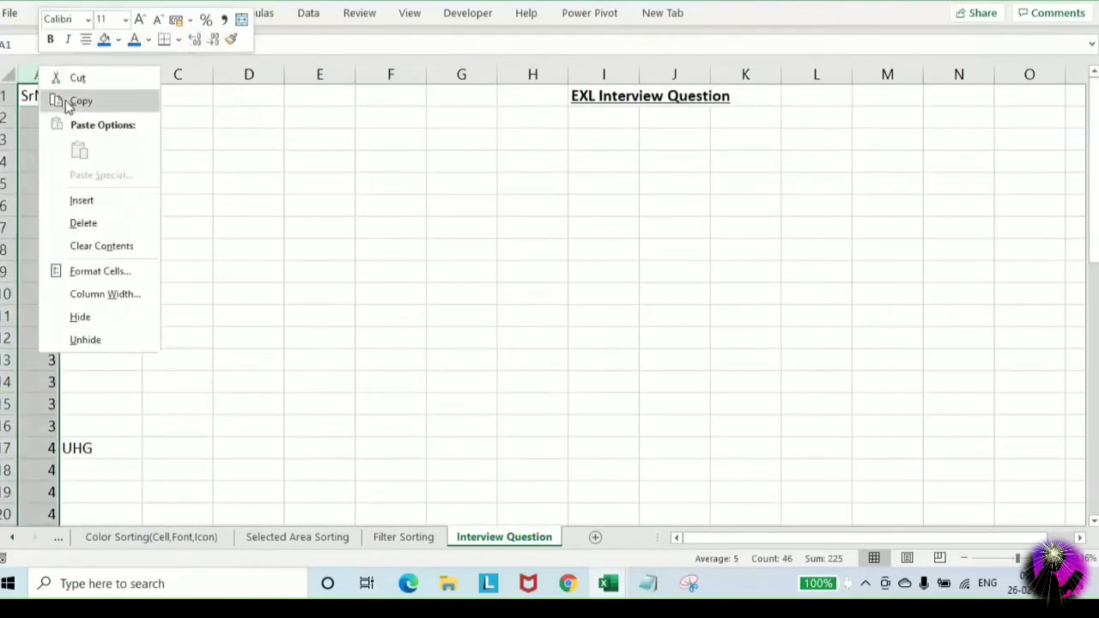
pyautogui.click(101, 226)
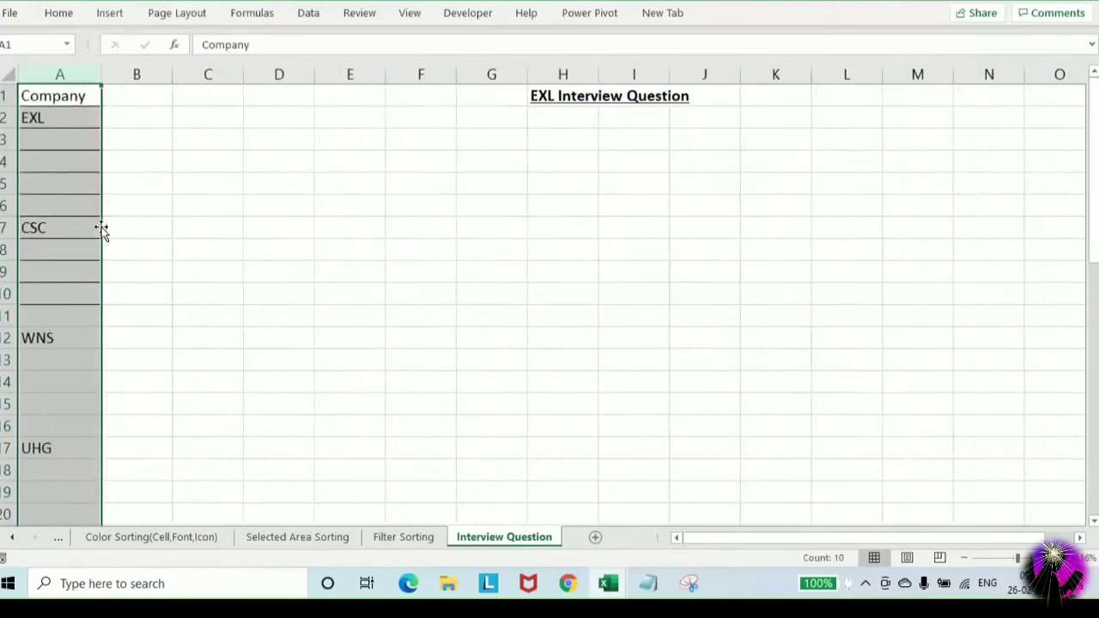
pyautogui.hotkey('ctrl', 'z')
pyautogui.click(137, 206)
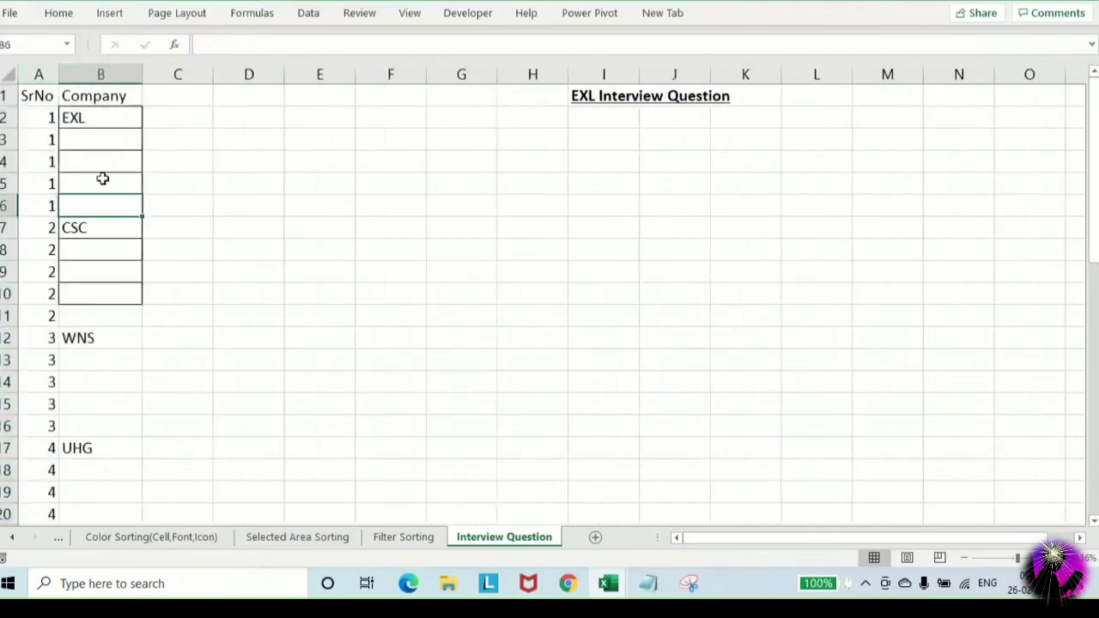
pyautogui.moveTo(49, 112); pyautogui.dragTo(241, 221)
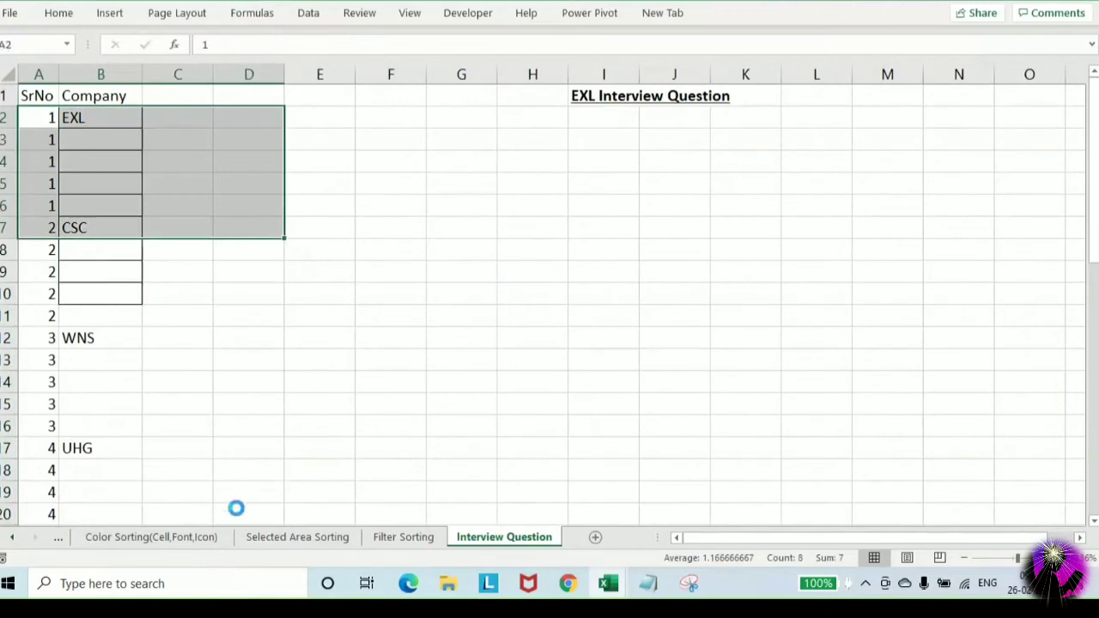
# On the SummarySheet, mark Filter Sorting and Interview Question-1 as Done in G25 and G26
pyautogui.click(19, 539)
pyautogui.click(18, 539)
pyautogui.click(19, 539)
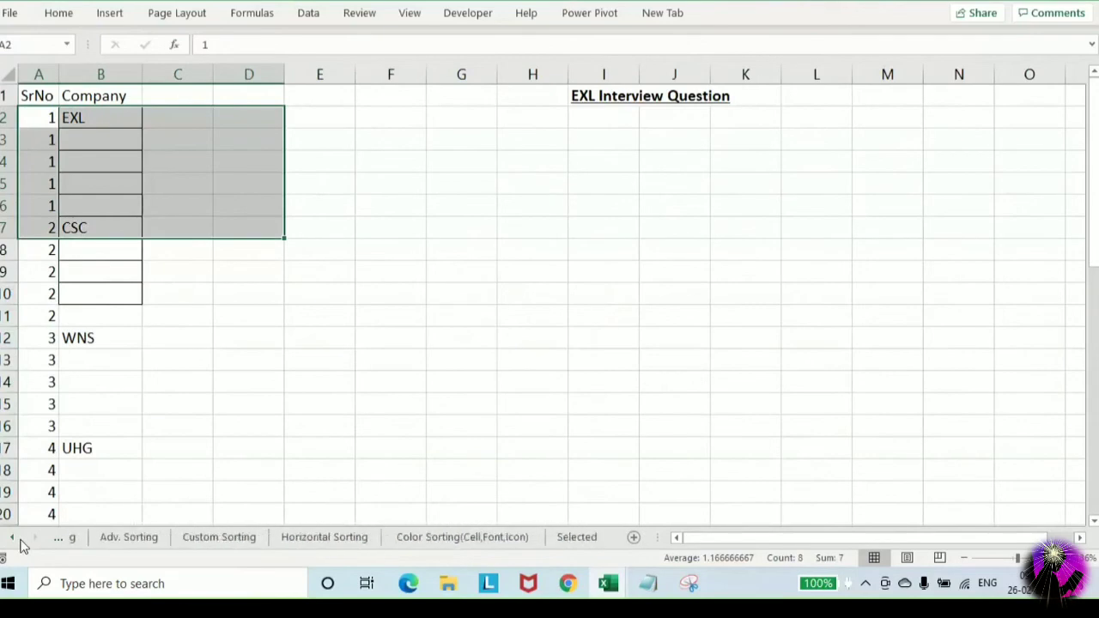
pyautogui.click(19, 539)
pyautogui.click(19, 539)
pyautogui.click(107, 541)
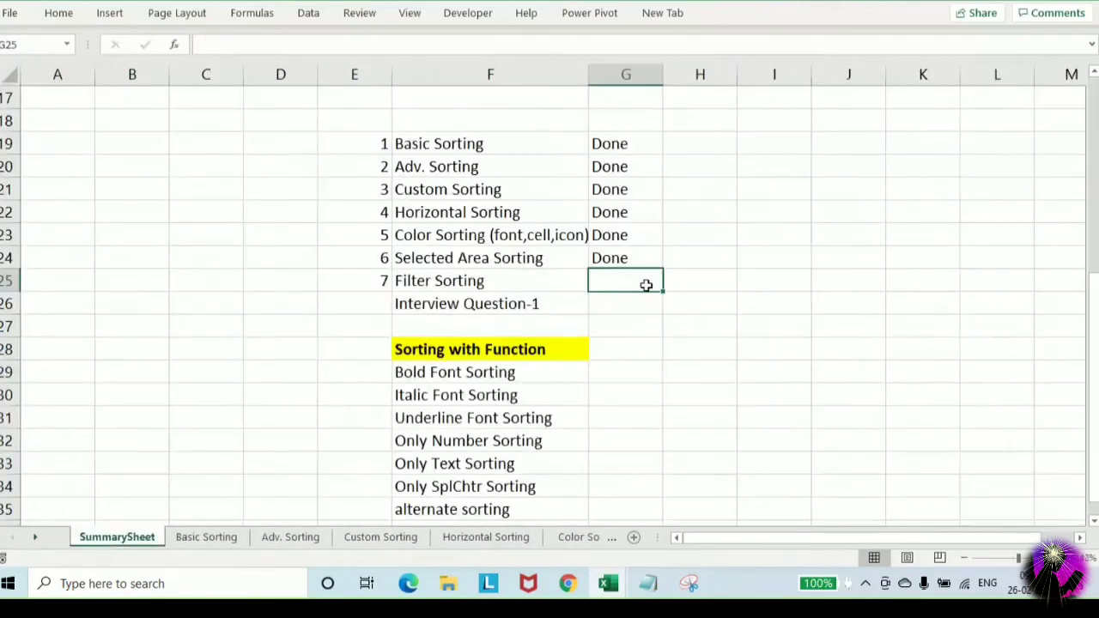
pyautogui.write('Done')
pyautogui.press('Return')
pyautogui.write('Done')
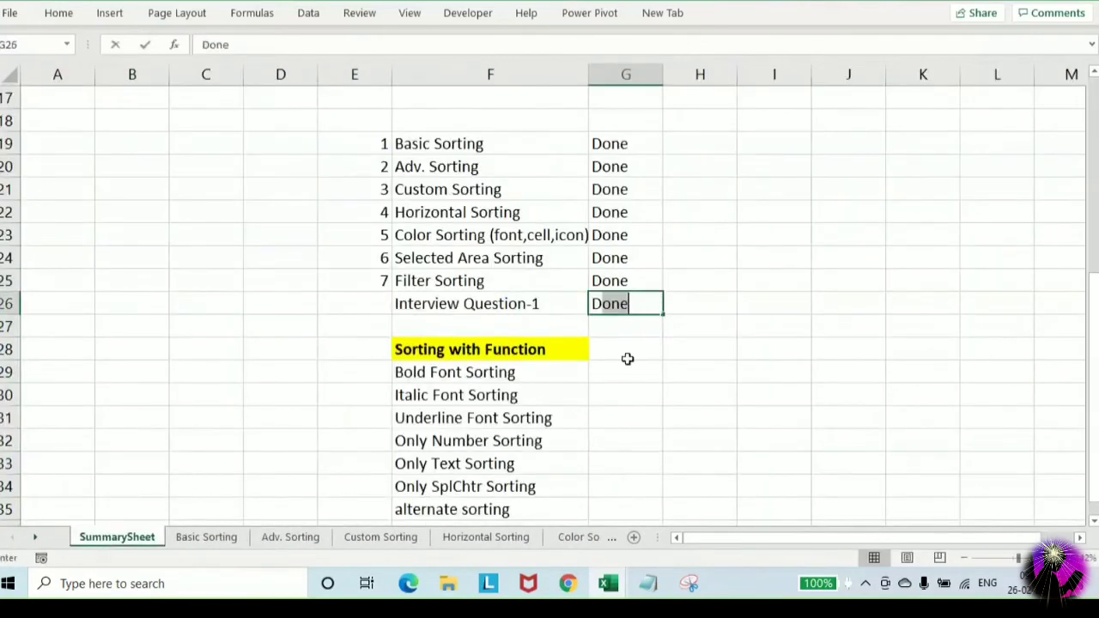
pyautogui.press('BackSpace')
pyautogui.press('BackSpace')
pyautogui.press('BackSpace')
pyautogui.press('BackSpace')
# Enter Function Class beside Bold Font Sorting in G29 and fill it down to G36 for all Sorting with Function topics
pyautogui.scroll(-1, 628, 361)
pyautogui.click(621, 319)
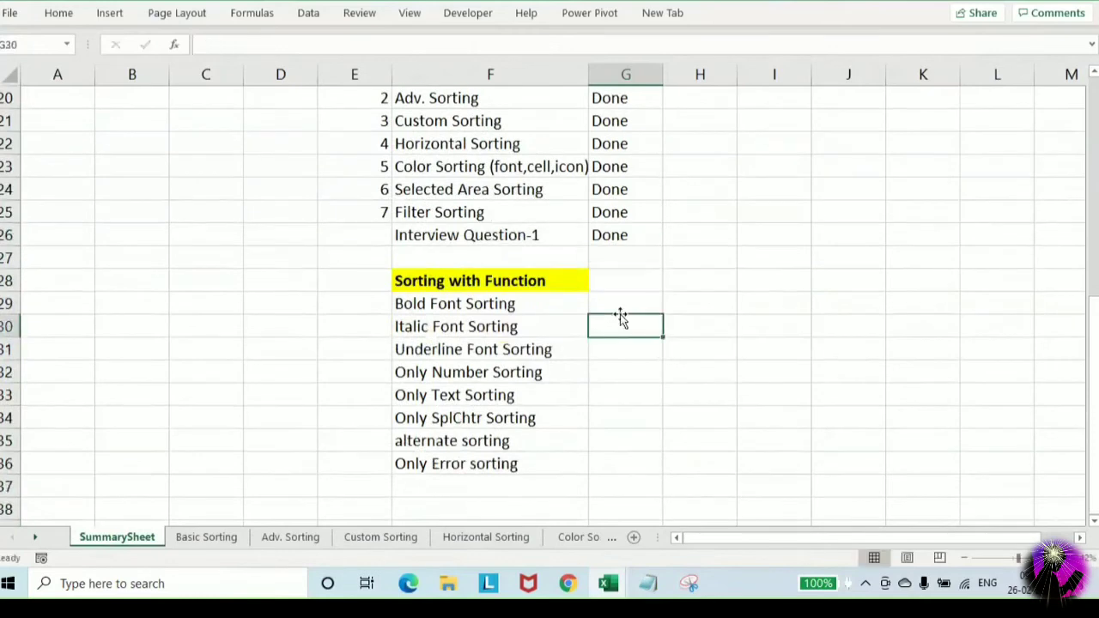
pyautogui.press('Up')
pyautogui.write('Functio')
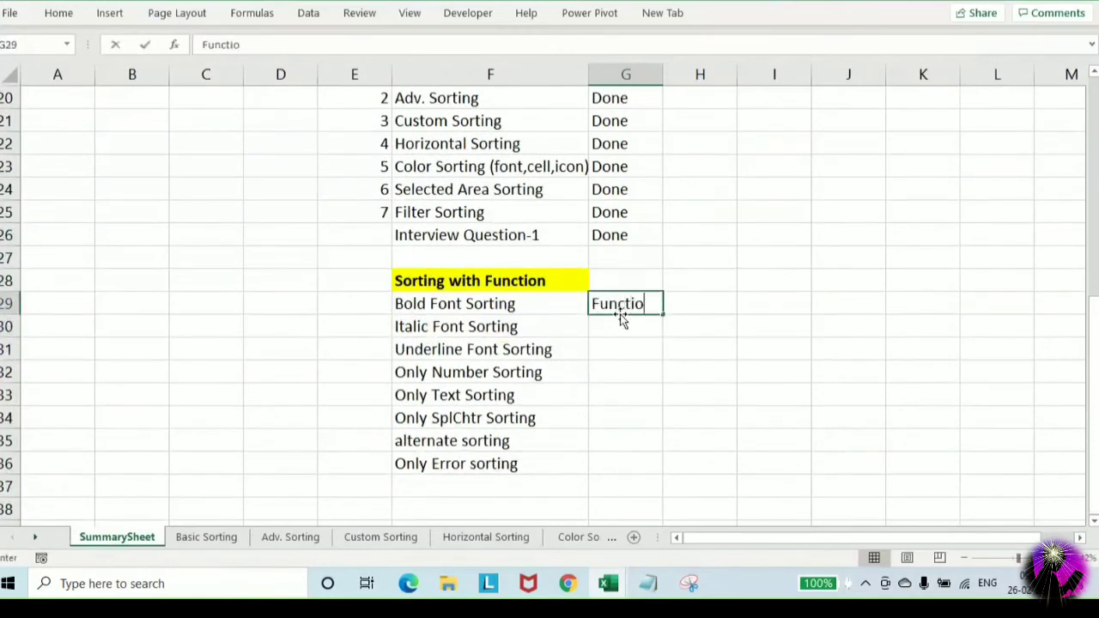
pyautogui.write('n Class')
pyautogui.press('Return')
pyautogui.press('Left')
pyautogui.hotkey('ctrl', 'Down')
pyautogui.press('Right')
pyautogui.hotkey('ctrl', 'shift', 'Up')
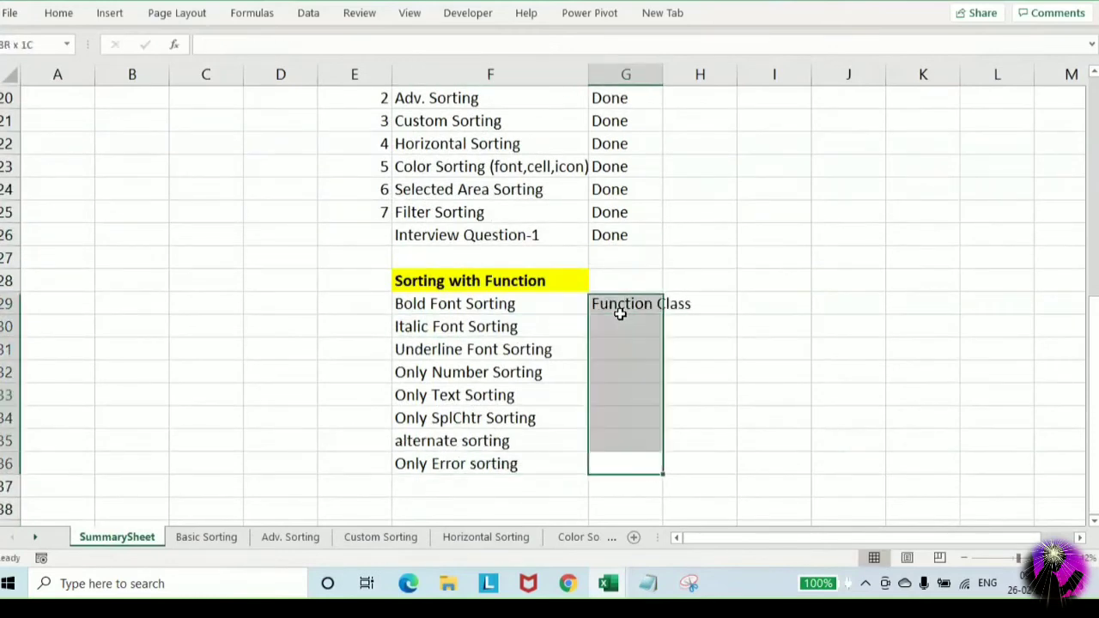
pyautogui.hotkey('ctrl', 'd')
pyautogui.hotkey('ctrl', 'q')
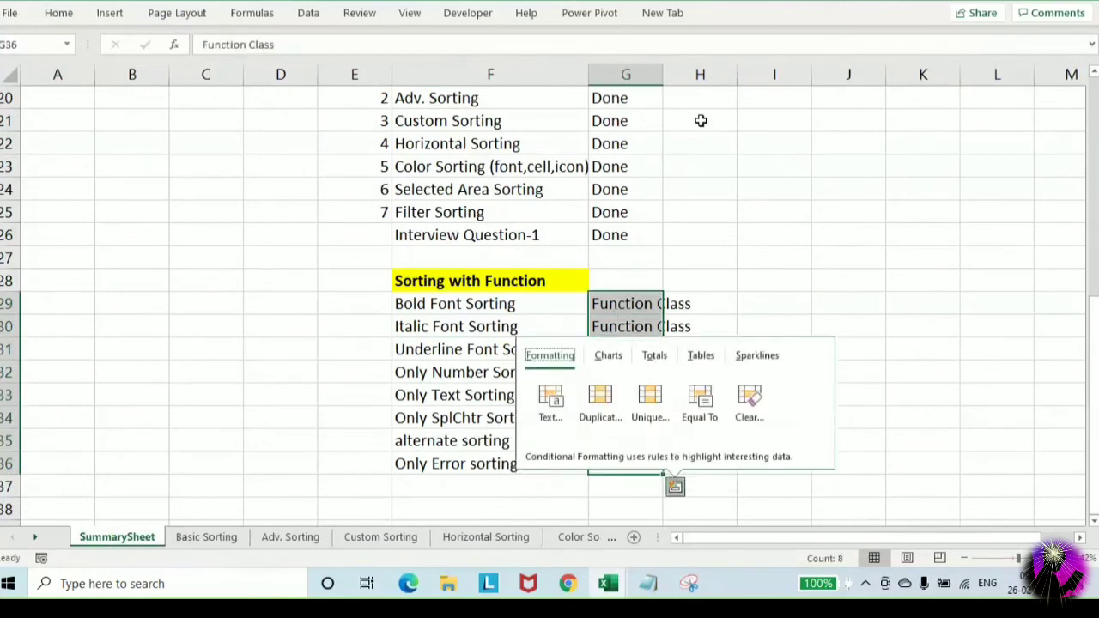
# Autofit the width of column G on the SummarySheet and save the workbook
pyautogui.doubleClick(661, 76)
pyautogui.click(741, 187)
pyautogui.hotkey('ctrl', 's')
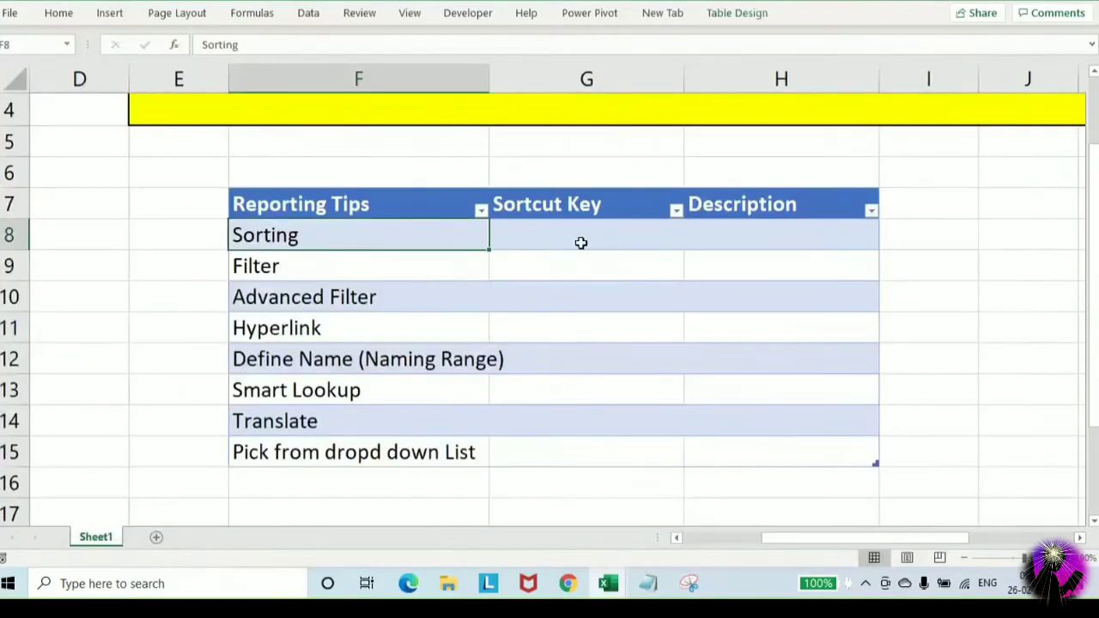
# In the Reporting Tips workbook, enter Alt+D+S as the shortcut key for Sorting in G8
pyautogui.click(636, 240)
pyautogui.press('F2')
pyautogui.write('Alt+D+S')
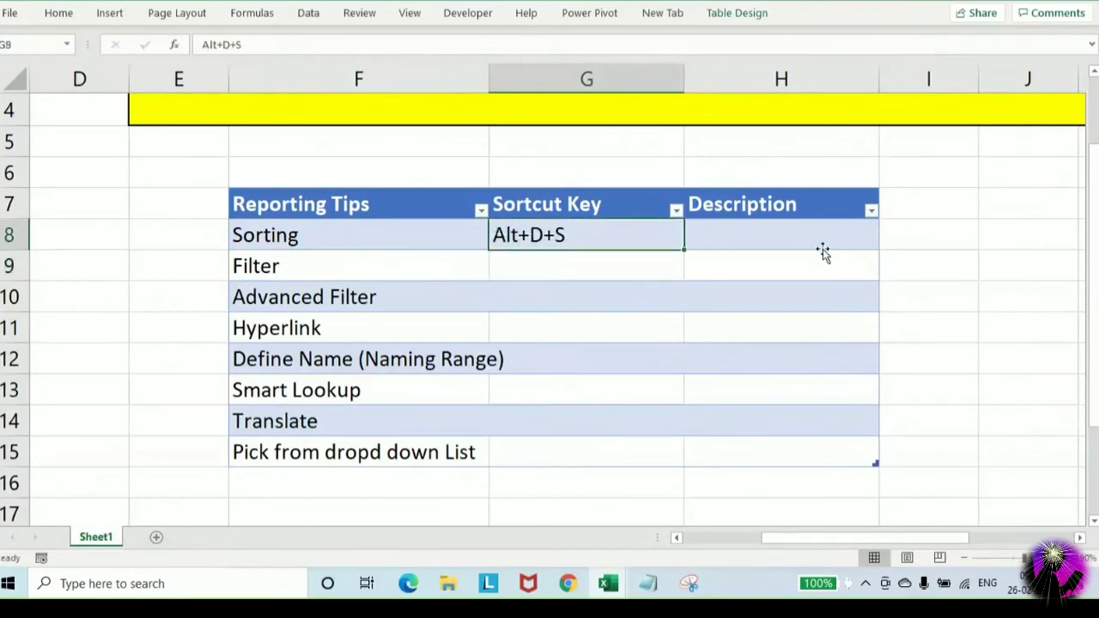
# Enter the Sorting description "Use to arrange data in proper format" in H8
pyautogui.click(822, 250)
pyautogui.write('Use to')
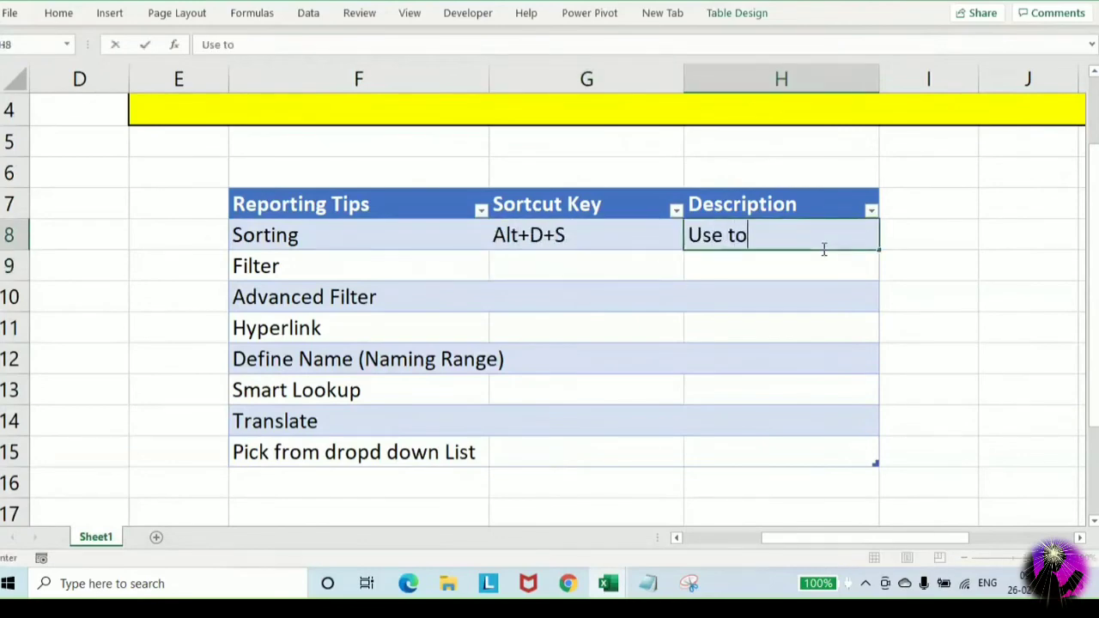
pyautogui.press('BackSpace')
pyautogui.press('BackSpace')
pyautogui.press('BackSpace')
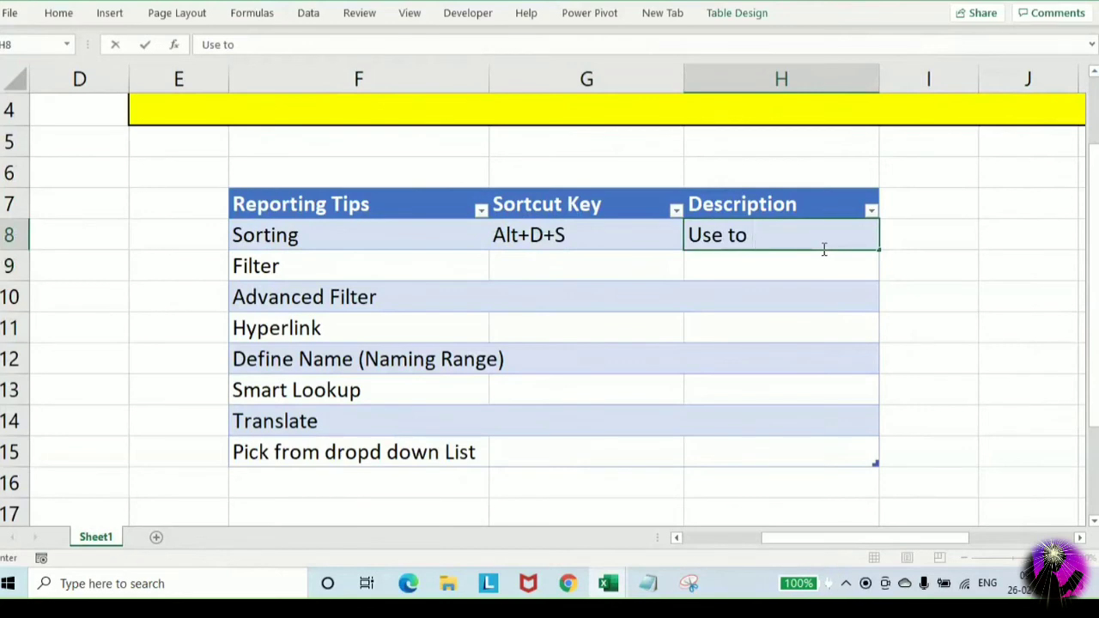
pyautogui.write('for proper')
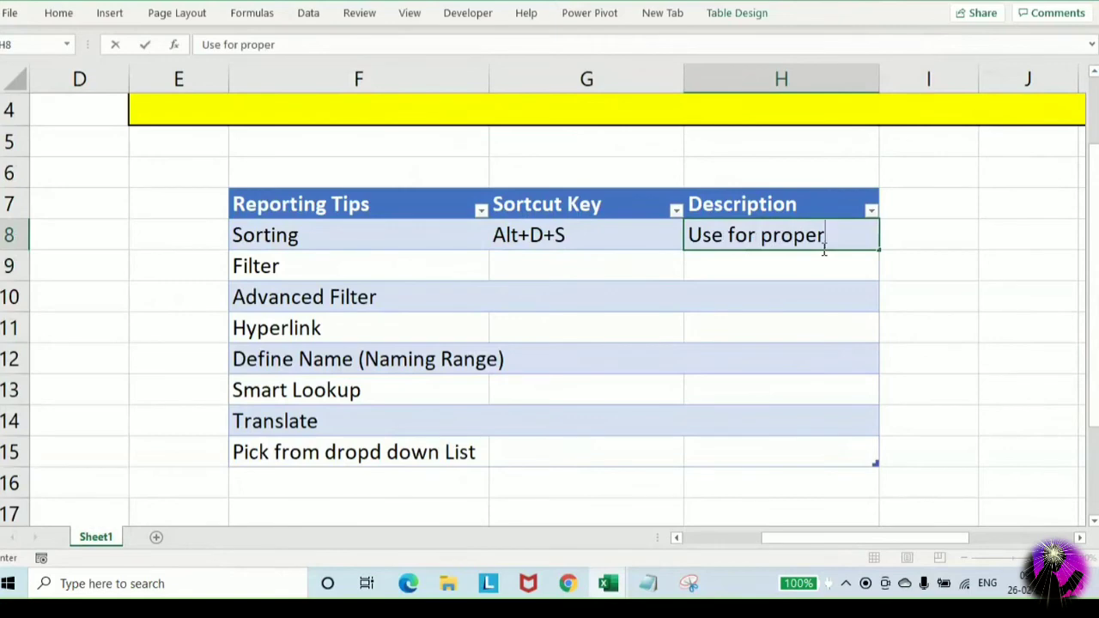
pyautogui.press('BackSpace')
pyautogui.press('BackSpace')
pyautogui.press('BackSpace')
pyautogui.press('BackSpace')
pyautogui.press('BackSpace')
pyautogui.press('BackSpace')
pyautogui.press('BackSpace')
pyautogui.press('BackSpace')
pyautogui.press('BackSpace')
pyautogui.press('BackSpace')
pyautogui.write('to arrang')
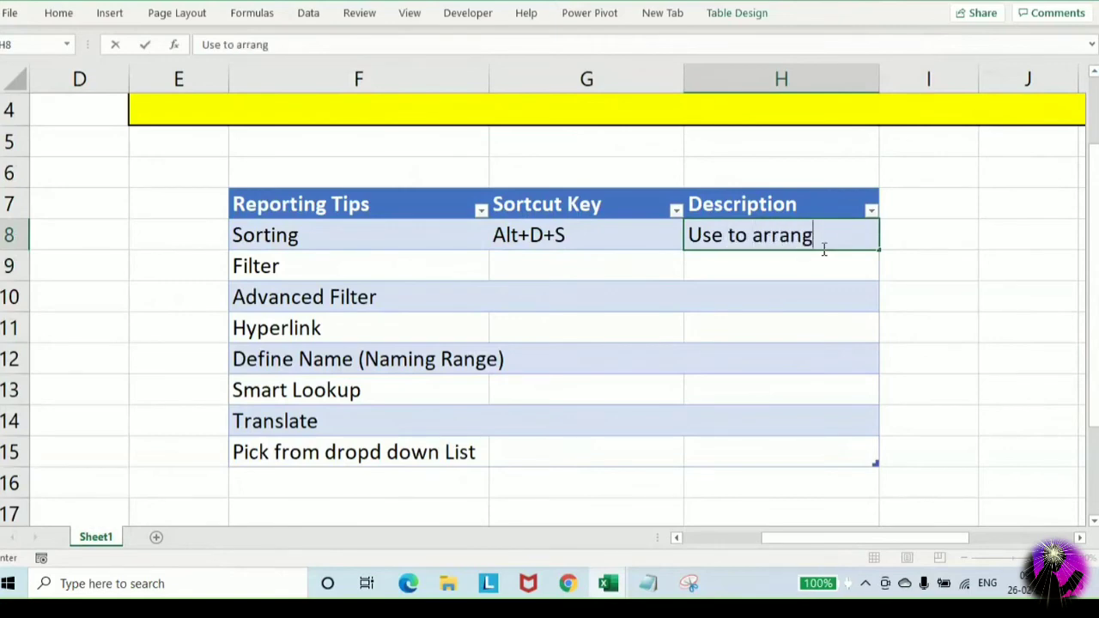
pyautogui.write('e data in proper format')
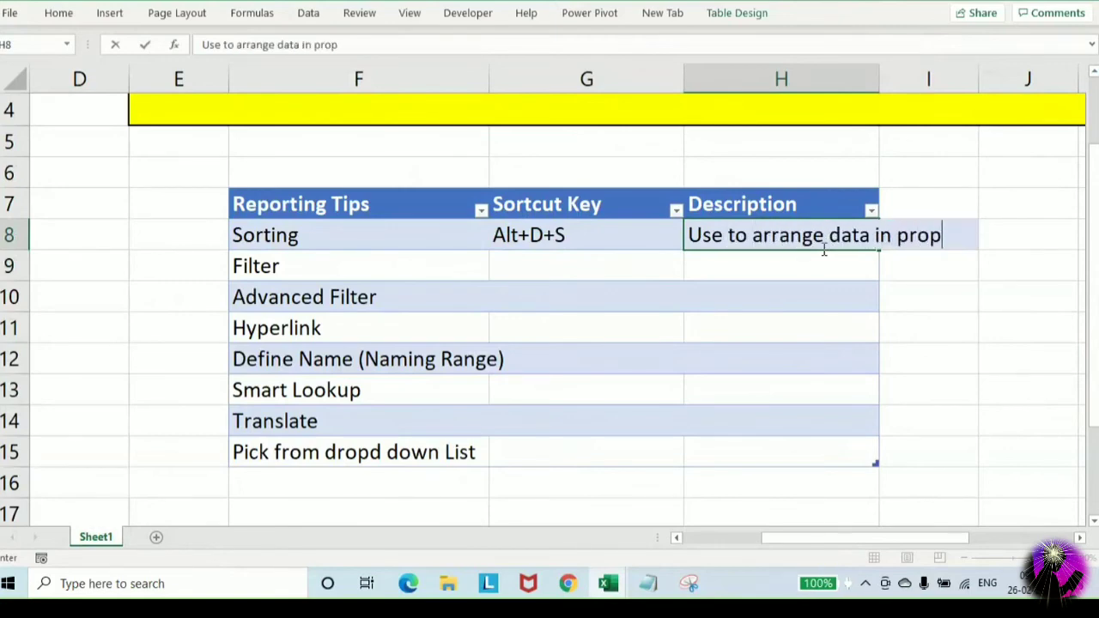
pyautogui.press('Return')
pyautogui.press('Left')
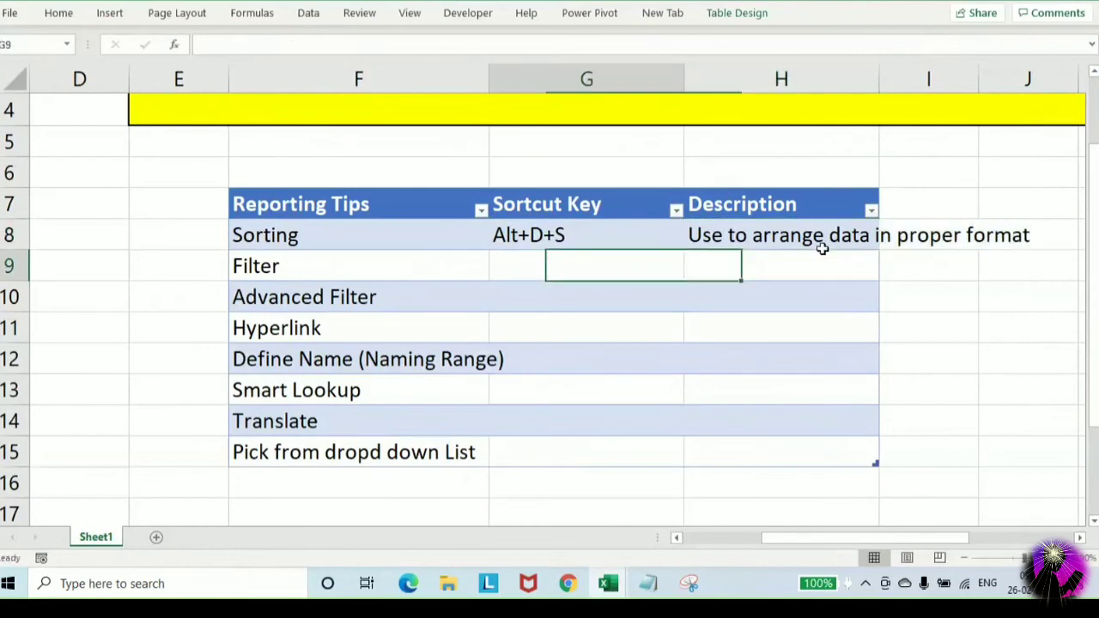
# Open a new blank workbook and merge and center the range G1:P3 for a title
pyautogui.press('Left')
pyautogui.hotkey('shift', 'Right')
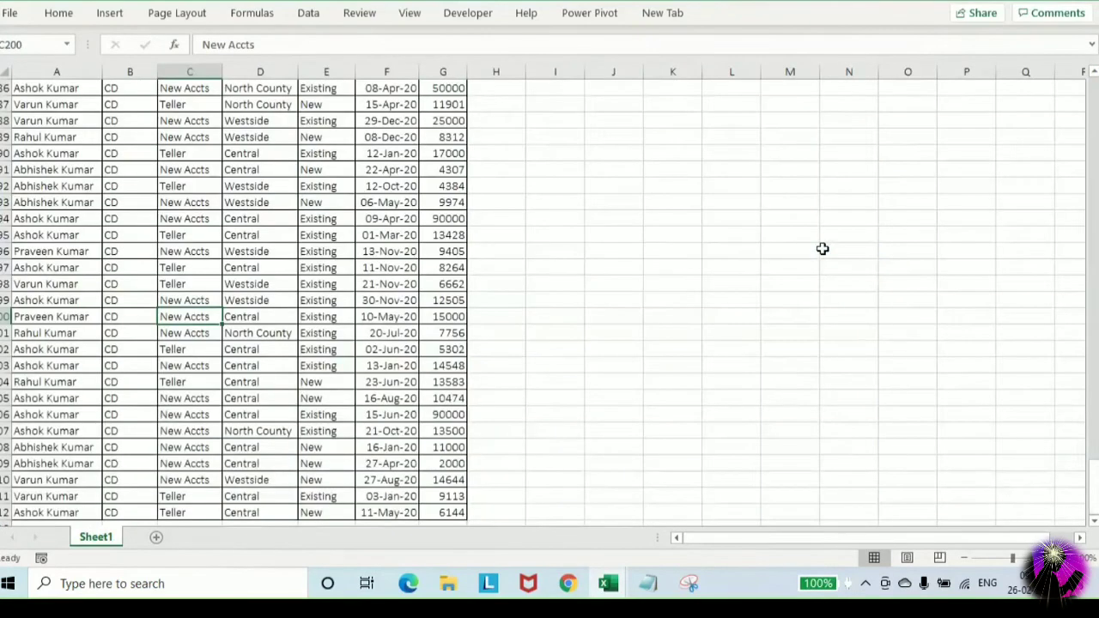
pyautogui.click(825, 250)
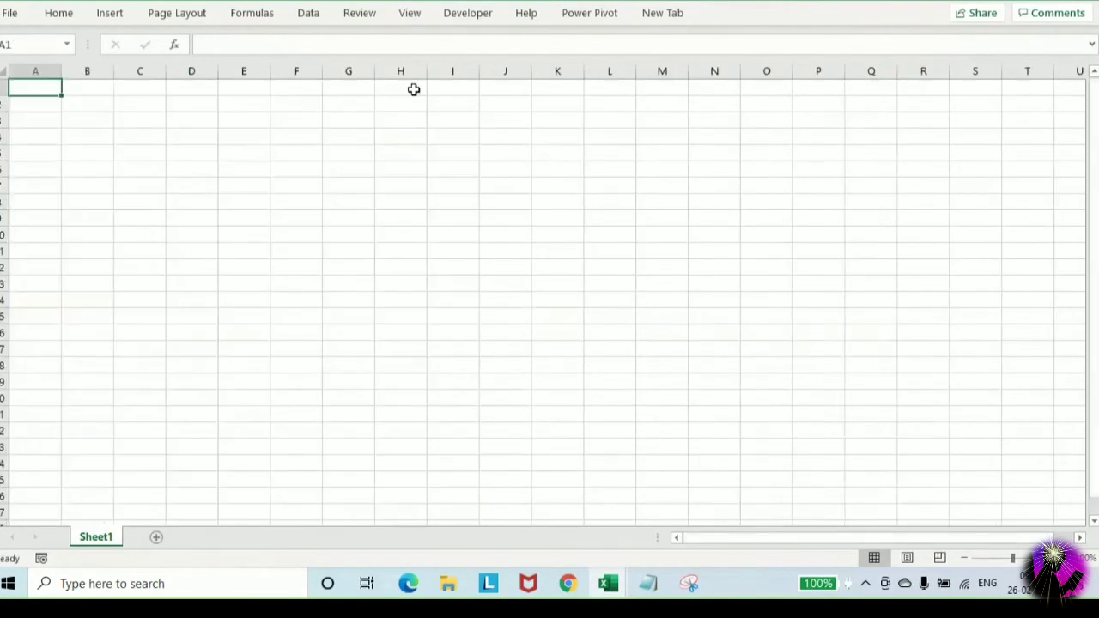
pyautogui.moveTo(350, 86); pyautogui.dragTo(828, 118)
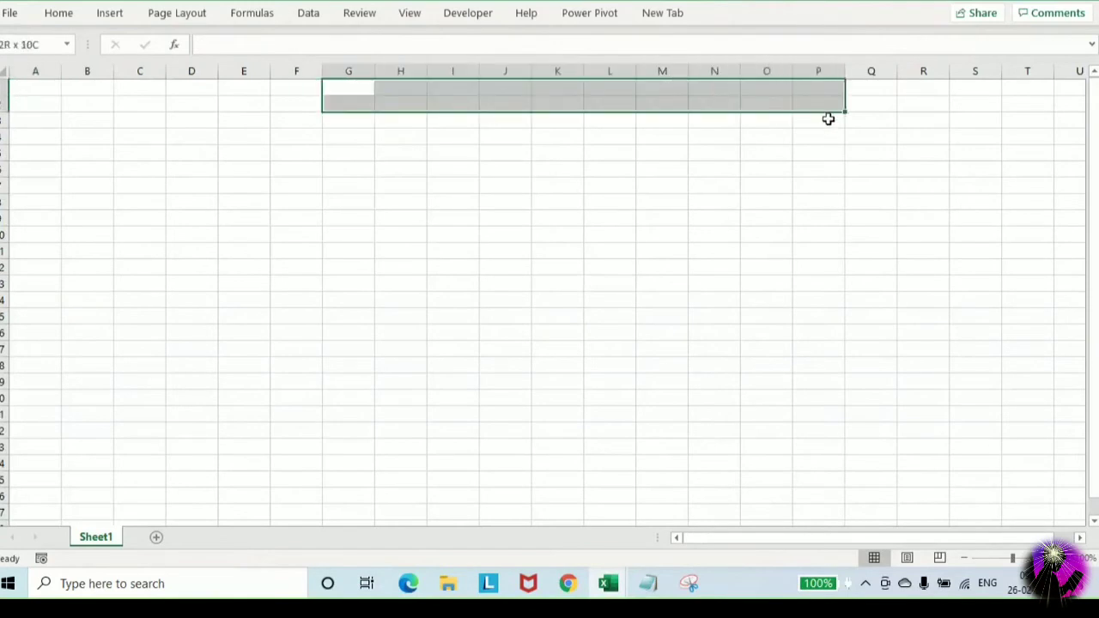
pyautogui.click(59, 13)
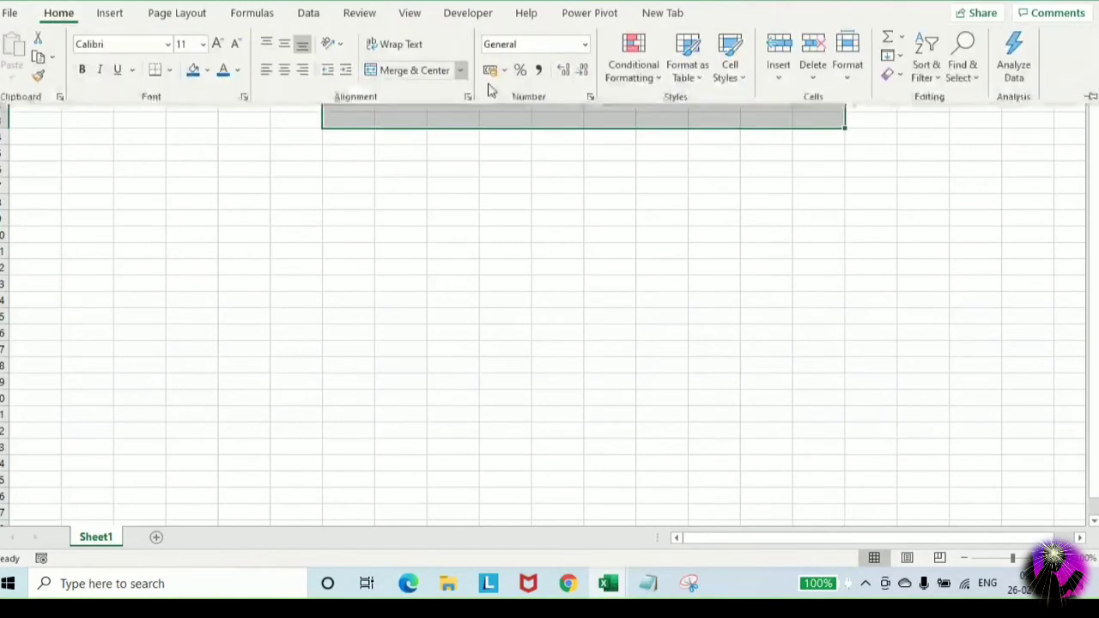
pyautogui.click(407, 70)
# Enter the title FILTER in the merged cell G1:P3
pyautogui.write('zg')
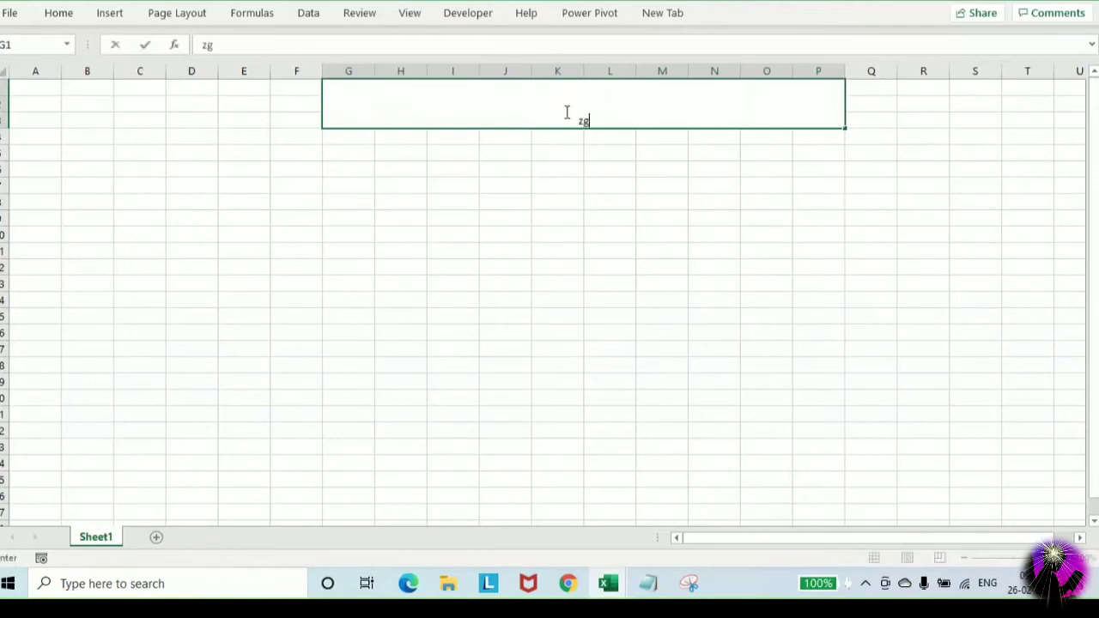
pyautogui.press('BackSpace')
pyautogui.press('BackSpace')
pyautogui.write('FILTER')
pyautogui.press('Return')
# Set the font size of the FILTER title to 25
pyautogui.click(566, 112)
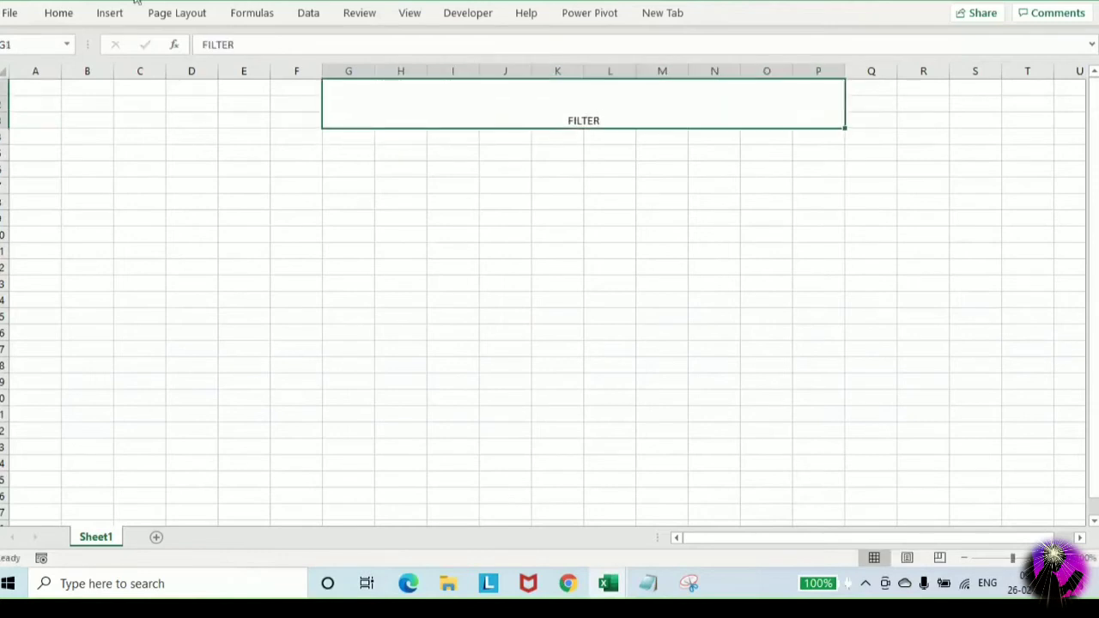
pyautogui.click(59, 13)
pyautogui.click(189, 42)
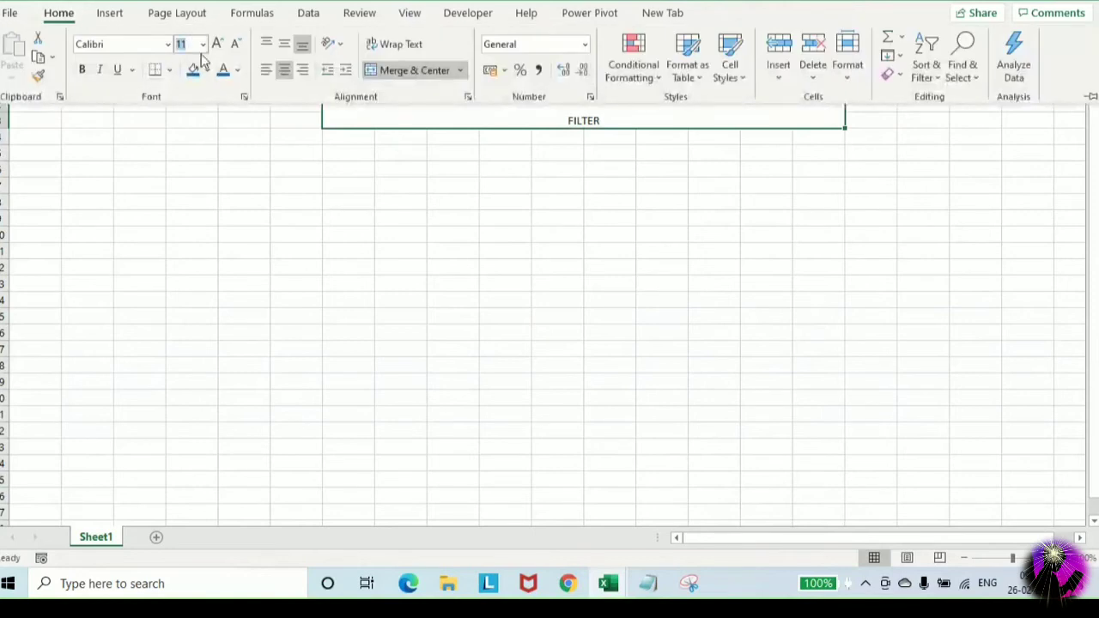
pyautogui.write('25')
pyautogui.press('Return')
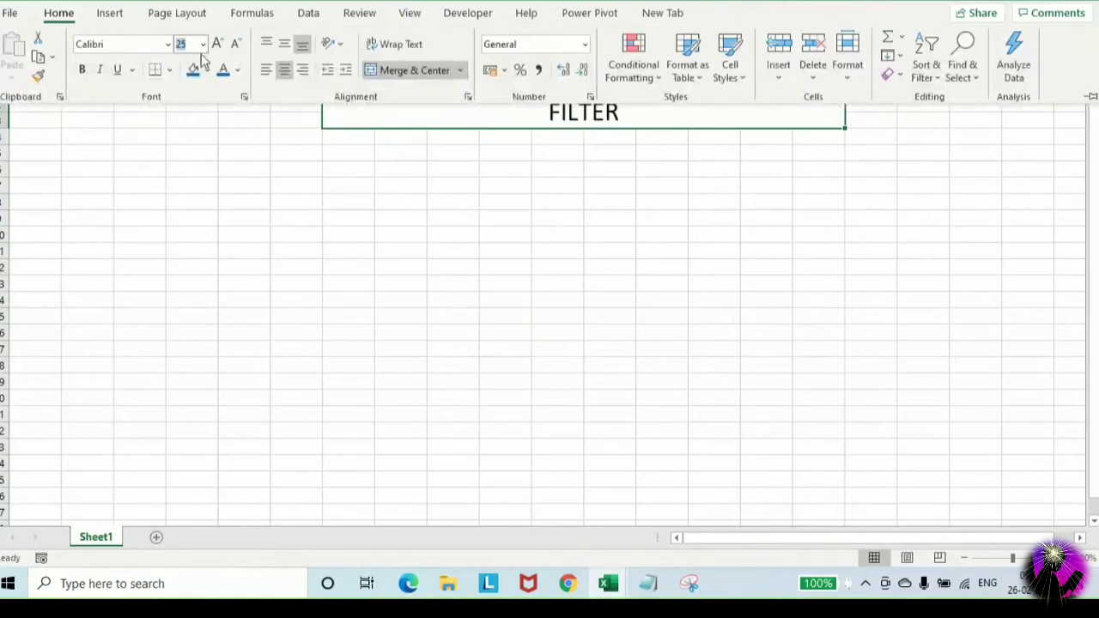
# Give the merged FILTER title cell an orange fill and make its text bold
pyautogui.click(447, 182)
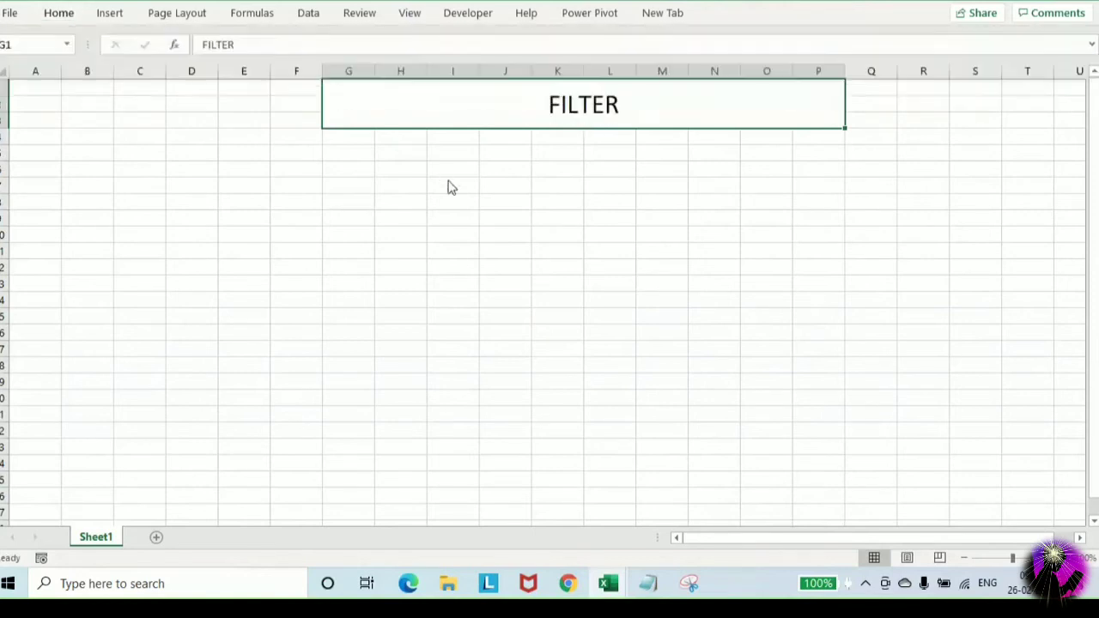
pyautogui.click(74, 15)
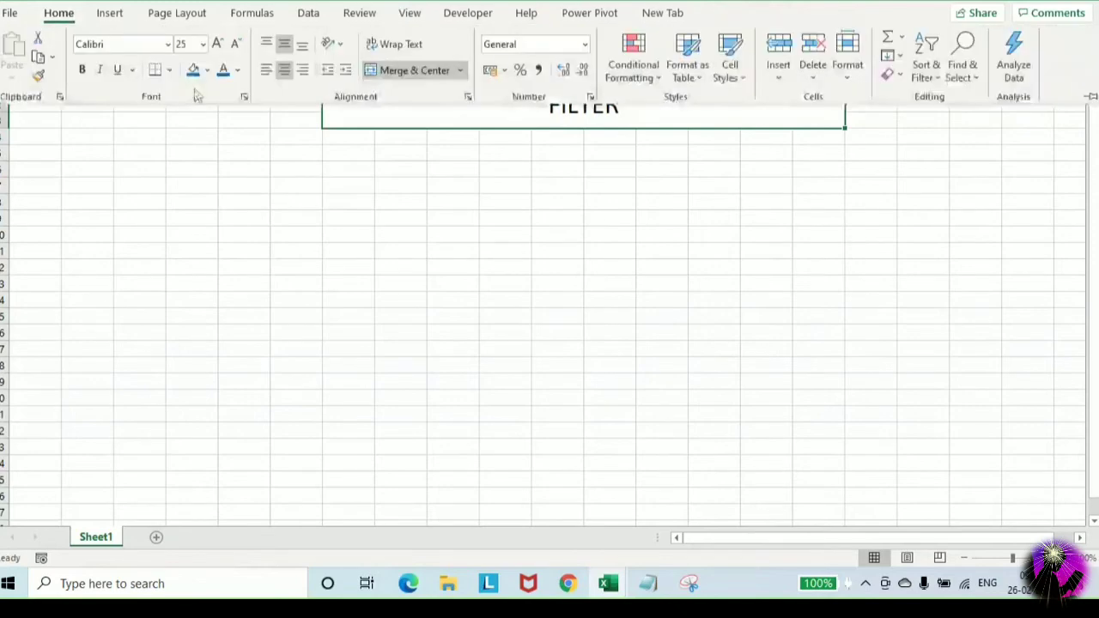
pyautogui.click(207, 73)
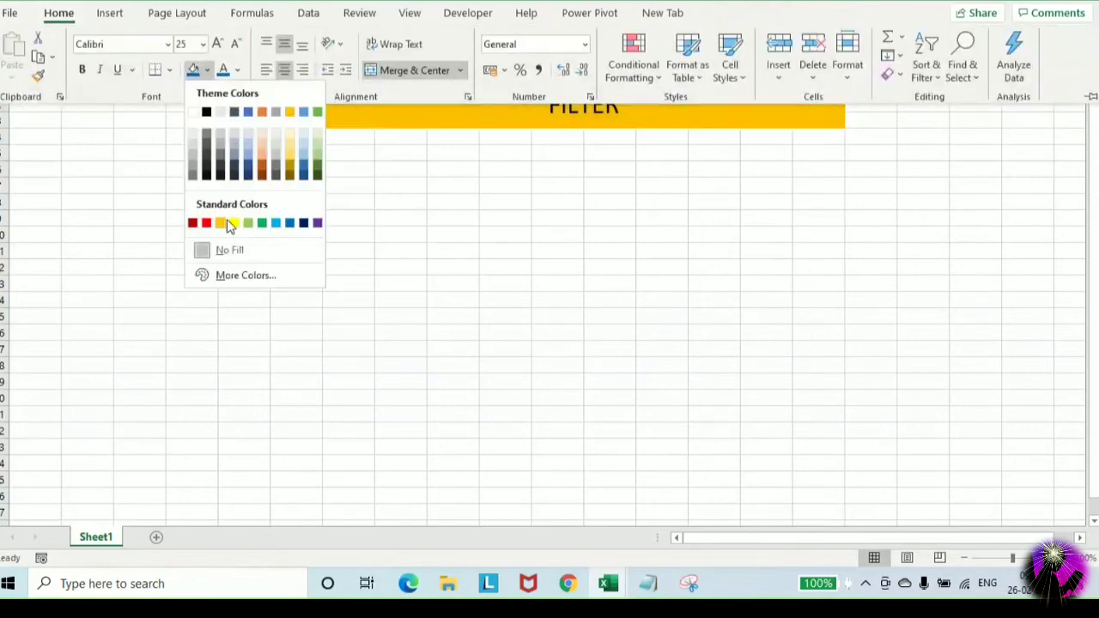
pyautogui.click(222, 224)
pyautogui.click(327, 260)
pyautogui.hotkey('ctrl', 'b')
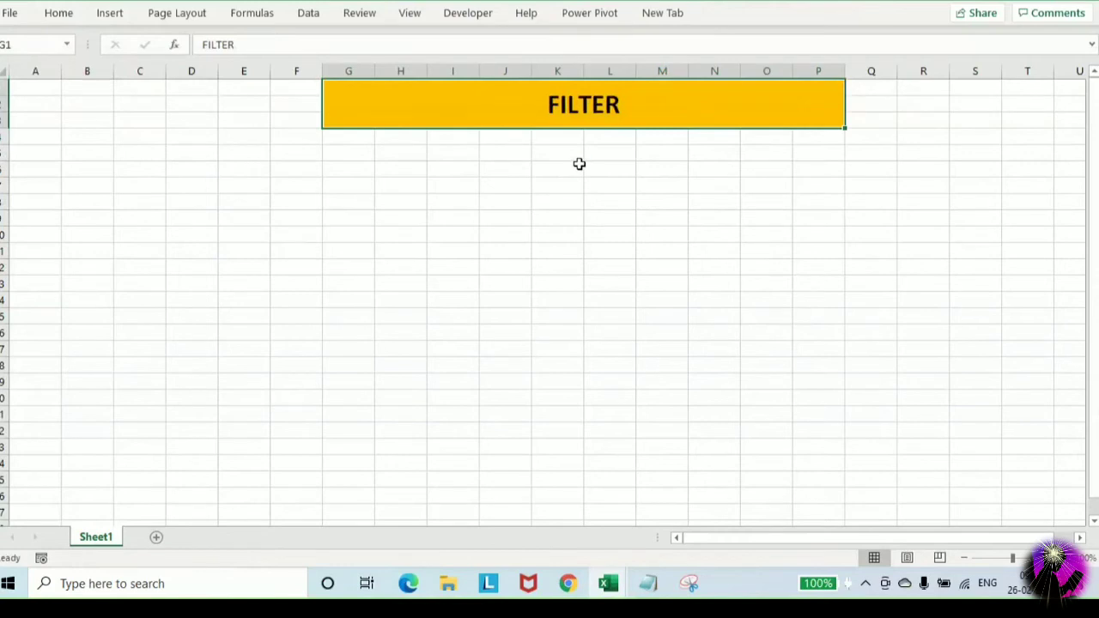
# Enter the label "FILTER" in cell I8
pyautogui.click(507, 198)
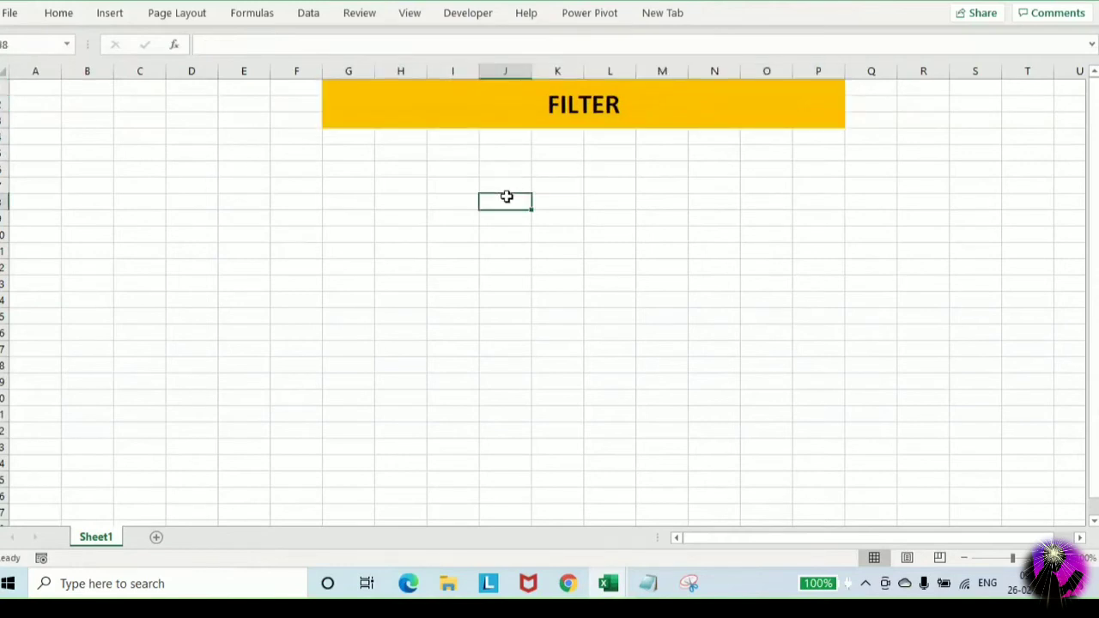
pyautogui.press('Left')
pyautogui.write('FILTER')
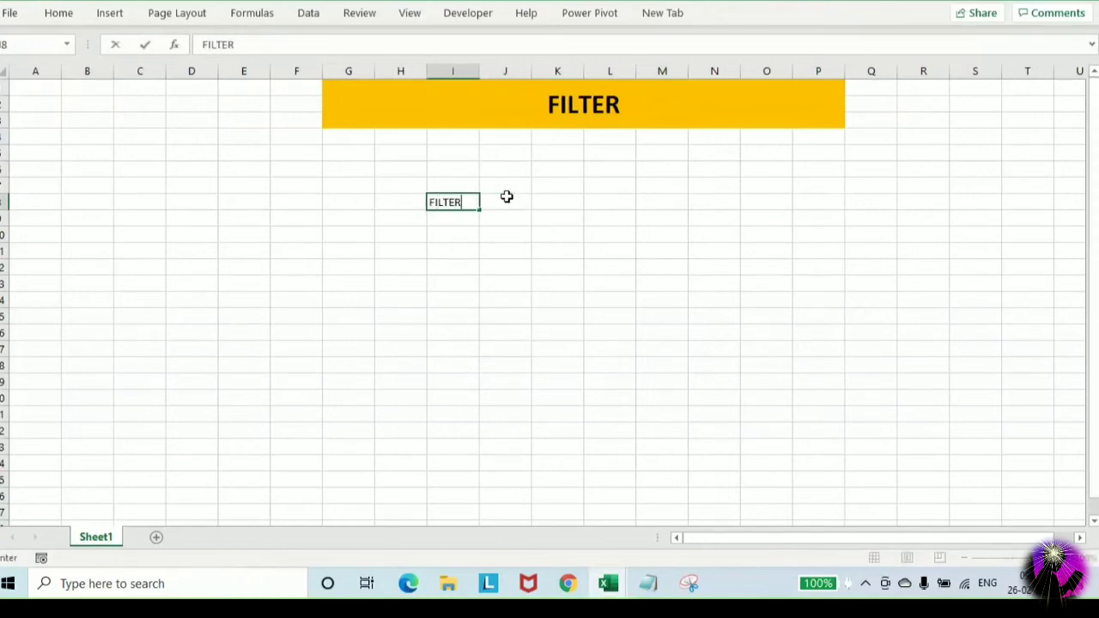
pyautogui.press('Return')
# Enter the description "To Show specific Information" in cell J8 beside the FILTER label
pyautogui.click(506, 198)
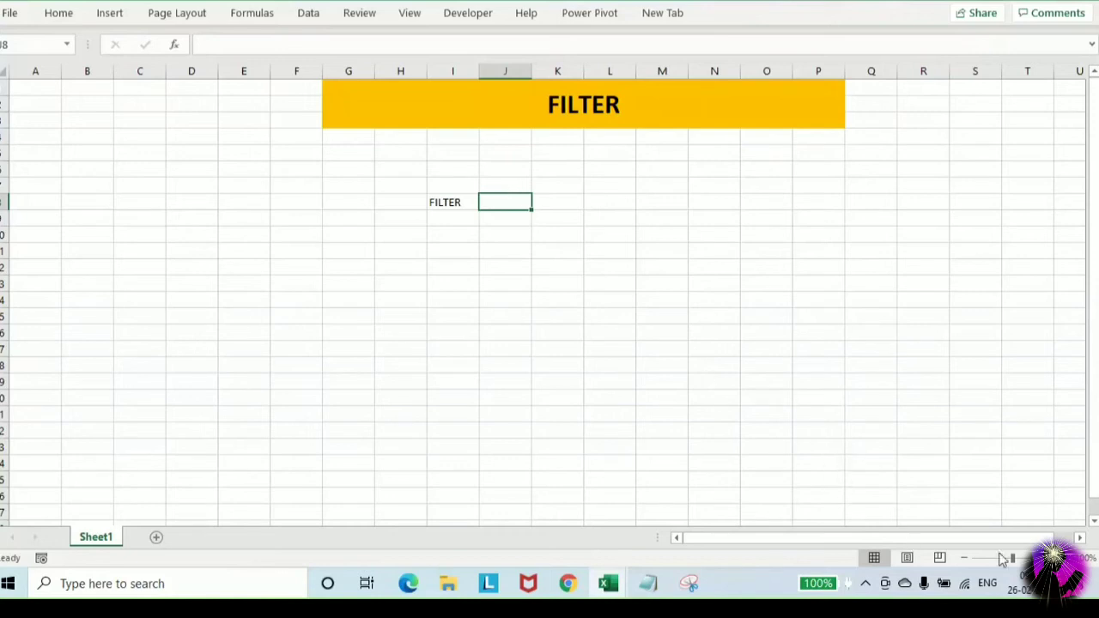
pyautogui.moveTo(1014, 558); pyautogui.dragTo(1020, 558)
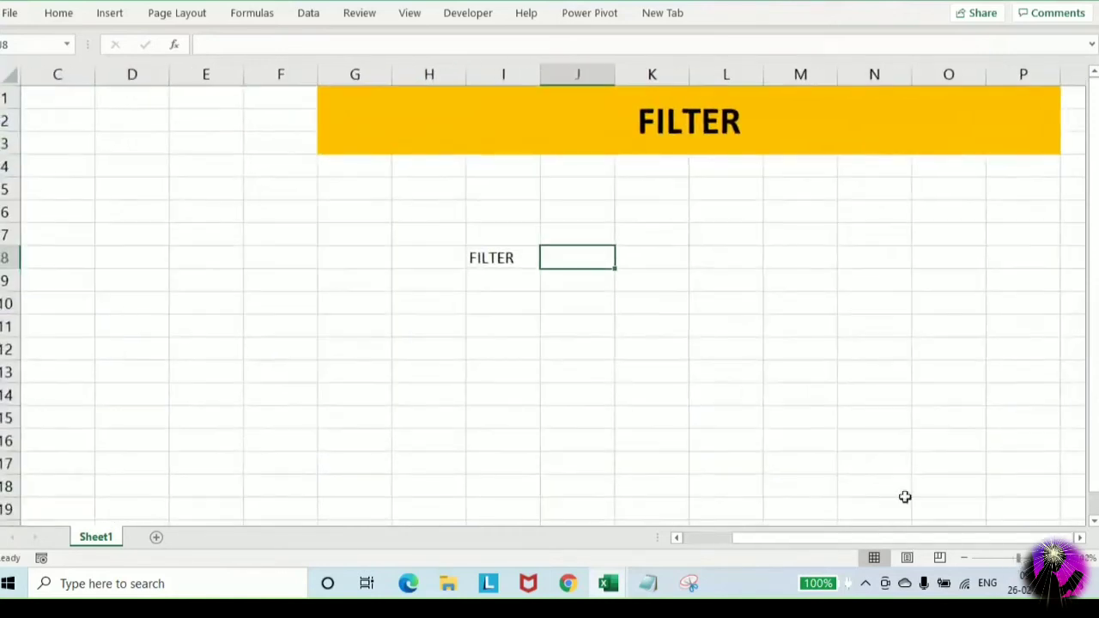
pyautogui.click(587, 295)
pyautogui.click(572, 258)
pyautogui.write('T')
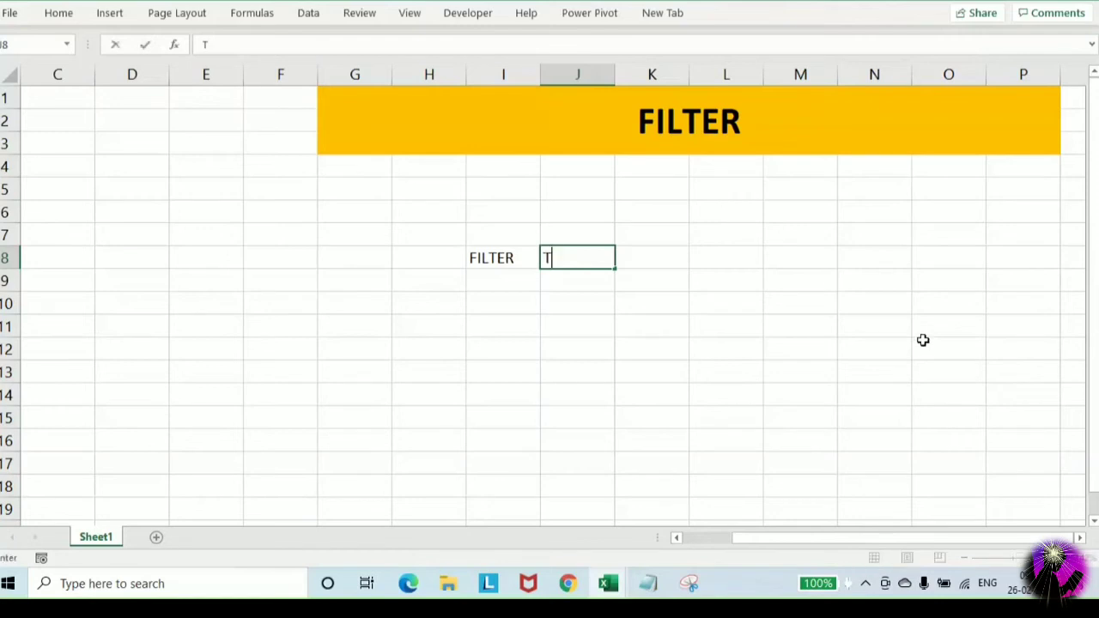
pyautogui.write('o Show specific Ifnorma')
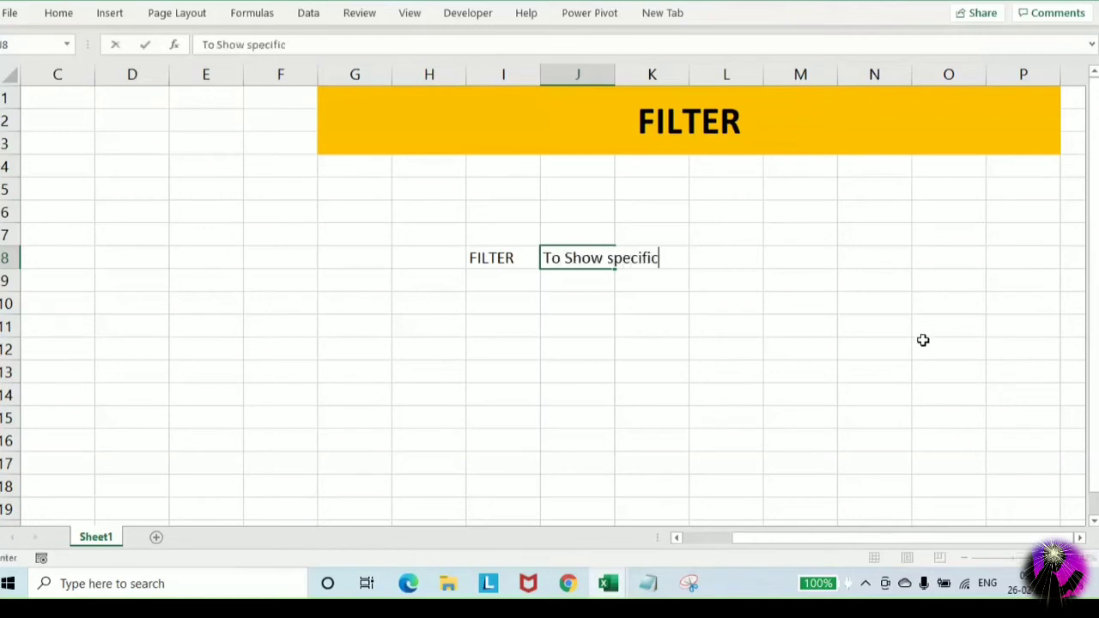
pyautogui.press('BackSpace')
pyautogui.press('BackSpace')
pyautogui.press('BackSpace')
pyautogui.press('BackSpace')
pyautogui.press('BackSpace')
pyautogui.press('BackSpace')
pyautogui.write('nformation')
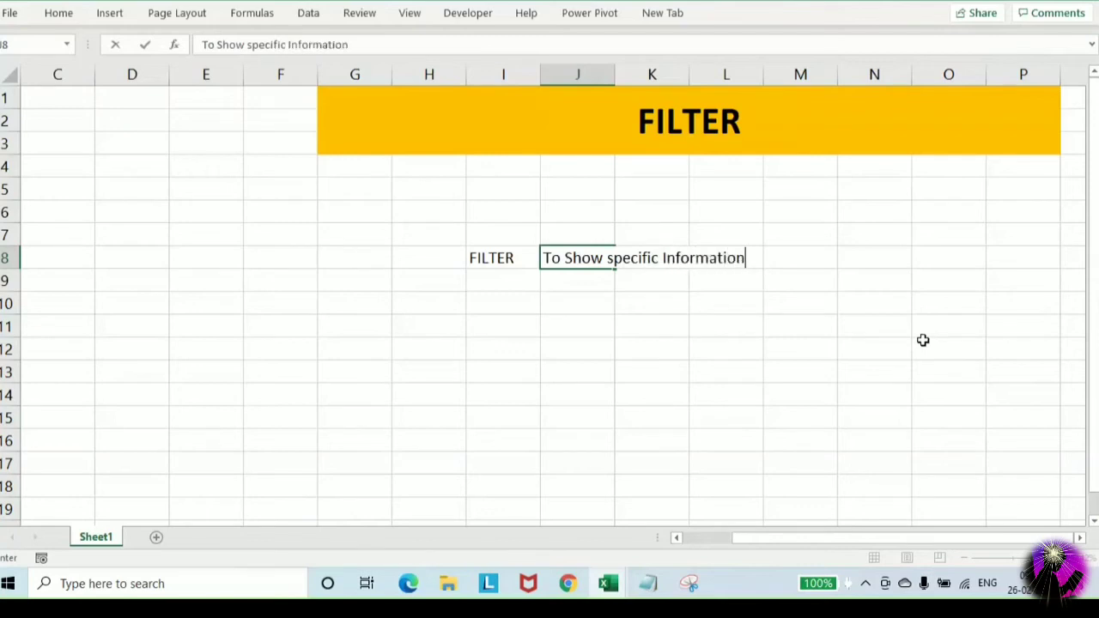
pyautogui.press('Return')
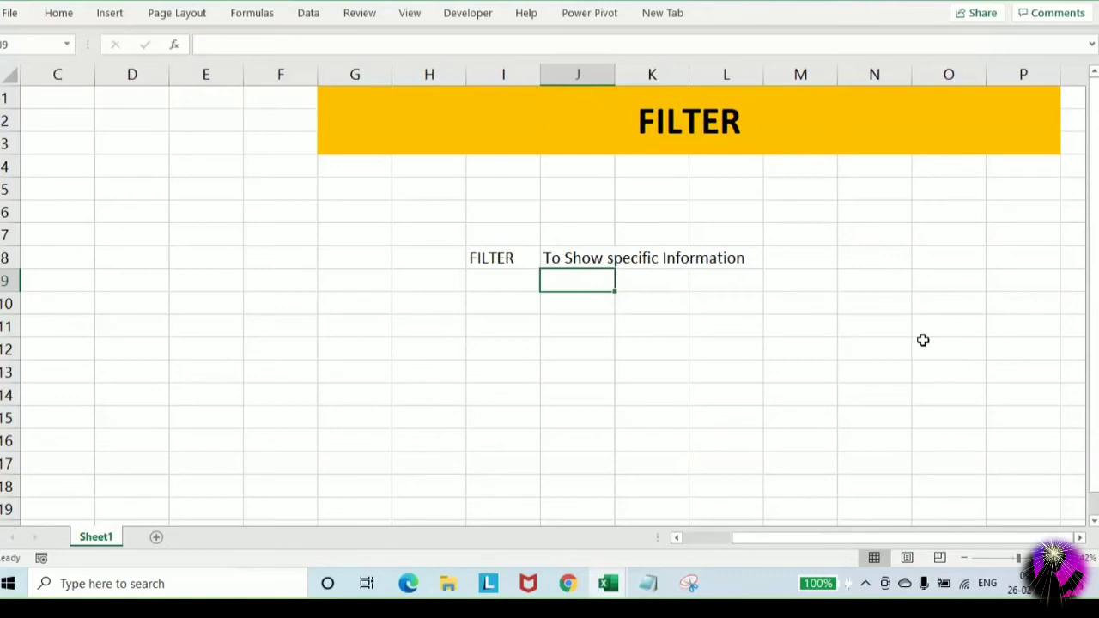
# Enter the heading "Types of Filter" in cell I11
pyautogui.press('Down')
pyautogui.press('Down')
pyautogui.press('Down')
pyautogui.press('Down')
pyautogui.press('Down')
pyautogui.press('Down')
pyautogui.press('Down')
pyautogui.press('Down')
pyautogui.press('Up')
pyautogui.press('Up')
pyautogui.press('Up')
pyautogui.press('Up')
pyautogui.press('Up')
pyautogui.press('Up')
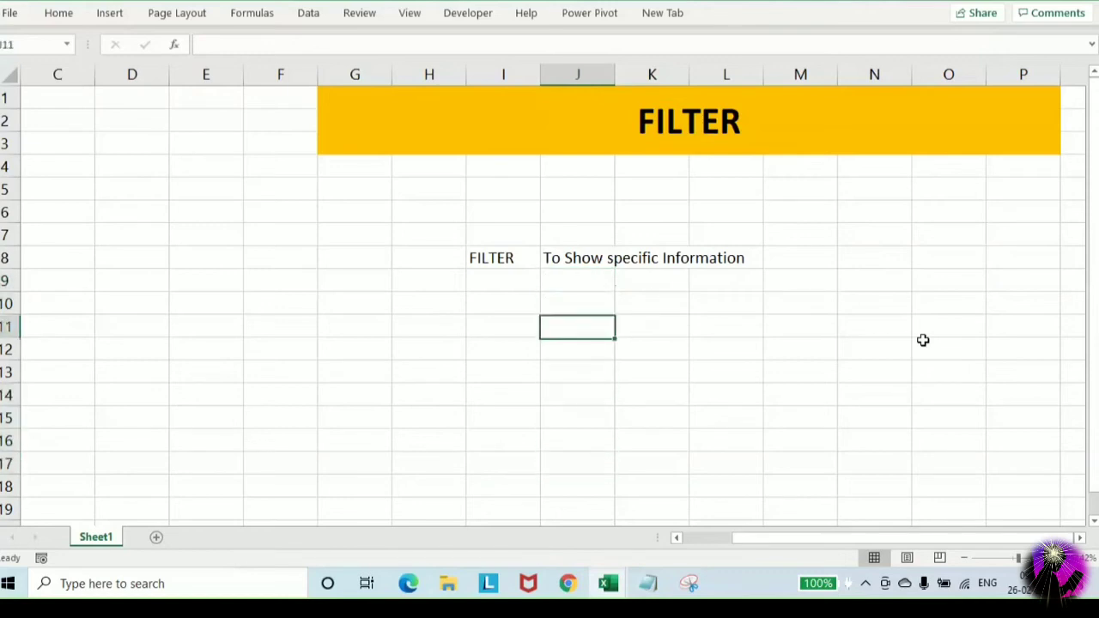
pyautogui.press('Left')
pyautogui.press('Up')
pyautogui.press('Down')
pyautogui.write('Typ')
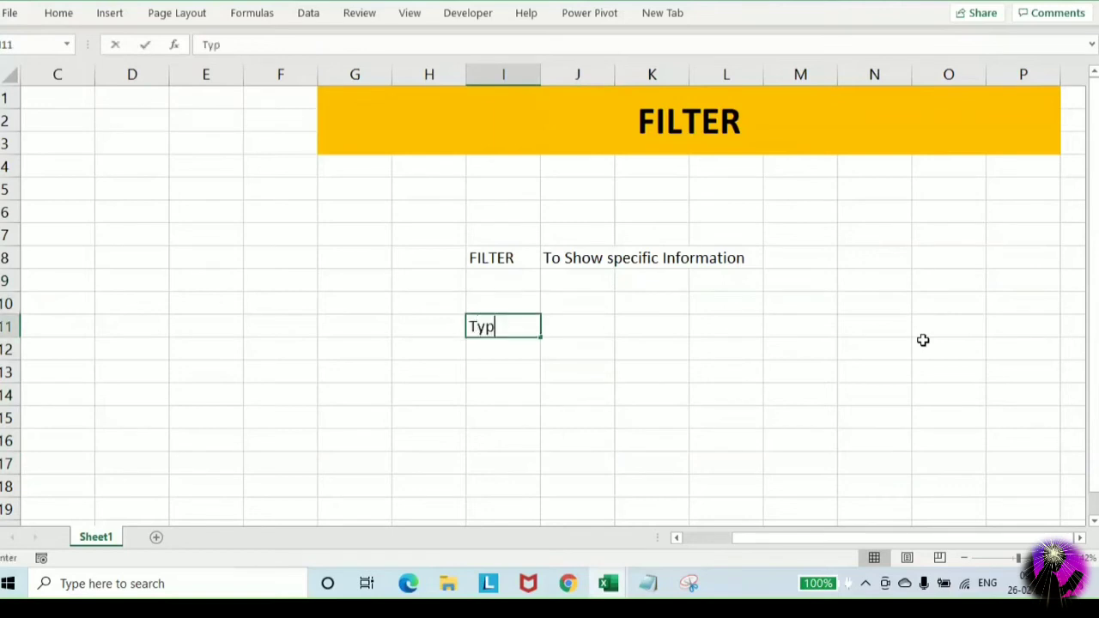
pyautogui.write('es of Filter')
pyautogui.press('Return')
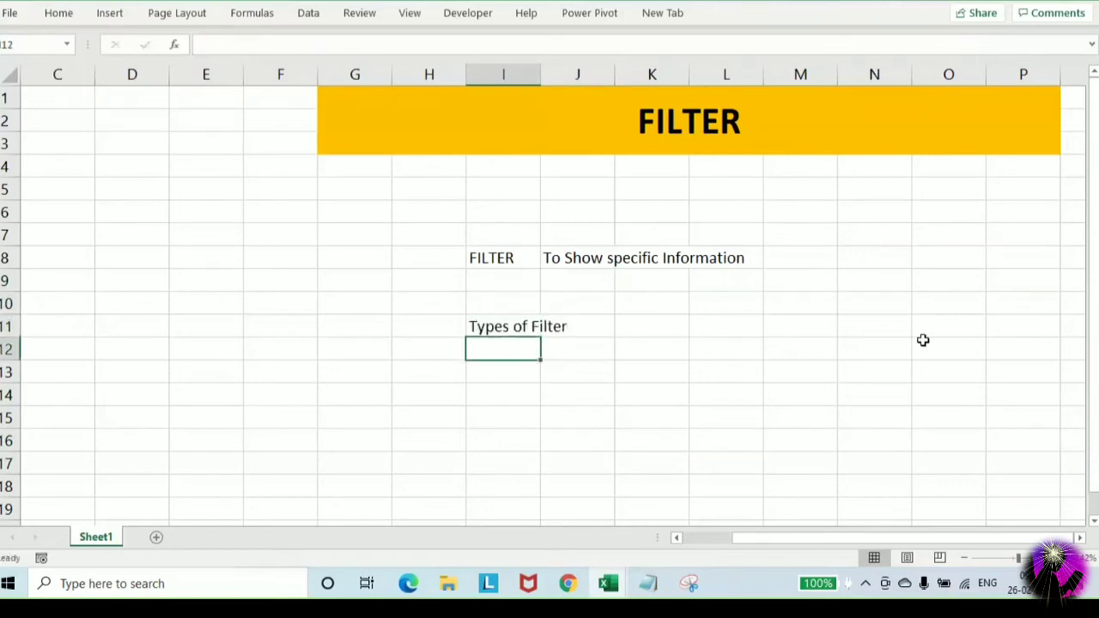
# Make the "Types of Filter" heading bold and underlined
pyautogui.press('Up')
pyautogui.hotkey('ctrl', 'b')
pyautogui.hotkey('ctrl', 'u')
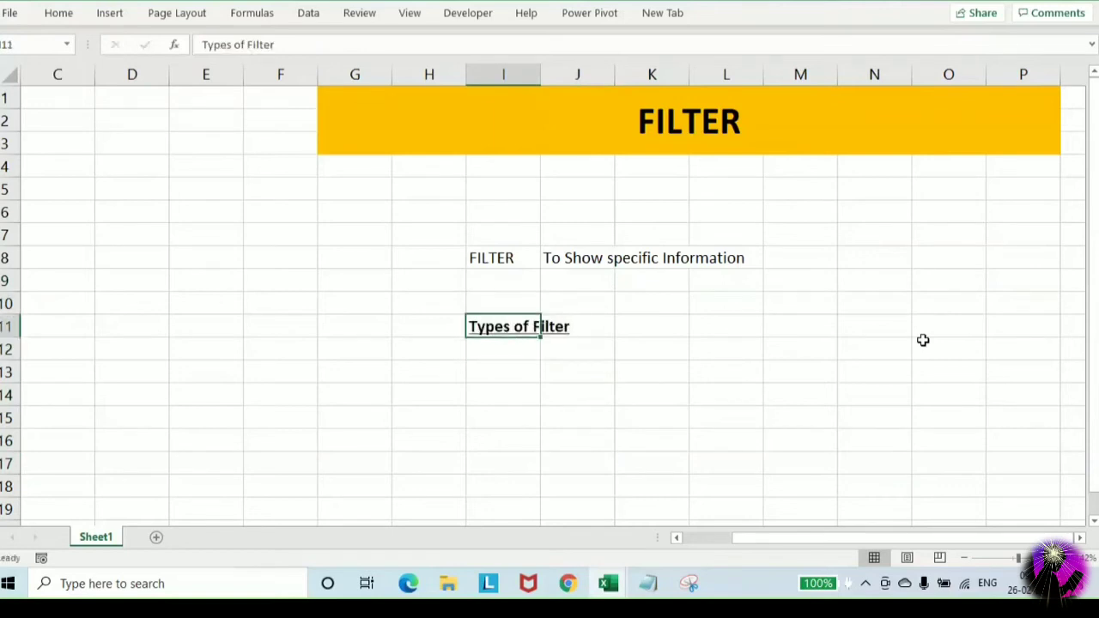
# List "1). Auto Filter" in cell I14 and "2). Advanced Filter" in cell I15
pyautogui.scroll(-2, 679, 334)
pyautogui.click(506, 260)
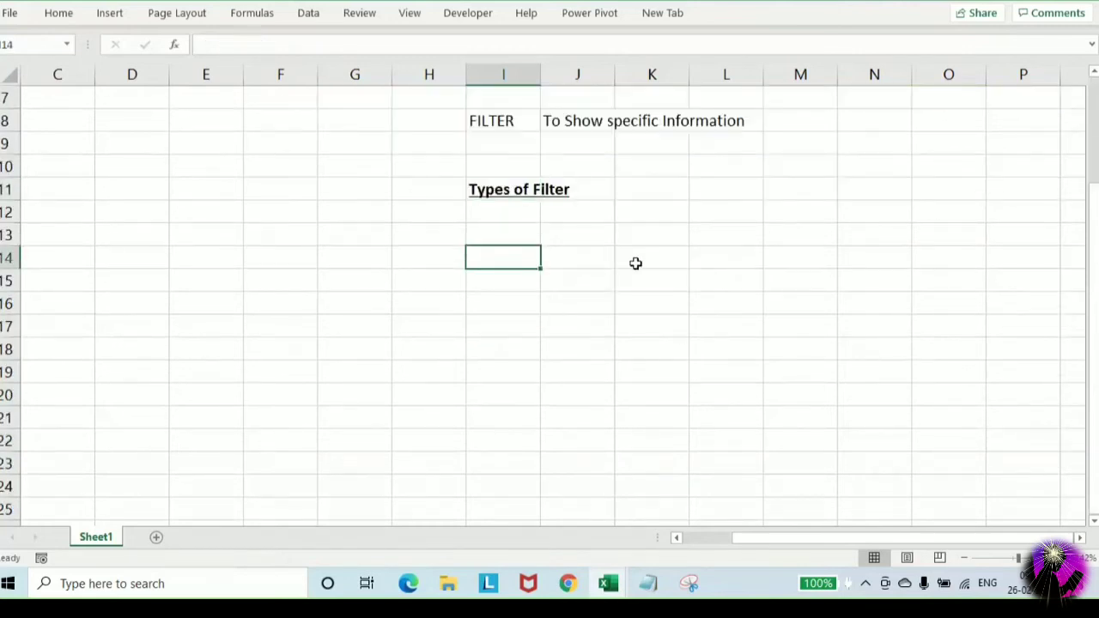
pyautogui.write('1).')
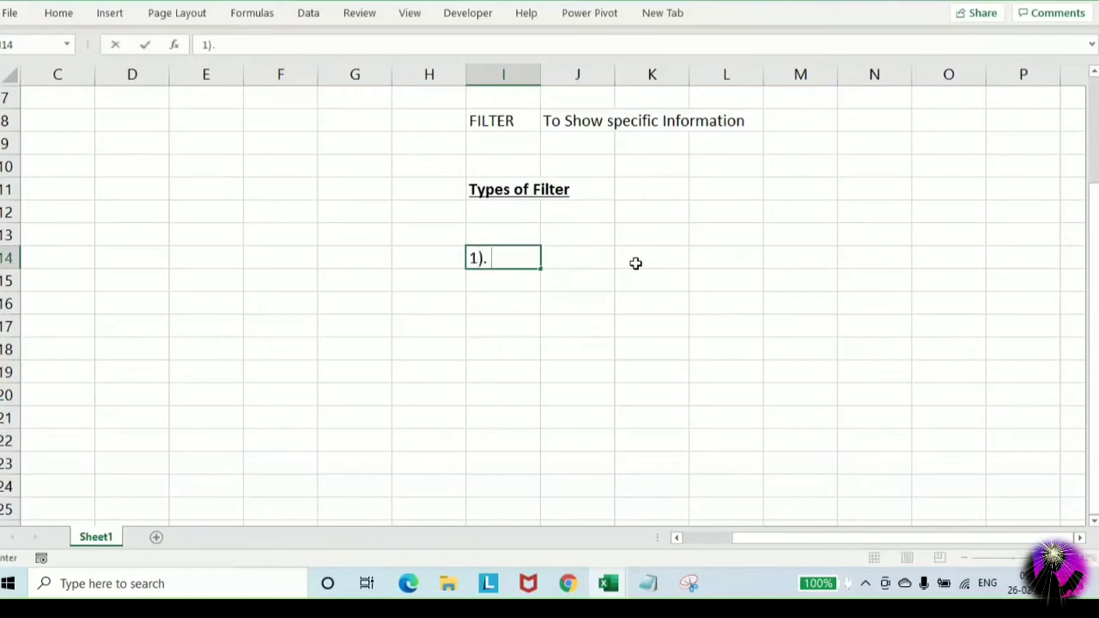
pyautogui.write(' Auto Filter')
pyautogui.press('Return')
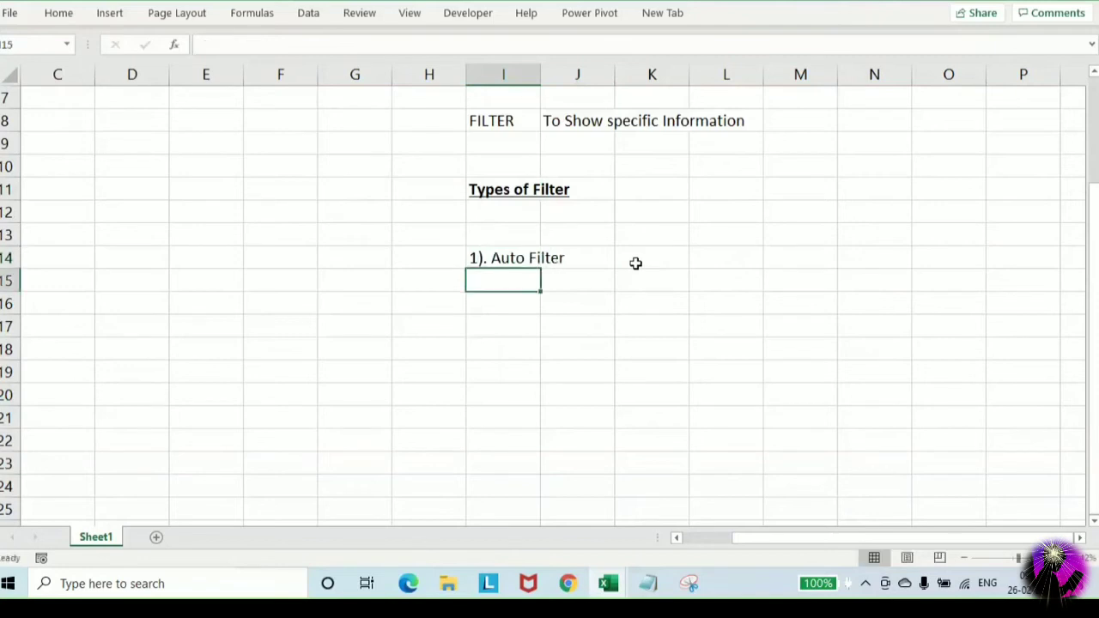
pyautogui.write('2')
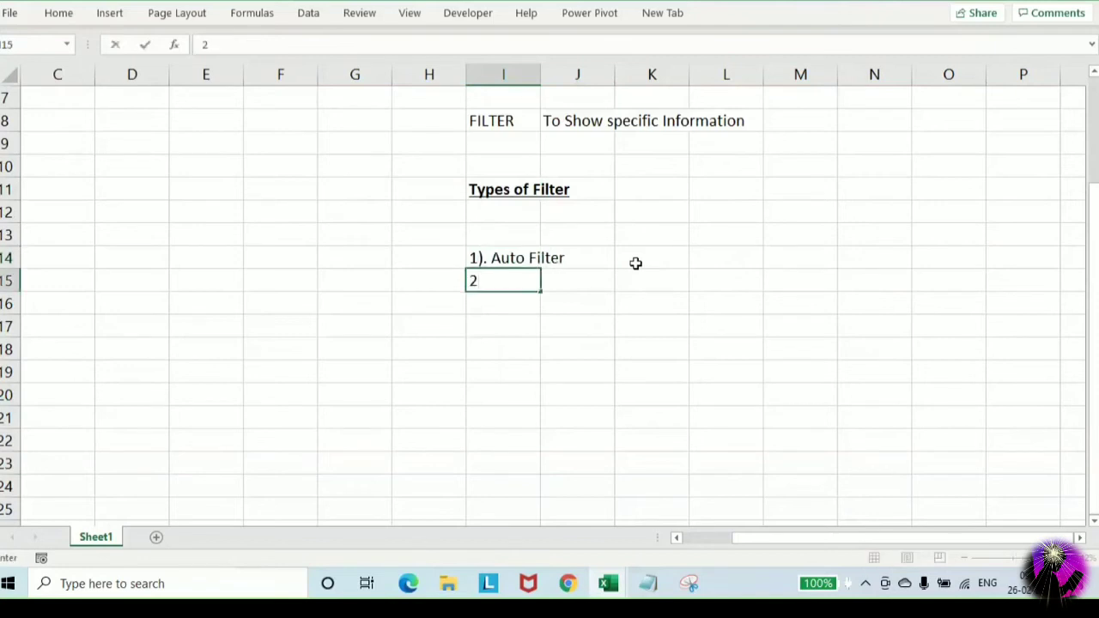
pyautogui.write('). Advance')
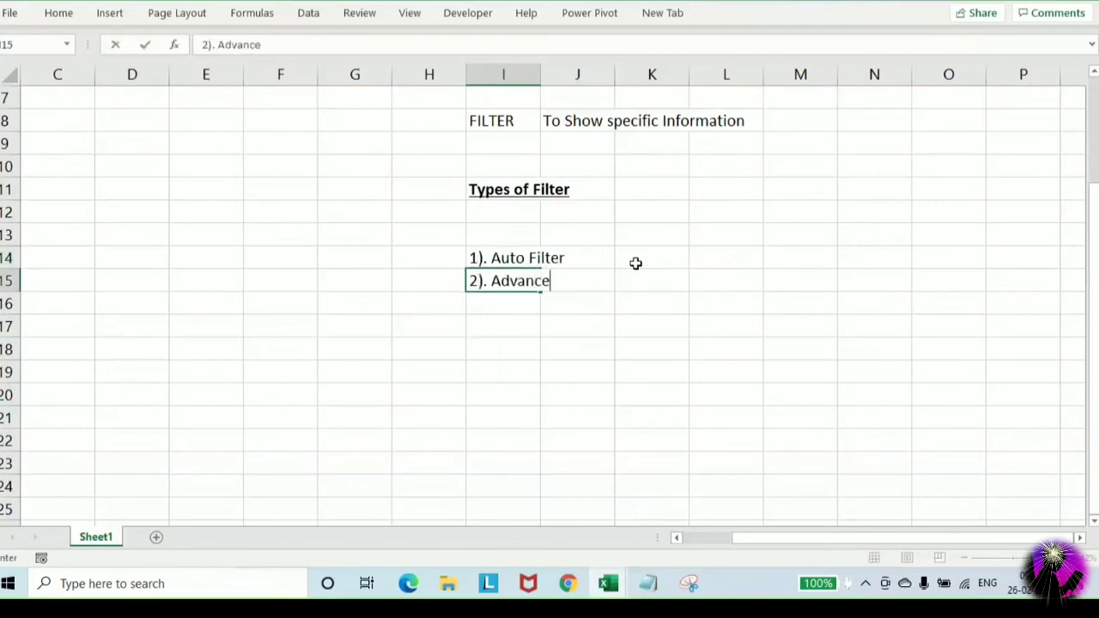
pyautogui.write('d Filter')
pyautogui.press('Return')
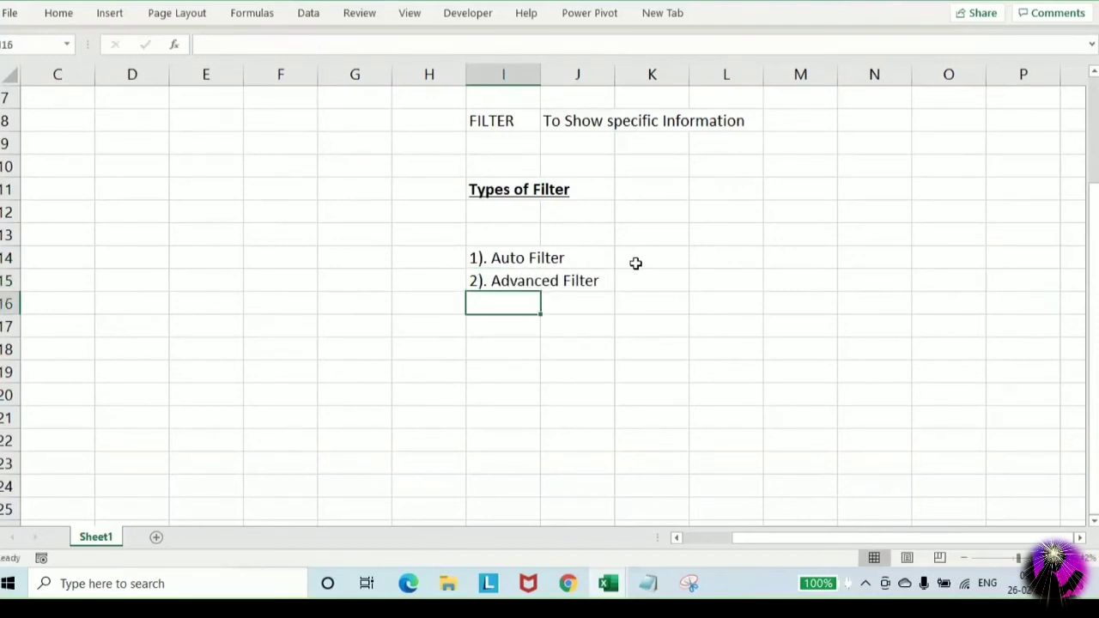
# Examine where the Filter, Advanced filter and Slicer commands are found and read their descriptions
pyautogui.press('Up')
pyautogui.hotkey('shift', 'Up')
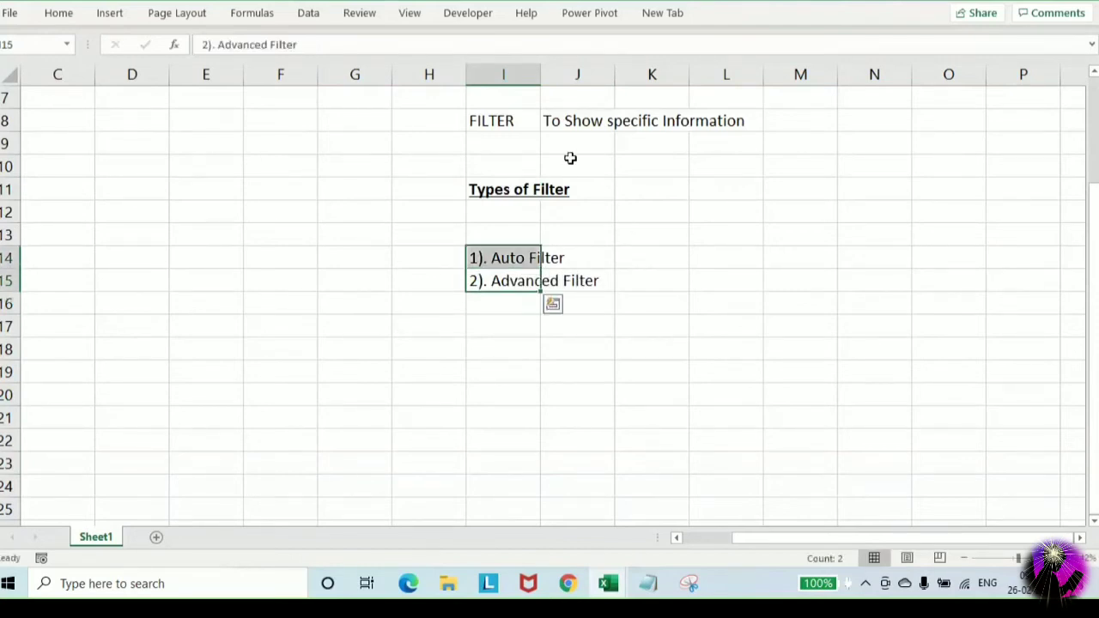
pyautogui.click(308, 12)
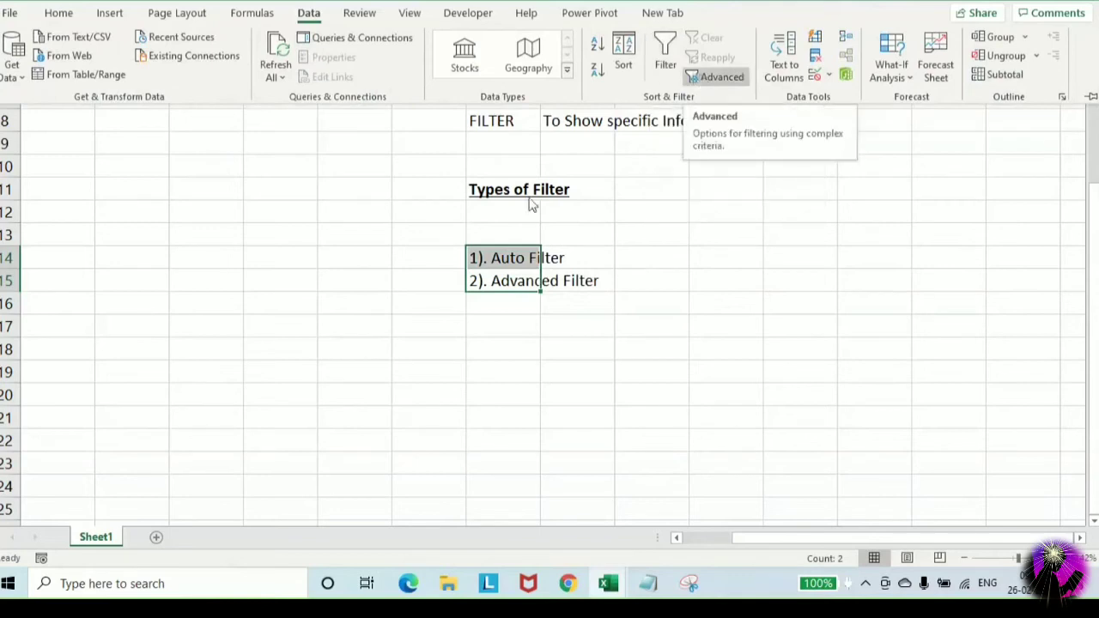
pyautogui.click(479, 332)
pyautogui.click(498, 260)
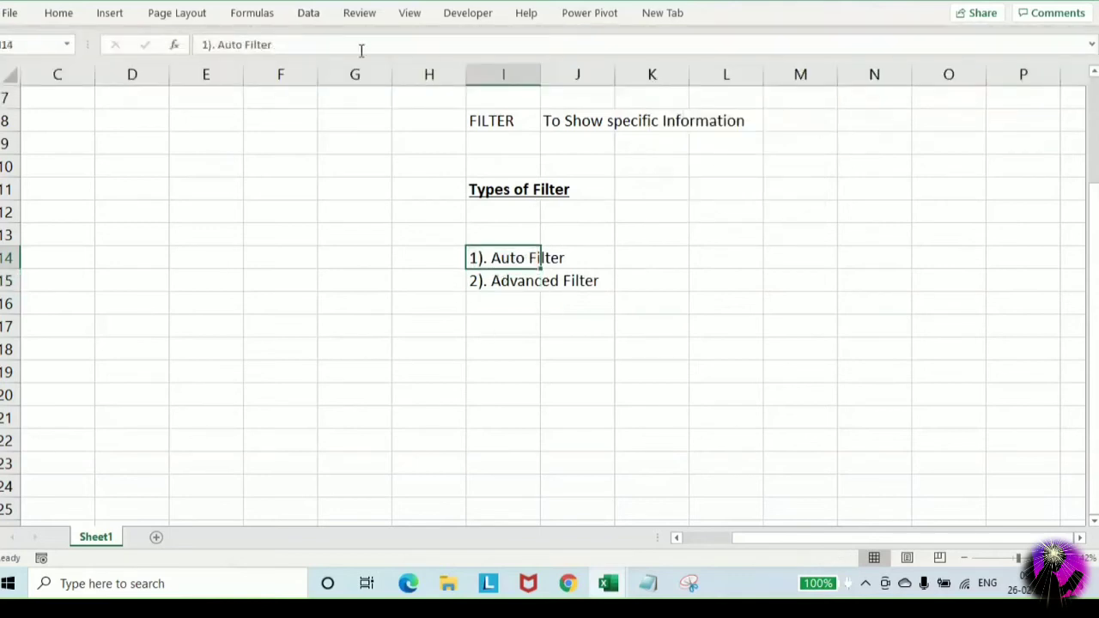
pyautogui.click(109, 14)
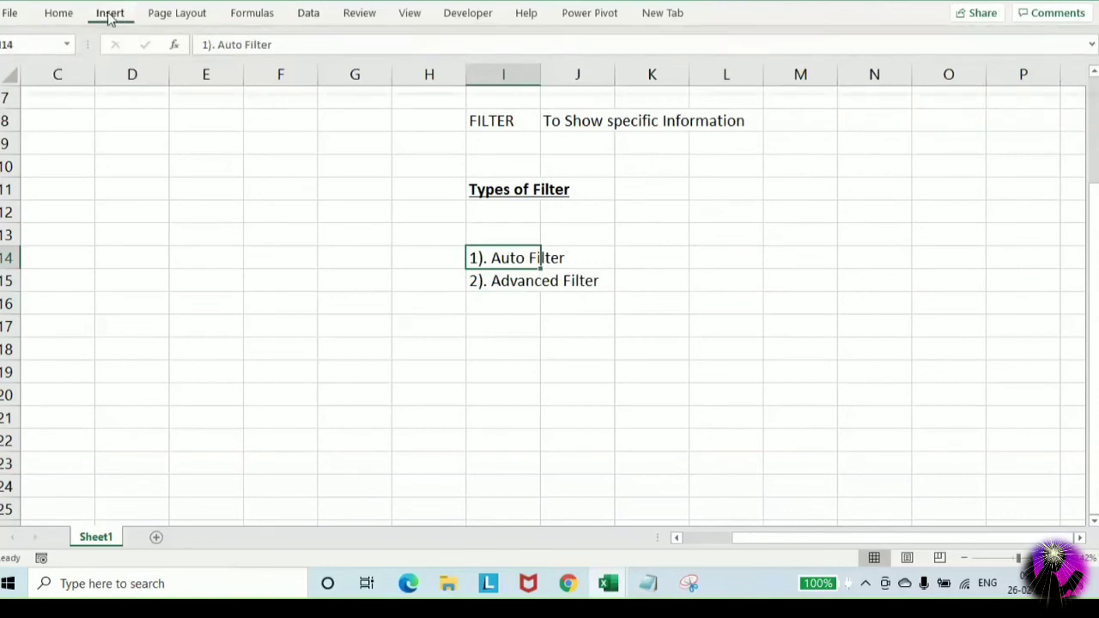
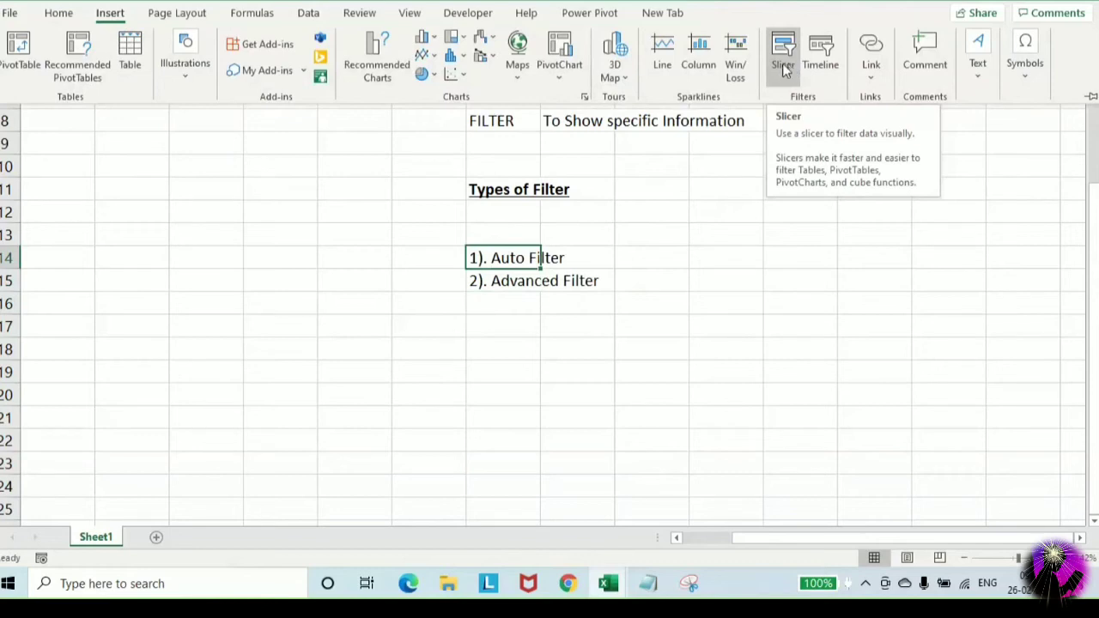
pyautogui.click(579, 321)
pyautogui.click(579, 311)
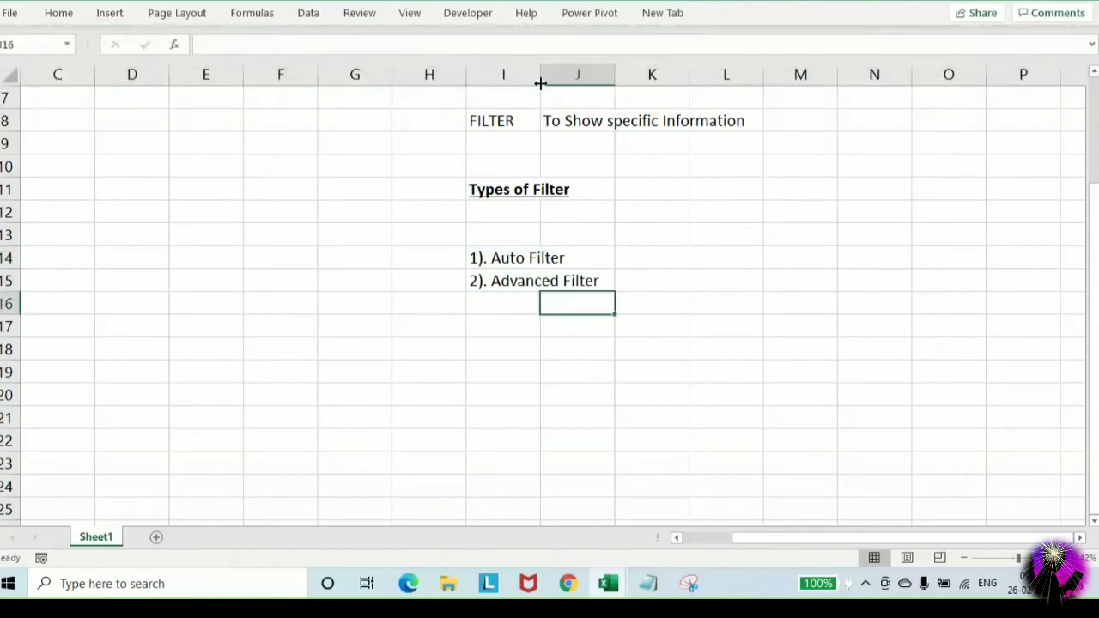
# Widen column I to fit its list entries and enter the heading "Auto Filter" in cell I19
pyautogui.moveTo(540, 81); pyautogui.dragTo(604, 92)
pyautogui.scroll(-1, 599, 297)
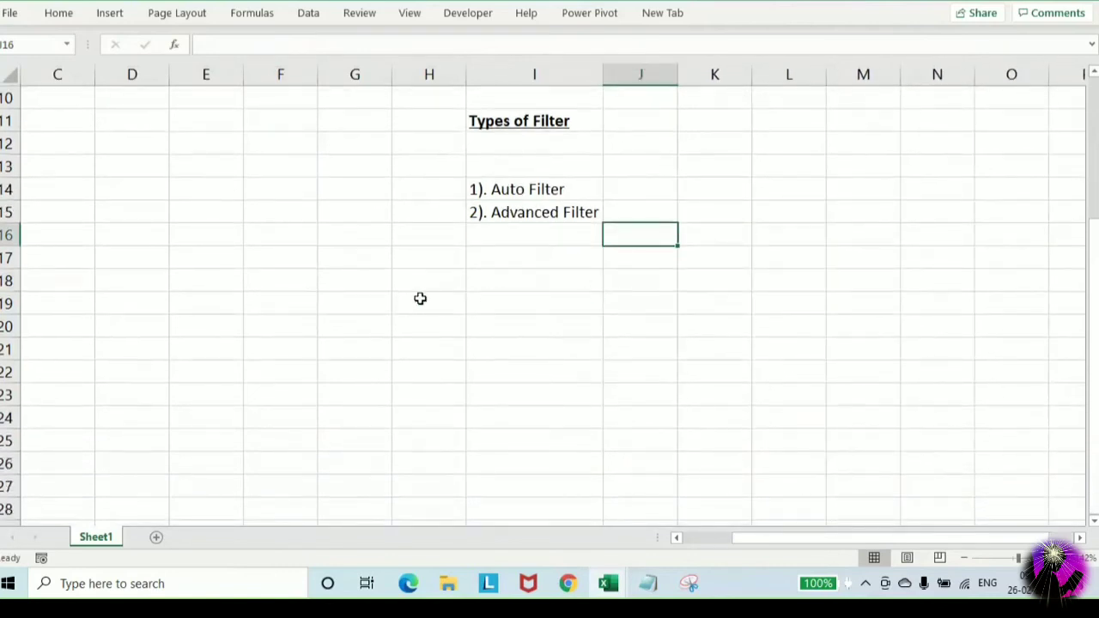
pyautogui.click(507, 301)
pyautogui.write('A')
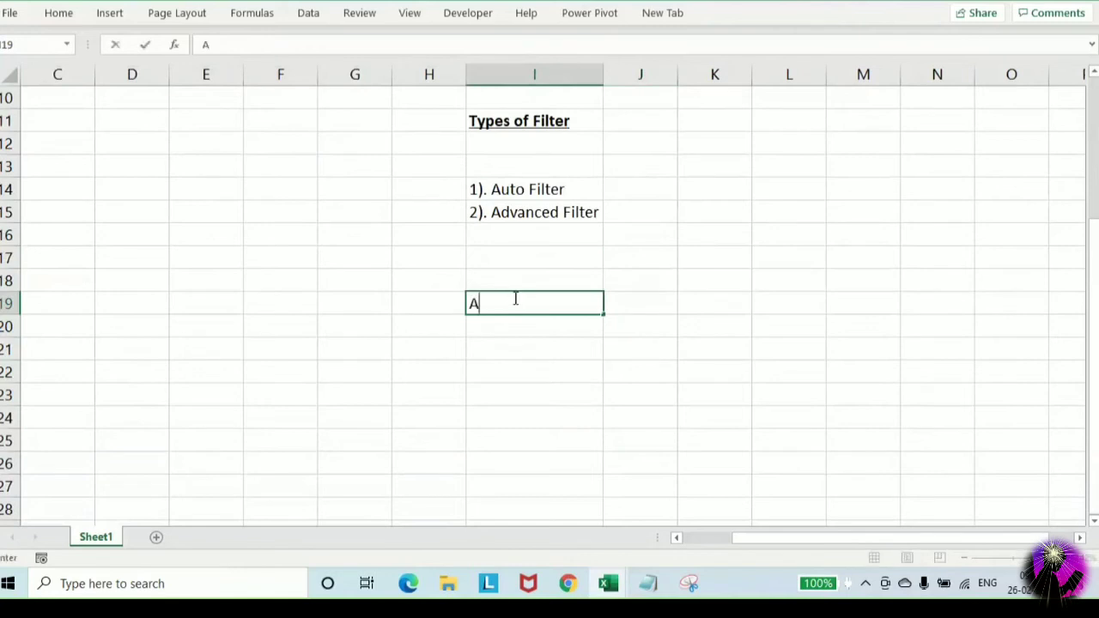
pyautogui.write('uto Filter')
pyautogui.press('Return')
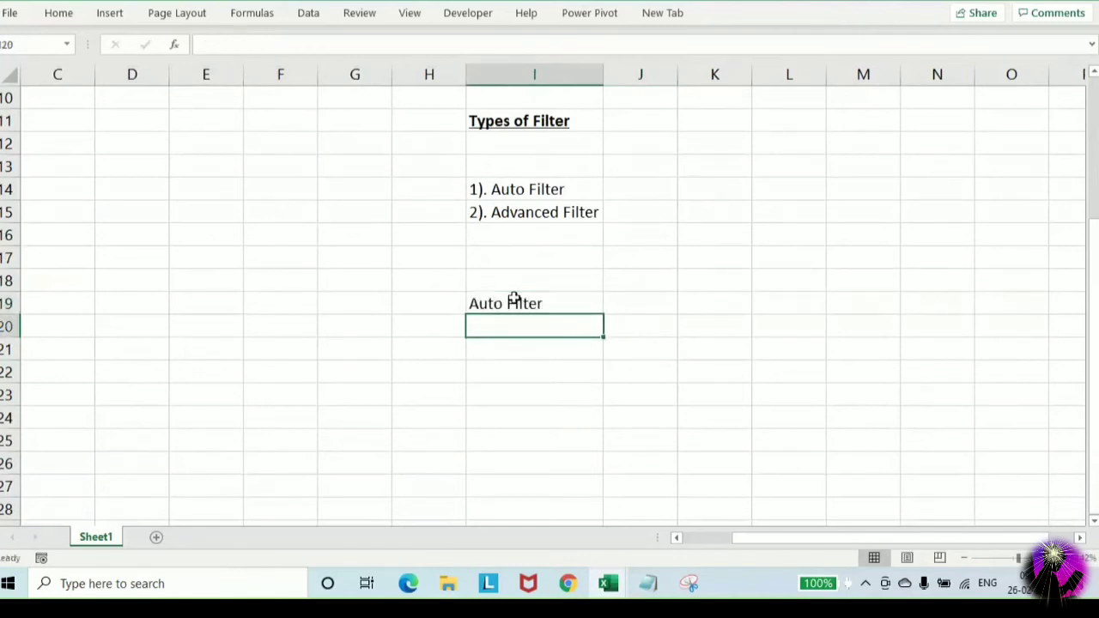
pyautogui.press('Down')
pyautogui.press('Down')
pyautogui.press('Down')
pyautogui.press('Down')
pyautogui.press('Down')
pyautogui.press('Down')
pyautogui.press('Down')
pyautogui.press('Down')
pyautogui.press('Down')
pyautogui.press('Down')
pyautogui.press('Up')
pyautogui.press('Up')
pyautogui.press('Up')
pyautogui.press('Up')
pyautogui.press('Up')
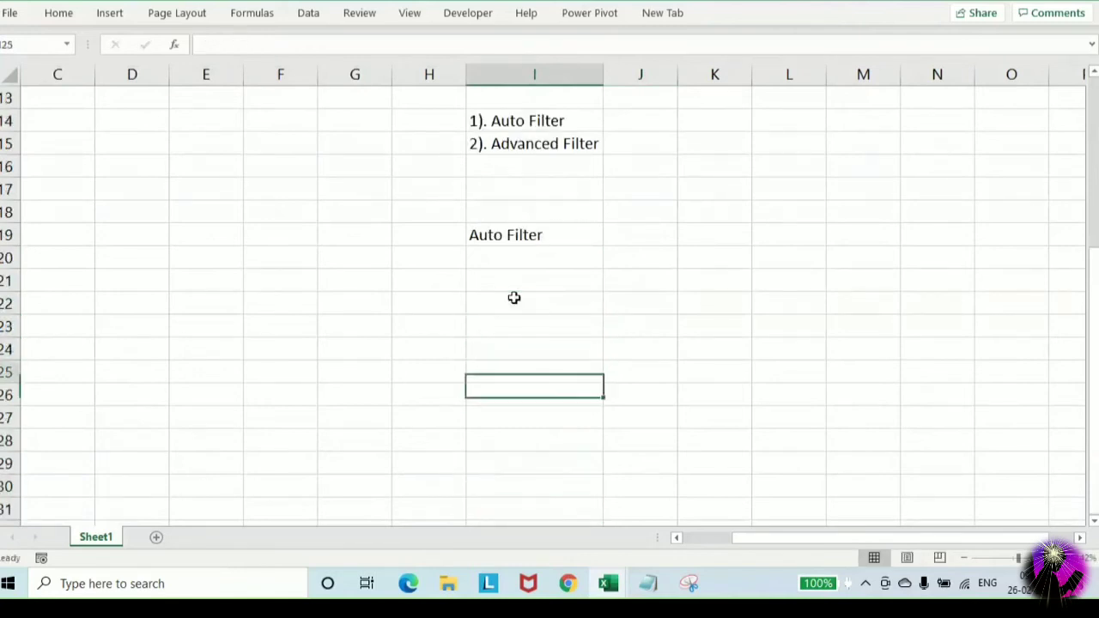
pyautogui.press('Up')
pyautogui.press('Up')
pyautogui.press('Up')
pyautogui.press('Up')
pyautogui.press('Down')
pyautogui.write('1')
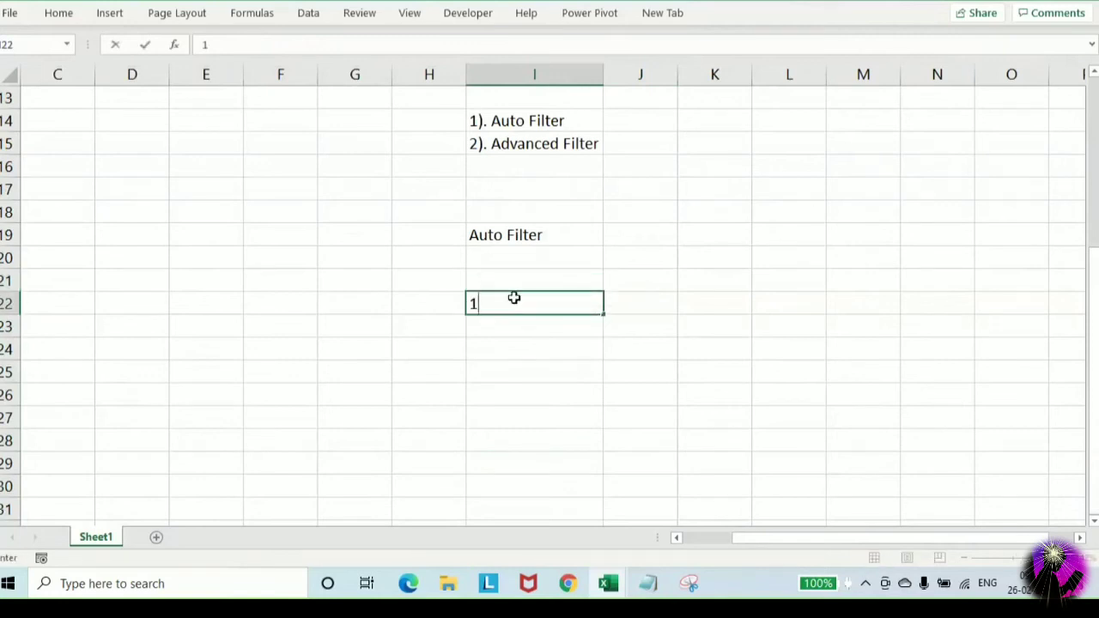
pyautogui.press('Escape')
pyautogui.press('Left')
pyautogui.press('Up')
pyautogui.press('Right')
pyautogui.press('Up')
pyautogui.press('Up')
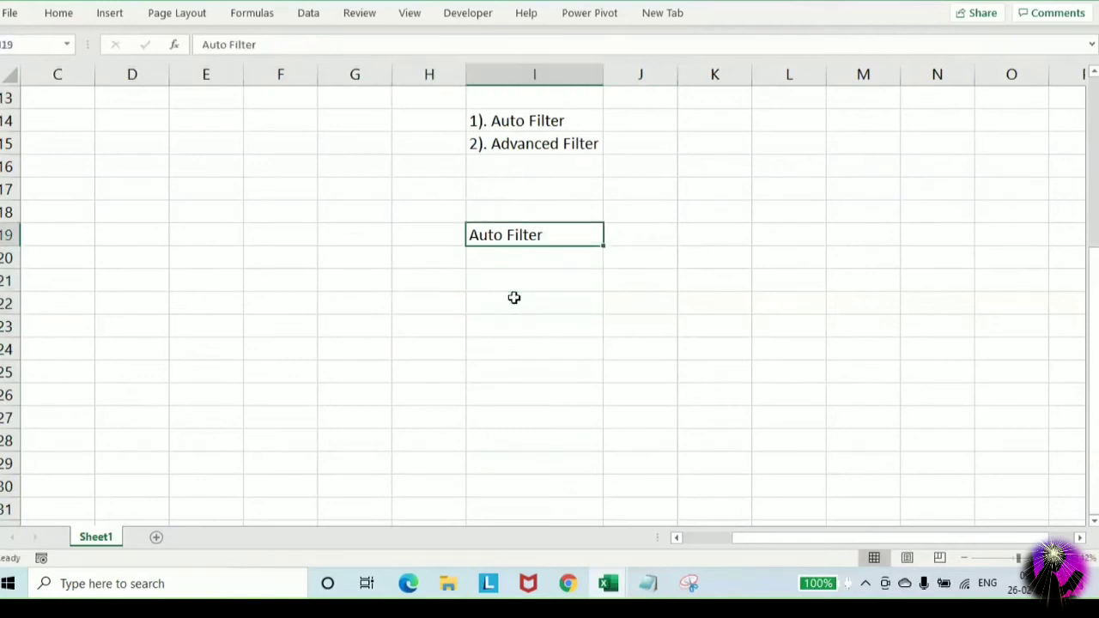
# Enter the heading "Way to create Auto Filter" in cell I21 and make it bold and underlined
pyautogui.press('Down')
pyautogui.press('Down')
pyautogui.write('Way to ')
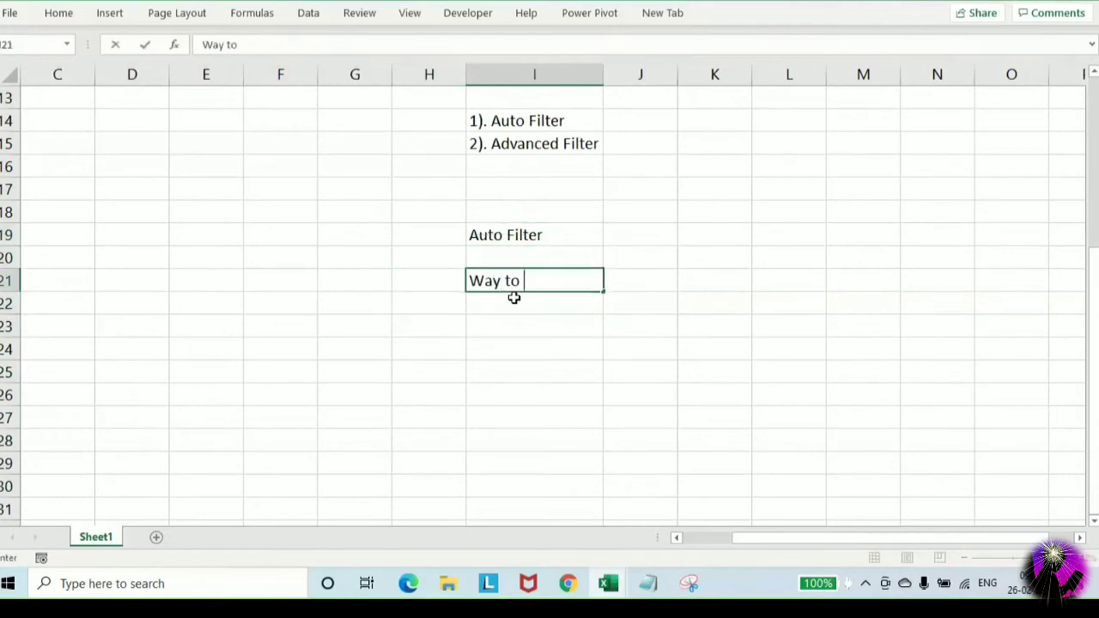
pyautogui.write('create Auto Filter')
pyautogui.press('Return')
pyautogui.press('Up')
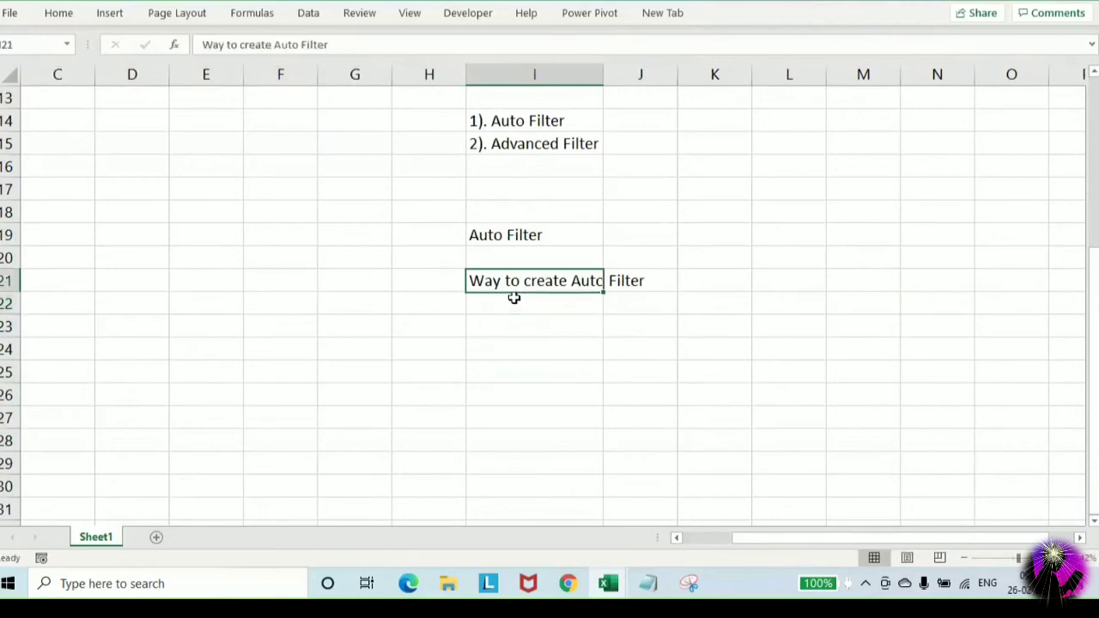
pyautogui.hotkey('ctrl', 'b')
pyautogui.hotkey('ctrl', 'u')
pyautogui.press('Down')
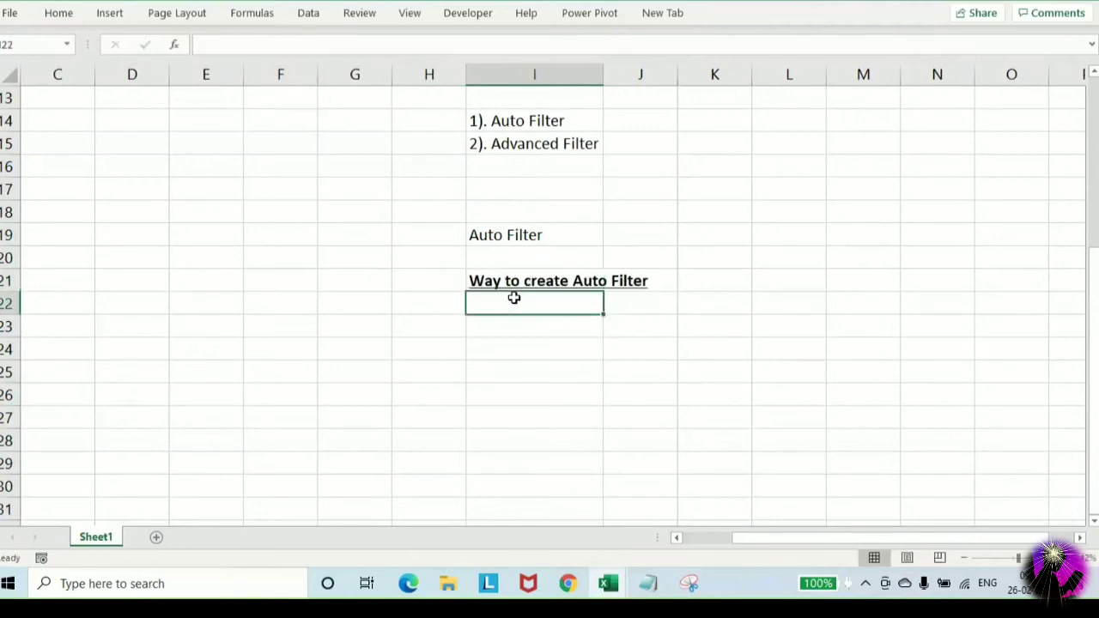
# List "1). Ctrl+Shift+L" in cell I24 and "2). Alt+D+F+F" in cell I25
pyautogui.press('Down')
pyautogui.press('Down')
pyautogui.write('1).')
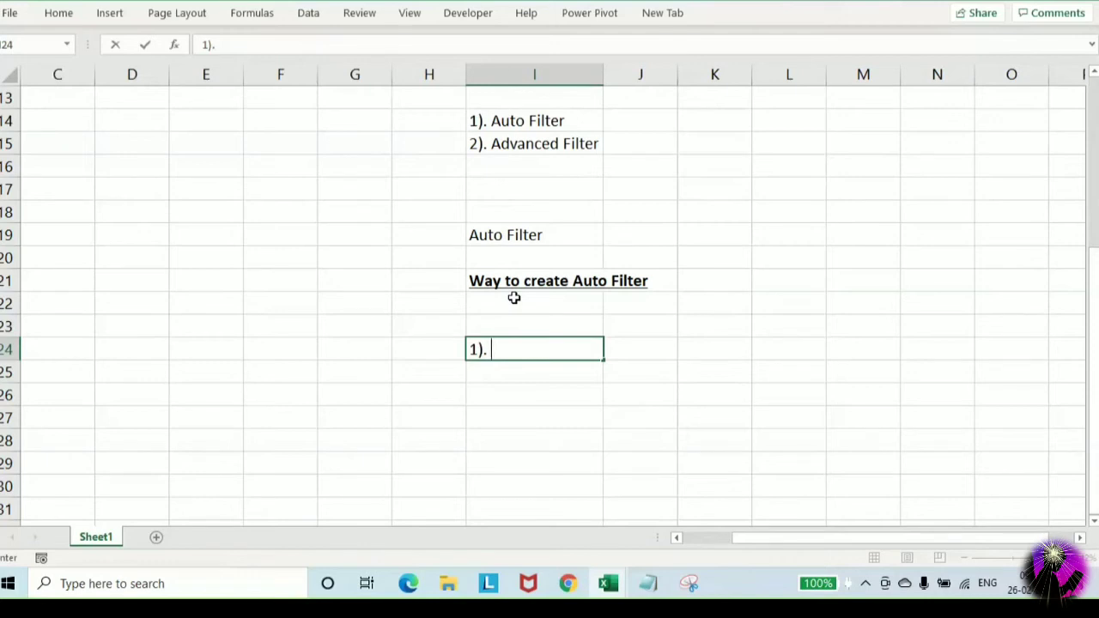
pyautogui.write('Ctrl+S')
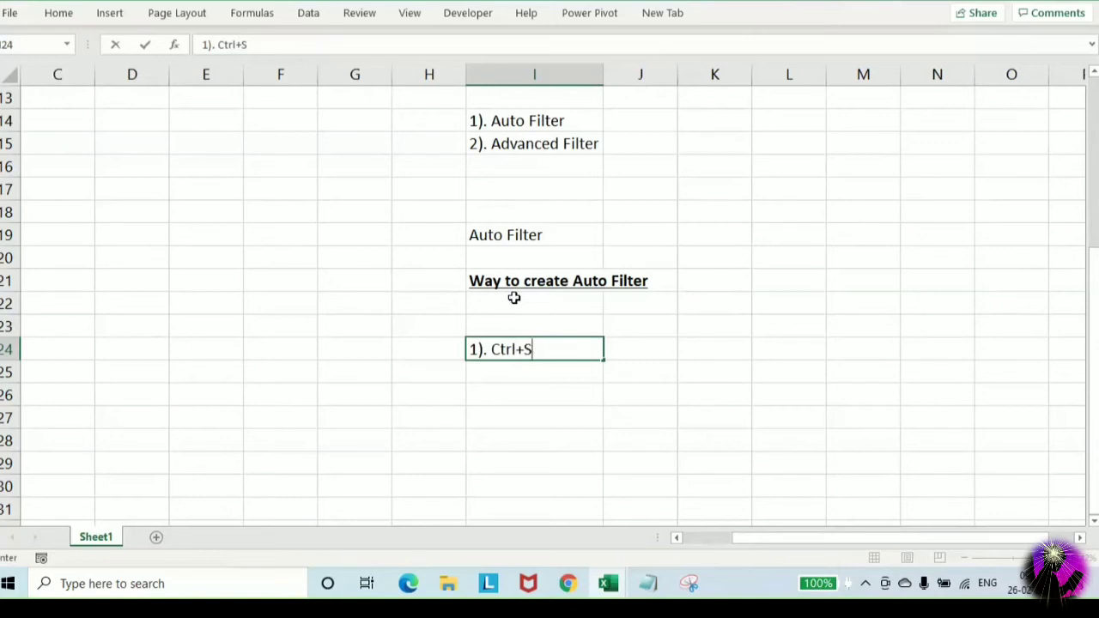
pyautogui.write('hift+L')
pyautogui.press('Return')
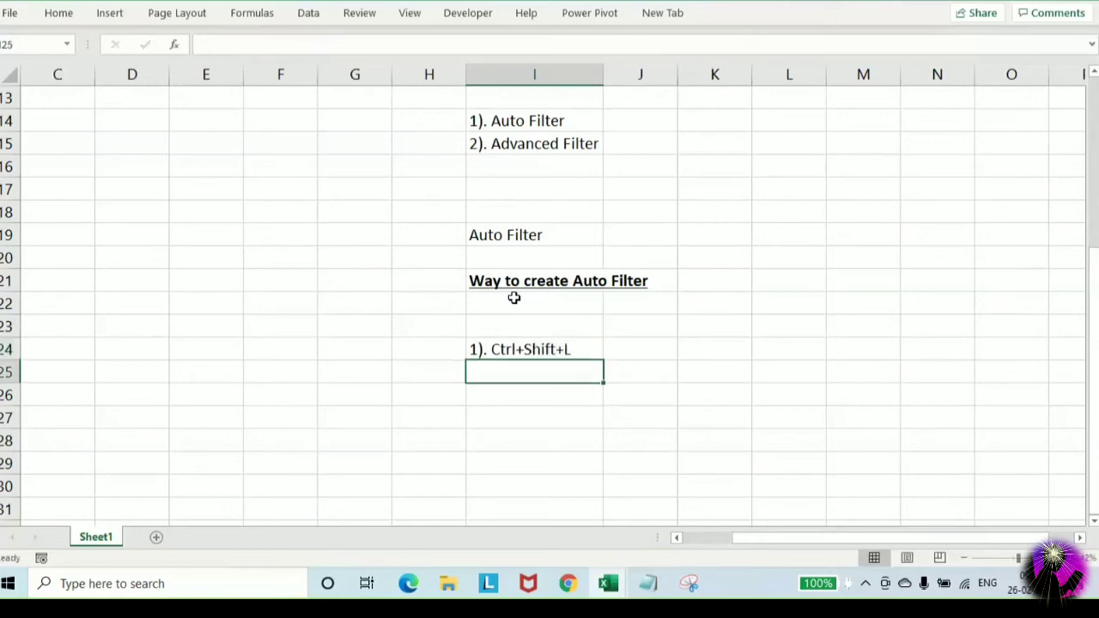
pyautogui.write('2). A')
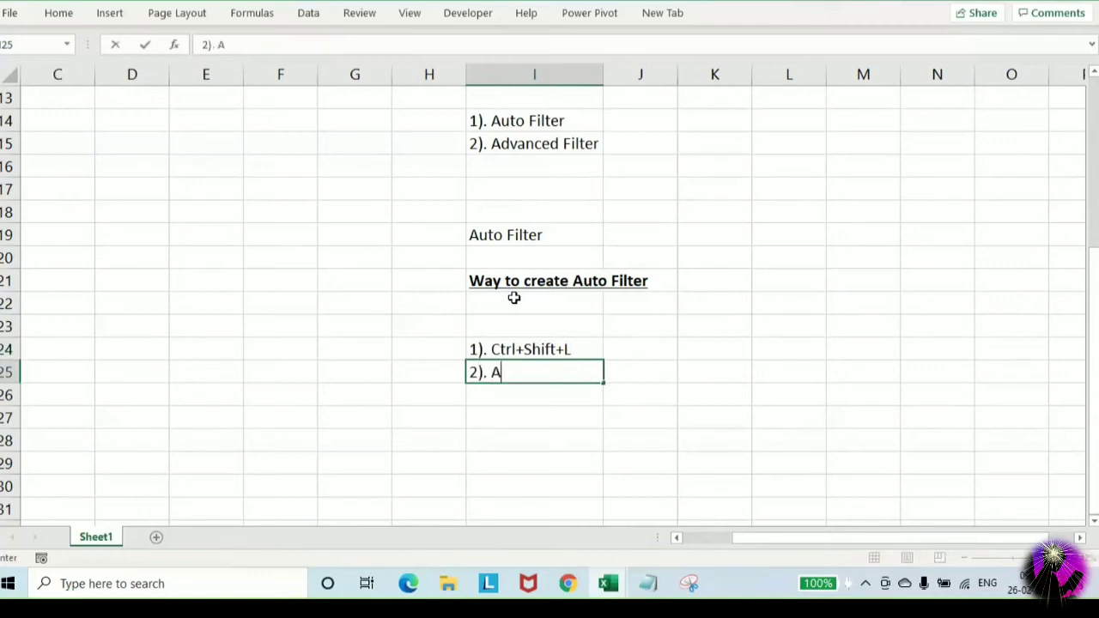
pyautogui.press('BackSpace')
pyautogui.write('Alt+D+F+F')
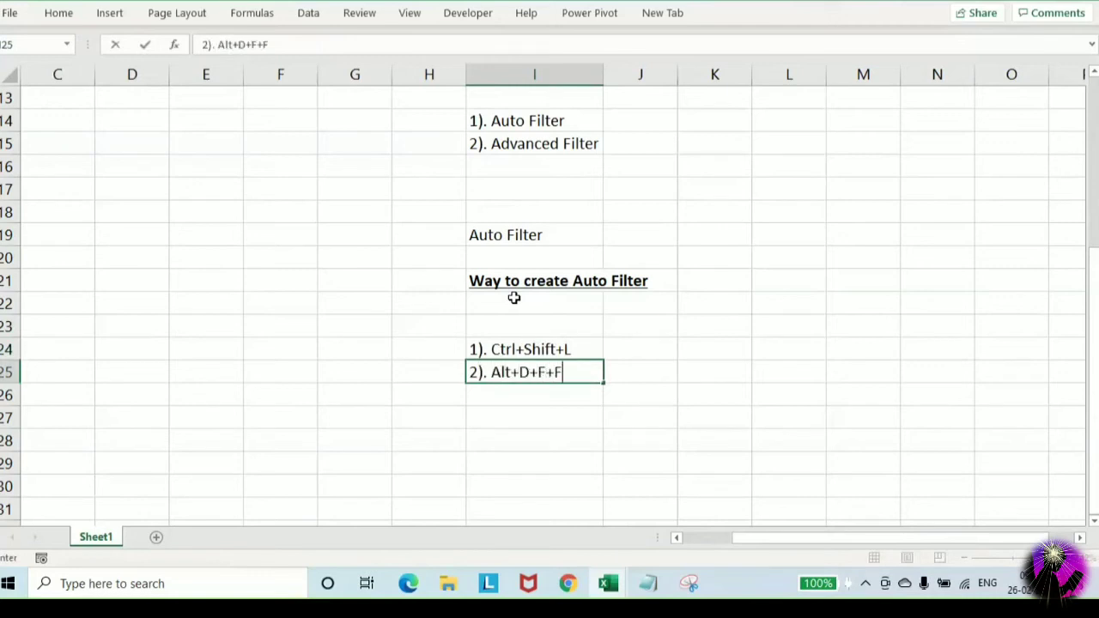
pyautogui.press('Return')
# Add "3). Alt+A+T" in cell I26 and "4). Home->Filter" in cell I27
pyautogui.write('3)>')
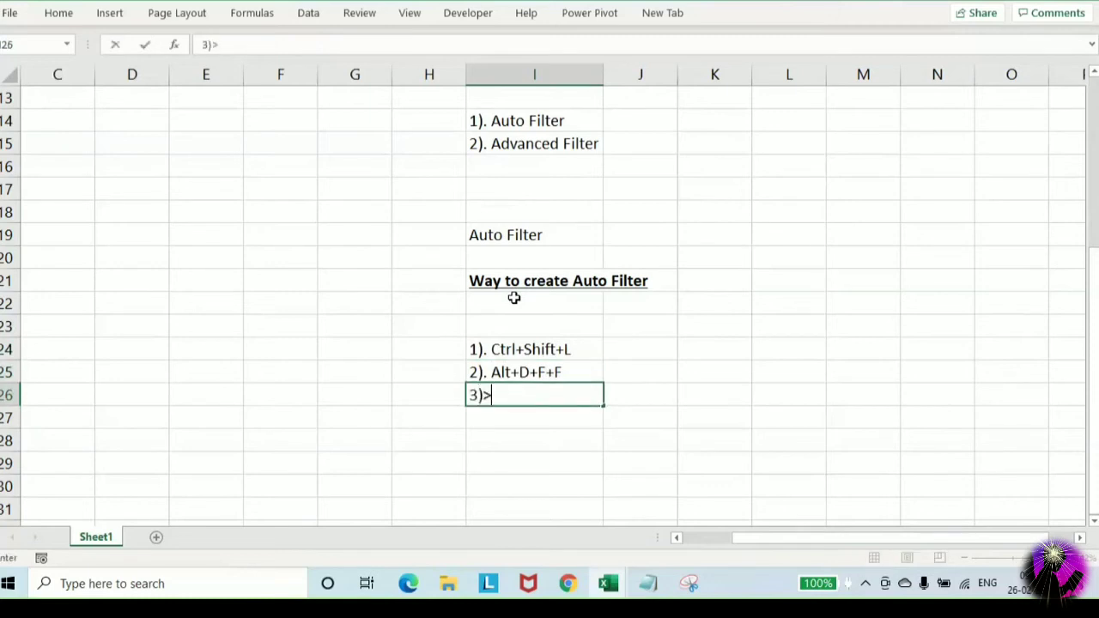
pyautogui.press('BackSpace')
pyautogui.press('BackSpace')
pyautogui.write(').')
pyautogui.write('Alt+A+T')
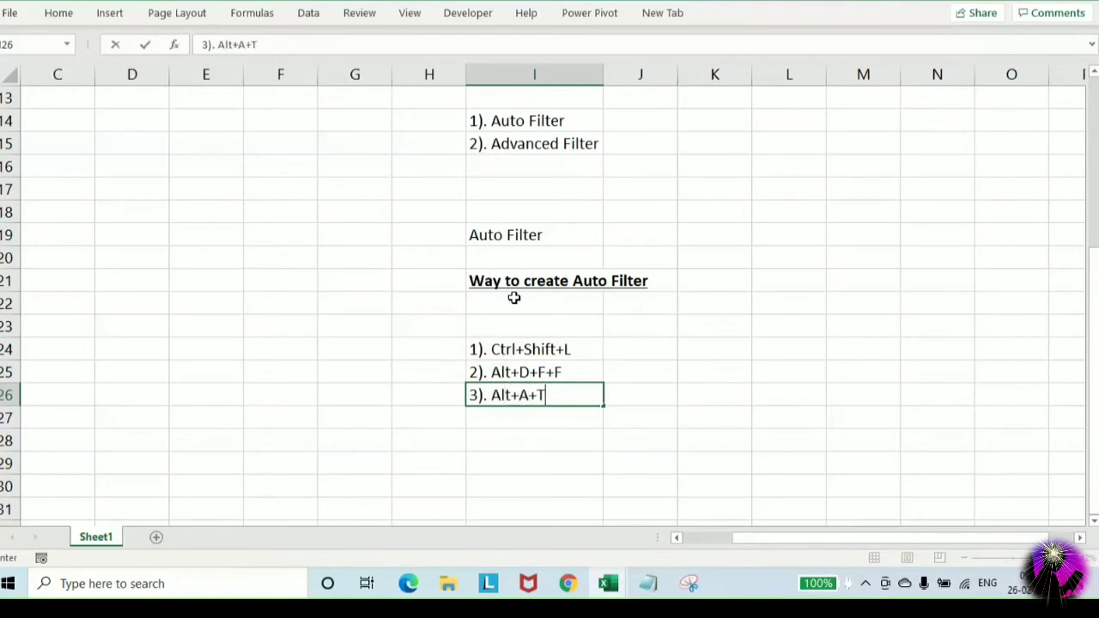
pyautogui.press('Return')
pyautogui.write('4')
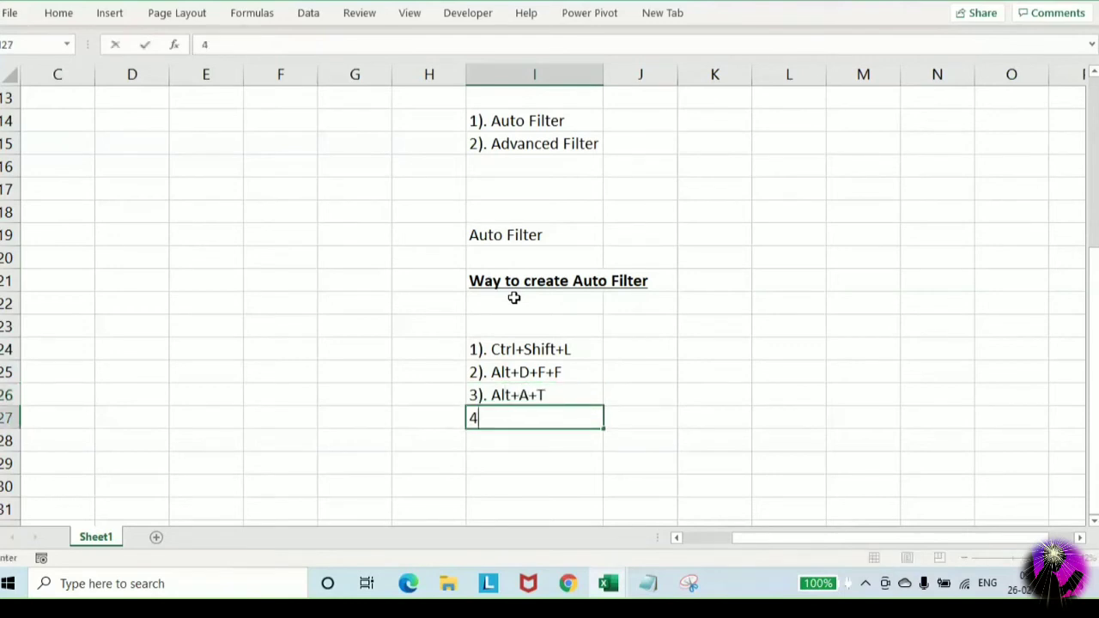
pyautogui.write('). Home->')
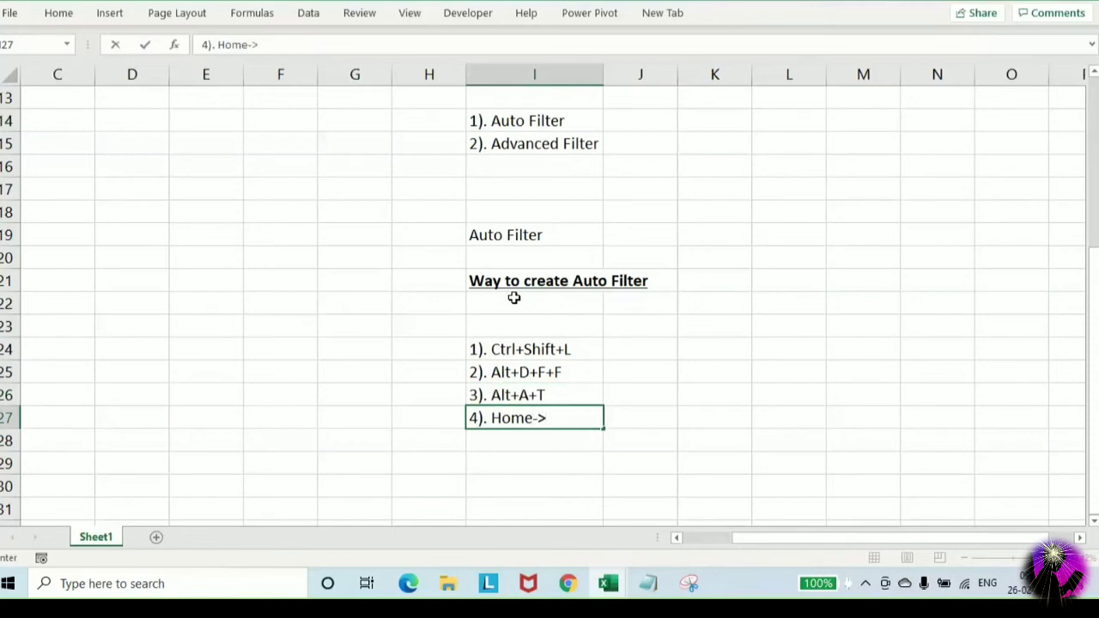
pyautogui.write('Filter')
pyautogui.press('Return')
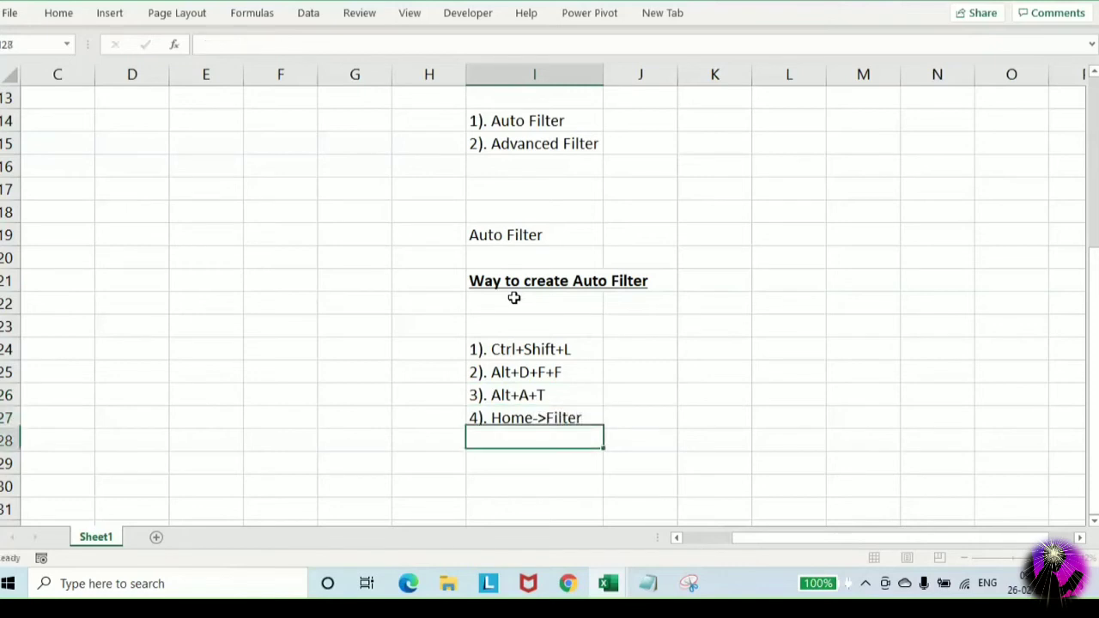
# Add "5). Data->Filter" in cell I28 and "6). Right Click->Filter" in cell I29
pyautogui.write('5).')
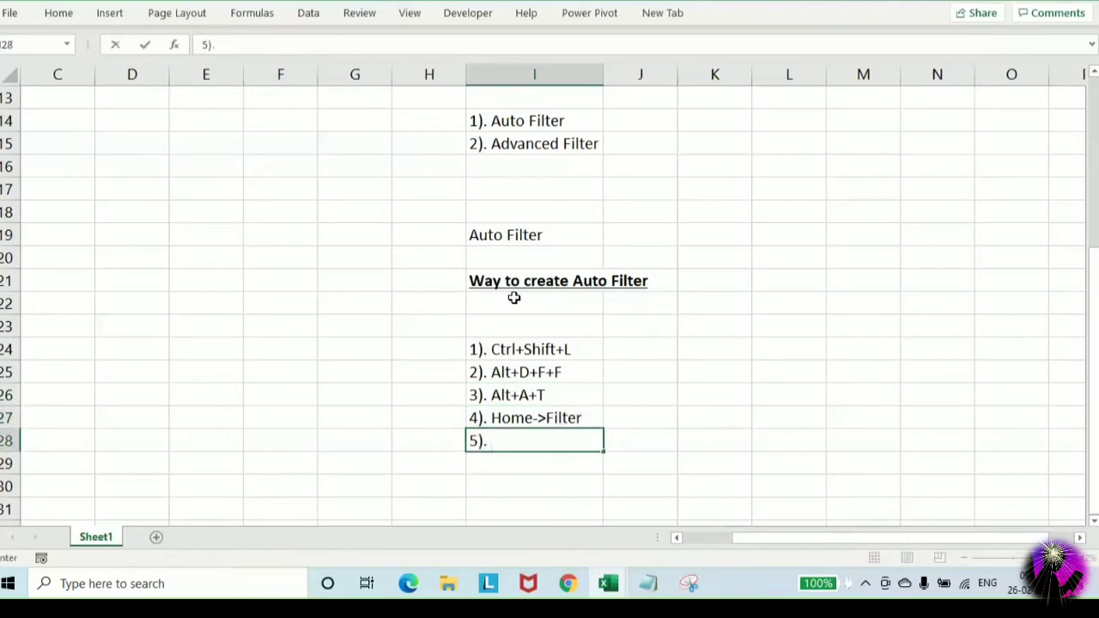
pyautogui.write('Data->Filter')
pyautogui.press('Return')
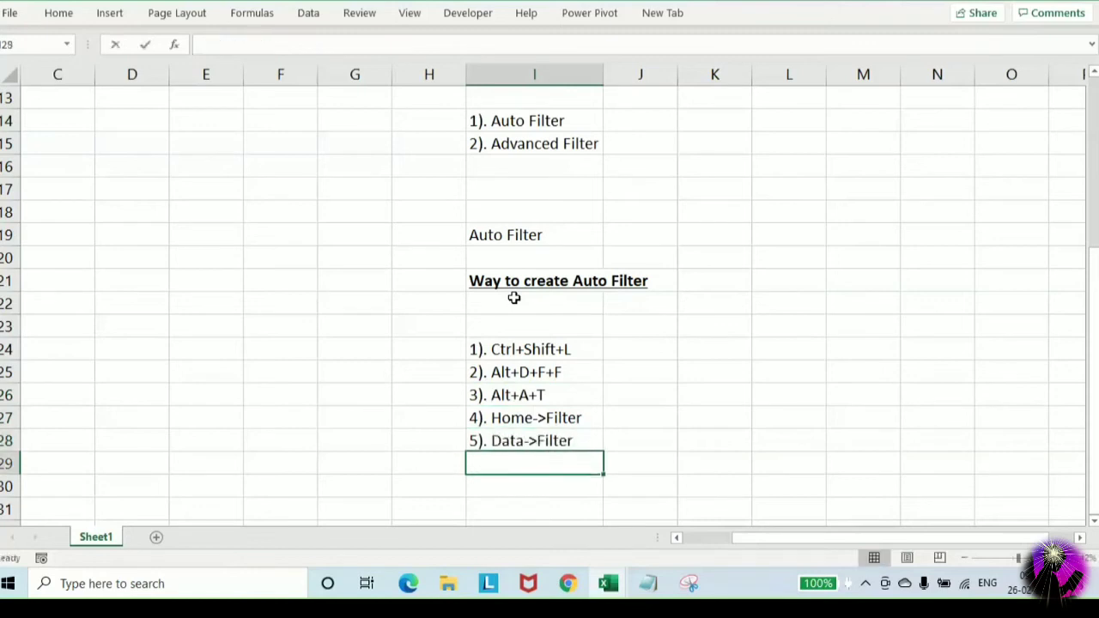
pyautogui.write('6).')
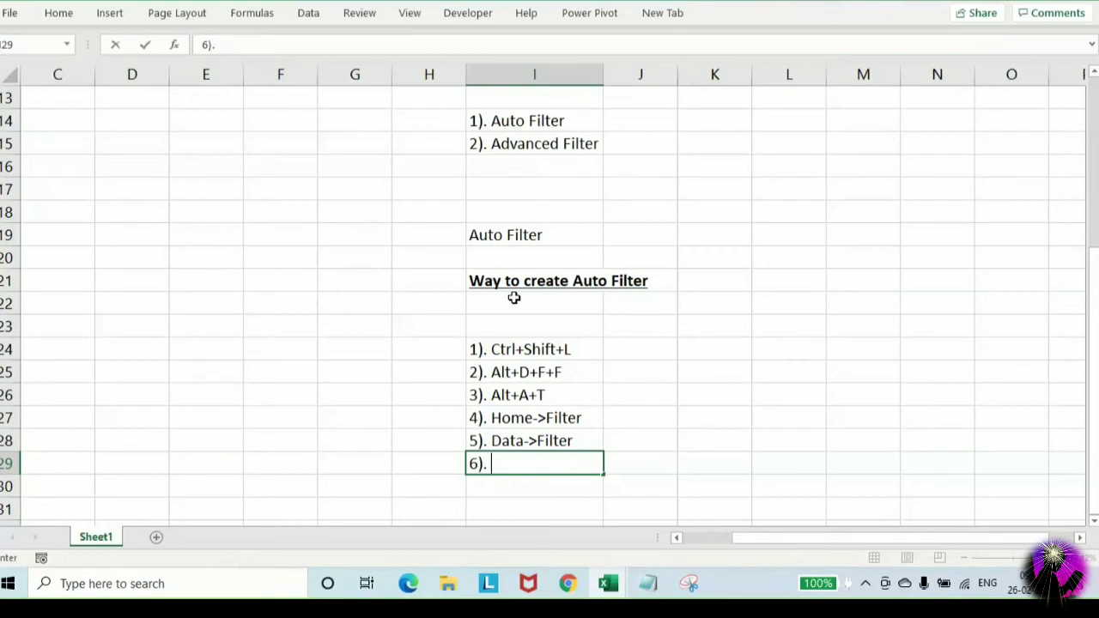
pyautogui.write('Right CLick')
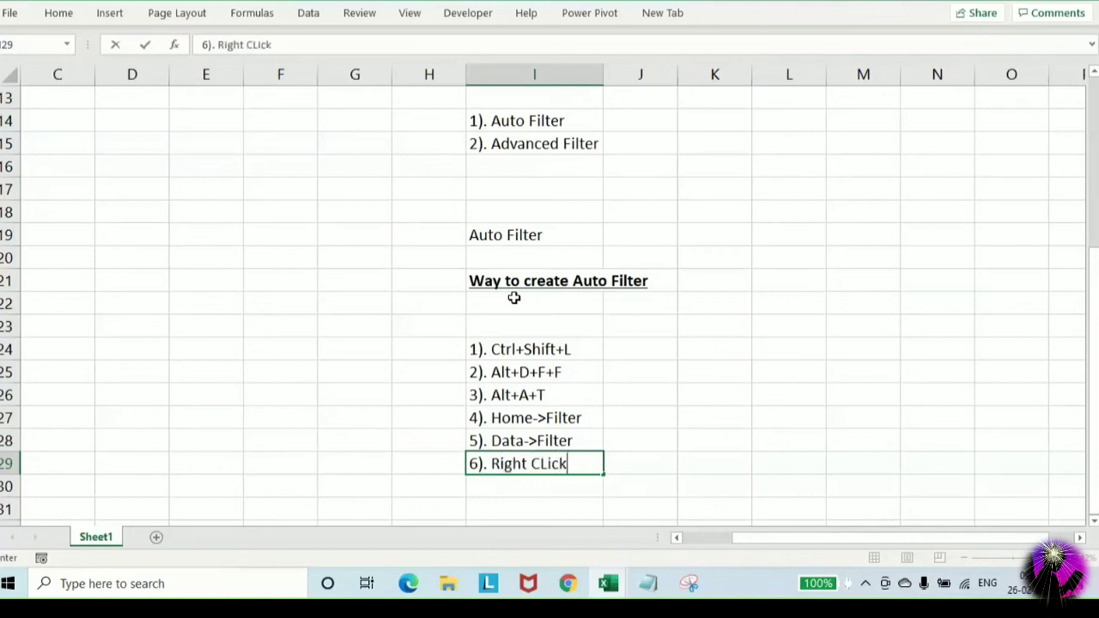
pyautogui.write('->Filter')
pyautogui.press('Return')
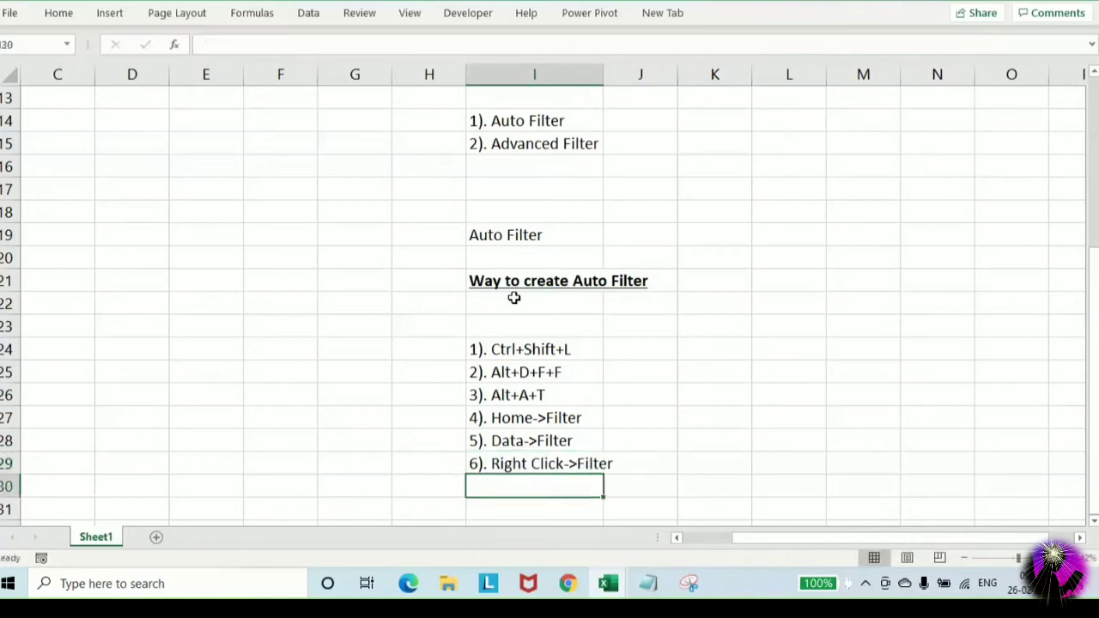
pyautogui.press('Right')
pyautogui.hotkey('ctrl', 'Up')
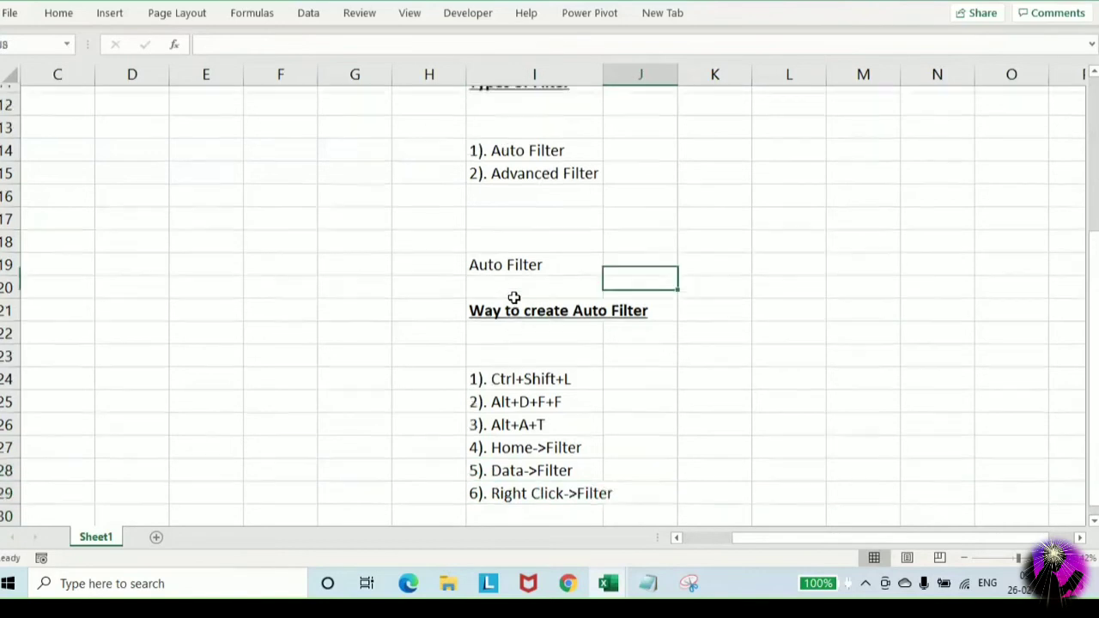
pyautogui.press('Left')
pyautogui.press('Down')
pyautogui.press('Down')
pyautogui.press('Down')
pyautogui.press('Down')
pyautogui.press('Down')
pyautogui.press('Down')
pyautogui.press('Down')
pyautogui.press('Down')
pyautogui.press('Down')
pyautogui.press('Down')
pyautogui.press('Down')
pyautogui.press('Down')
pyautogui.press('Down')
pyautogui.press('Down')
pyautogui.press('Down')
pyautogui.press('Down')
pyautogui.press('Down')
pyautogui.press('Down')
pyautogui.press('Down')
pyautogui.press('Up')
pyautogui.press('Up')
pyautogui.press('Up')
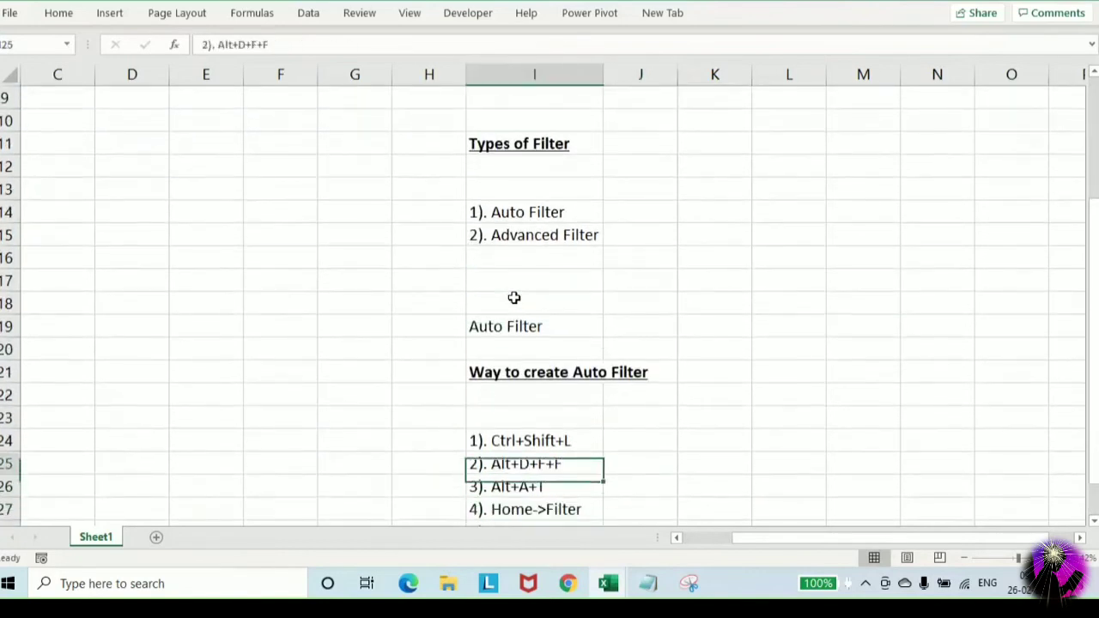
pyautogui.hotkey('ctrl', 'shift', 'Down')
pyautogui.hotkey('ctrl', 'Down')
pyautogui.press('Down')
pyautogui.press('Down')
pyautogui.press('Down')
pyautogui.press('Down')
pyautogui.press('Down')
pyautogui.press('Down')
pyautogui.press('Down')
pyautogui.press('Down')
pyautogui.press('Down')
pyautogui.press('Down')
pyautogui.press('Down')
pyautogui.press('Down')
pyautogui.press('Down')
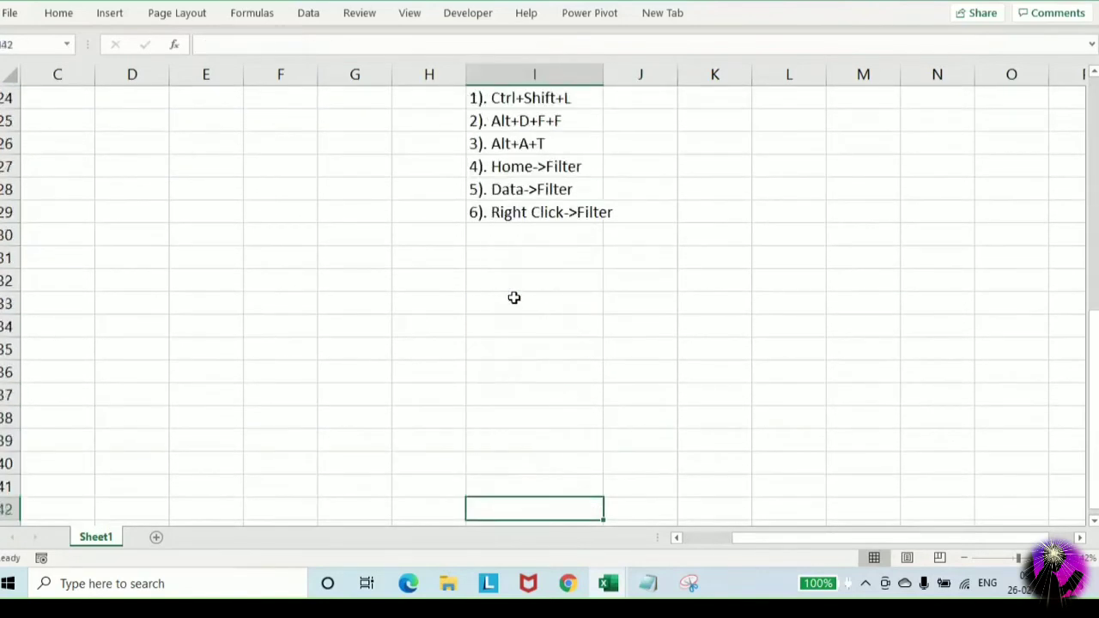
# Enter the heading "Types of Auto Filter" in cell I32 and make it bold and underlined
pyautogui.press('Up')
pyautogui.press('Up')
pyautogui.press('Up')
pyautogui.press('Up')
pyautogui.press('Up')
pyautogui.press('Up')
pyautogui.press('Up')
pyautogui.press('Up')
pyautogui.press('Up')
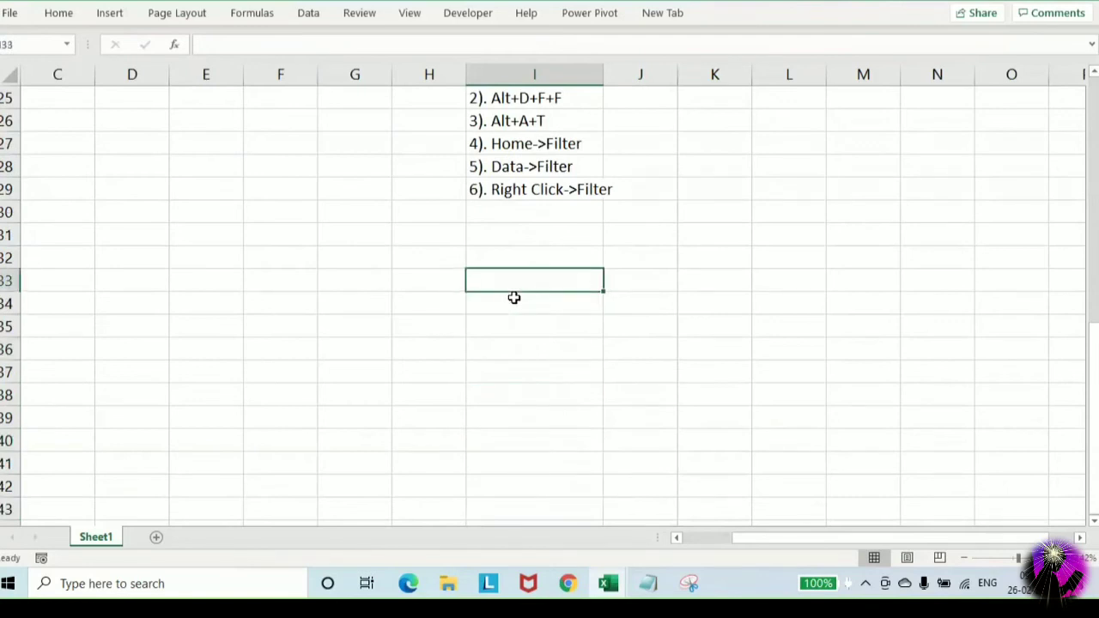
pyautogui.press('Up')
pyautogui.press('Up')
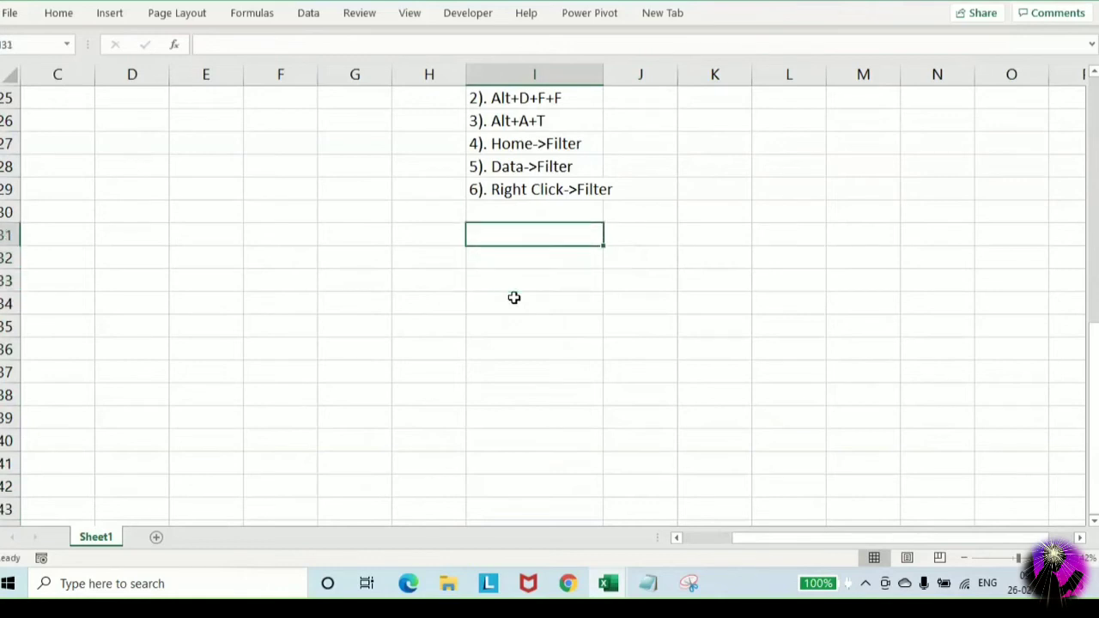
pyautogui.press('Down')
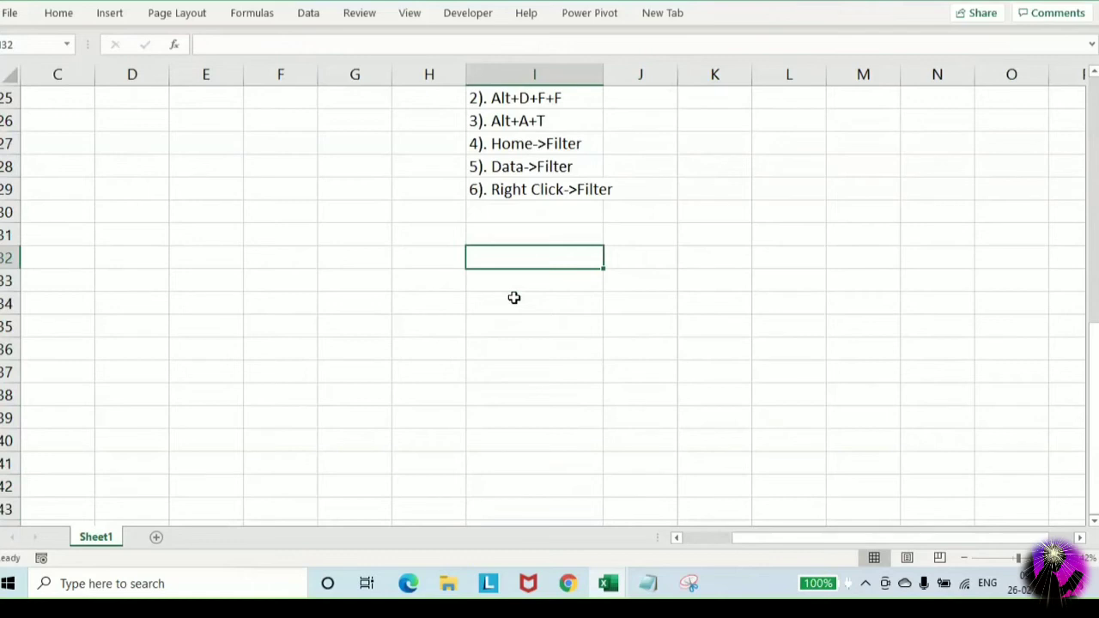
pyautogui.write('Types of')
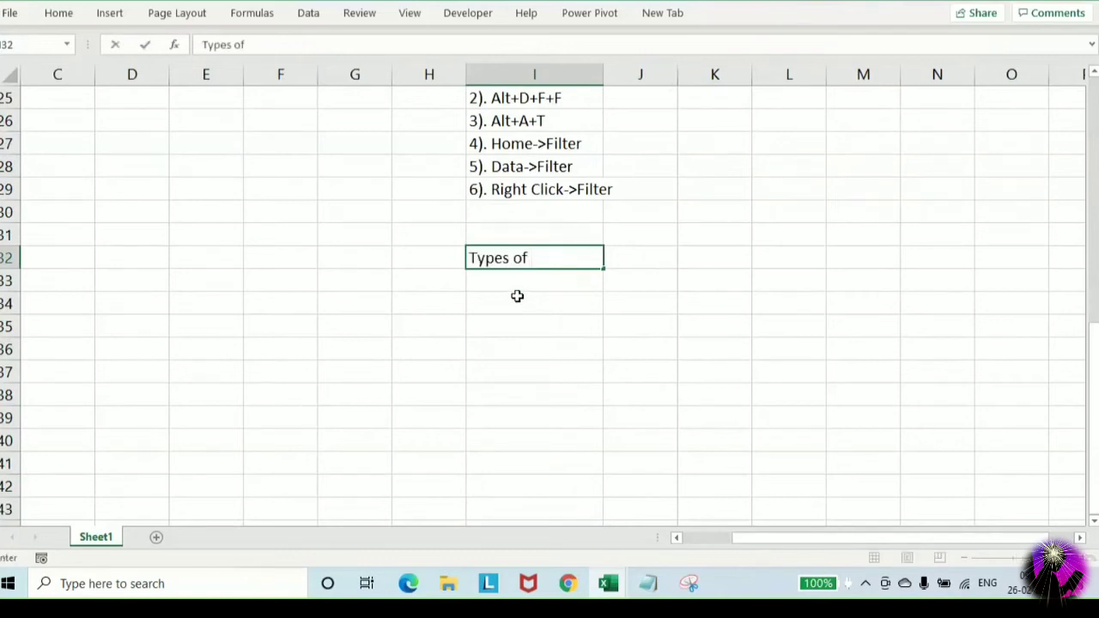
pyautogui.write(' Auto Filter')
pyautogui.press('Return')
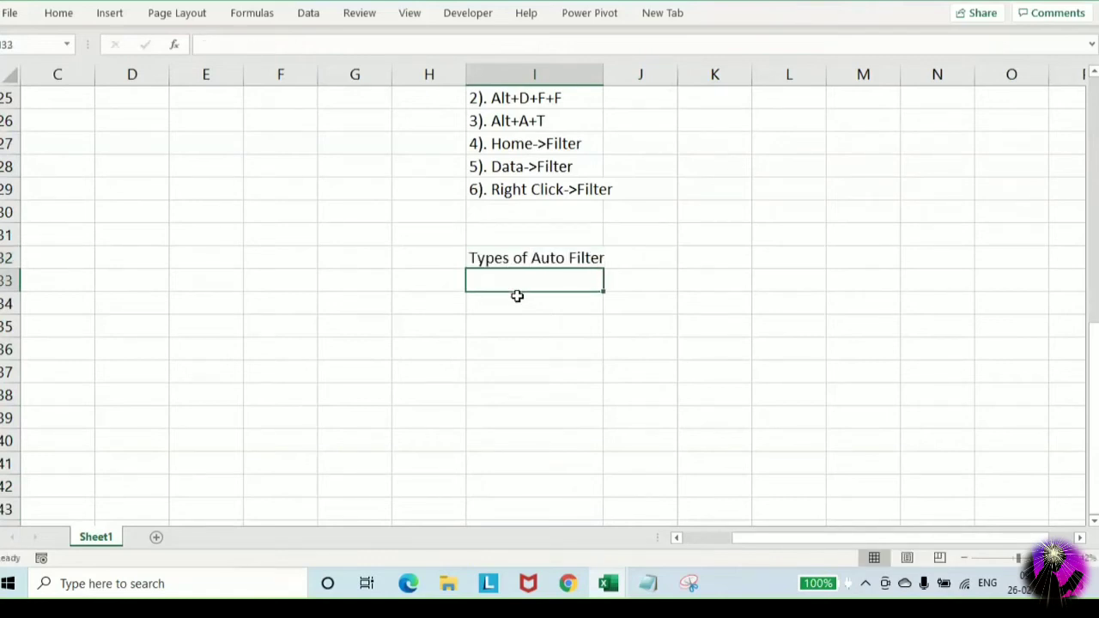
pyautogui.press('Up')
pyautogui.hotkey('ctrl', 'b')
pyautogui.hotkey('ctrl', 'u')
pyautogui.press('Down')
pyautogui.press('Down')
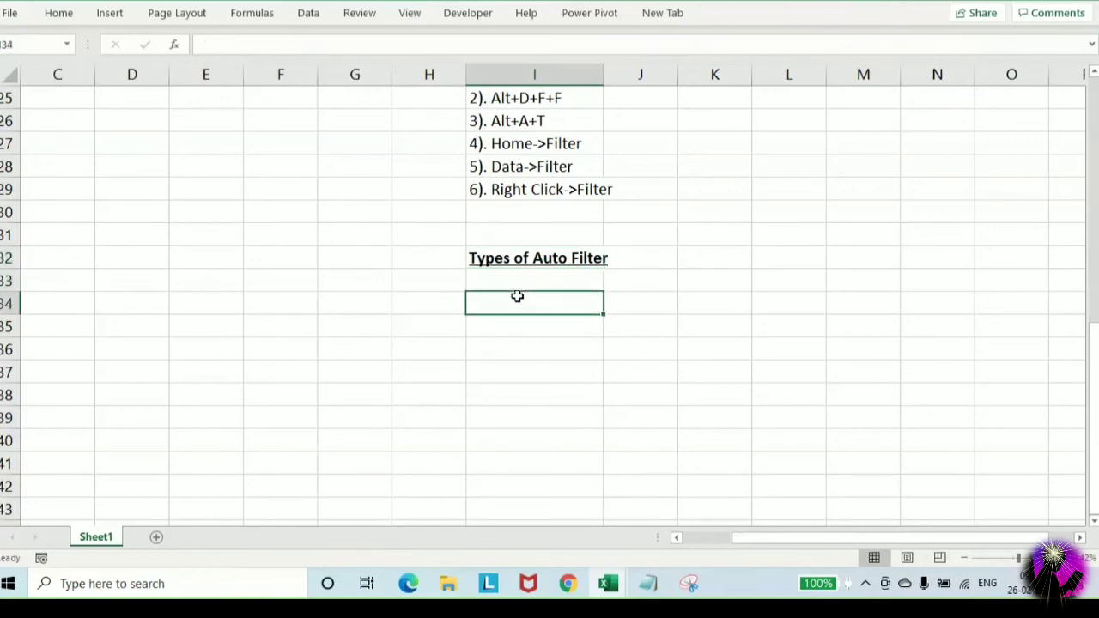
# List "1). Normal Filter" in cell I35 and "2). Custom Filter" in cell I36
pyautogui.press('Down')
pyautogui.write('1). ')
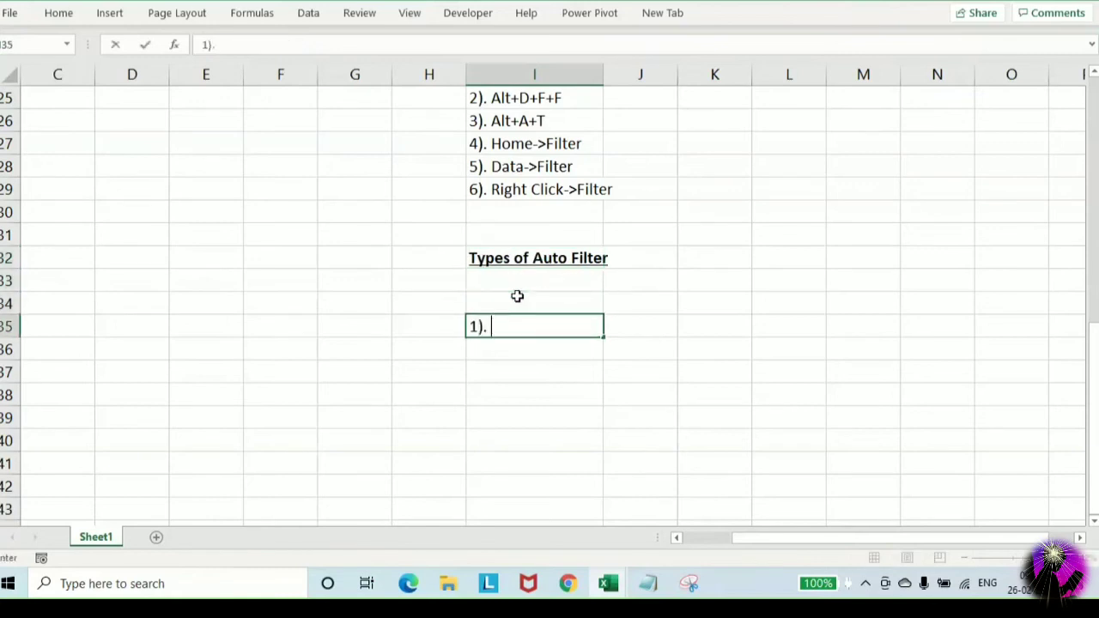
pyautogui.write('No')
pyautogui.press('BackSpace')
pyautogui.write('Normal')
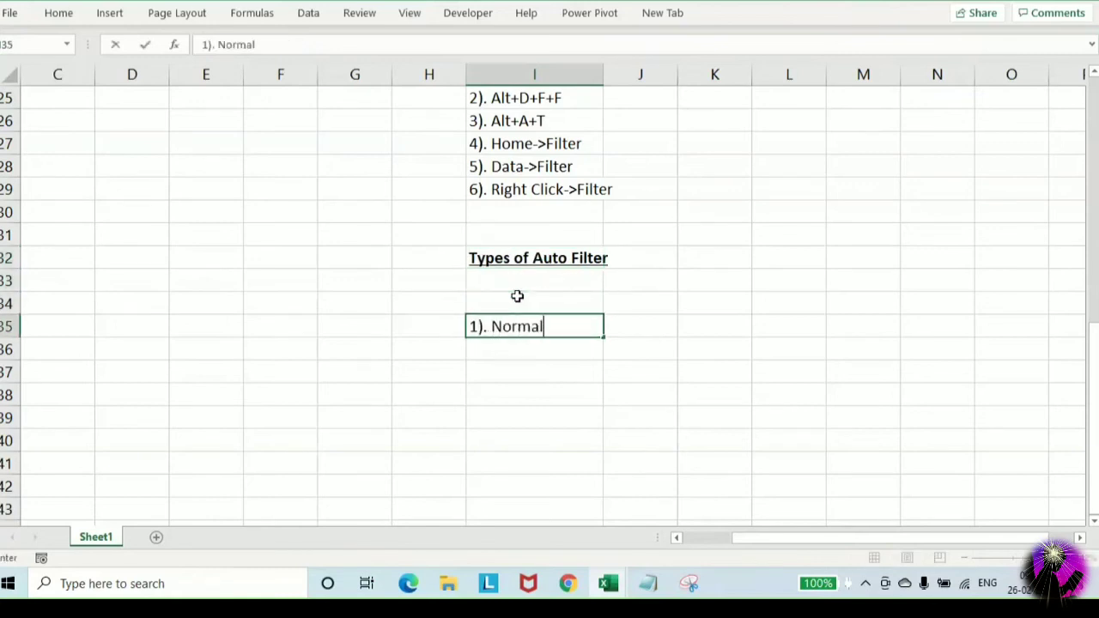
pyautogui.write(' Filter')
pyautogui.press('Return')
pyautogui.write('2')
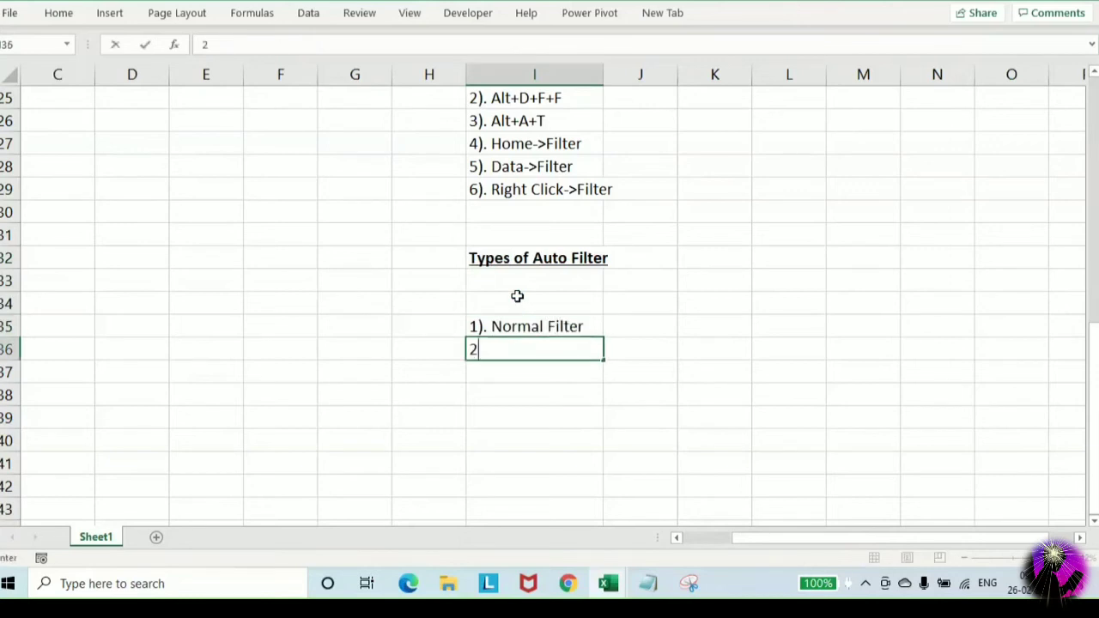
pyautogui.write('). Custom Fil')
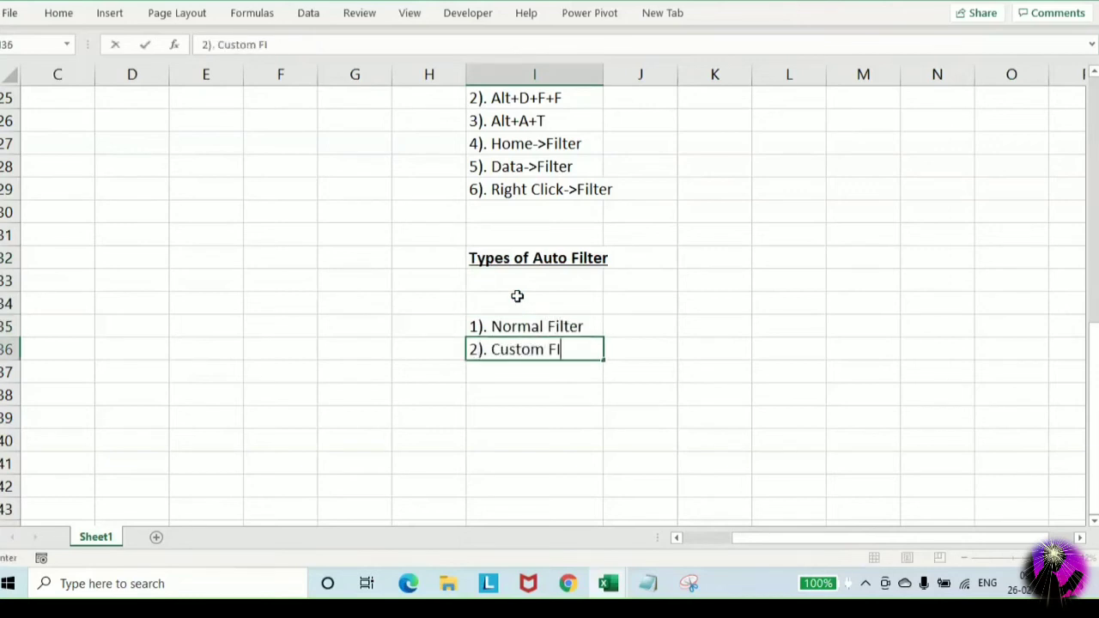
pyautogui.write('ter')
pyautogui.press('Return')
# List "3). Wild Card Filter" in cell I37 and "4). Only Text Fitler" in cell I38
pyautogui.write('3')
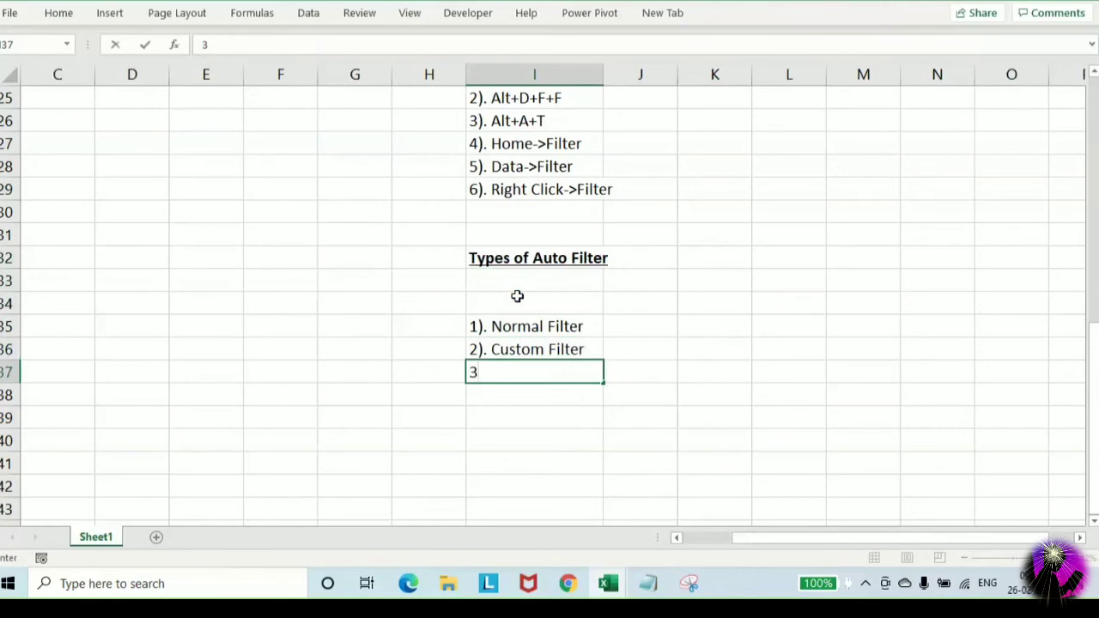
pyautogui.write('). Wild Card')
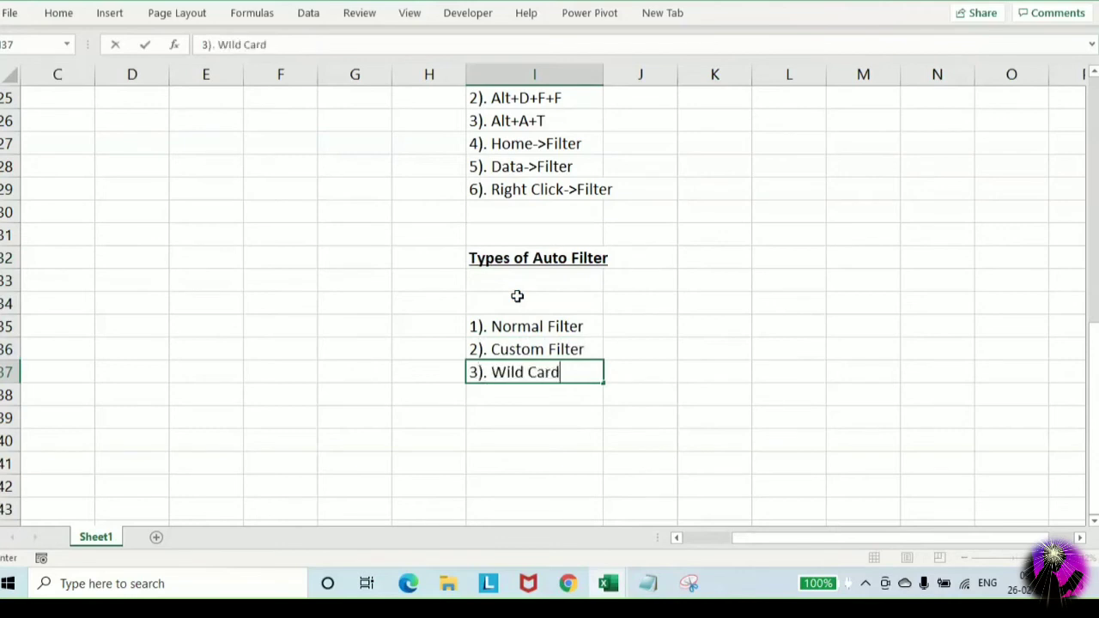
pyautogui.write(' Filter')
pyautogui.press('Return')
pyautogui.write('4')
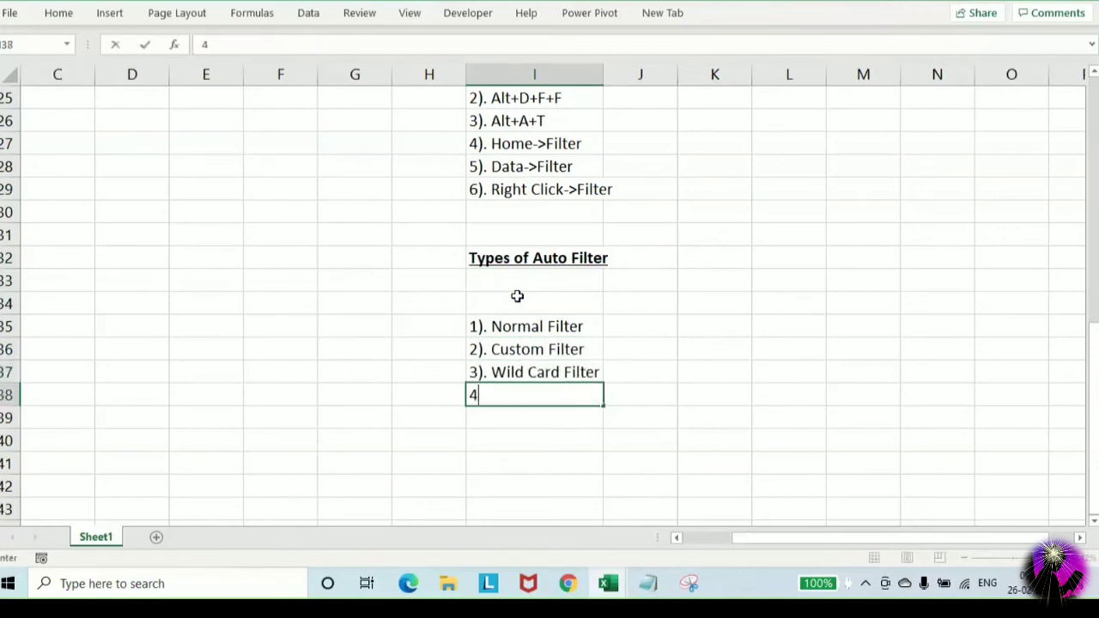
pyautogui.write('). Only Text F')
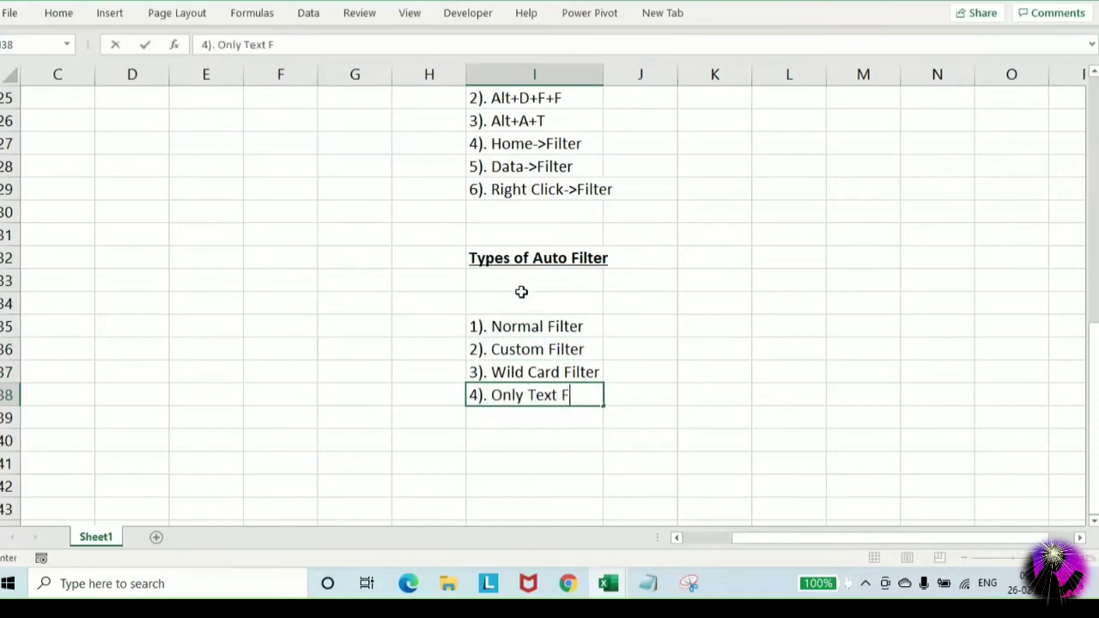
pyautogui.write('itler')
pyautogui.press('Return')
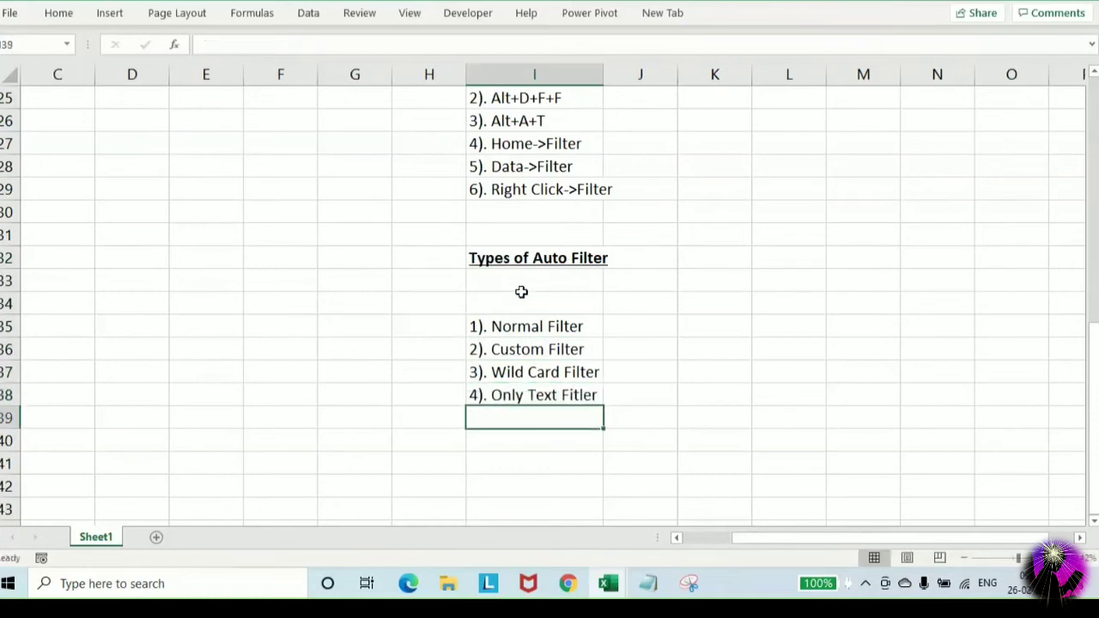
# Add "5). Only Number Filter" to the Auto Filter types in cell I39
pyautogui.write('5). Onl')
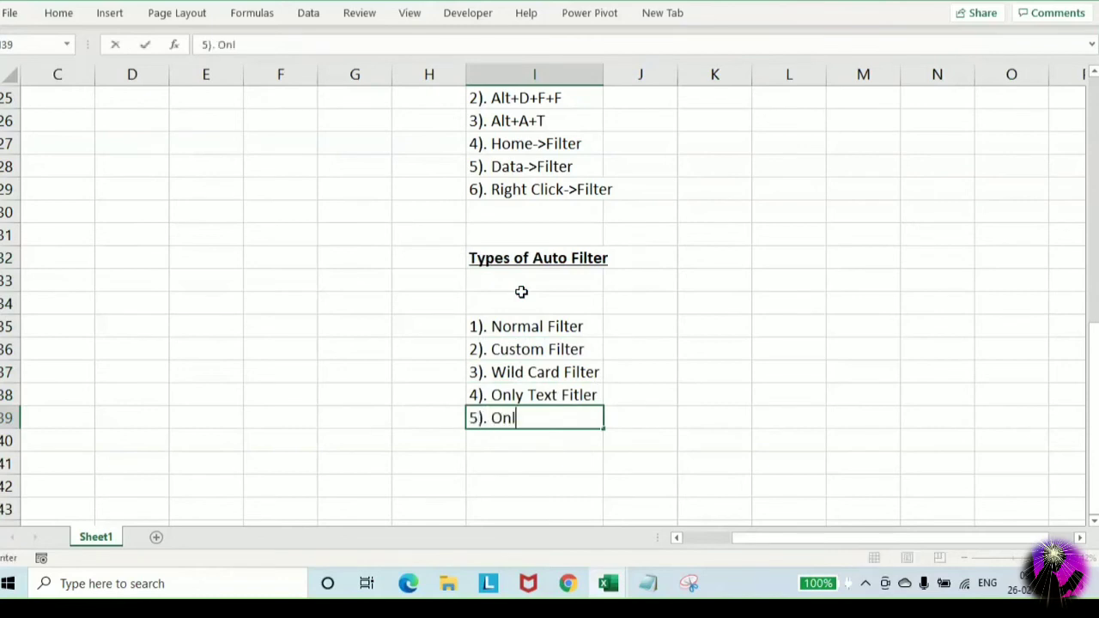
pyautogui.write('y SPl Ch')
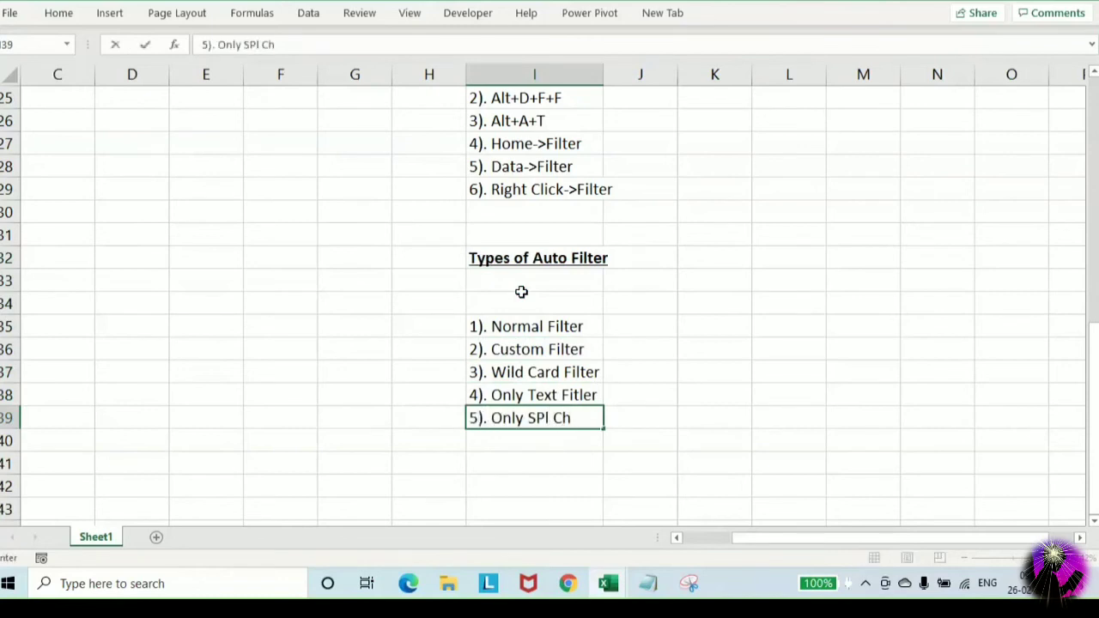
pyautogui.press('BackSpace')
pyautogui.press('BackSpace')
pyautogui.press('BackSpace')
pyautogui.press('BackSpace')
pyautogui.press('BackSpace')
pyautogui.press('BackSpace')
pyautogui.write('Number Filter')
pyautogui.press('Return')
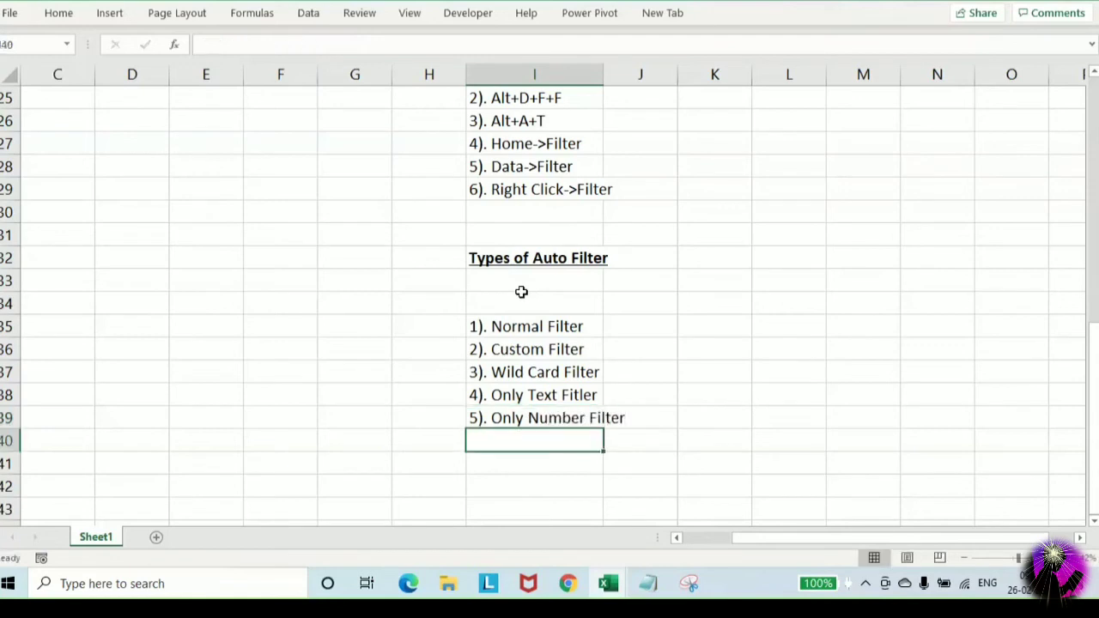
# Add "6). Only SplCht Filter" to the Auto Filter types in cell I40
pyautogui.write('6). Only ')
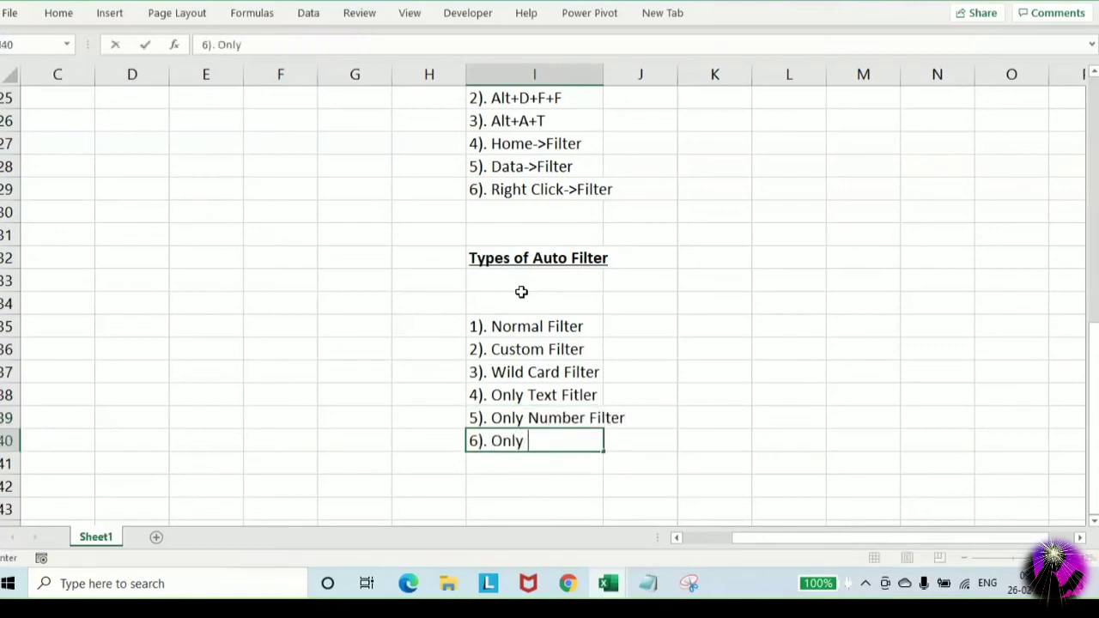
pyautogui.write('SplCht')
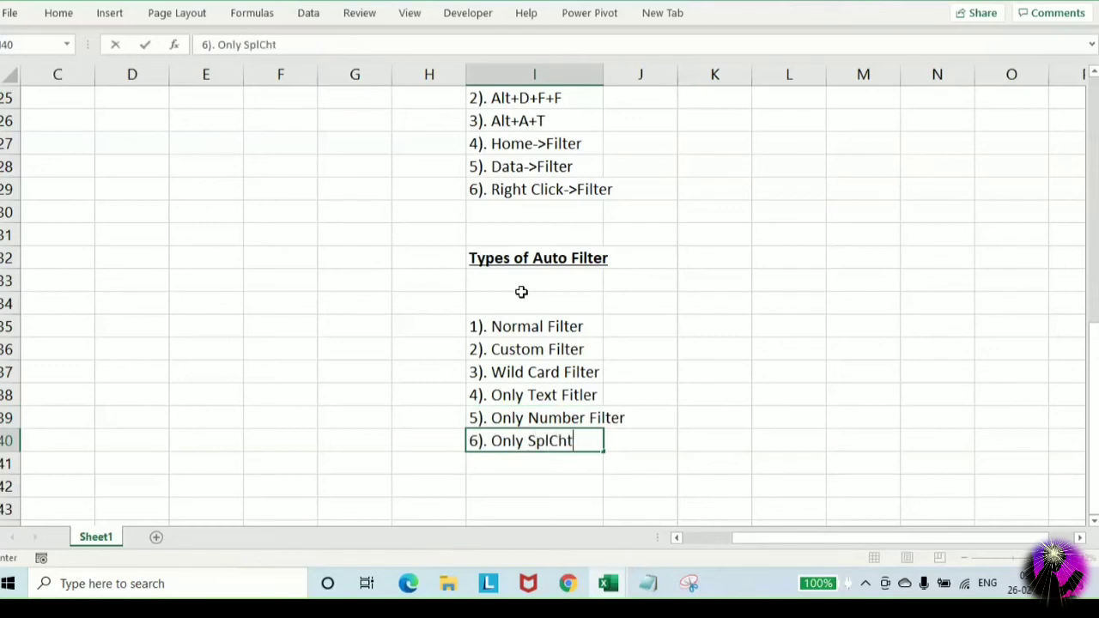
pyautogui.write(' Filter')
pyautogui.press('Return')
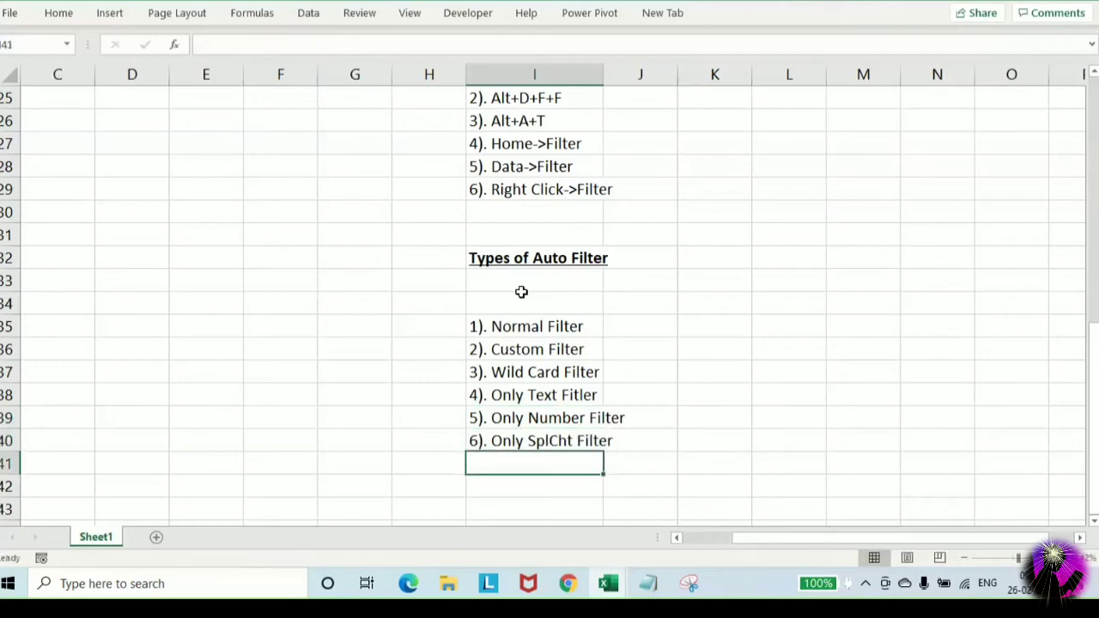
# Add "7). Color Filter" to the Auto Filter types in cell I41
pyautogui.write('7). O')
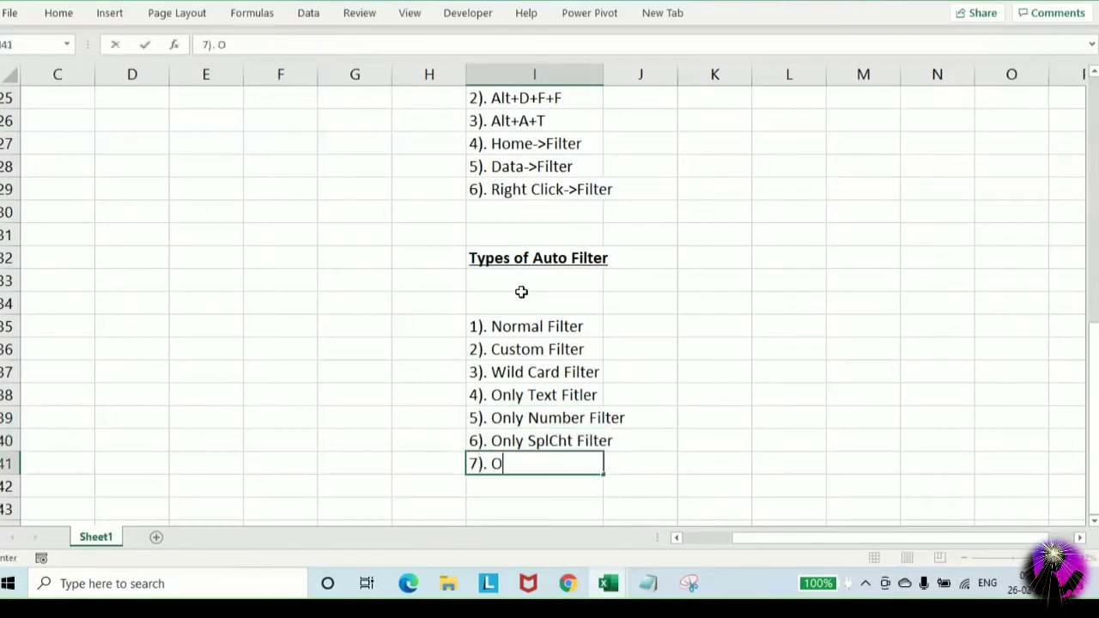
pyautogui.write('nly')
pyautogui.press('BackSpace')
pyautogui.press('BackSpace')
pyautogui.press('BackSpace')
pyautogui.press('BackSpace')
pyautogui.press('BackSpace')
pyautogui.write('Color Filter')
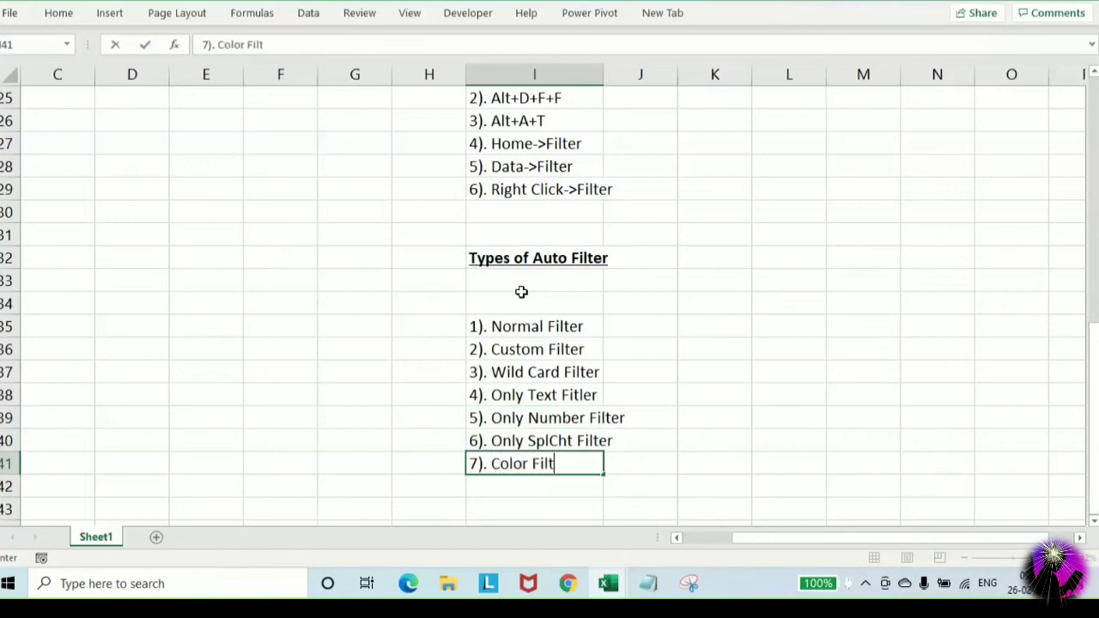
pyautogui.press('Return')
pyautogui.write('8).')
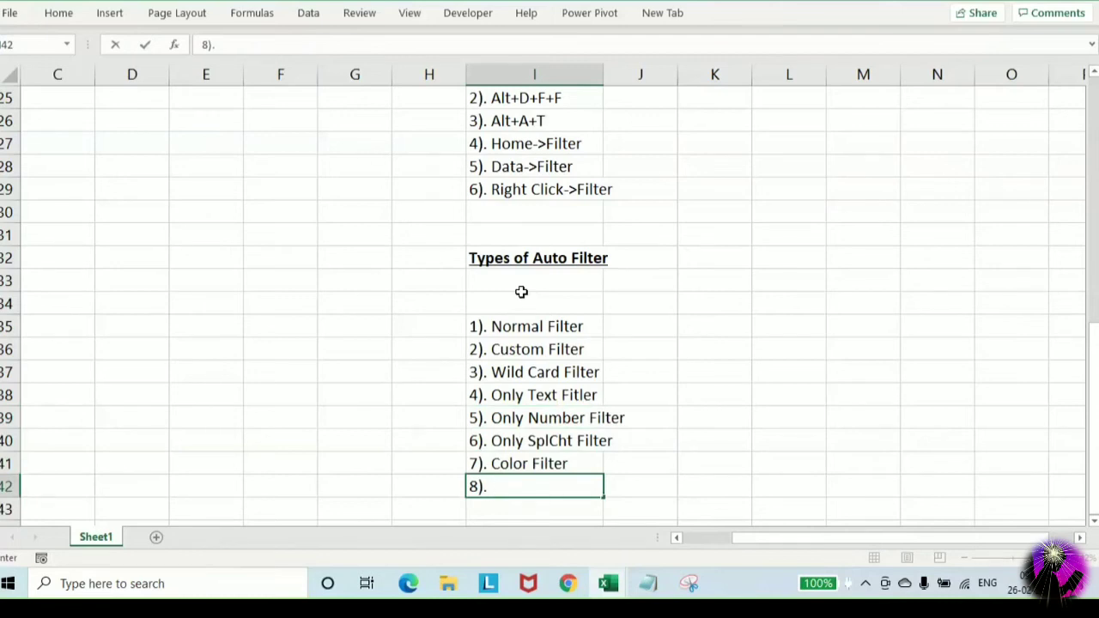
pyautogui.press('BackSpace')
pyautogui.press('BackSpace')
pyautogui.press('BackSpace')
pyautogui.press('BackSpace')
pyautogui.write('\\')
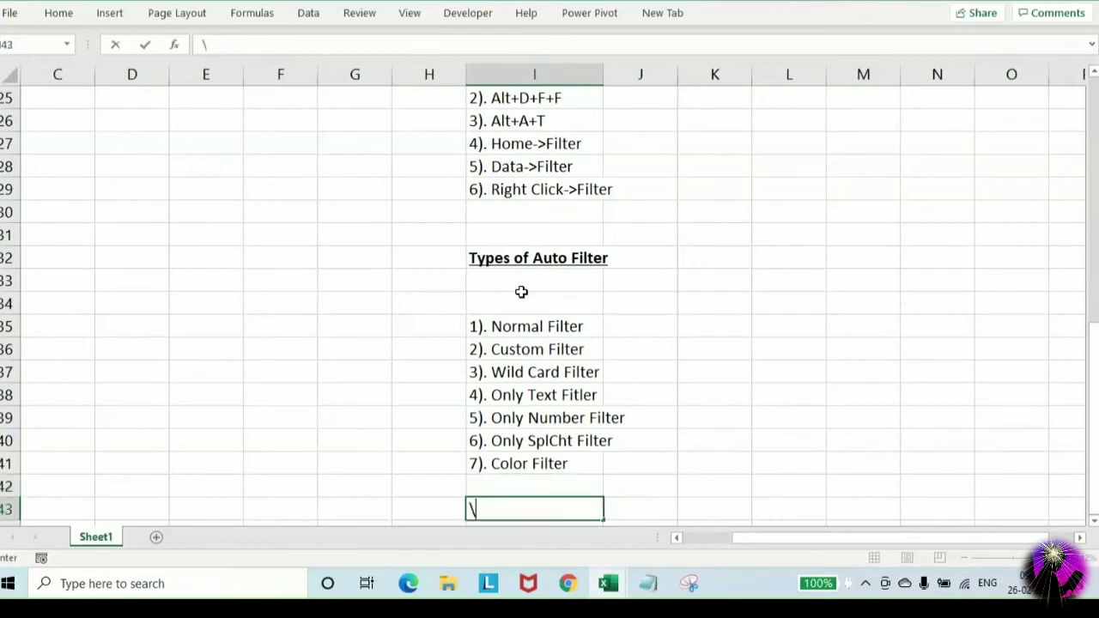
pyautogui.press('Escape')
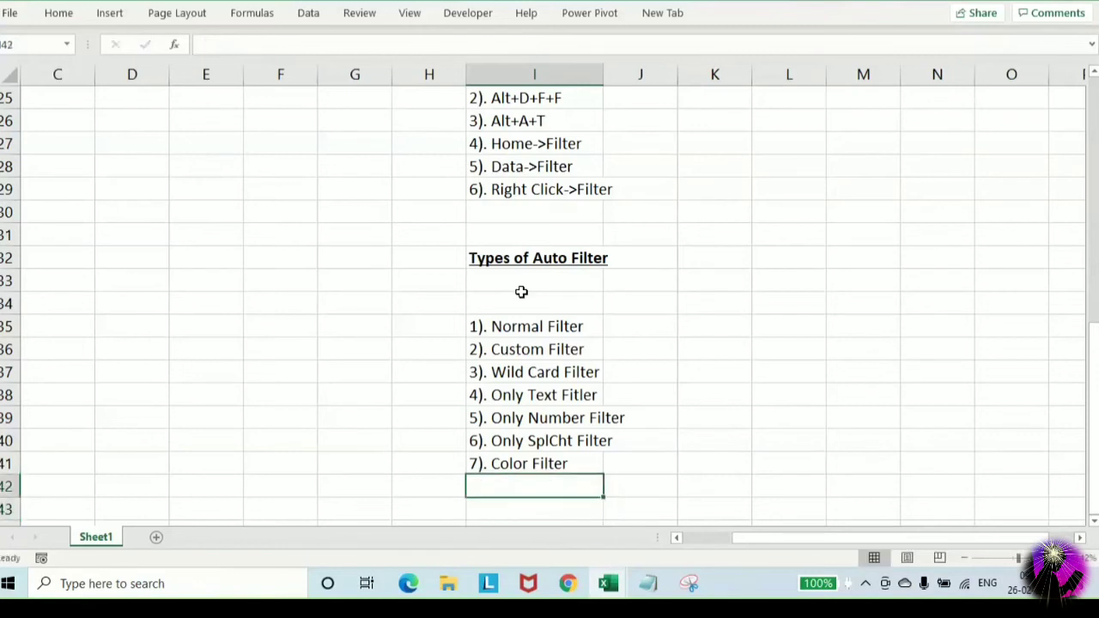
# Enter "Interview Question" in cell I42 and "Home Task" in cell I44
pyautogui.write('Interview Q')
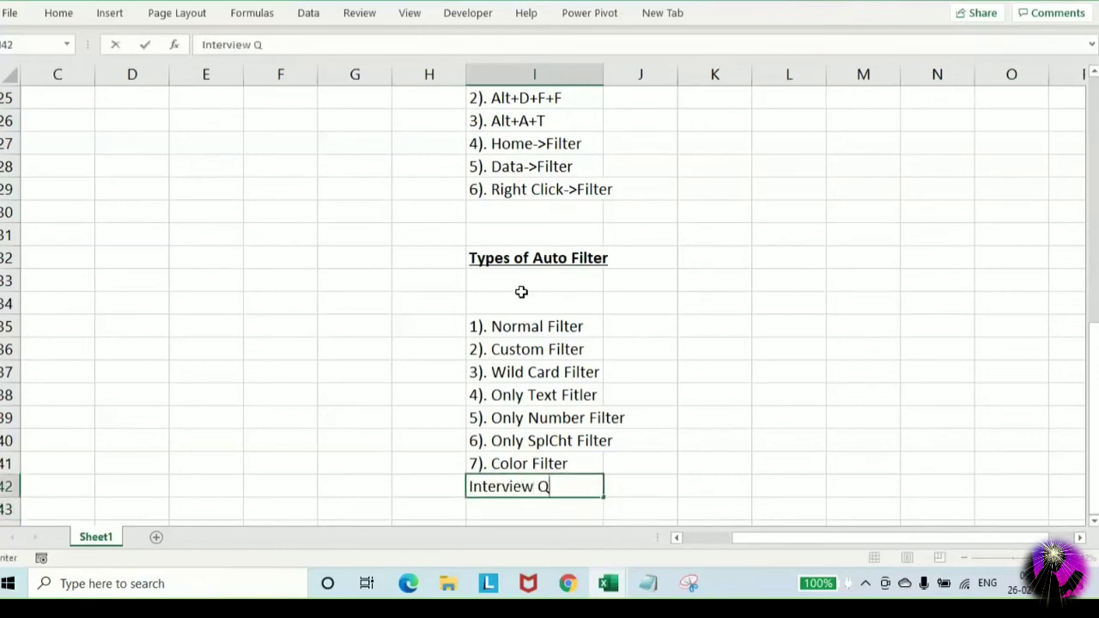
pyautogui.write('uestion')
pyautogui.press('Return')
pyautogui.press('Return')
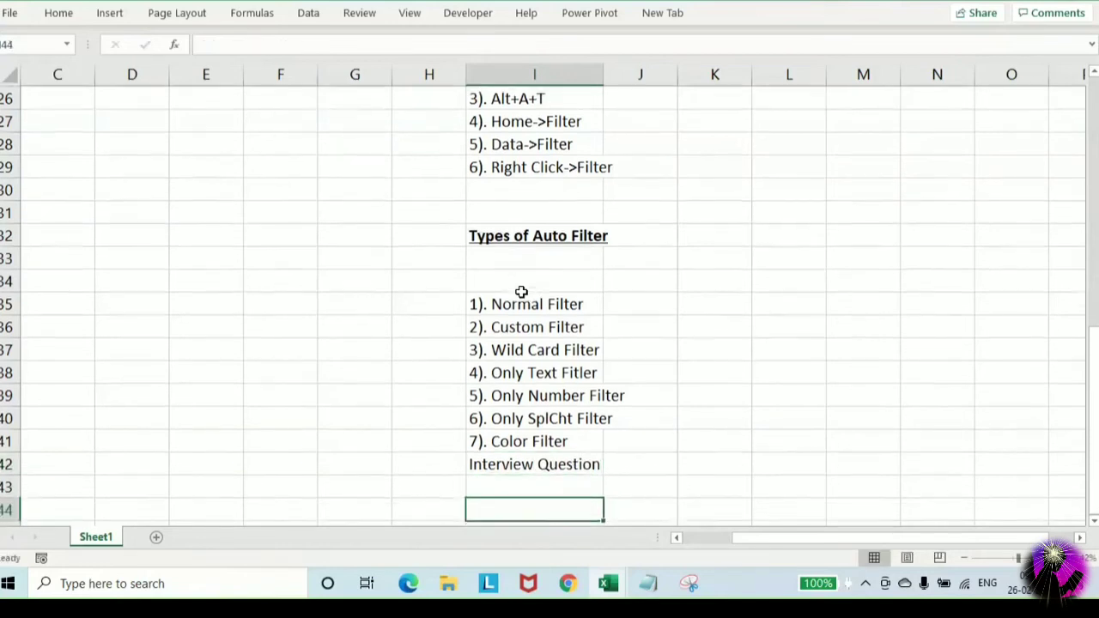
pyautogui.scroll(-2, 521, 292)
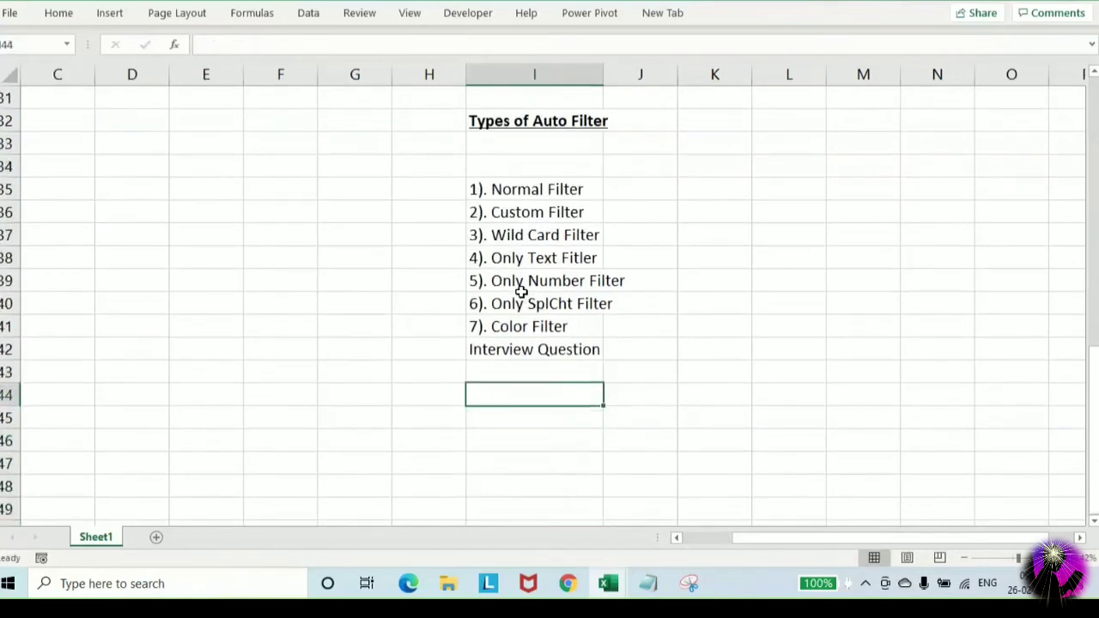
pyautogui.write('Home Task')
pyautogui.press('Return')
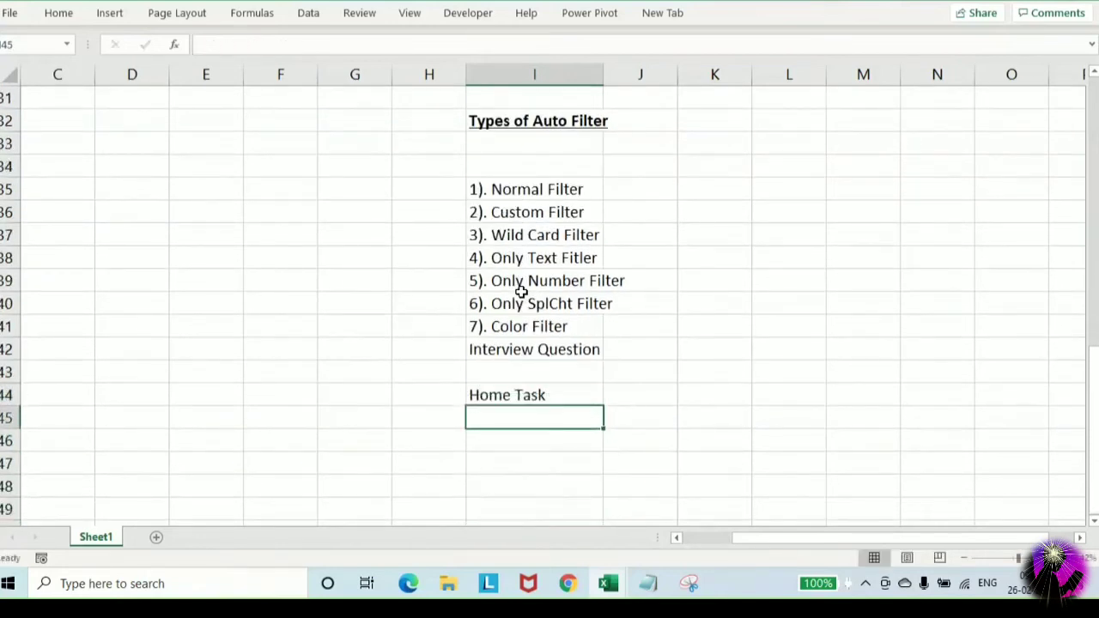
# Enter "(22 types of Filter)" in cell I45 and make it bold and underlined
pyautogui.write('(22 ')
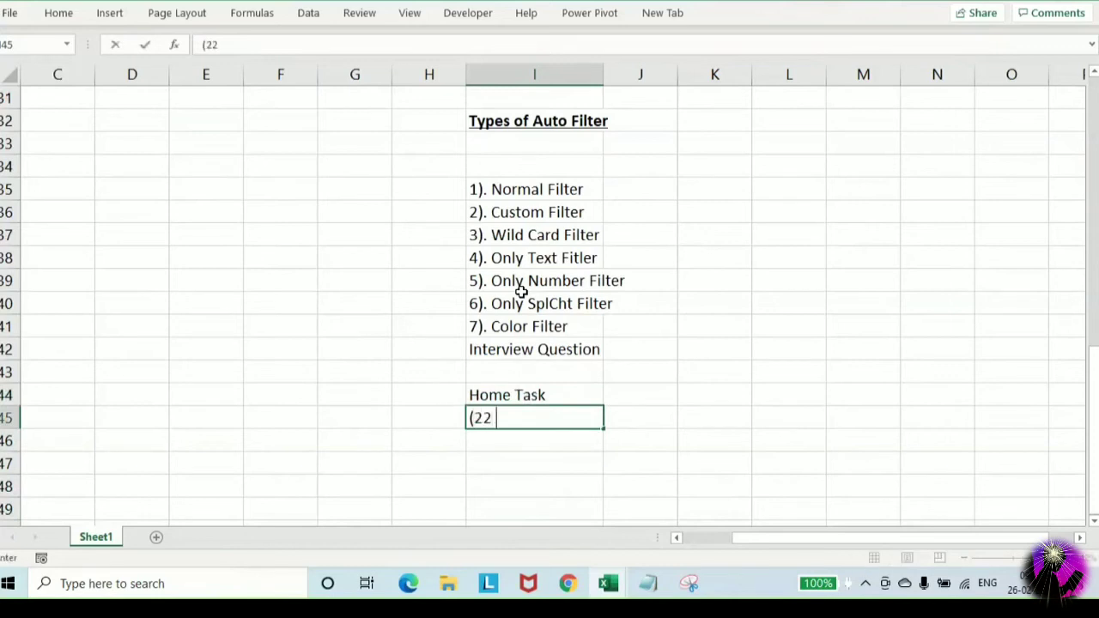
pyautogui.write('types of Filt')
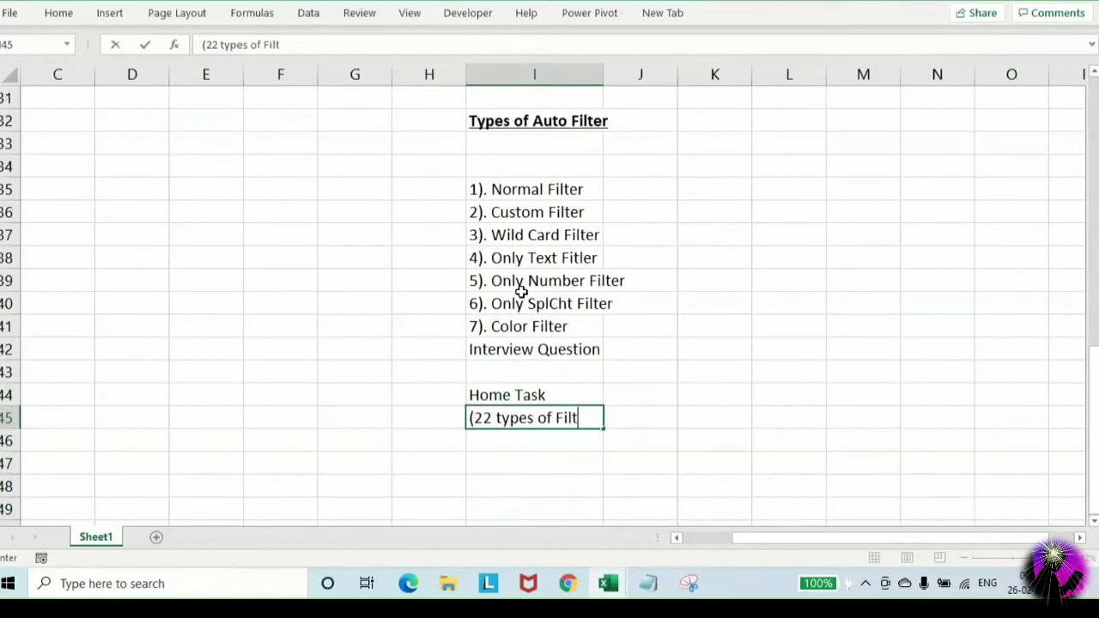
pyautogui.write('er)')
pyautogui.press('Return')
pyautogui.press('Up')
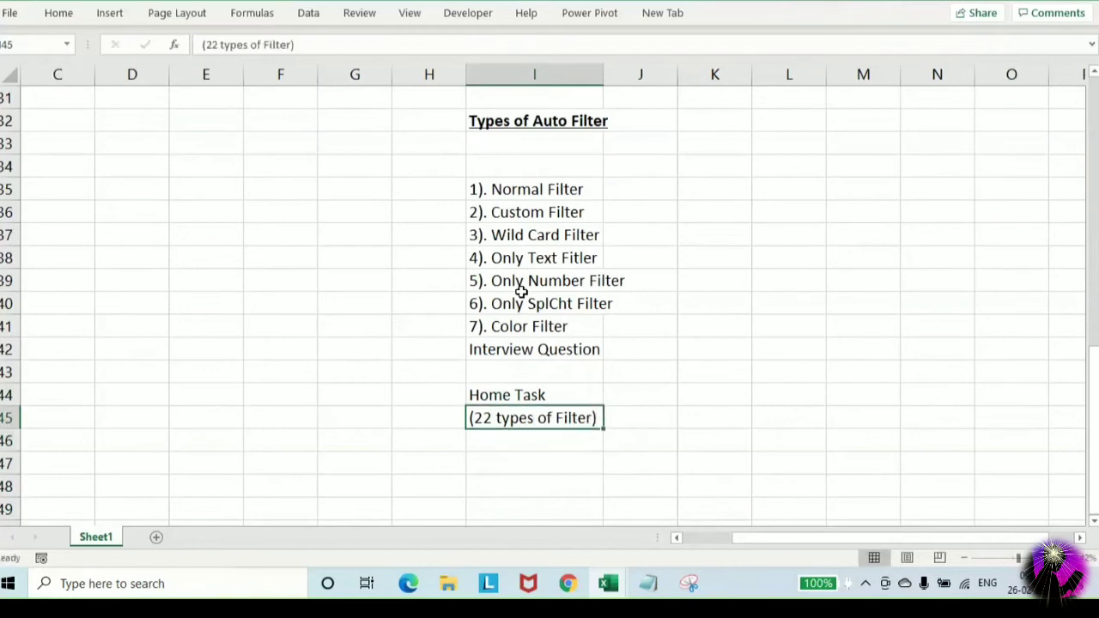
pyautogui.hotkey('ctrl', 'b')
pyautogui.hotkey('ctrl', 'u')
pyautogui.press('Up')
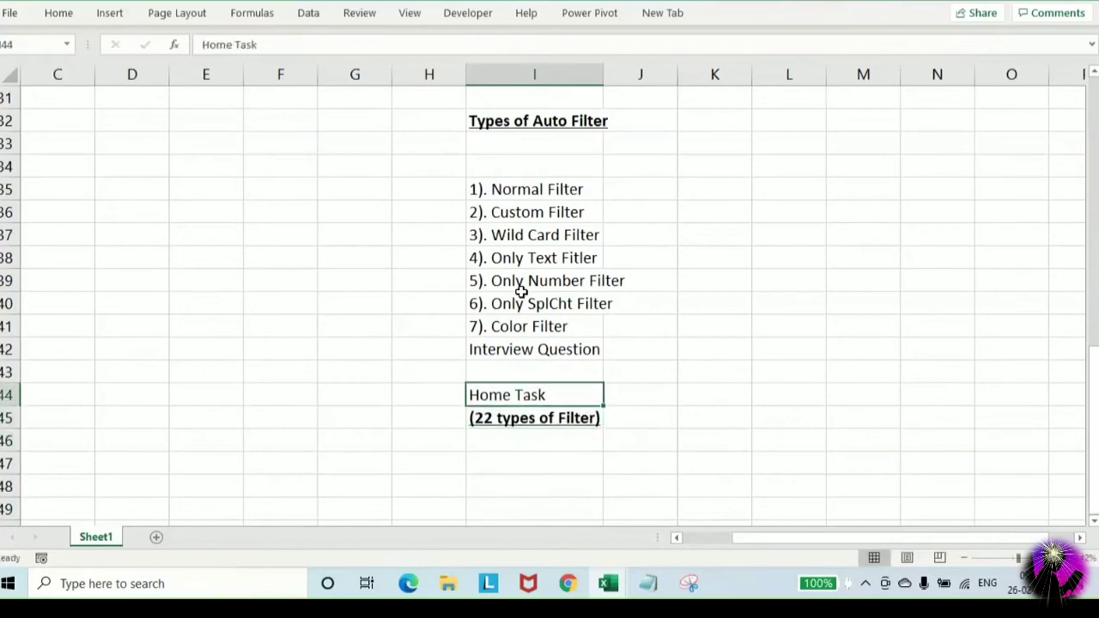
# Review the filter notes in column I from the FILTER title down to the list of Auto Filter types
pyautogui.press('Up')
pyautogui.press('Up')
pyautogui.press('Up')
pyautogui.press('Up')
pyautogui.press('Up')
pyautogui.press('Up')
pyautogui.press('Up')
pyautogui.press('Up')
pyautogui.press('Up')
pyautogui.press('Up')
pyautogui.press('Up')
pyautogui.press('Up')
pyautogui.press('Up')
pyautogui.press('Up')
pyautogui.press('Up')
pyautogui.press('Up')
pyautogui.press('Up')
pyautogui.press('Up')
pyautogui.press('Up')
pyautogui.press('Up')
pyautogui.press('Up')
pyautogui.press('Up')
pyautogui.press('Up')
pyautogui.press('Up')
pyautogui.press('Up')
pyautogui.press('Up')
pyautogui.press('Up')
pyautogui.press('Up')
pyautogui.press('Up')
pyautogui.press('Up')
pyautogui.press('Up')
pyautogui.press('Up')
pyautogui.press('Up')
pyautogui.press('Up')
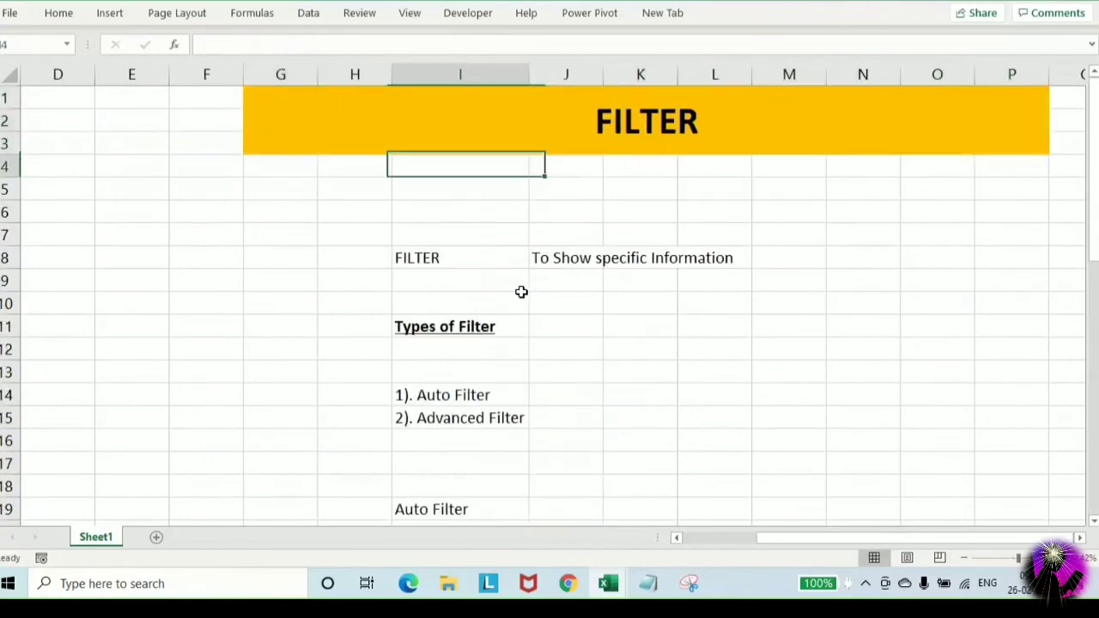
pyautogui.click(522, 292)
pyautogui.press('Down')
pyautogui.press('Down')
pyautogui.press('Down')
pyautogui.press('Down')
pyautogui.press('Down')
pyautogui.press('Down')
pyautogui.press('Down')
pyautogui.press('Down')
pyautogui.press('Down')
pyautogui.press('Down')
pyautogui.press('Down')
pyautogui.press('Down')
pyautogui.press('Down')
pyautogui.press('Down')
pyautogui.press('Down')
pyautogui.press('Down')
pyautogui.press('Down')
pyautogui.press('Down')
pyautogui.press('Down')
pyautogui.press('Down')
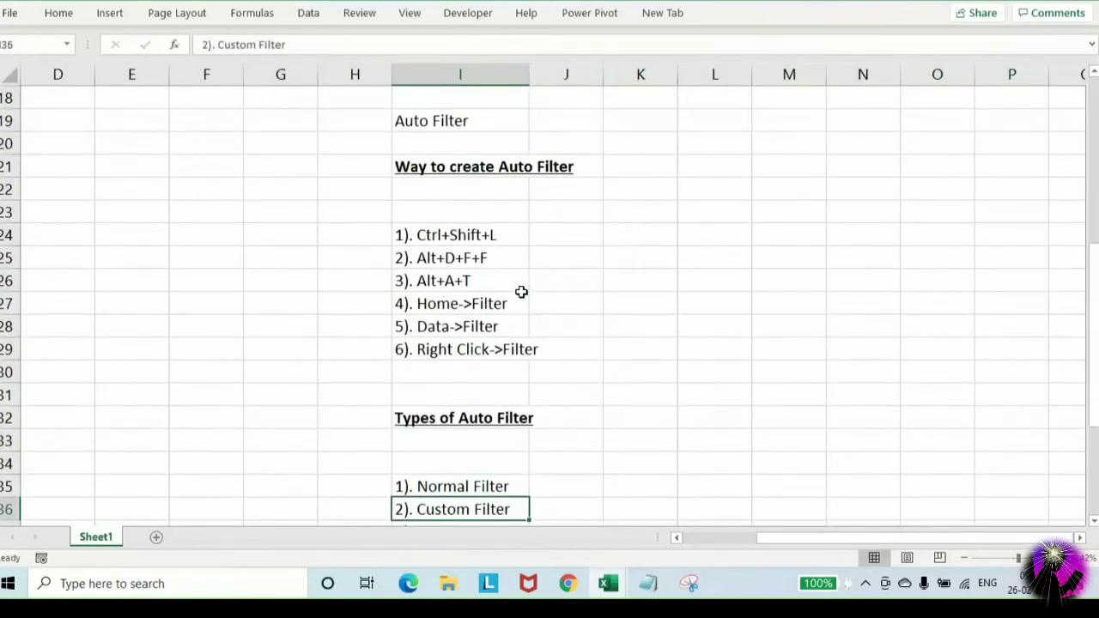
pyautogui.scroll(-2, 495, 338)
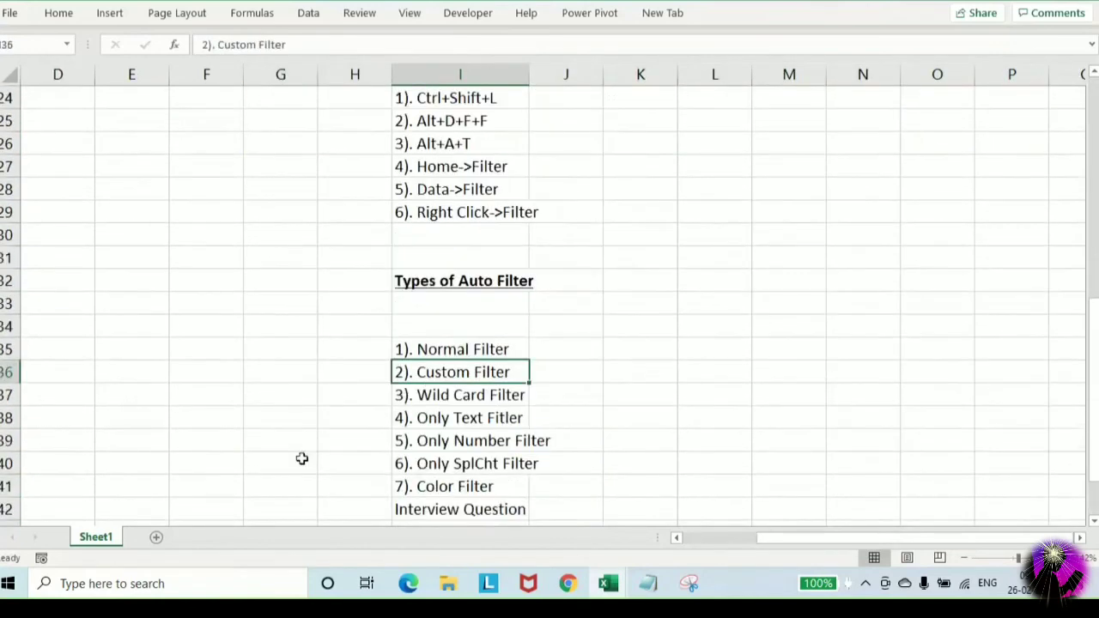
# Rename the notes worksheet Sheet1 as "SummarySheet"
pyautogui.rightClick(95, 536)
pyautogui.click(155, 355)
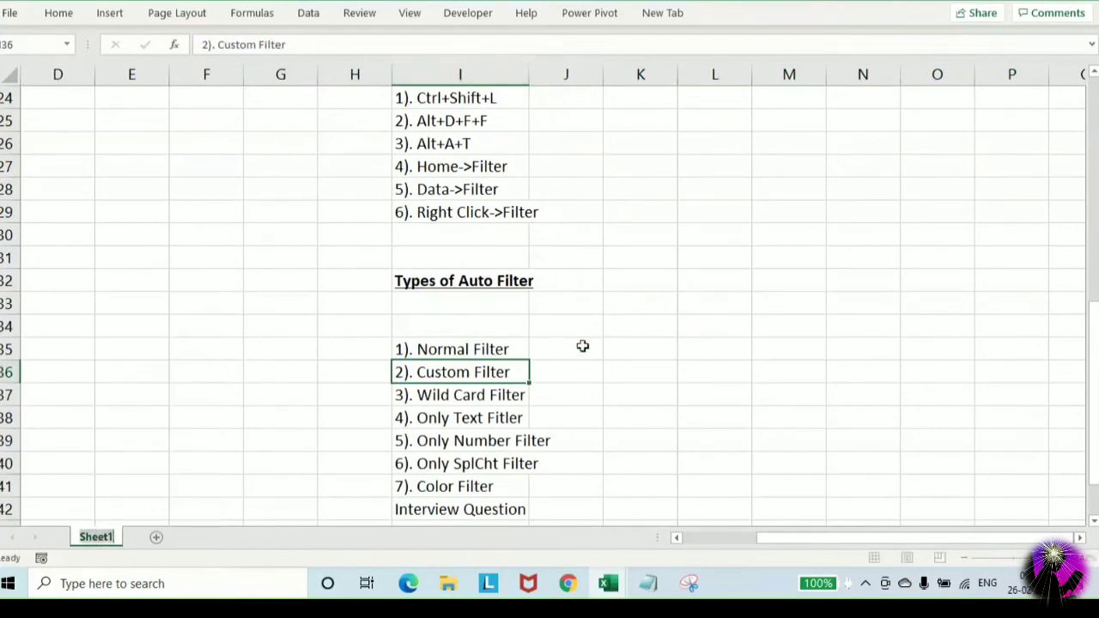
pyautogui.write('SummarySheet')
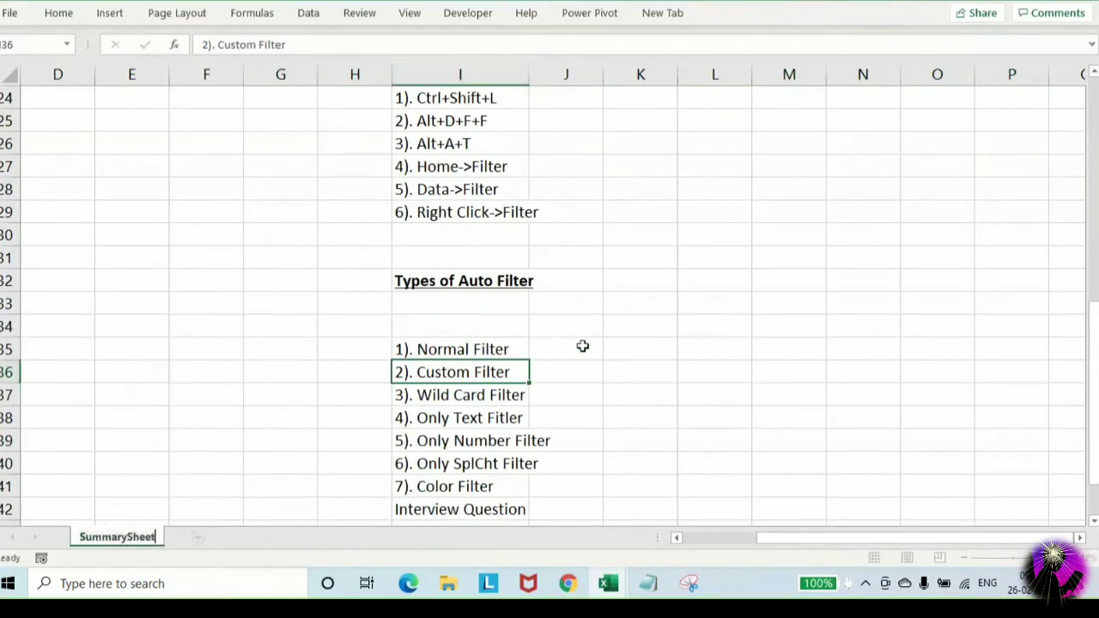
pyautogui.press('Return')
pyautogui.click(291, 393)
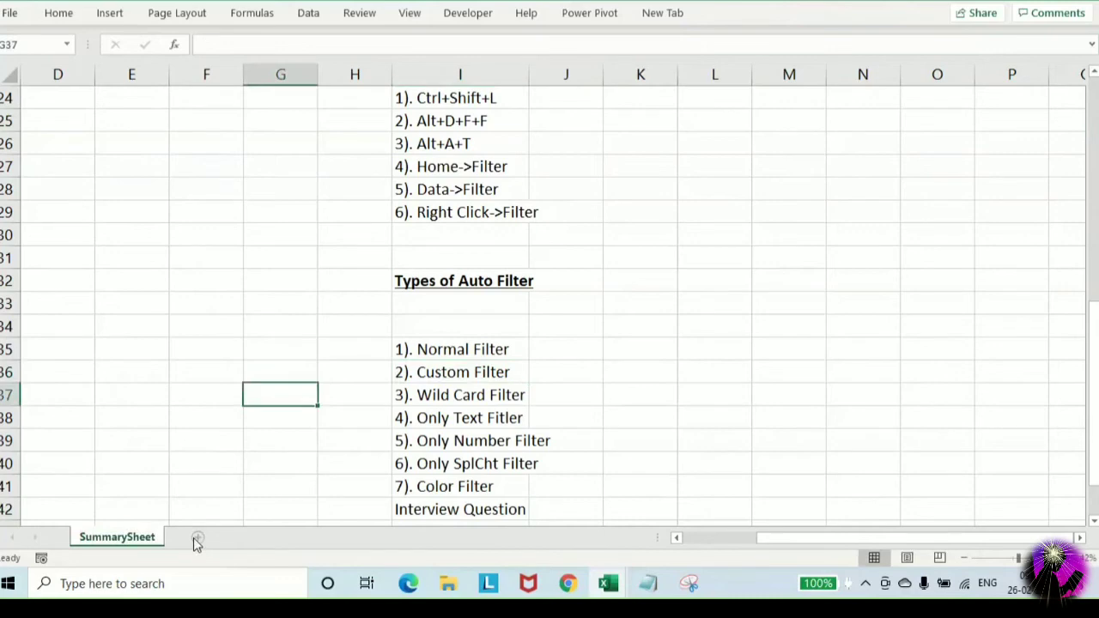
# Add a new worksheet after SummarySheet and name it "NOrmal Filter"
pyautogui.click(197, 538)
pyautogui.rightClick(193, 537)
pyautogui.click(290, 362)
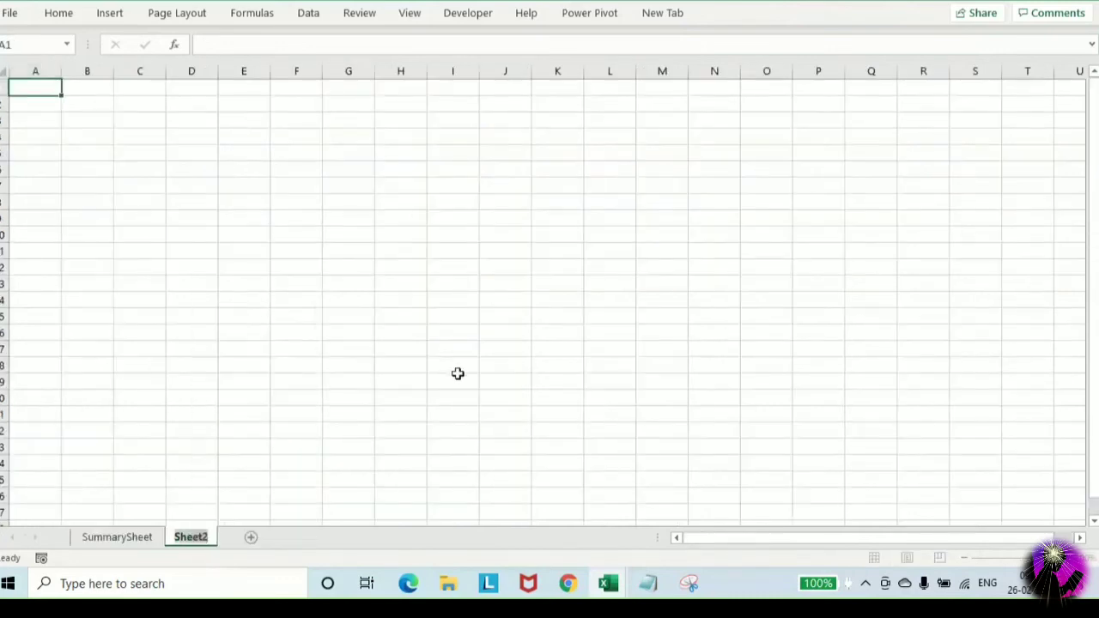
pyautogui.write('NOrmal Filt')
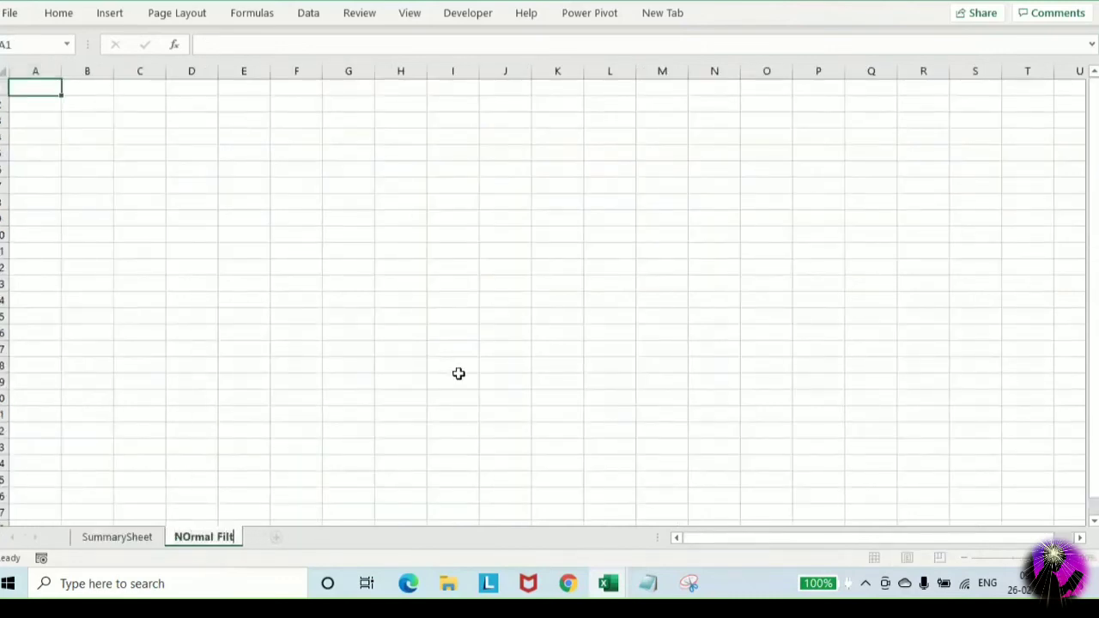
pyautogui.write('er')
pyautogui.click(157, 333)
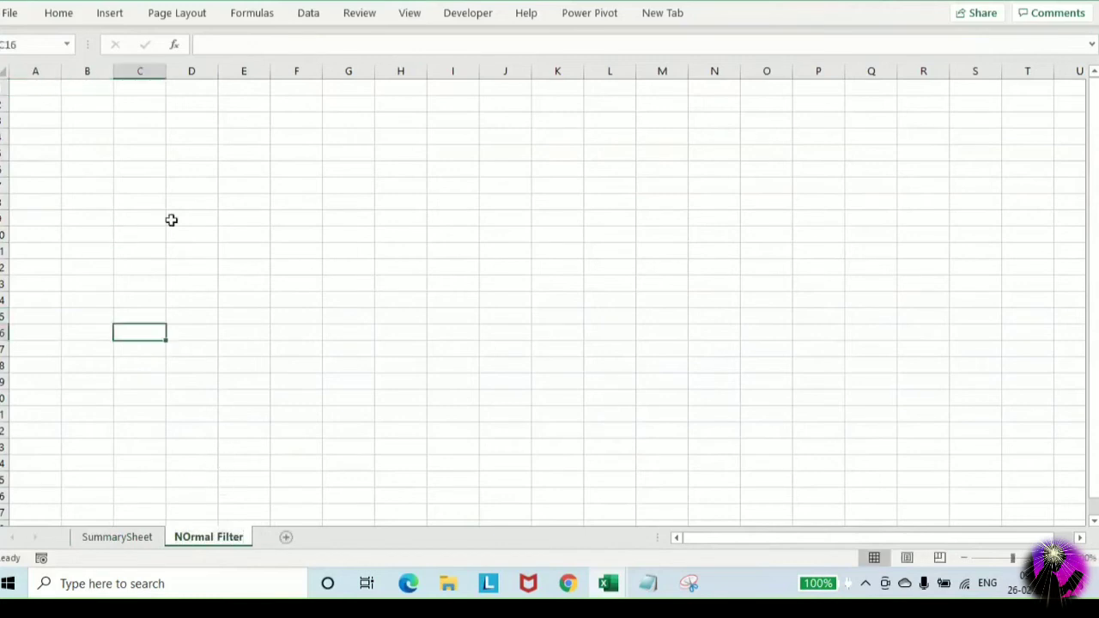
pyautogui.click(1016, 559)
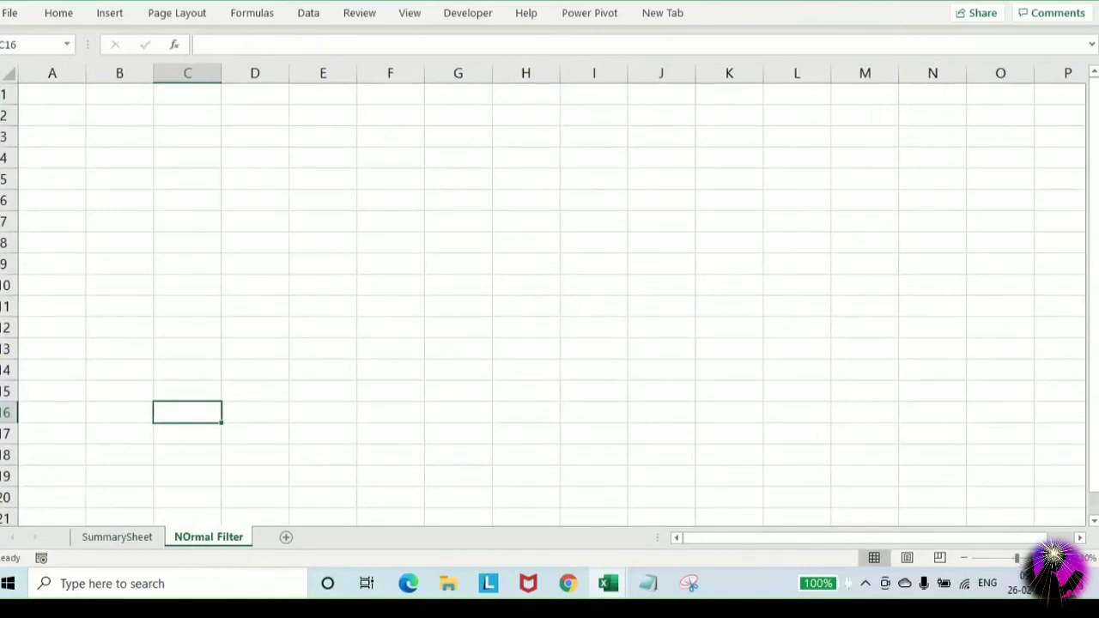
pyautogui.click(626, 45)
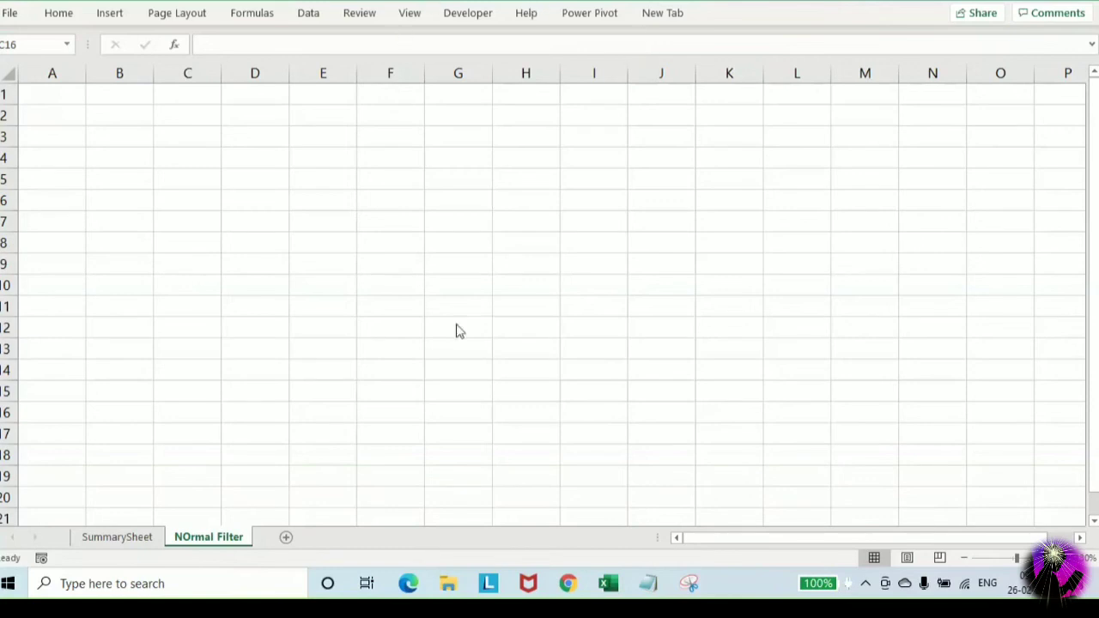
# Copy the Region through Grand_Total data from the RawData1.xls workbook into the NOrmal Filter sheet starting at cell A1
pyautogui.click(517, 244)
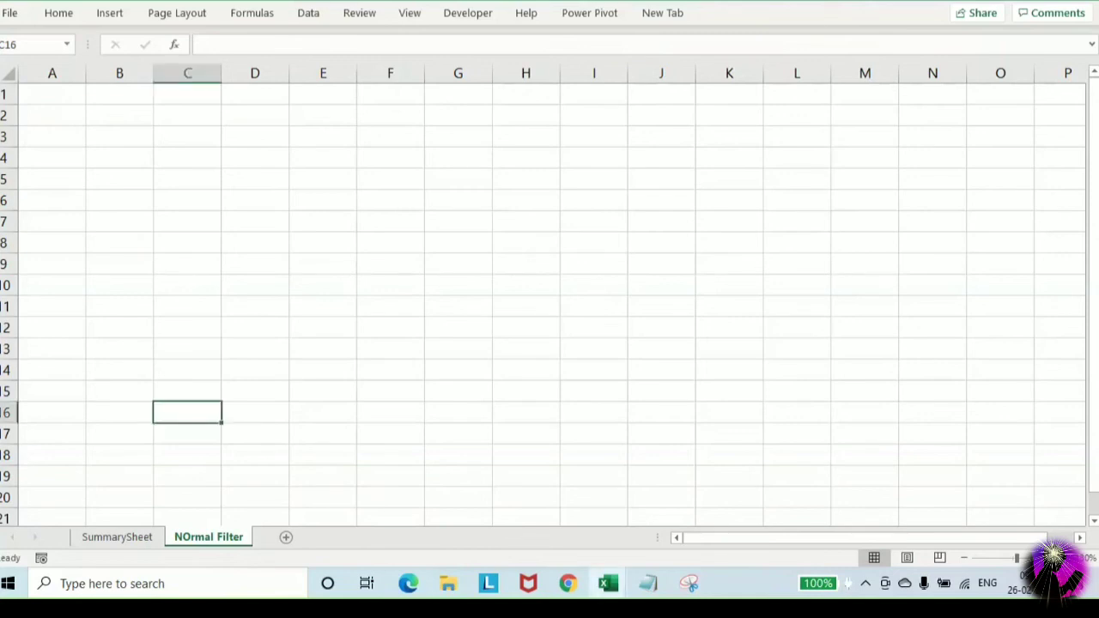
pyautogui.click(80, 98)
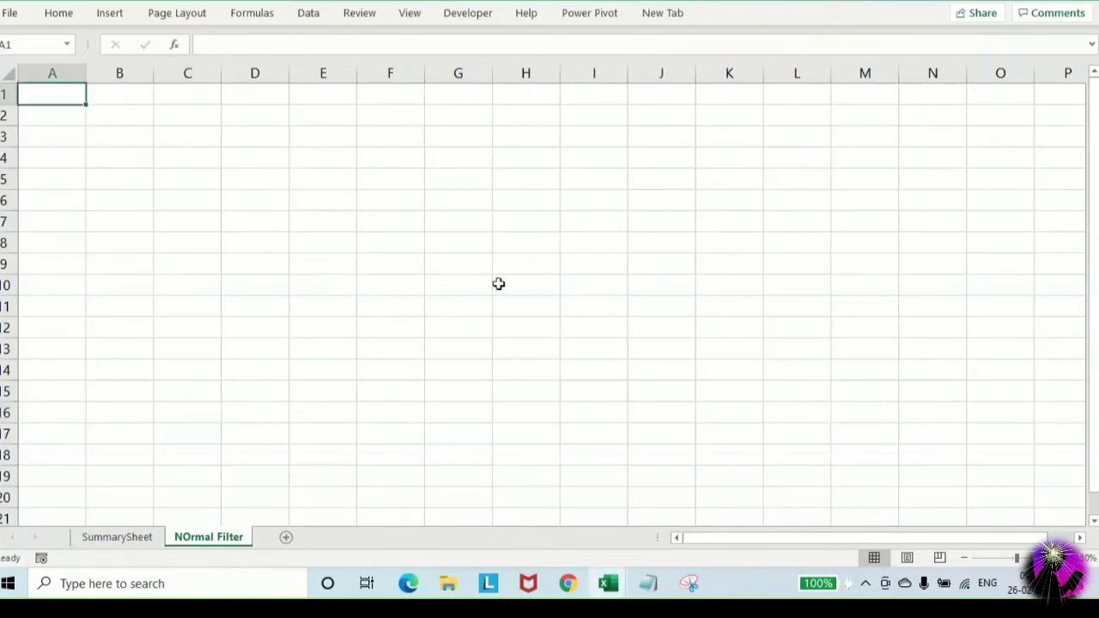
pyautogui.click(615, 584)
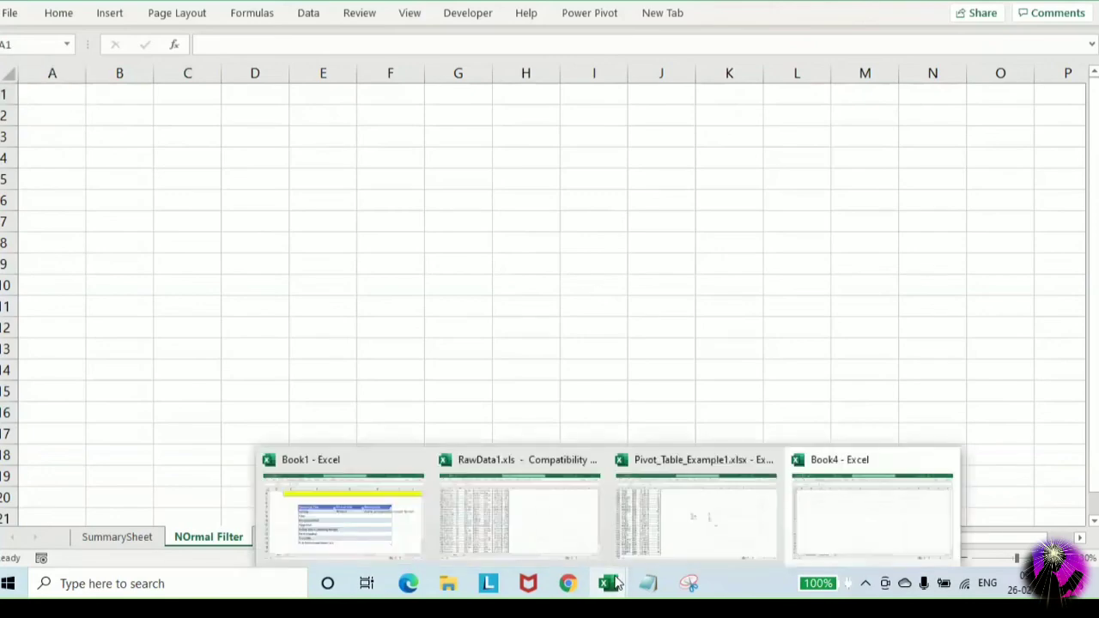
pyautogui.click(535, 504)
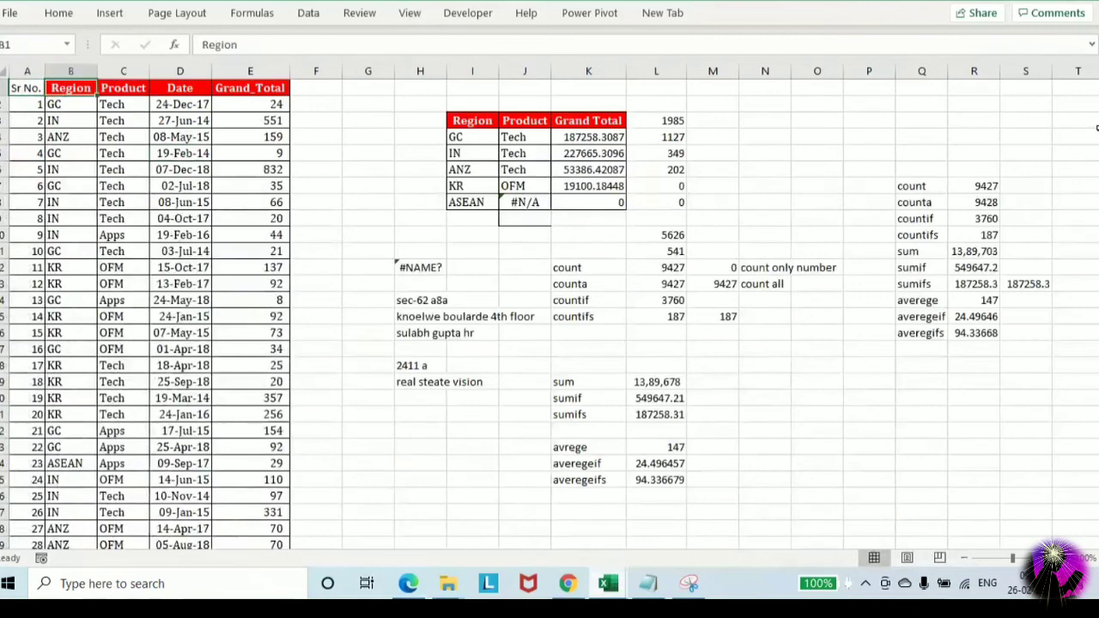
pyautogui.hotkey('ctrl', 'shift', 'Right')
pyautogui.hotkey('ctrl', 'shift', 'Down')
pyautogui.hotkey('ctrl', 'c')
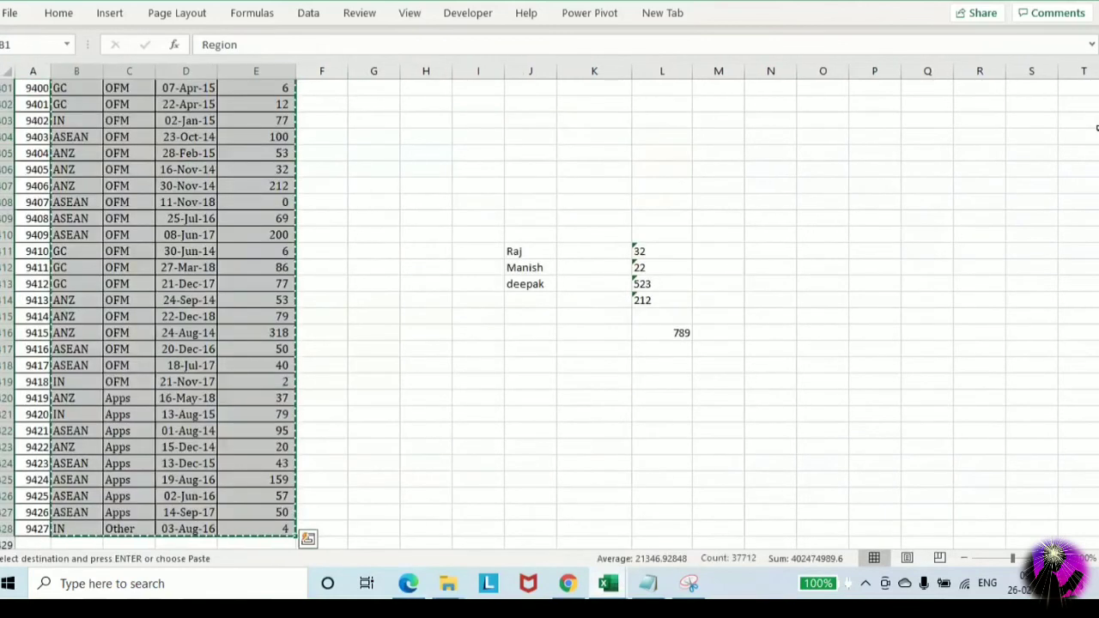
pyautogui.hotkey('alt', 'Tab')
pyautogui.hotkey('ctrl', 'v')
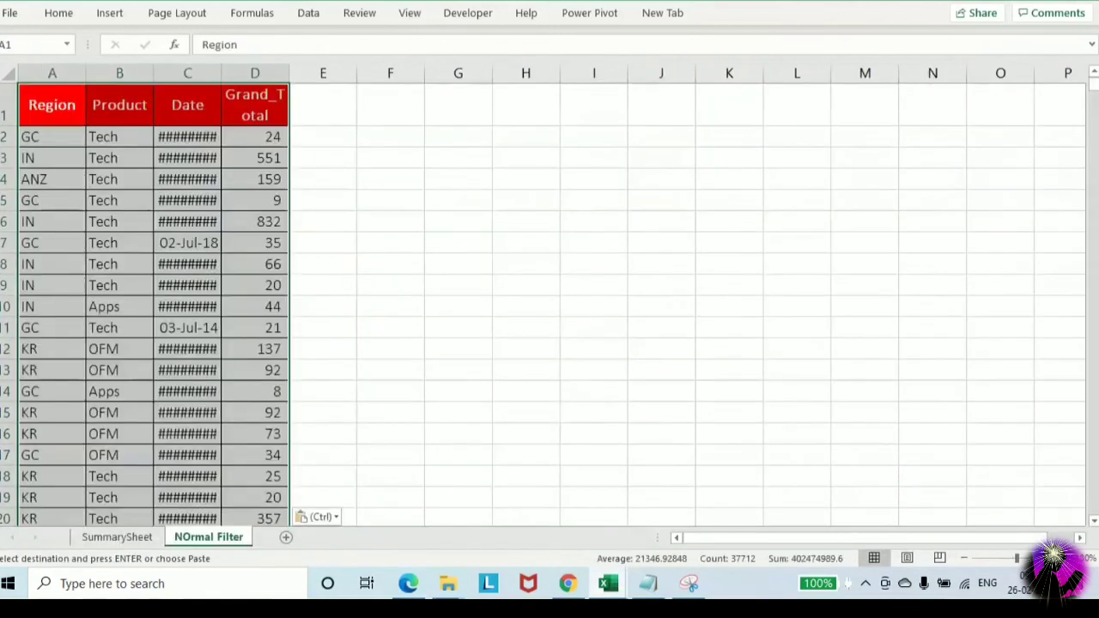
pyautogui.click(671, 182)
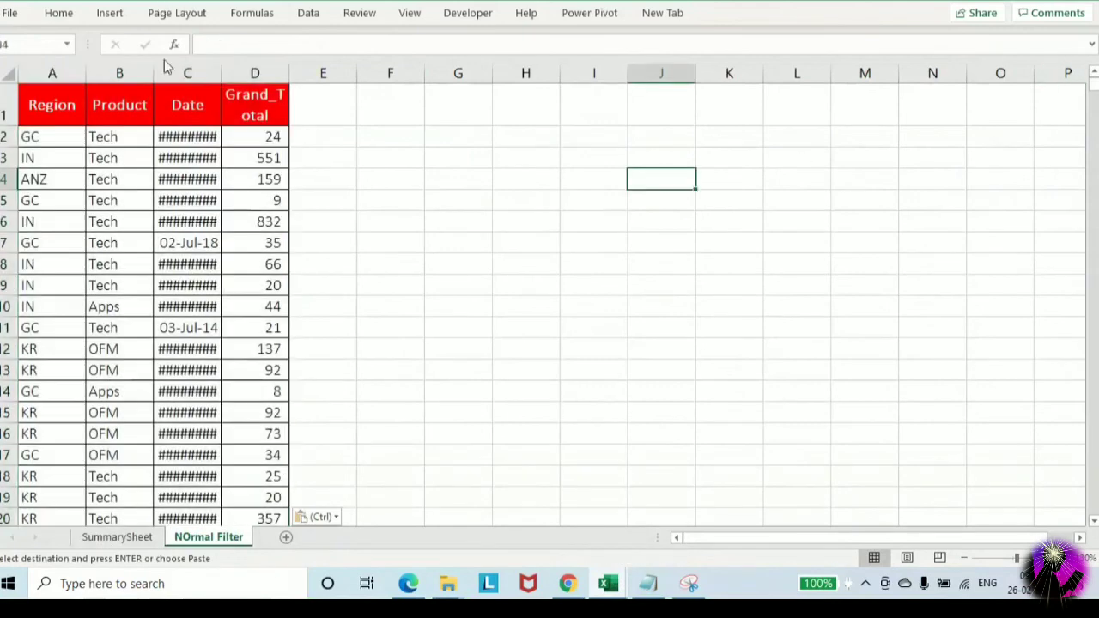
# Adjust the widths of columns A to D so the dates fit fully and the Grand_Total header fits on one line
pyautogui.moveTo(216, 72); pyautogui.dragTo(280, 73)
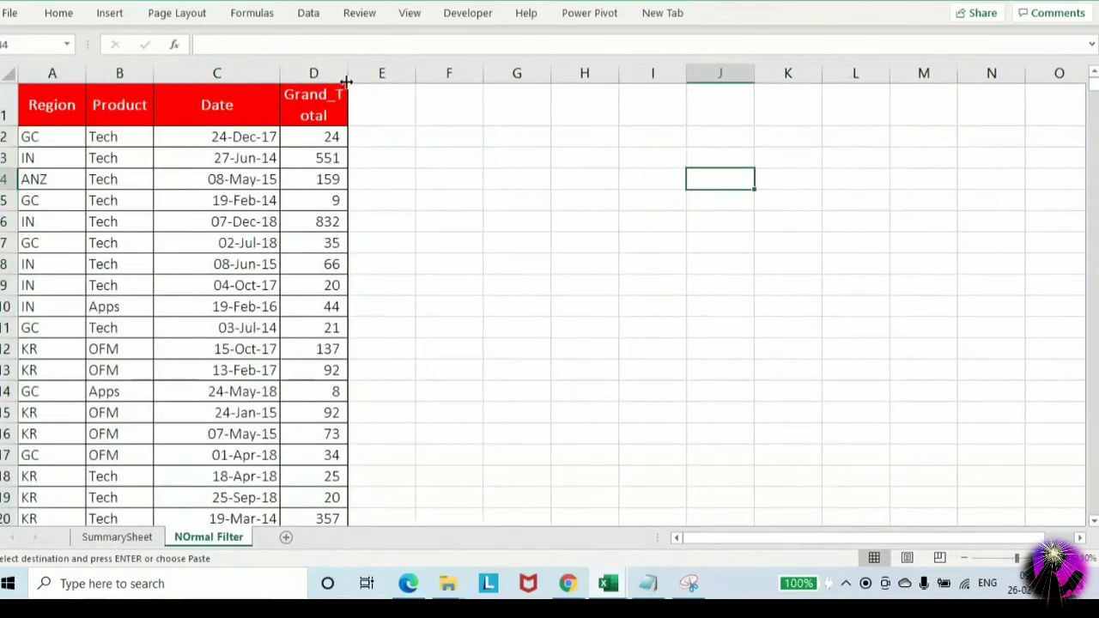
pyautogui.moveTo(347, 73); pyautogui.dragTo(431, 70)
pyautogui.click(488, 111)
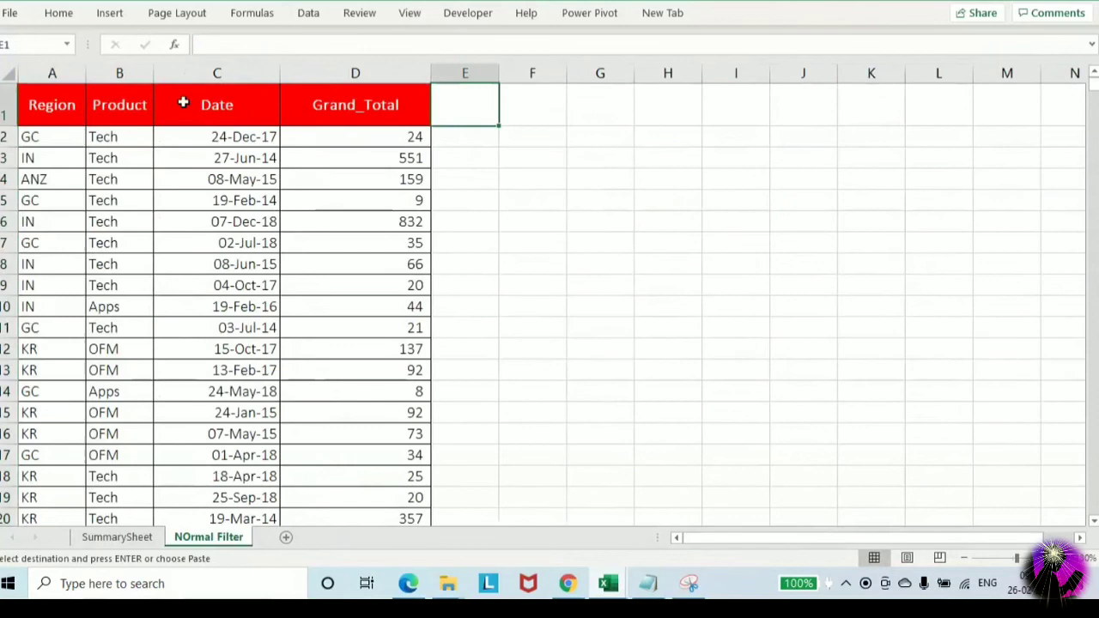
pyautogui.click(53, 74)
pyautogui.moveTo(85, 72); pyautogui.dragTo(145, 70)
pyautogui.click(133, 102)
pyautogui.moveTo(273, 73); pyautogui.dragTo(225, 73)
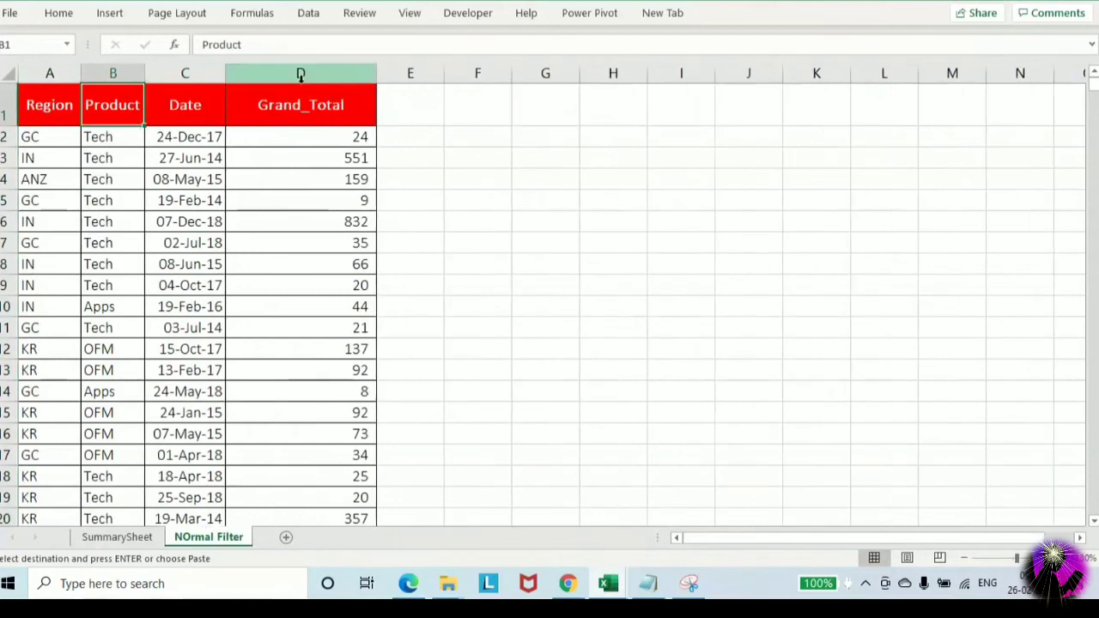
pyautogui.doubleClick(374, 75)
pyautogui.click(404, 139)
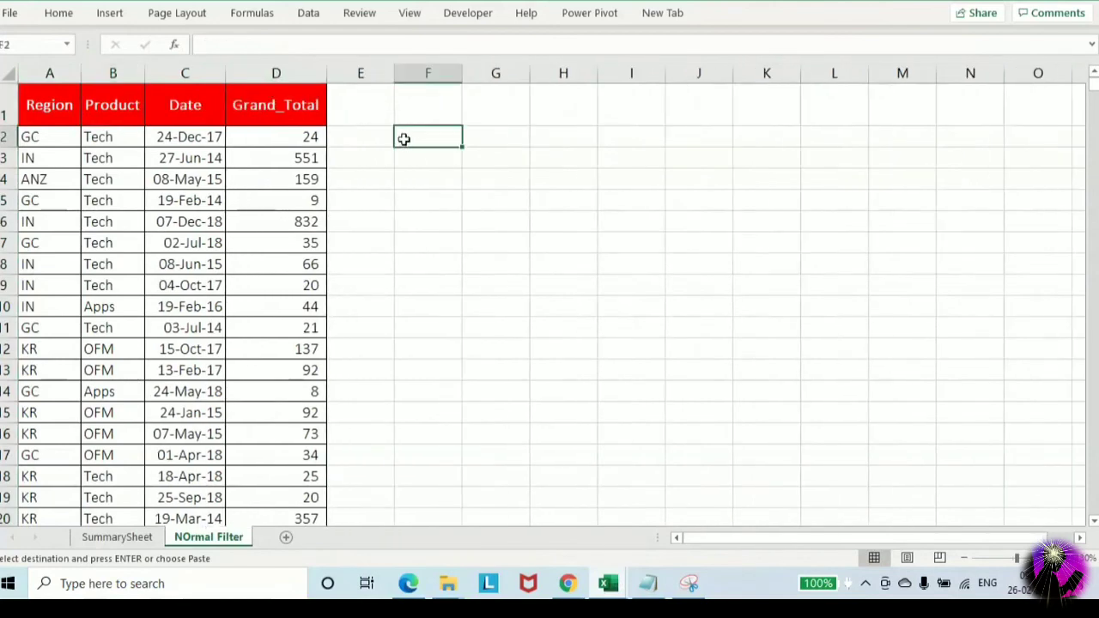
# Turn on filtering for the header row A1:D1, from Region to Grand_Total
pyautogui.click(49, 73)
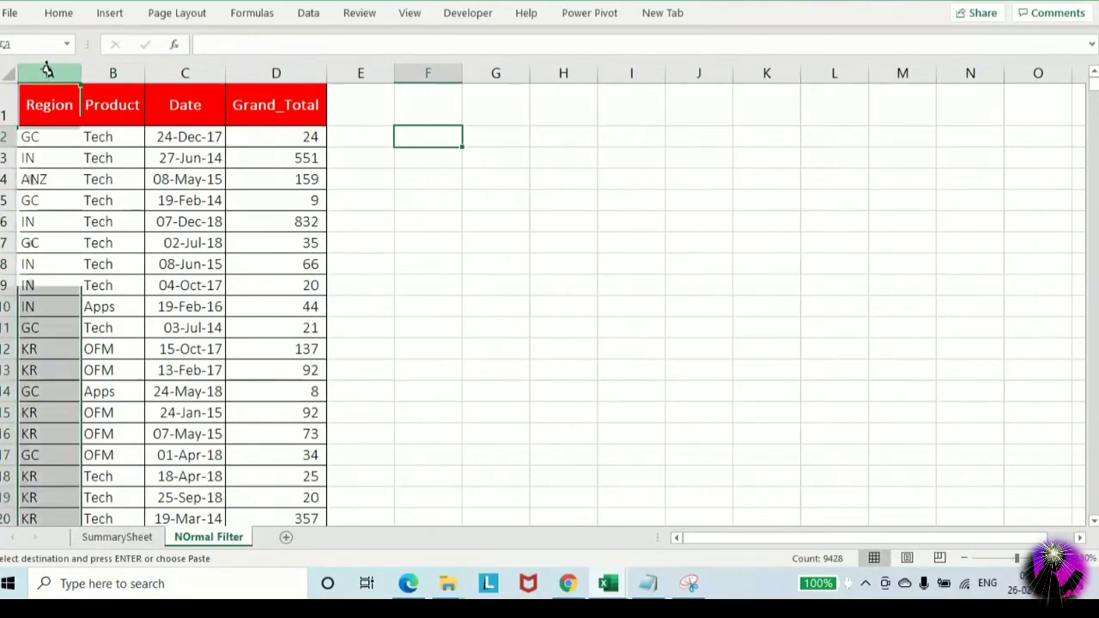
pyautogui.click(178, 69)
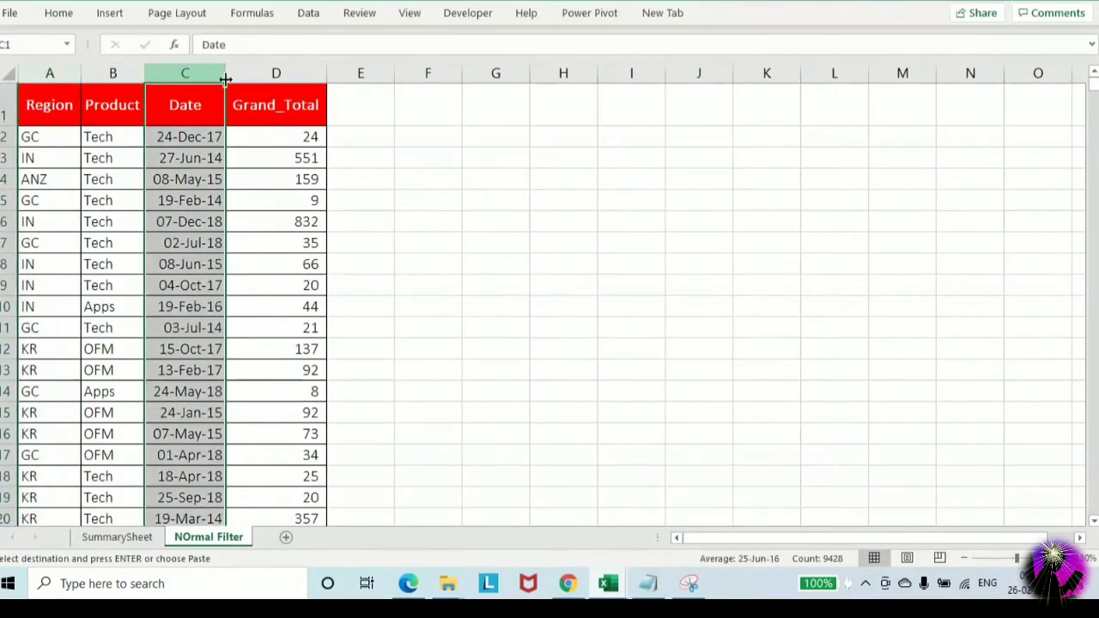
pyautogui.click(275, 73)
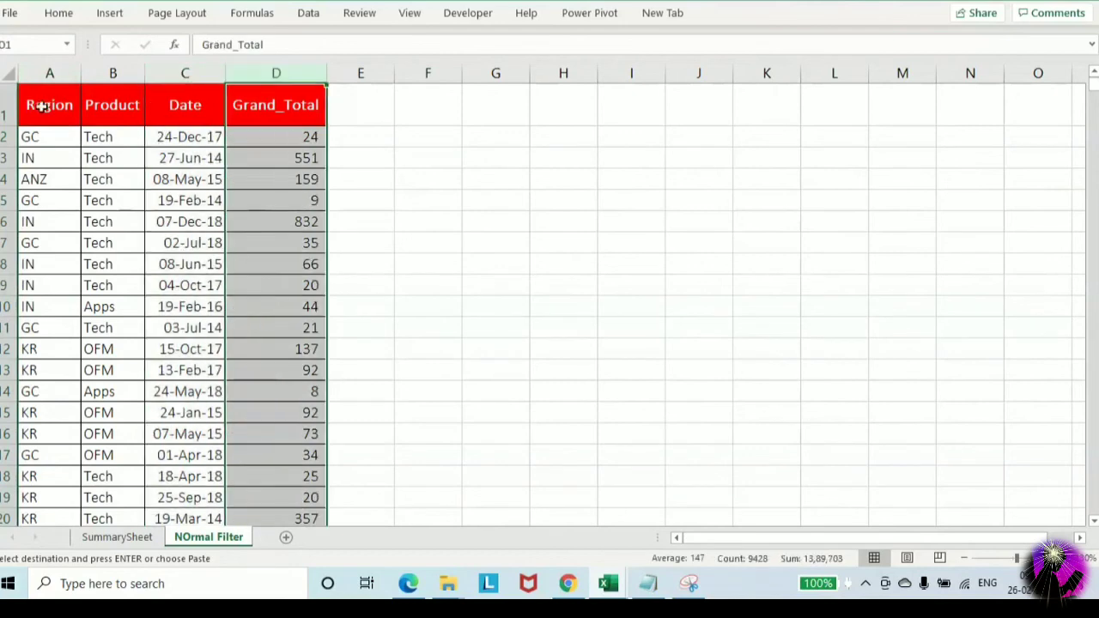
pyautogui.moveTo(31, 103); pyautogui.dragTo(318, 106)
pyautogui.hotkey('ctrl', 'shift', 'l')
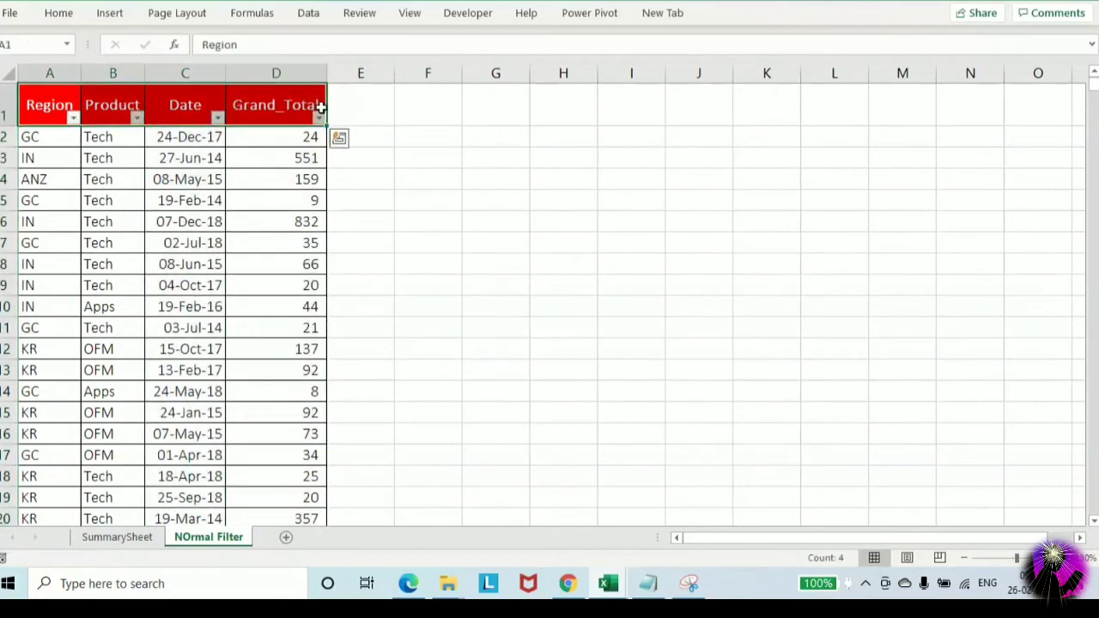
pyautogui.click(116, 166)
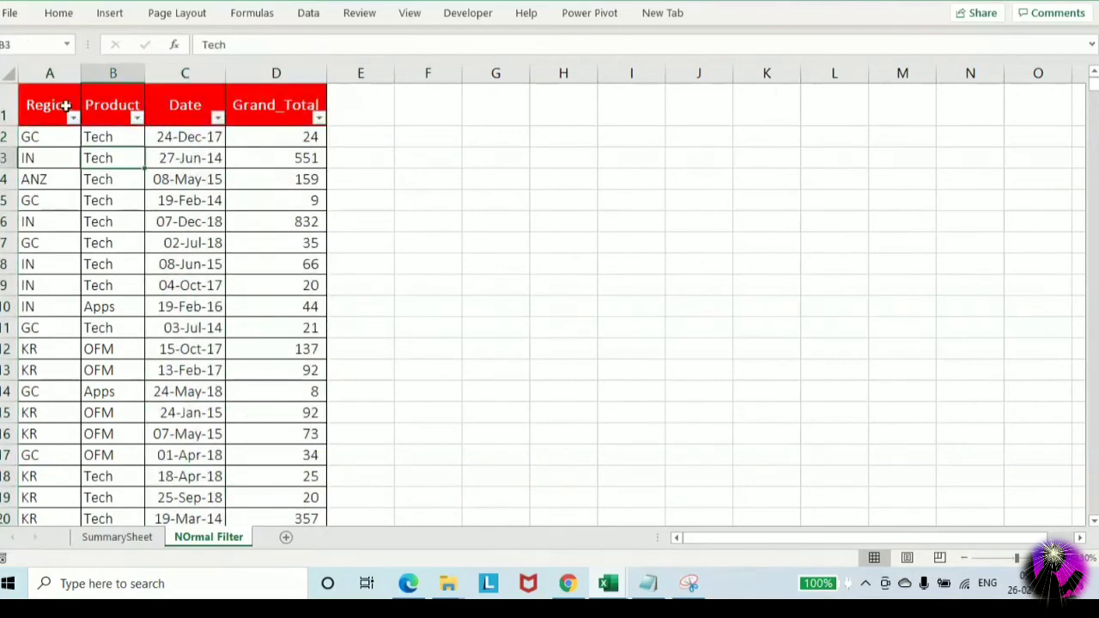
# Apply a text filter to the Region column for values that begin with "A" and check the filtered rows
pyautogui.click(73, 118)
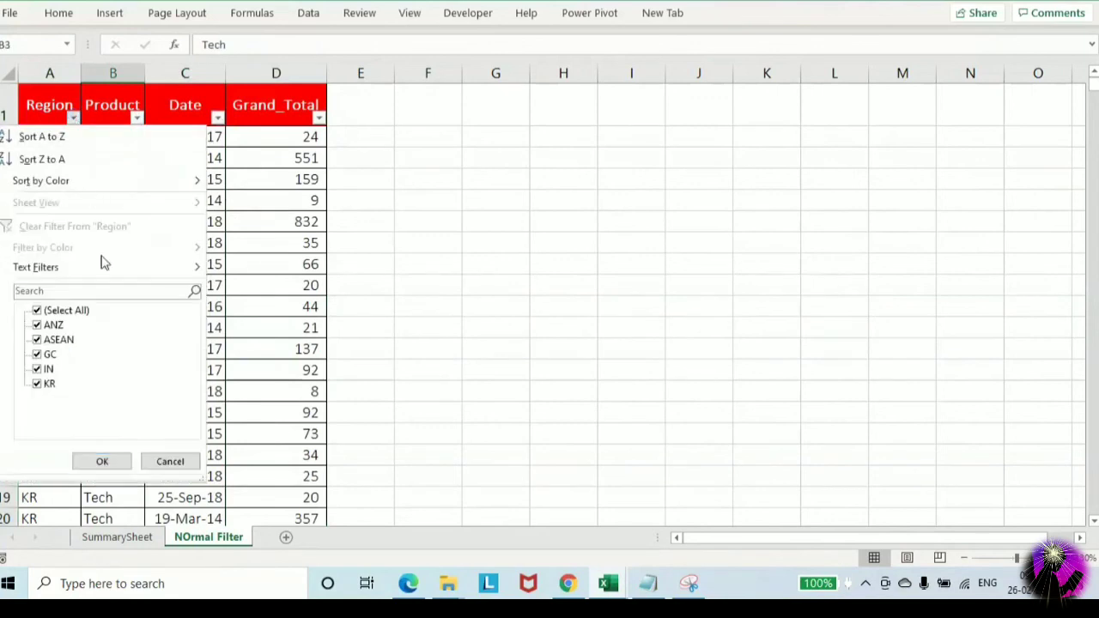
pyautogui.moveTo(101, 267)
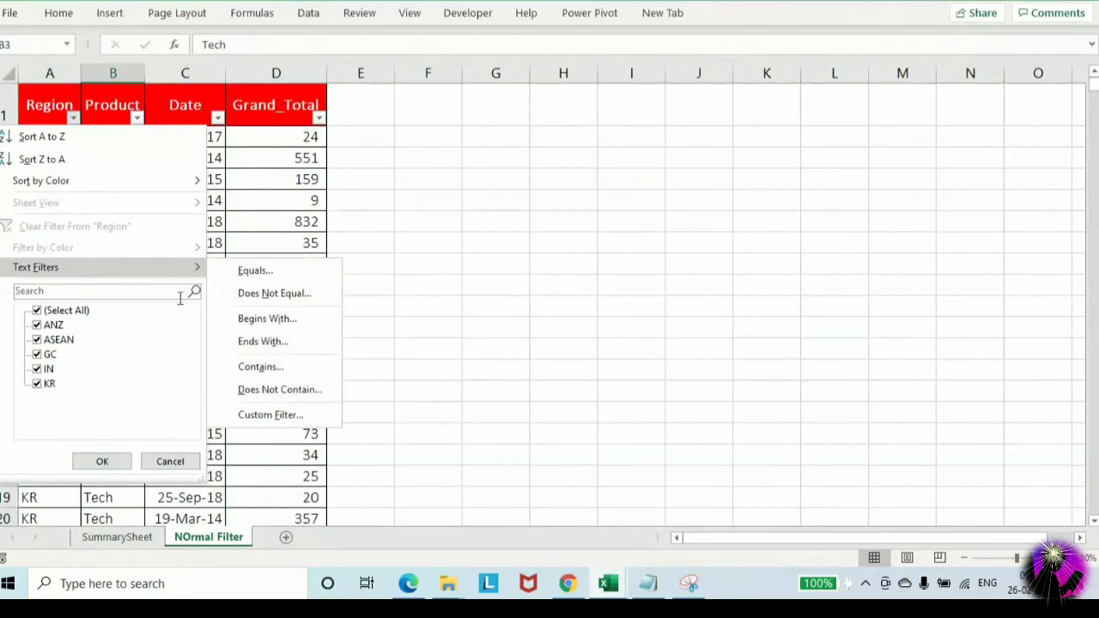
pyautogui.click(457, 254)
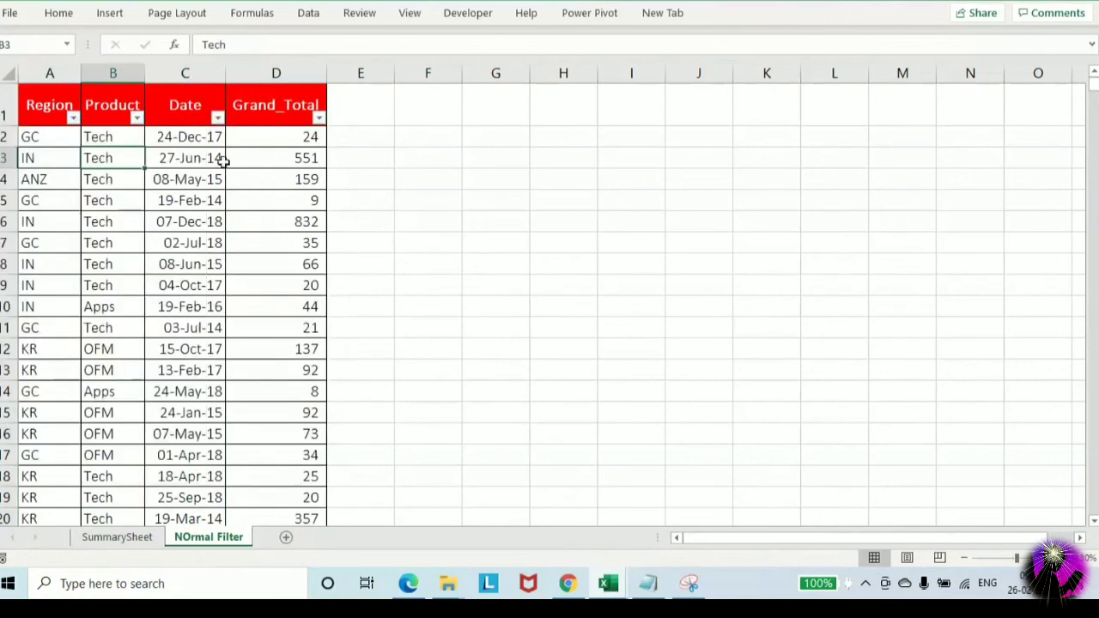
pyautogui.click(49, 113)
pyautogui.click(74, 116)
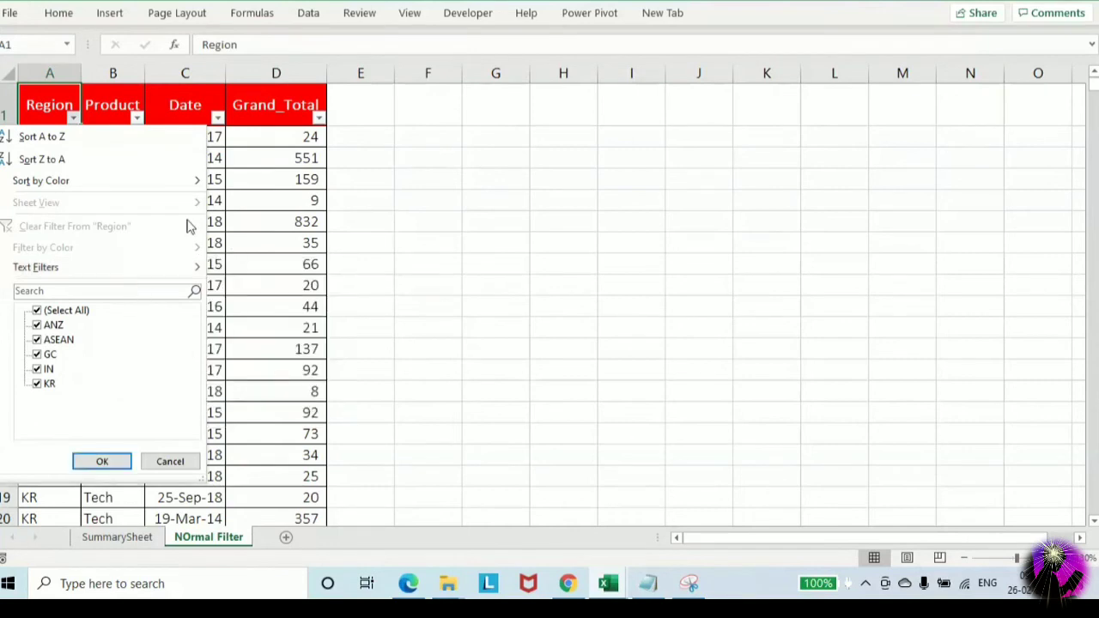
pyautogui.moveTo(113, 280)
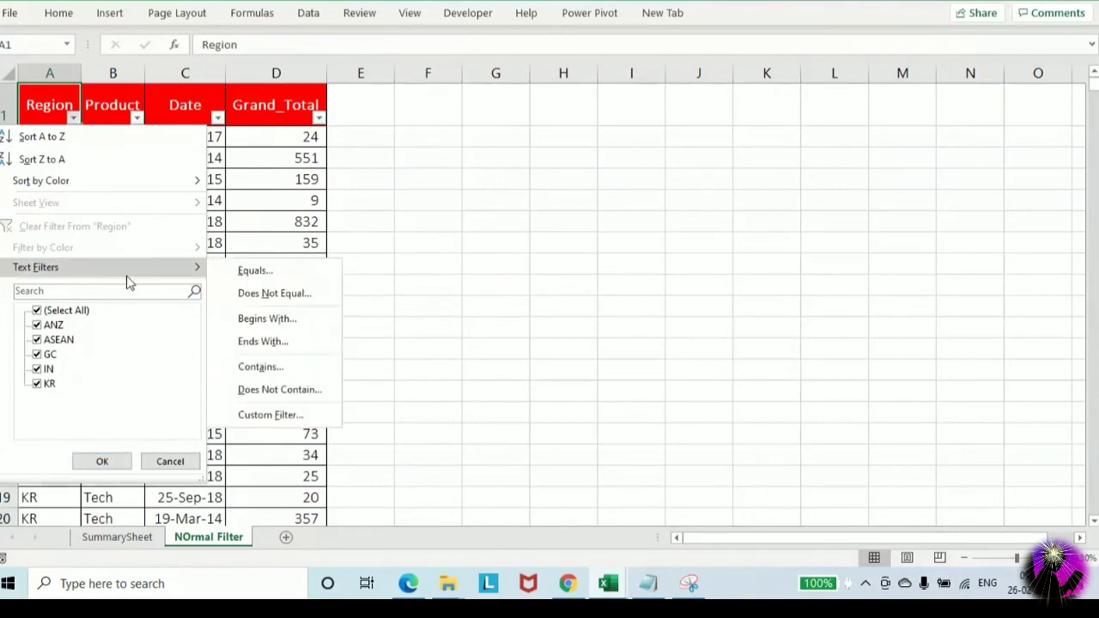
pyautogui.click(275, 321)
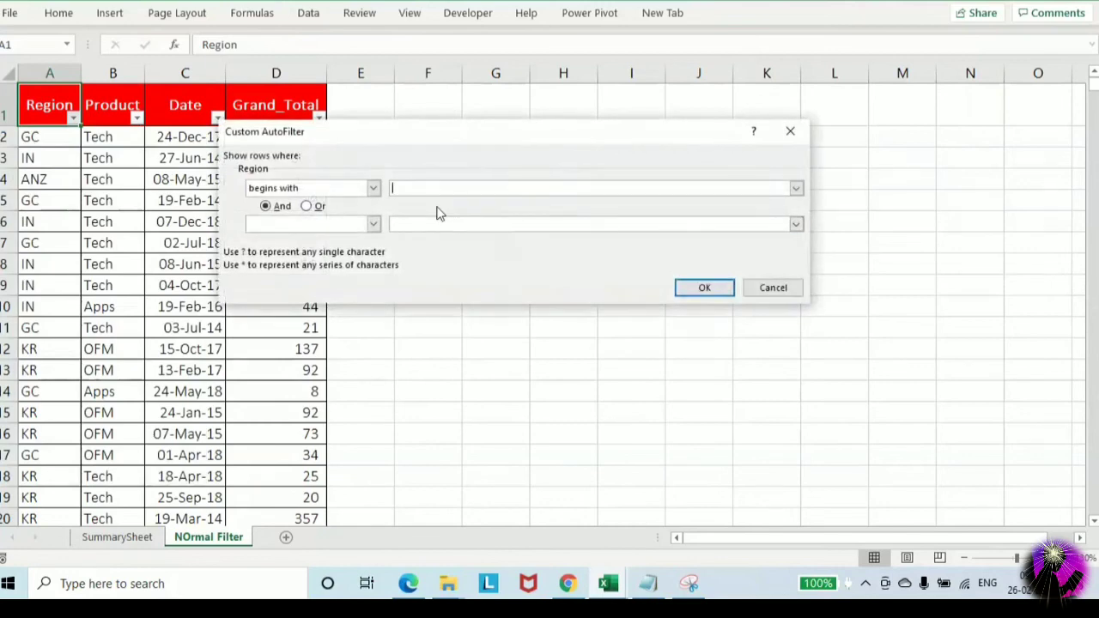
pyautogui.write('A')
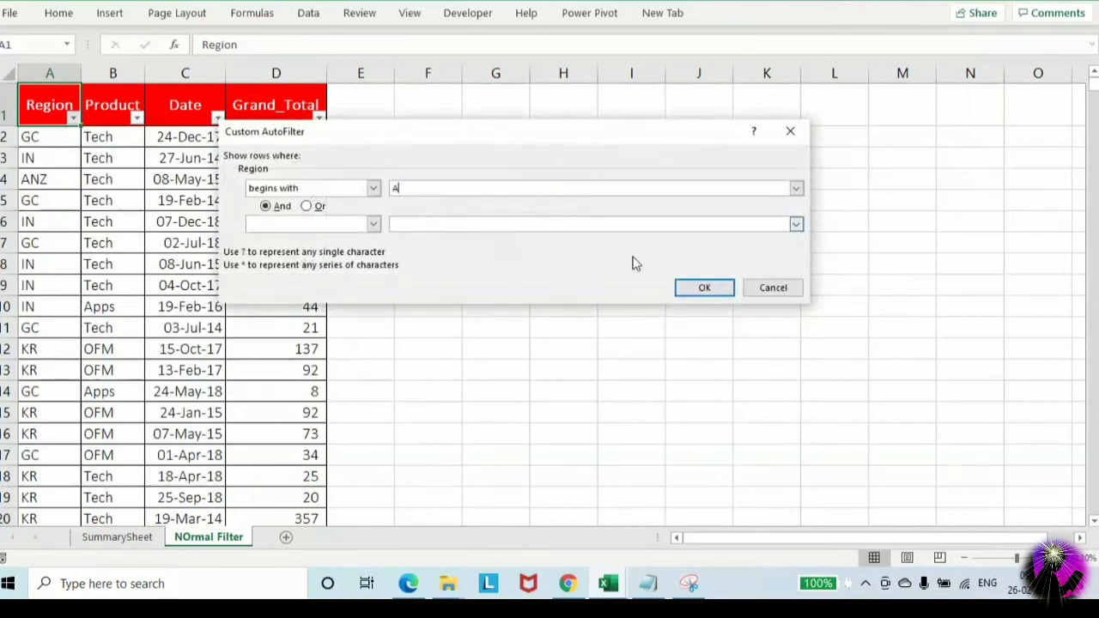
pyautogui.click(702, 289)
pyautogui.click(31, 139)
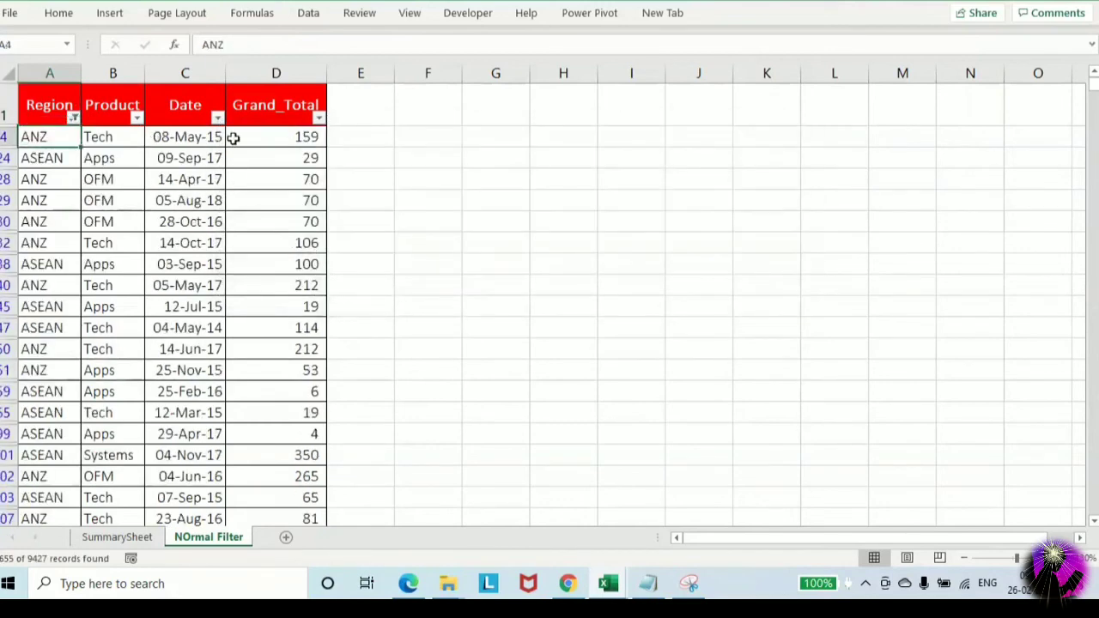
pyautogui.hotkey('ctrl', 'shift', 'Down')
pyautogui.hotkey('ctrl', 'Up')
pyautogui.press('Down')
# Replace the Region text filter with one for values that end with "R"
pyautogui.click(74, 119)
pyautogui.moveTo(146, 267)
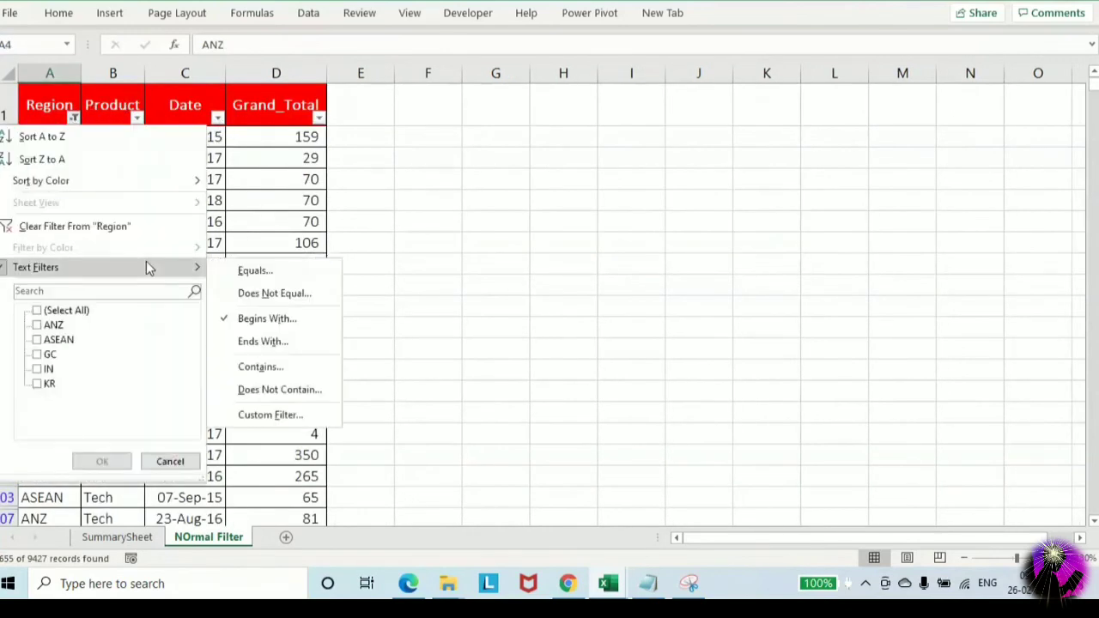
pyautogui.click(262, 342)
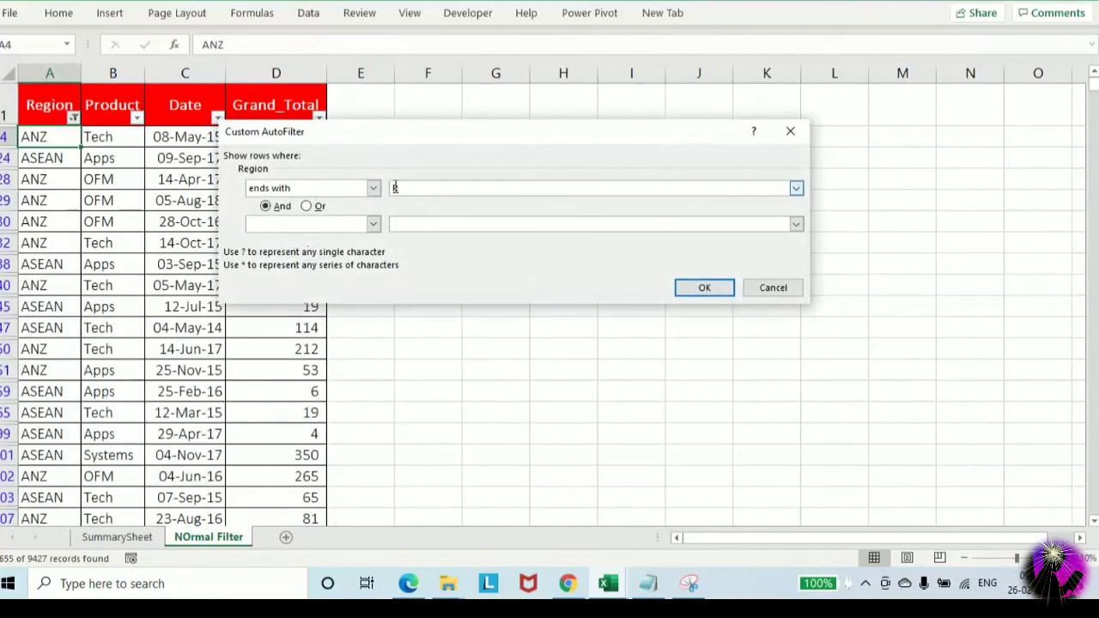
pyautogui.write('R')
pyautogui.click(704, 287)
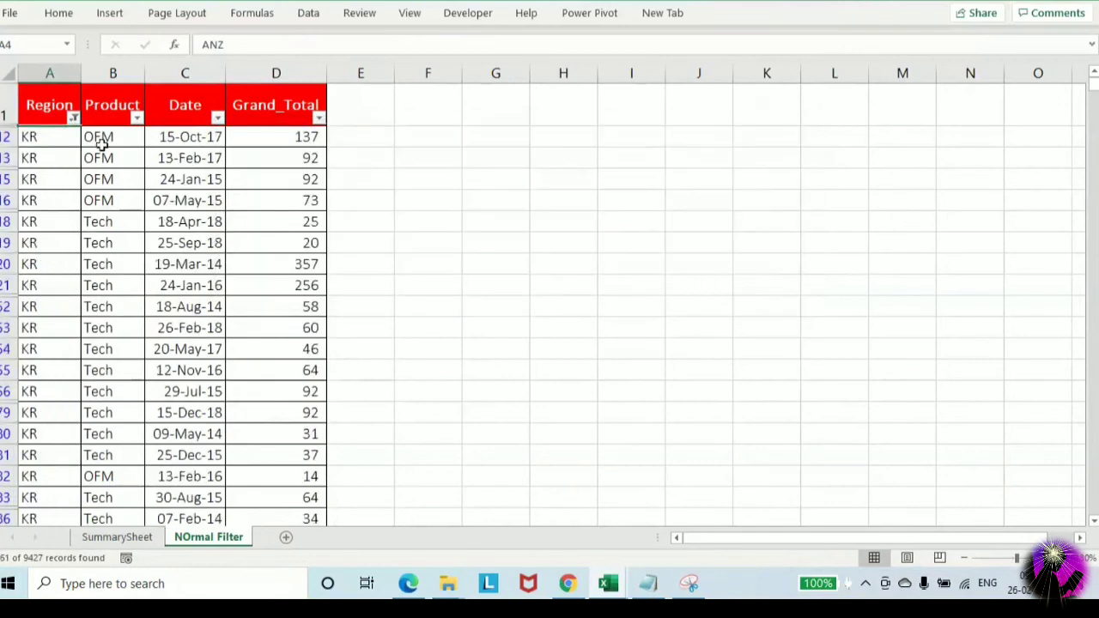
pyautogui.moveTo(56, 136); pyautogui.dragTo(54, 200)
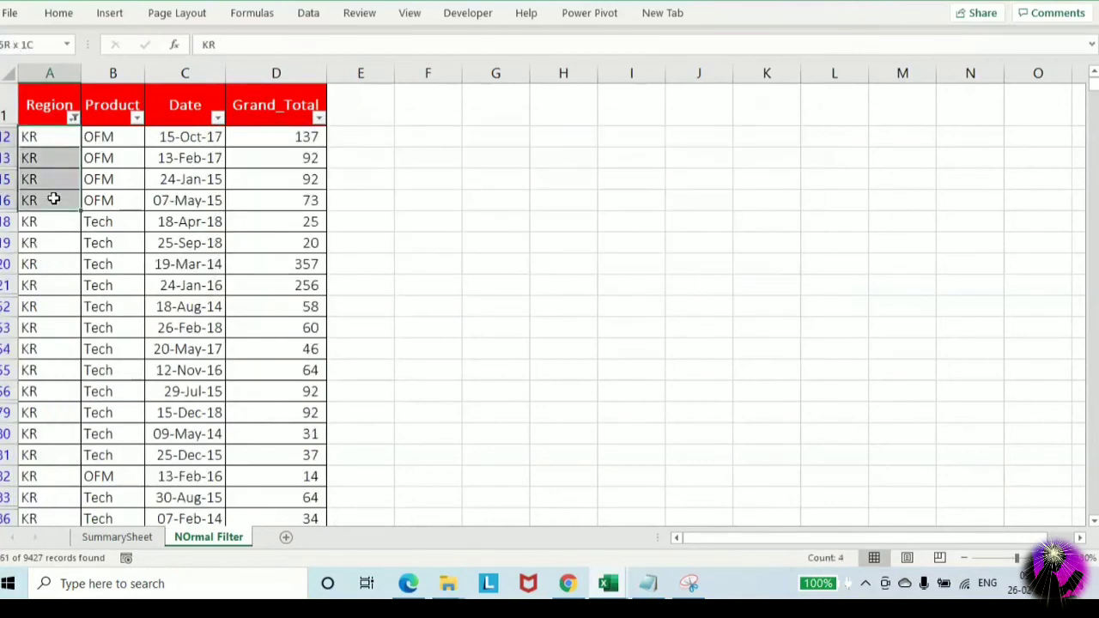
# Remove the filter from the table, then turn filtering back on for the header row A1:D1
pyautogui.click(63, 114)
pyautogui.hotkey('ctrl', 'shift', 'l')
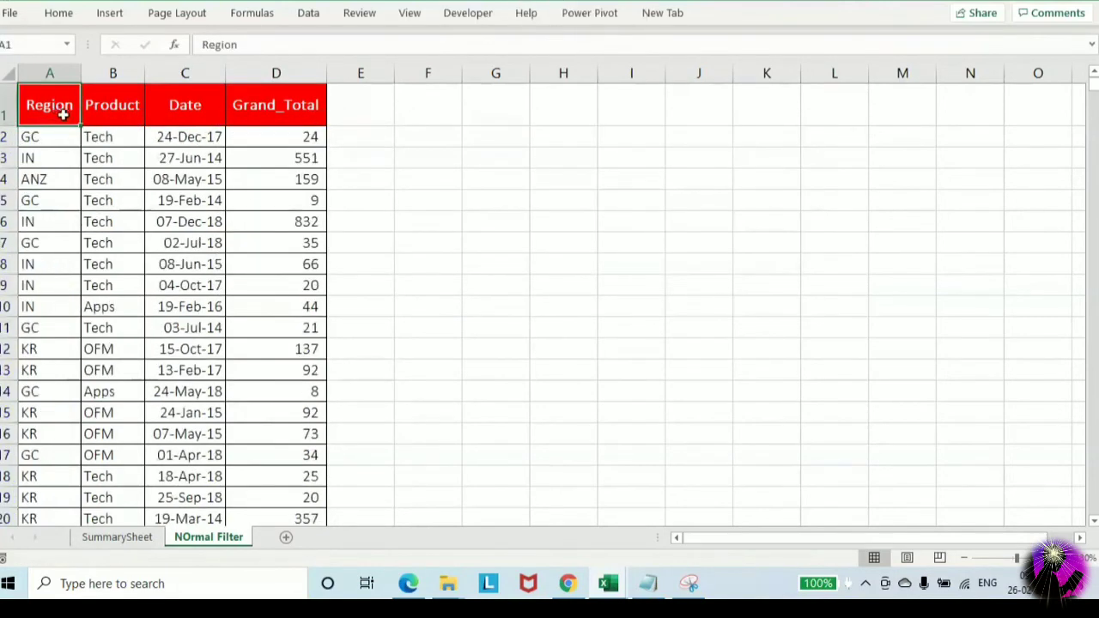
pyautogui.hotkey('ctrl', 'shift', 'Right')
pyautogui.hotkey('ctrl', 'shift', 'l')
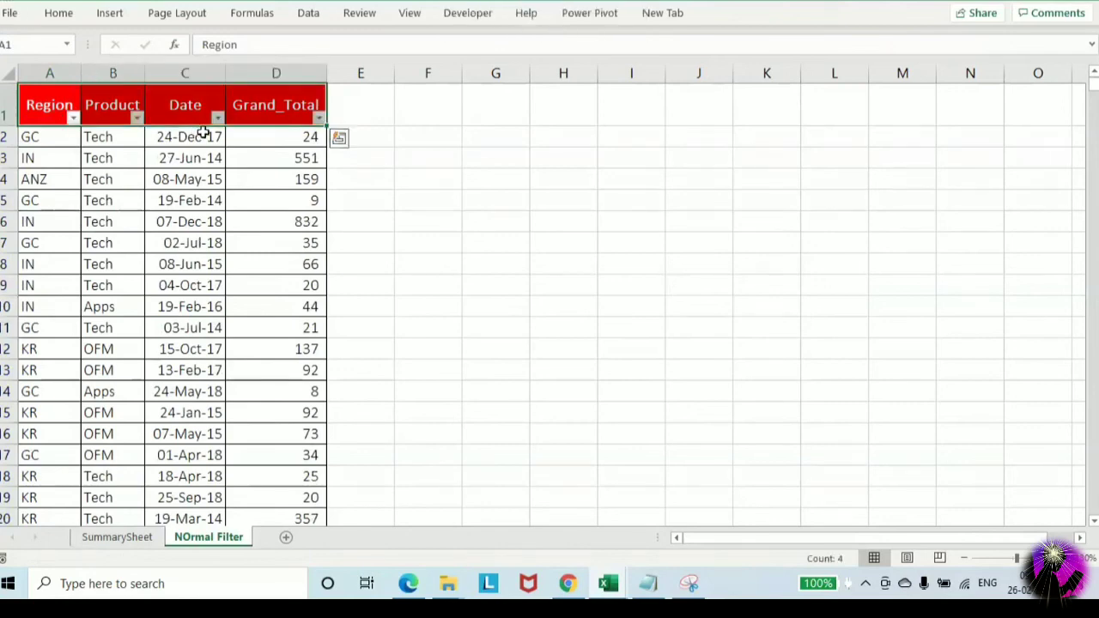
# Examine the date filter conditions for the Date column and the number filter conditions for the Grand_Total column
pyautogui.click(218, 119)
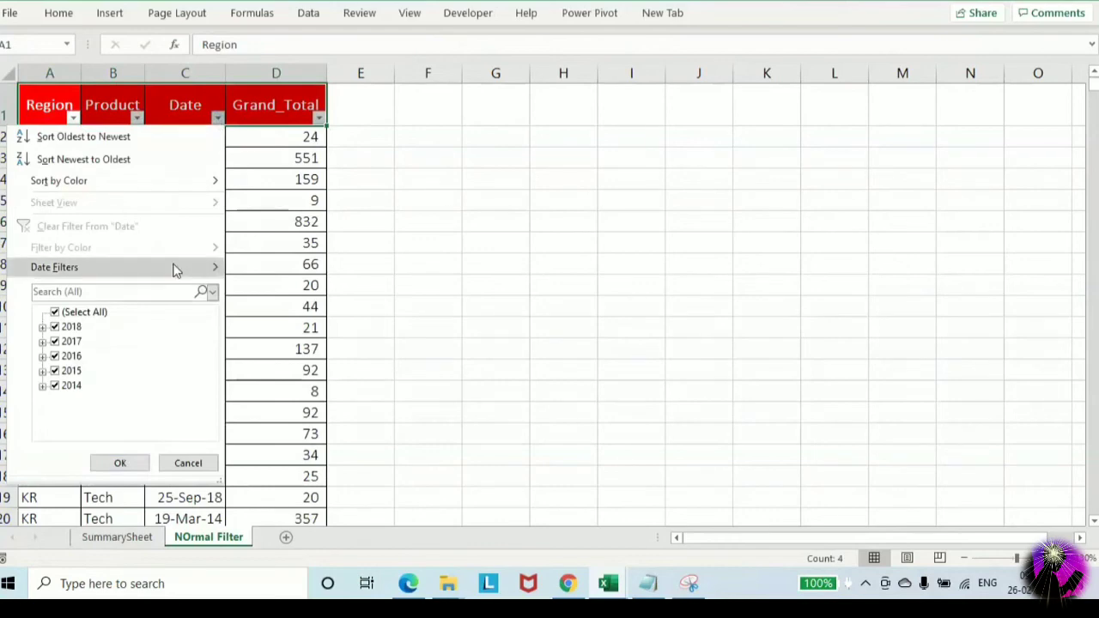
pyautogui.moveTo(176, 267)
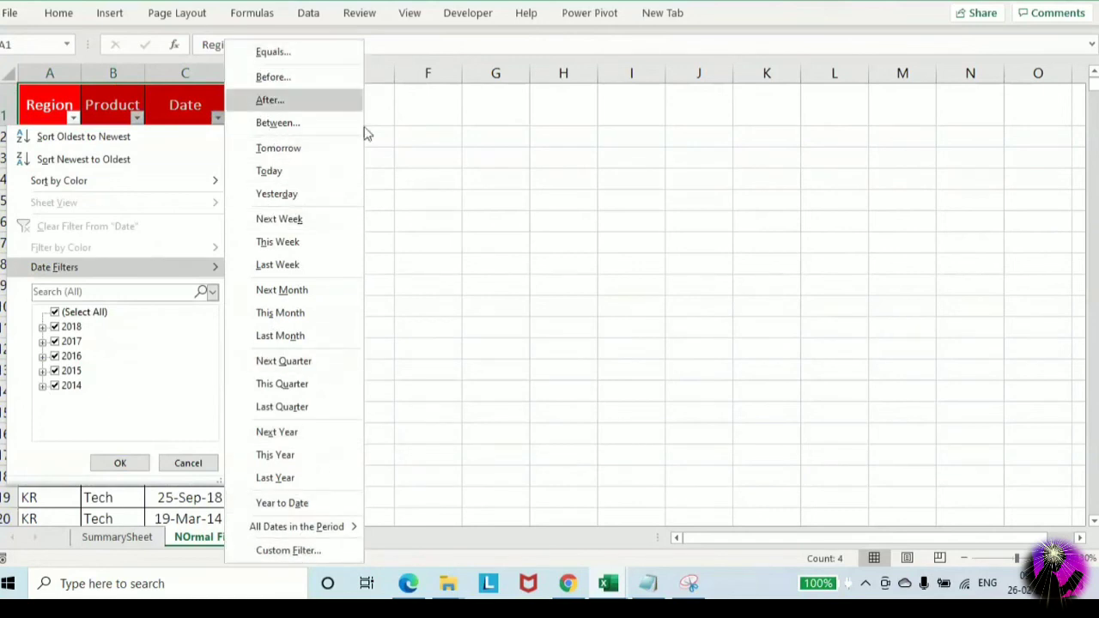
pyautogui.click(483, 163)
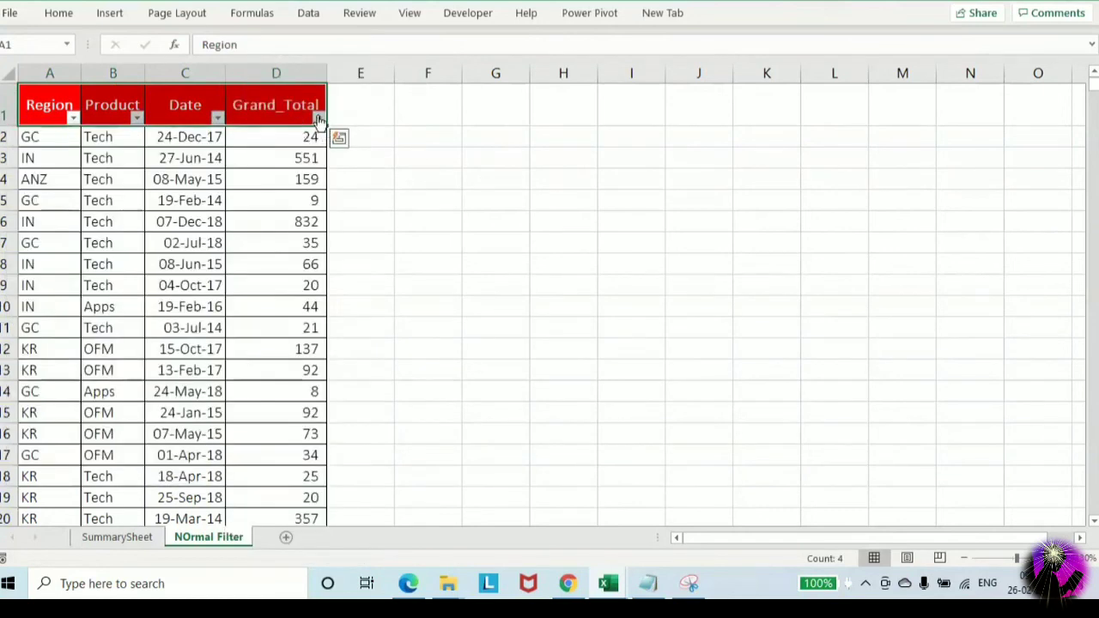
pyautogui.click(319, 117)
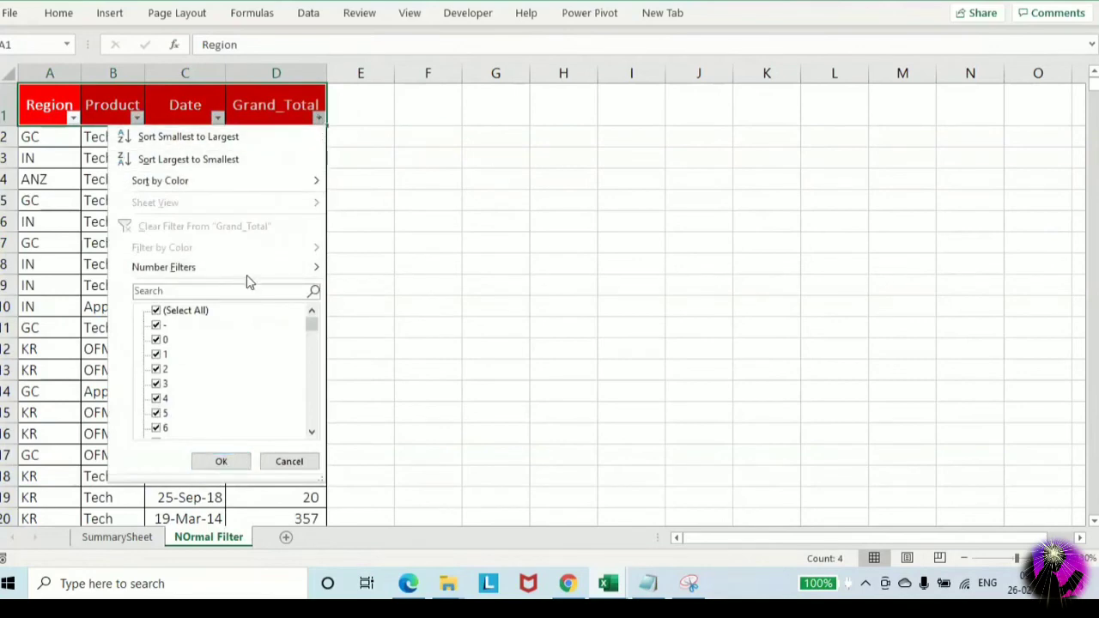
pyautogui.moveTo(254, 268)
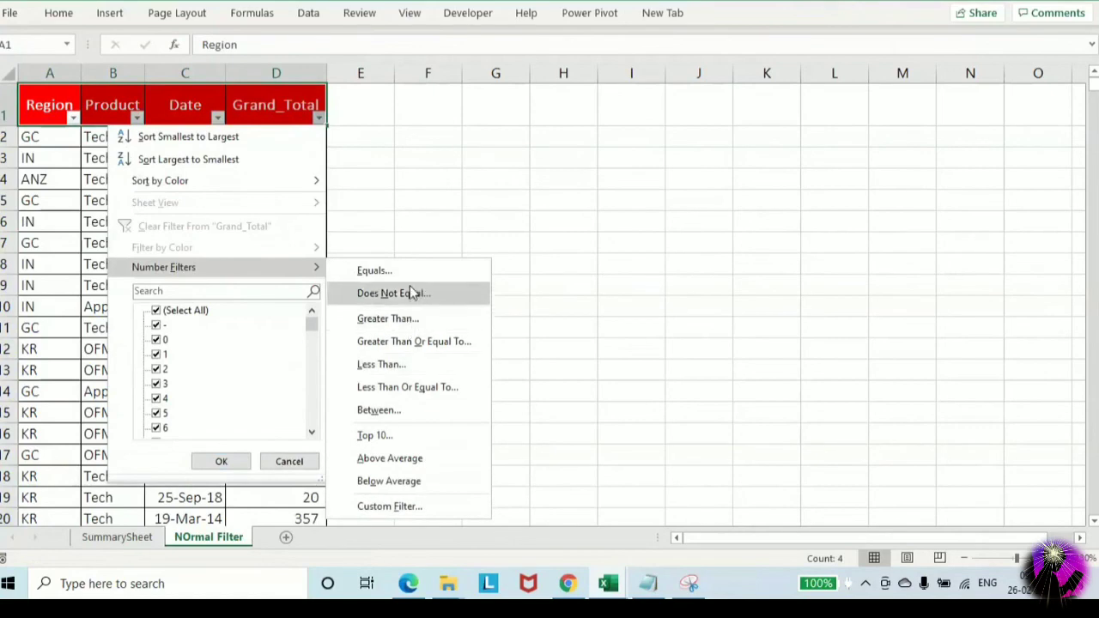
# Filter the Grand_Total column to its top 10 items, and replace that with a filter for the bottom 10 items
pyautogui.click(384, 436)
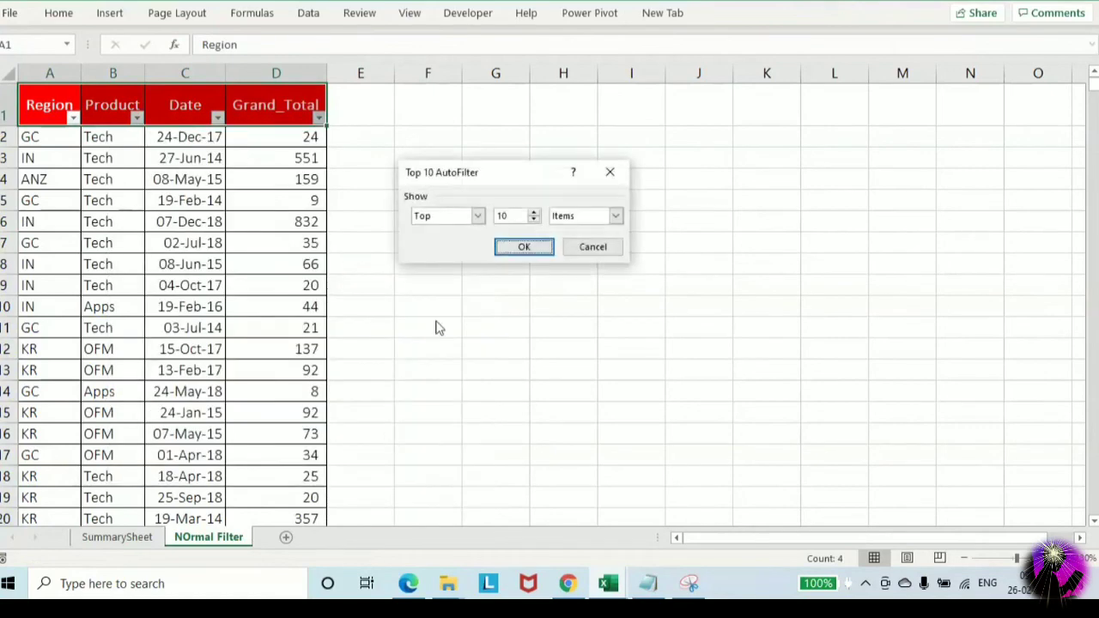
pyautogui.click(524, 248)
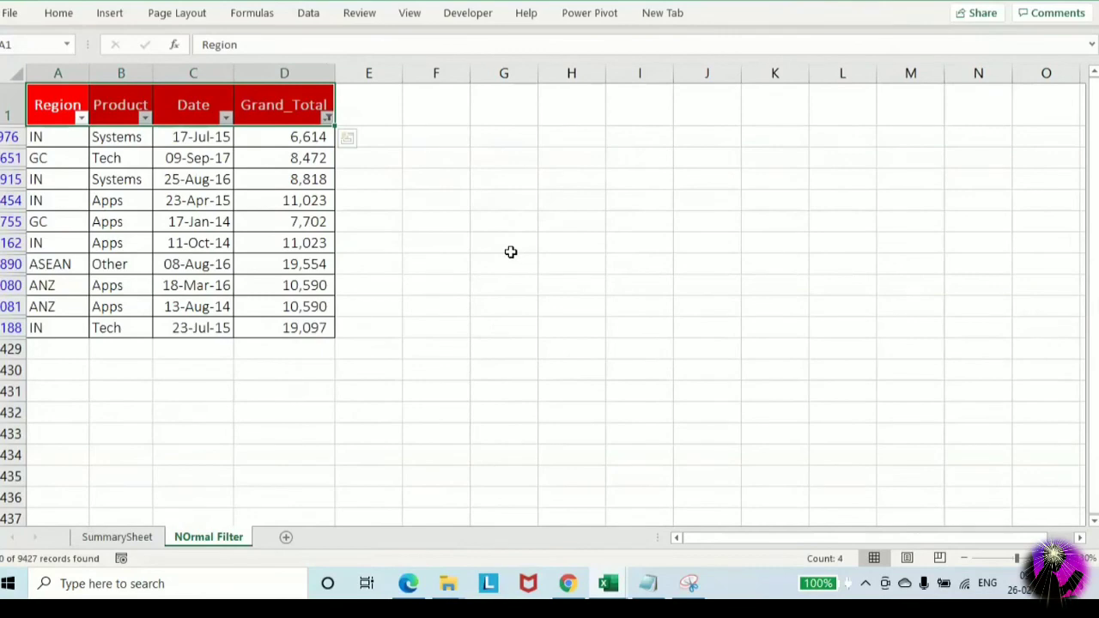
pyautogui.click(328, 117)
pyautogui.moveTo(305, 267)
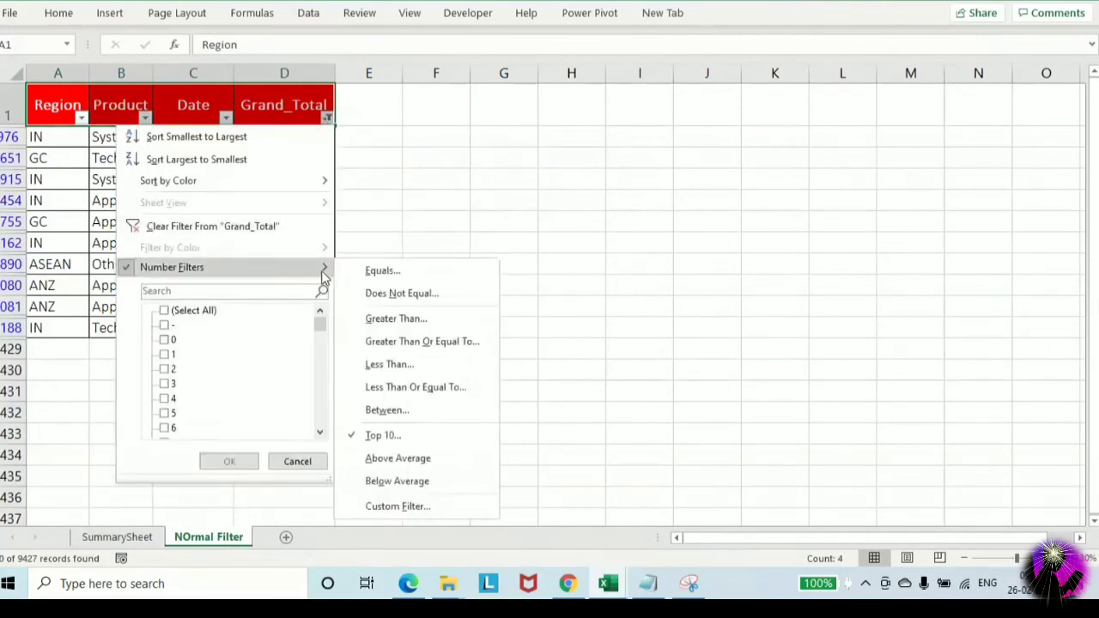
pyautogui.click(382, 436)
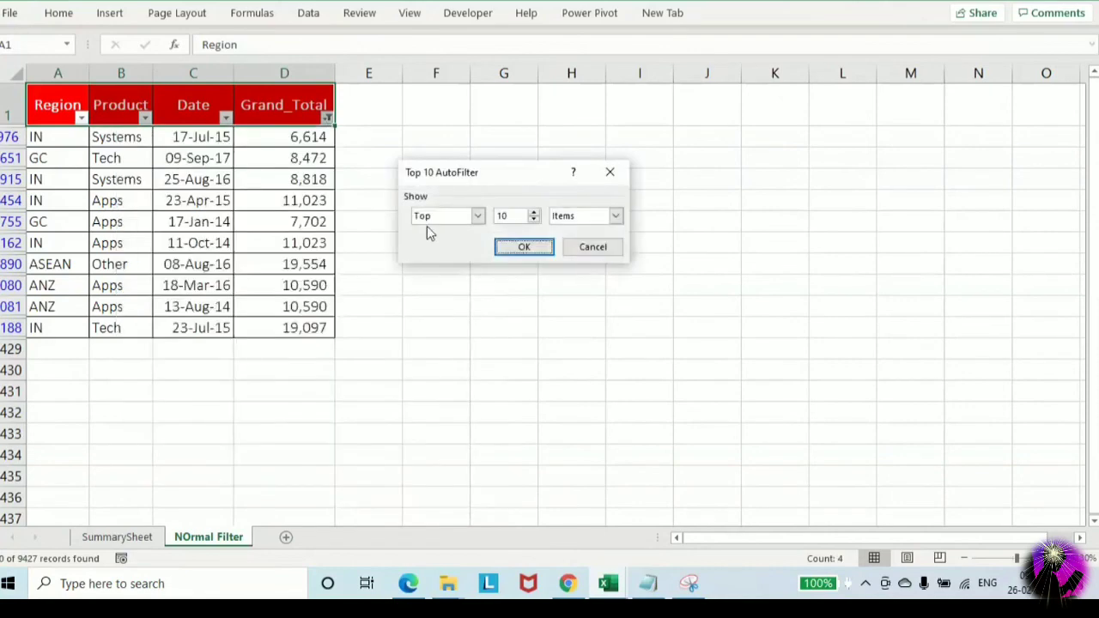
pyautogui.click(478, 217)
pyautogui.click(449, 242)
pyautogui.click(521, 247)
pyautogui.moveTo(304, 152); pyautogui.dragTo(286, 496)
pyautogui.scroll(5, 395, 143)
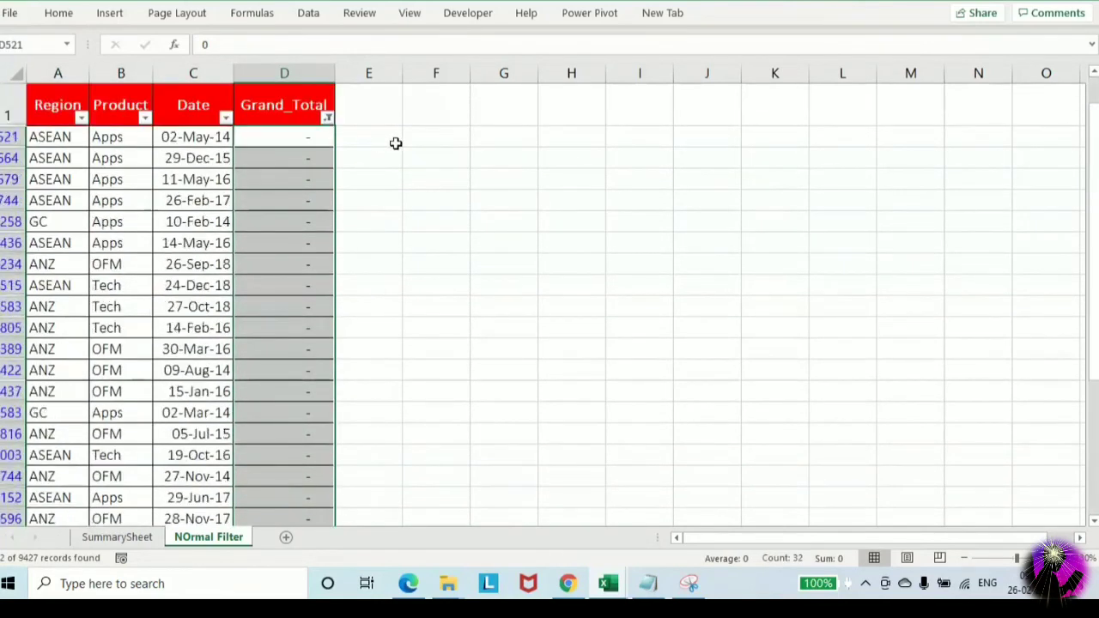
pyautogui.click(311, 118)
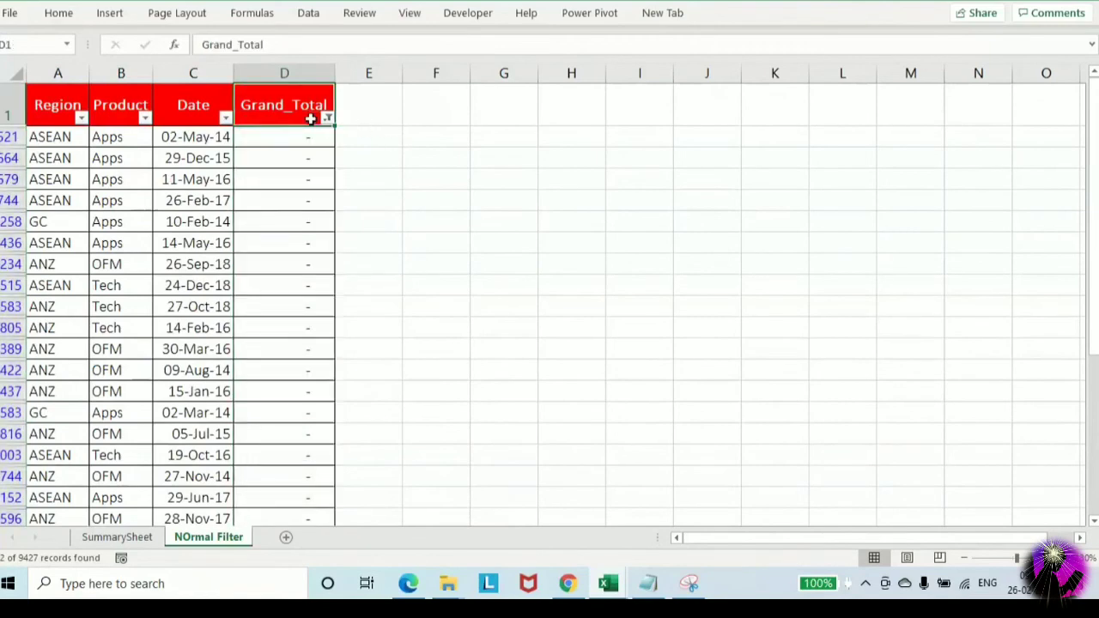
# Mark the Normal Filter entry on the SummarySheet as "Done" in cell J35
pyautogui.click(126, 541)
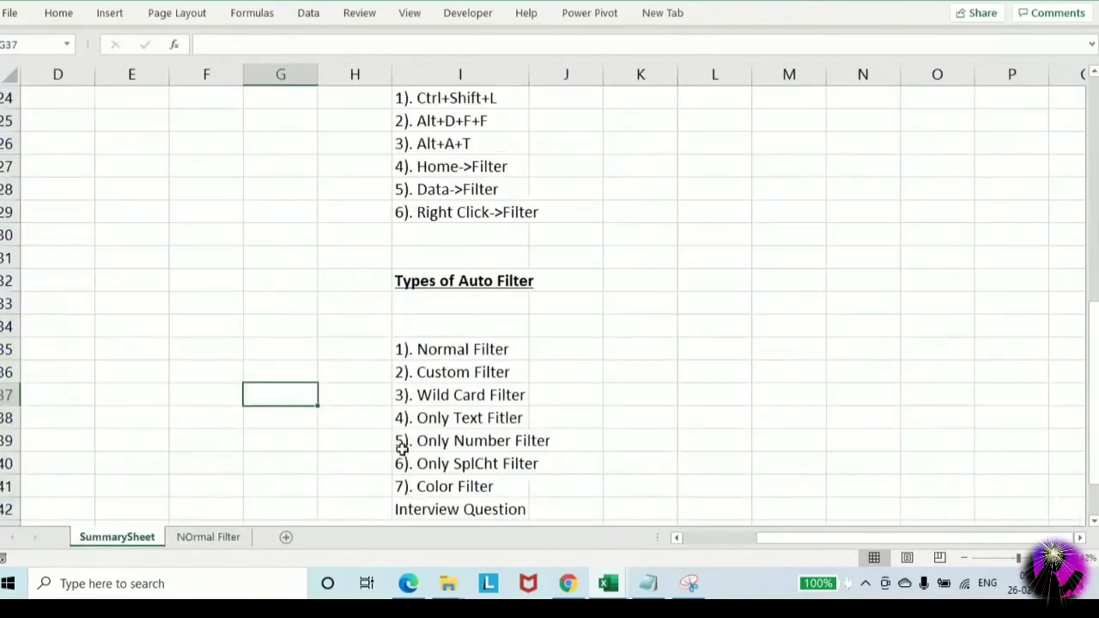
pyautogui.click(537, 364)
pyautogui.click(563, 348)
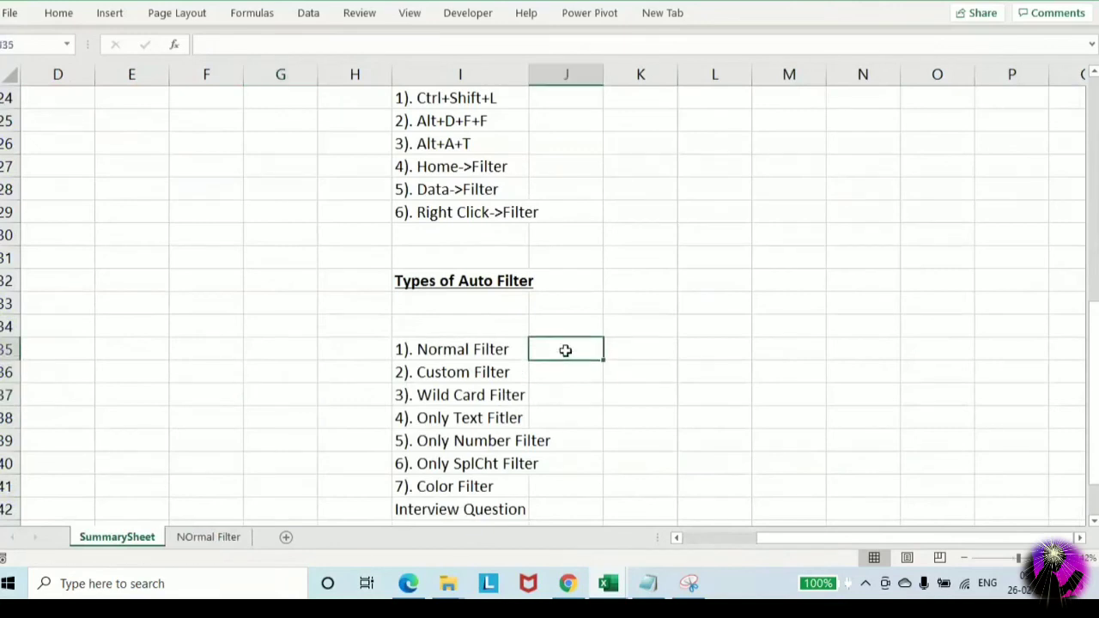
pyautogui.write('Done')
pyautogui.press('Return')
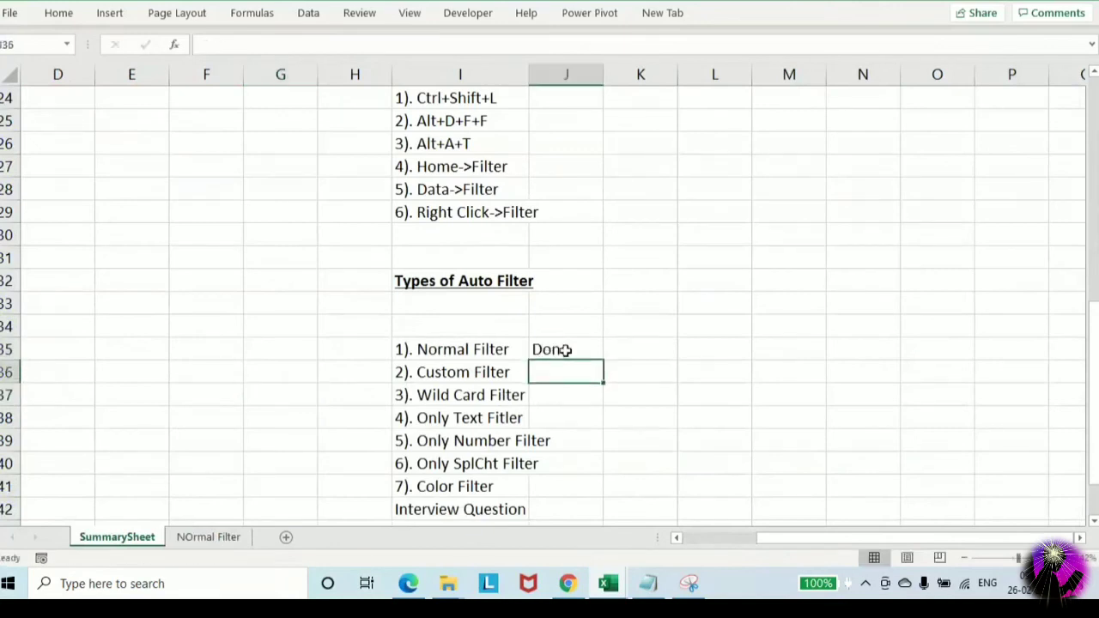
pyautogui.hotkey('shift', 'Left')
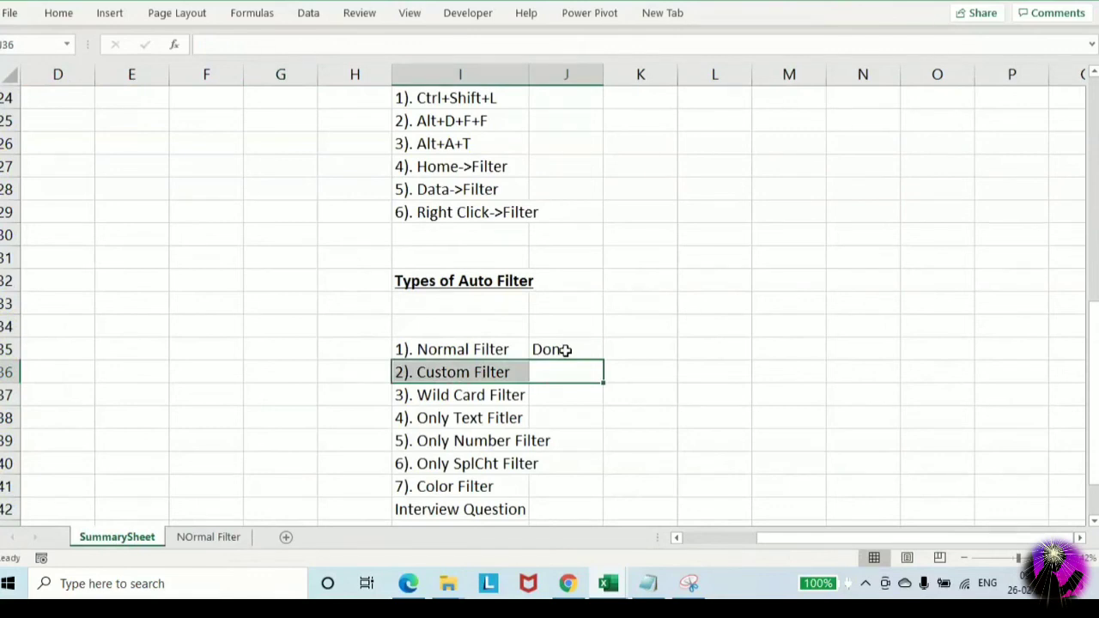
pyautogui.click(237, 469)
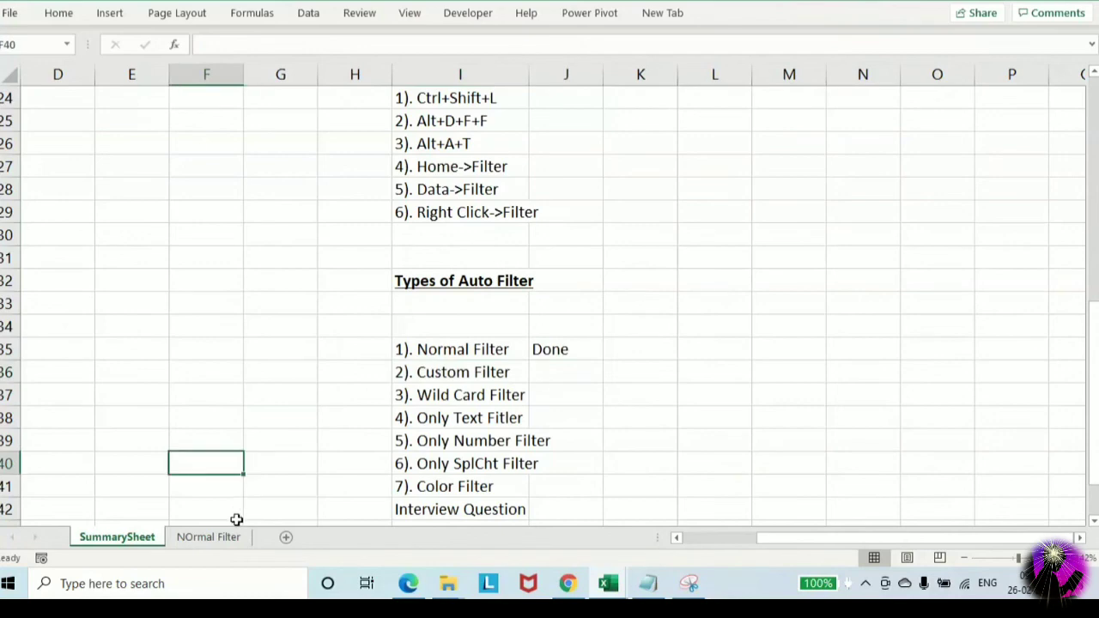
# Add a new worksheet after the NOrmal Filter sheet and name it "Custom Filter"
pyautogui.click(198, 540)
pyautogui.click(286, 536)
pyautogui.rightClick(296, 537)
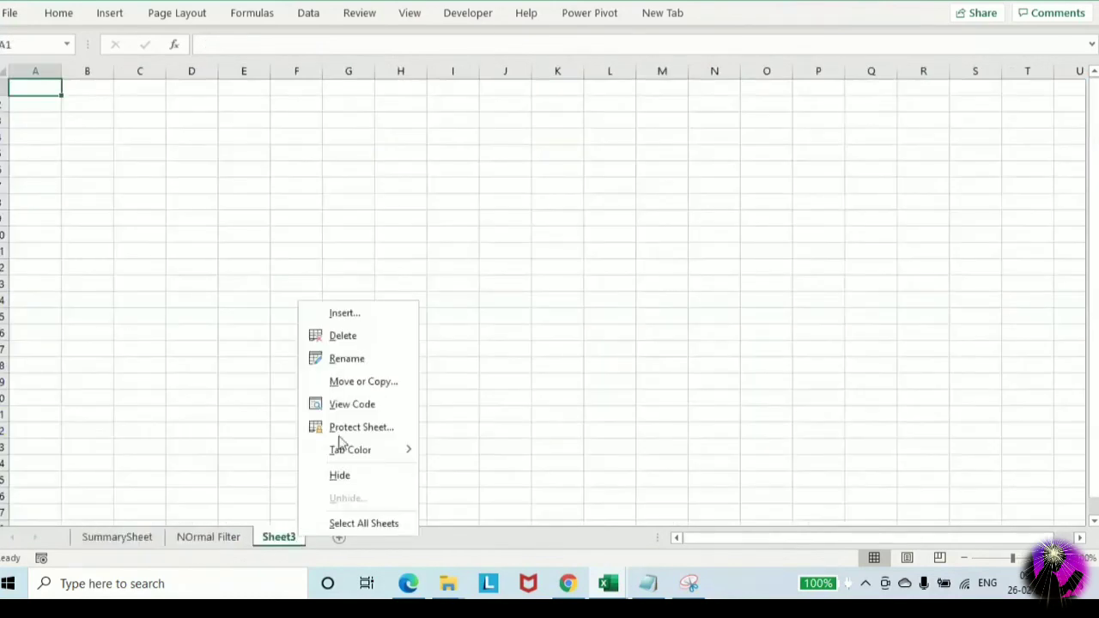
pyautogui.click(376, 363)
pyautogui.write('CUst')
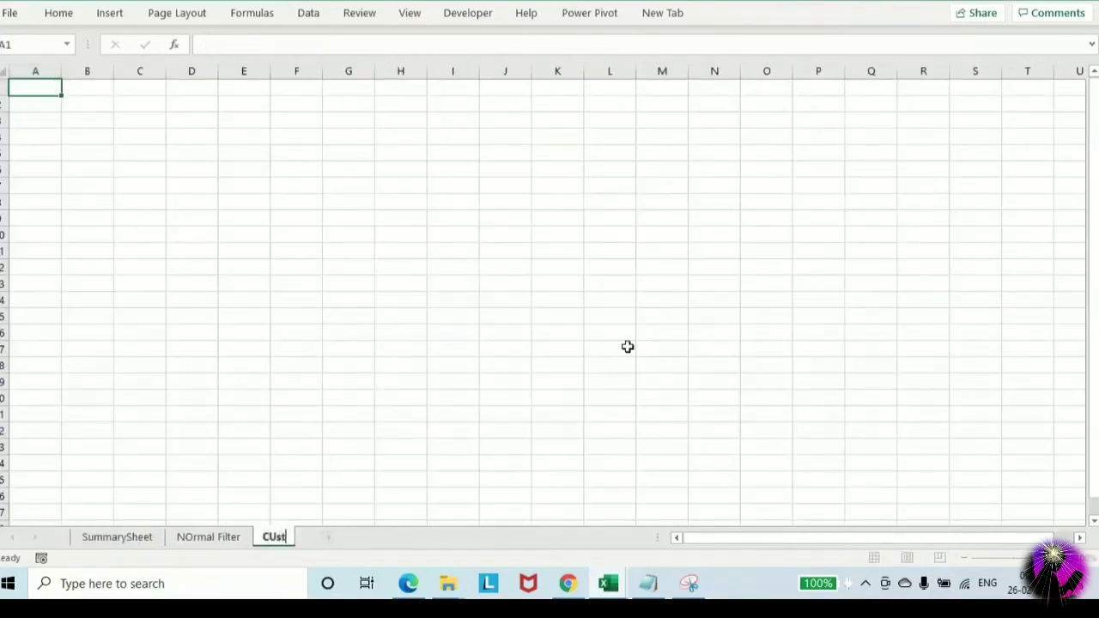
pyautogui.press('BackSpace')
pyautogui.press('BackSpace')
pyautogui.press('BackSpace')
pyautogui.write('ustom Filter')
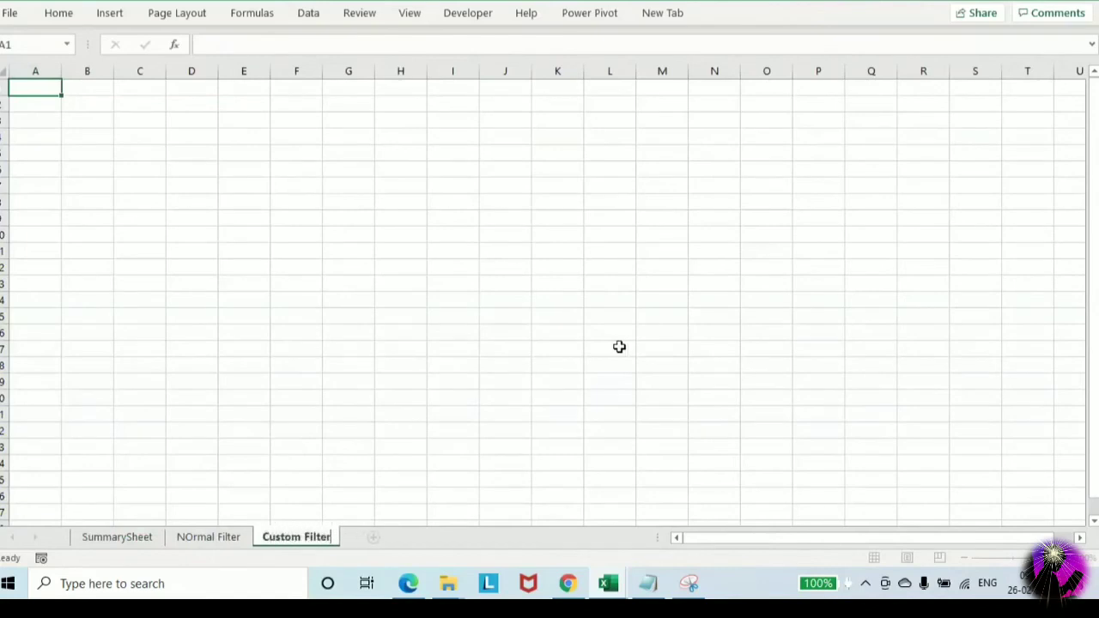
pyautogui.click(358, 267)
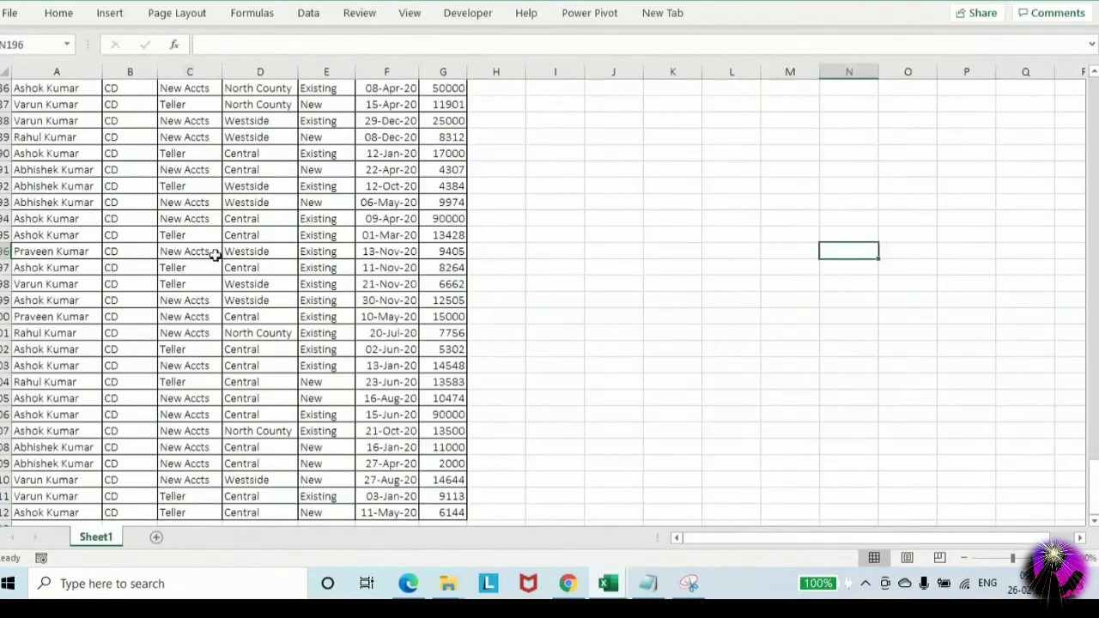
# Copy the whole account sales table, from the Agent header through the last Amount row, in the source workbook's Sheet1
pyautogui.click(216, 248)
pyautogui.hotkey('ctrl', 'Up')
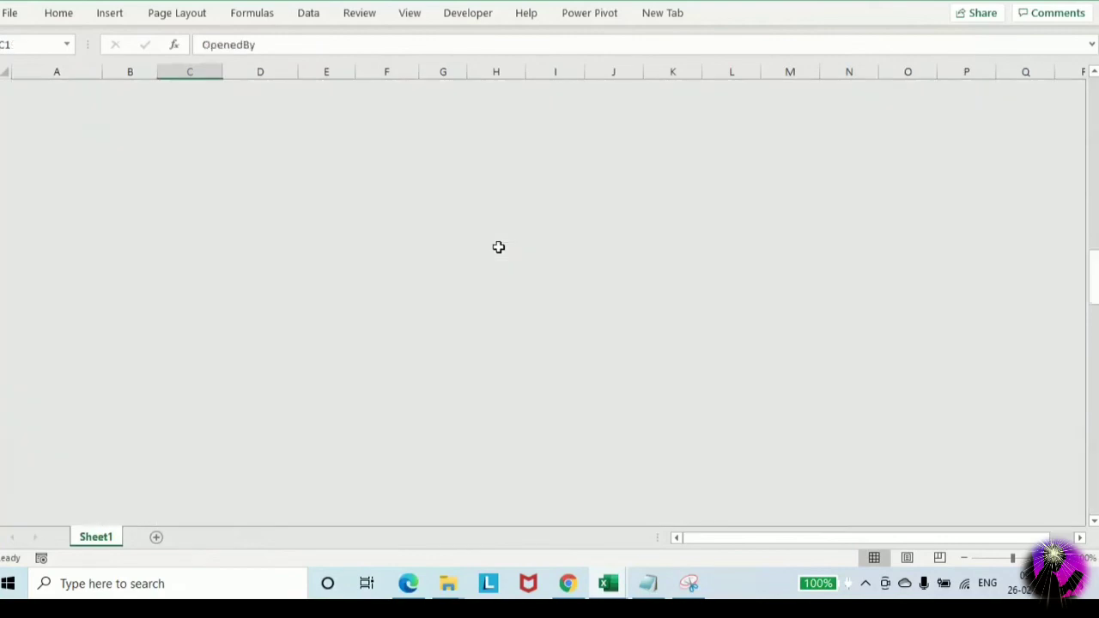
pyautogui.hotkey('ctrl', 'Left')
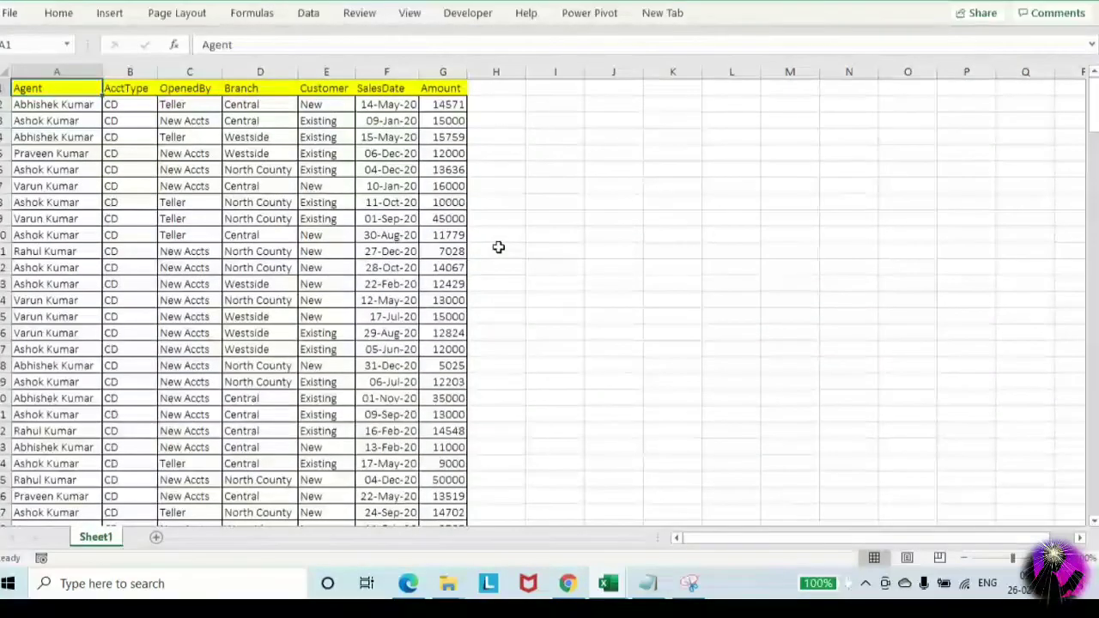
pyautogui.hotkey('ctrl', 'shift', 'Right')
pyautogui.hotkey('ctrl', 'shift', 'Down')
pyautogui.hotkey('ctrl', 'c')
# Return to the filter workbook and paste the copied table at cell A1 of the Custom Filter sheet
pyautogui.hotkey('alt', 'Tab')
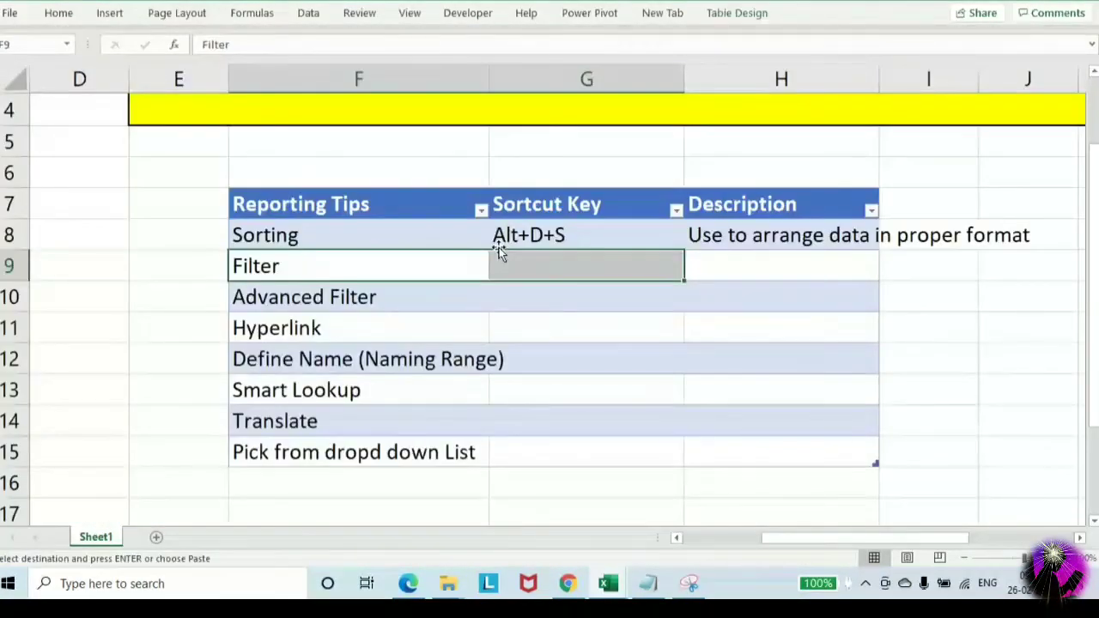
pyautogui.hotkey('ctrl', 'Tab')
pyautogui.hotkey('ctrl', 'Tab')
pyautogui.hotkey('ctrl', 'Up')
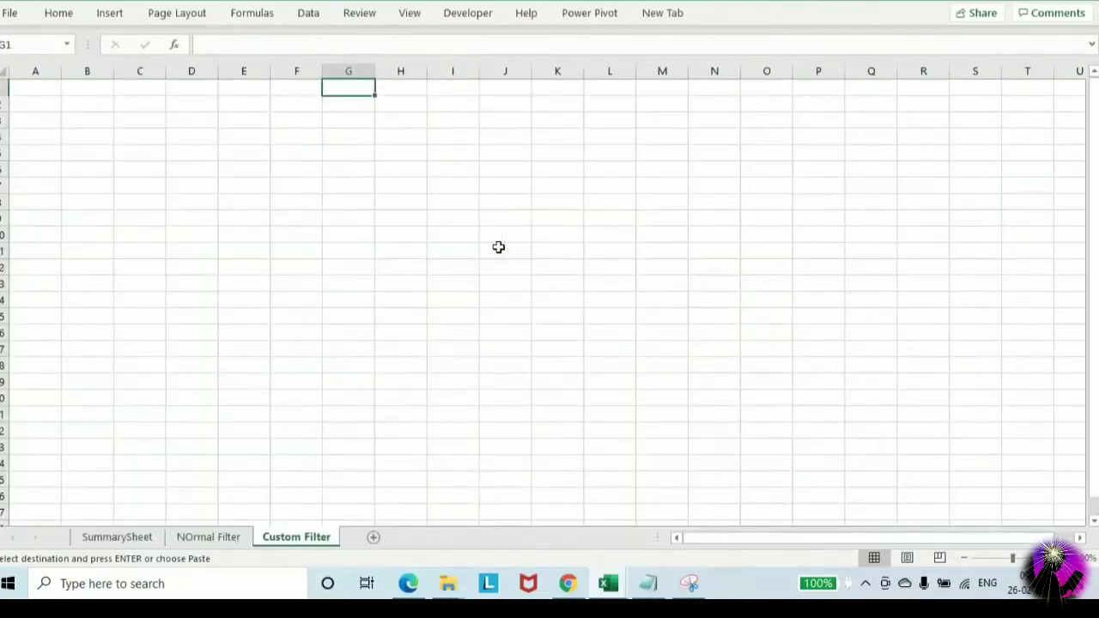
pyautogui.hotkey('ctrl', 'Left')
pyautogui.hotkey('ctrl', 'v')
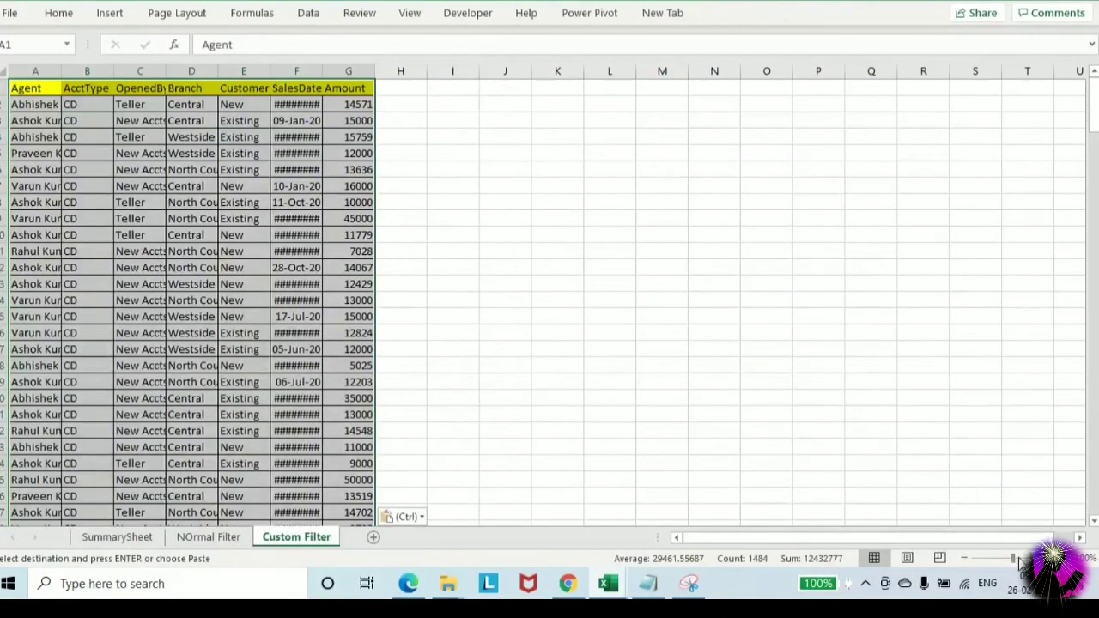
# Autofit the widths of the SalesDate, OpenedBy and Agent columns to their contents
pyautogui.moveTo(1016, 560); pyautogui.dragTo(1020, 560)
pyautogui.click(401, 378)
pyautogui.doubleClick(444, 74)
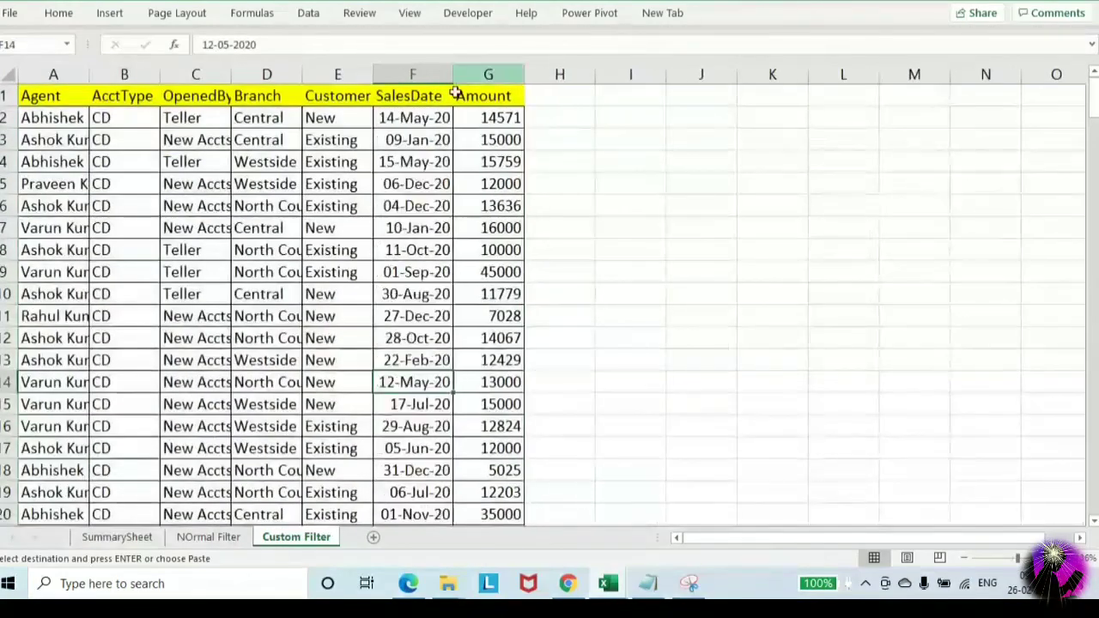
pyautogui.doubleClick(230, 74)
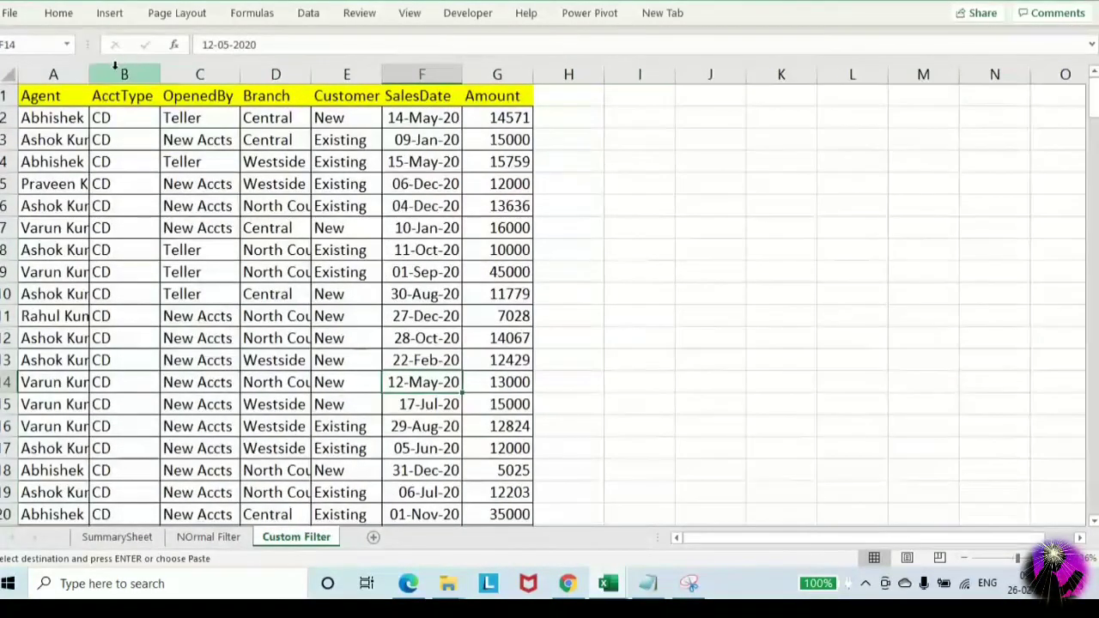
pyautogui.doubleClick(89, 74)
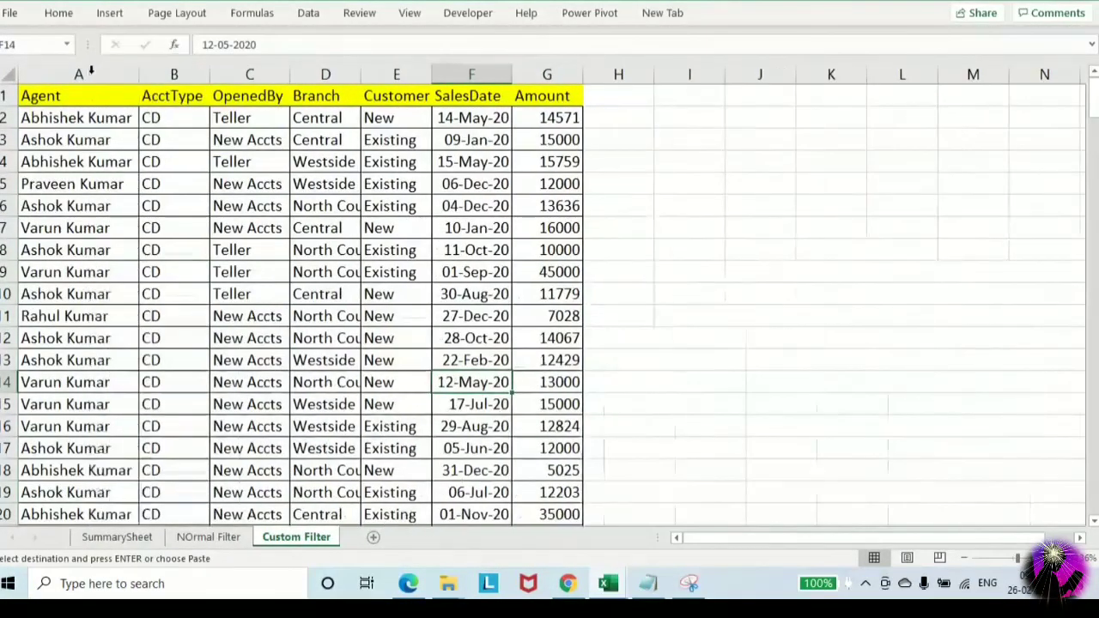
# Apply cell borders to all data rows below the header of the Custom Filter table
pyautogui.click(127, 120)
pyautogui.hotkey('ctrl', 'shift', 'Right')
pyautogui.hotkey('ctrl', 'shift', 'Down')
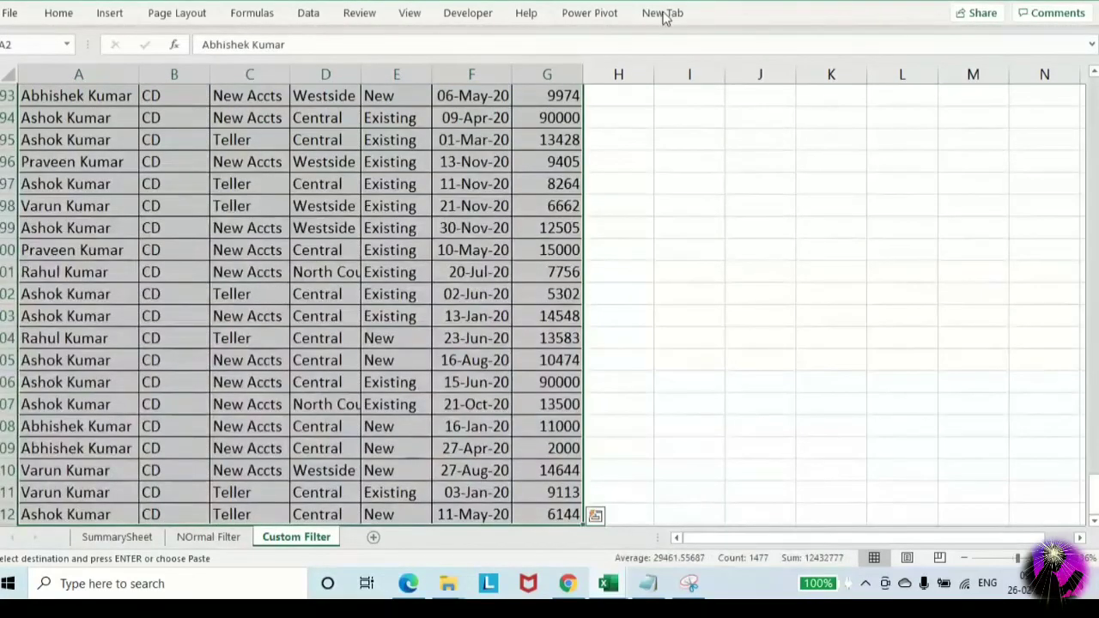
pyautogui.click(58, 13)
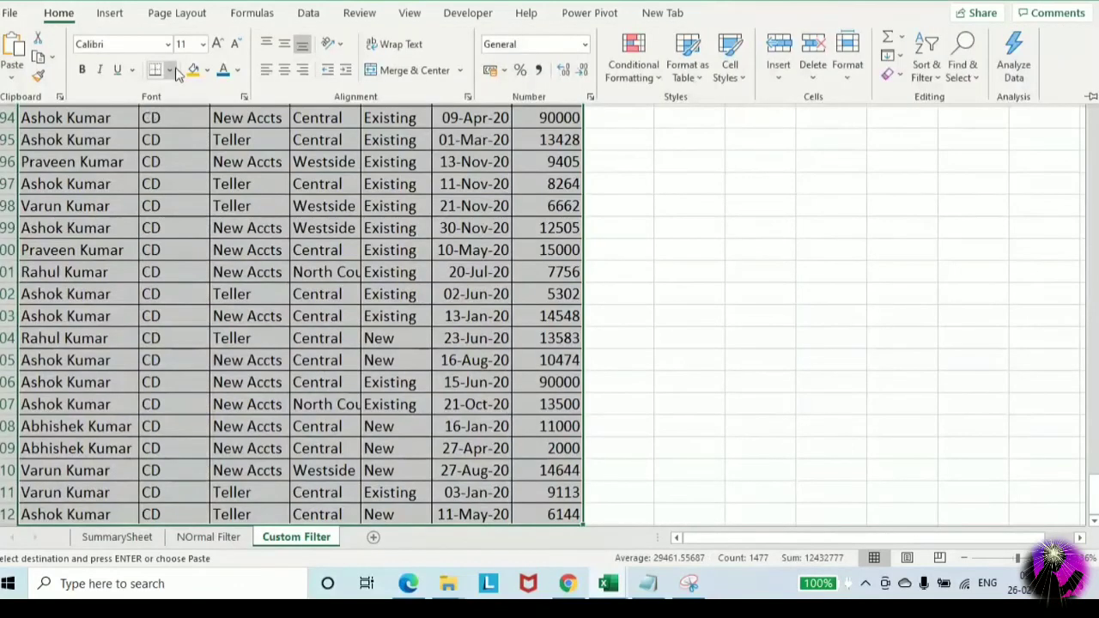
pyautogui.click(170, 69)
pyautogui.click(180, 234)
pyautogui.hotkey('ctrl', 'BackSpace')
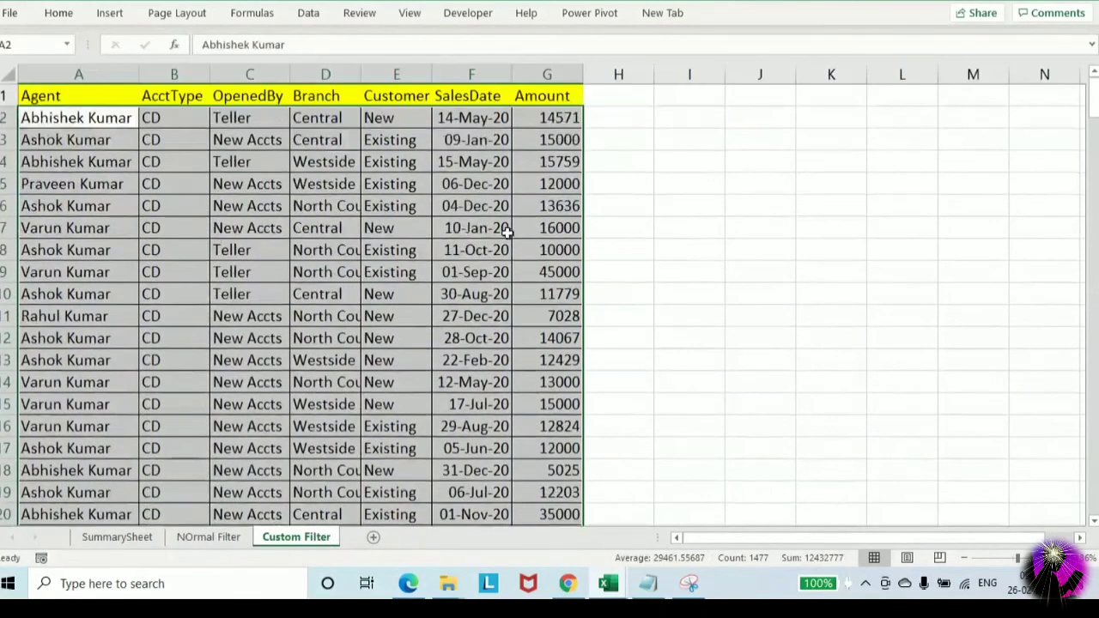
# Turn on filtering for the header row A1:G1 of the Custom Filter sheet
pyautogui.hotkey('ctrl', 'Home')
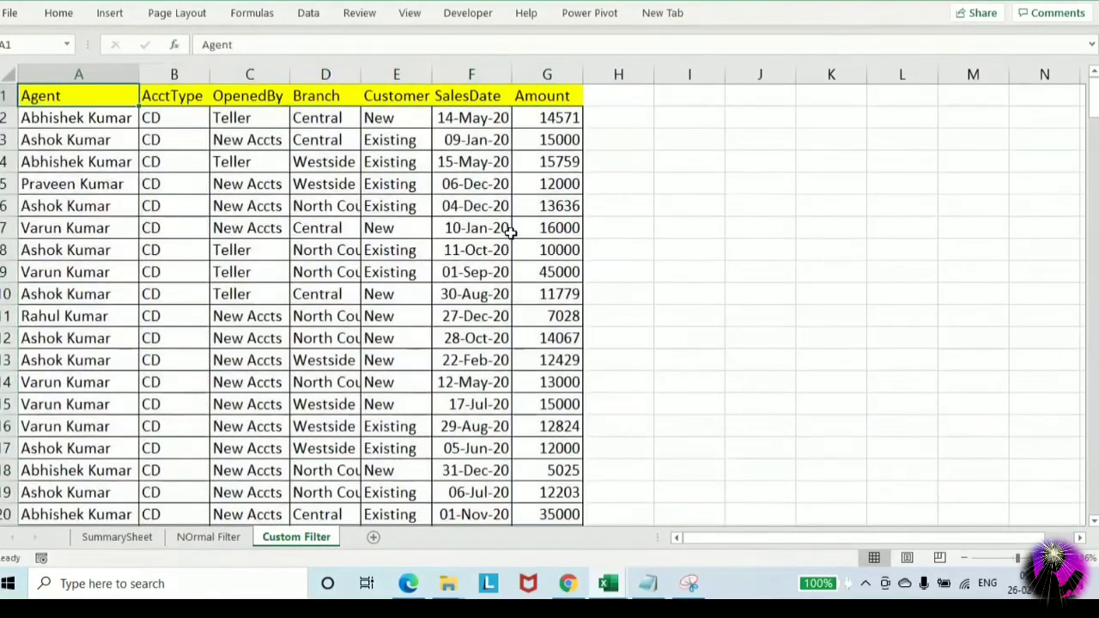
pyautogui.hotkey('ctrl', 'shift', 'Right')
pyautogui.hotkey('ctrl', 'shift', 'l')
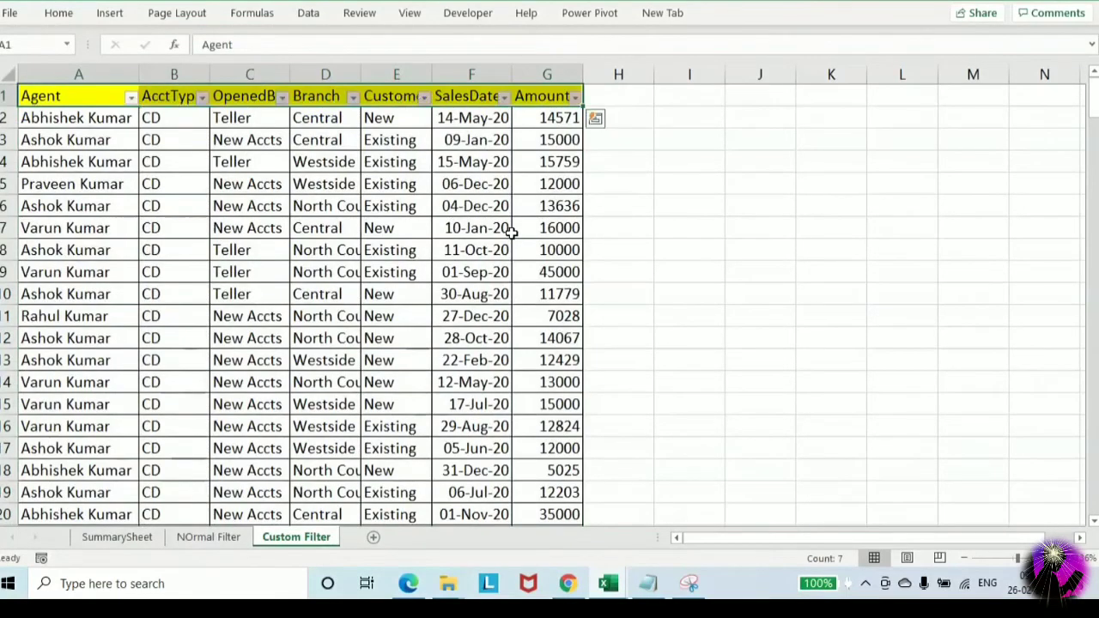
# Set up a custom text filter on the Agent column whose first condition equals the second agent in the value list
pyautogui.click(132, 101)
pyautogui.moveTo(132, 247)
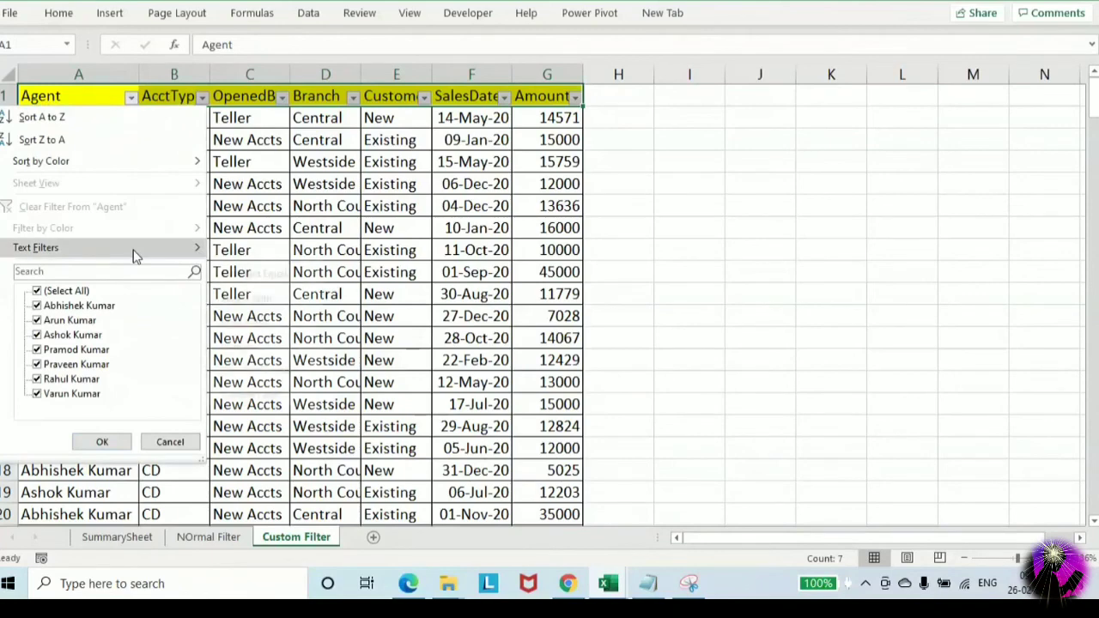
pyautogui.click(274, 395)
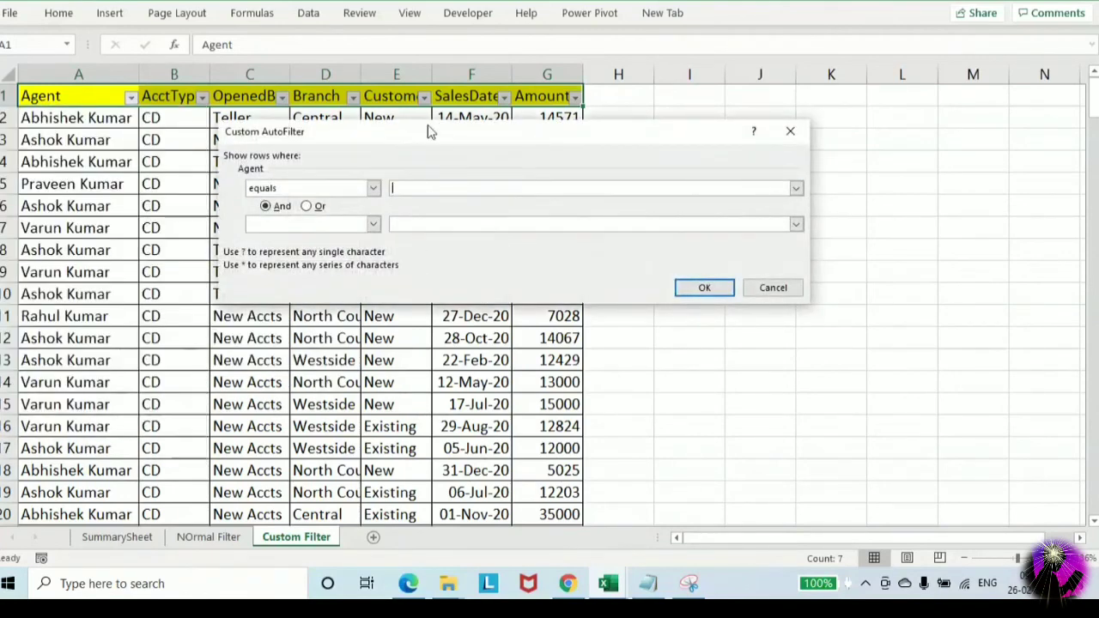
pyautogui.moveTo(412, 129); pyautogui.dragTo(648, 166)
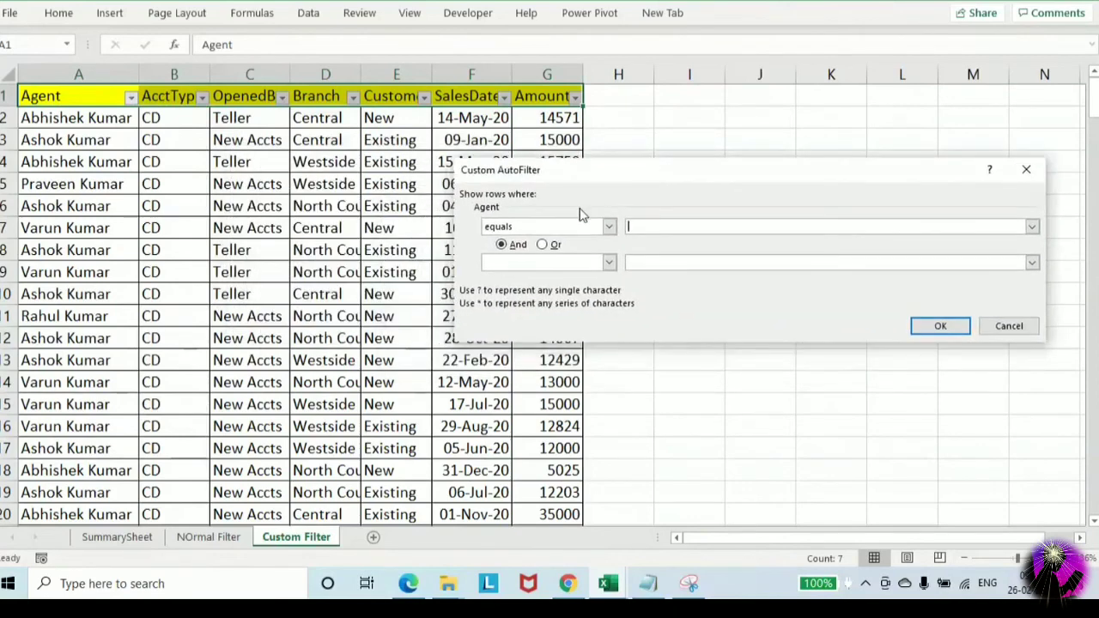
pyautogui.click(608, 227)
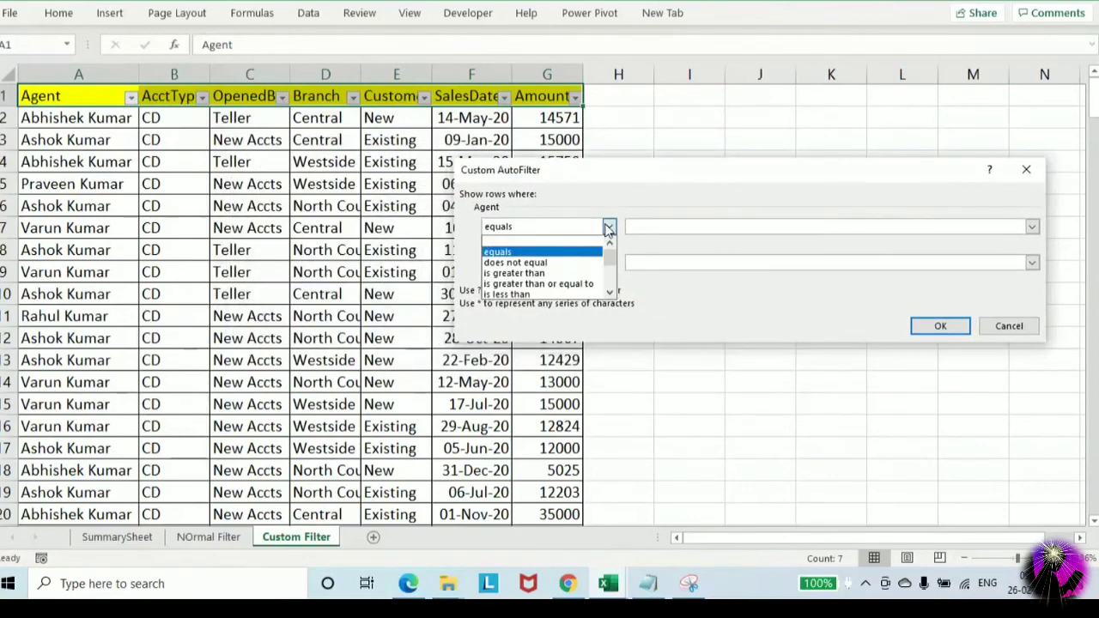
pyautogui.click(551, 251)
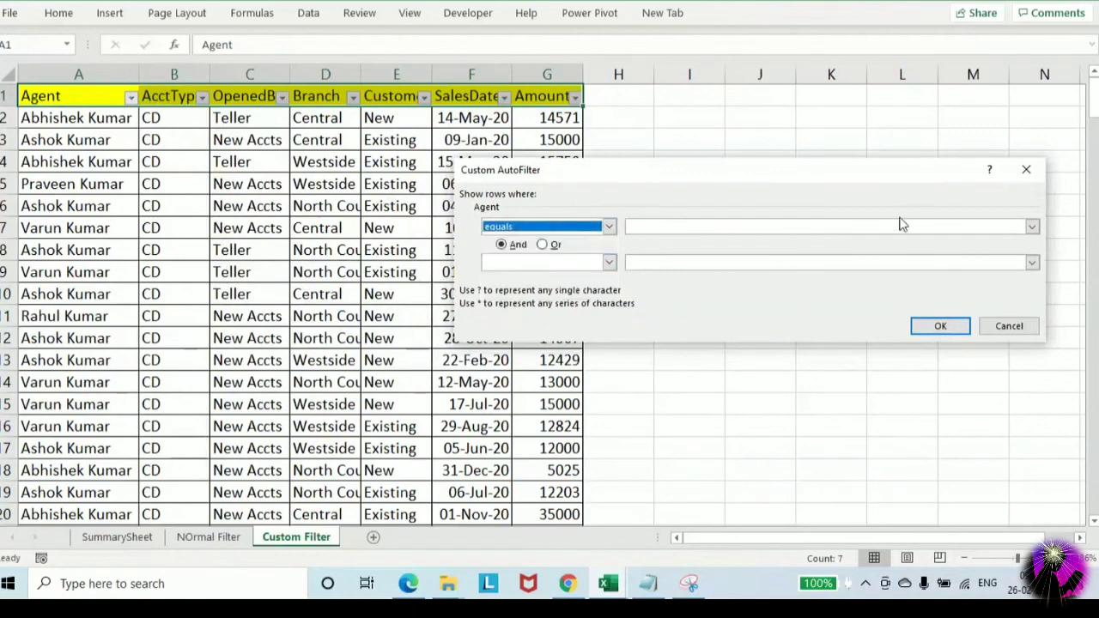
pyautogui.click(1031, 225)
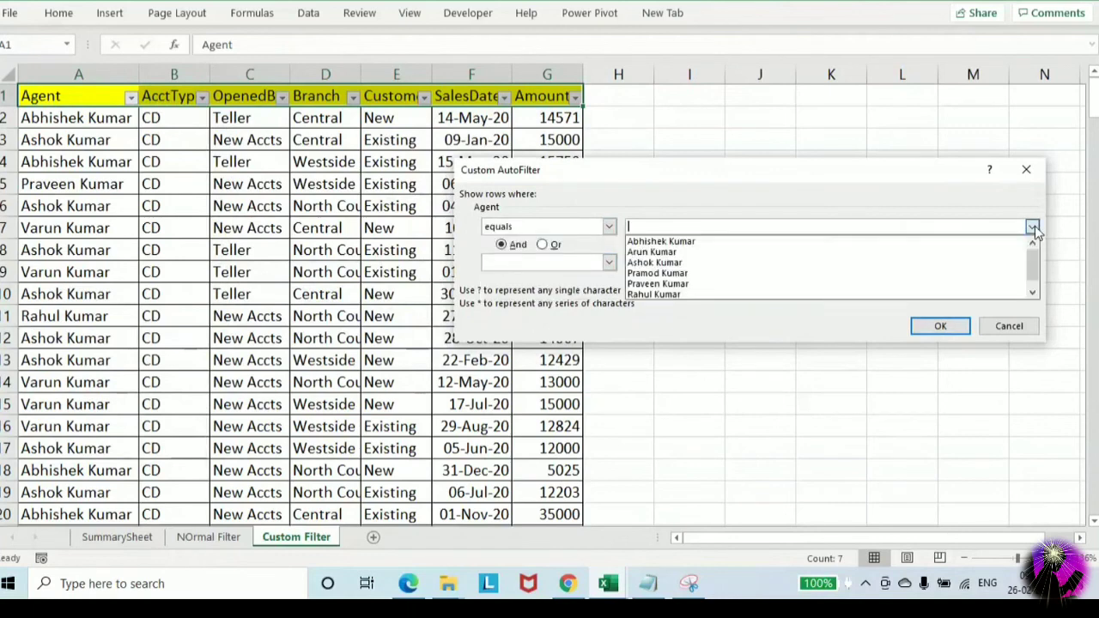
pyautogui.click(786, 253)
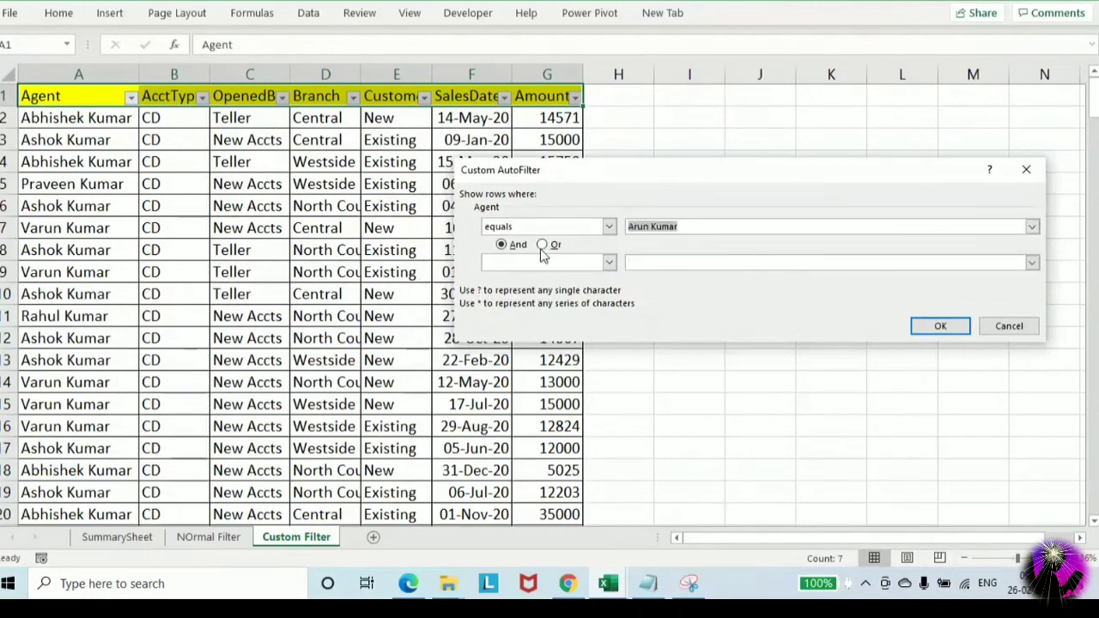
# Add an Or condition equal to the fourth agent in the value list and apply the custom Agent filter
pyautogui.click(545, 246)
pyautogui.click(610, 264)
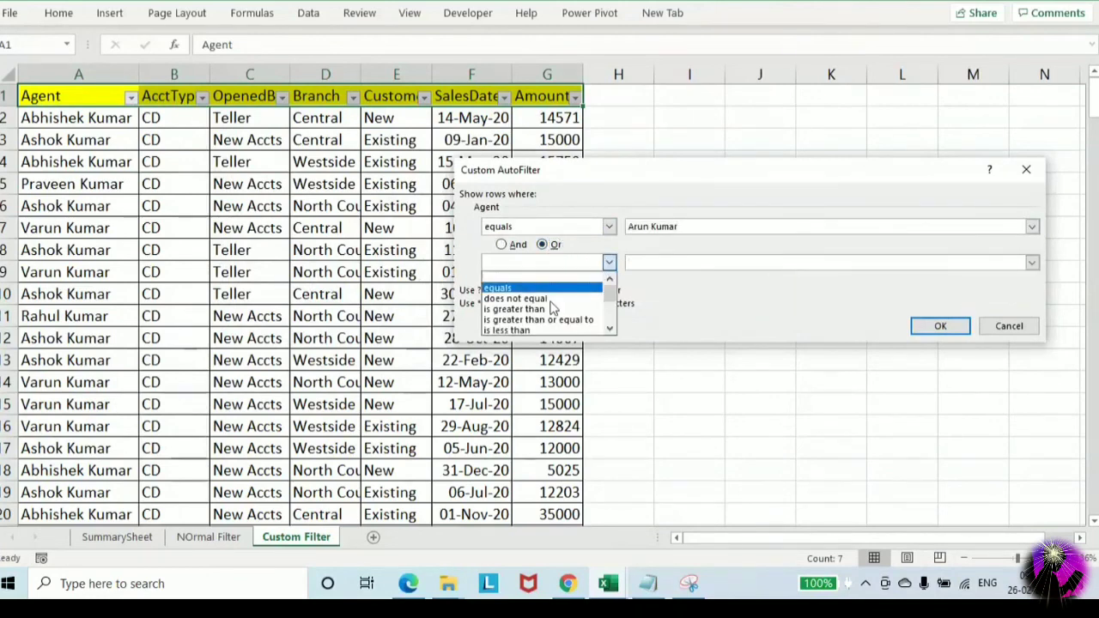
pyautogui.click(516, 288)
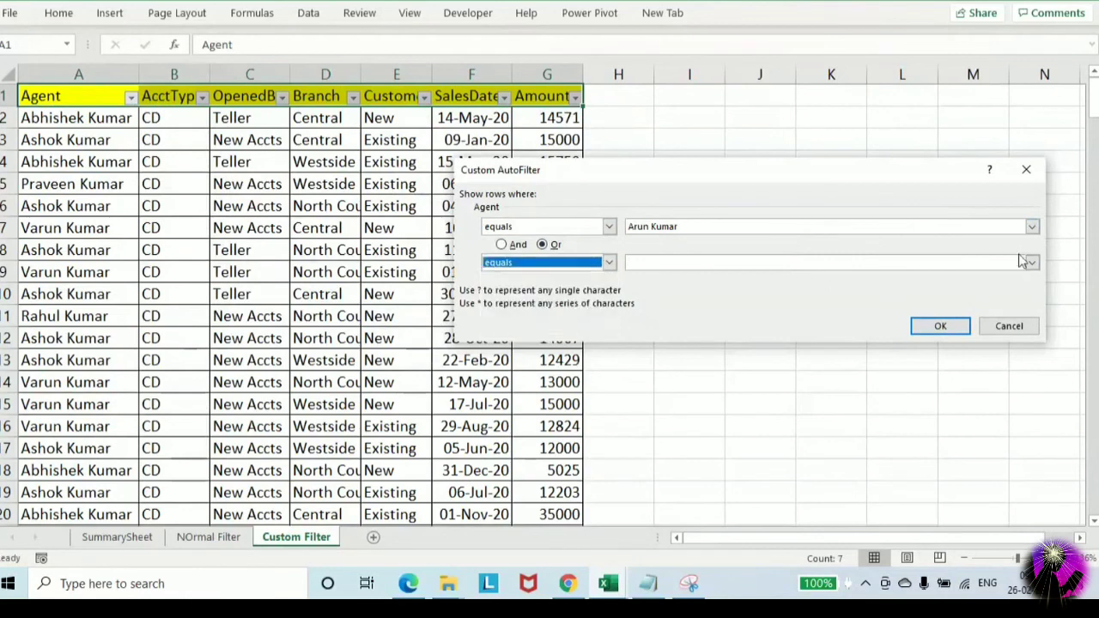
pyautogui.click(1031, 262)
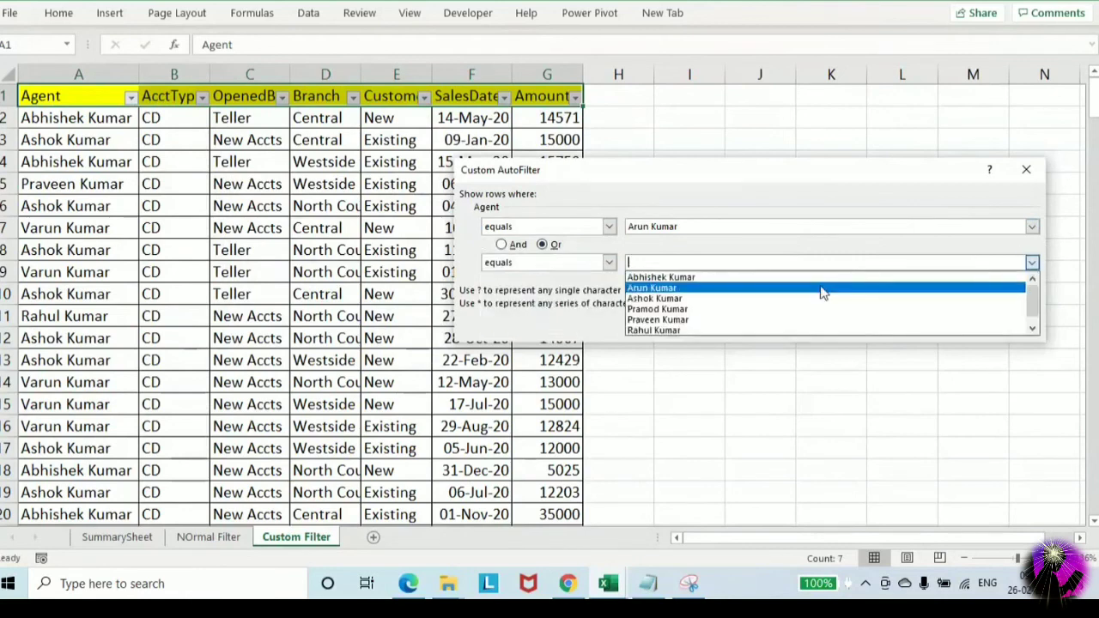
pyautogui.click(731, 298)
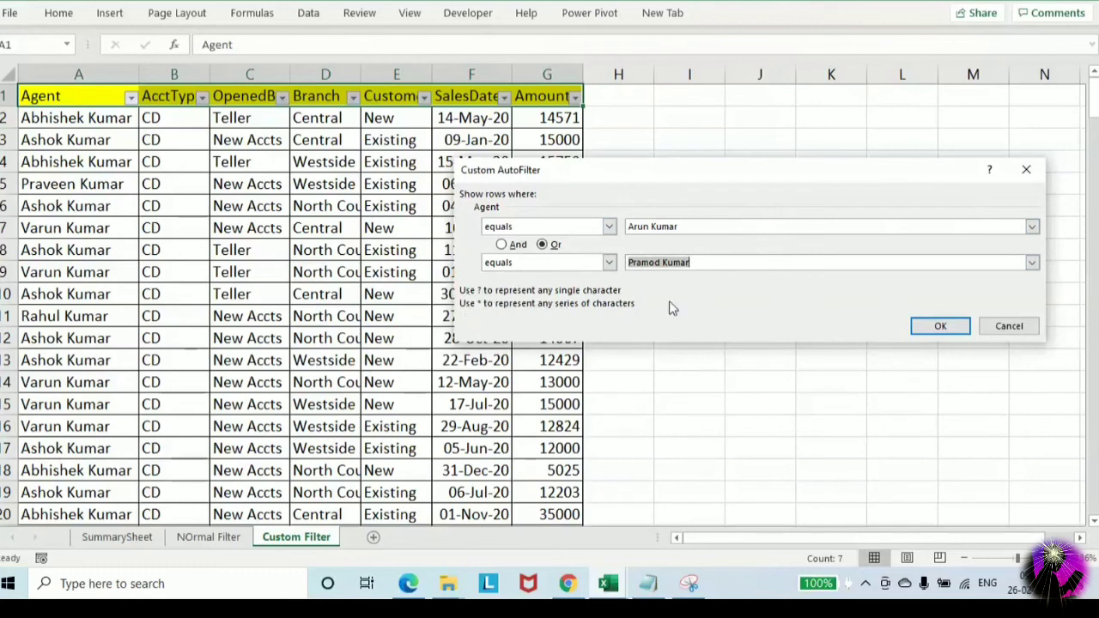
pyautogui.click(942, 326)
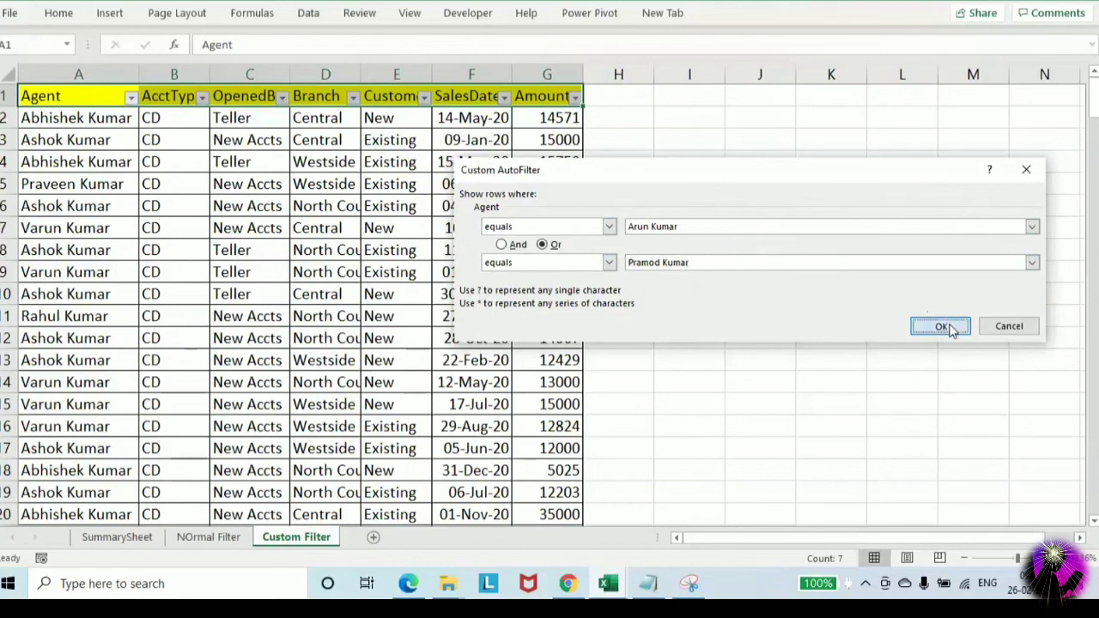
pyautogui.moveTo(98, 117); pyautogui.dragTo(123, 460)
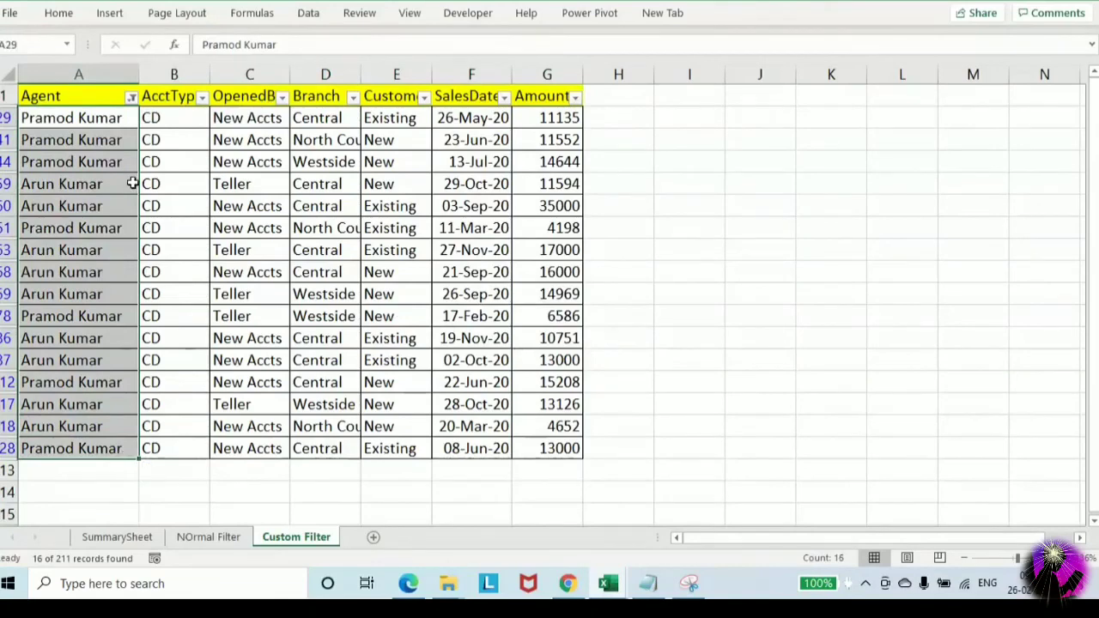
# Remove the Agent filter and turn filtering back on for the header row A1:G1
pyautogui.hotkey('alt', 'd')
pyautogui.press('f')
pyautogui.press('f')
pyautogui.moveTo(550, 93); pyautogui.dragTo(73, 93)
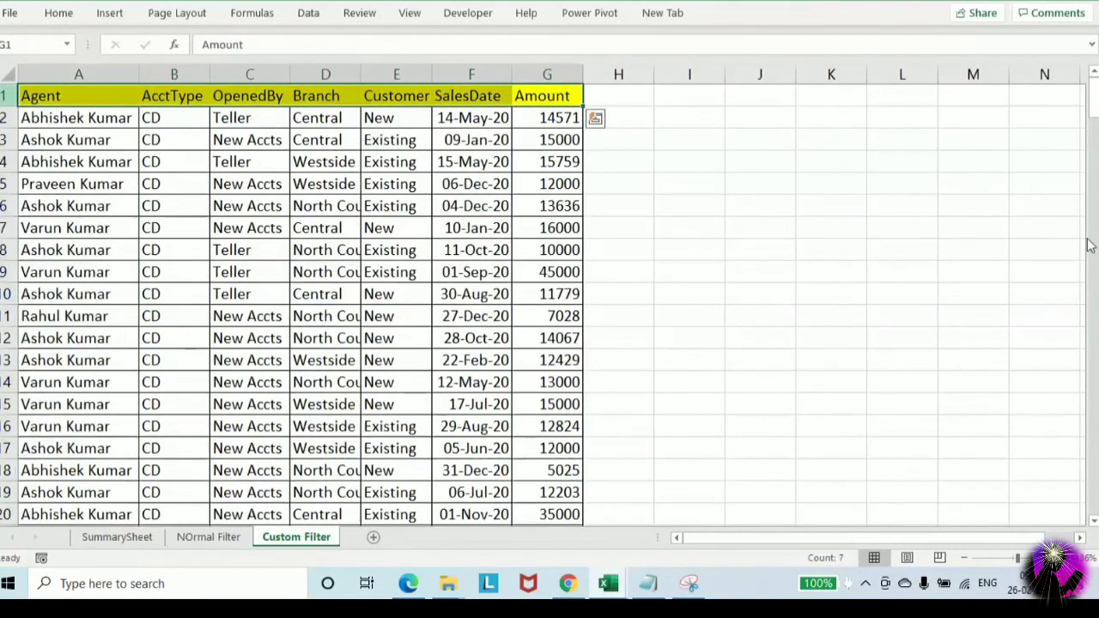
pyautogui.hotkey('ctrl', 'shift', 'l')
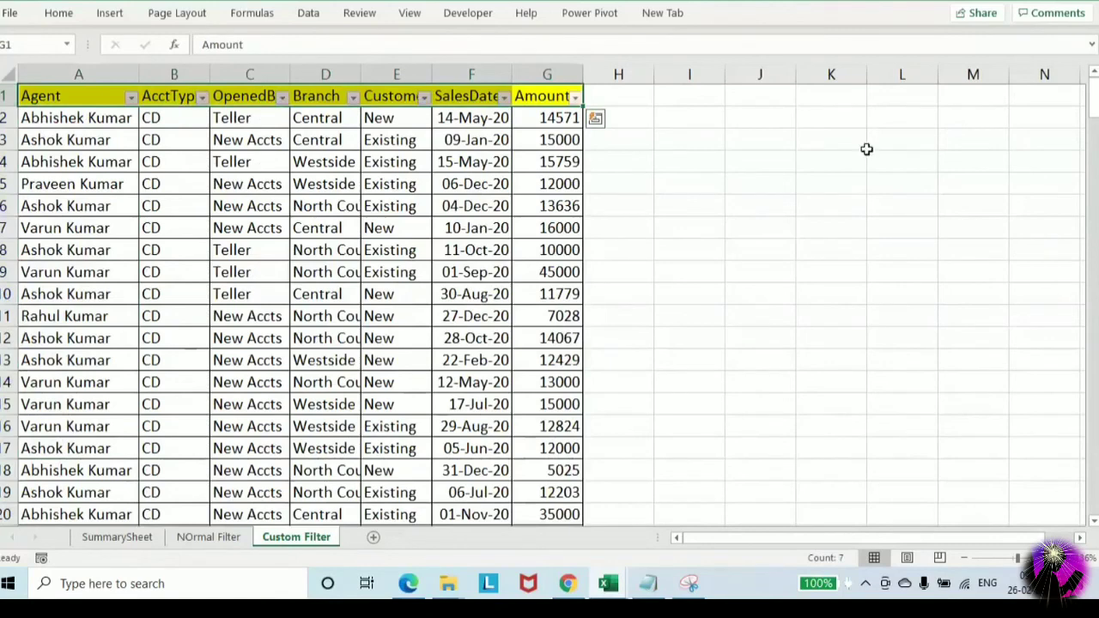
# Set up a custom number filter on the Amount column with the first condition is greater than 5353
pyautogui.click(575, 97)
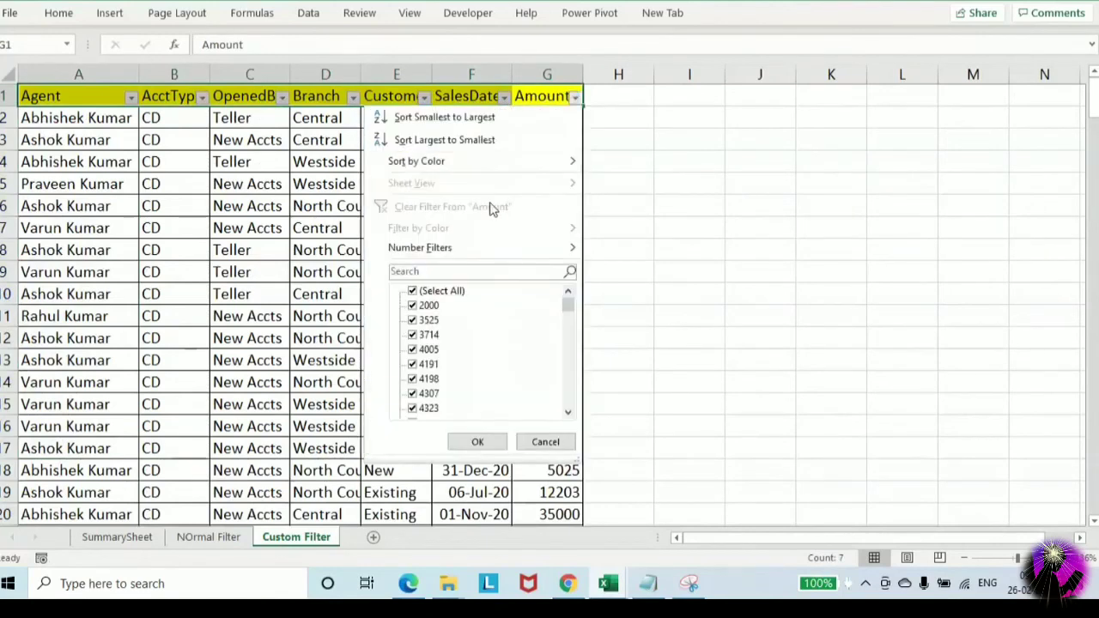
pyautogui.moveTo(541, 249)
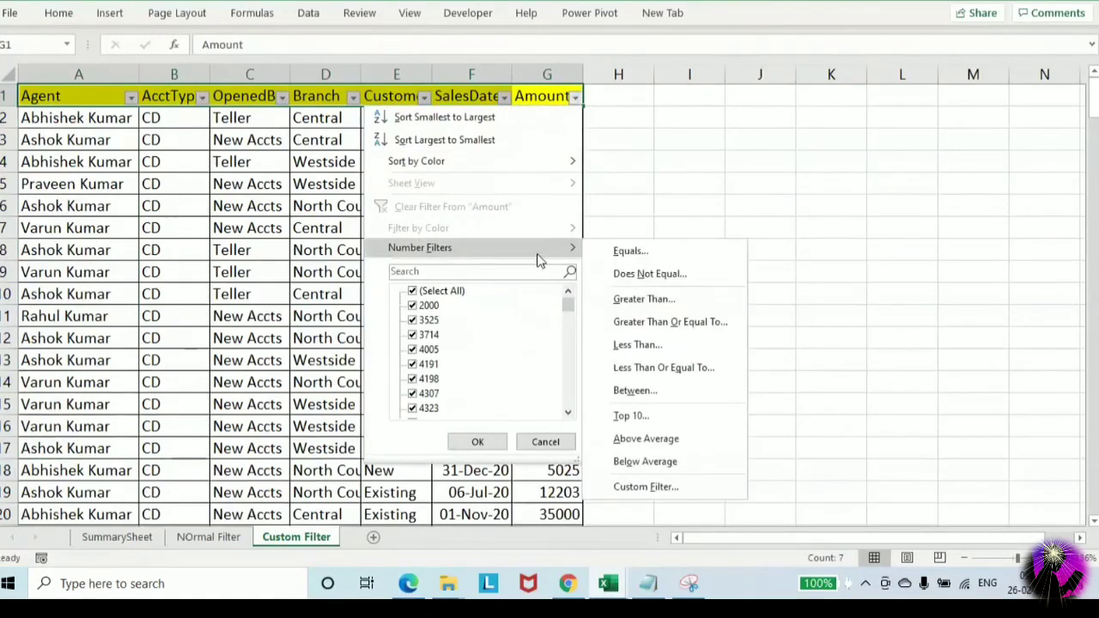
pyautogui.click(646, 487)
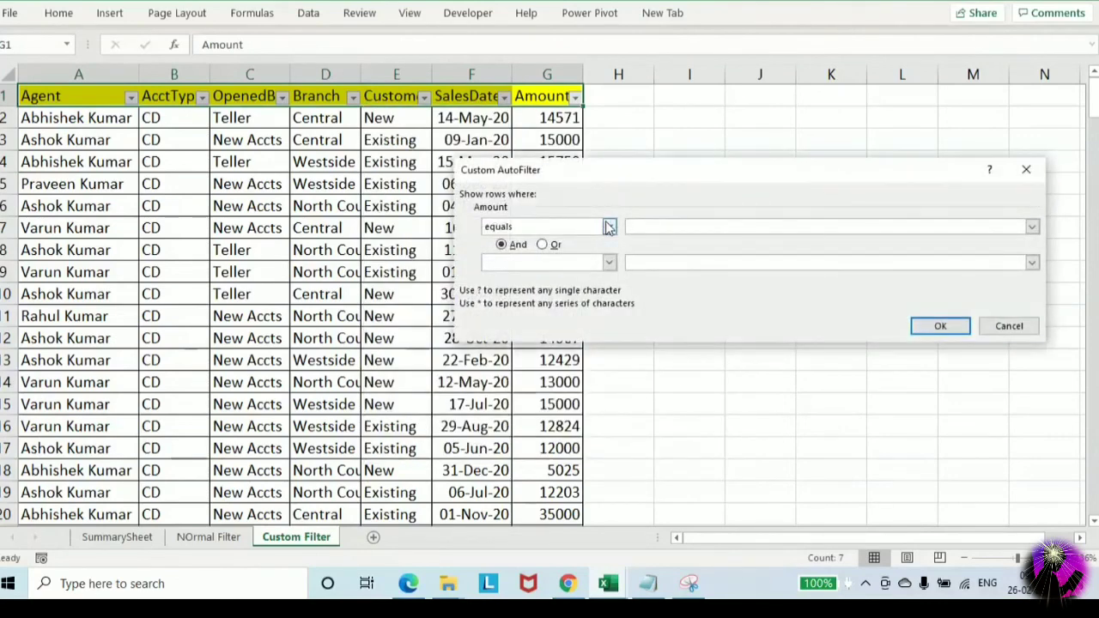
pyautogui.click(609, 227)
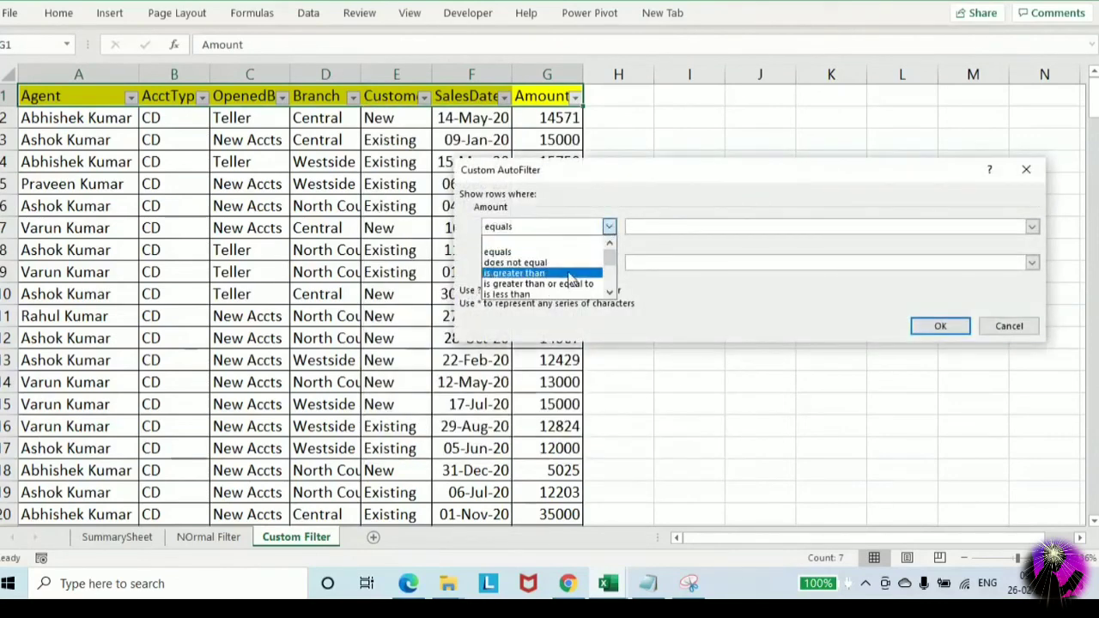
pyautogui.click(513, 273)
pyautogui.click(692, 228)
pyautogui.write('353')
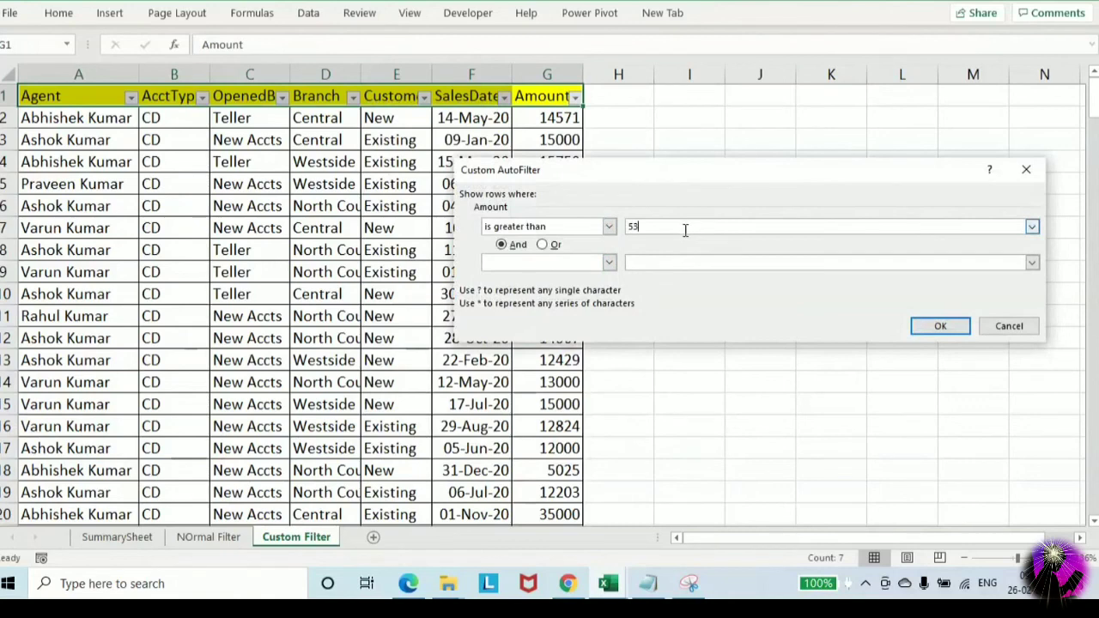
# Add an is less than upper limit joined with And, and apply the custom Amount filter
pyautogui.click(505, 245)
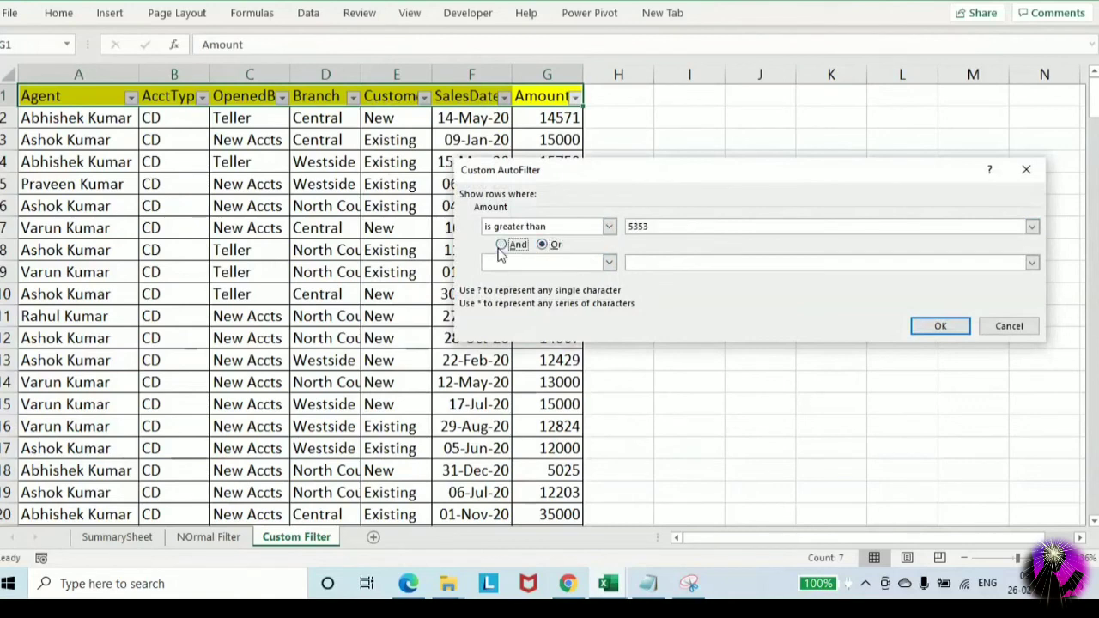
pyautogui.click(554, 262)
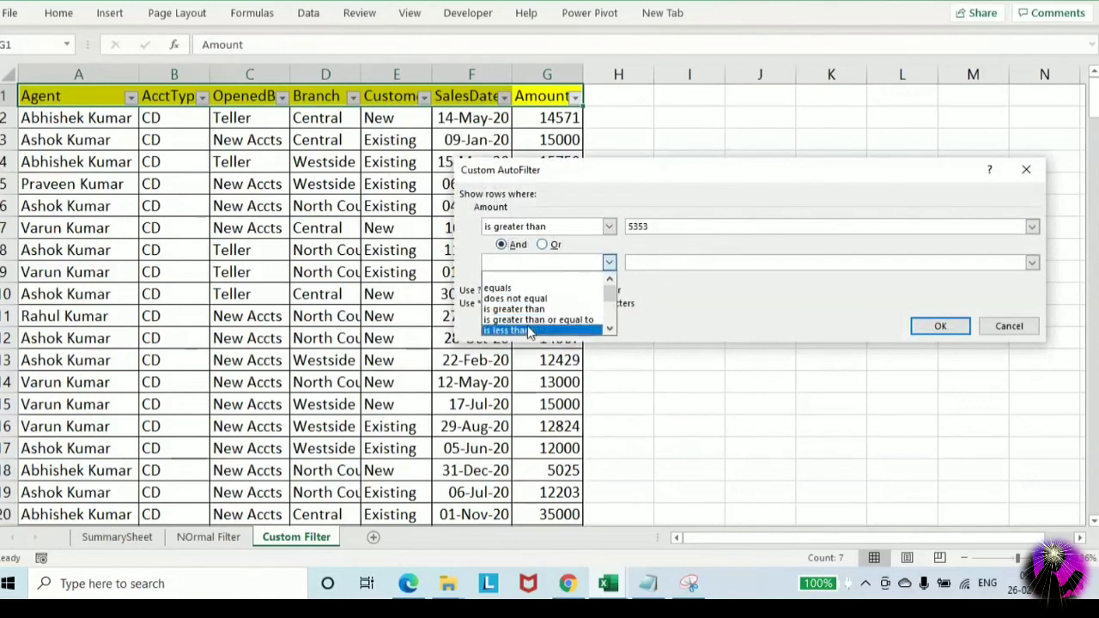
pyautogui.click(528, 330)
pyautogui.click(646, 263)
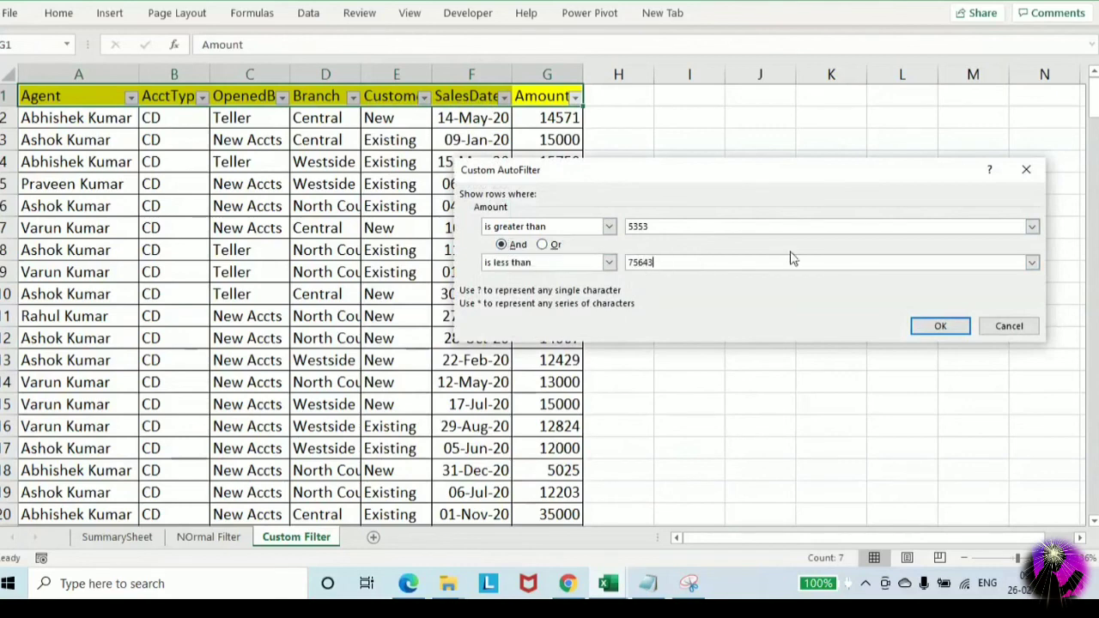
pyautogui.click(918, 333)
pyautogui.moveTo(554, 120); pyautogui.dragTo(7, 384)
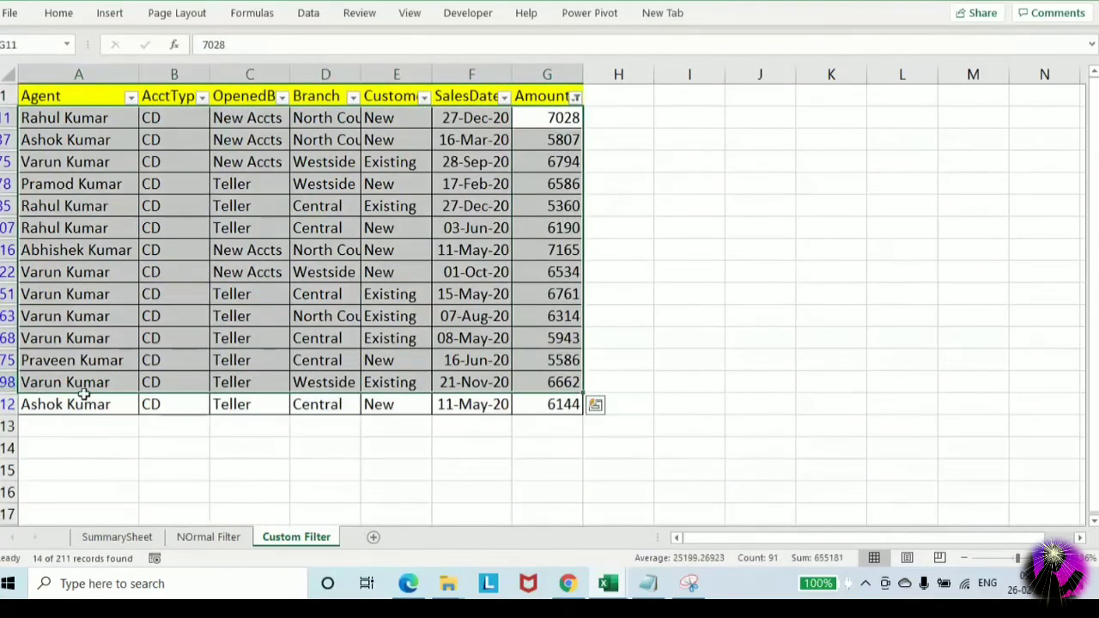
# Add a new worksheet after the Custom Filter sheet and name it Wild Card Filter
pyautogui.click(372, 541)
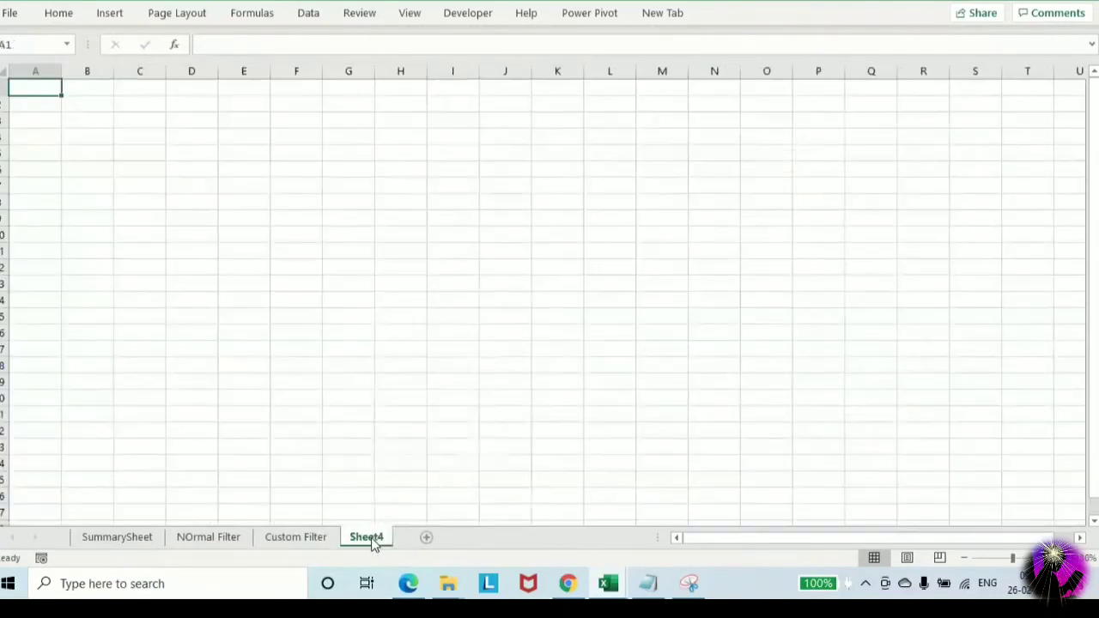
pyautogui.rightClick(371, 538)
pyautogui.click(420, 361)
pyautogui.write('Wi')
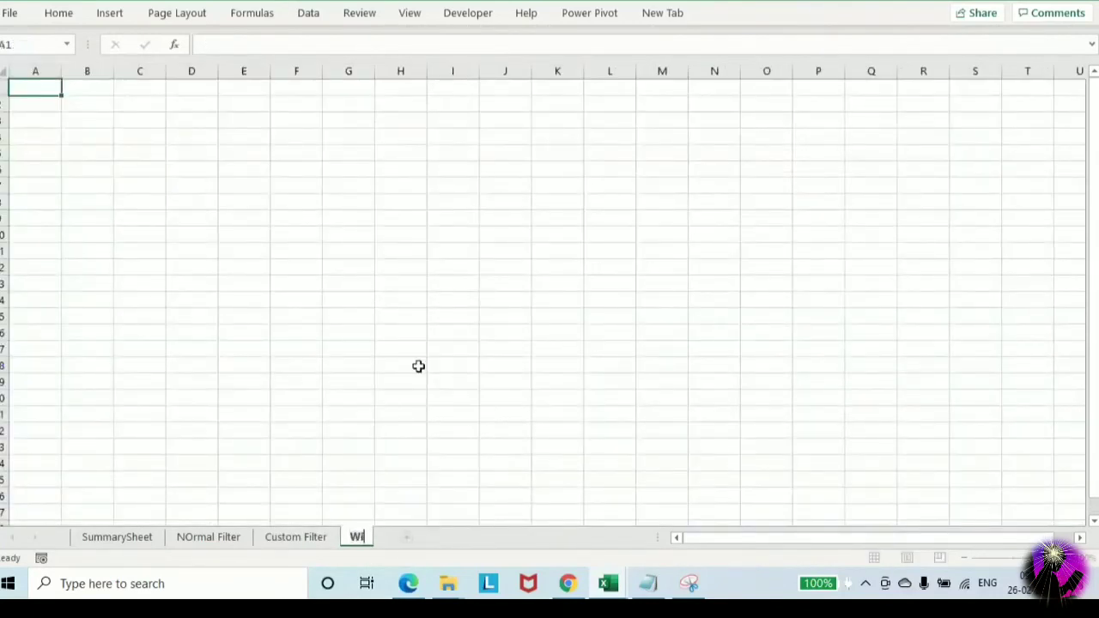
pyautogui.write('ld Card Filter')
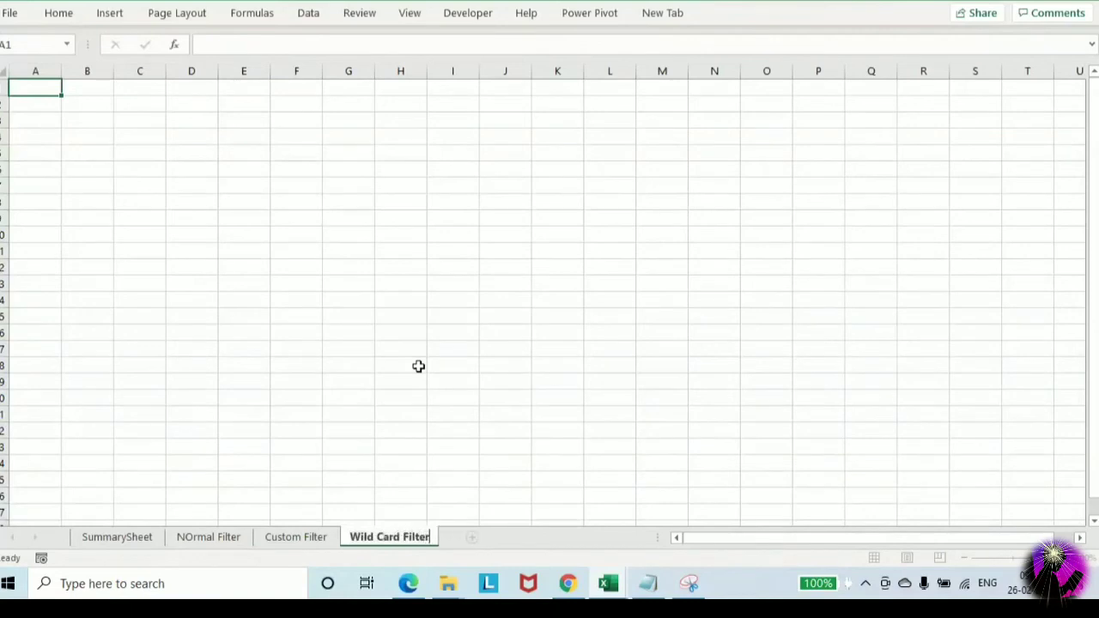
pyautogui.click(208, 285)
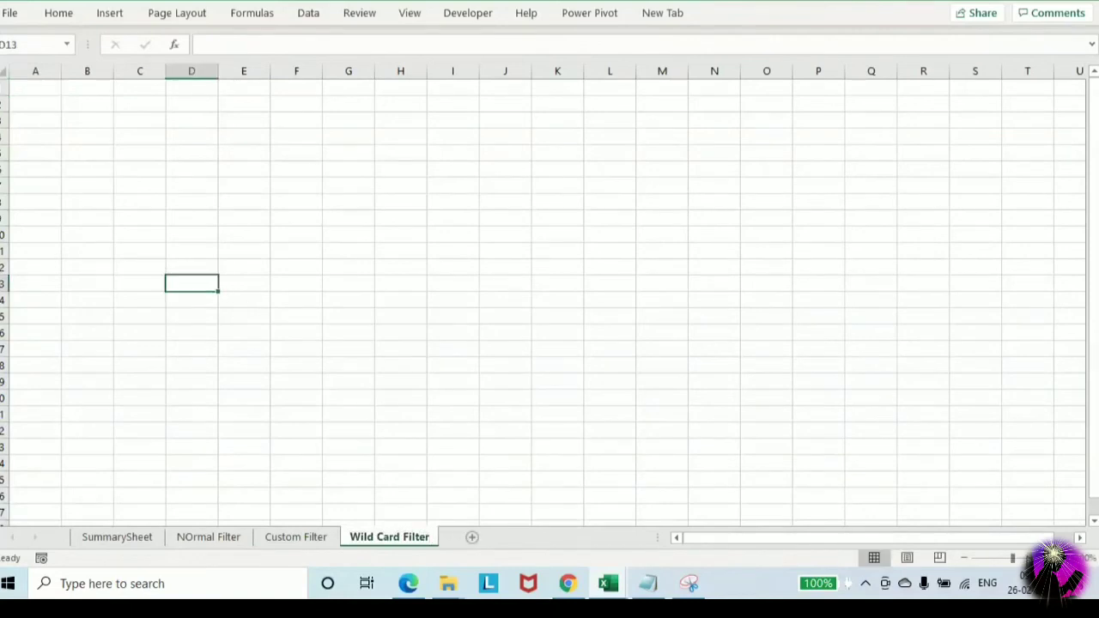
# Widen column A of the Wild Card Filter sheet and enter the heading Data in A1
pyautogui.moveTo(1013, 558); pyautogui.dragTo(1017, 558)
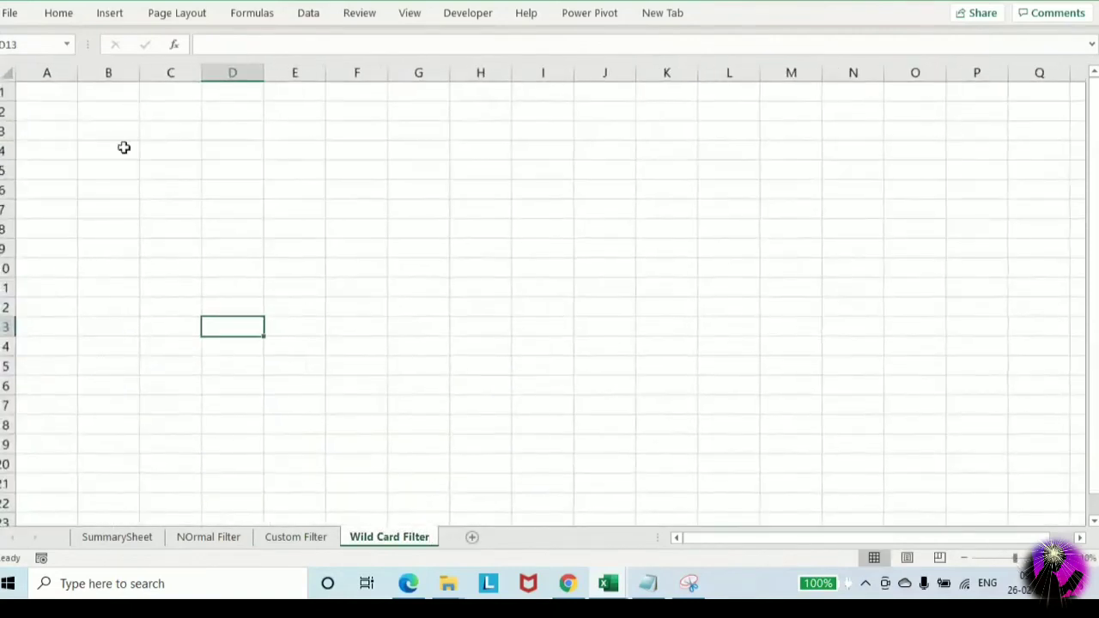
pyautogui.click(59, 96)
pyautogui.moveTo(77, 66); pyautogui.dragTo(105, 69)
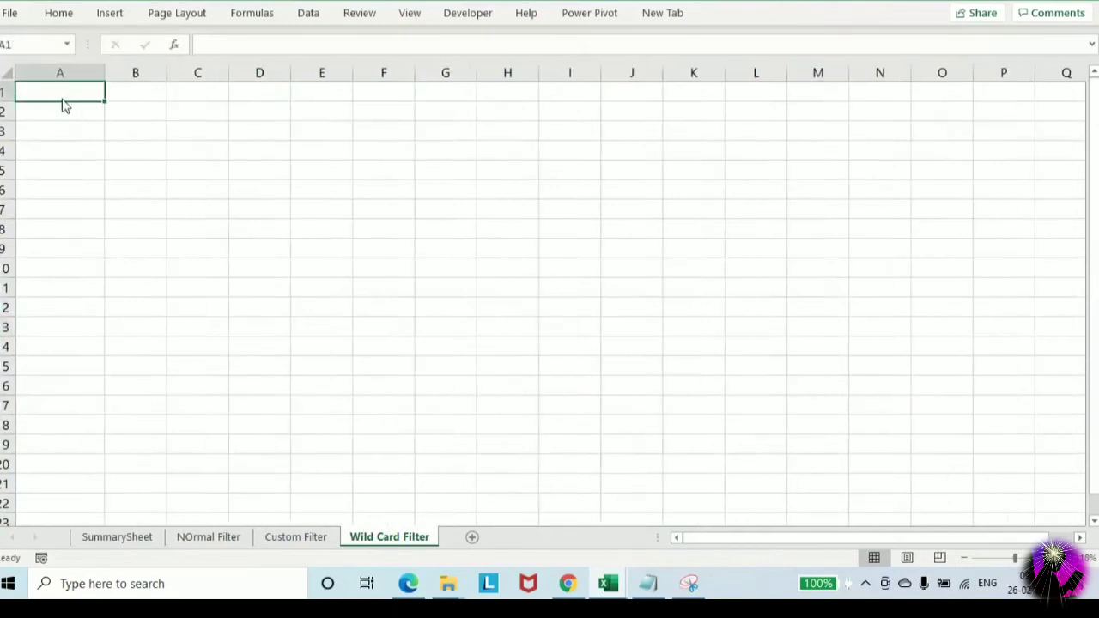
pyautogui.write('Data')
pyautogui.press('Return')
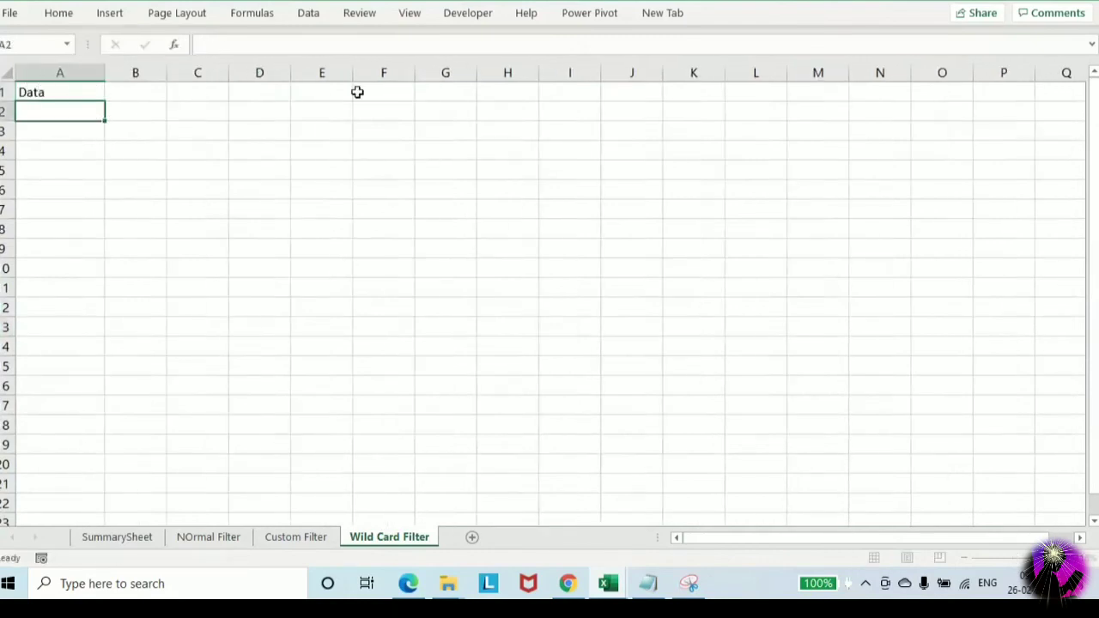
# Enter the formula =CHAR(RANDBETWEEN(32,47)) in cell A2 under the Data heading
pyautogui.write('=rand')
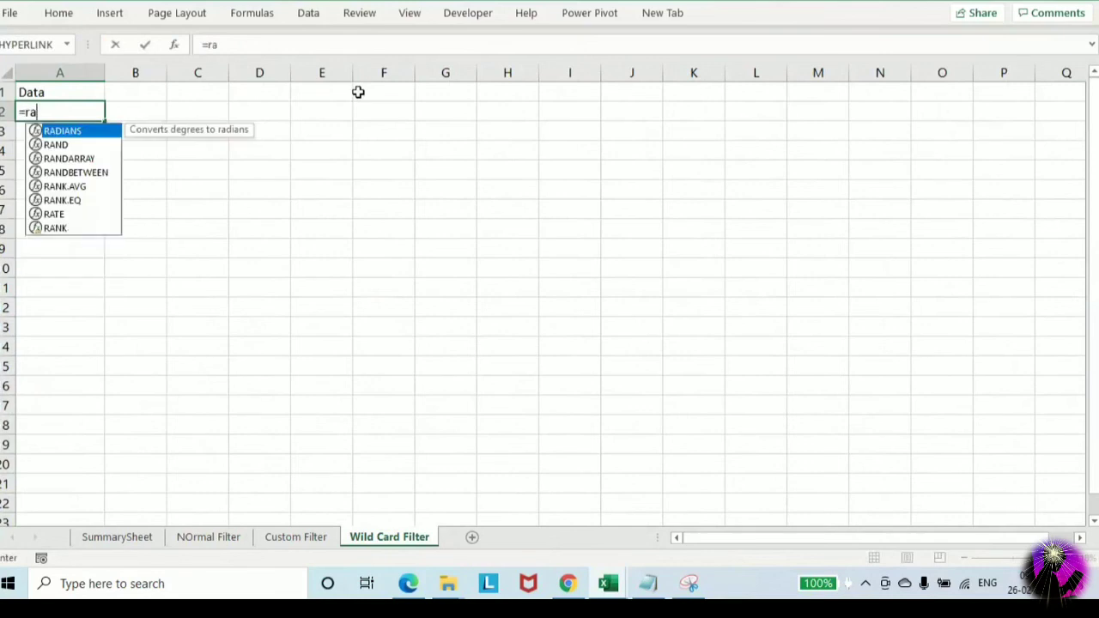
pyautogui.press('Down')
pyautogui.press('Down')
pyautogui.press('Tab')
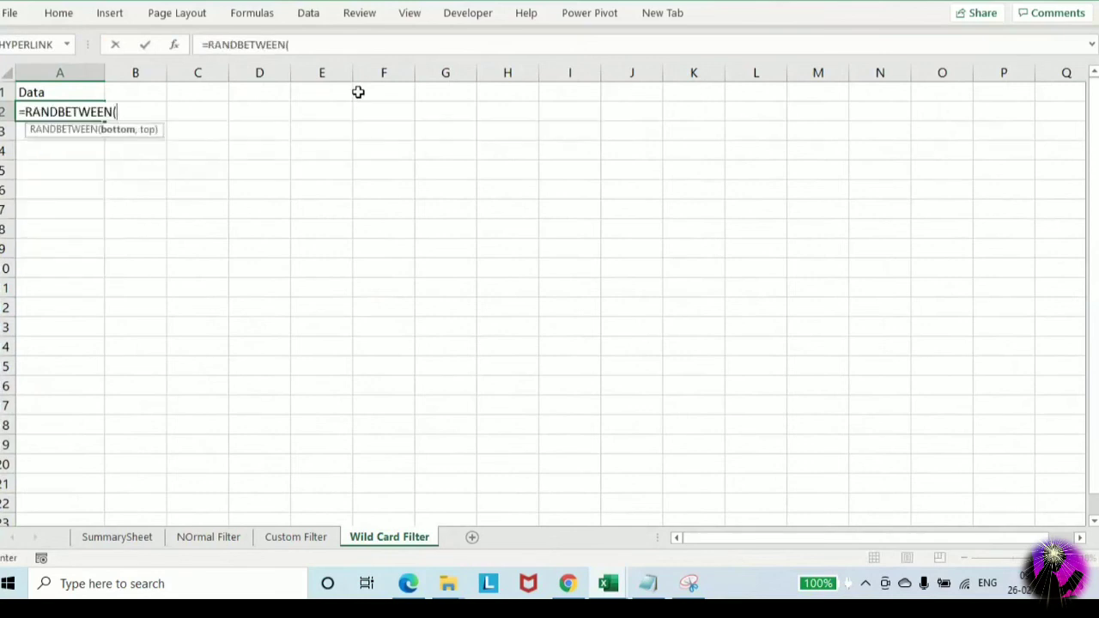
pyautogui.write('32,47)')
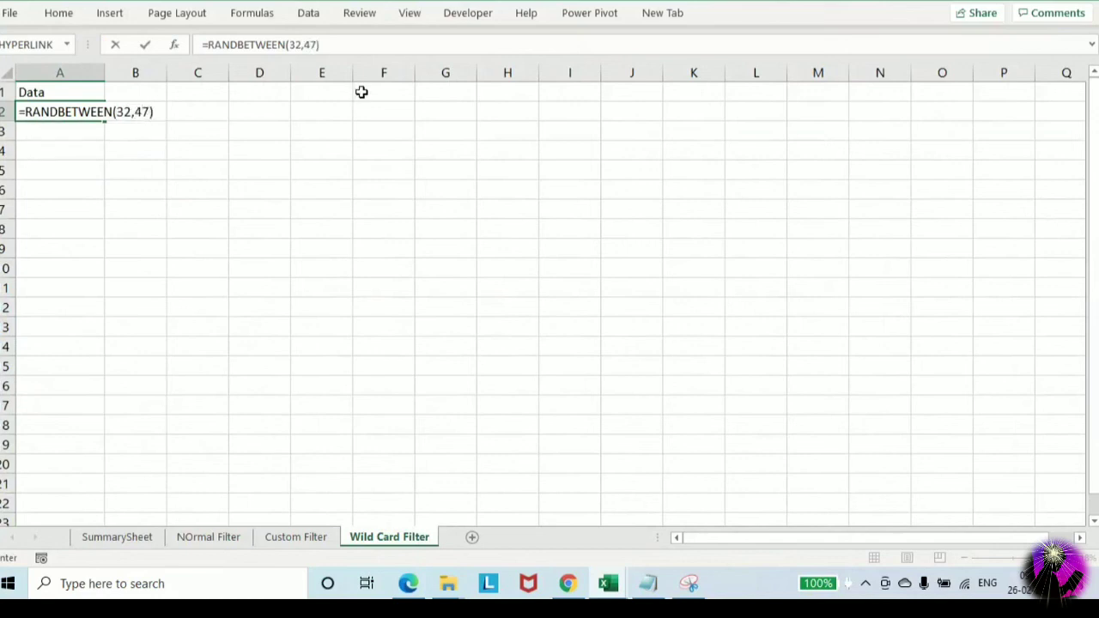
pyautogui.click(208, 44)
pyautogui.write('Char')
pyautogui.press('Tab')
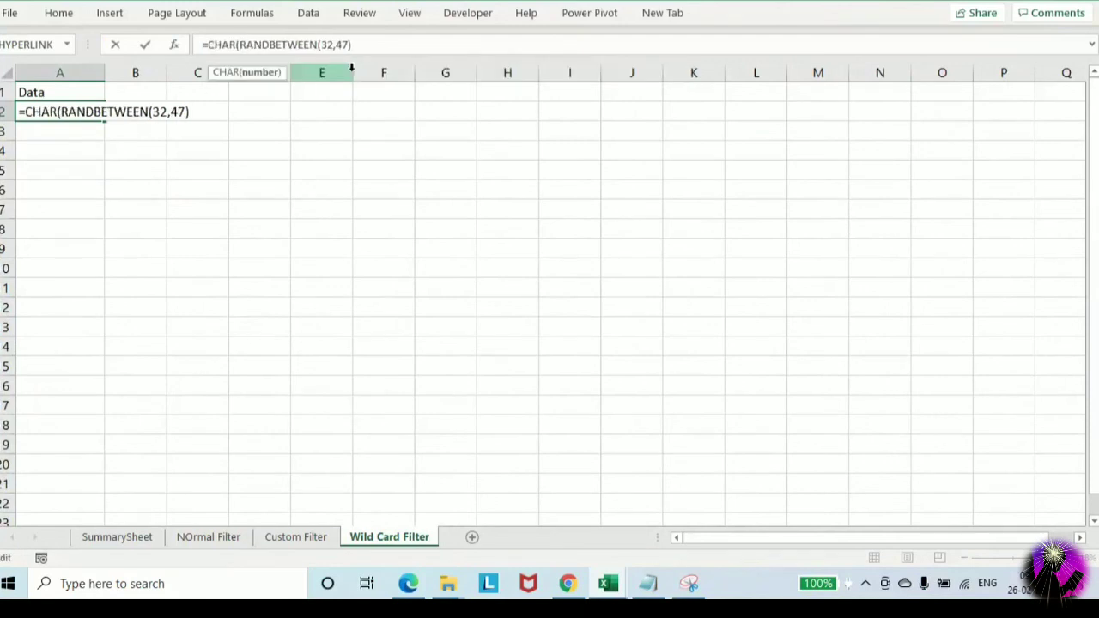
pyautogui.press('Return')
# Fill the random character formula in A2 down column A to A32
pyautogui.press('Up')
pyautogui.hotkey('shift', 'Down')
pyautogui.hotkey('shift', 'Down')
pyautogui.hotkey('shift', 'Down')
pyautogui.hotkey('shift', 'Down')
pyautogui.hotkey('shift', 'Down')
pyautogui.hotkey('shift', 'Down')
pyautogui.hotkey('shift', 'Down')
pyautogui.hotkey('shift', 'Down')
pyautogui.hotkey('shift', 'Down')
pyautogui.hotkey('shift', 'Down')
pyautogui.hotkey('shift', 'Down')
pyautogui.hotkey('shift', 'Down')
pyautogui.hotkey('shift', 'Down')
pyautogui.hotkey('shift', 'Down')
pyautogui.hotkey('shift', 'Down')
pyautogui.hotkey('shift', 'Down')
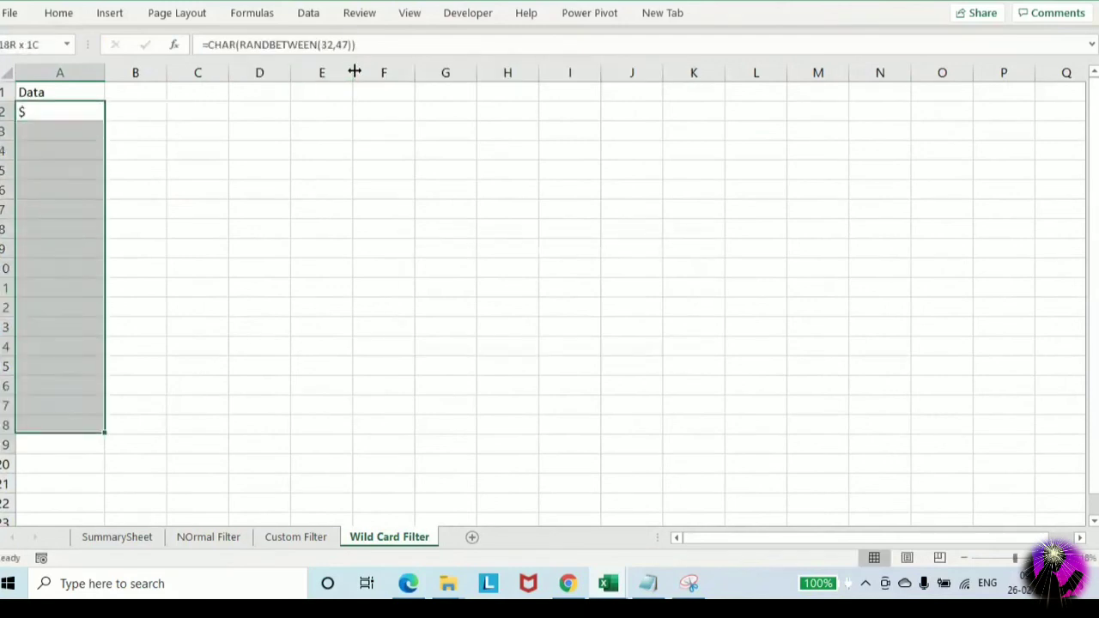
pyautogui.hotkey('shift', 'Down')
pyautogui.hotkey('shift', 'Down')
pyautogui.hotkey('shift', 'Down')
pyautogui.hotkey('shift', 'Down')
pyautogui.hotkey('shift', 'Down')
pyautogui.hotkey('shift', 'Down')
pyautogui.hotkey('shift', 'Down')
pyautogui.hotkey('shift', 'Down')
pyautogui.hotkey('shift', 'Down')
pyautogui.hotkey('shift', 'Down')
pyautogui.hotkey('shift', 'Down')
pyautogui.hotkey('shift', 'Down')
pyautogui.hotkey('shift', 'Down')
pyautogui.hotkey('shift', 'Down')
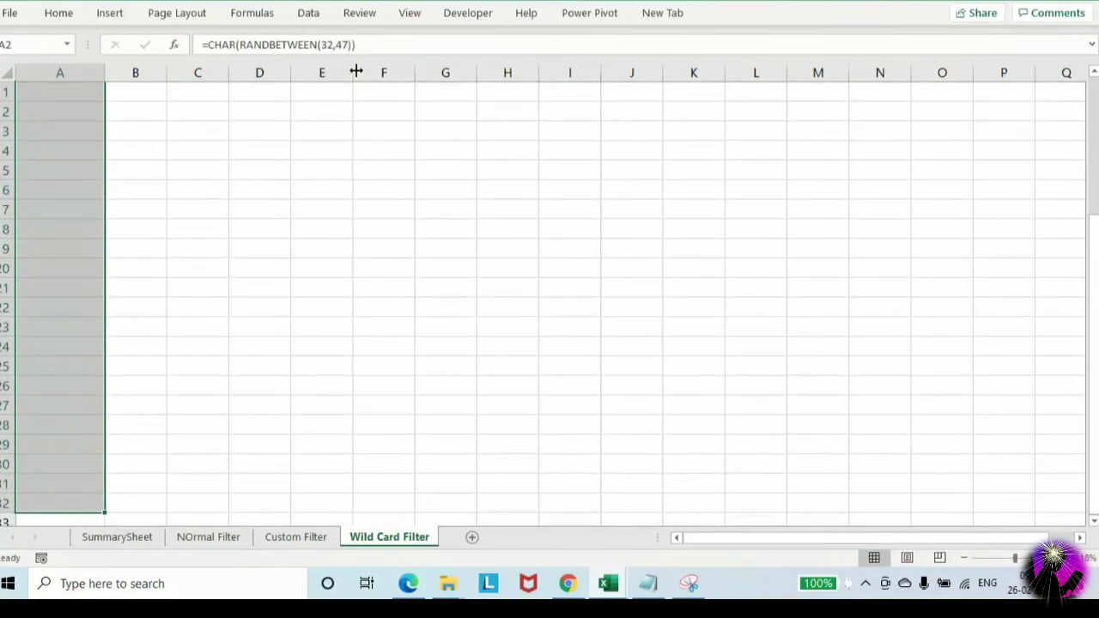
pyautogui.hotkey('ctrl', 'd')
pyautogui.hotkey('ctrl', 'Up')
pyautogui.hotkey('ctrl', 'Down')
pyautogui.press('Down')
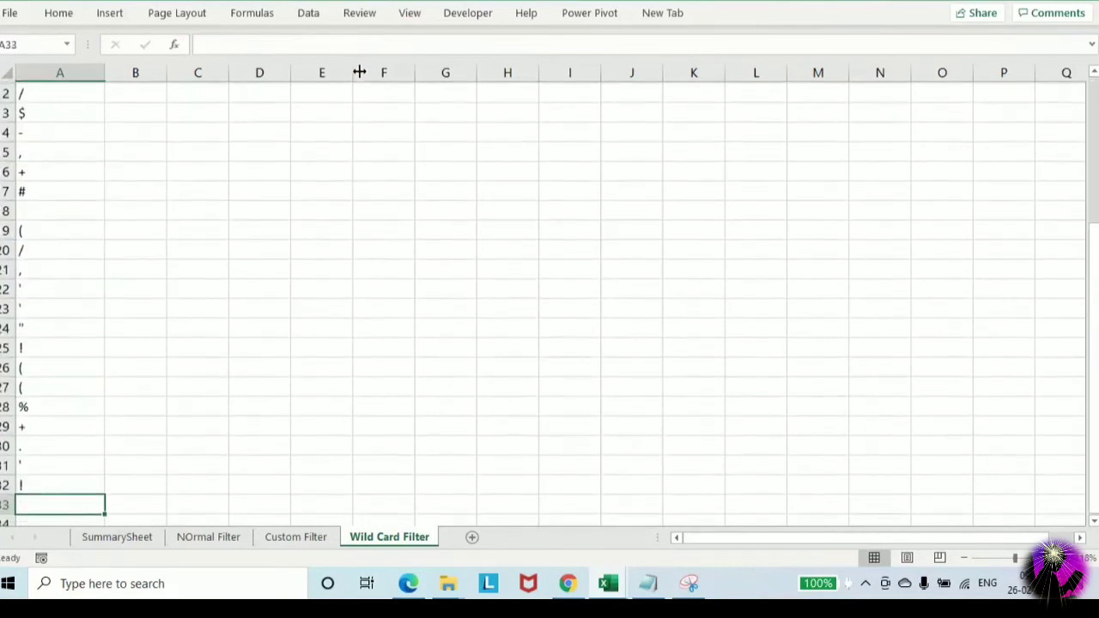
# Extend the random character formula from A32 down to A54
pyautogui.press('Up')
pyautogui.hotkey('shift', 'Down')
pyautogui.hotkey('shift', 'Down')
pyautogui.hotkey('shift', 'Down')
pyautogui.hotkey('shift', 'Down')
pyautogui.hotkey('shift', 'Down')
pyautogui.hotkey('shift', 'Down')
pyautogui.hotkey('shift', 'Down')
pyautogui.hotkey('shift', 'Down')
pyautogui.hotkey('shift', 'Down')
pyautogui.hotkey('shift', 'Down')
pyautogui.hotkey('shift', 'Down')
pyautogui.hotkey('shift', 'Down')
pyautogui.hotkey('shift', 'Down')
pyautogui.hotkey('shift', 'Down')
pyautogui.hotkey('shift', 'Down')
pyautogui.hotkey('shift', 'Down')
pyautogui.hotkey('shift', 'Down')
pyautogui.hotkey('shift', 'Down')
pyautogui.hotkey('shift', 'Down')
pyautogui.hotkey('shift', 'Down')
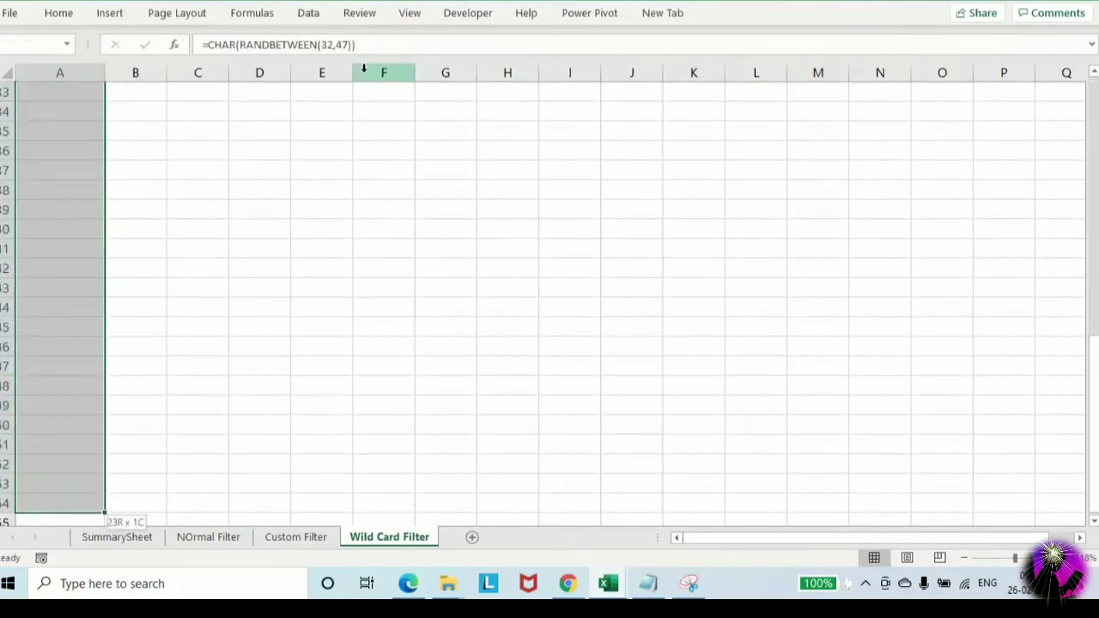
pyautogui.hotkey('ctrl', 'd')
pyautogui.hotkey('ctrl', 'Up')
pyautogui.press('Down')
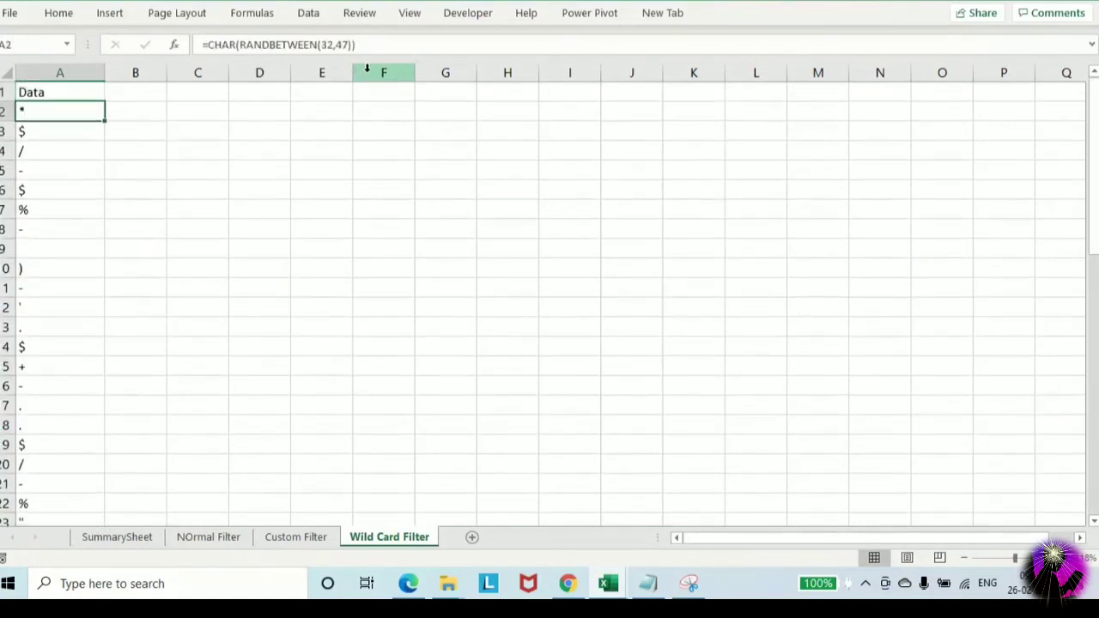
pyautogui.hotkey('ctrl', 'shift', 'Down')
pyautogui.hotkey('ctrl', 'c')
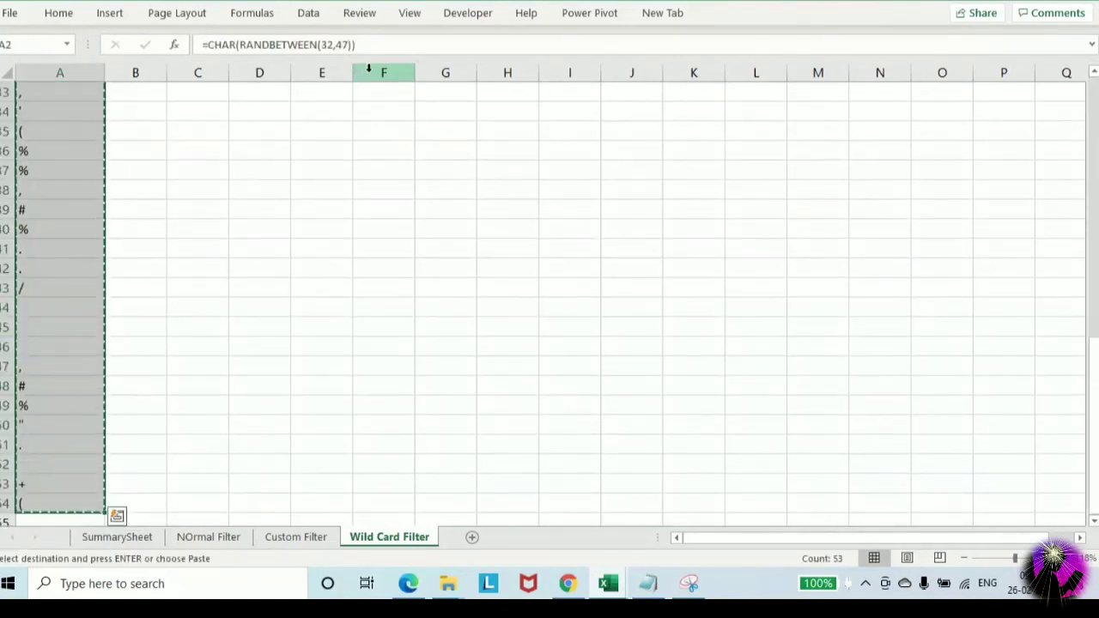
pyautogui.hotkey('ctrl', 'alt', 'v')
pyautogui.press('Return')
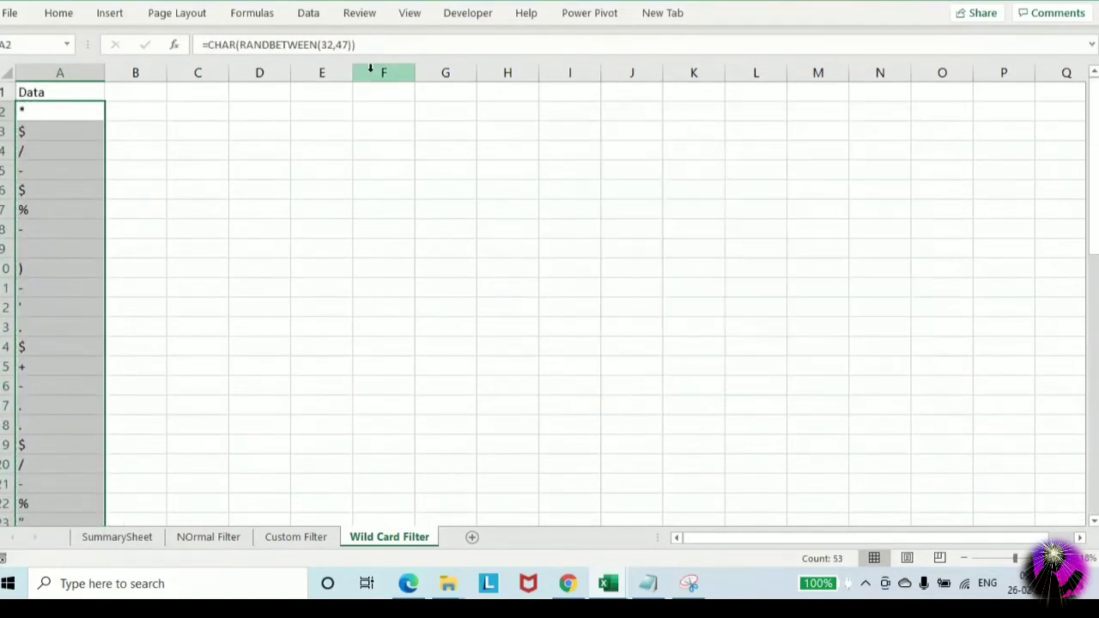
pyautogui.hotkey('ctrl', 'Up')
pyautogui.press('Down')
pyautogui.hotkey('ctrl', 'shift', 'Down')
# Extend the random character formula from A54 down to A61 and return to A2
pyautogui.hotkey('ctrl', 'Down')
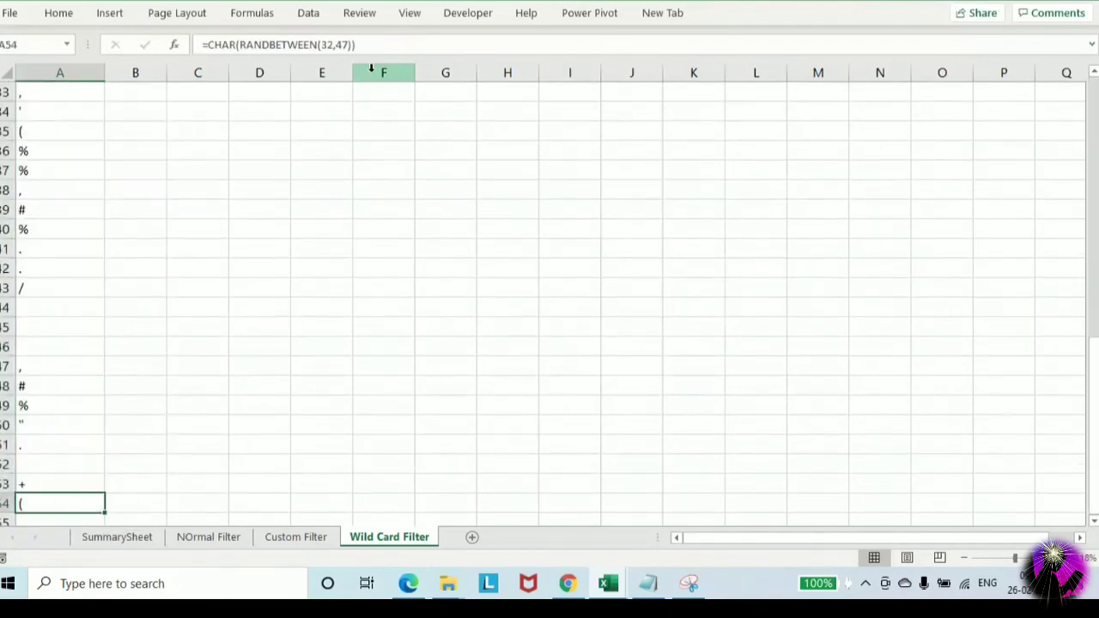
pyautogui.hotkey('shift', 'Down')
pyautogui.hotkey('shift', 'Down')
pyautogui.hotkey('shift', 'Down')
pyautogui.hotkey('shift', 'Down')
pyautogui.hotkey('shift', 'Down')
pyautogui.hotkey('shift', 'Down')
pyautogui.hotkey('shift', 'Down')
pyautogui.hotkey('ctrl', 'd')
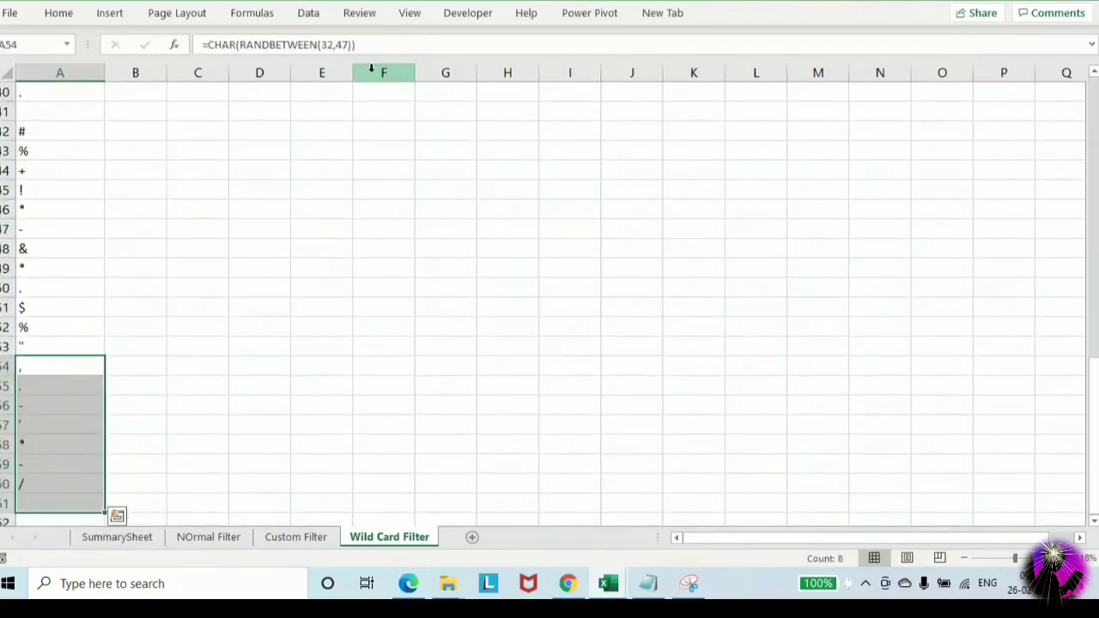
pyautogui.hotkey('ctrl', 'Up')
pyautogui.press('Down')
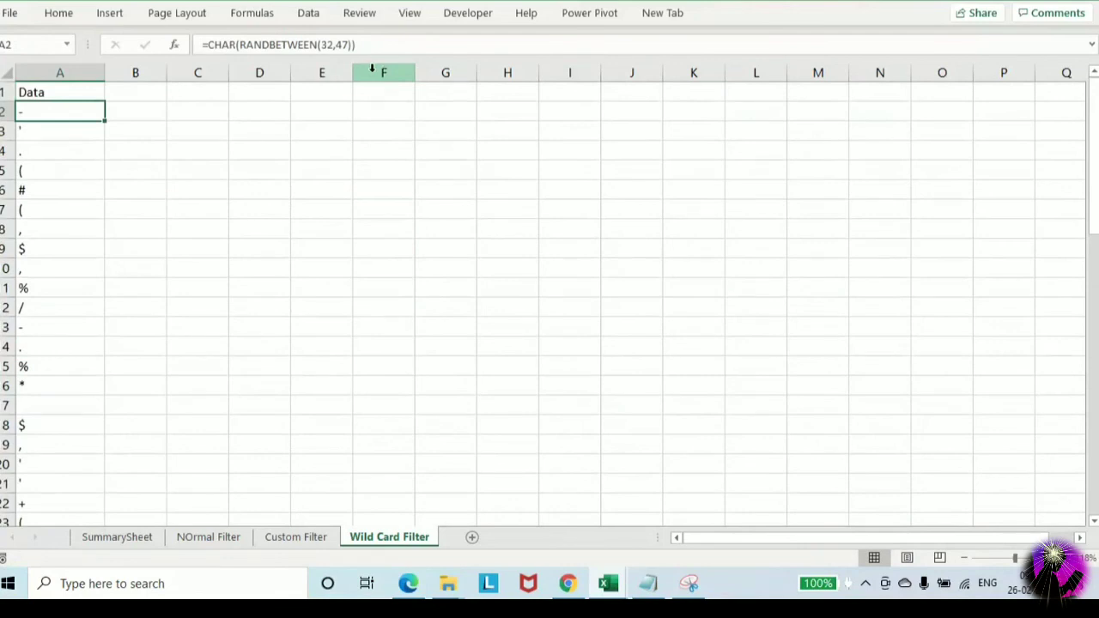
pyautogui.hotkey('ctrl', 'space')
pyautogui.press('Up')
pyautogui.click(217, 49)
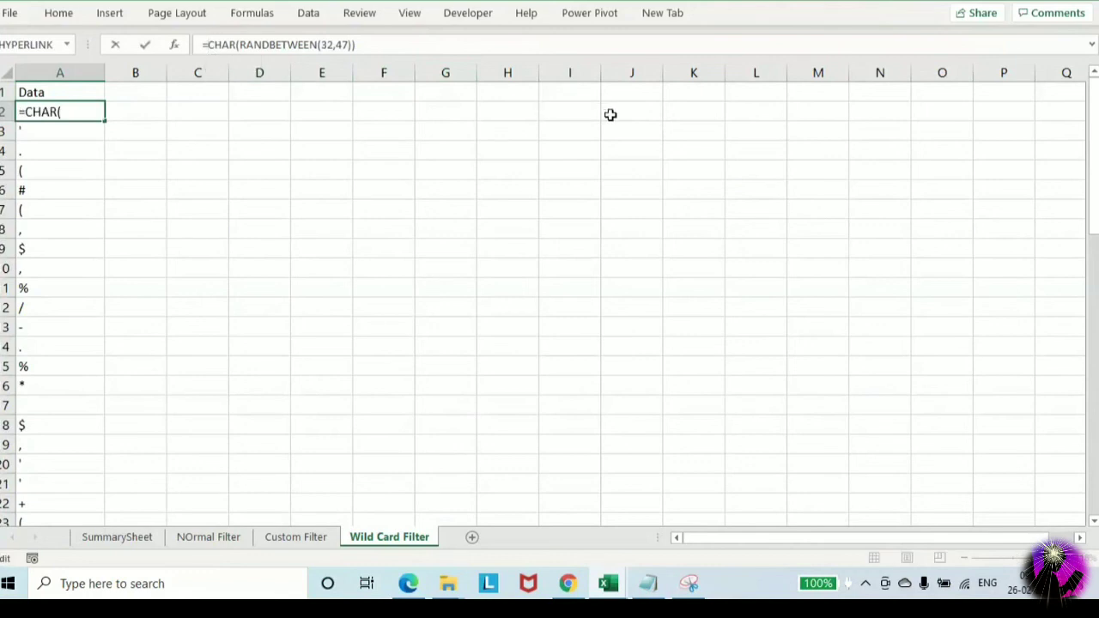
pyautogui.press('Escape')
pyautogui.press('Up')
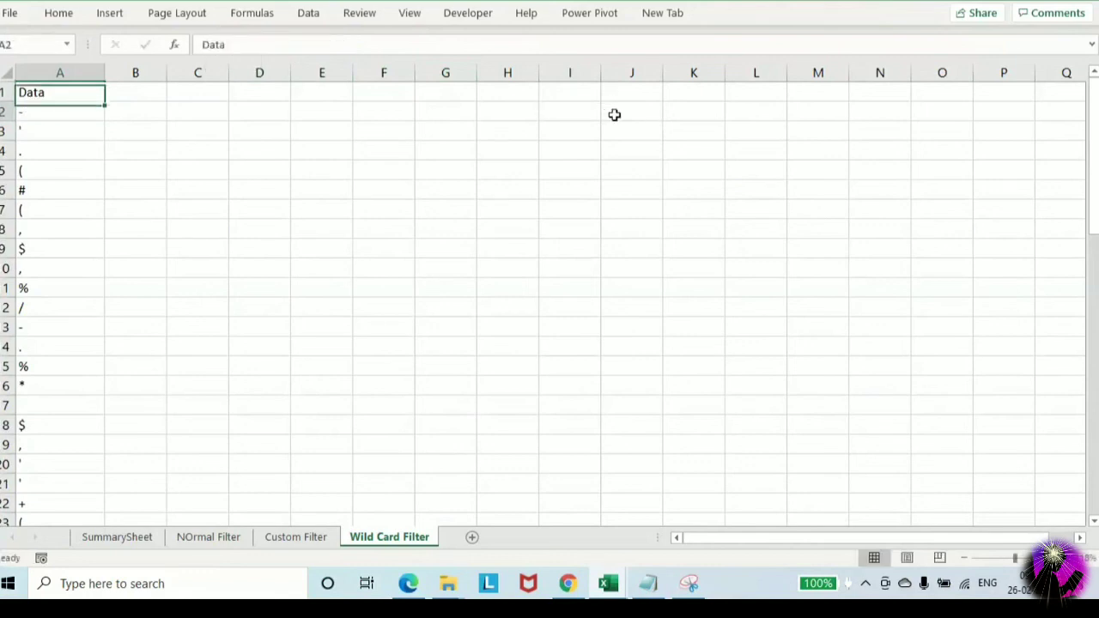
pyautogui.press('Down')
pyautogui.hotkey('ctrl', 'shift', 'Down')
pyautogui.hotkey('ctrl', 'q')
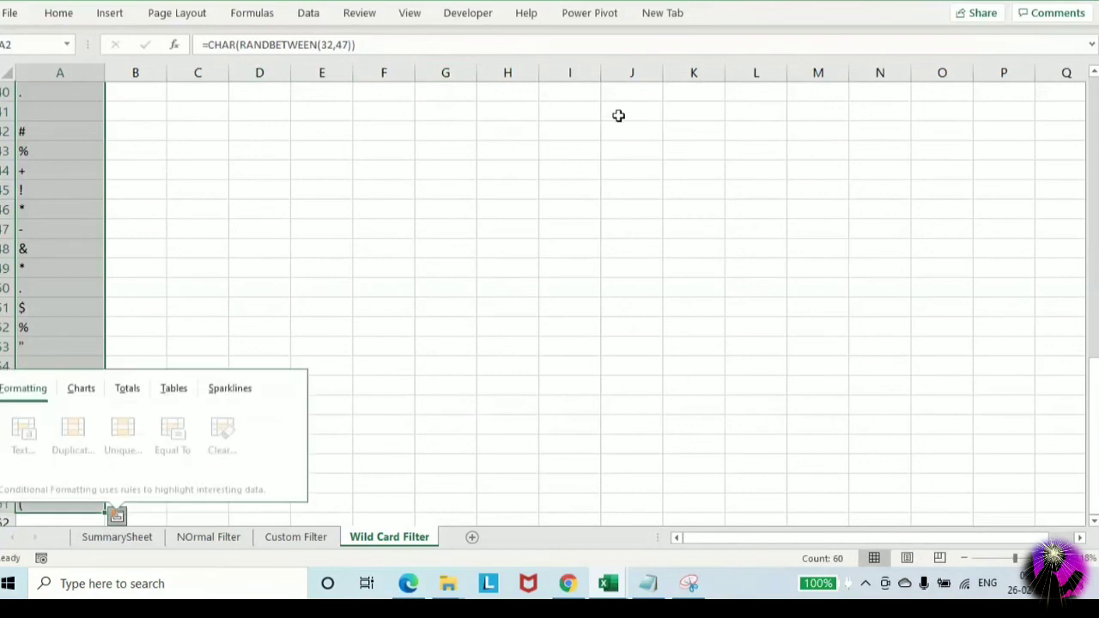
pyautogui.press('Escape')
# Copy the random characters in A2:A61 and paste them back over the formulas as values
pyautogui.press('Up')
pyautogui.press('Down')
pyautogui.hotkey('ctrl', 'shift', 'Down')
pyautogui.hotkey('ctrl', 'c')
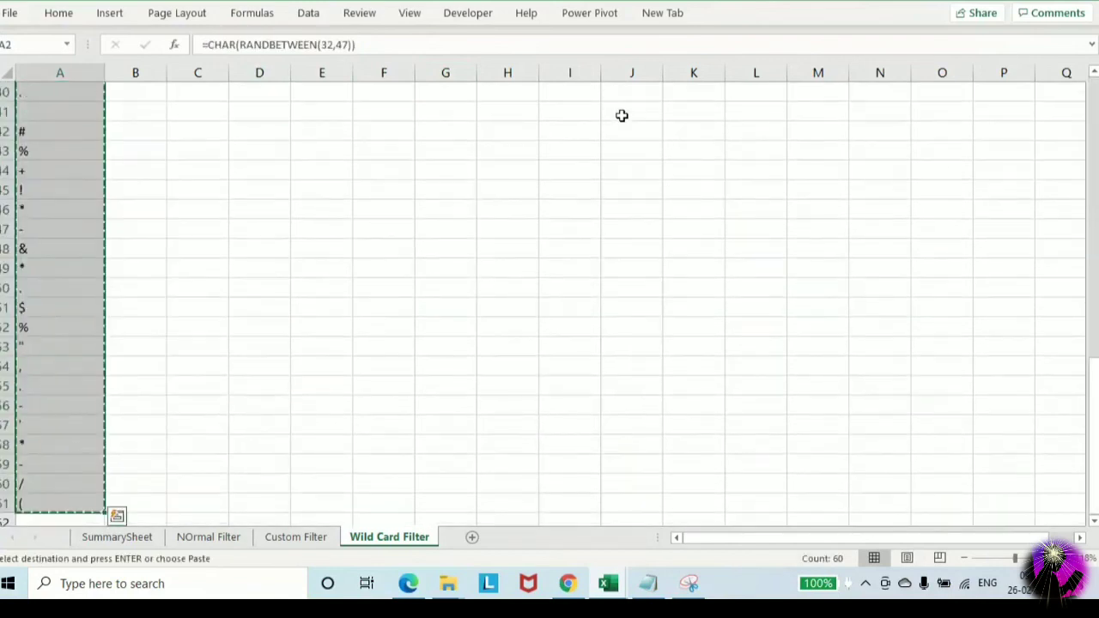
pyautogui.hotkey('ctrl', 'alt', 'v')
pyautogui.press('v')
pyautogui.press('Return')
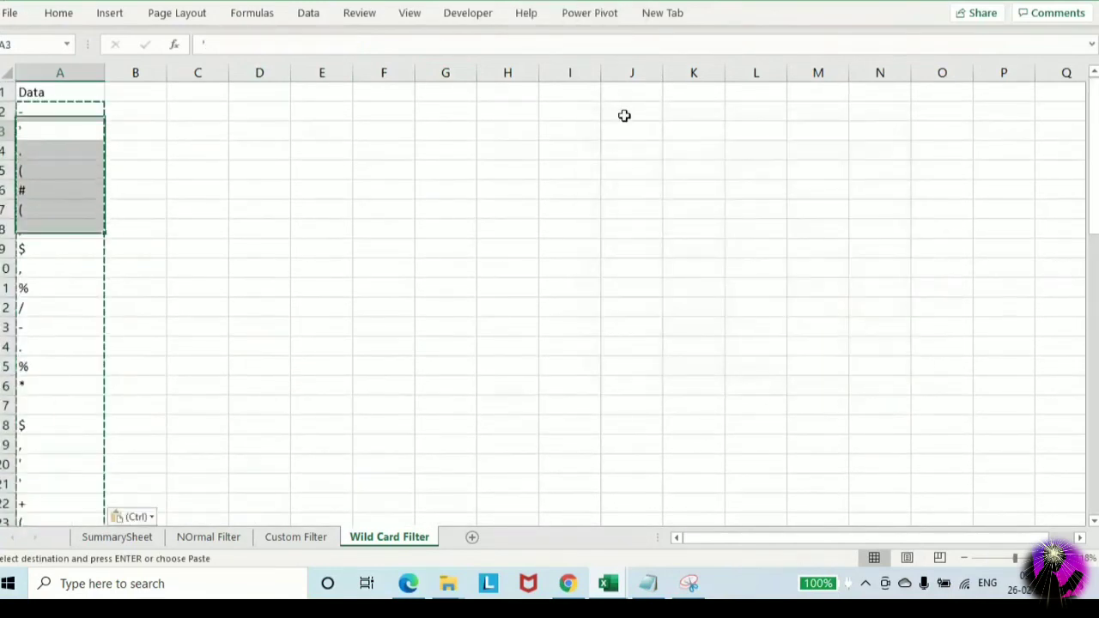
# Clear the copy selection and replace the content of cell A13 with a question mark
pyautogui.press('Down')
pyautogui.press('Down')
pyautogui.press('Down')
pyautogui.press('Down')
pyautogui.press('Down')
pyautogui.press('Down')
pyautogui.press('Down')
pyautogui.press('Down')
pyautogui.press('Down')
pyautogui.press('Down')
pyautogui.press('Down')
pyautogui.press('Up')
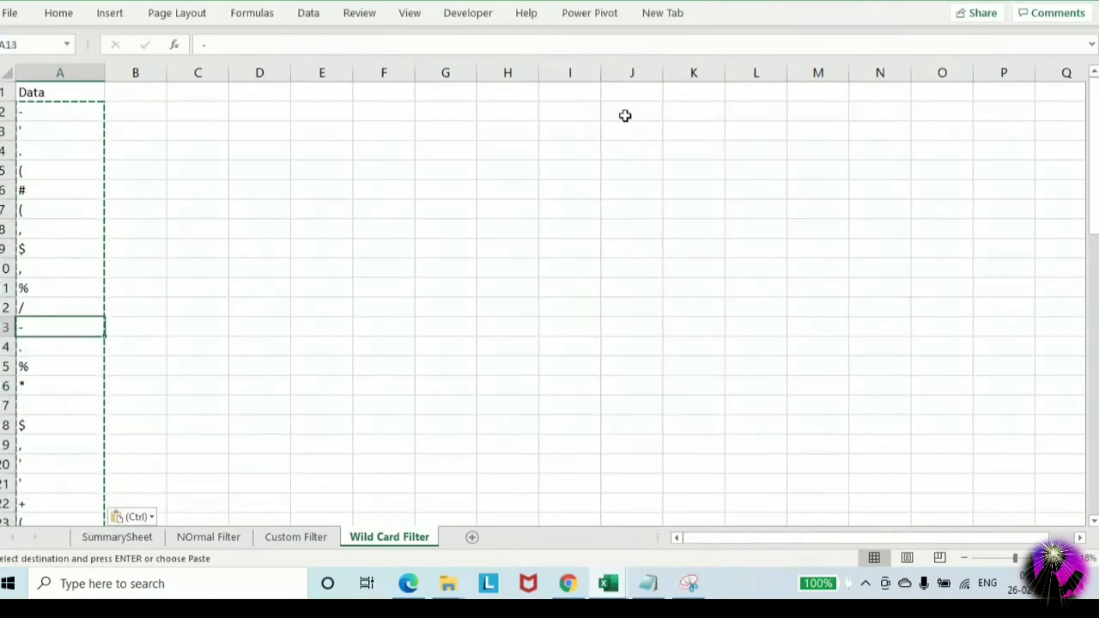
pyautogui.press('Escape')
pyautogui.press('Down')
pyautogui.press('Down')
pyautogui.press('Down')
pyautogui.press('Down')
pyautogui.press('Down')
pyautogui.press('Down')
pyautogui.press('Down')
pyautogui.press('Down')
pyautogui.press('Down')
pyautogui.press('Down')
pyautogui.press('Down')
pyautogui.press('Down')
pyautogui.press('Down')
pyautogui.press('Down')
pyautogui.press('Down')
pyautogui.press('Down')
pyautogui.press('Down')
pyautogui.press('Down')
pyautogui.press('Down')
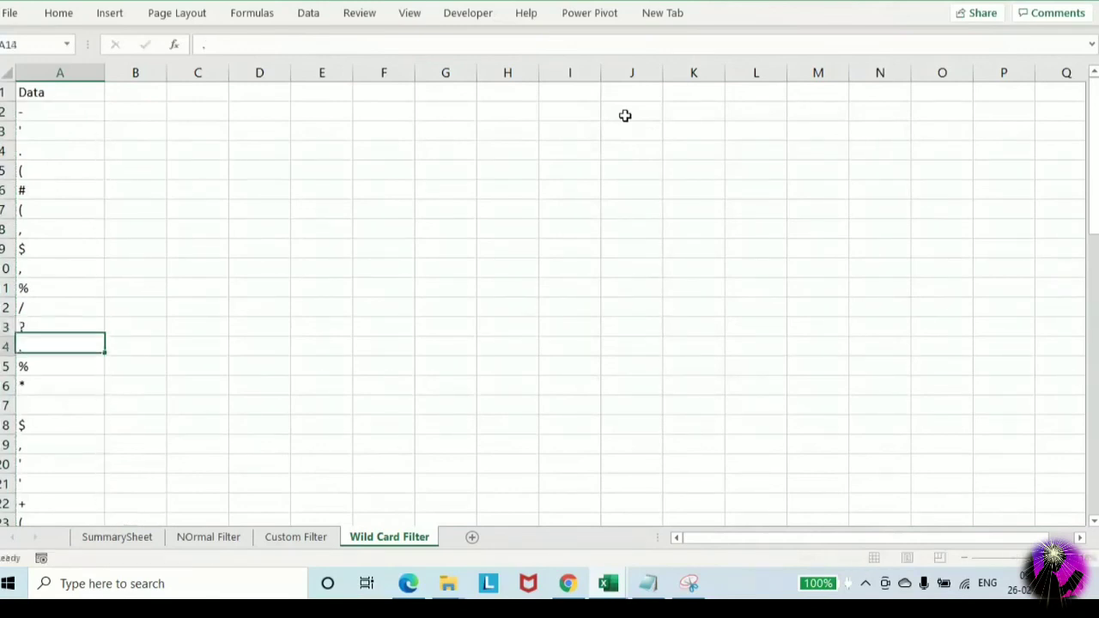
# Replace the contents of cells A28 and A36 with question marks
pyautogui.press('Up')
pyautogui.press('Up')
pyautogui.press('Up')
pyautogui.press('Up')
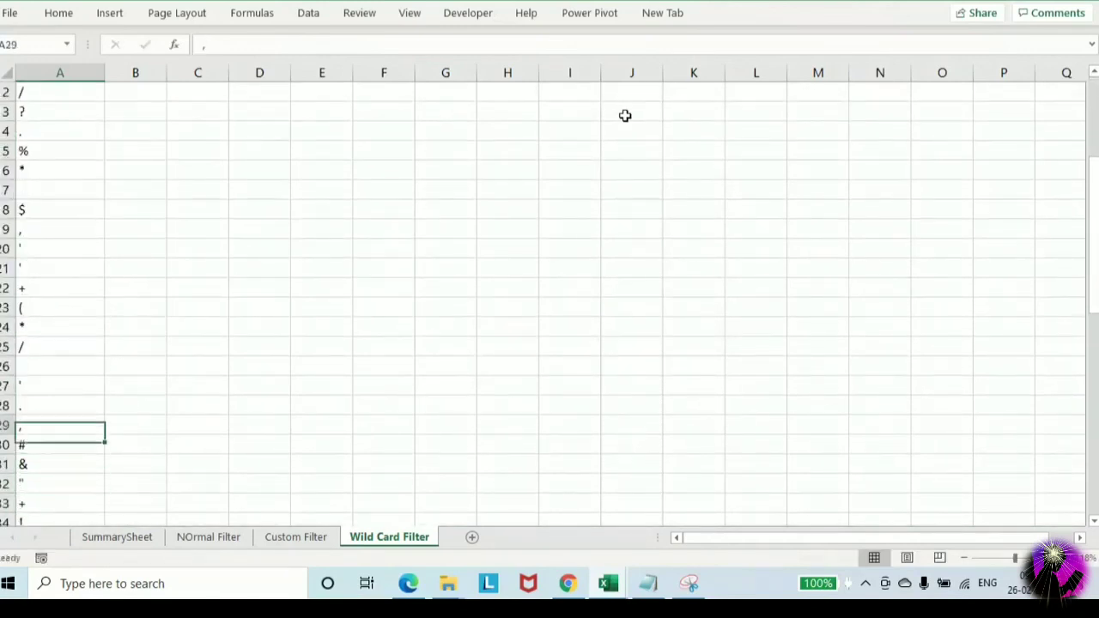
pyautogui.press('Down')
pyautogui.press('Down')
pyautogui.press('Down')
pyautogui.press('Down')
pyautogui.press('Down')
pyautogui.press('Down')
pyautogui.press('Down')
pyautogui.press('Down')
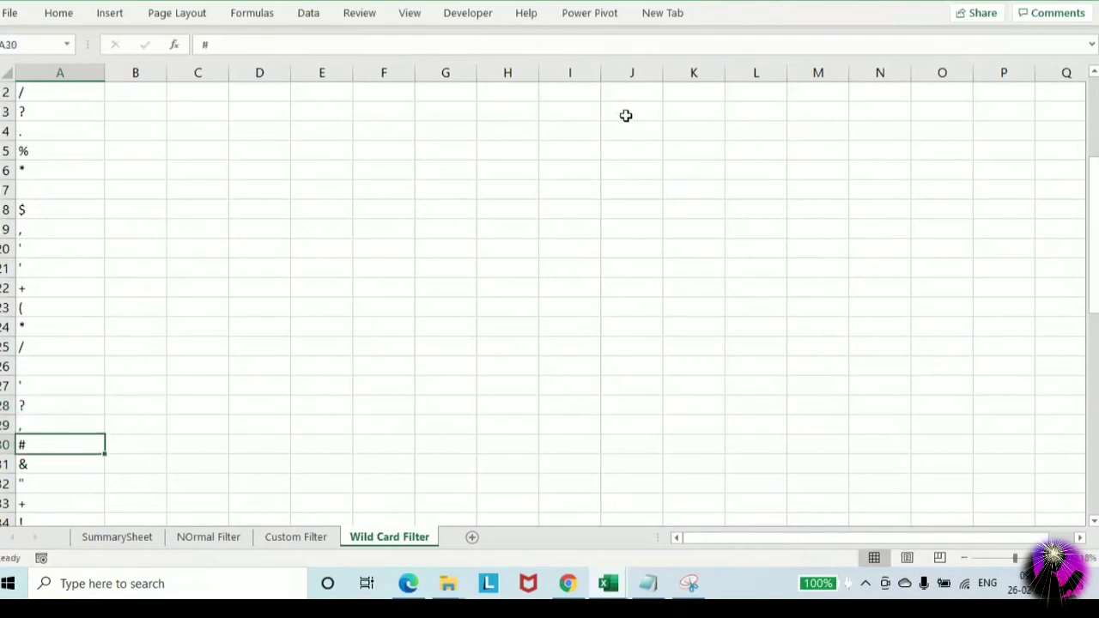
pyautogui.write('?')
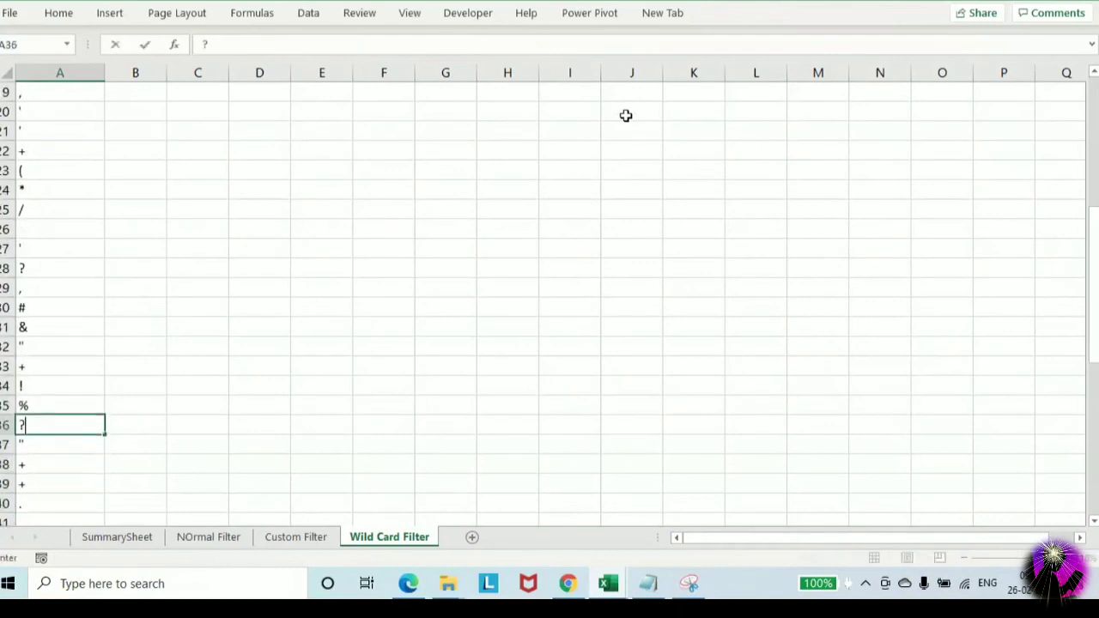
pyautogui.press('Return')
# Enter a question mark in the empty-looking cell A41 of the data column
pyautogui.press('Down')
pyautogui.press('Down')
pyautogui.press('Down')
pyautogui.press('Down')
pyautogui.press('Down')
pyautogui.press('Down')
pyautogui.press('Down')
pyautogui.press('Up')
pyautogui.press('Up')
pyautogui.press('Up')
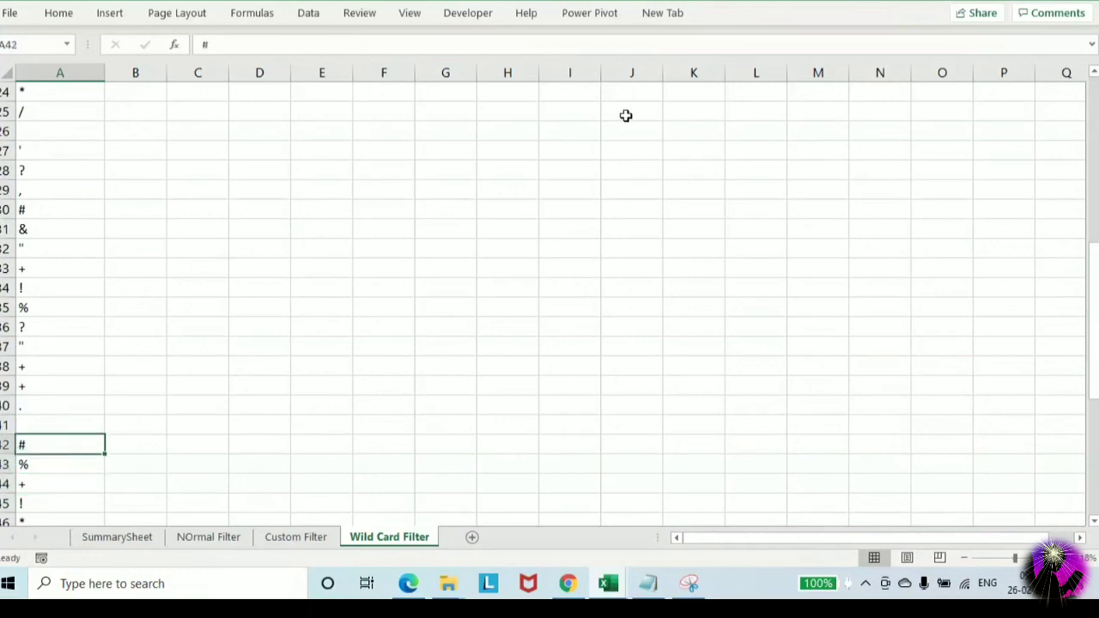
pyautogui.write('?')
pyautogui.press('Return')
# Add a question mark in cell A62, directly below the last data entry, and return to A1
pyautogui.press('Down')
pyautogui.press('Down')
pyautogui.press('Down')
pyautogui.press('Down')
pyautogui.press('Down')
pyautogui.press('Down')
pyautogui.press('Down')
pyautogui.press('Down')
pyautogui.press('Down')
pyautogui.press('Down')
pyautogui.press('Down')
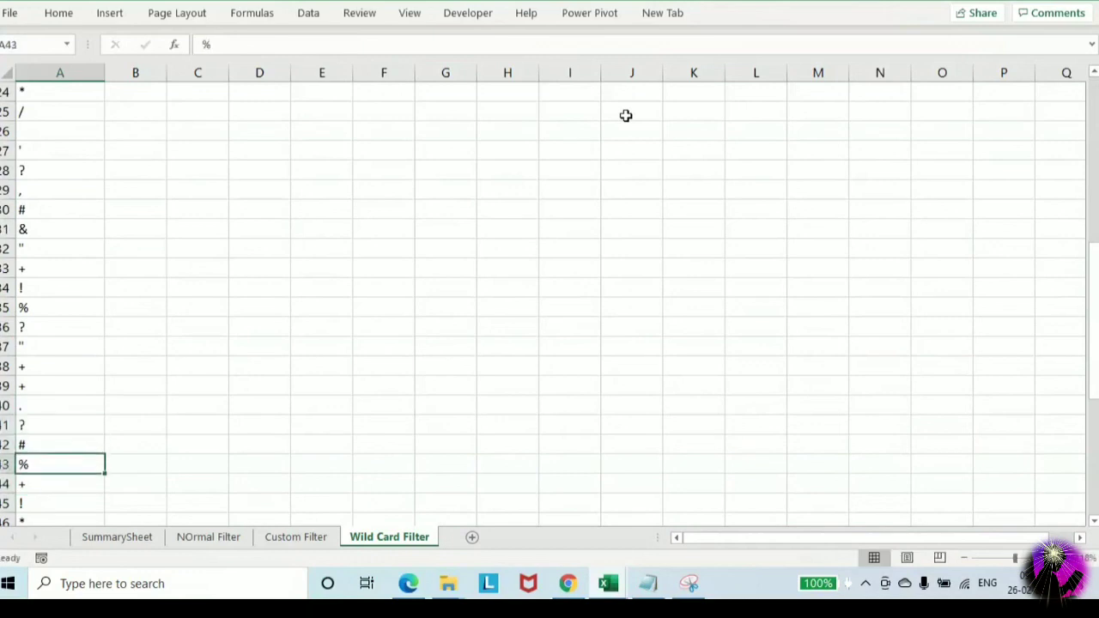
pyautogui.press('Down')
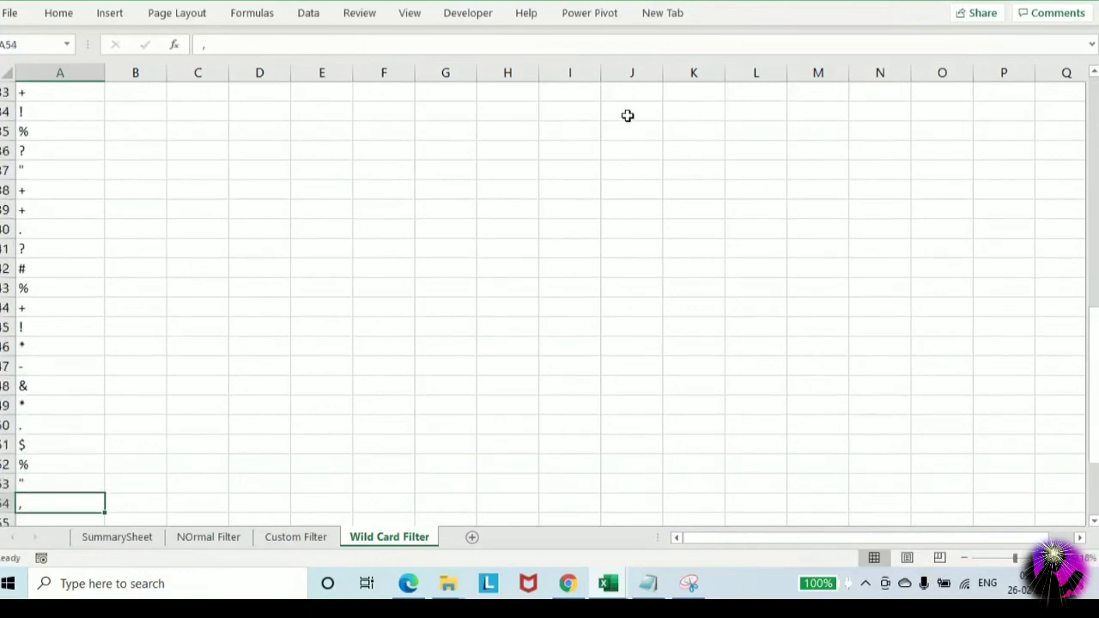
pyautogui.press('Down')
pyautogui.press('Down')
pyautogui.press('Down')
pyautogui.press('Down')
pyautogui.press('Down')
pyautogui.press('Down')
pyautogui.press('Down')
pyautogui.press('Down')
pyautogui.press('Down')
pyautogui.press('Down')
pyautogui.press('Down')
pyautogui.press('Down')
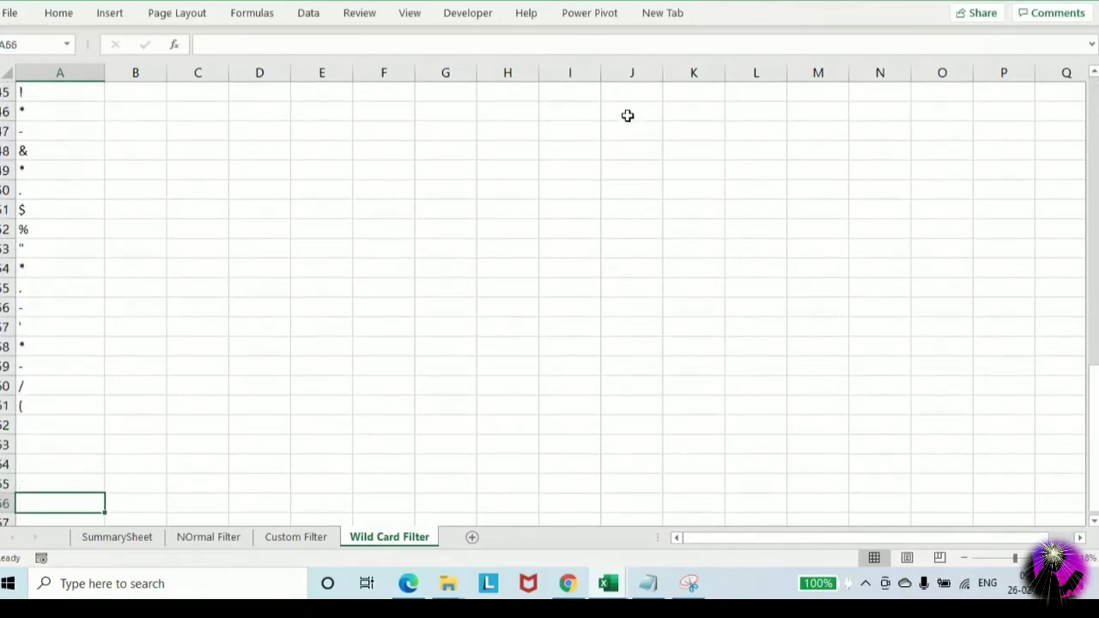
pyautogui.press('Up')
pyautogui.press('Up')
pyautogui.press('Up')
pyautogui.press('Up')
pyautogui.press('Up')
pyautogui.press('Down')
pyautogui.write('?')
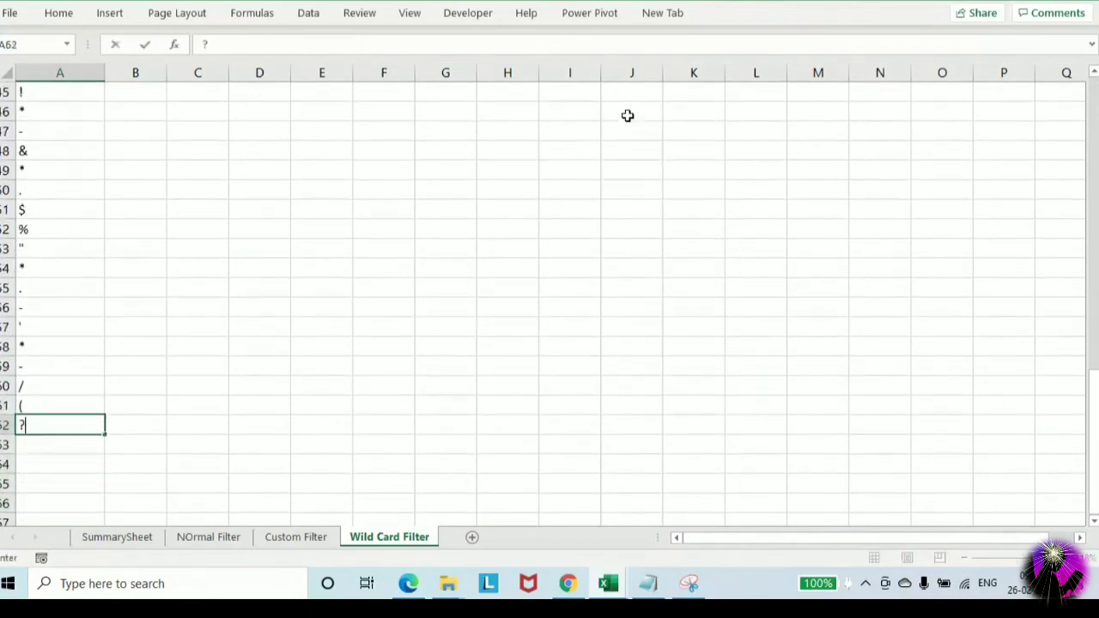
pyautogui.press('Up')
pyautogui.press('Up')
pyautogui.hotkey('ctrl', 'Home')
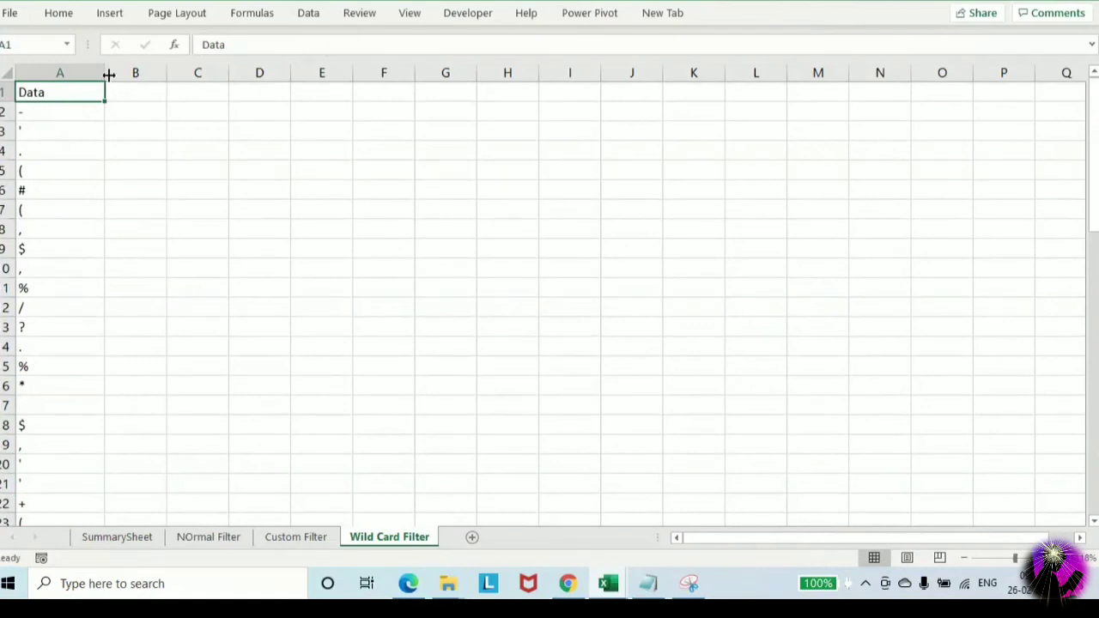
# Narrow column A to about the width of its Data header and select cell A1
pyautogui.moveTo(109, 74); pyautogui.dragTo(49, 75)
pyautogui.click(145, 128)
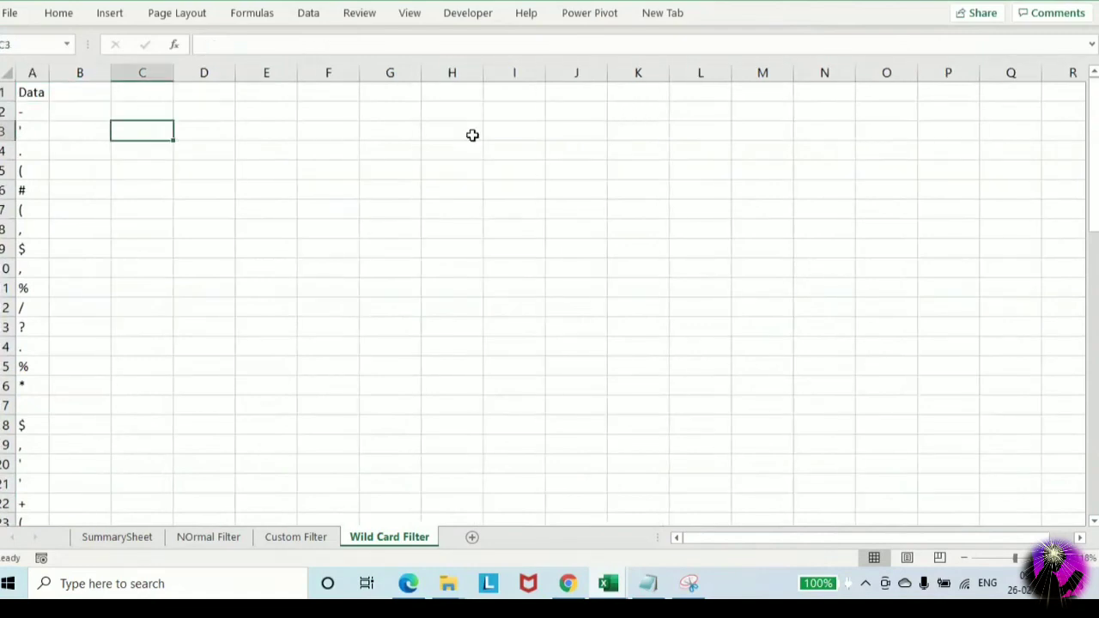
pyautogui.press('Up')
pyautogui.press('Up')
pyautogui.press('Left')
pyautogui.press('Left')
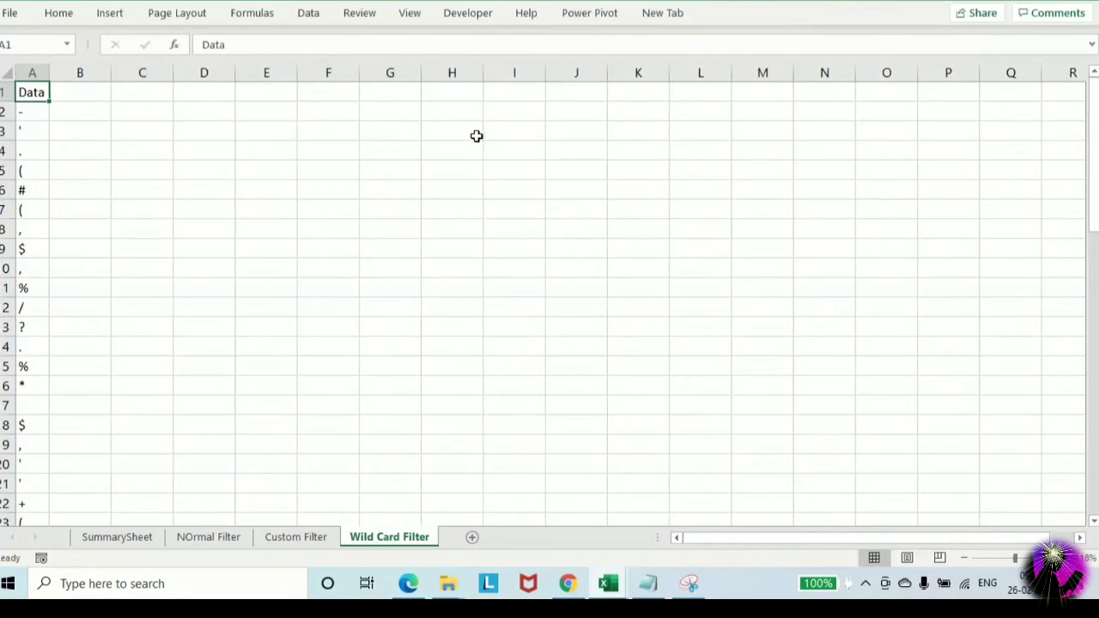
# Turn on filtering for the Data column, apply a custom text filter equal to *, and select the filtered entries to review them
pyautogui.hotkey('ctrl', 'shift', 'l')
pyautogui.click(42, 94)
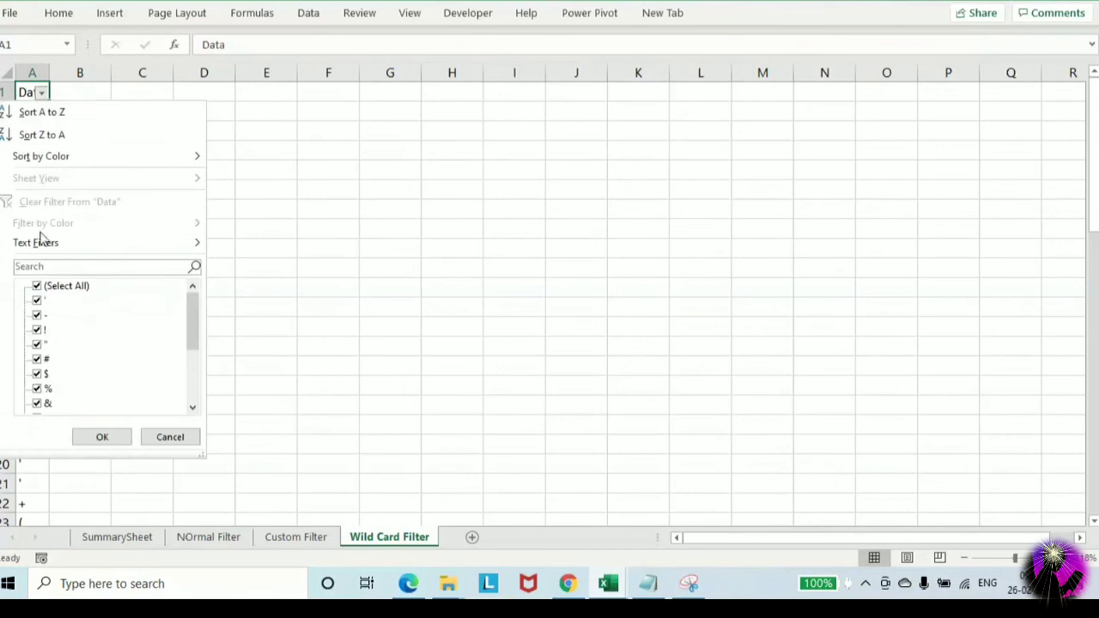
pyautogui.moveTo(42, 242)
pyautogui.click(281, 391)
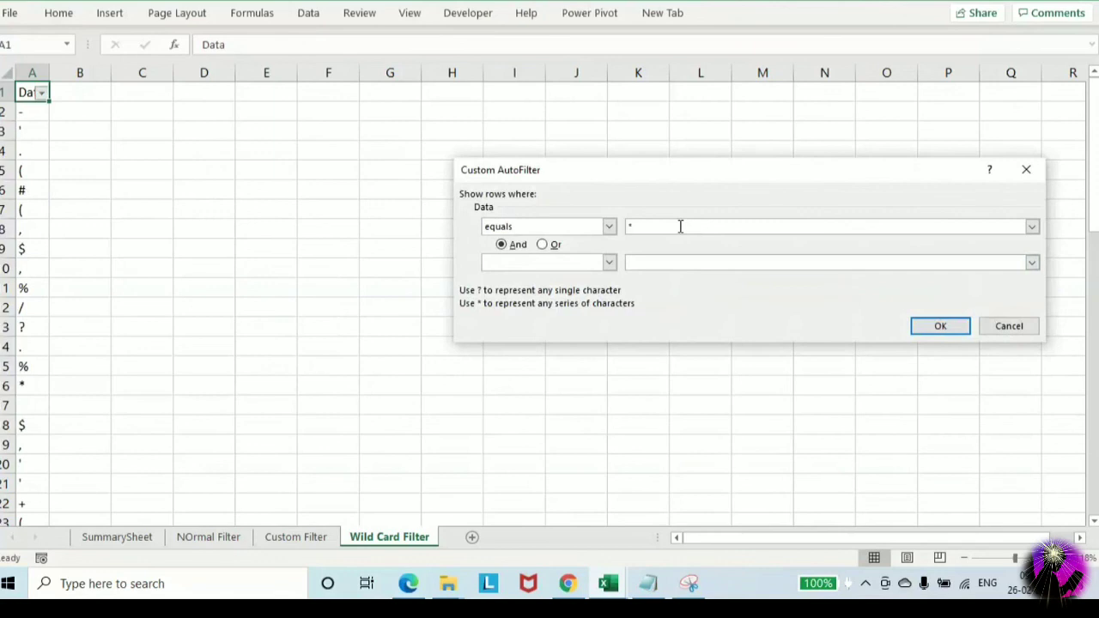
pyautogui.write('*')
pyautogui.press('Return')
pyautogui.press('Down')
pyautogui.hotkey('ctrl', 'shift', 'Down')
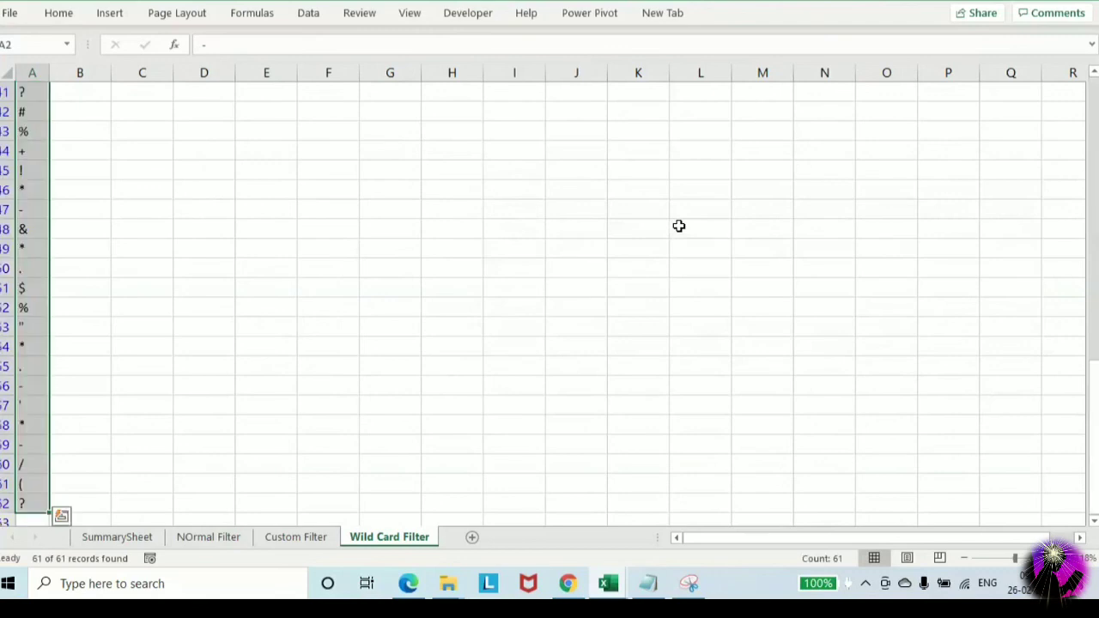
pyautogui.hotkey('ctrl', 'Home')
# Change the Data column's custom text filter to equals ? and select the filtered entries to review them
pyautogui.hotkey('alt', 'Down')
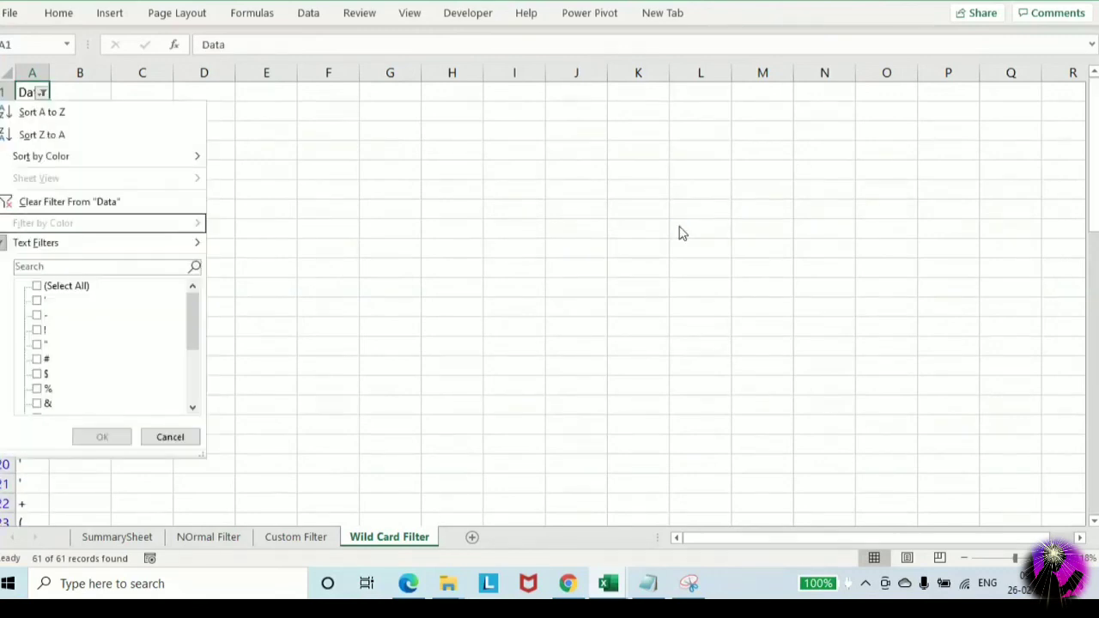
pyautogui.press('Down')
pyautogui.press('Right')
pyautogui.press('Down')
pyautogui.press('Down')
pyautogui.press('Down')
pyautogui.press('Down')
pyautogui.press('Down')
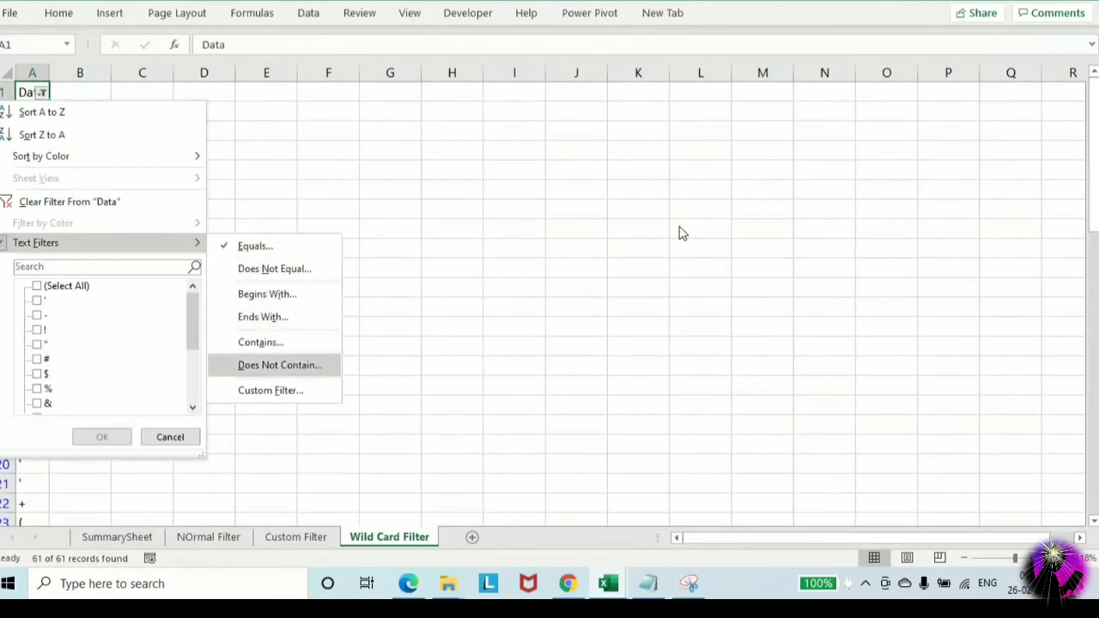
pyautogui.press('Down')
pyautogui.press('Return')
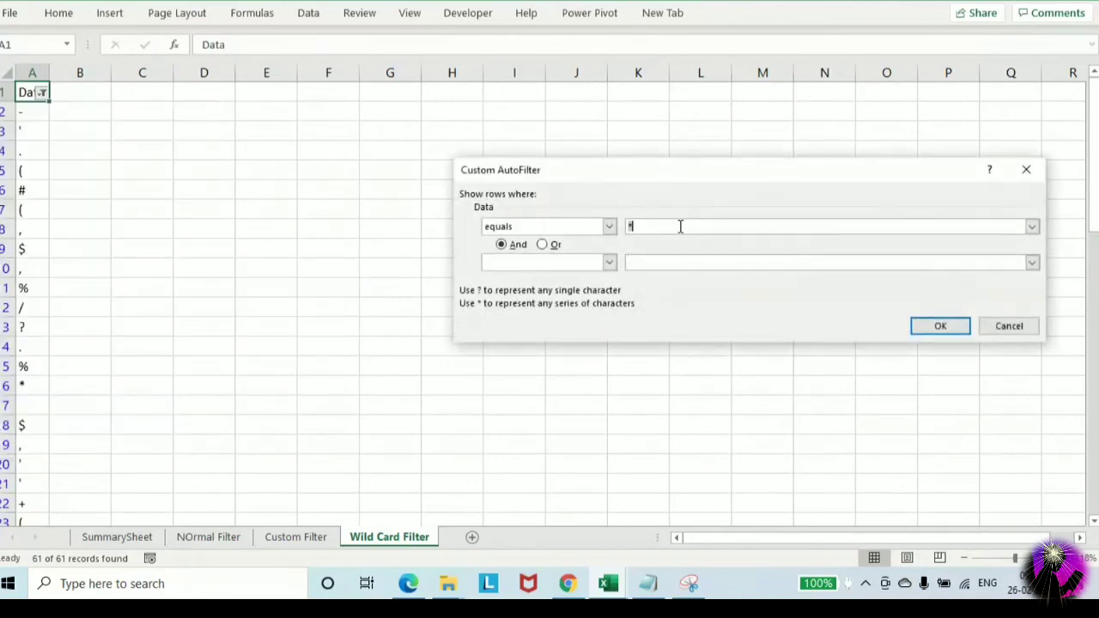
pyautogui.press('Return')
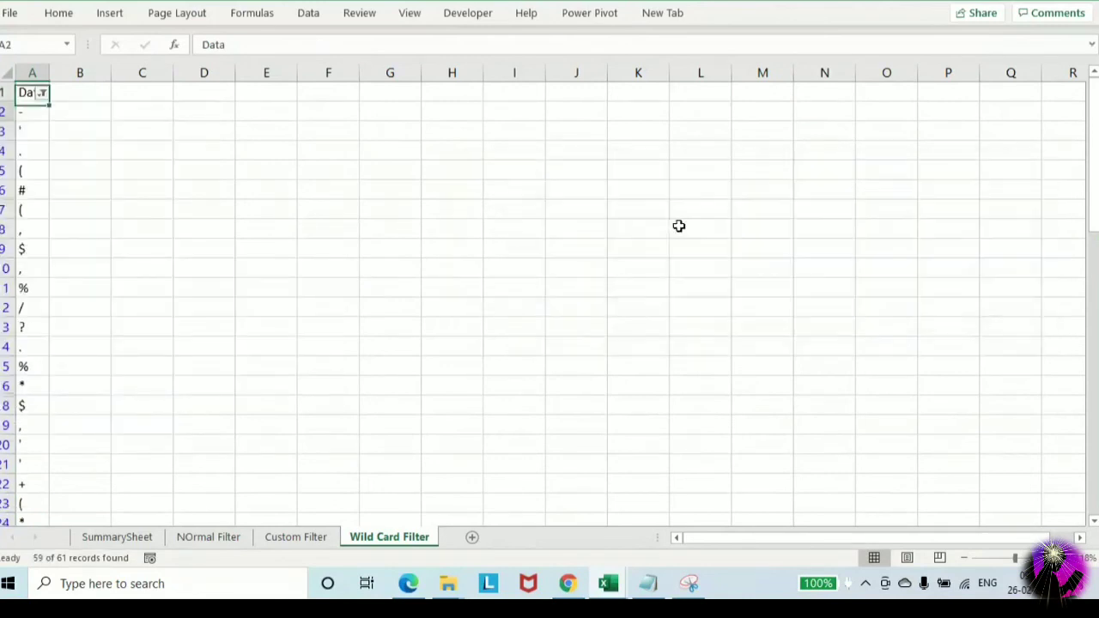
pyautogui.press('Down')
pyautogui.hotkey('ctrl', 'shift', 'Down')
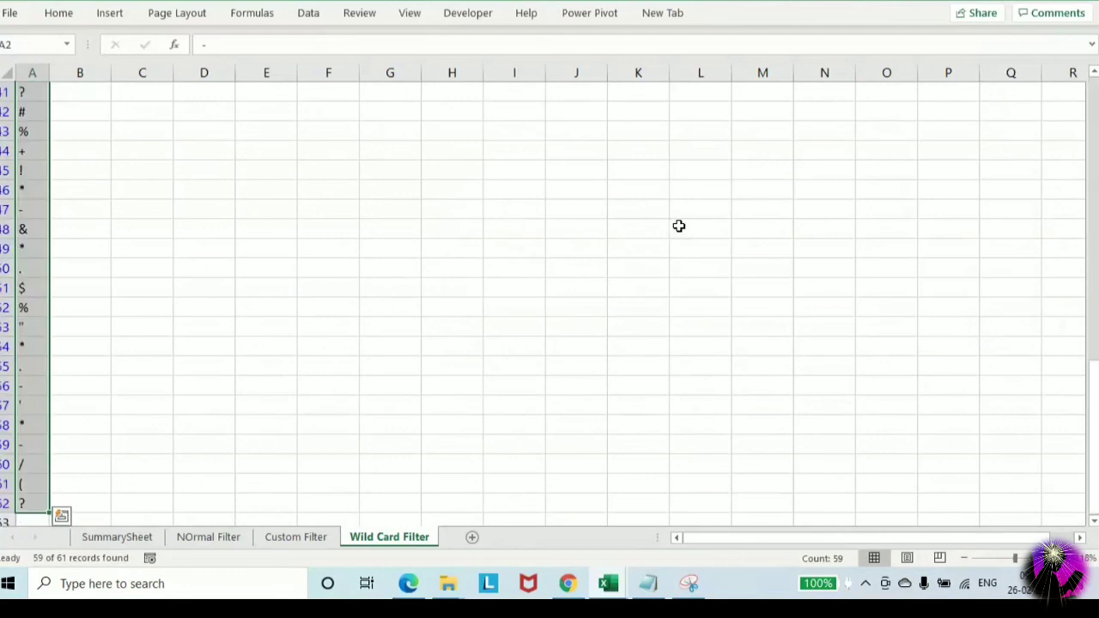
pyautogui.hotkey('ctrl', 'Home')
# Change the Data column's custom text filter to equals (, review the matching entries, and remove the filter
pyautogui.hotkey('alt', 'Down')
pyautogui.press('Down')
pyautogui.press('Down')
pyautogui.press('Down')
pyautogui.press('Down')
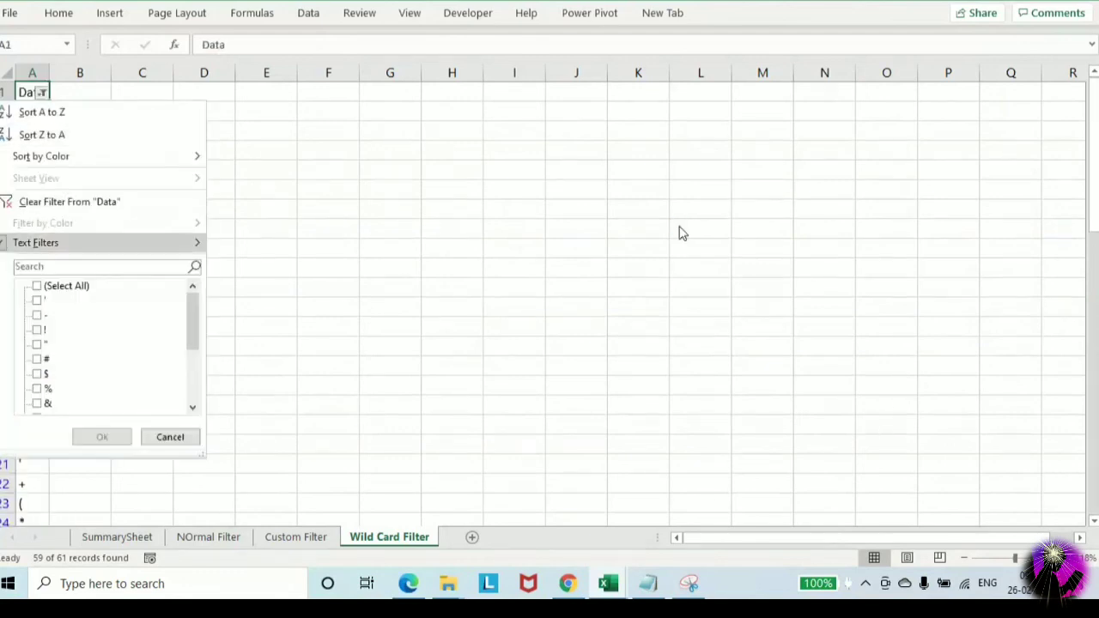
pyautogui.press('Right')
pyautogui.press('Down')
pyautogui.press('Down')
pyautogui.press('Down')
pyautogui.press('Down')
pyautogui.press('Down')
pyautogui.press('Down')
pyautogui.press('Return')
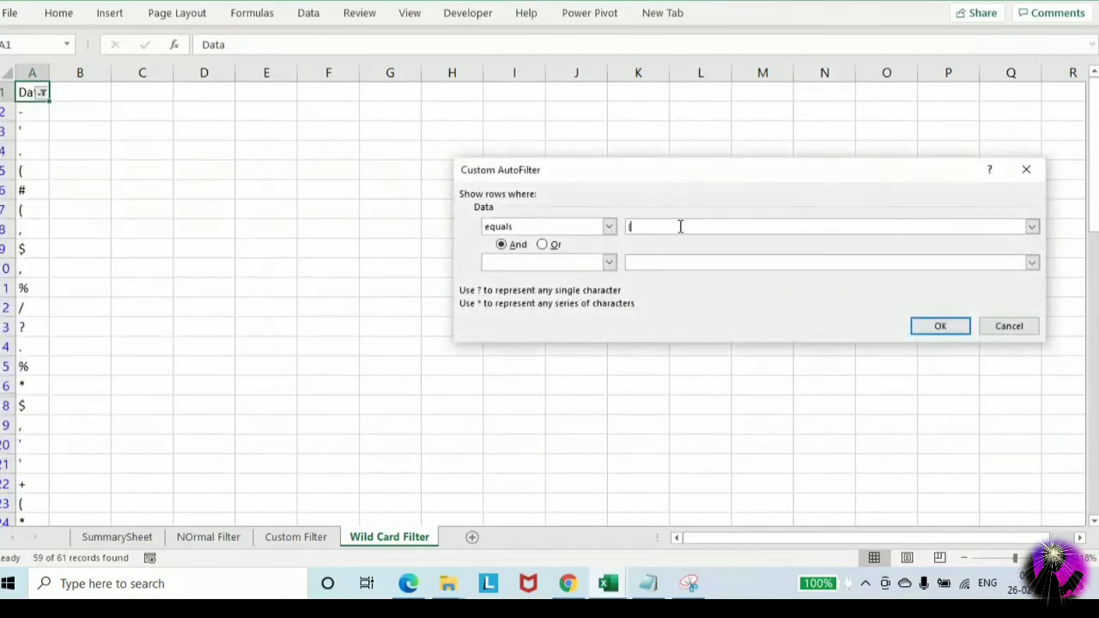
pyautogui.write('(')
pyautogui.press('Return')
pyautogui.press('Down')
pyautogui.hotkey('ctrl', 'shift', 'Down')
pyautogui.hotkey('ctrl', 'Home')
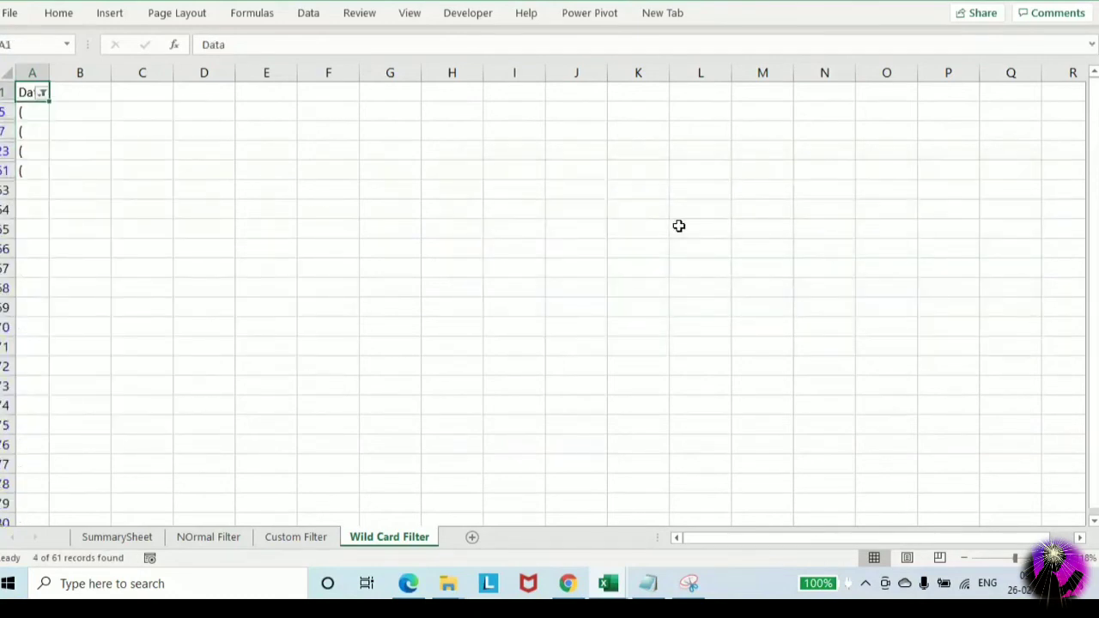
pyautogui.hotkey('ctrl', 'shift', 'l')
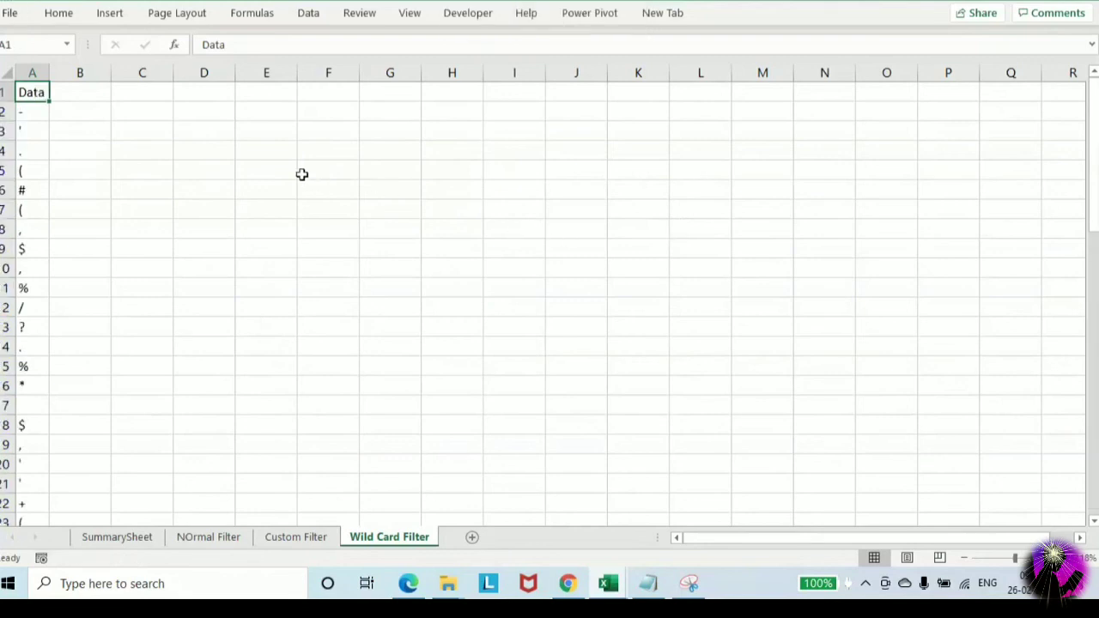
# Enter the wildcard characters ? in F6 and * in F7, and return to A1
pyautogui.click(283, 160)
pyautogui.click(326, 184)
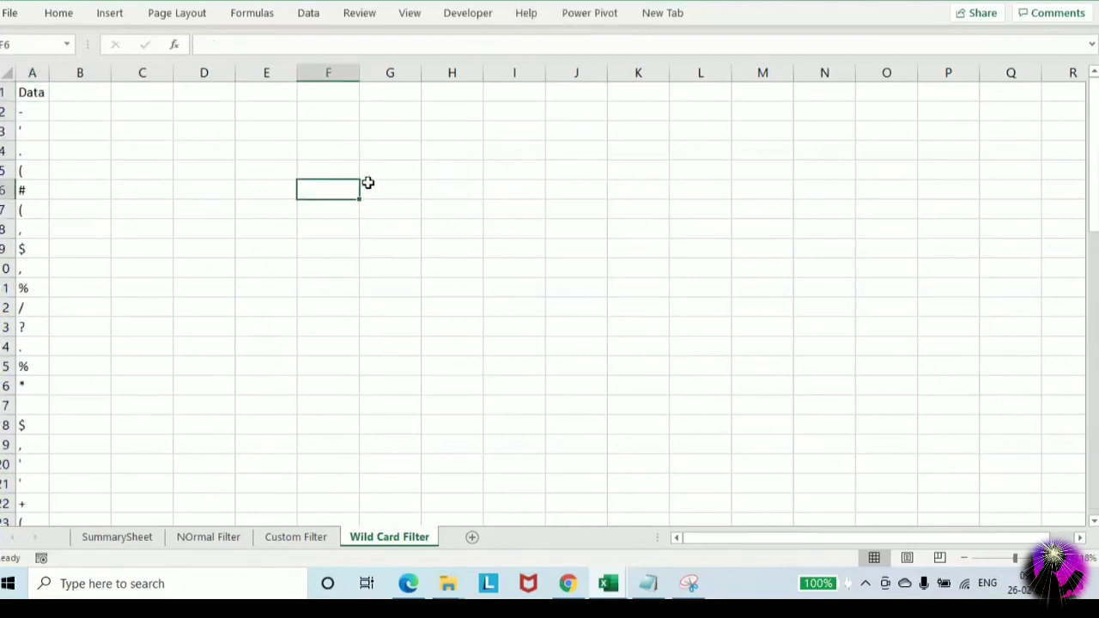
pyautogui.write('?')
pyautogui.press('Return')
pyautogui.write('*')
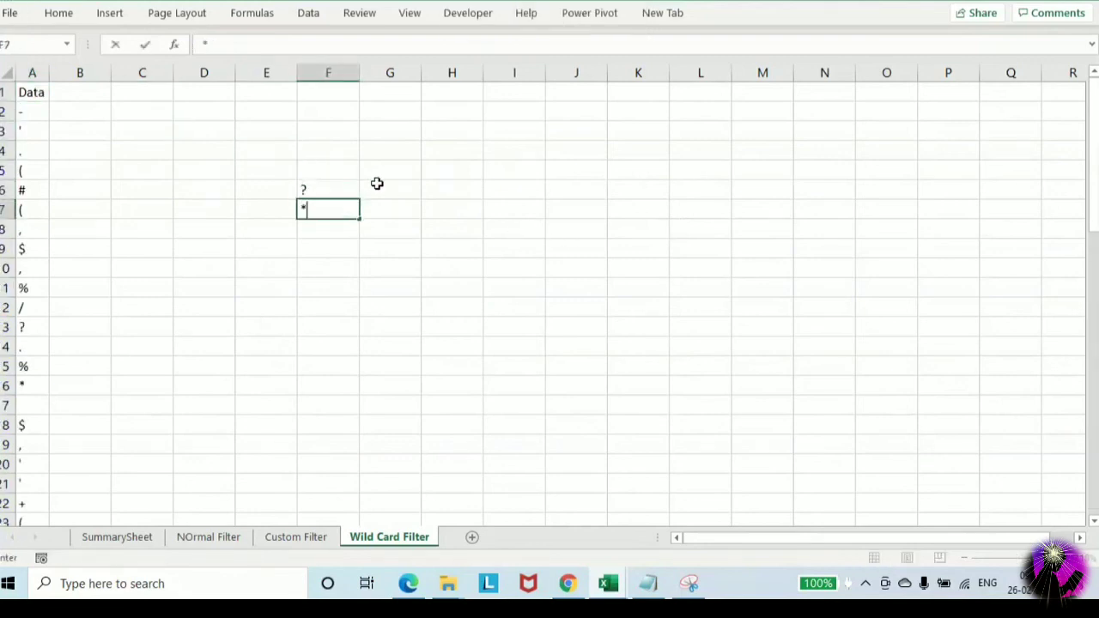
pyautogui.press('Return')
pyautogui.press('Up')
pyautogui.press('Up')
pyautogui.press('Home')
pyautogui.hotkey('ctrl', 'Home')
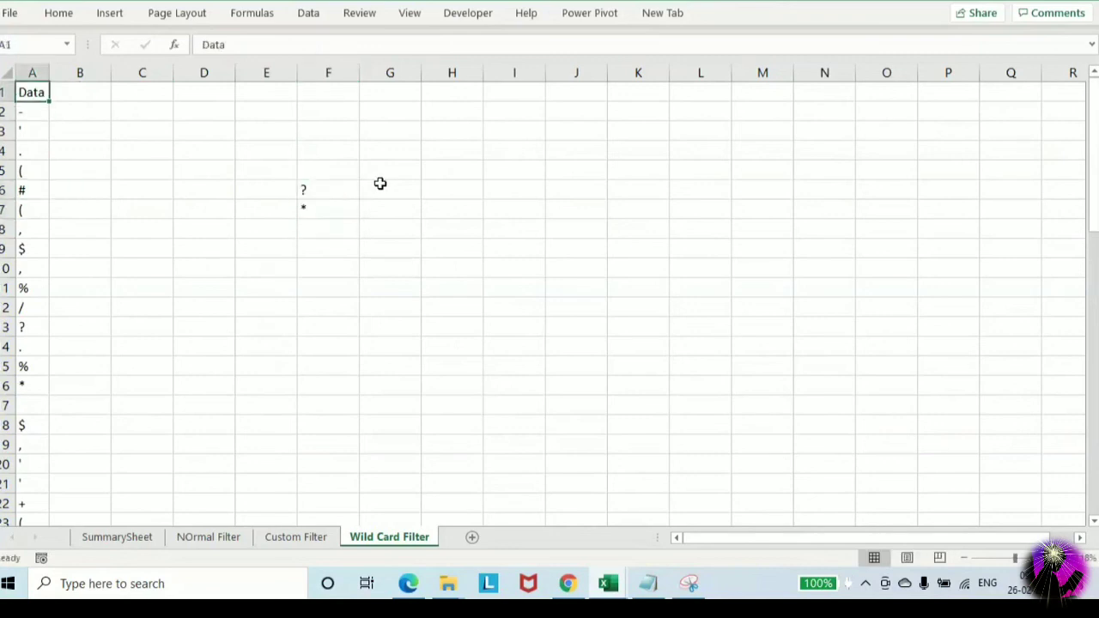
# Turn filtering back on for the Data column and open its Custom AutoFilter dialog, moving it higher over the sheet
pyautogui.press('alt')
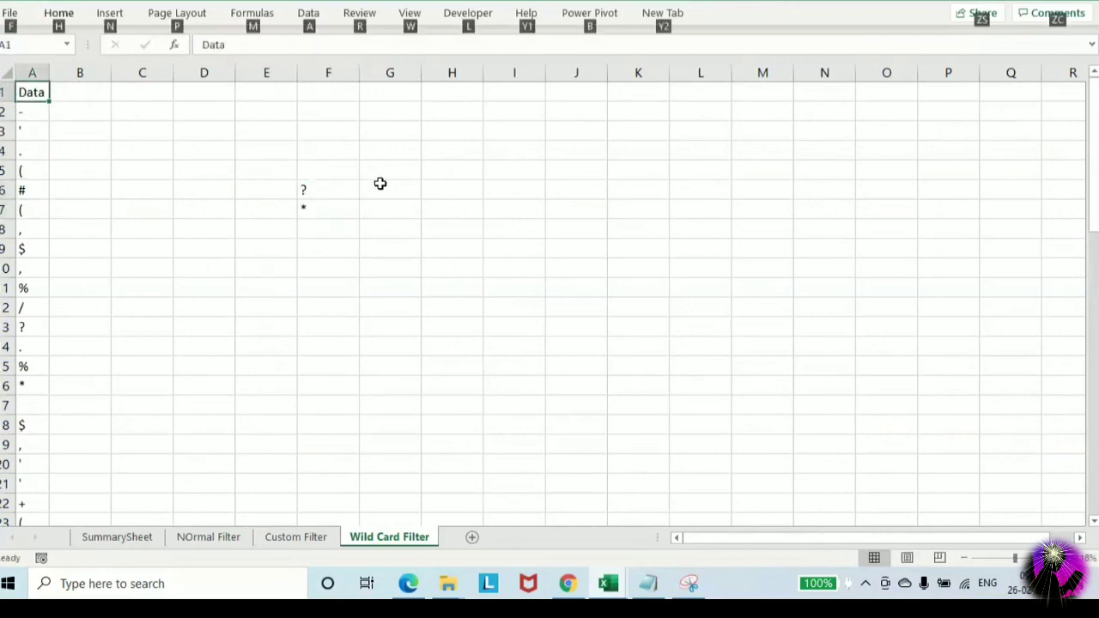
pyautogui.press('d')
pyautogui.press('f')
pyautogui.press('f')
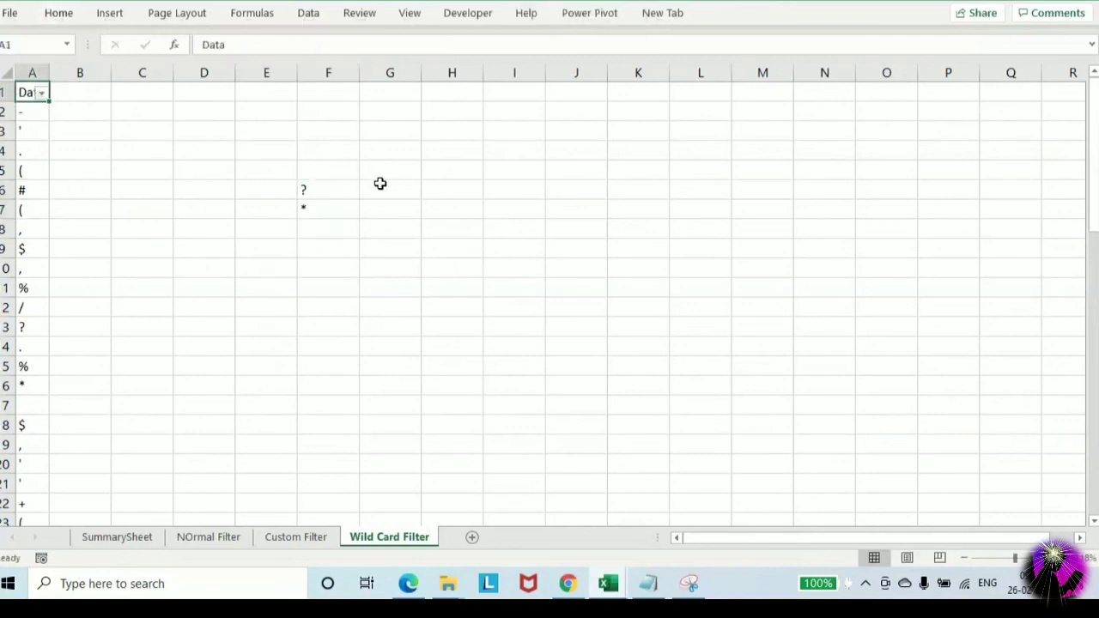
pyautogui.click(42, 92)
pyautogui.moveTo(77, 243)
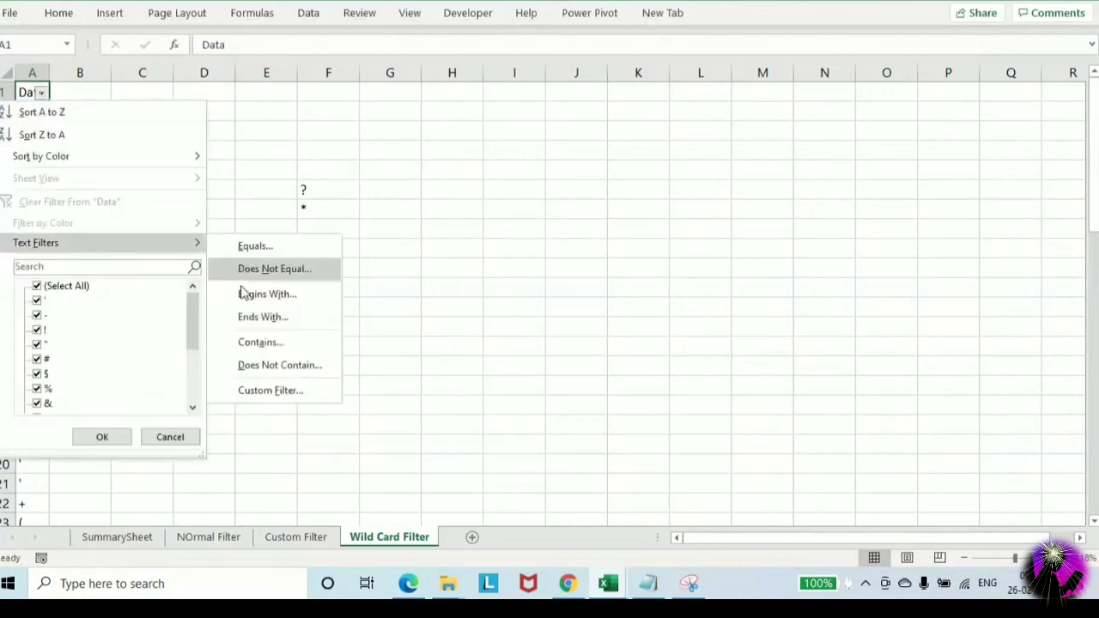
pyautogui.click(277, 391)
pyautogui.moveTo(663, 177); pyautogui.dragTo(509, 131)
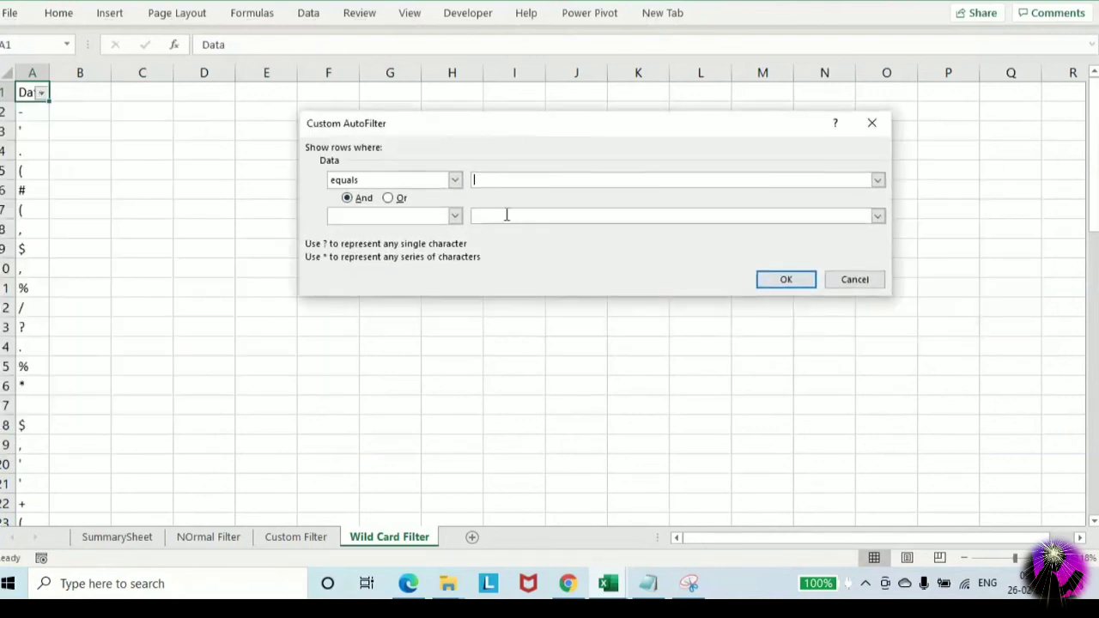
# Switch to Snipping Tool and capture the two lines in the Custom AutoFilter dialog that explain the ? and * wildcards
pyautogui.click(690, 584)
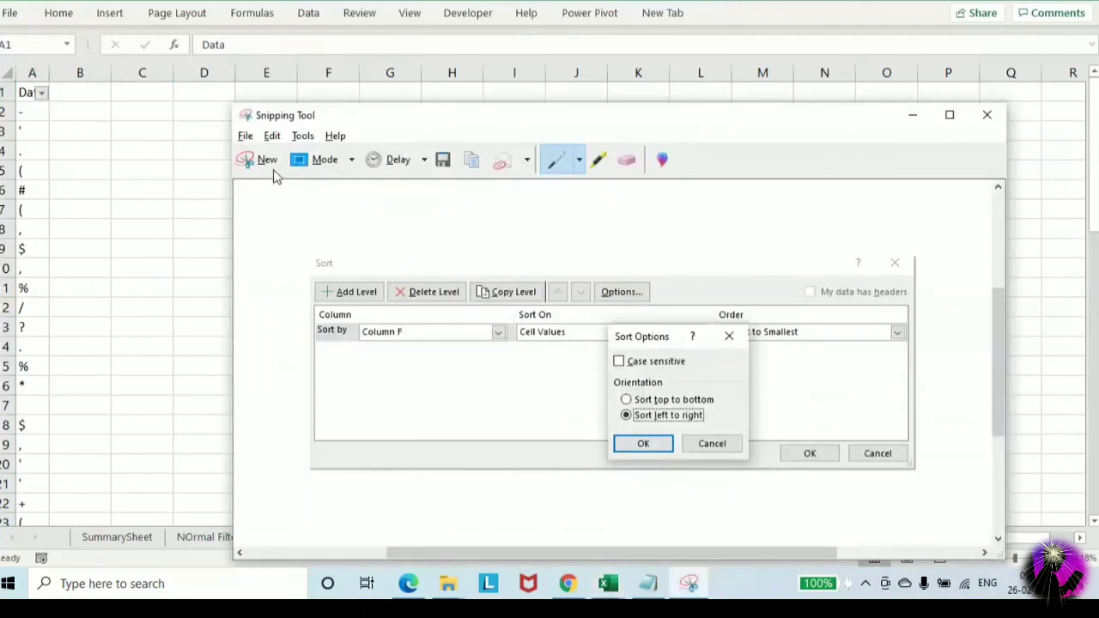
pyautogui.click(265, 161)
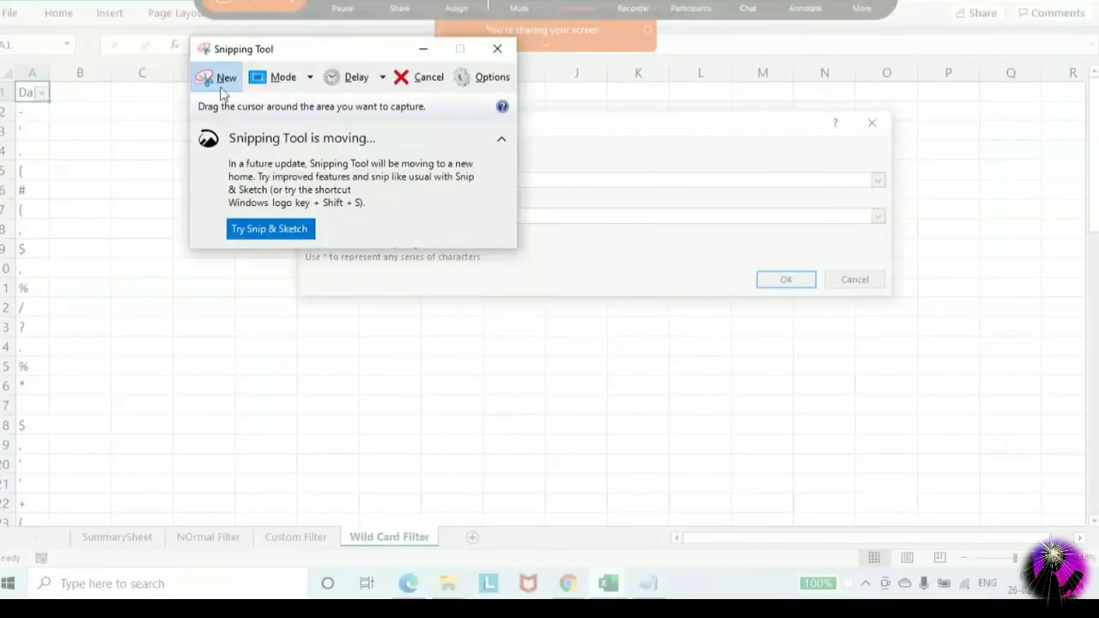
pyautogui.press('Escape')
pyautogui.click(225, 78)
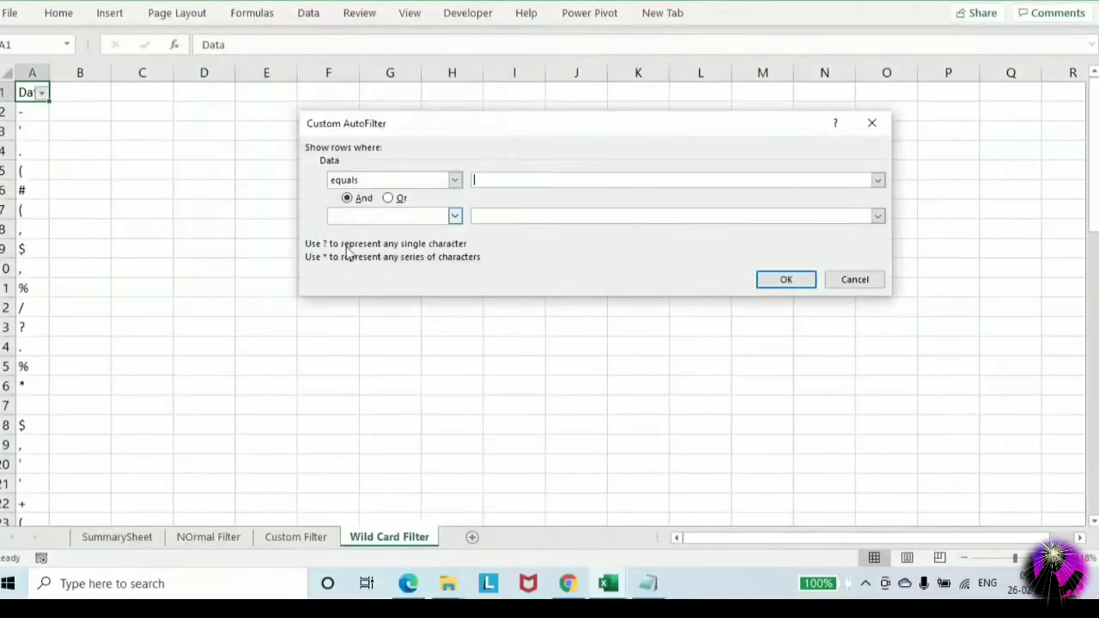
pyautogui.moveTo(279, 56); pyautogui.dragTo(76, 15)
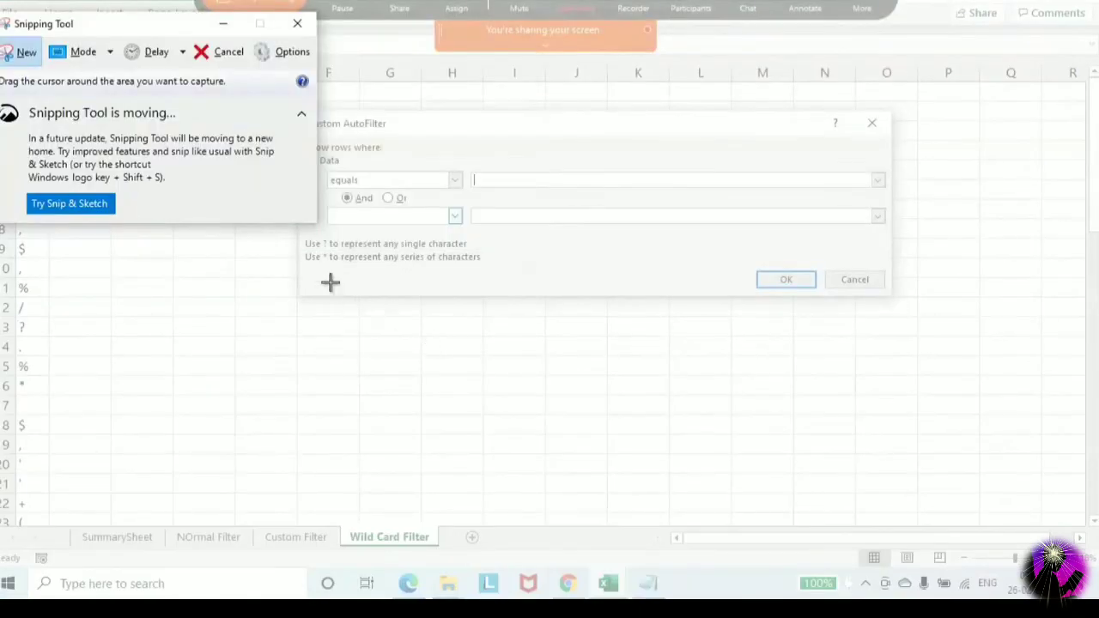
pyautogui.moveTo(304, 235); pyautogui.dragTo(495, 279)
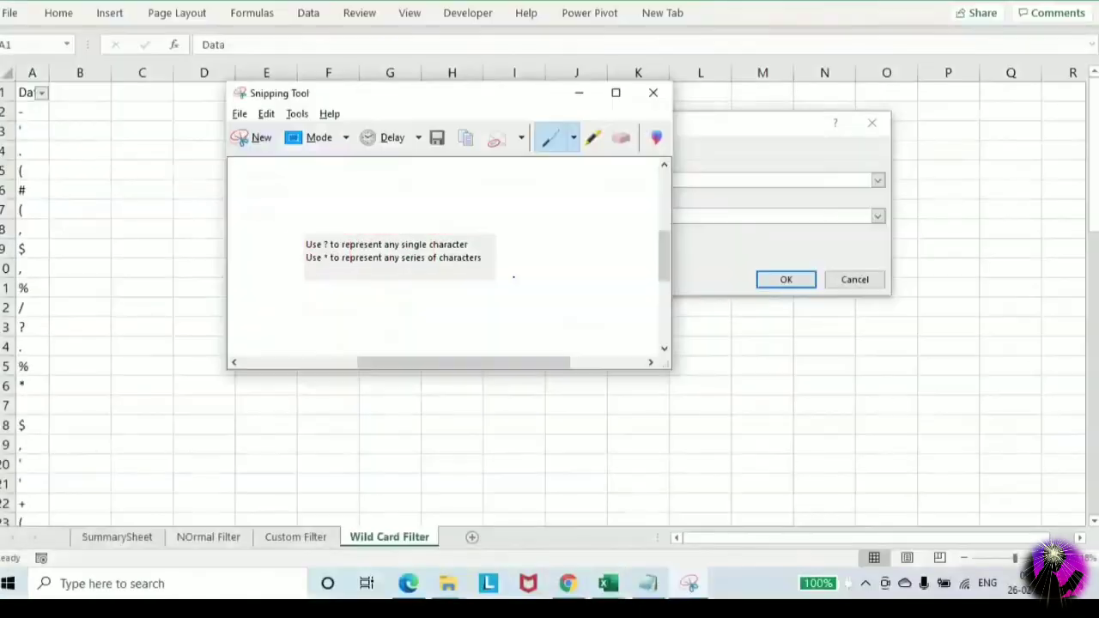
# Close the snip, cancel the Custom AutoFilter dialog, and paste the captured wildcard explanation at cell G2
pyautogui.click(653, 93)
pyautogui.click(519, 245)
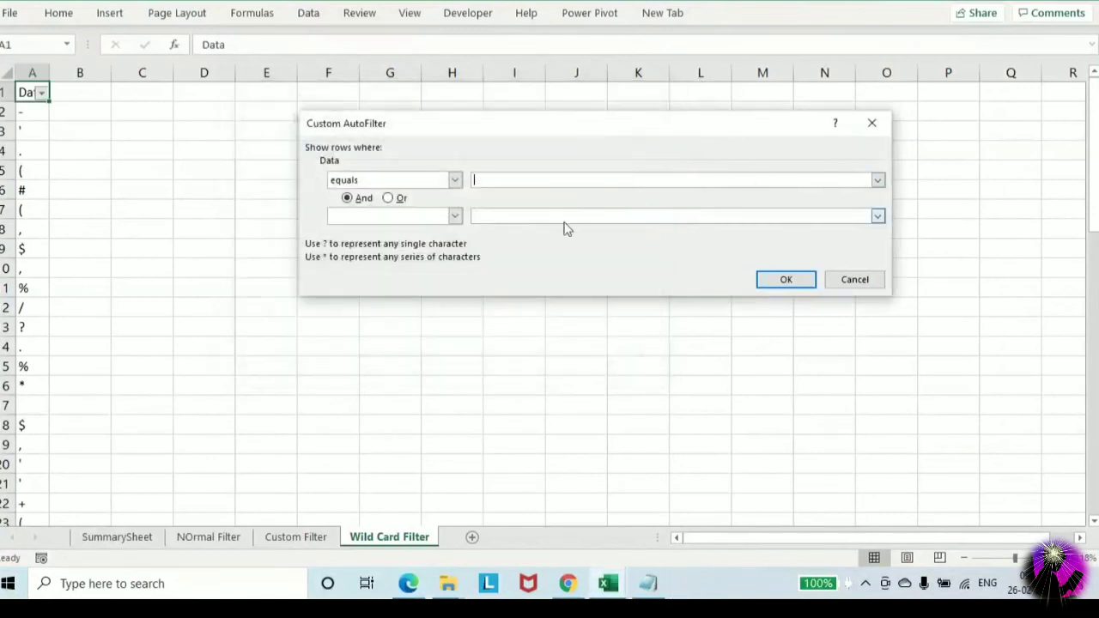
pyautogui.click(855, 280)
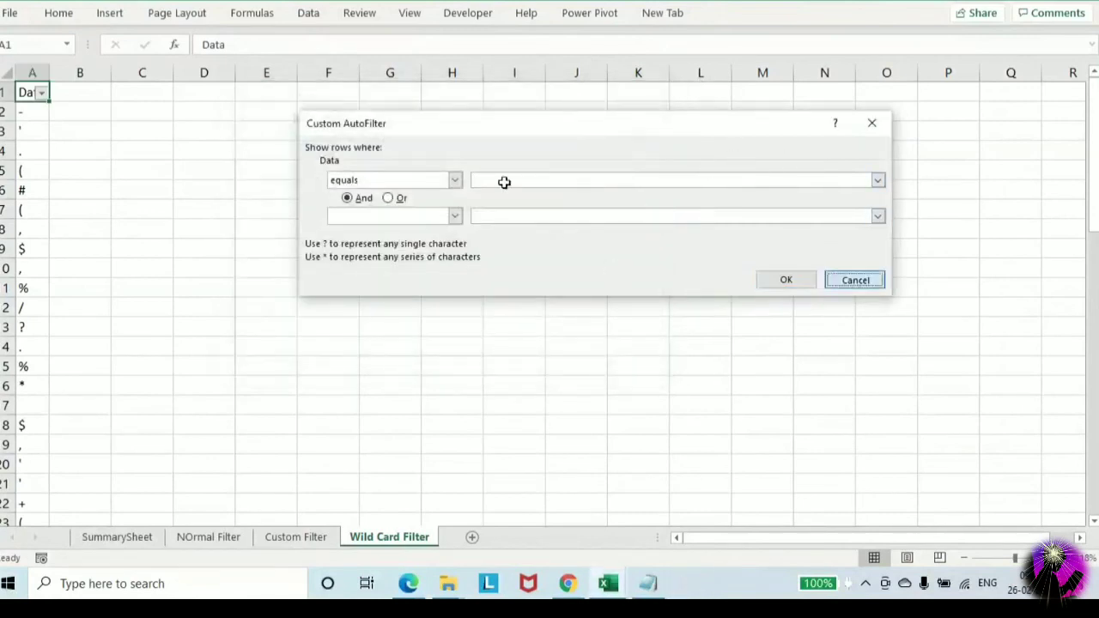
pyautogui.click(363, 112)
pyautogui.hotkey('ctrl', 'v')
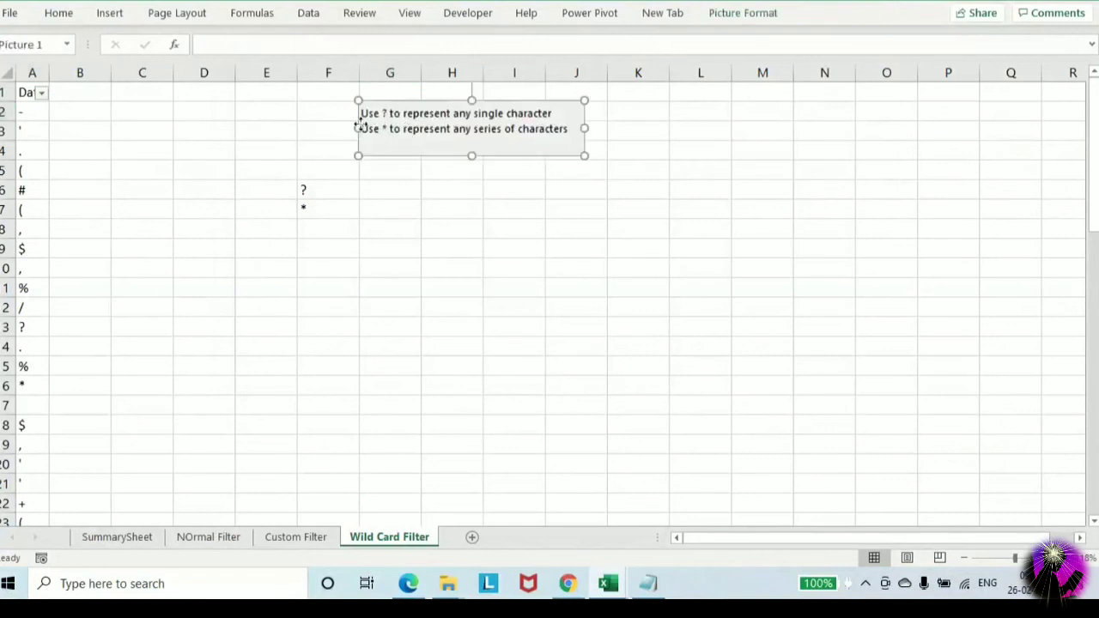
# Move the pasted wildcard explanation picture over to start at column E and turn off the filter on the Data column
pyautogui.moveTo(359, 124); pyautogui.dragTo(247, 113)
pyautogui.click(324, 189)
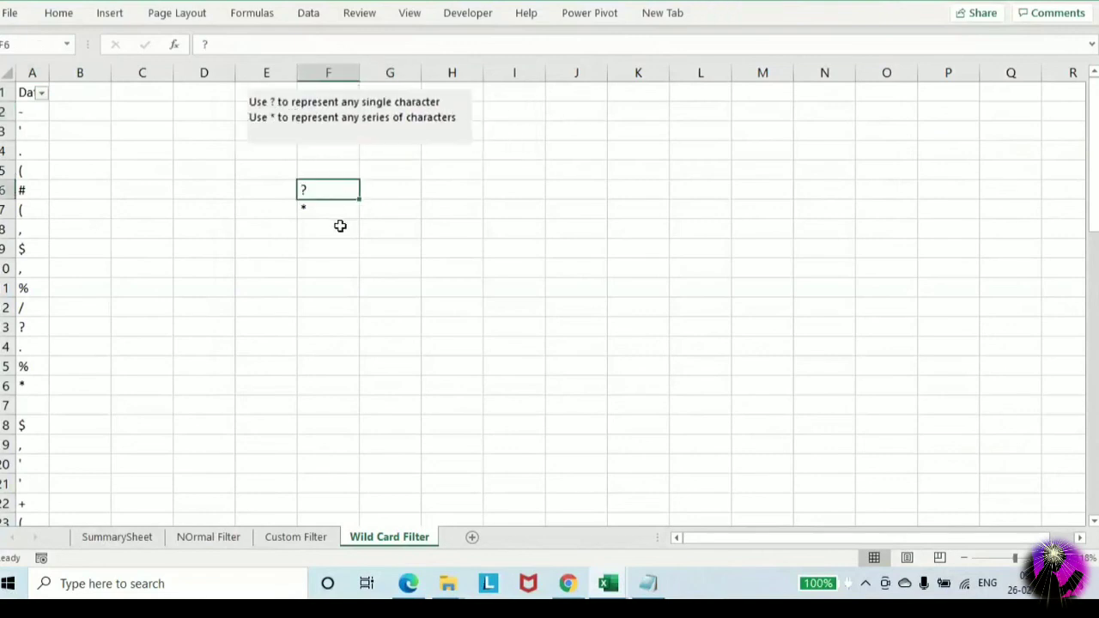
pyautogui.hotkey('alt', 'd')
pyautogui.press('f')
pyautogui.press('f')
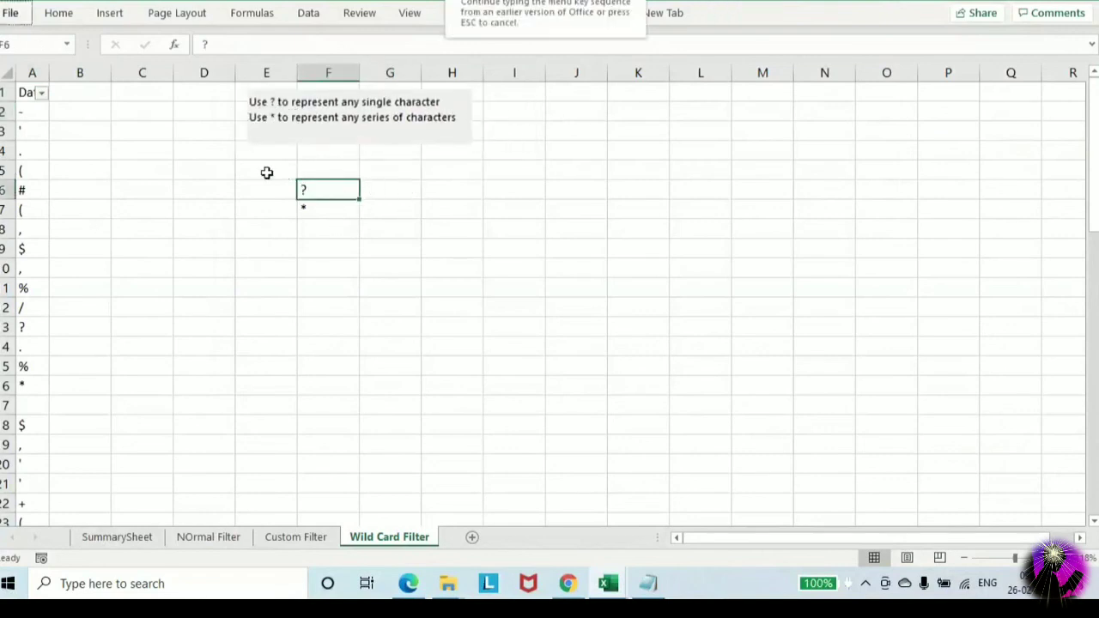
# Move the ? and * characters from F6:F7 to F8:F9
pyautogui.hotkey('shift', 'Down')
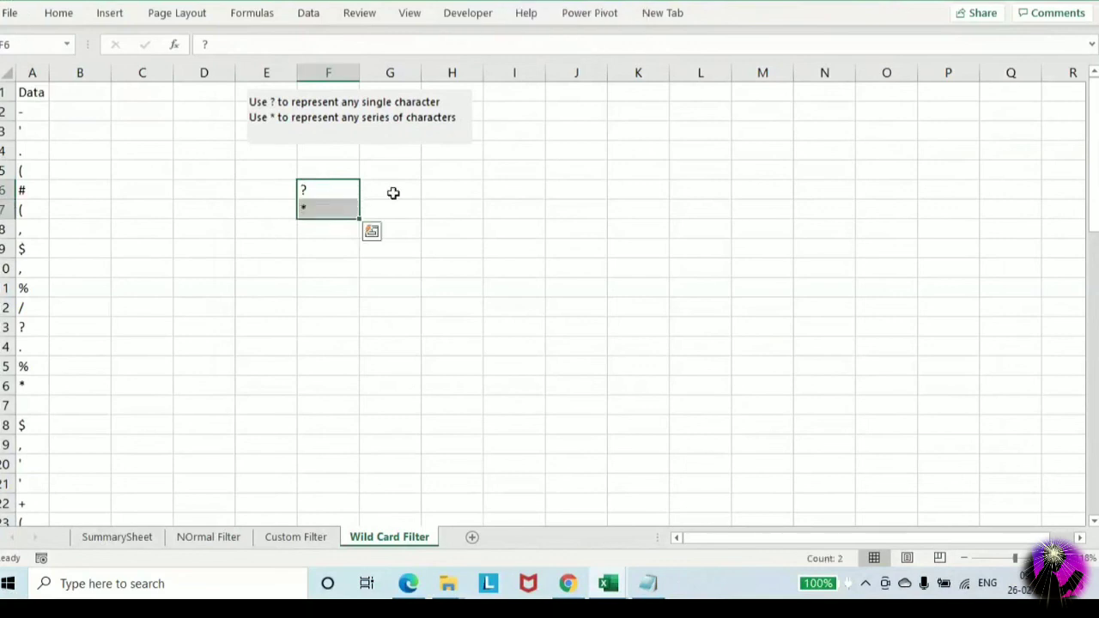
pyautogui.hotkey('ctrl', 'c')
pyautogui.press('Down')
pyautogui.hotkey('ctrl', 'v')
# Enter Vriti.com in cell F6
pyautogui.press('Up')
pyautogui.press('Up')
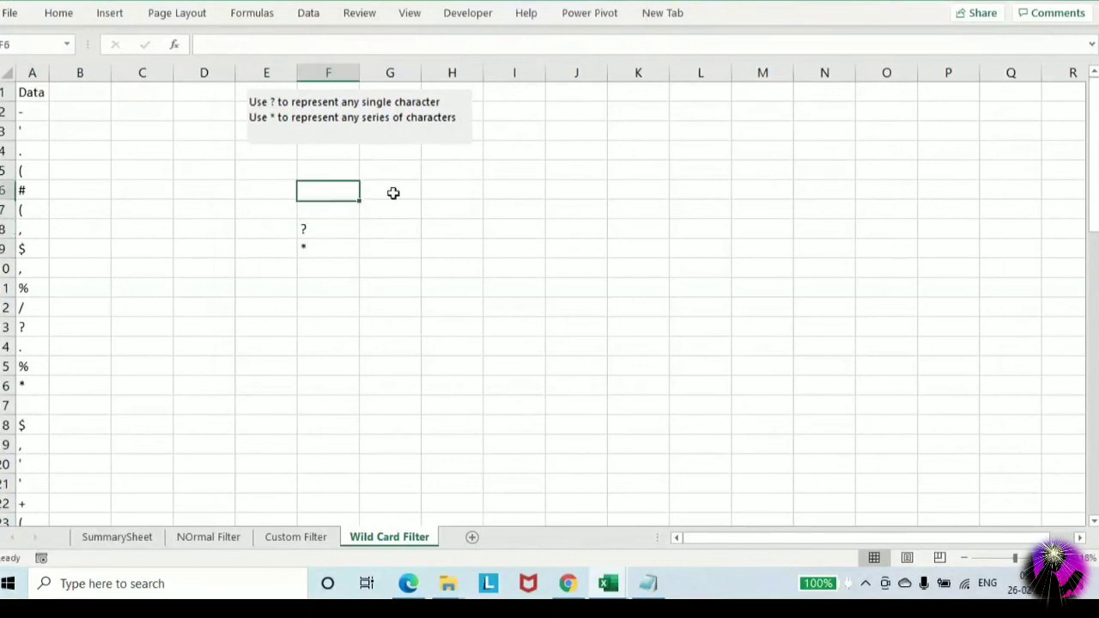
pyautogui.write('Vriti')
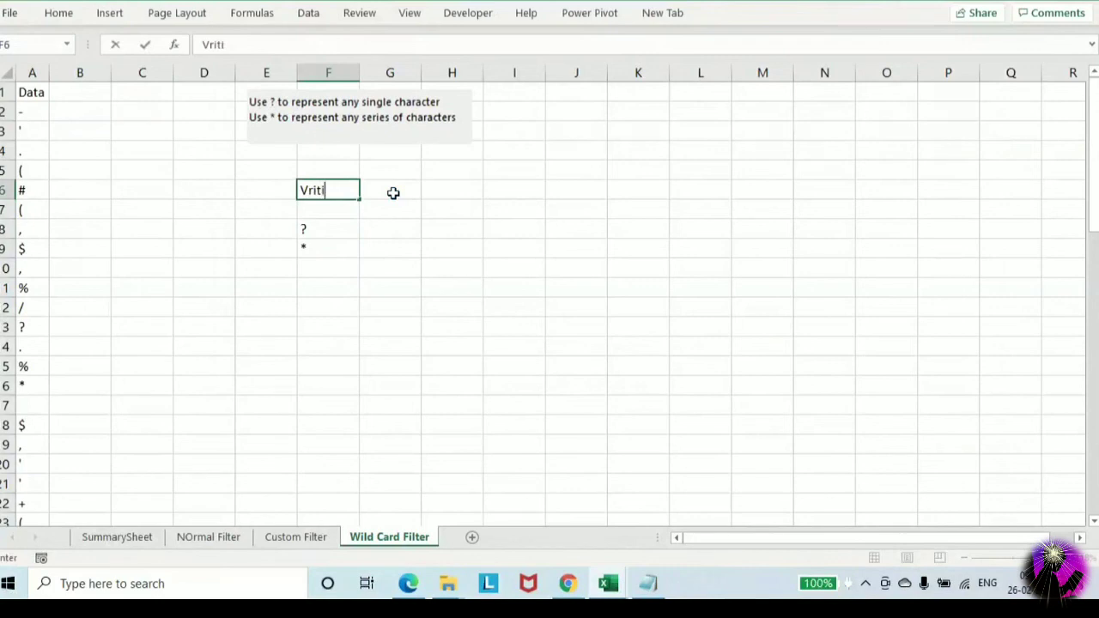
pyautogui.write('.com')
pyautogui.press('Return')
# Enter =COUNTIF($A$2:$A$62,F8) in G8 and fill it down to G9
pyautogui.press('Down')
pyautogui.hotkey('shift', 'Down')
pyautogui.press('Right')
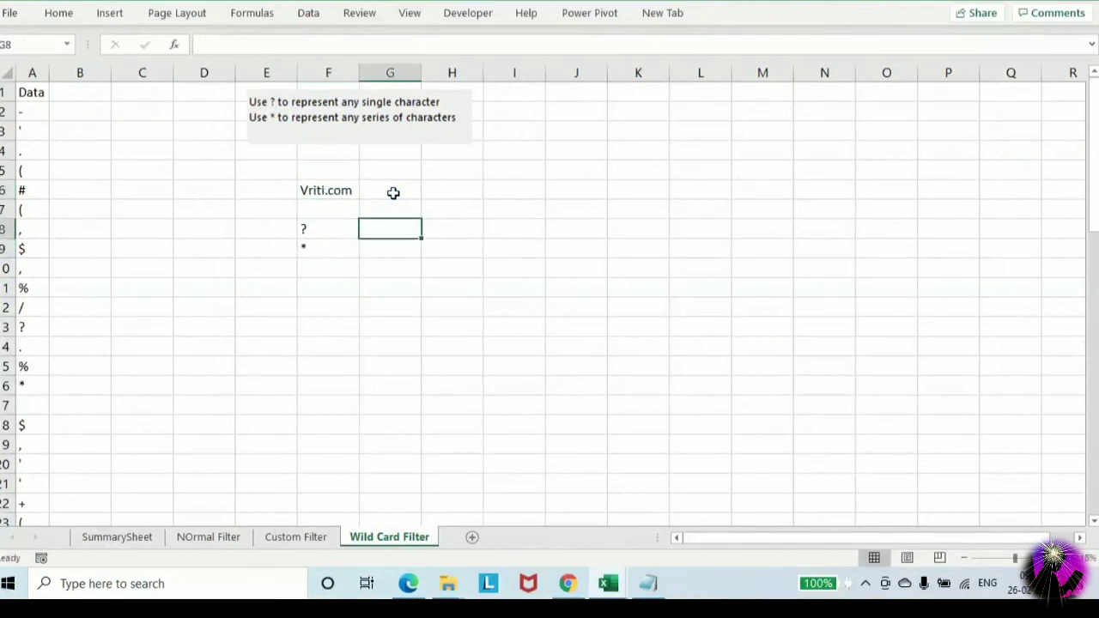
pyautogui.write('=Countif')
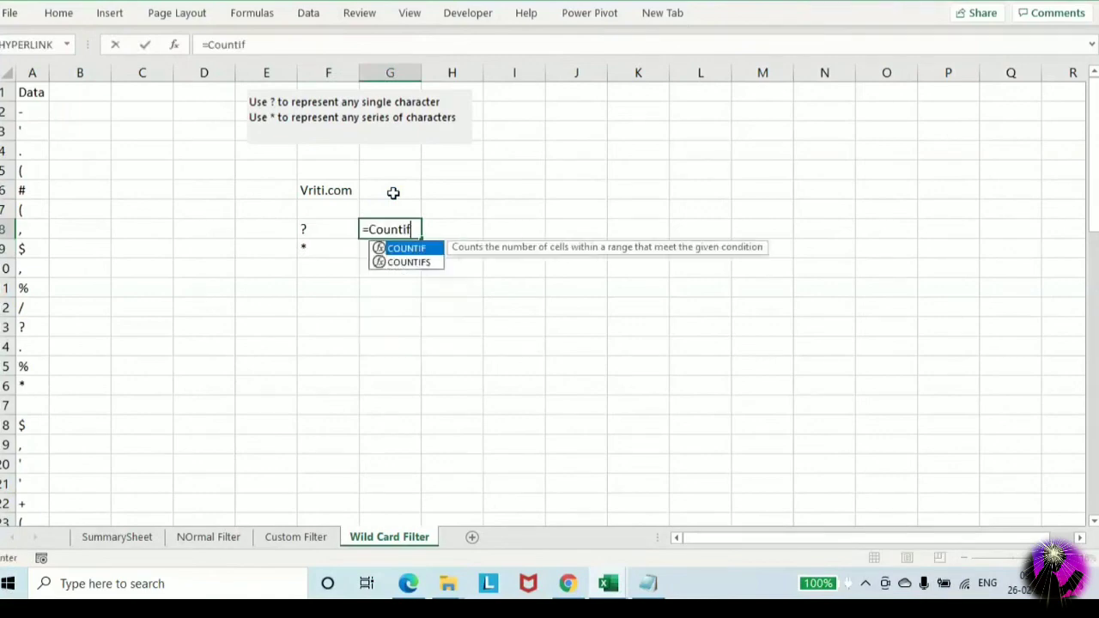
pyautogui.write('(')
pyautogui.press('Left')
pyautogui.press('Down')
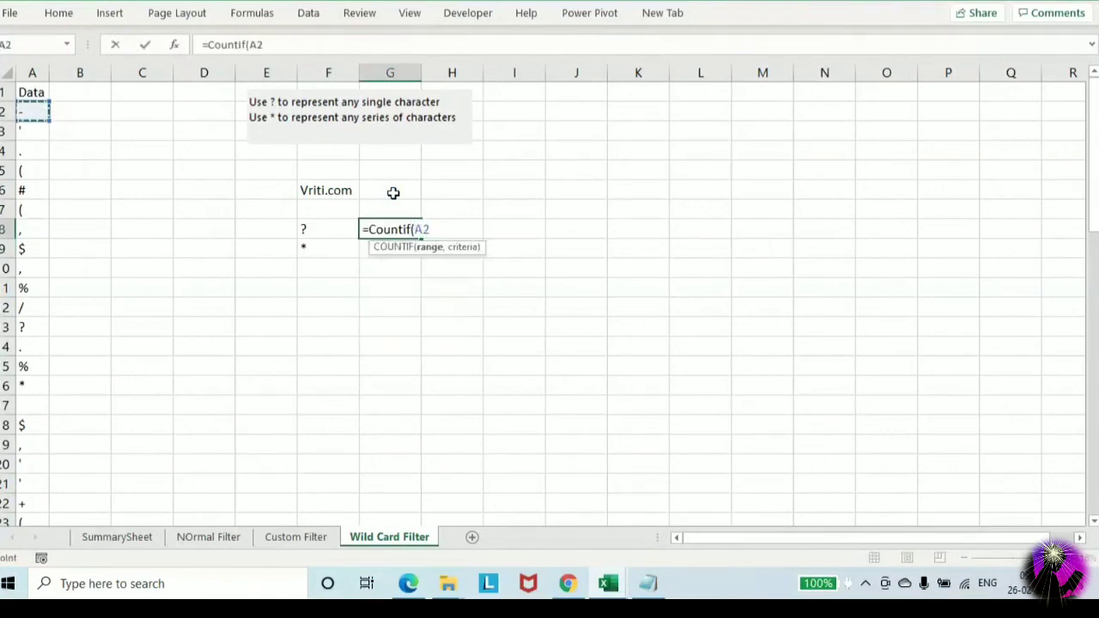
pyautogui.hotkey('ctrl', 'shift', 'Down')
pyautogui.press('F4')
pyautogui.write(',')
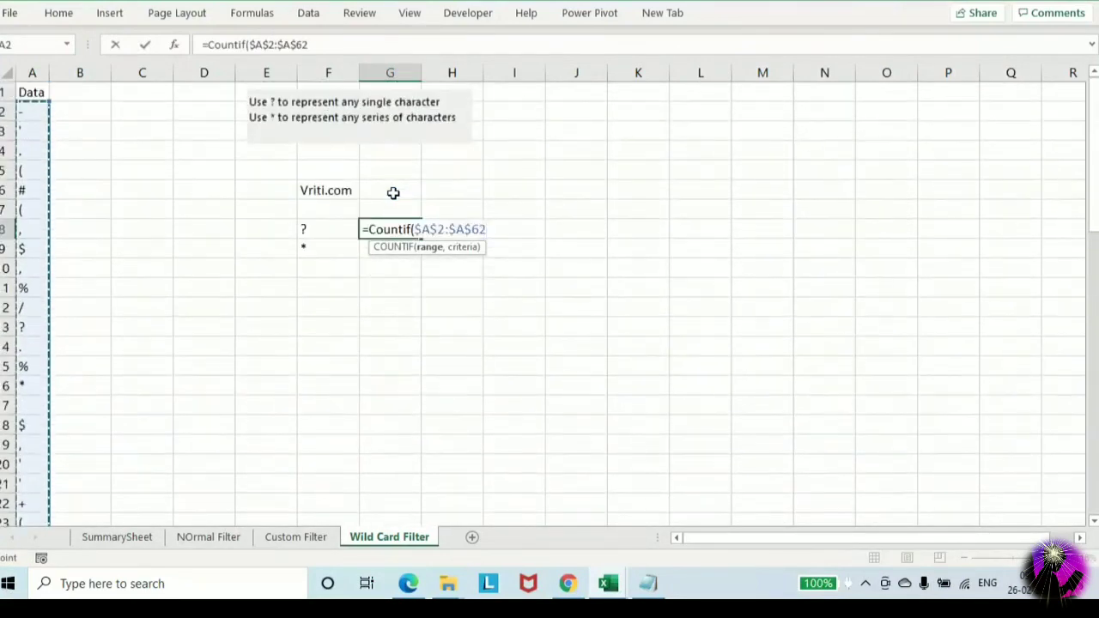
pyautogui.press('Left')
pyautogui.press('Return')
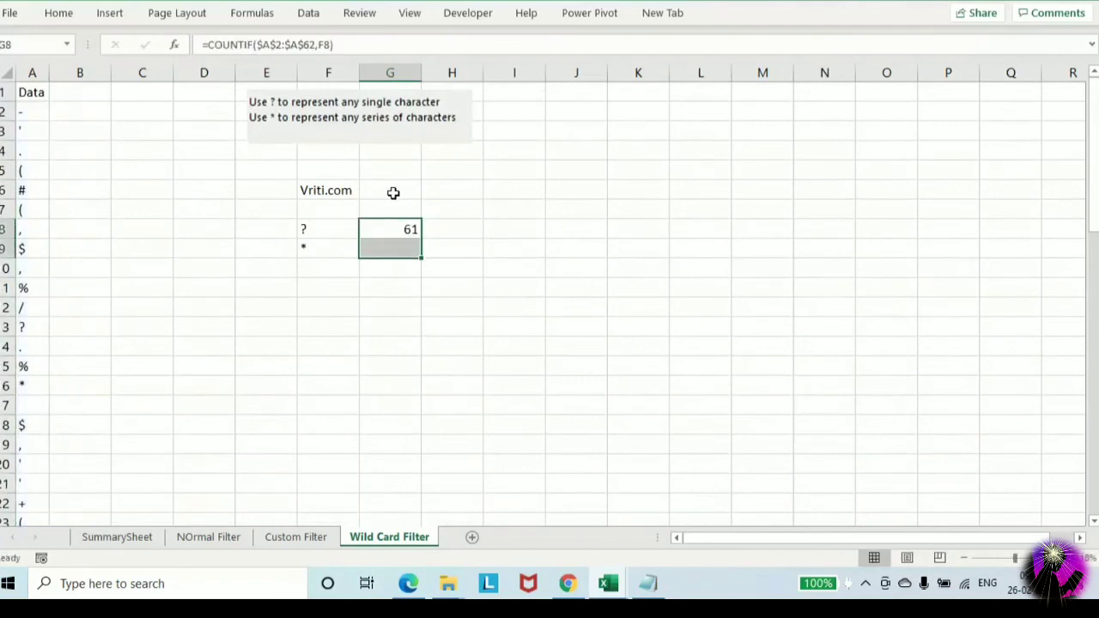
pyautogui.hotkey('ctrl', 'd')
# Review the characters listed in the Data column
pyautogui.press('Home')
pyautogui.press('Up')
pyautogui.press('Up')
pyautogui.press('Up')
pyautogui.press('Up')
pyautogui.press('Up')
pyautogui.press('Up')
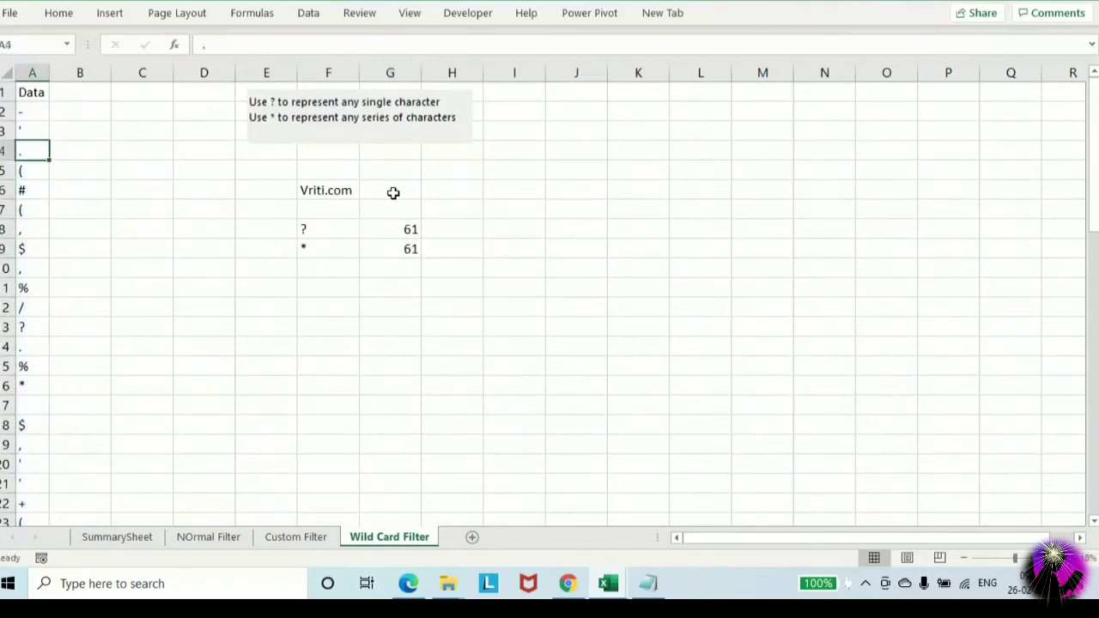
pyautogui.hotkey('ctrl', 'shift', 'Down')
pyautogui.hotkey('ctrl', 'Home')
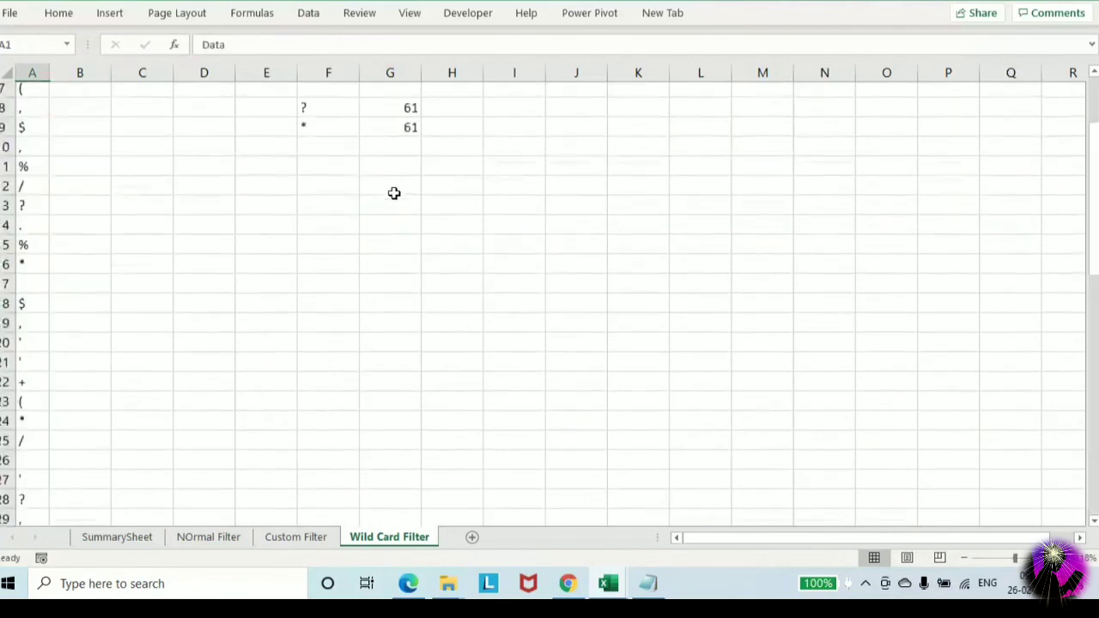
pyautogui.press('Down')
pyautogui.press('Down')
pyautogui.press('Down')
pyautogui.press('Down')
pyautogui.press('Down')
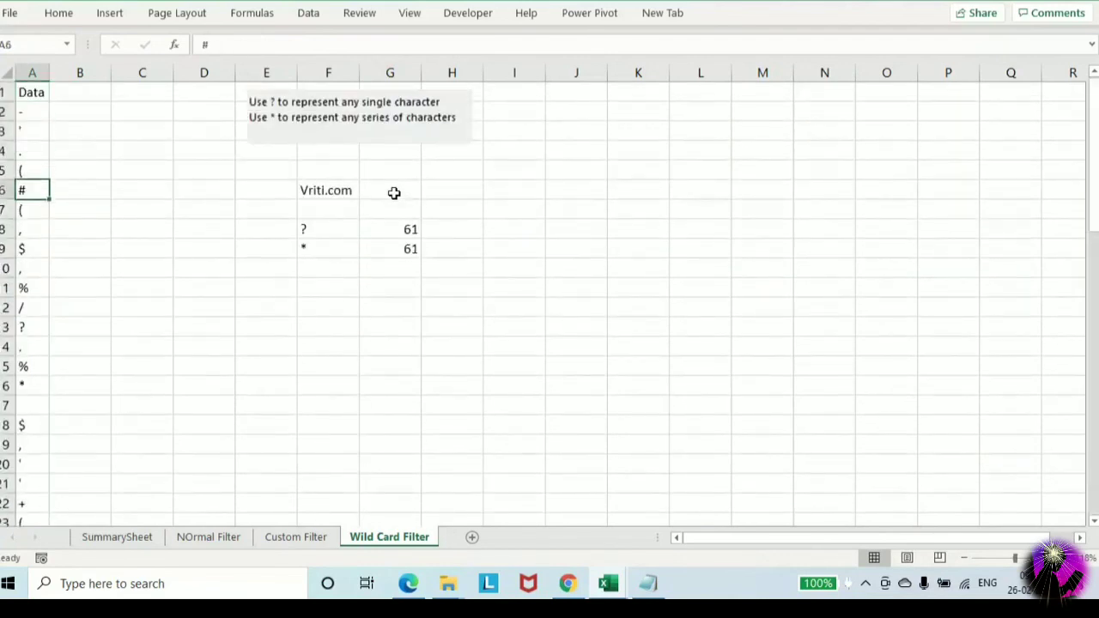
# Test the COUNTIF formula by replacing the criterion in F8 with (
pyautogui.press('Right')
pyautogui.press('Right')
pyautogui.press('Right')
pyautogui.press('Right')
pyautogui.press('Right')
pyautogui.press('Down')
pyautogui.press('Down')
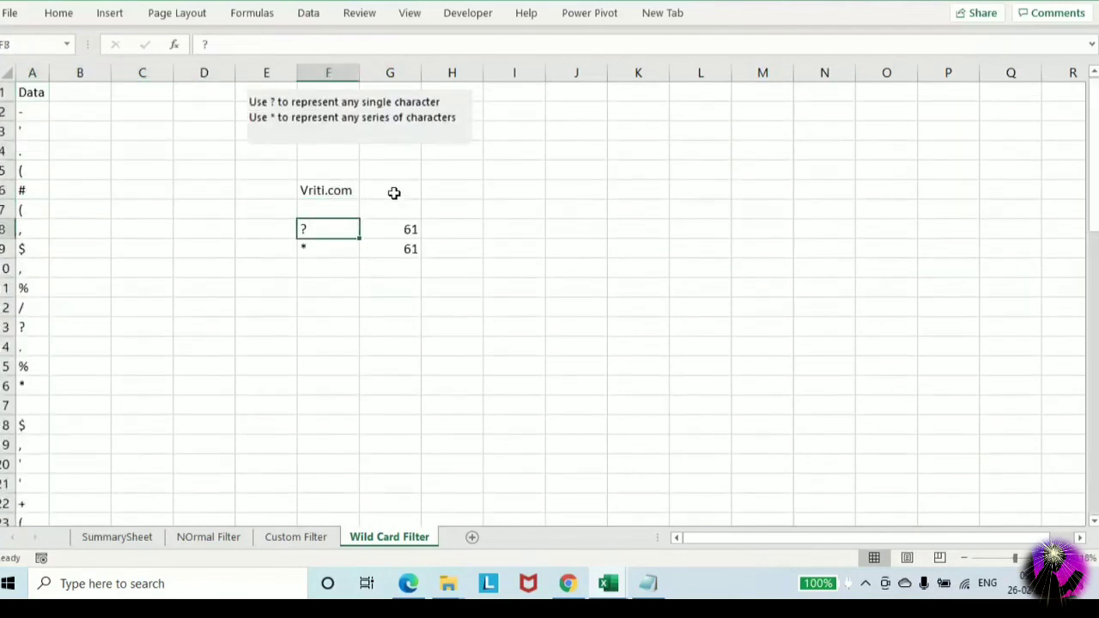
pyautogui.write('(')
pyautogui.press('Return')
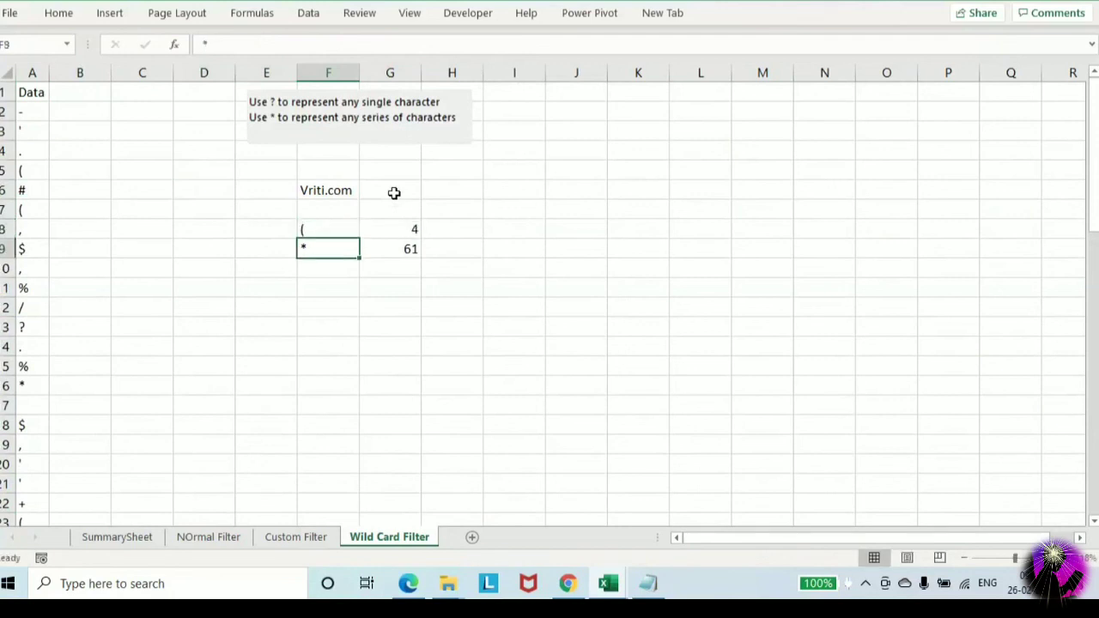
# Try $ and % as the count criterion in F8, and restore the cell to ?
pyautogui.press('Up')
pyautogui.write('$')
pyautogui.press('Return')
pyautogui.press('Up')
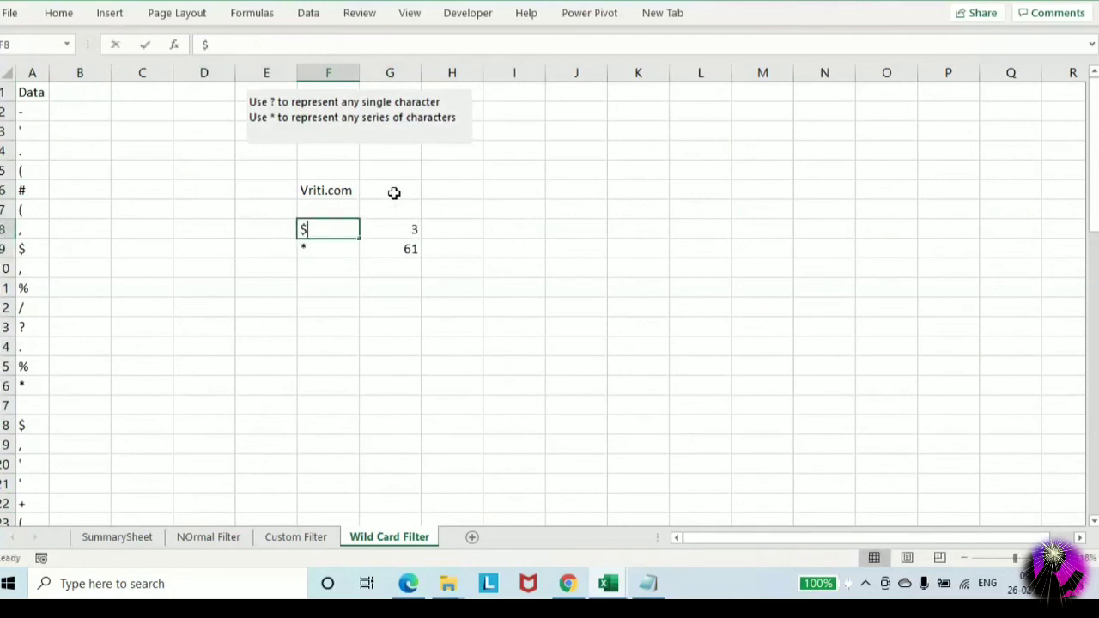
pyautogui.write('%')
pyautogui.press('Return')
pyautogui.press('Up')
pyautogui.write('?')
pyautogui.press('Return')
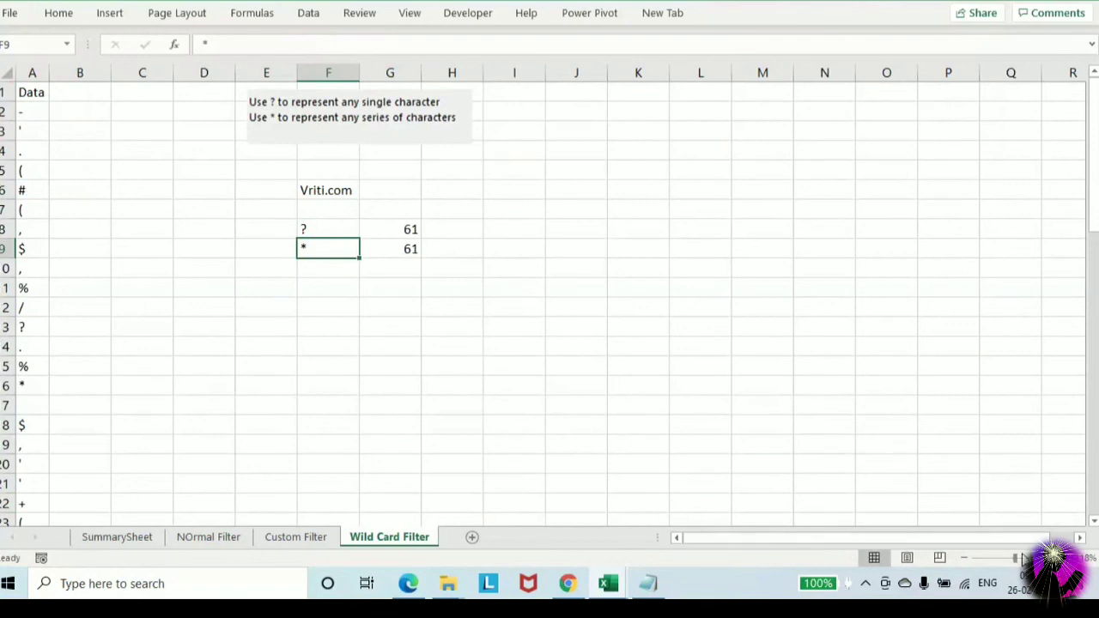
# Examine the ? and * criteria in F8:F9 and the wildcard explanation picture above them
pyautogui.moveTo(1015, 558); pyautogui.dragTo(1024, 559)
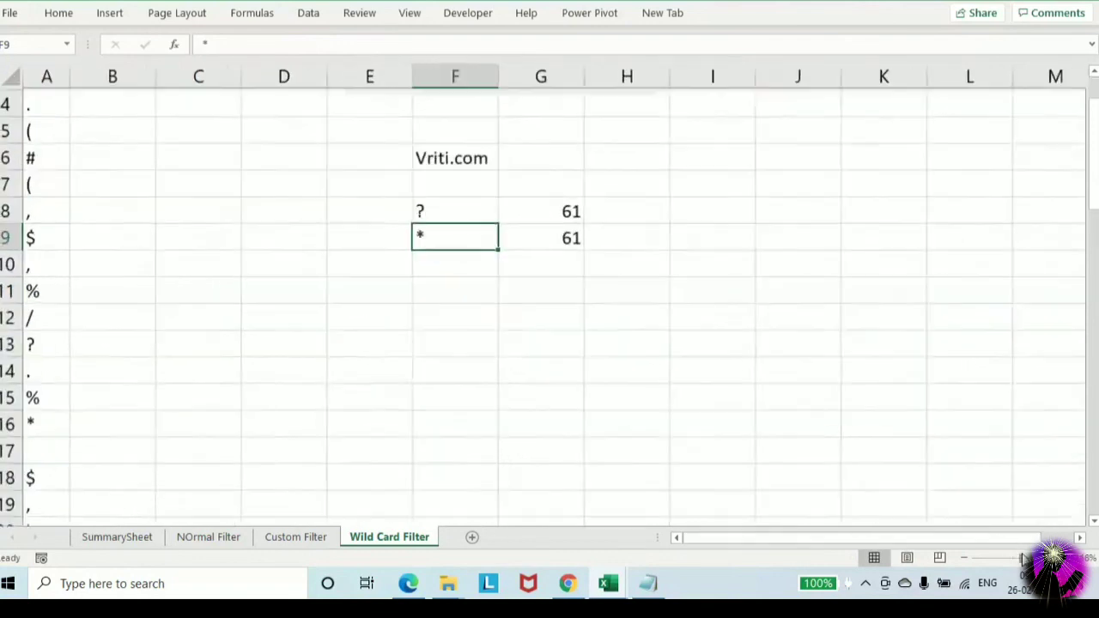
pyautogui.click(405, 292)
pyautogui.click(428, 210)
pyautogui.keyDown('shift'); pyautogui.click(432, 238); pyautogui.keyUp('shift')
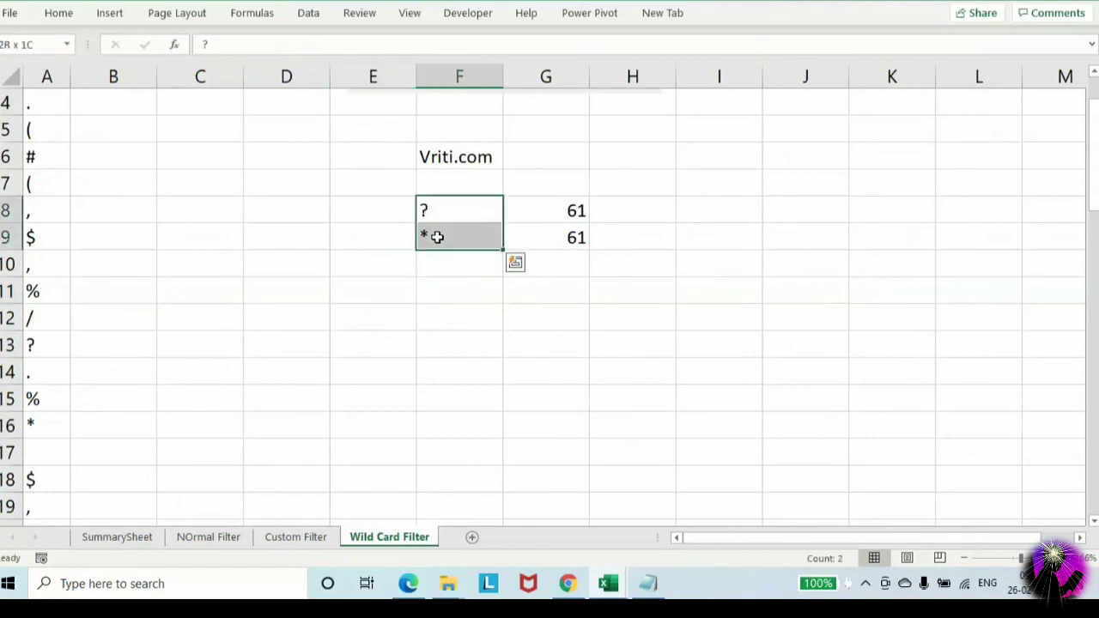
pyautogui.click(369, 341)
pyautogui.scroll(1, 410, 238)
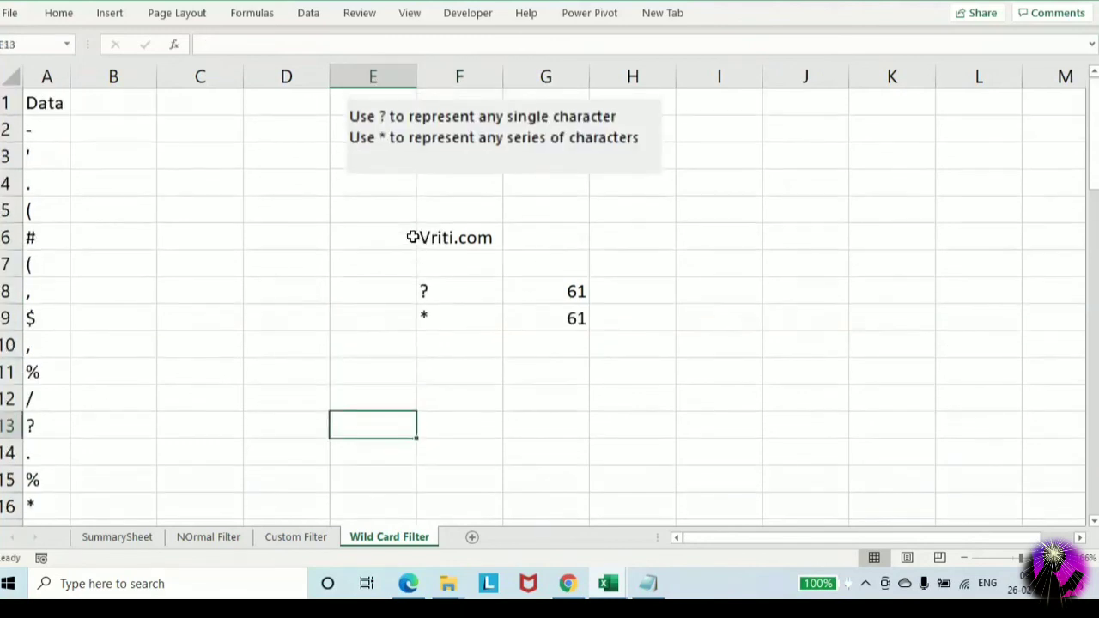
pyautogui.scroll(-2, 383, 369)
# Enter the heading Wild Card in E14, with ? in E15 and * in E16
pyautogui.click(370, 320)
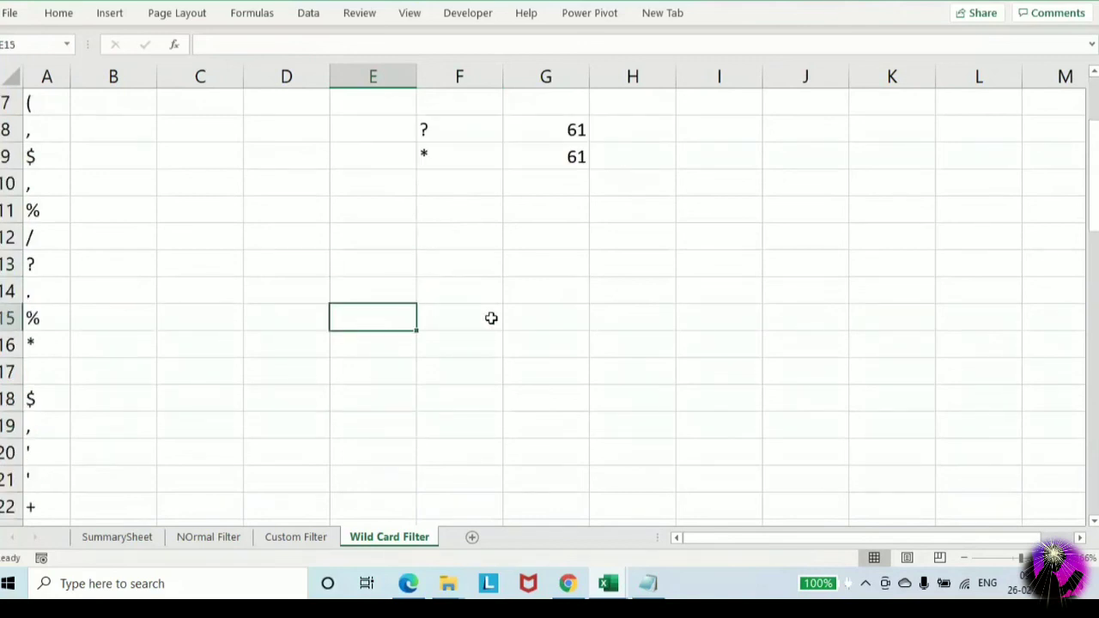
pyautogui.write('?')
pyautogui.press('Return')
pyautogui.press('Up')
pyautogui.press('Up')
pyautogui.write('Wild ')
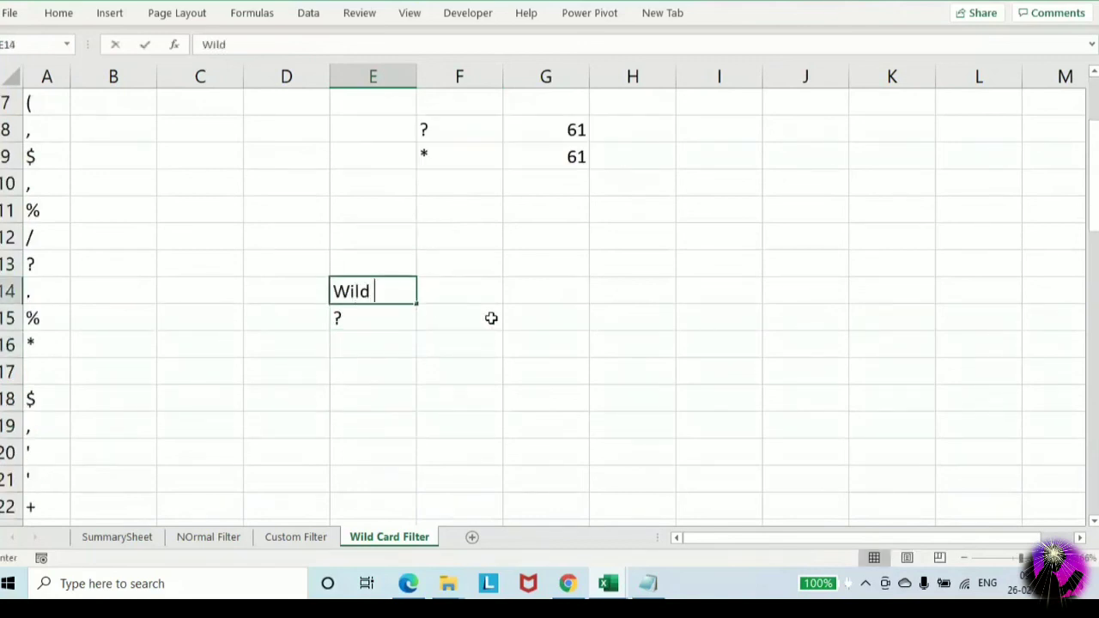
pyautogui.write('Card')
pyautogui.press('Return')
pyautogui.press('Return')
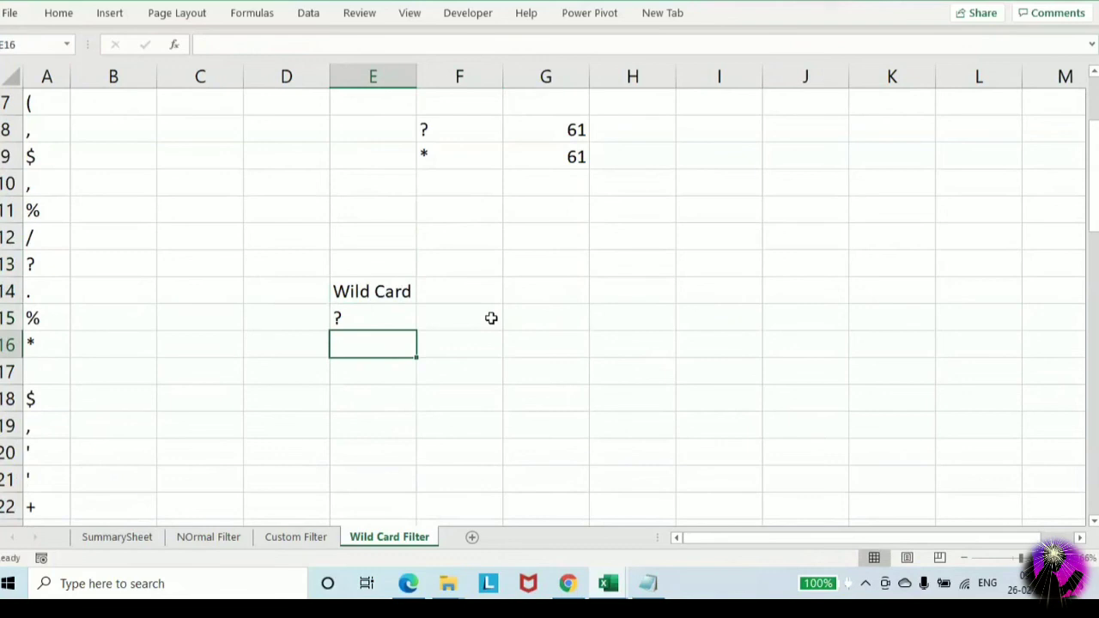
pyautogui.write('*')
pyautogui.press('Return')
pyautogui.press('Up')
# Describe the wildcards with "Use for single Character" in F15 and "Use for Series of Character" in F16
pyautogui.click(492, 319)
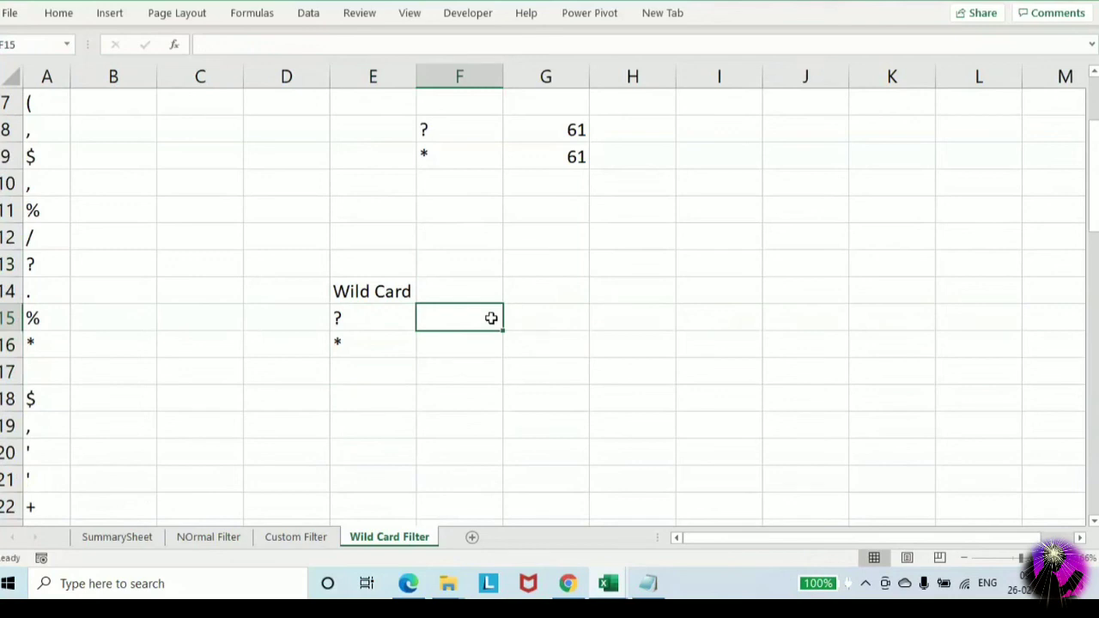
pyautogui.write('Us')
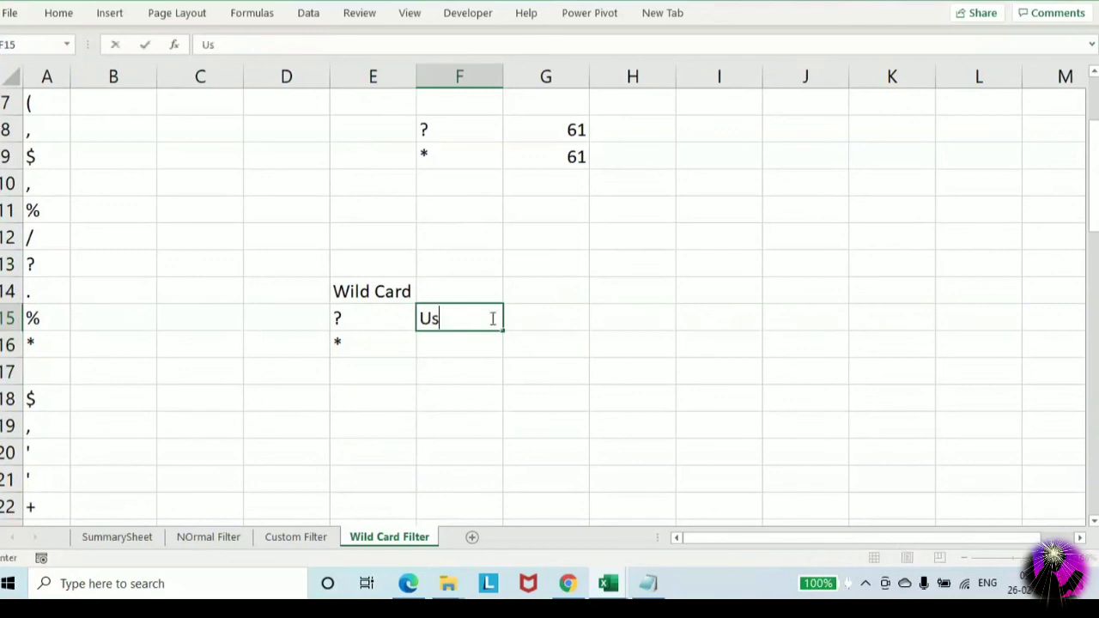
pyautogui.write('e for single Character')
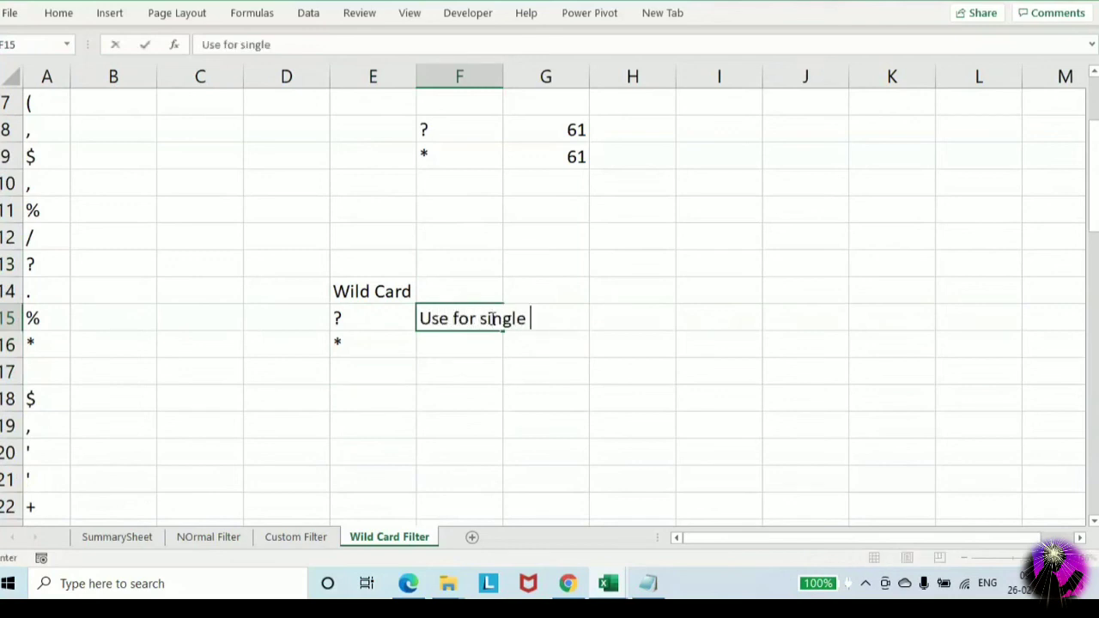
pyautogui.press('Return')
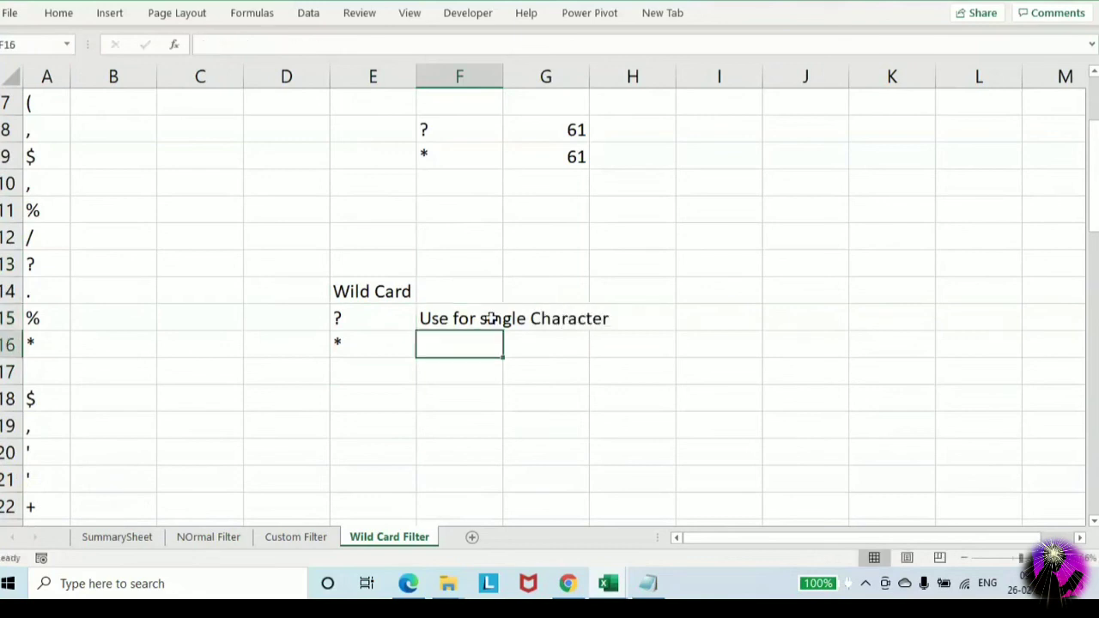
pyautogui.write('Use for Se')
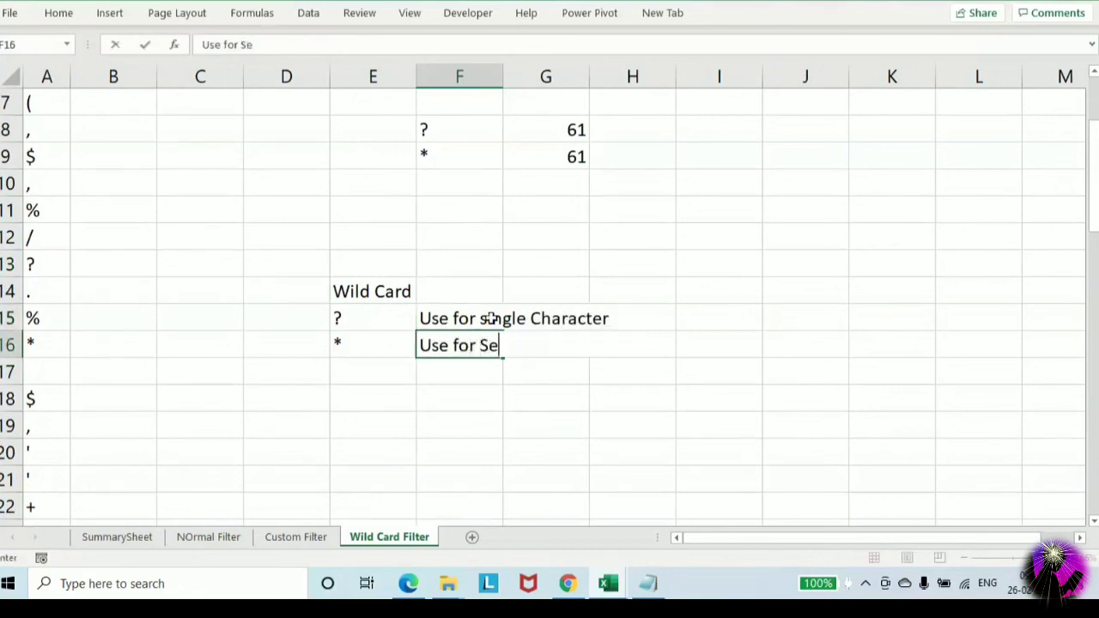
pyautogui.write('ries of Character')
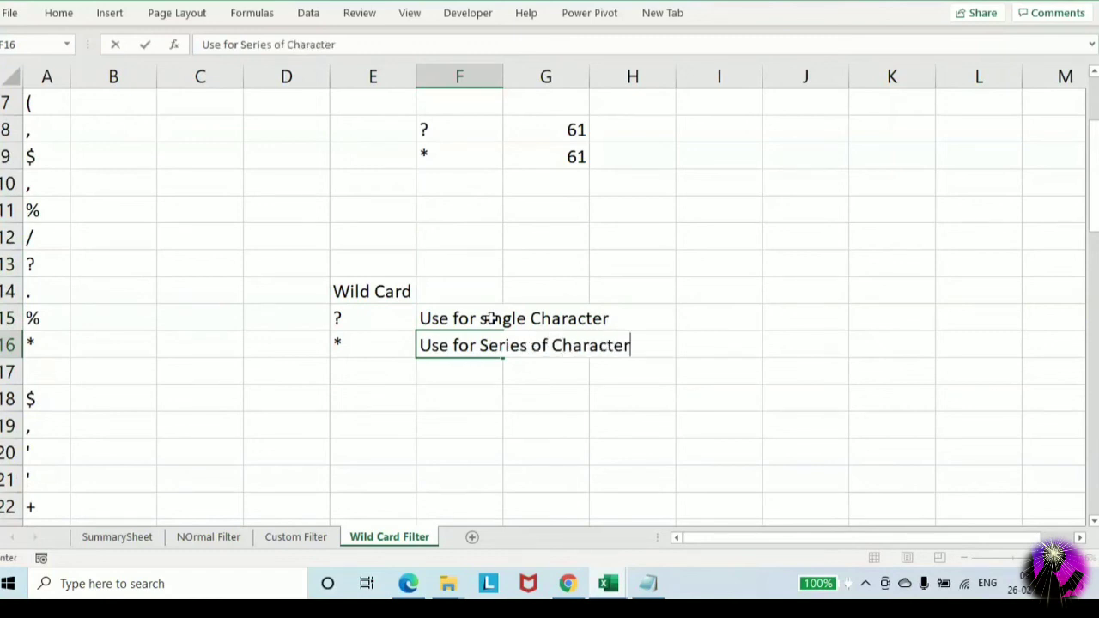
pyautogui.press('Return')
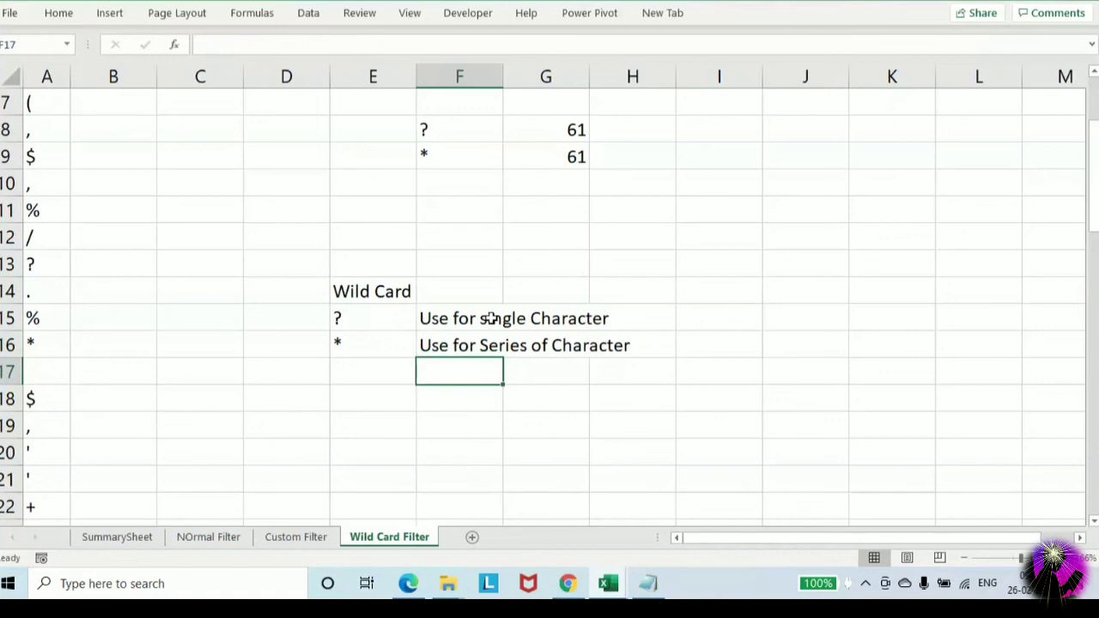
# Change the COUNTIF criterion in G8 to "~"&F8 so that the question mark is counted literally
pyautogui.press('Up')
pyautogui.press('Up')
pyautogui.hotkey('ctrl', 'Up')
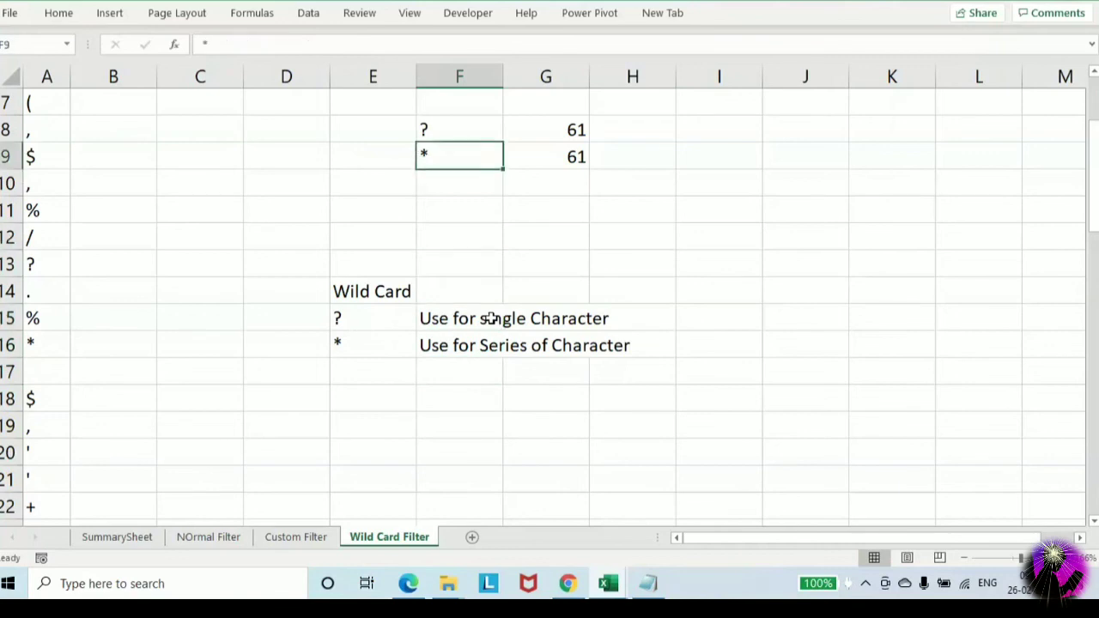
pyautogui.press('Right')
pyautogui.press('Up')
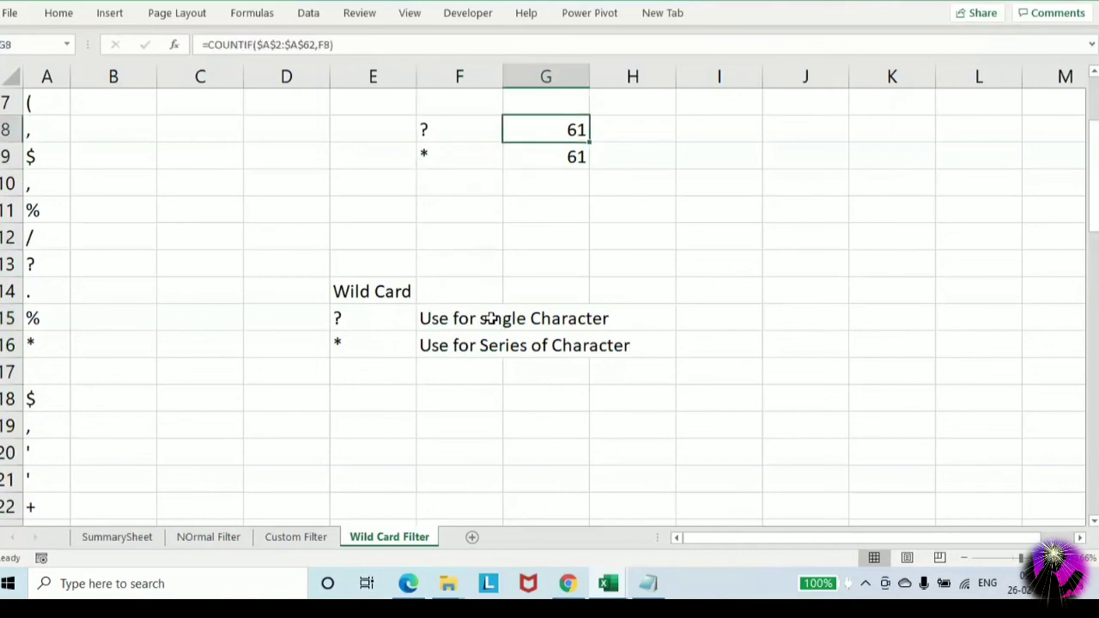
pyautogui.press('F2')
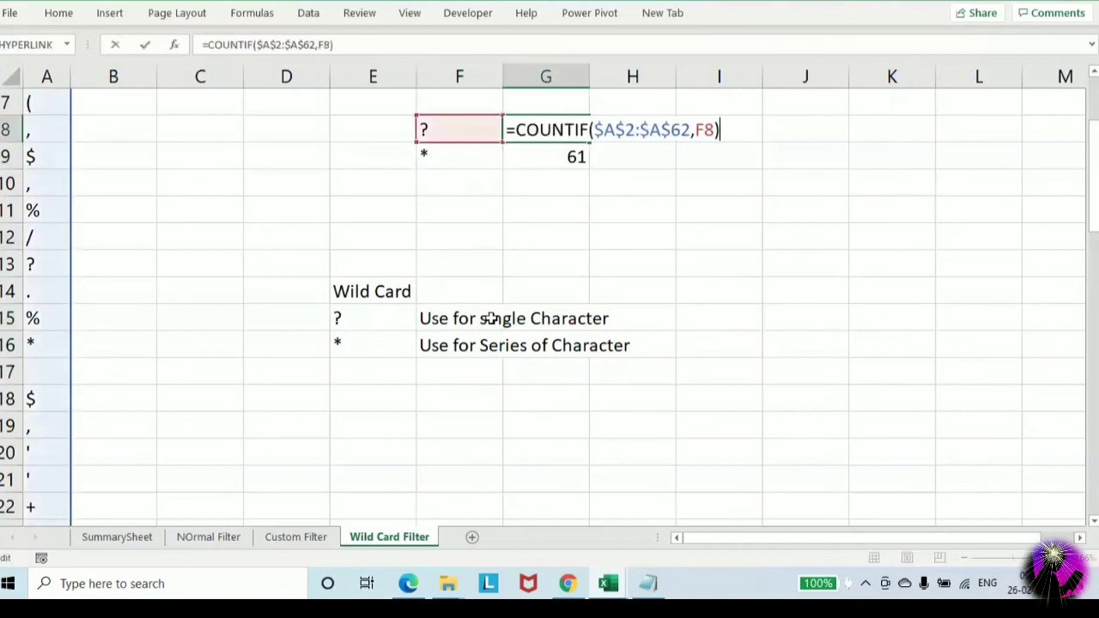
pyautogui.click(698, 126)
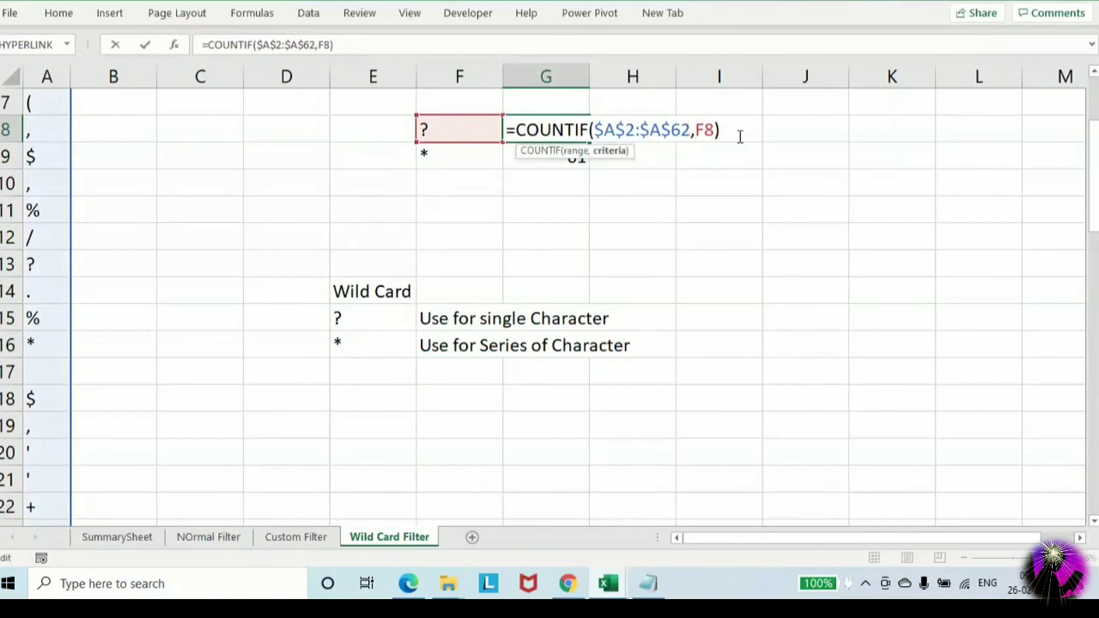
pyautogui.write('"~')
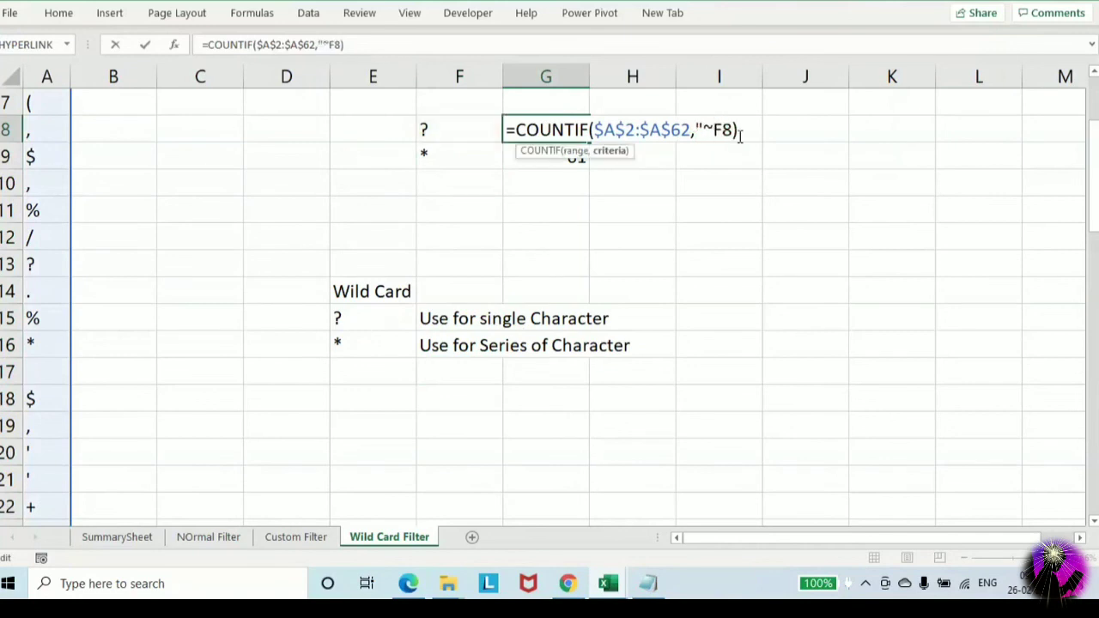
pyautogui.write('"&')
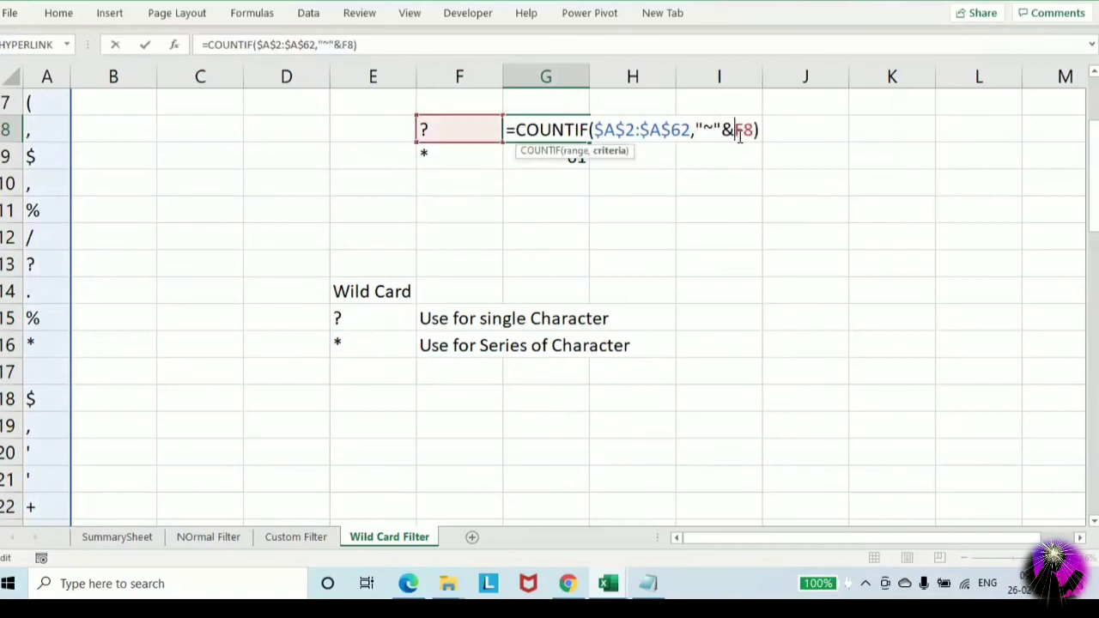
pyautogui.press('Return')
# Fill the tilde COUNTIF formula from G8 down to G9
pyautogui.press('Up')
pyautogui.hotkey('shift', 'Down')
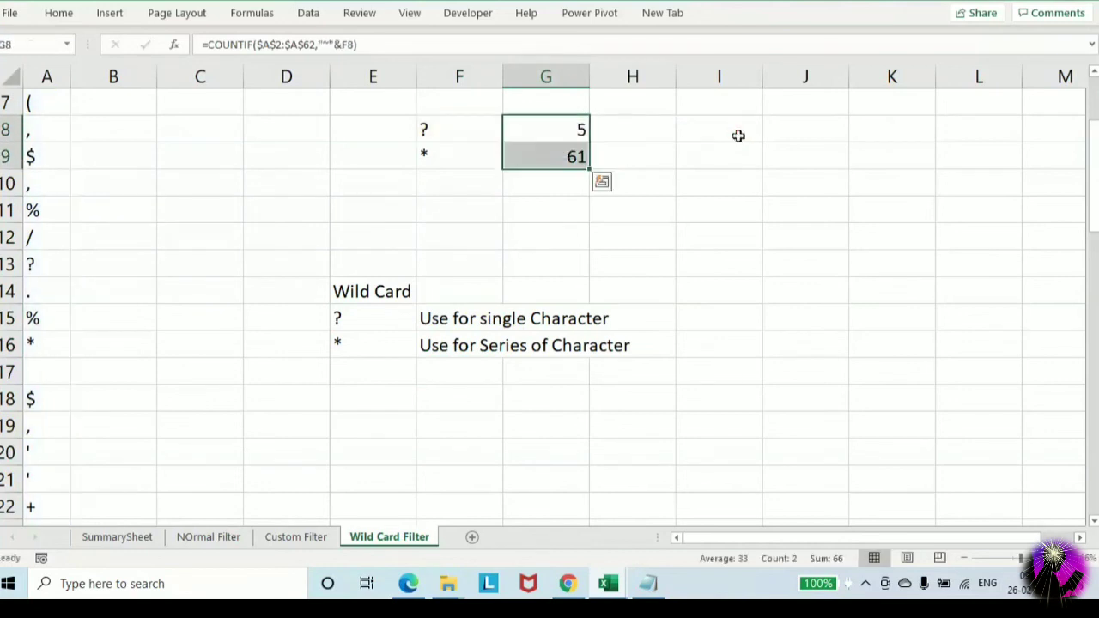
pyautogui.hotkey('ctrl', 'd')
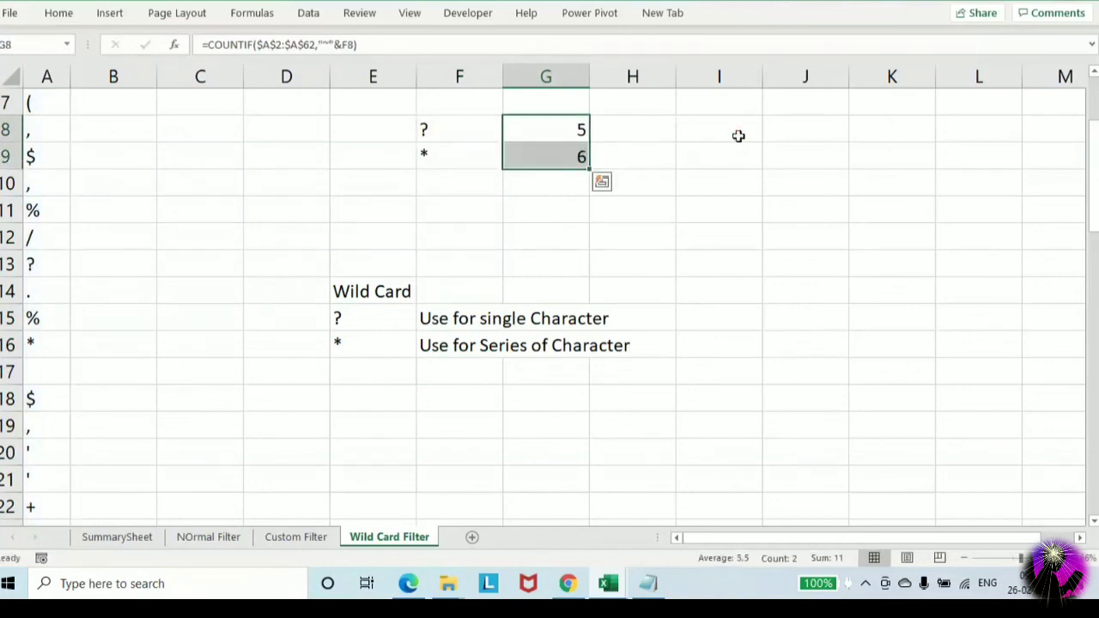
# Turn on the filter for the Data column from its header in A1
pyautogui.scroll(2, 738, 135)
pyautogui.hotkey('ctrl', 'Home')
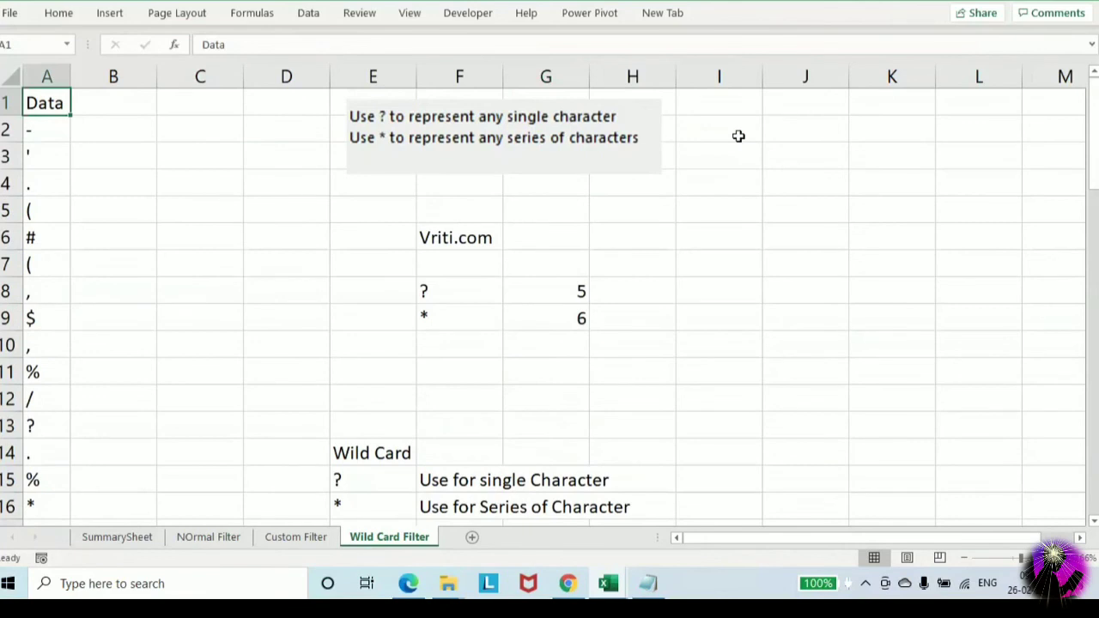
pyautogui.hotkey('ctrl', 'shift', 'l')
# Apply a custom text filter to the Data column with equals ~?, and select the filtered cells
pyautogui.hotkey('alt', 'Down')
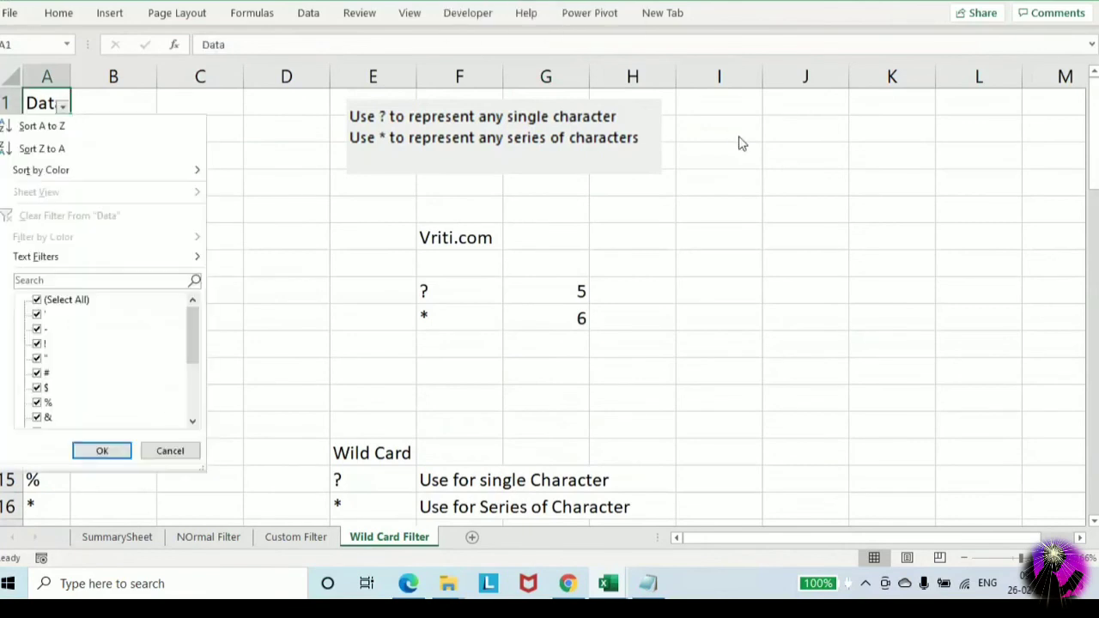
pyautogui.press('Down')
pyautogui.press('Down')
pyautogui.press('Right')
pyautogui.press('Down')
pyautogui.press('Down')
pyautogui.press('Down')
pyautogui.press('Down')
pyautogui.press('Down')
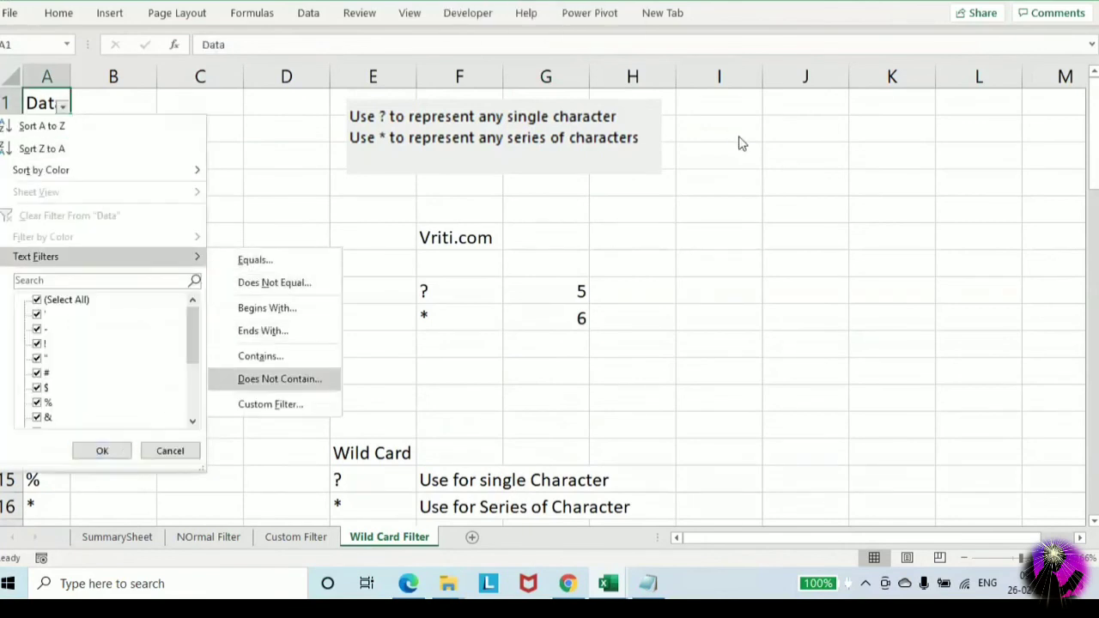
pyautogui.press('Down')
pyautogui.press('Return')
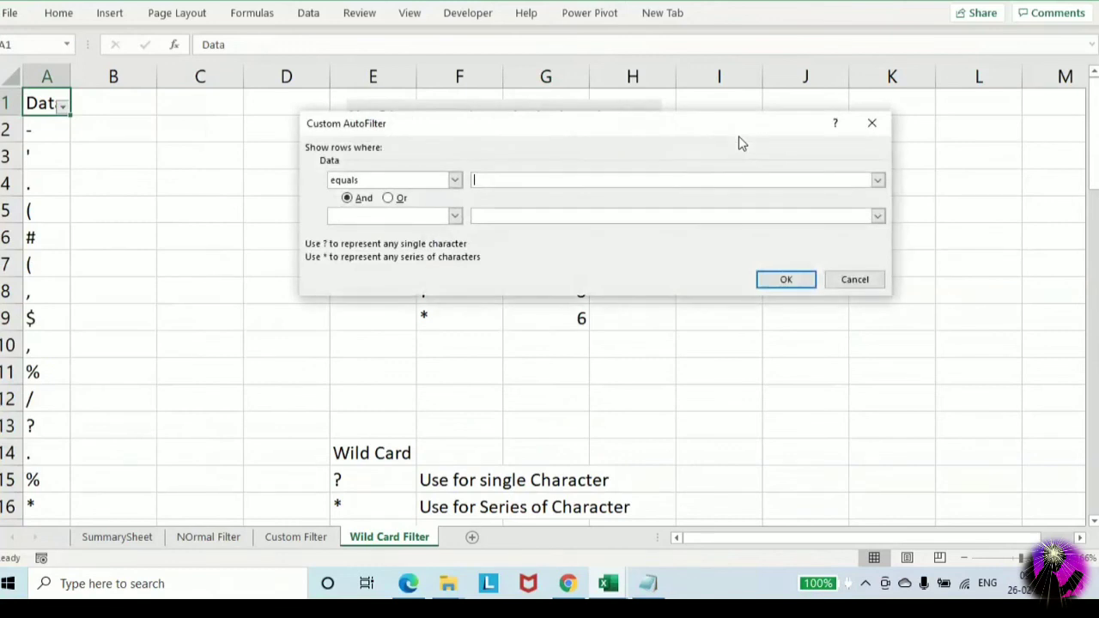
pyautogui.write('~?')
pyautogui.press('Return')
pyautogui.press('Down')
pyautogui.hotkey('ctrl', 'shift', 'Down')
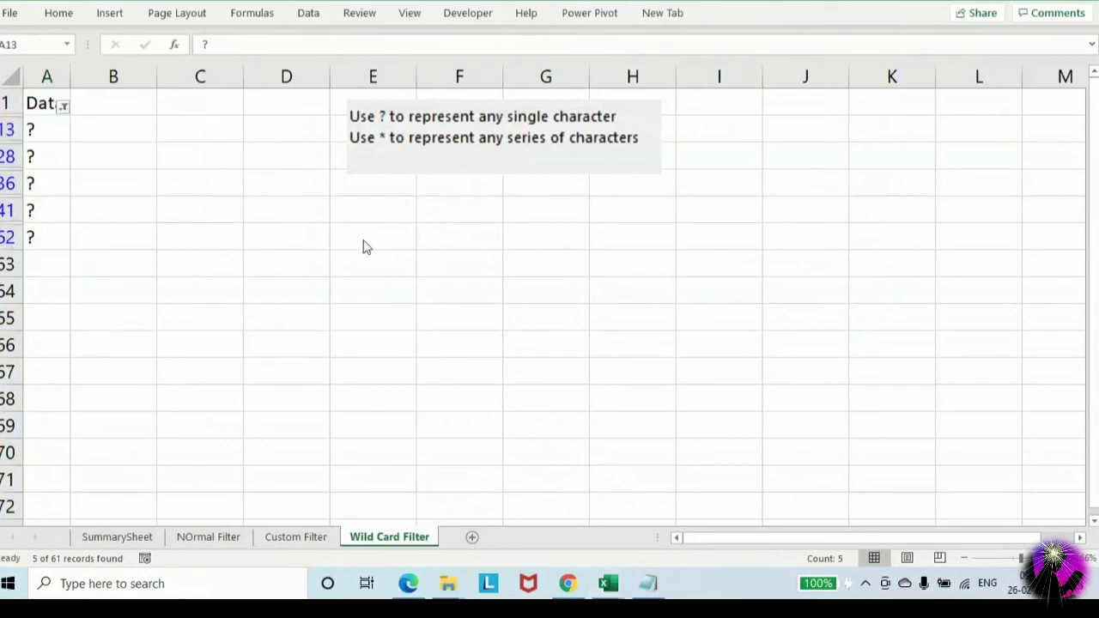
# Turn off the filter on the Data column
pyautogui.click(44, 103)
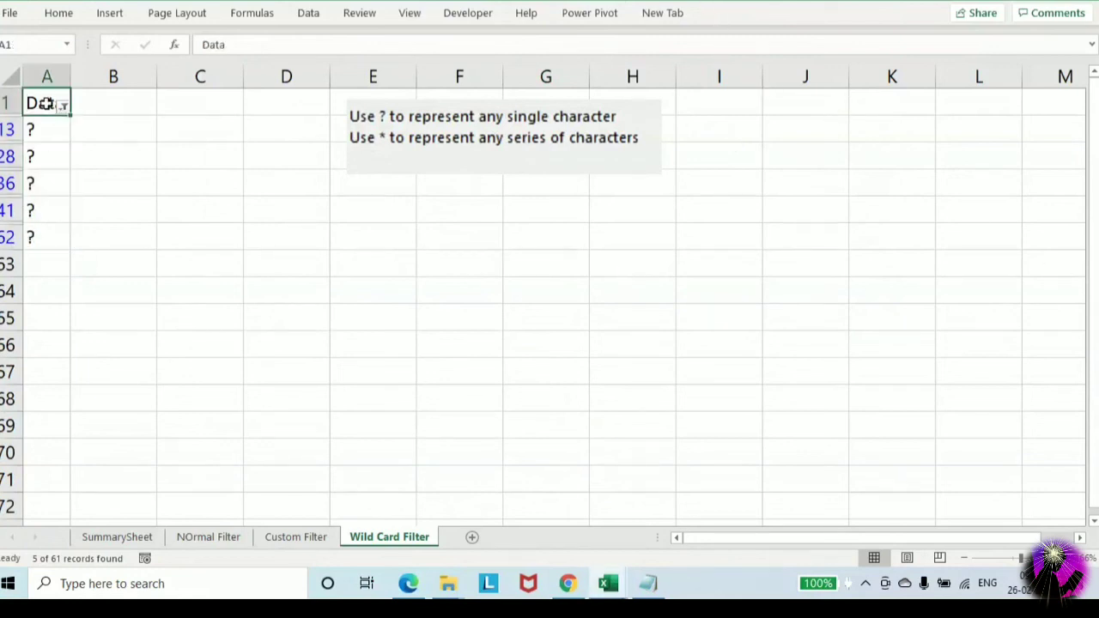
pyautogui.hotkey('ctrl', 'shift', 'l')
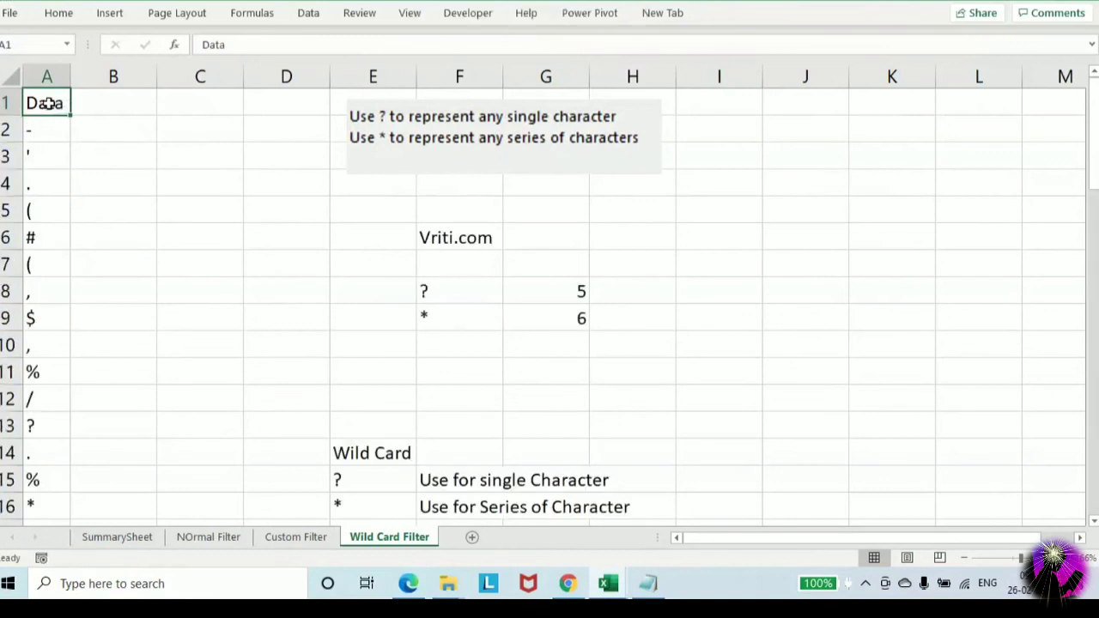
# Examine the "~" part of the COUNTIF formula in G8, leaving the formula as it is
pyautogui.click(583, 290)
pyautogui.doubleClick(582, 290)
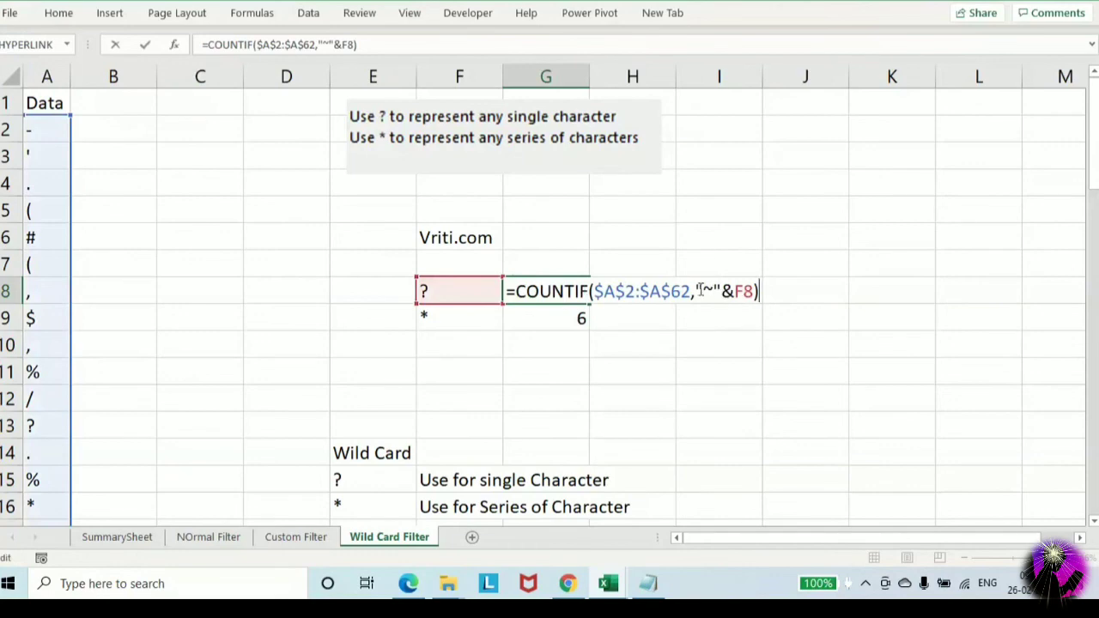
pyautogui.moveTo(698, 289); pyautogui.dragTo(724, 290)
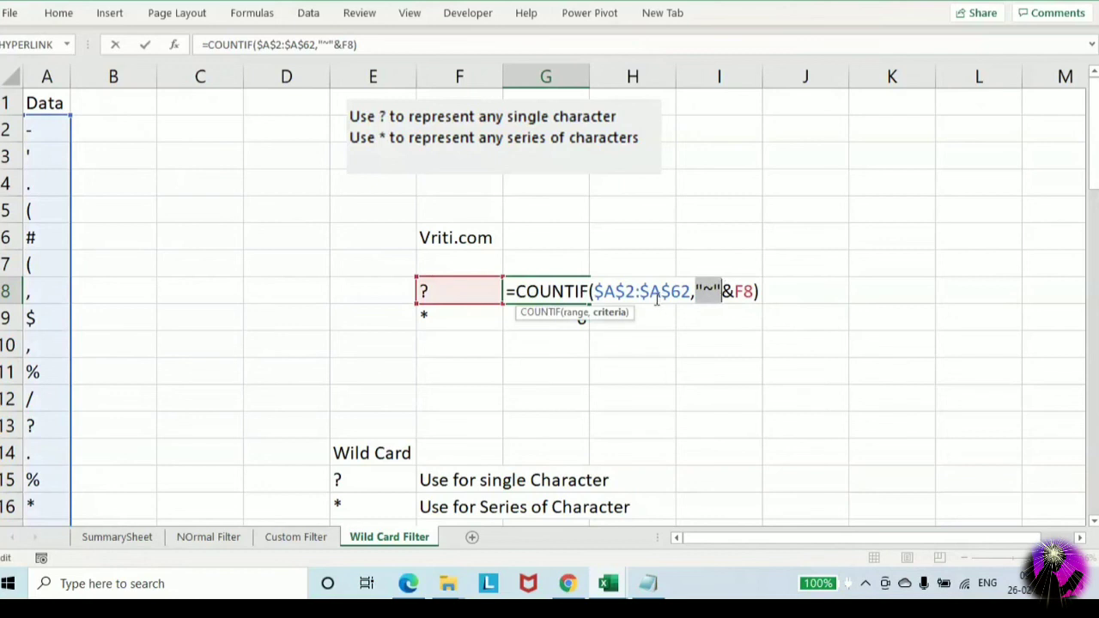
pyautogui.press('Escape')
# Search the sheet for ? starting from E4, and go through several successive matches
pyautogui.click(372, 188)
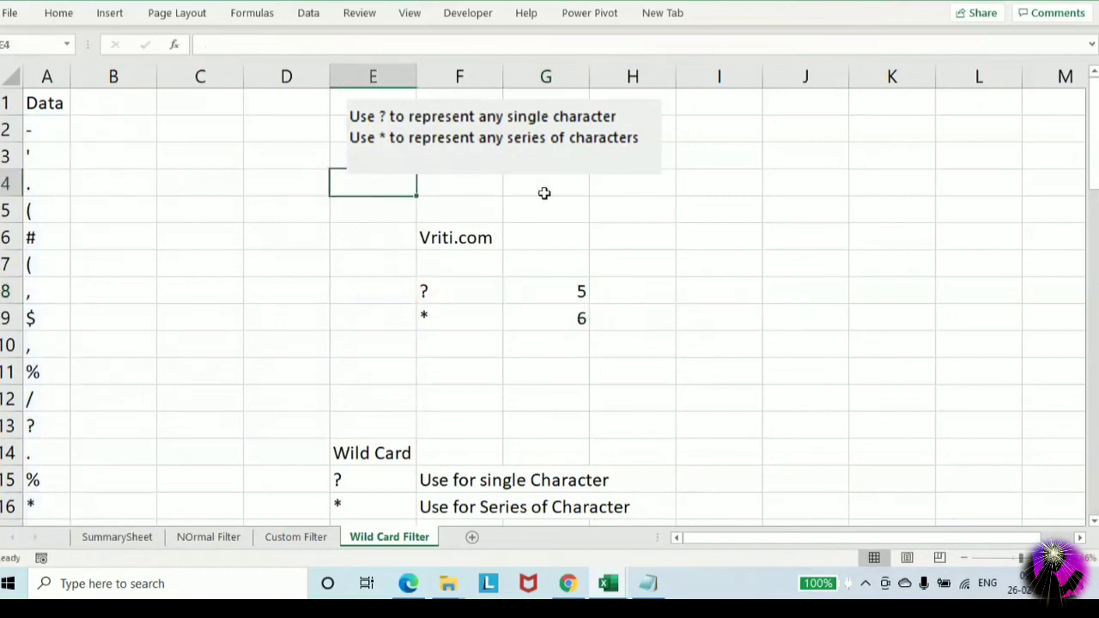
pyautogui.hotkey('ctrl', 'f')
pyautogui.write('?')
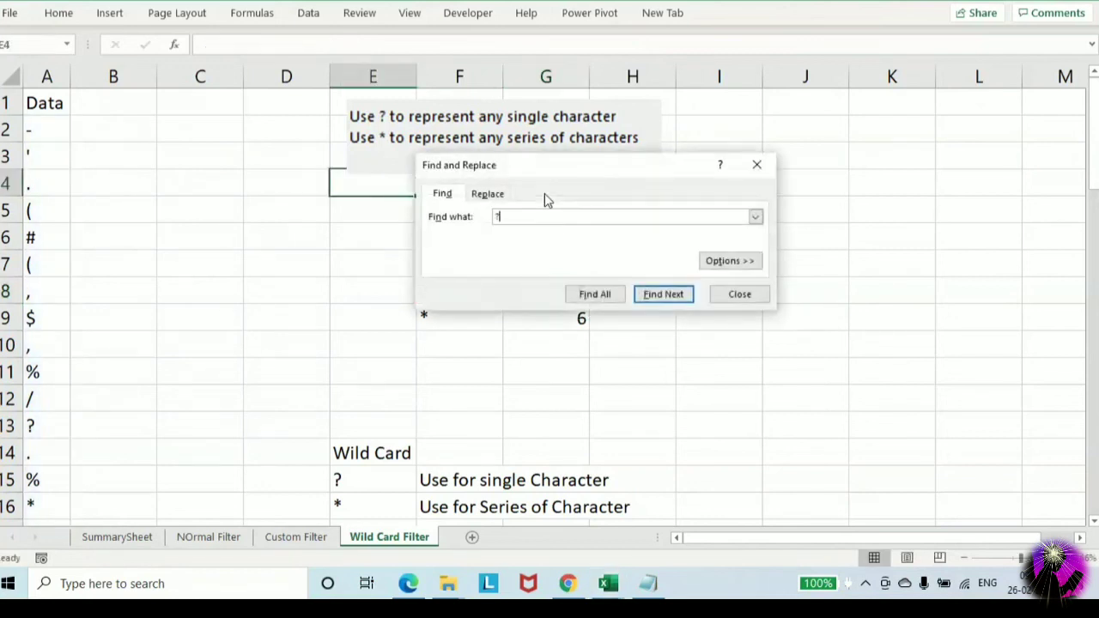
pyautogui.press('Return')
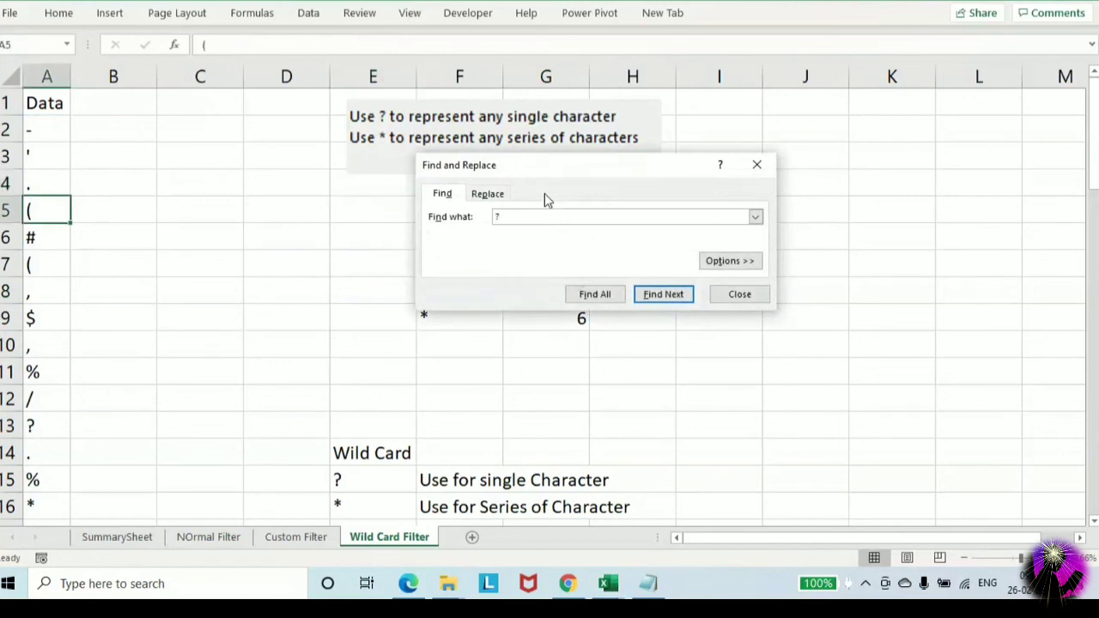
pyautogui.press('Return')
pyautogui.moveTo(545, 193); pyautogui.dragTo(639, 193)
pyautogui.press('Return')
pyautogui.press('Return')
pyautogui.press('Return')
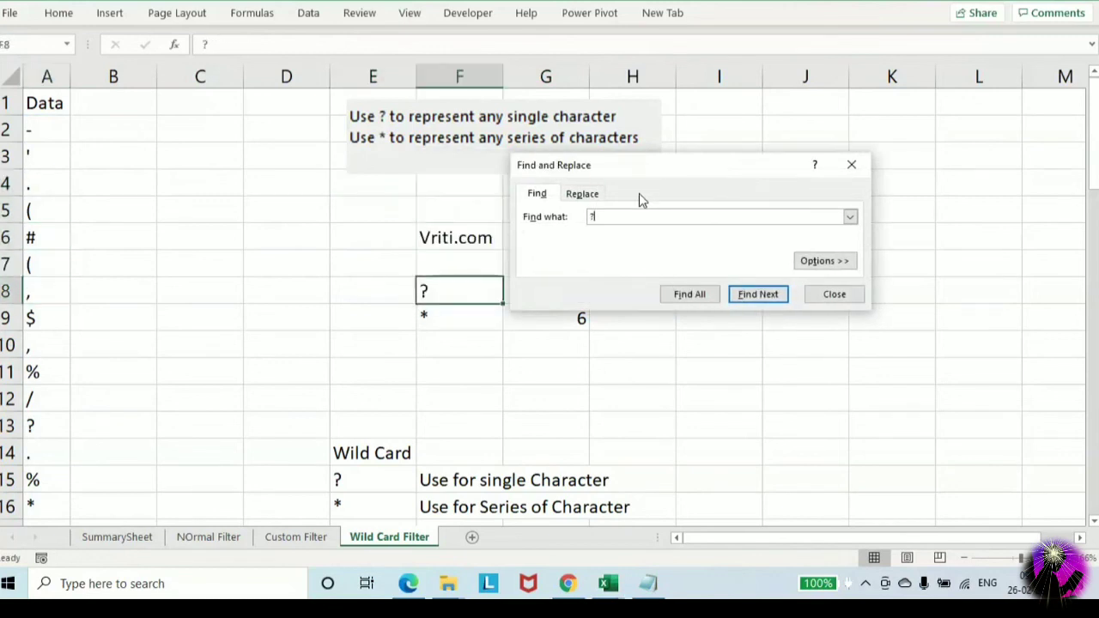
pyautogui.press('Return')
pyautogui.press('Escape')
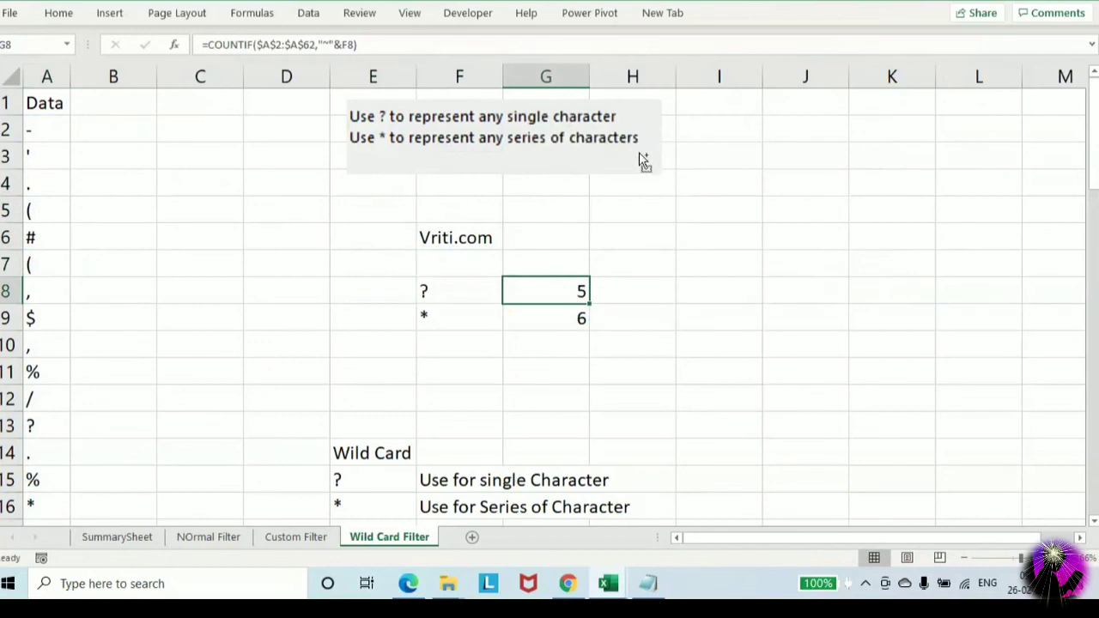
# Search the sheet for * and go through several successive matches
pyautogui.hotkey('ctrl', 'f')
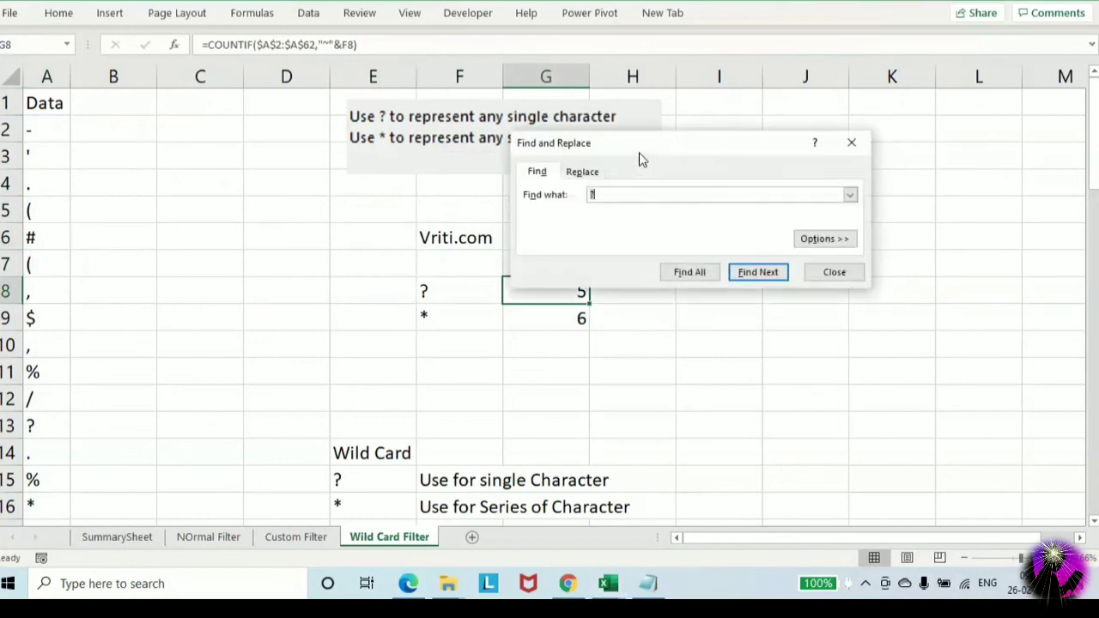
pyautogui.write('*')
pyautogui.press('Return')
pyautogui.press('Return')
pyautogui.press('Return')
pyautogui.press('Return')
pyautogui.press('Return')
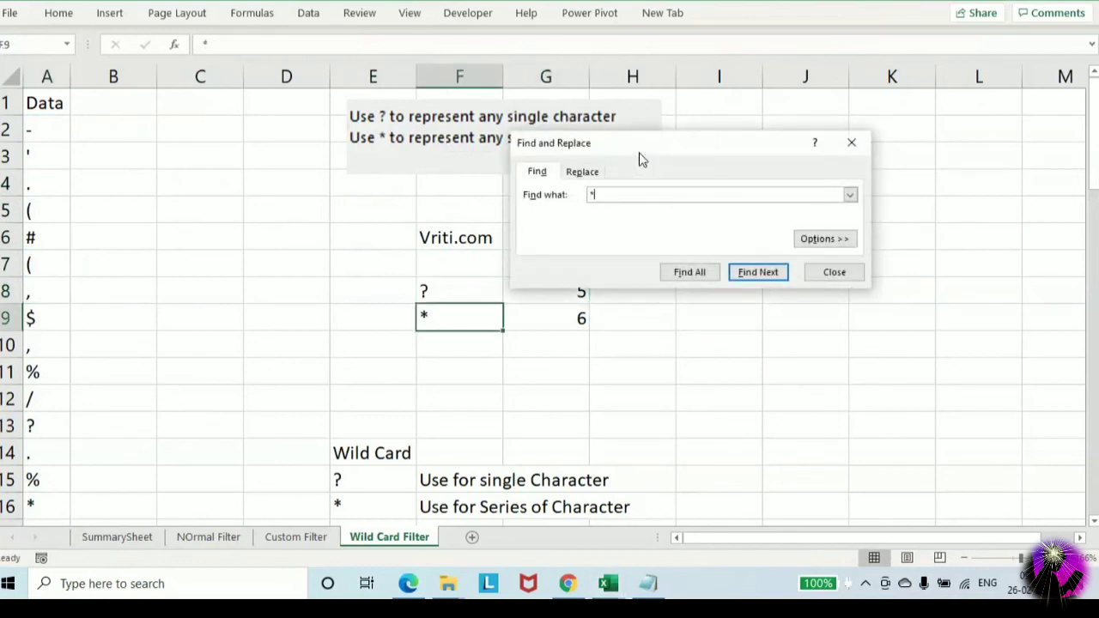
pyautogui.press('Return')
pyautogui.press('Return')
pyautogui.press('Return')
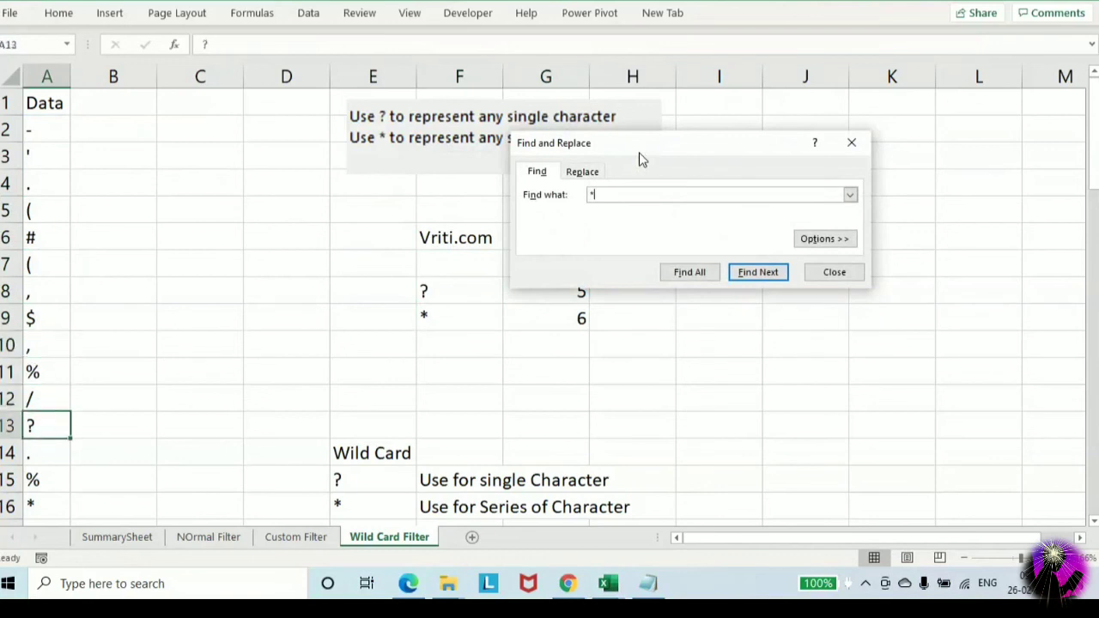
pyautogui.press('Escape')
# Search the sheet for the literal asterisk with ~* starting from D2, and go through the matches in the Data column
pyautogui.press('Up')
pyautogui.press('Up')
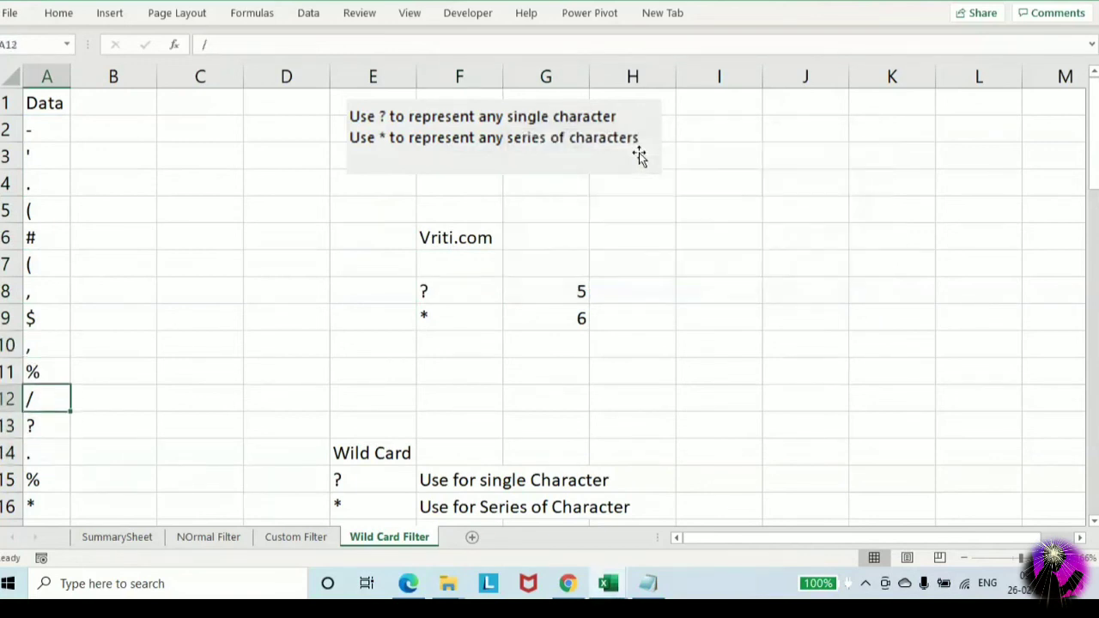
pyautogui.hotkey('ctrl', 'Up')
pyautogui.press('Right')
pyautogui.press('Right')
pyautogui.press('Right')
pyautogui.press('Down')
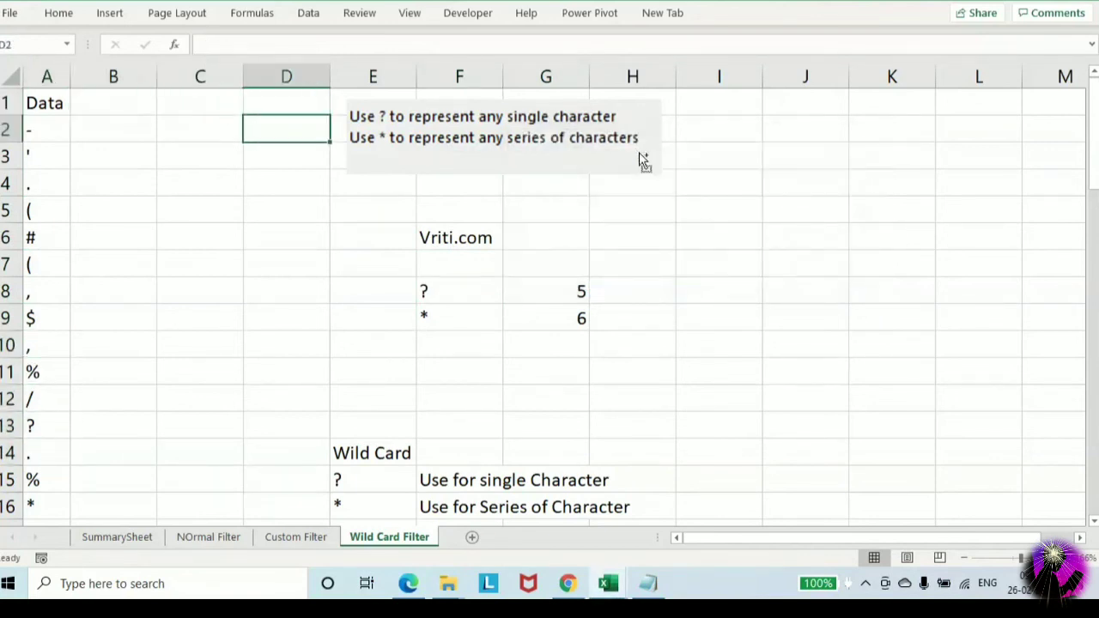
pyautogui.hotkey('ctrl', 'f')
pyautogui.press('BackSpace')
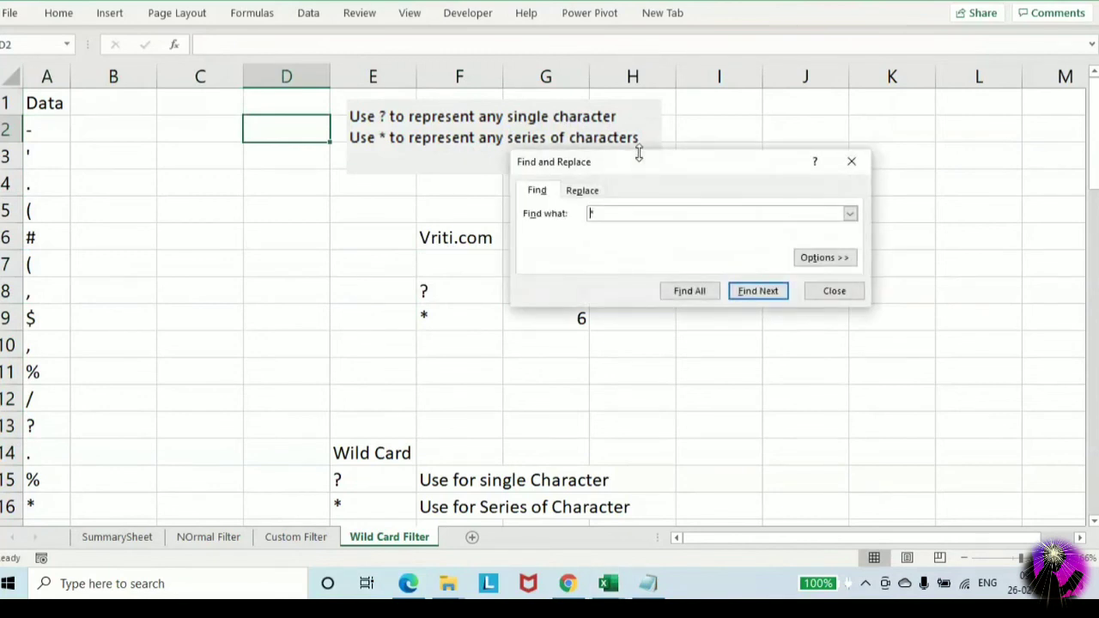
pyautogui.write('~*')
pyautogui.press('Return')
pyautogui.press('Return')
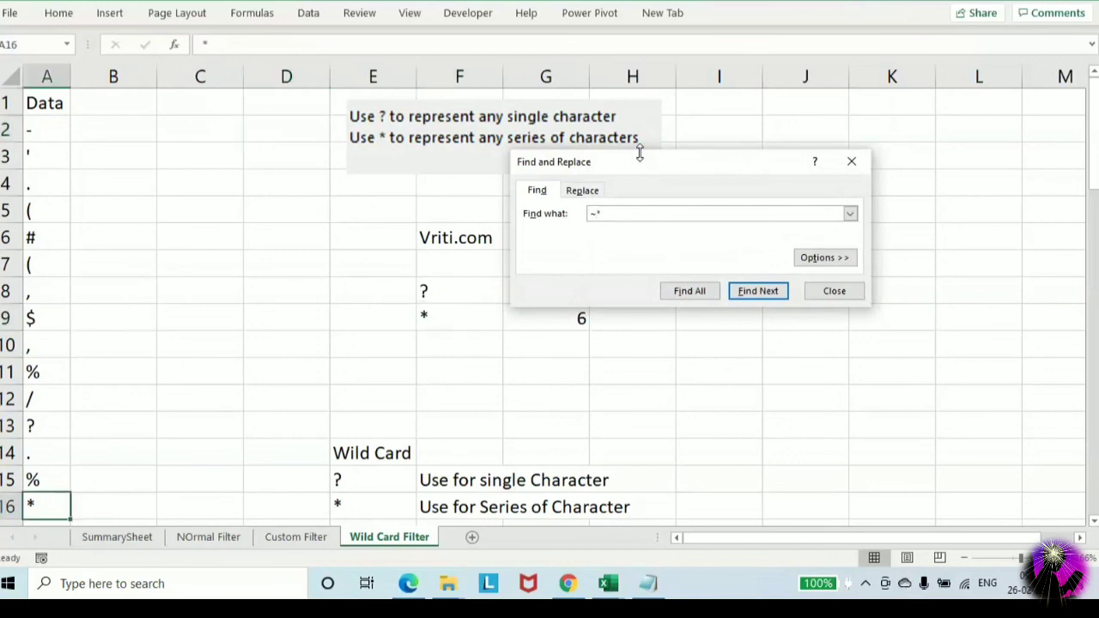
pyautogui.press('Return')
pyautogui.press('Return')
pyautogui.press('Return')
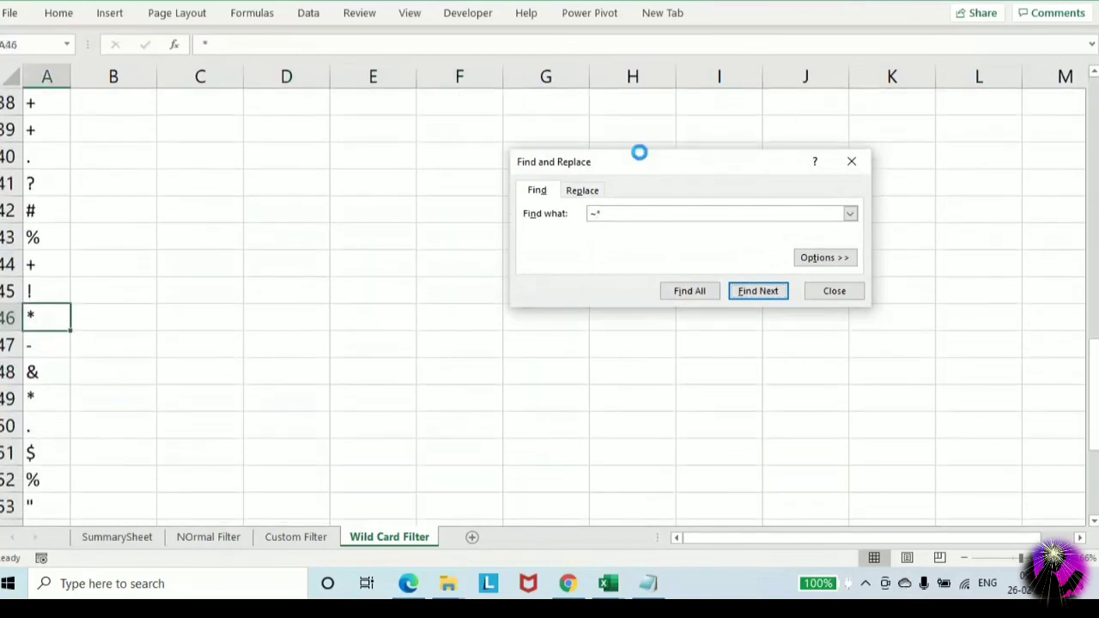
pyautogui.press('Return')
pyautogui.press('Return')
pyautogui.press('Return')
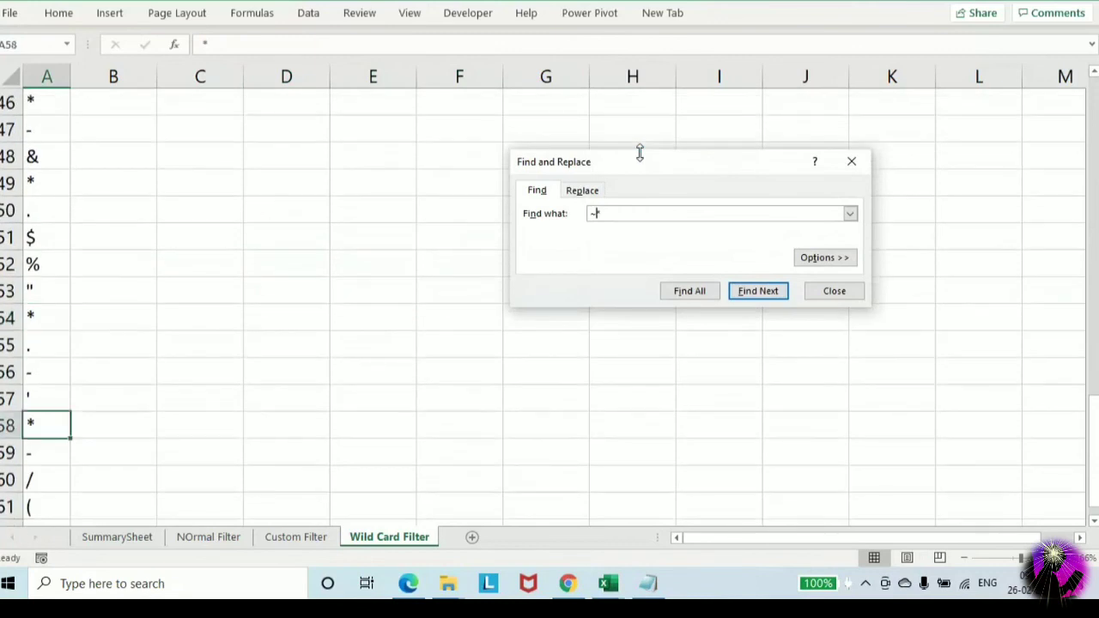
pyautogui.press('Escape')
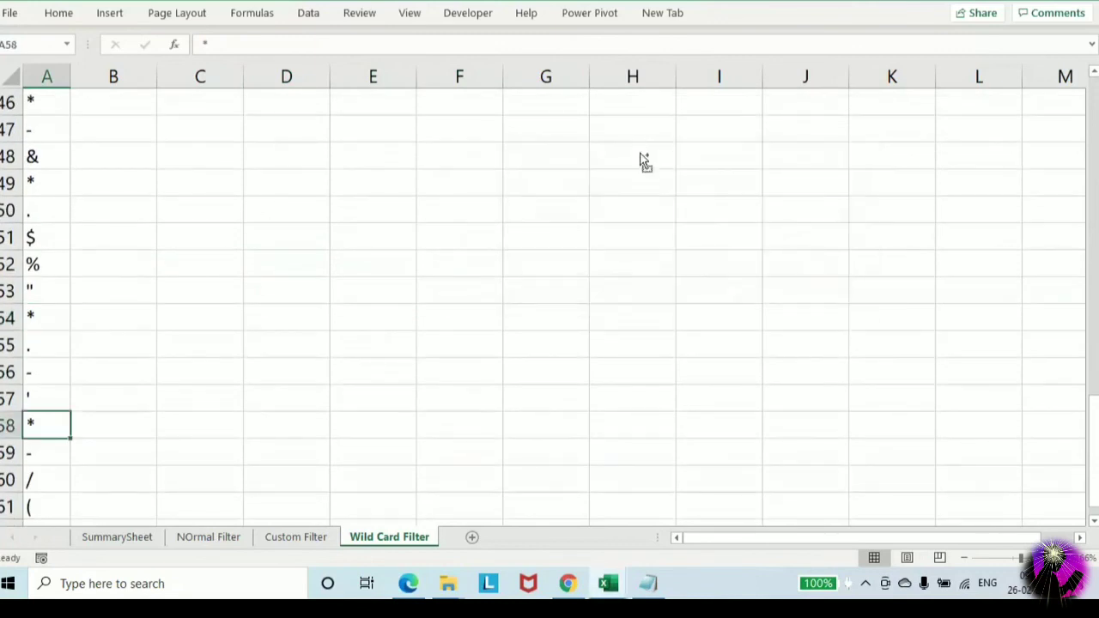
# Paste the picture of the Find and Replace dialog with ~* at J5 and position it beside the wildcard explanation picture
pyautogui.hotkey('ctrl', 'Home')
pyautogui.click(765, 198)
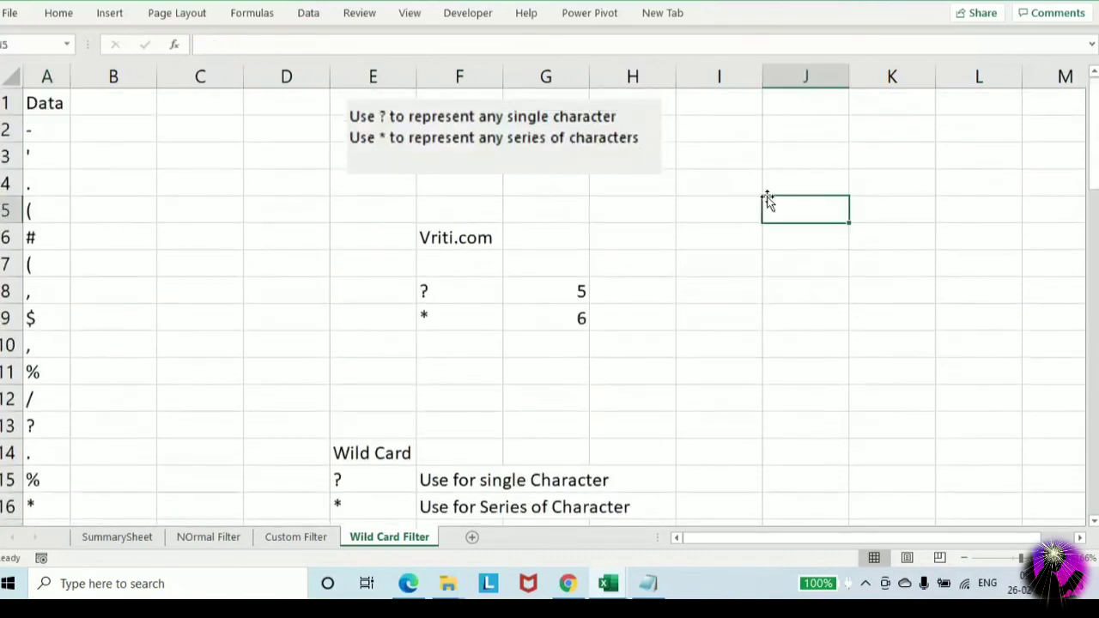
pyautogui.hotkey('ctrl', 'v')
pyautogui.moveTo(913, 234); pyautogui.dragTo(768, 126)
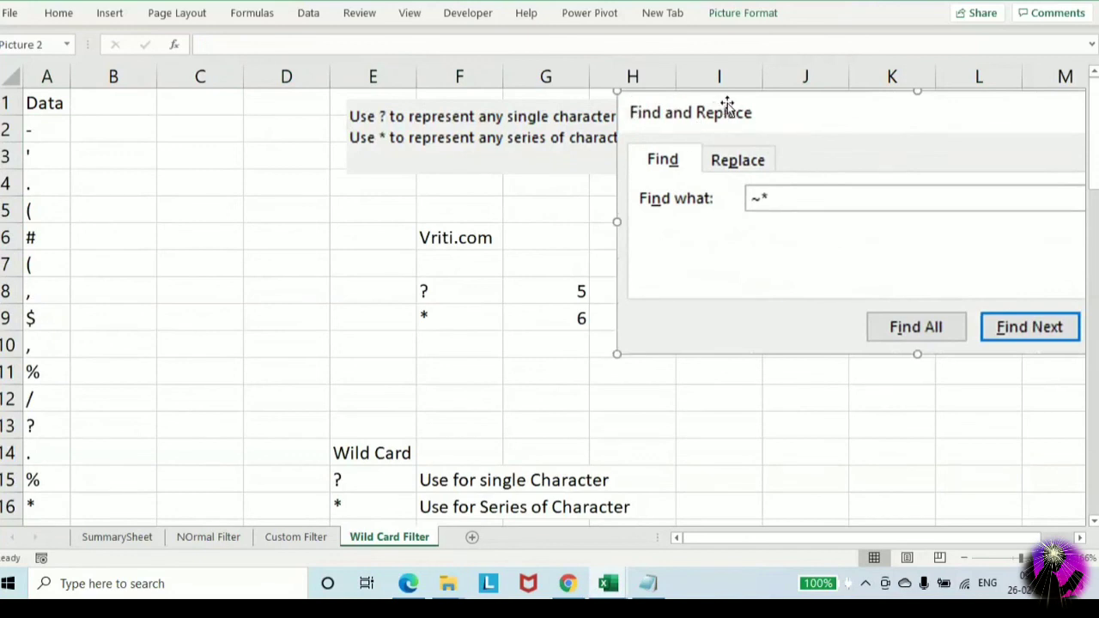
pyautogui.moveTo(812, 113); pyautogui.dragTo(923, 148)
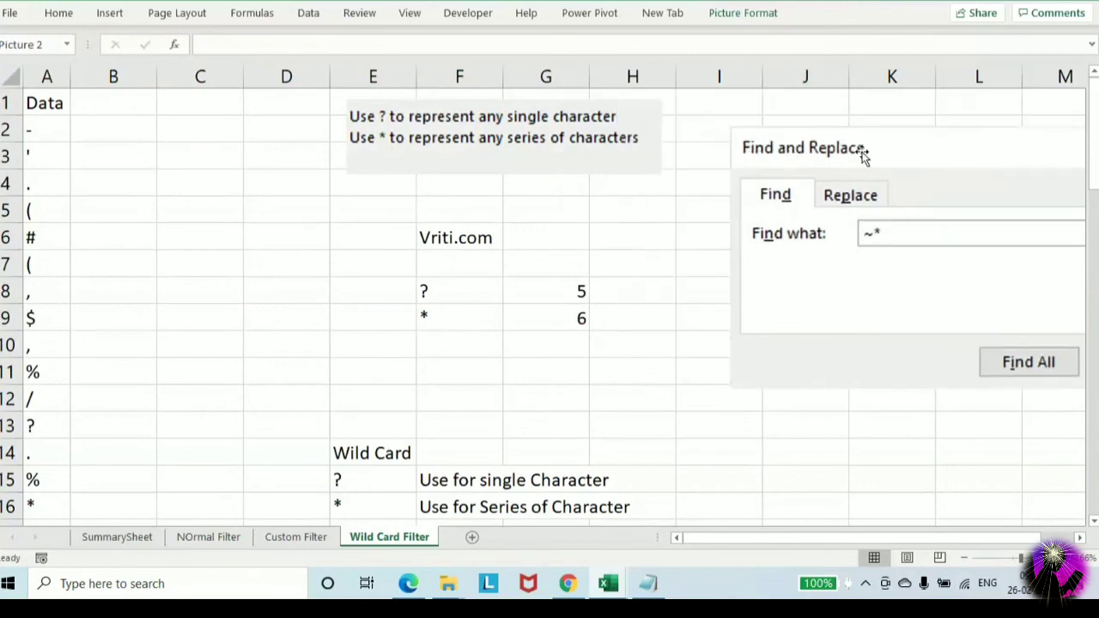
# Shrink the Find and Replace picture and move it up beside the wildcard explanation picture
pyautogui.click(724, 125)
pyautogui.click(749, 134)
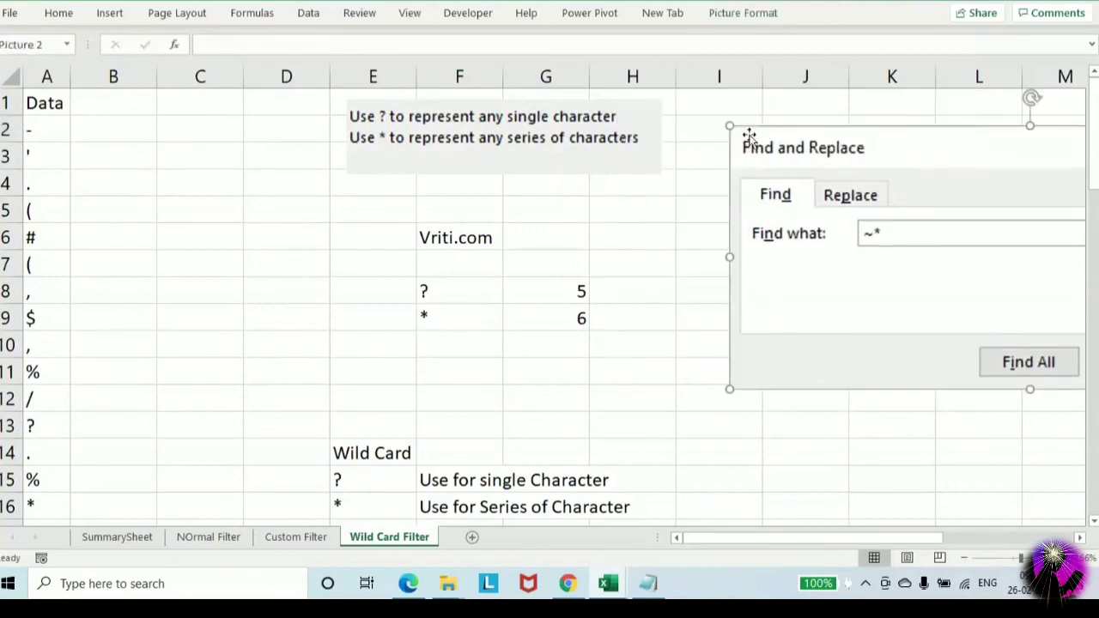
pyautogui.moveTo(731, 127); pyautogui.dragTo(812, 162)
pyautogui.moveTo(908, 177); pyautogui.dragTo(803, 113)
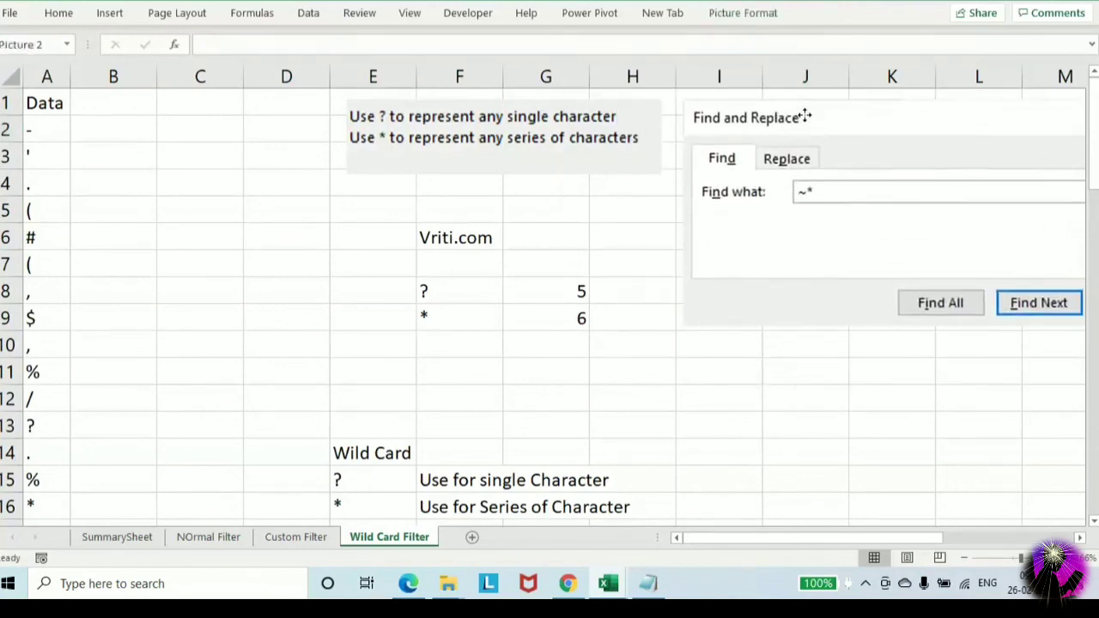
# Apply all borders to the wildcard count table F8:G9 and underline the Vriti.com text in F6
pyautogui.moveTo(459, 293); pyautogui.dragTo(556, 316)
pyautogui.click(60, 13)
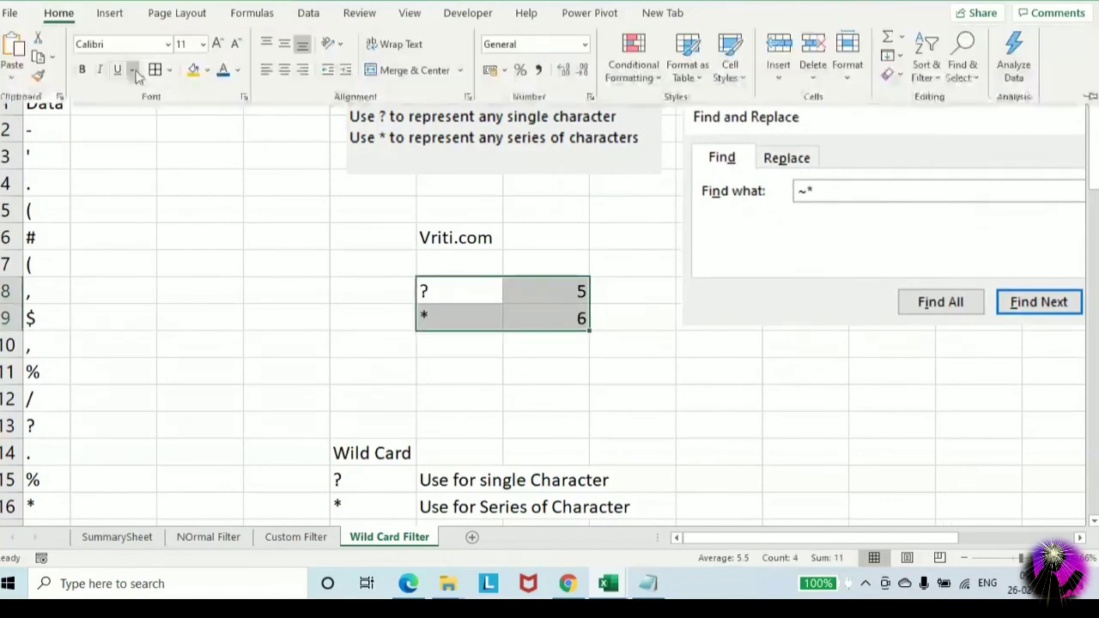
pyautogui.click(295, 219)
pyautogui.click(295, 219)
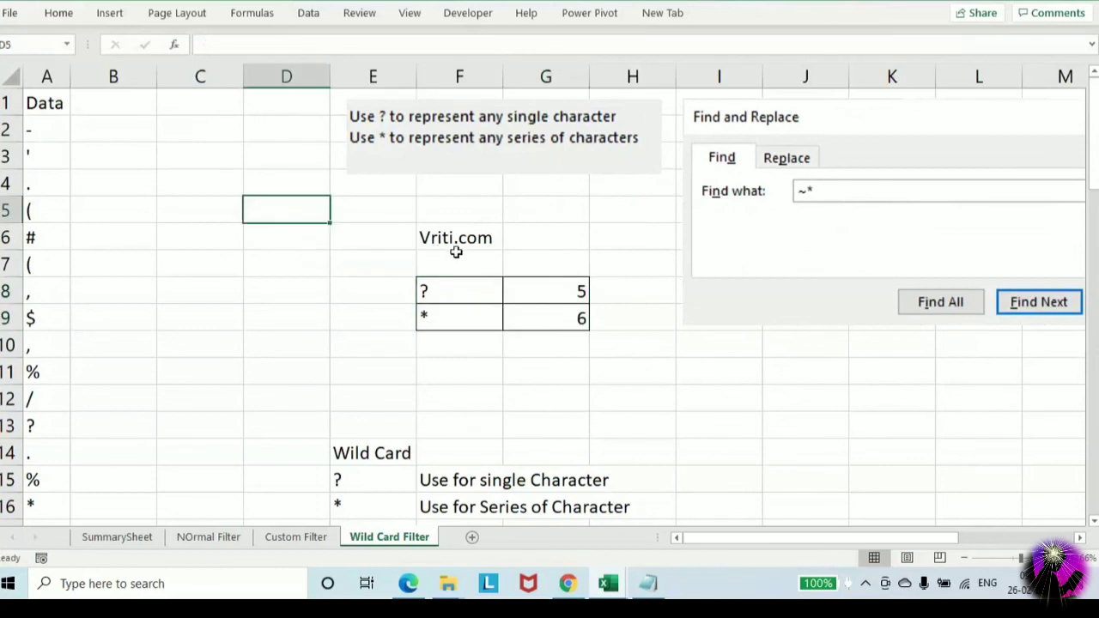
pyautogui.click(455, 228)
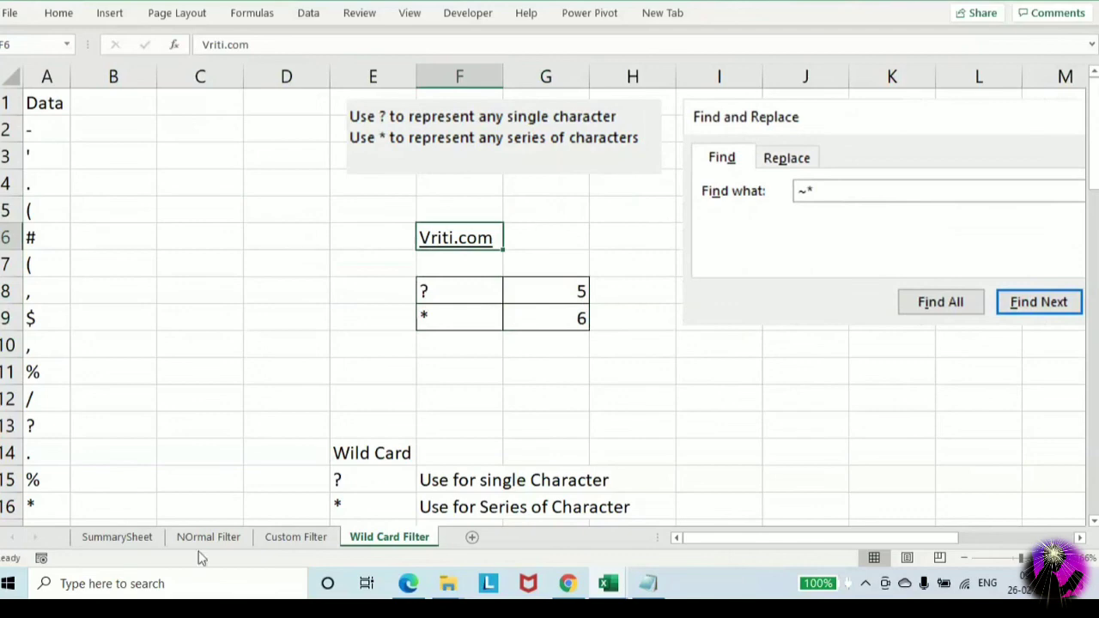
# Mark Custom Filter and Wild Card Filter as Done in J36 and J37 of the SummarySheet
pyautogui.click(140, 539)
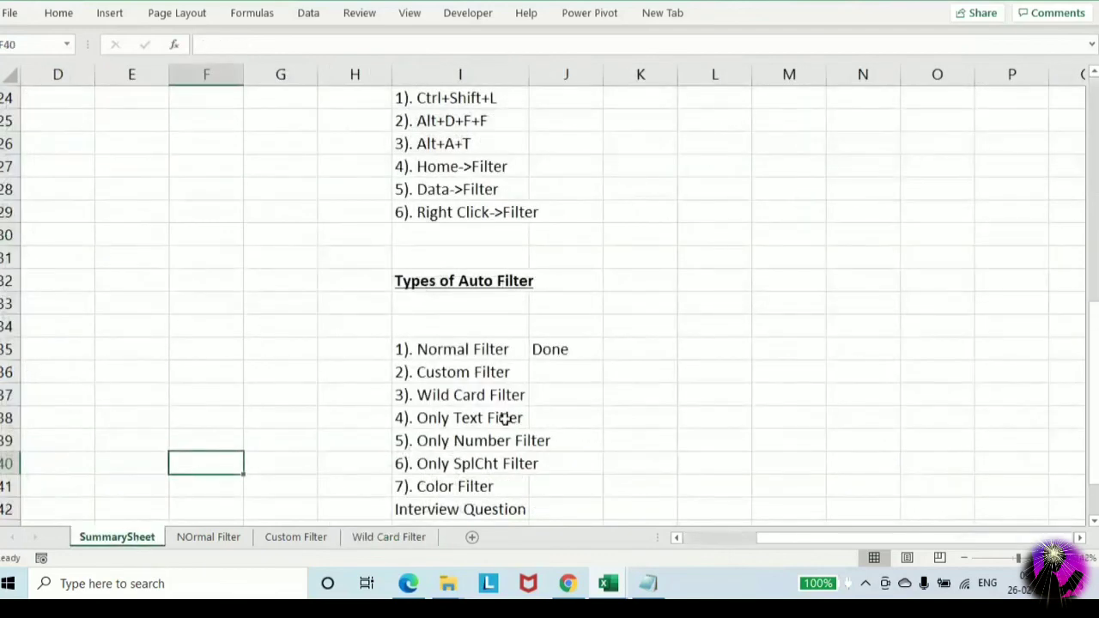
pyautogui.click(554, 378)
pyautogui.write('d')
pyautogui.press('Return')
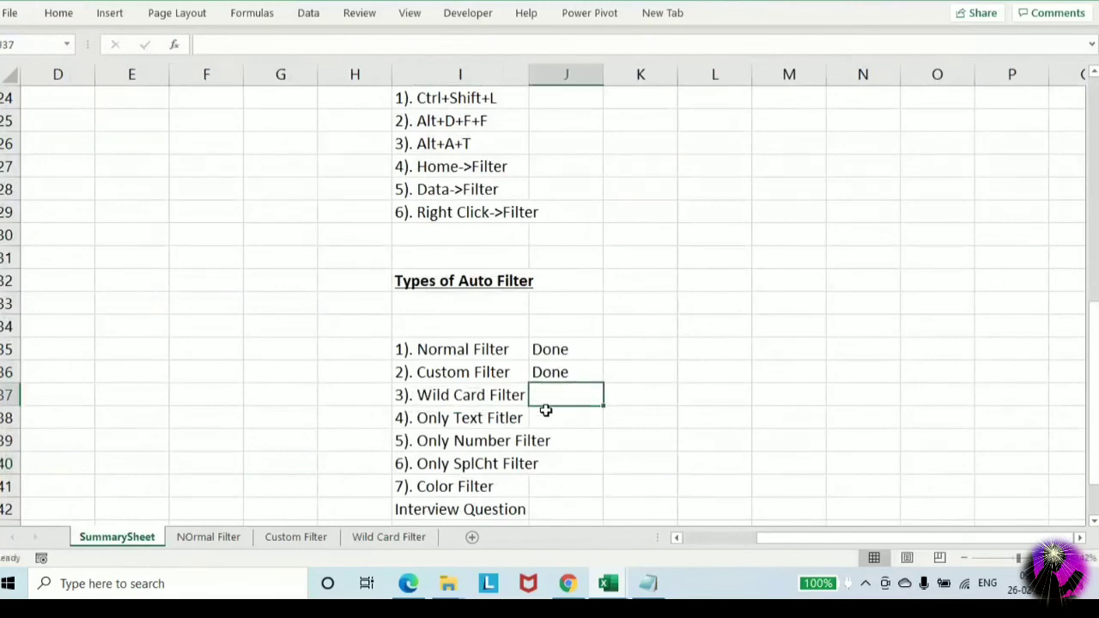
pyautogui.write('done')
# Add a new sheet after the Wild Card Filter sheet and name it HomeTask
pyautogui.click(402, 541)
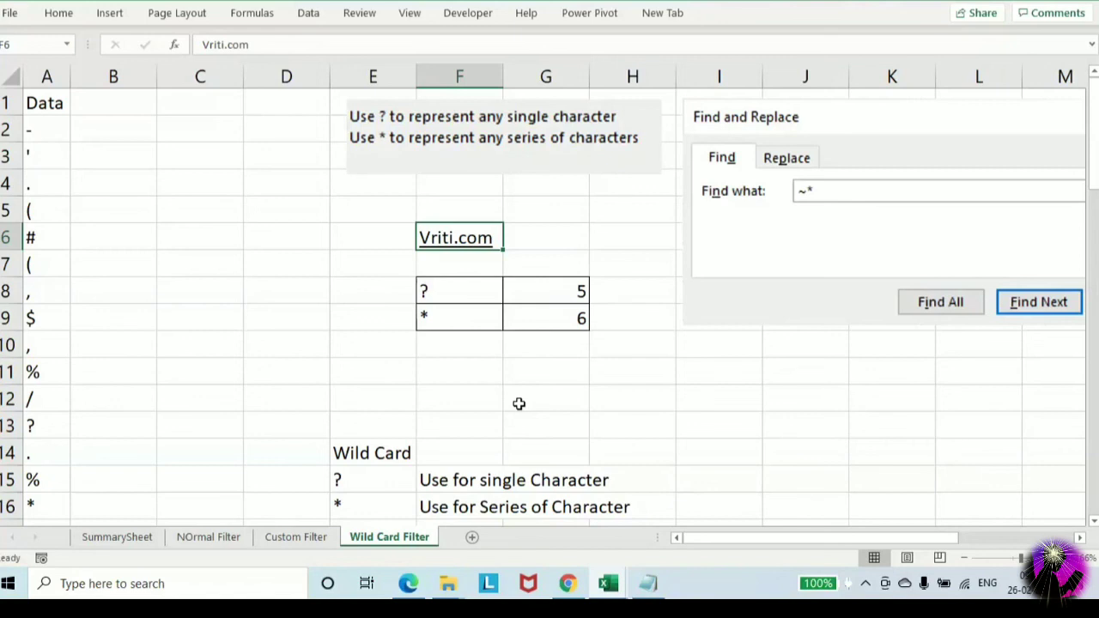
pyautogui.click(504, 538)
pyautogui.rightClick(465, 536)
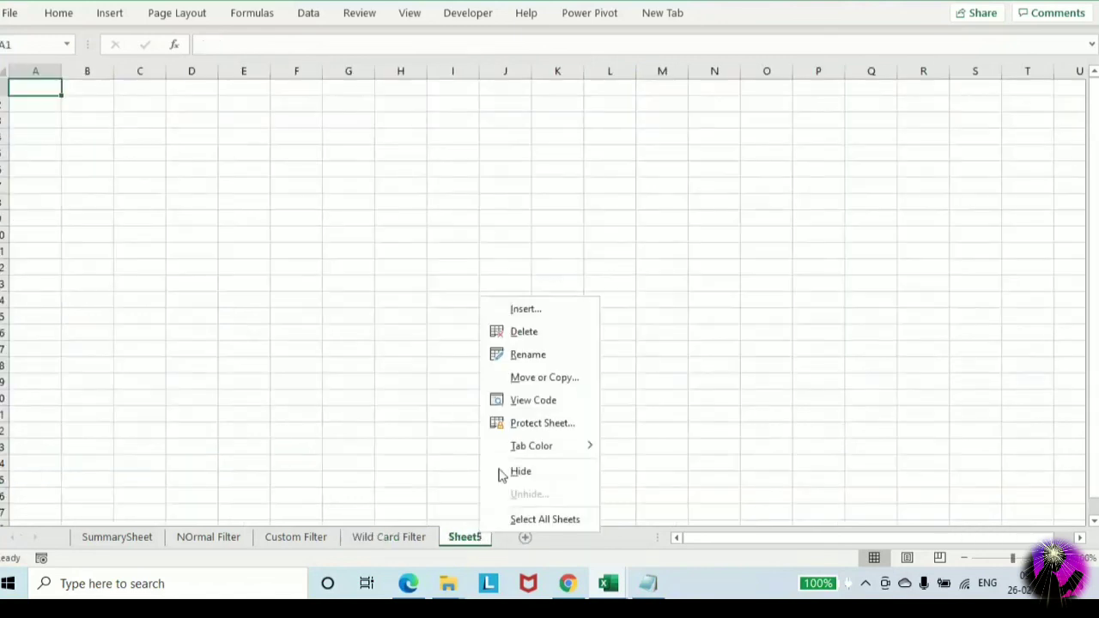
pyautogui.click(538, 355)
pyautogui.write('HomeTask')
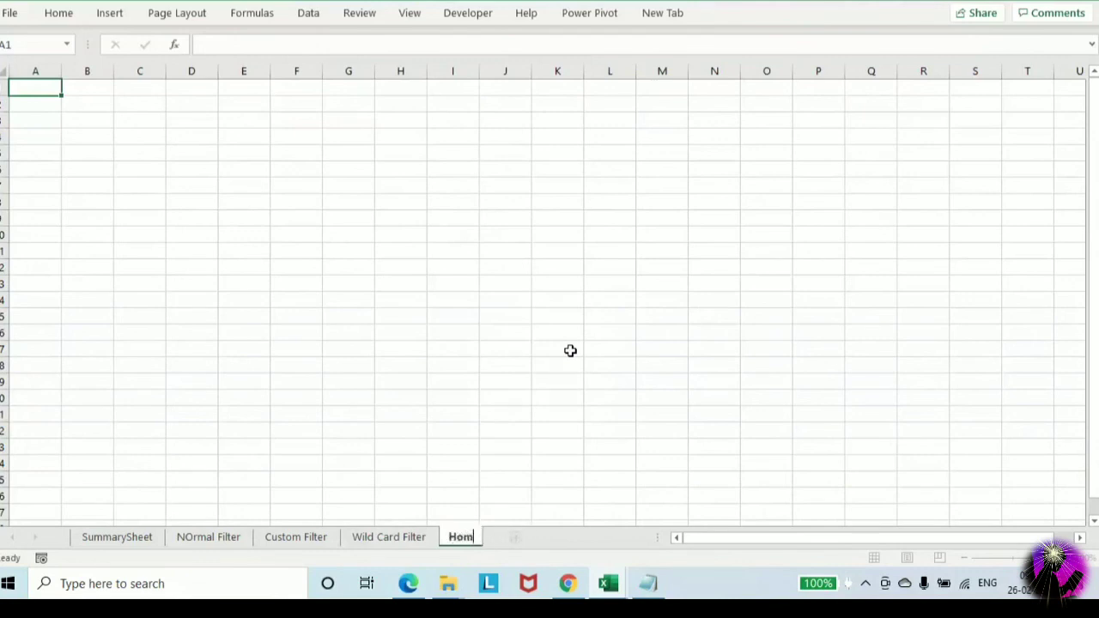
pyautogui.click(444, 180)
# Switch to File Explorer, search This PC for Filter and open AUTO FILTER.xlsx from the results
pyautogui.moveTo(448, 584)
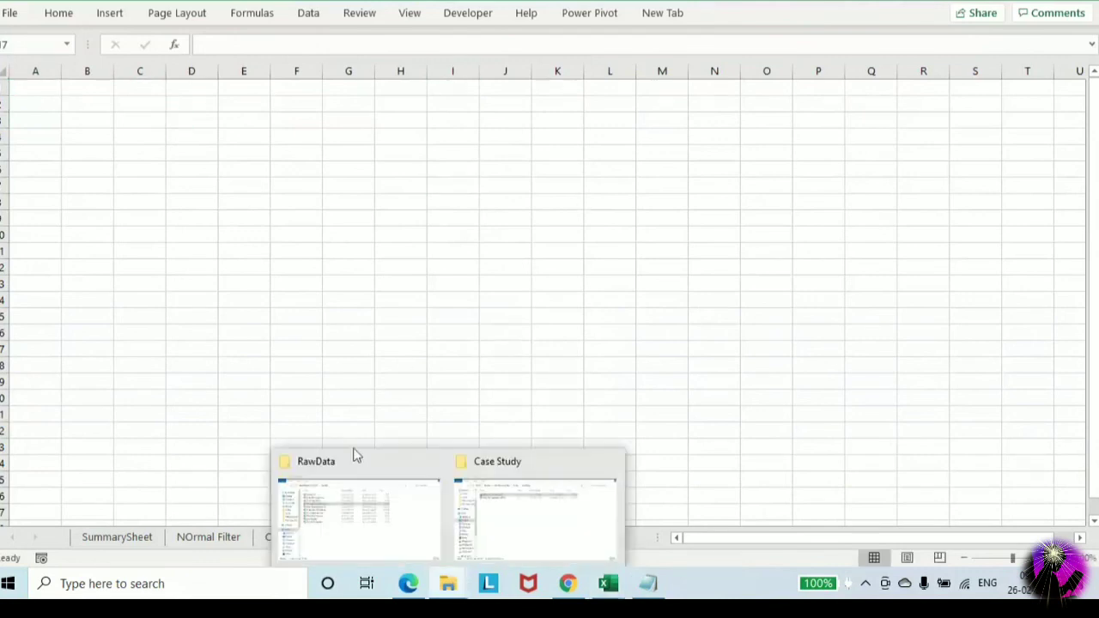
pyautogui.click(352, 461)
pyautogui.click(67, 176)
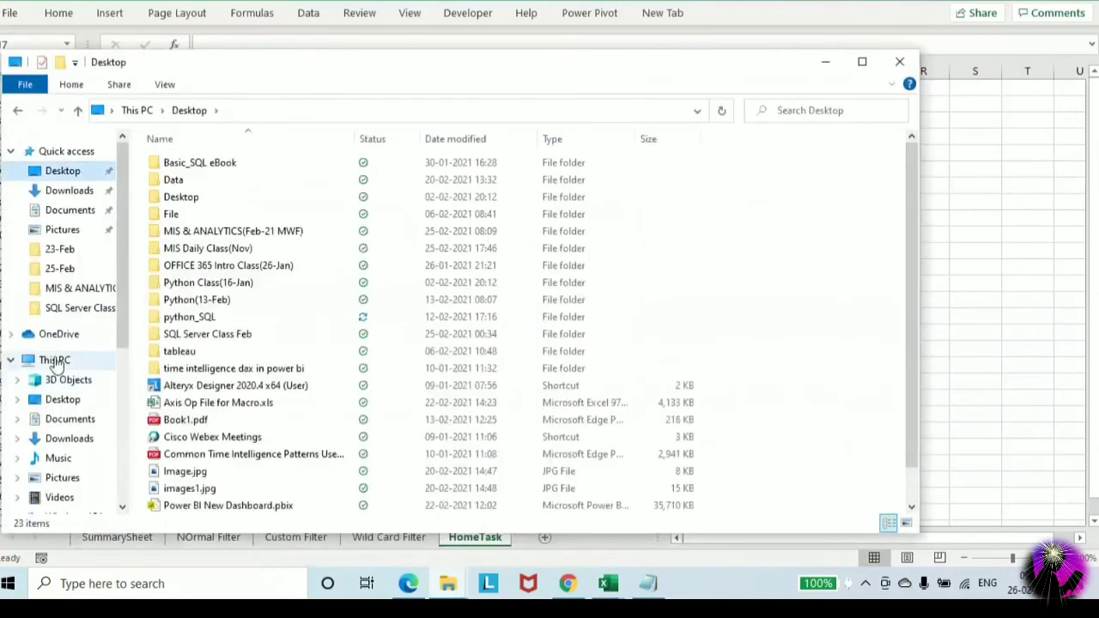
pyautogui.click(51, 360)
pyautogui.click(800, 115)
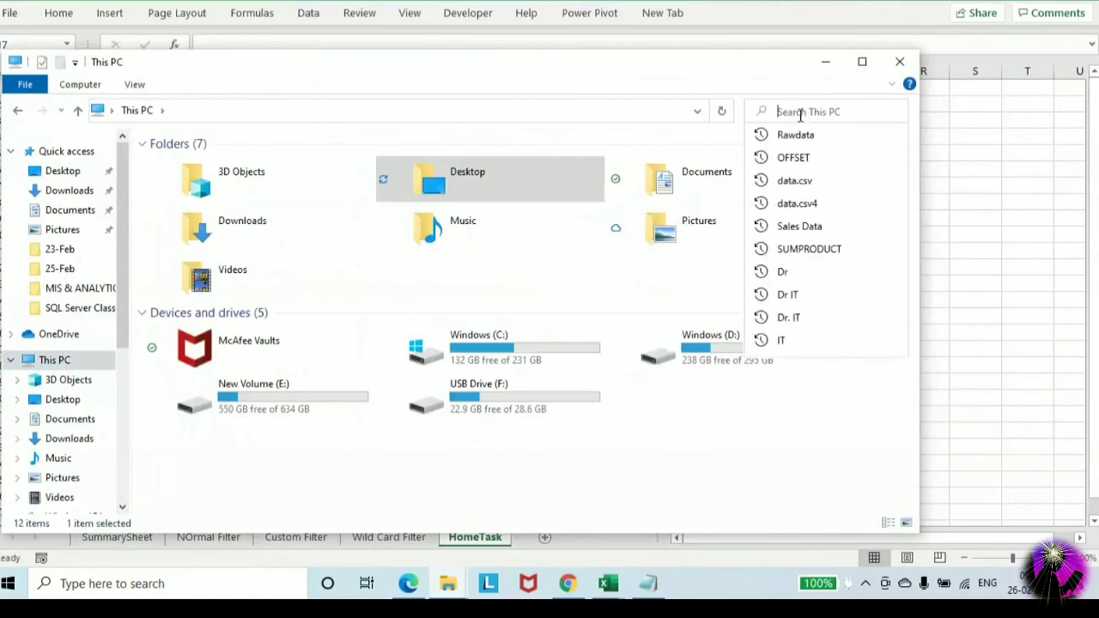
pyautogui.write('Filter')
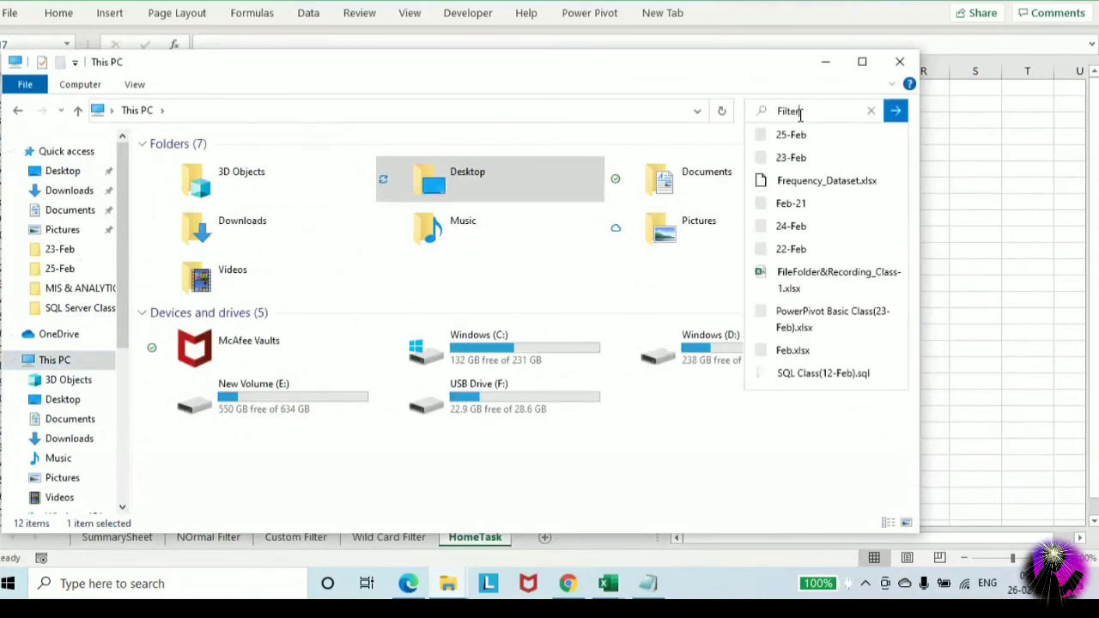
pyautogui.press('Return')
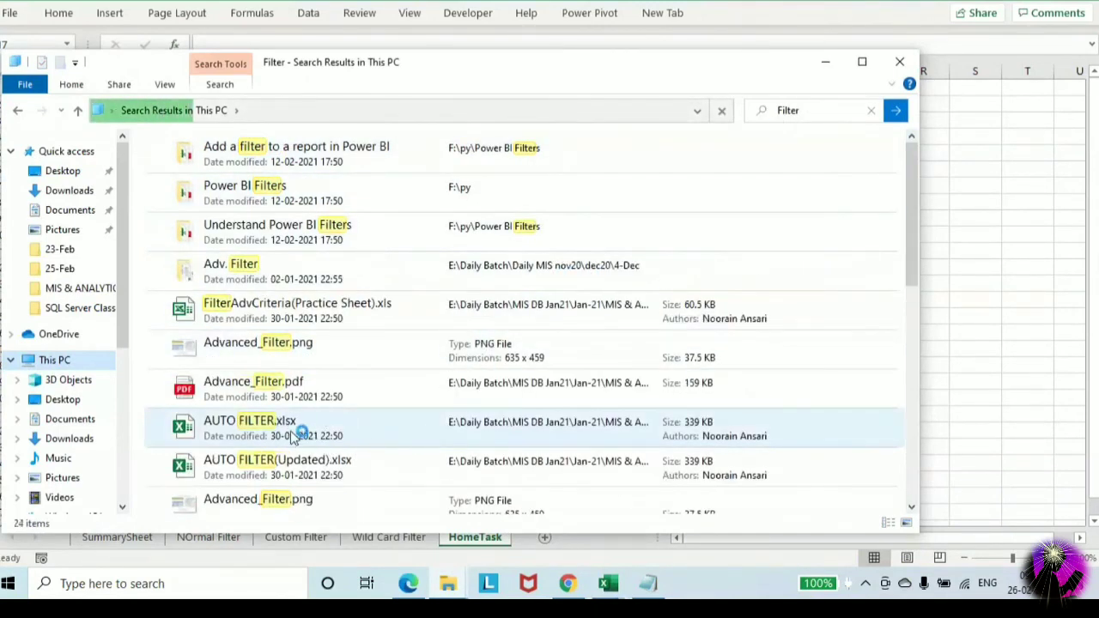
pyautogui.click(292, 437)
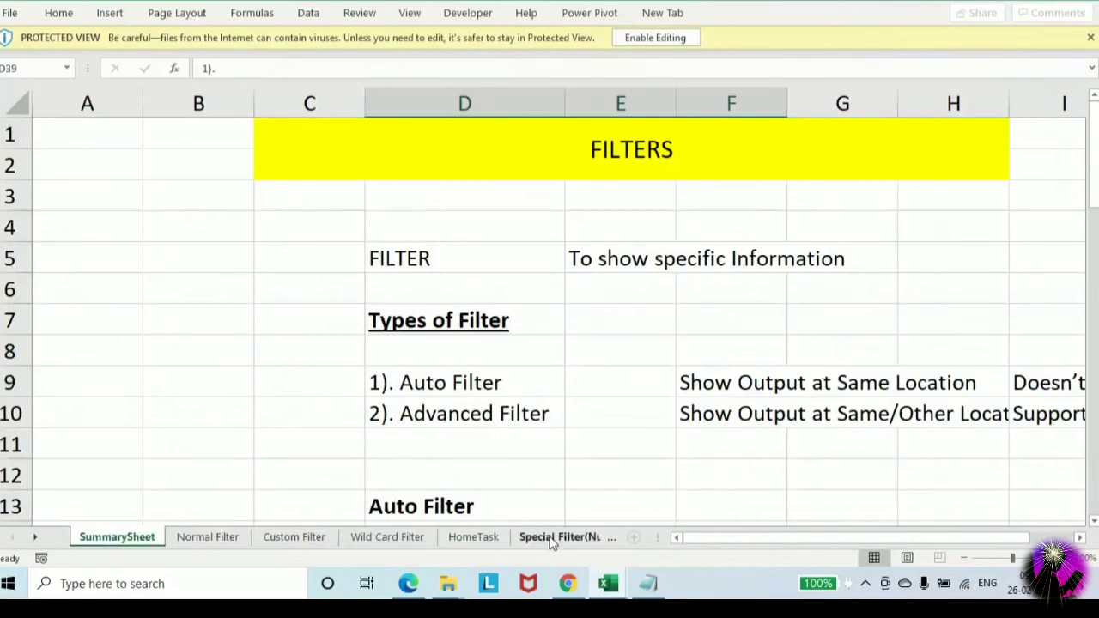
# Copy A1:E27 from the HomeTask sheet of AUTO FILTER.xlsx and paste it at A1 of the new HomeTask sheet
pyautogui.click(550, 538)
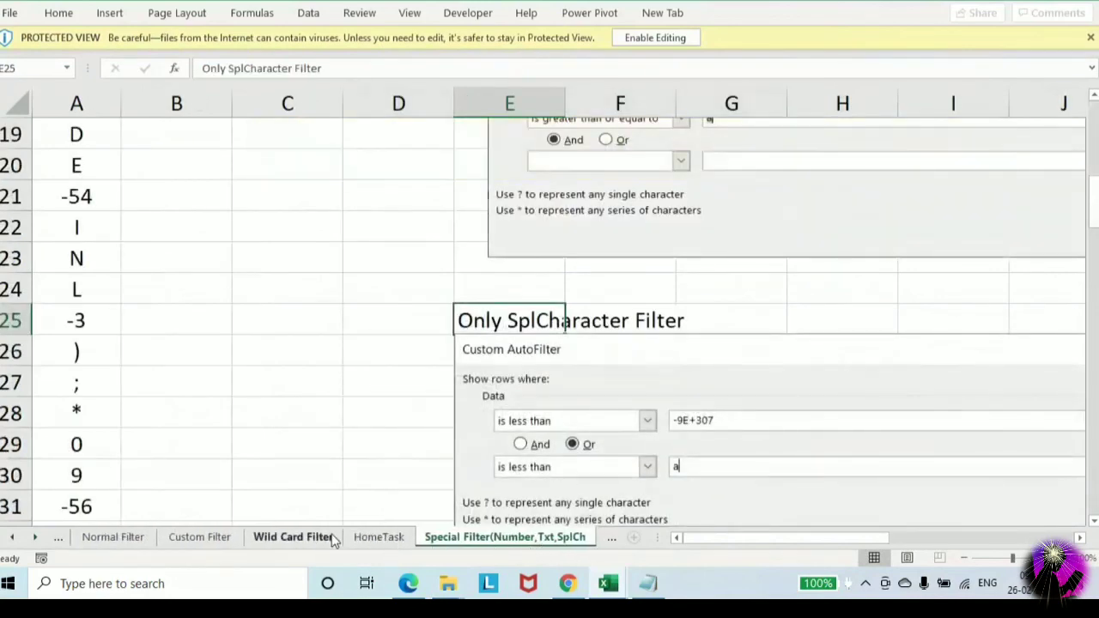
pyautogui.click(606, 541)
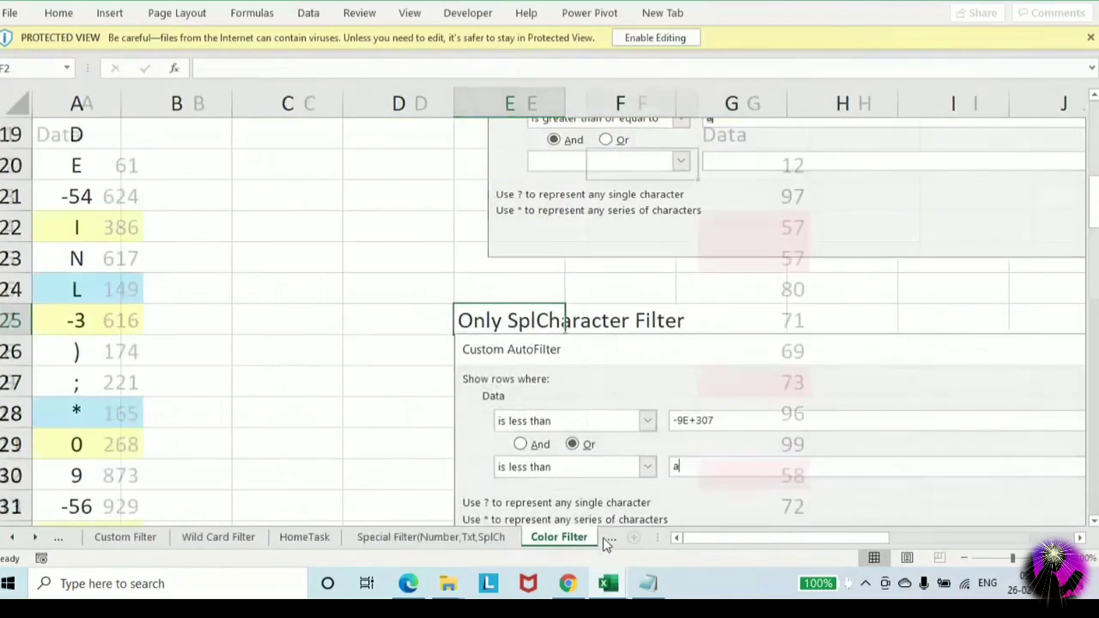
pyautogui.click(290, 537)
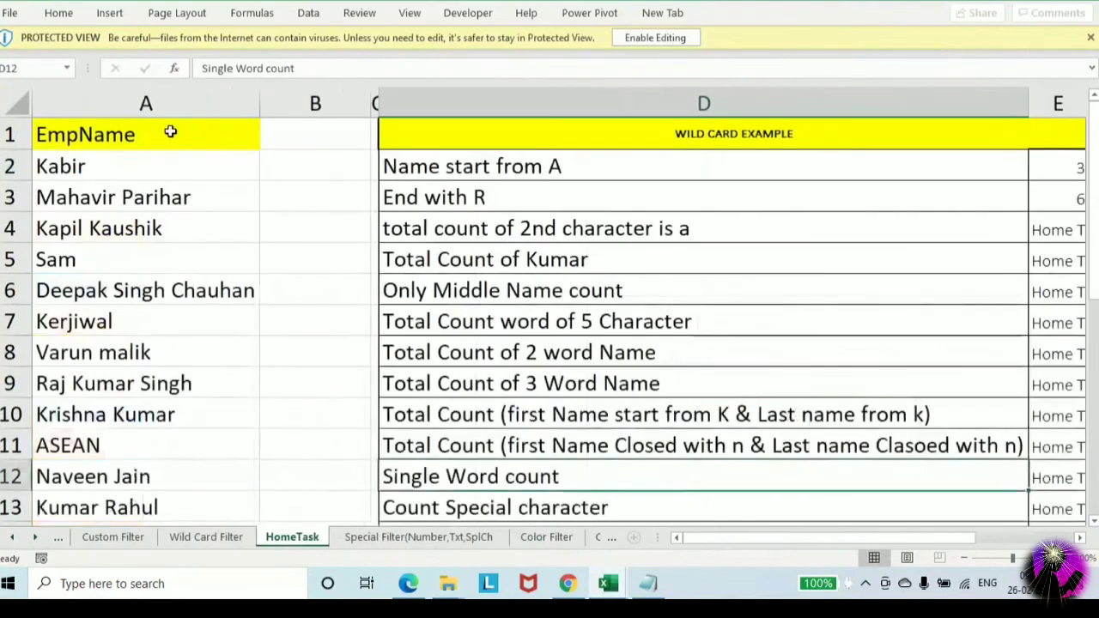
pyautogui.moveTo(169, 132)
pyautogui.mouseDown()
pyautogui.moveTo(653, 172)
pyautogui.moveTo(869, 593)
pyautogui.moveTo(849, 408)
pyautogui.mouseUp()
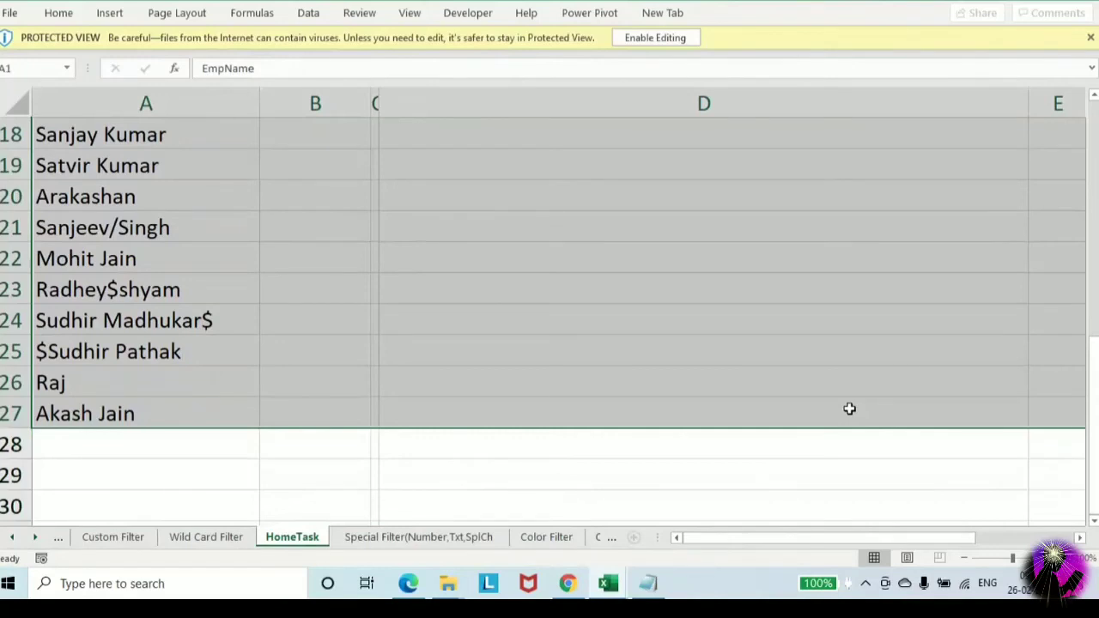
pyautogui.hotkey('ctrl', 'c')
pyautogui.hotkey('alt', 'Tab')
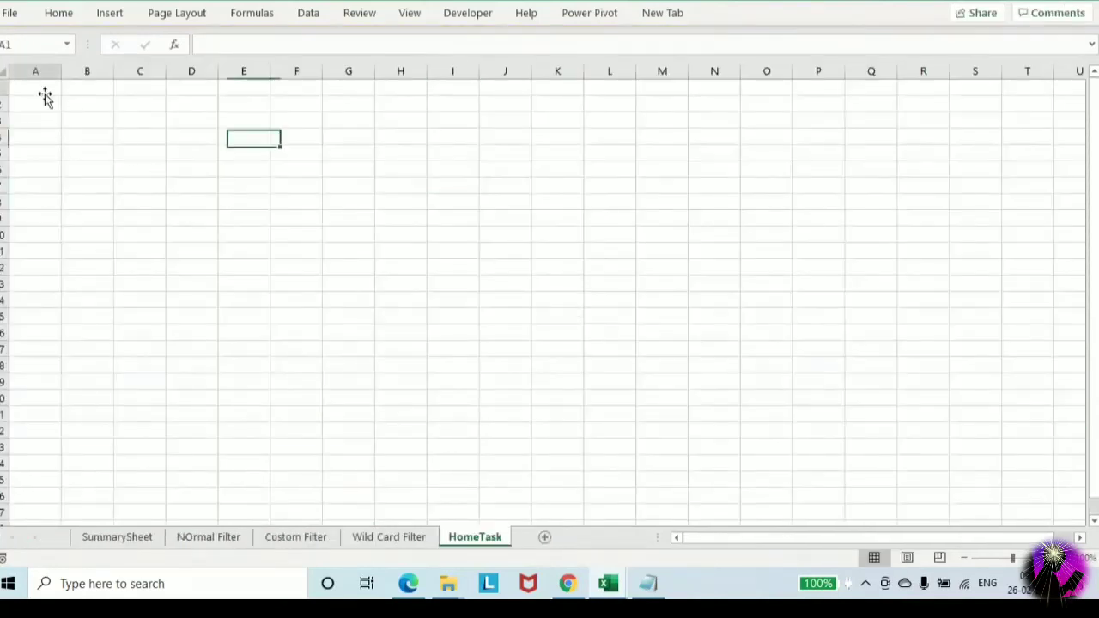
pyautogui.click(46, 96)
pyautogui.hotkey('ctrl', 'v')
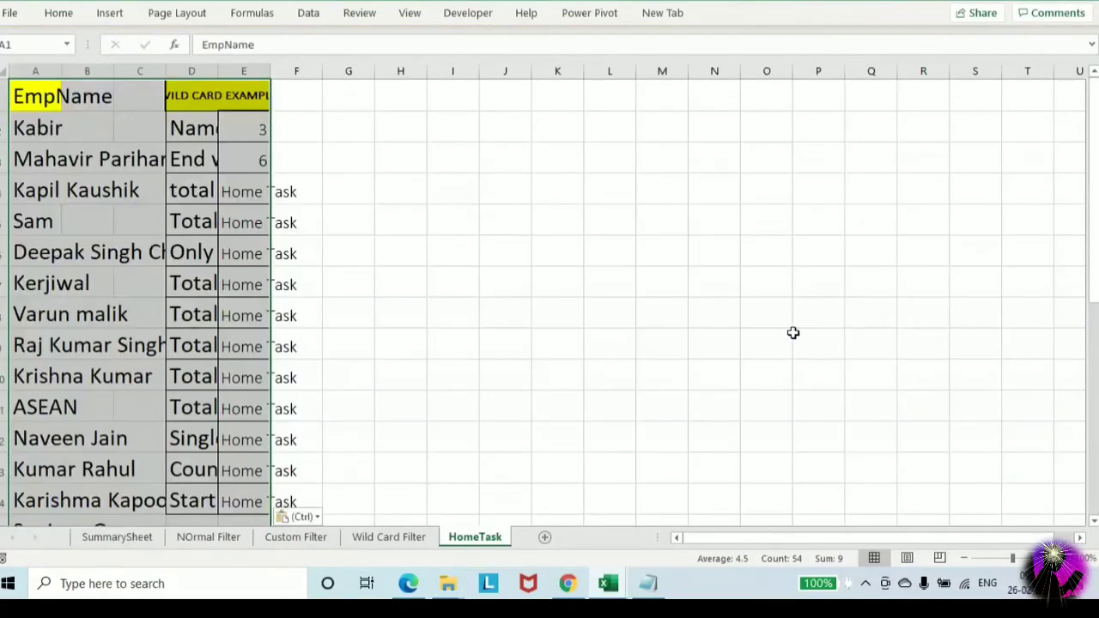
# Autofit the widths of the pasted columns and clear the answer cells E2:E14 of the wild card example table
pyautogui.hotkey('alt', 'e')
pyautogui.press('c')
pyautogui.press('a')
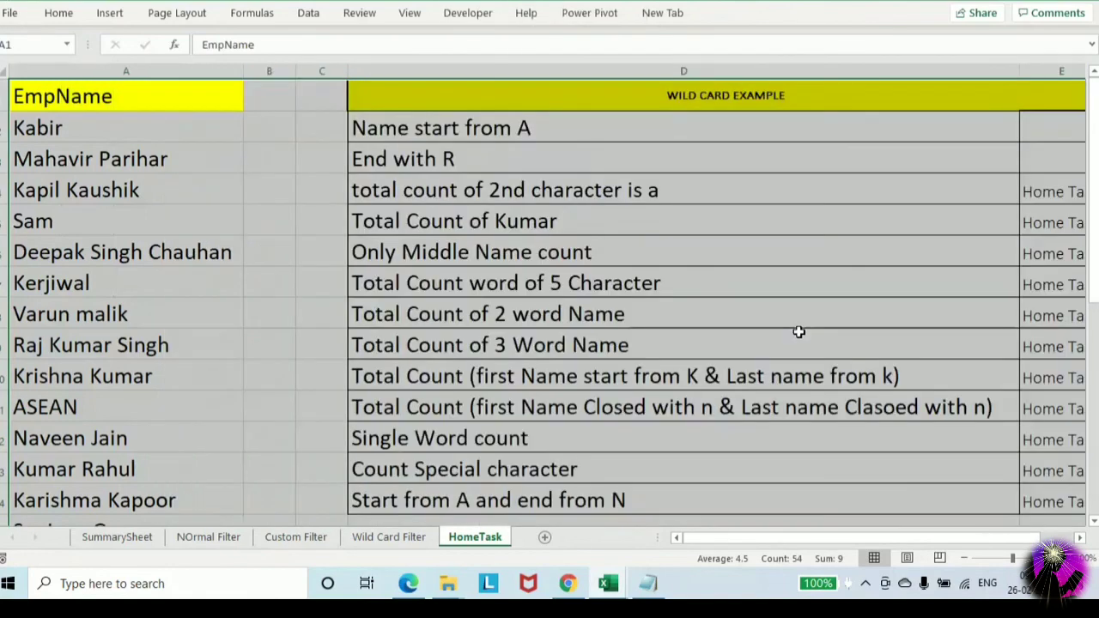
pyautogui.click(1041, 133)
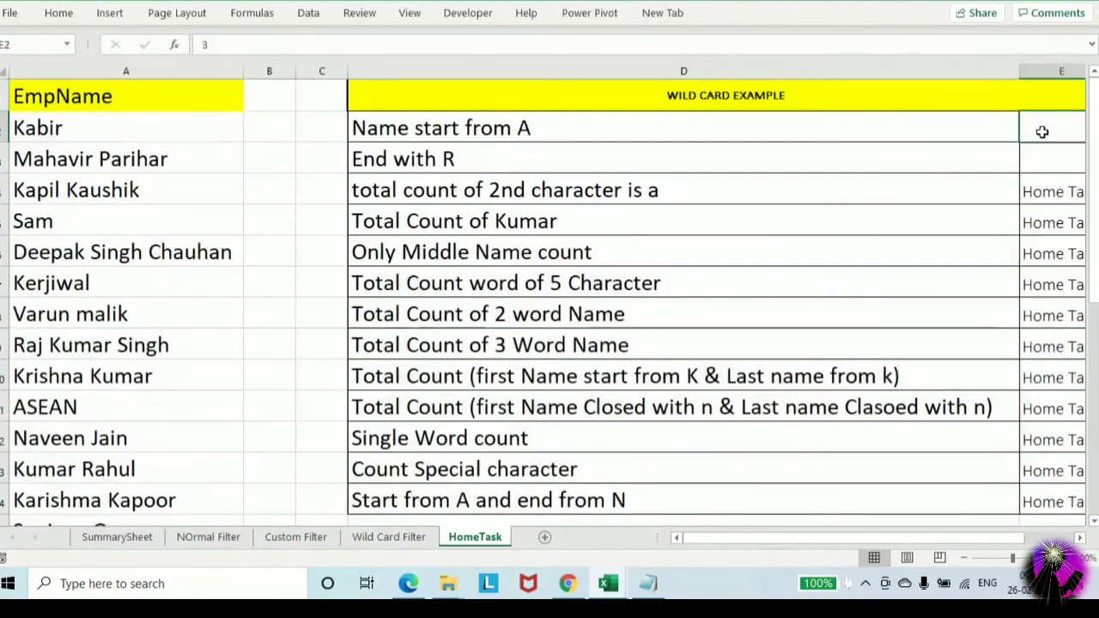
pyautogui.hotkey('ctrl', 'shift', 'Down')
pyautogui.press('Delete')
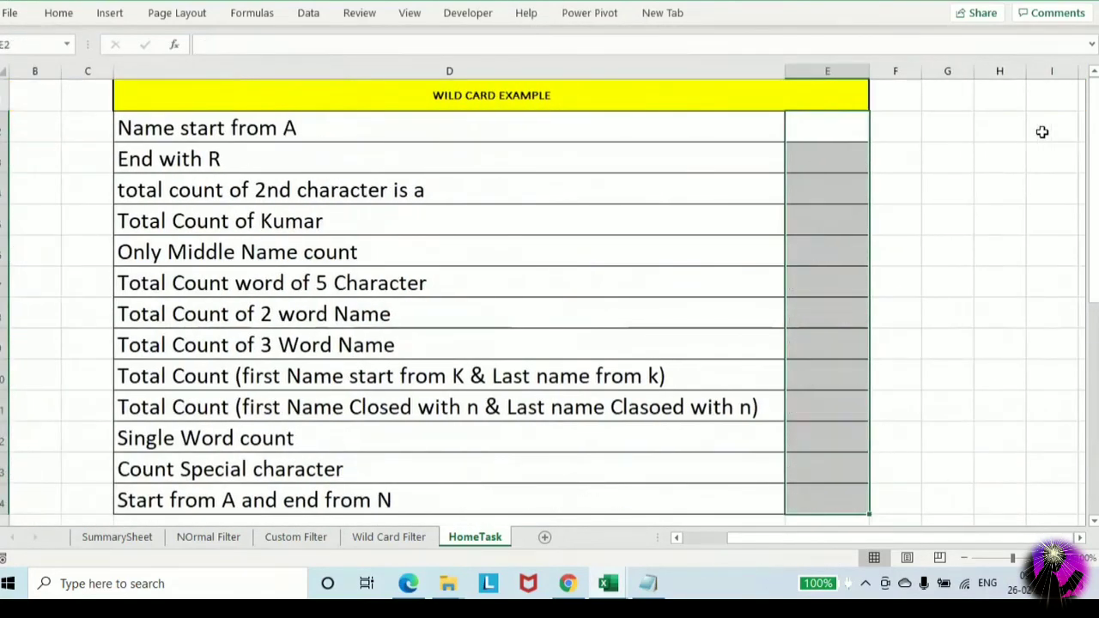
# Apply all borders to the employee names in A2:A27
pyautogui.press('Home')
pyautogui.hotkey('ctrl', 'shift', 'Down')
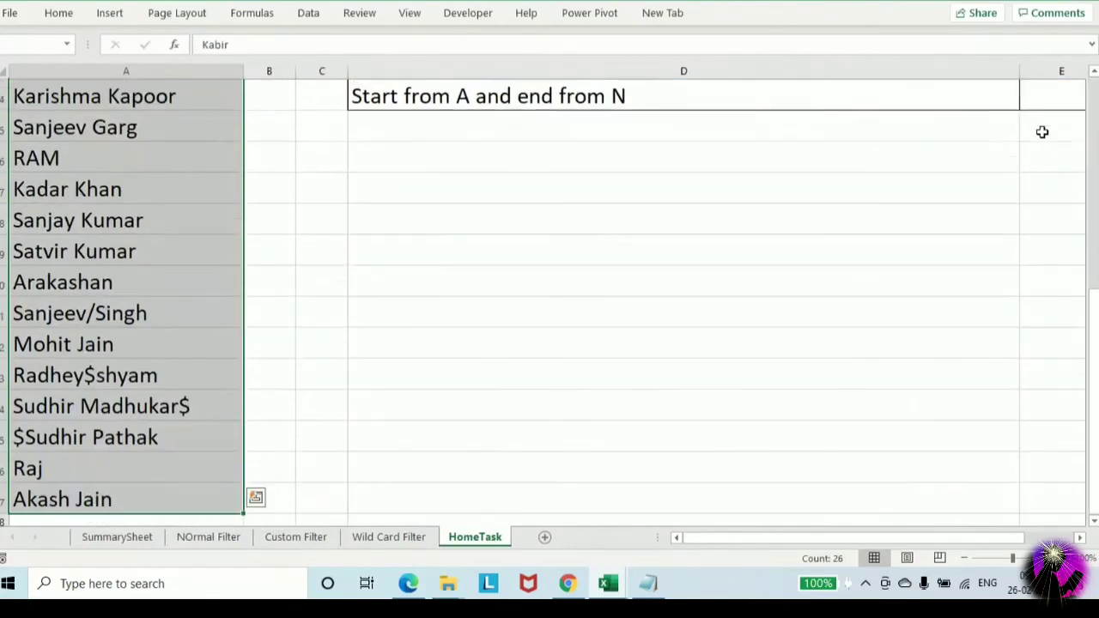
pyautogui.click(62, 13)
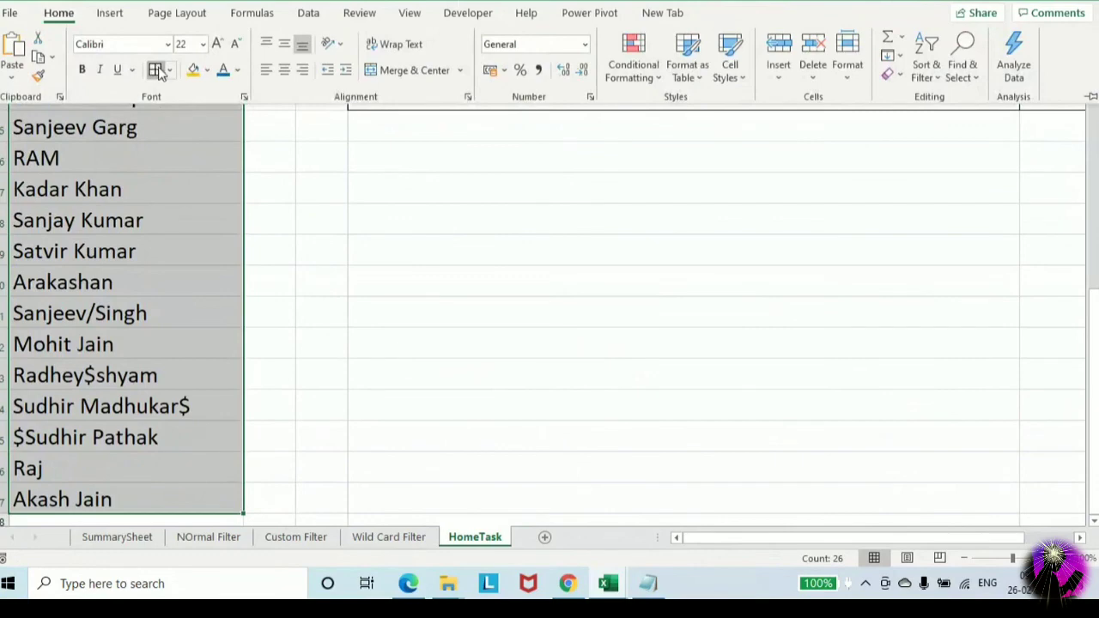
pyautogui.click(154, 71)
pyautogui.scroll(9, 169, 207)
# Set the font size of the wild card questions in D2:D14 to 20
pyautogui.click(575, 137)
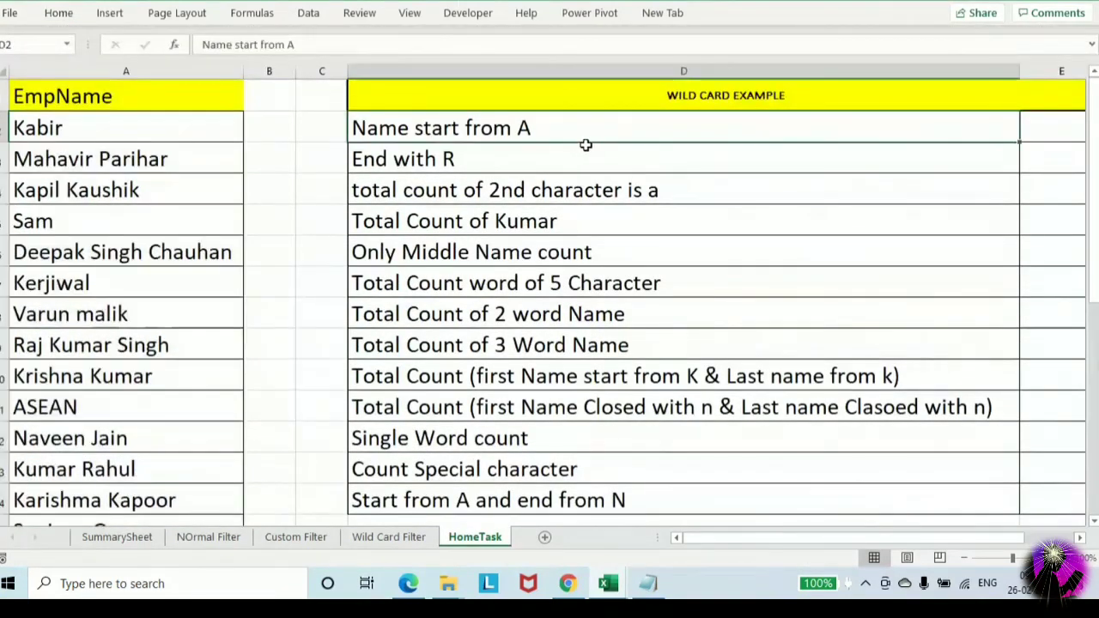
pyautogui.hotkey('ctrl', 'Right')
pyautogui.hotkey('ctrl', 'Left')
pyautogui.press('Left')
pyautogui.press('Right')
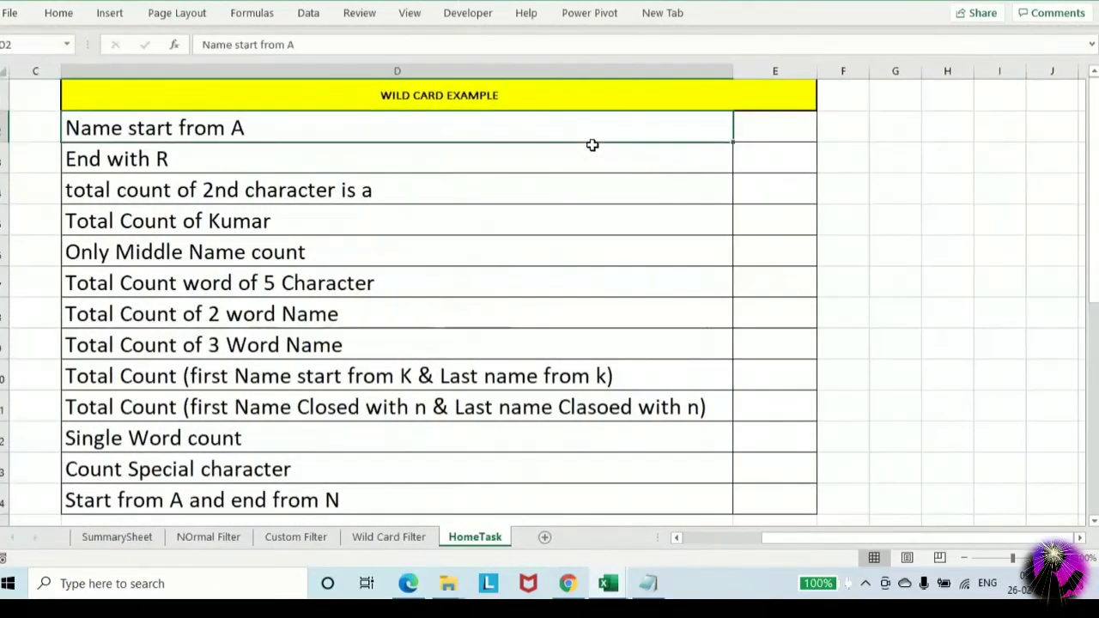
pyautogui.hotkey('ctrl', 'shift', 'Down')
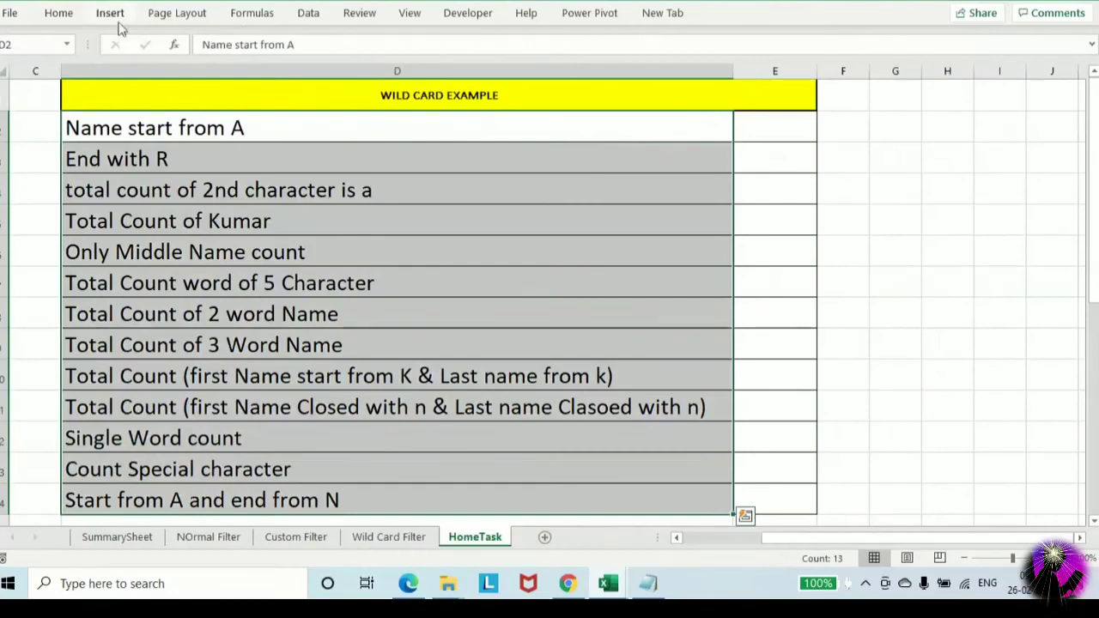
pyautogui.click(56, 13)
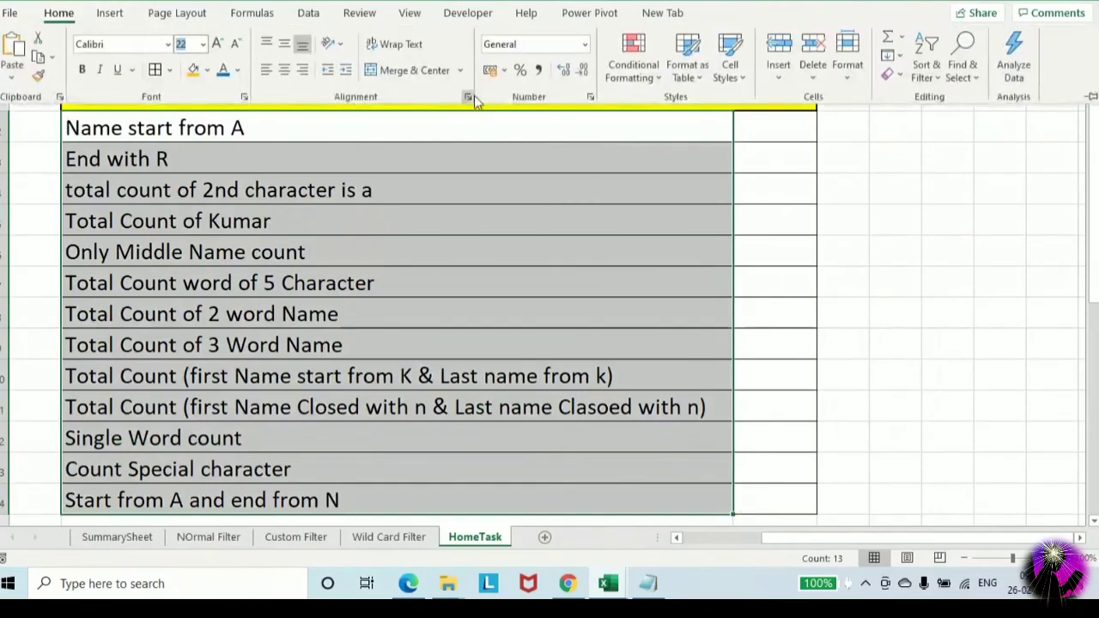
pyautogui.write('20')
pyautogui.press('Return')
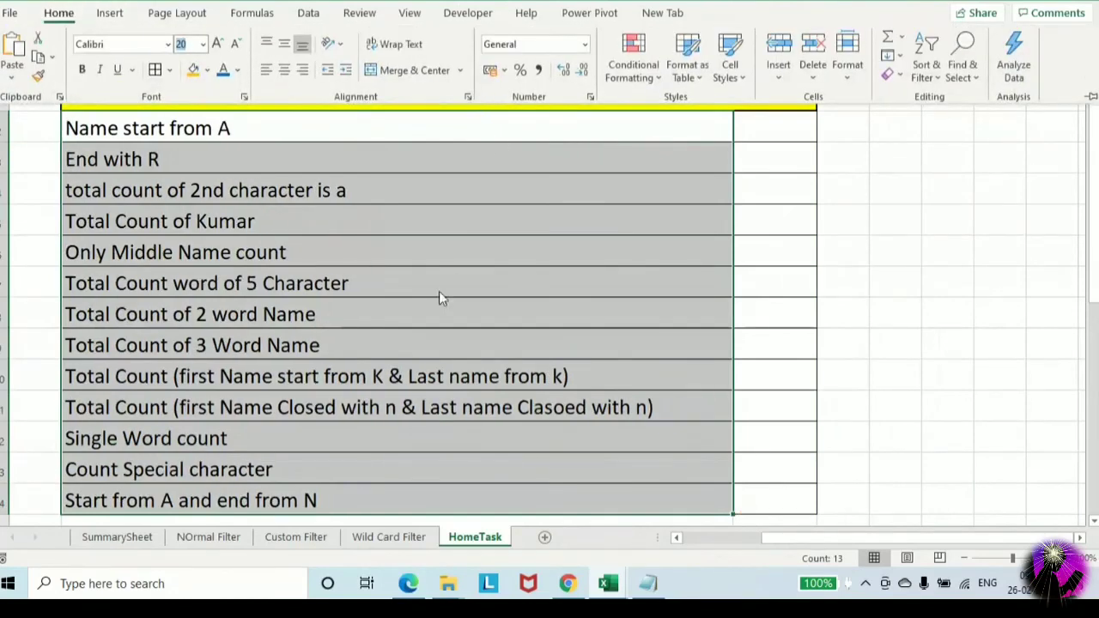
pyautogui.click(250, 137)
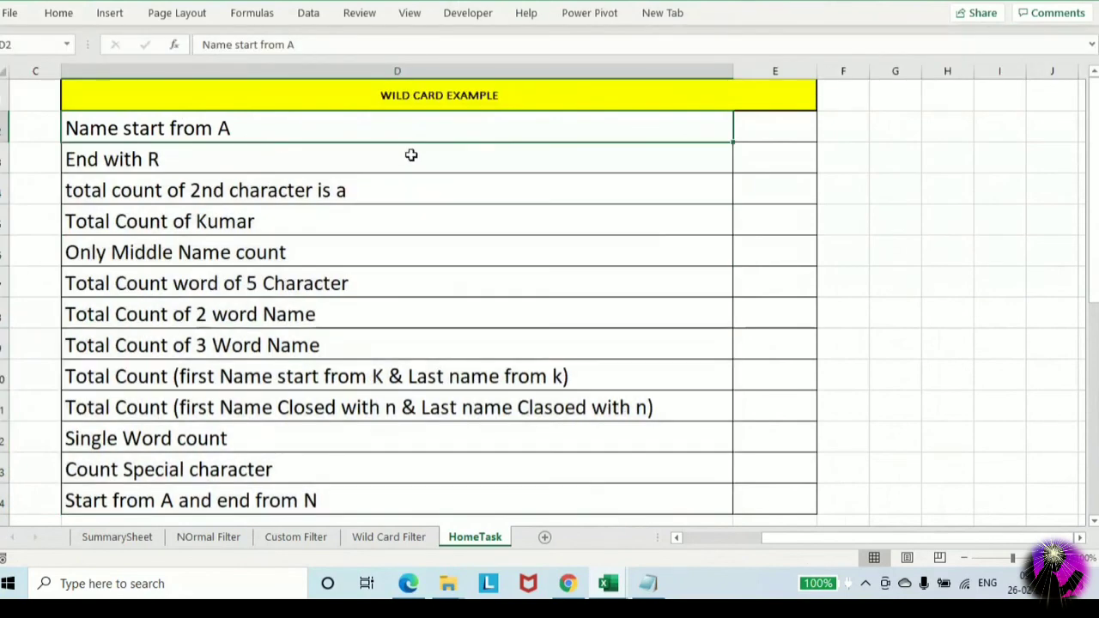
# Examine the employee names in A2:A27 and the wild card example questions next to them
pyautogui.press('Home')
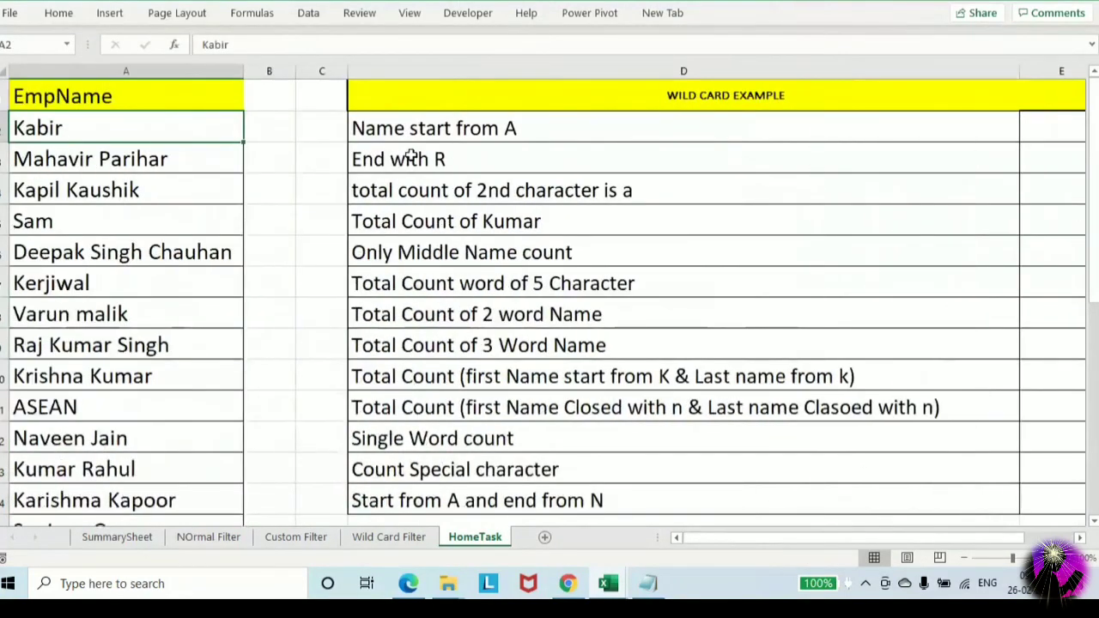
pyautogui.press('Up')
pyautogui.press('Down')
pyautogui.hotkey('ctrl', 'shift', 'Down')
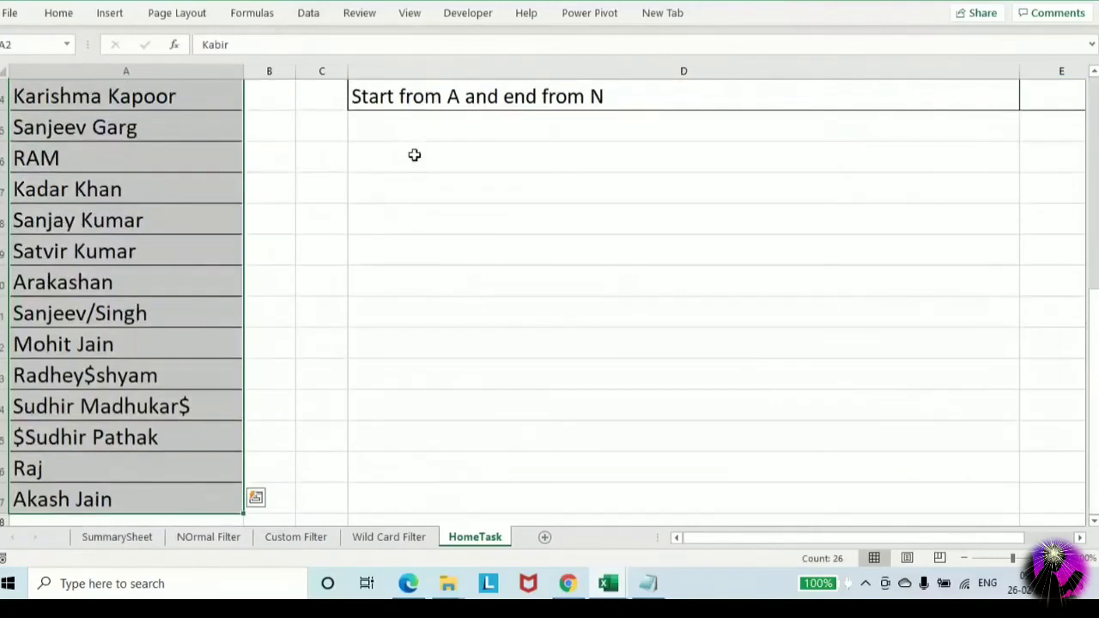
pyautogui.hotkey('ctrl', 'Up')
pyautogui.hotkey('ctrl', 'Right')
pyautogui.press('Right')
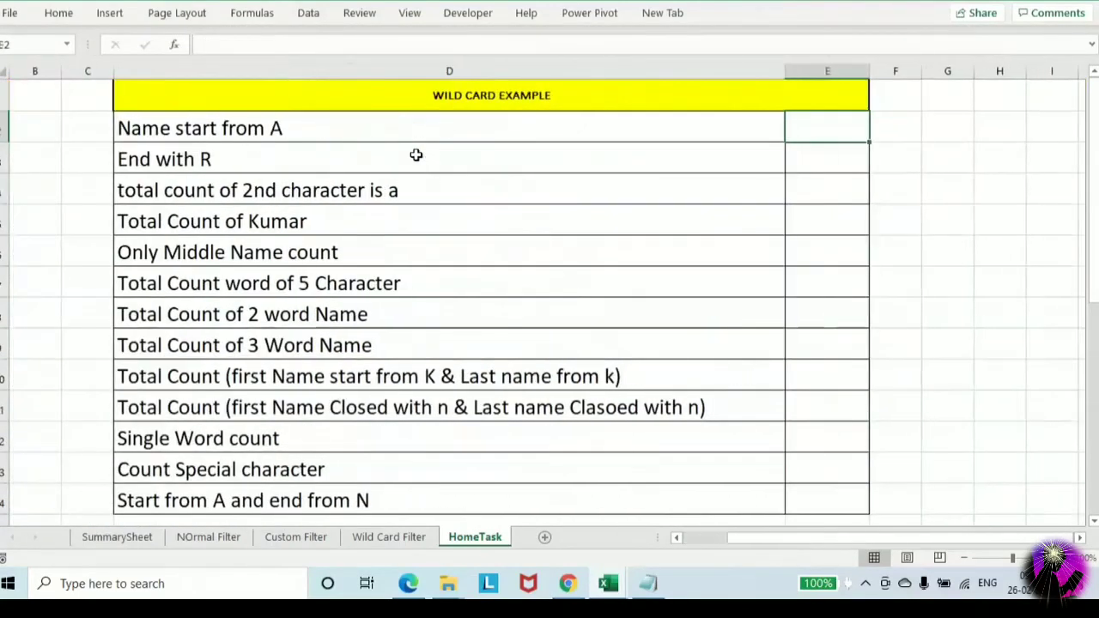
# Add a filter to the EmpName column, filter it by the wildcard A*, and select the matching names to count them
pyautogui.press('Left')
pyautogui.press('Home')
pyautogui.press('Up')
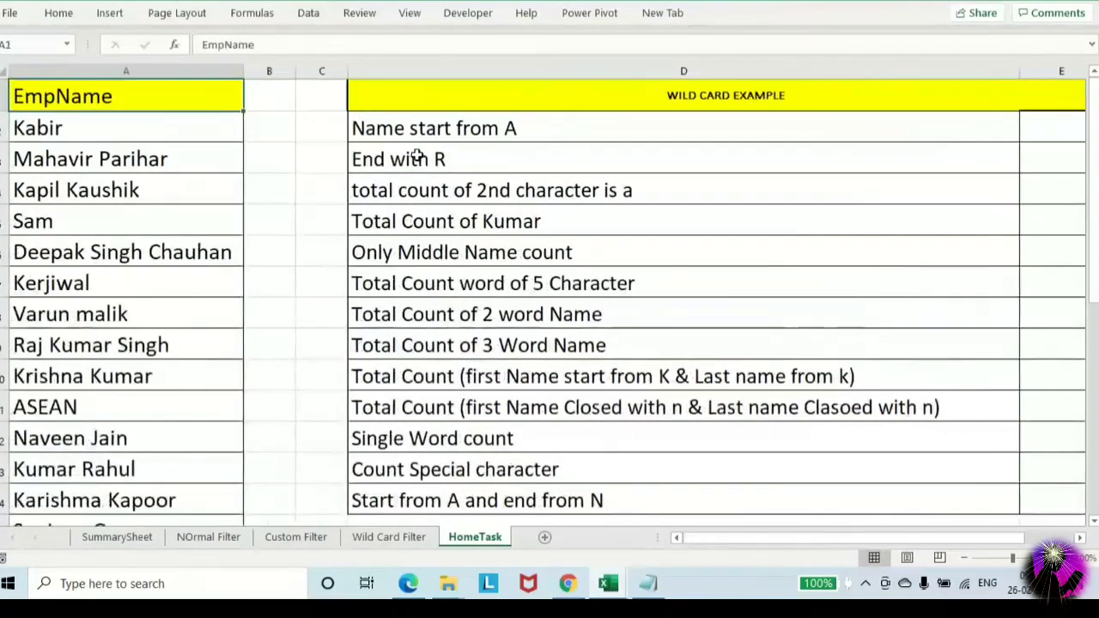
pyautogui.hotkey('ctrl', 'shift', 'l')
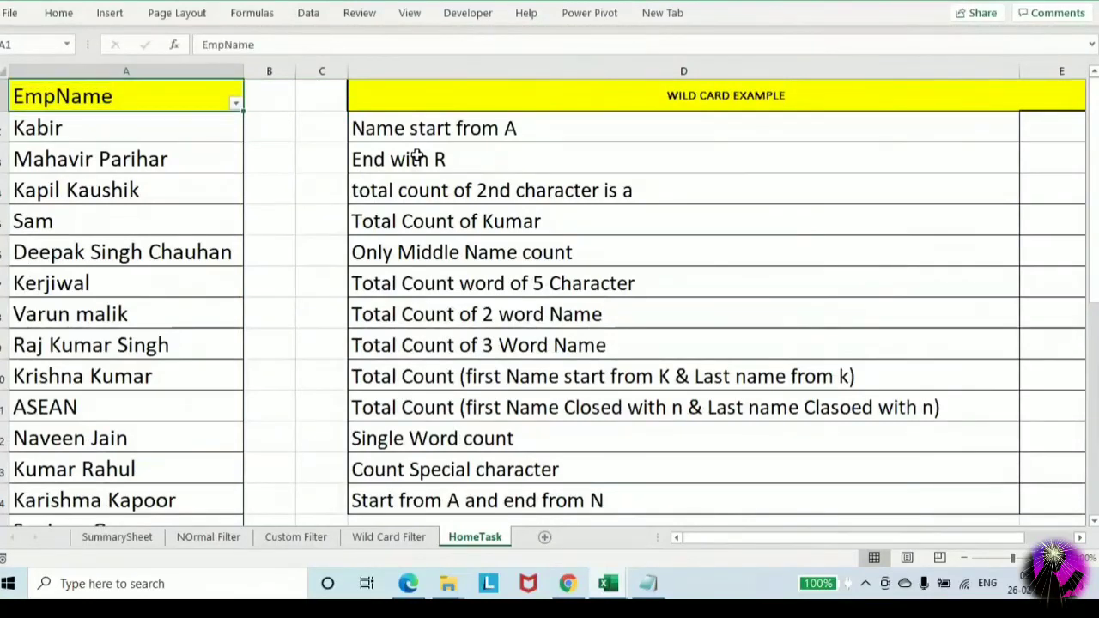
pyautogui.hotkey('alt', 'Down')
pyautogui.write('e')
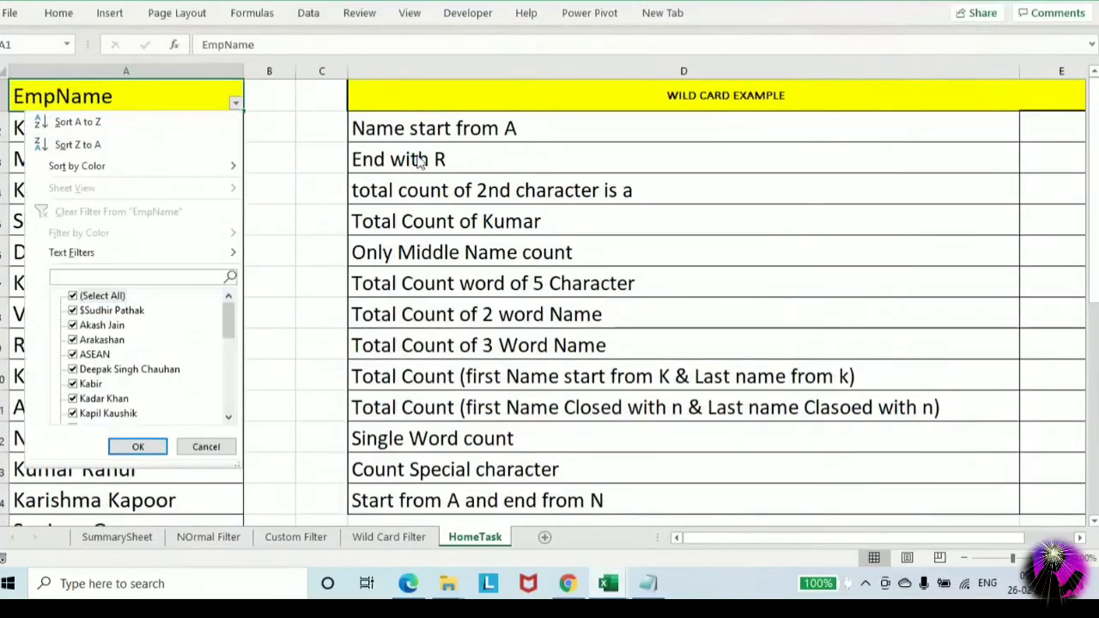
pyautogui.write('A*')
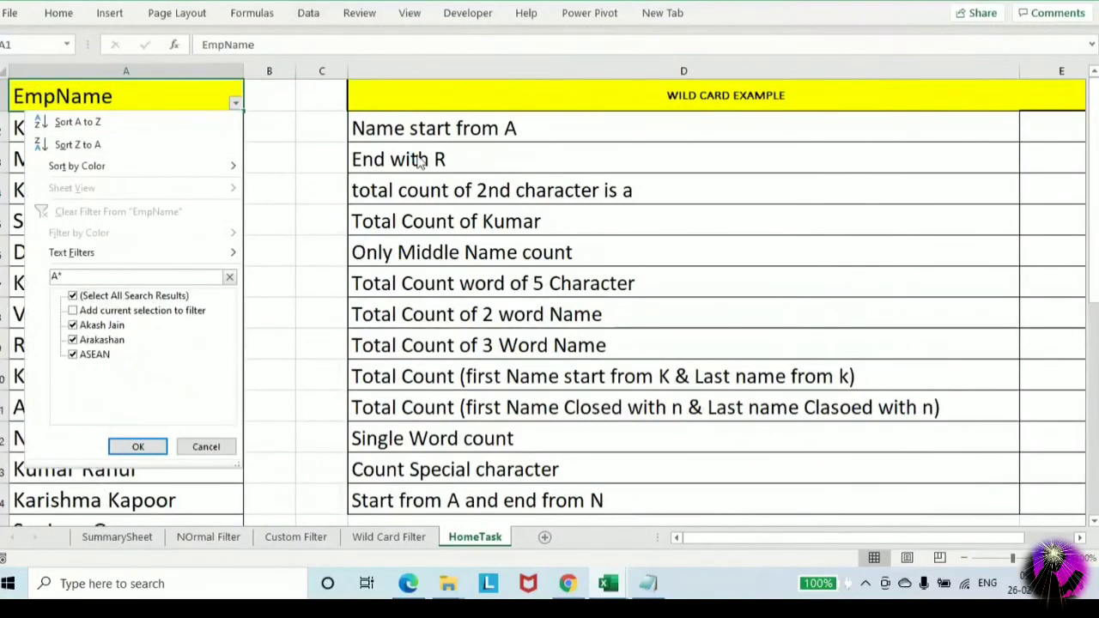
pyautogui.press('Return')
pyautogui.press('Down')
pyautogui.hotkey('ctrl', 'shift', 'Down')
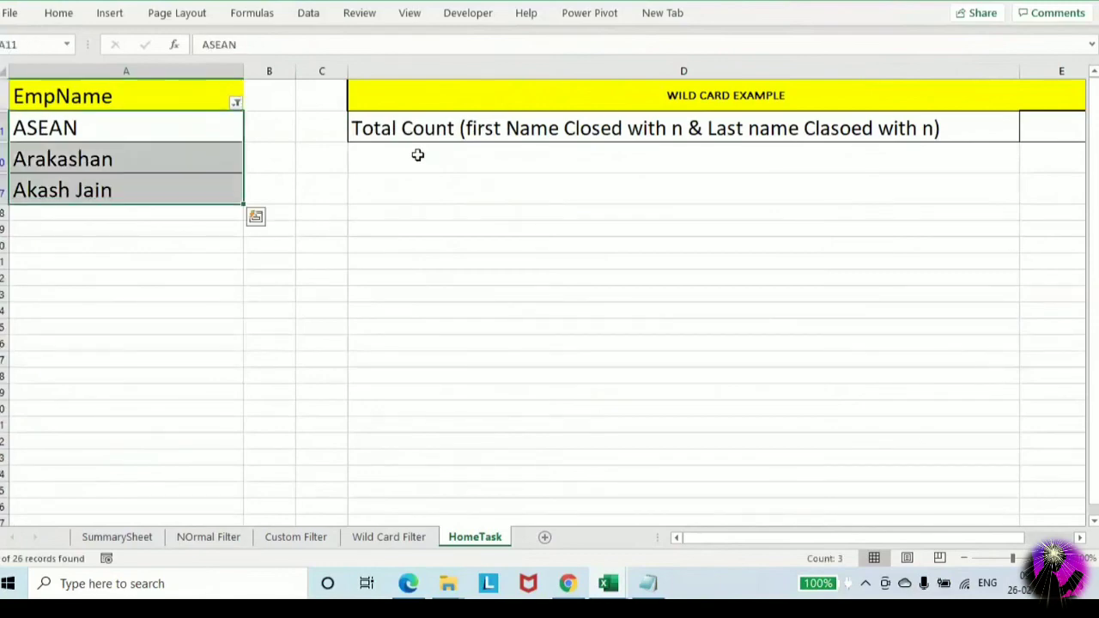
pyautogui.hotkey('ctrl', 'Home')
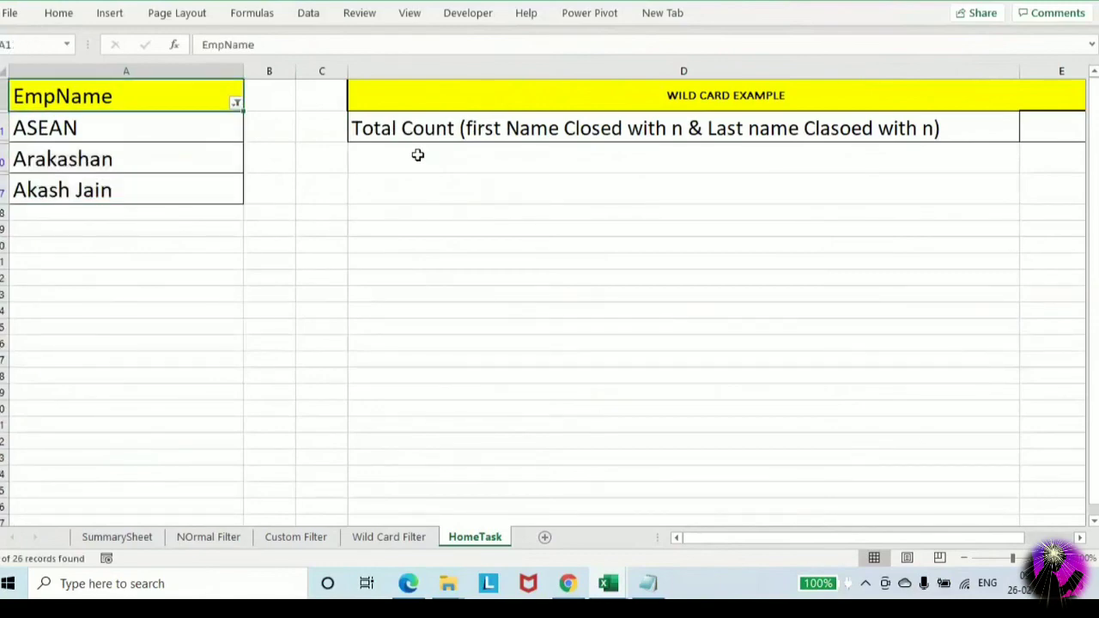
# Remove the EmpName filter and enter 3 in E2 as the answer to "Name start from A"
pyautogui.hotkey('alt', 'd')
pyautogui.press('f')
pyautogui.press('s')
pyautogui.press('Down')
pyautogui.press('Right')
pyautogui.press('Right')
pyautogui.press('Right')
pyautogui.press('Right')
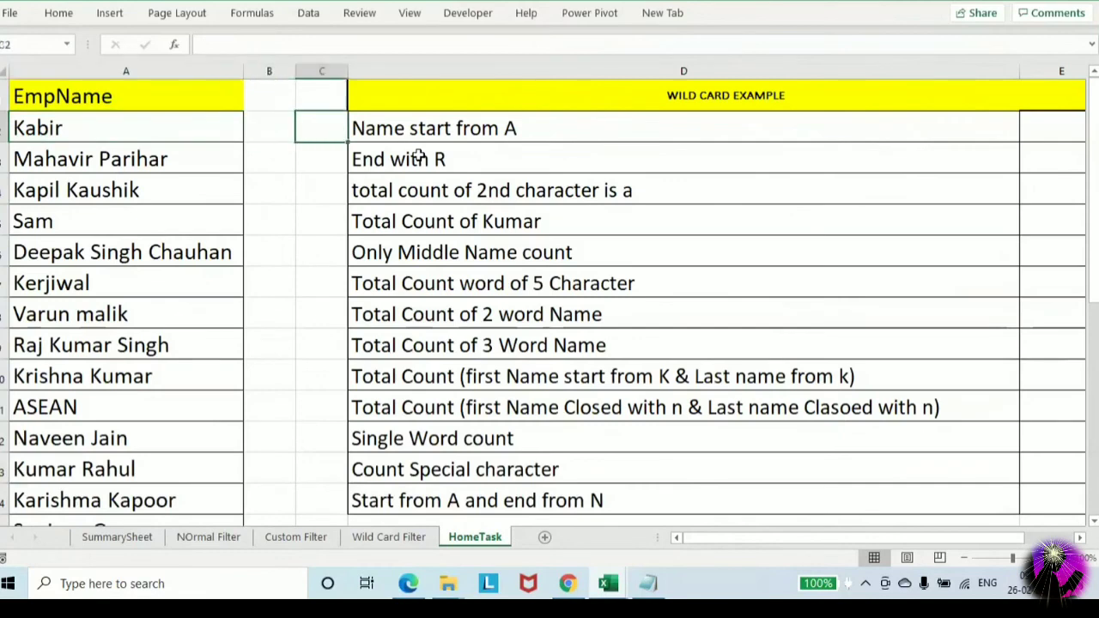
pyautogui.write('3')
pyautogui.press('Return')
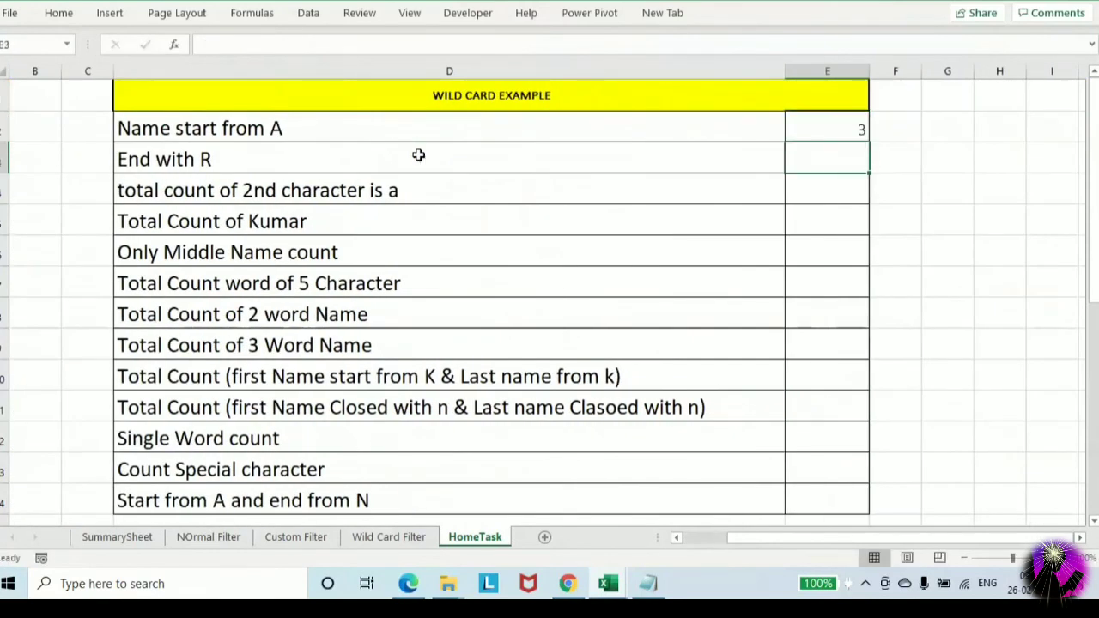
# Turn the filter on again for the EmpName header in A1
pyautogui.press('Left')
pyautogui.press('Left')
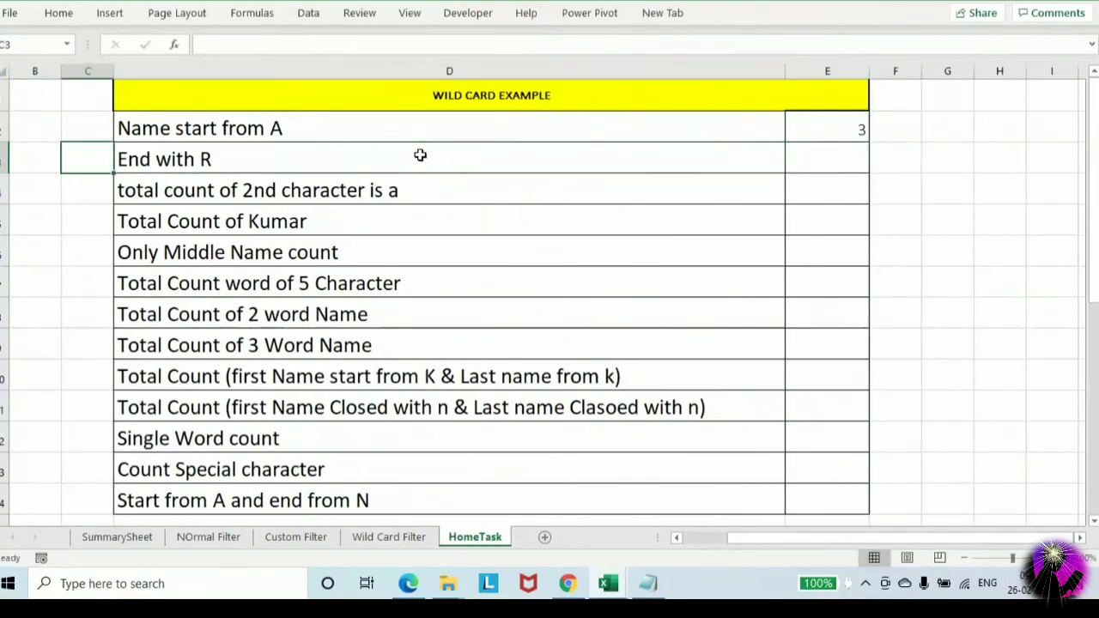
pyautogui.press('Left')
pyautogui.press('Left')
pyautogui.press('Up')
pyautogui.press('Up')
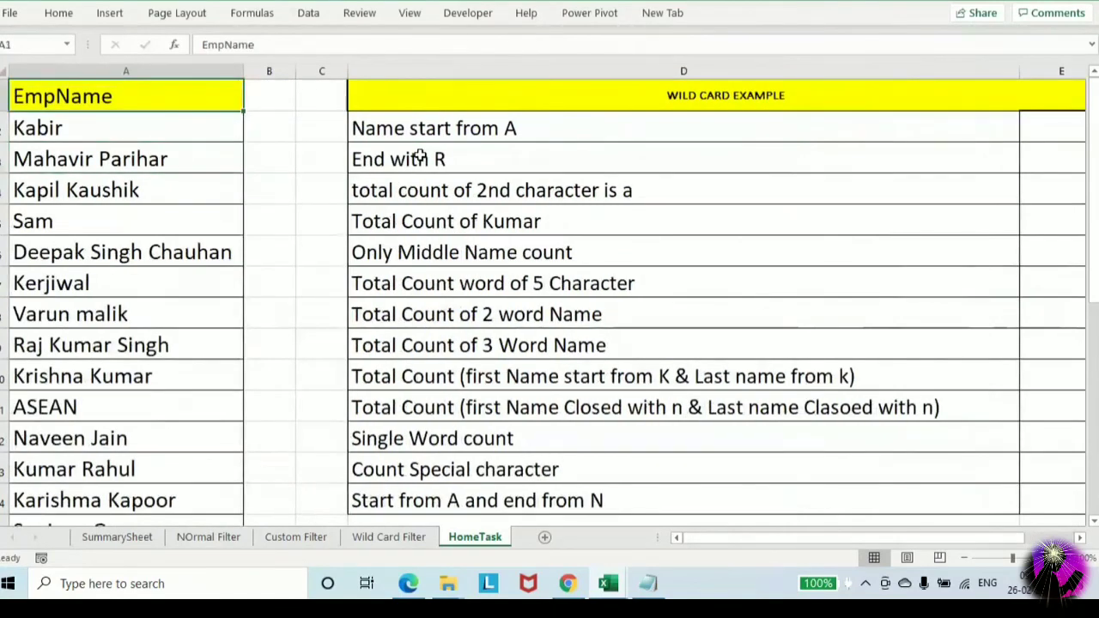
pyautogui.hotkey('alt', 'd')
pyautogui.press('f')
pyautogui.press('f')
pyautogui.press('Down')
pyautogui.press('Up')
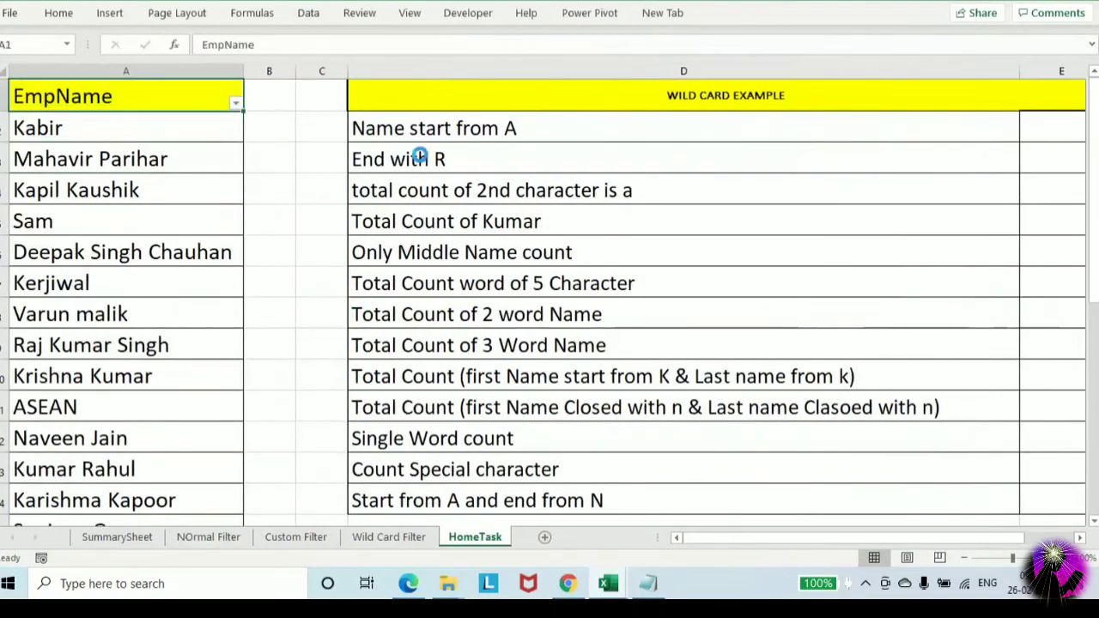
# Filter EmpName by the wildcard *r and select the matching names to count them
pyautogui.hotkey('alt', 'Down')
pyautogui.press('Down')
pyautogui.press('Down')
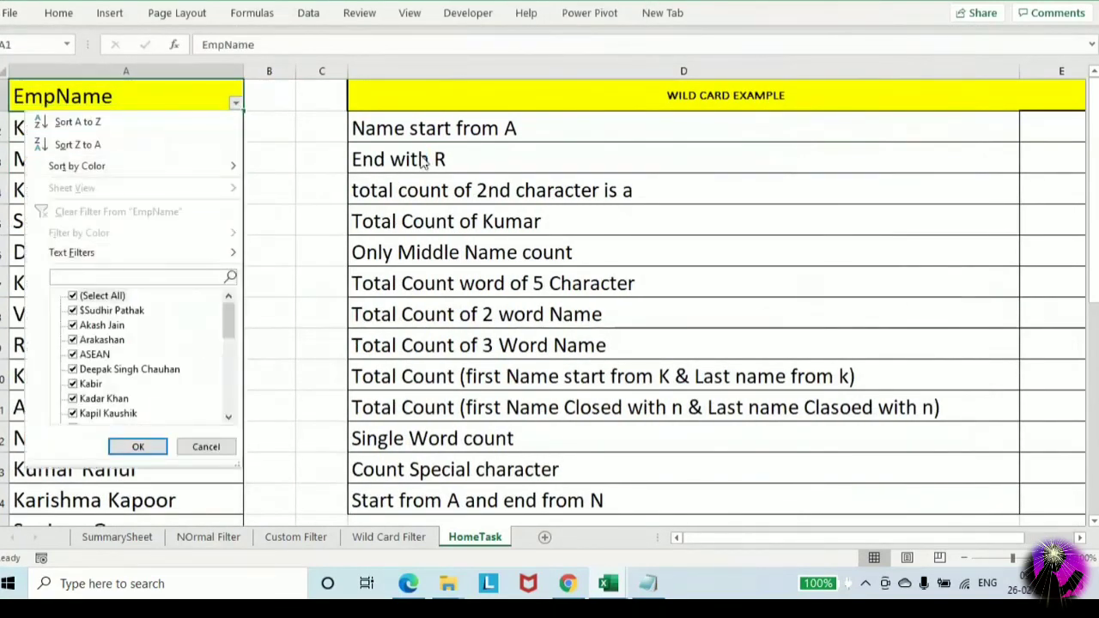
pyautogui.write('*')
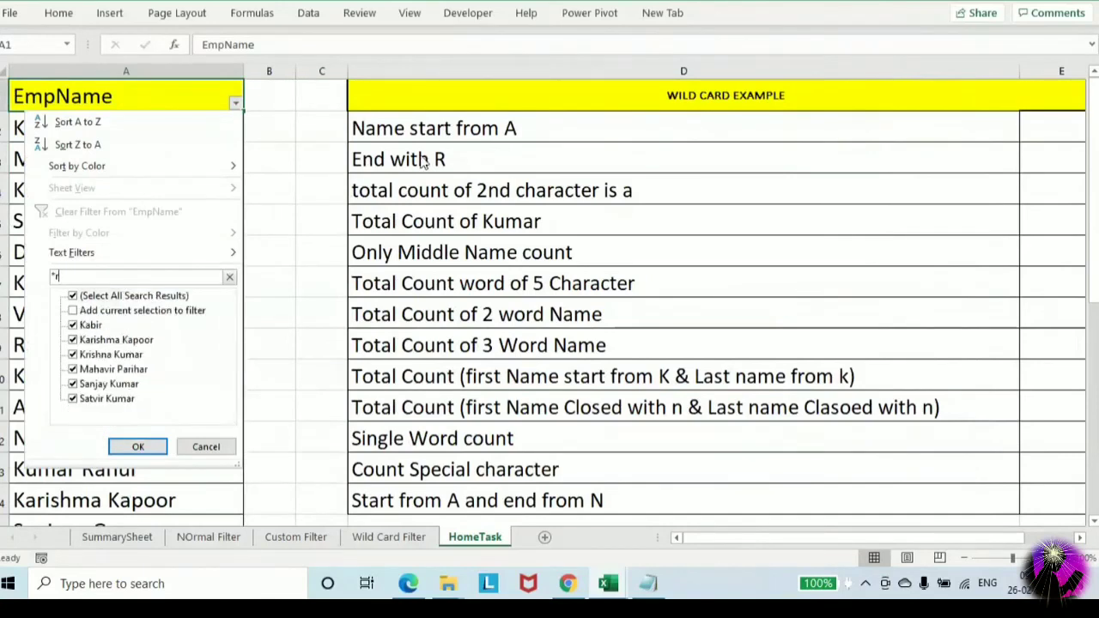
pyautogui.press('Return')
pyautogui.press('Down')
pyautogui.hotkey('ctrl', 'shift', 'Down')
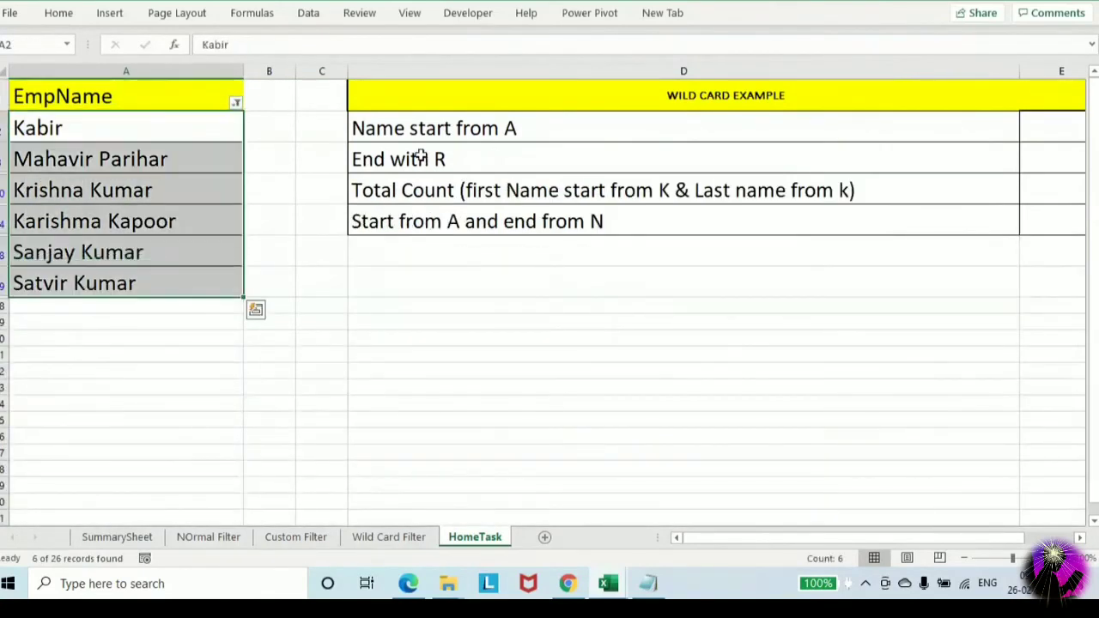
# Remove the filter from the EmpName column so all employee names are listed
pyautogui.hotkey('ctrl', 'Home')
pyautogui.hotkey('alt', 'd')
pyautogui.press('f')
pyautogui.press('f')
pyautogui.press('Down')
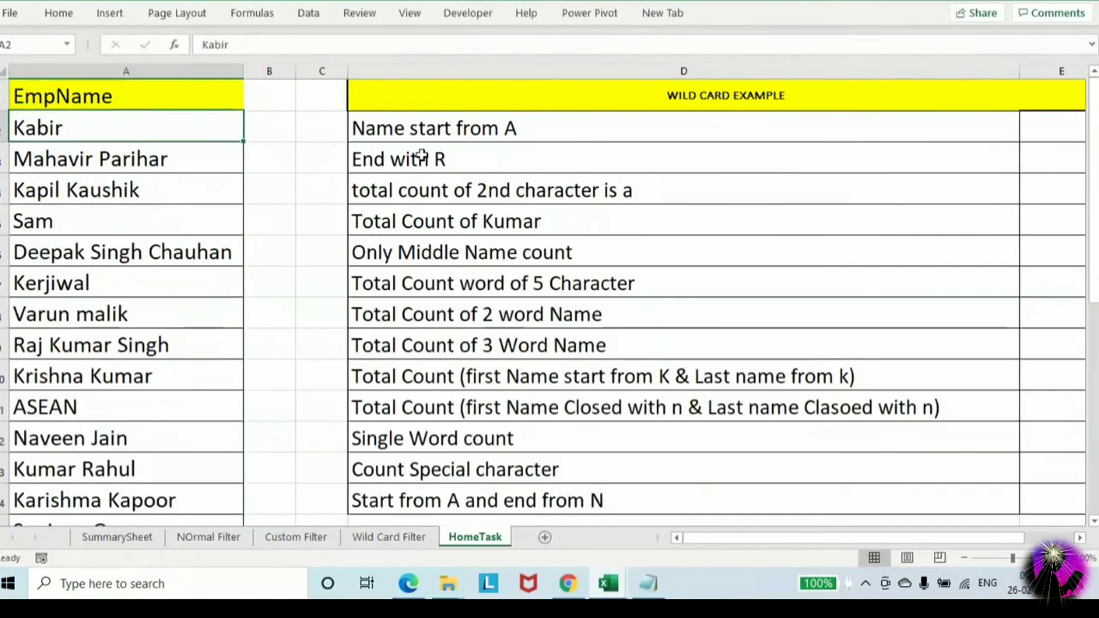
# Enter 6 in E3 as the answer to "End with R"
pyautogui.press('Right')
pyautogui.press('Right')
pyautogui.press('Right')
pyautogui.press('Right')
pyautogui.press('Right')
pyautogui.press('Left')
pyautogui.press('Down')
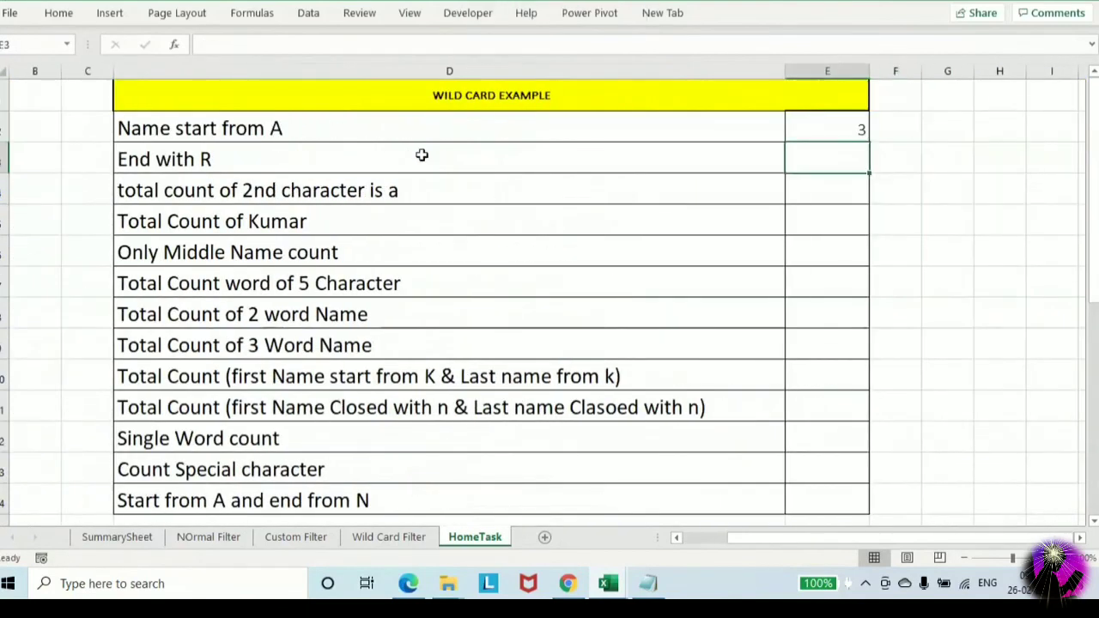
pyautogui.write('6')
pyautogui.press('Return')
# Enter Hometask in E4 and fill it down through E14 for the remaining wild card questions
pyautogui.write('Hometask')
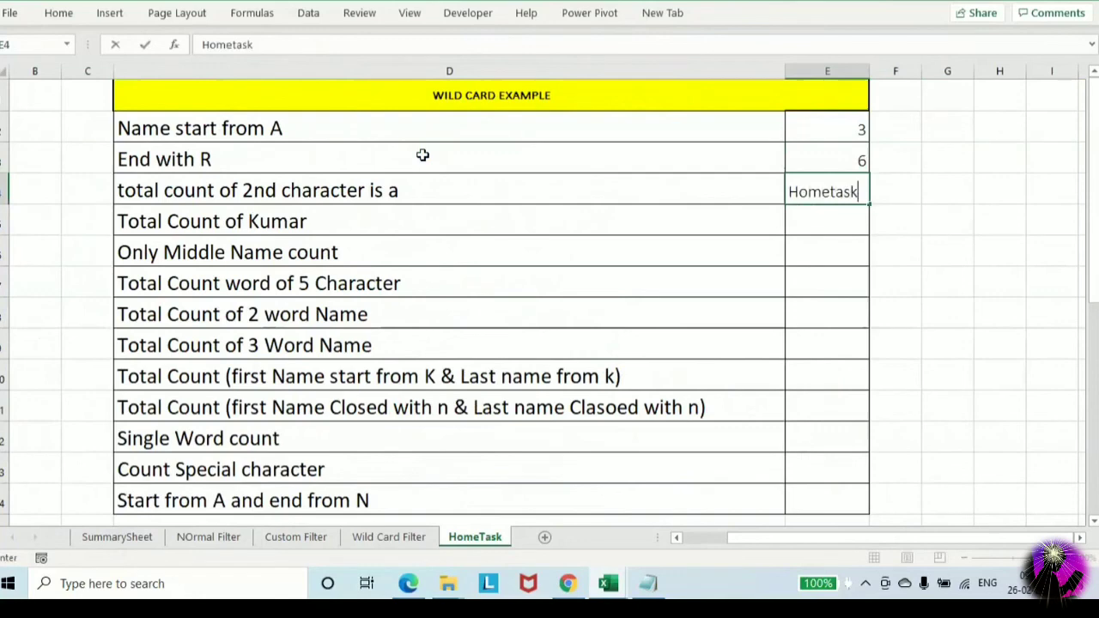
pyautogui.press('Return')
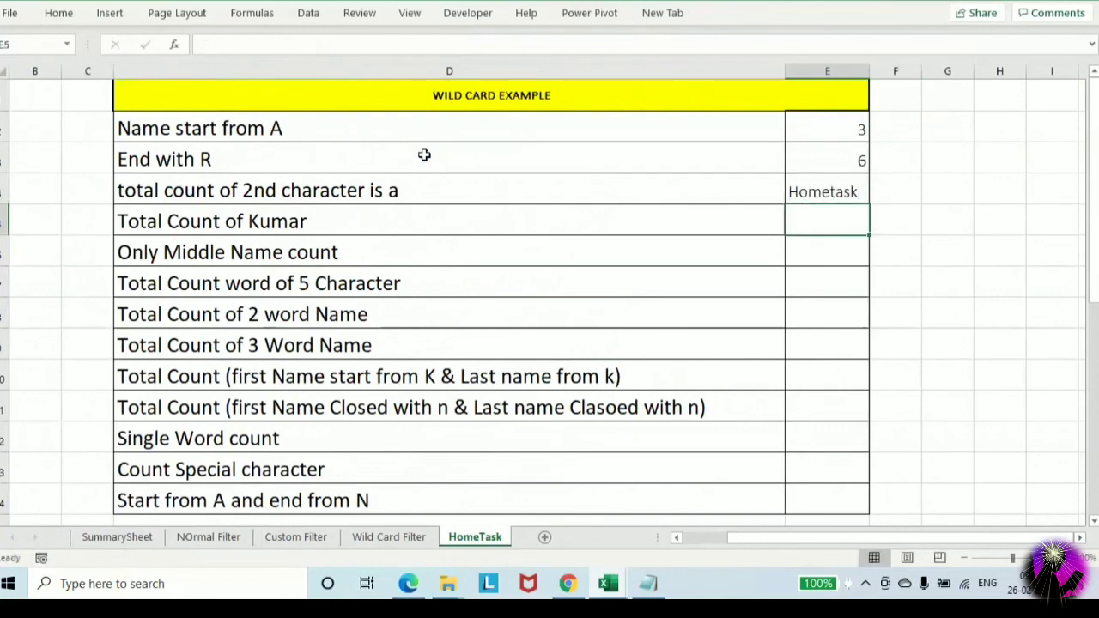
pyautogui.press('Left')
pyautogui.hotkey('ctrl', 'Down')
pyautogui.press('Right')
pyautogui.hotkey('ctrl', 'shift', 'Up')
pyautogui.hotkey('ctrl', 'd')
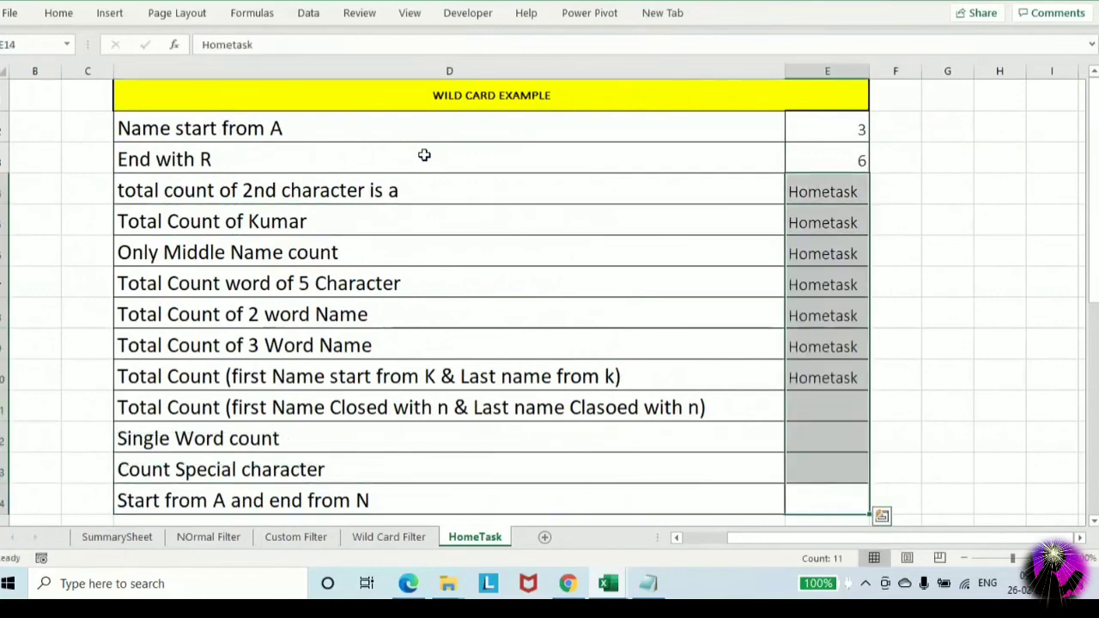